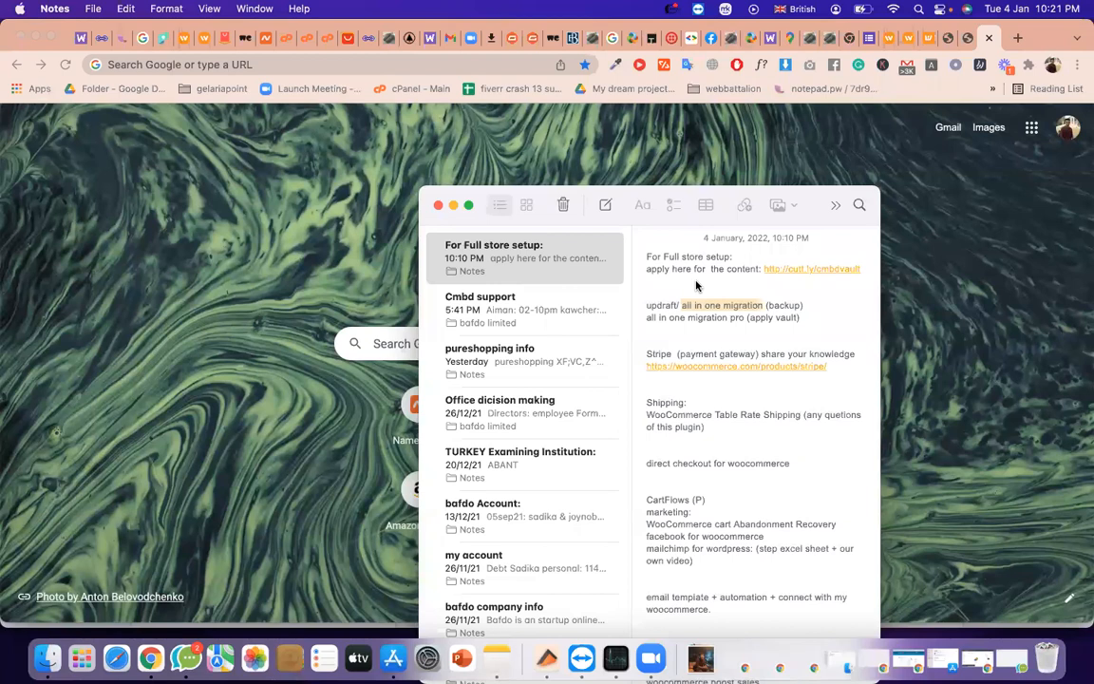
Step: Review the note's backup plugin entries for updraft, all in one migration and all in one migration pro
left_click(662, 306)
double_click(663, 305)
double_click(707, 318)
Step: Switch to Chrome and open the page for adding new plugins in the pureshopping.shop WordPress admin
left_click(250, 64)
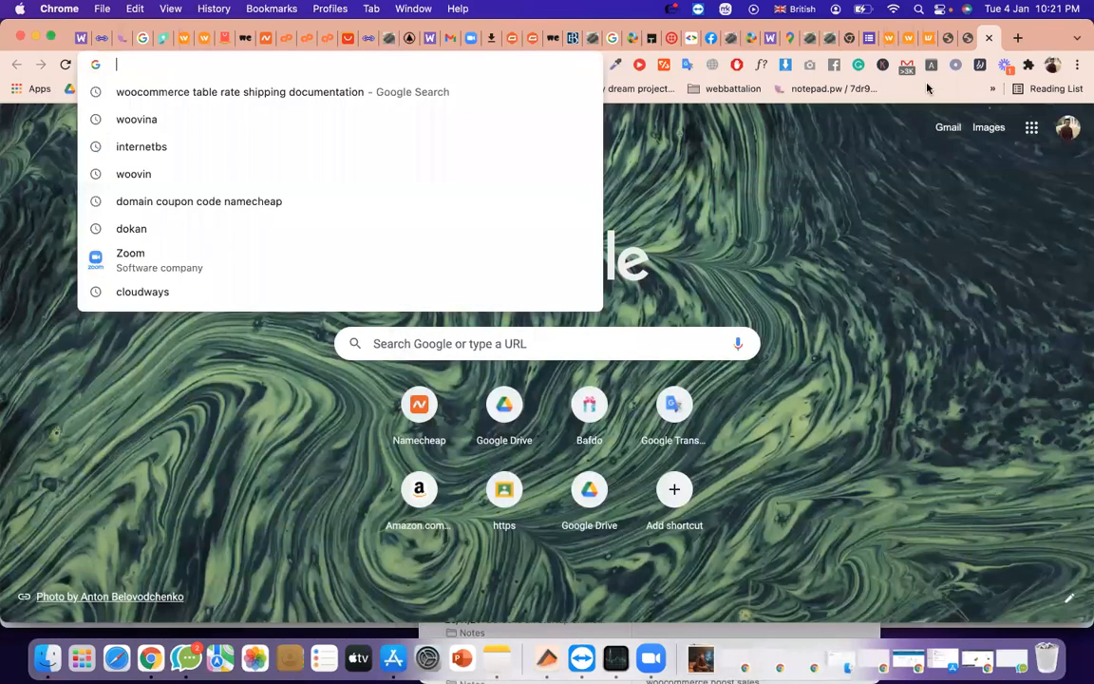
left_click(968, 38)
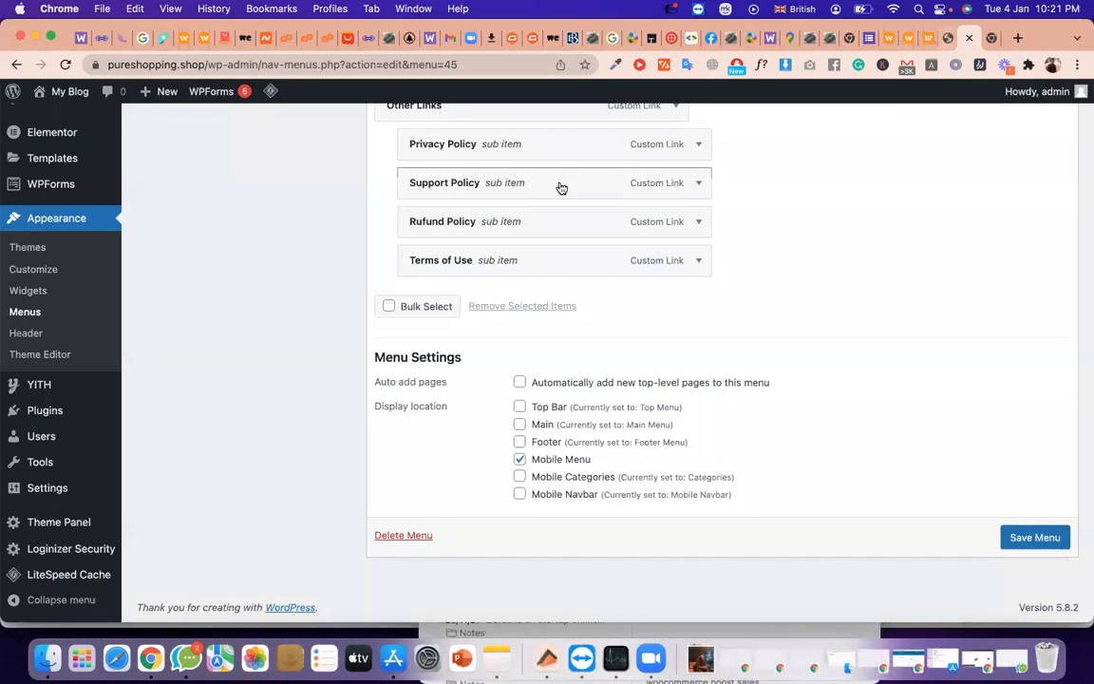
mouse_move(67, 119)
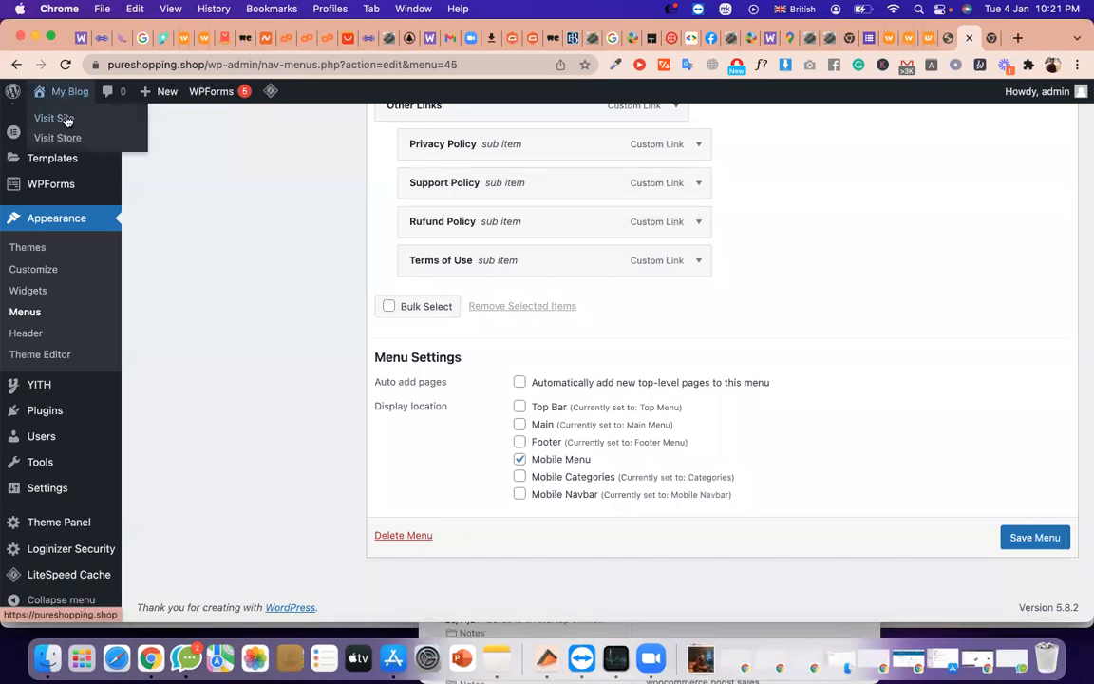
scroll(119, 370, "up", 5)
scroll(114, 418, "down", 4)
mouse_move(65, 409)
left_click(141, 425)
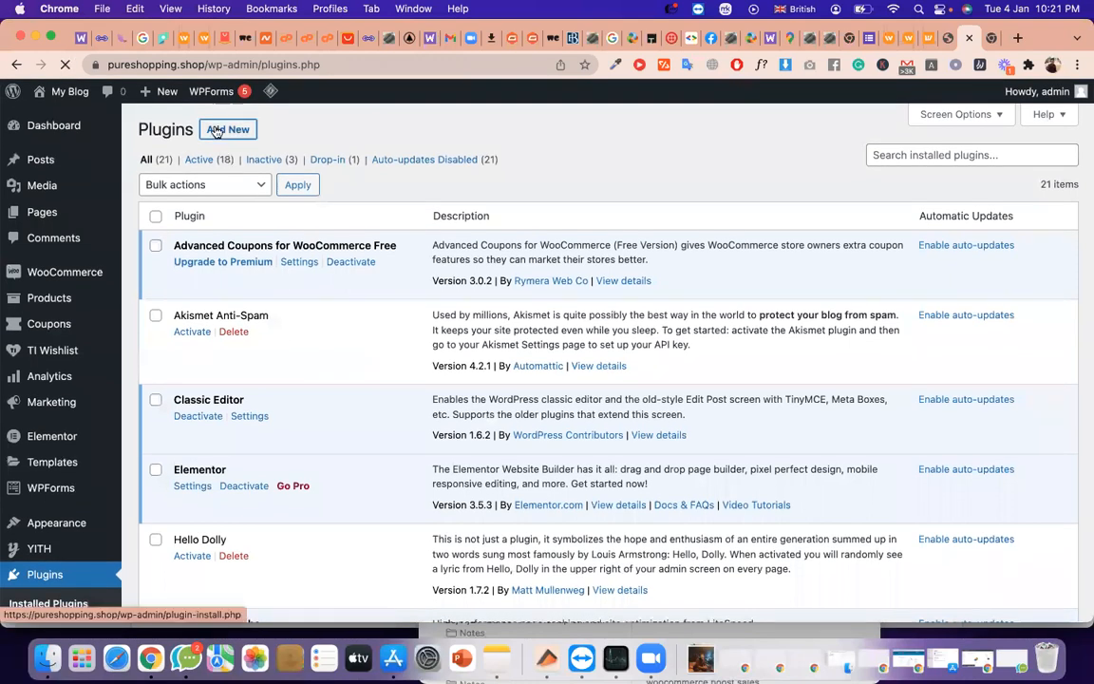
left_click(216, 132)
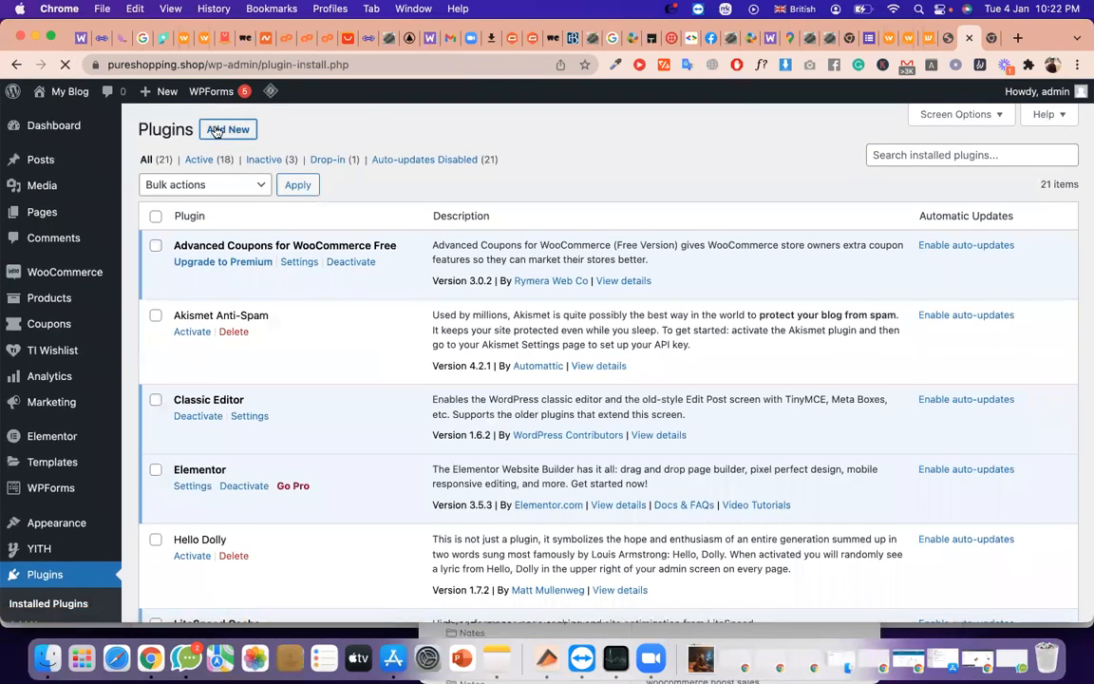
Step: Search the WordPress plugin directory for "updraft"
left_click(865, 172)
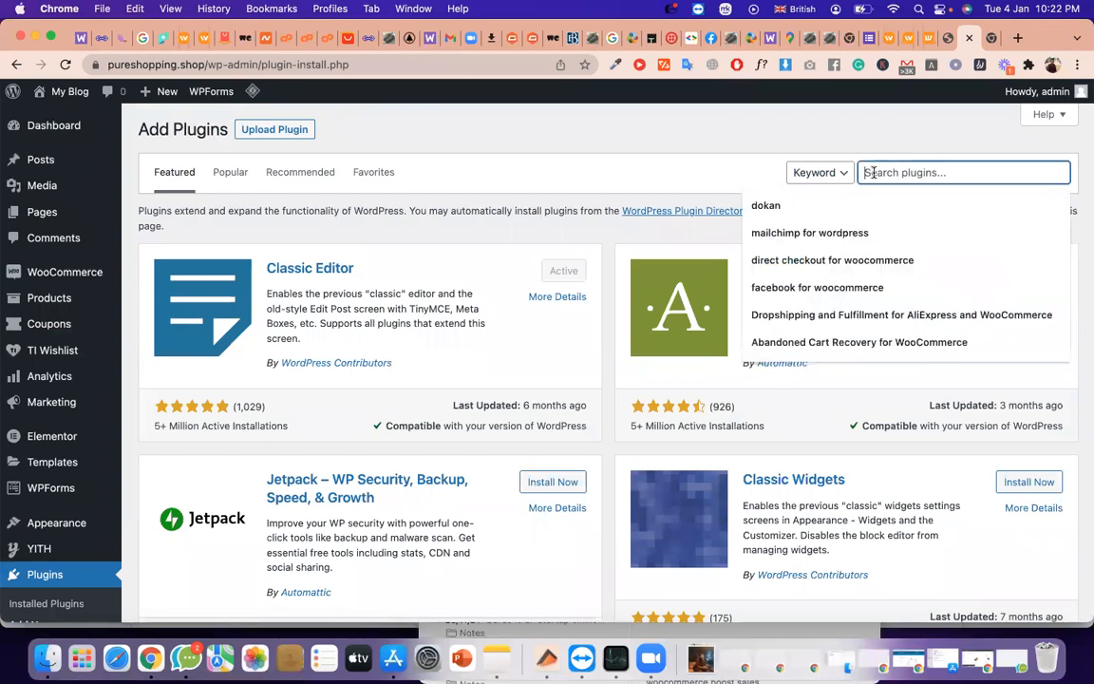
type("upd")
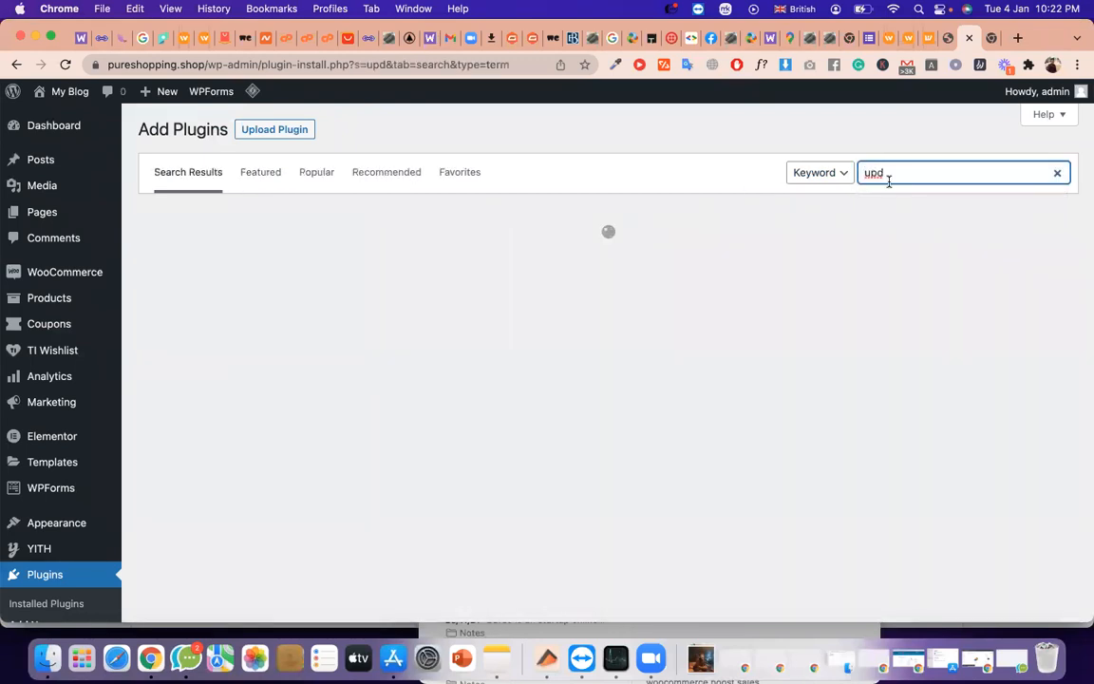
left_click(889, 181)
left_click(897, 202)
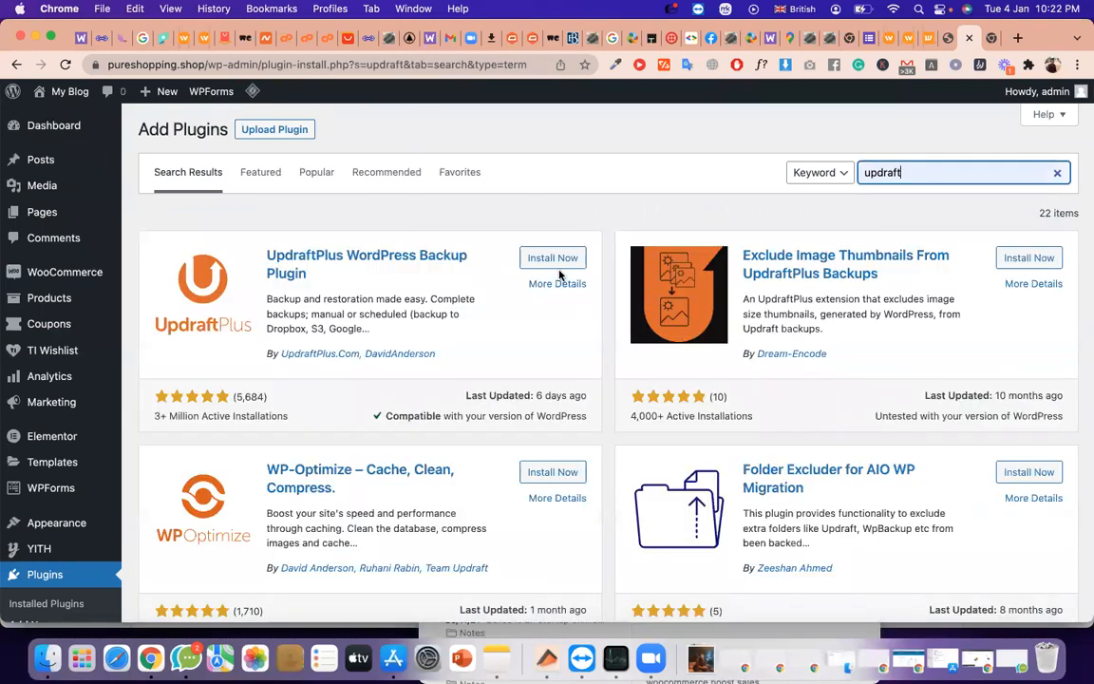
Step: Install and activate the UpdraftPlus WordPress Backup Plugin
left_click_drag(310, 273, 264, 252)
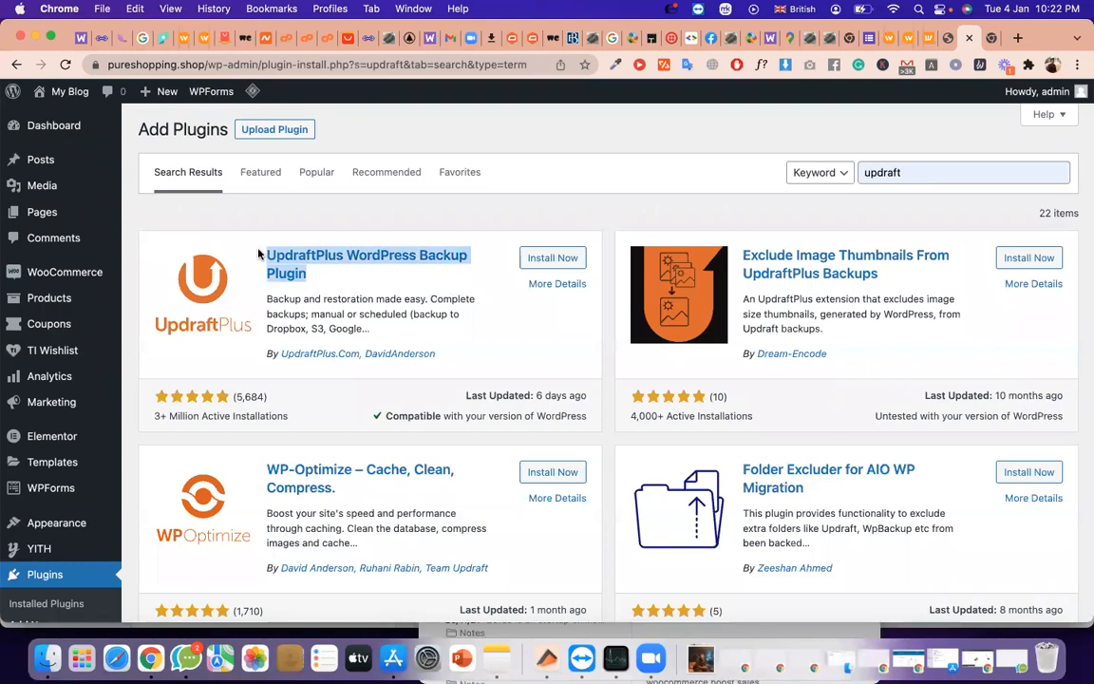
left_click(579, 267)
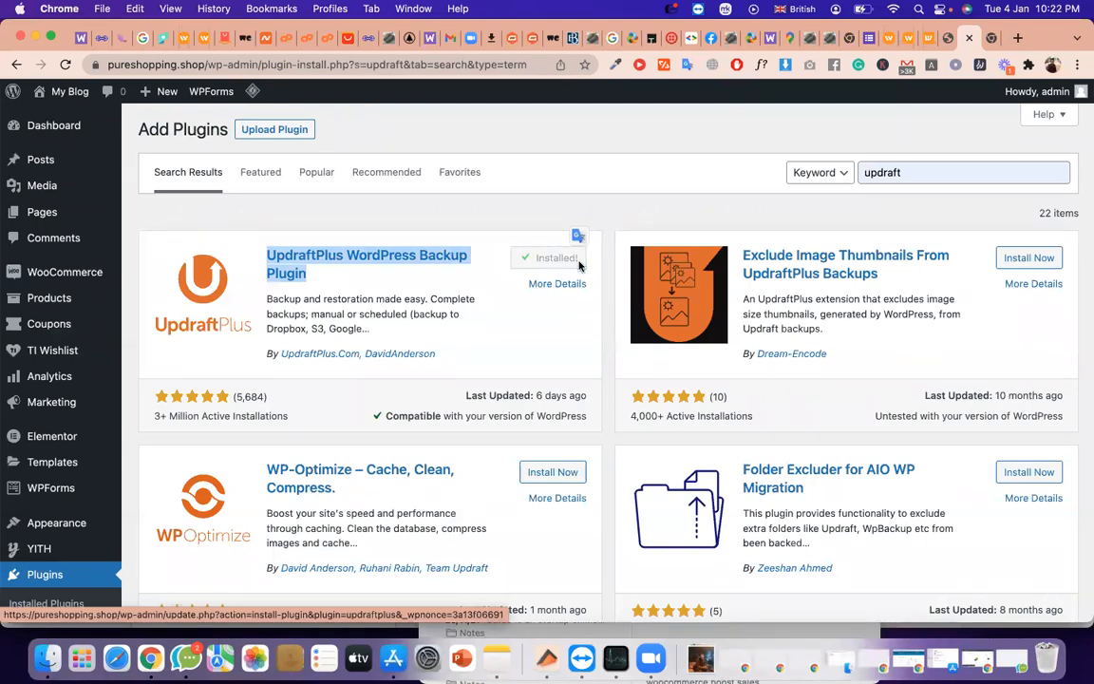
left_click(573, 266)
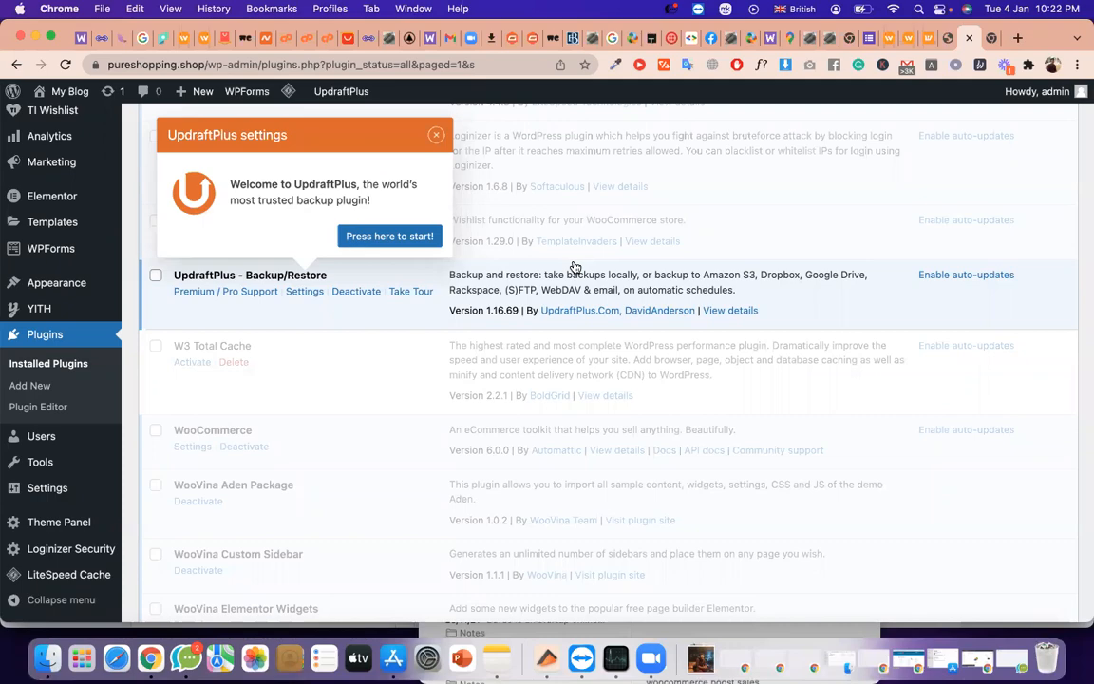
Step: Search Google for "all in one migration plugin" in a new browser tab
left_click(1019, 38)
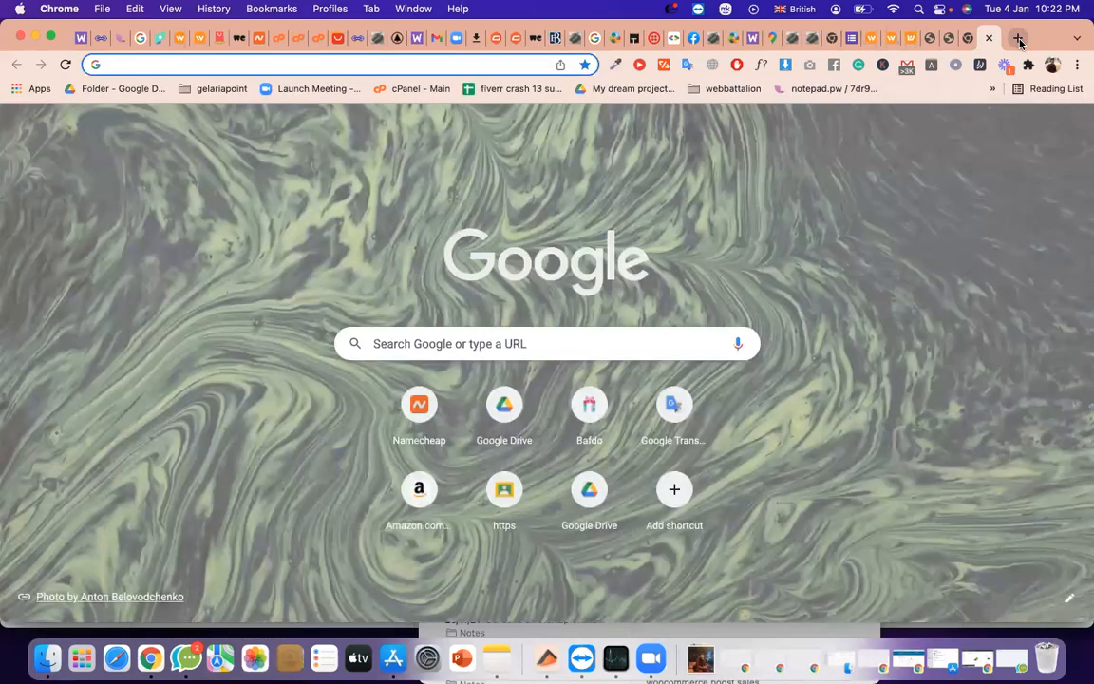
type("all in one")
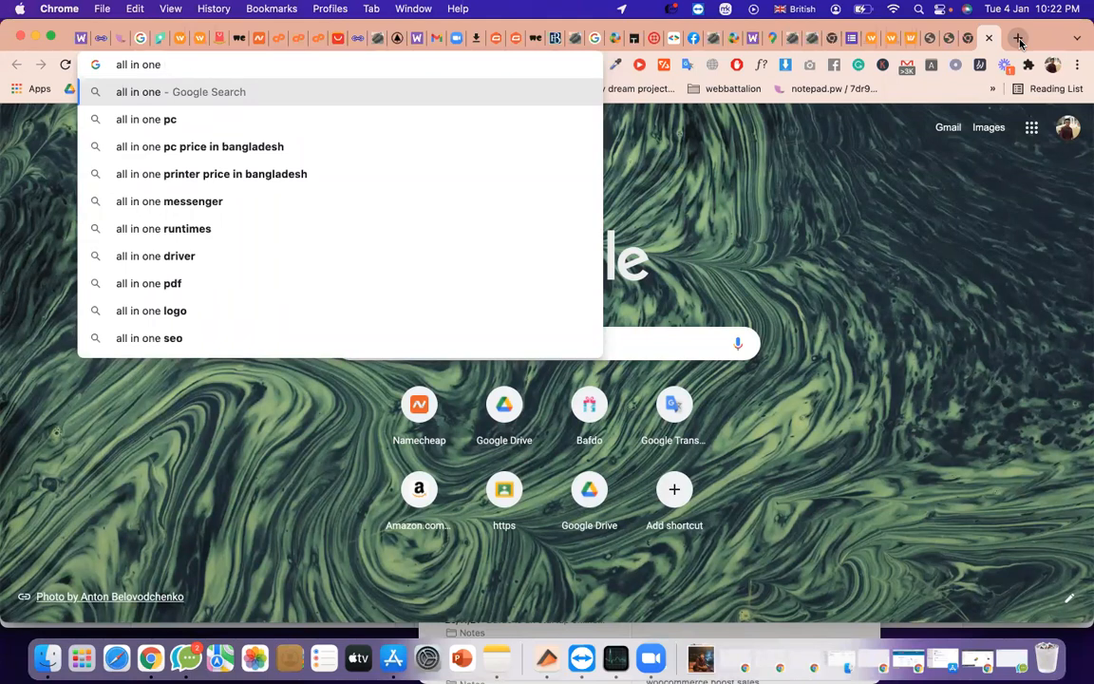
type("migr")
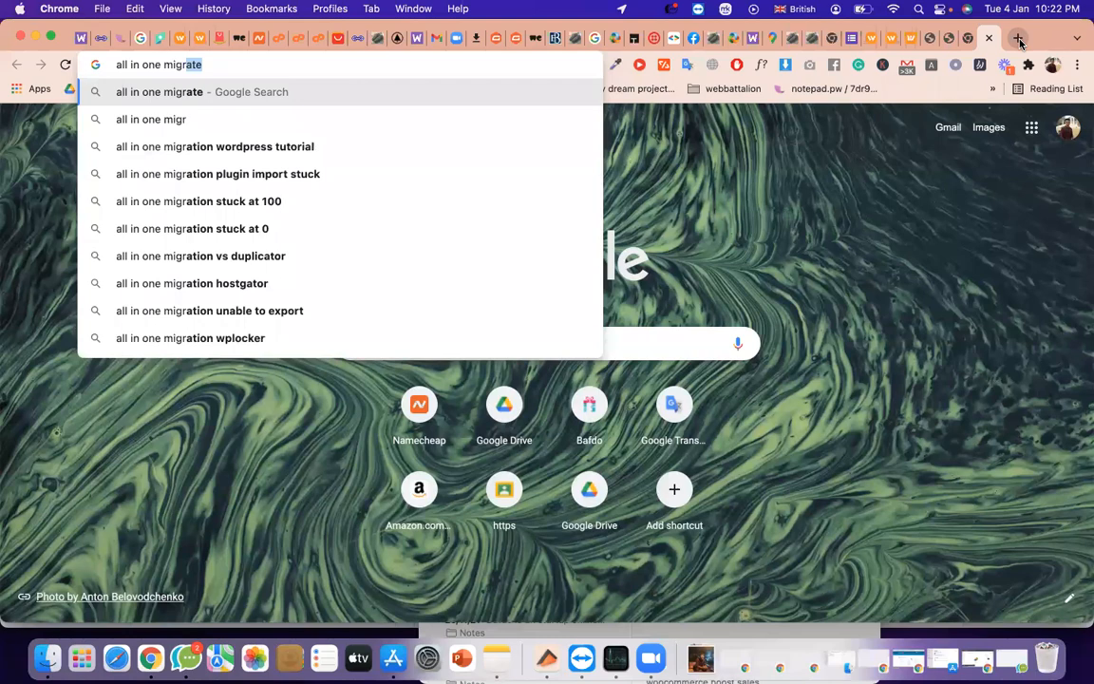
type("ati")
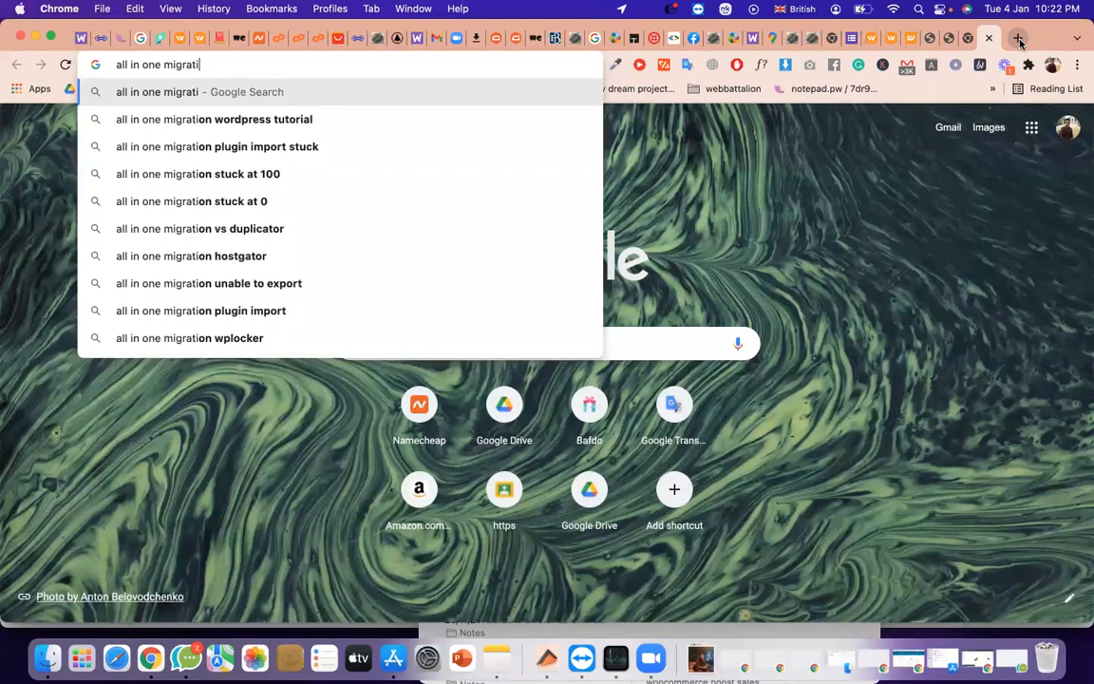
type("on plugin")
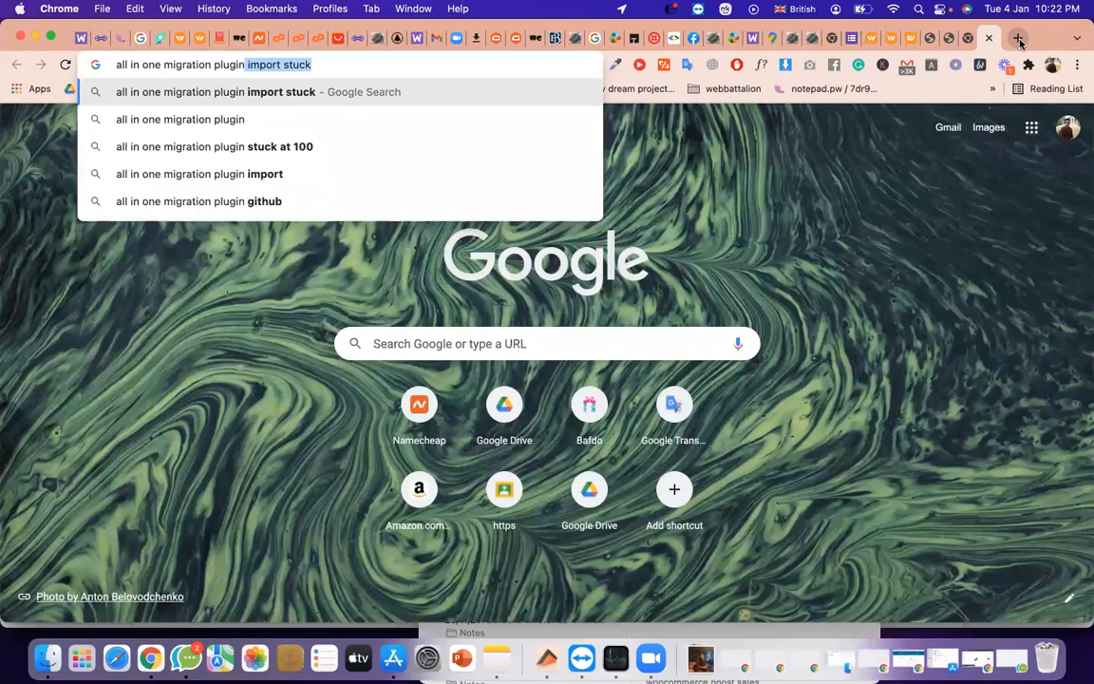
key("BackSpace")
key("Return")
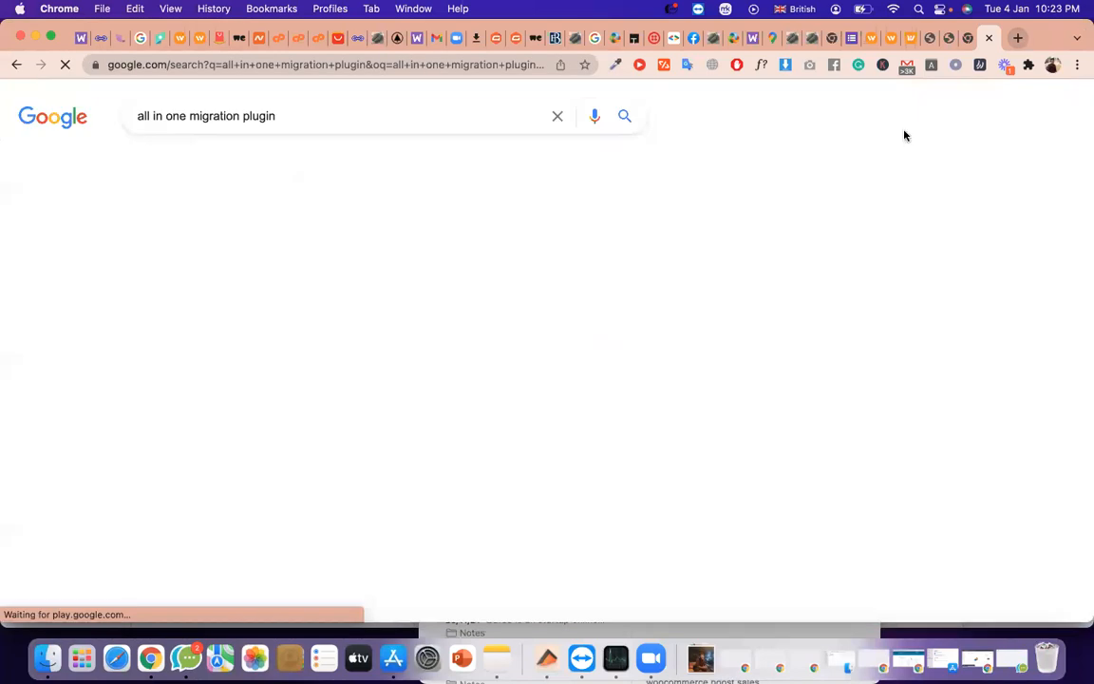
Step: Open the All-in-One WP Migration plugin page on wordpress.org and examine its title
left_click(987, 37)
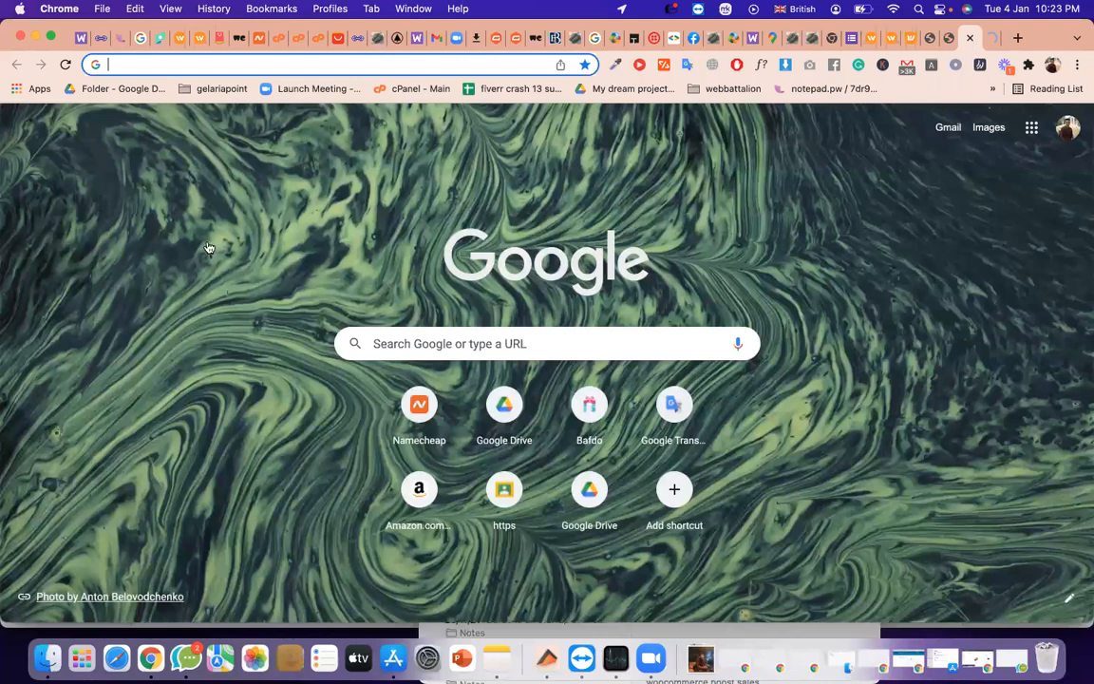
key("super+shift+t")
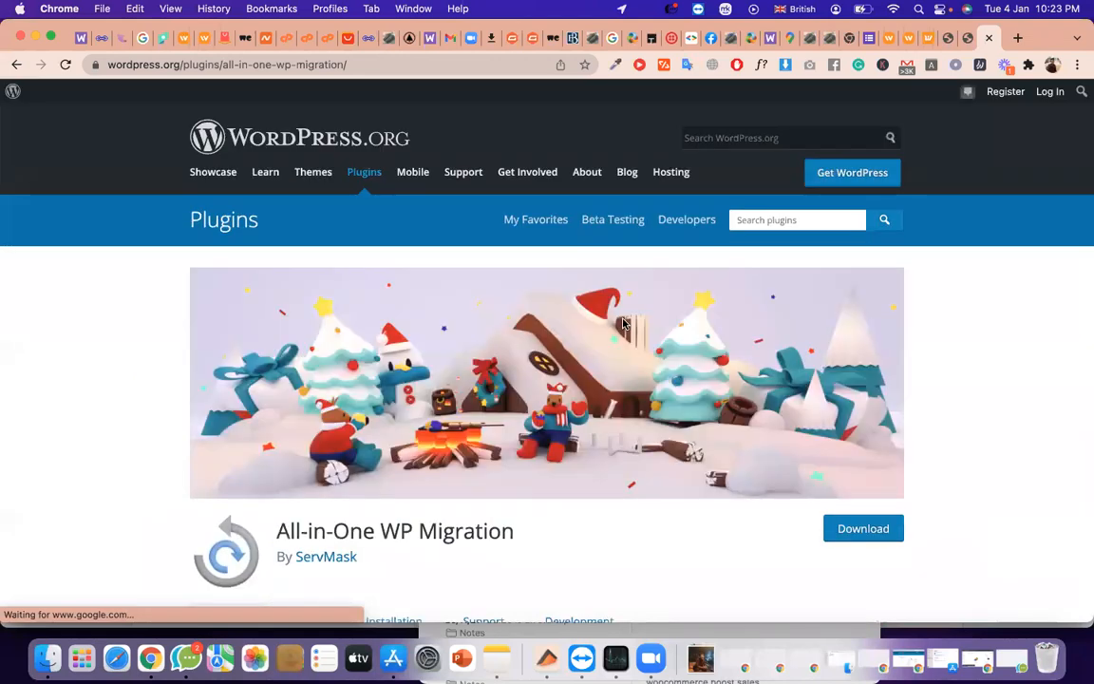
scroll(570, 342, "down", 2)
triple_click(469, 467)
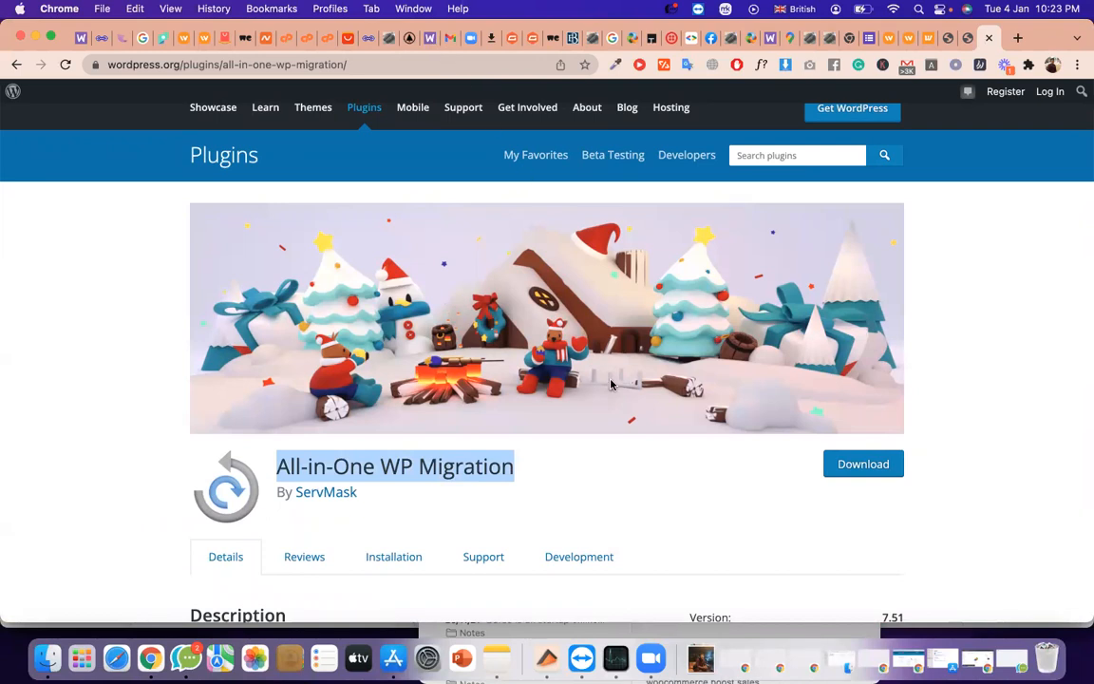
Step: Compare the pureshopping.shop address with the address of the test website in its own browser tab
left_click(964, 43)
left_click_drag(242, 65, 81, 59)
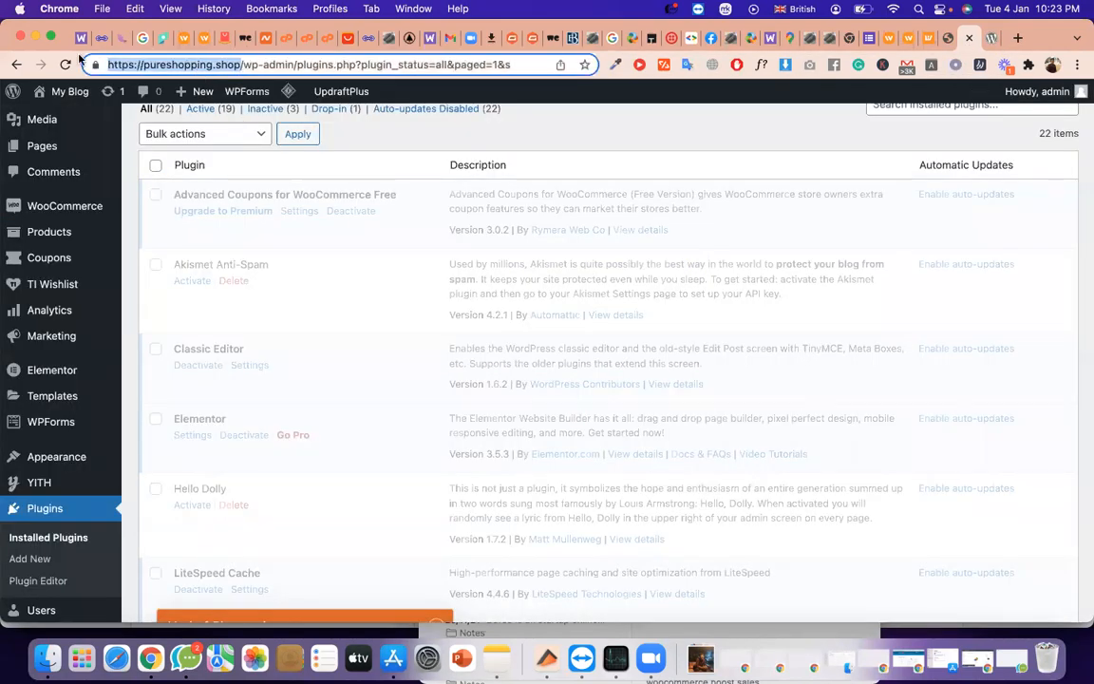
left_click(242, 66)
left_click_drag(243, 67, 103, 57)
double_click(144, 65)
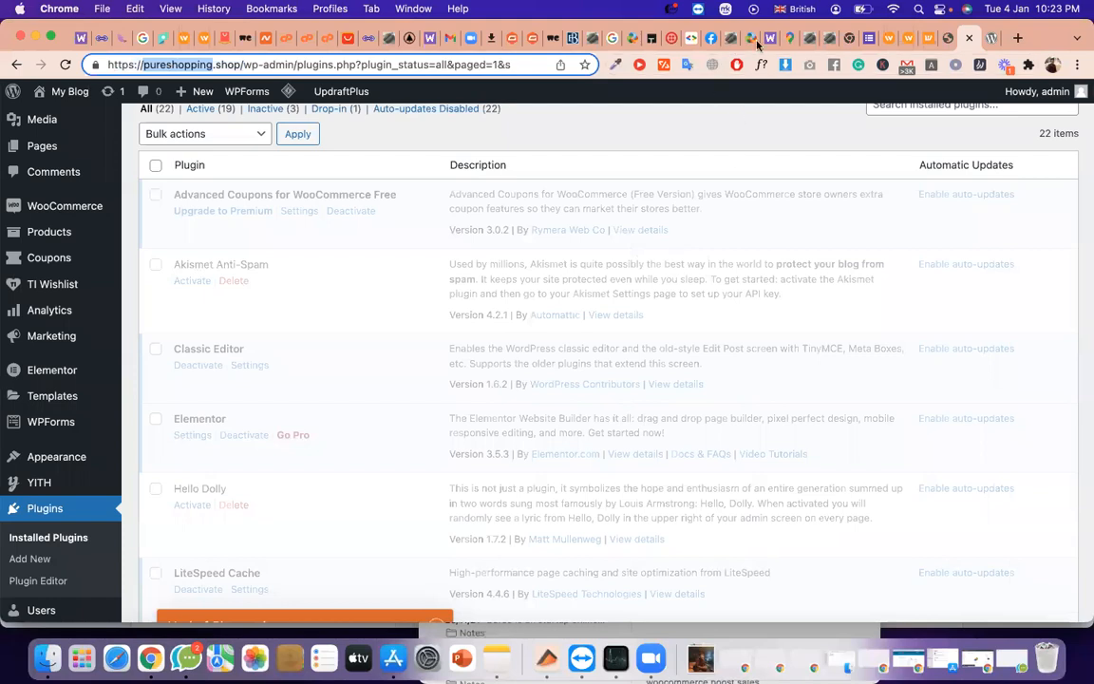
left_click(829, 38)
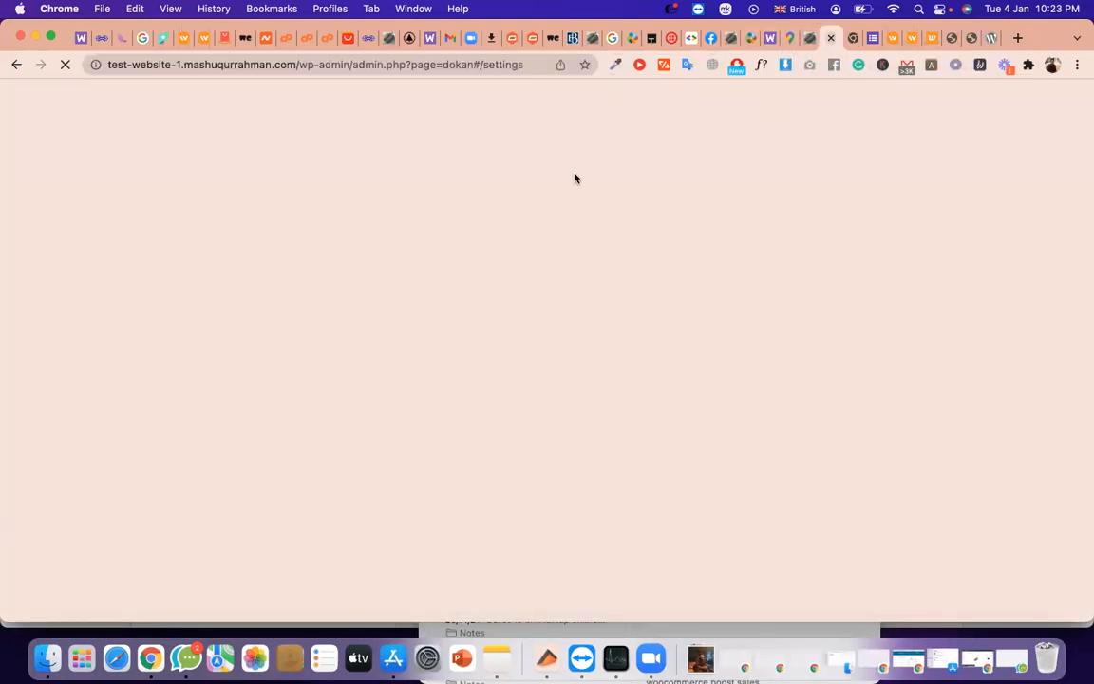
left_click_drag(275, 65, 120, 81)
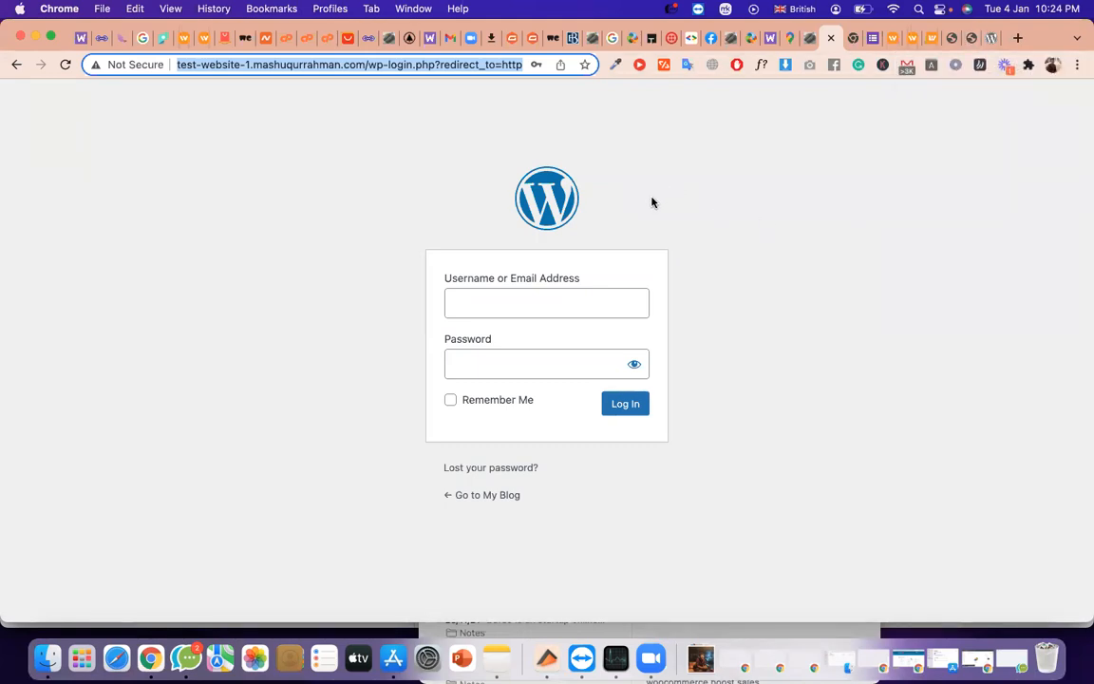
Step: Review UpdraftPlus in the site's installed plugins against the All-in-One WP Migration page on wordpress.org
left_click(955, 38)
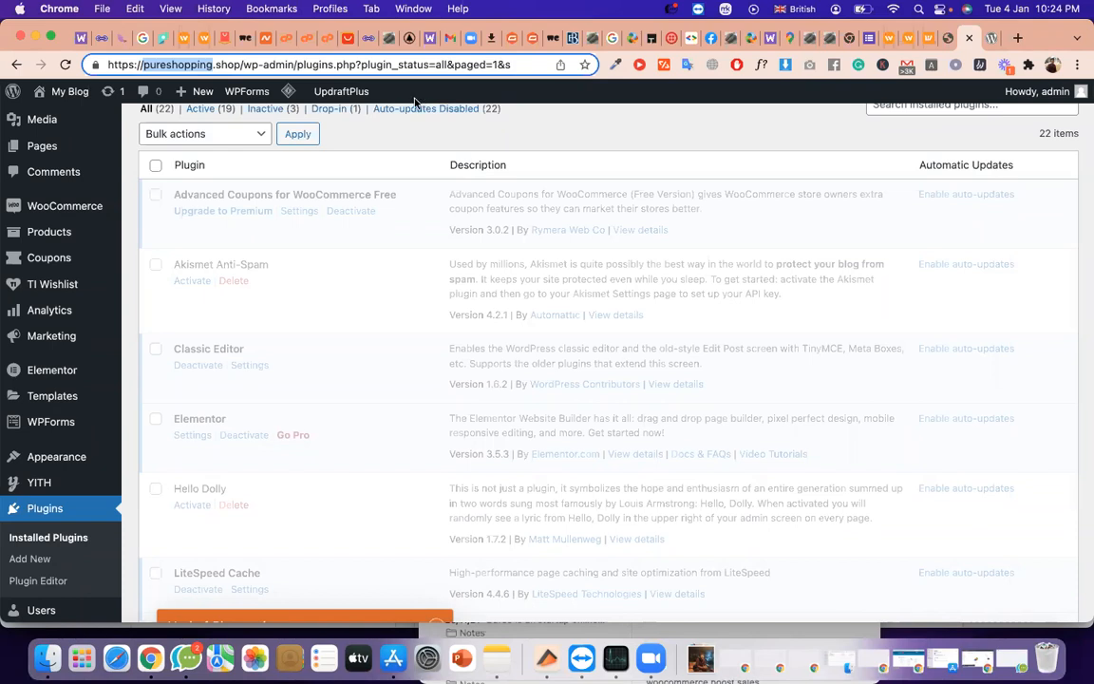
scroll(332, 437, "down", 3)
scroll(334, 441, "down", 2)
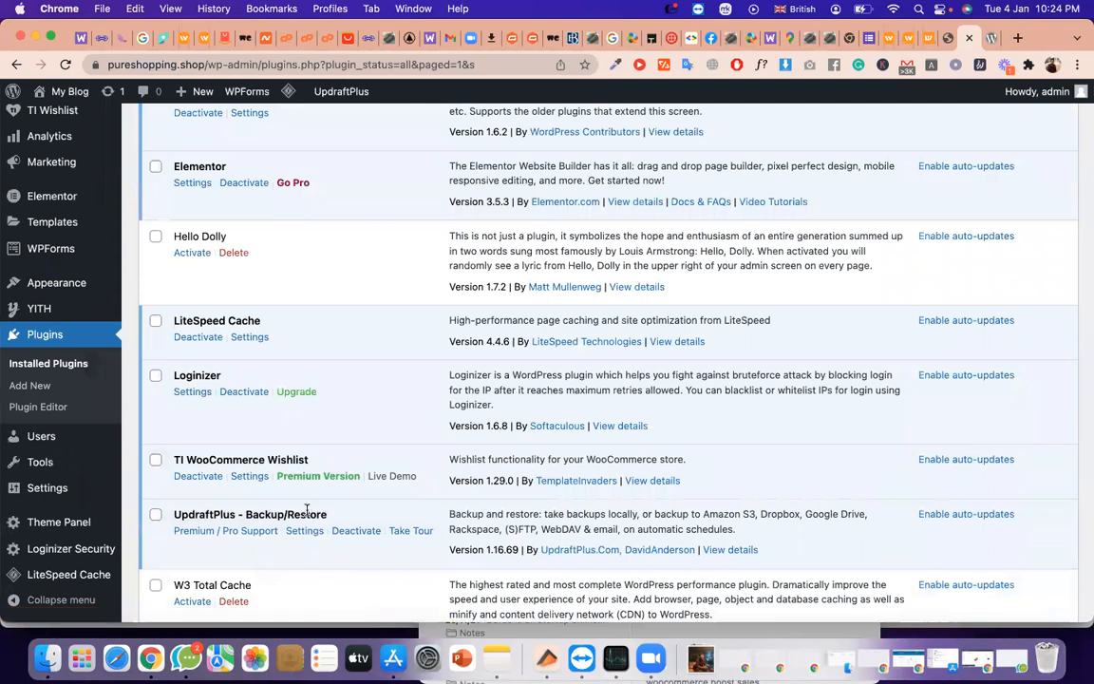
left_click(989, 44)
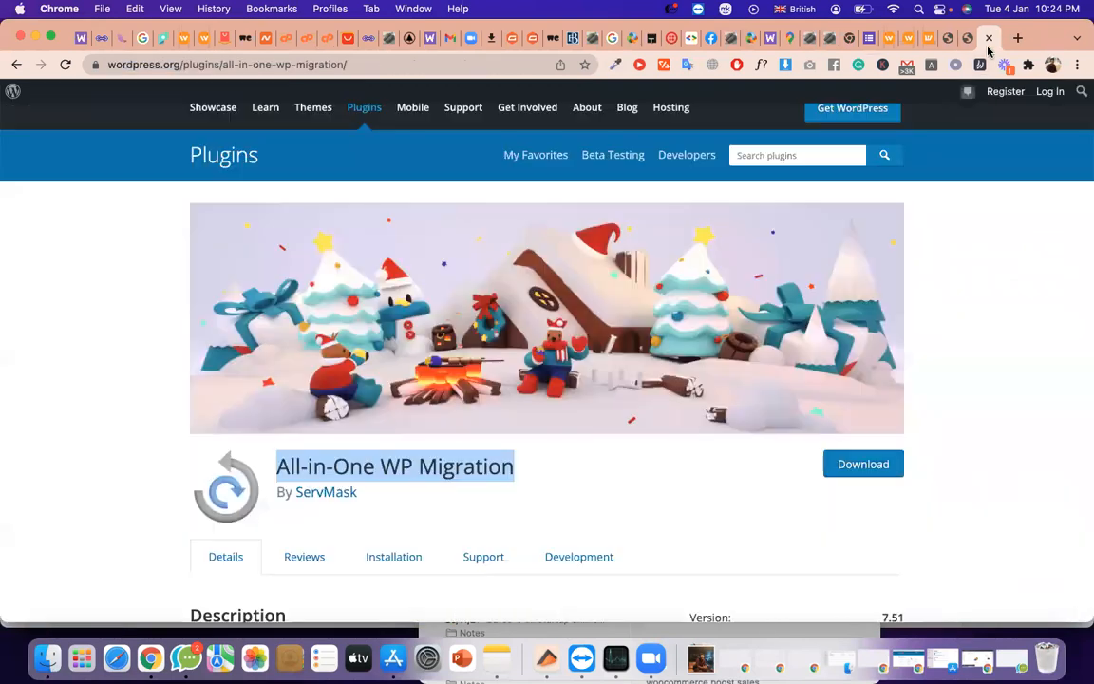
double_click(447, 467)
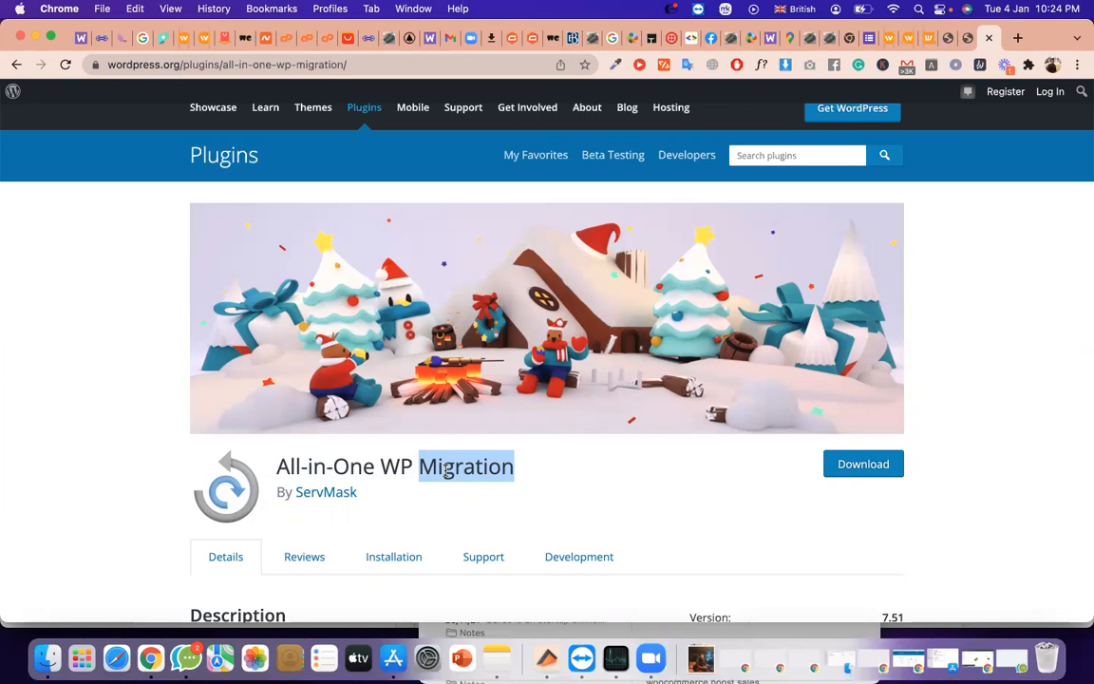
triple_click(486, 473)
Step: Open the UpdraftPlus settings from the installed plugins and start a new backup including the database and files
left_click(869, 38)
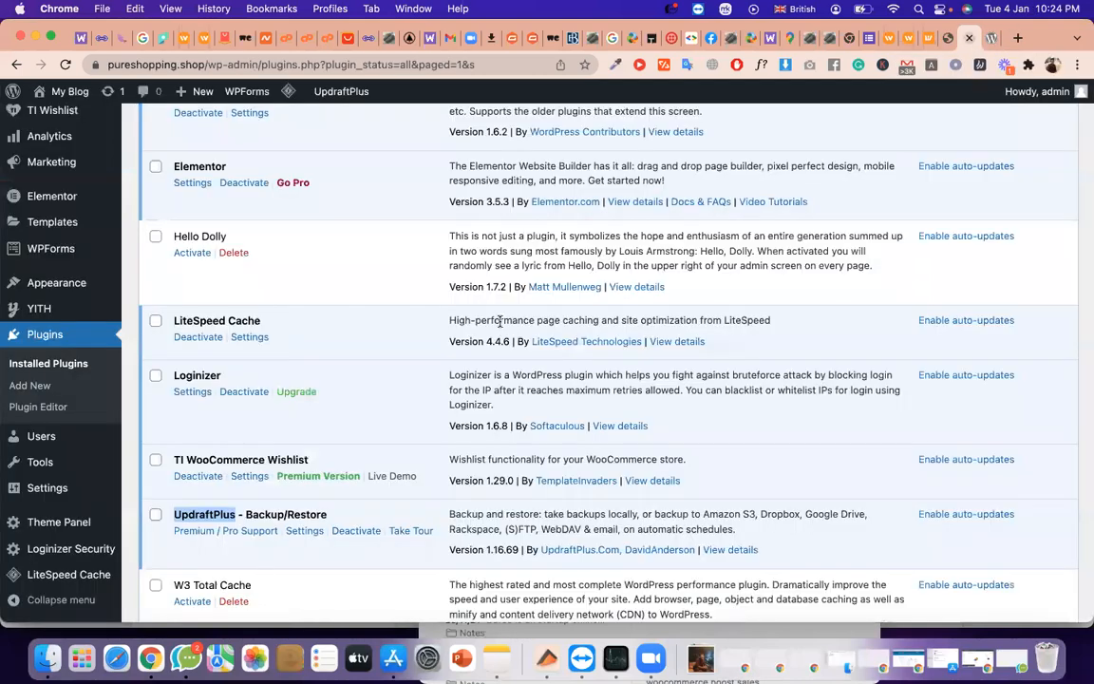
left_click(305, 531)
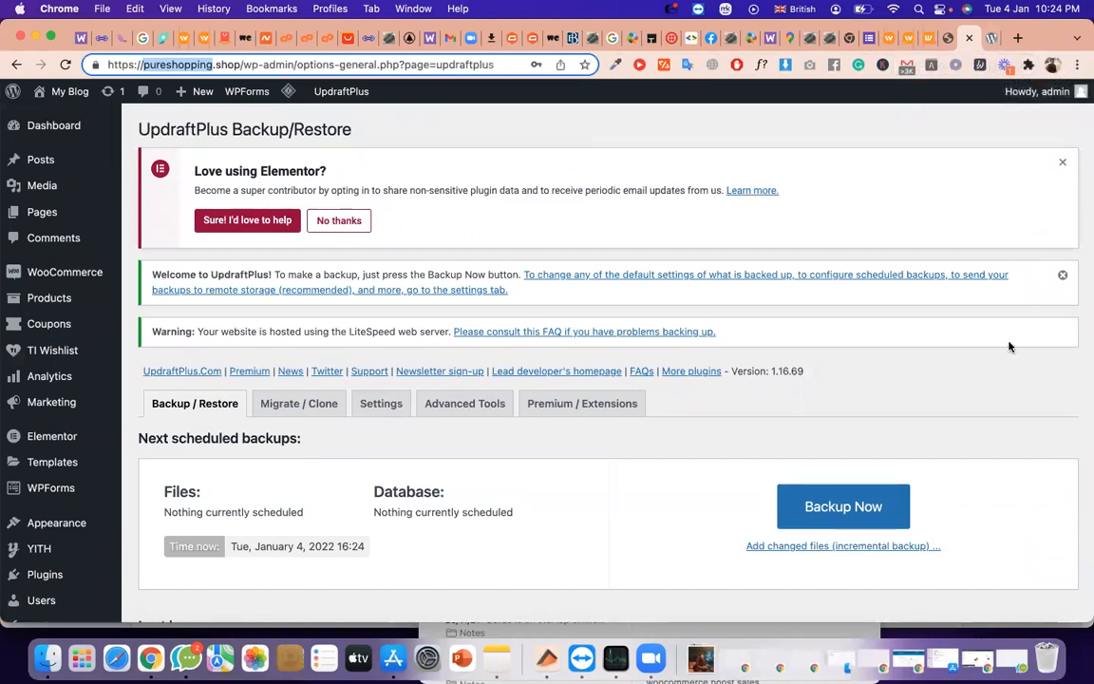
scroll(961, 418, "down", 2)
left_click(874, 452)
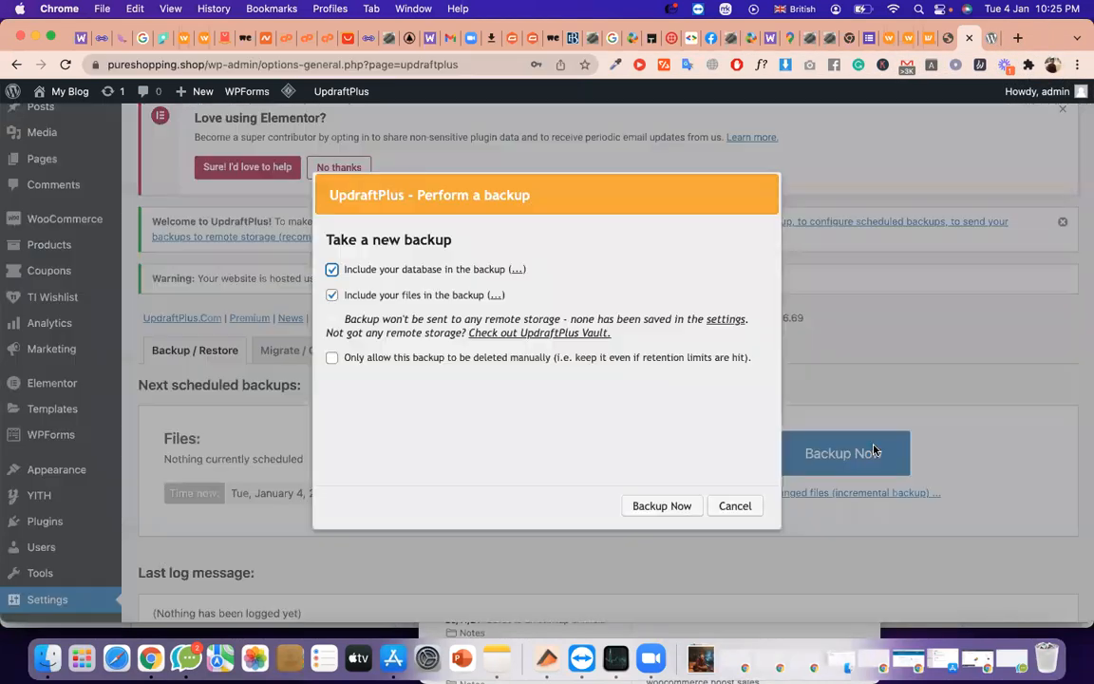
left_click(652, 506)
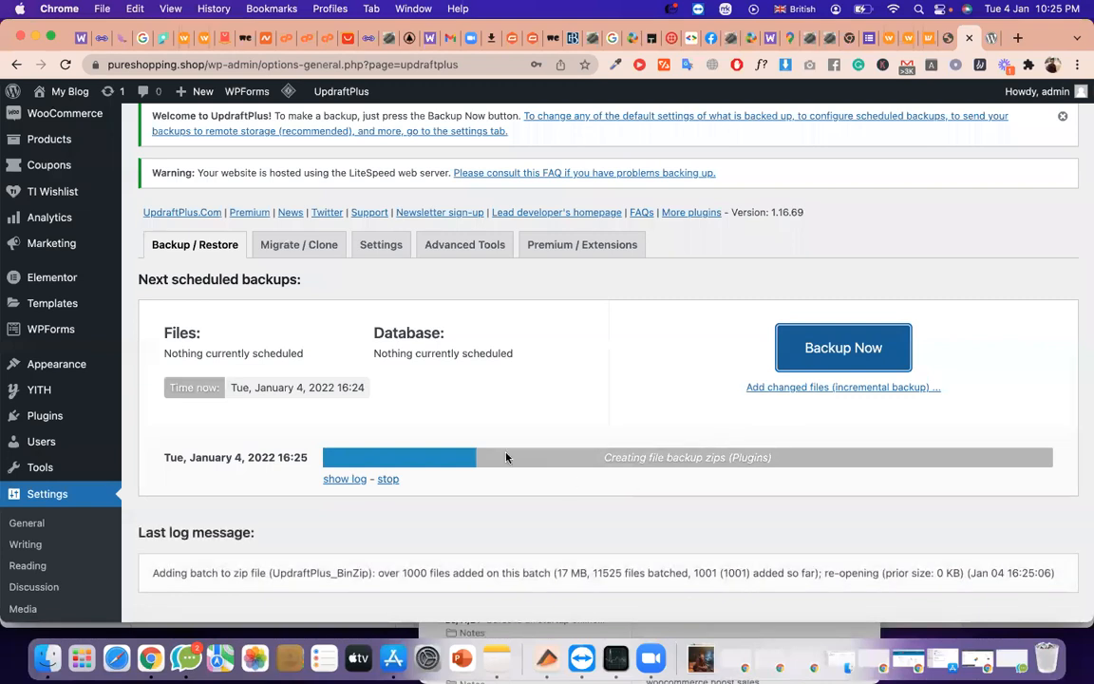
Step: Examine the next scheduled backups section and the progress of the running backup
triple_click(433, 358)
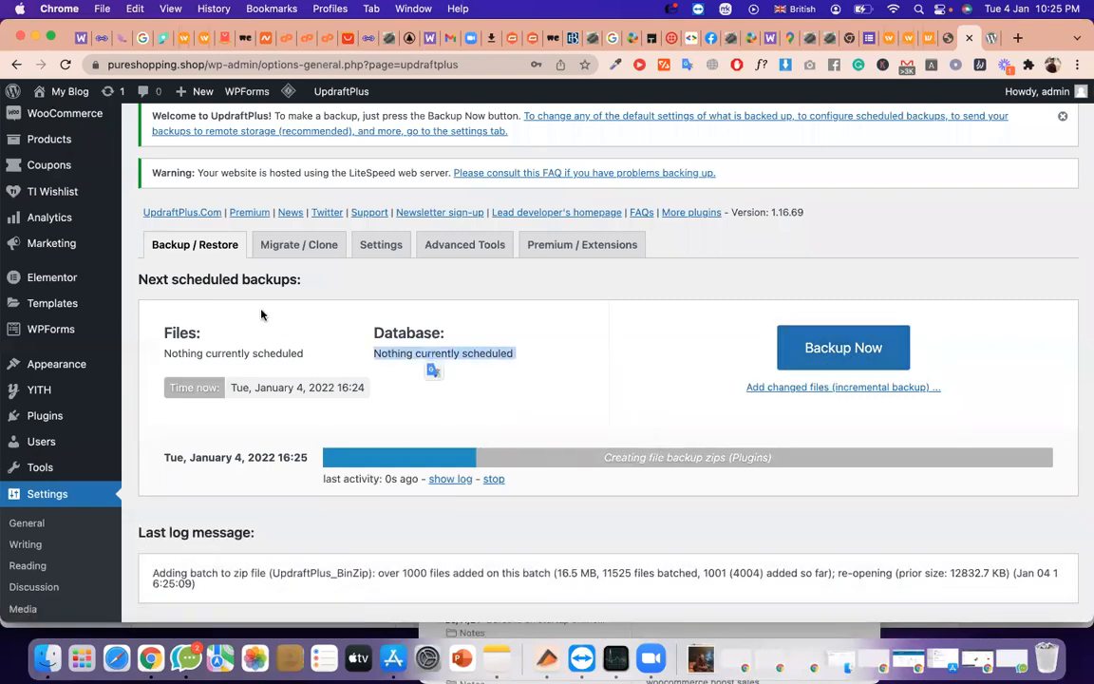
left_click(236, 282)
triple_click(235, 282)
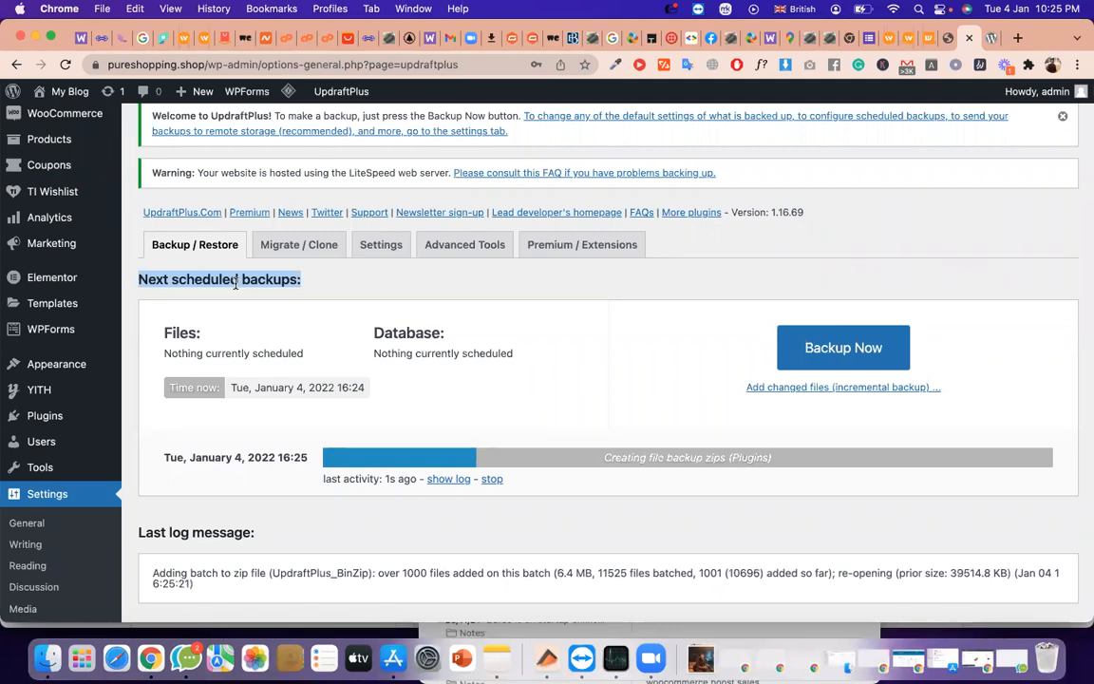
left_click(696, 456)
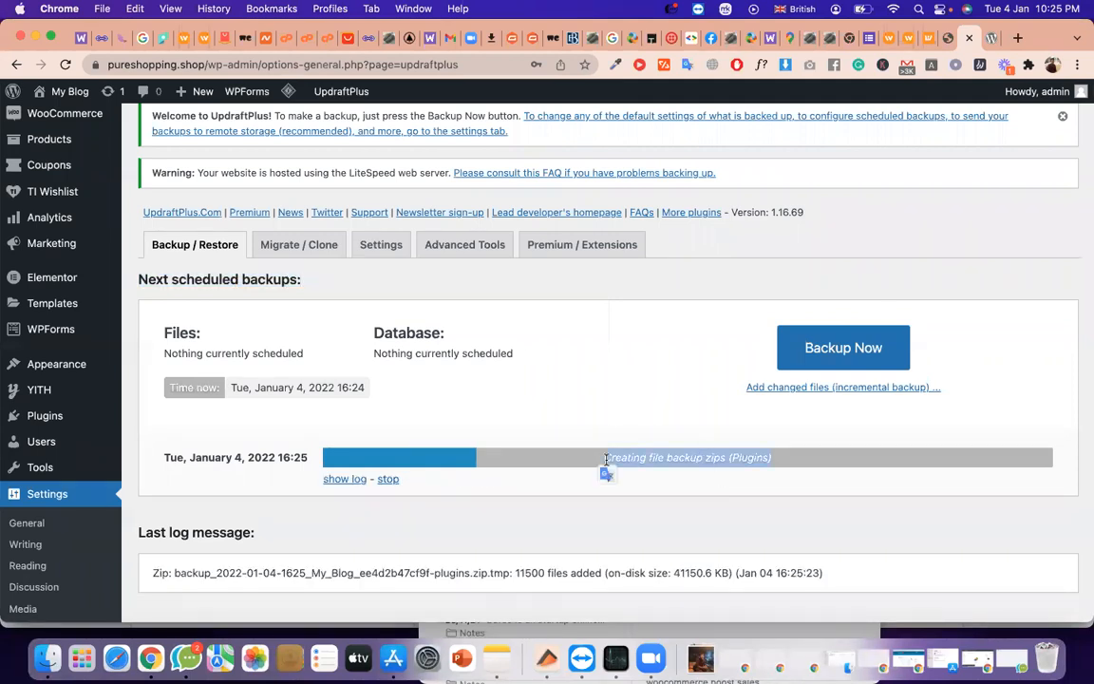
Step: Open the Migrate / Clone section in a new browser tab and dismiss the backup completion notice
right_click(295, 247)
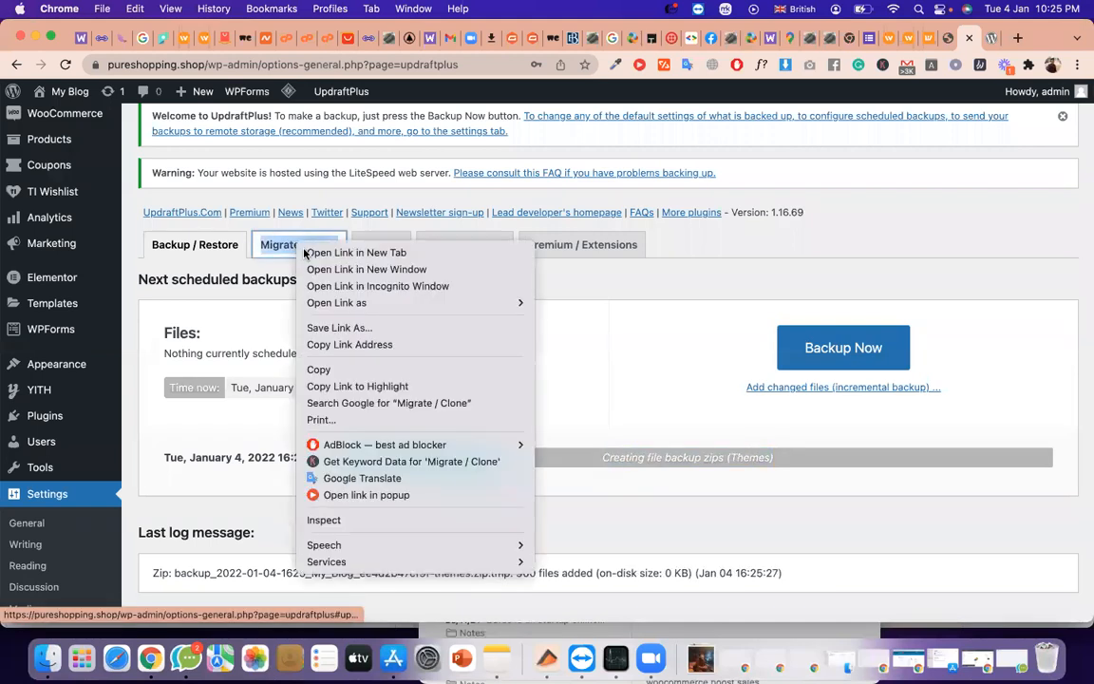
left_click(322, 250)
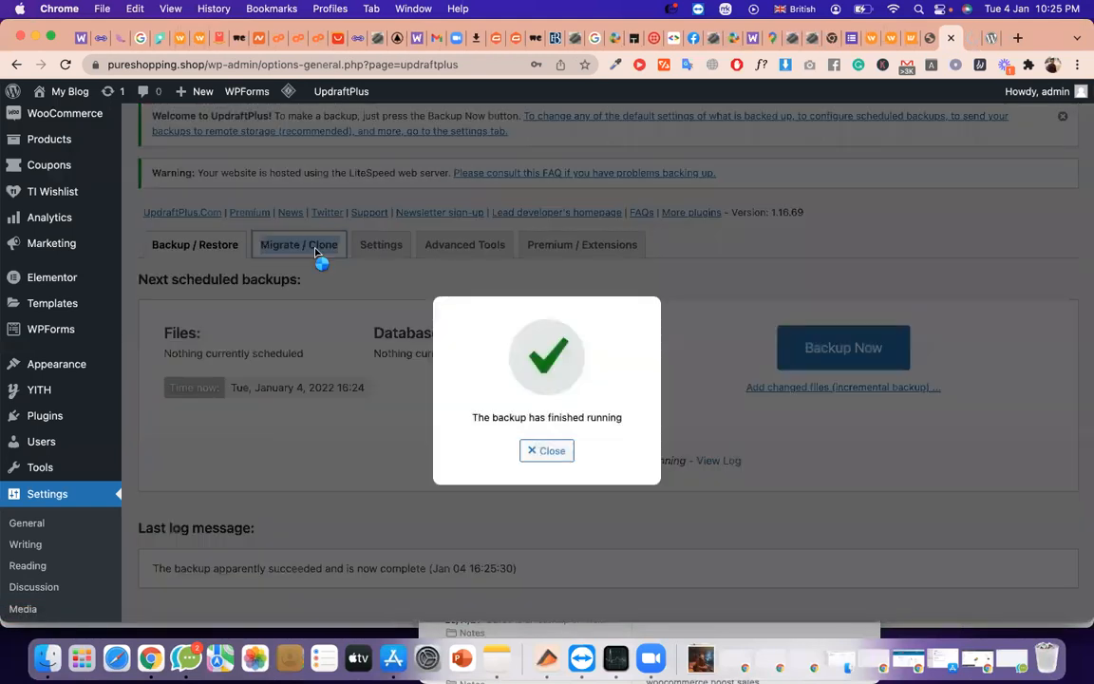
left_click(553, 448)
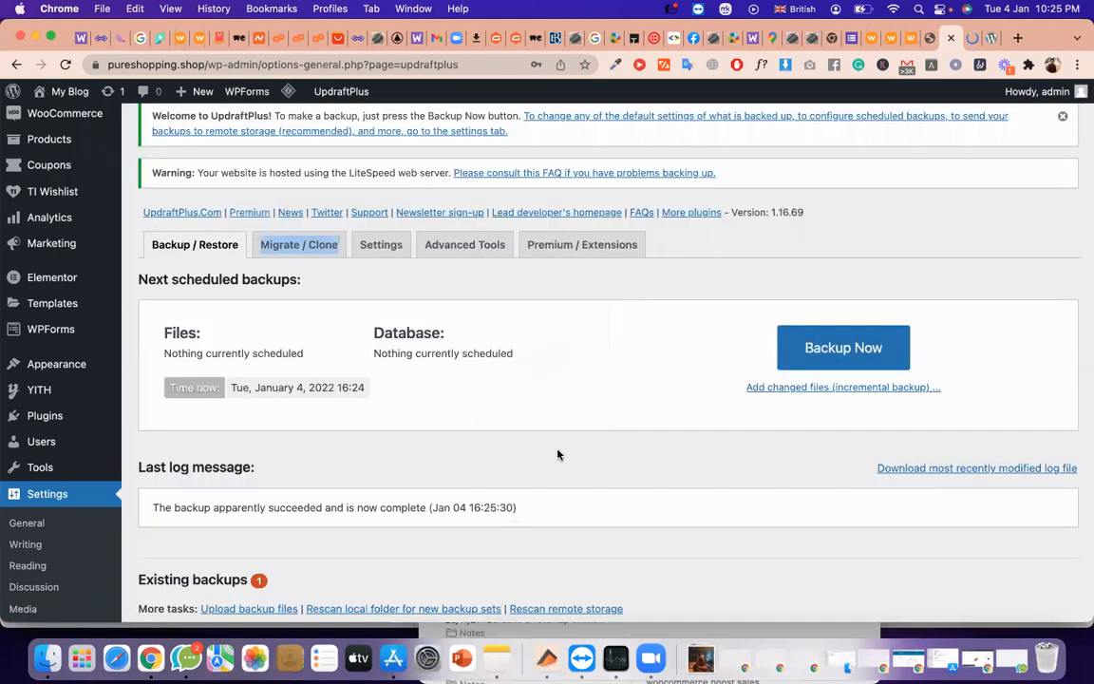
Step: Inspect the raw backup history of the Jan 04, 2022 16:25 backup, close it, and review the existing backups list
scroll(556, 454, "down", 5)
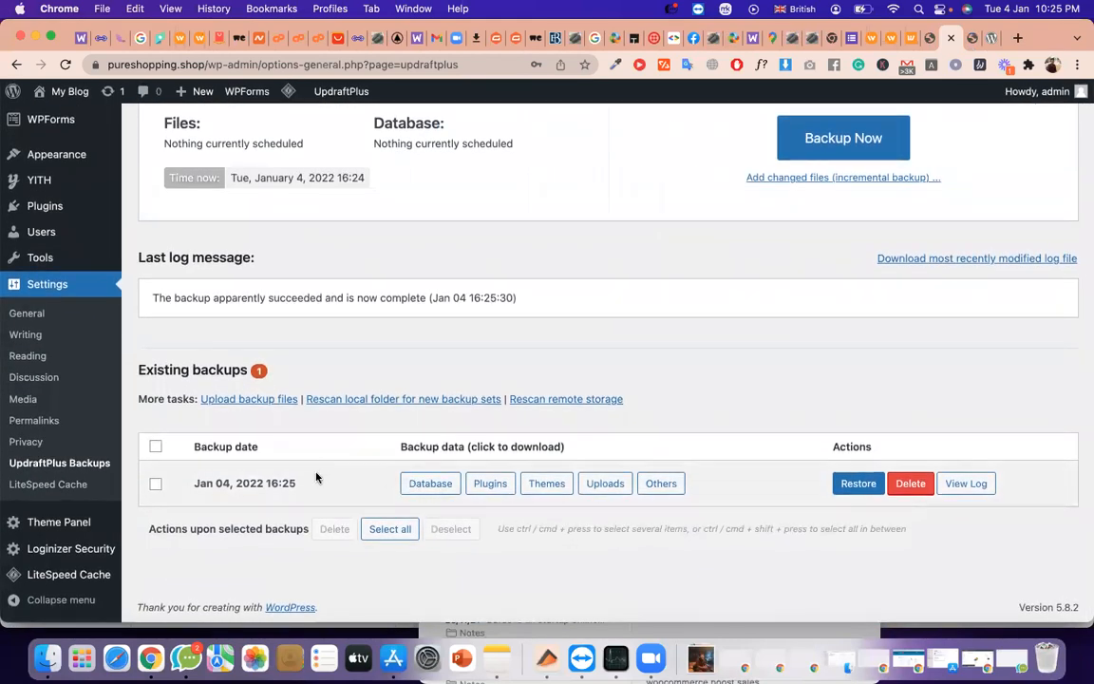
left_click(245, 484)
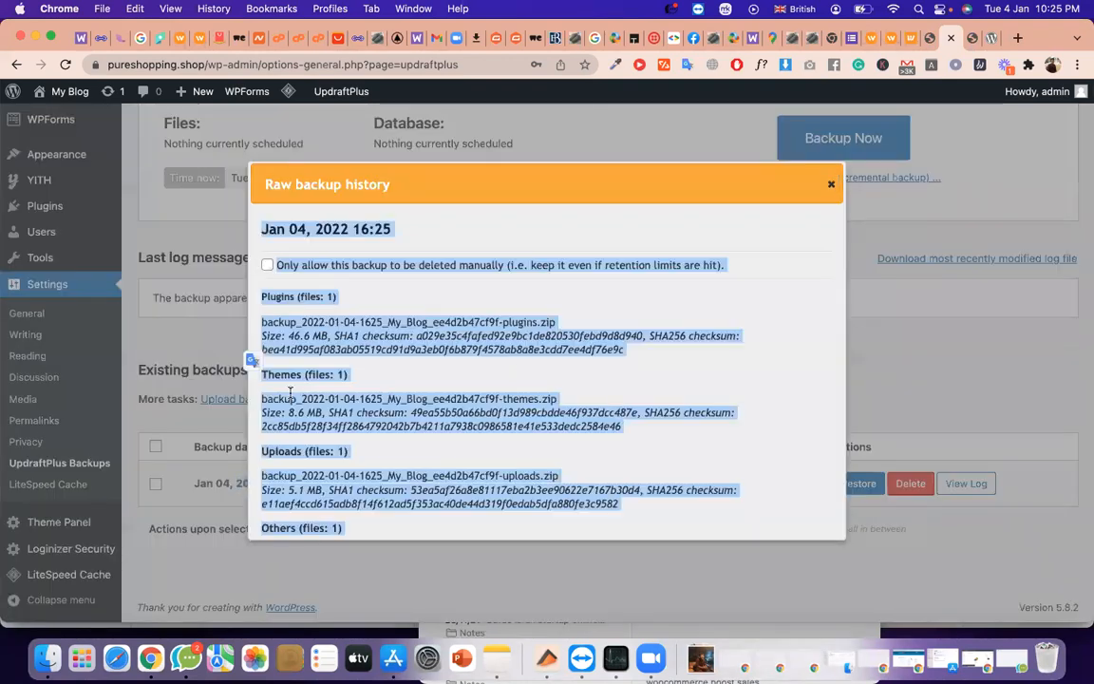
left_click(831, 186)
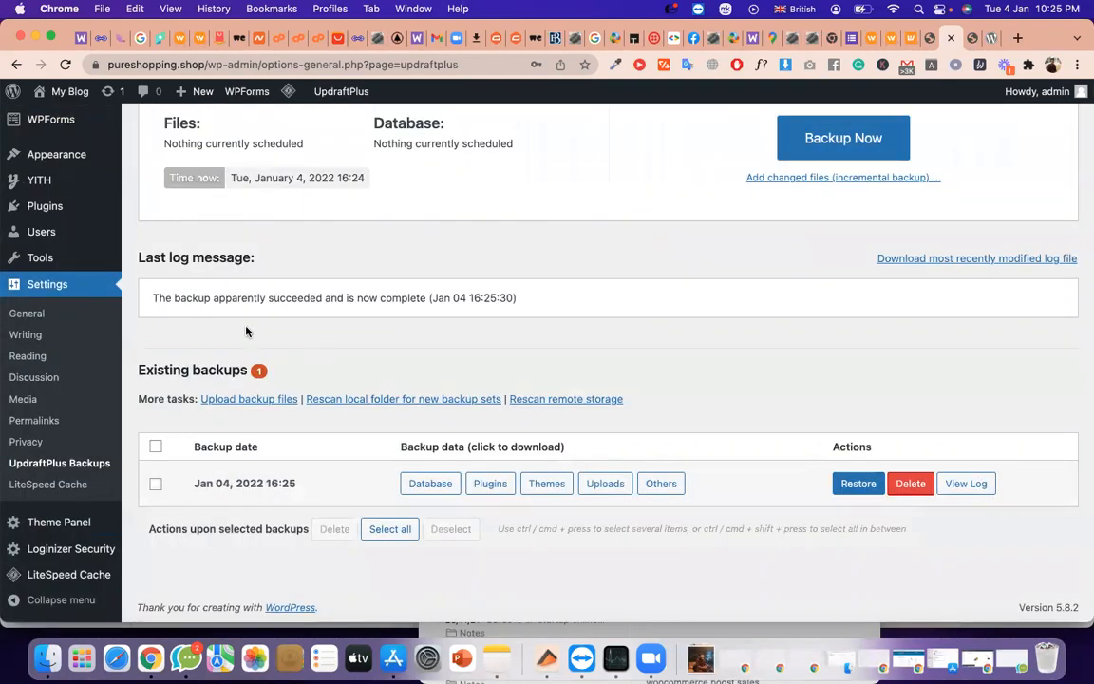
scroll(95, 157, "up", 5)
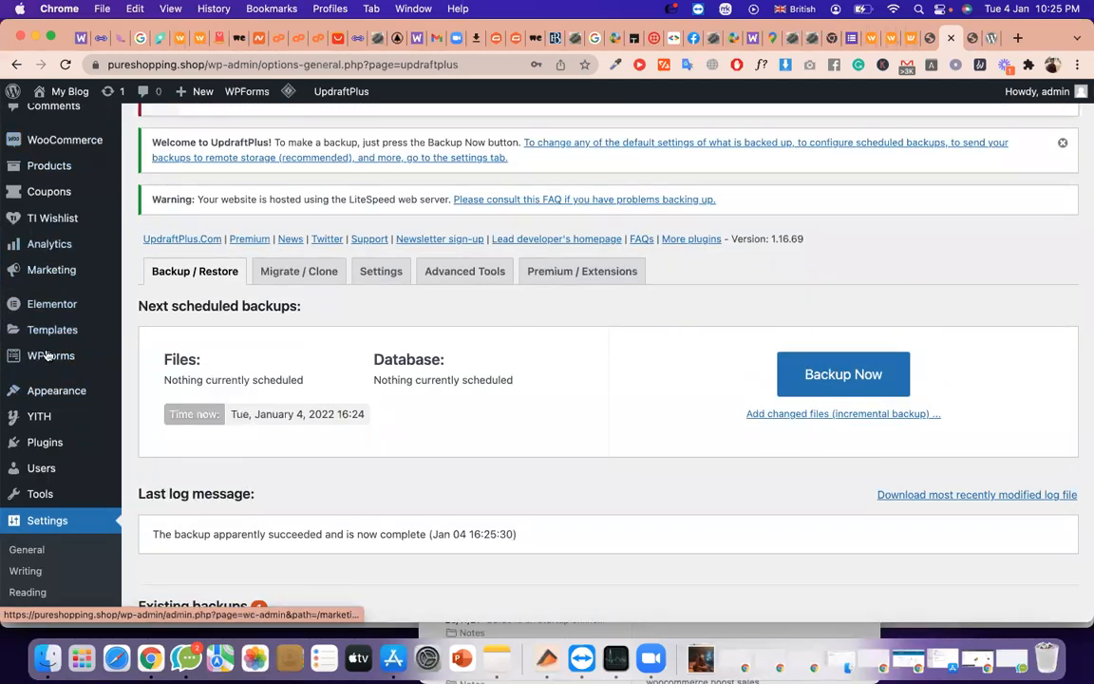
scroll(48, 390, "down", 5)
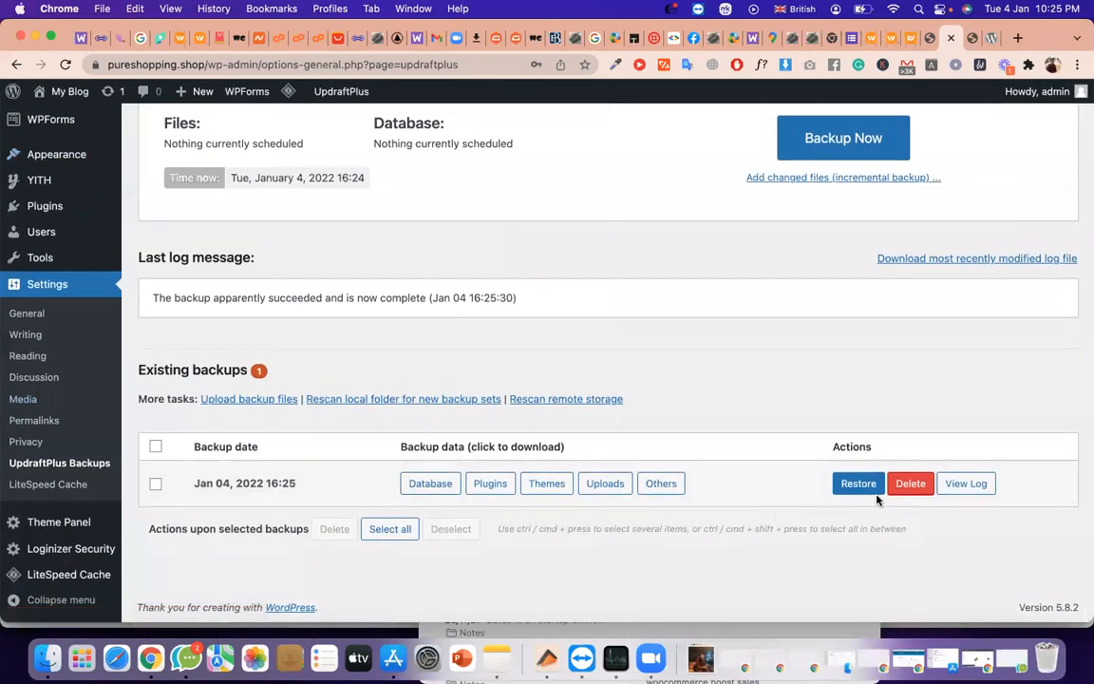
Step: Prepare a restore of the Jan 04, 2022 16:25 backup with the Plugins, Themes, Uploads, Others and Database components
left_click(858, 485)
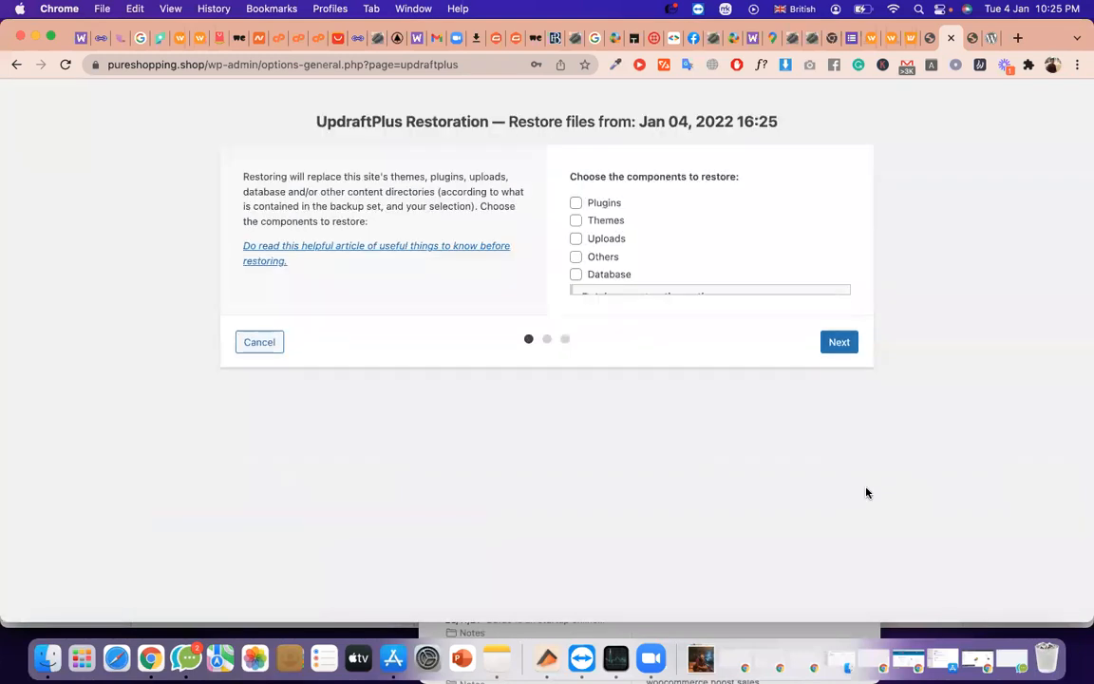
left_click(576, 203)
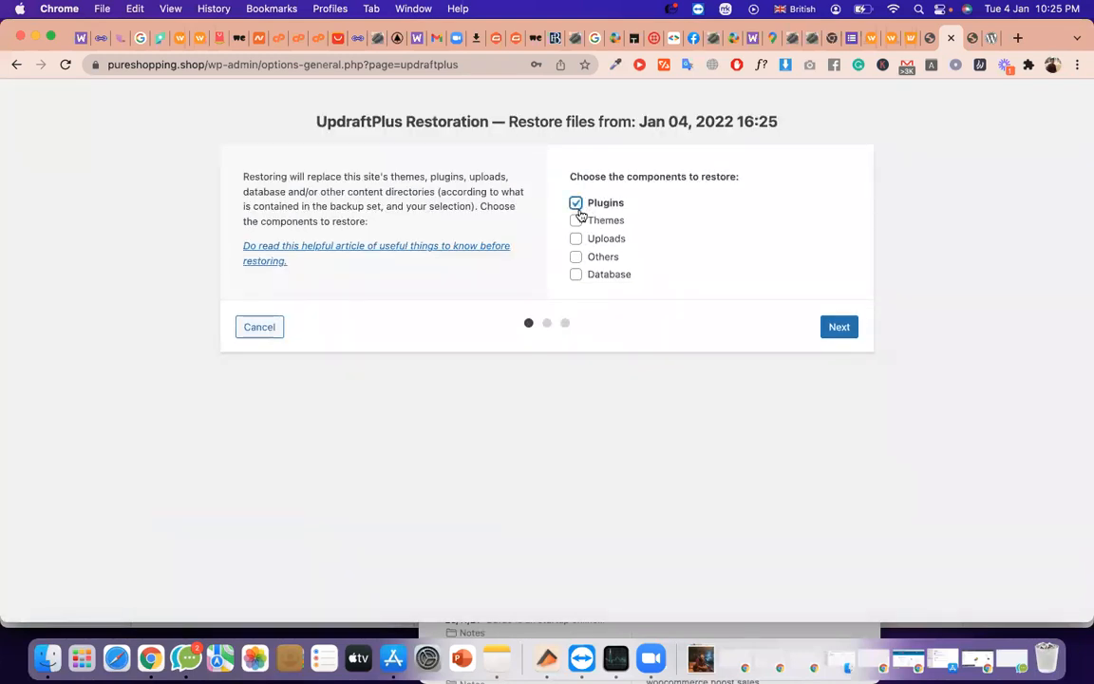
left_click(576, 221)
left_click(576, 238)
left_click(577, 257)
left_click(577, 274)
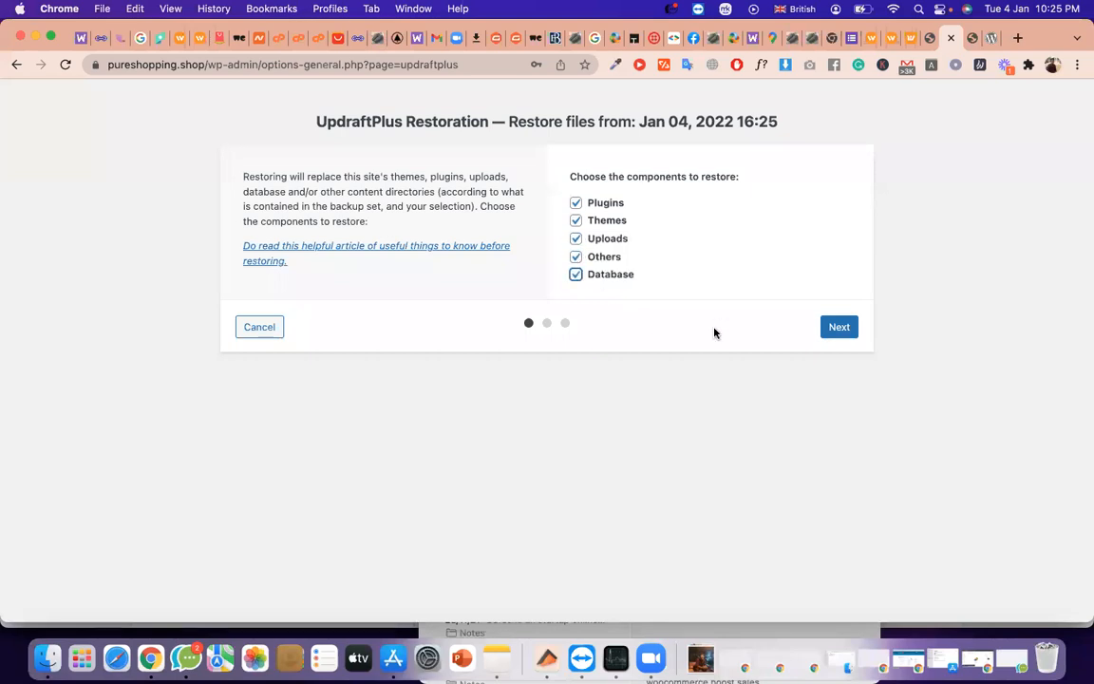
left_click(838, 327)
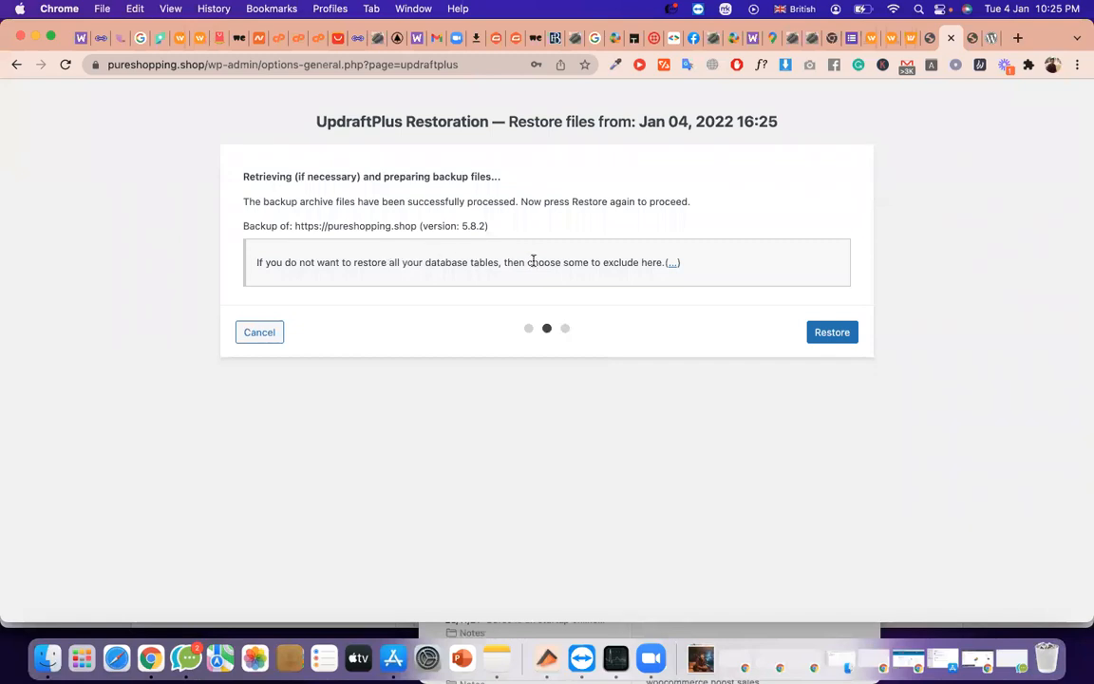
Step: Read the restoration page's notes on excluding database tables and processed archive files, and check the backup date
triple_click(565, 261)
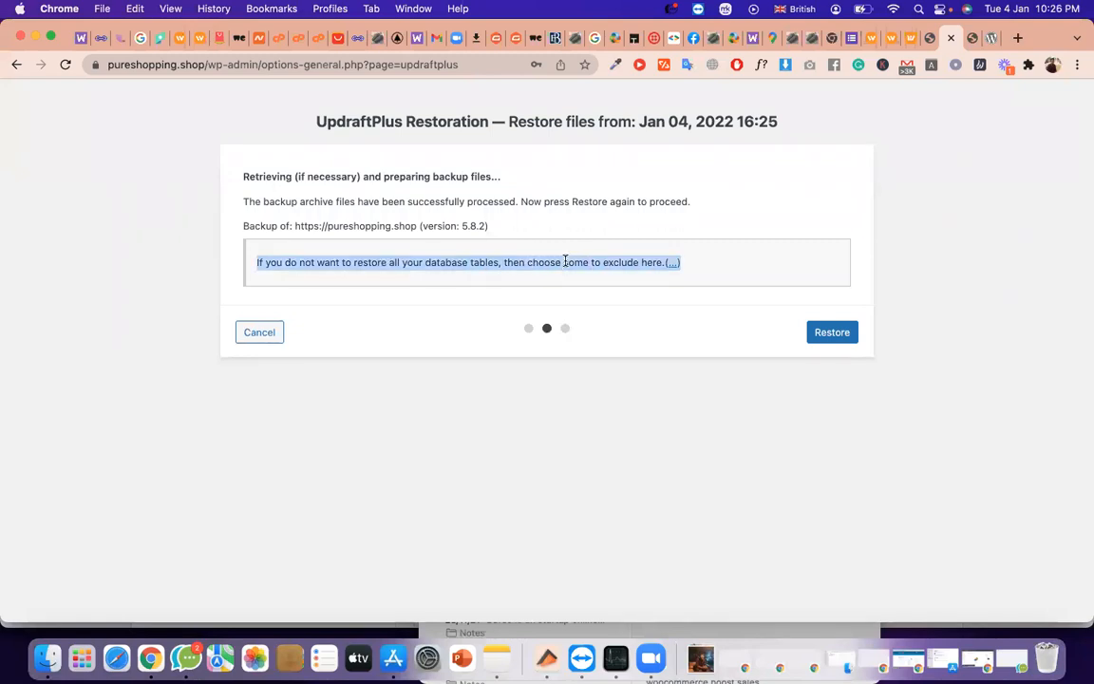
triple_click(447, 208)
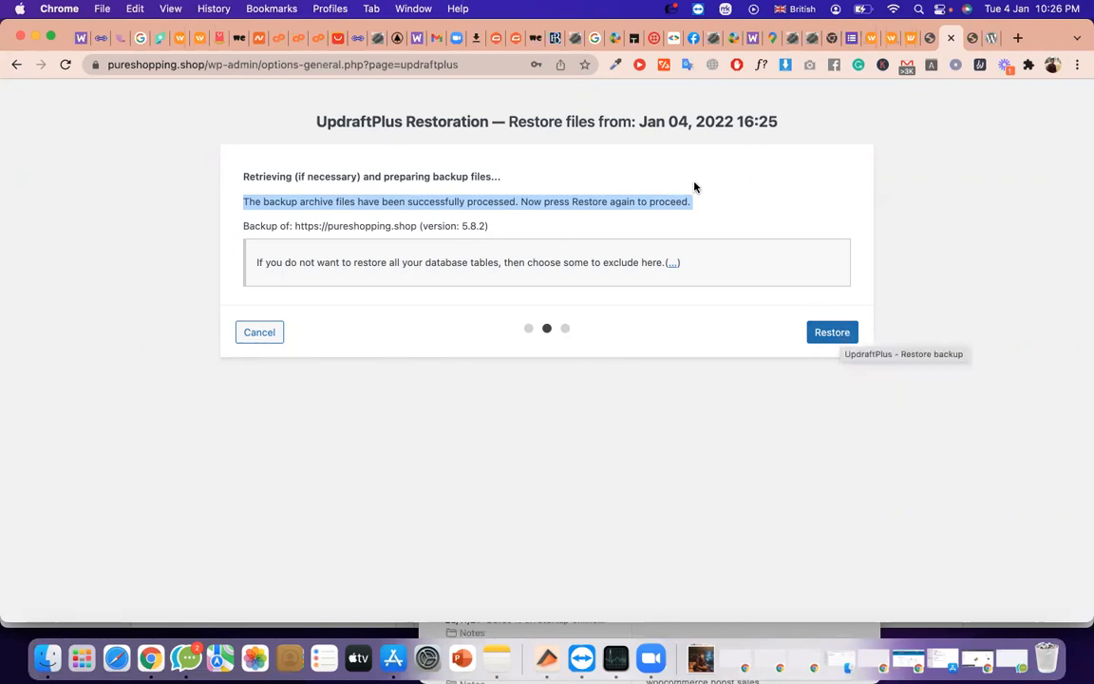
left_click(673, 126)
double_click(673, 125)
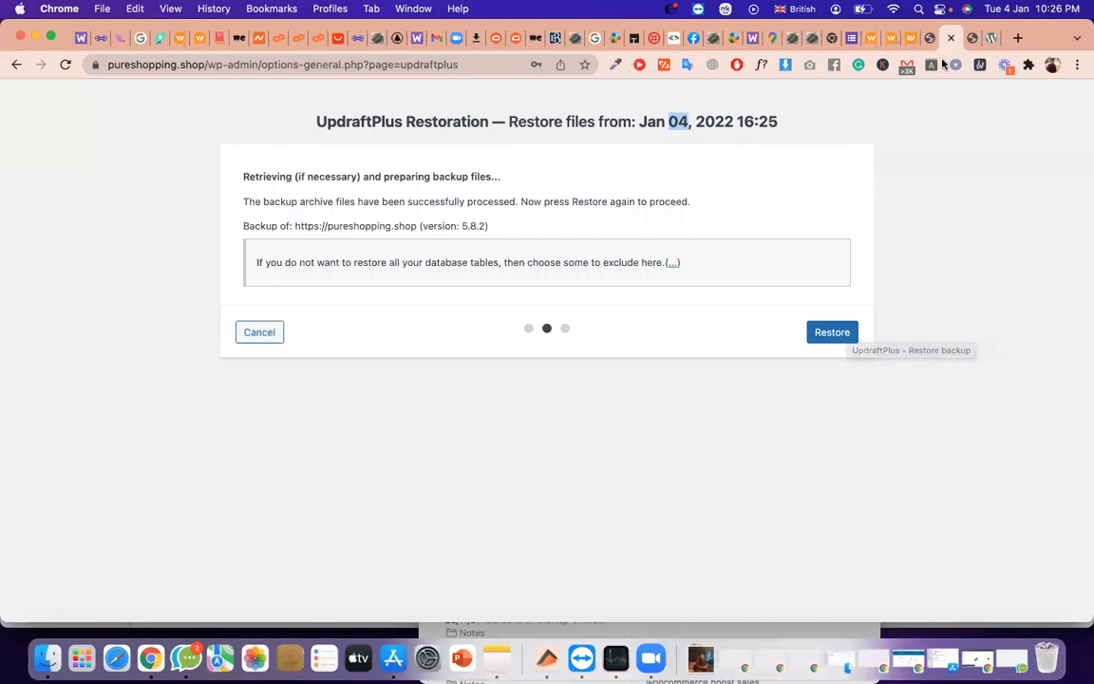
Step: Close the Migrate / Clone browser tab and review the All-in-One WP Migration plugin page on wordpress.org
left_click(972, 41)
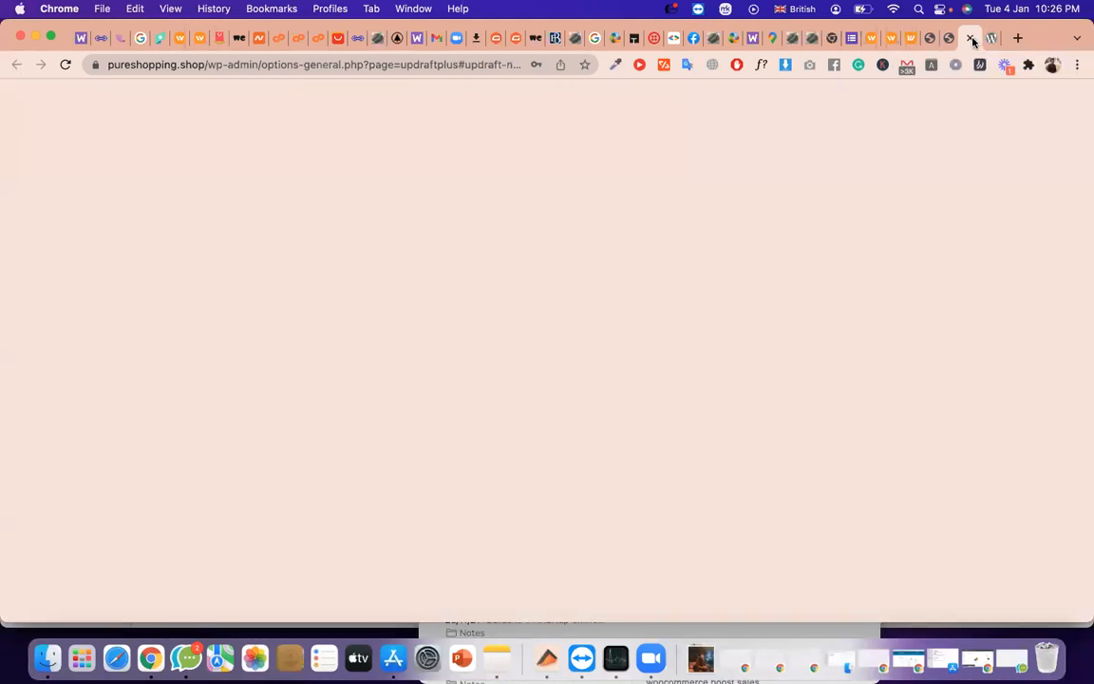
left_click(969, 39)
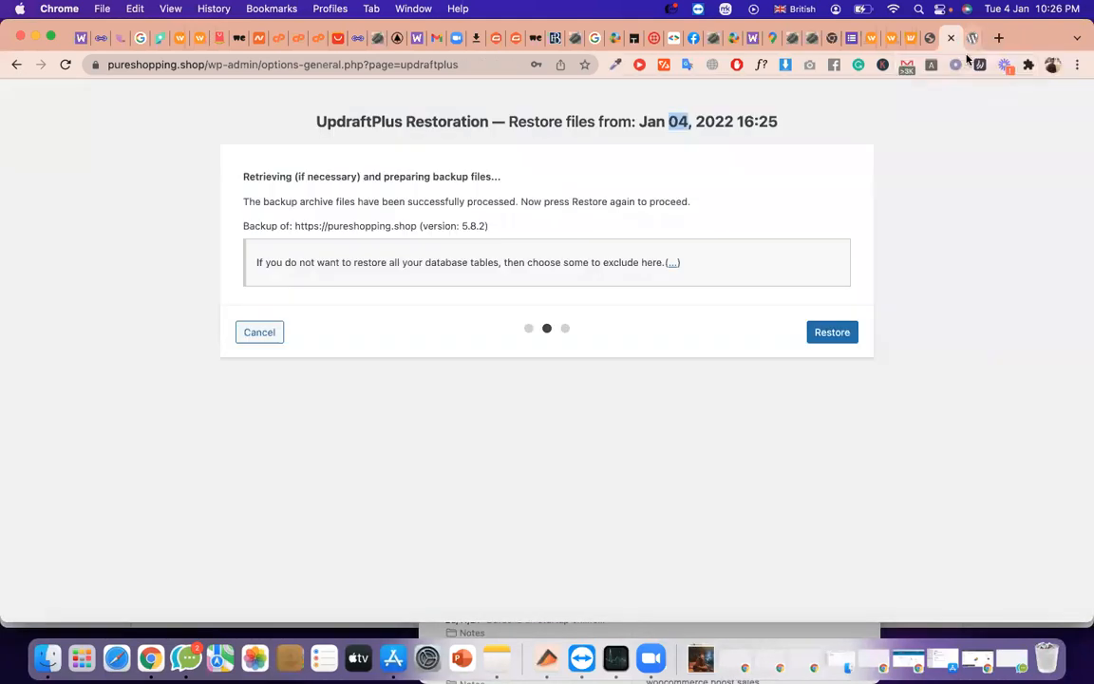
left_click(971, 42)
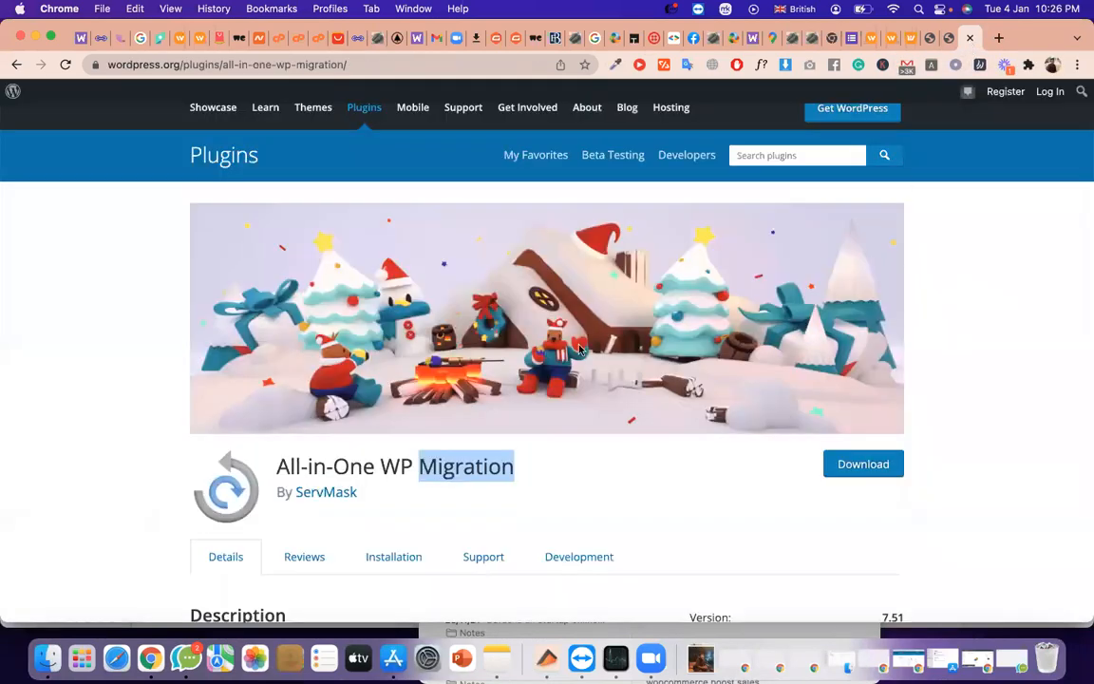
triple_click(413, 459)
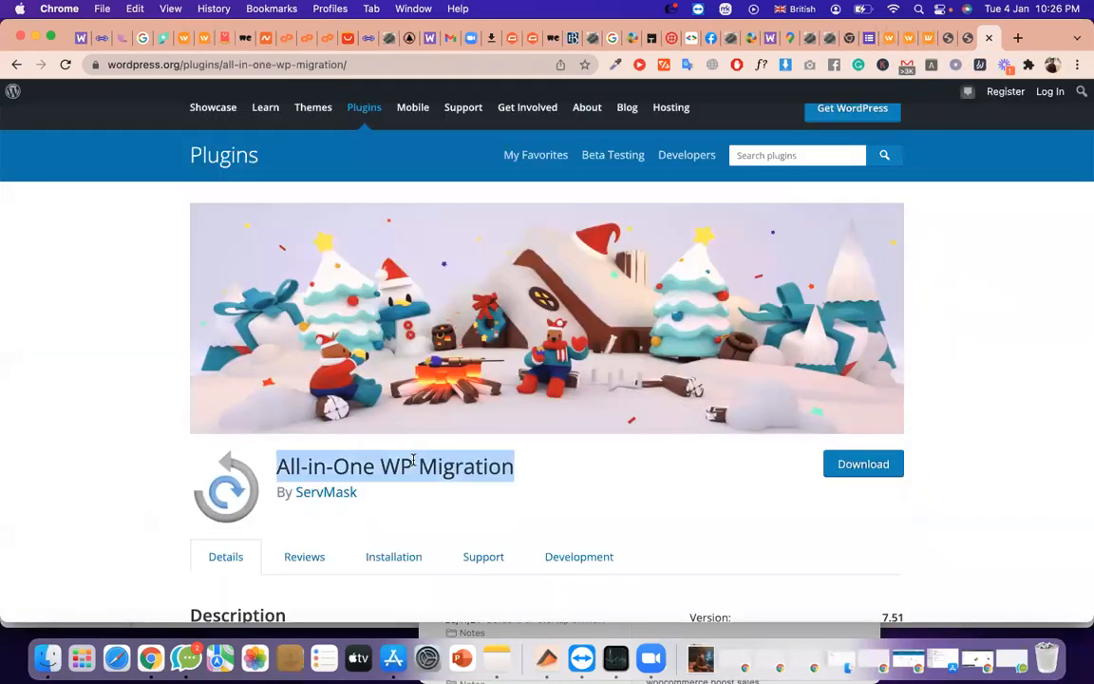
right_click(413, 460)
left_click(495, 450)
scroll(403, 491, "down", 1)
double_click(474, 430)
triple_click(474, 430)
scroll(653, 440, "down", 2)
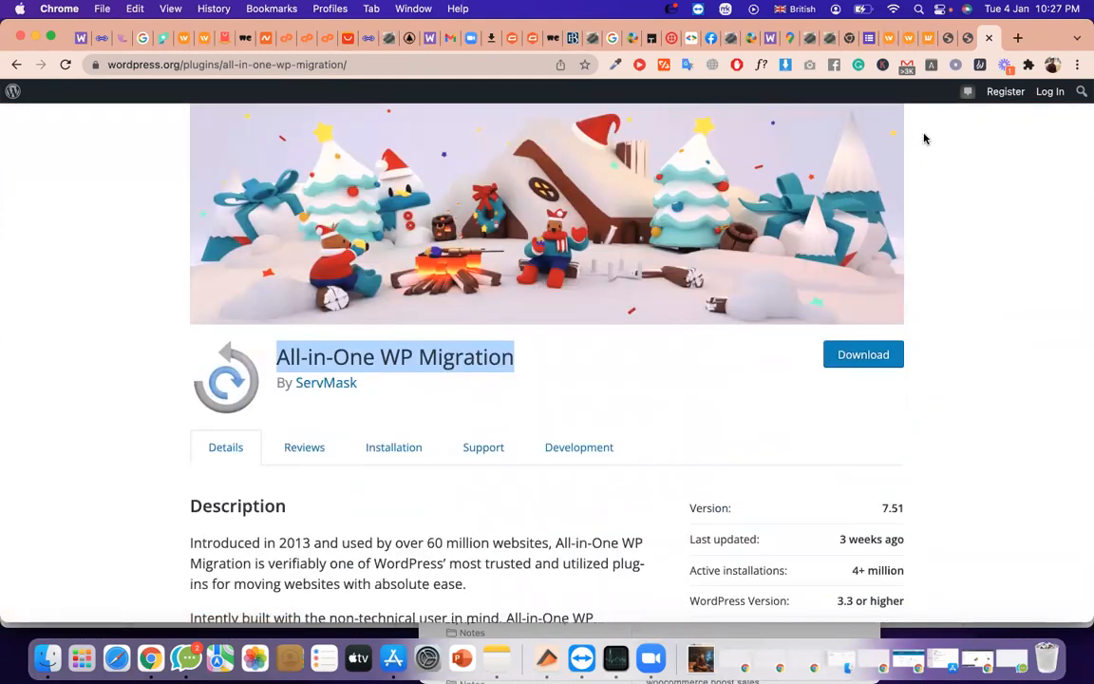
Step: Leave the restoration page for the site's wp-admin dashboard and open the Add Plugins page with its upload form
left_click(961, 43)
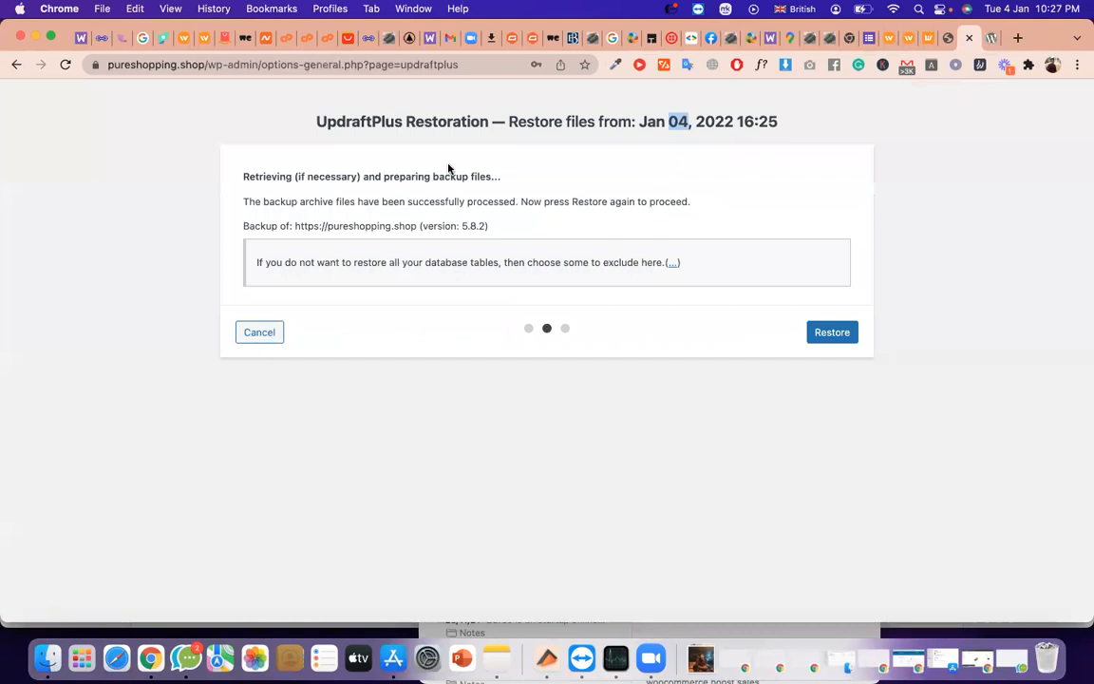
left_click_drag(261, 63, 761, 130)
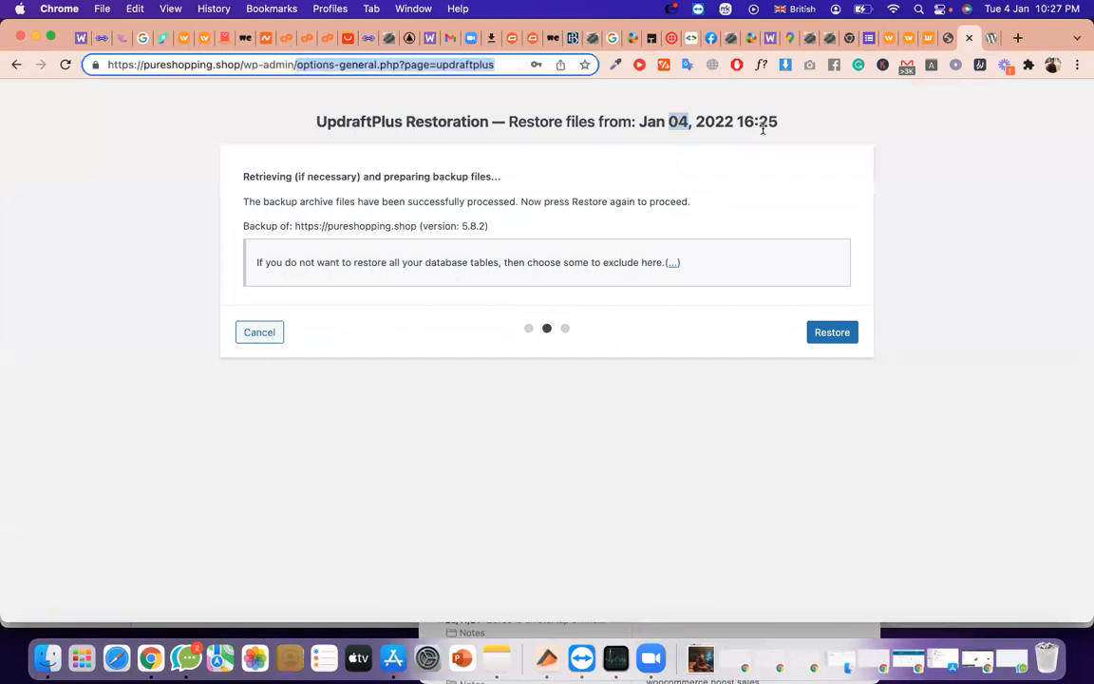
key("BackSpace")
key("Return")
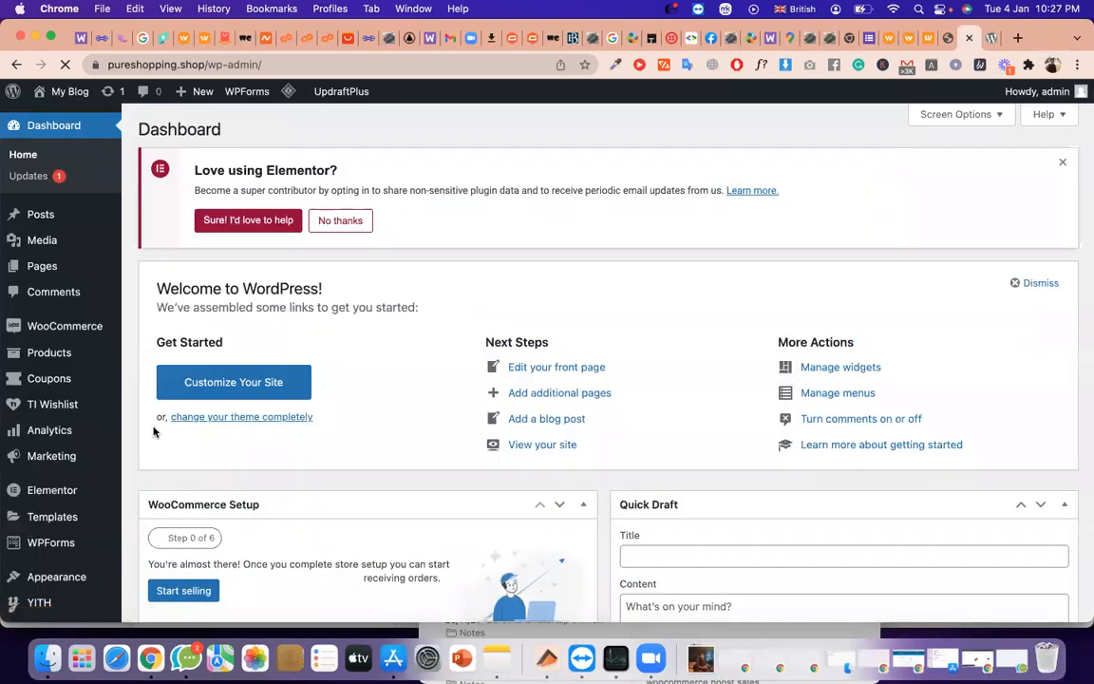
scroll(114, 427, "down", 2)
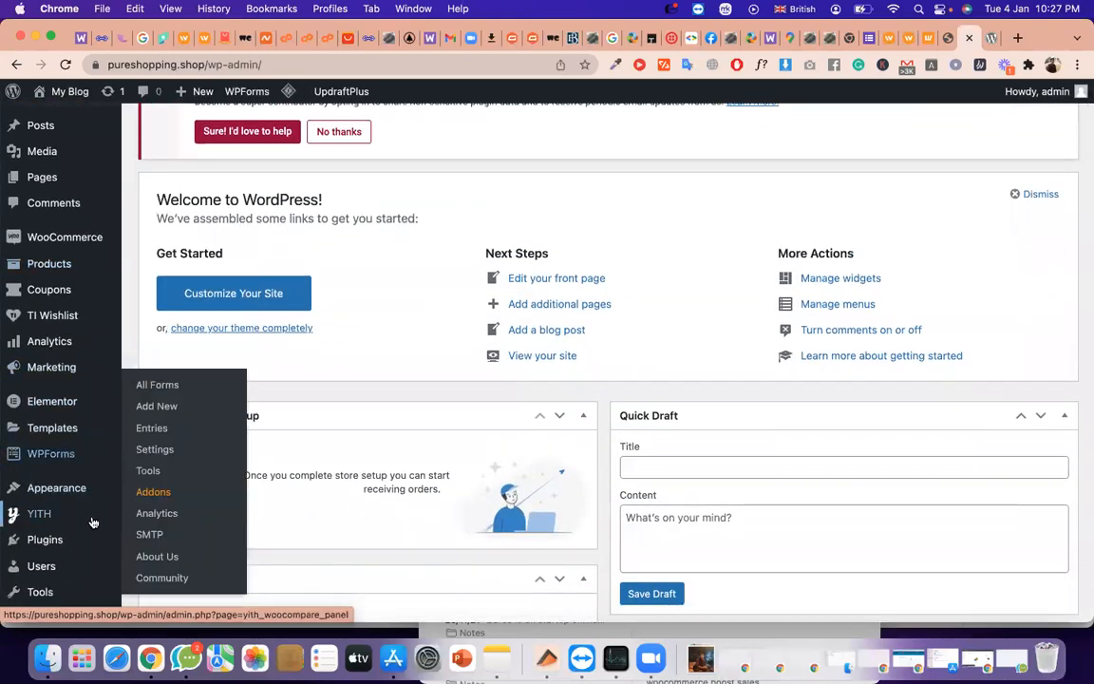
mouse_move(95, 540)
left_click(158, 560)
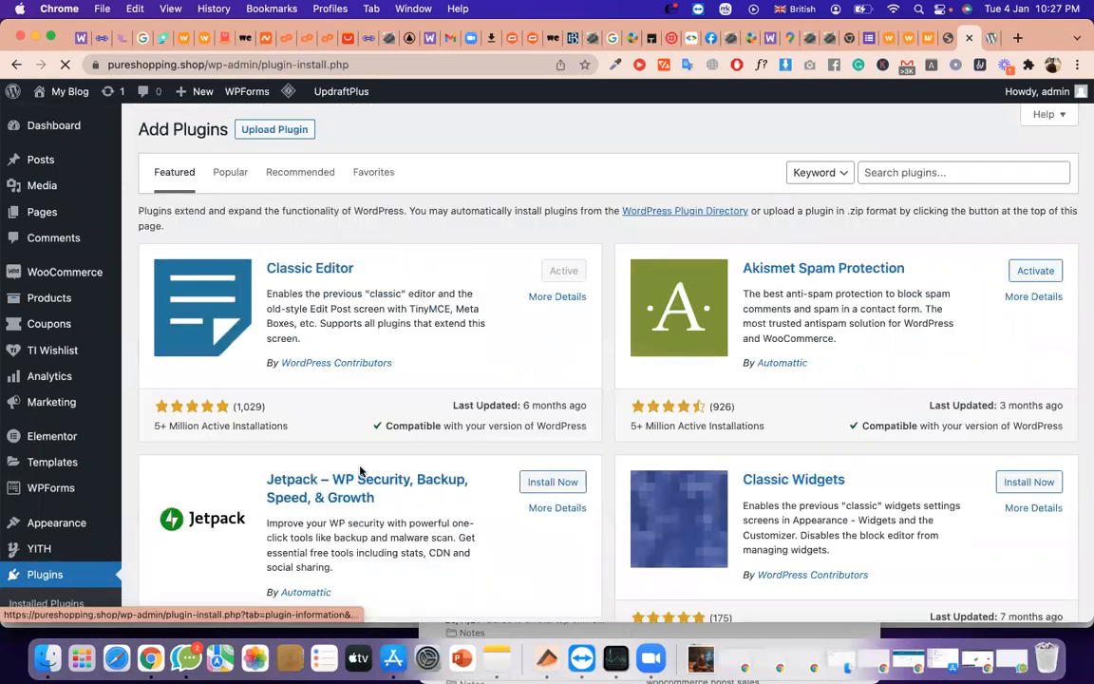
left_click(274, 128)
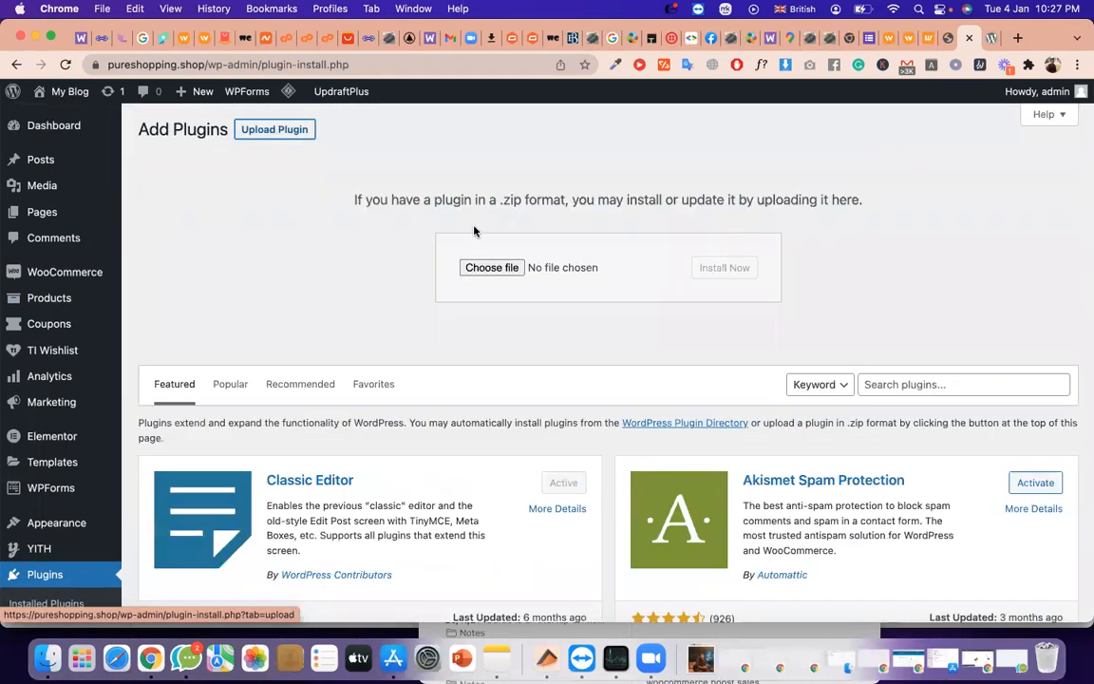
Step: Search the plugin directory for "all in one migration"
left_click(878, 384)
type("all in")
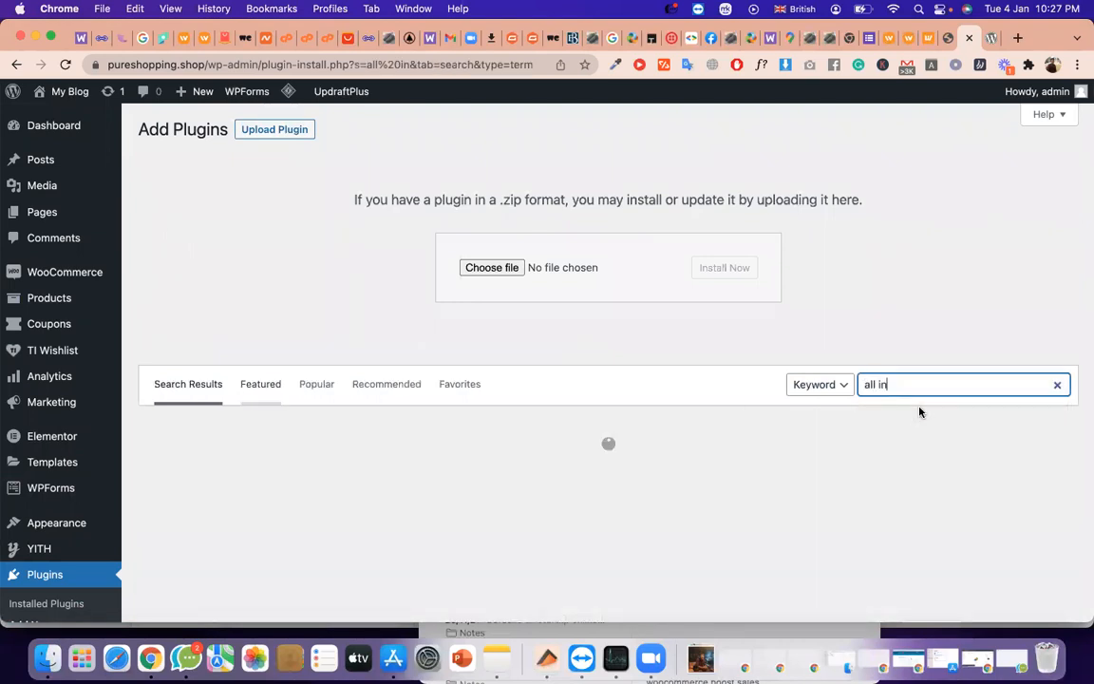
scroll(912, 456, "down", 2)
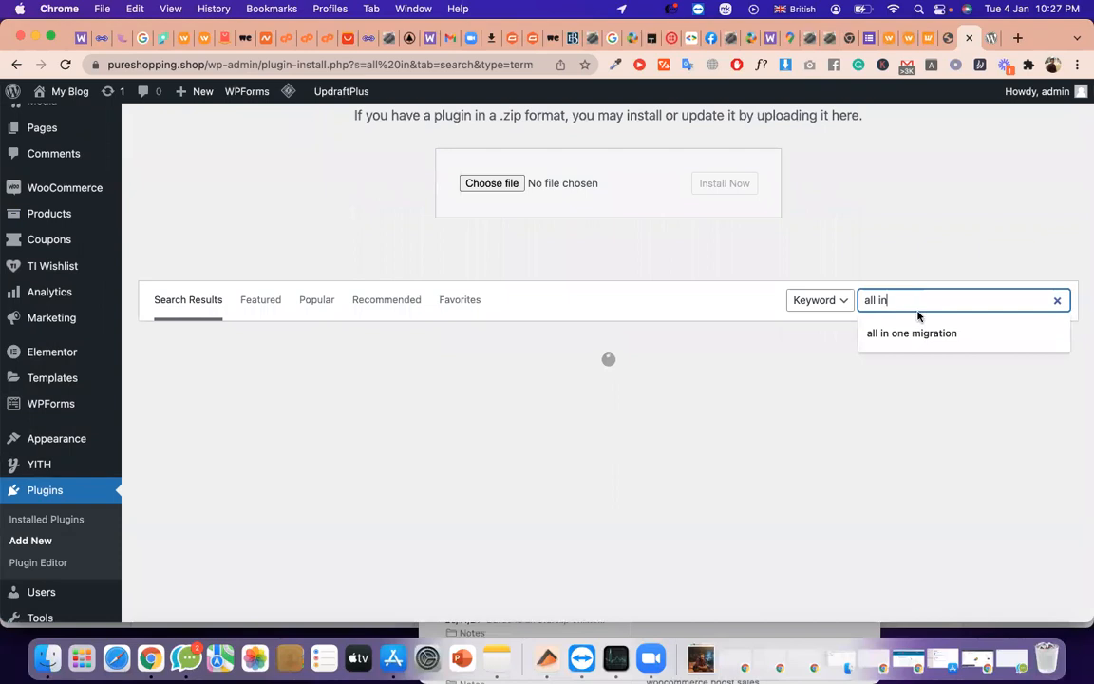
left_click(911, 328)
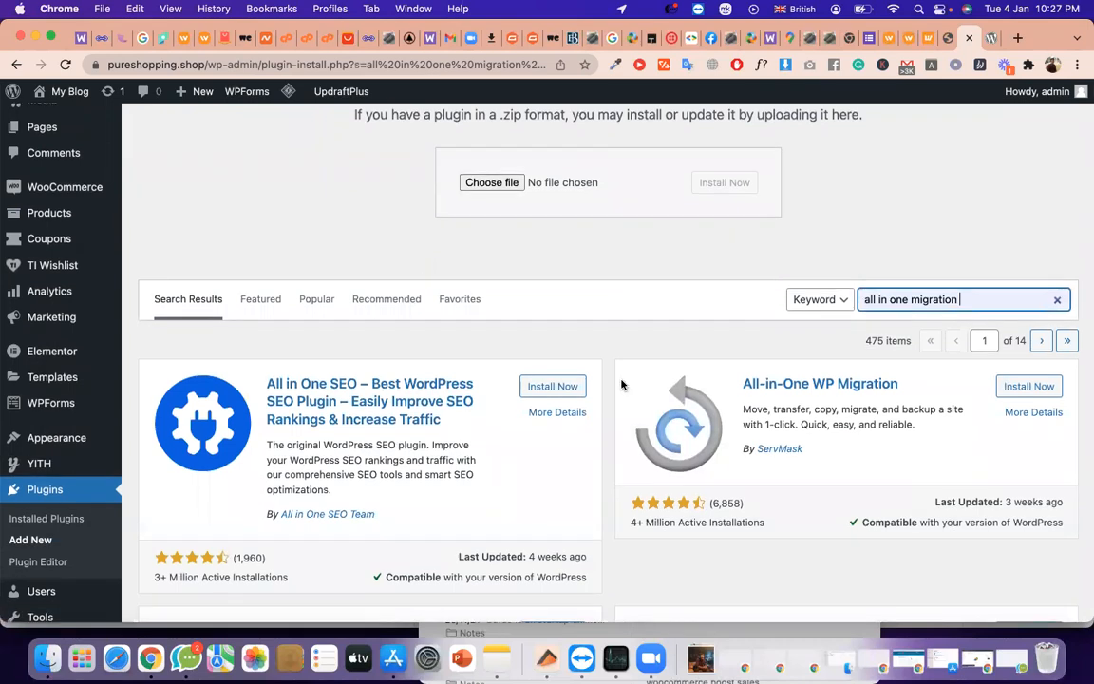
Step: Install and activate the All-in-One WP Migration plugin by ServMask
scroll(622, 384, "down", 1)
triple_click(808, 418)
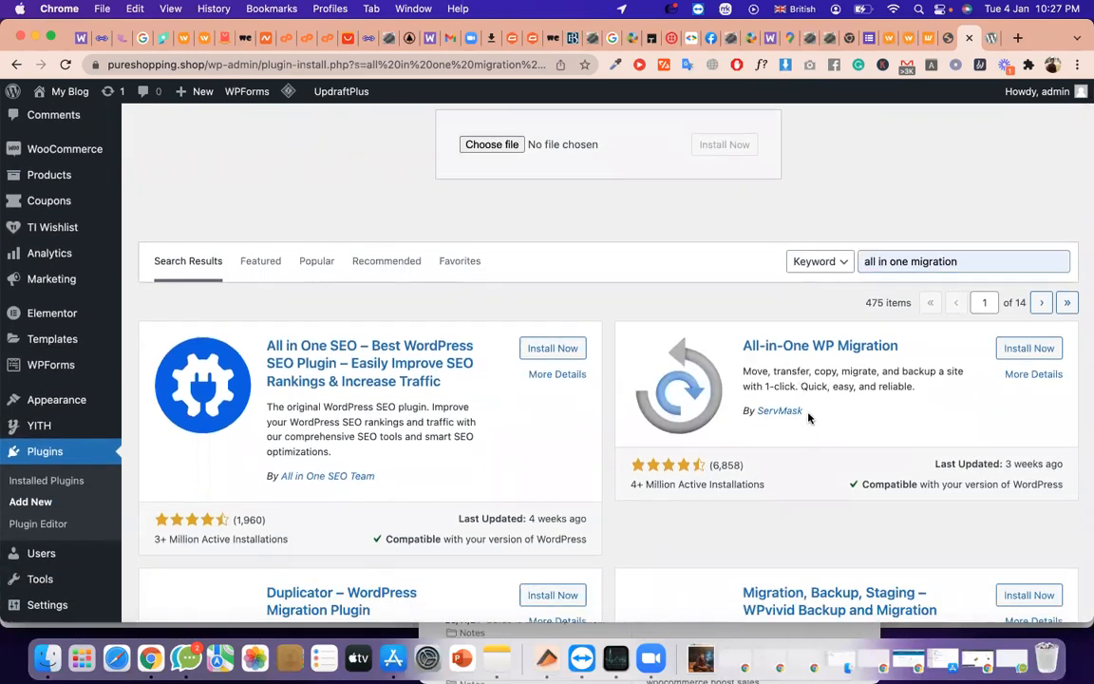
left_click(1031, 349)
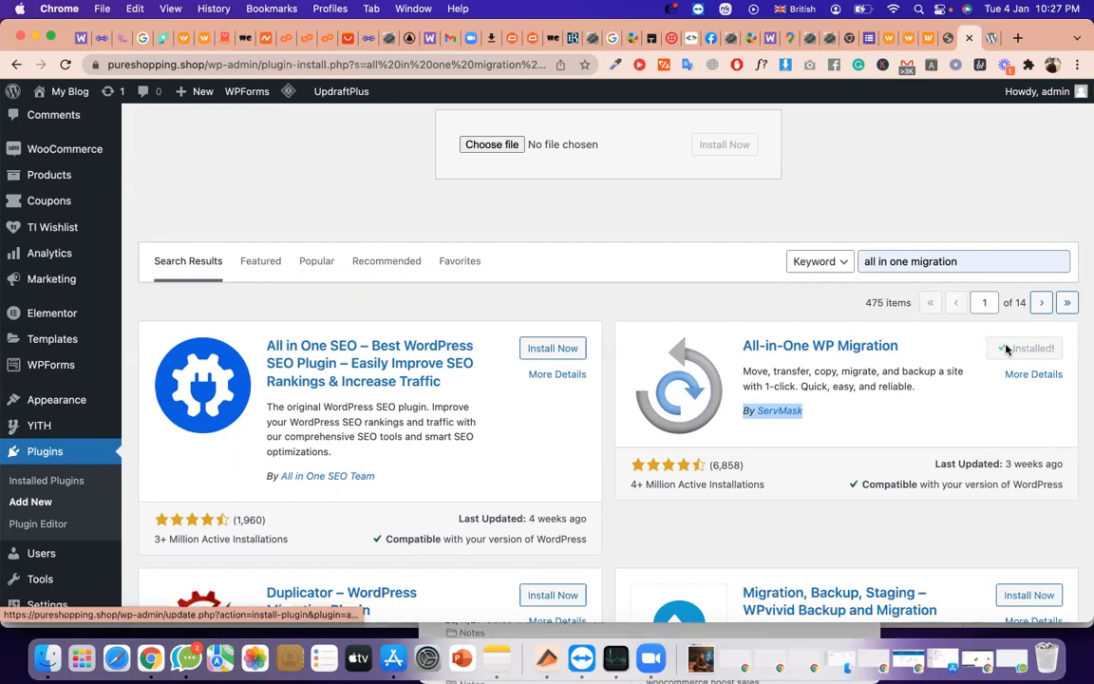
left_click(1035, 354)
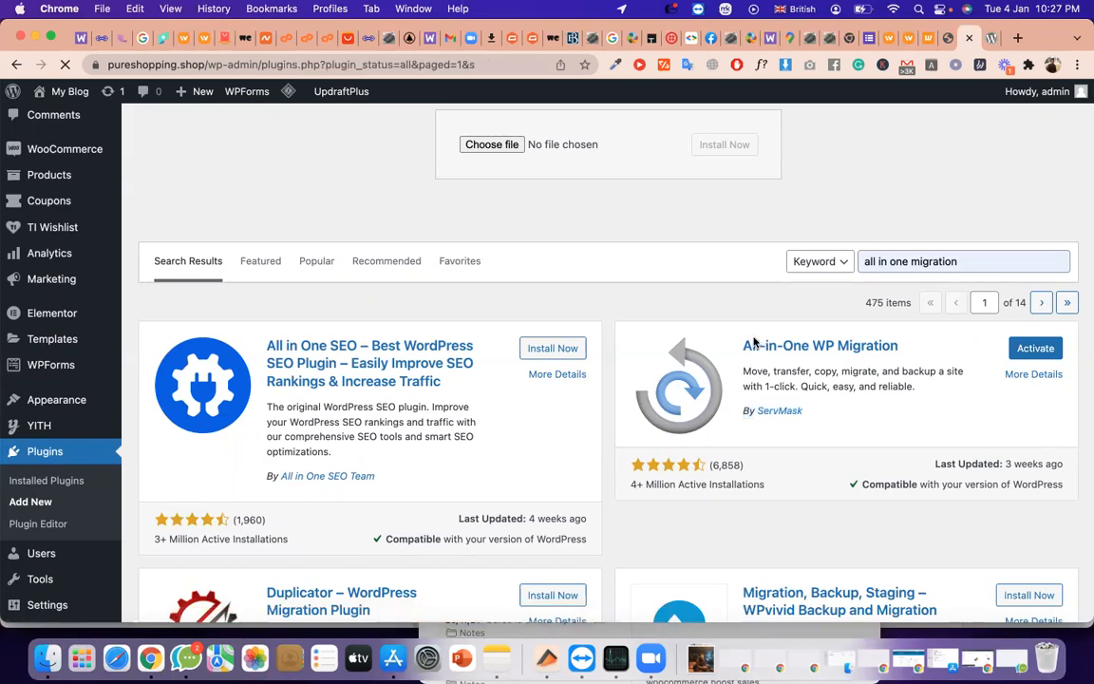
Step: Review the installed plugins, the All-in-One WP Migration entry in the admin navigation, and the site's address
scroll(506, 339, "down", 5)
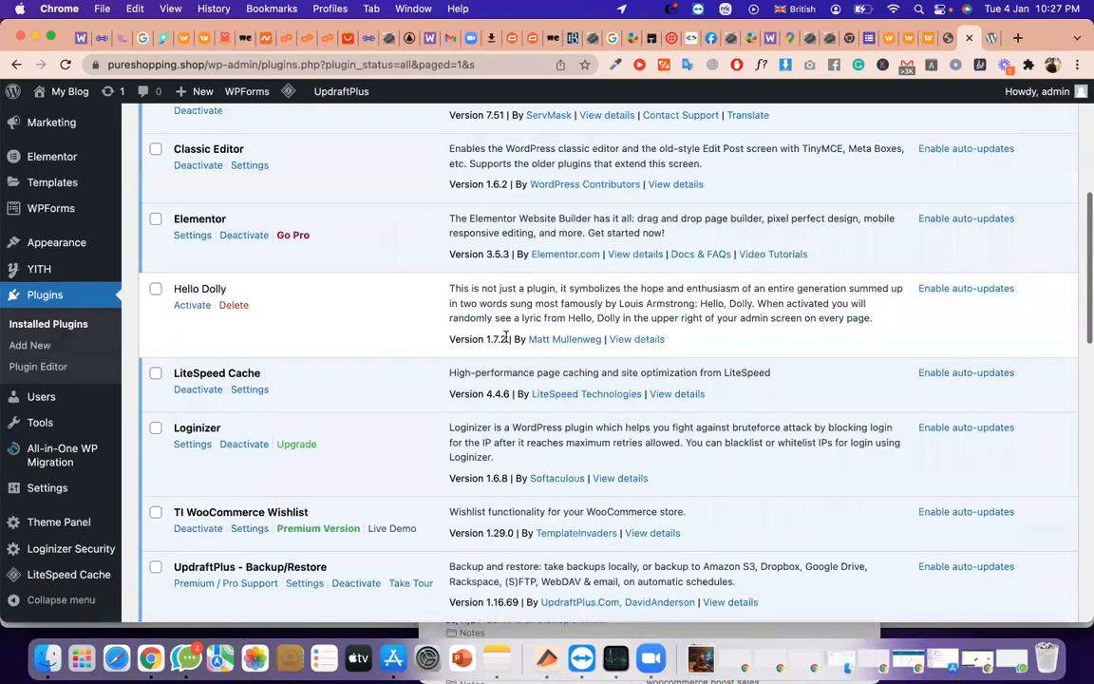
scroll(506, 339, "down", 2)
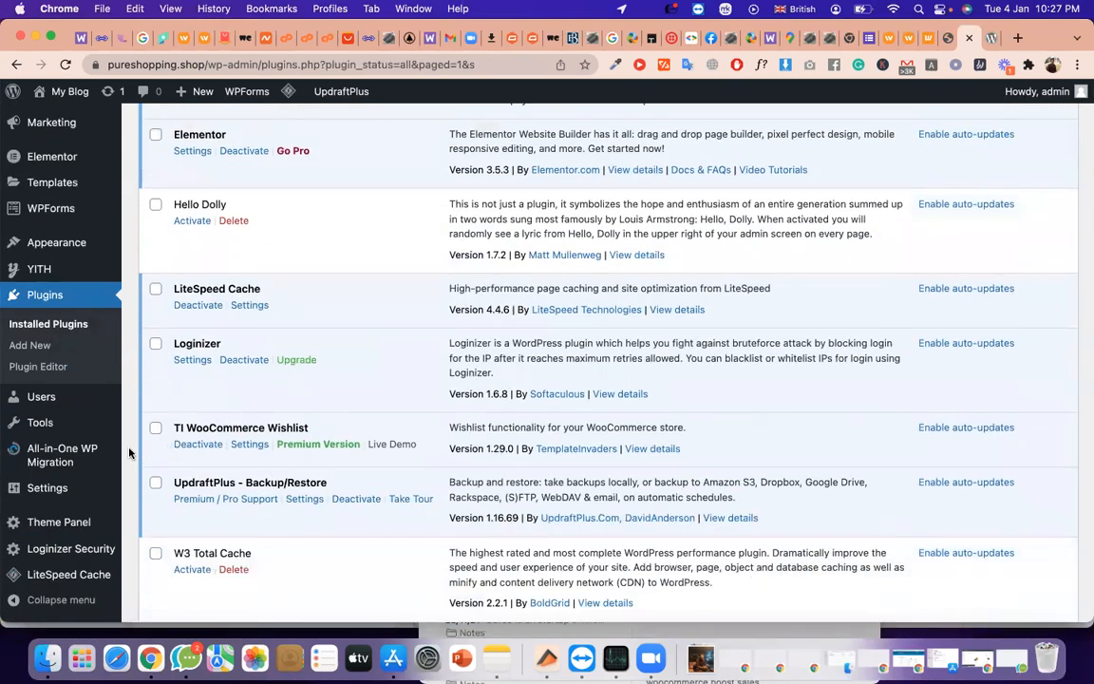
mouse_move(103, 455)
left_click(130, 64)
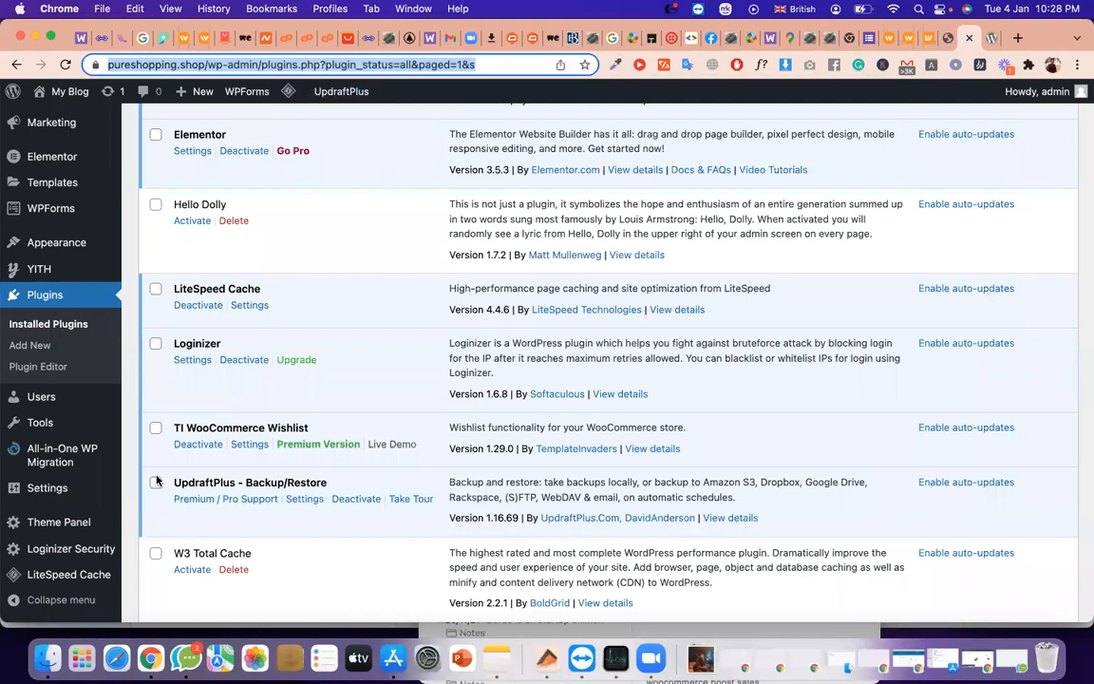
Step: Export the site to a file with All-in-One WP Migration and follow the export's progress messages
mouse_move(90, 447)
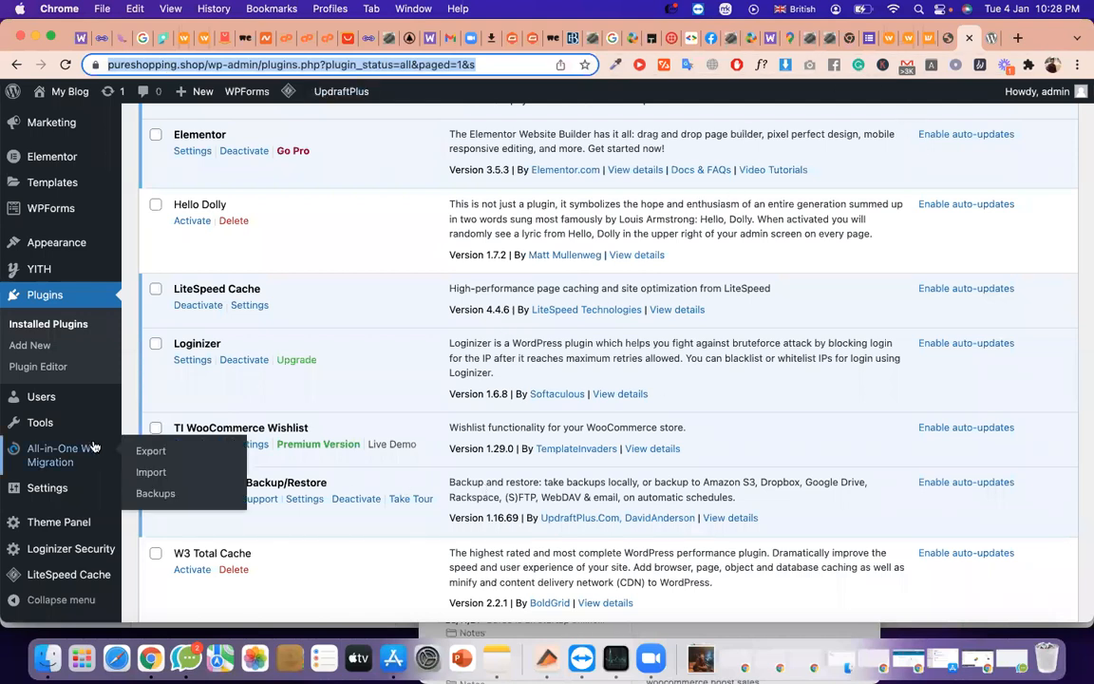
left_click(144, 456)
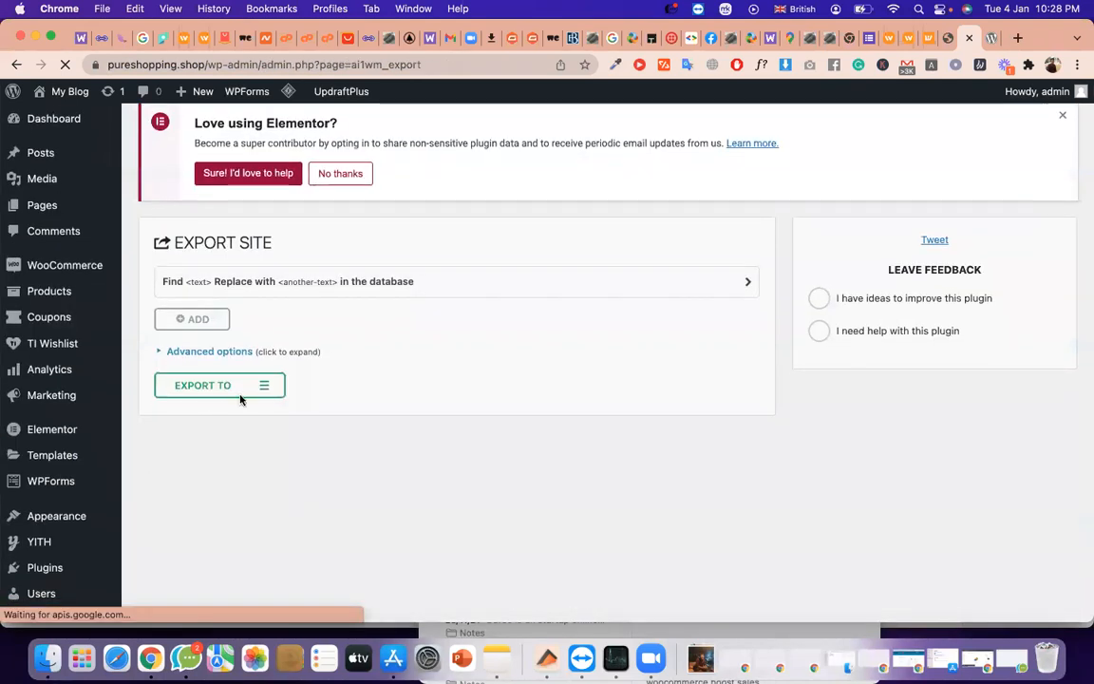
left_click(255, 388)
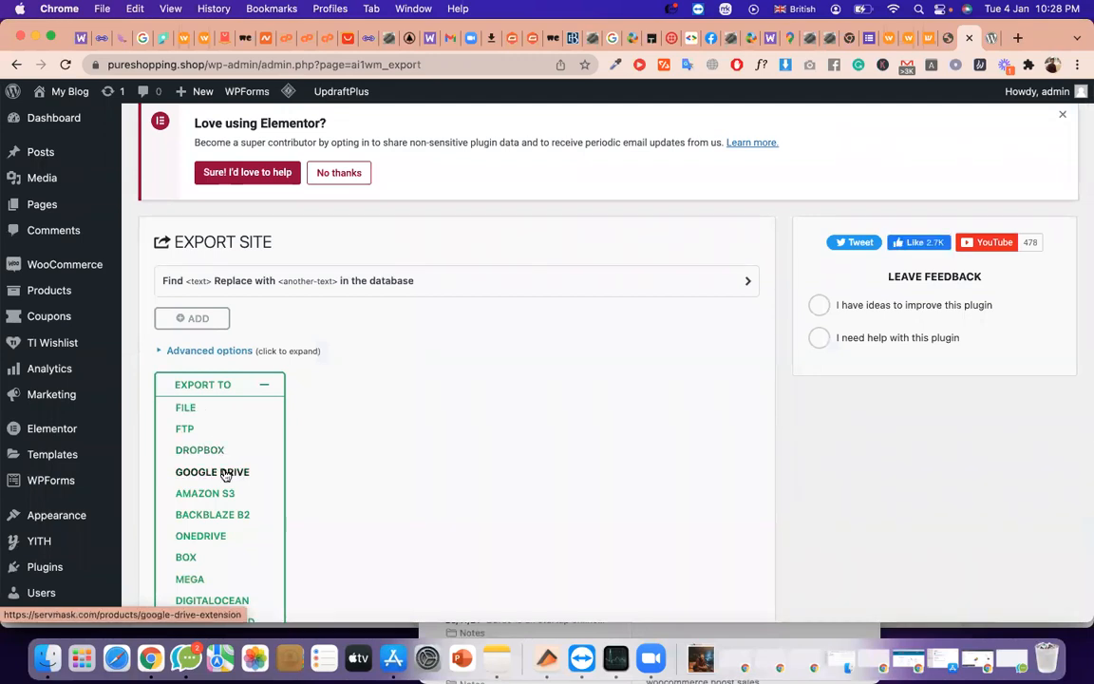
left_click(187, 412)
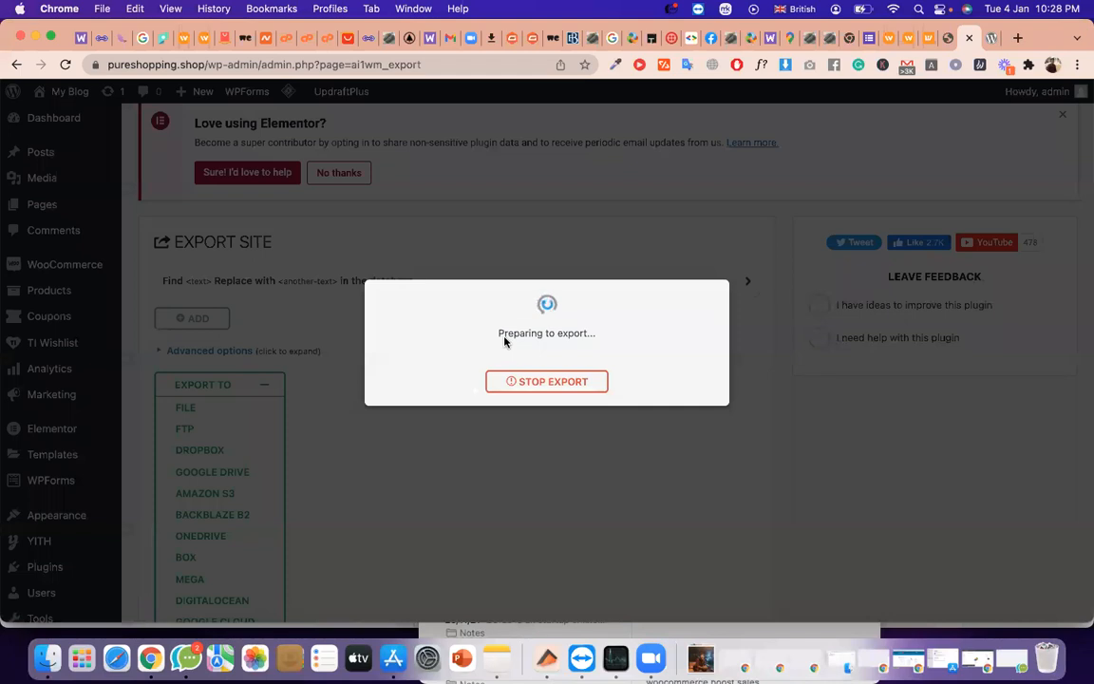
left_click_drag(497, 334, 596, 334)
triple_click(572, 335)
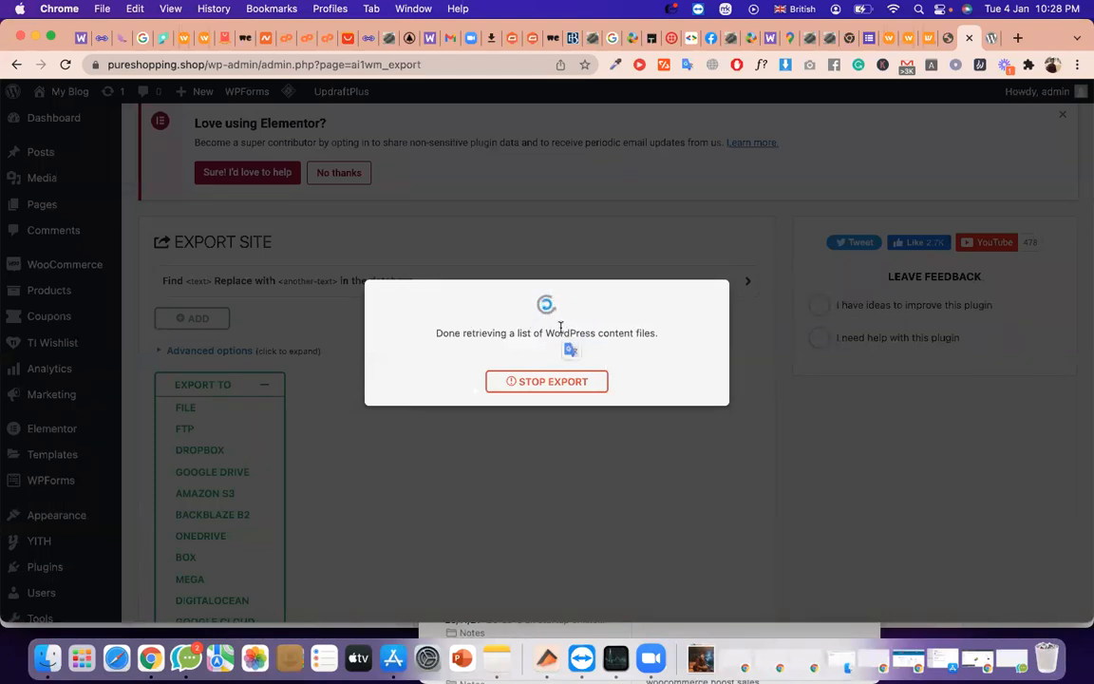
triple_click(561, 333)
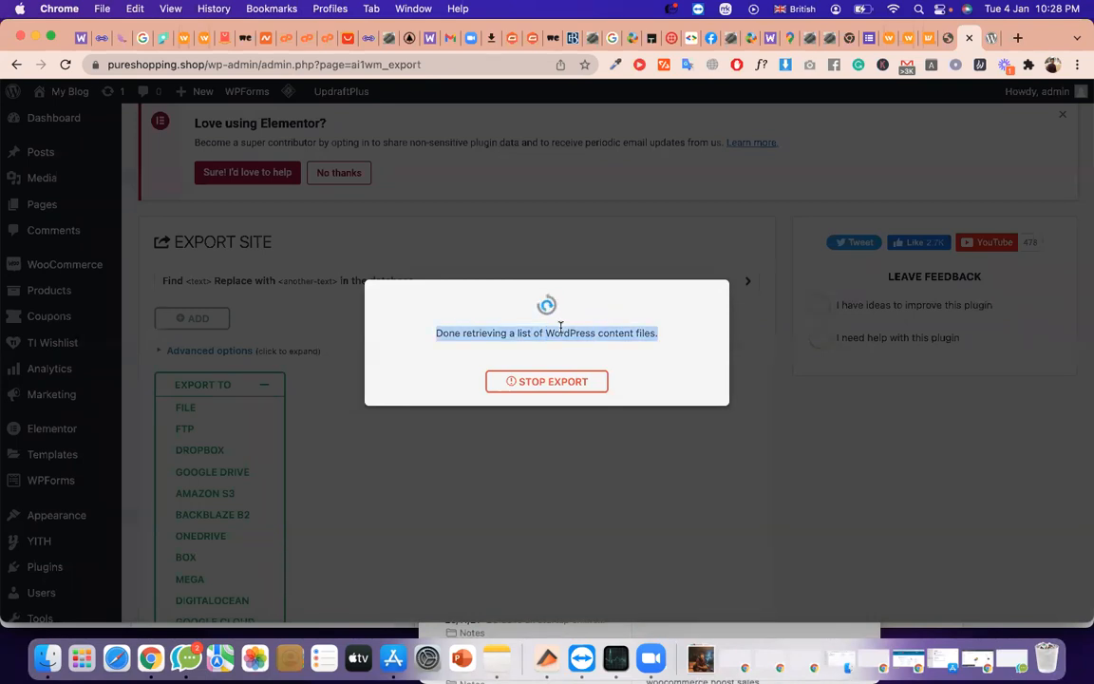
triple_click(563, 332)
scroll(564, 334, "down", 1)
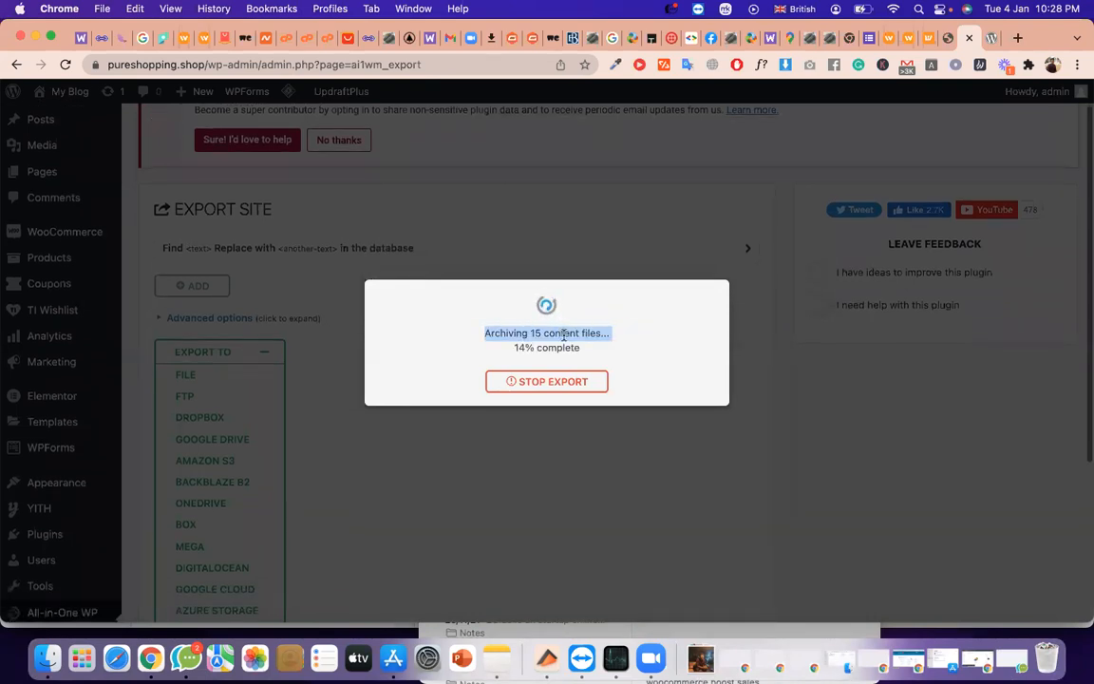
triple_click(560, 348)
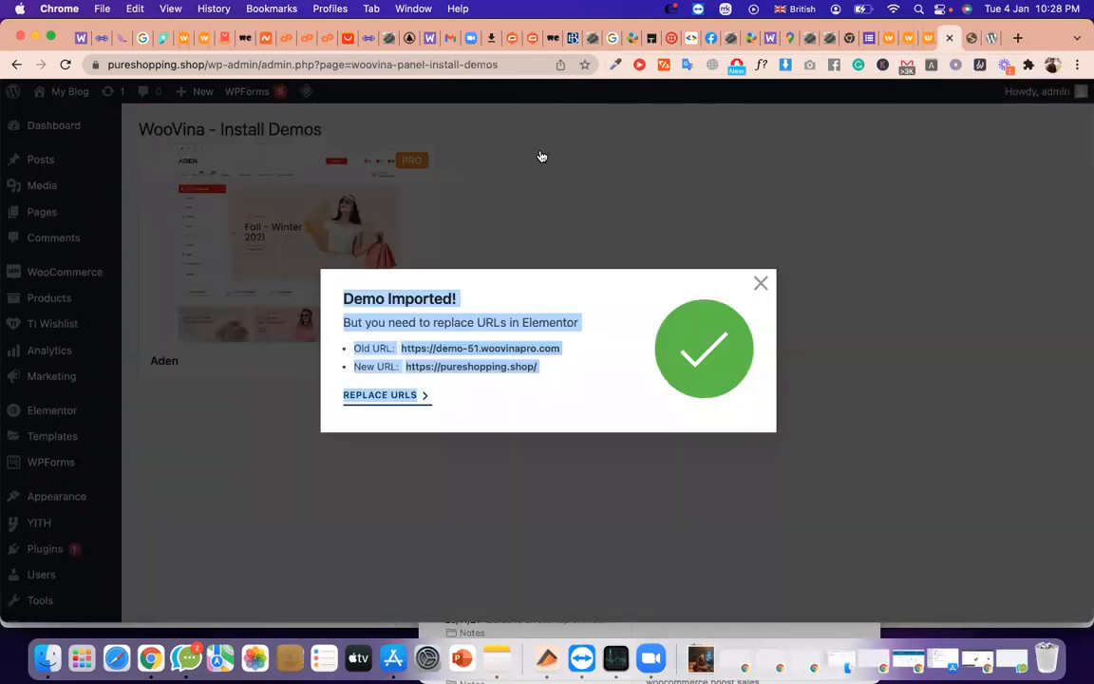
Step: Dismiss the Demo Imported dialog on the WooVina Install Demos page and load the site's wp-admin address there
left_click(753, 291)
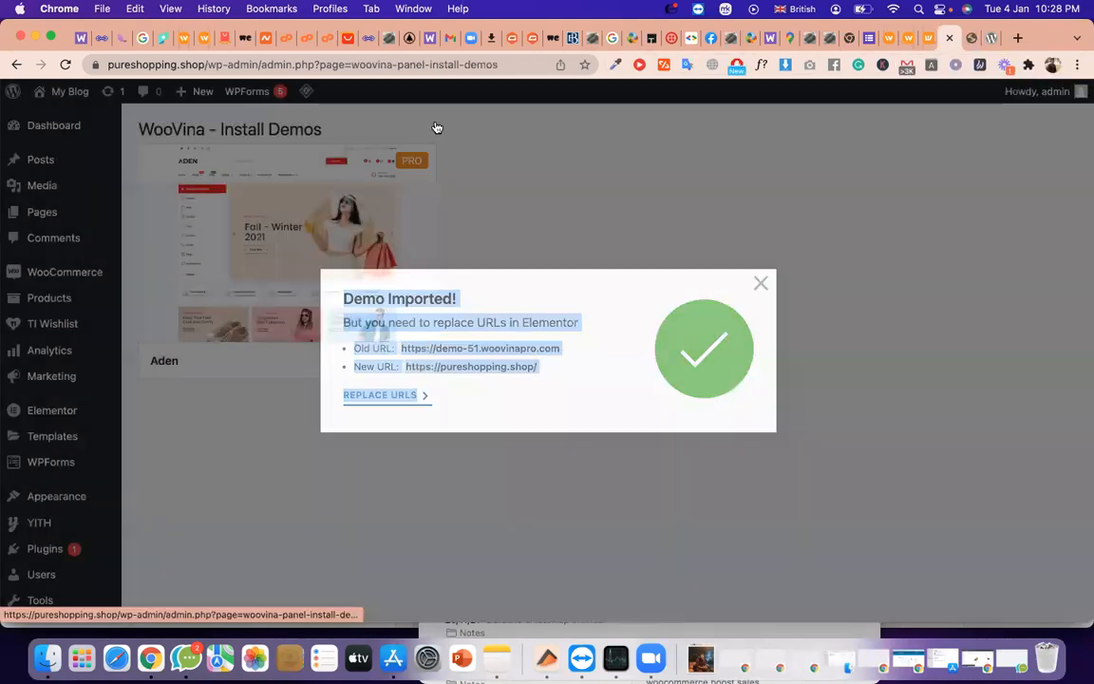
left_click_drag(245, 65, 491, 85)
key("BackSpace")
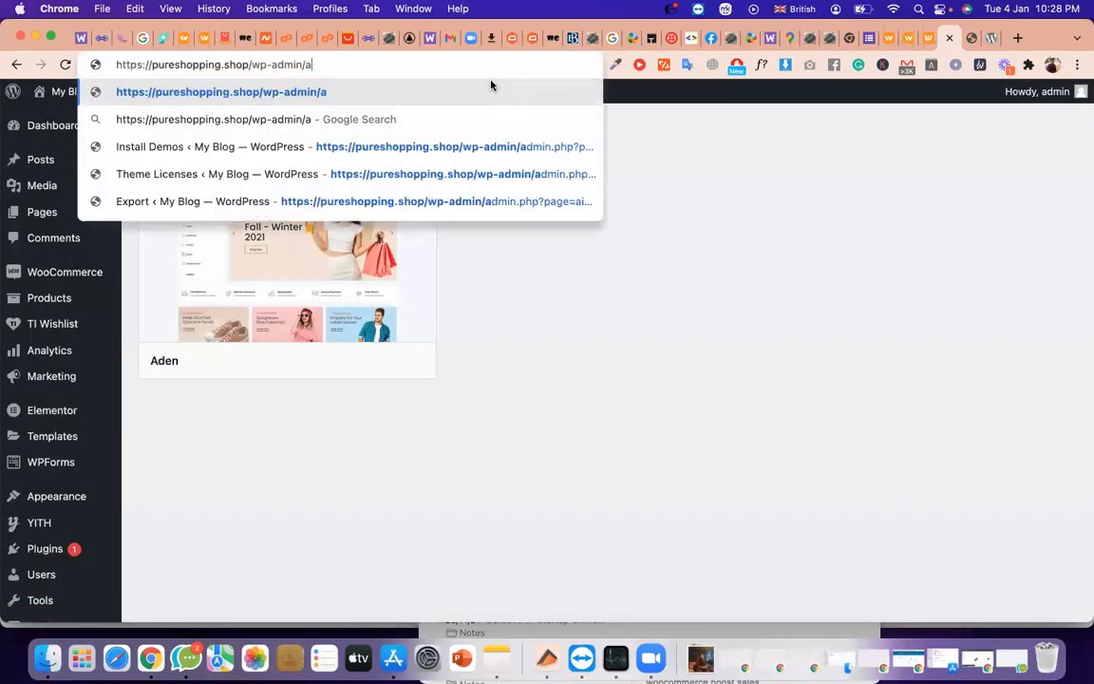
key("Return")
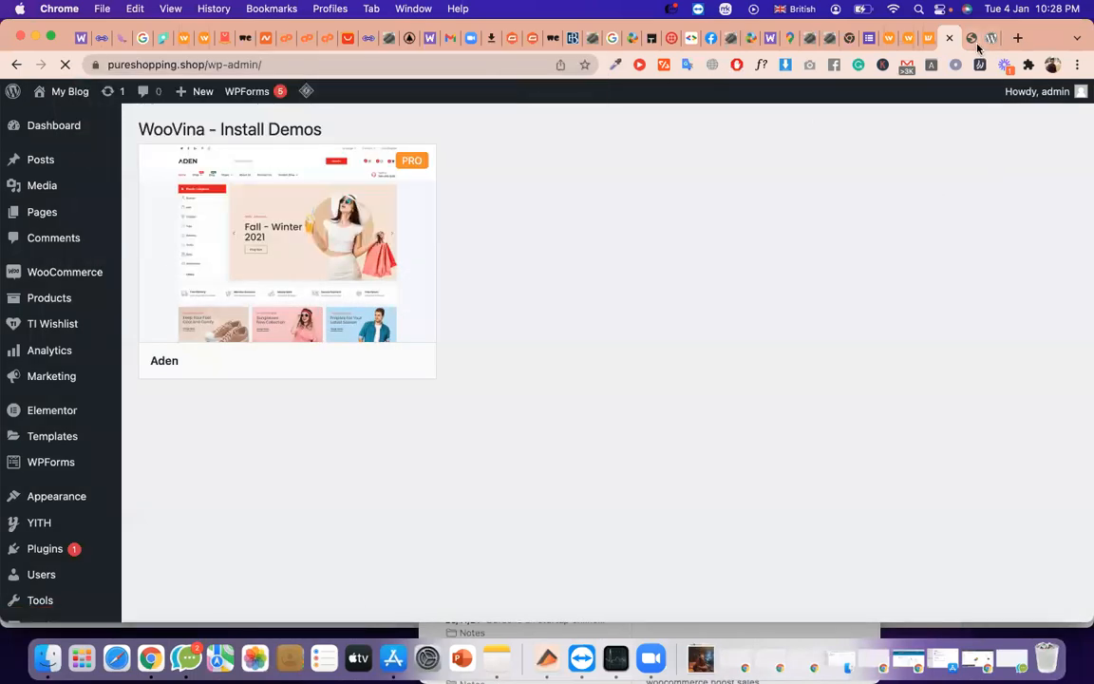
Step: Return to the All-in-One WP Migration export, download the pureshopping.shop backup file, and close the download dialog
left_click(974, 39)
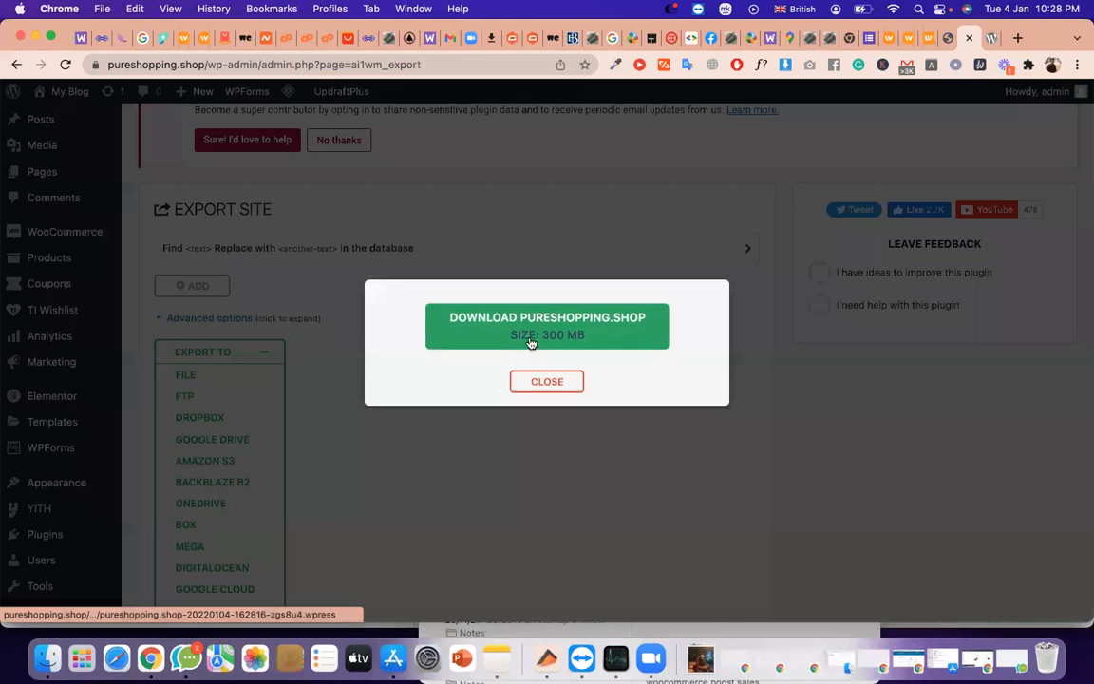
left_click(537, 341)
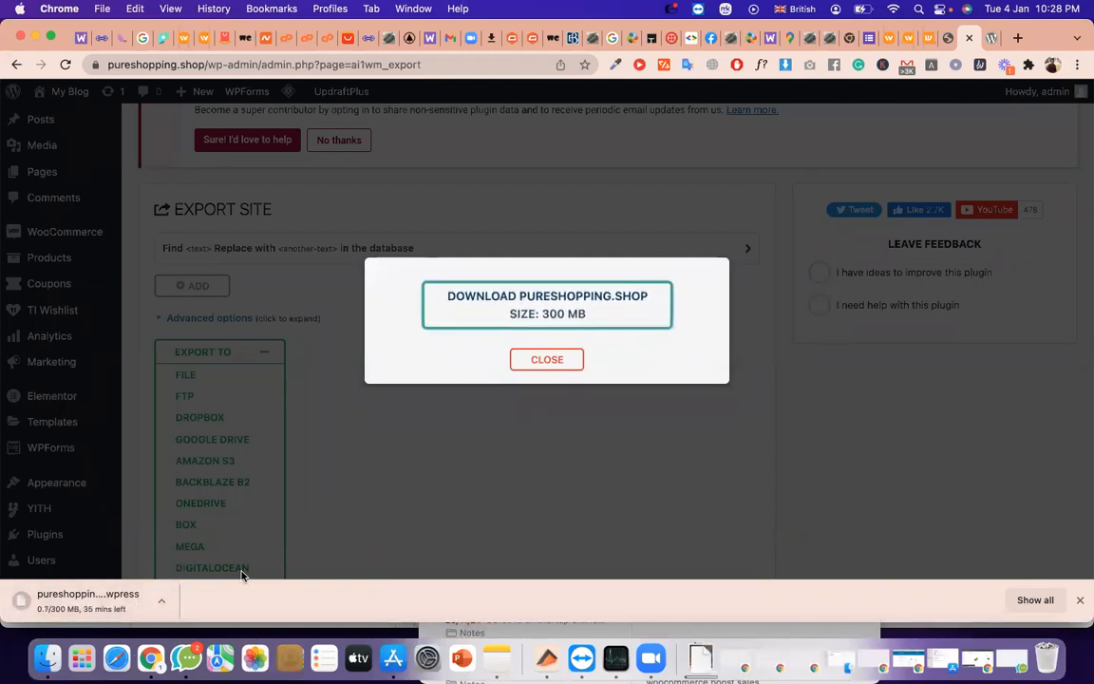
left_click(555, 361)
Step: Open the All-in-One WP Migration import page and examine the maximum upload file size and the backup drop area
scroll(95, 508, "down", 4)
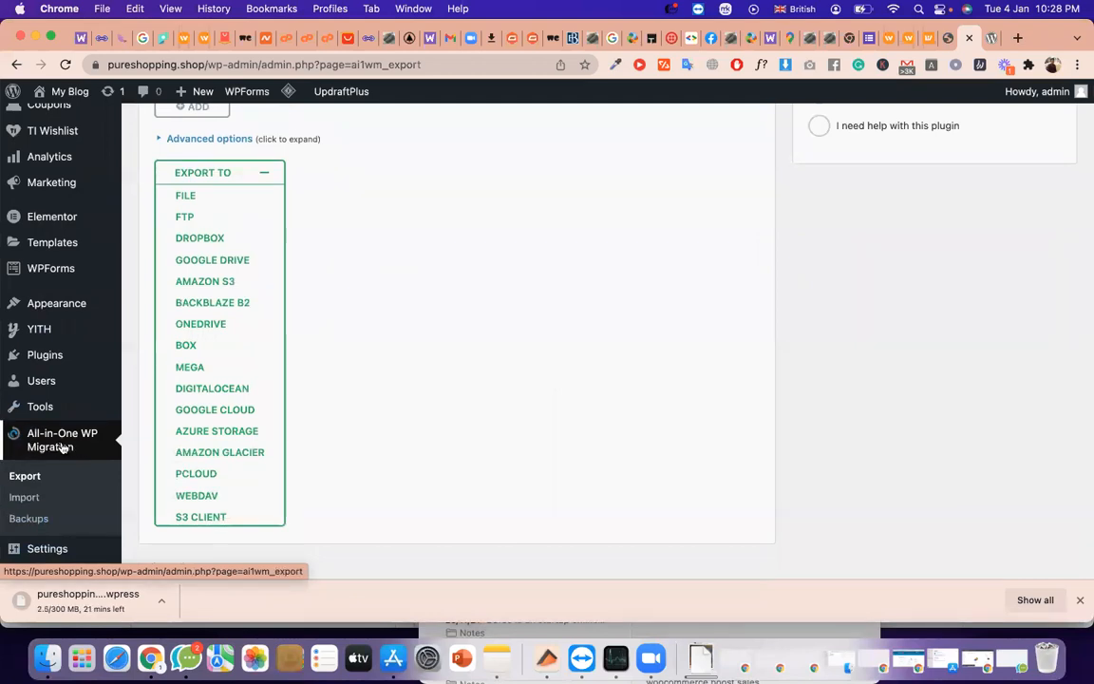
left_click(44, 501)
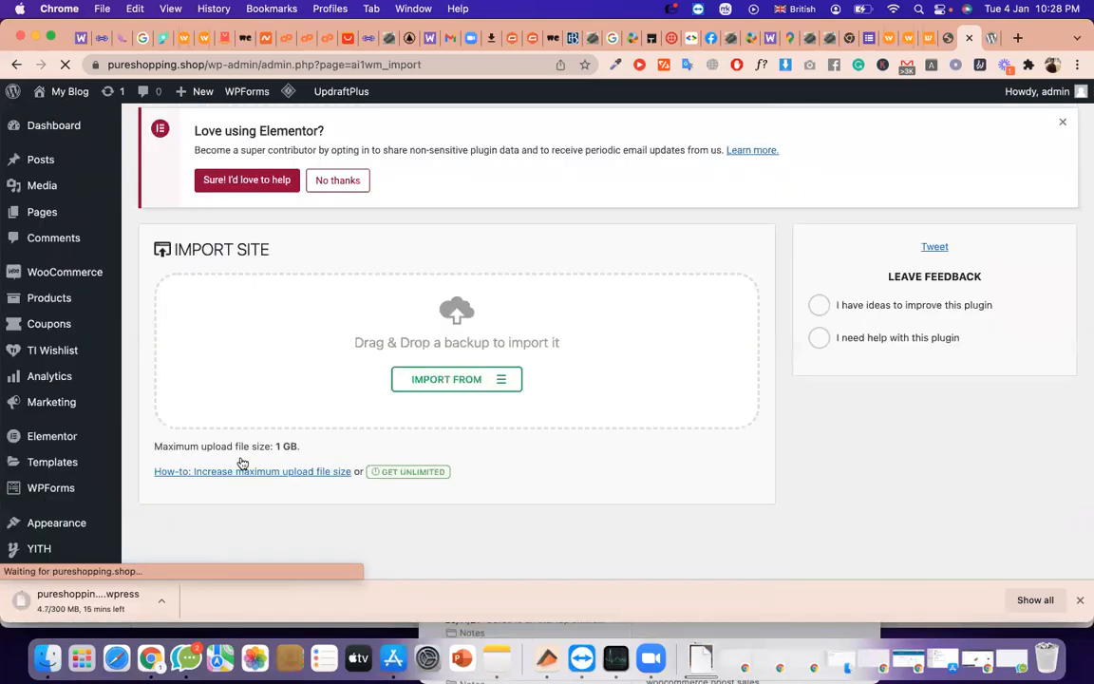
scroll(506, 346, "down", 1)
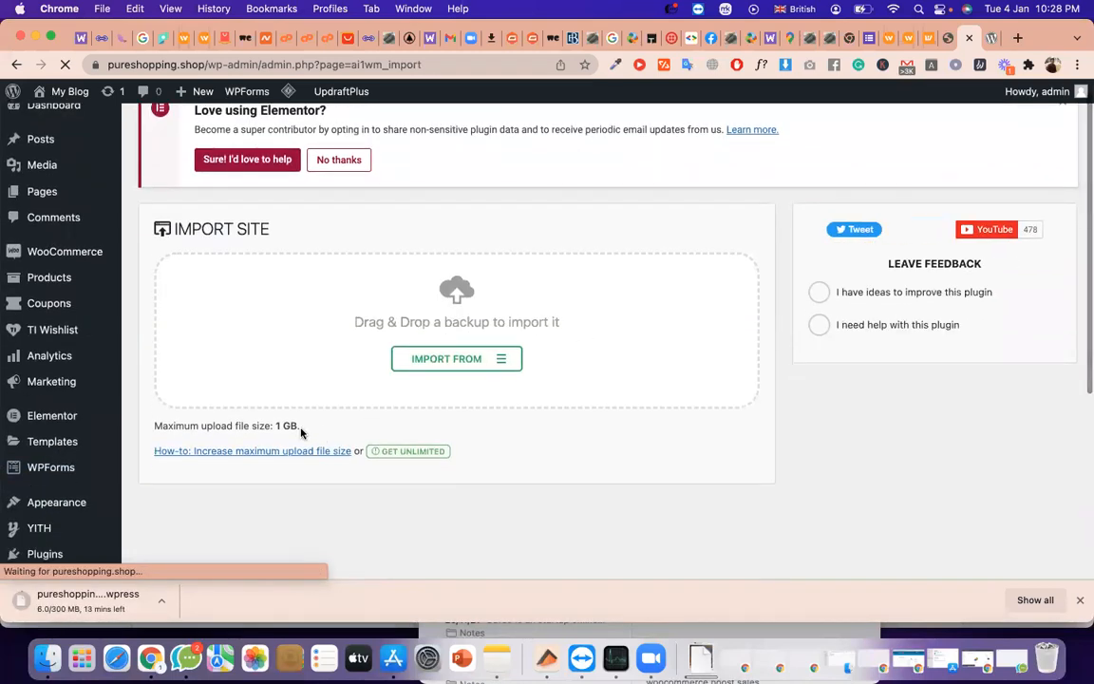
left_click_drag(301, 433, 275, 425)
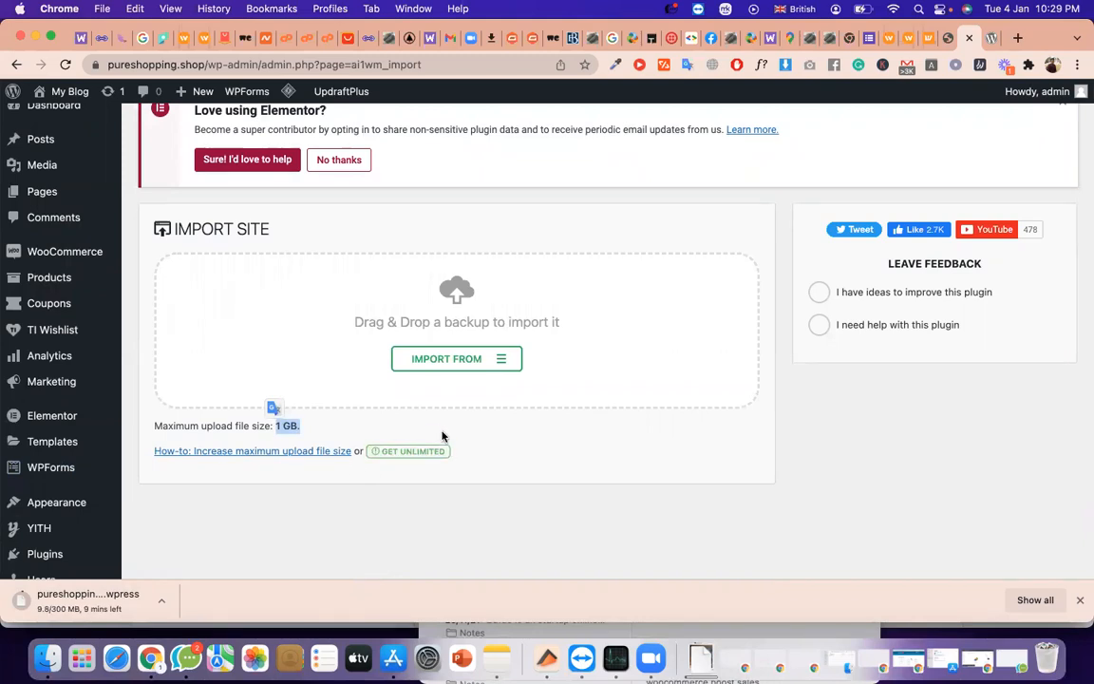
left_click(469, 326)
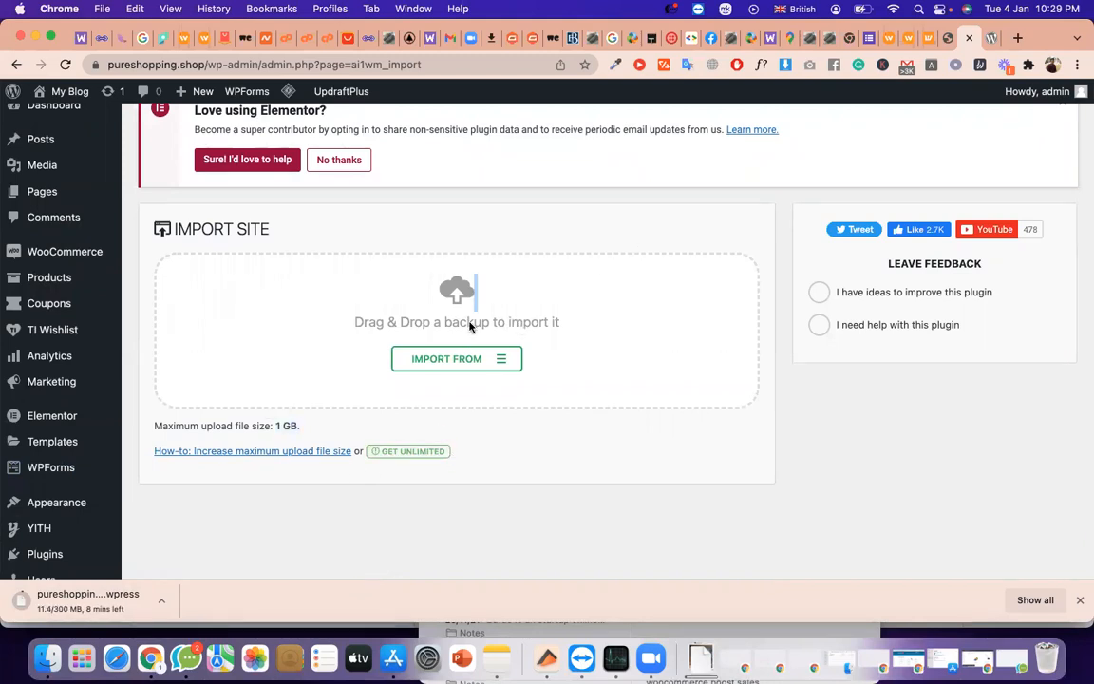
scroll(472, 325, "down", 1)
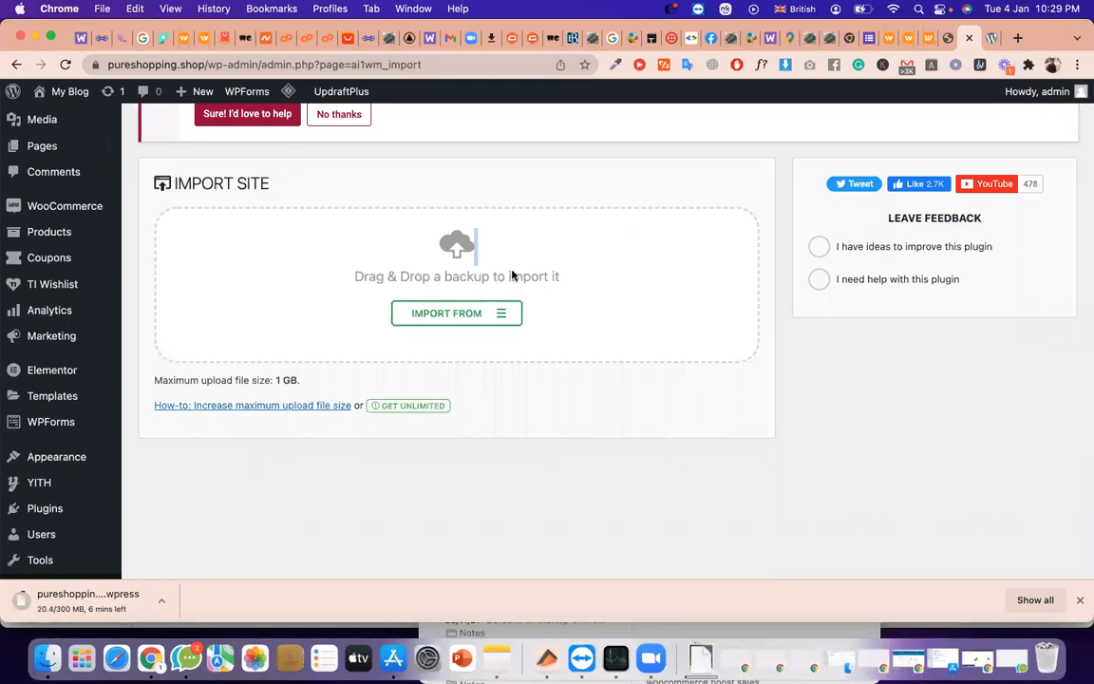
scroll(523, 304, "down", 2)
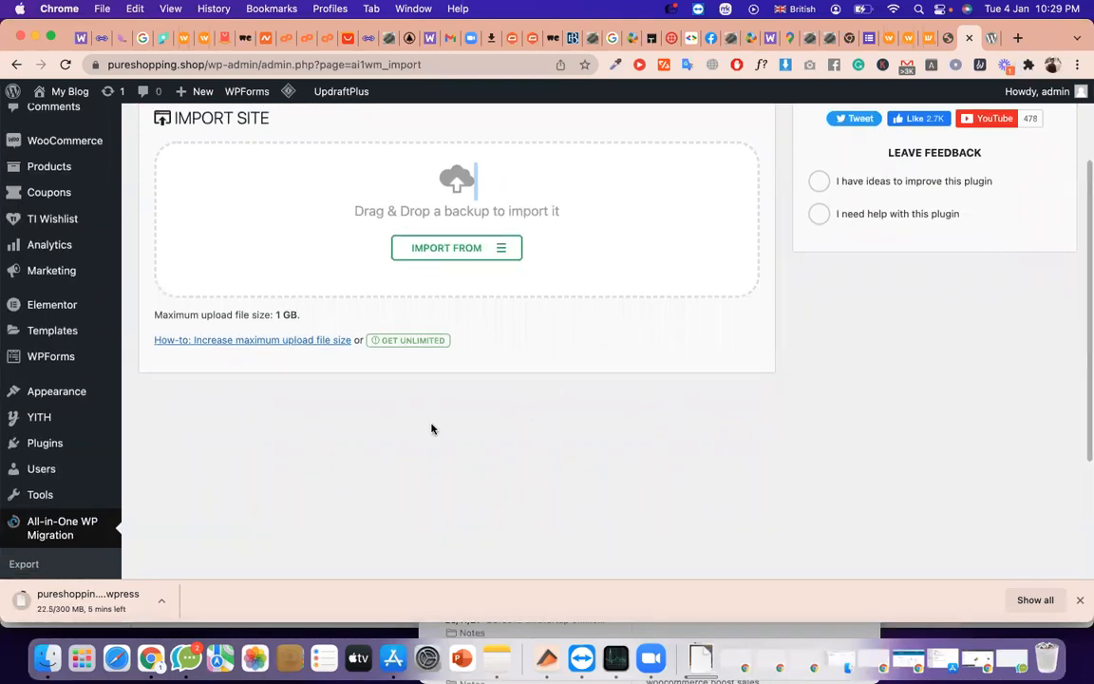
scroll(434, 431, "down", 1)
scroll(494, 371, "up", 2)
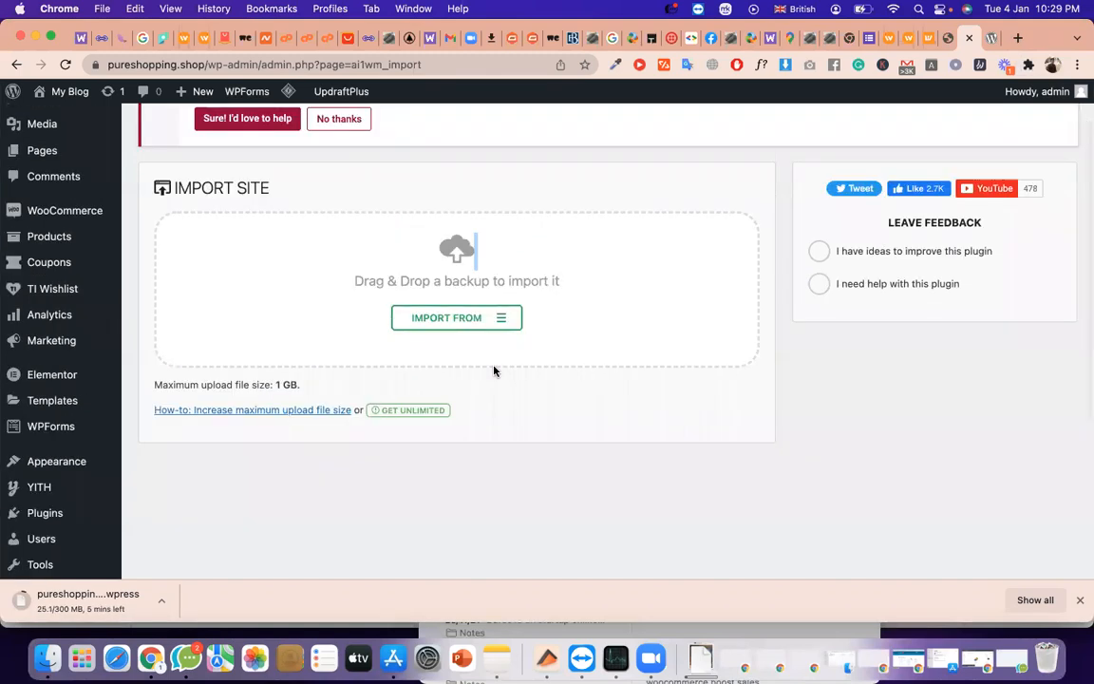
scroll(494, 371, "up", 1)
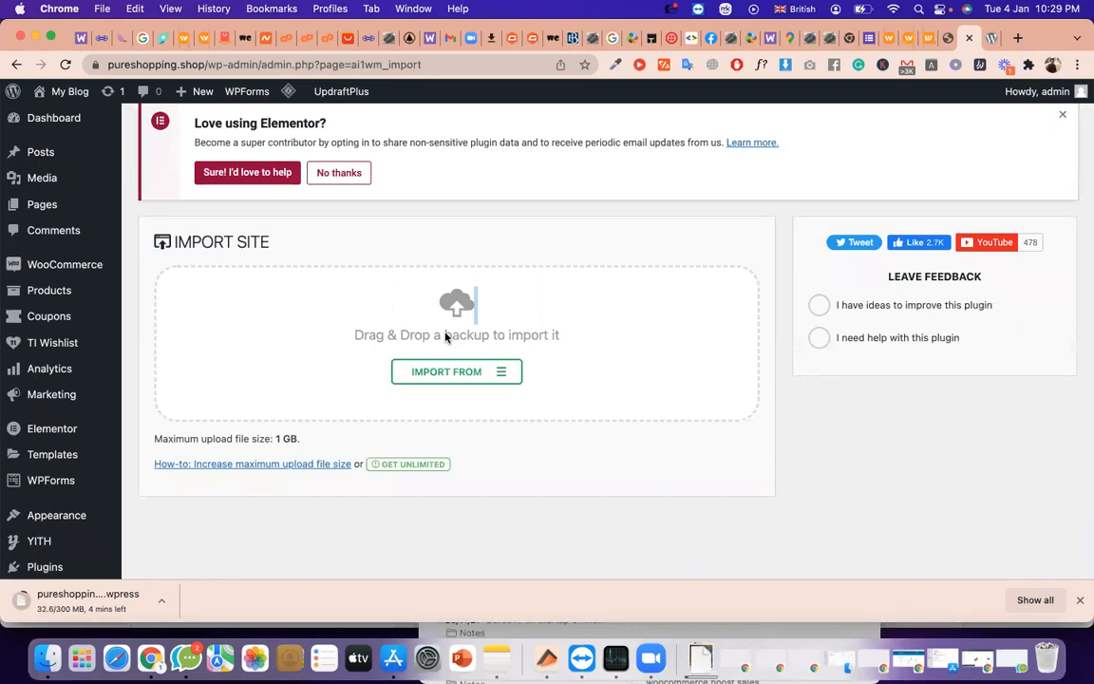
Step: Switch to Notes and review the full store setup note's entries on All-in-One Migration Pro and the Stripe payment gateway
left_click(497, 658)
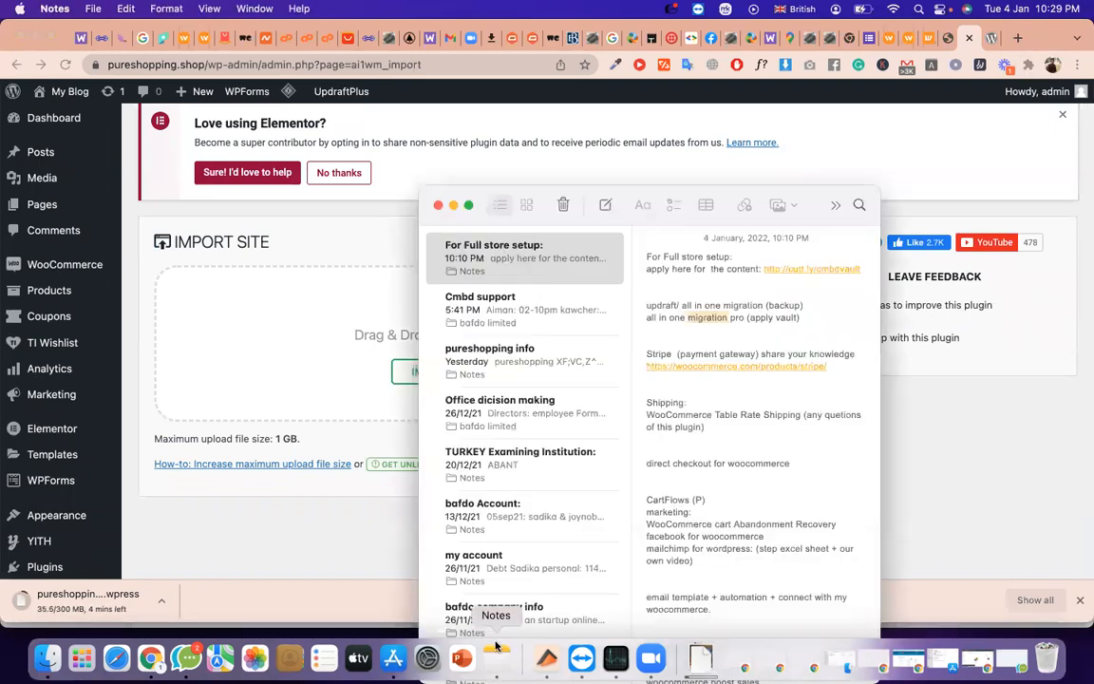
left_click_drag(696, 196, 648, 196)
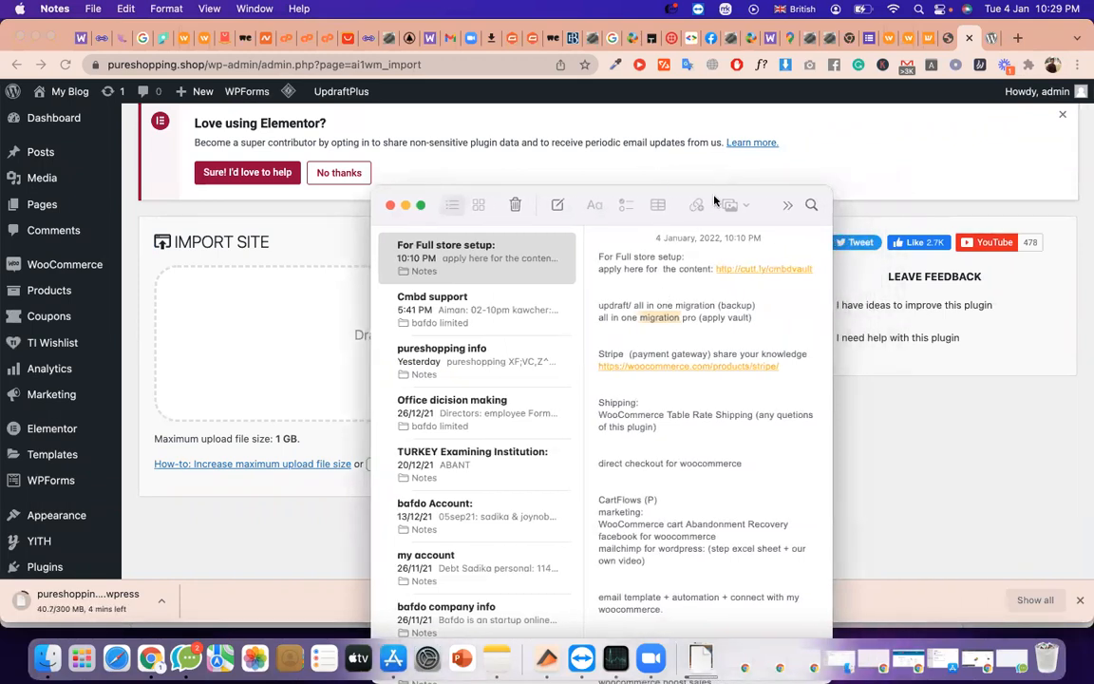
left_click_drag(598, 319, 724, 321)
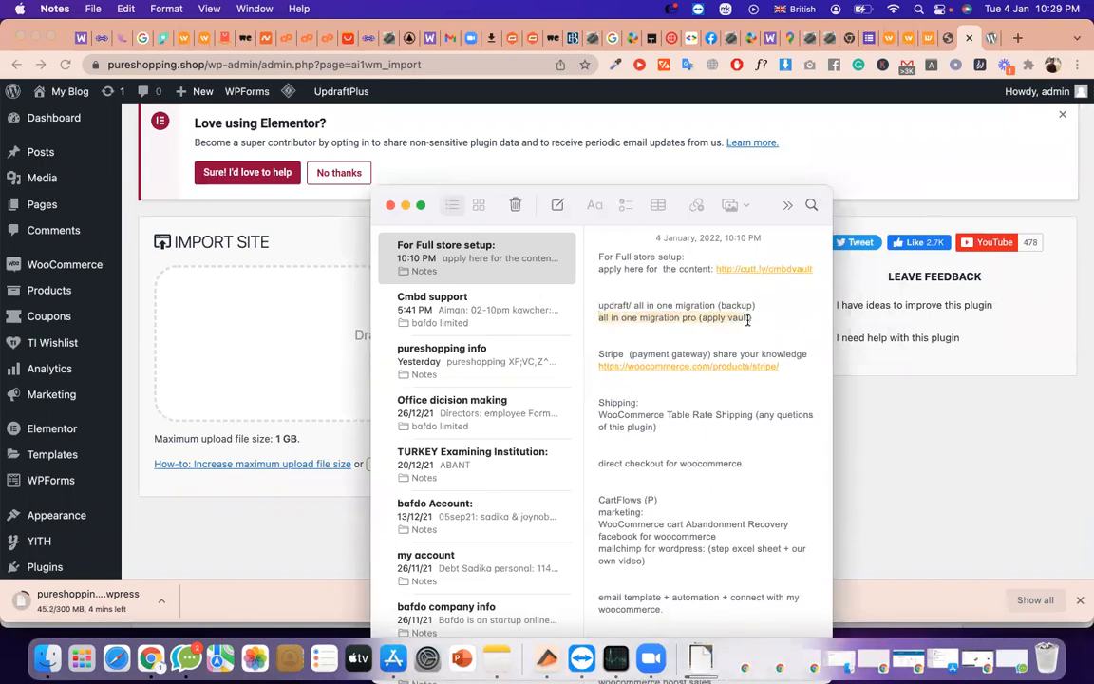
scroll(753, 323, "down", 2)
triple_click(740, 313)
scroll(732, 285, "down", 2)
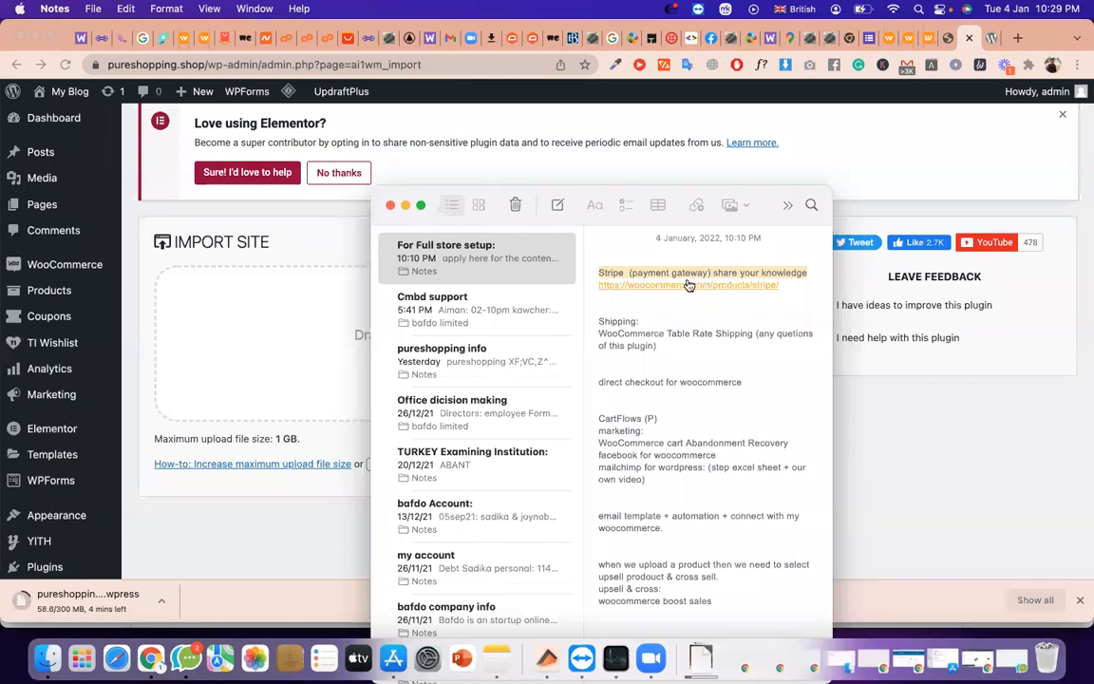
double_click(610, 273)
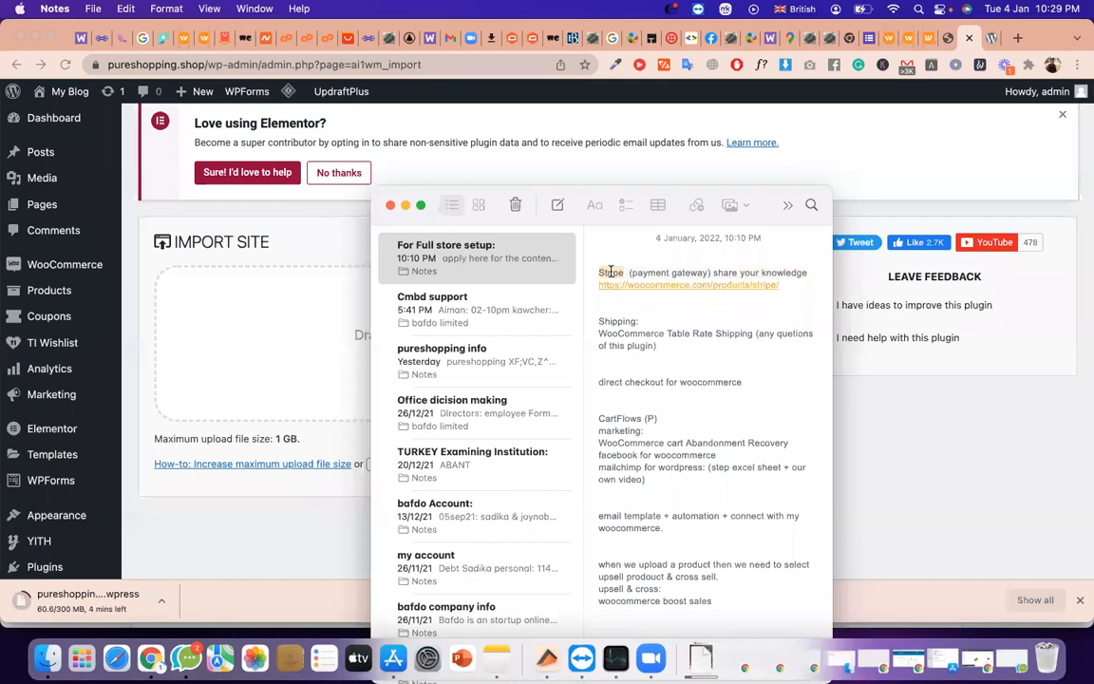
Step: Open the WooCommerce Stripe product page from the note's link and examine its web address
left_click(673, 288)
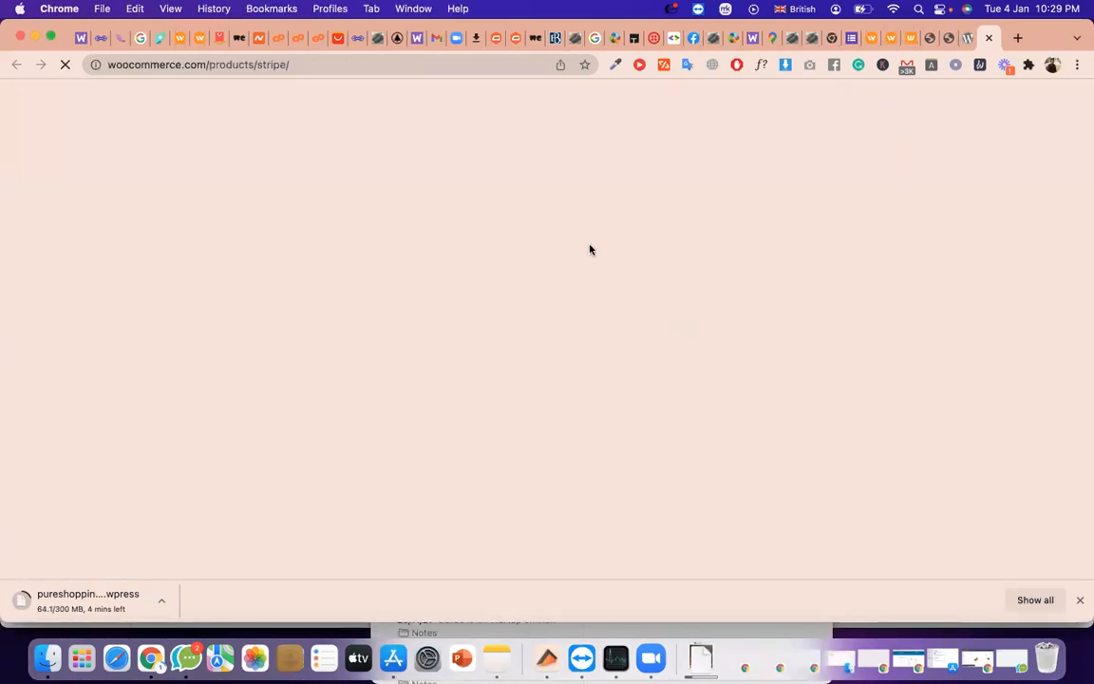
double_click(266, 66)
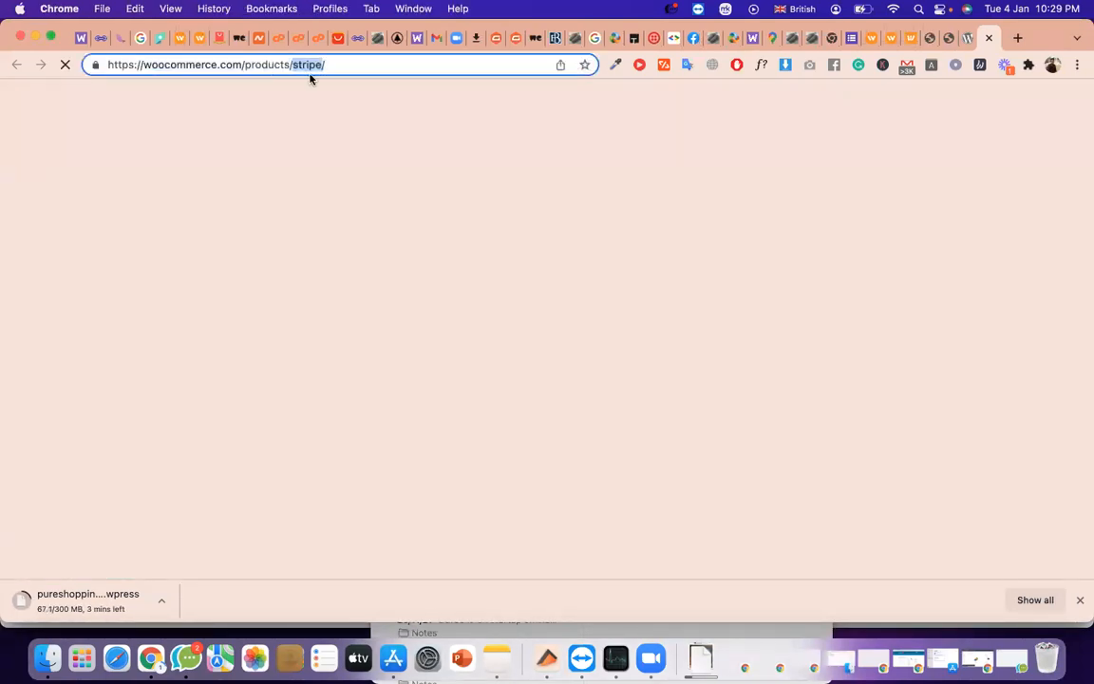
double_click(270, 65)
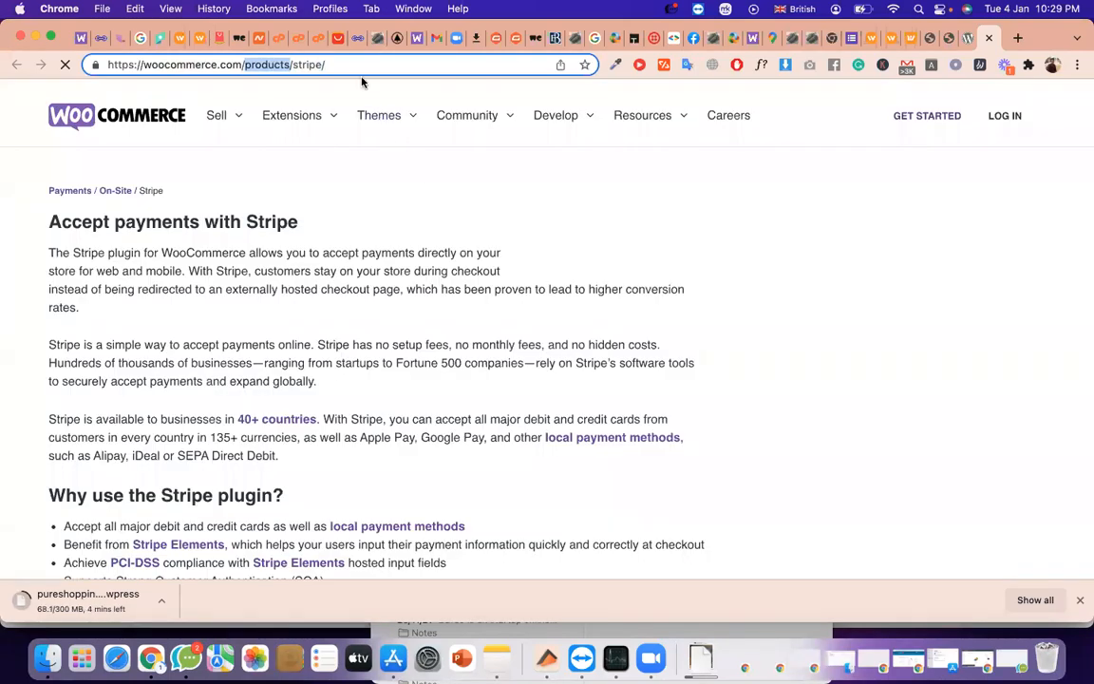
left_click_drag(340, 65, 178, 76)
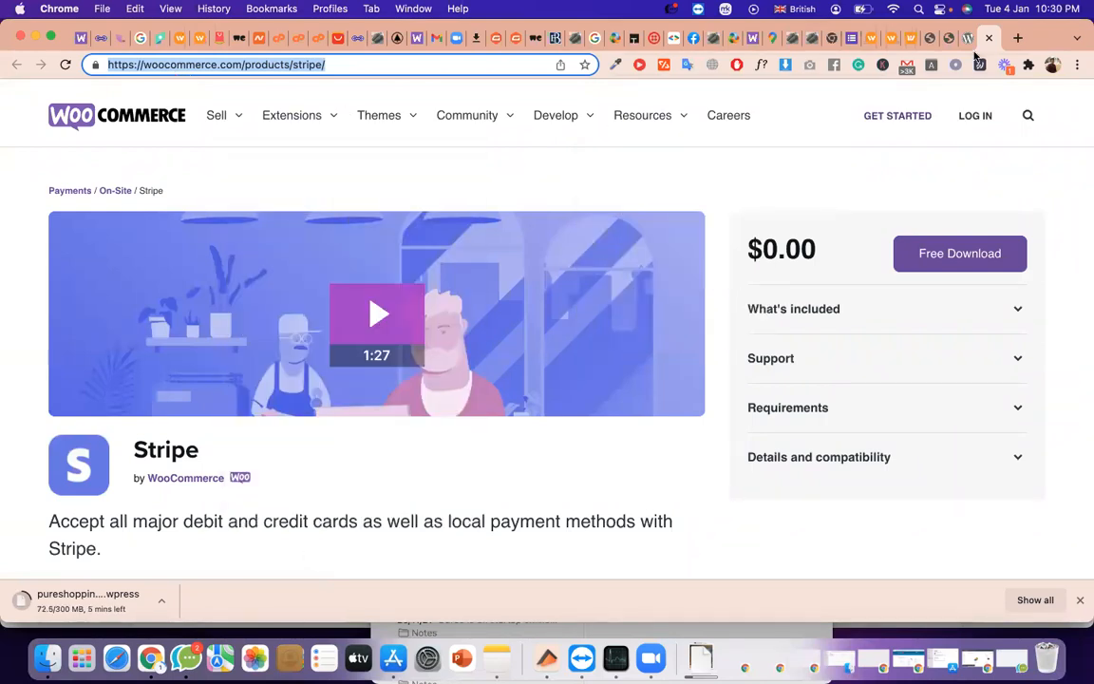
Step: Return to the site's admin, open the WooCommerce payment settings, and review the listed payment methods
left_click(969, 40)
left_click(968, 40)
left_click(967, 40)
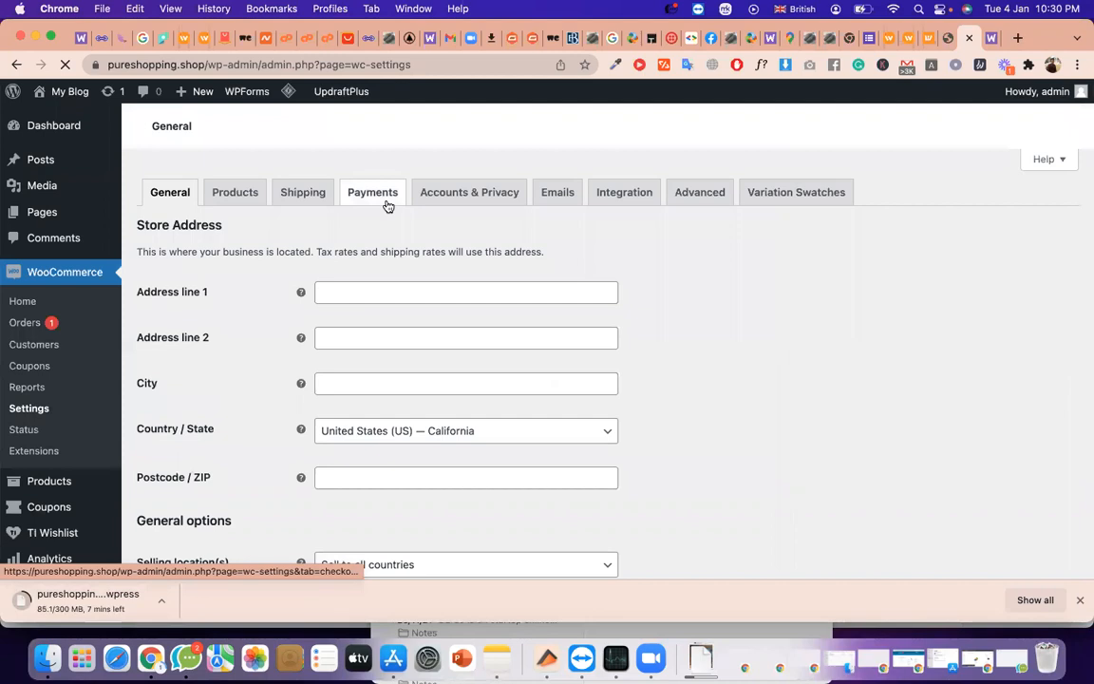
left_click(387, 206)
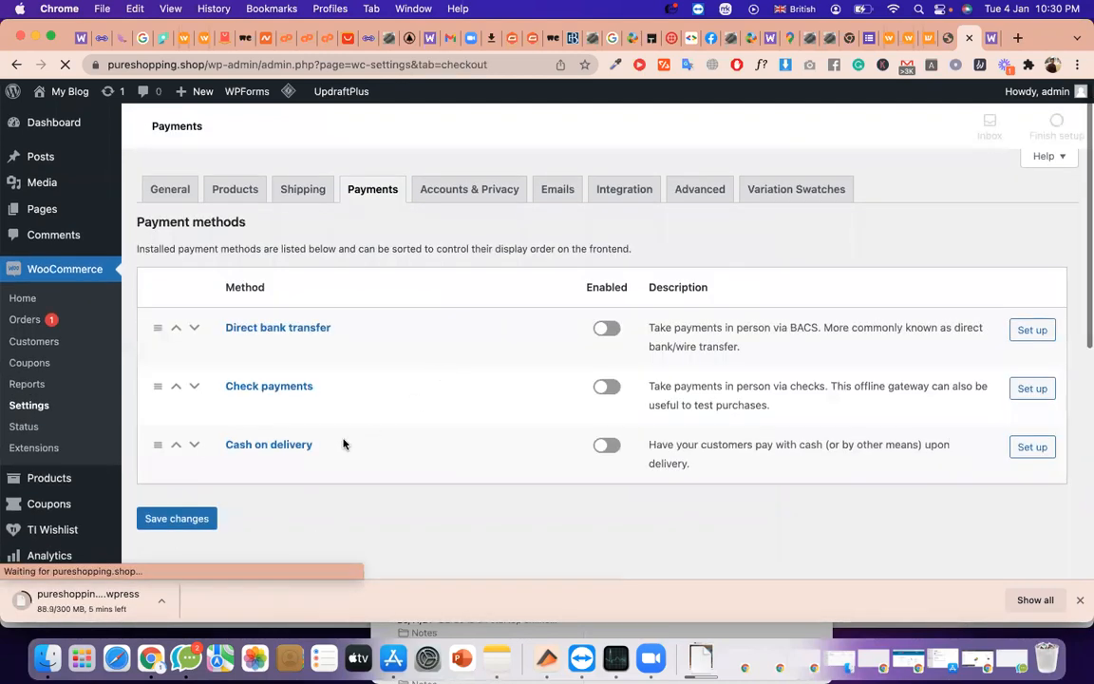
scroll(328, 415, "down", 3)
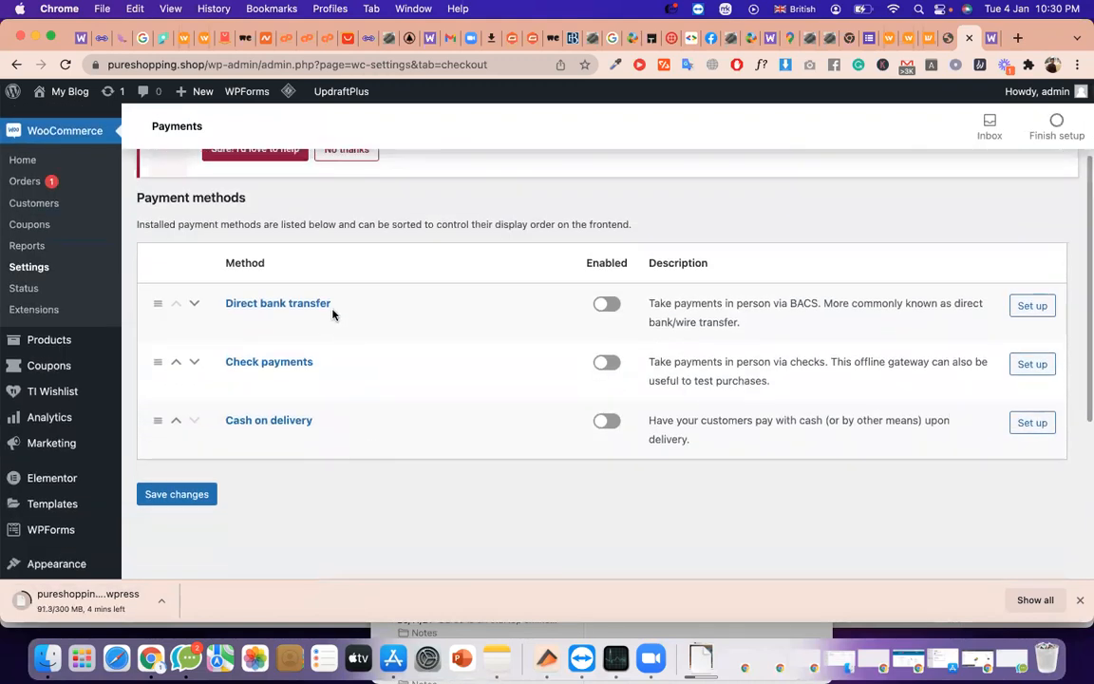
triple_click(333, 306)
left_click(323, 365)
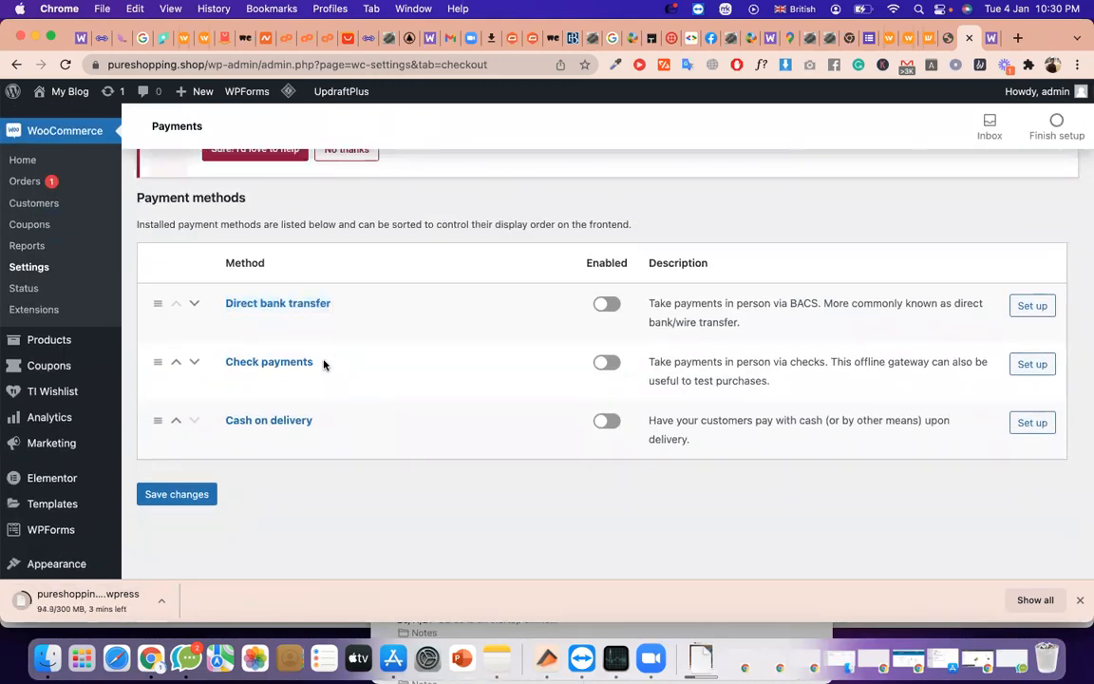
Step: Review the check payments and cash on delivery methods, and return to the WooCommerce Stripe product page
triple_click(323, 365)
left_click(335, 433)
triple_click(334, 432)
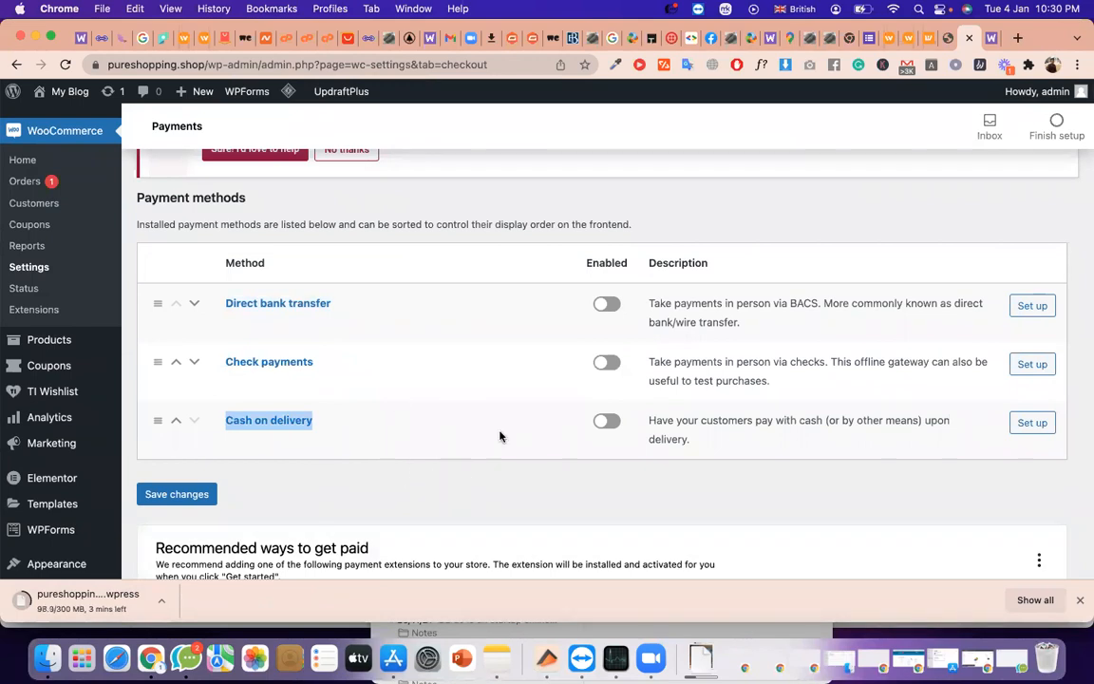
left_click(992, 39)
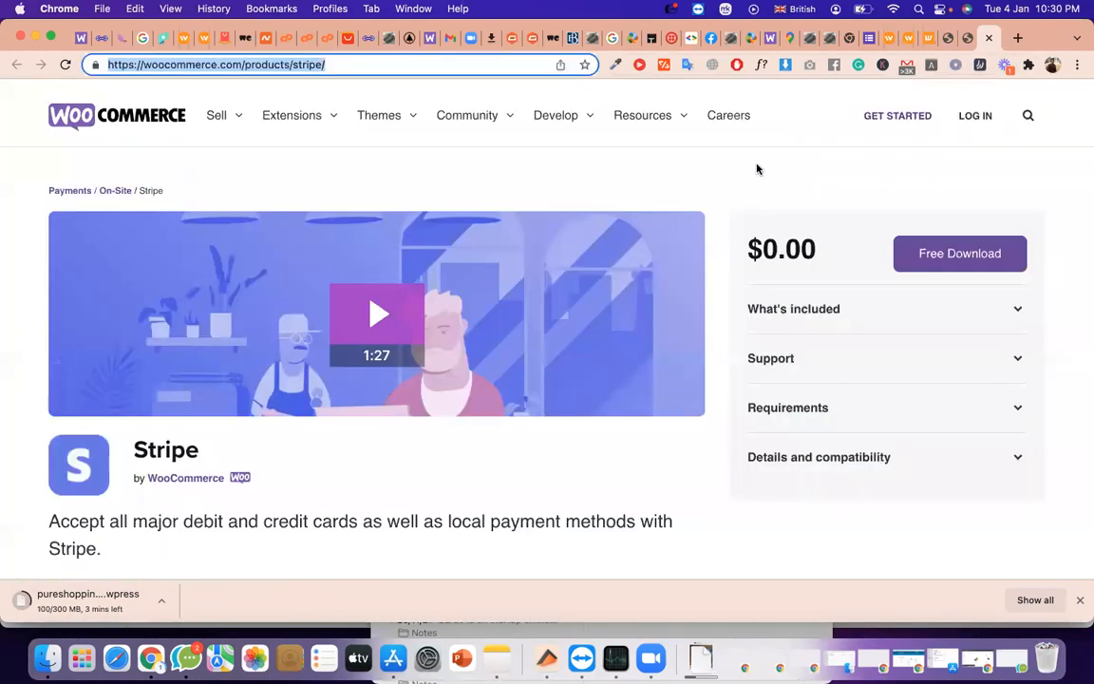
Step: Search the WooCommerce site for "paypal" and browse the matching extensions
mouse_move(335, 131)
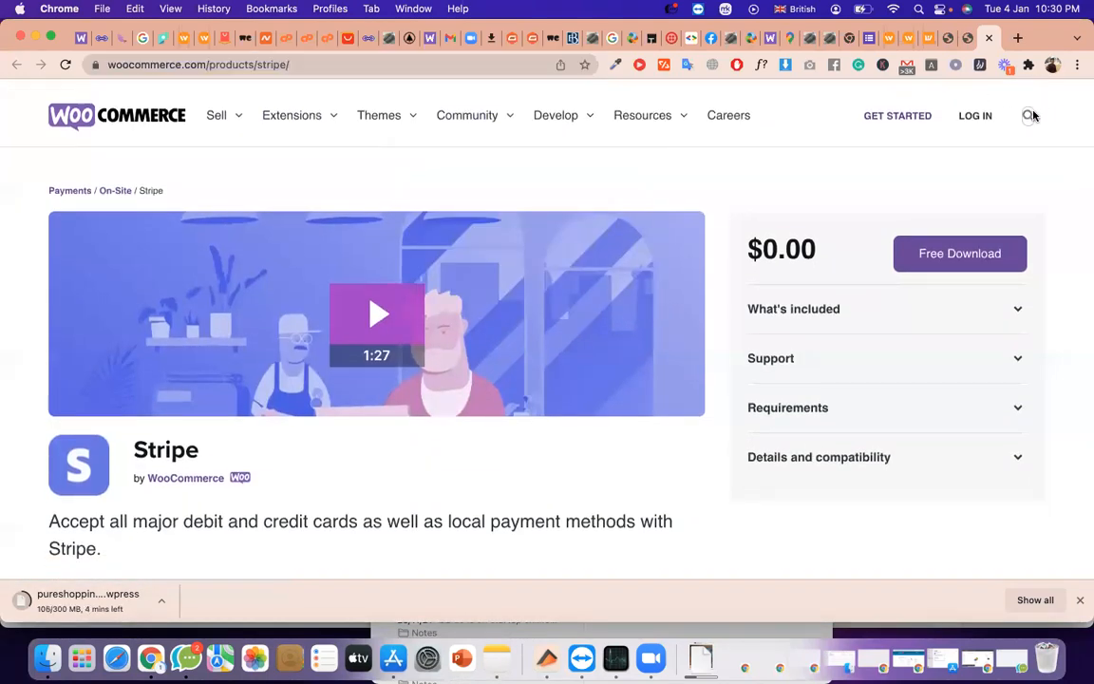
left_click(1027, 116)
type("paypal")
key("Return")
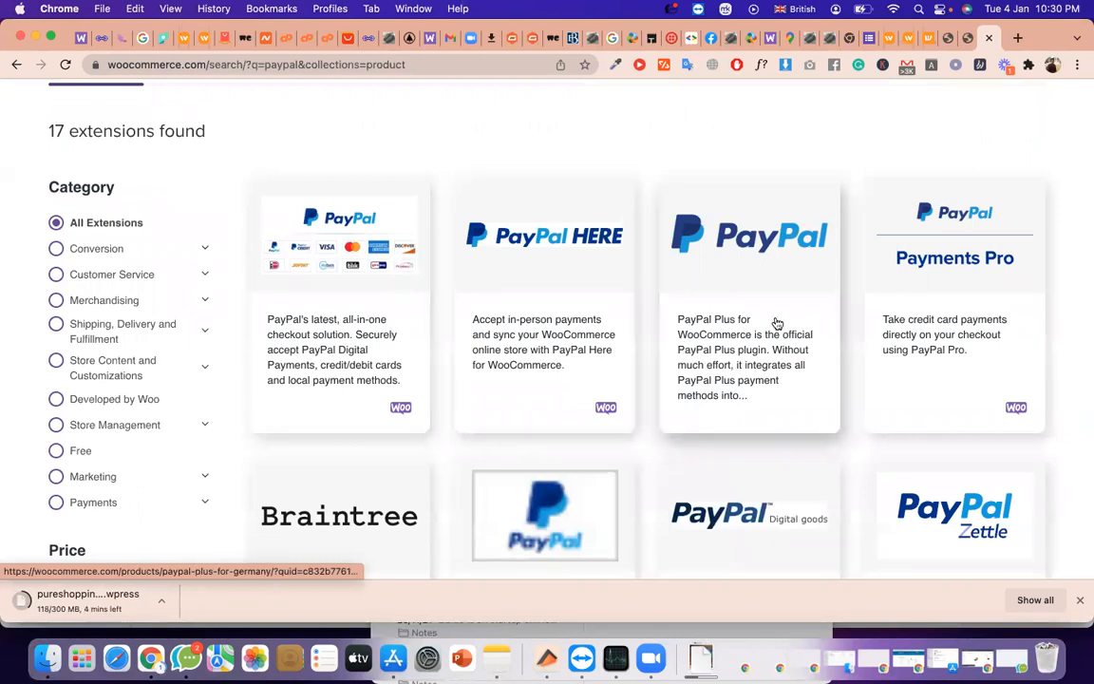
scroll(382, 309, "down", 5)
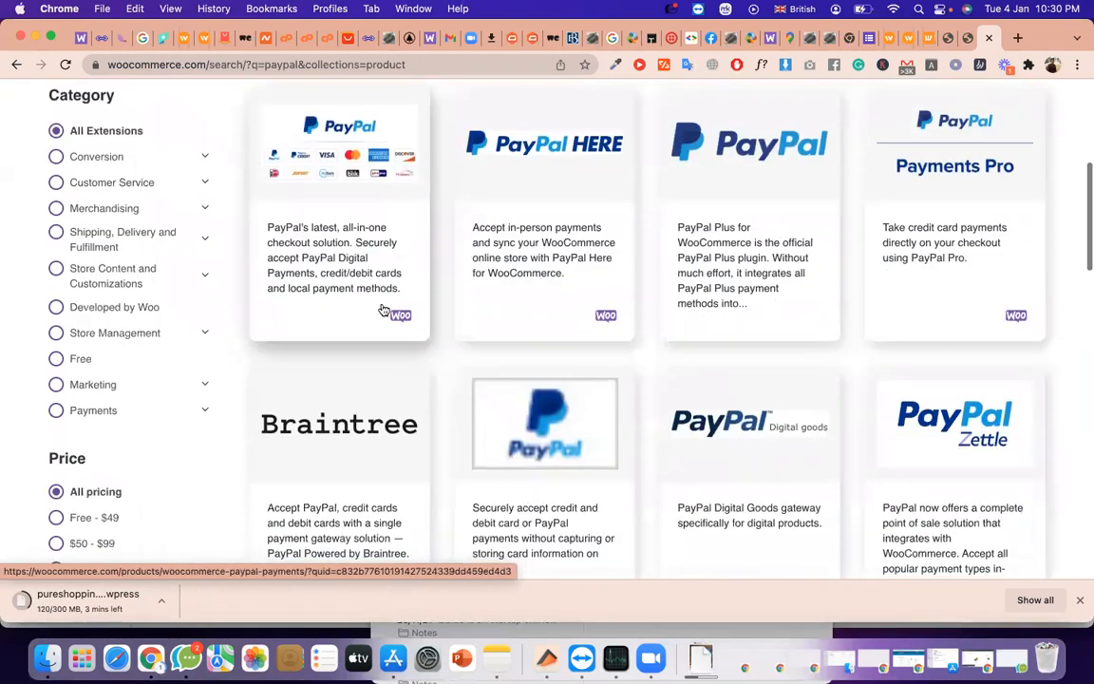
scroll(556, 335, "down", 3)
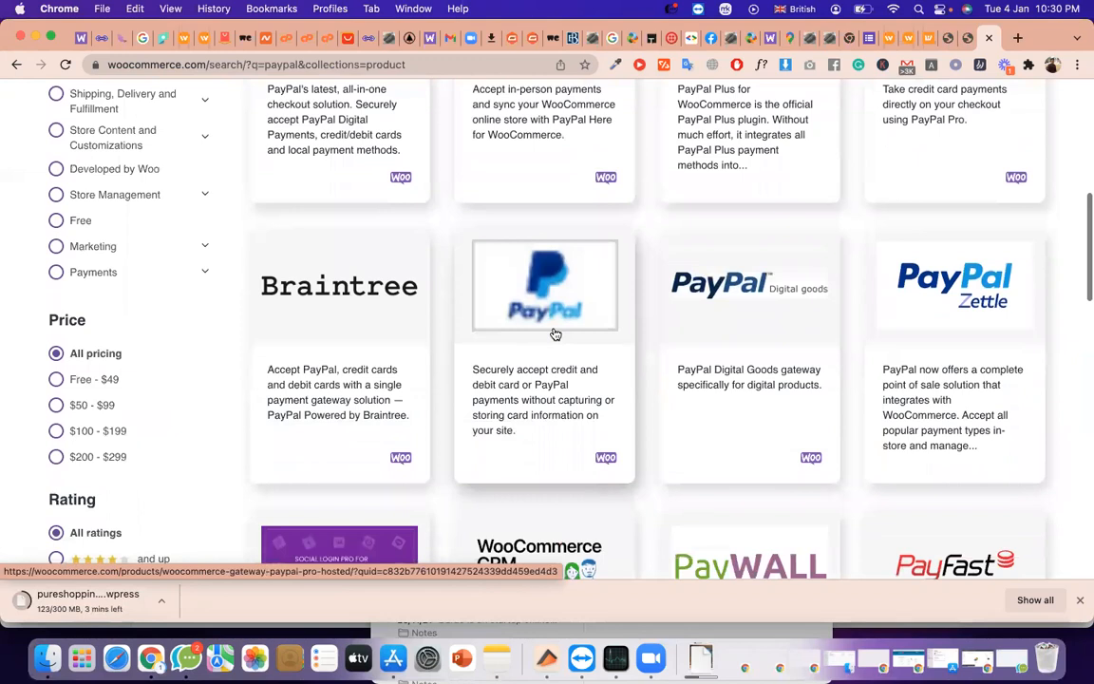
scroll(556, 334, "up", 10)
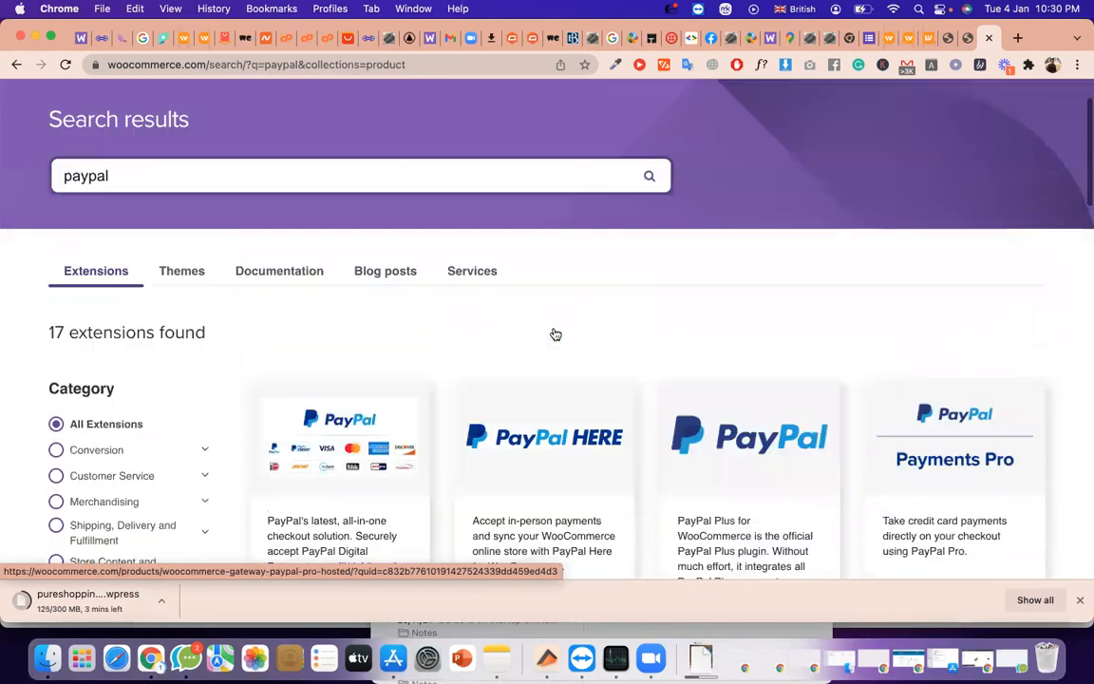
Step: Refine the extension search to "paypal payment" and look through the matching payment extensions
double_click(145, 261)
left_click(144, 261)
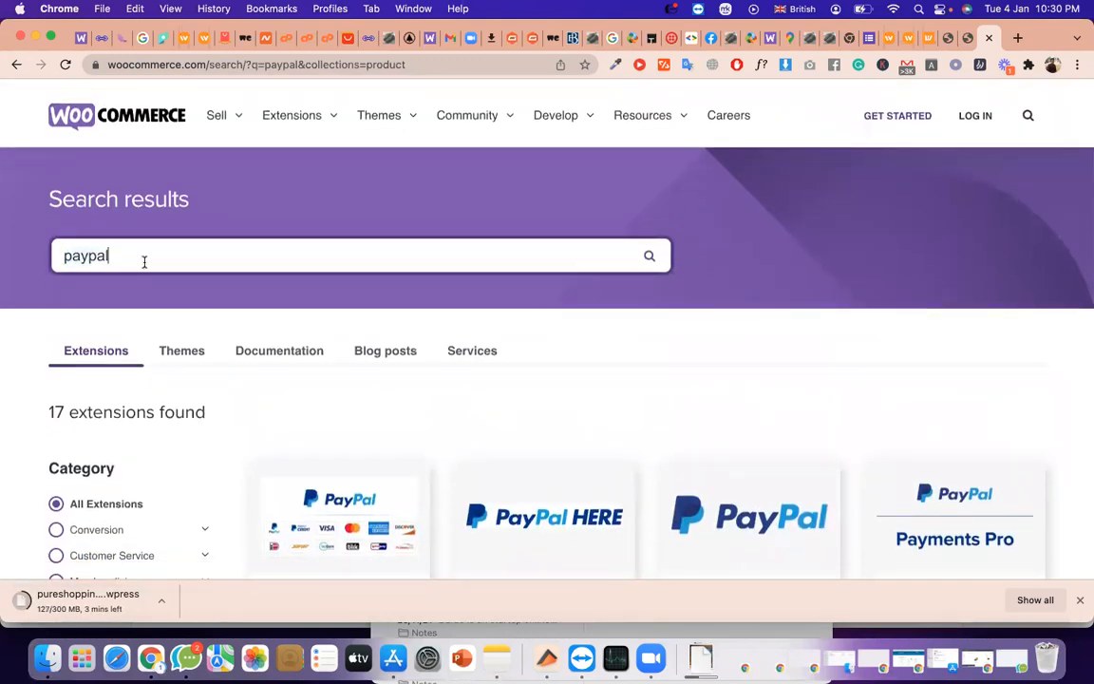
type("payment")
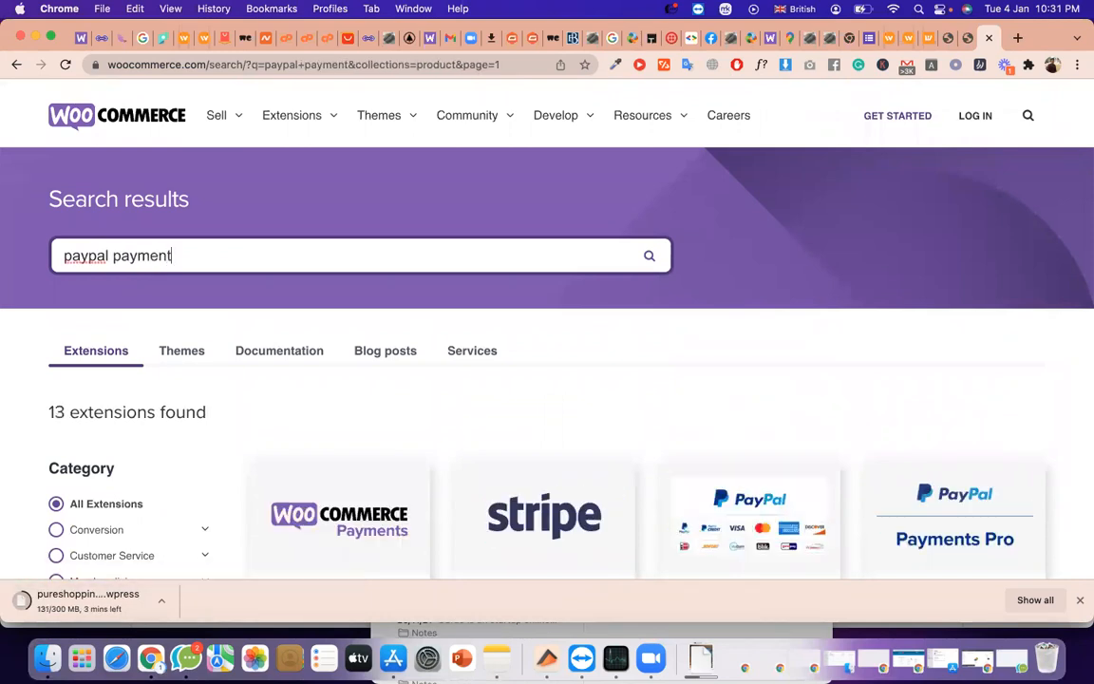
scroll(226, 315, "down", 3)
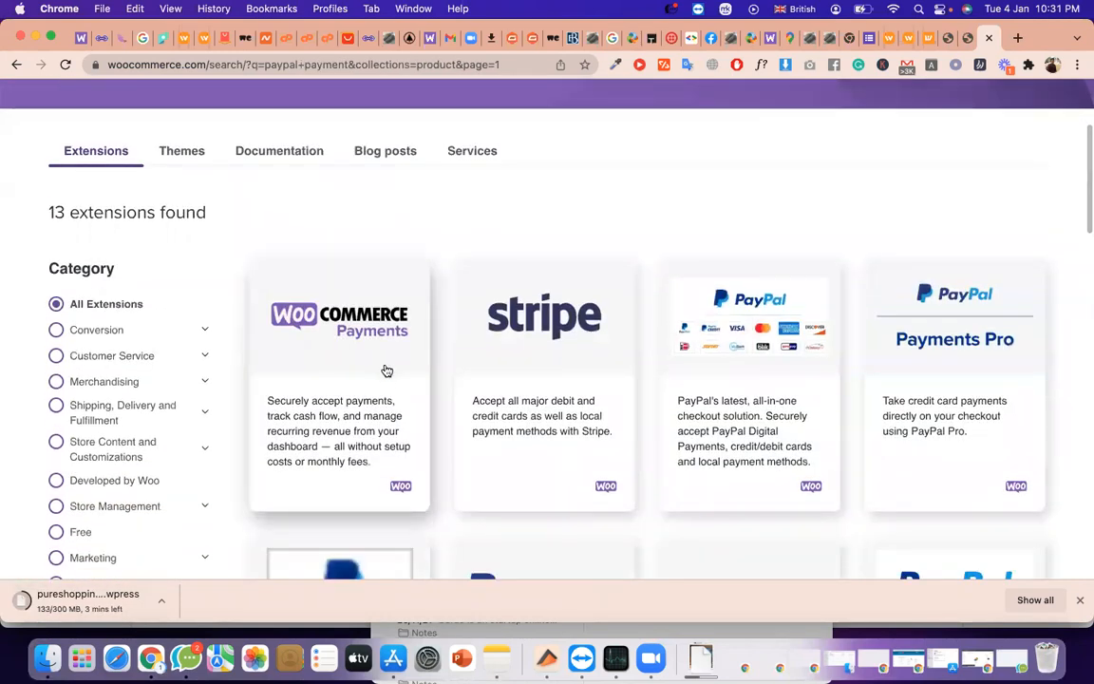
scroll(380, 384, "down", 3)
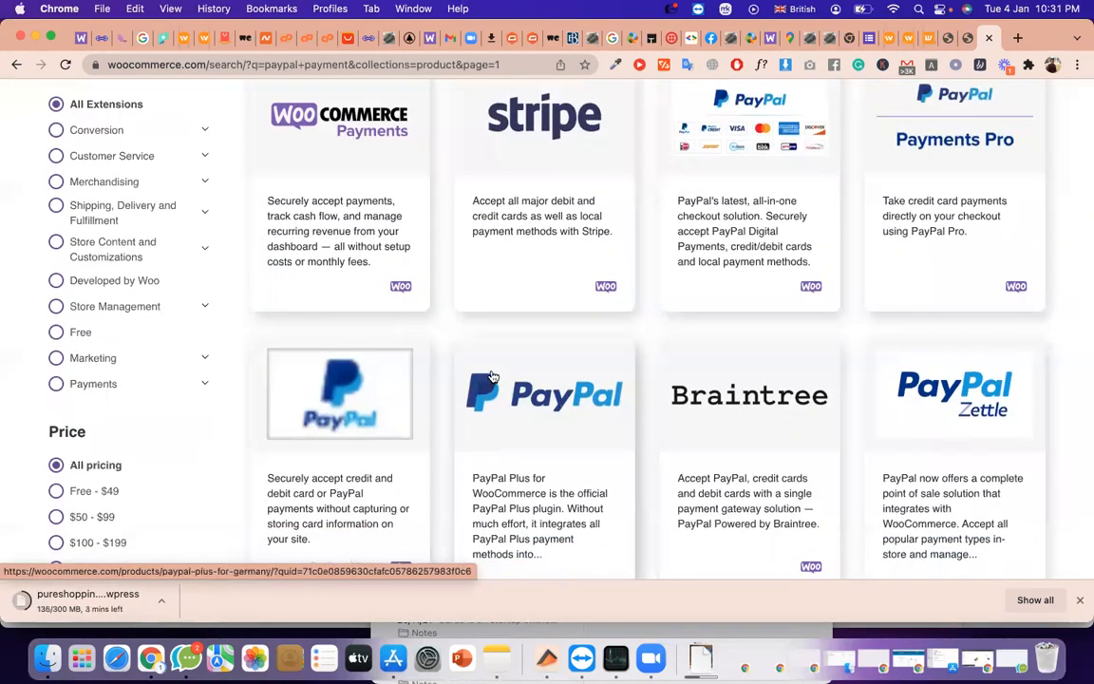
scroll(492, 377, "up", 1)
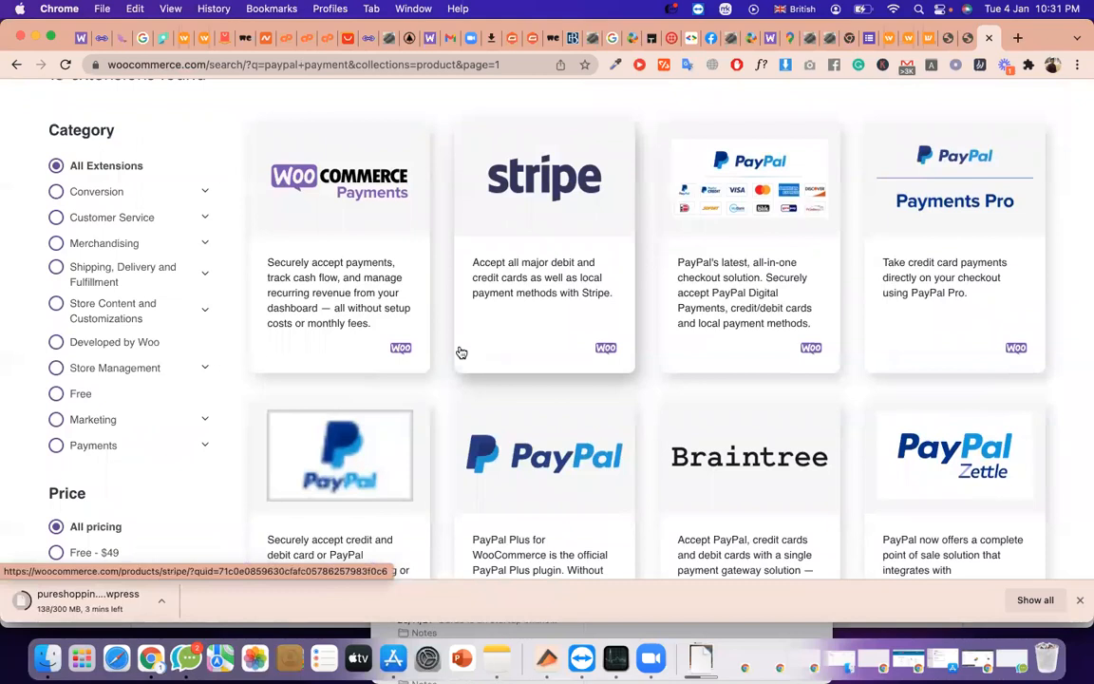
Step: Open the WooCommerce Payments extension's product page and examine its title and description
left_click(375, 302)
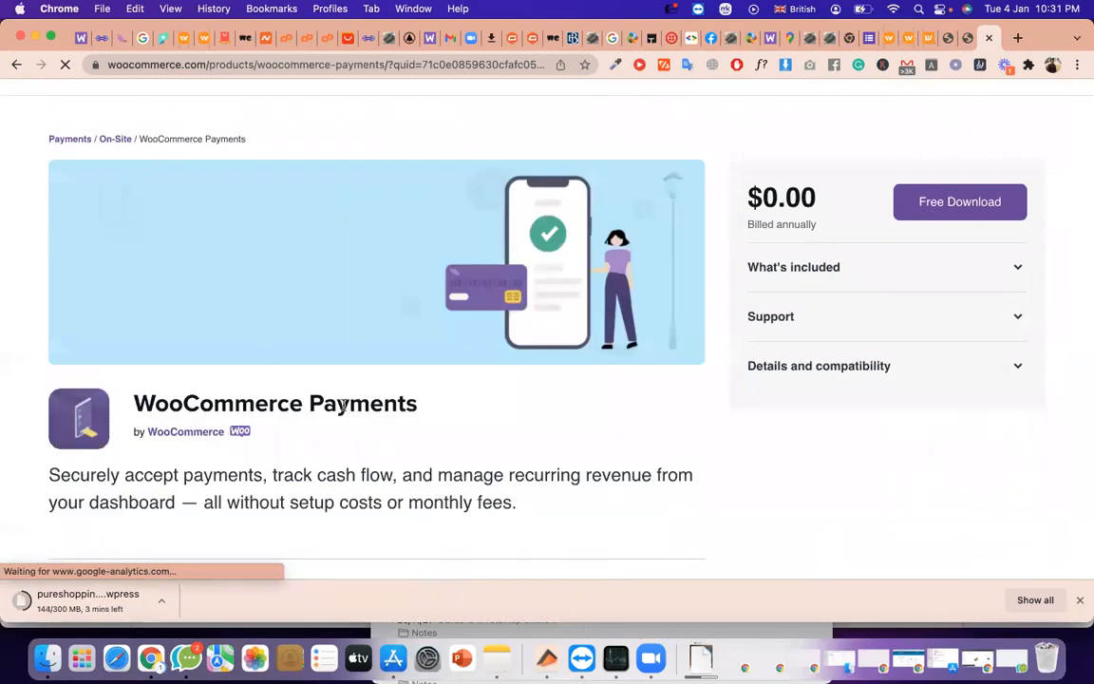
triple_click(343, 405)
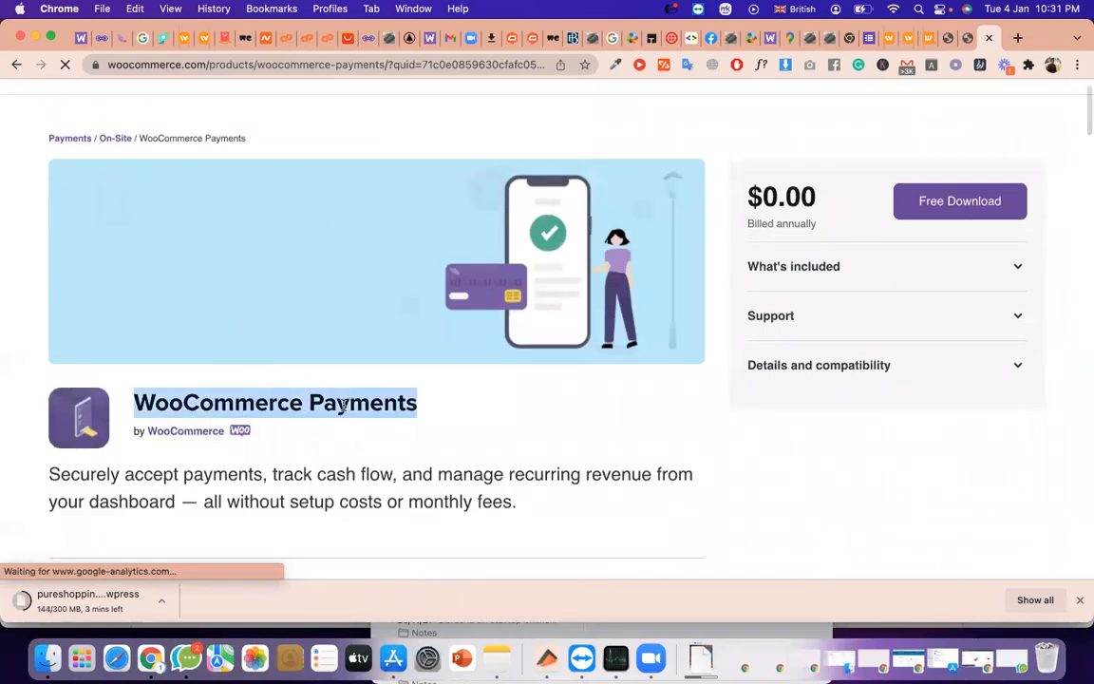
scroll(343, 407, "down", 5)
scroll(343, 408, "up", 6)
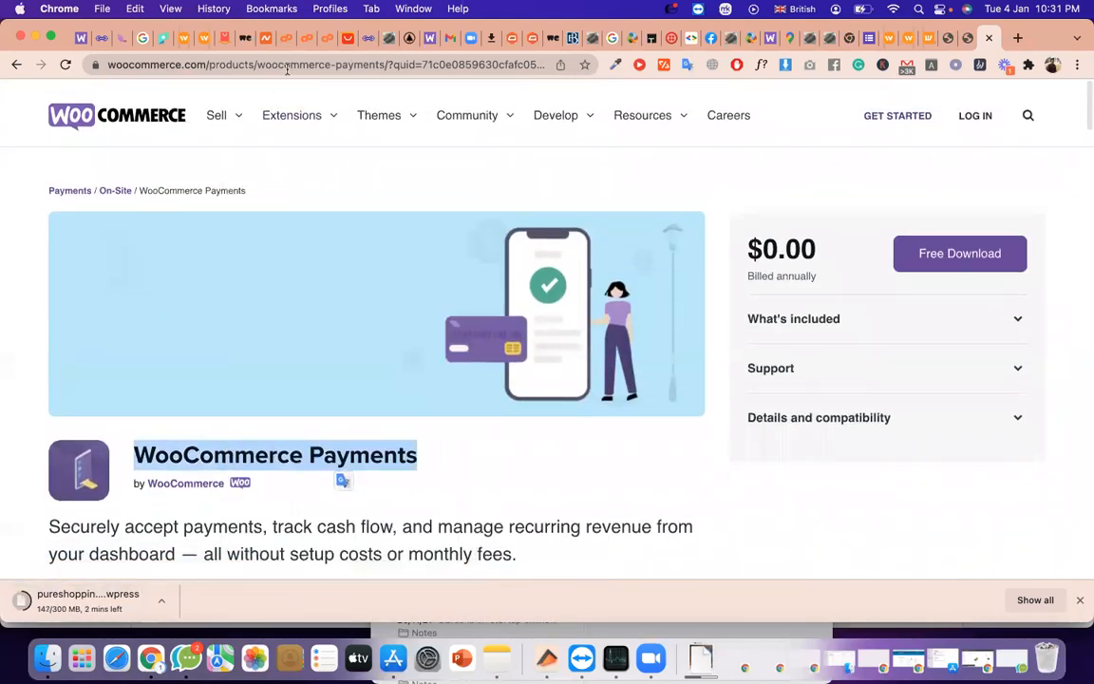
Step: Copy the woocommerce.com/products/woocommerce-payments address without its query string and paste it below the Stripe link in the full store setup note
left_click_drag(386, 64, 46, 74)
key("super+c")
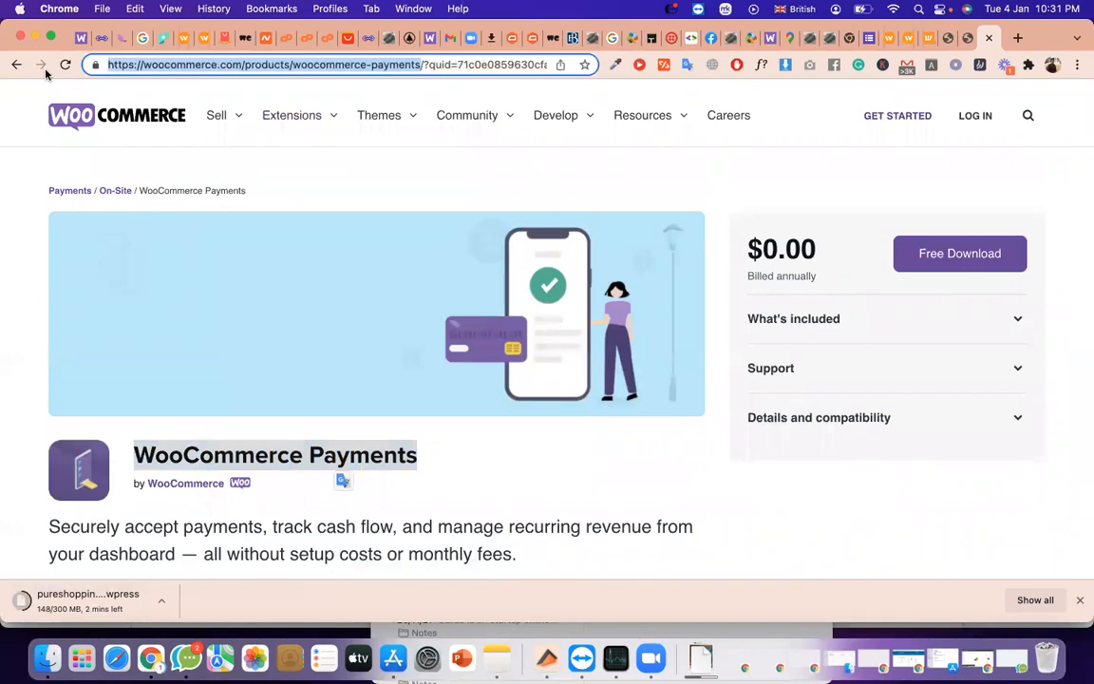
left_click(970, 40)
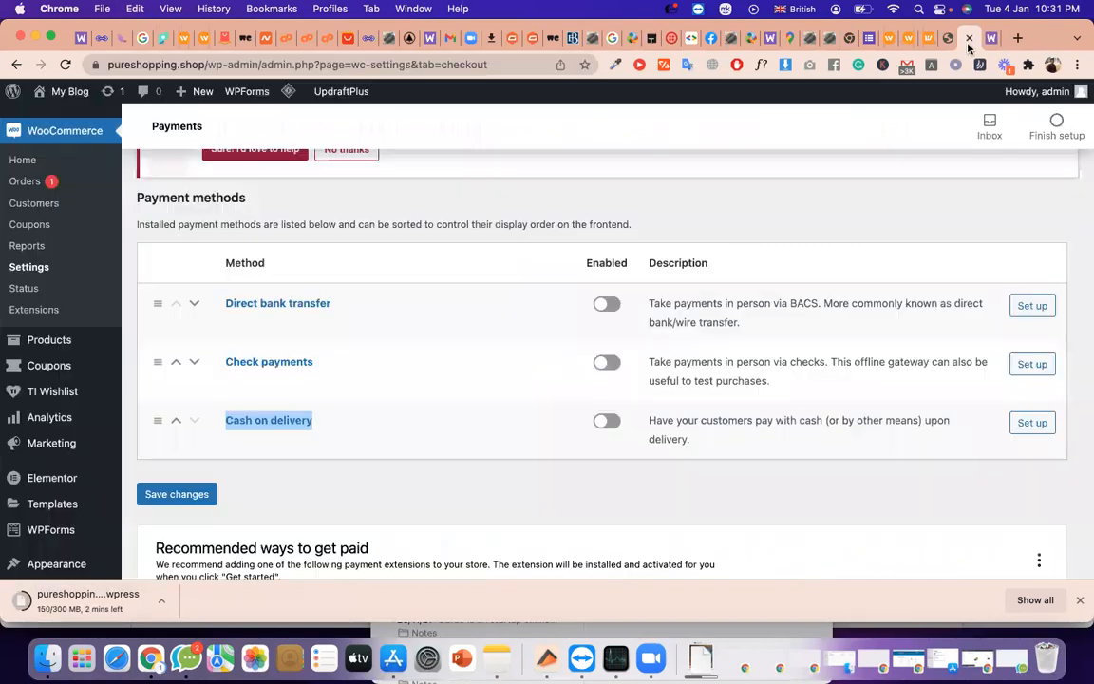
left_click(496, 655)
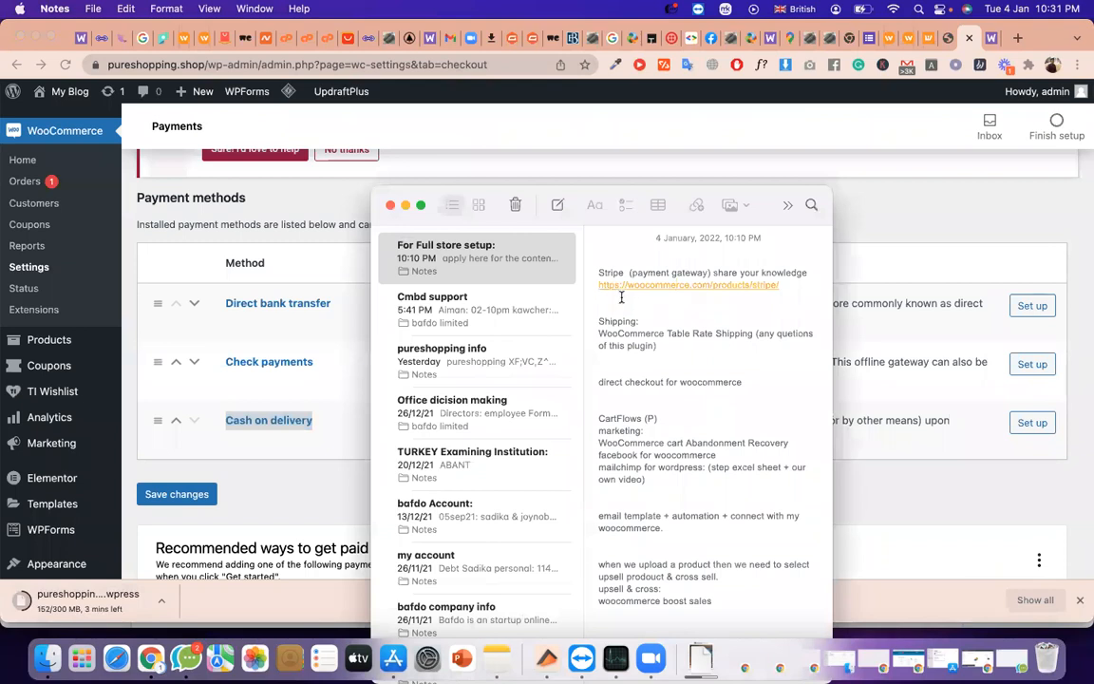
key("super+v")
Step: Review the note's Stripe payment gateway entry together with its two product links
left_click_drag(706, 317, 599, 267)
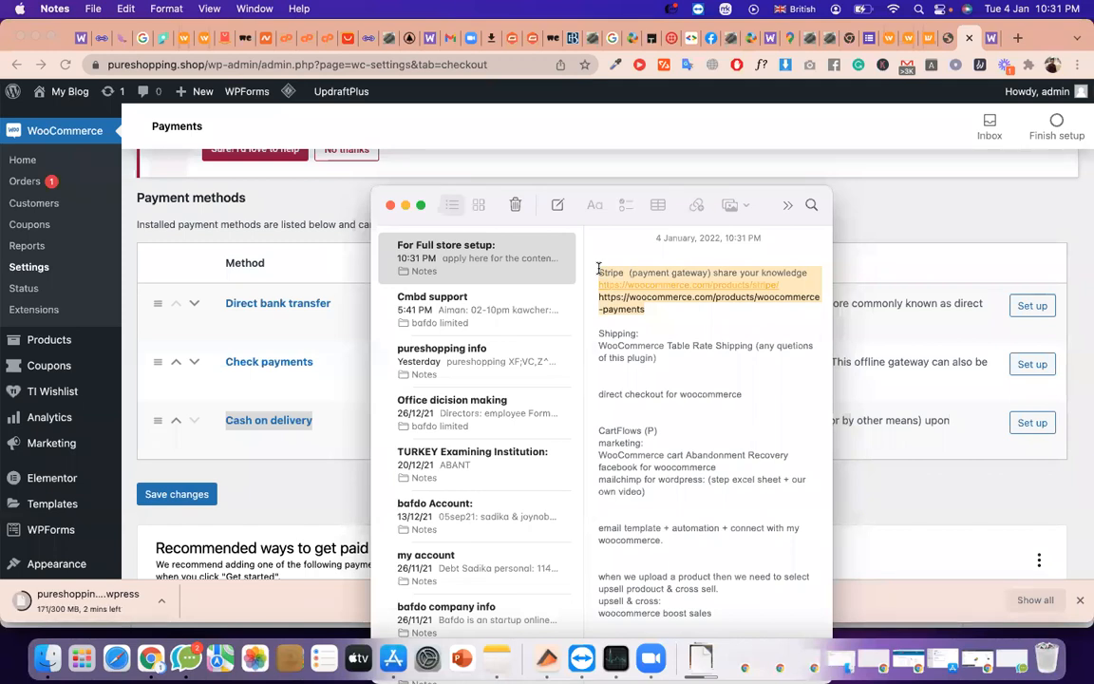
left_click(656, 317)
left_click_drag(651, 309, 576, 267)
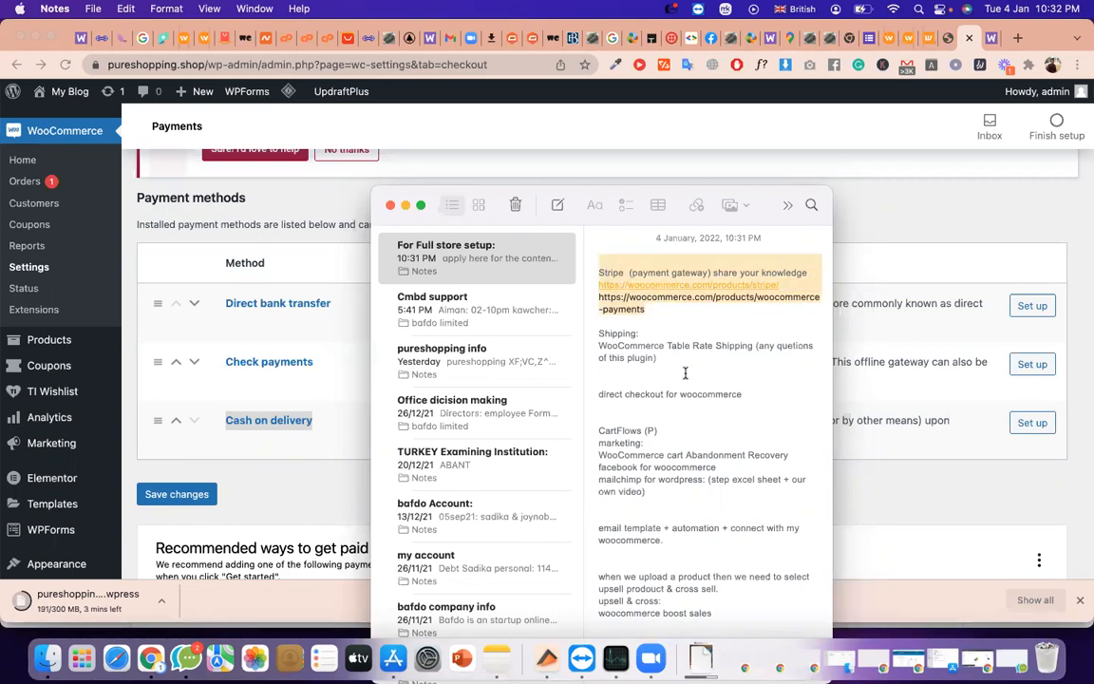
Step: Examine the note's Shipping section and its WooCommerce Table Rate Shipping entry
scroll(665, 285, "down", 1)
left_click_drag(661, 345, 604, 317)
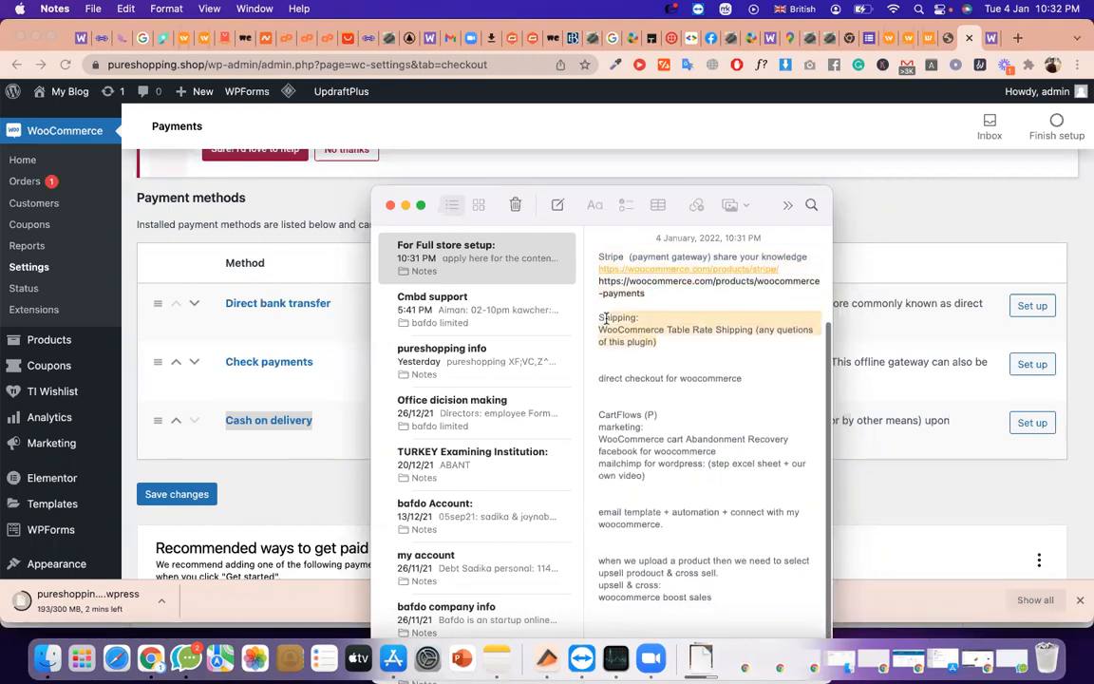
left_click(600, 318)
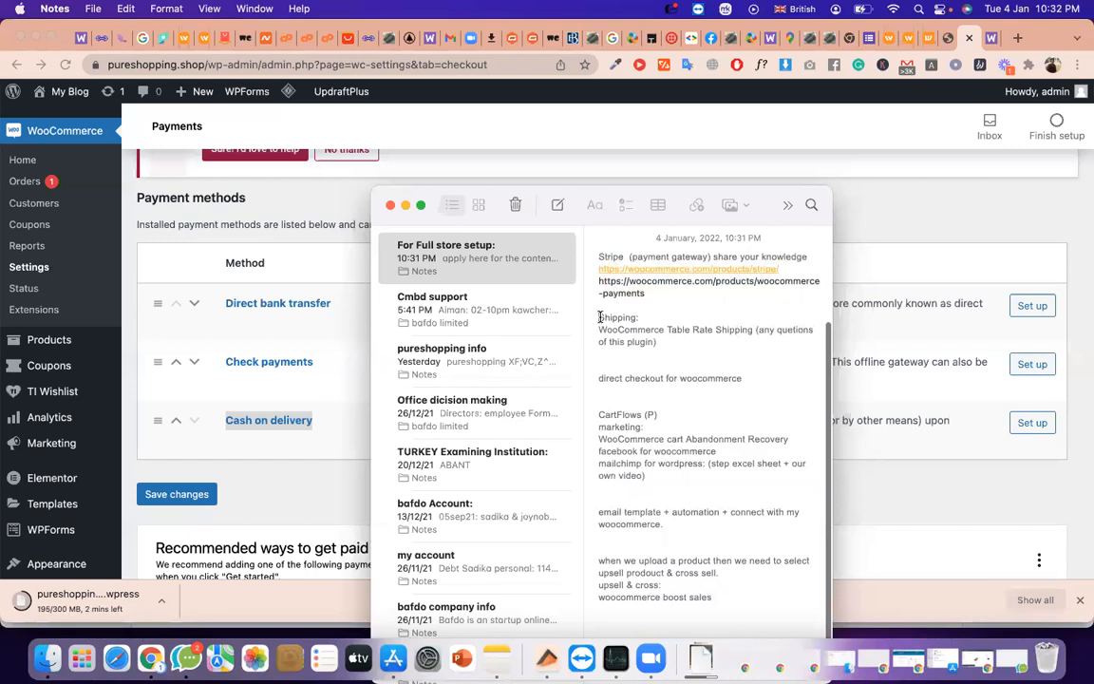
left_click_drag(599, 319, 642, 319)
triple_click(745, 329)
scroll(744, 329, "down", 2)
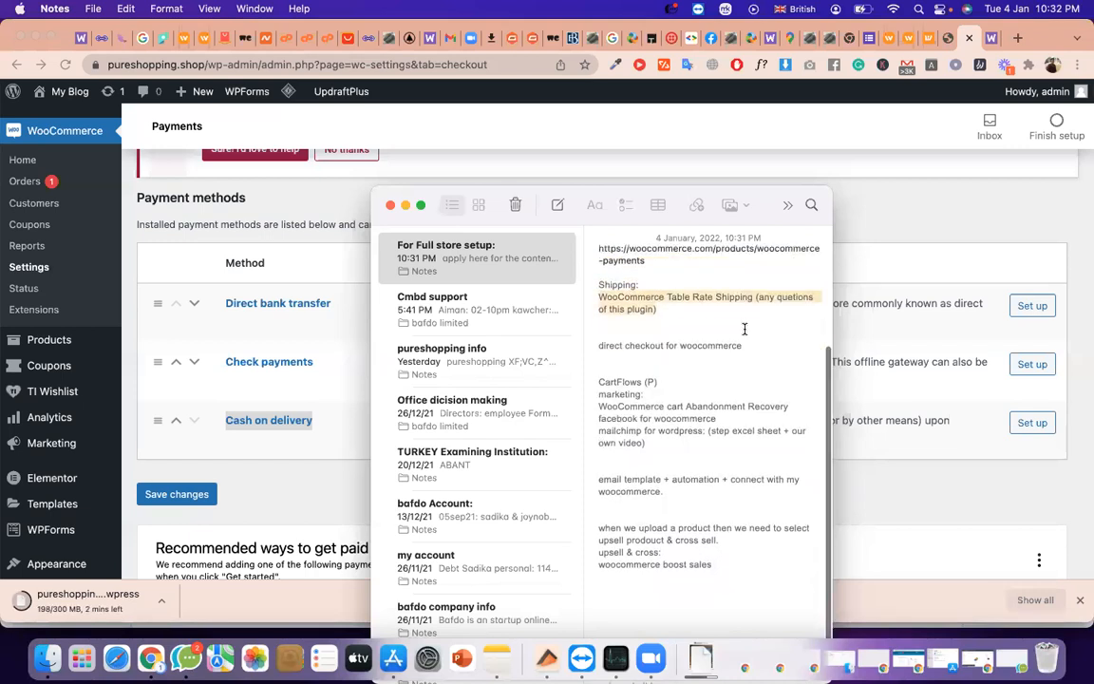
left_click(665, 312)
left_click_drag(655, 309, 598, 283)
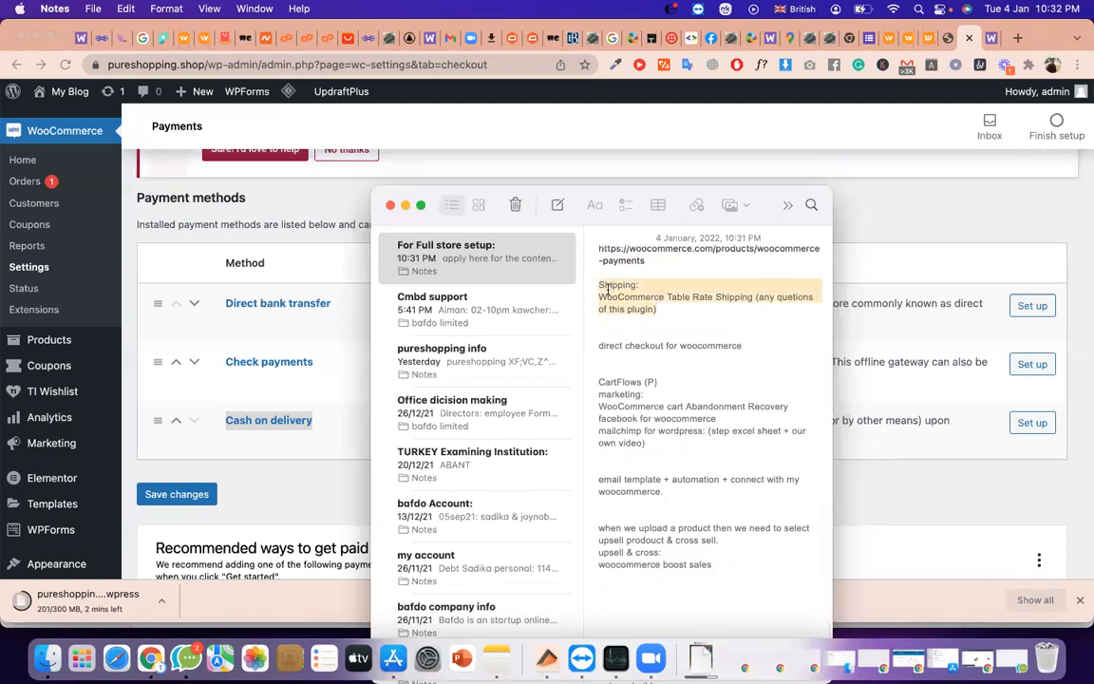
left_click(671, 321)
left_click_drag(656, 310, 596, 288)
Step: Insert a blank line below the WooCommerce Table Rate Shipping entry and reread the Shipping section
left_click(663, 312)
key("Return")
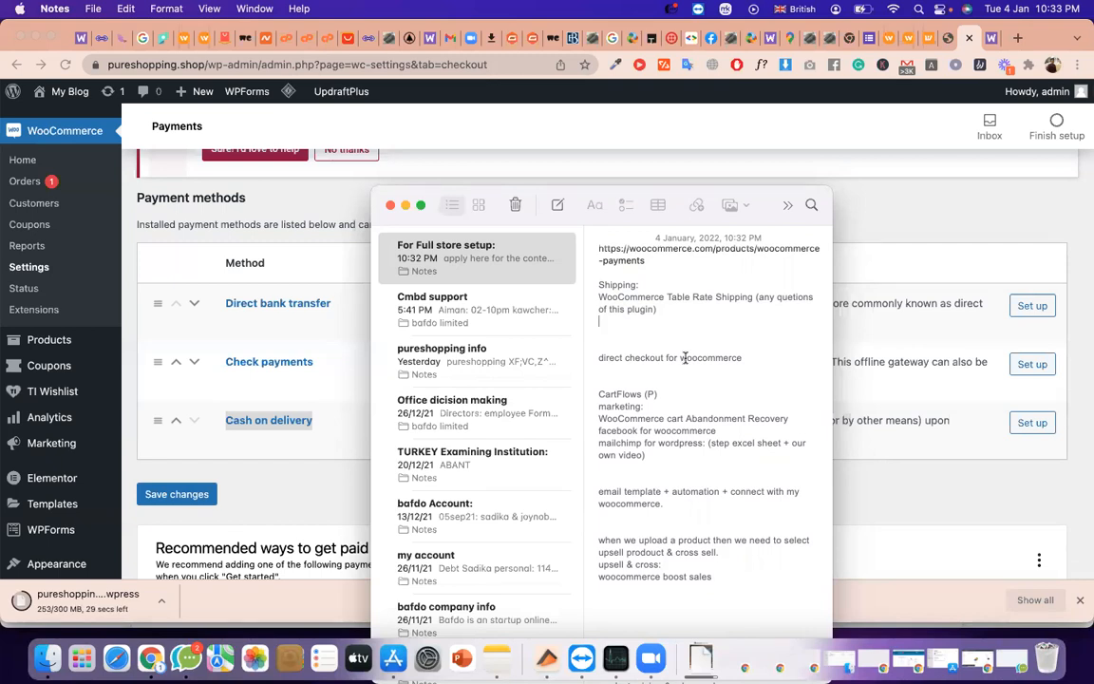
left_click_drag(608, 323, 595, 285)
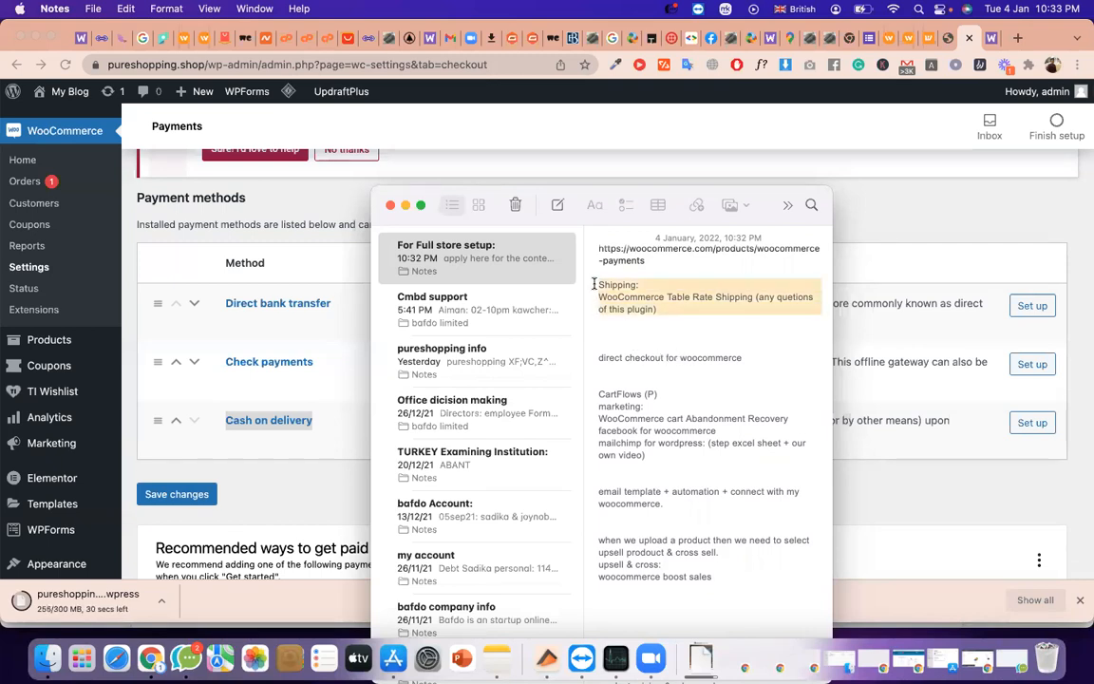
left_click_drag(679, 318, 601, 270)
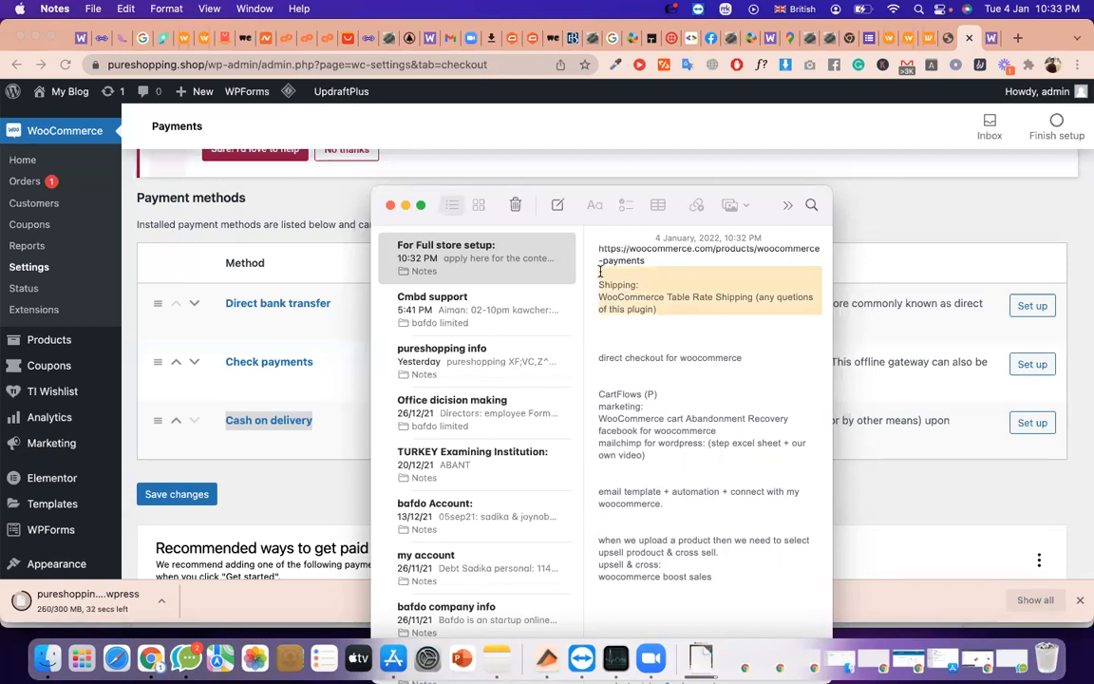
left_click(628, 325)
triple_click(597, 322)
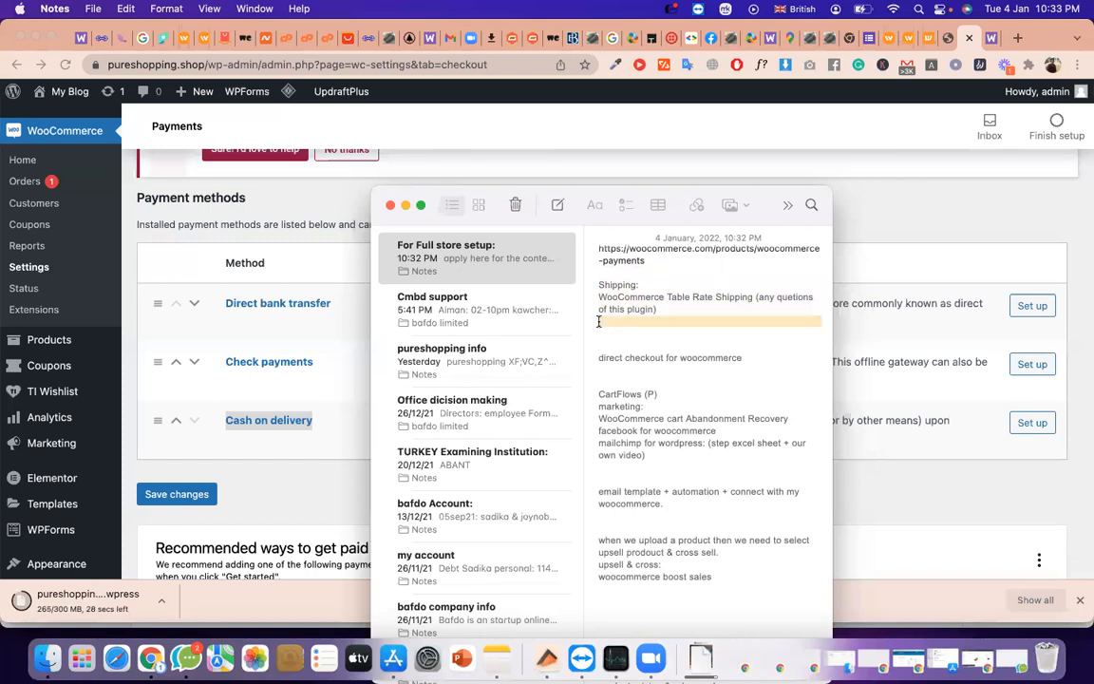
left_click(630, 337)
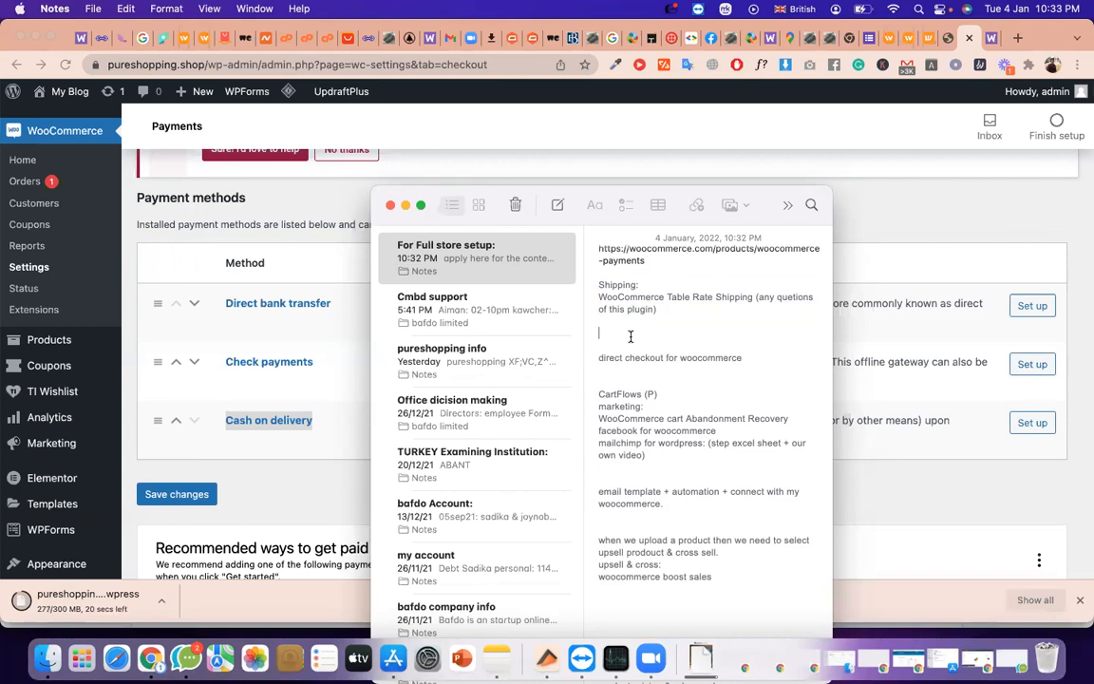
Step: Check the note's "direct checkout for woocommerce" entry, and open the General settings of WooCommerce in the site's admin
scroll(631, 336, "down", 2)
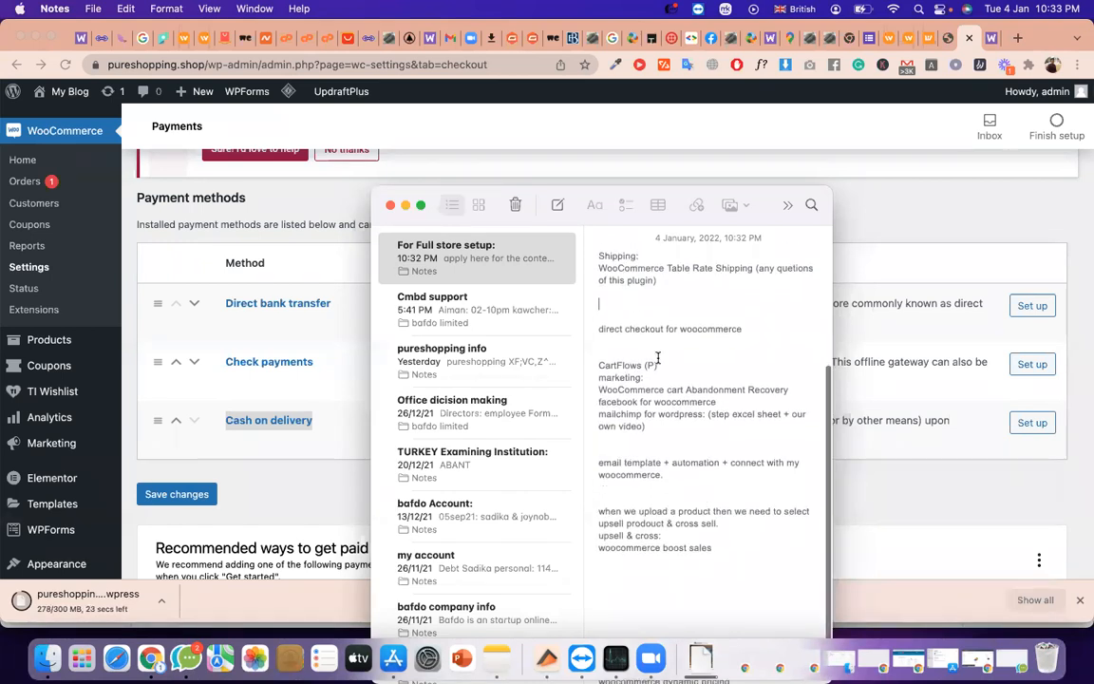
triple_click(639, 331)
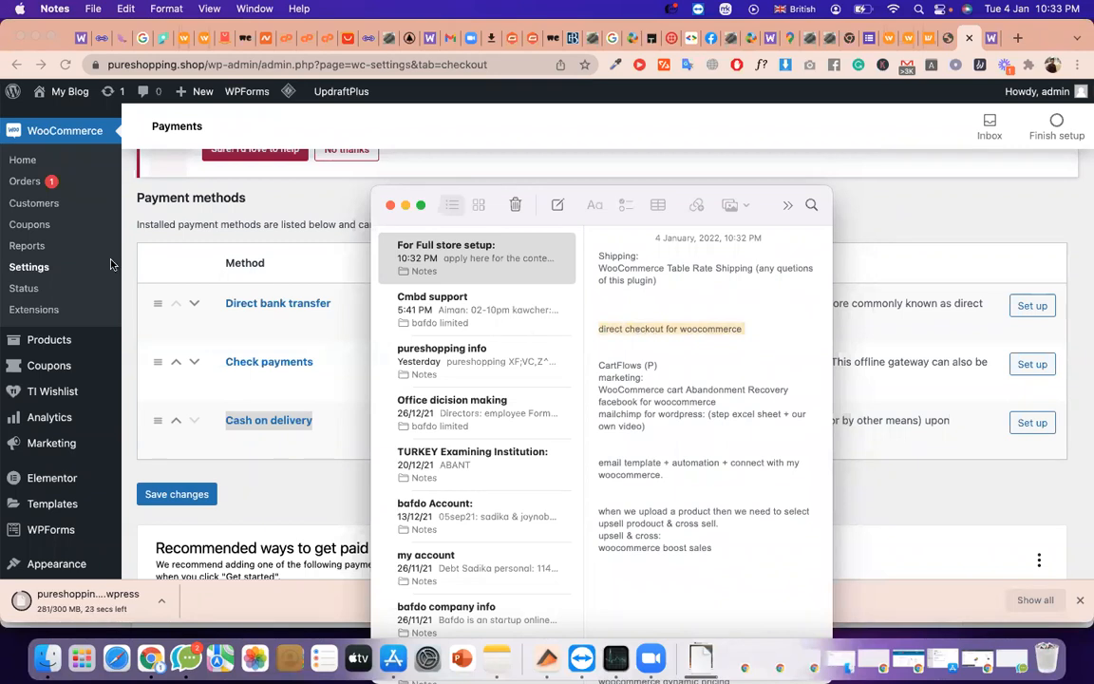
left_click(40, 273)
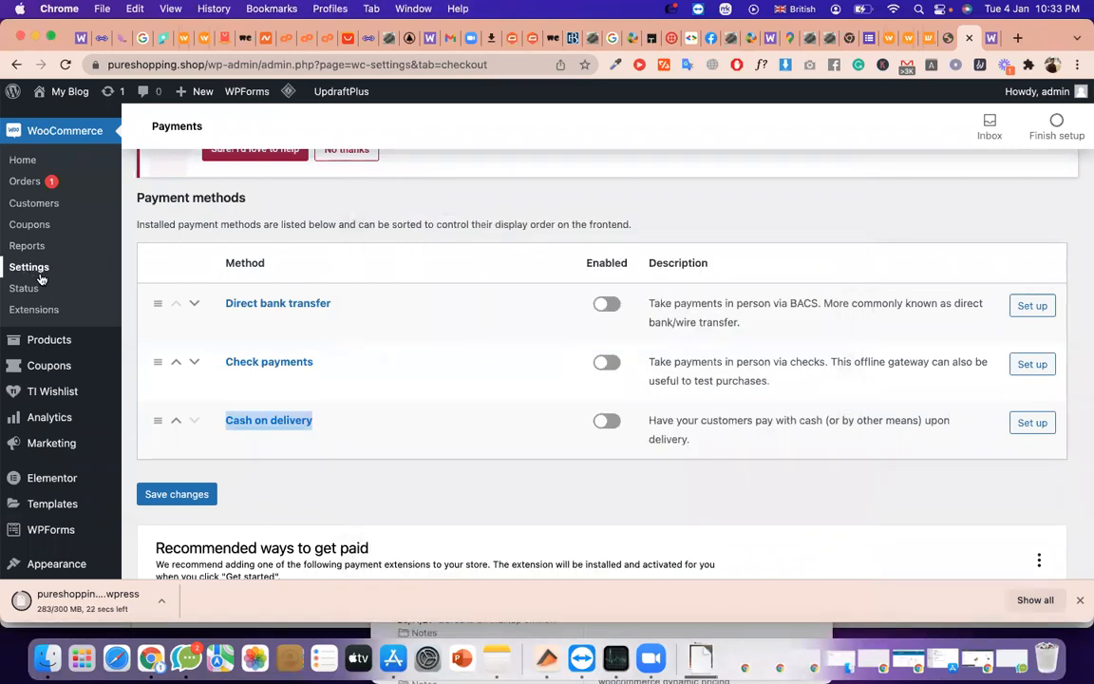
scroll(59, 361, "down", 2)
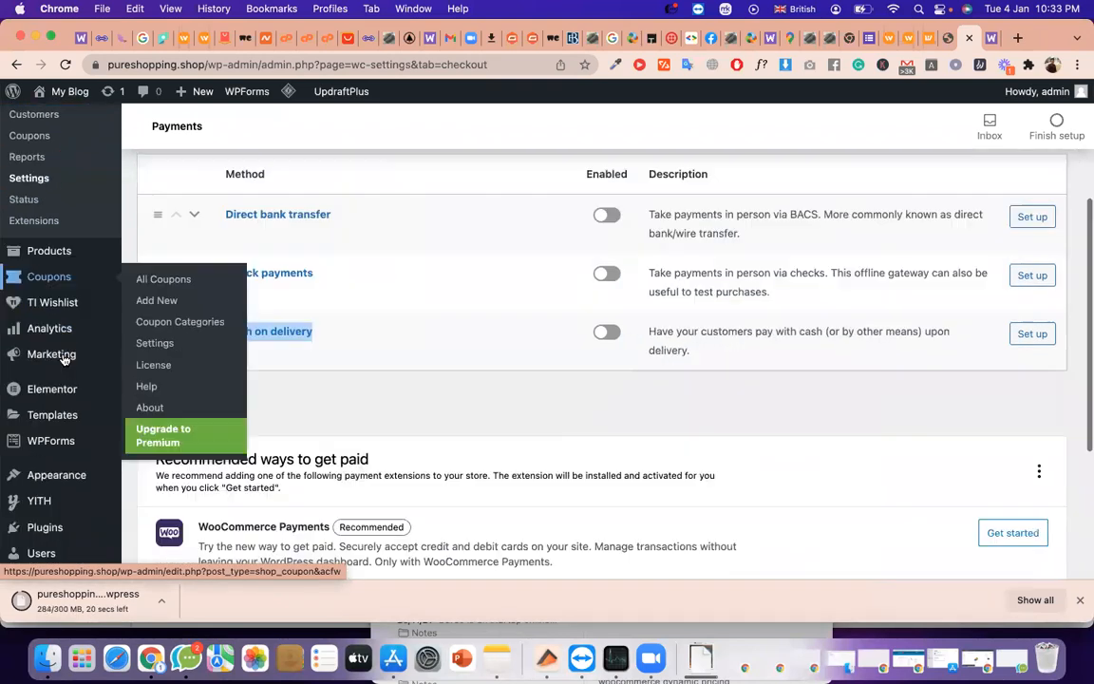
scroll(64, 359, "up", 3)
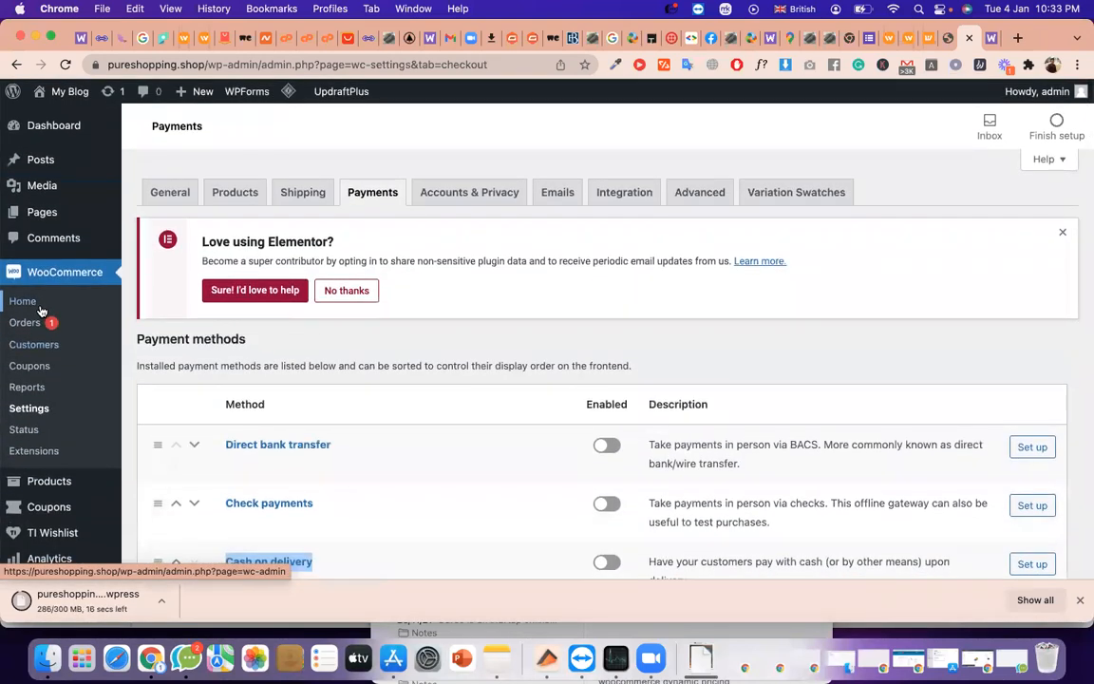
left_click(166, 203)
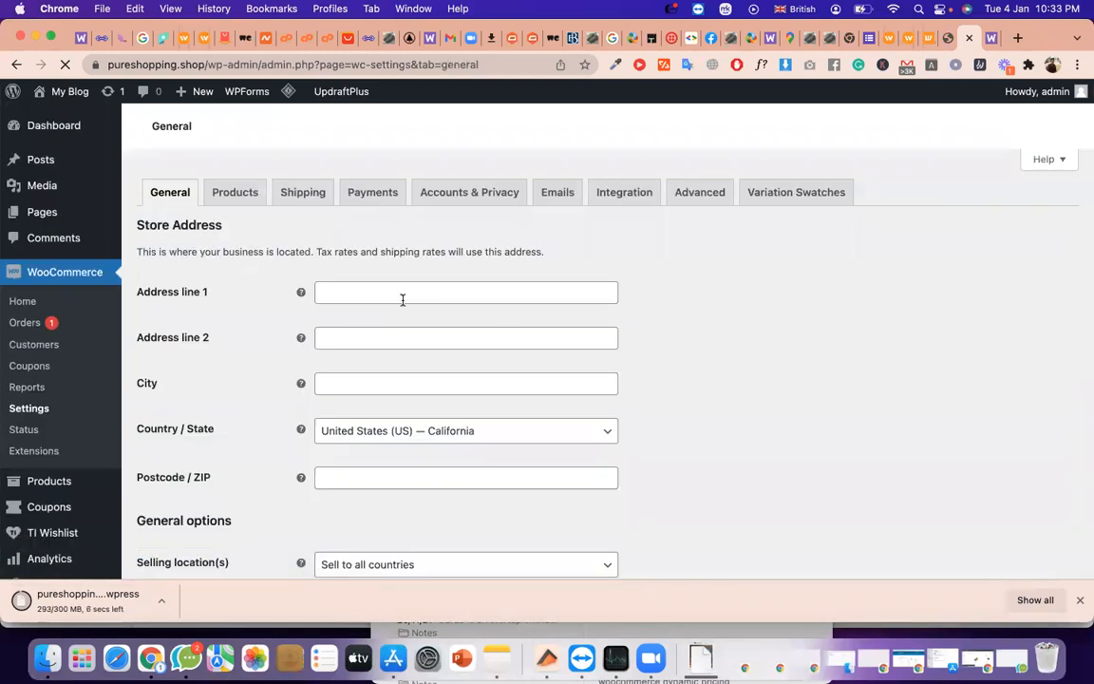
Step: Look through WooCommerce's General settings, including the coupon and currency options, and open the Shipping settings
scroll(402, 300, "down", 10)
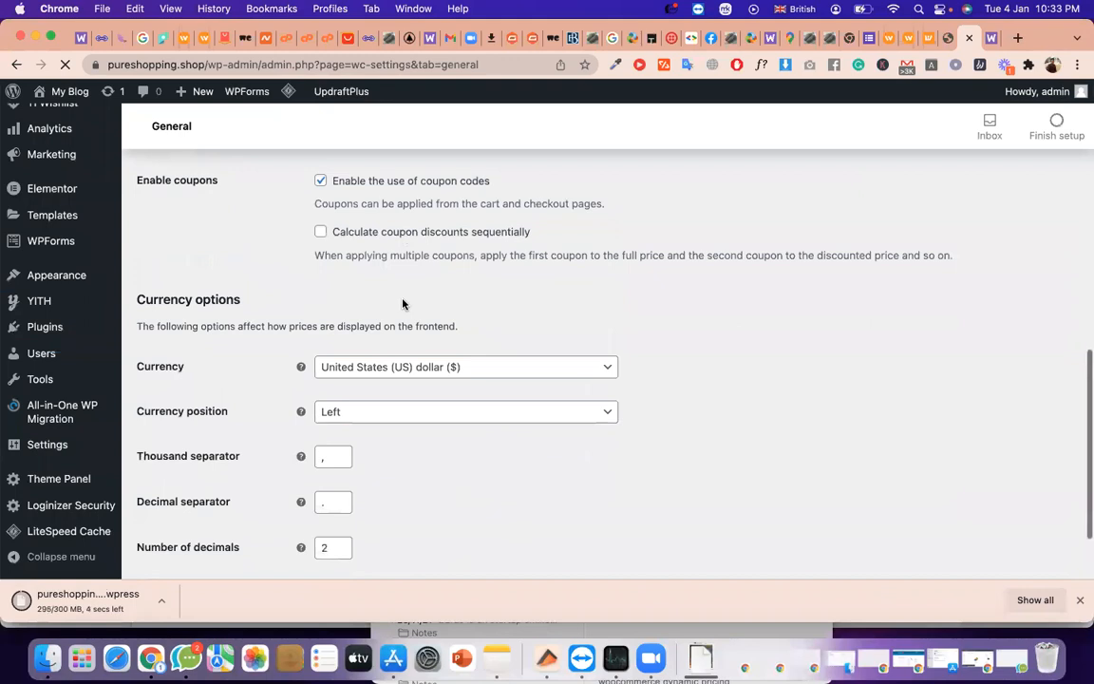
scroll(403, 304, "down", 2)
scroll(402, 304, "up", 15)
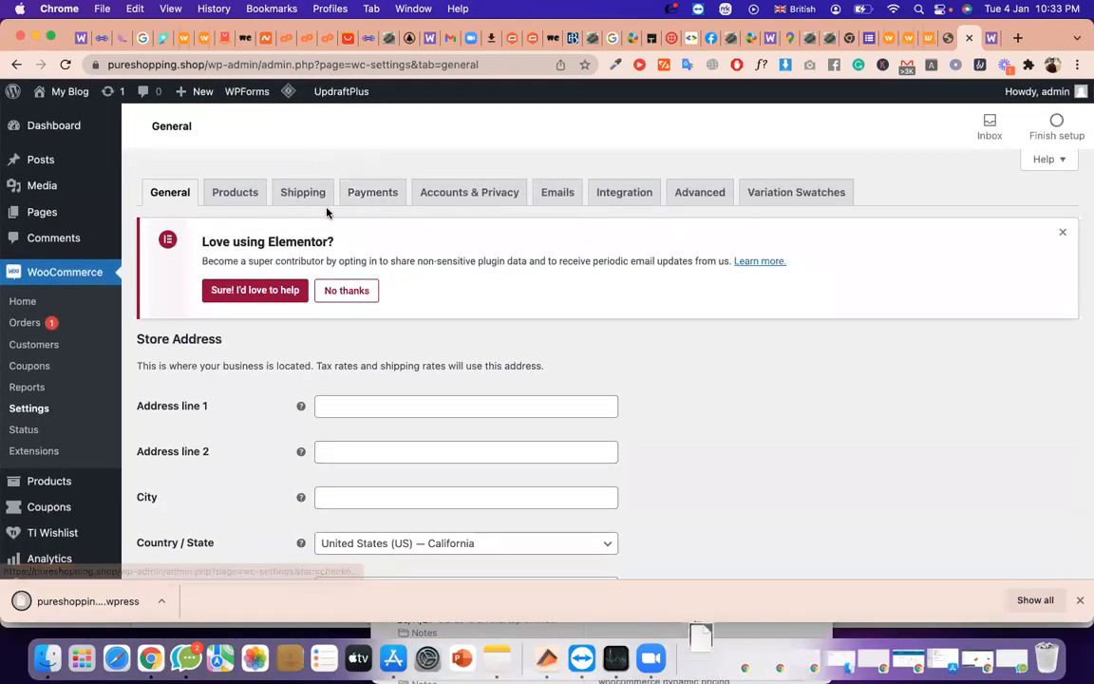
left_click(277, 202)
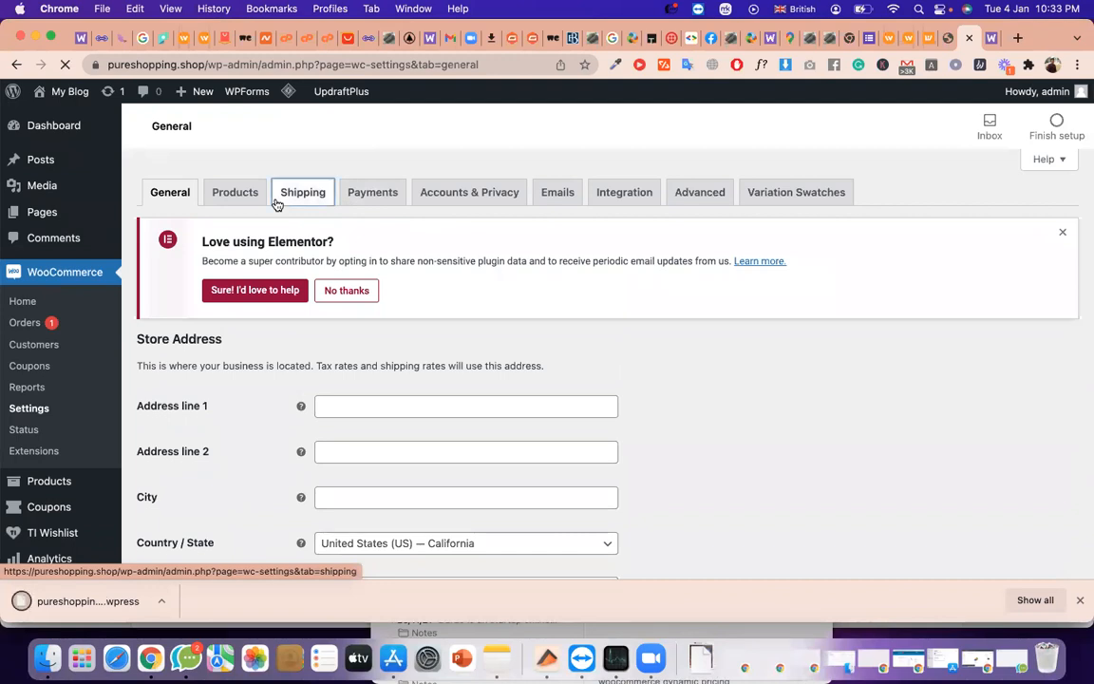
Step: Review the Products settings for the shop page, add to cart behaviour, measurements and reviews
left_click(243, 196)
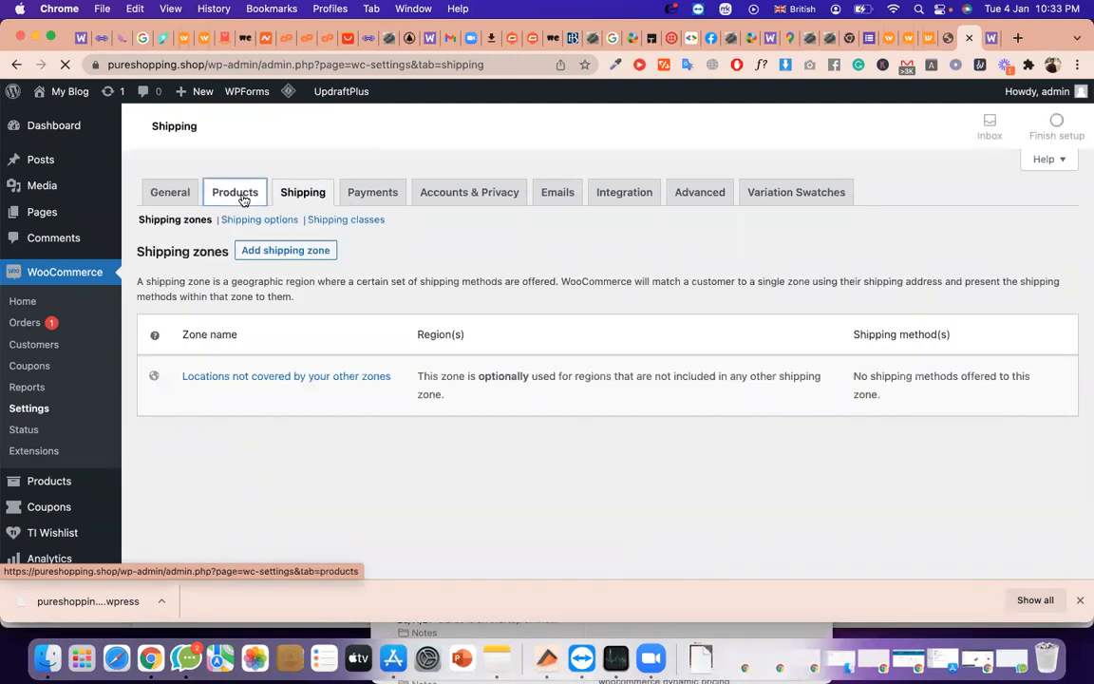
scroll(599, 477, "down", 3)
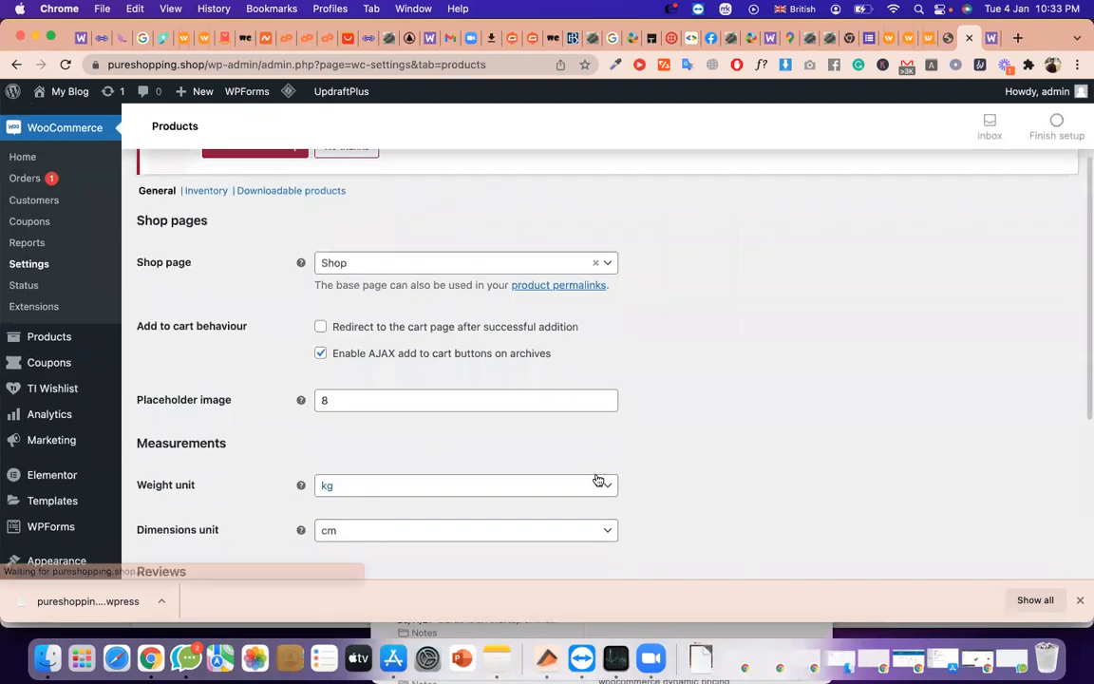
scroll(598, 480, "down", 5)
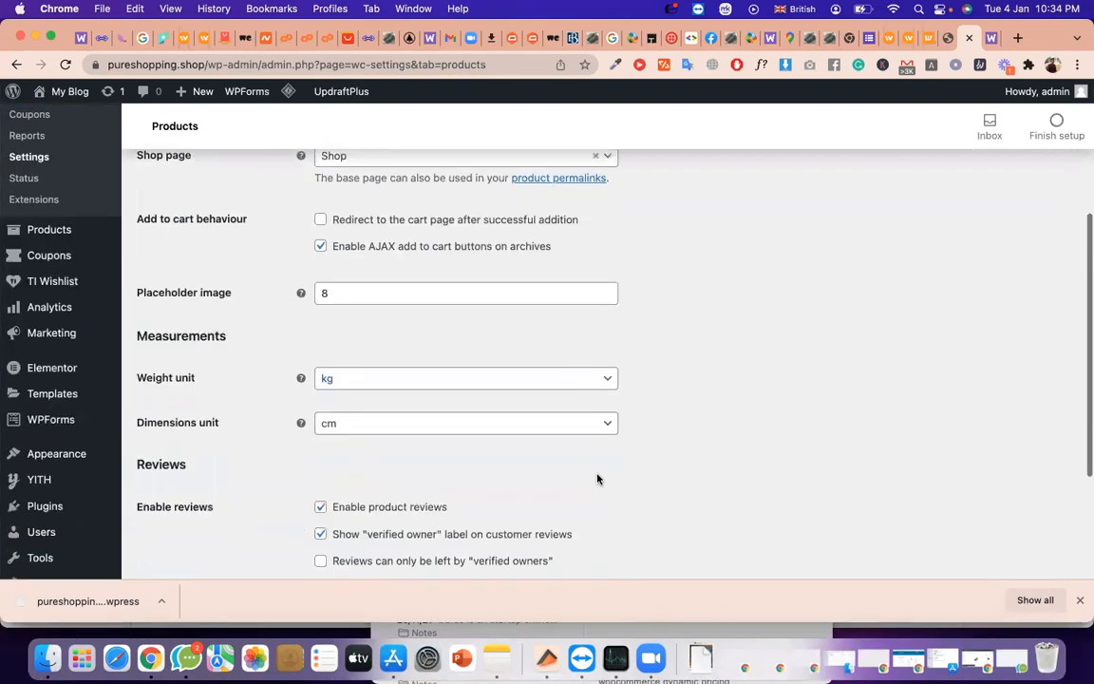
scroll(598, 479, "down", 3)
scroll(598, 475, "up", 8)
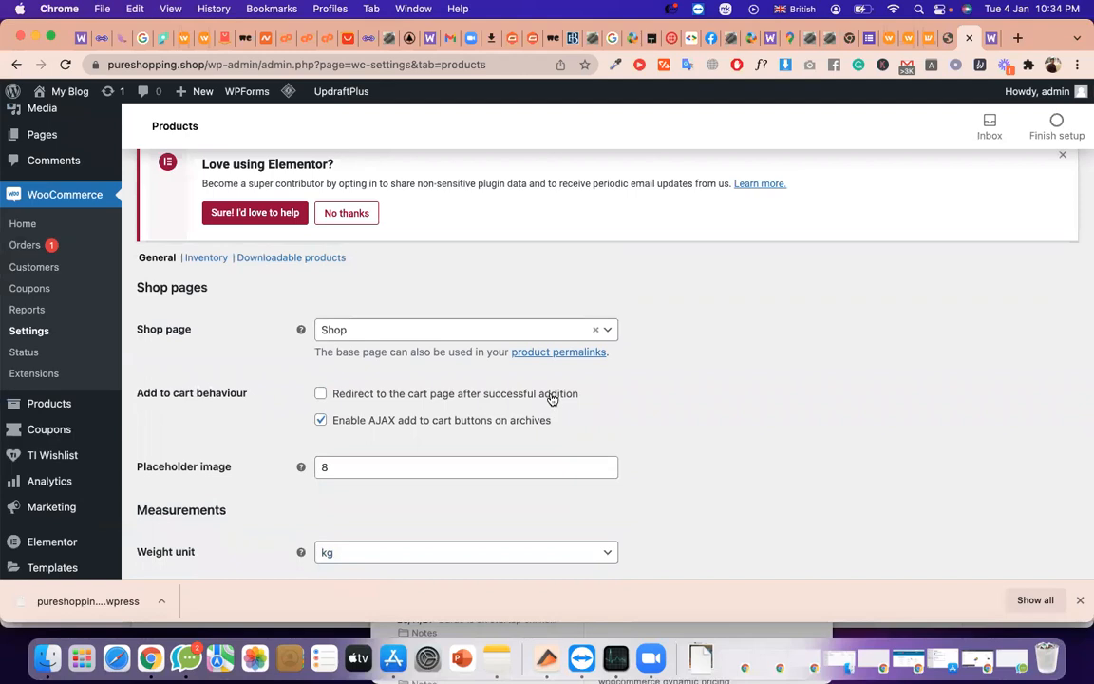
Step: Check the Shop page choices and try enabling redirection to the cart page after successful addition
left_click(486, 337)
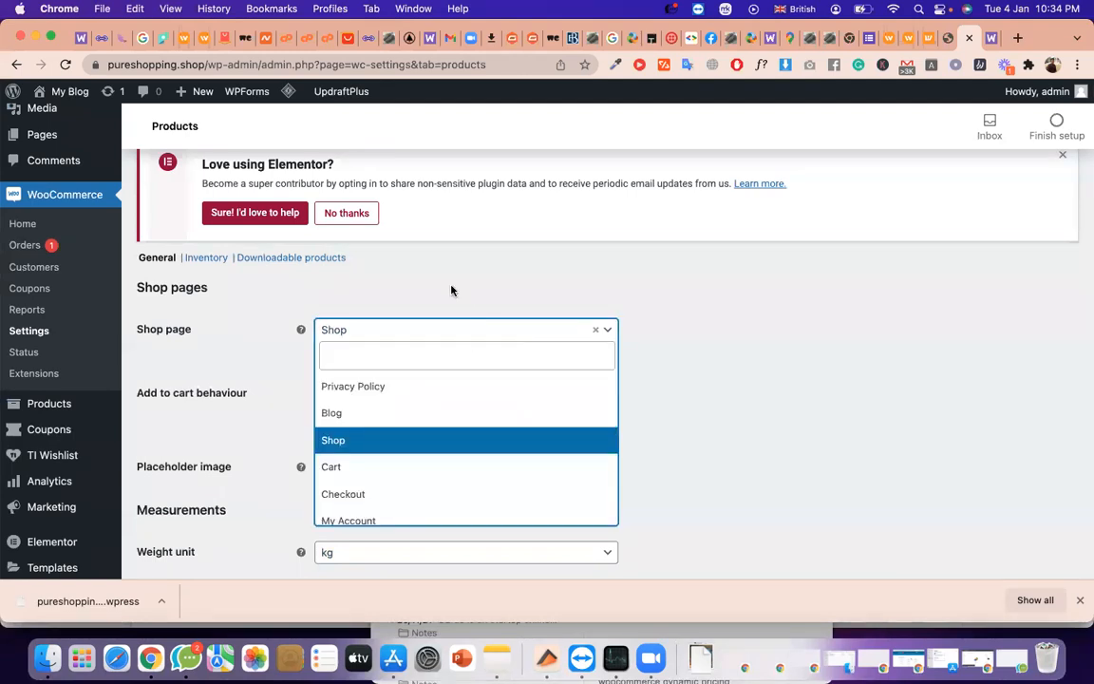
scroll(451, 288, "down", 10)
scroll(282, 398, "up", 4)
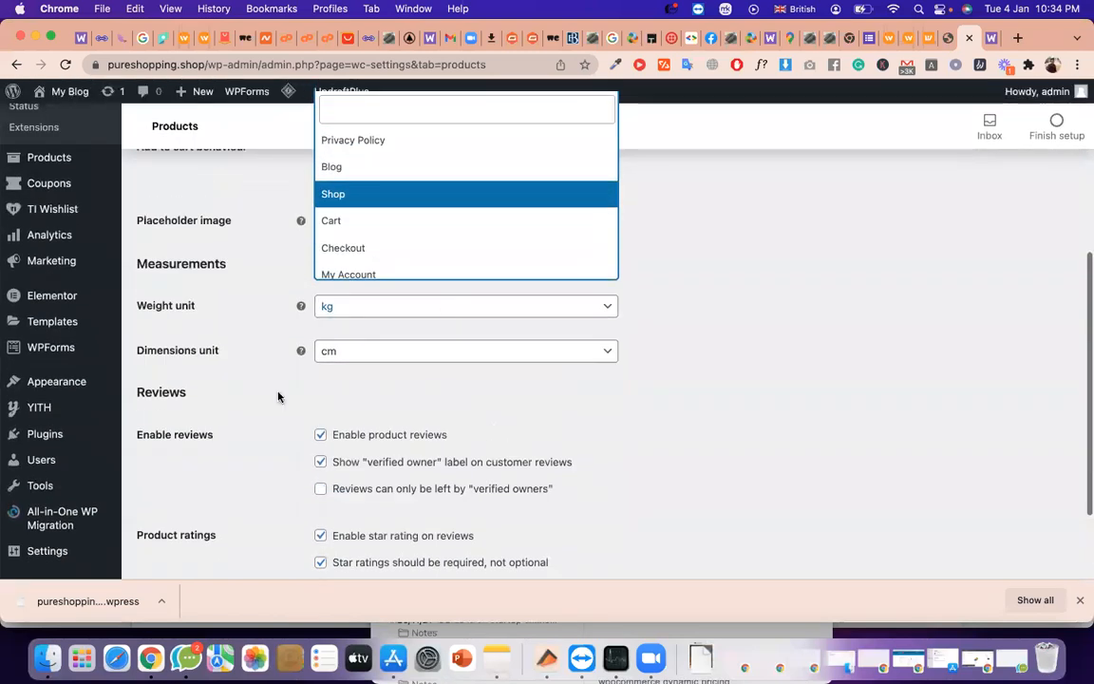
left_click(202, 278)
scroll(276, 281, "up", 3)
left_click(337, 285)
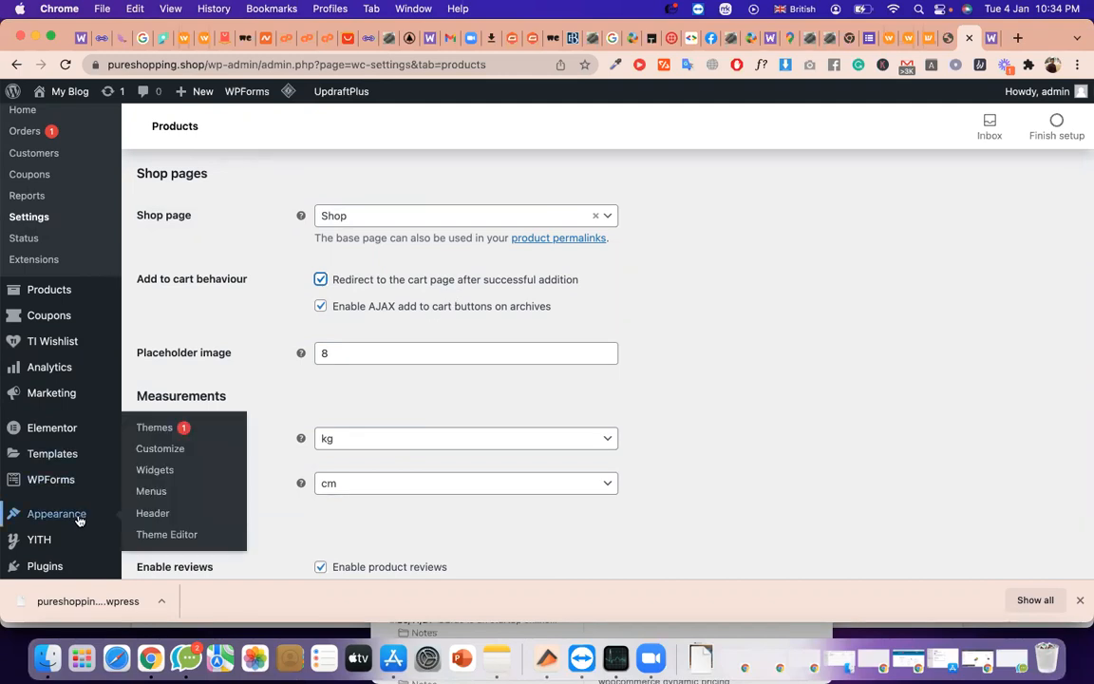
Step: Leave the Products settings without saving and search the new plugins for "direct checkout for woocommerce"
mouse_move(72, 567)
left_click(156, 516)
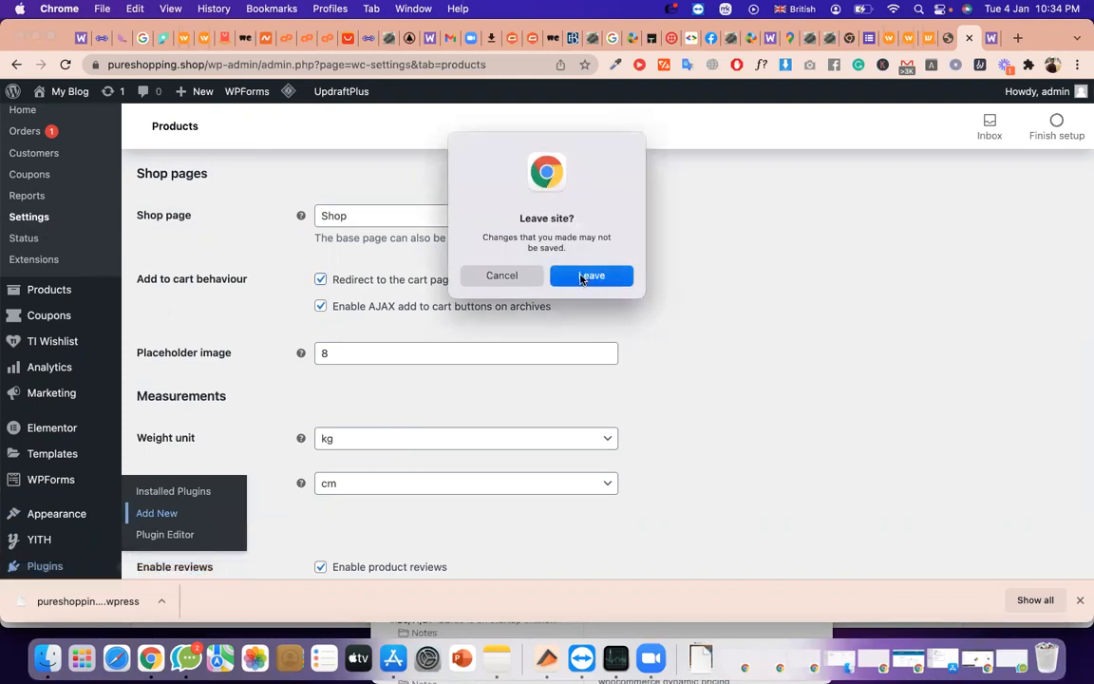
key("Return")
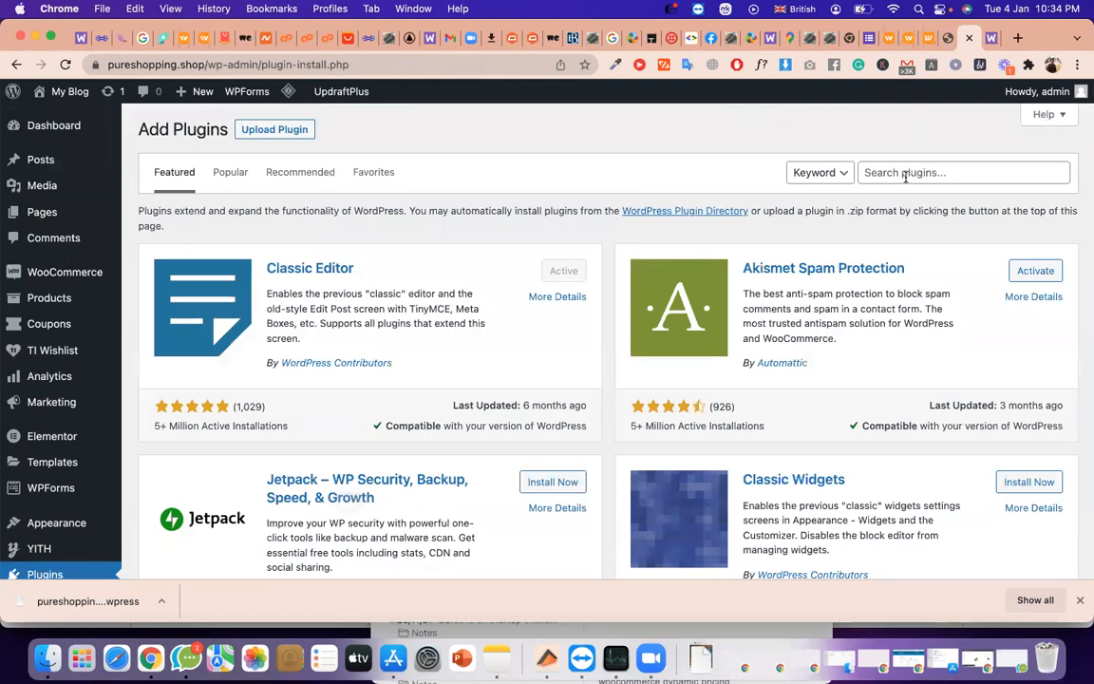
left_click(905, 174)
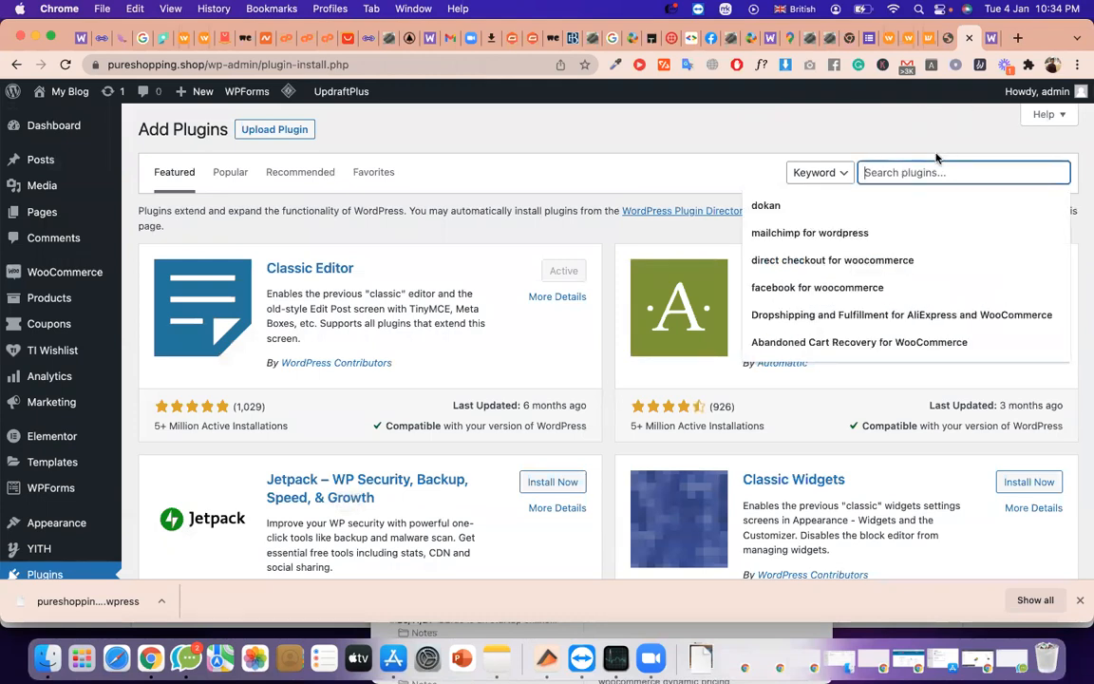
type("di")
left_click(962, 244)
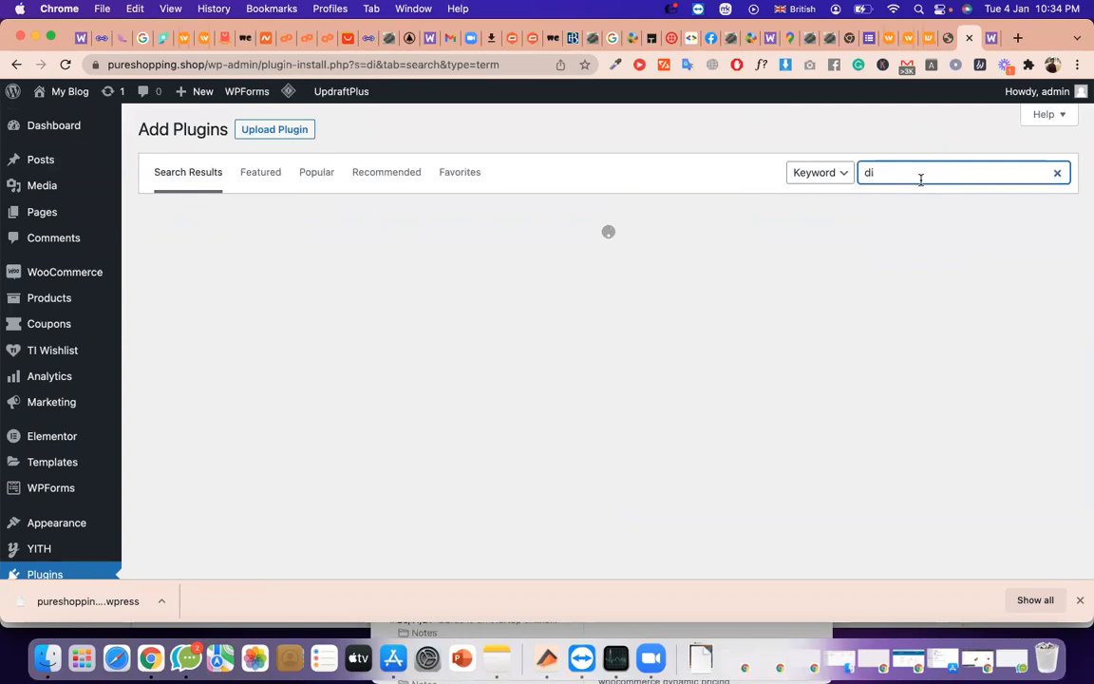
left_click(920, 179)
left_click(938, 207)
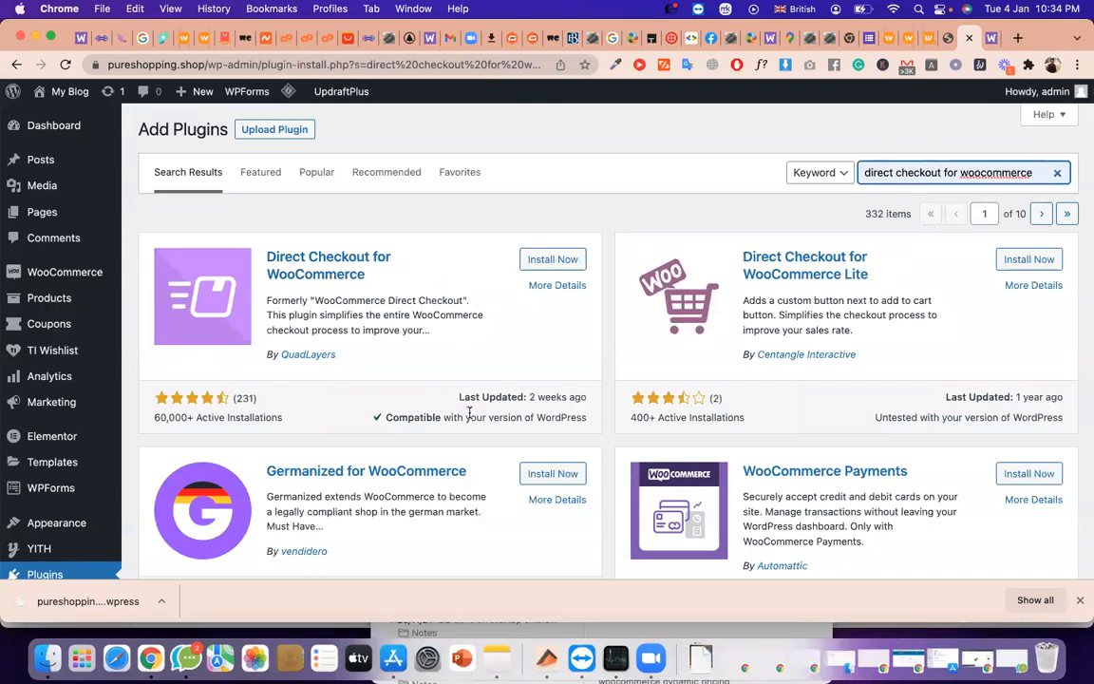
Step: Install and activate the Direct Checkout for WooCommerce plugin by QuadLayers, and open its settings
triple_click(180, 417)
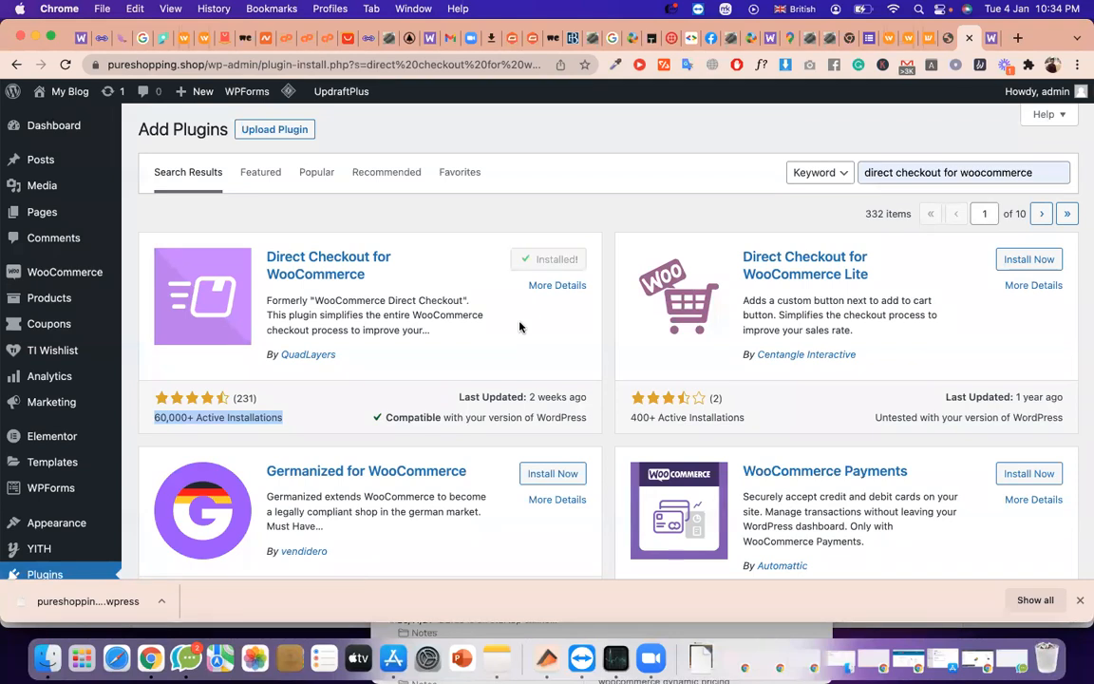
left_click(552, 269)
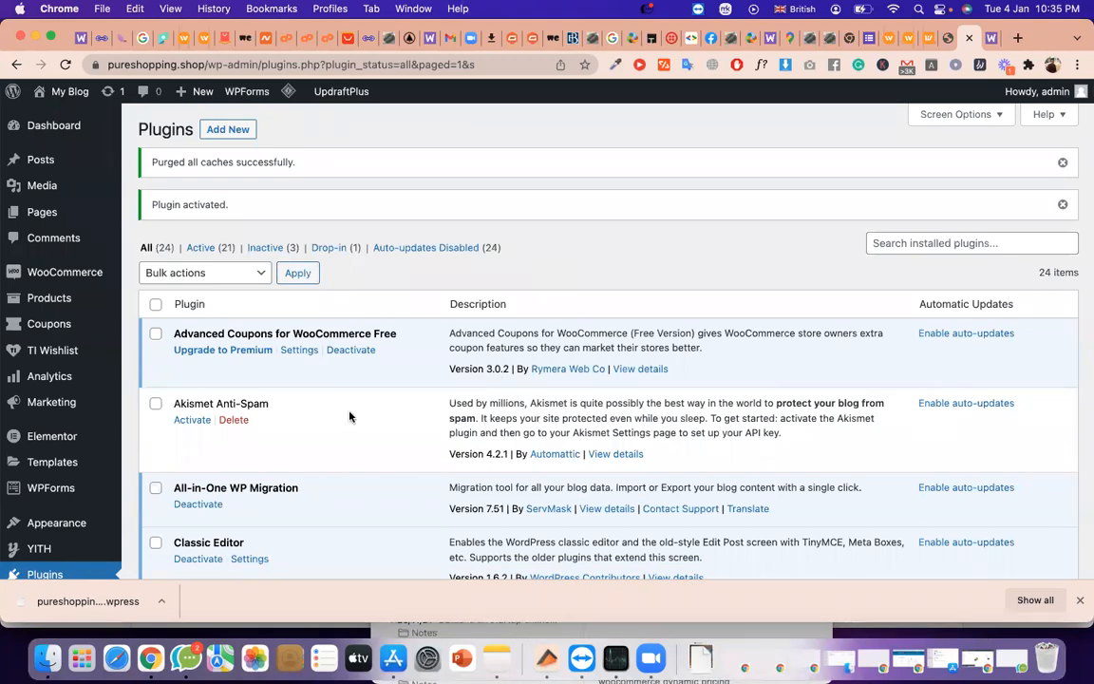
scroll(303, 439, "down", 5)
scroll(303, 438, "down", 7)
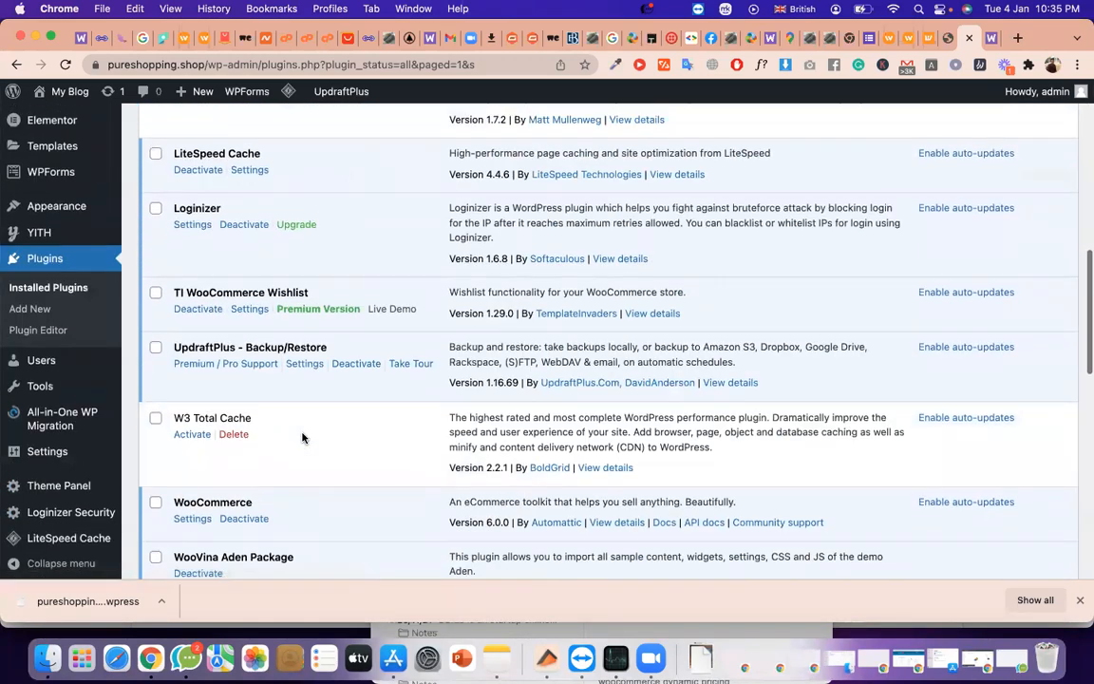
scroll(303, 438, "up", 5)
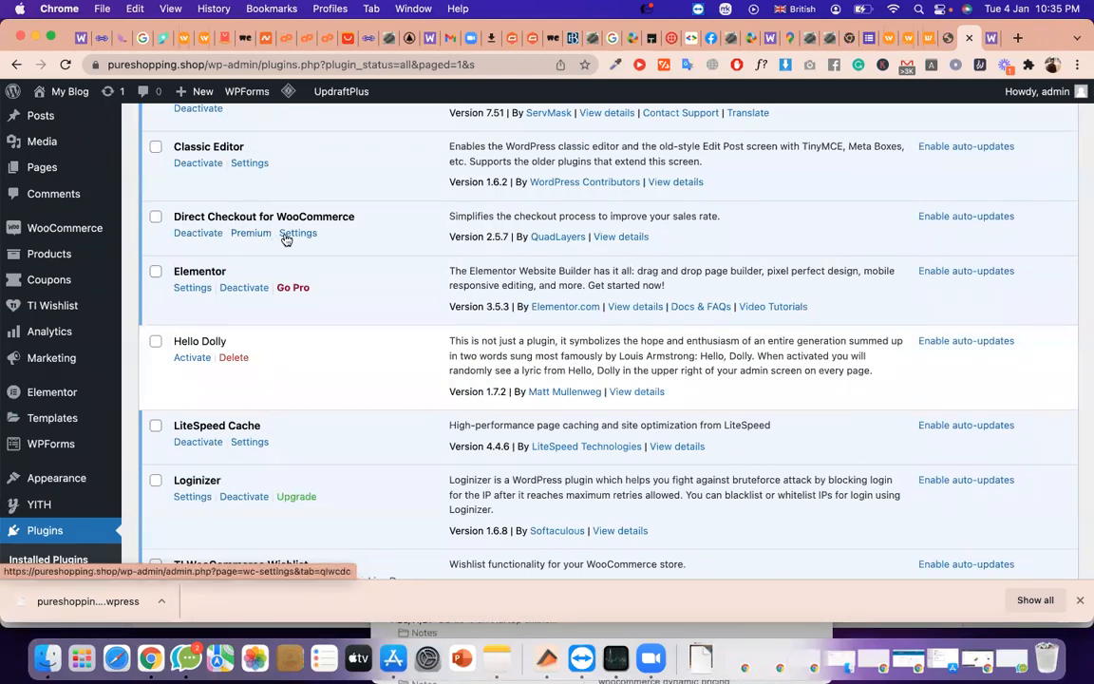
left_click(286, 239)
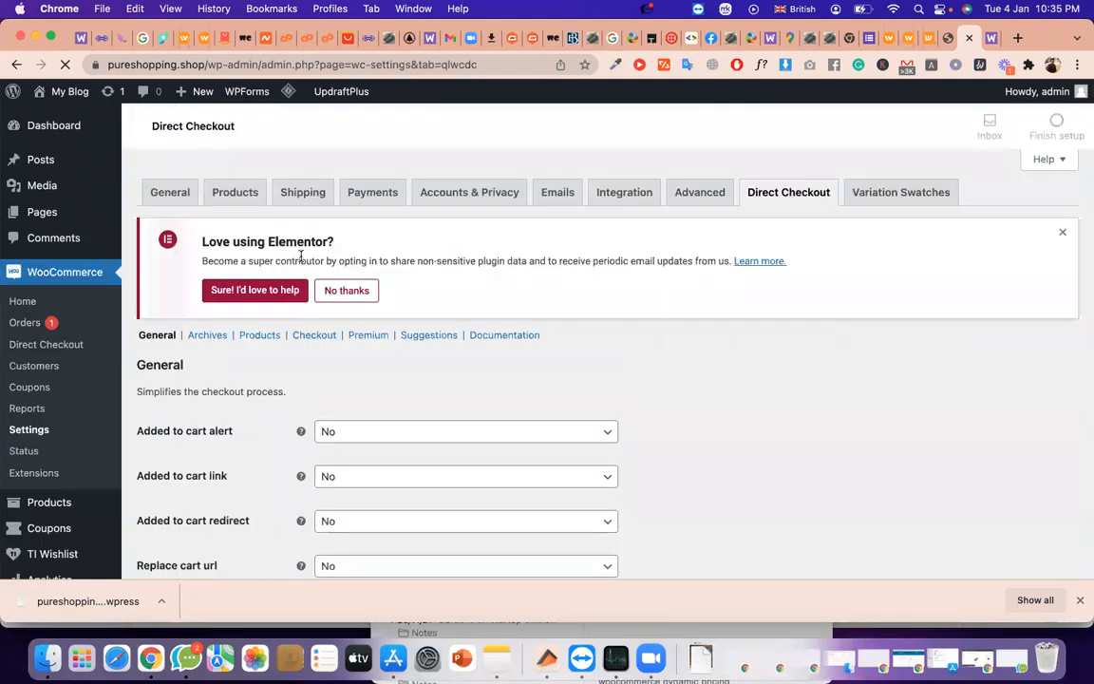
Step: Set "Added to cart alert" to Yes in the Direct Checkout General settings and save the changes
scroll(367, 347, "down", 2)
scroll(305, 321, "up", 1)
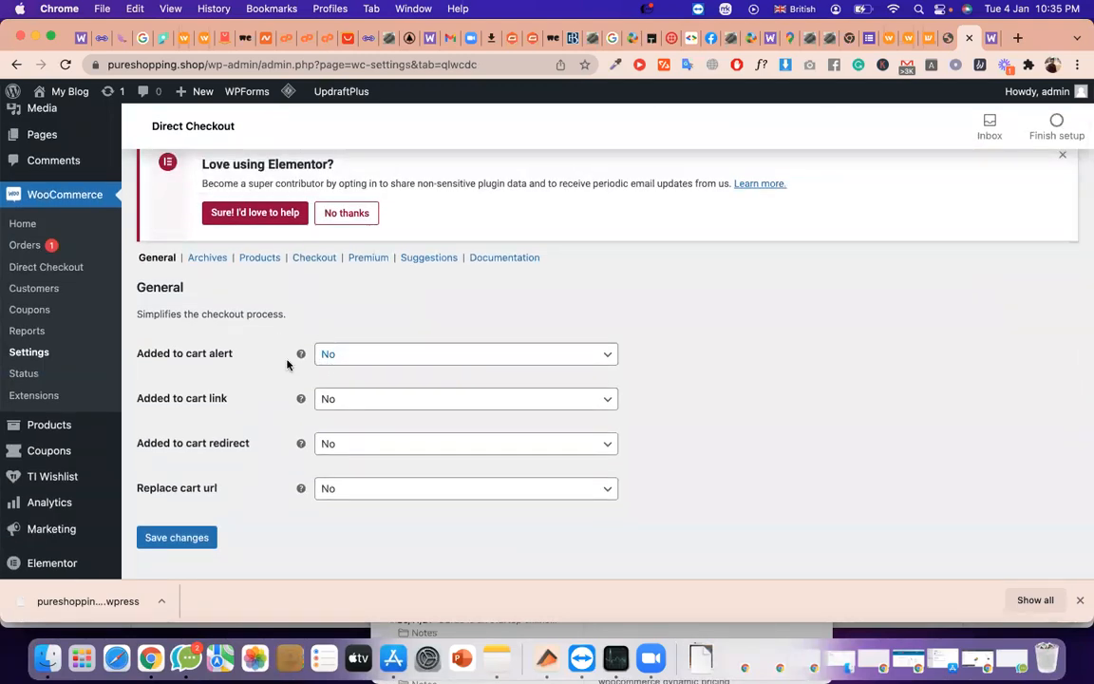
scroll(217, 361, "down", 1)
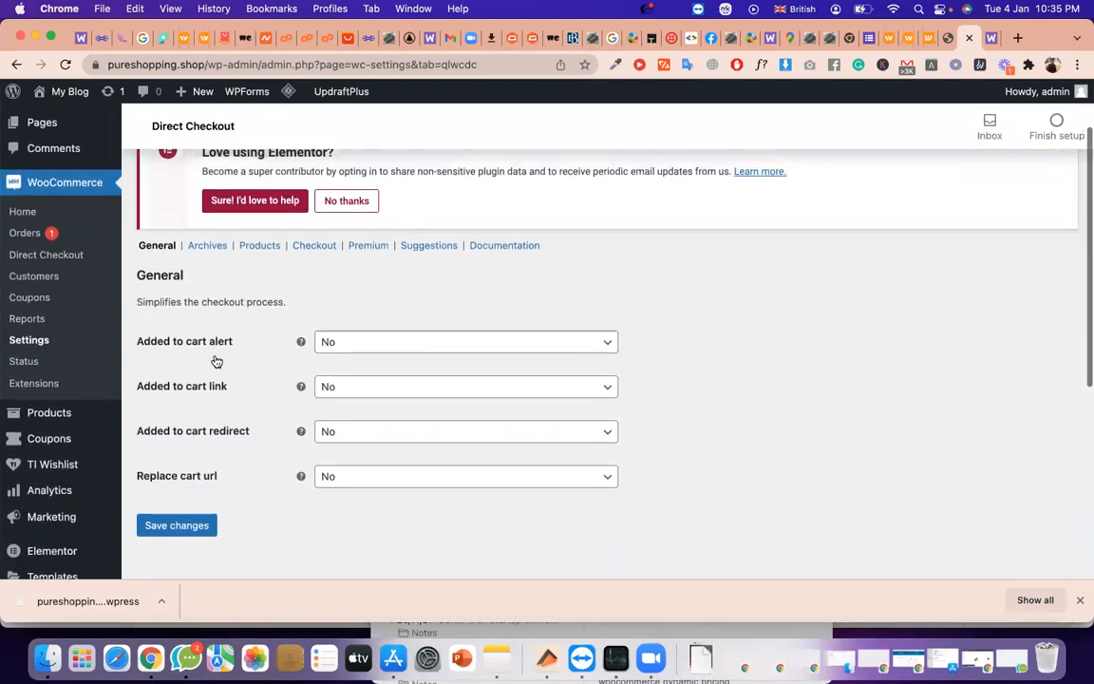
left_click(364, 351)
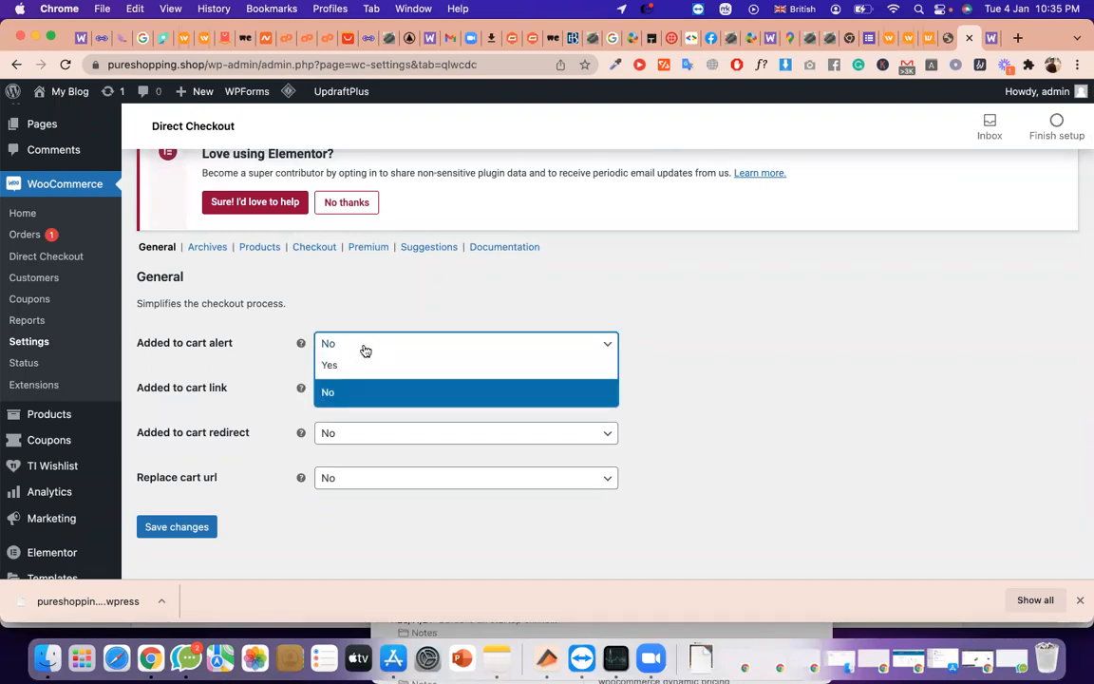
left_click(365, 350)
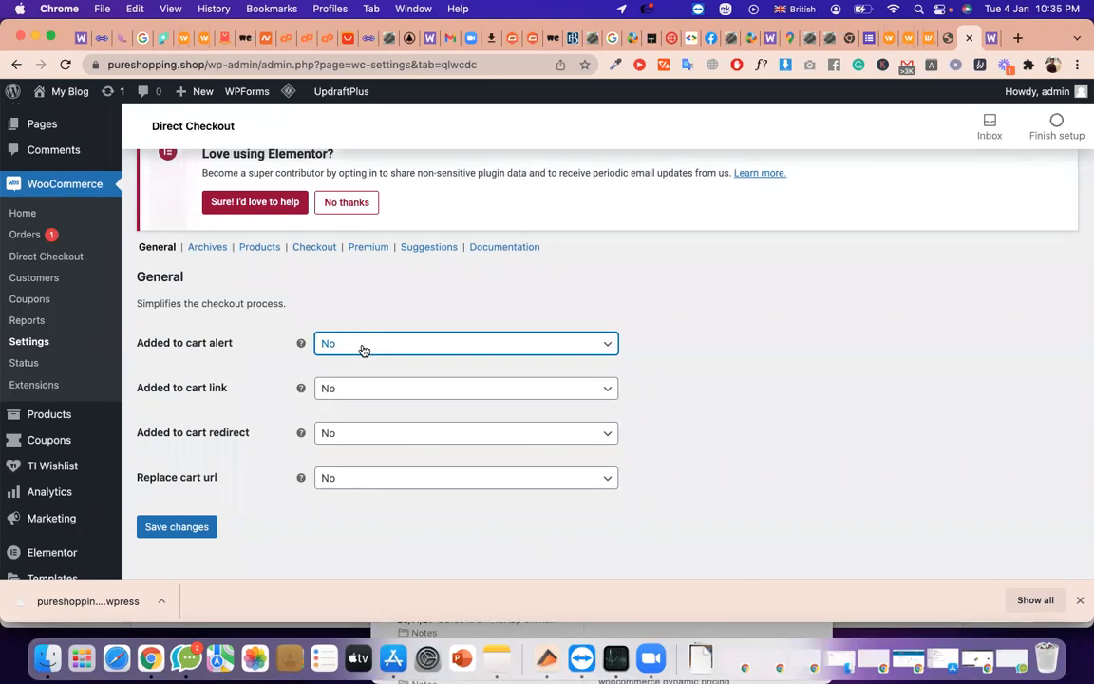
left_click(364, 351)
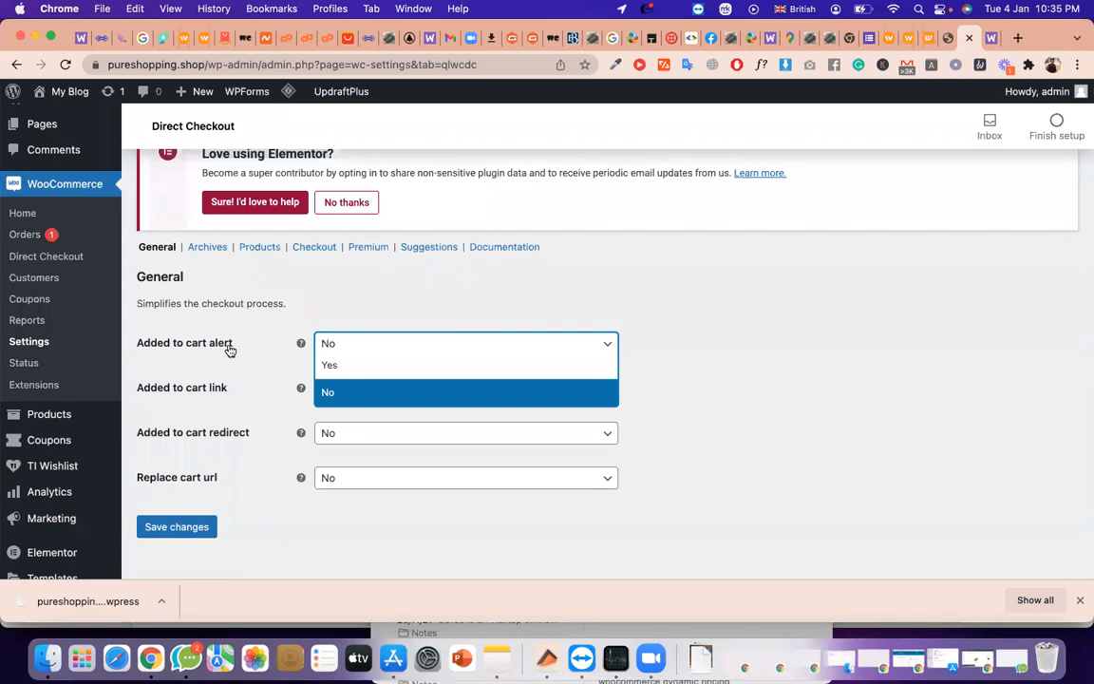
left_click(327, 366)
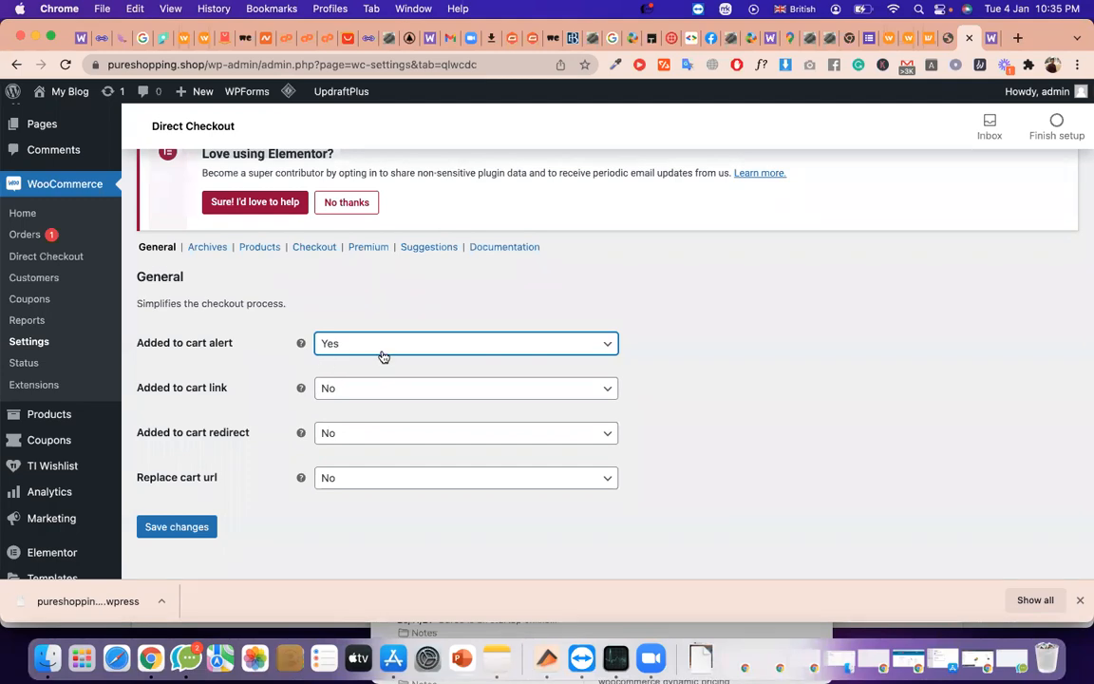
left_click(181, 528)
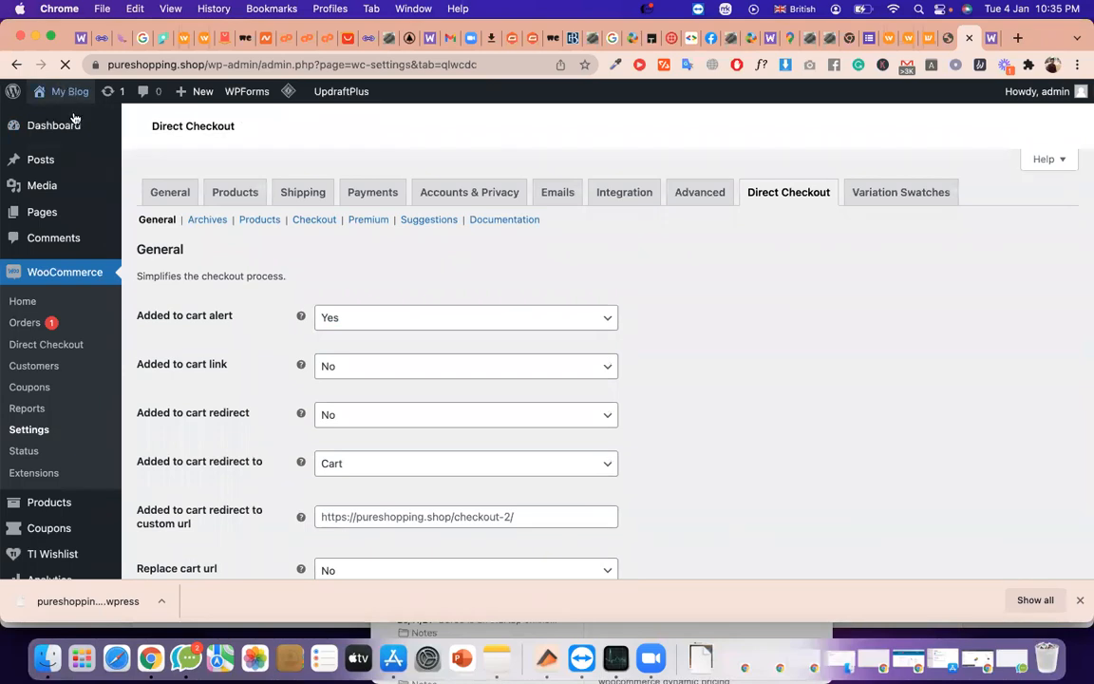
Step: Open the store front in a new tab and add the Lion Dance Hoodie to the cart
mouse_move(54, 95)
right_click(74, 138)
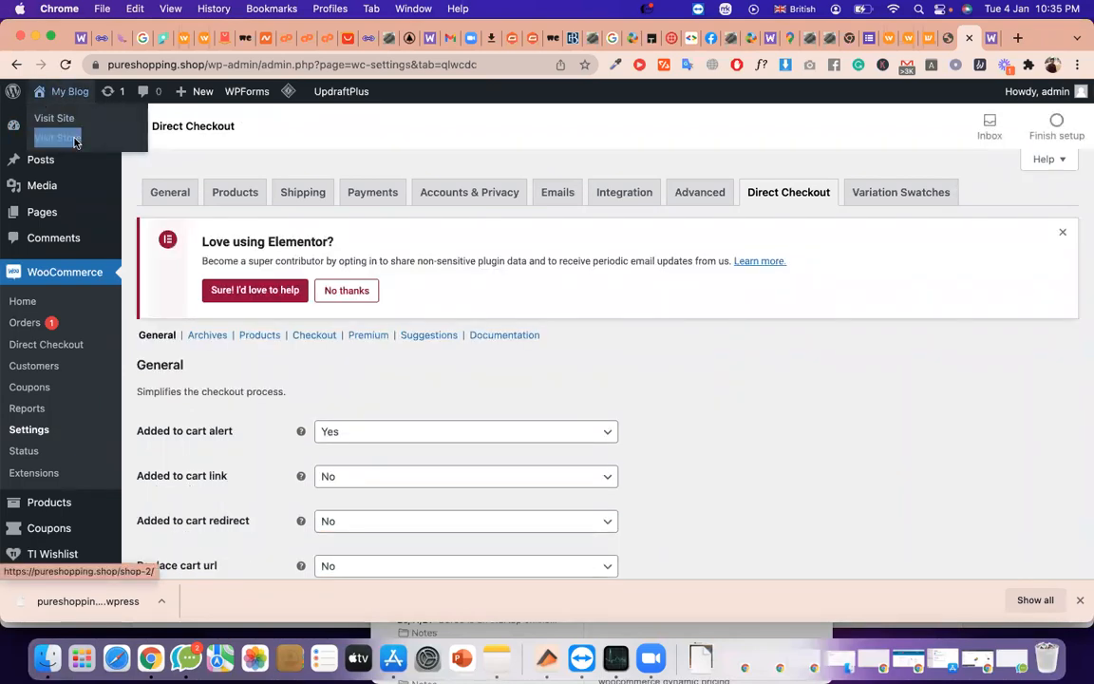
left_click(133, 147)
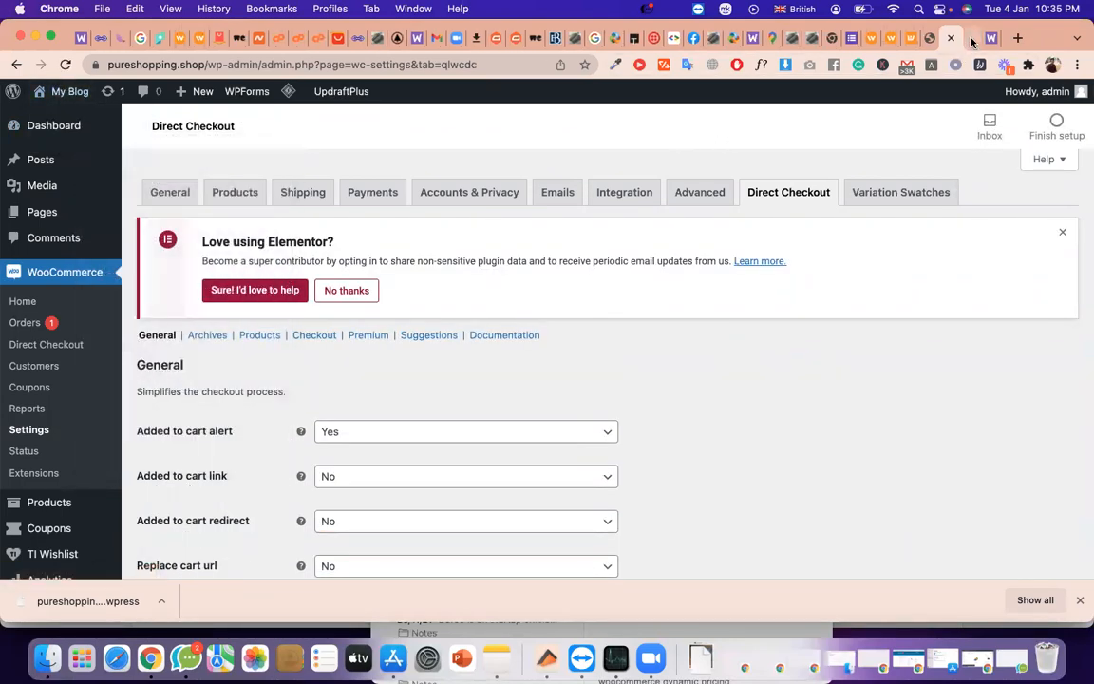
left_click(873, 38)
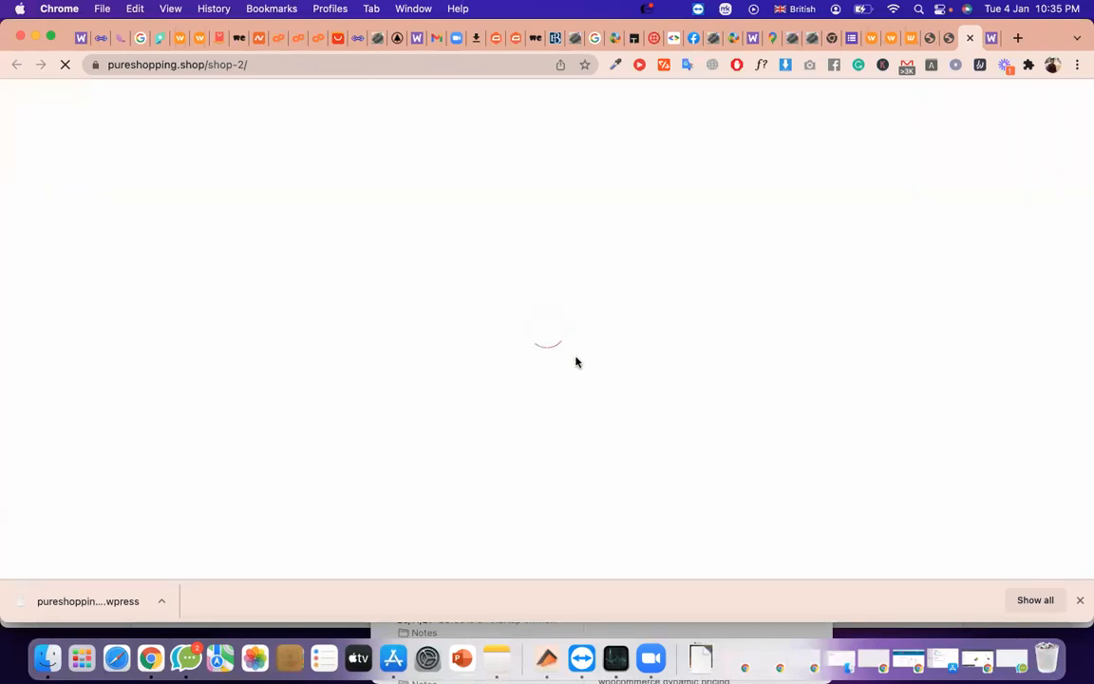
scroll(575, 361, "down", 5)
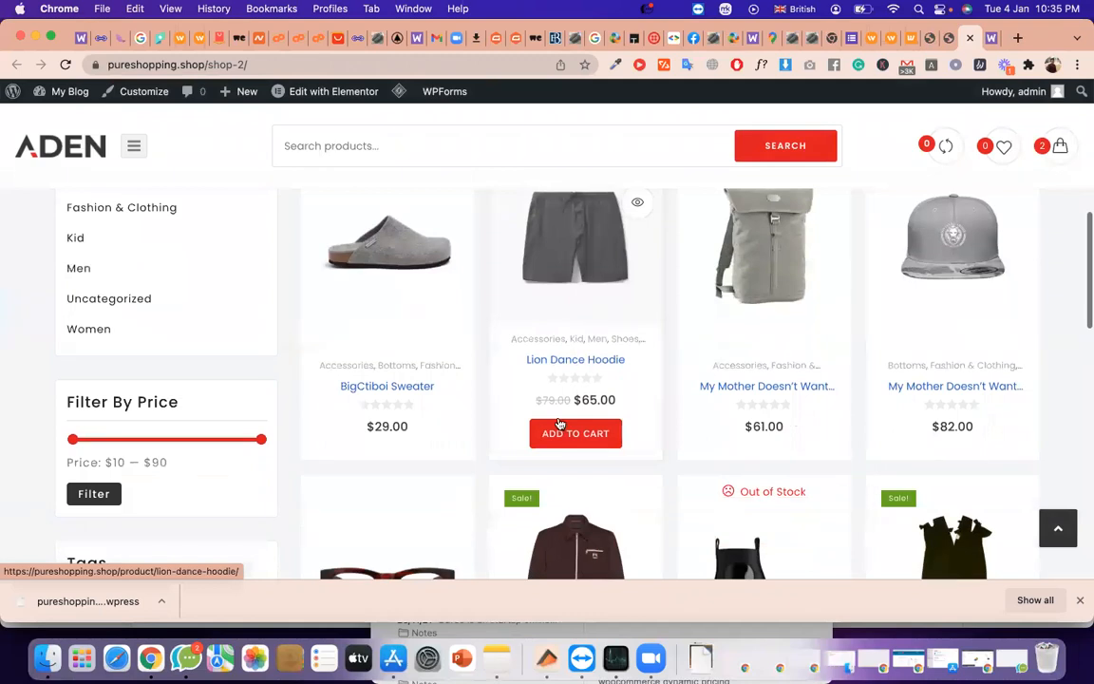
left_click(573, 435)
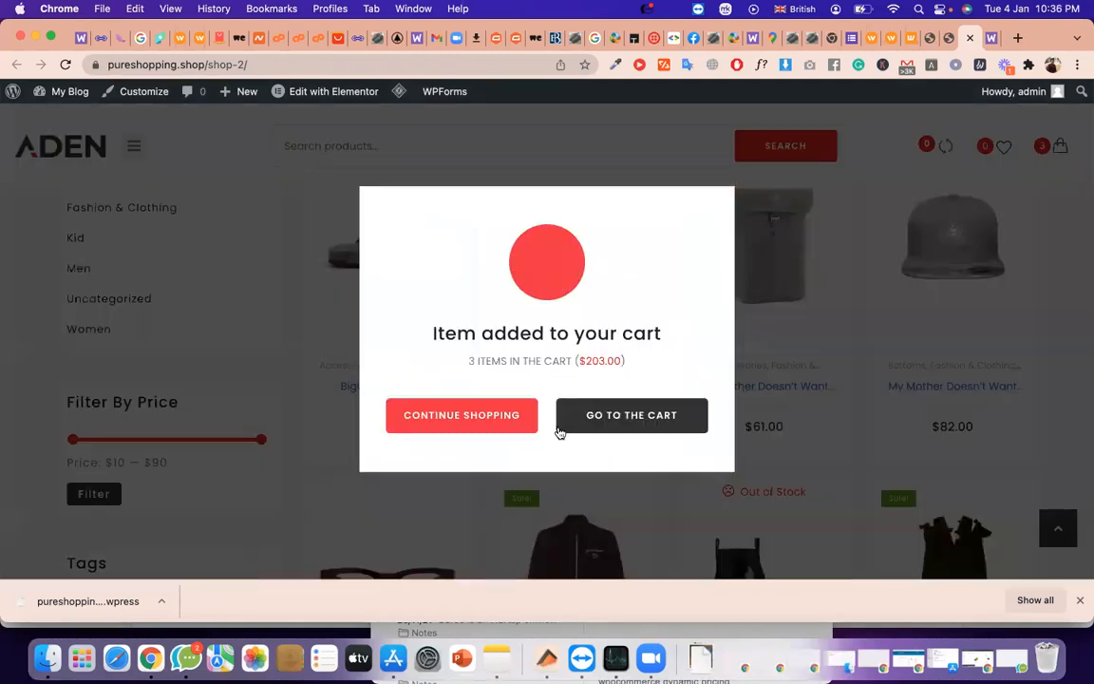
Step: Examine the added-to-cart alert, follow it to the cart page and review the cart's items and totals
left_click_drag(493, 336, 641, 339)
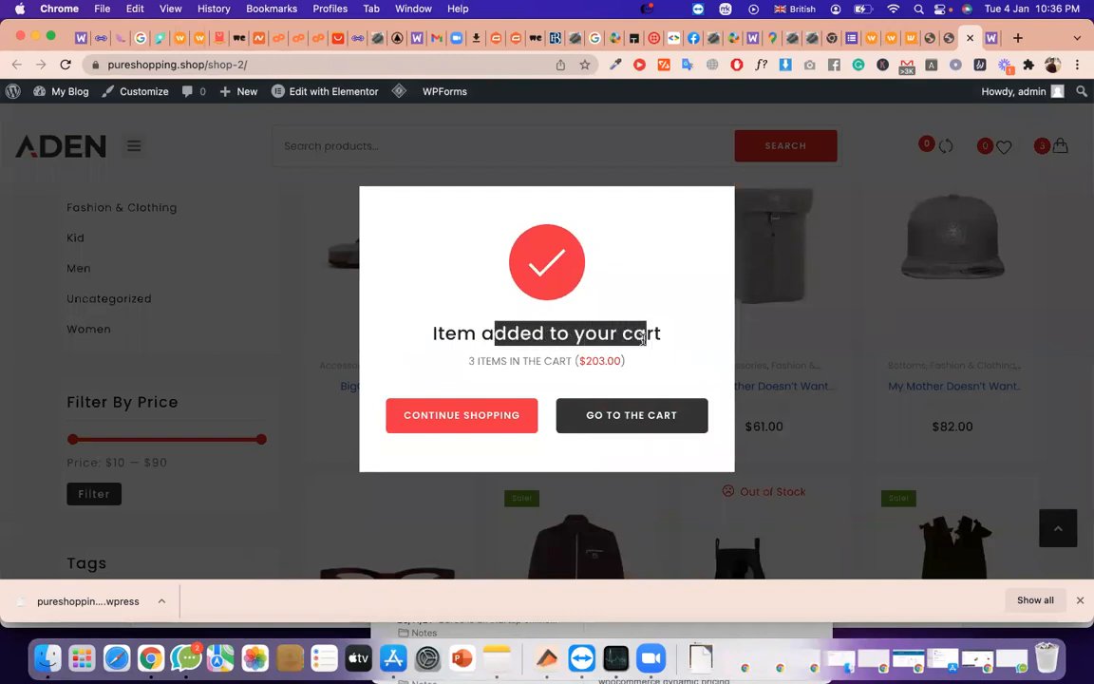
left_click(608, 430)
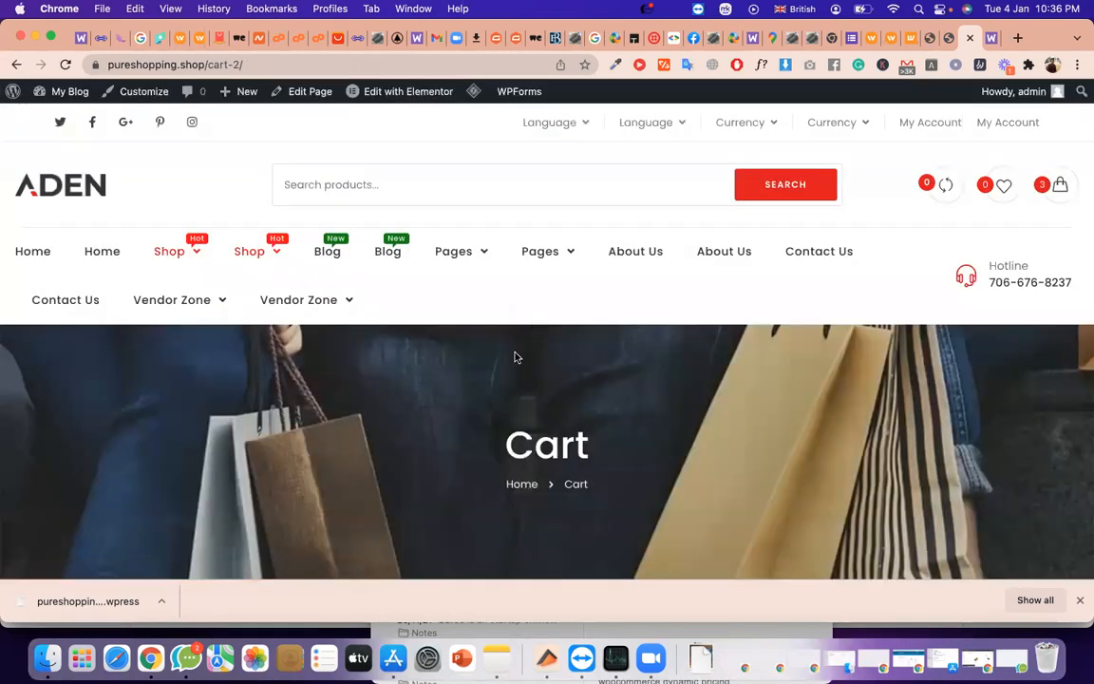
scroll(516, 359, "down", 6)
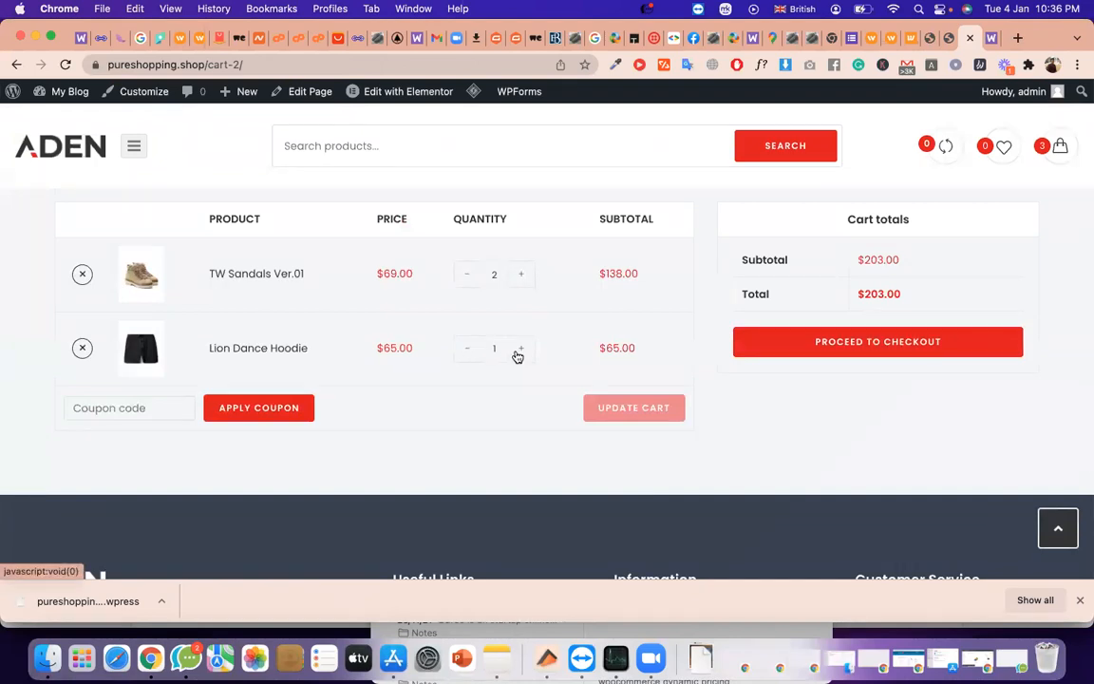
Step: Examine the subtotals of the TW Sandals Ver.01 and Lion Dance Hoodie on the cart page
triple_click(611, 265)
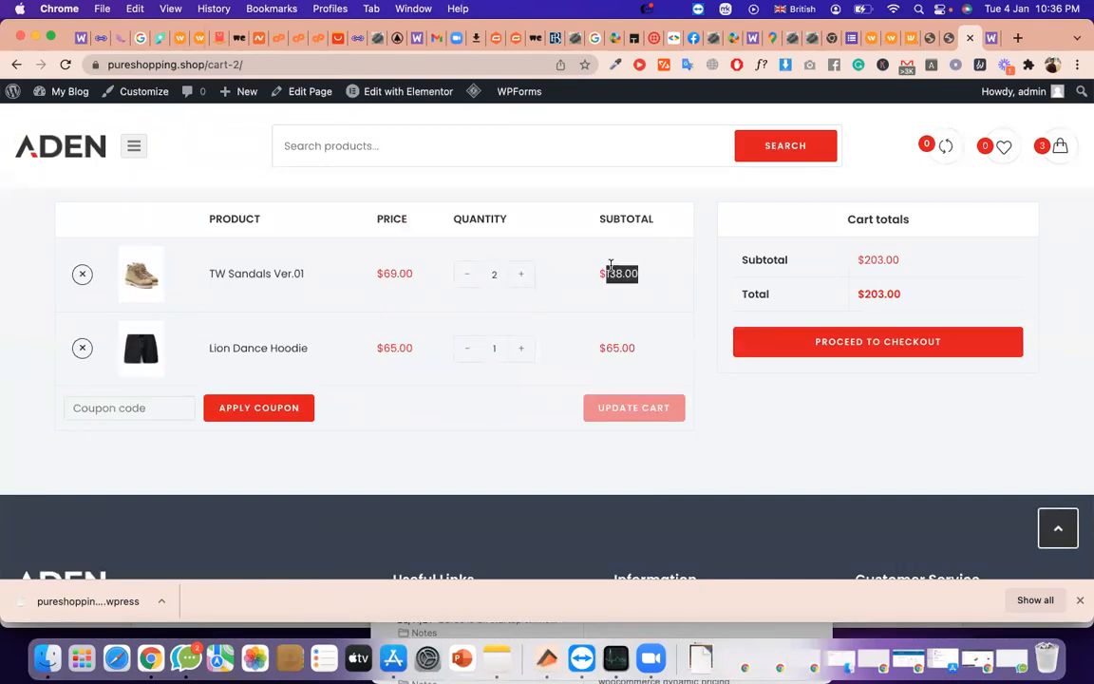
scroll(611, 261, "down", 1)
scroll(656, 327, "up", 2)
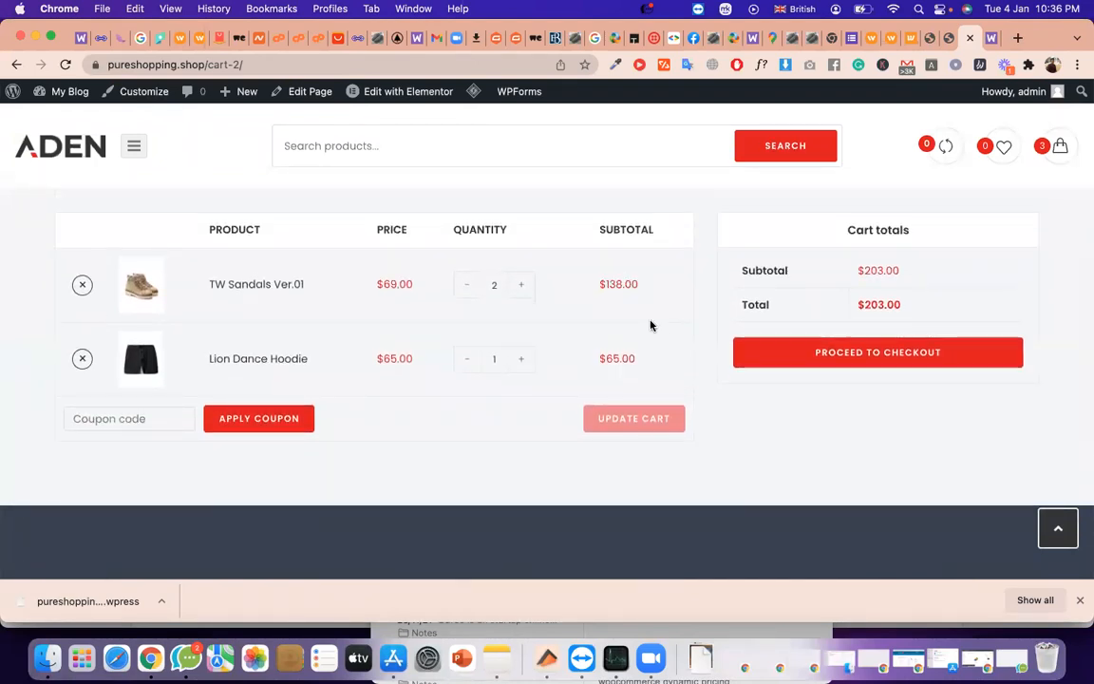
scroll(652, 324, "down", 5)
scroll(662, 310, "up", 2)
scroll(648, 274, "up", 2)
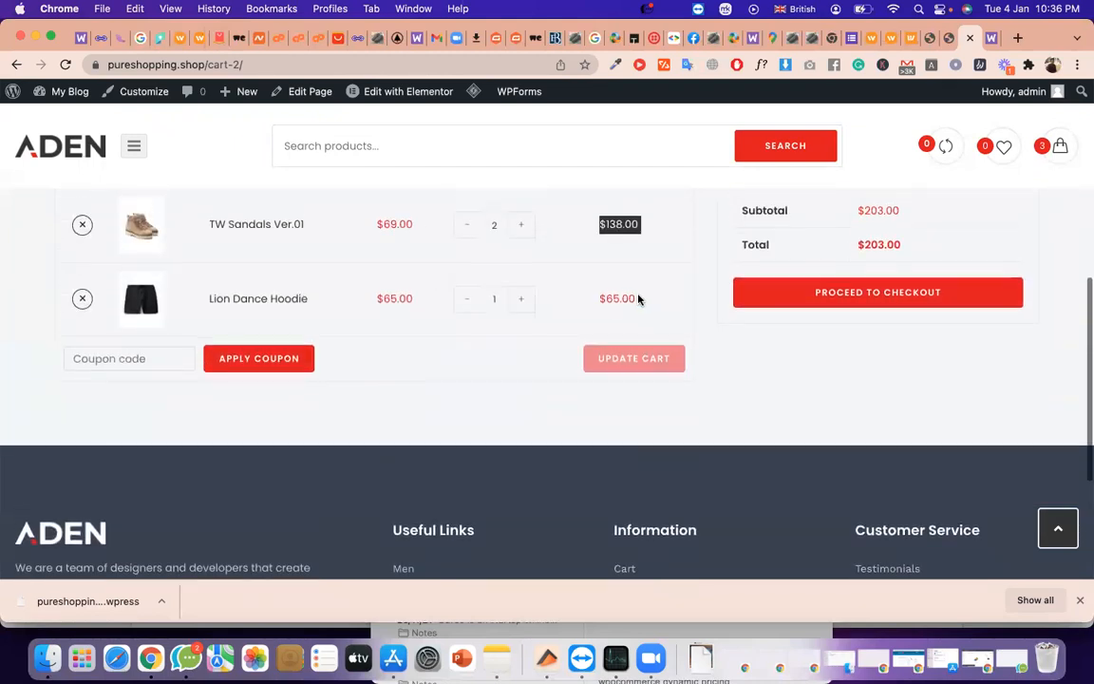
triple_click(613, 299)
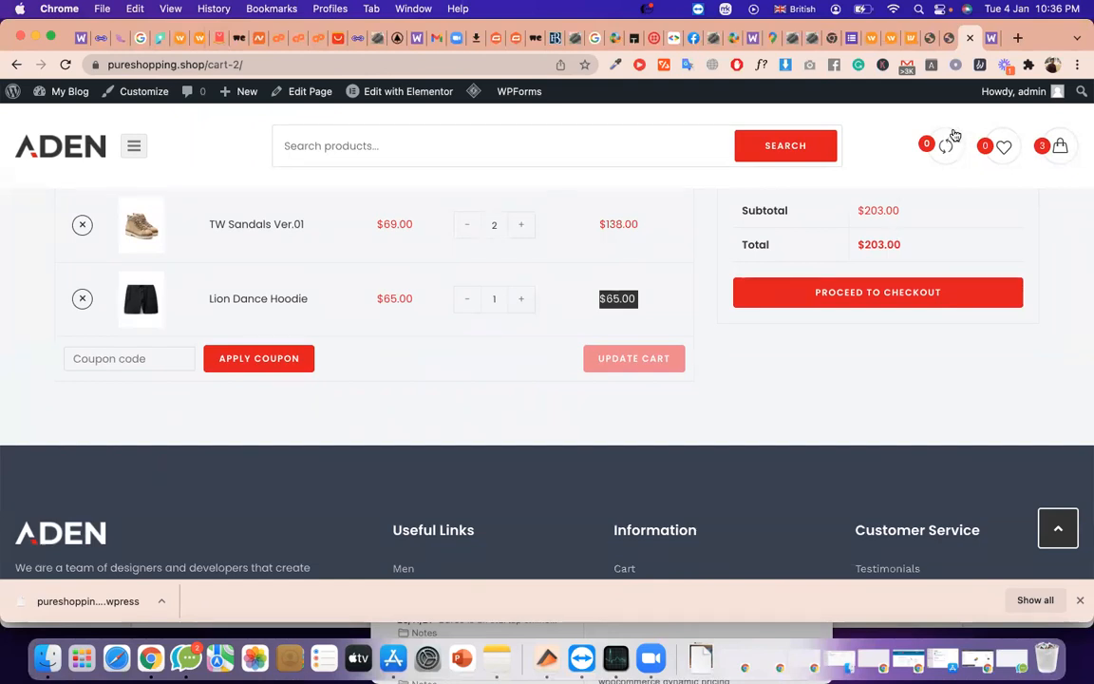
Step: Return to the Direct Checkout General settings and set "Added to cart link" and "Added to cart redirect" to Yes
left_click(949, 38)
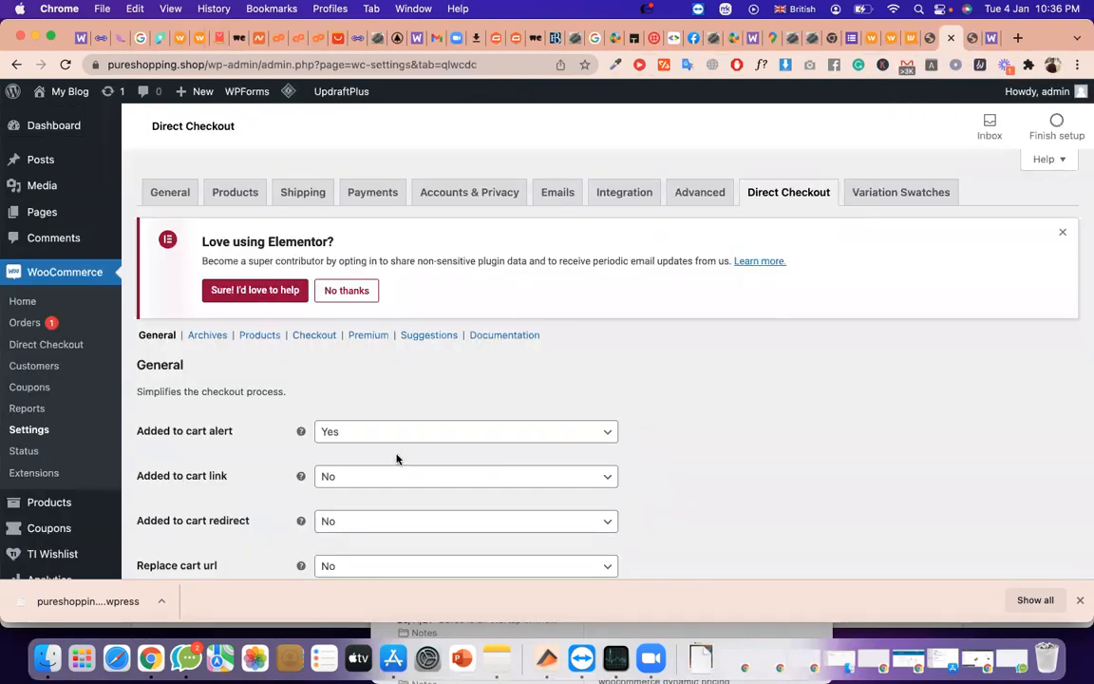
scroll(398, 456, "down", 3)
left_click(349, 380)
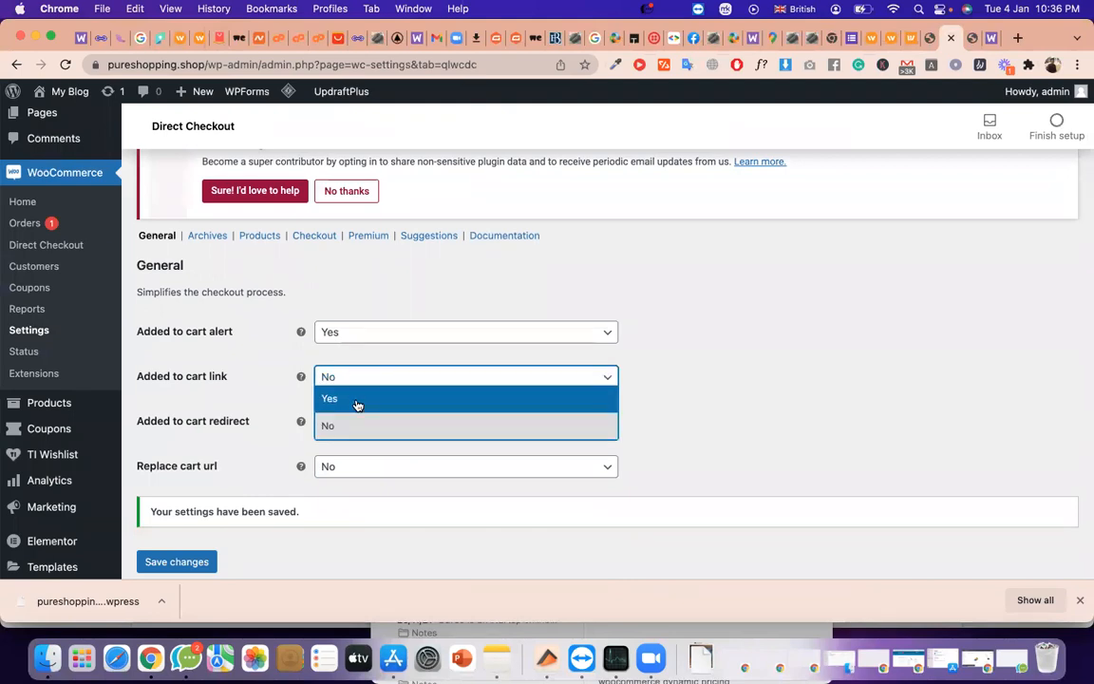
left_click(358, 400)
left_click(366, 423)
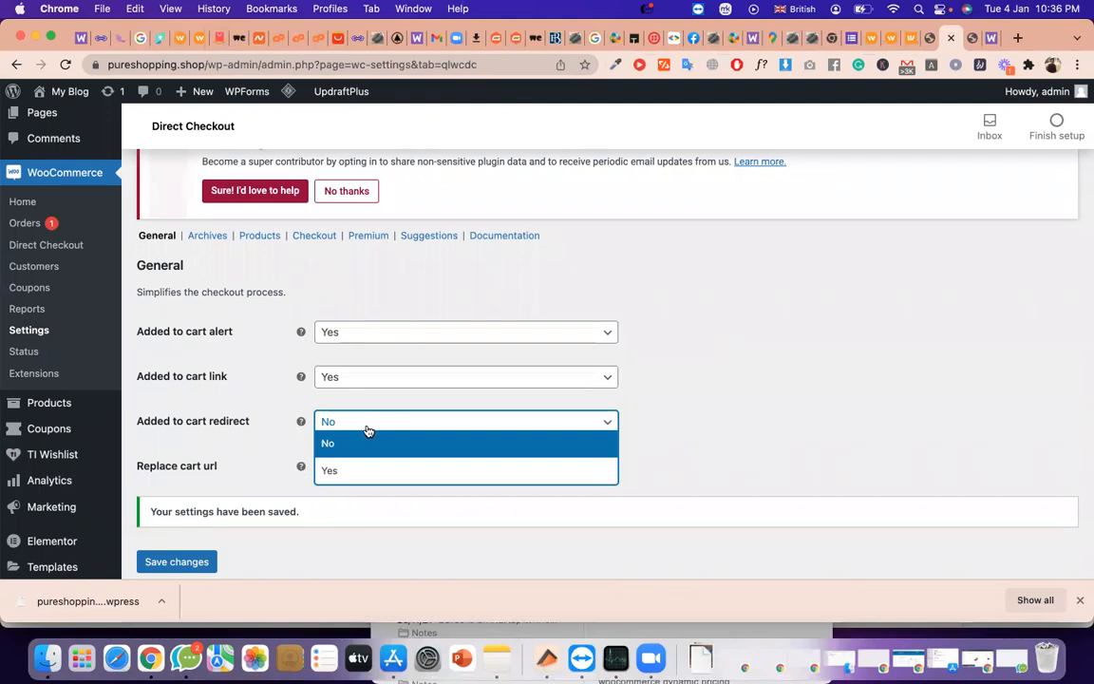
left_click(332, 475)
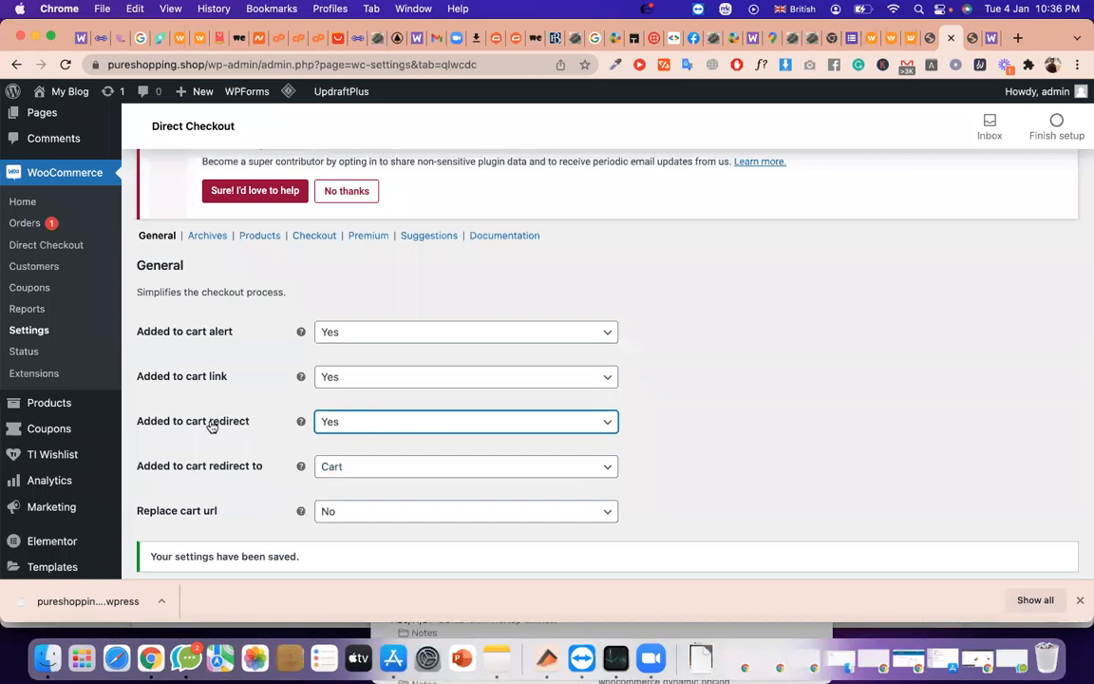
Step: Try Checkout and Custom URL as the "Added to cart redirect to" target, and set it back to Checkout
left_click(342, 468)
left_click(357, 515)
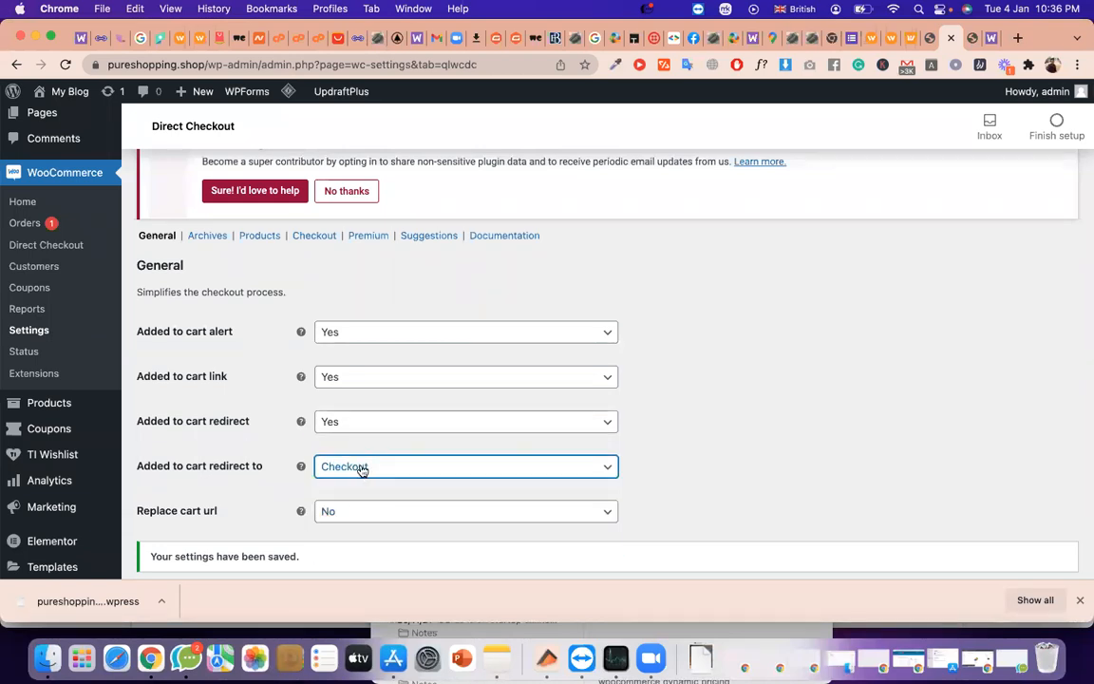
left_click(361, 469)
left_click(355, 447)
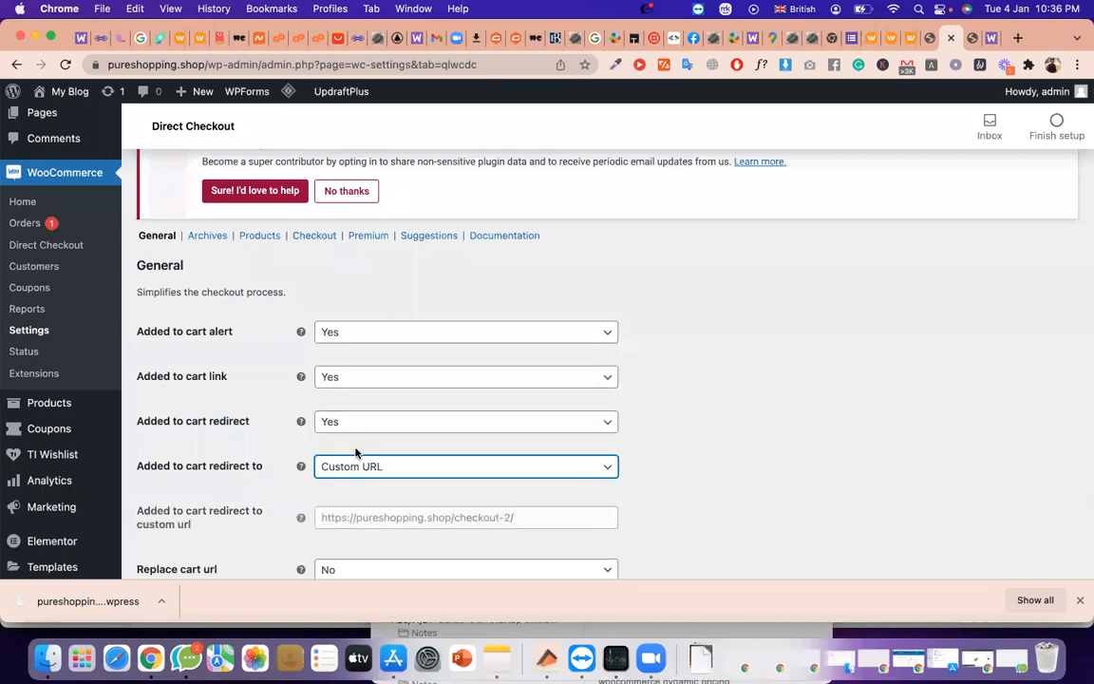
left_click(397, 514)
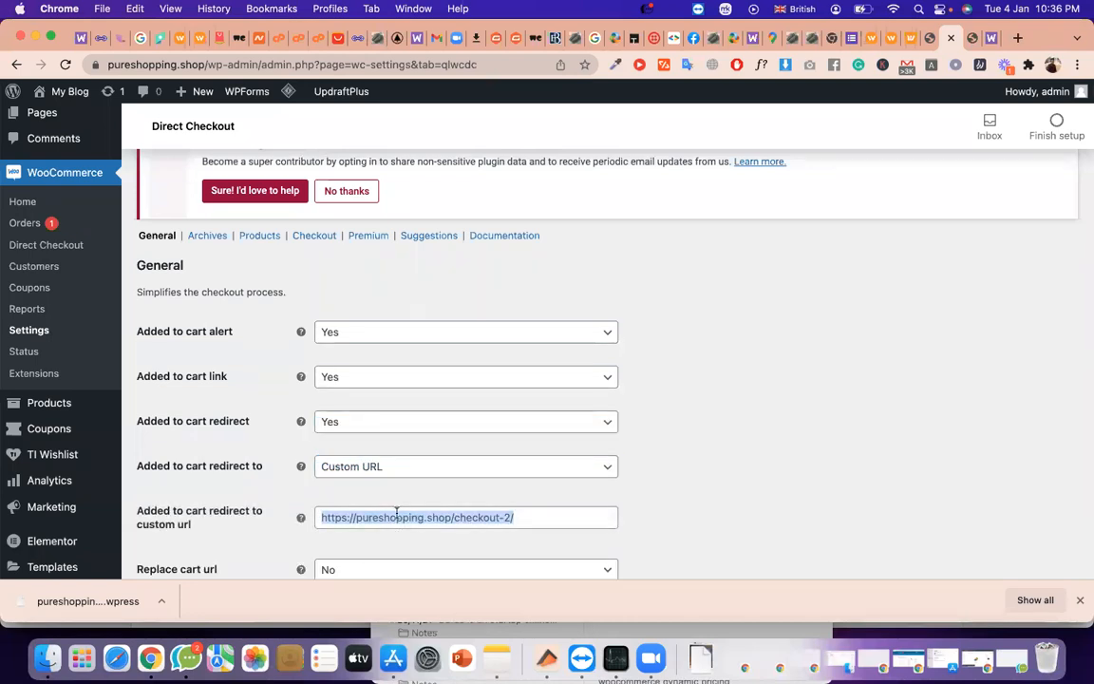
left_click(376, 462)
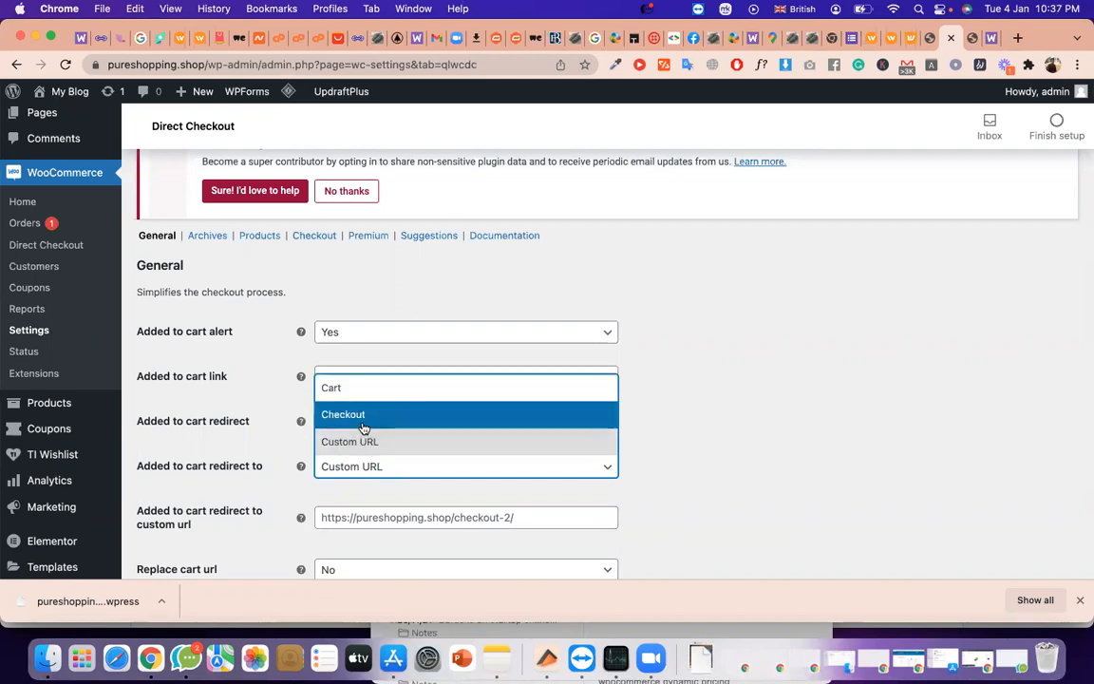
left_click(363, 418)
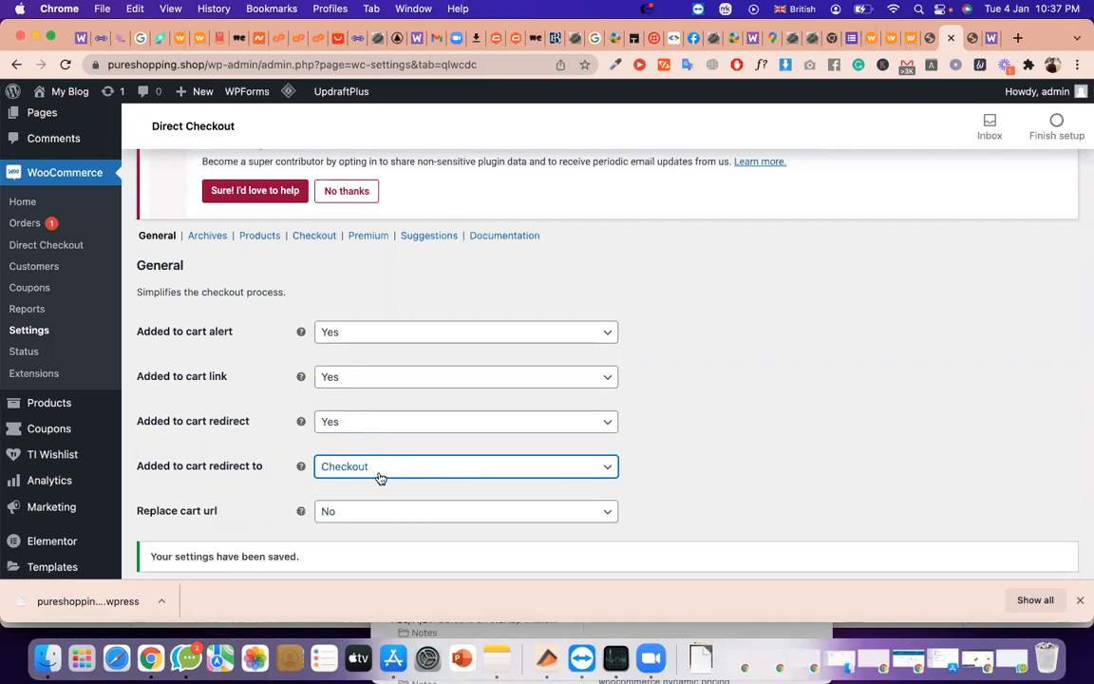
scroll(373, 481, "down", 2)
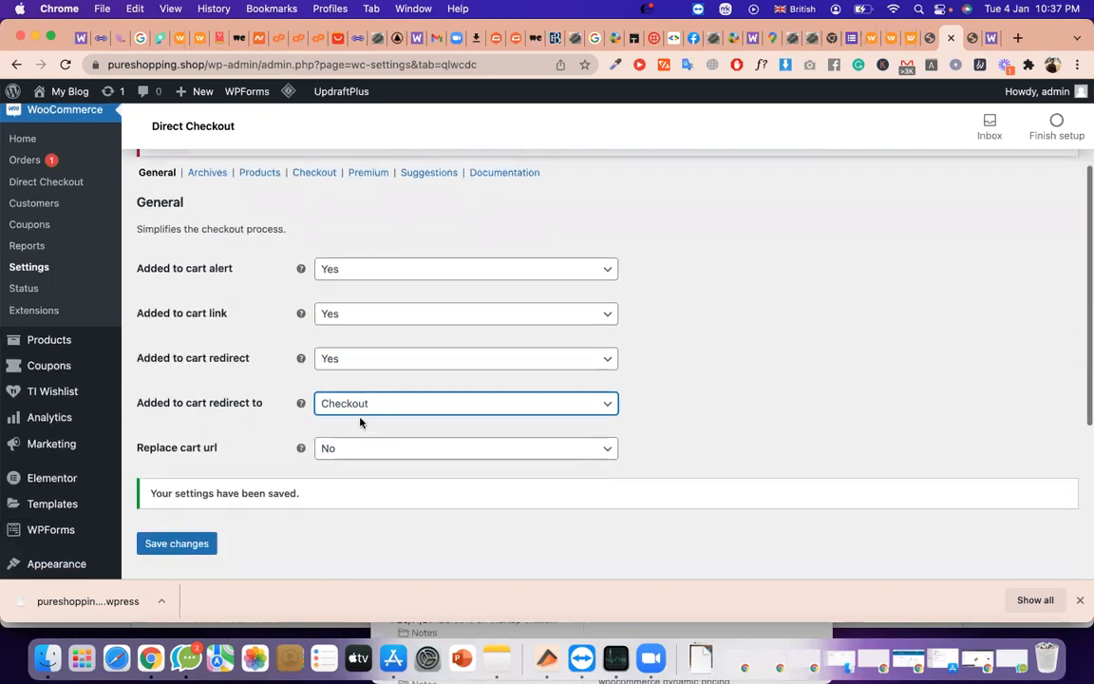
scroll(378, 378, "down", 1)
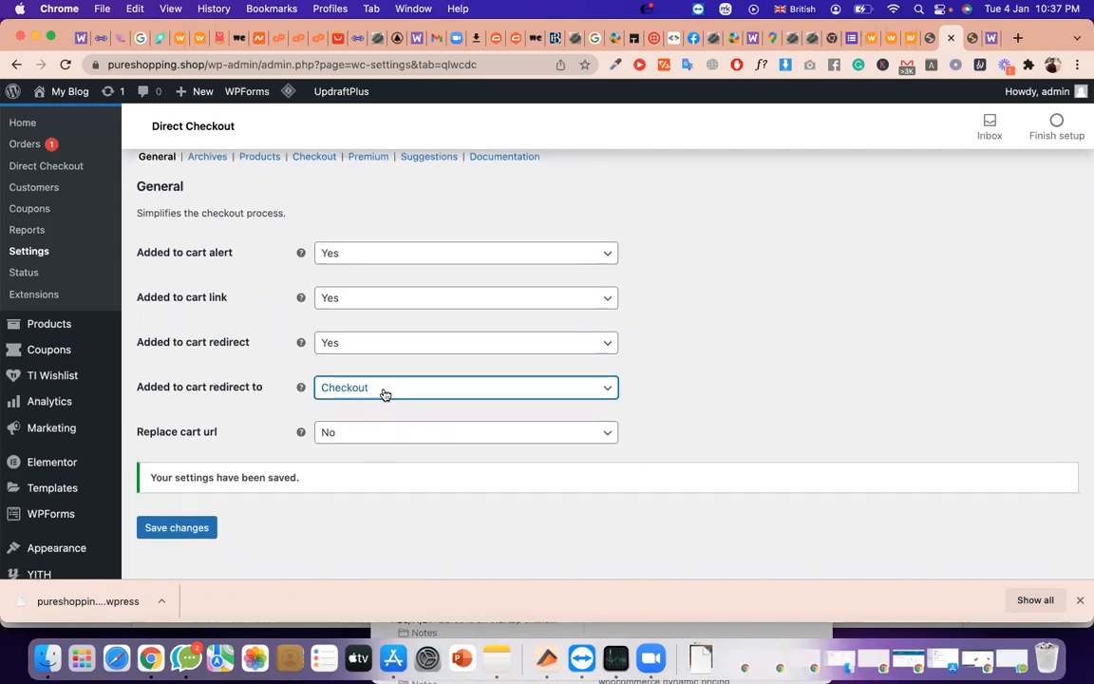
Step: Set "Added to cart redirect to" to Cart, and switch "Added to cart redirect" to No
left_click(376, 432)
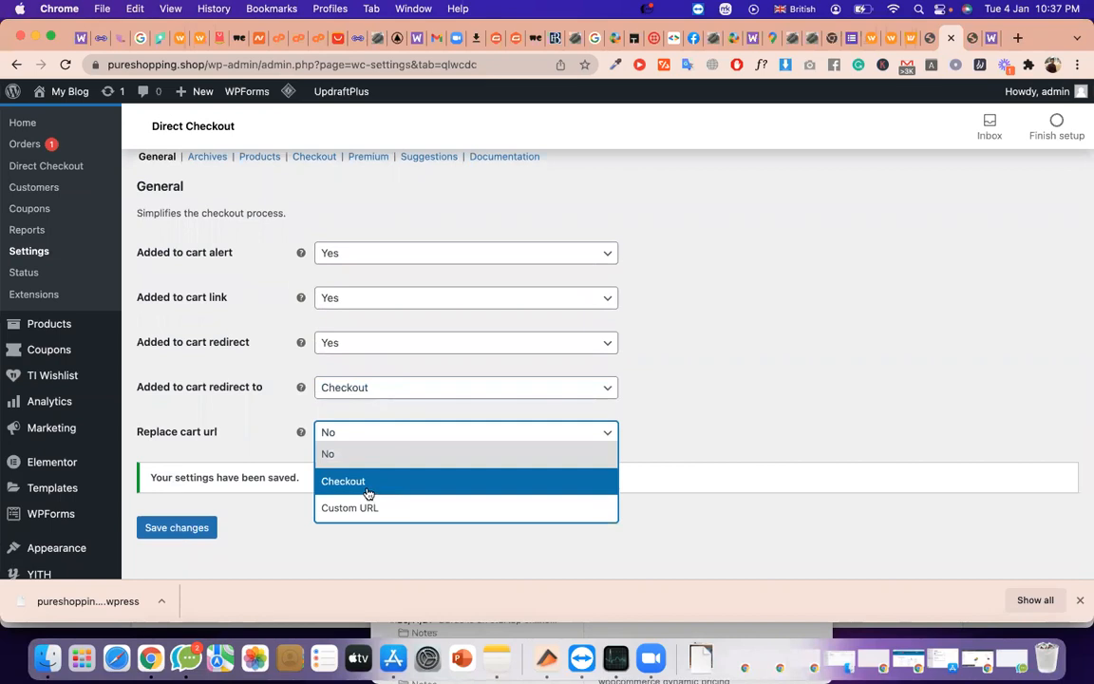
left_click(201, 432)
triple_click(201, 431)
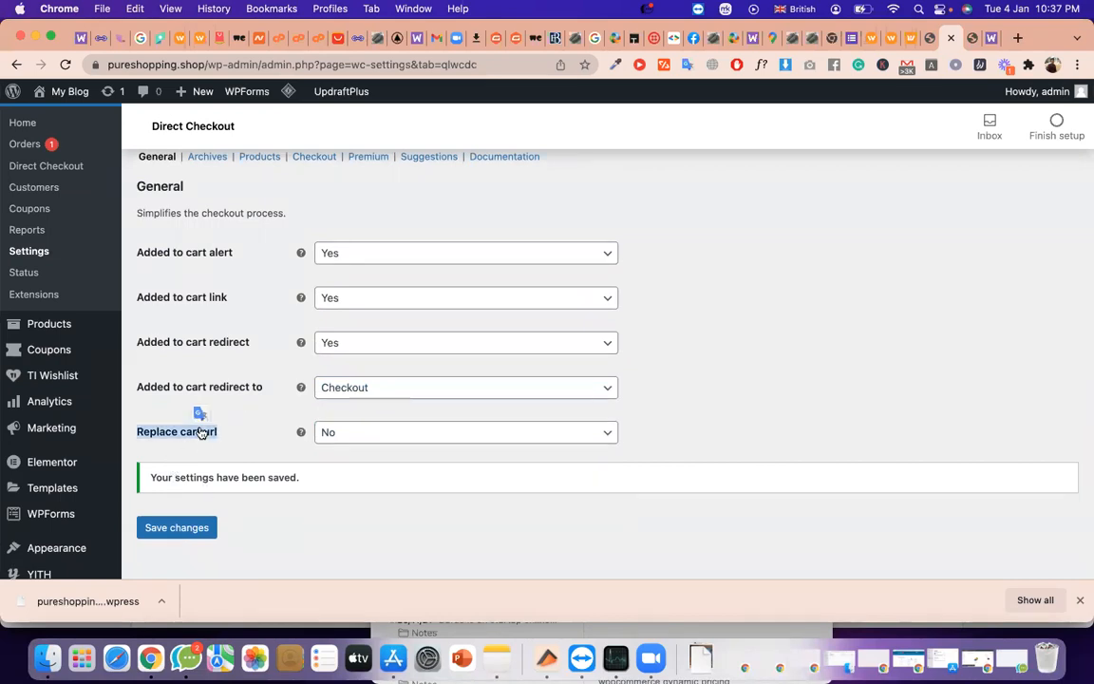
left_click(354, 389)
left_click(327, 310)
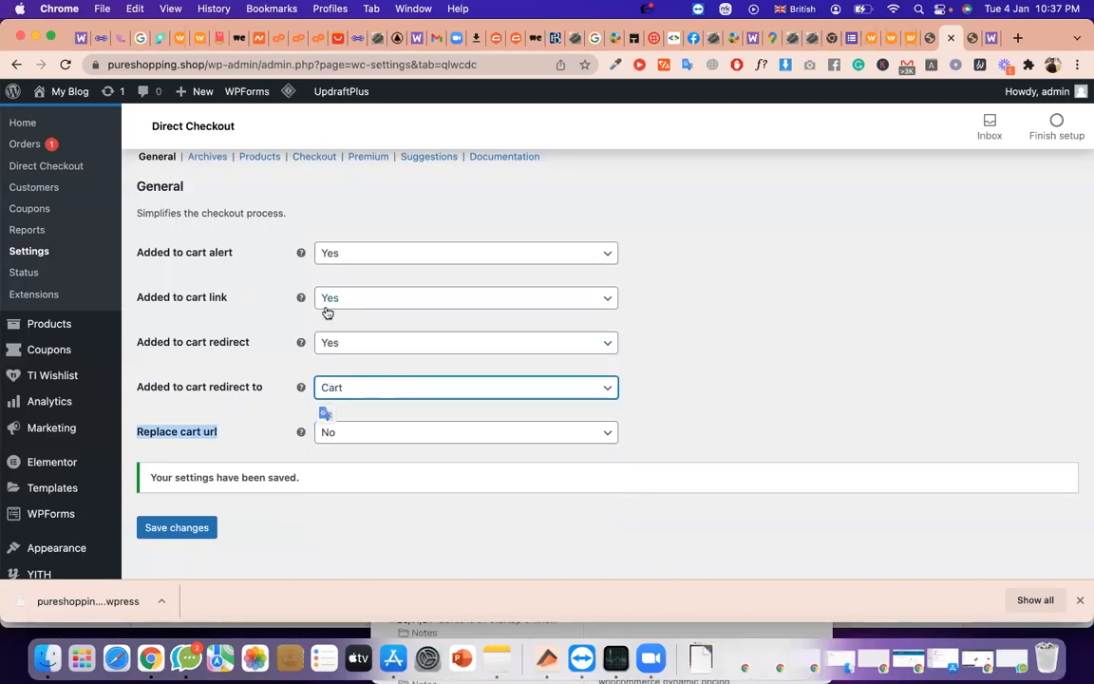
left_click(350, 389)
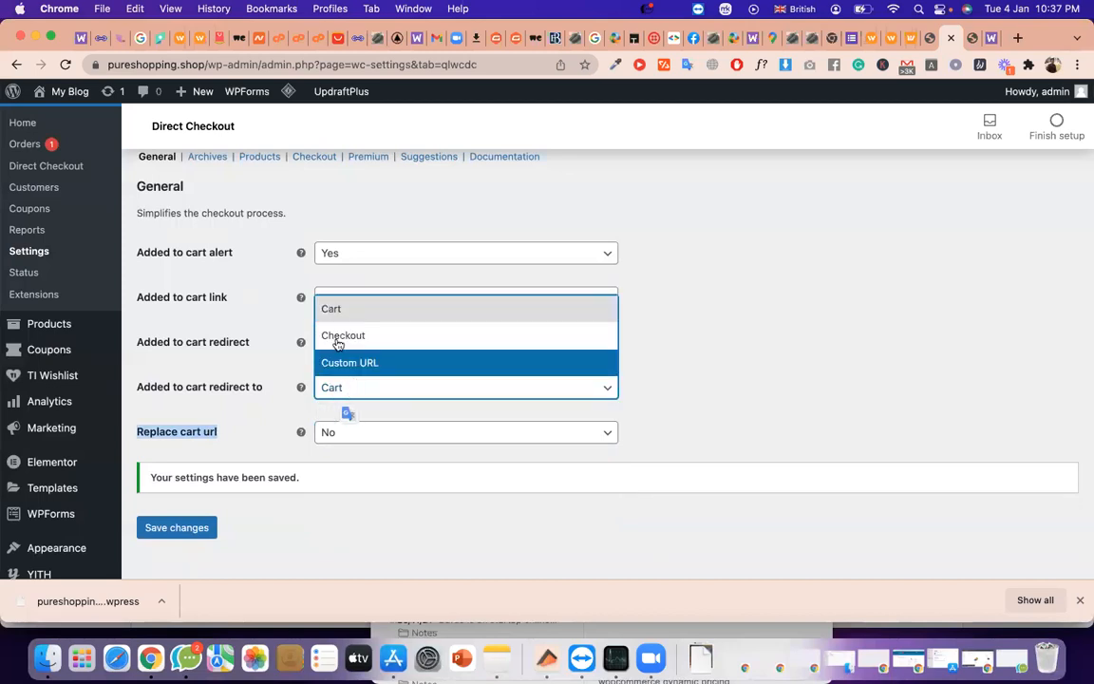
left_click(230, 377)
left_click(362, 346)
left_click(362, 364)
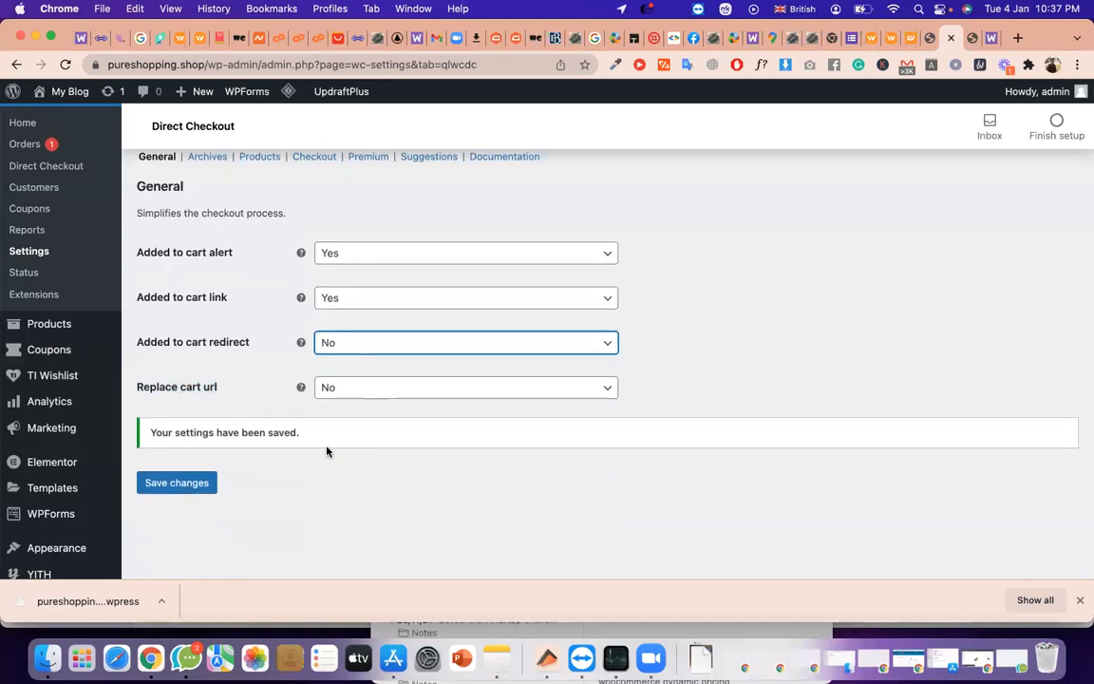
Step: Set "Replace cart url" to Custom URL and start editing the custom URL
left_click(343, 386)
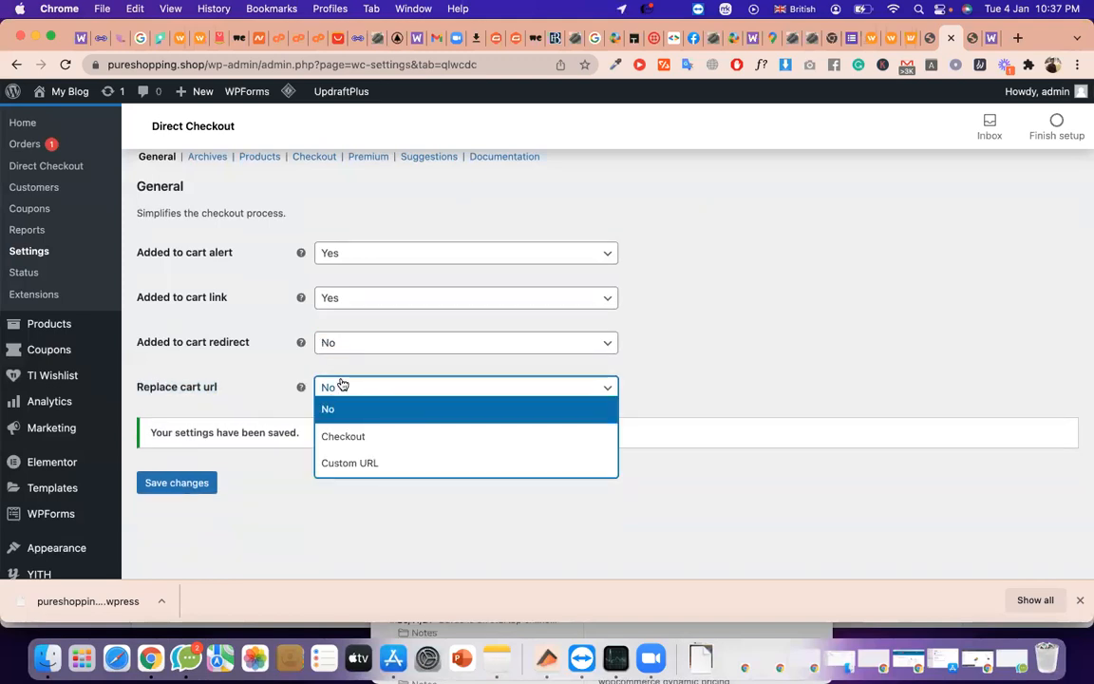
left_click(376, 462)
left_click(374, 438)
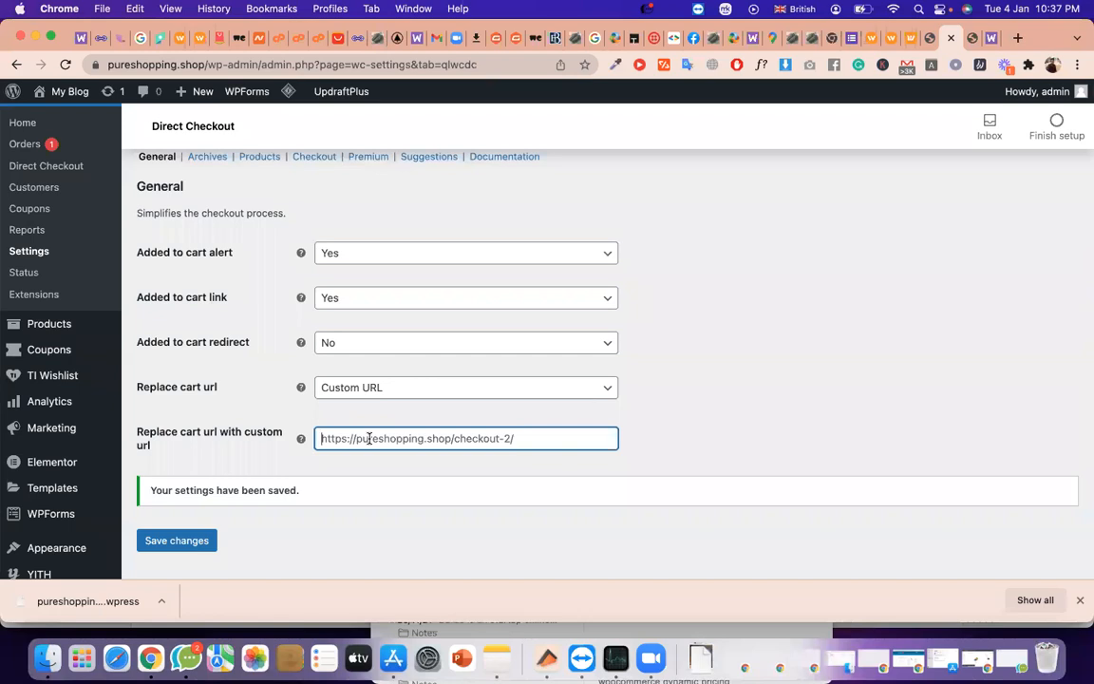
scroll(276, 285, "up", 2)
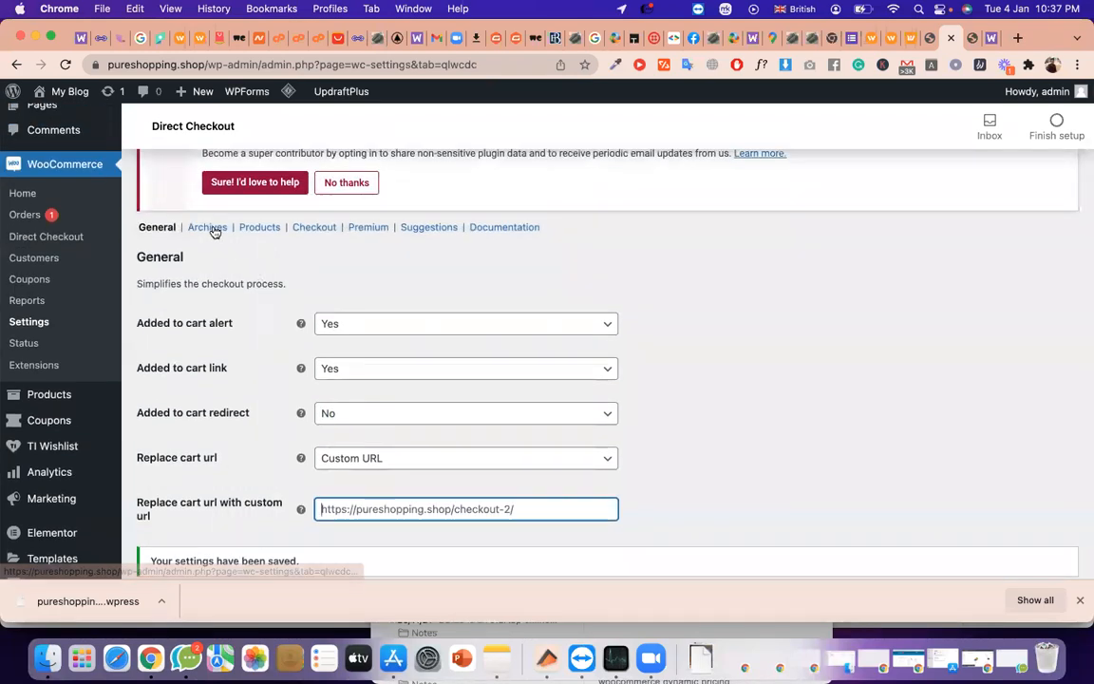
Step: Open the Direct Checkout Archives settings without saving the General changes, and set "Replace Add to cart text" to Yes
left_click(209, 228)
left_click(579, 275)
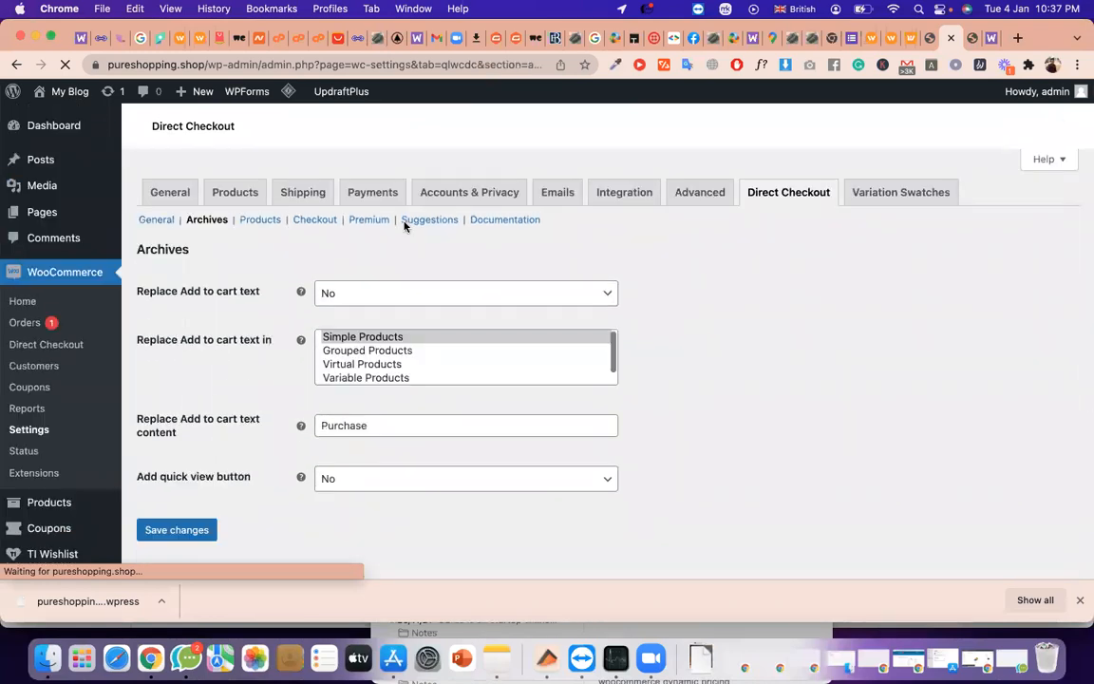
scroll(389, 313, "down", 2)
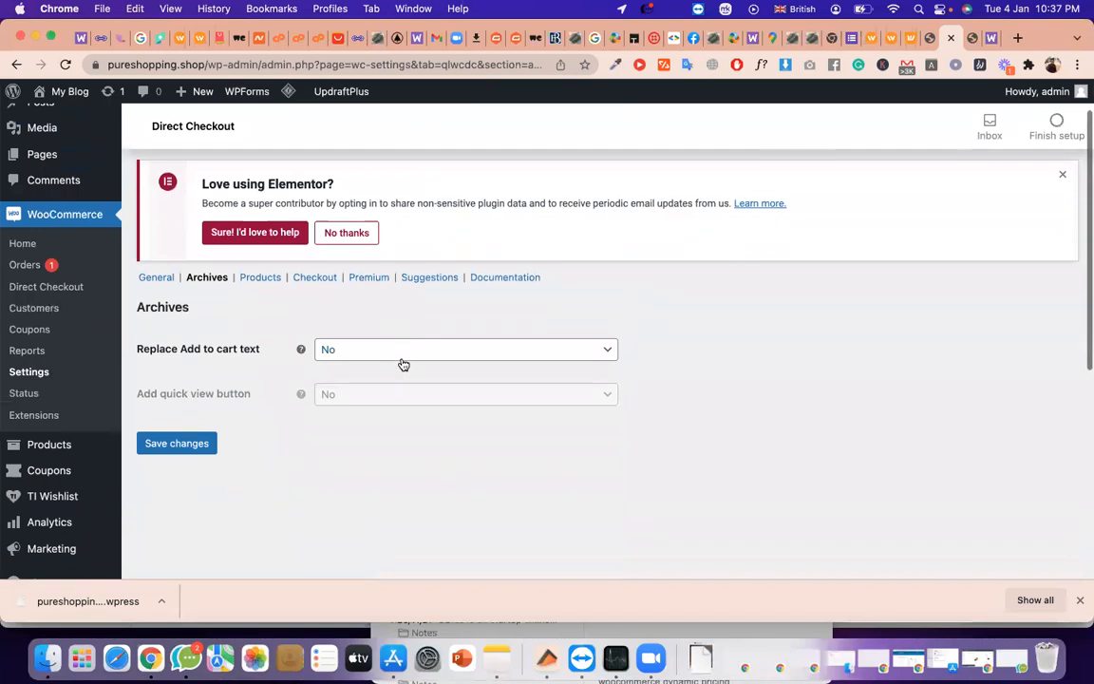
left_click(393, 358)
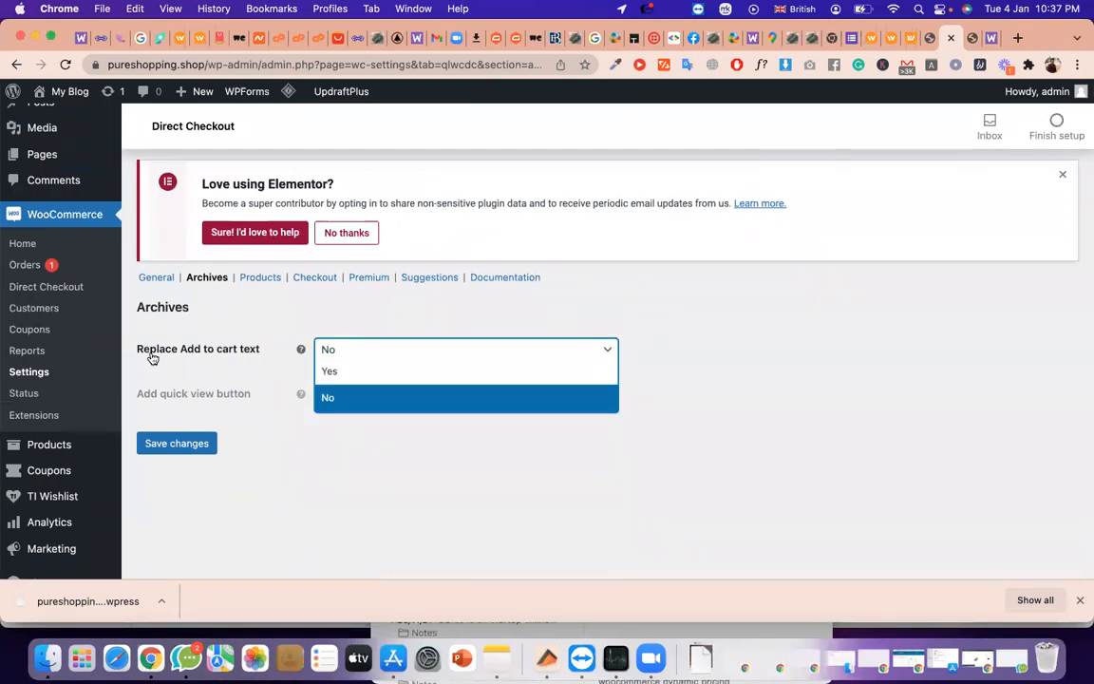
left_click(344, 373)
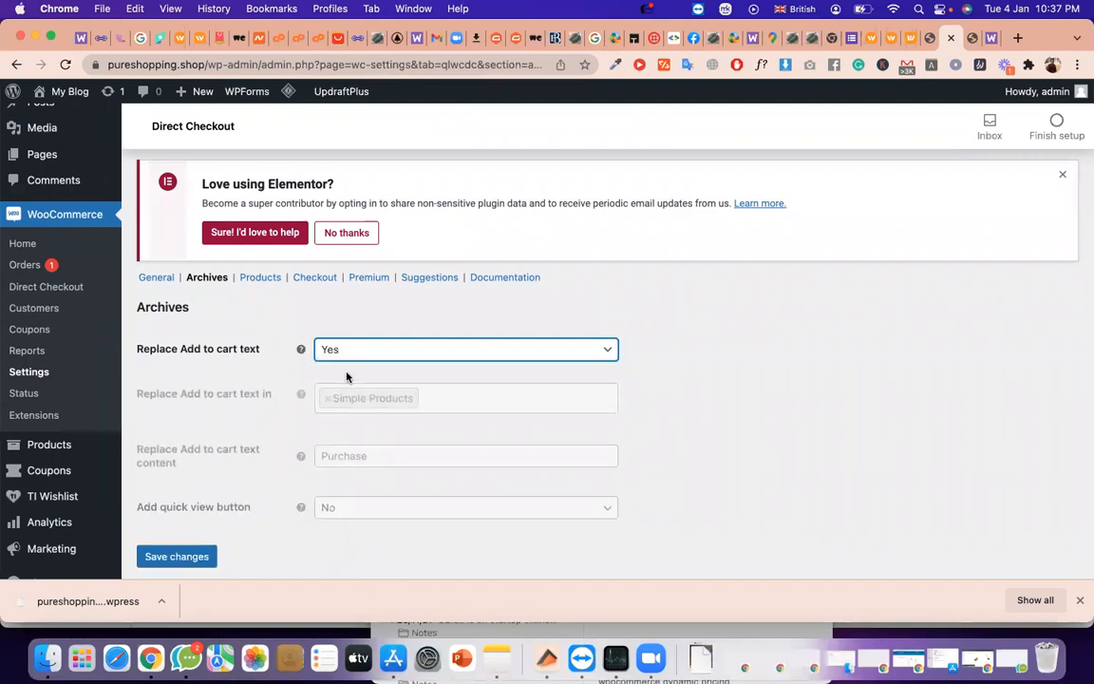
Step: Examine the product types offered for "Replace Add to cart text in" and the replacement text content
left_click(429, 404)
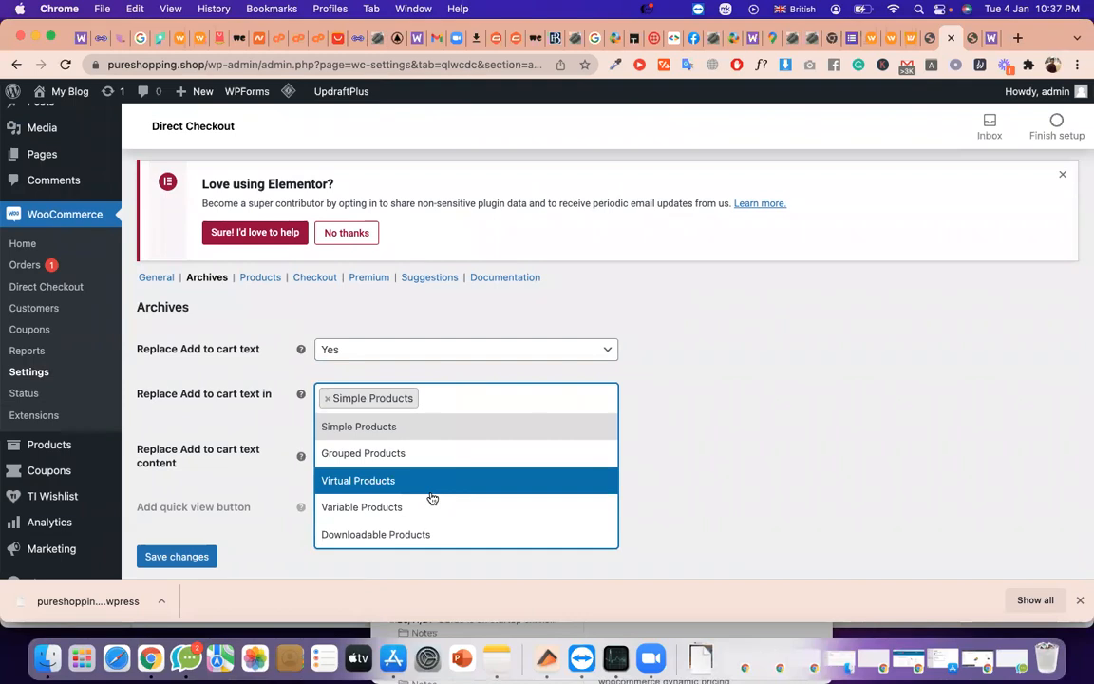
triple_click(244, 401)
scroll(347, 391, "down", 1)
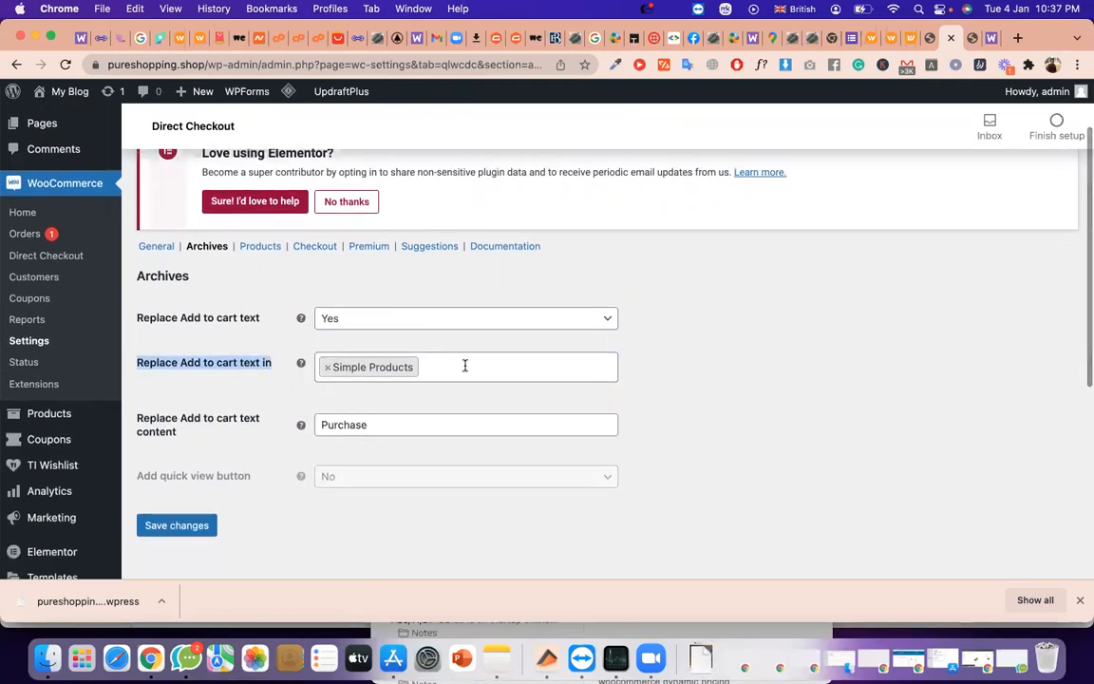
left_click(465, 364)
left_click(225, 415)
left_click(359, 424)
double_click(368, 424)
scroll(368, 427, "down", 1)
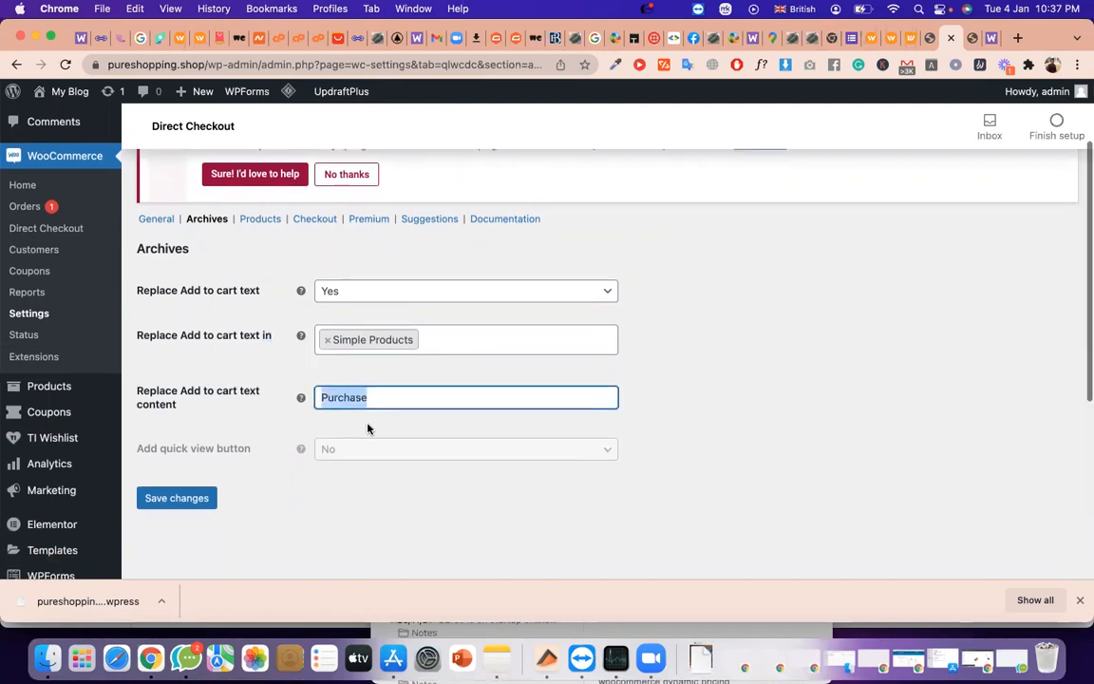
left_click(373, 400)
double_click(374, 400)
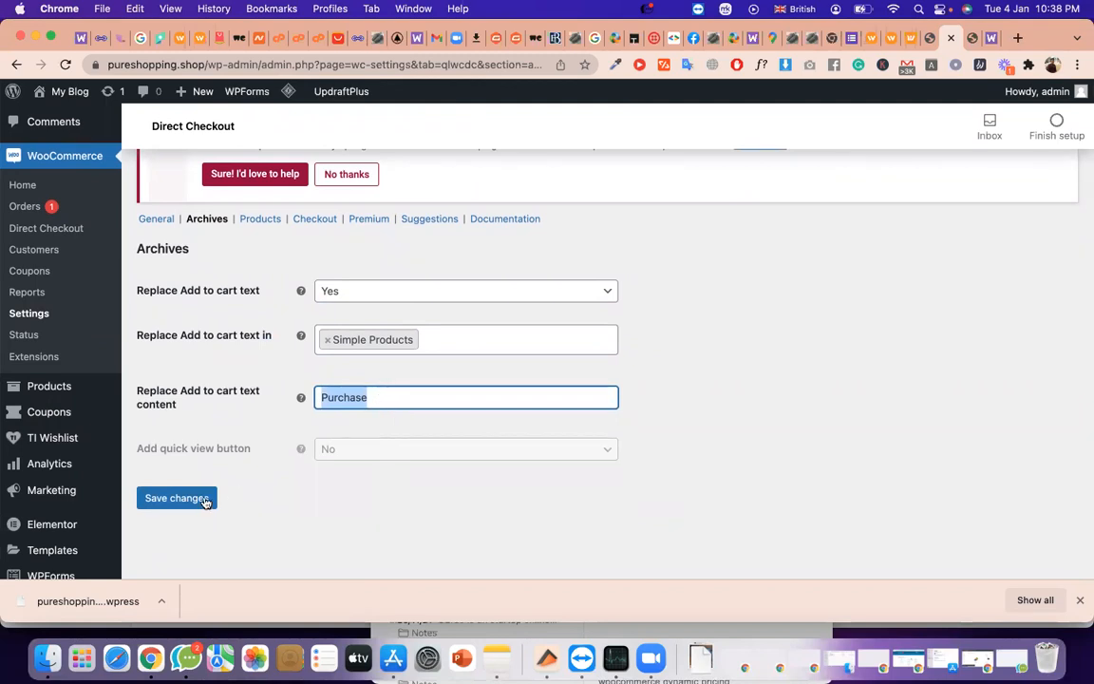
Step: Remove Simple Products from "Replace Add to cart text in" and add it back
left_click(439, 343)
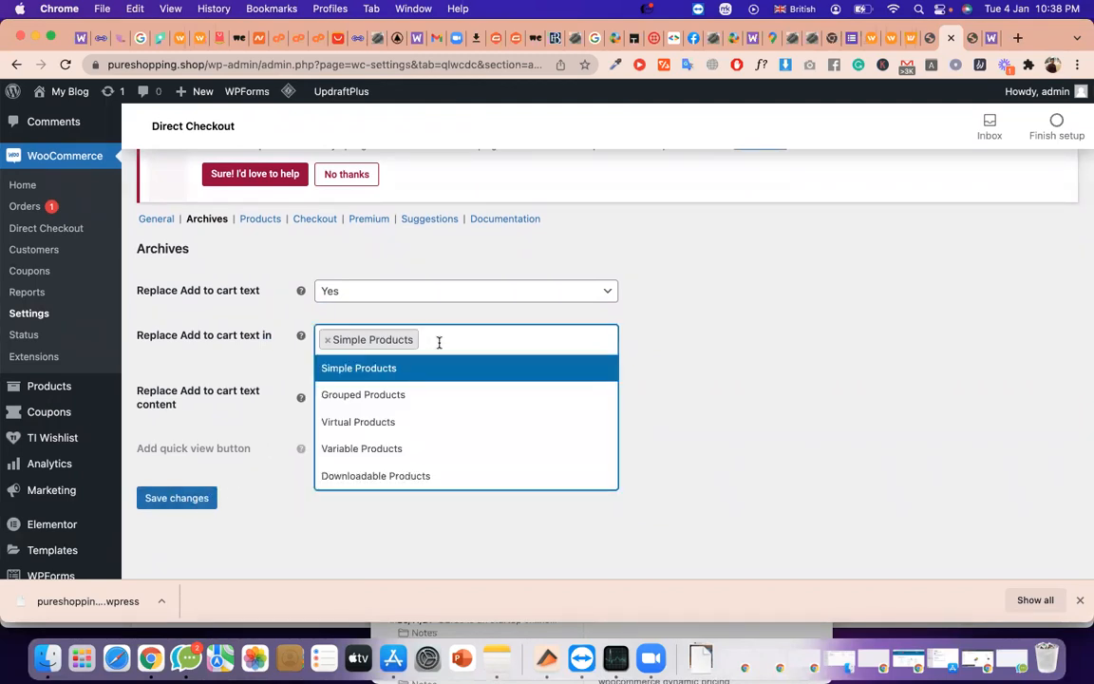
left_click(381, 373)
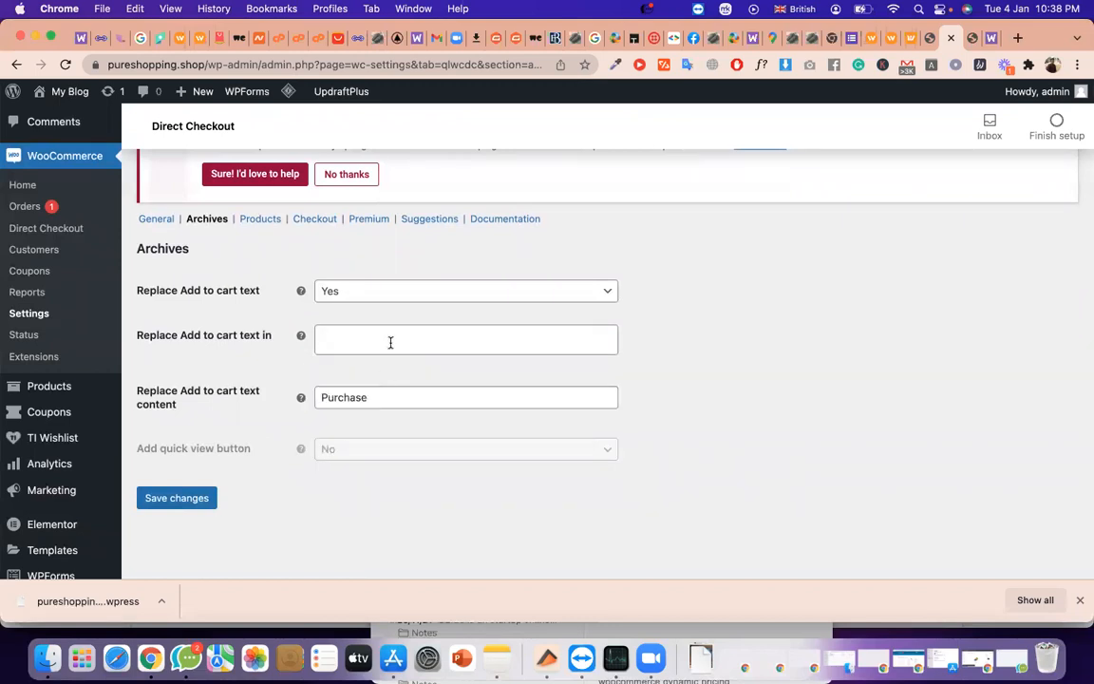
left_click(391, 342)
left_click(400, 379)
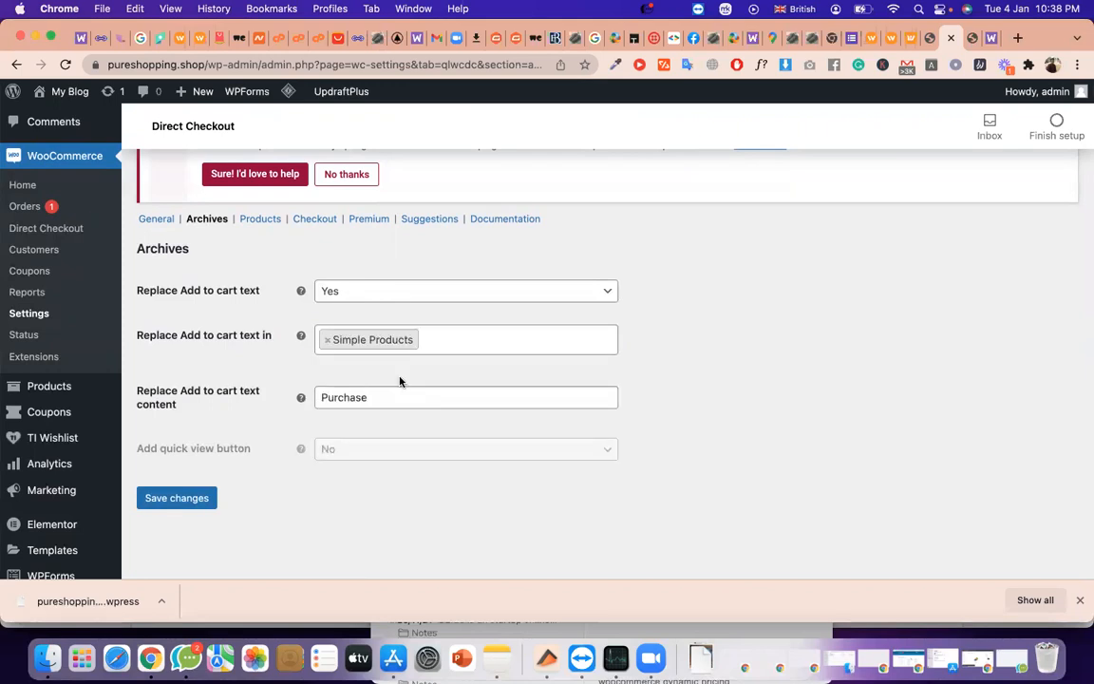
Step: Open the store's home page from the cart page and open the options of the "TW x TLNSG – Sleepless City" product
left_click(972, 40)
scroll(364, 361, "up", 10)
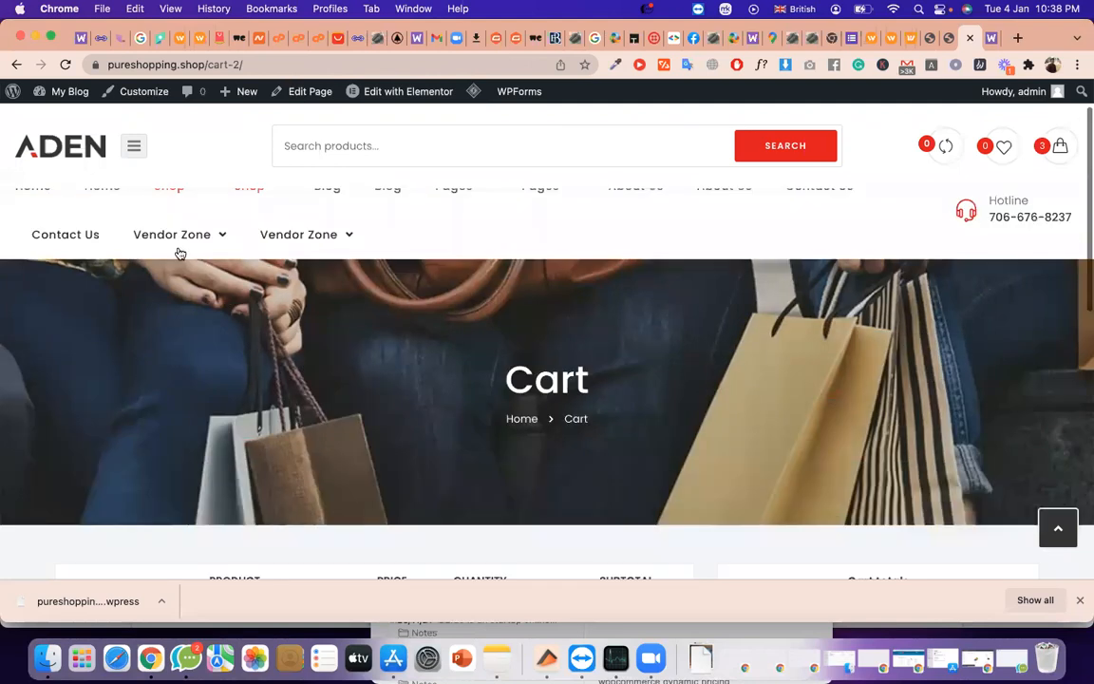
mouse_move(66, 92)
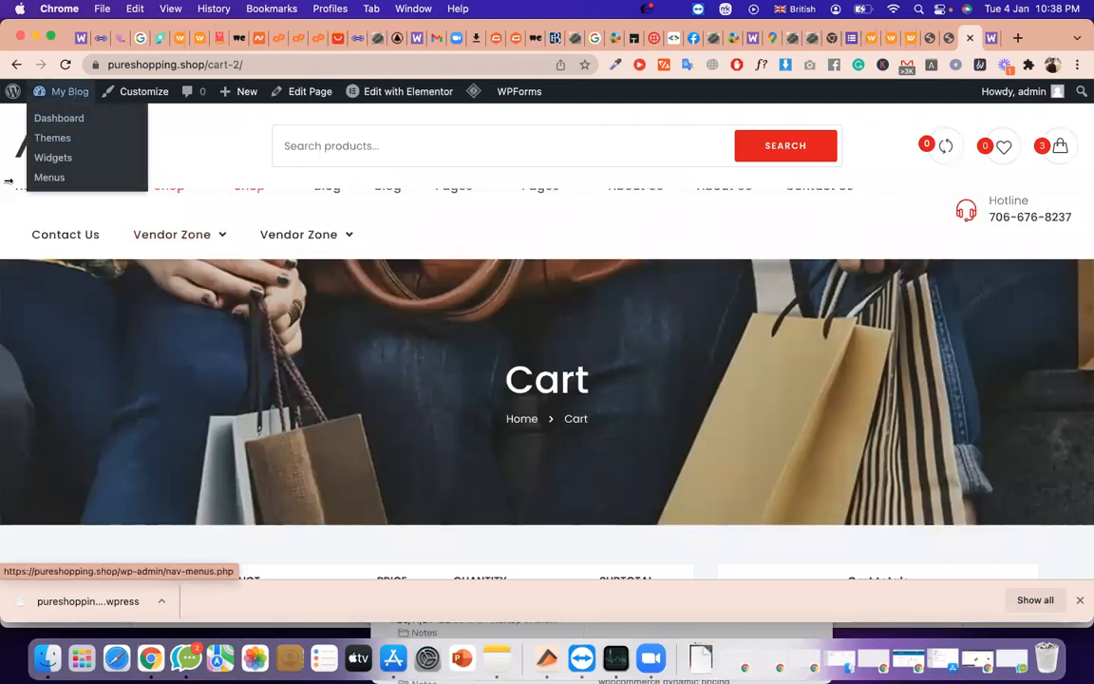
left_click(48, 178)
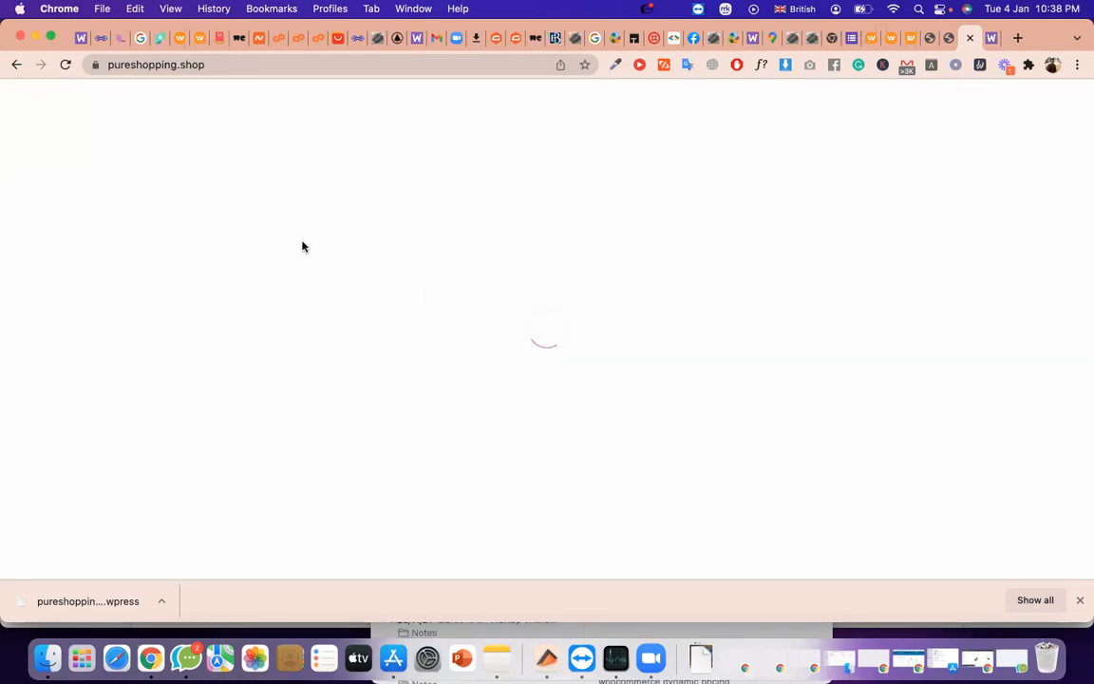
scroll(351, 402, "down", 10)
scroll(352, 402, "down", 5)
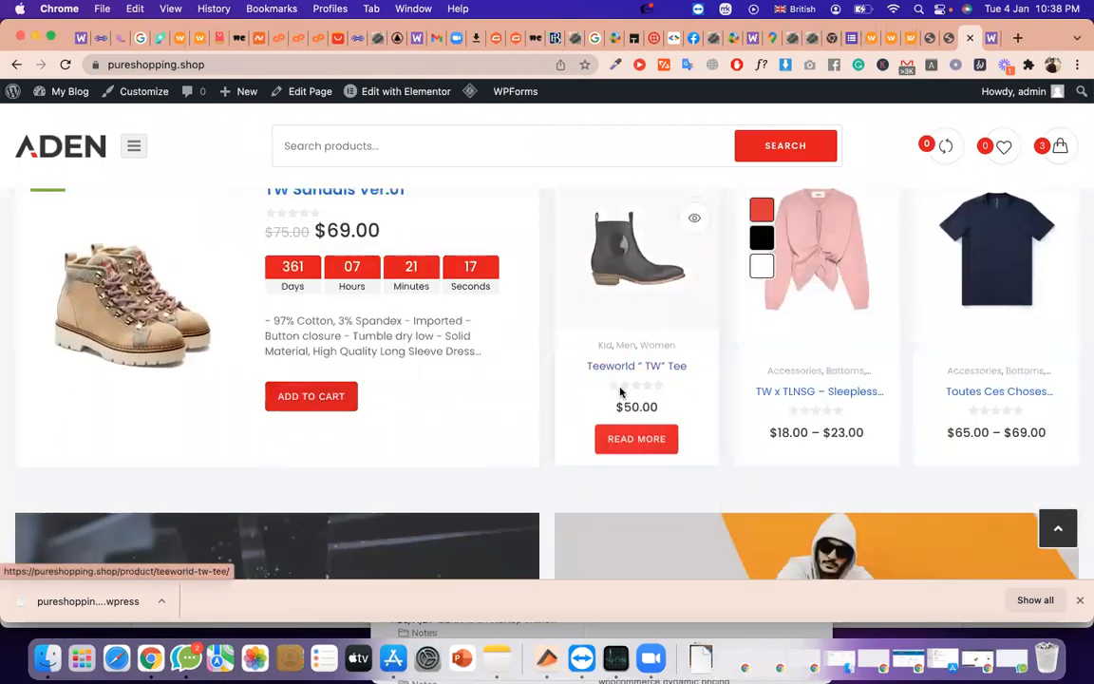
scroll(841, 329, "down", 2)
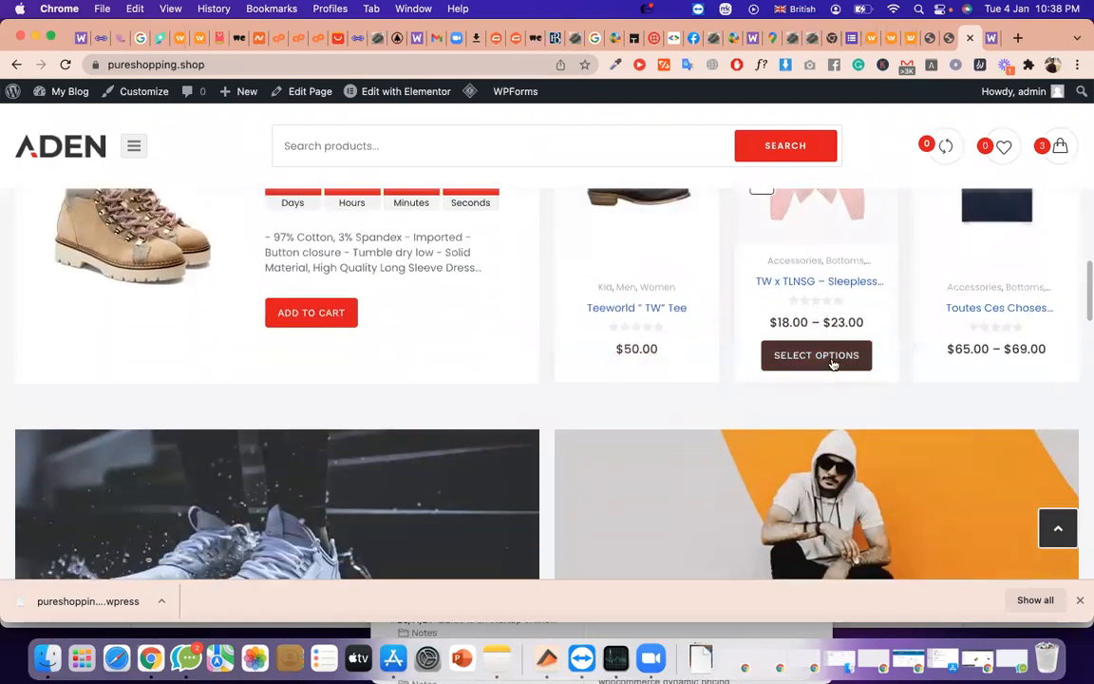
left_click(833, 360)
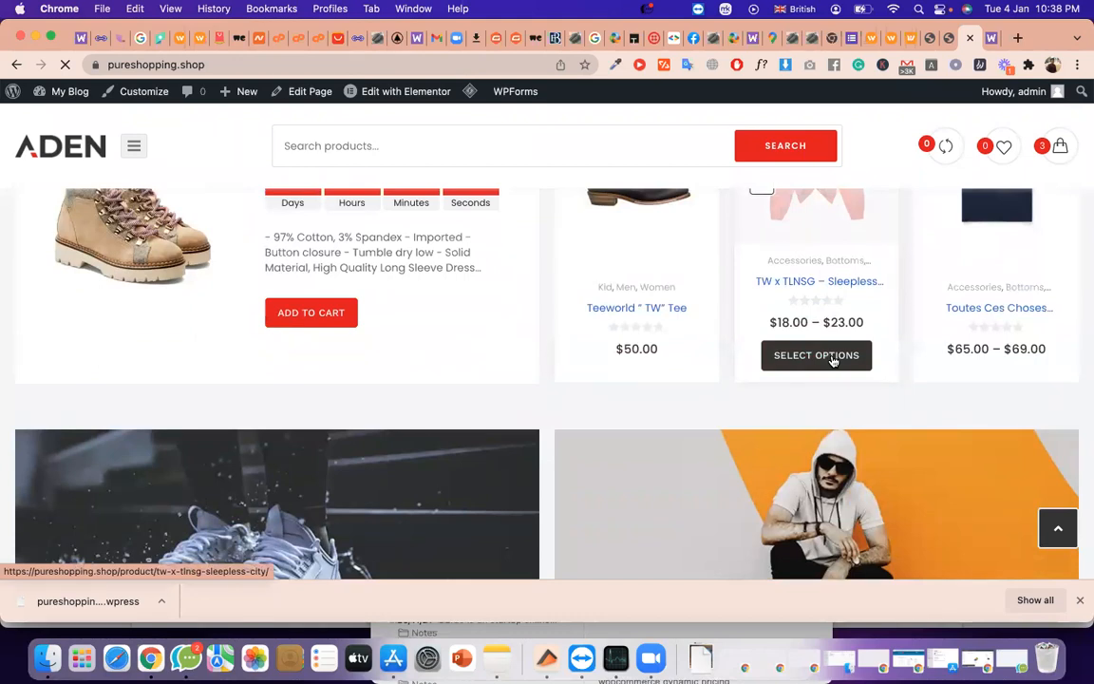
Step: Compare the replacement text in the Archives settings with the add-to-cart button on the Sleepless City product page
left_click(945, 38)
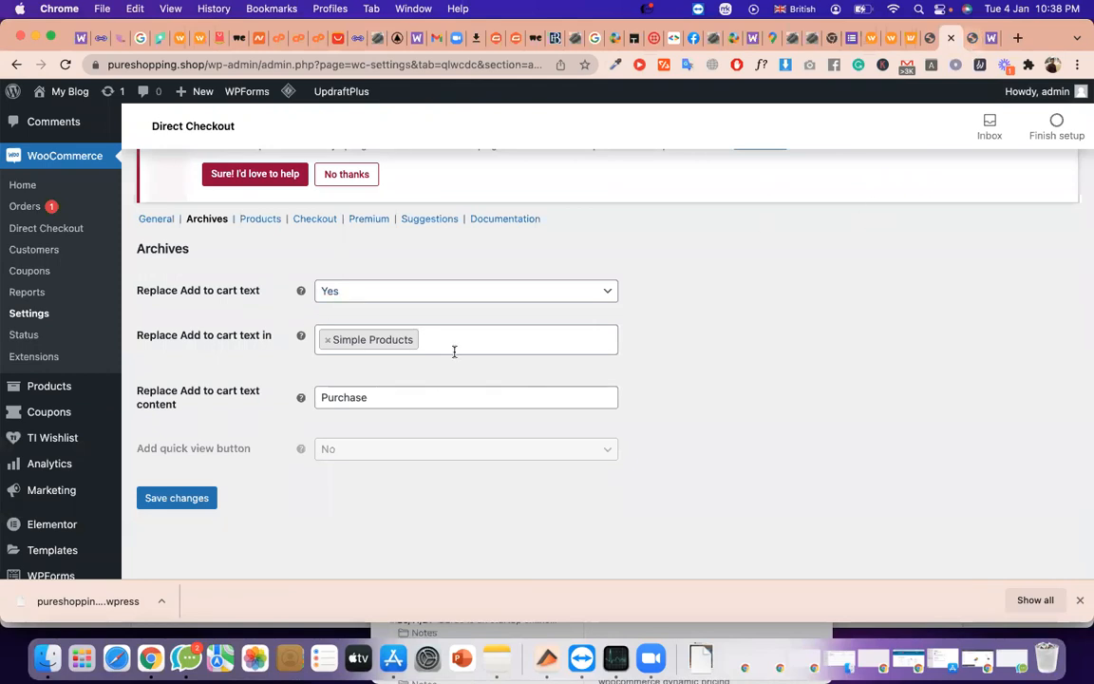
double_click(358, 395)
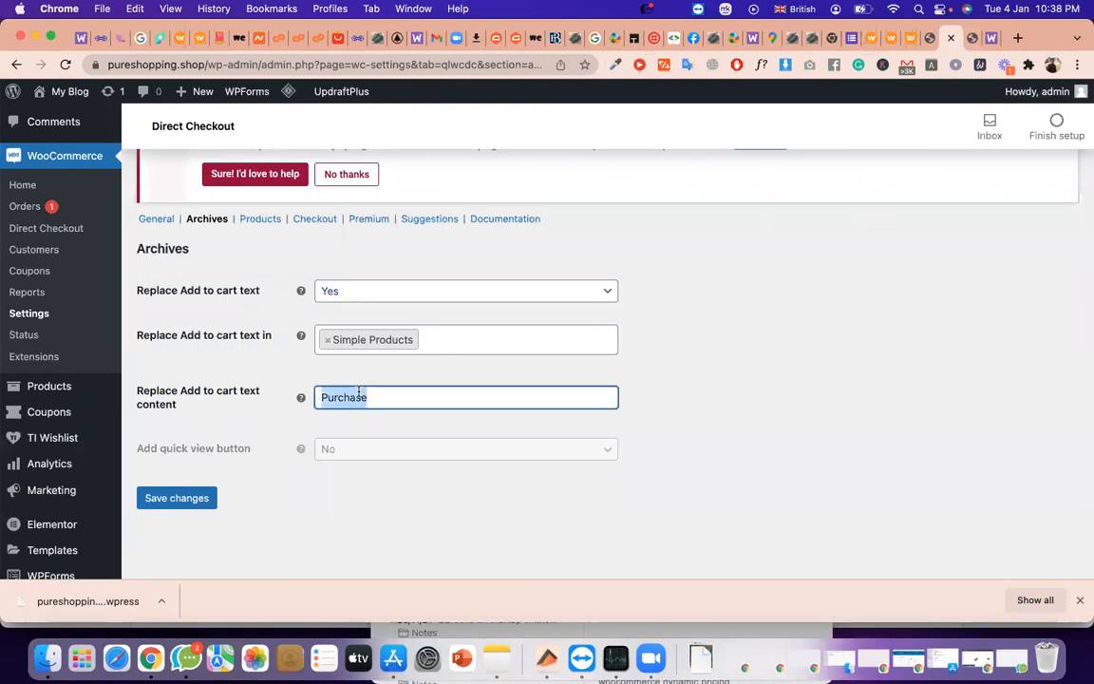
left_click(976, 38)
scroll(667, 354, "down", 10)
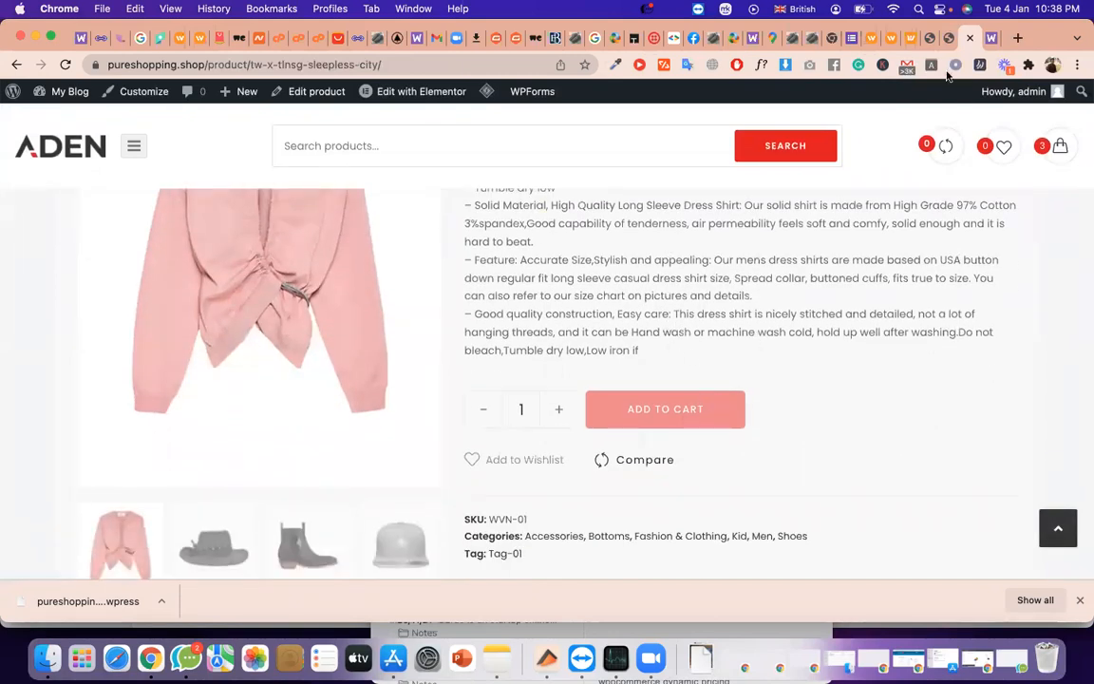
Step: Add Variable Products and Downloadable Products to "Replace Add to cart text in" and save the Archives settings
left_click(950, 40)
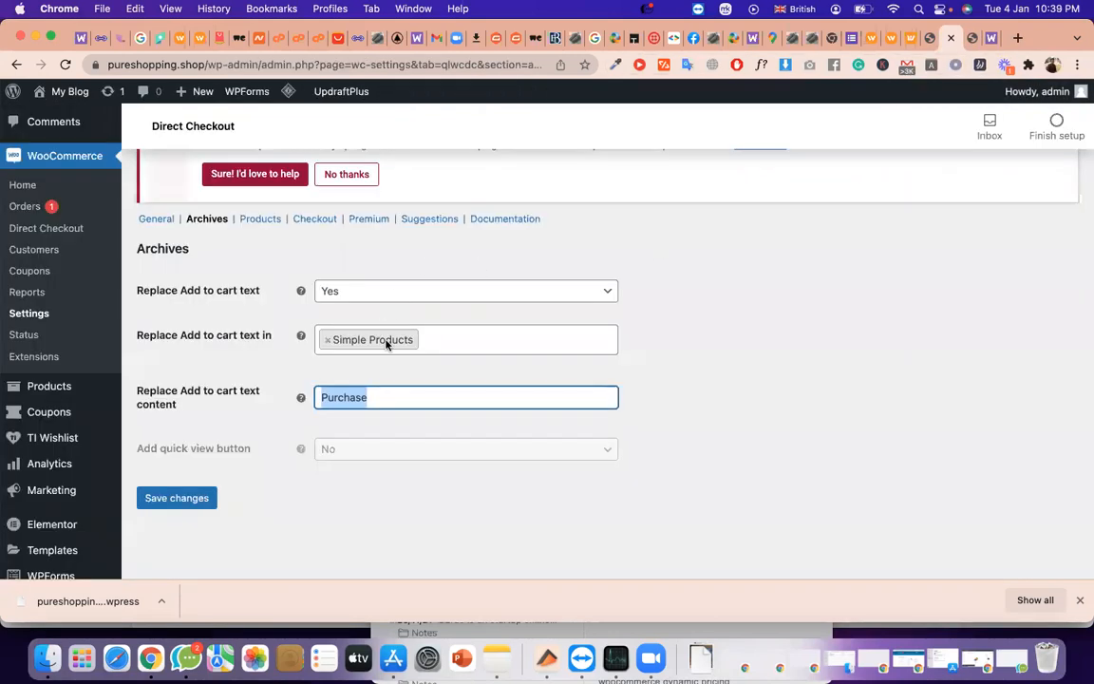
left_click(440, 341)
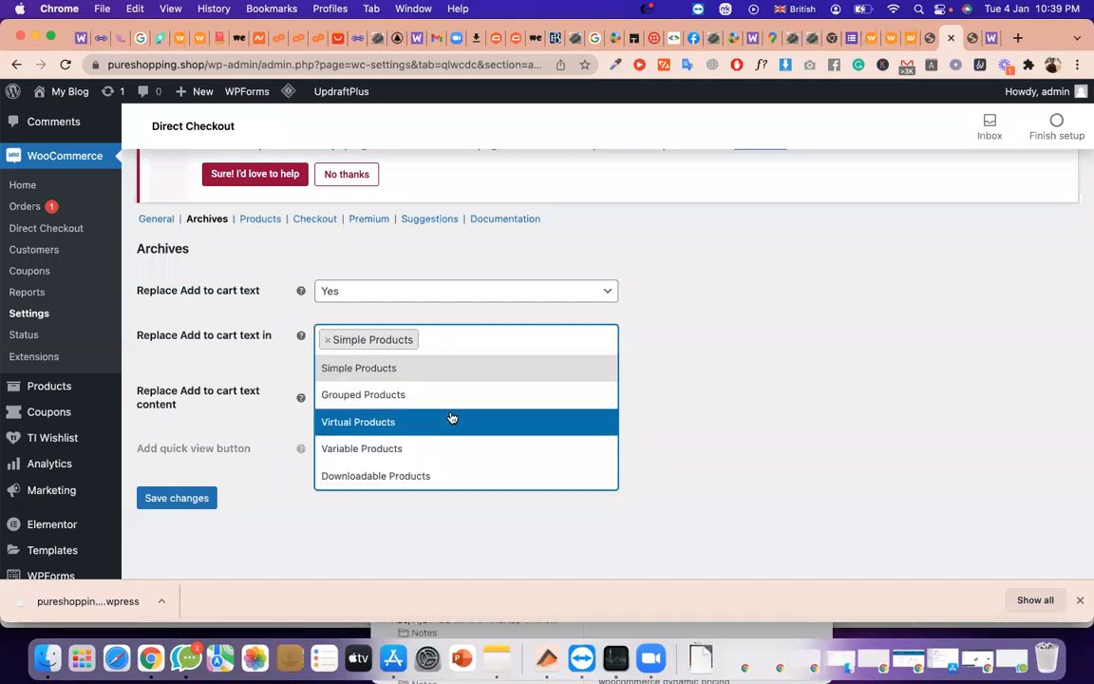
left_click(452, 448)
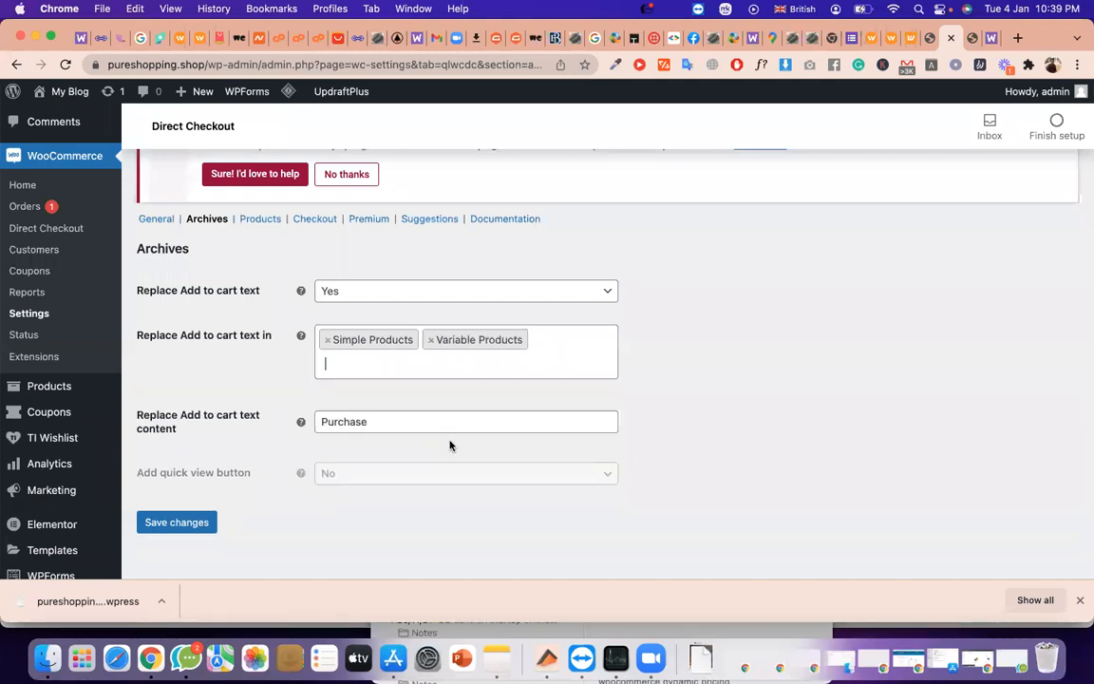
left_click(369, 367)
left_click(412, 496)
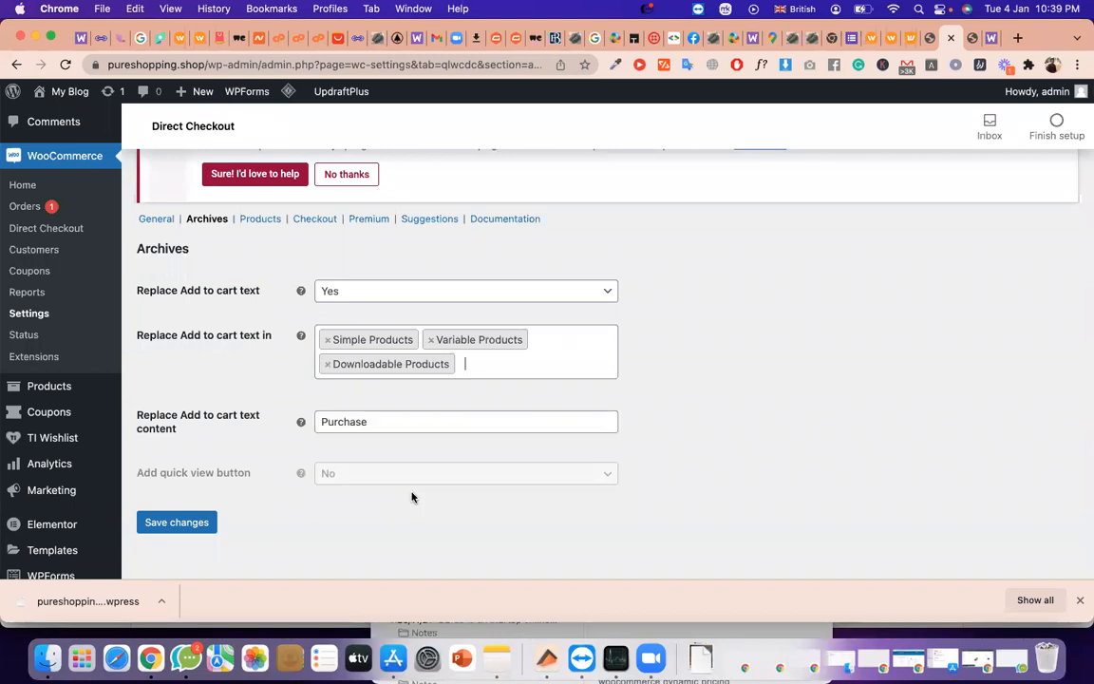
left_click(487, 369)
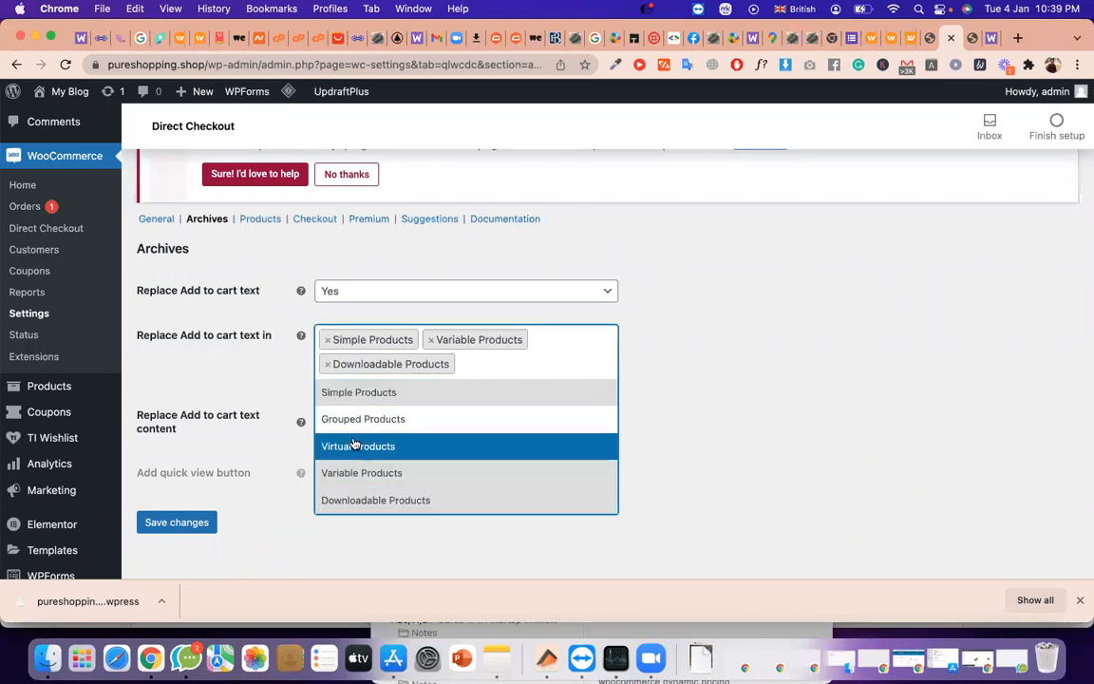
key("Down")
key("Down")
key("Tab")
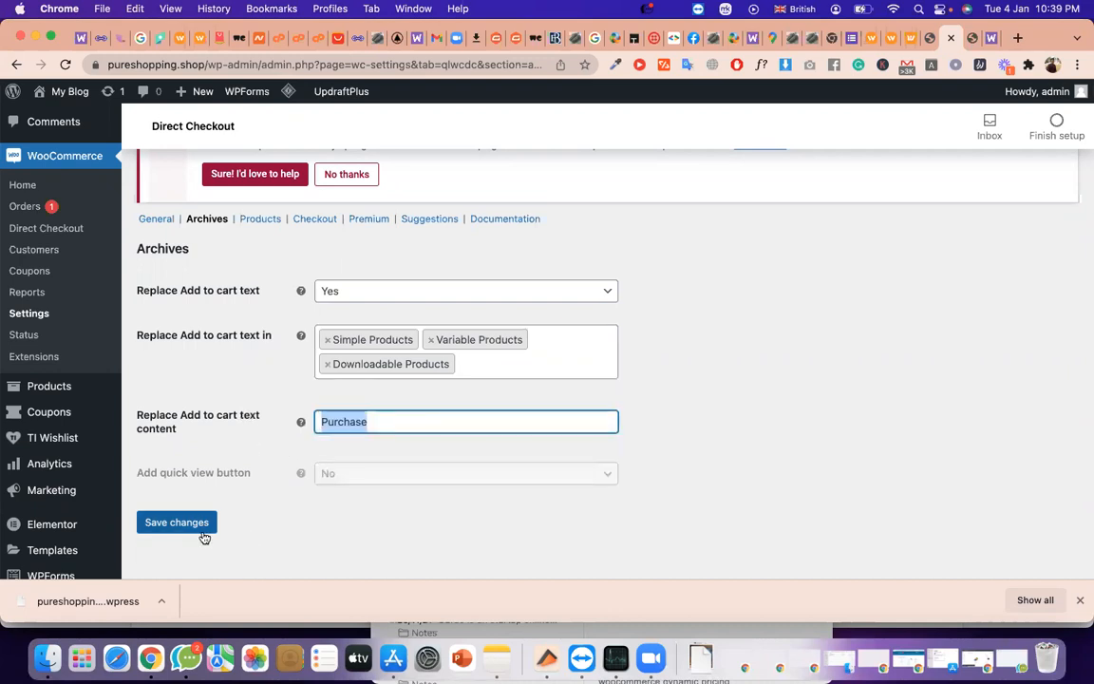
left_click(201, 530)
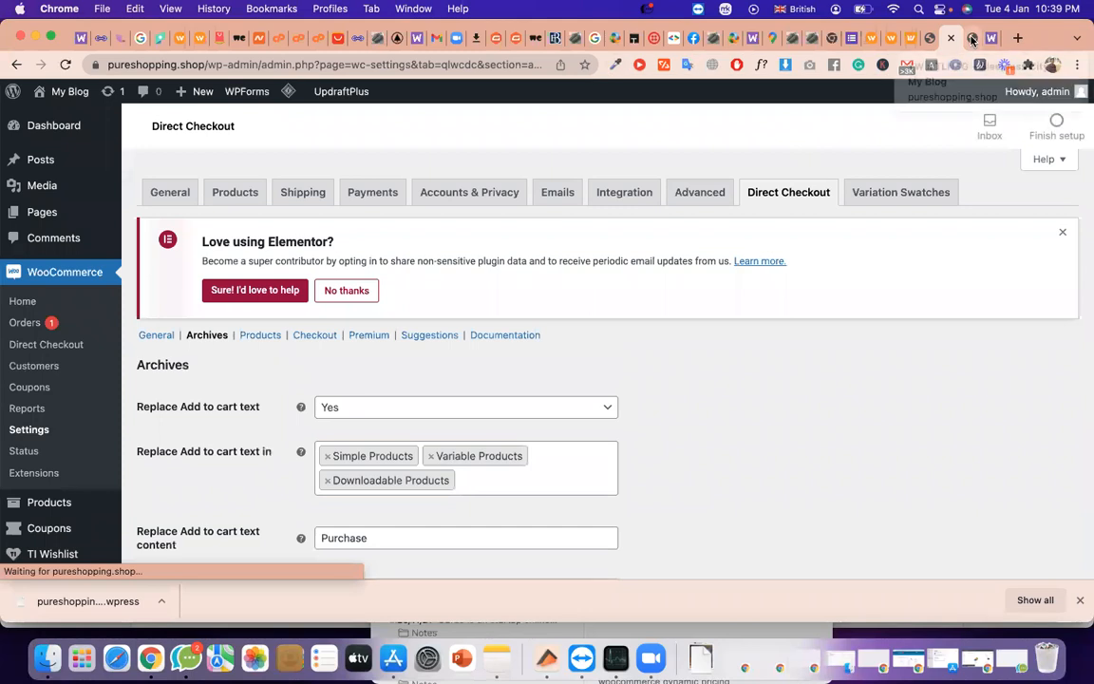
Step: Reload the Sleepless City product page and check its add-to-cart button and the suggested products
left_click(971, 39)
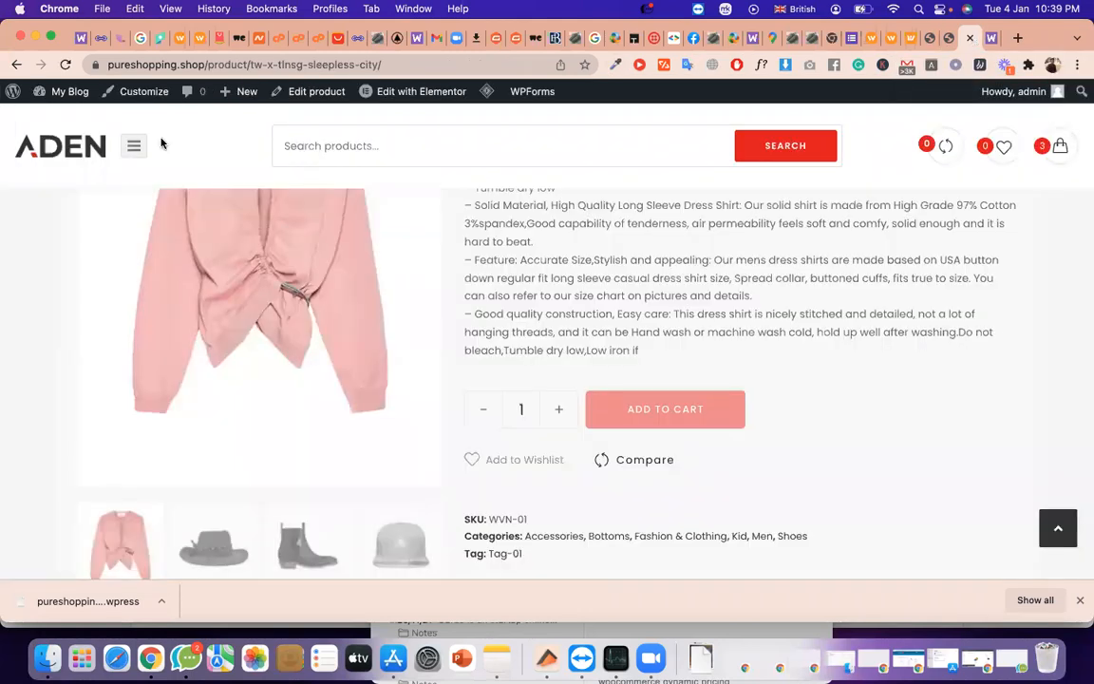
left_click(65, 65)
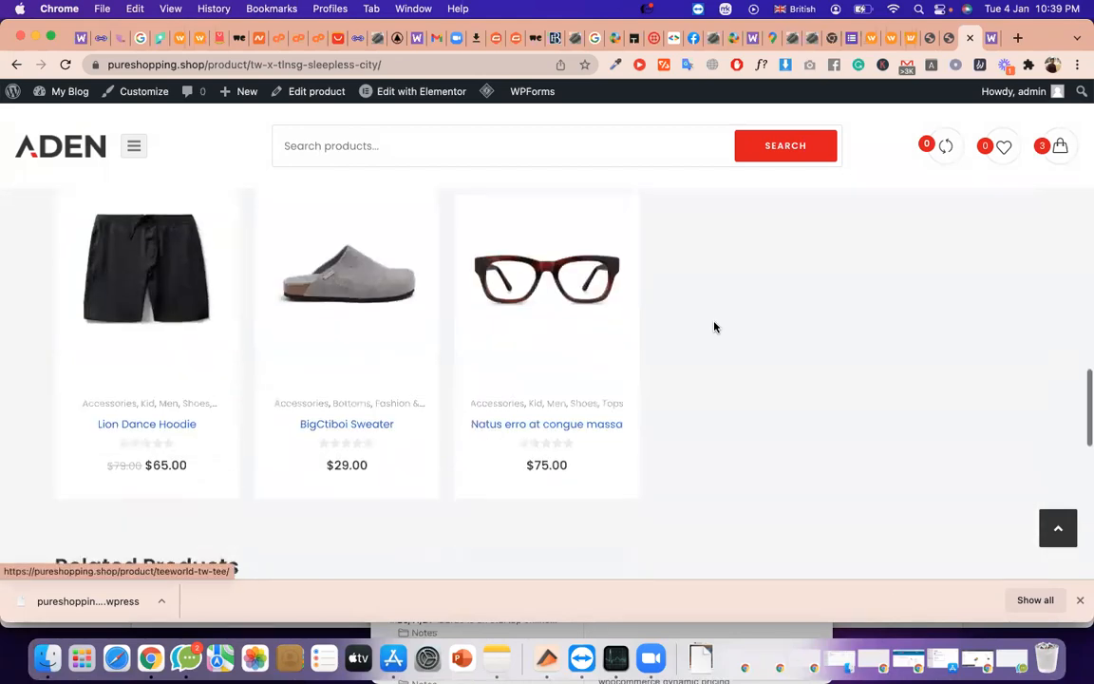
scroll(714, 326, "down", 4)
scroll(532, 297, "down", 2)
scroll(530, 297, "up", 9)
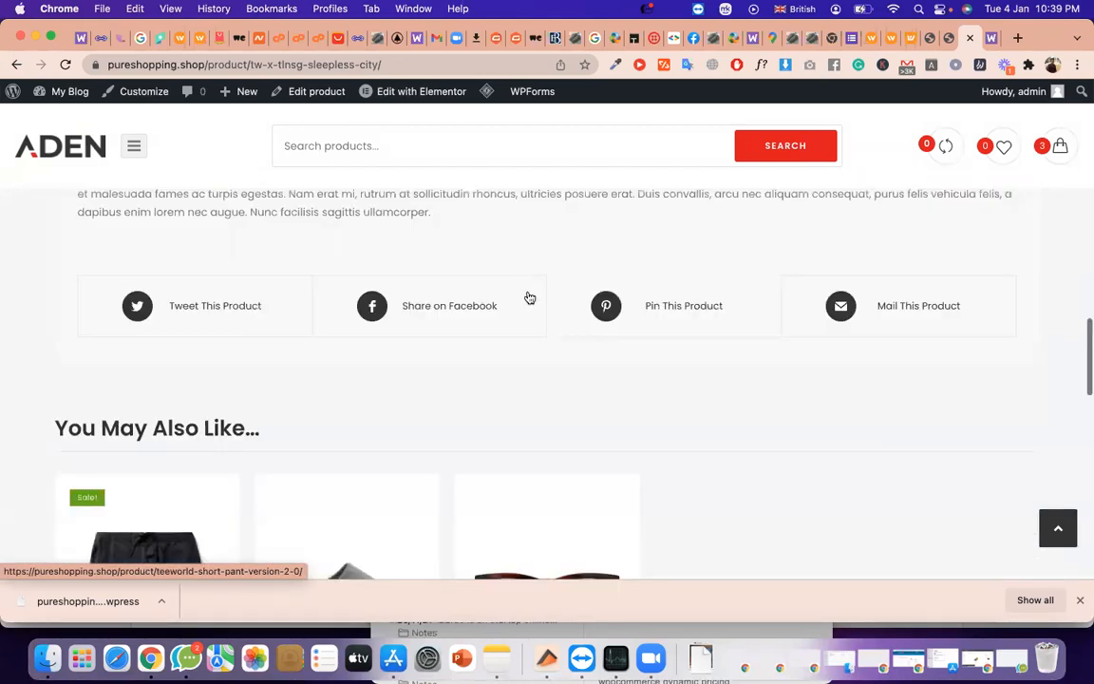
scroll(530, 297, "up", 10)
scroll(645, 484, "down", 1)
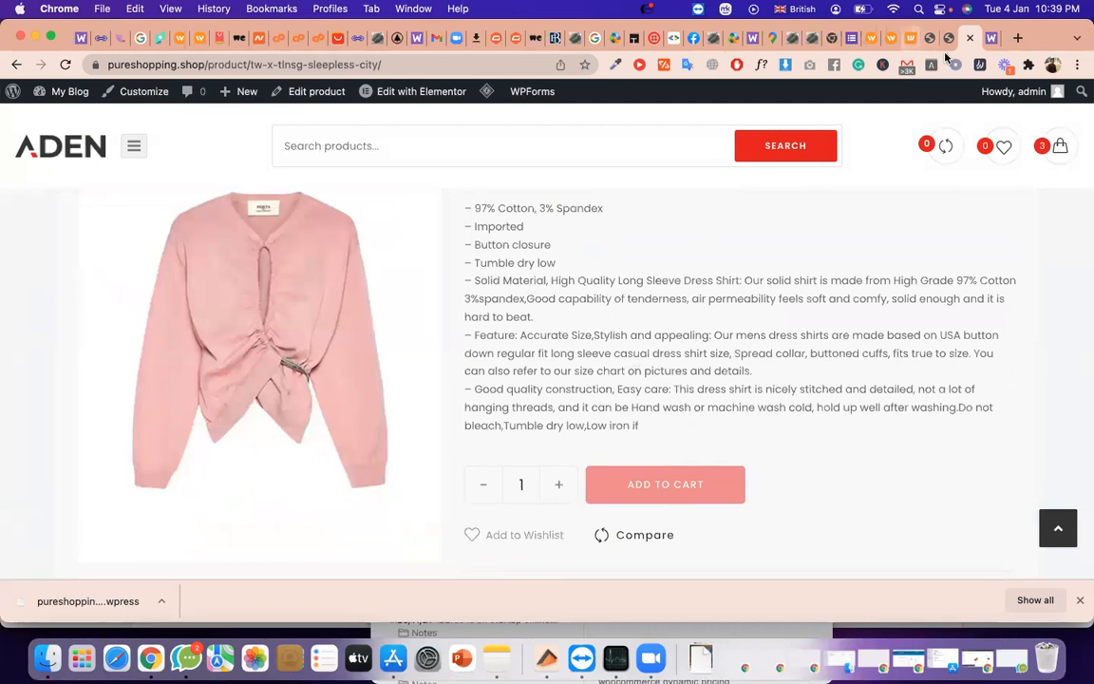
Step: Return to the Direct Checkout Archives settings and save them again
key("ctrl+shift+Tab")
scroll(476, 327, "down", 4)
scroll(476, 327, "down", 1)
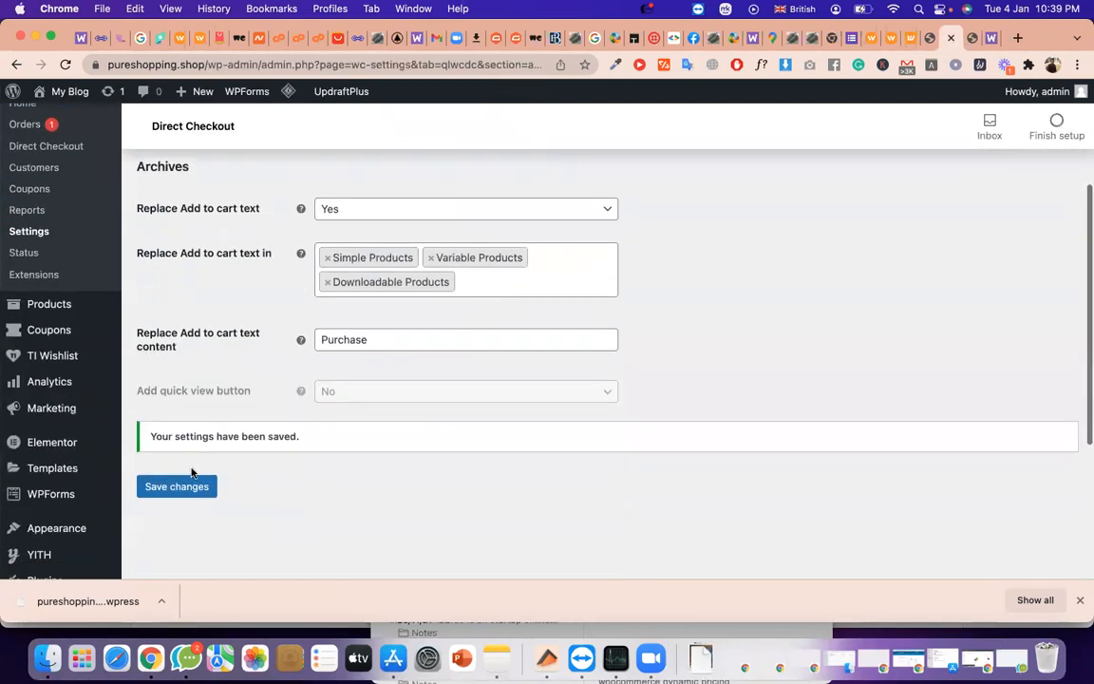
left_click(195, 487)
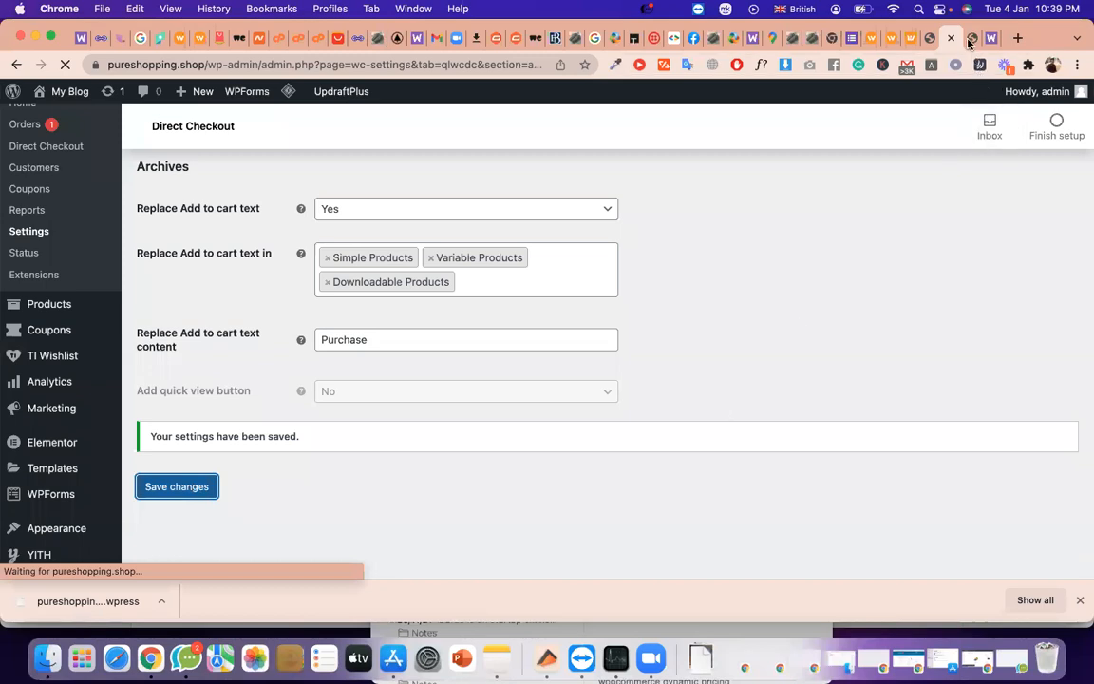
Step: Reload the Sleepless City product page and examine it from the banner to the related products for the replaced button text
key("ctrl+Tab")
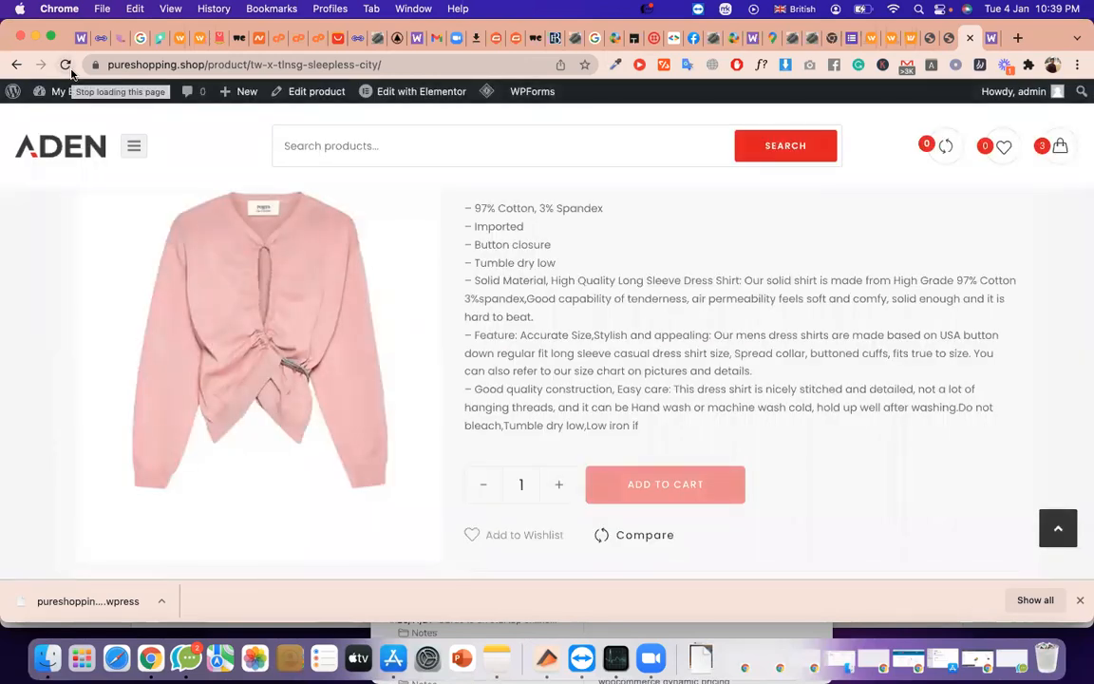
scroll(474, 294, "up", 5)
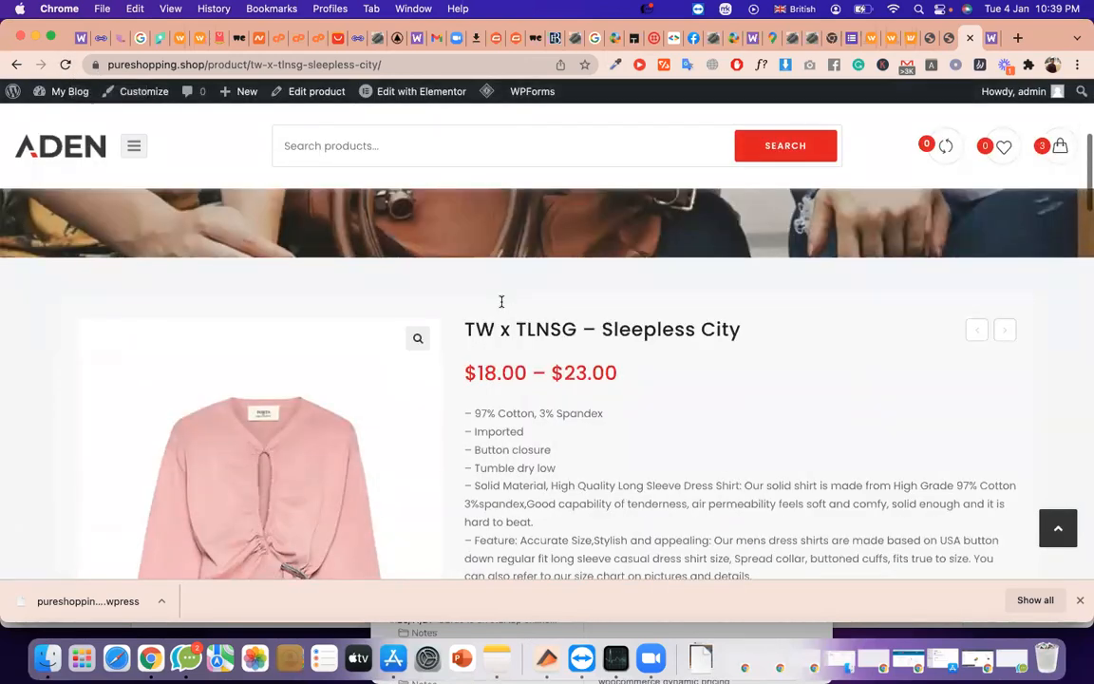
scroll(502, 306, "down", 15)
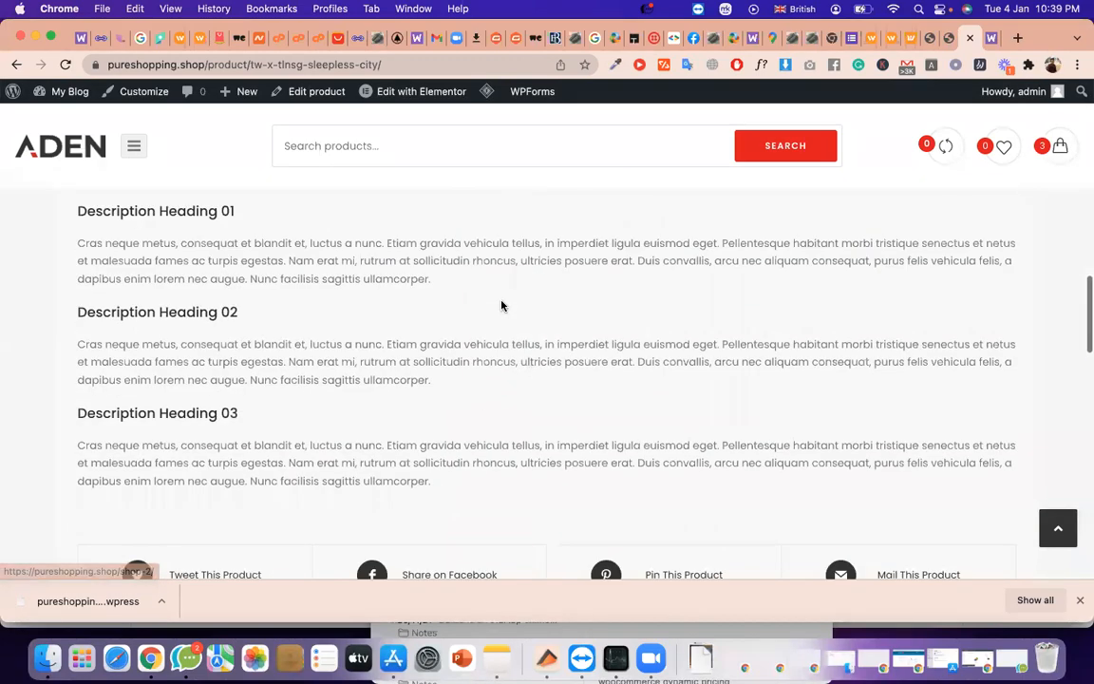
scroll(502, 306, "down", 5)
scroll(501, 308, "up", 8)
scroll(550, 491, "down", 3)
scroll(550, 491, "down", 10)
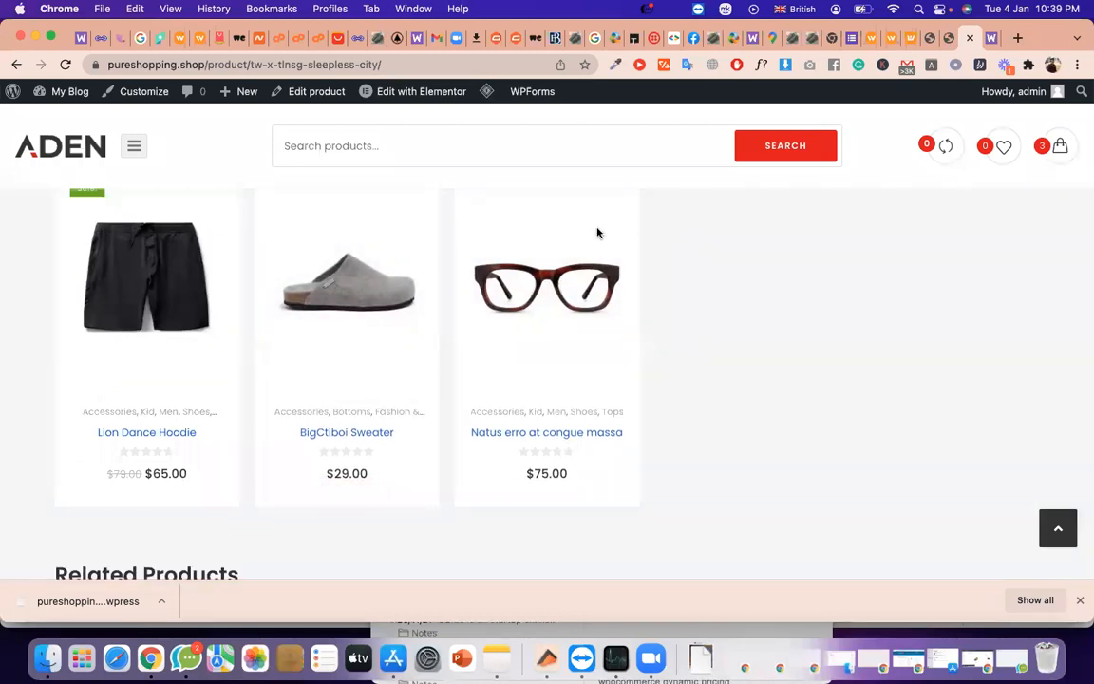
scroll(124, 185, "up", 10)
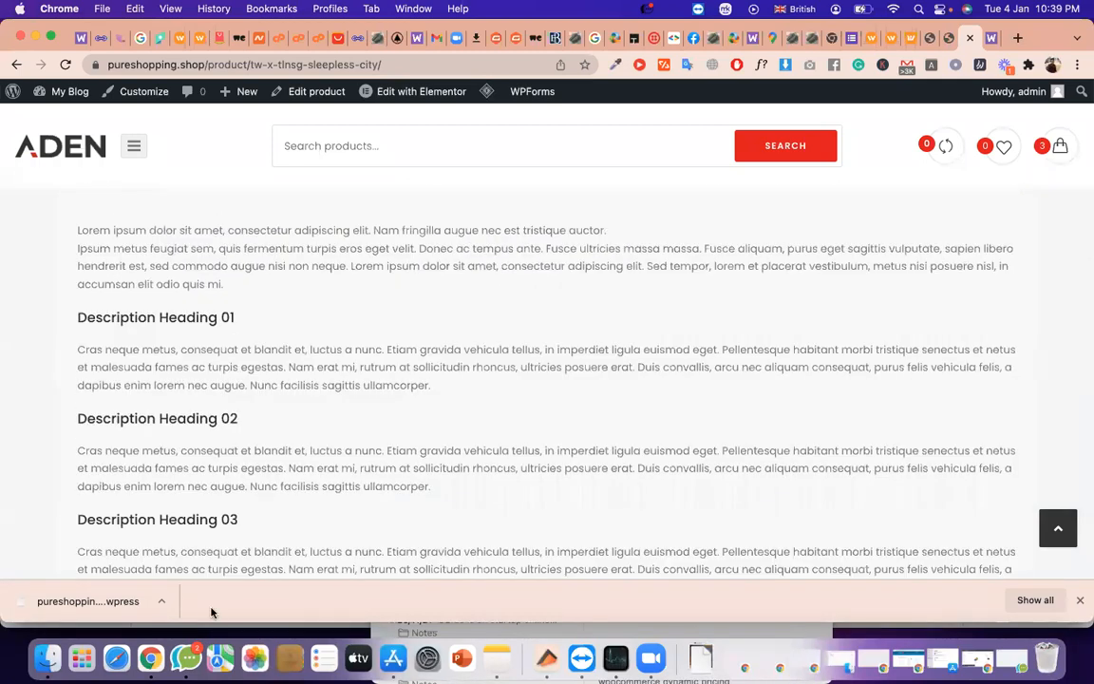
scroll(198, 421, "up", 10)
scroll(219, 471, "down", 10)
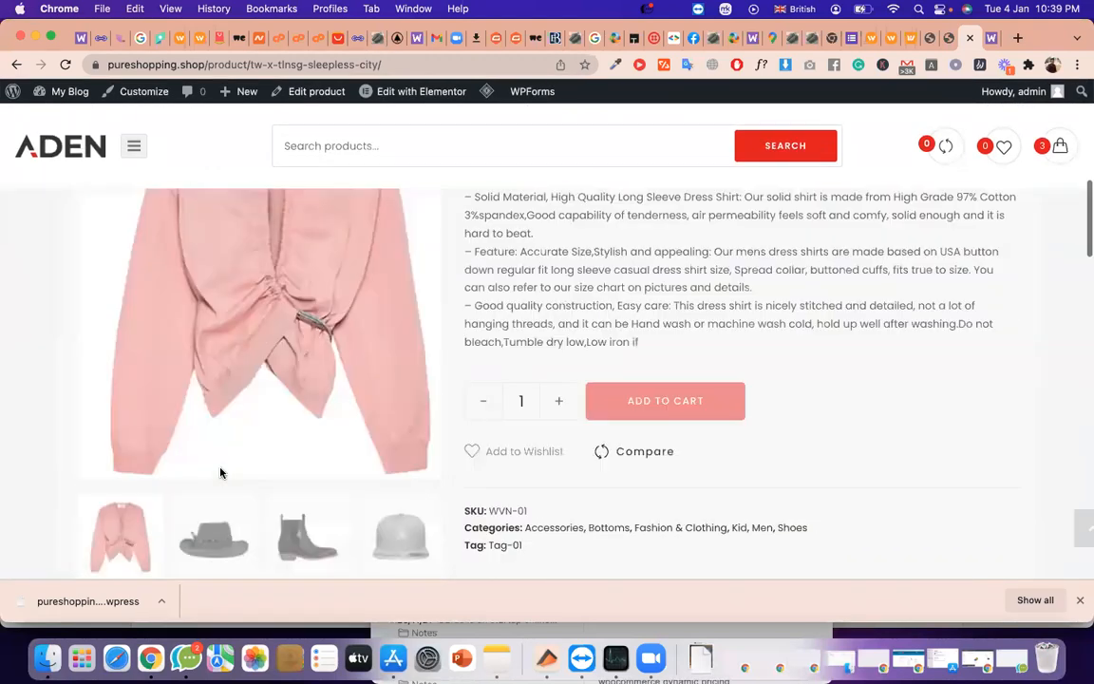
scroll(378, 580, "up", 10)
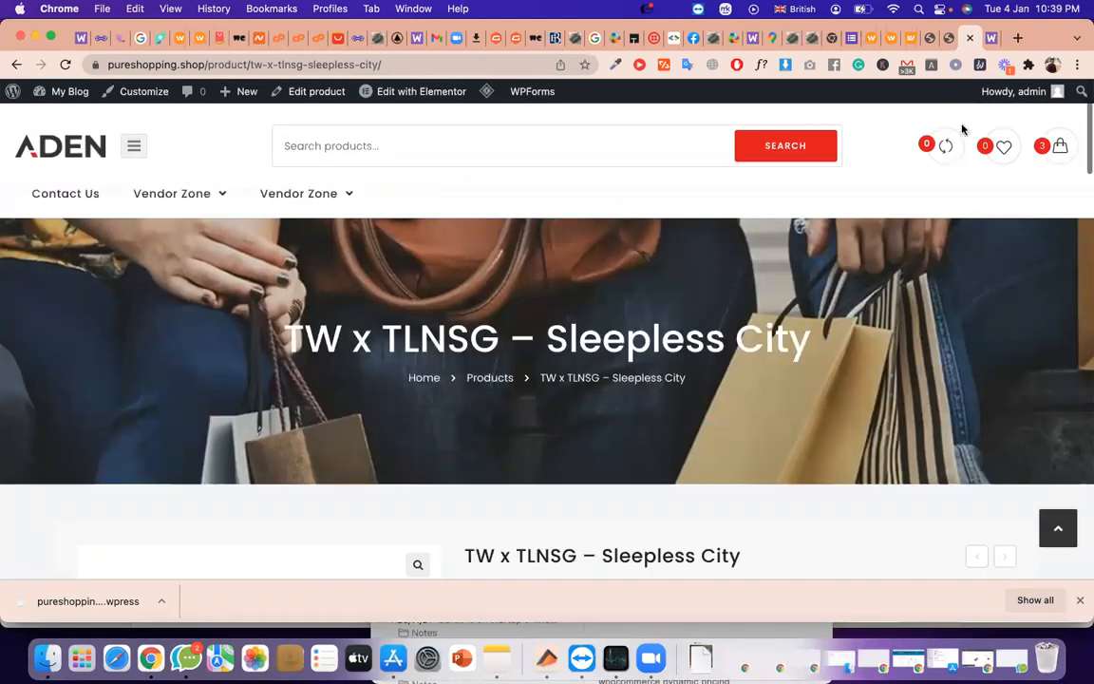
Step: Add Grouped Products and Virtual Products to "Replace Add to cart text in", save the Archives settings, and review the saved selection
left_click(946, 38)
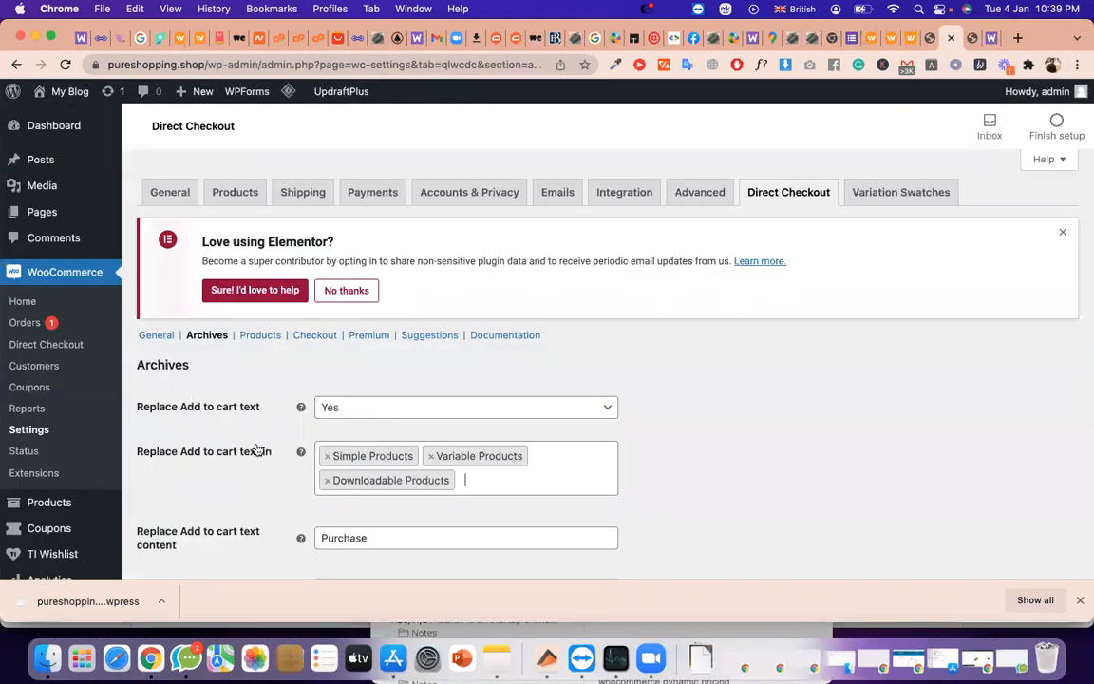
left_click(517, 487)
left_click(350, 350)
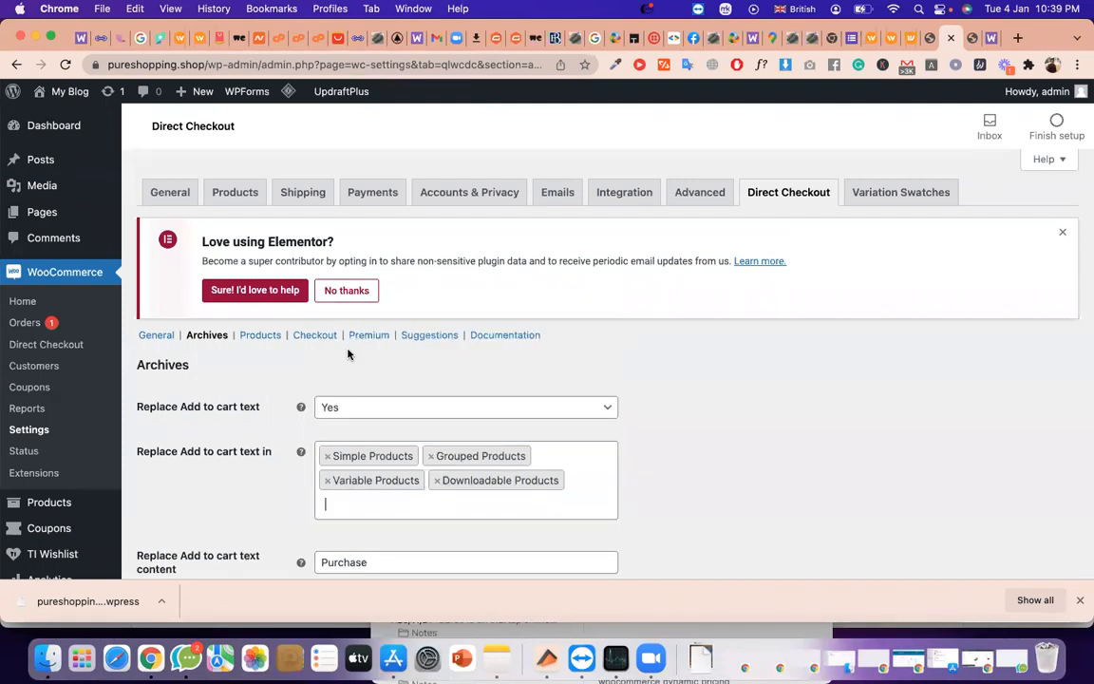
left_click(457, 513)
left_click(345, 370)
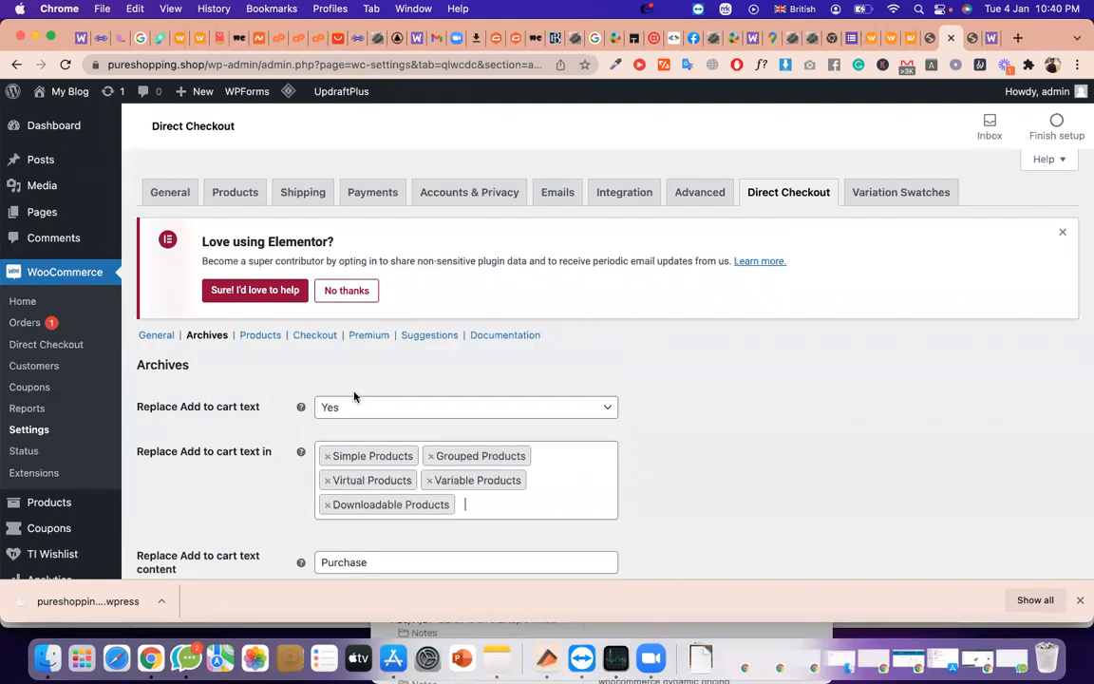
scroll(314, 504, "down", 2)
scroll(315, 504, "down", 5)
left_click(178, 450)
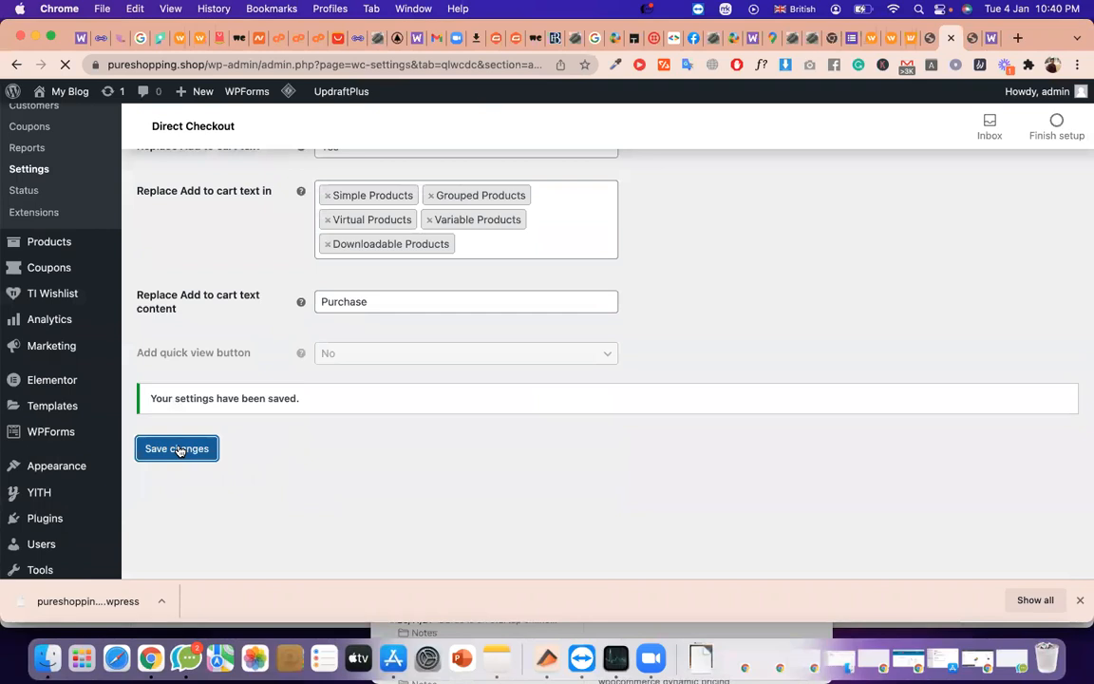
scroll(190, 313, "down", 2)
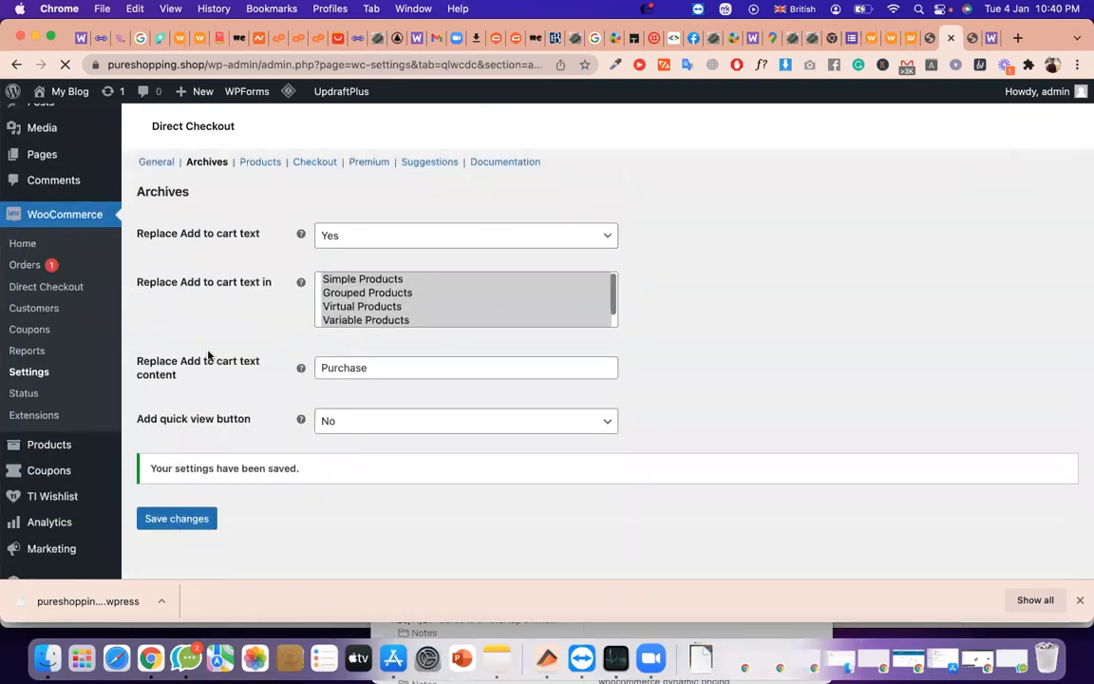
triple_click(235, 372)
scroll(235, 371, "down", 2)
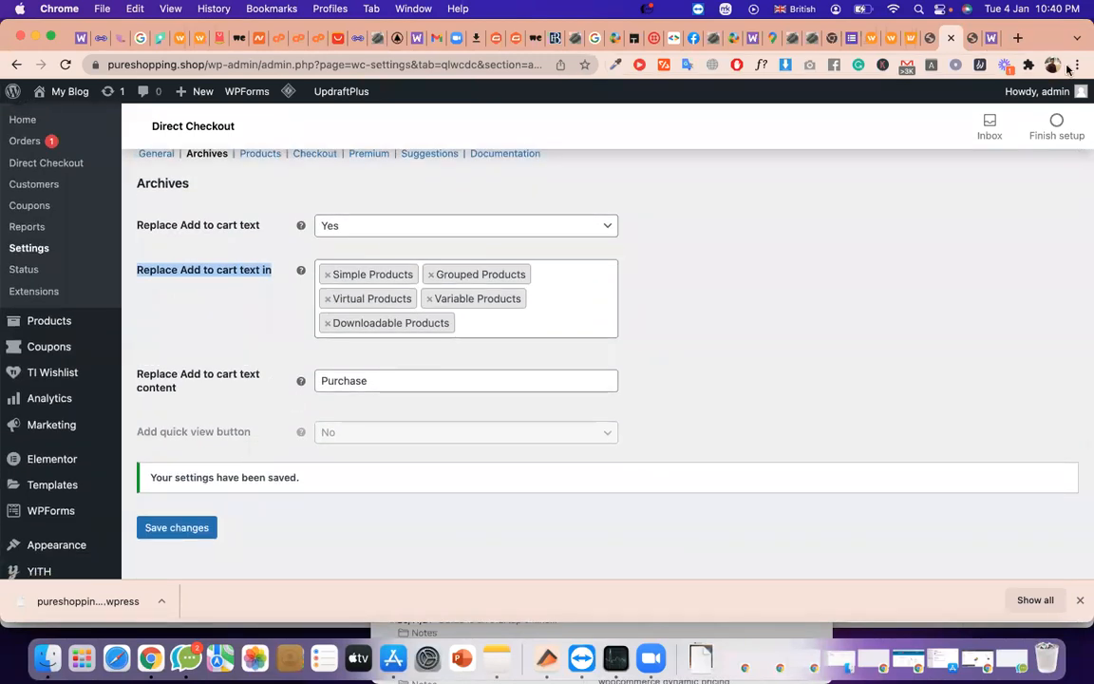
Step: Check the add-to-cart button on the Sleepless City product page again
left_click(971, 38)
scroll(814, 331, "down", 5)
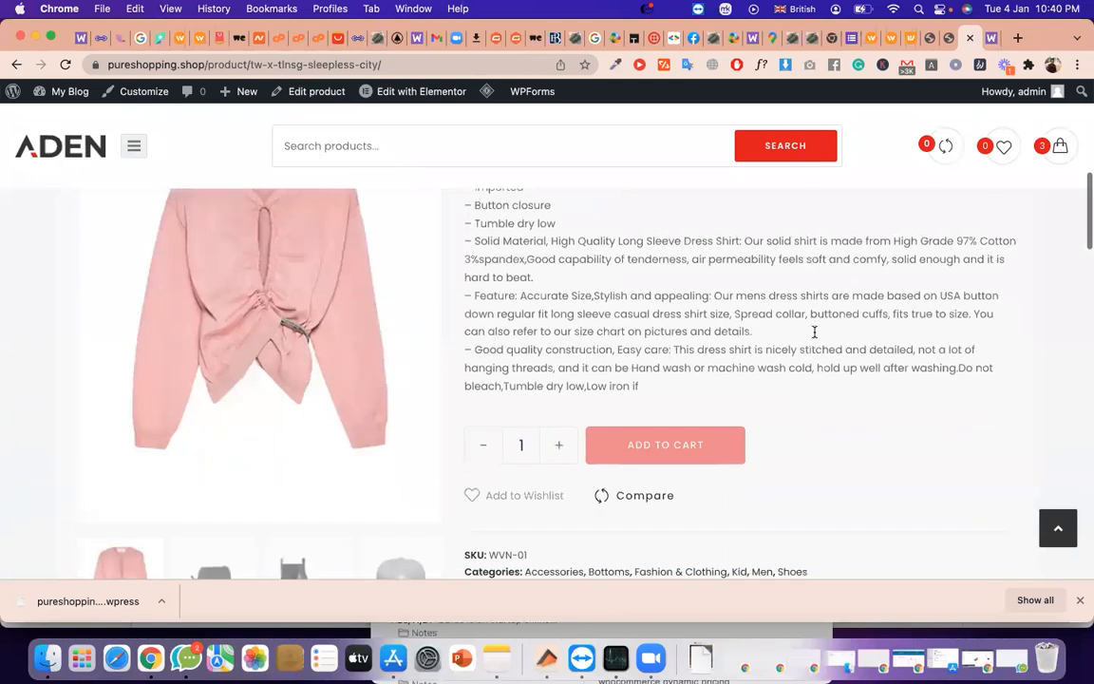
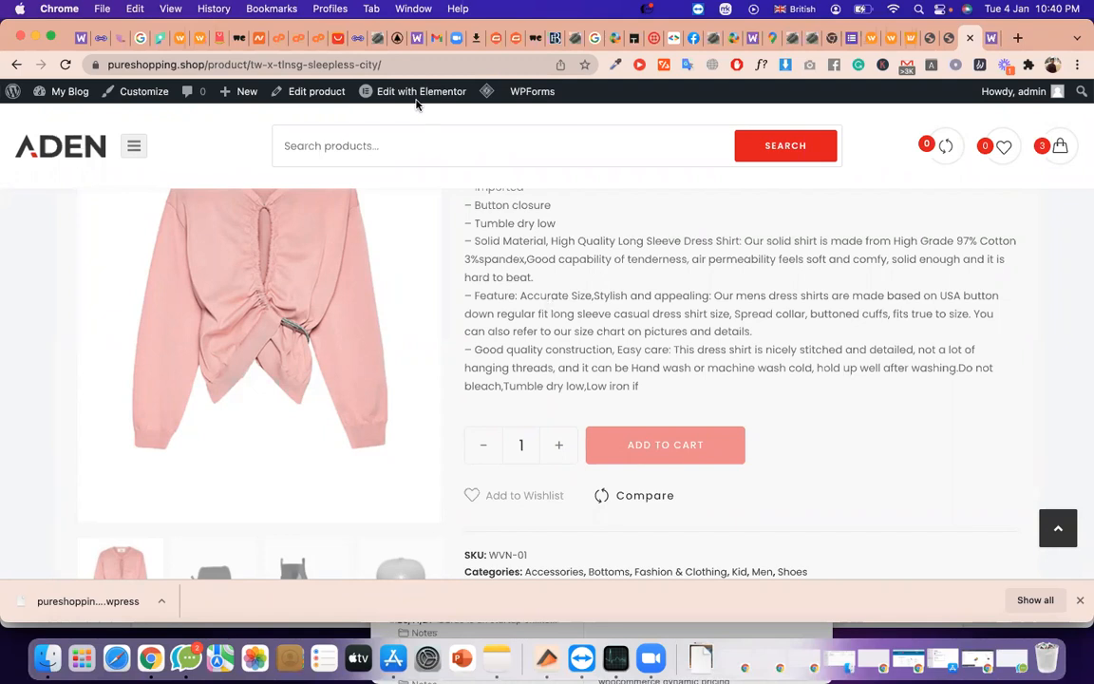
scroll(704, 486, "down", 1)
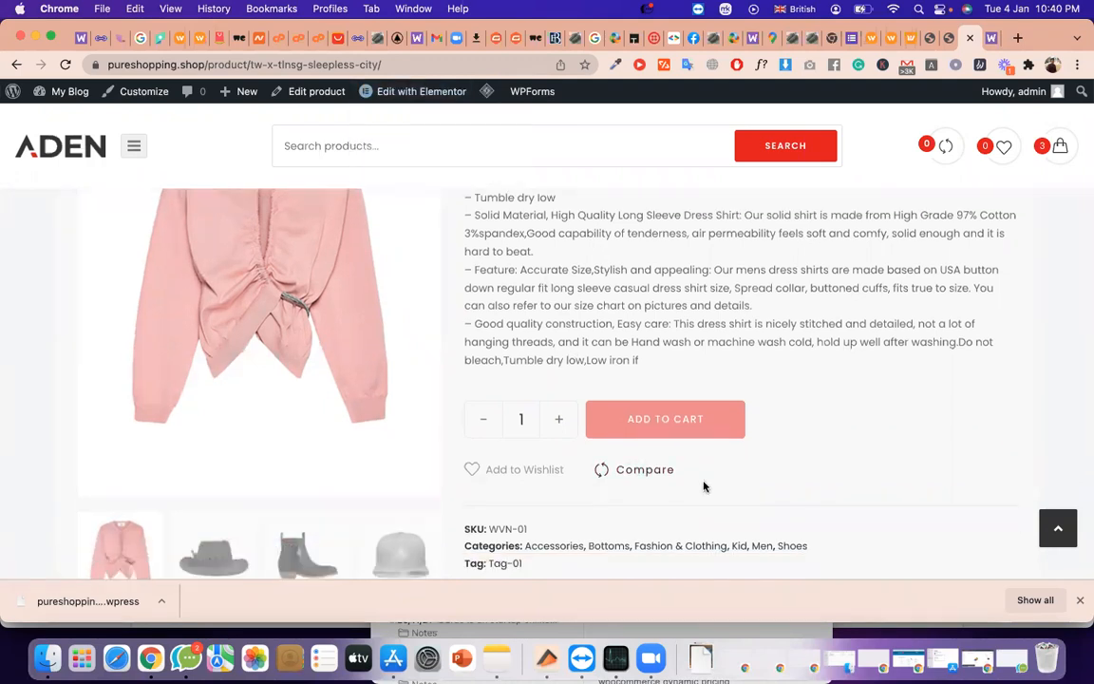
scroll(704, 486, "down", 5)
Step: Open the Direct Checkout Products settings and look over the available options
left_click(945, 40)
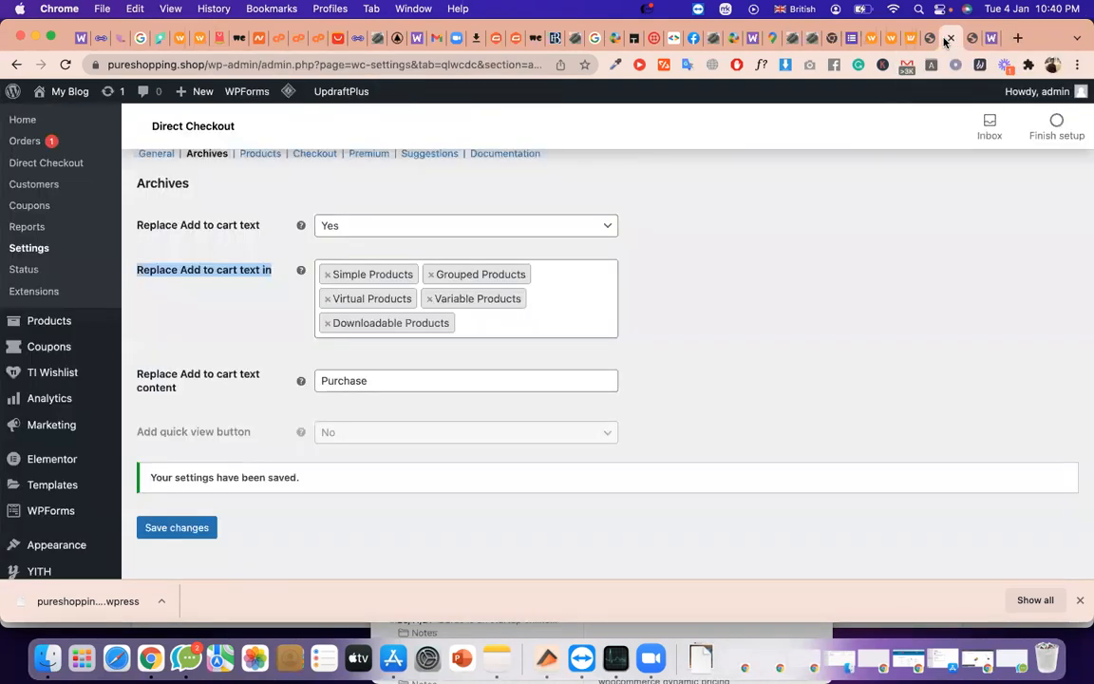
scroll(354, 408, "up", 5)
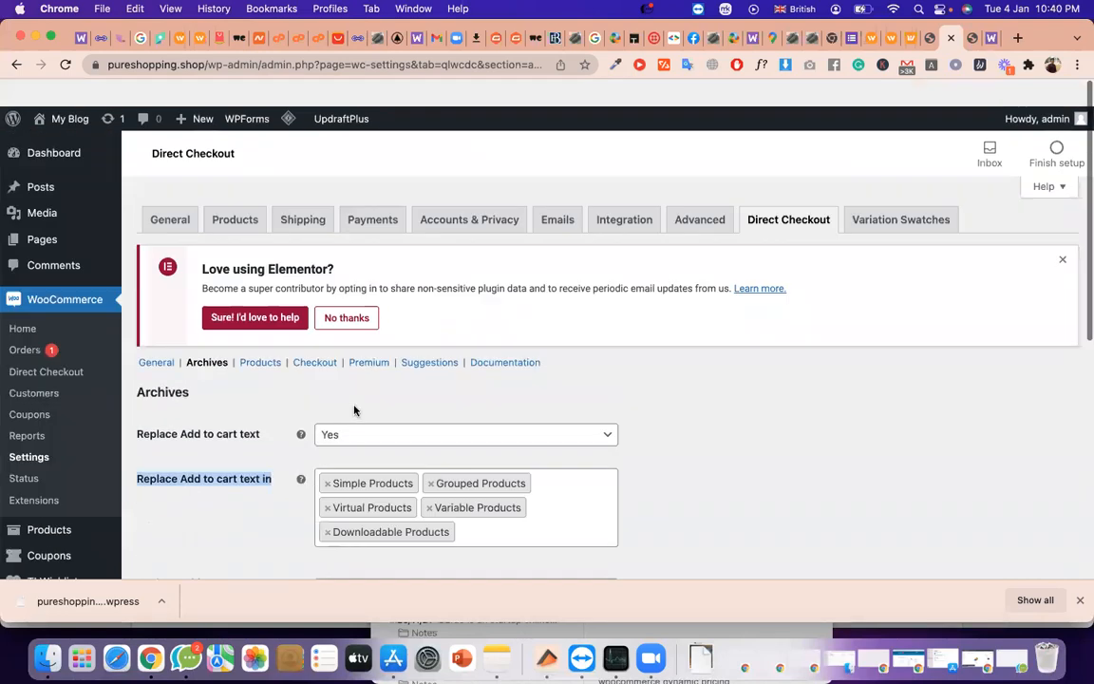
left_click(247, 336)
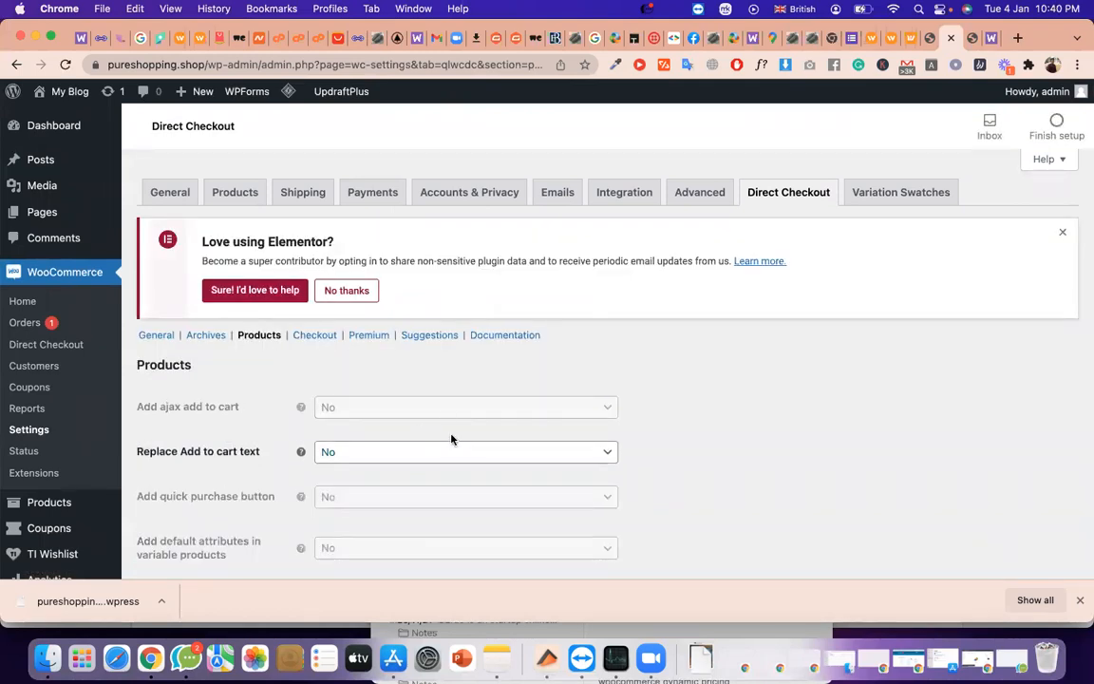
scroll(381, 407, "down", 2)
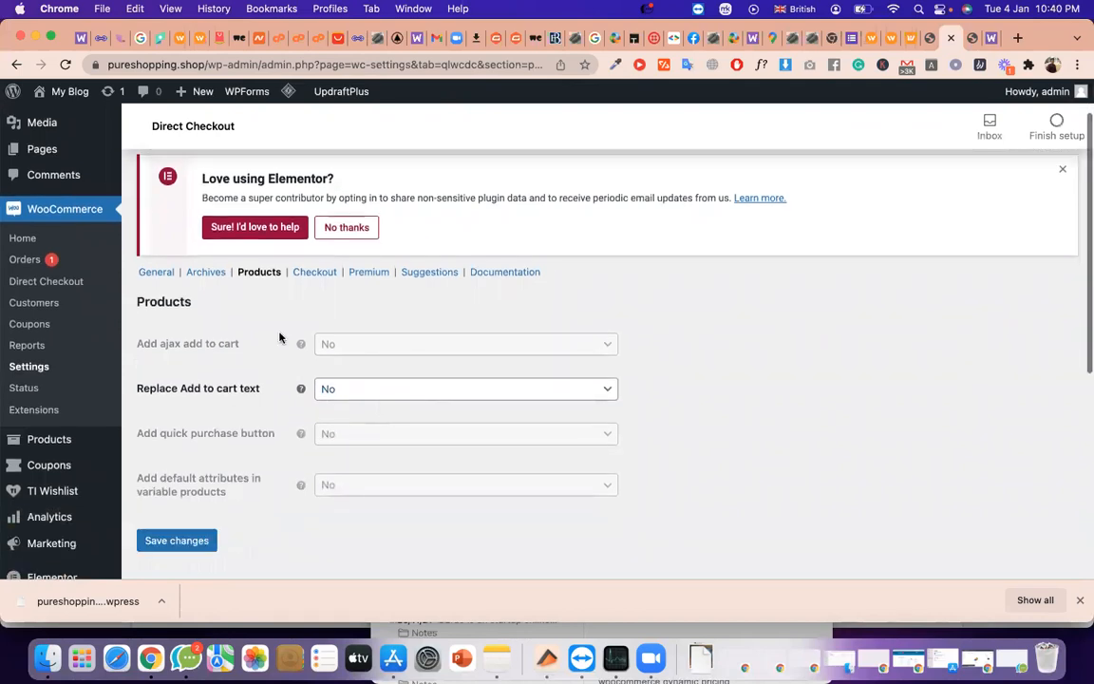
Step: Set "Replace Add to cart text" to No in the Direct Checkout Archives settings and save
left_click(213, 274)
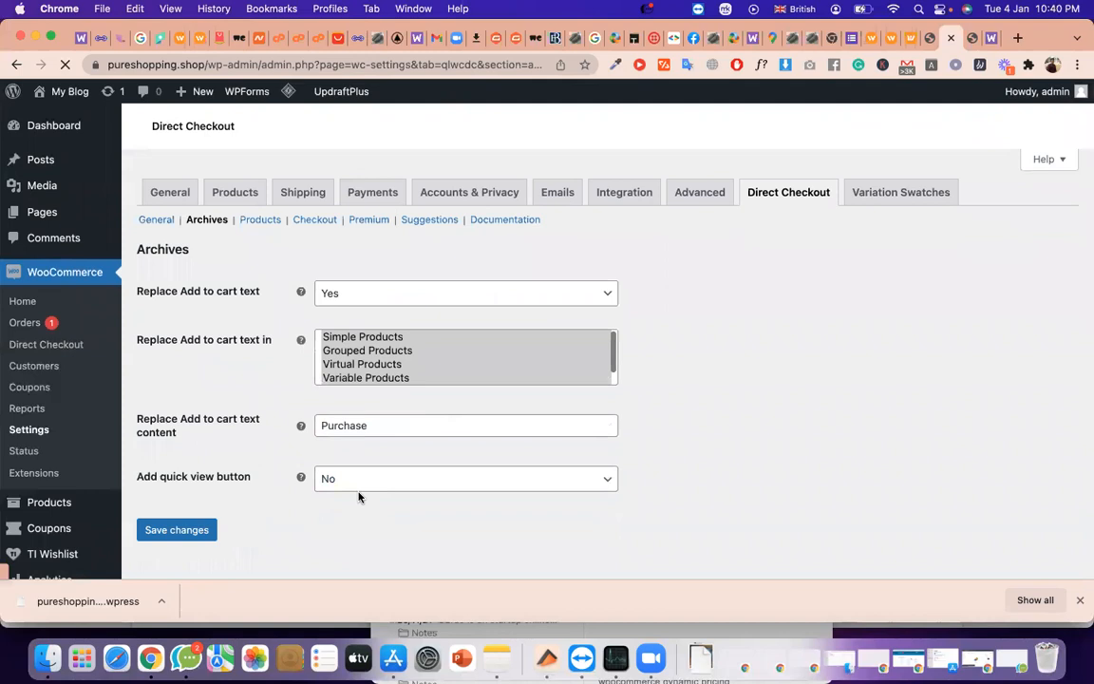
left_click(349, 297)
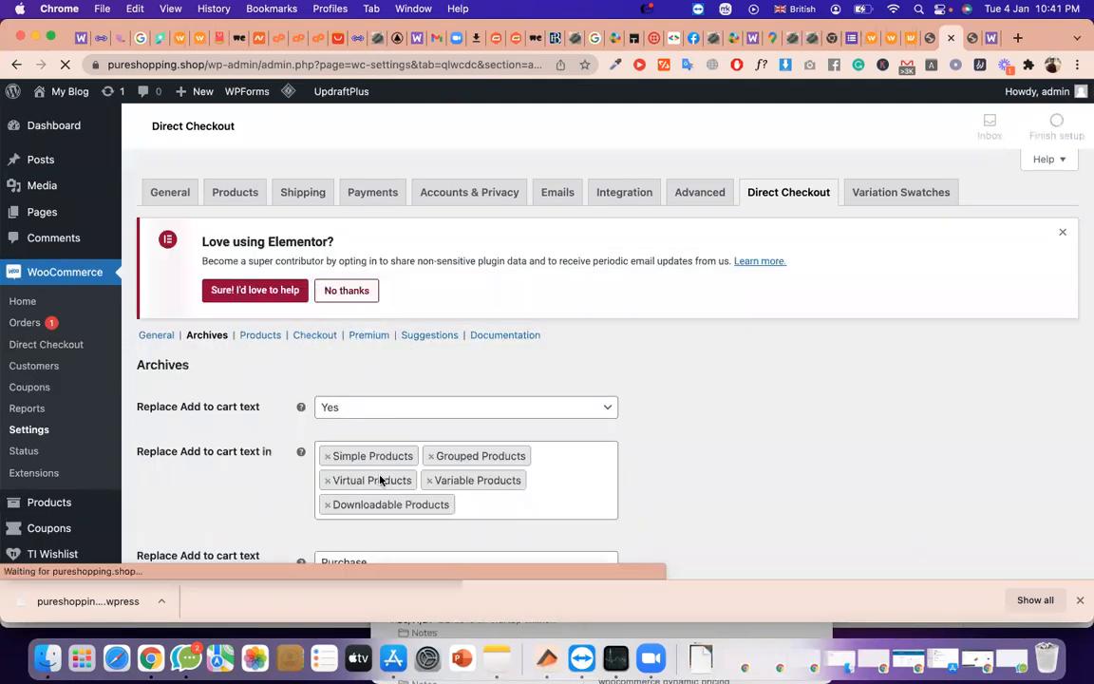
left_click(354, 411)
left_click(353, 449)
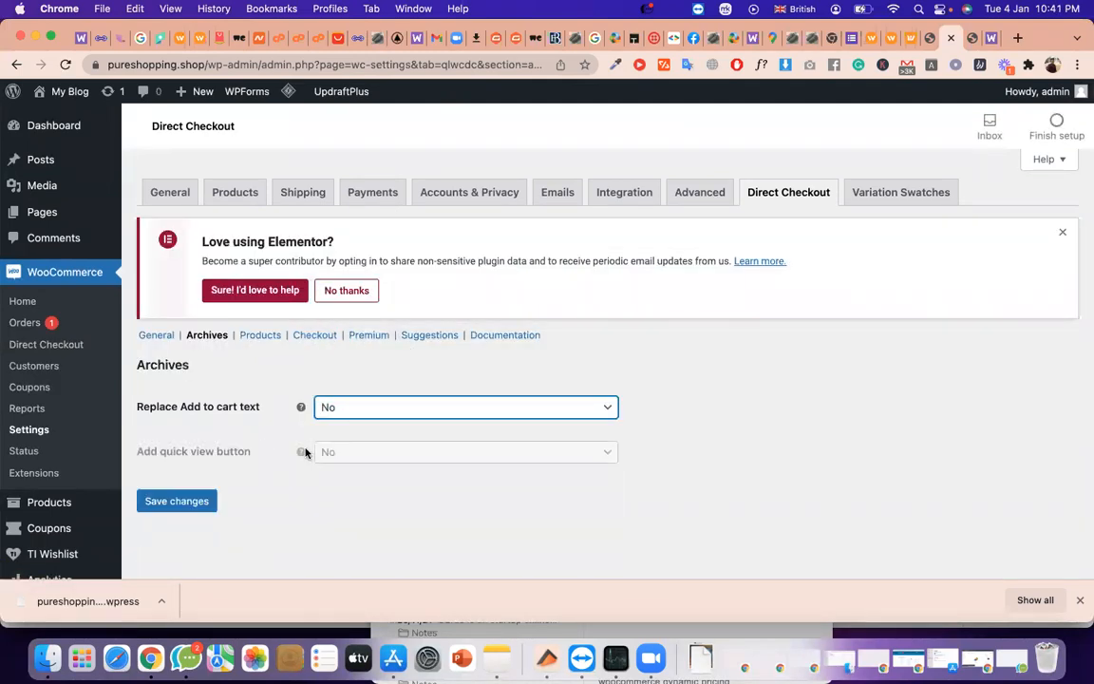
scroll(303, 452, "down", 3)
left_click(176, 354)
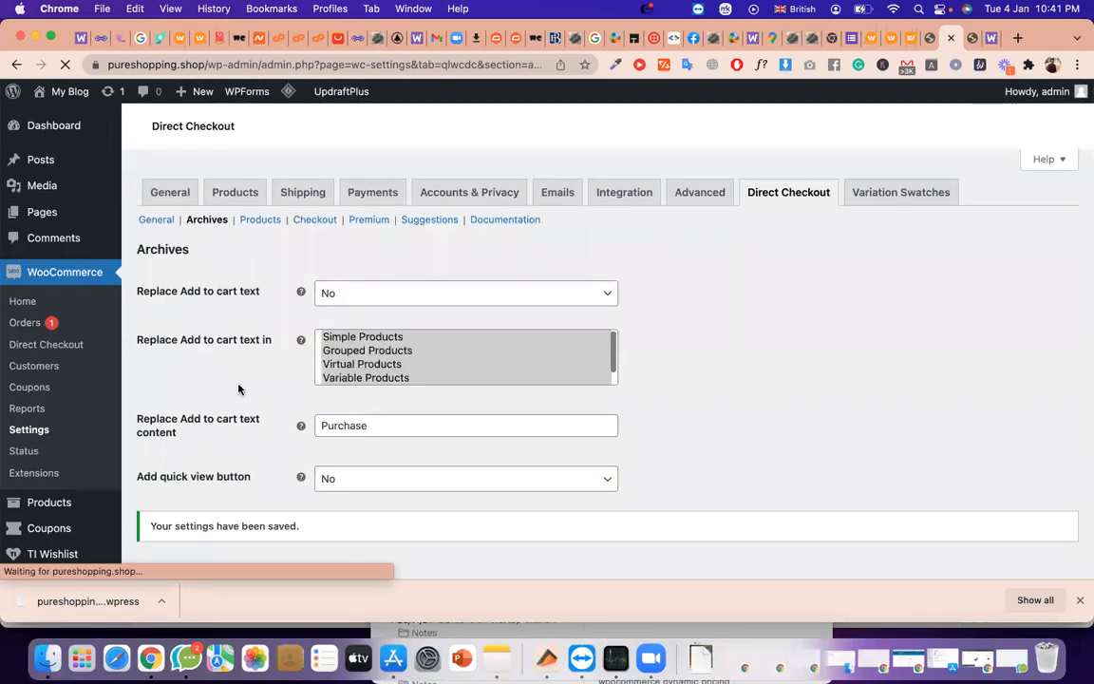
Step: Set "Added to cart alert" to No in the Direct Checkout General settings and save the changes
left_click(156, 220)
left_click(362, 323)
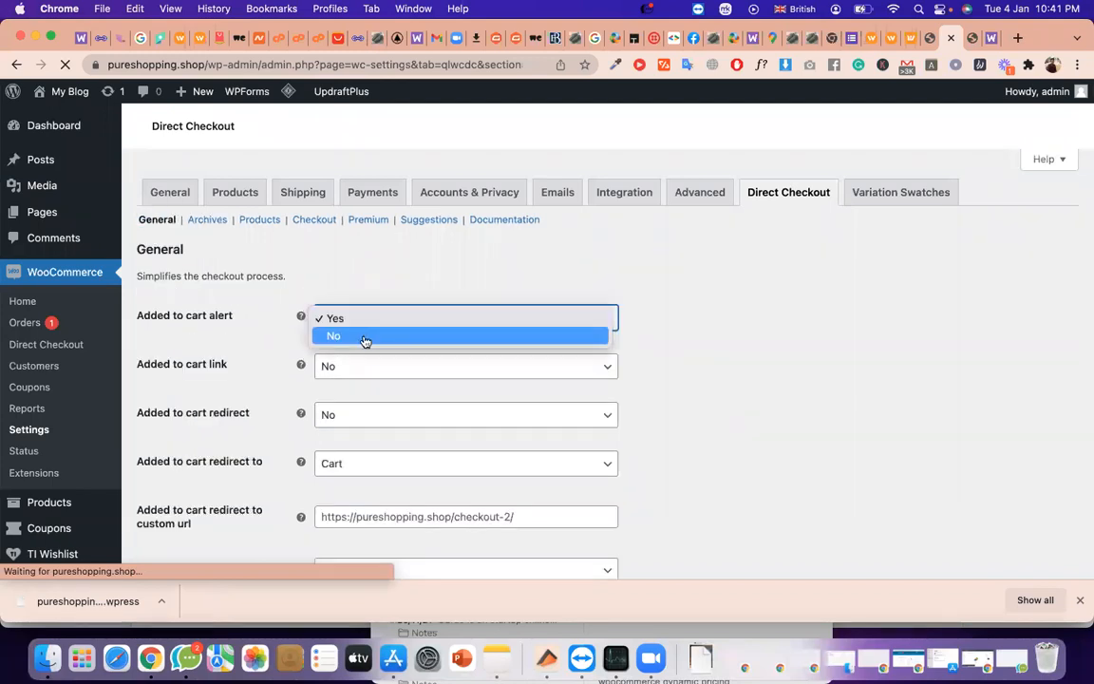
left_click(357, 442)
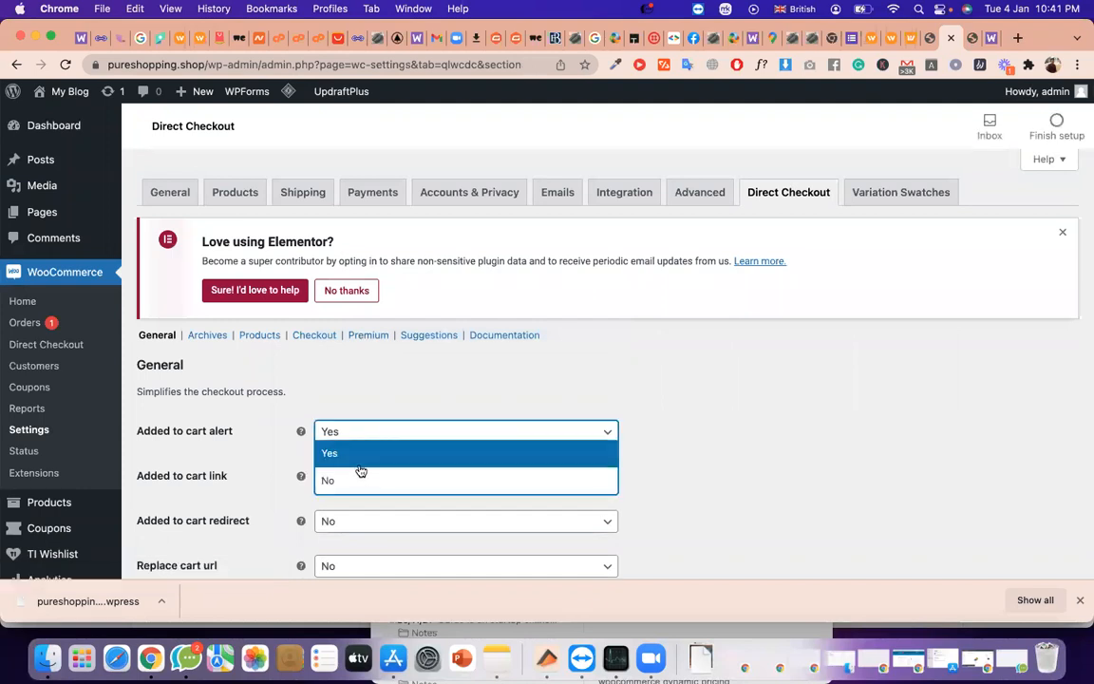
left_click(367, 483)
scroll(366, 484, "down", 4)
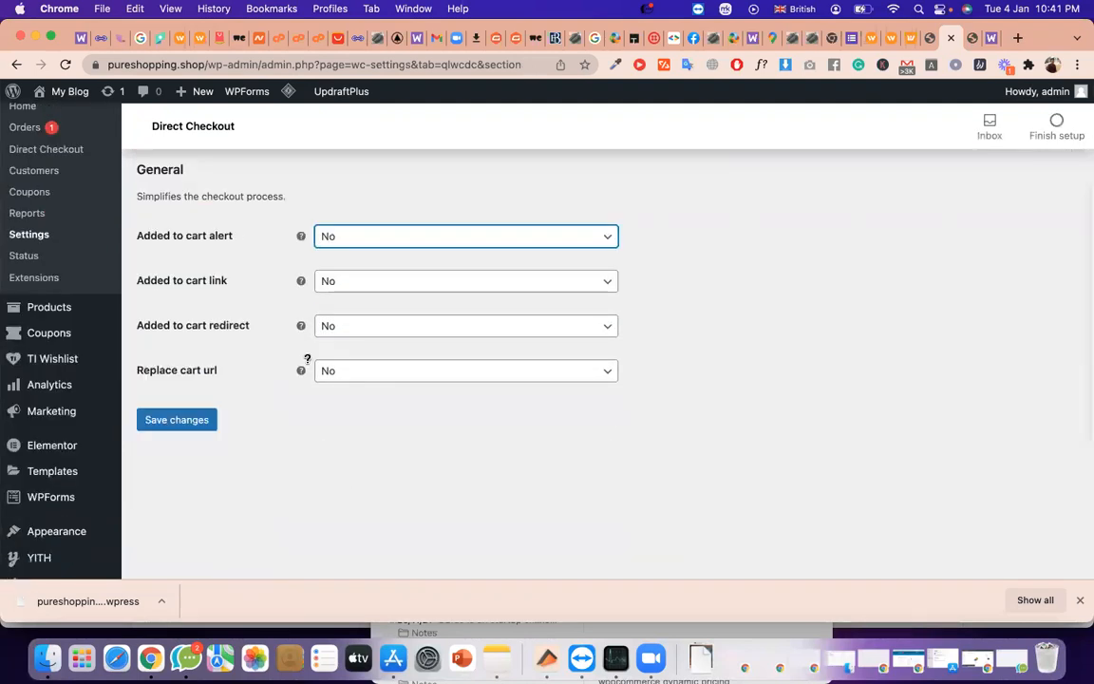
left_click(179, 423)
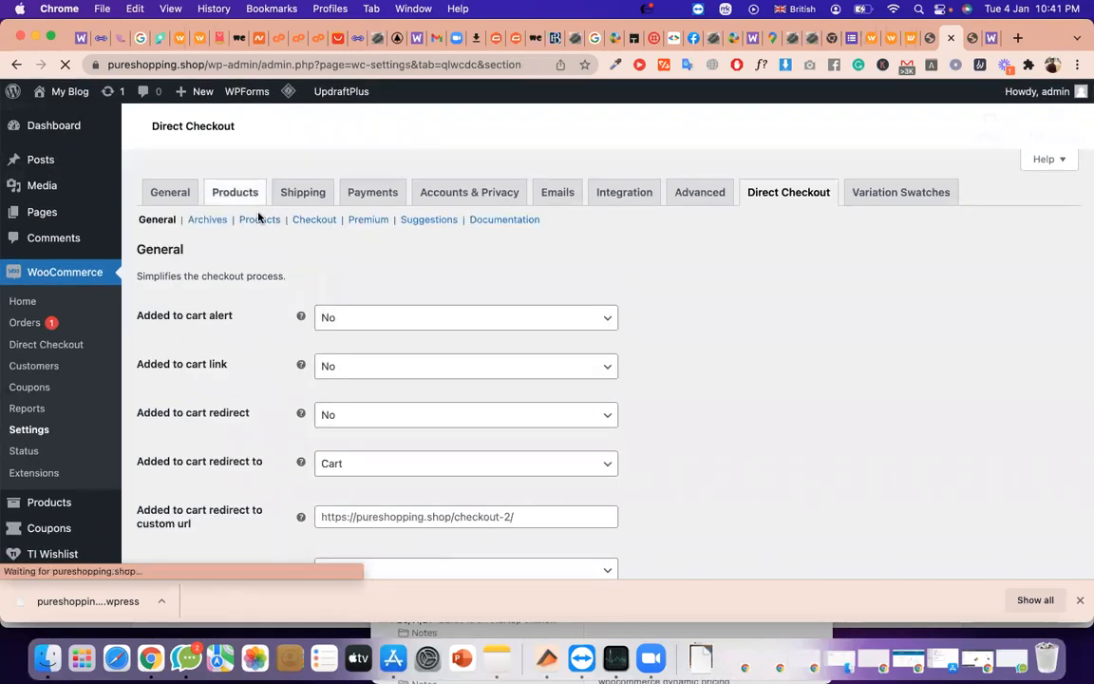
Step: Reopen the Direct Checkout Products settings and examine the "Add ajax add to cart" option
left_click(261, 337)
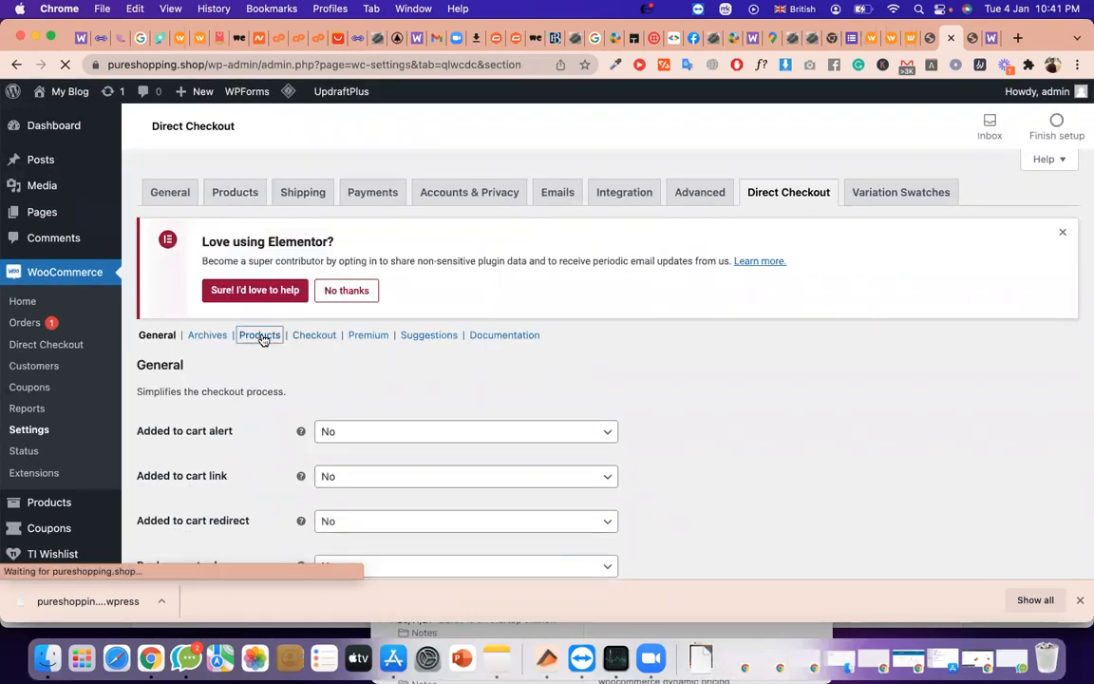
scroll(447, 379, "down", 1)
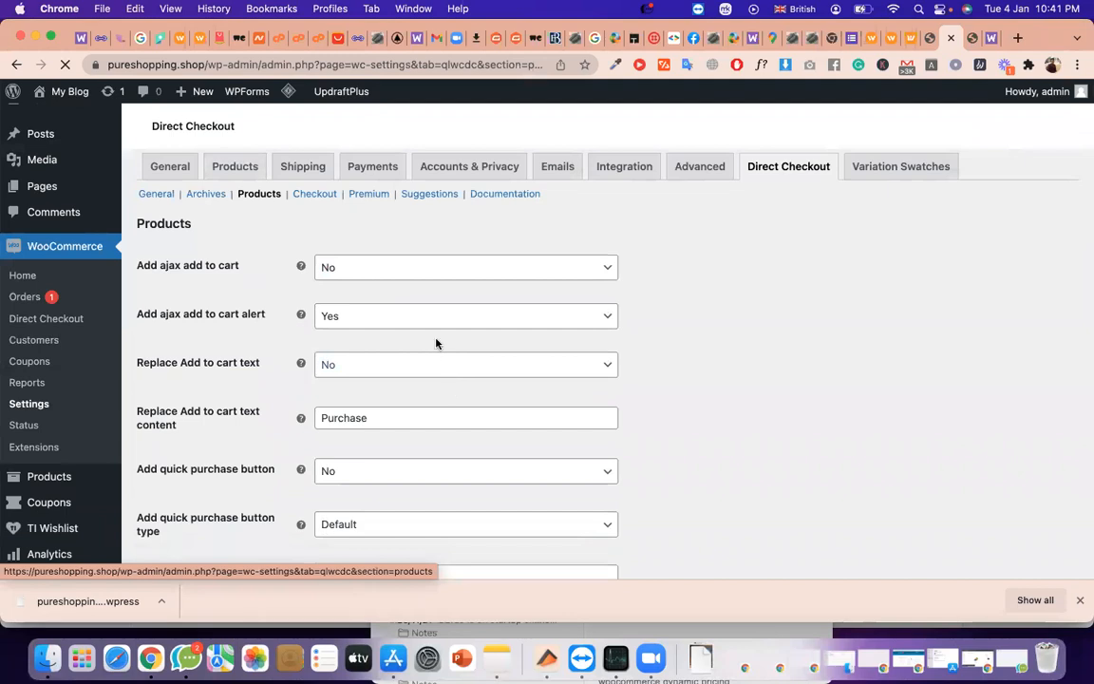
left_click(400, 279)
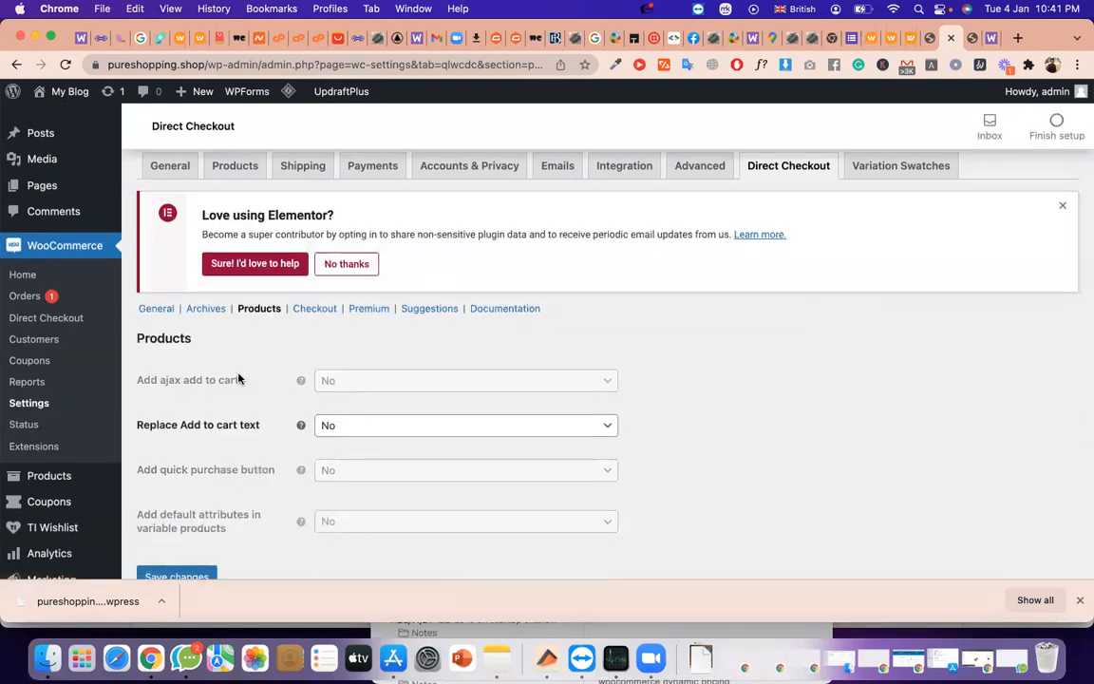
left_click_drag(239, 379, 143, 383)
Step: Add Natus erro at congue massa to the cart from the Sleepless City product page and examine the cart popup's item summary
left_click(971, 38)
scroll(618, 370, "up", 1)
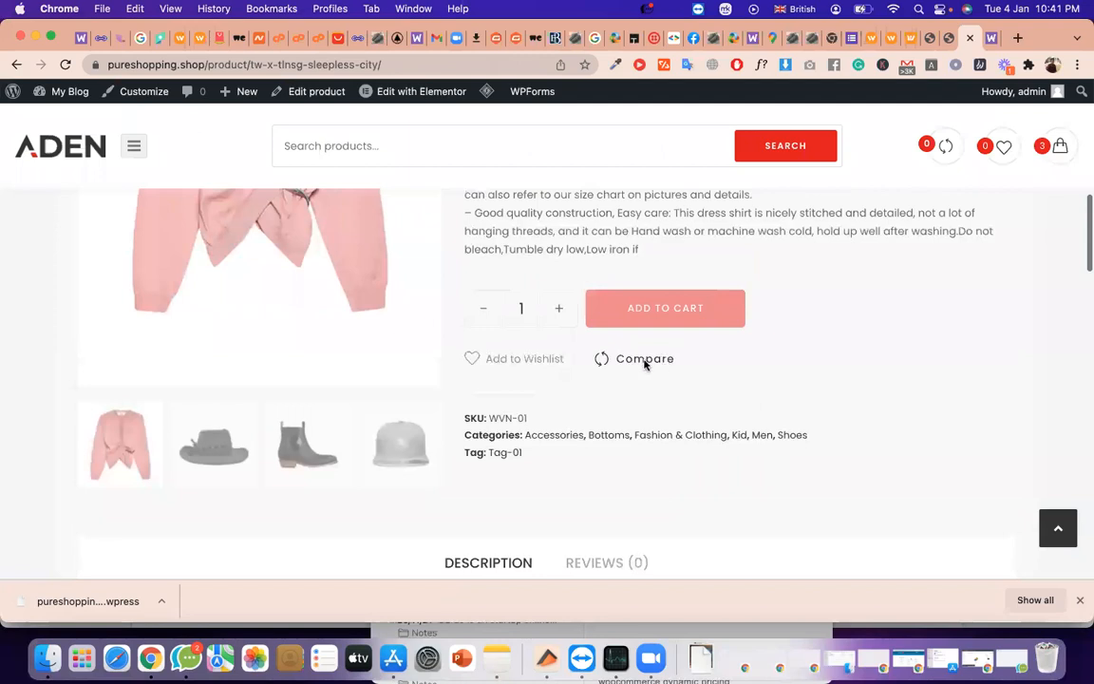
scroll(569, 357, "down", 15)
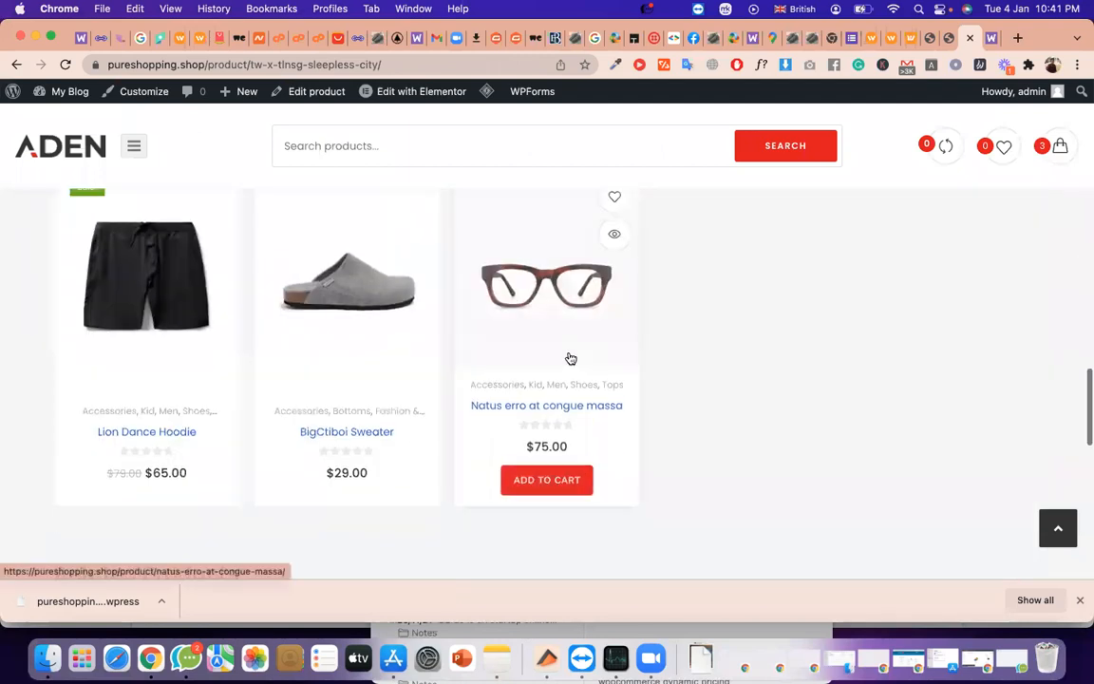
left_click(561, 491)
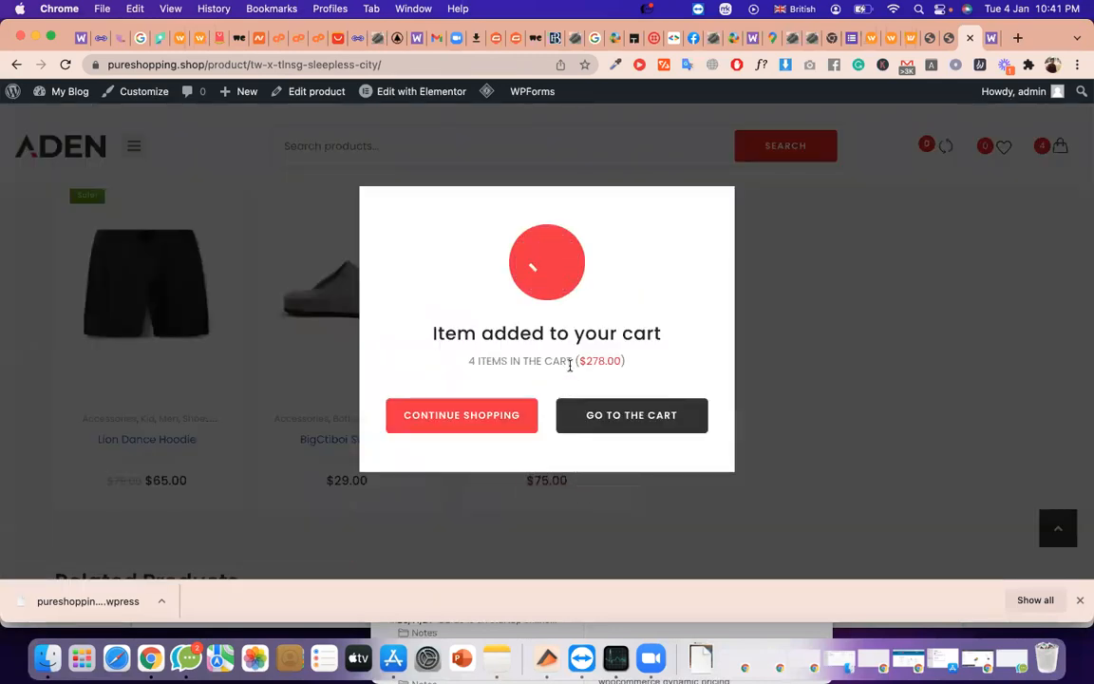
triple_click(560, 361)
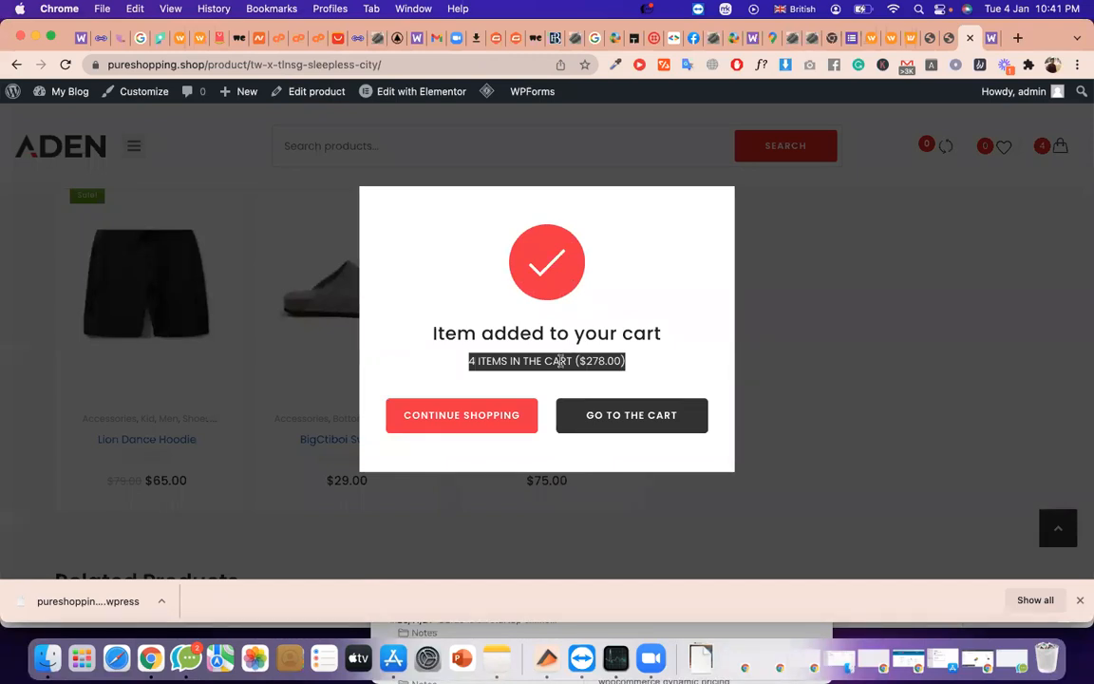
Step: Open Google in a new browser tab and enter "doldo" in its search field to examine the live suggestions
left_click(1016, 40)
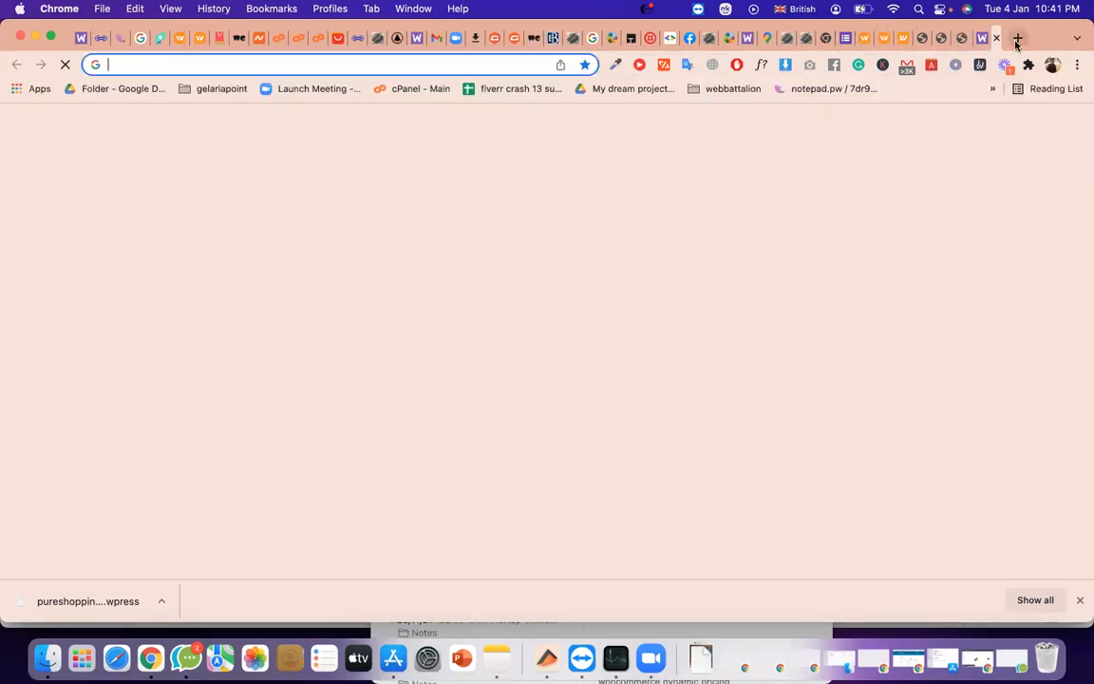
type("goog")
key("Return")
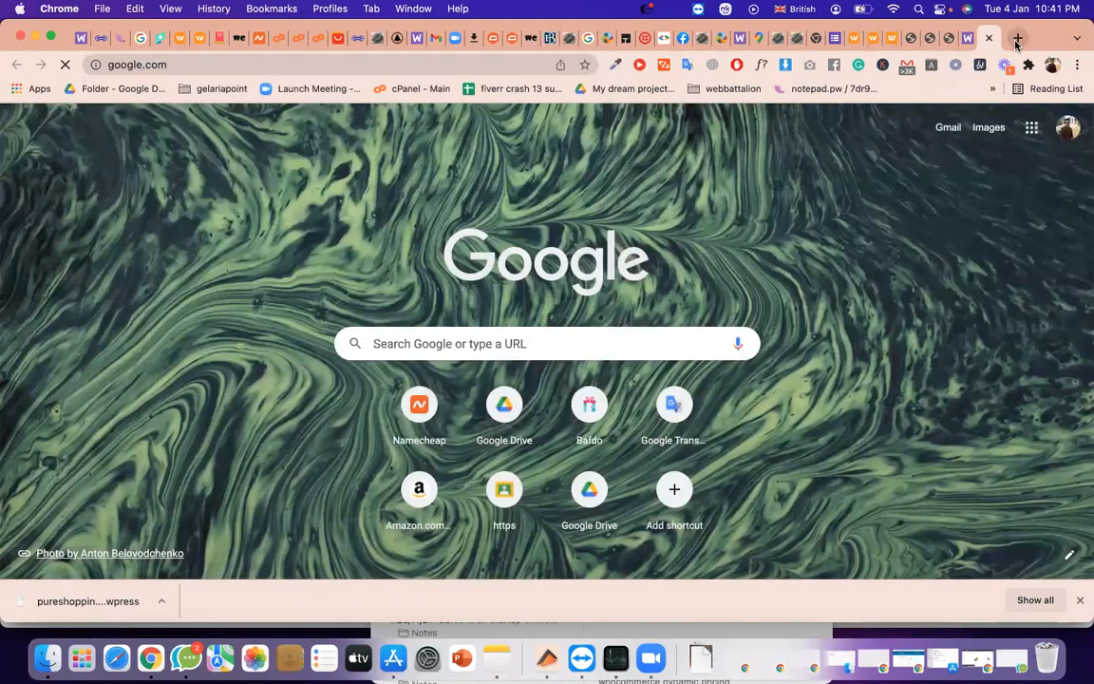
left_click(456, 232)
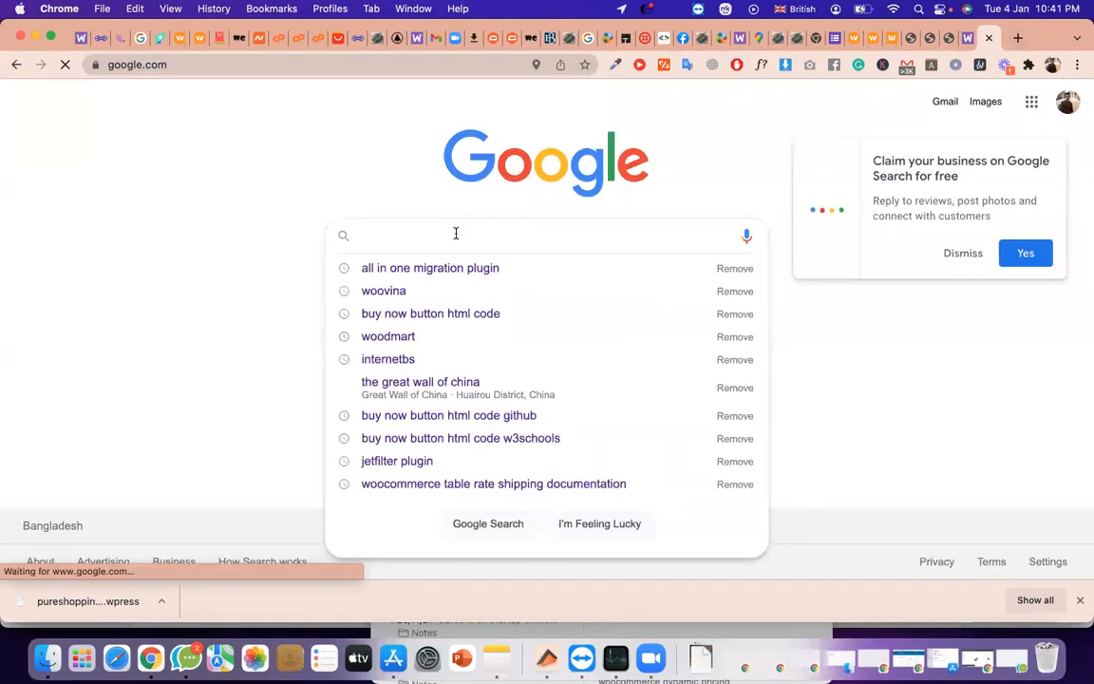
type("do")
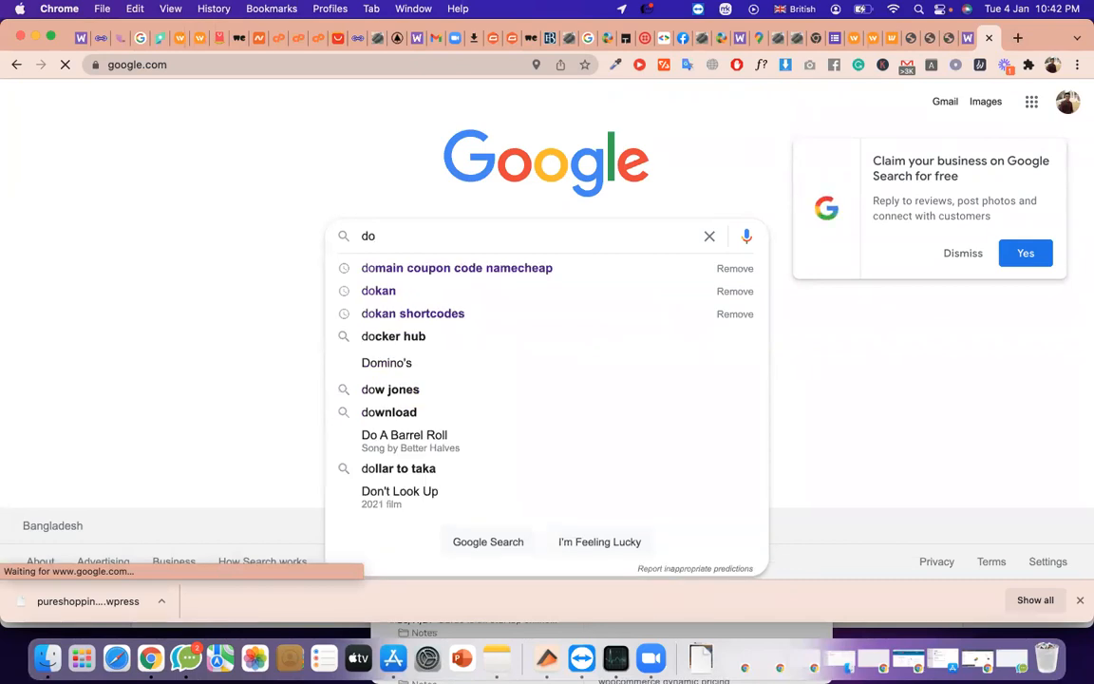
type("ldo")
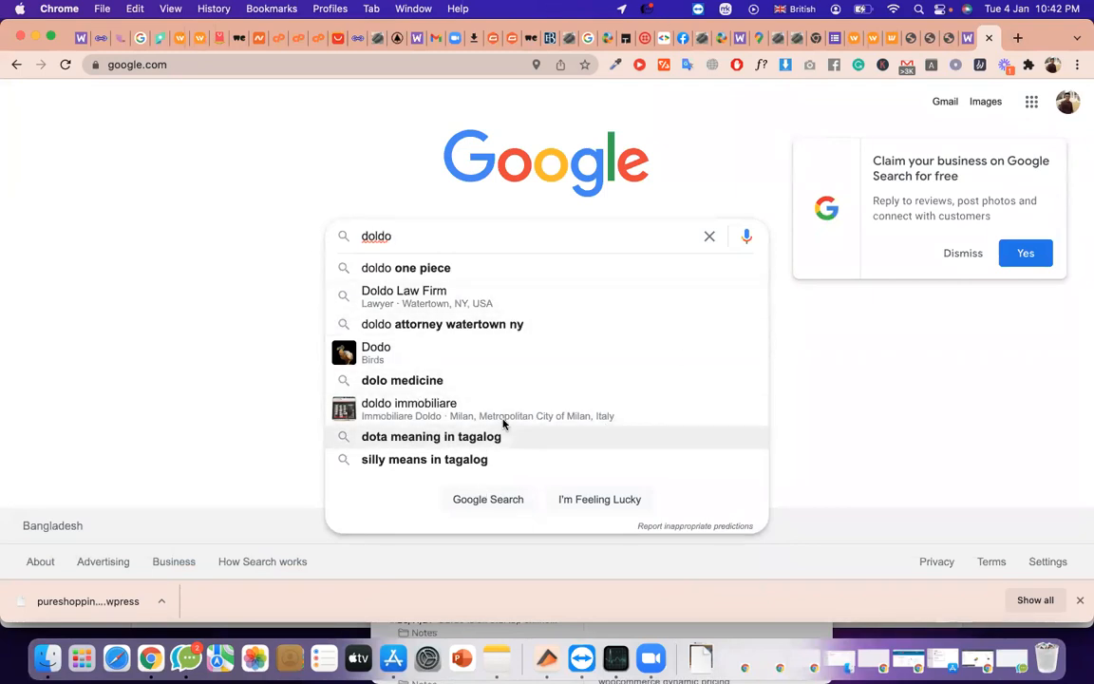
left_click(919, 104)
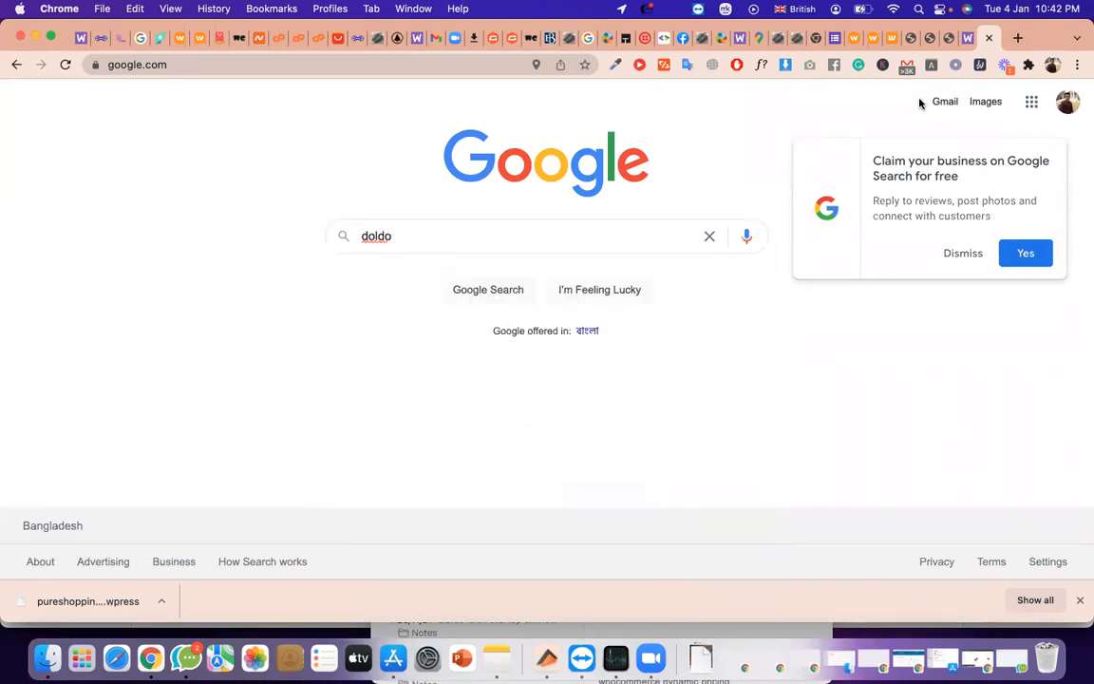
Step: Set "Replace Add to cart text" to Yes with the content Purchase in the Products settings, save, and return to the Sleepless City product page
left_click(952, 40)
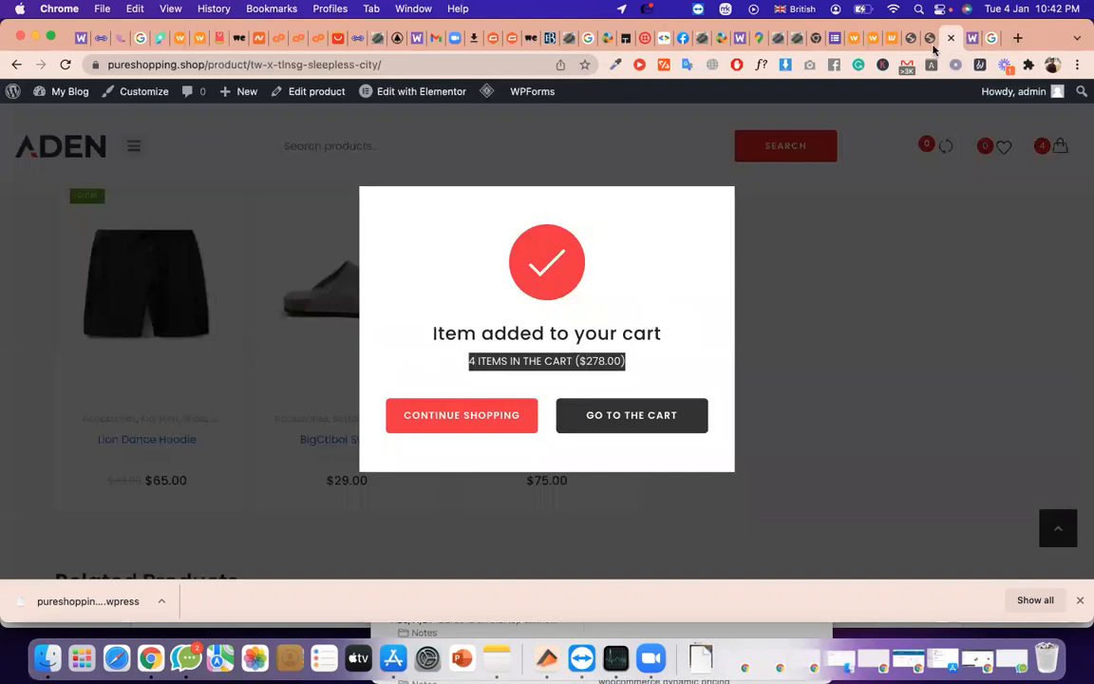
left_click(933, 44)
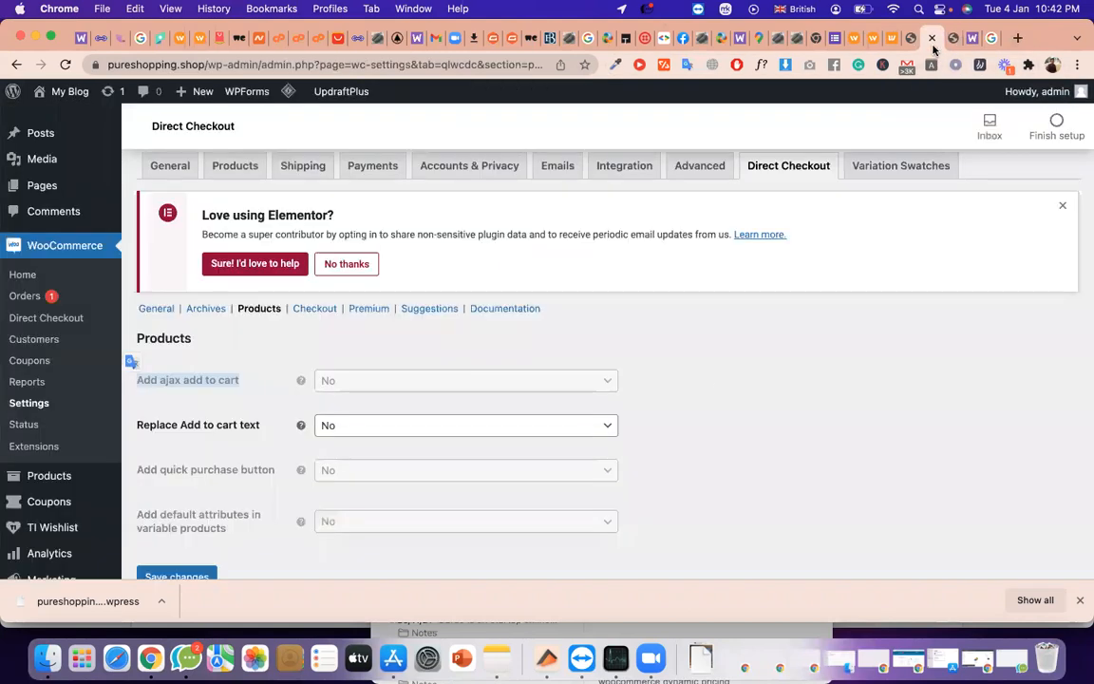
triple_click(530, 386)
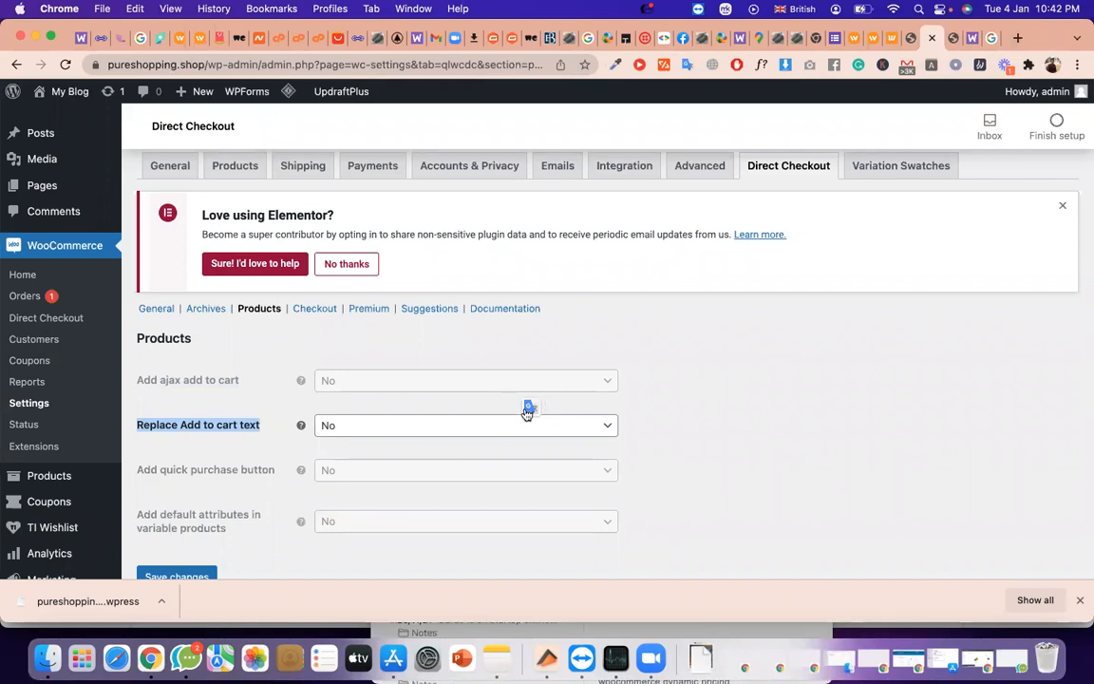
left_click(348, 427)
left_click(360, 446)
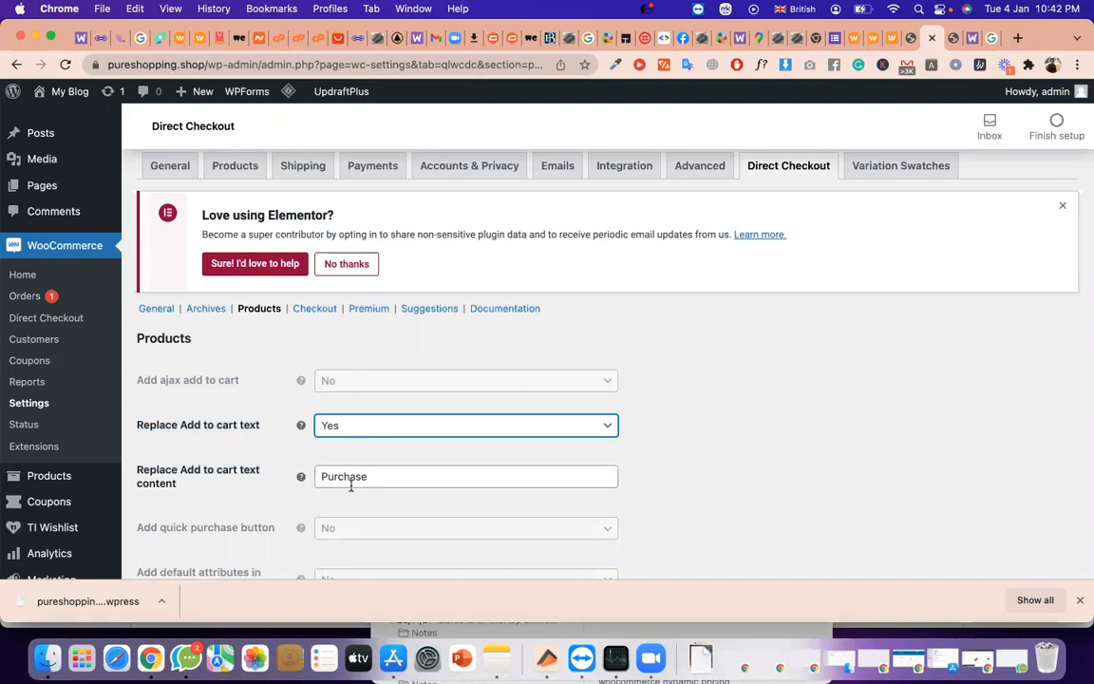
double_click(351, 481)
scroll(351, 485, "down", 5)
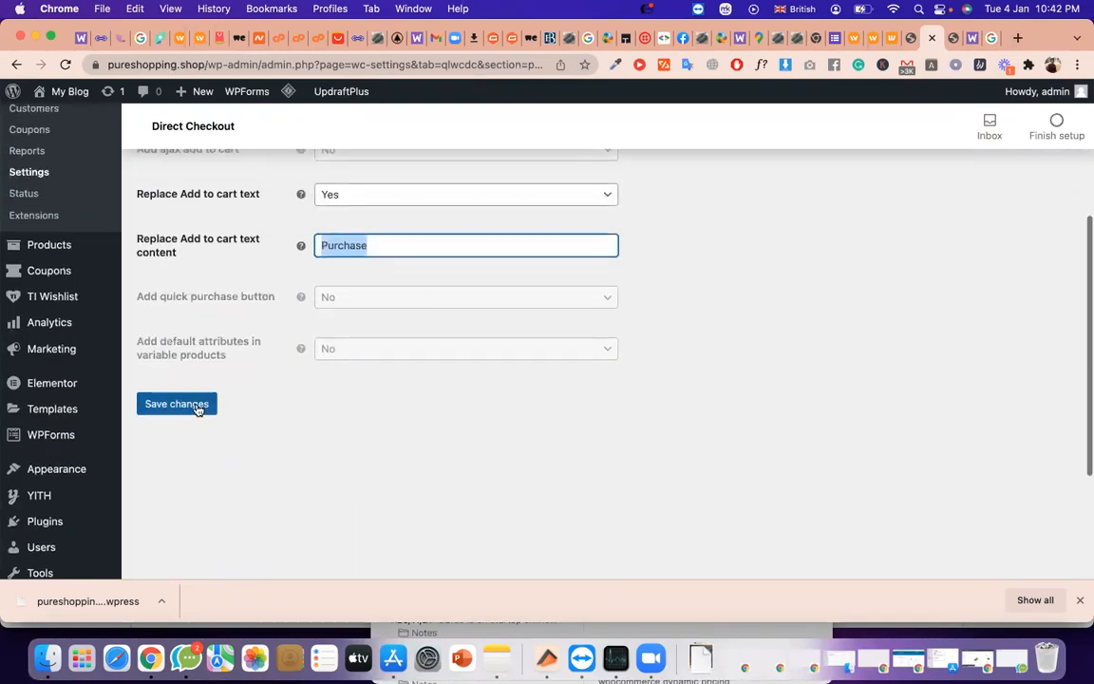
left_click(201, 406)
scroll(595, 430, "up", 3)
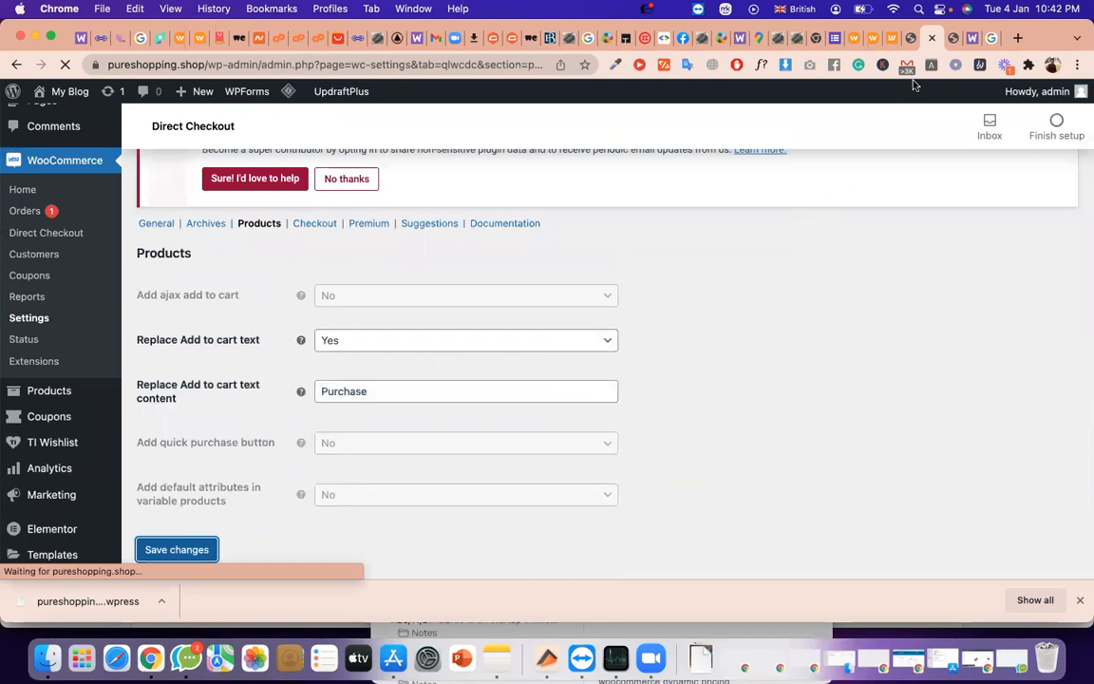
left_click(956, 38)
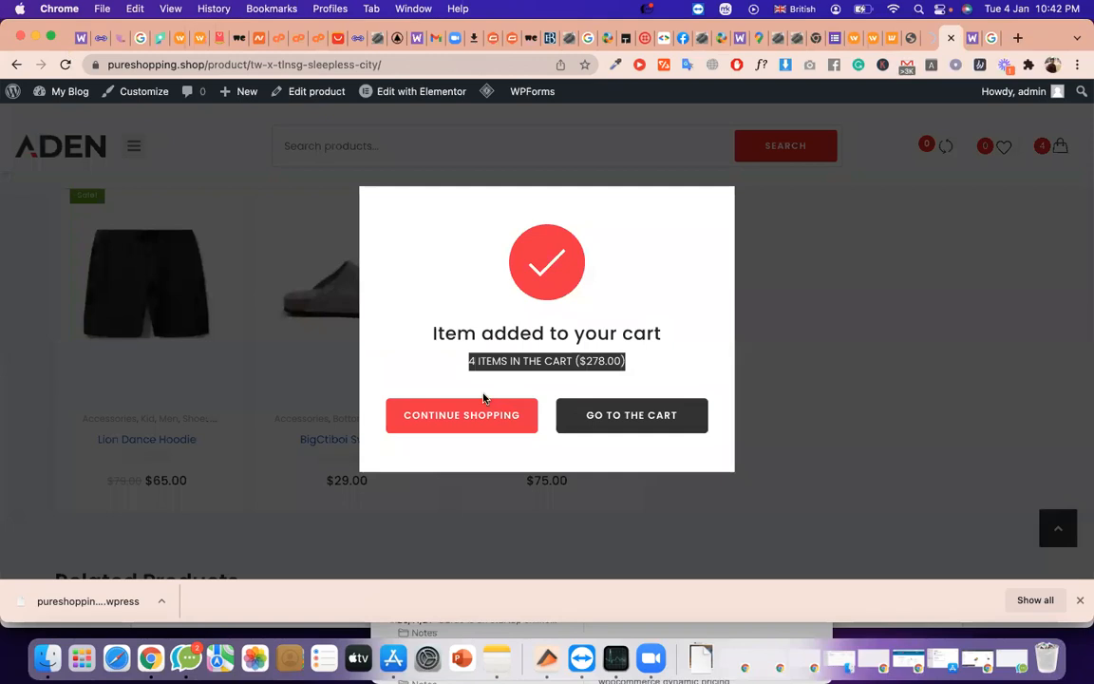
Step: Reload the Sleepless City product page and examine its description and add-to-cart button
key("super+r")
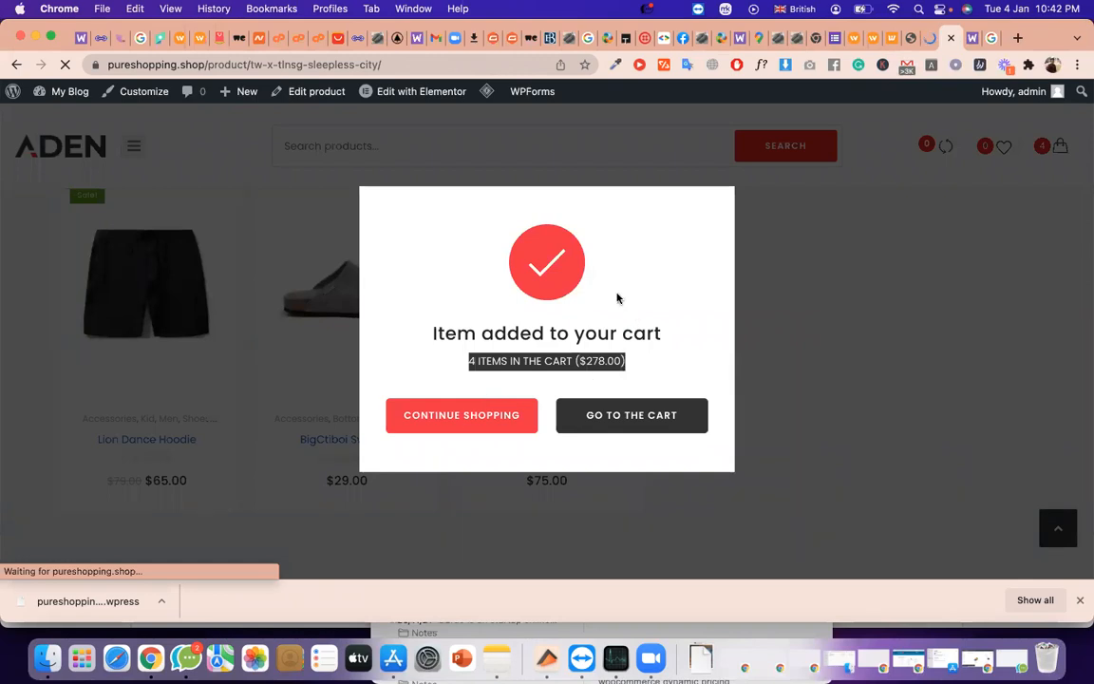
triple_click(559, 325)
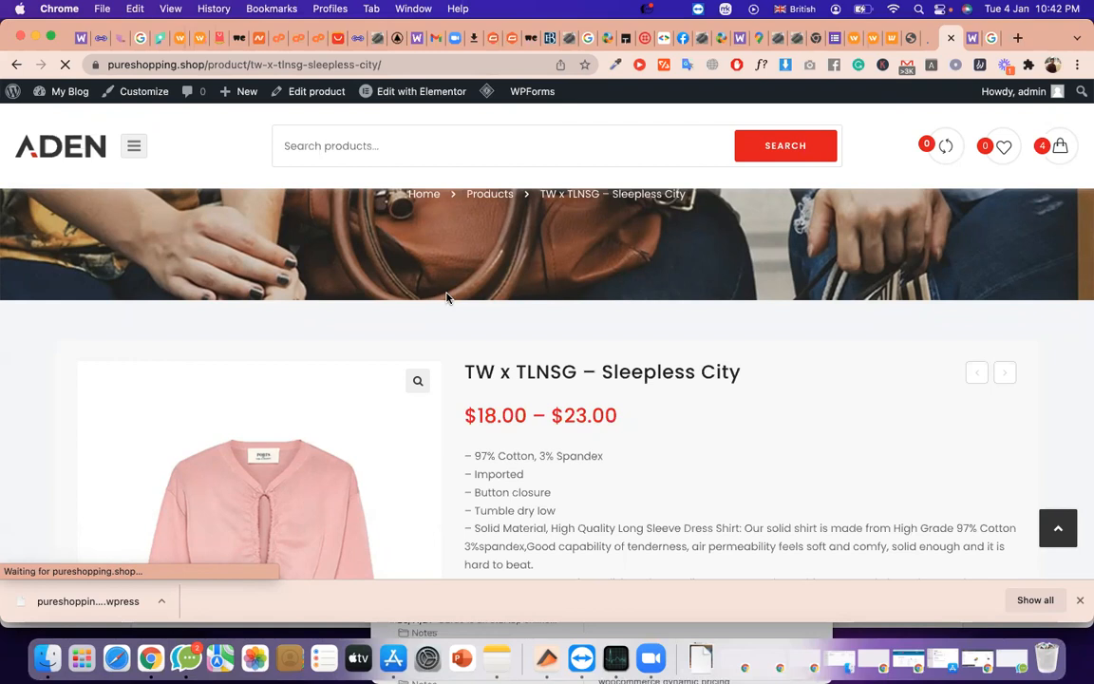
scroll(509, 386, "down", 3)
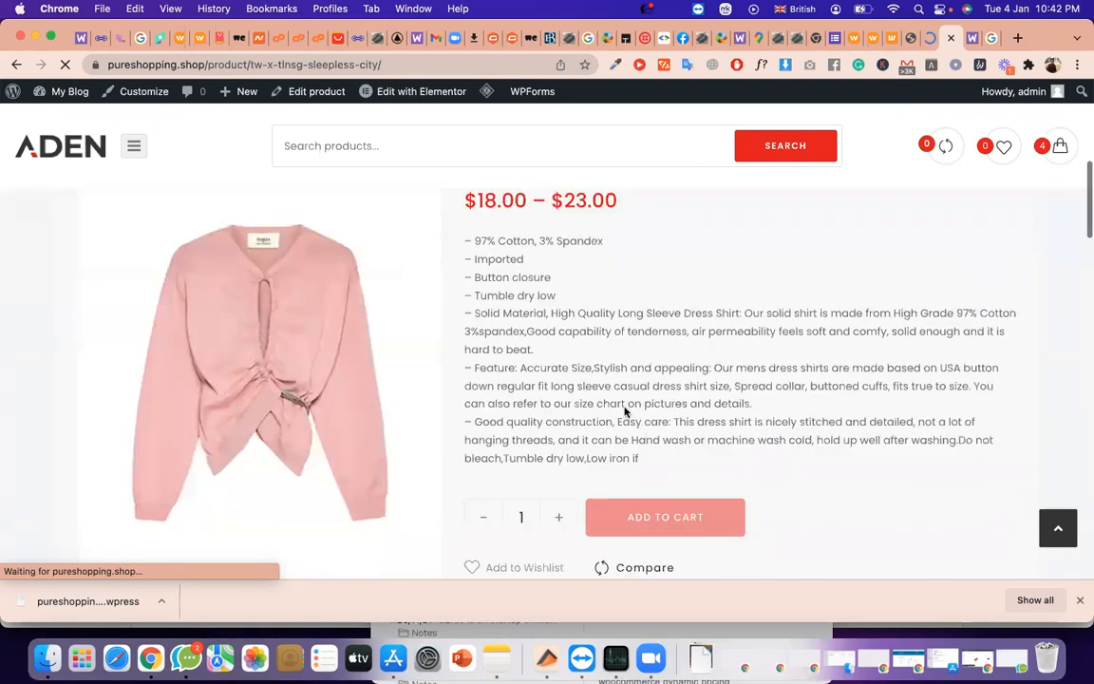
scroll(532, 356, "down", 2)
scroll(532, 356, "up", 2)
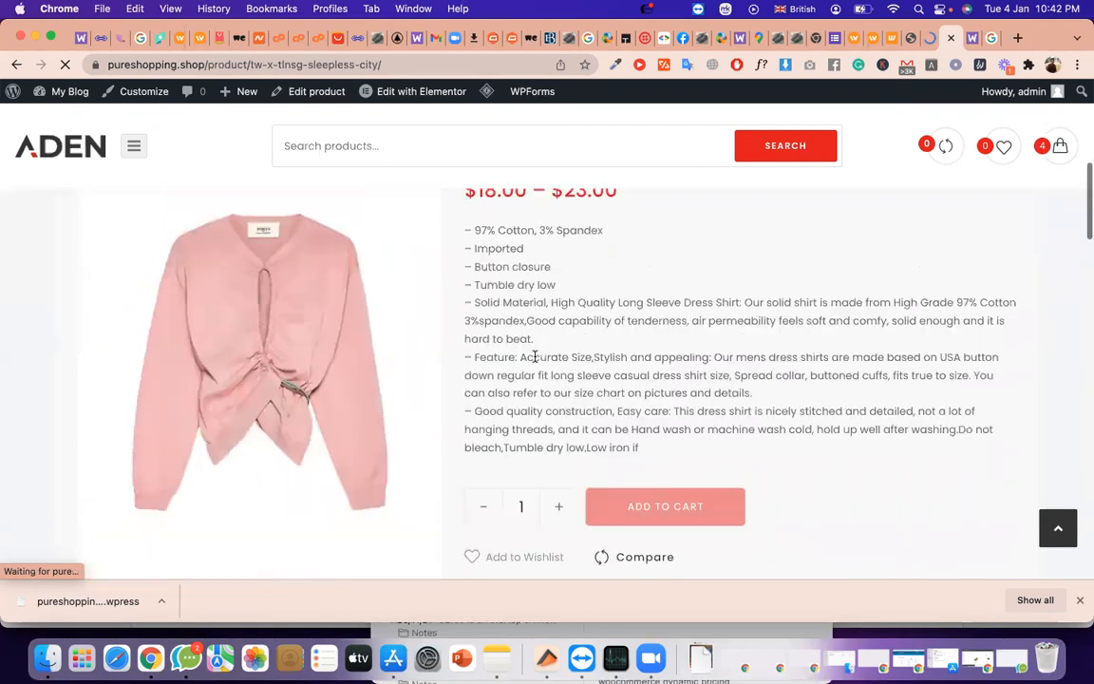
triple_click(501, 313)
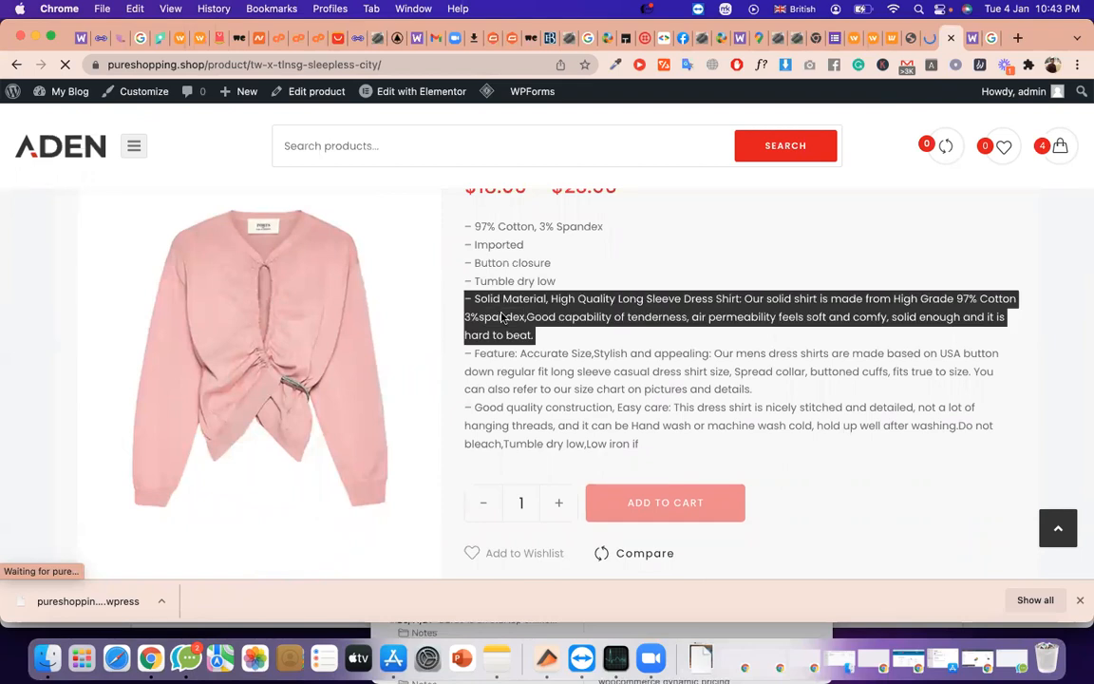
triple_click(501, 316)
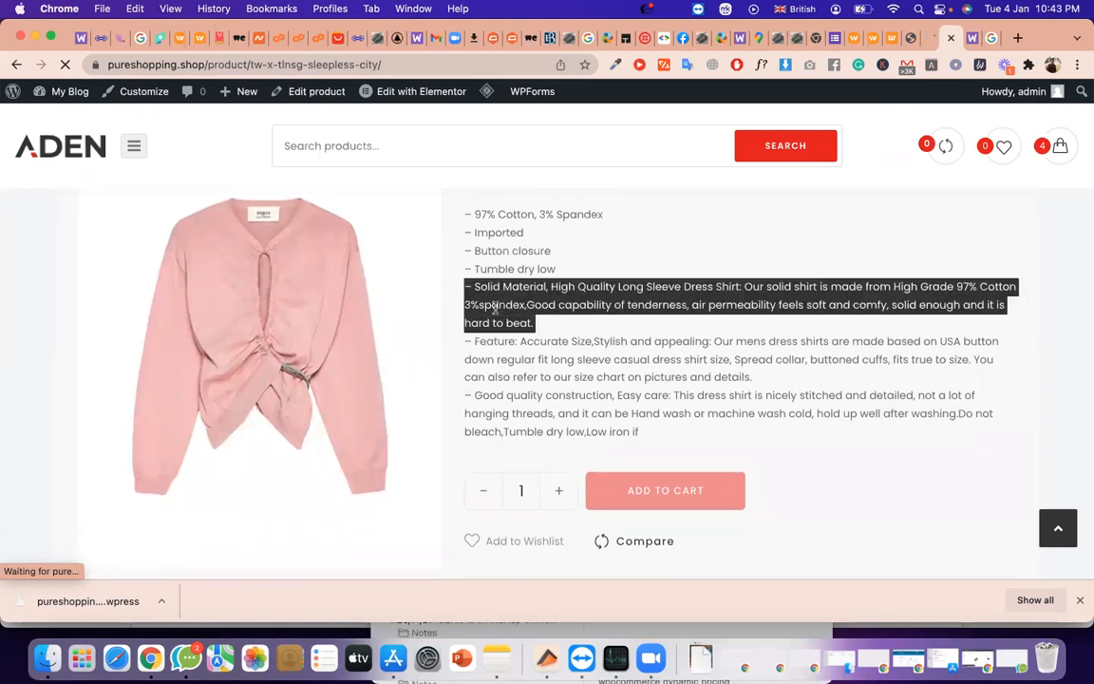
scroll(495, 306, "up", 2)
scroll(521, 333, "down", 2)
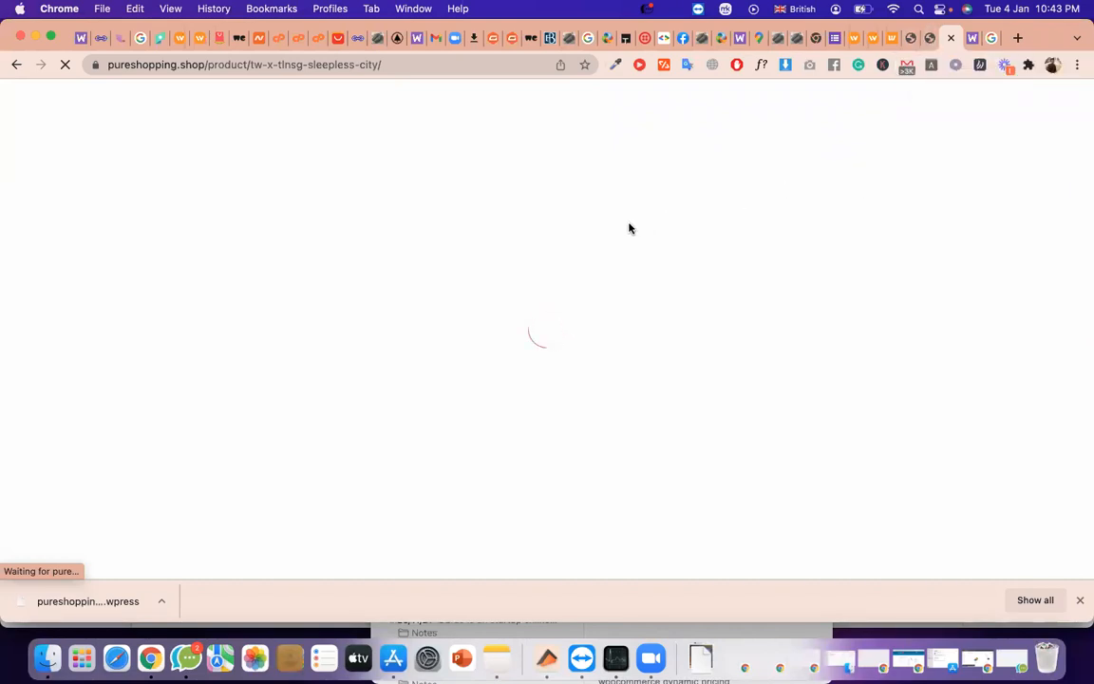
Step: Return to the Direct Checkout settings and open the Checkout section
left_click(930, 39)
left_click(316, 336)
scroll(508, 497, "down", 2)
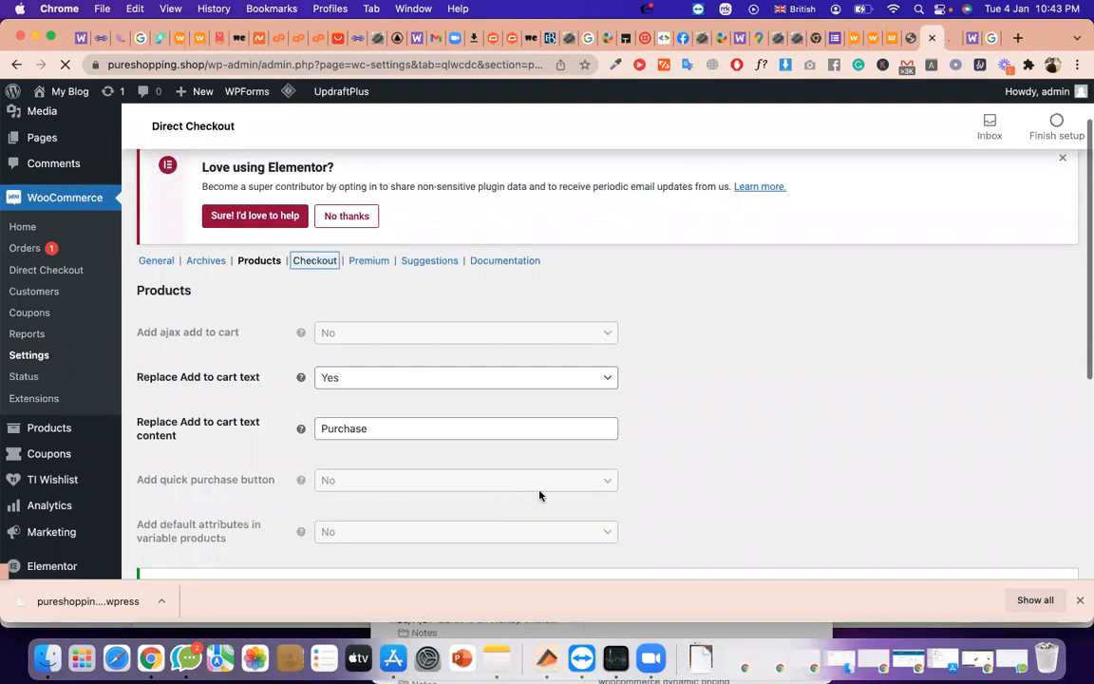
Step: Reload the Sleepless City product page again and check the button text on the main product and on Natus erro at congue massa
left_click(948, 40)
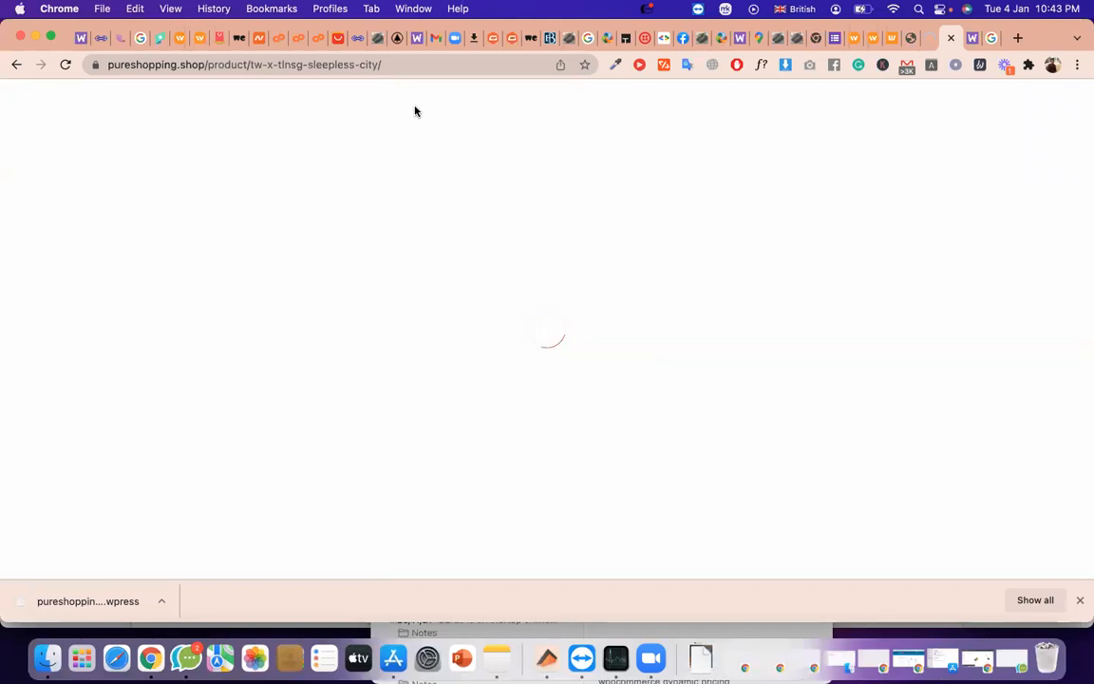
left_click(62, 65)
scroll(356, 393, "down", 5)
scroll(356, 393, "down", 1)
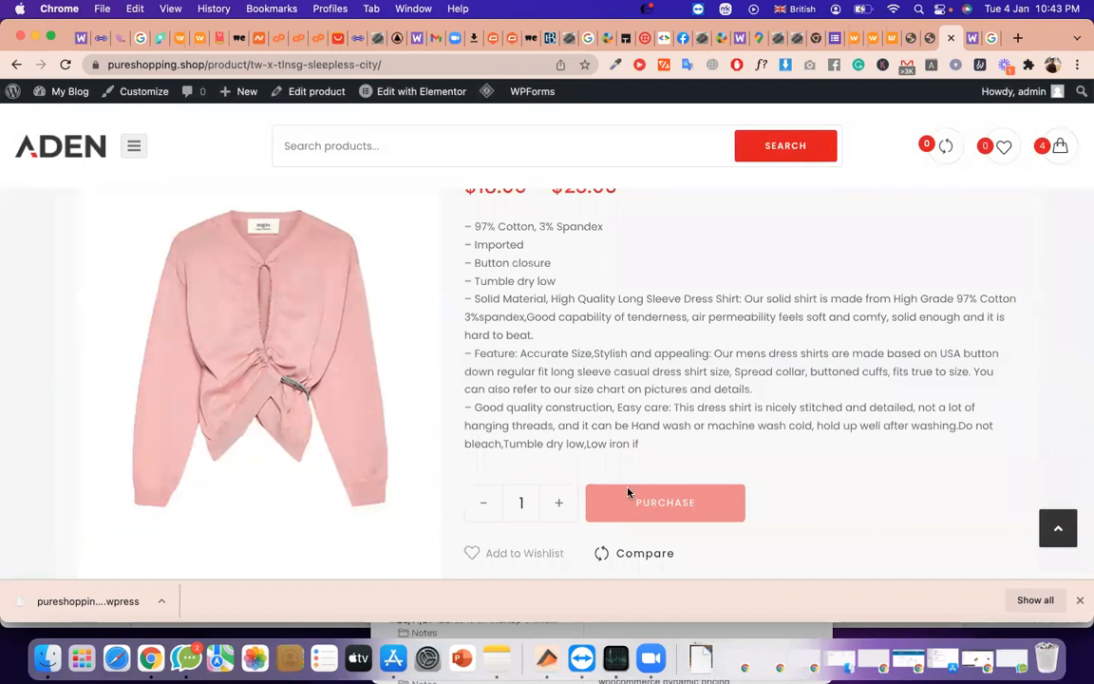
scroll(627, 492, "down", 10)
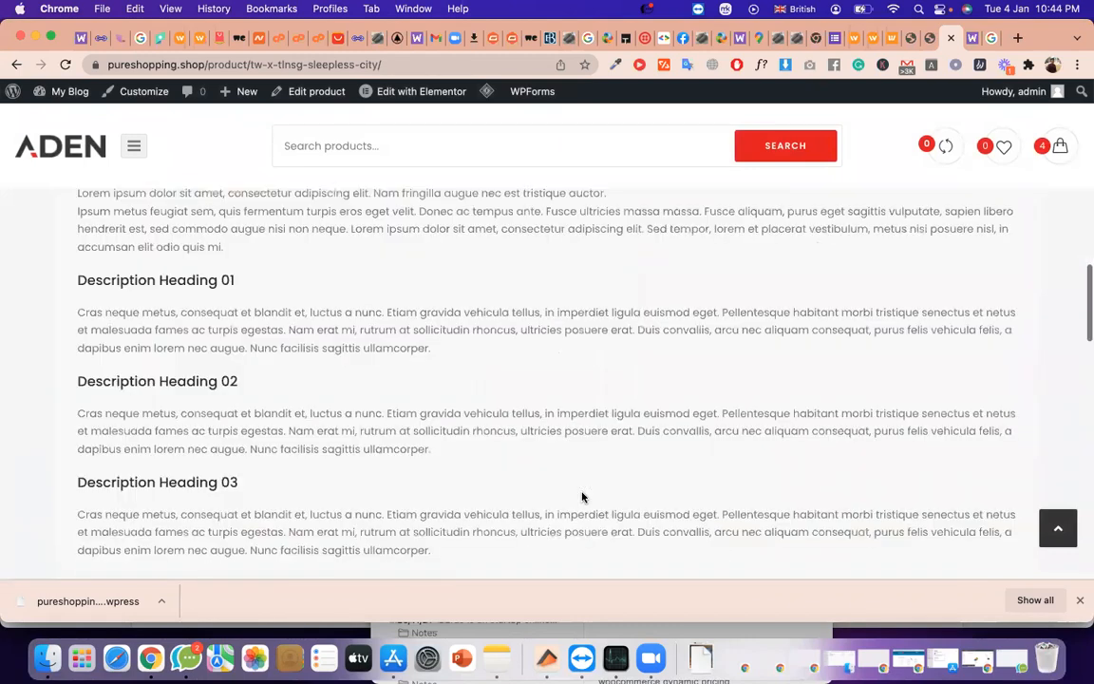
scroll(497, 430, "down", 6)
mouse_move(561, 300)
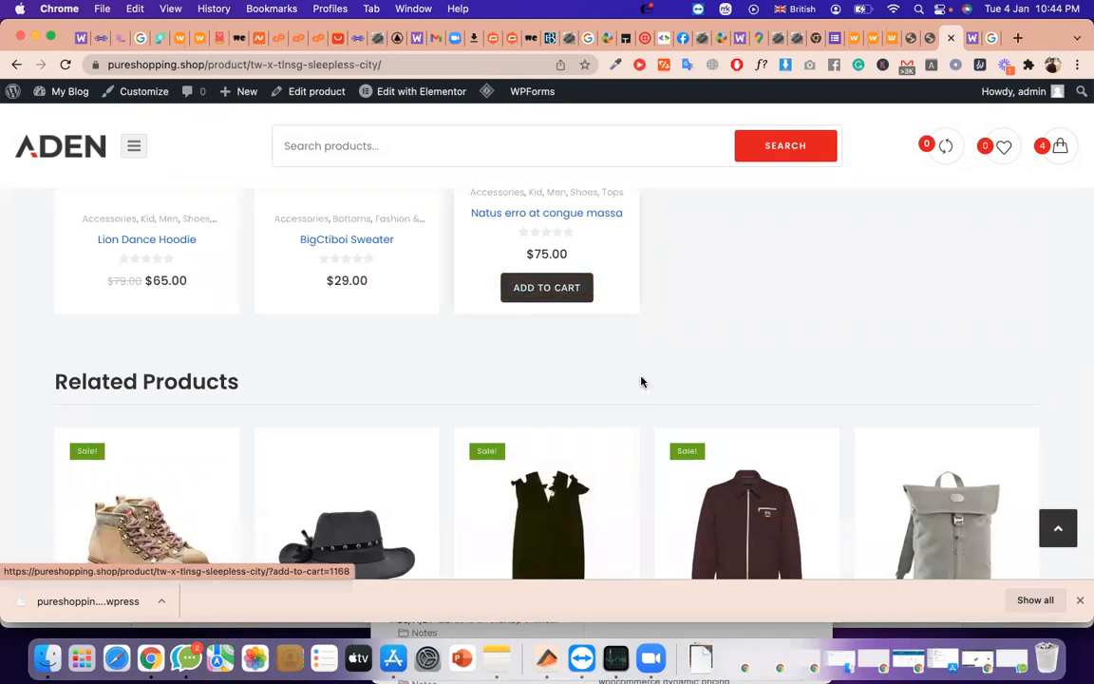
scroll(617, 361, "up", 3)
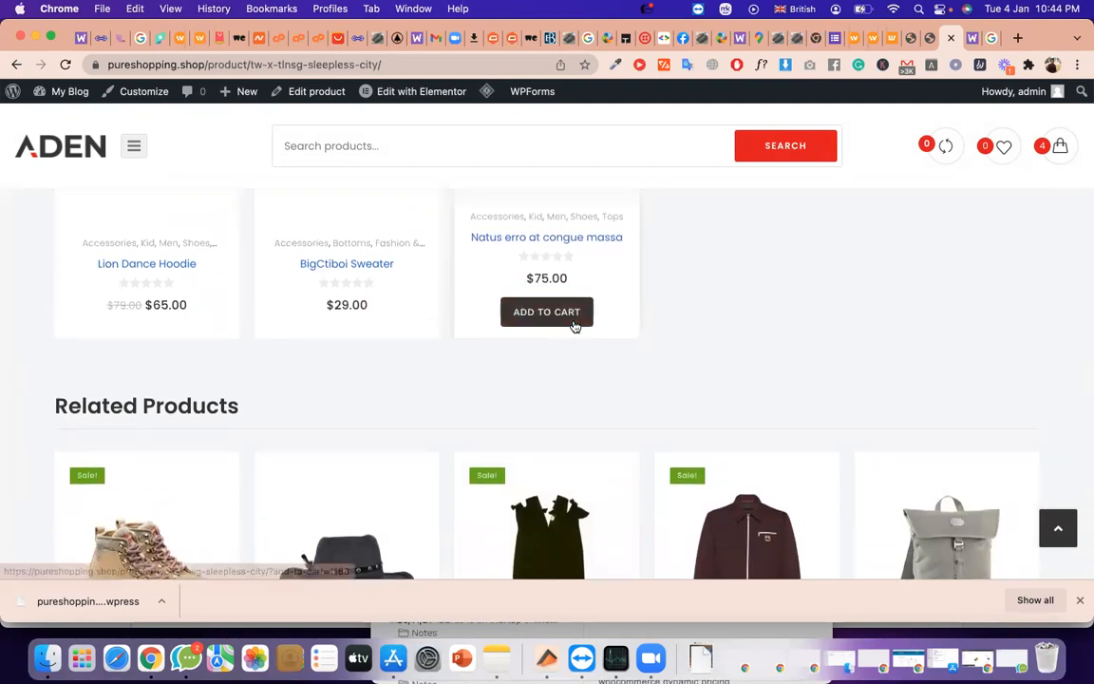
Step: In the Direct Checkout Checkout settings, take Company out of Remove checkout fields and keep Remove checkout shipping address at No
left_click(930, 38)
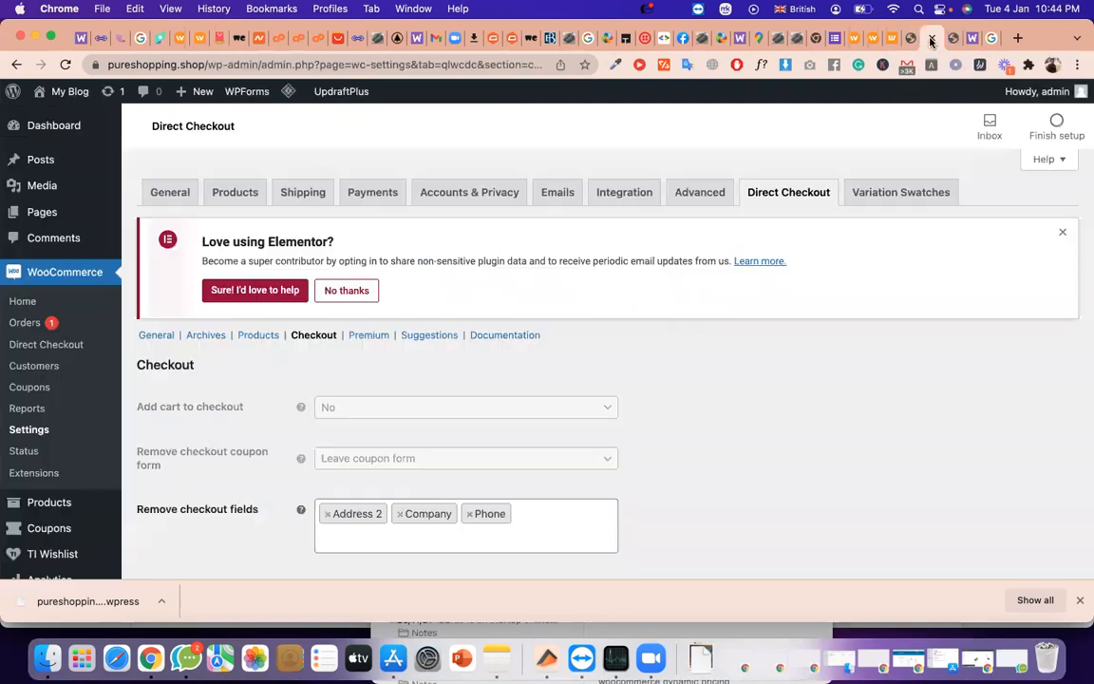
scroll(408, 417, "down", 2)
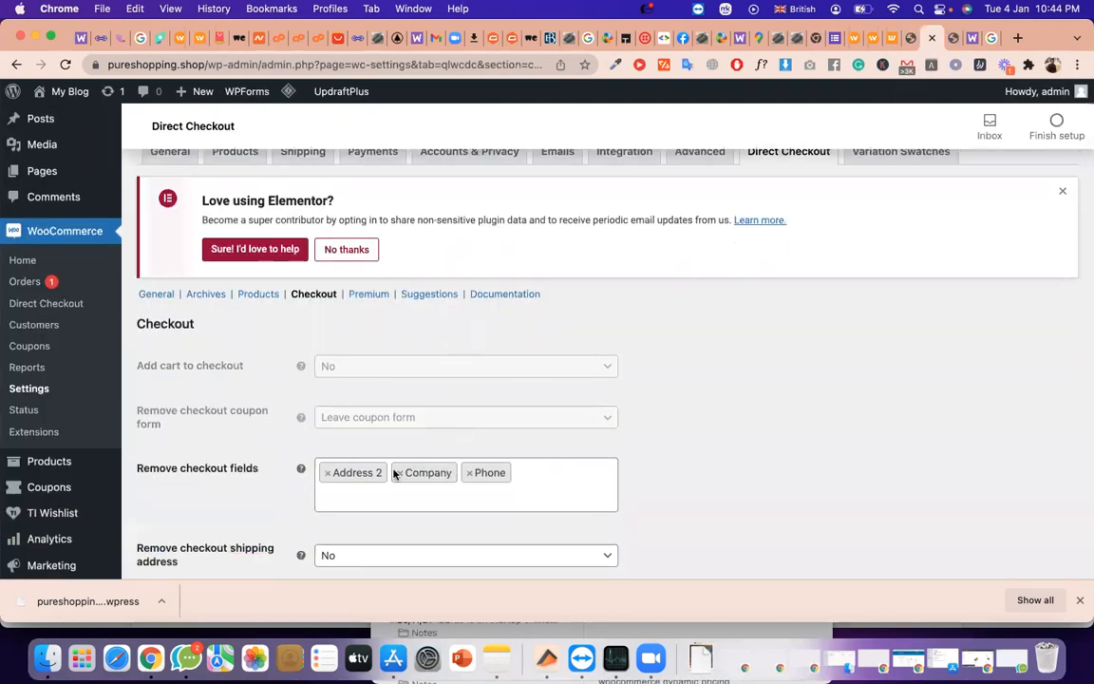
scroll(370, 461, "down", 2)
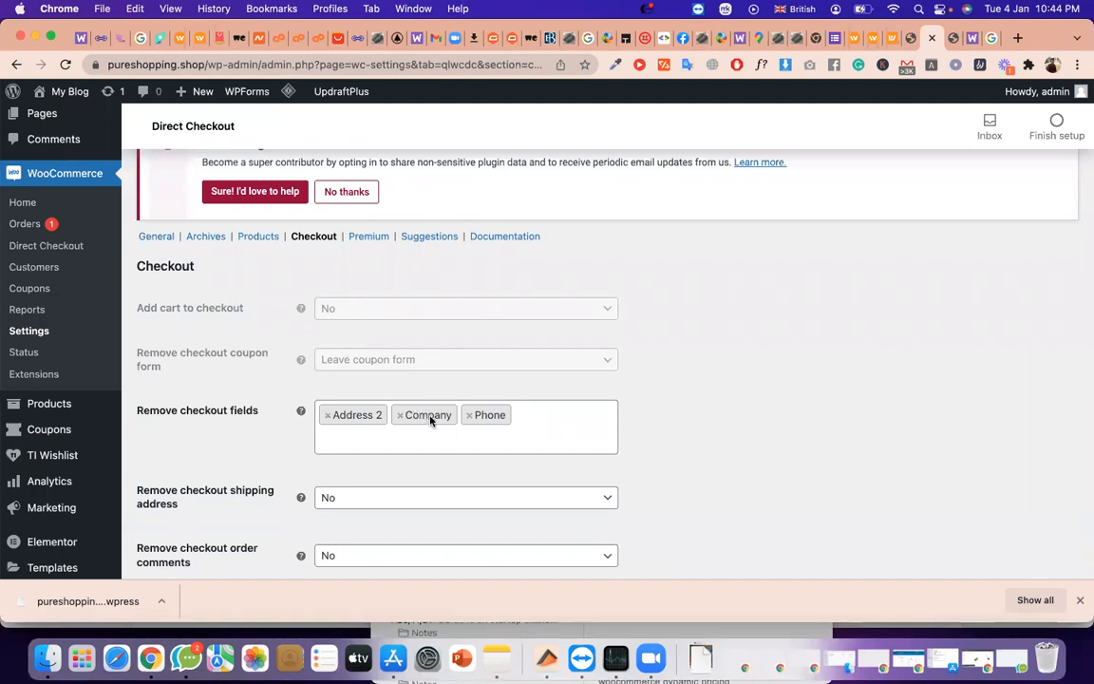
left_click(402, 417)
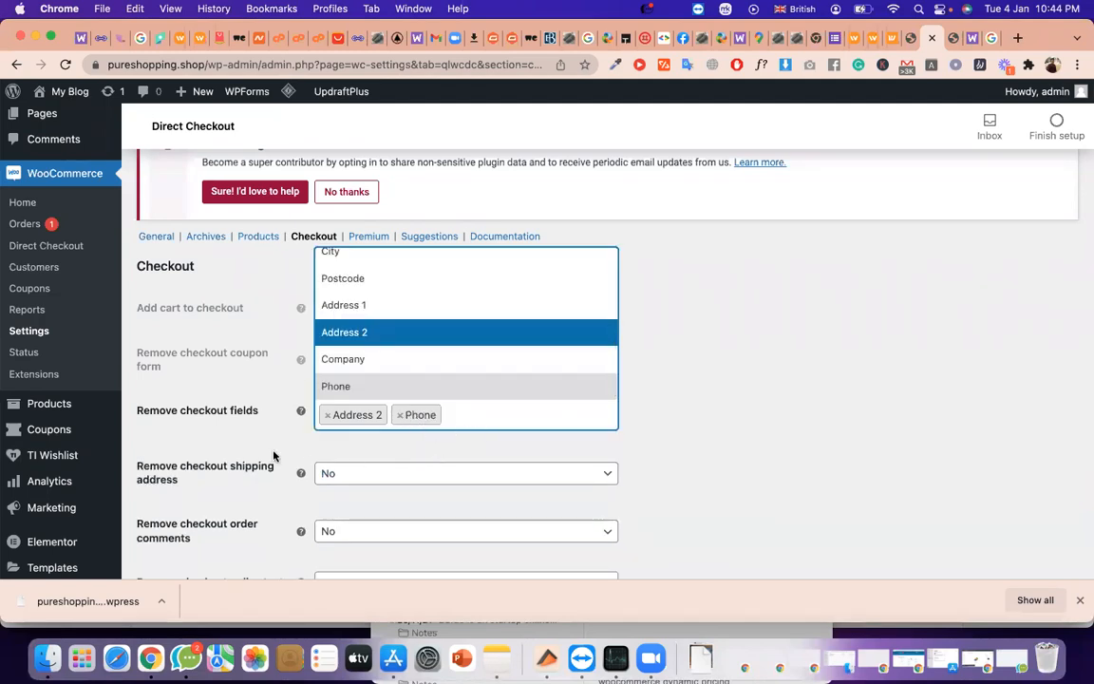
scroll(251, 427, "down", 1)
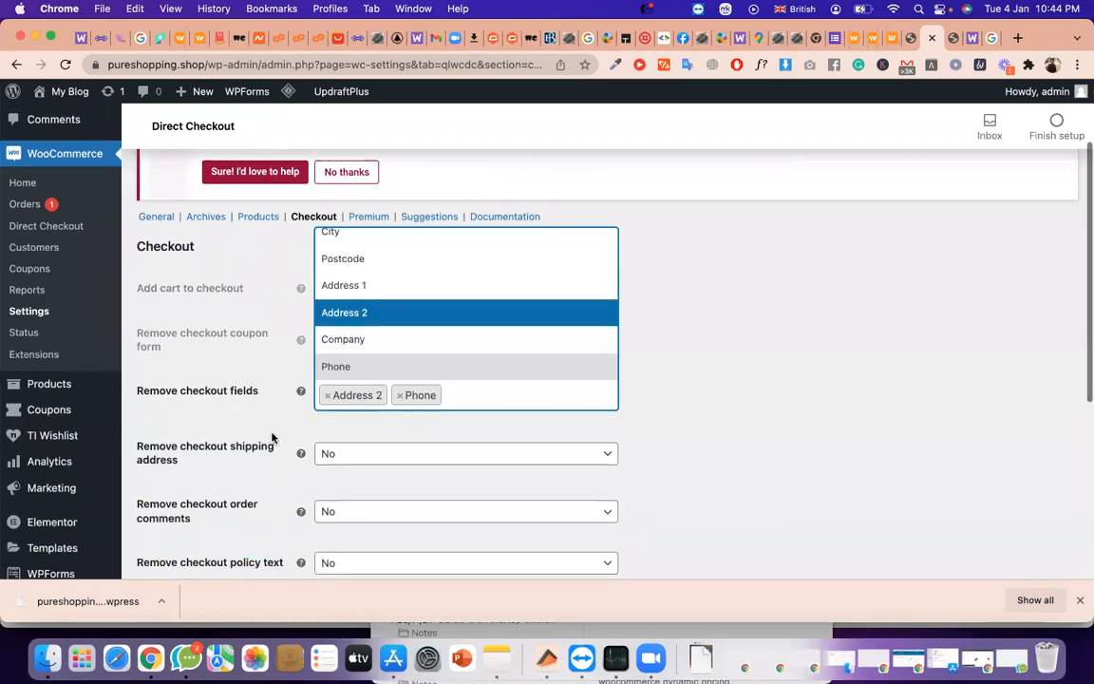
left_click(323, 455)
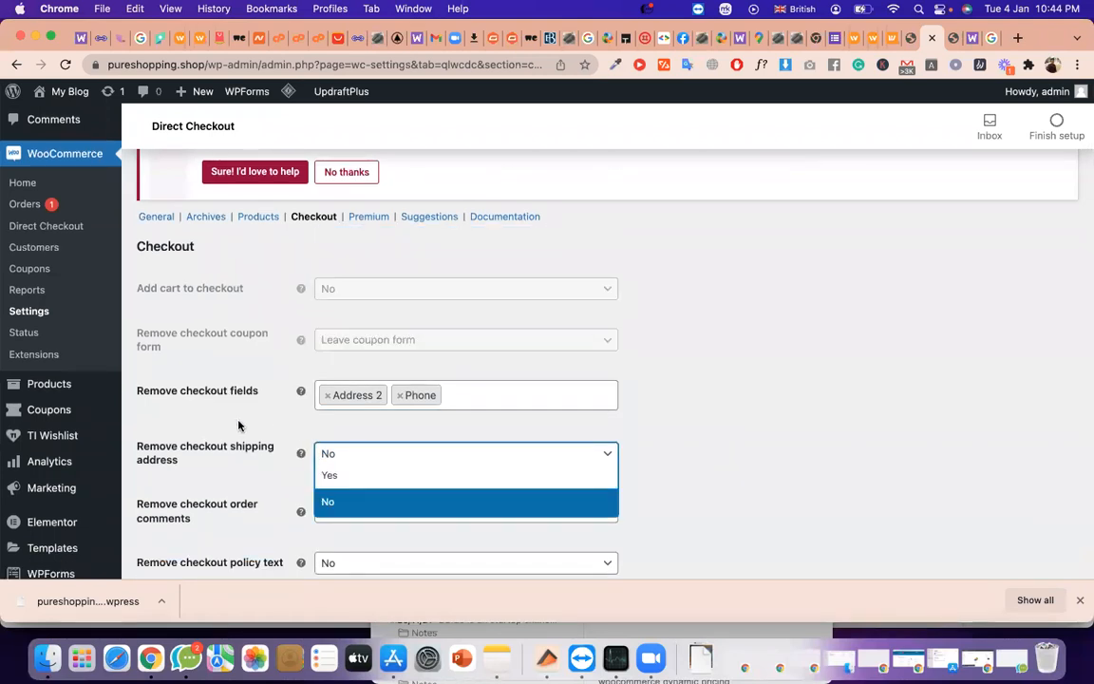
scroll(238, 427, "down", 2)
left_click(243, 438)
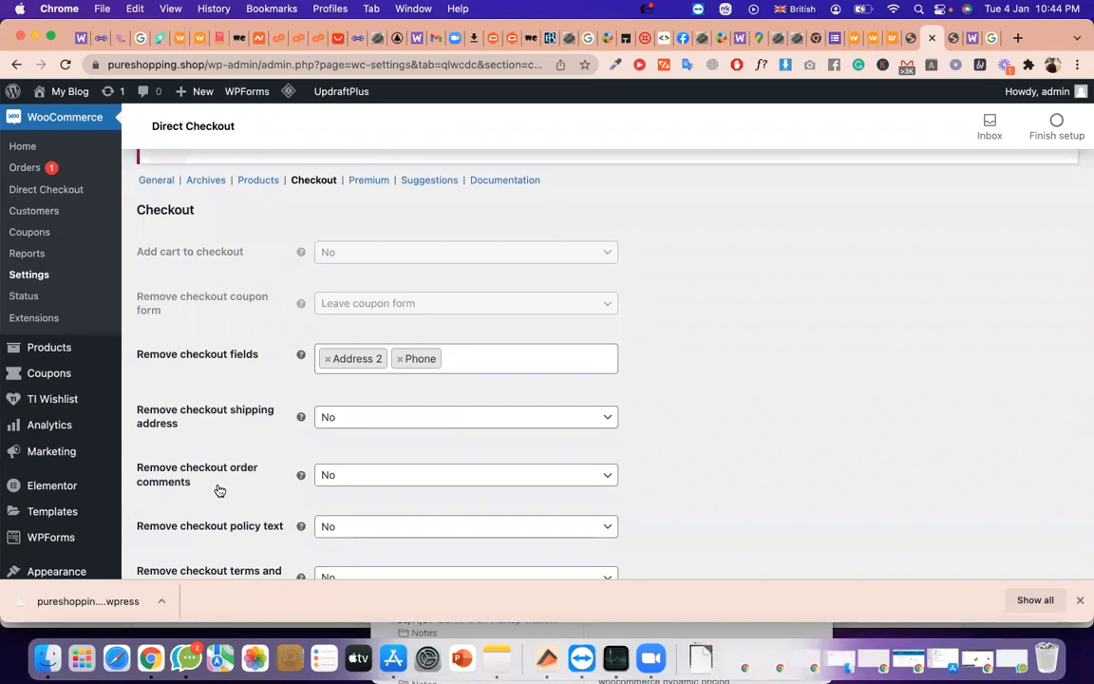
Step: Set Remove checkout order comments and Remove checkout policy text to Yes
left_click(351, 478)
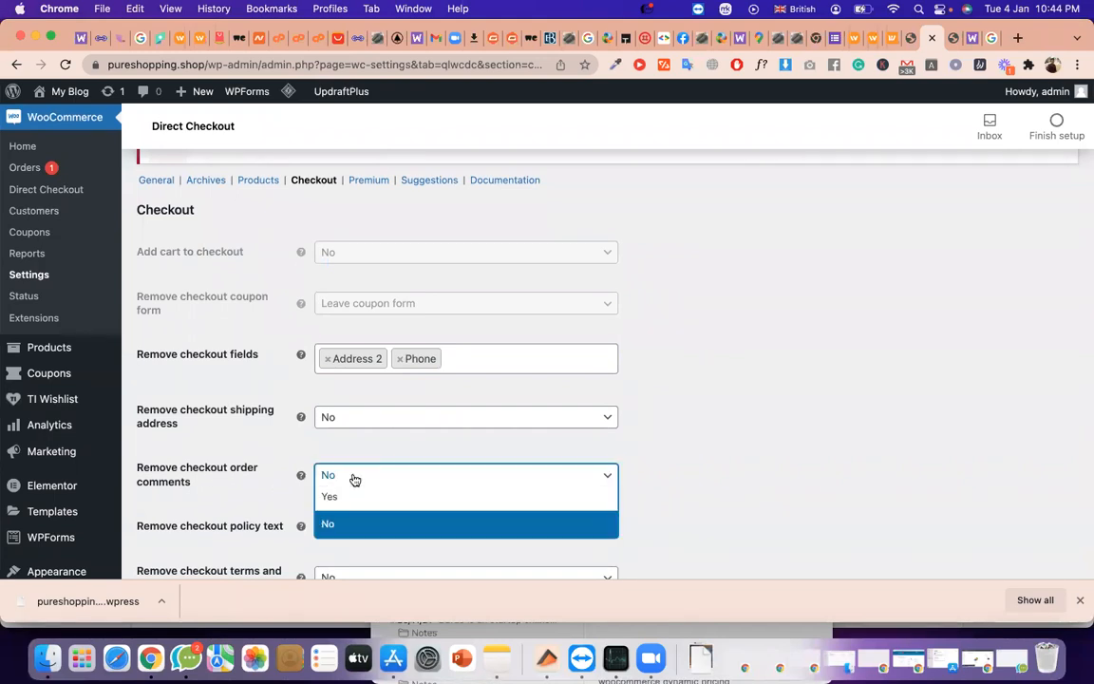
left_click(365, 505)
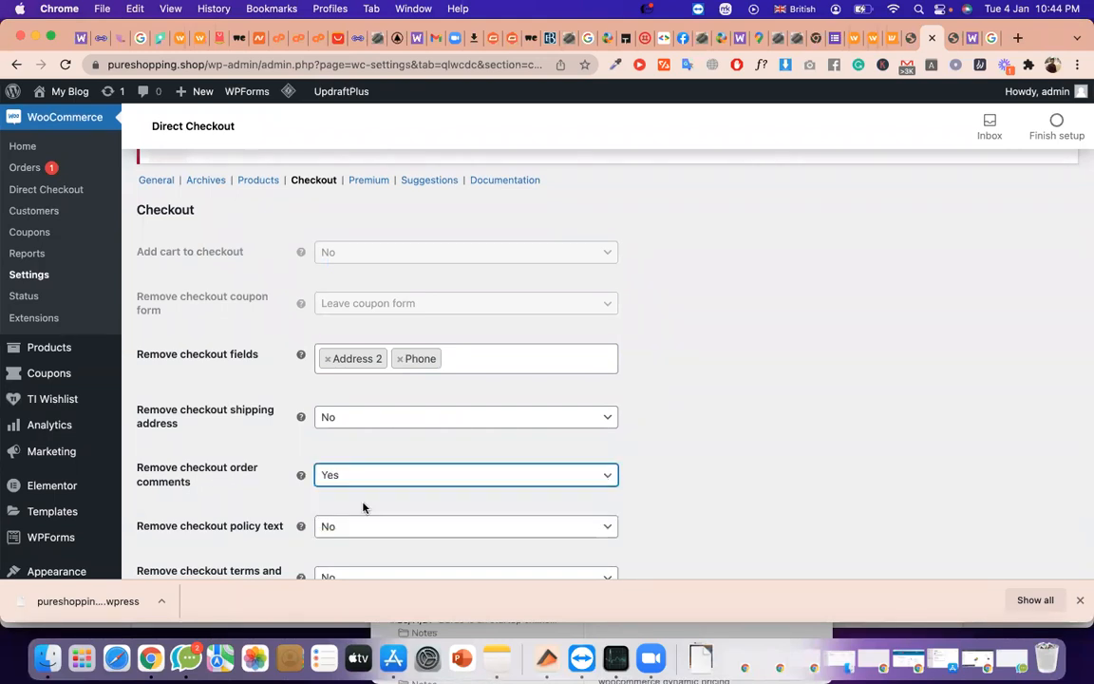
scroll(362, 508, "down", 2)
left_click(357, 487)
left_click(357, 487)
scroll(359, 484, "down", 1)
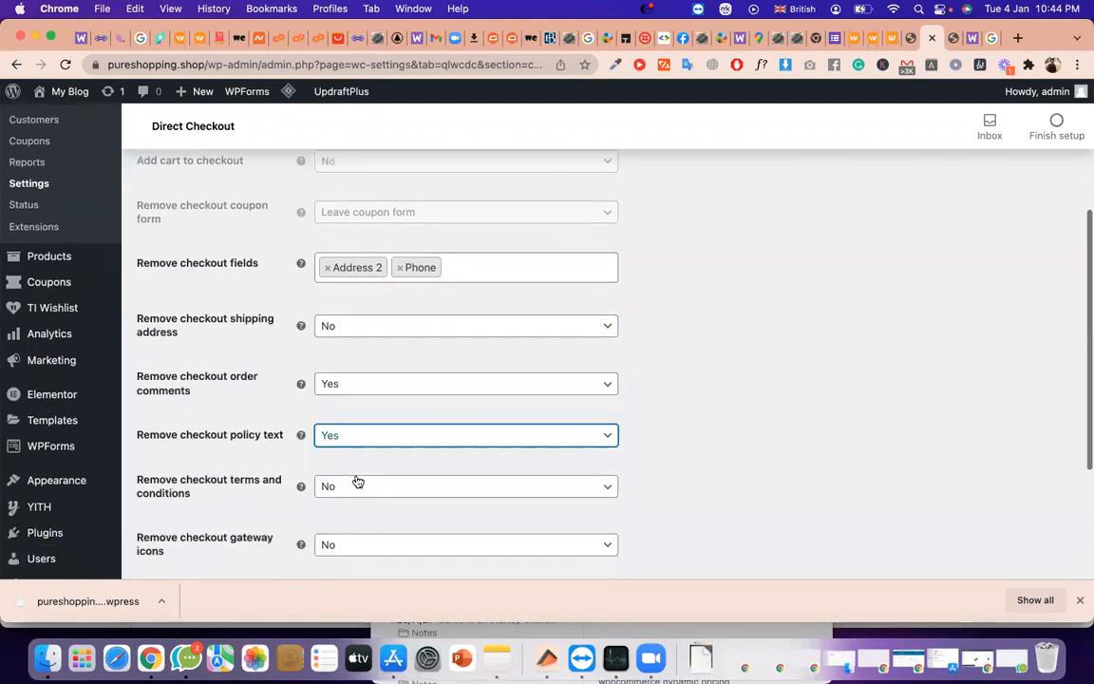
Step: Examine the choices for Remove checkout terms and conditions and Remove checkout gateway icons
left_click(366, 486)
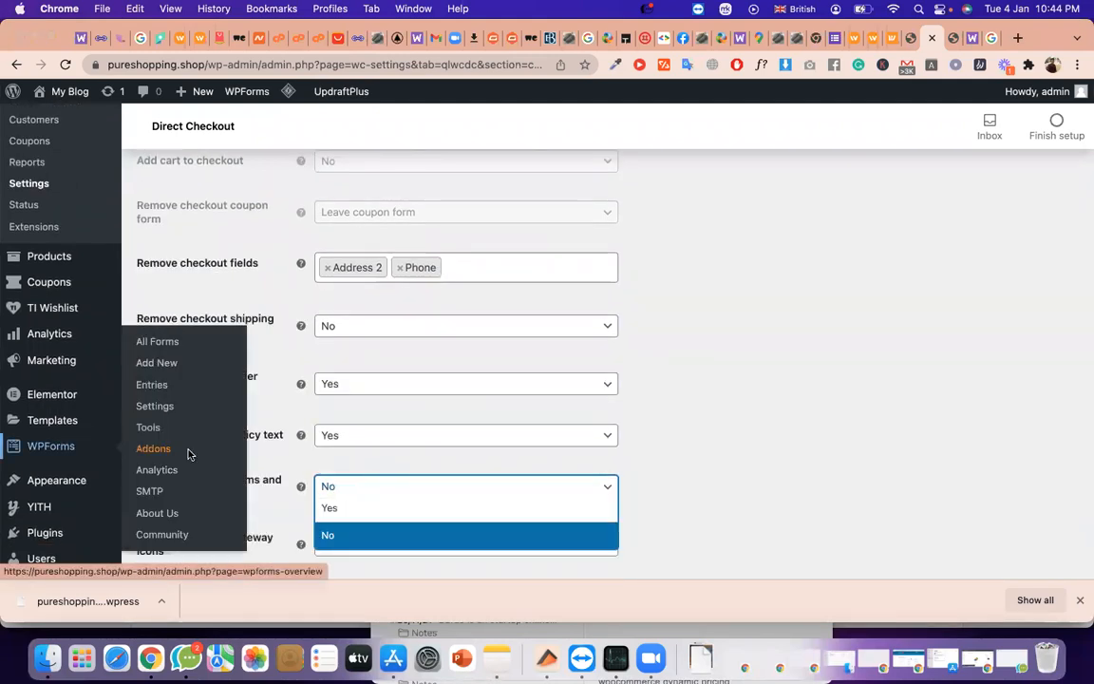
left_click(188, 451)
left_click(504, 275)
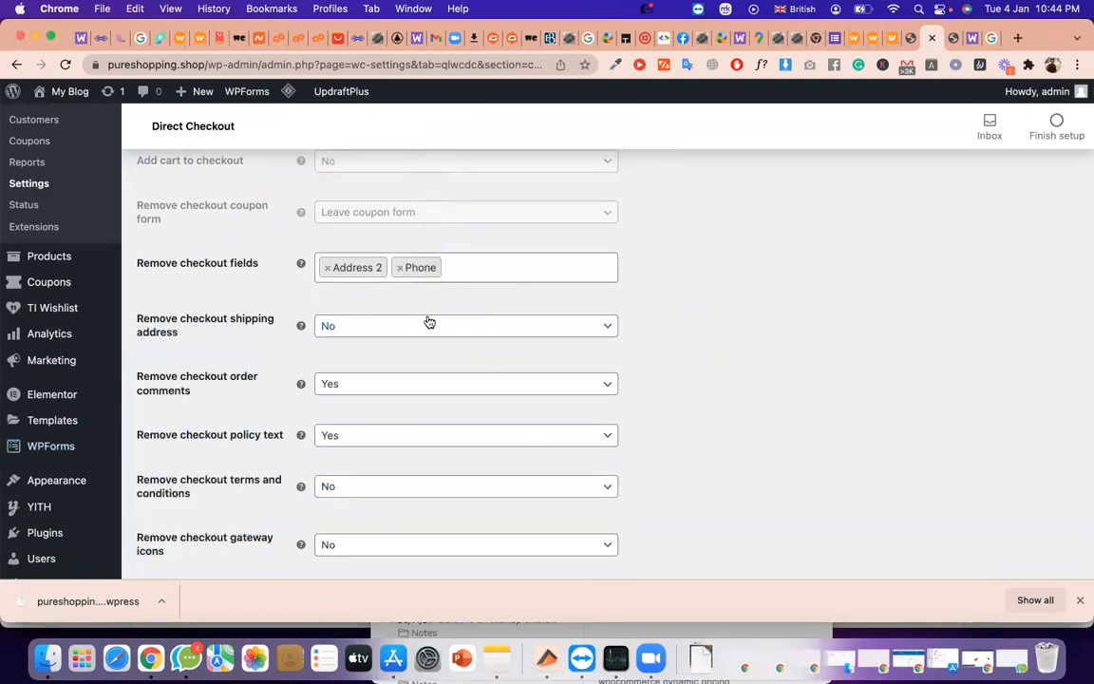
scroll(427, 332, "down", 3)
left_click(360, 443)
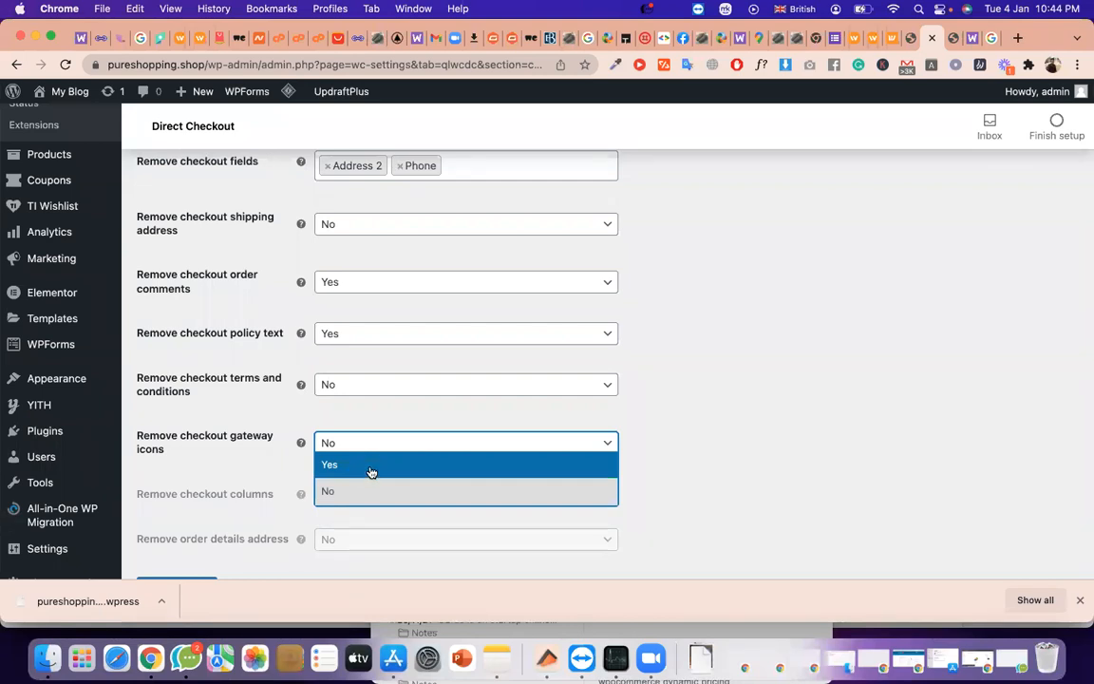
scroll(670, 442, "up", 5)
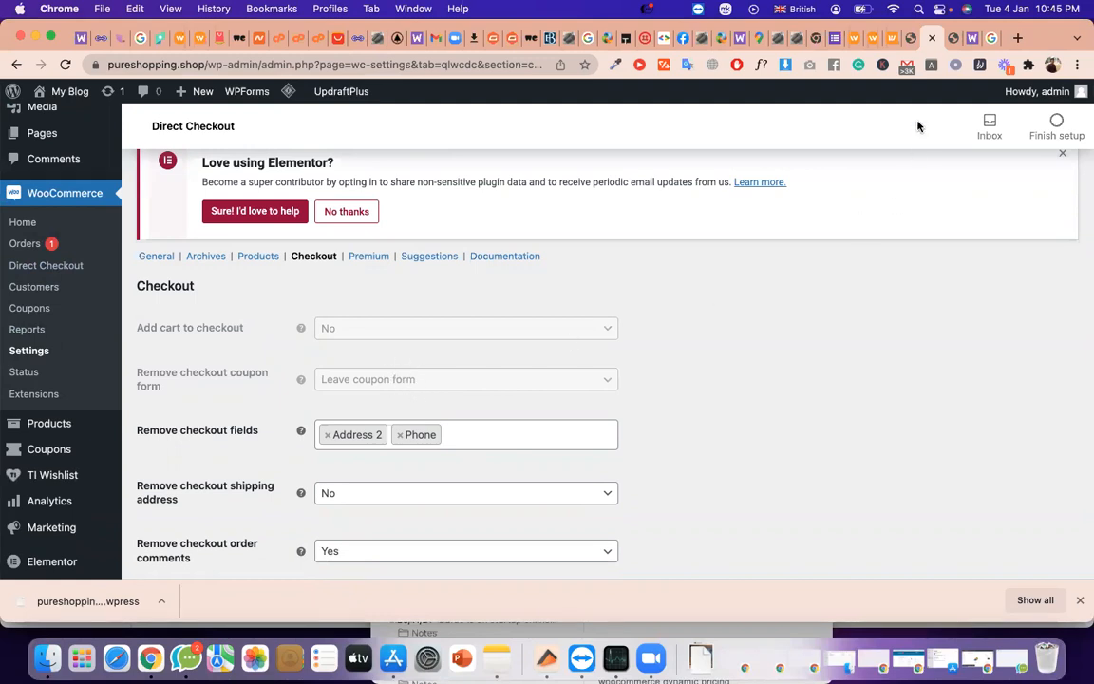
Step: Open the store's cart from the Sleepless City product page and proceed to checkout
left_click(953, 38)
scroll(608, 342, "up", 10)
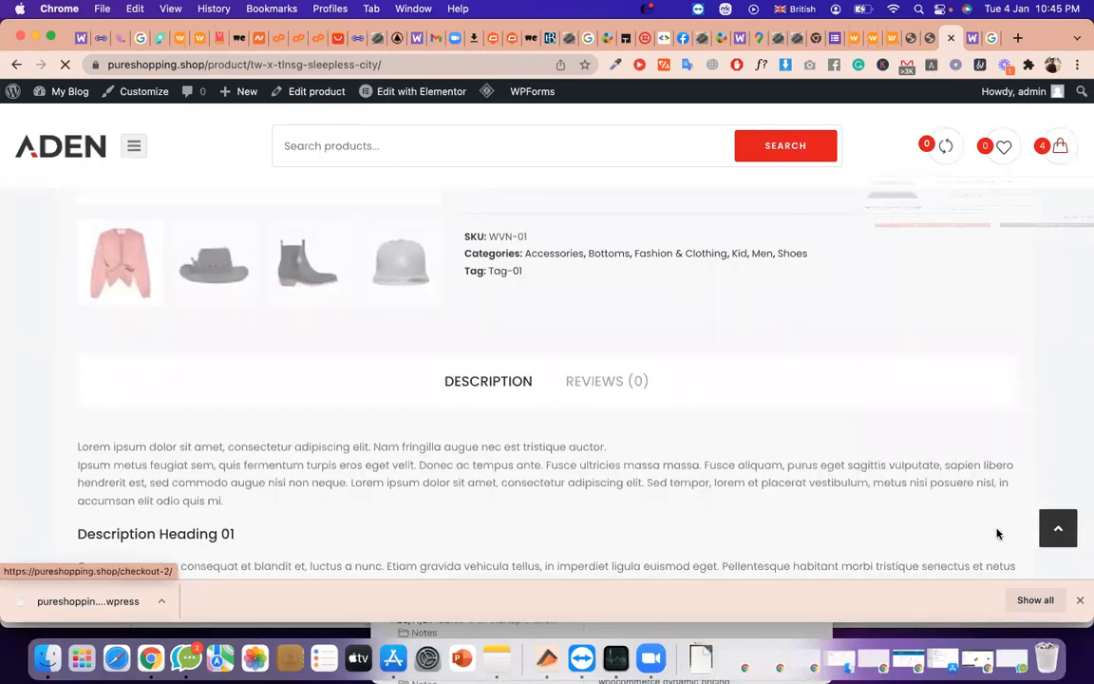
left_click(1005, 152)
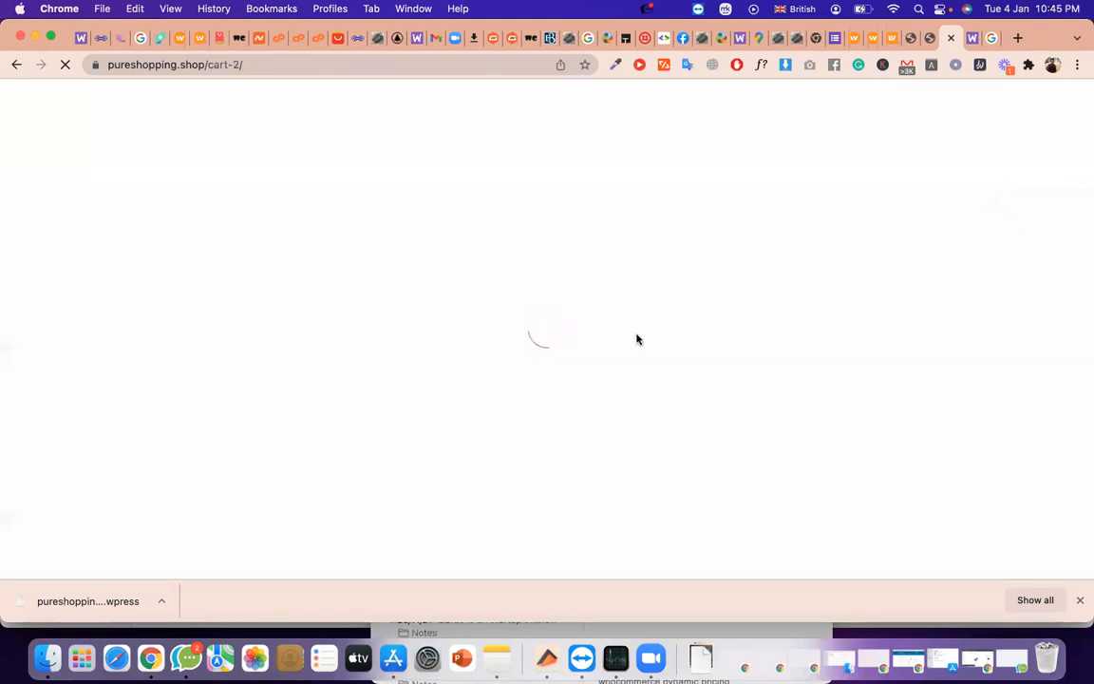
scroll(681, 433, "down", 5)
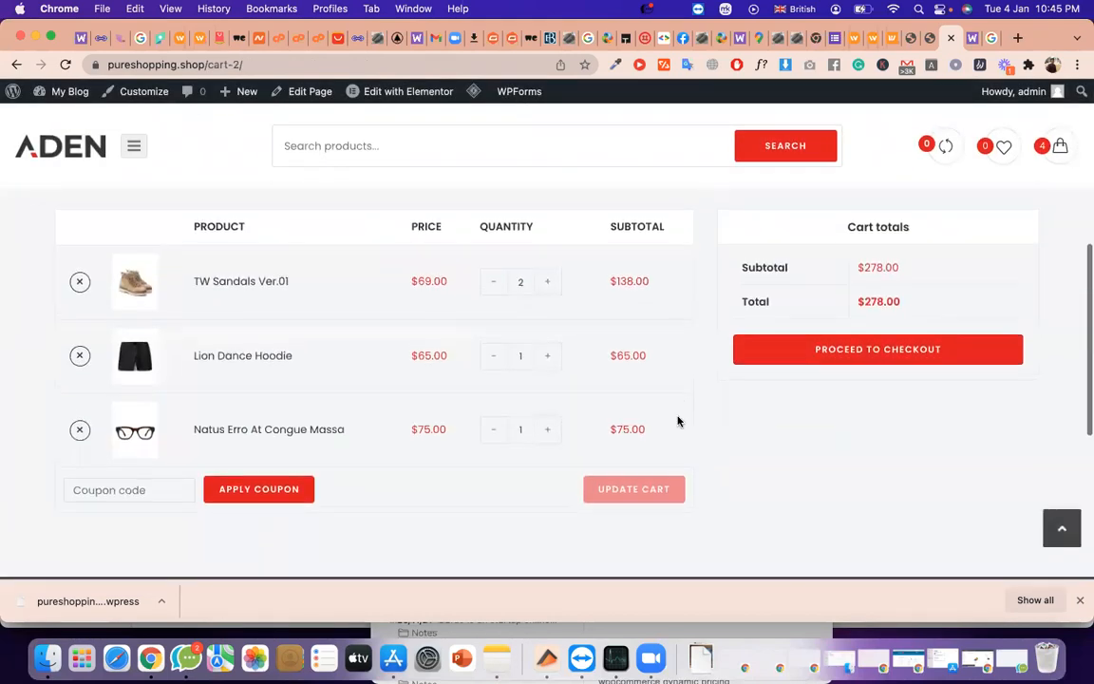
left_click(759, 360)
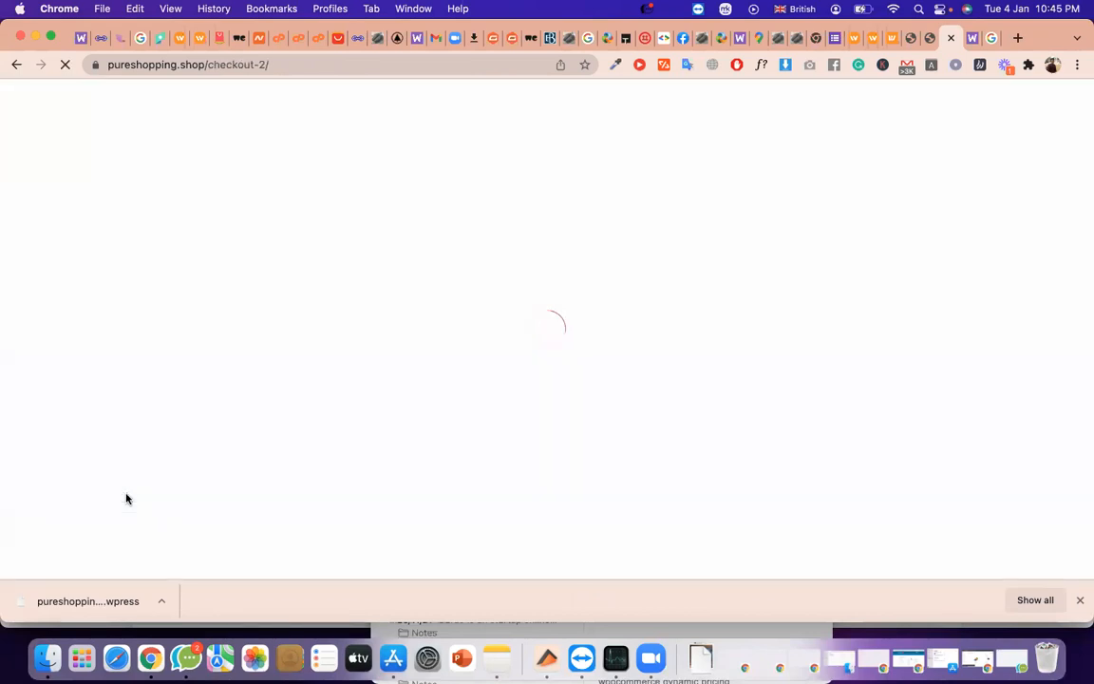
Step: Examine the checkout page's billing fields, coupon link, order notes, payment area and privacy text
scroll(355, 449, "down", 5)
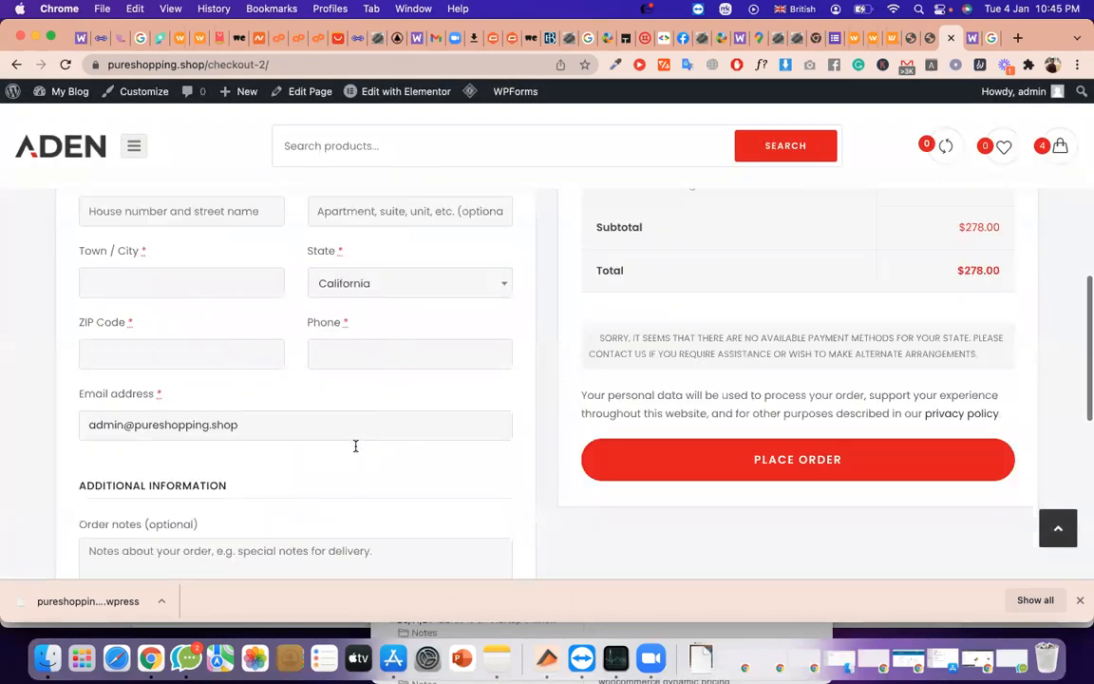
scroll(355, 448, "up", 2)
scroll(357, 446, "up", 5)
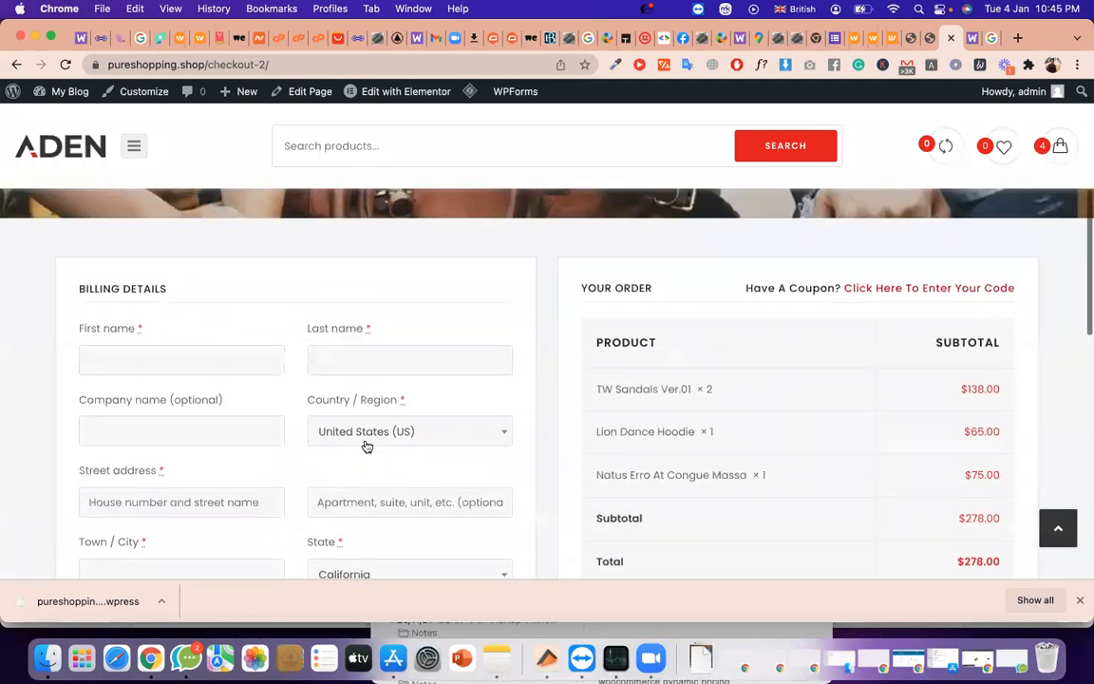
scroll(442, 415, "down", 1)
scroll(536, 443, "up", 3)
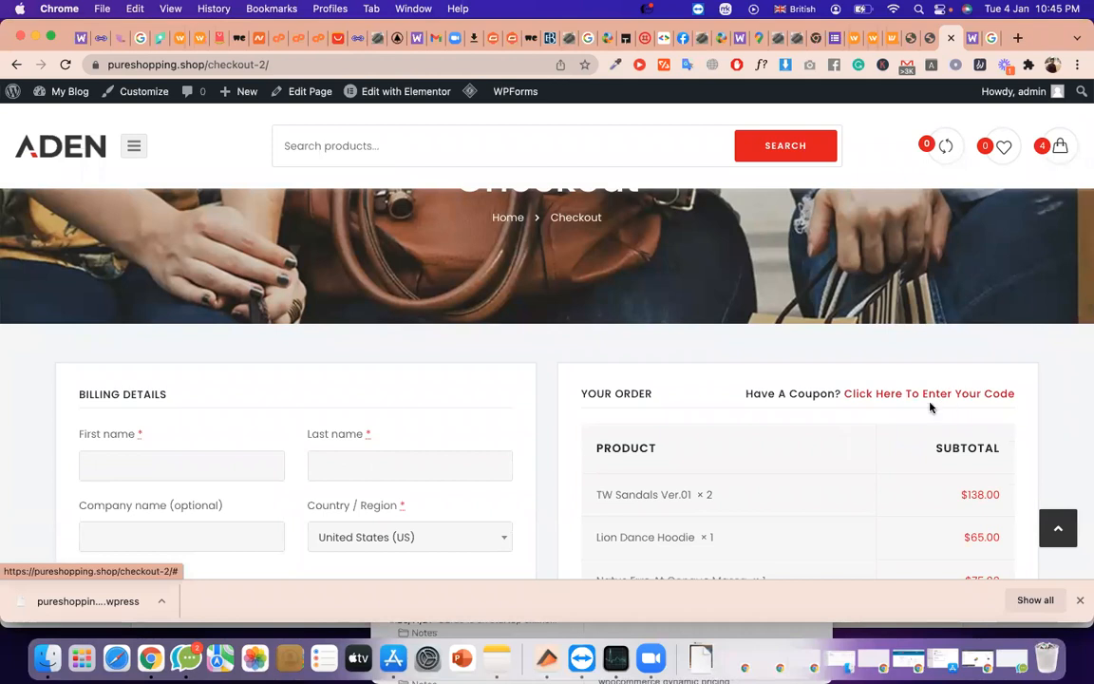
scroll(843, 429, "down", 6)
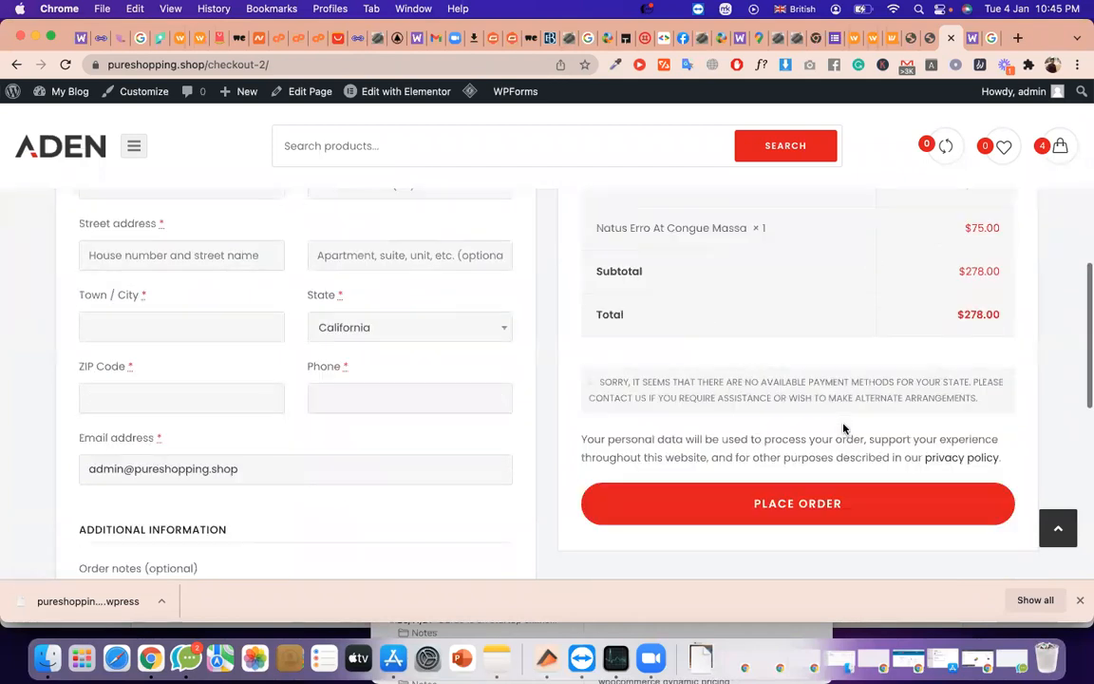
Step: Save the Direct Checkout plugin's Checkout settings
left_click(931, 38)
scroll(463, 340, "down", 3)
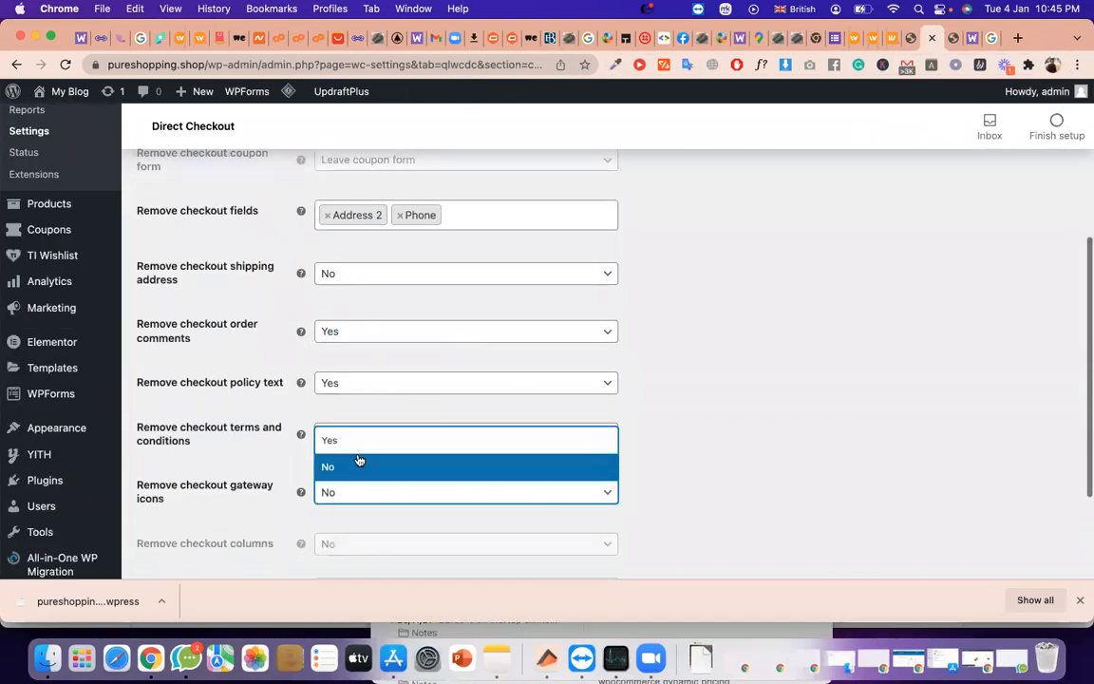
scroll(281, 526, "down", 3)
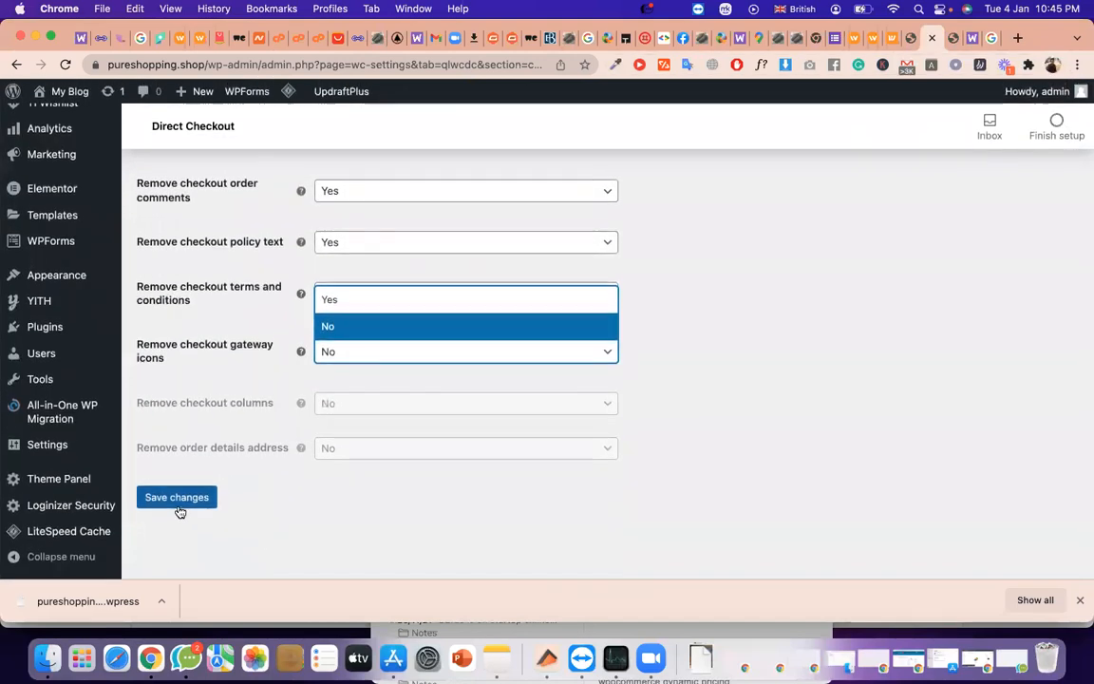
left_click(178, 511)
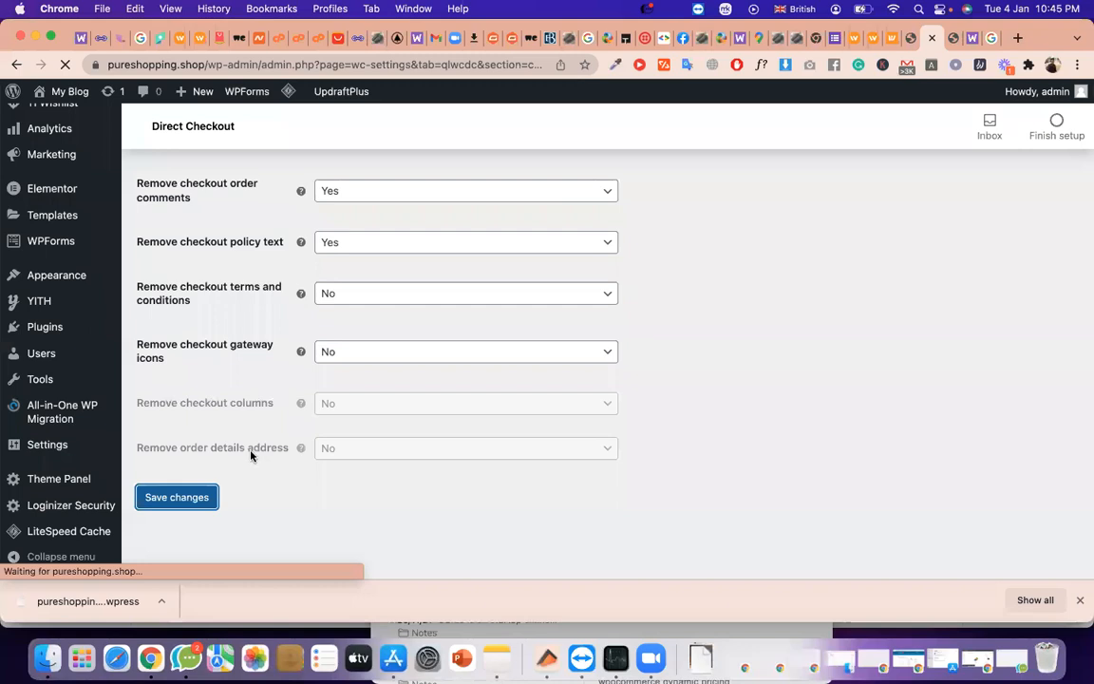
scroll(289, 475, "down", 5)
scroll(319, 520, "down", 2)
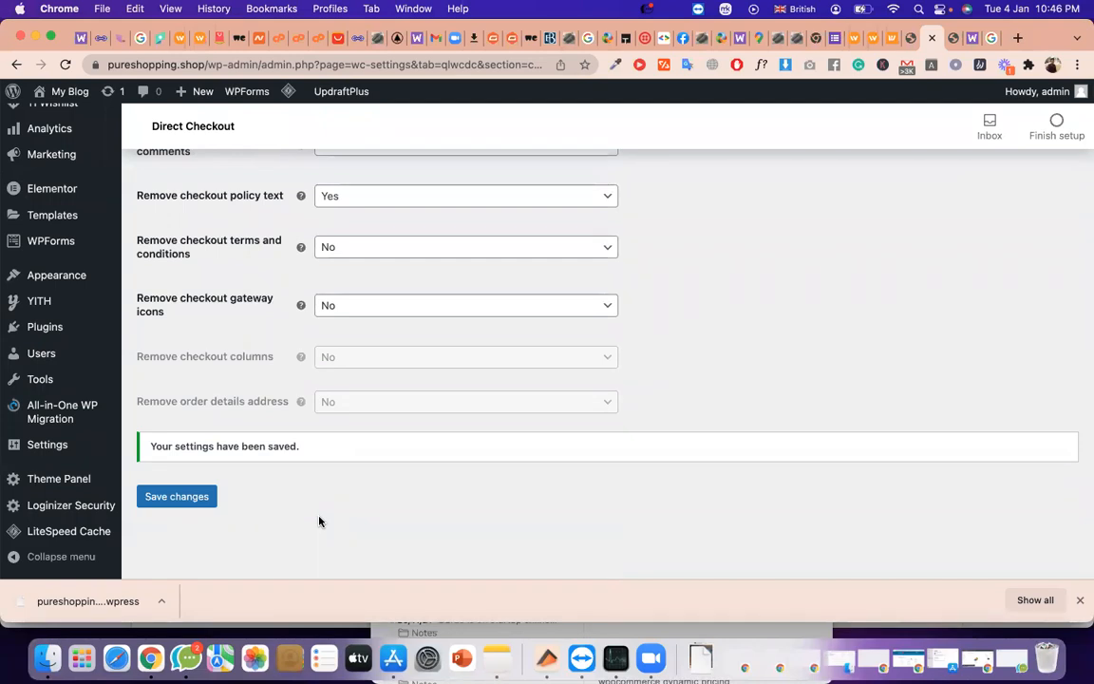
Step: Review the Direct Checkout plugin's Products settings, including the replacement Add to cart text, and its General settings
scroll(319, 521, "up", 5)
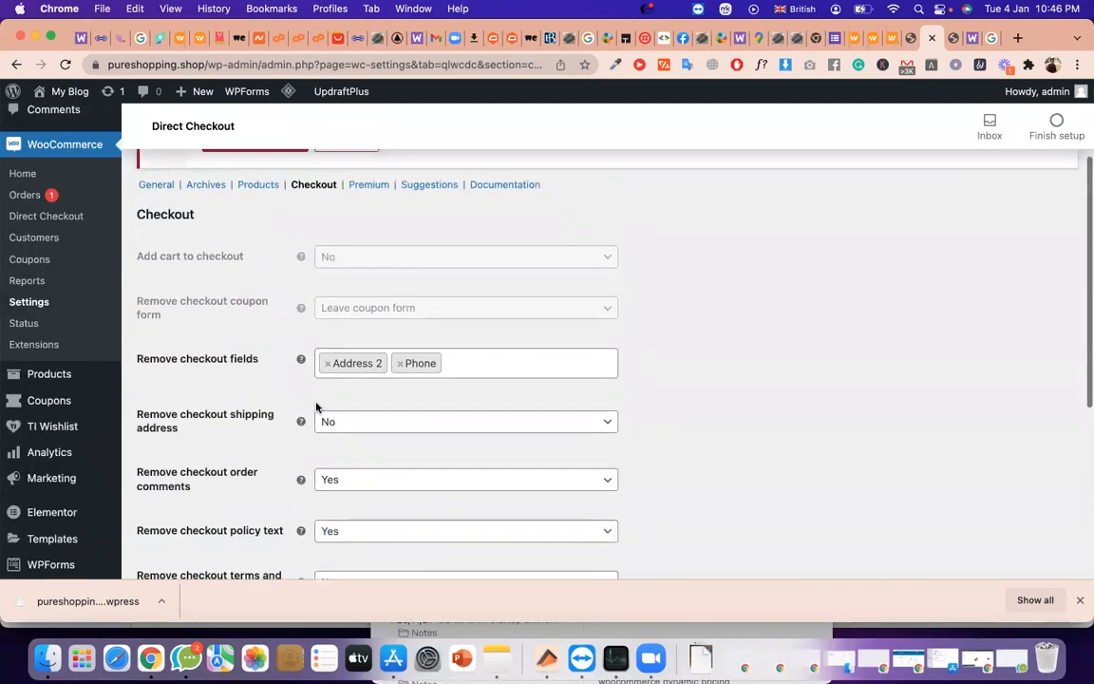
left_click(258, 187)
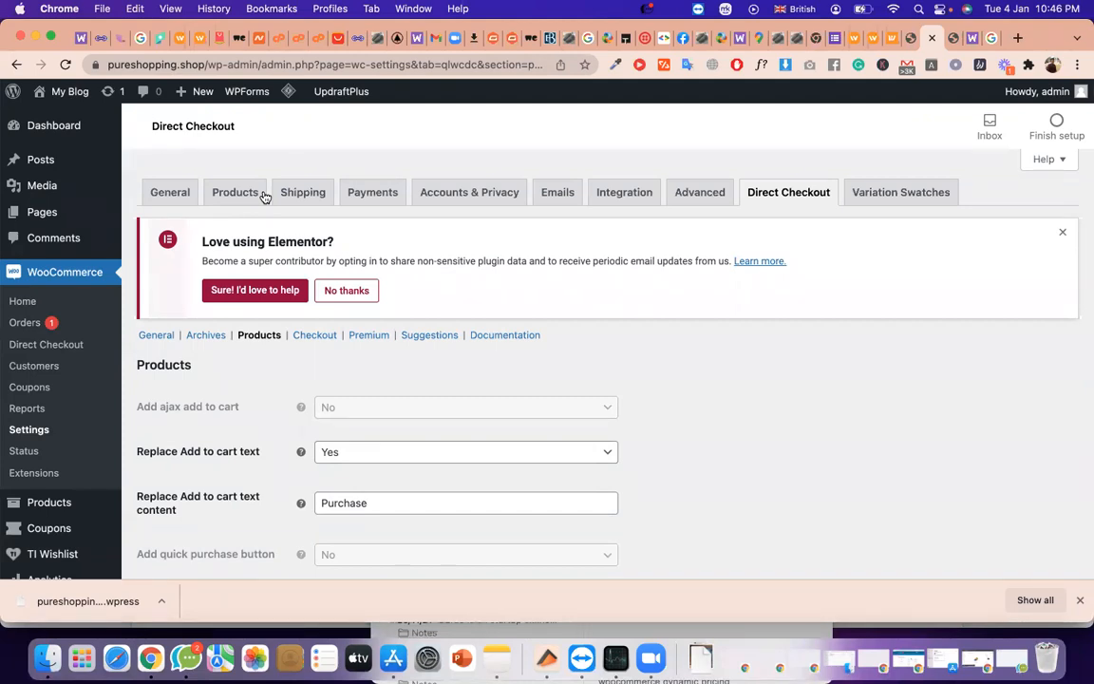
double_click(352, 497)
scroll(352, 497, "down", 1)
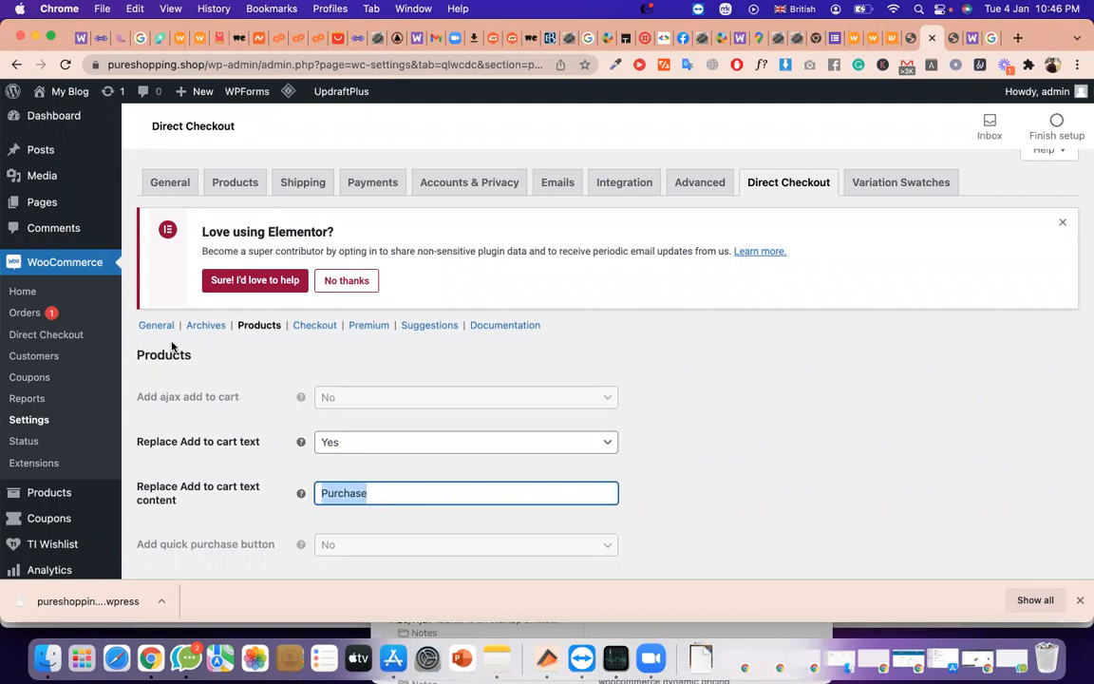
left_click(207, 327)
left_click(154, 325)
scroll(289, 456, "down", 10)
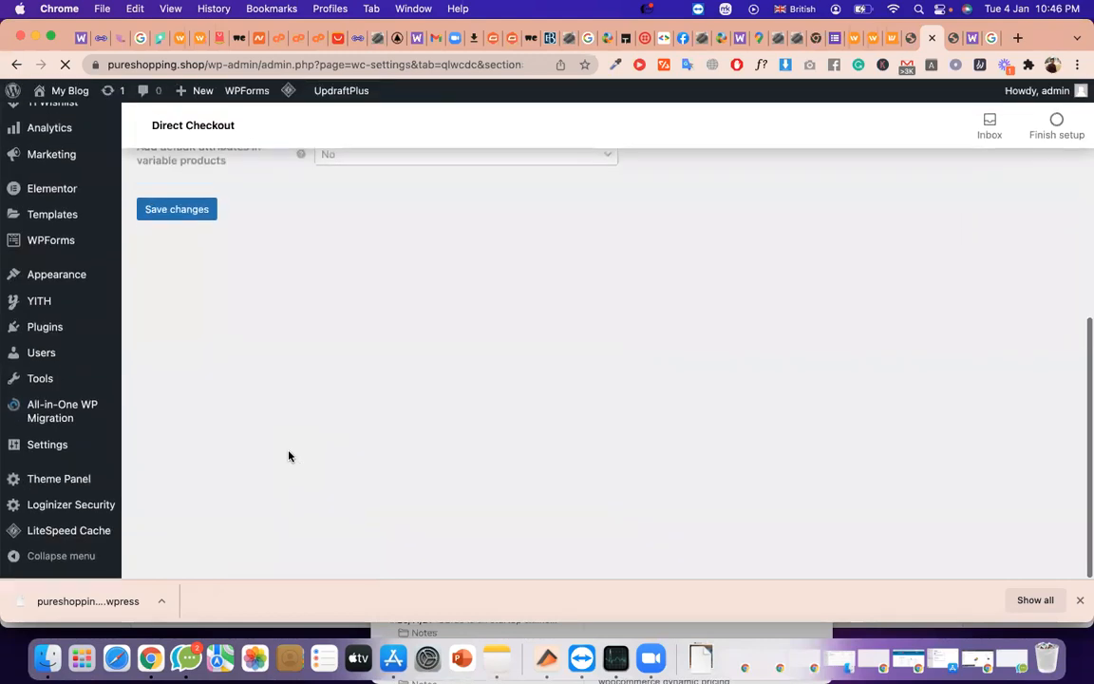
scroll(289, 458, "down", 3)
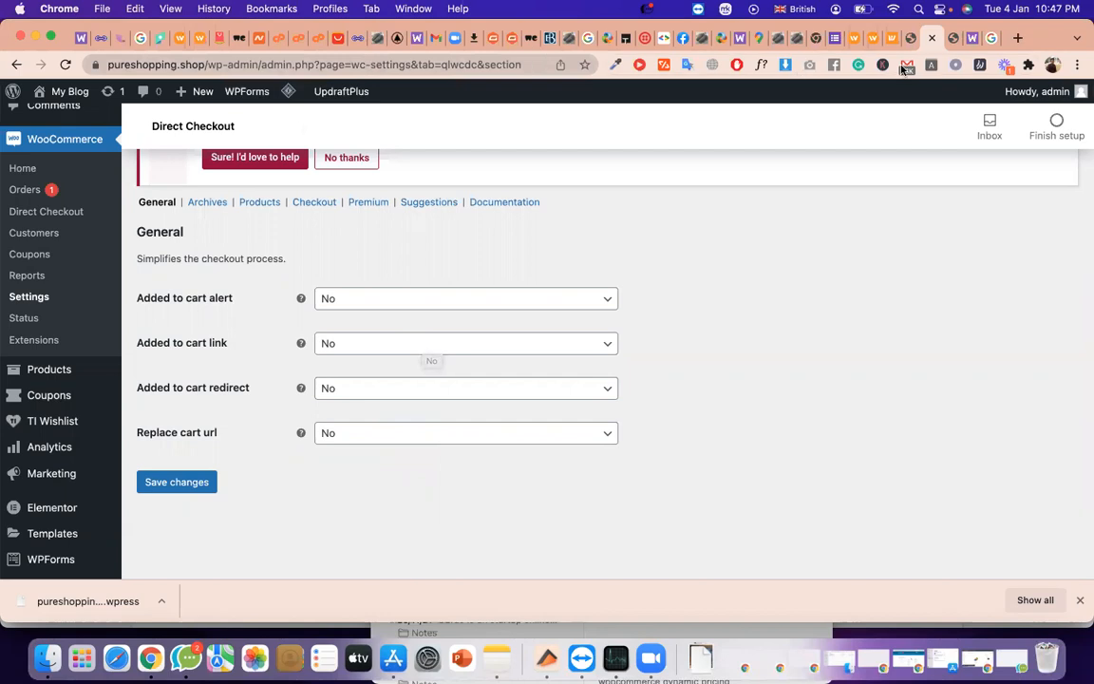
Step: Go to the store's home page and view the Top Flash Deals section
left_click(955, 38)
scroll(659, 462, "up", 10)
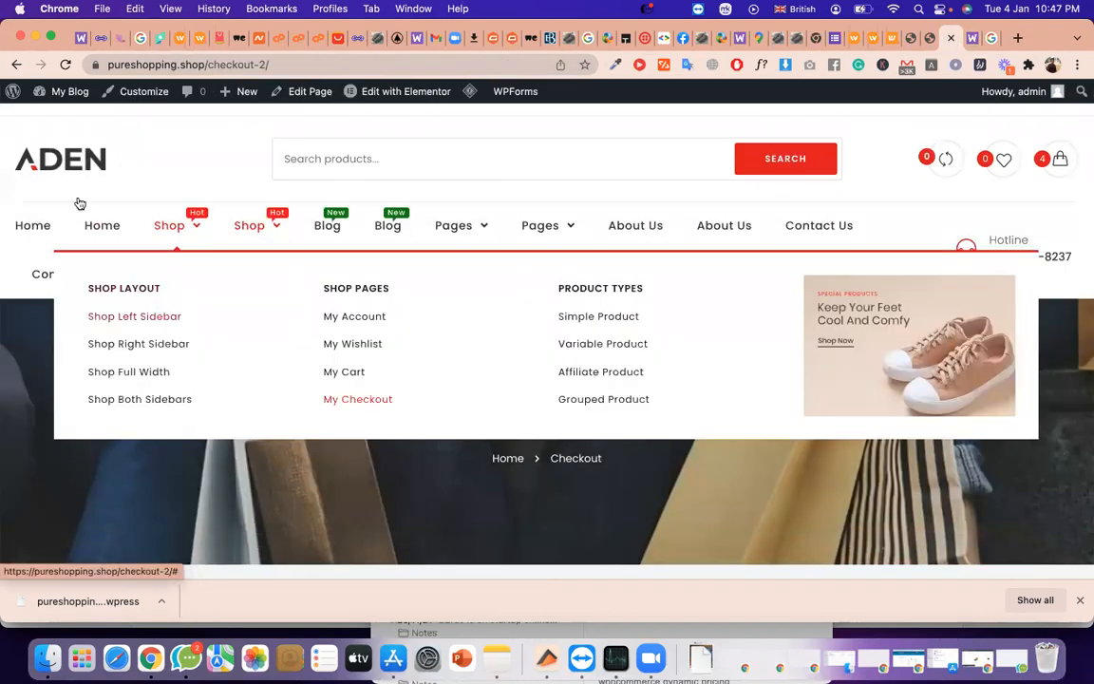
left_click(86, 166)
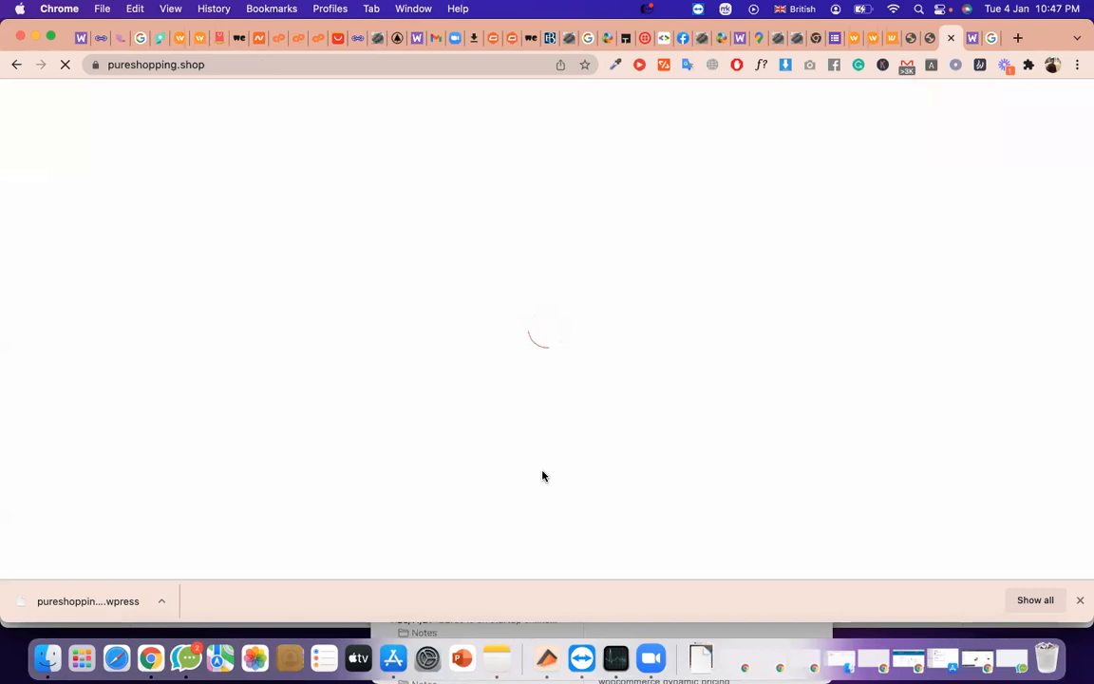
scroll(618, 459, "down", 10)
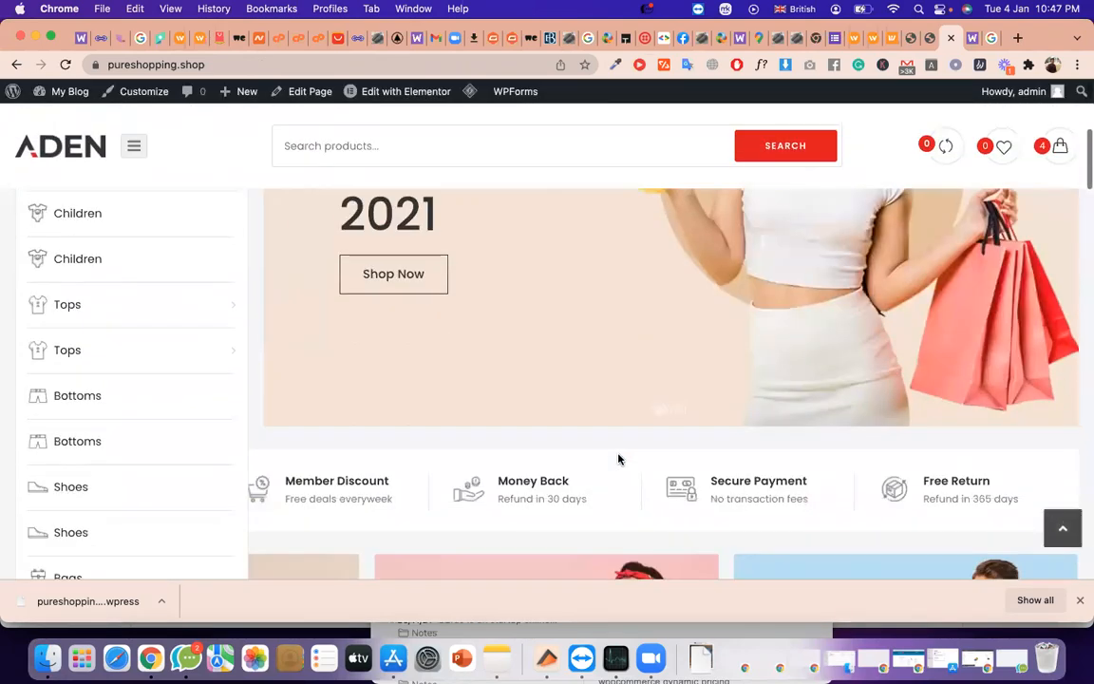
scroll(620, 461, "down", 5)
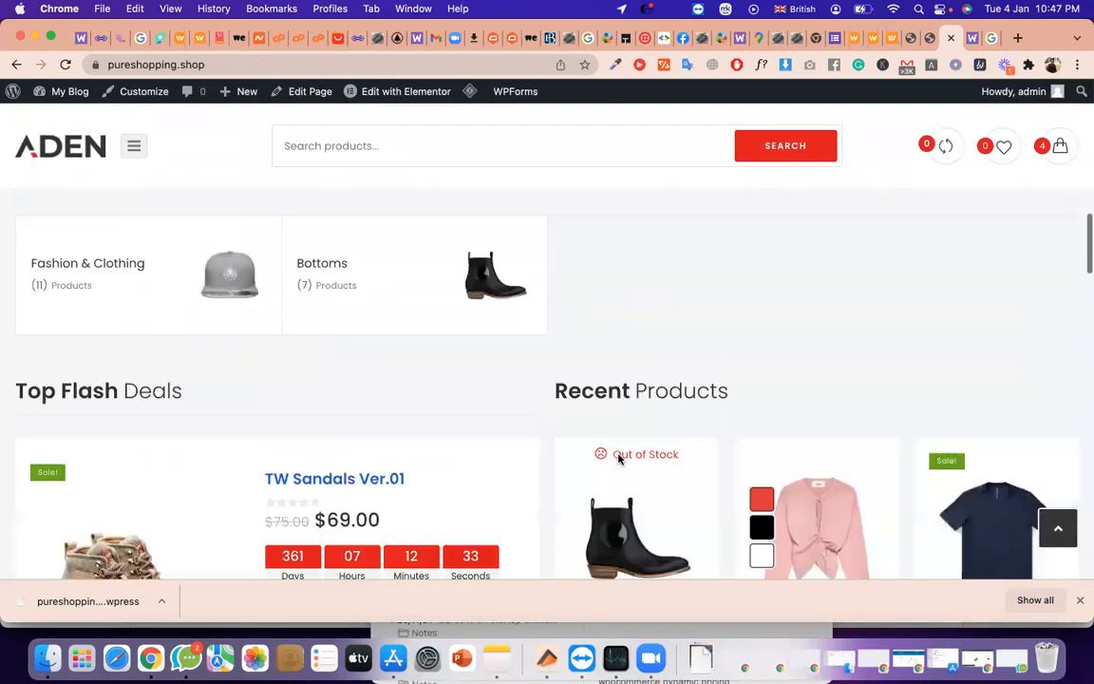
scroll(622, 460, "down", 3)
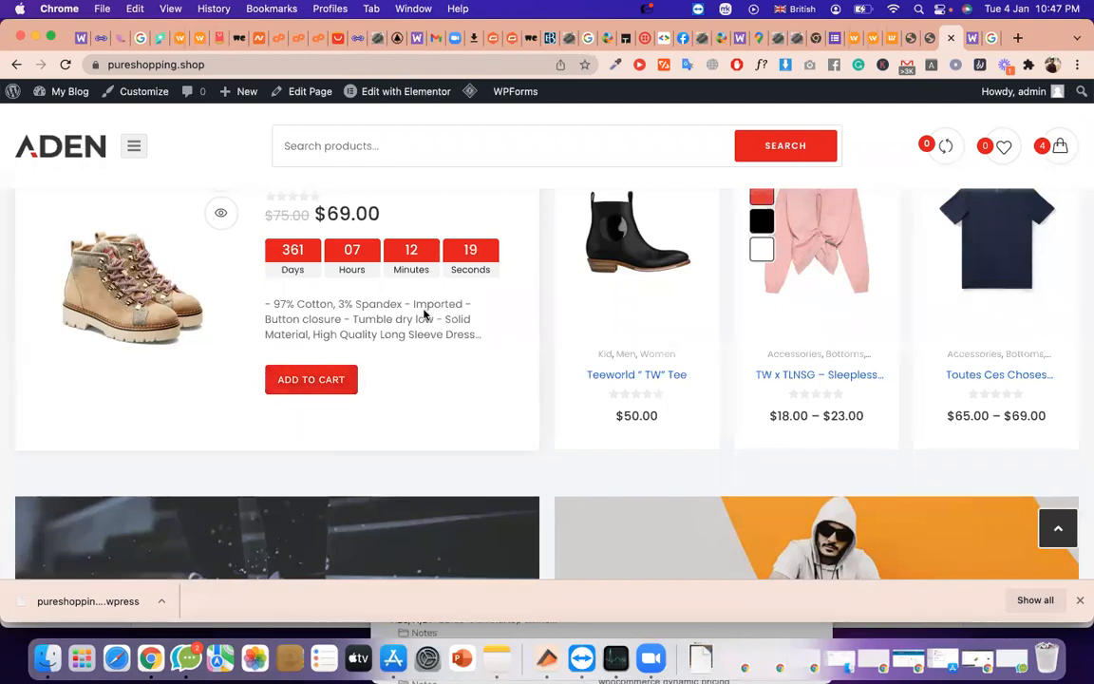
Step: Highlight the product description of the TW Sandals Ver.01 flash deal
left_click_drag(379, 285, 423, 355)
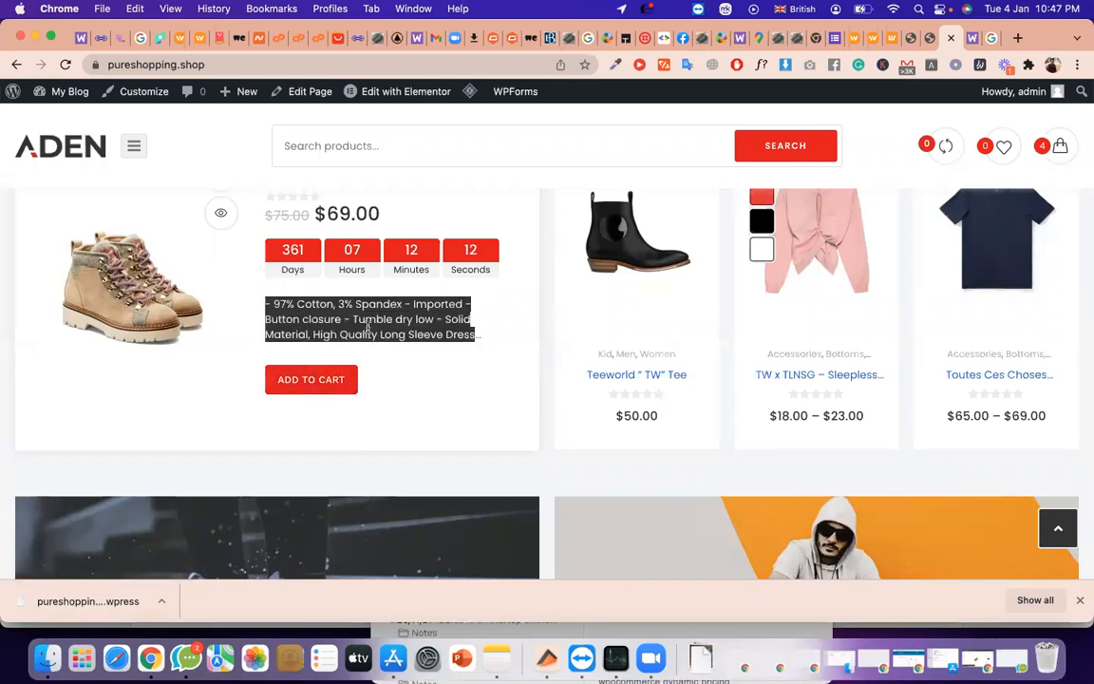
double_click(368, 320)
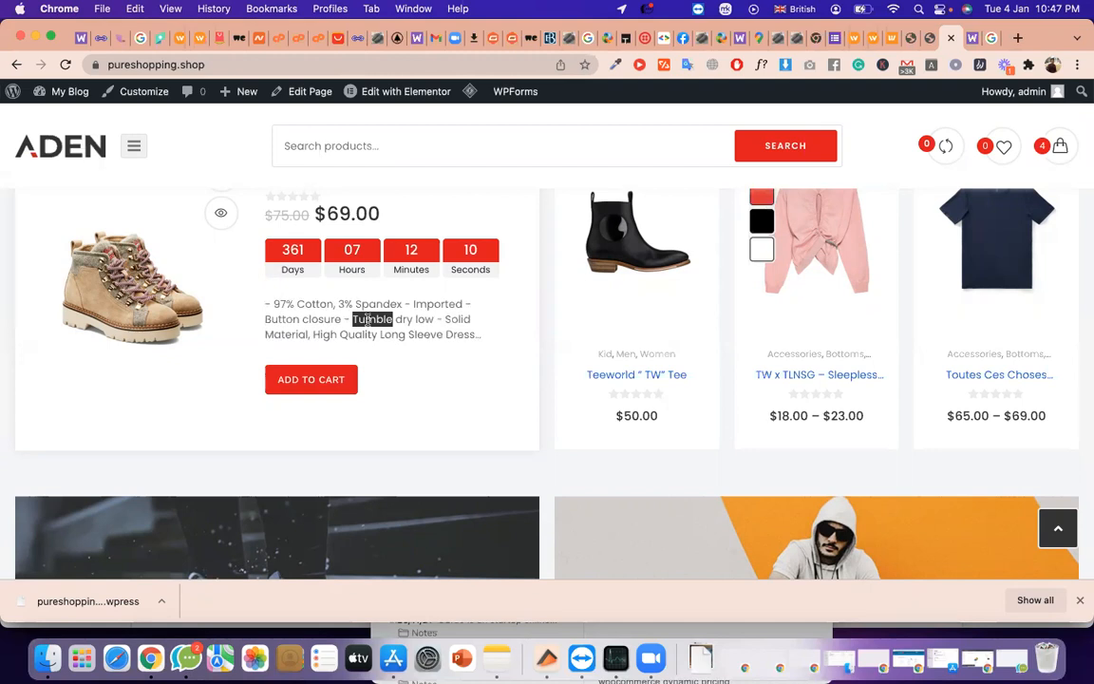
triple_click(368, 320)
double_click(368, 320)
triple_click(368, 320)
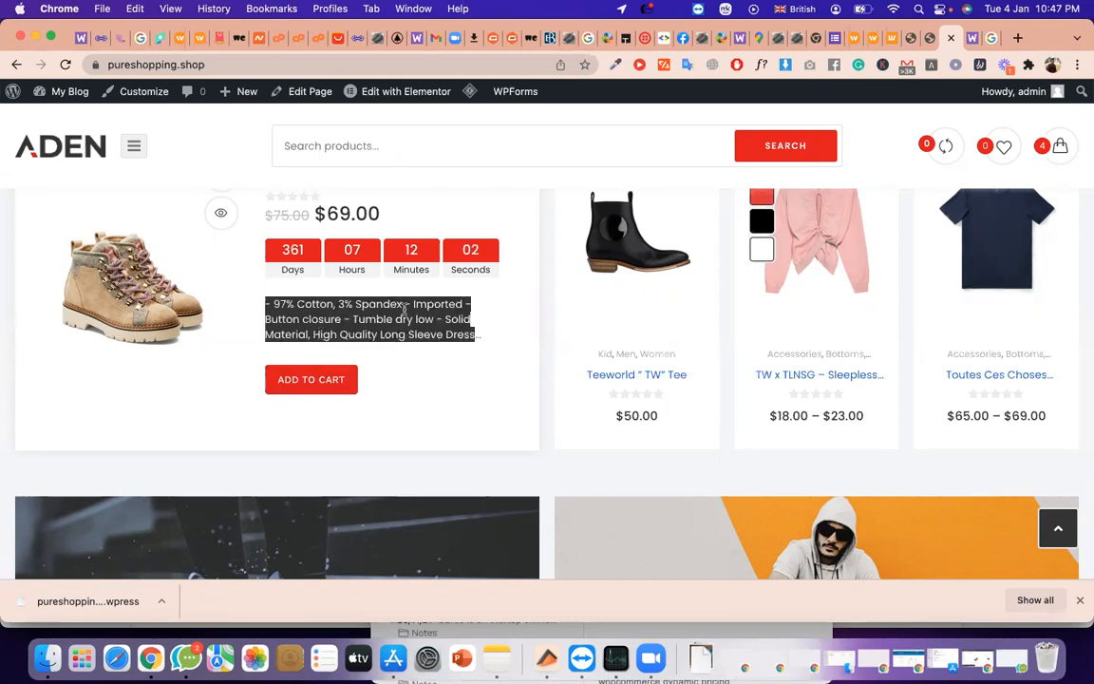
Step: Search the web for the GTranslate plugin in a new tab and open its WordPress.org page
left_click(1017, 39)
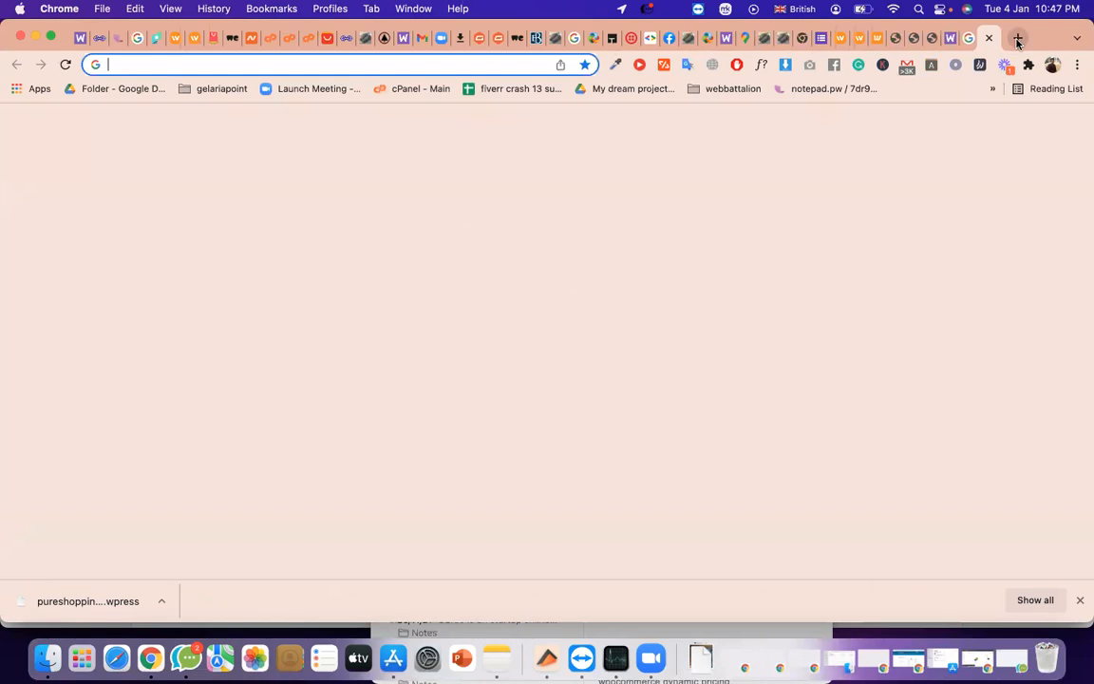
type("gtransla")
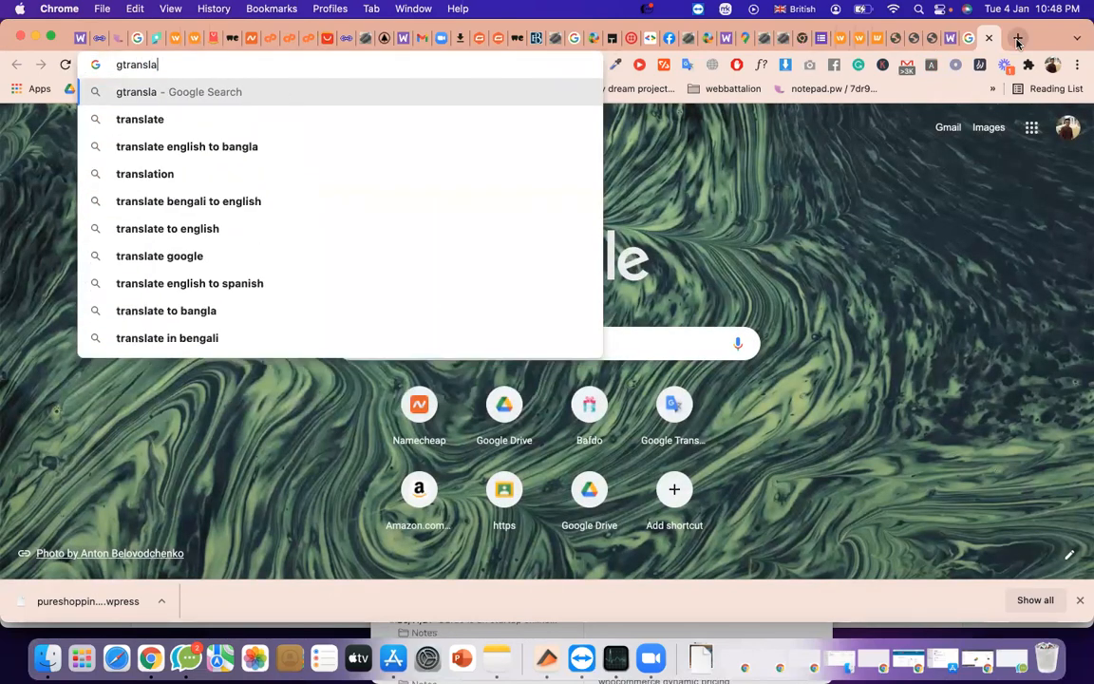
key("BackSpace")
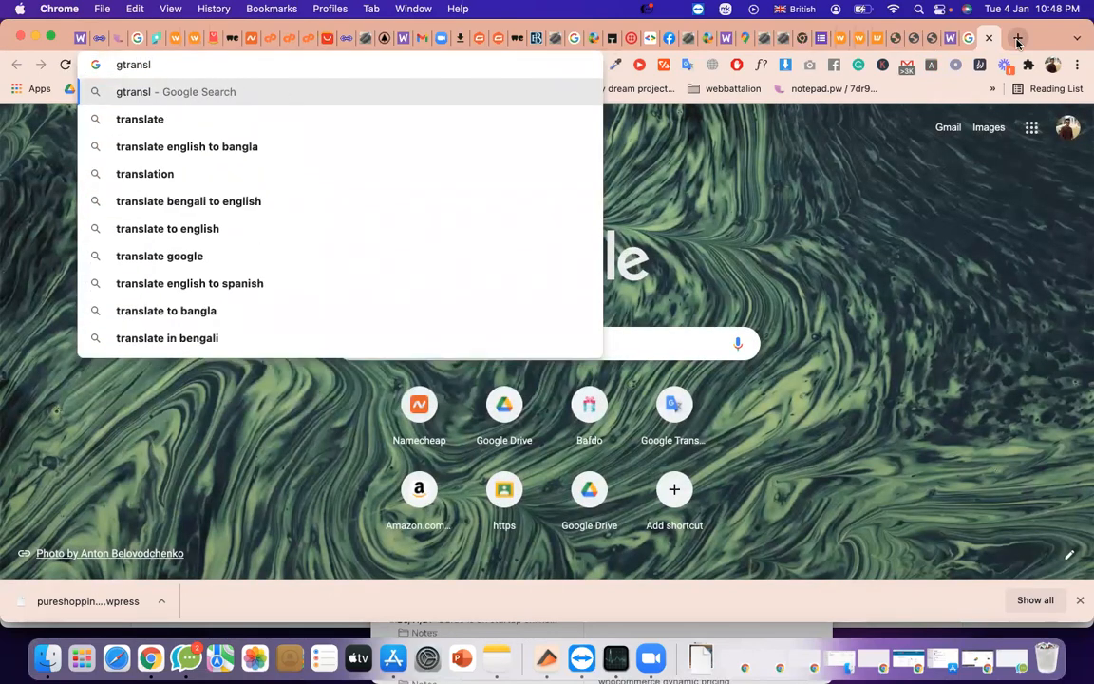
type("ate plugin")
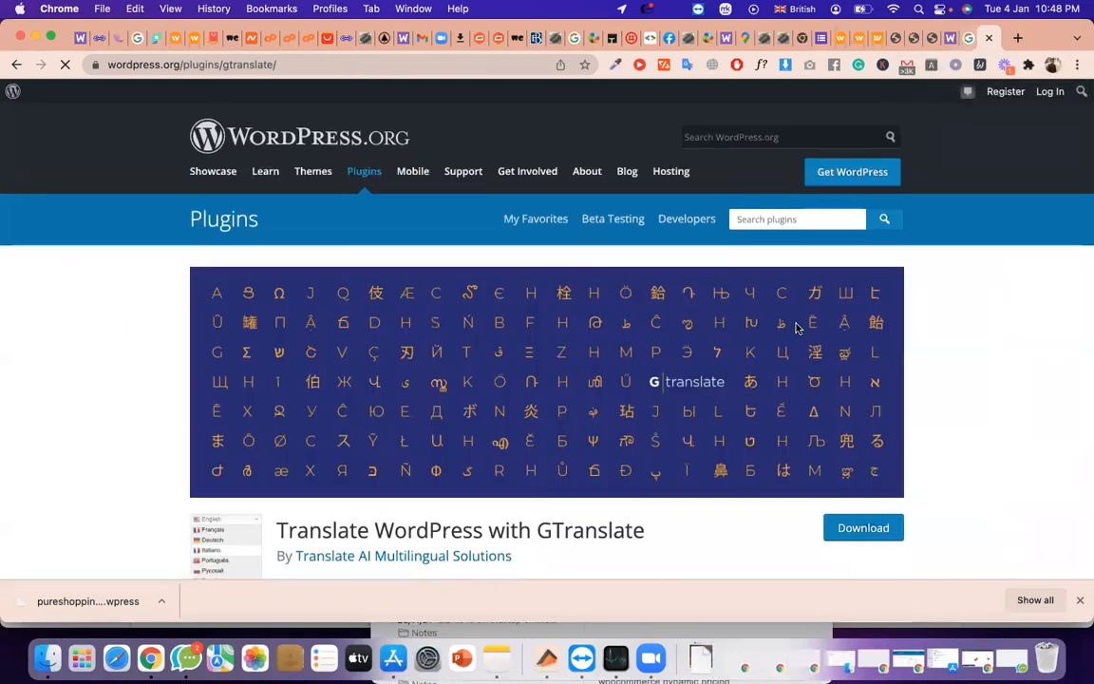
Step: Return to the store's home page and examine its product listings, including the Teeworld Basic Tee price
left_click(922, 40)
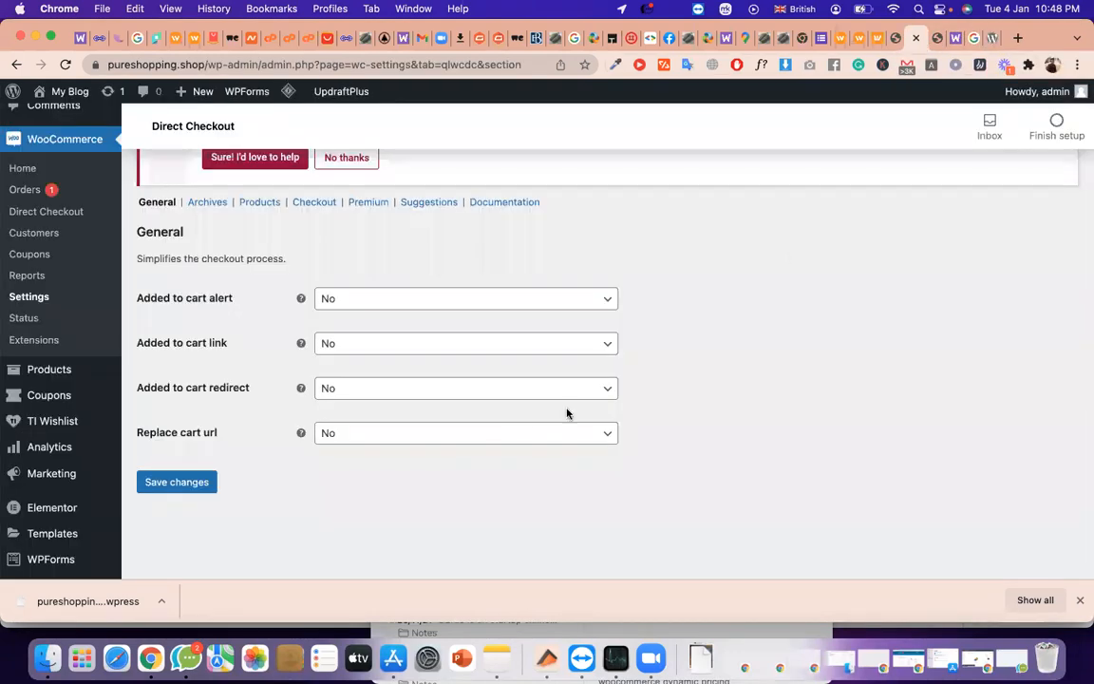
left_click(940, 38)
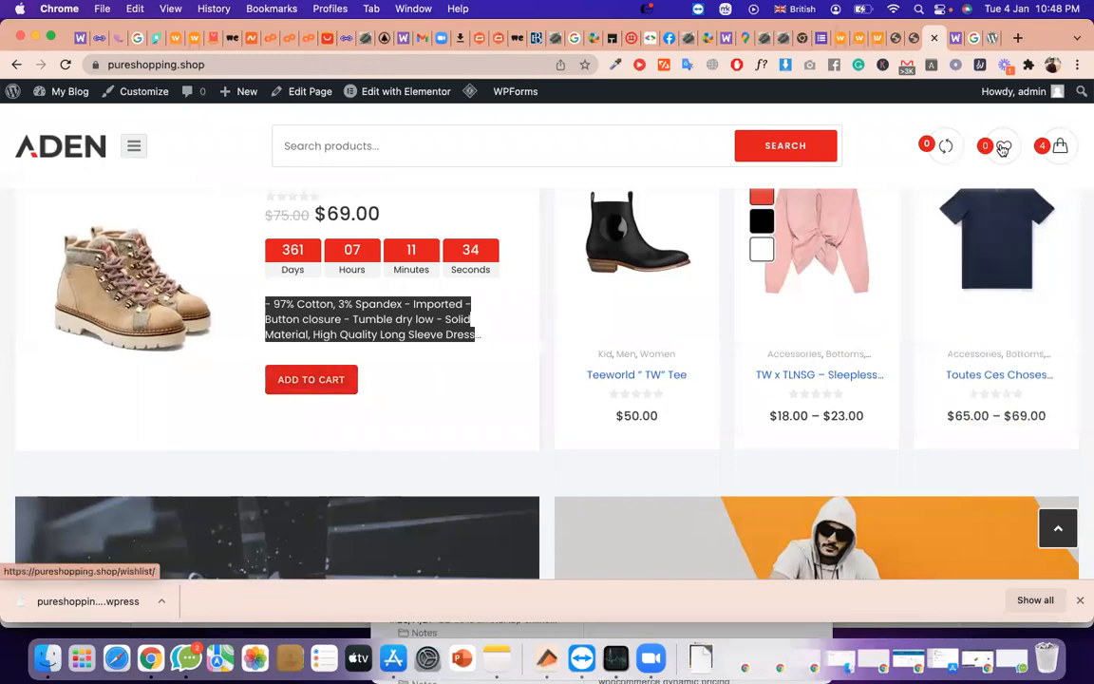
scroll(962, 202, "up", 3)
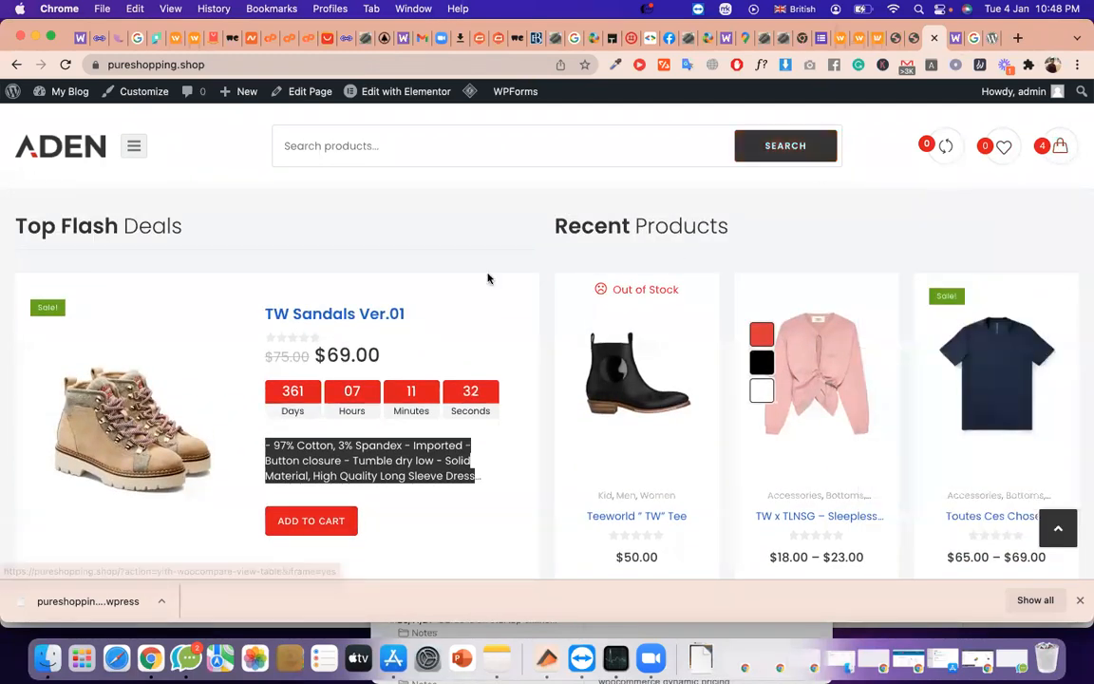
scroll(503, 416, "down", 2)
scroll(503, 415, "down", 10)
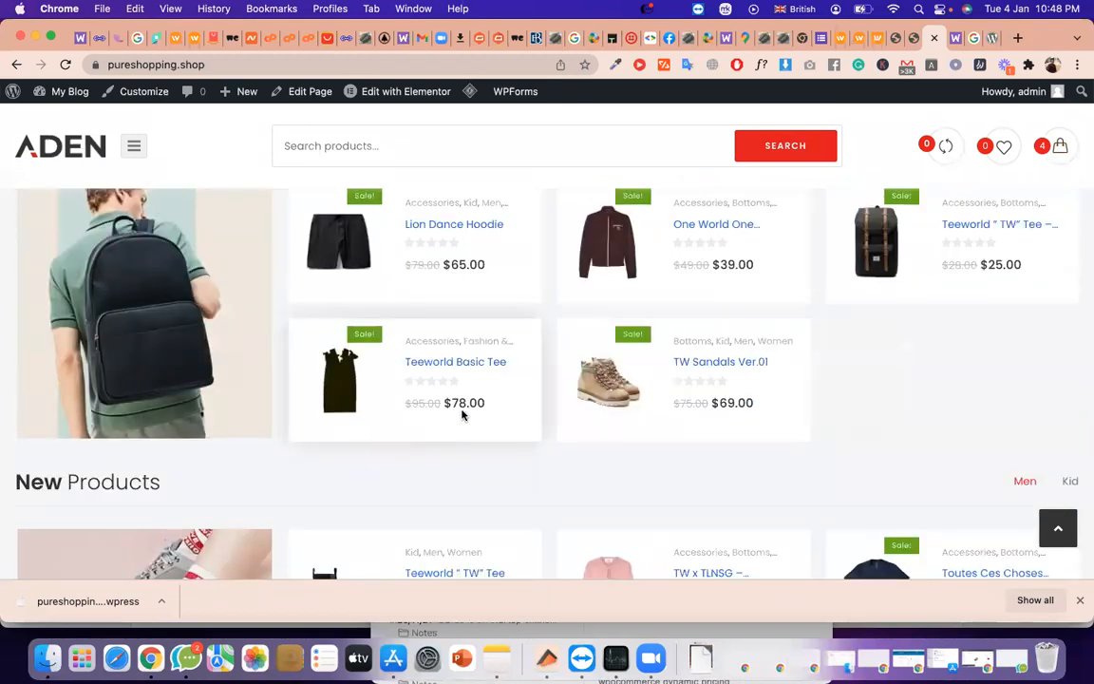
triple_click(466, 407)
left_click(467, 409)
Step: Examine the Added to cart redirect choices in the Direct Checkout General settings
left_click(917, 40)
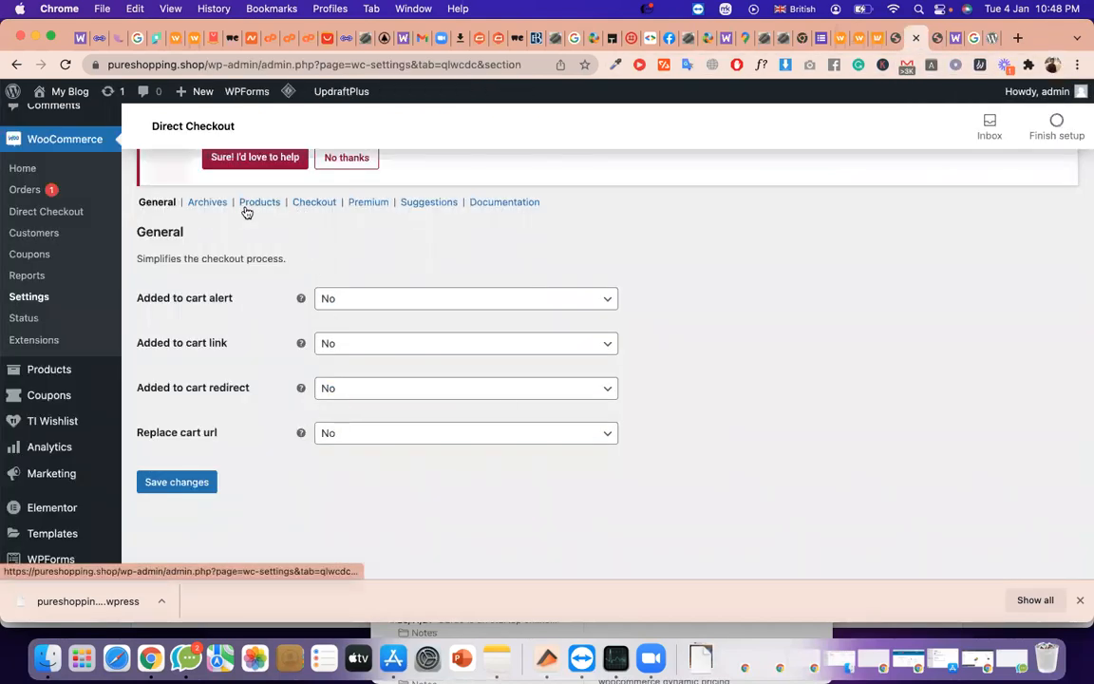
left_click(398, 396)
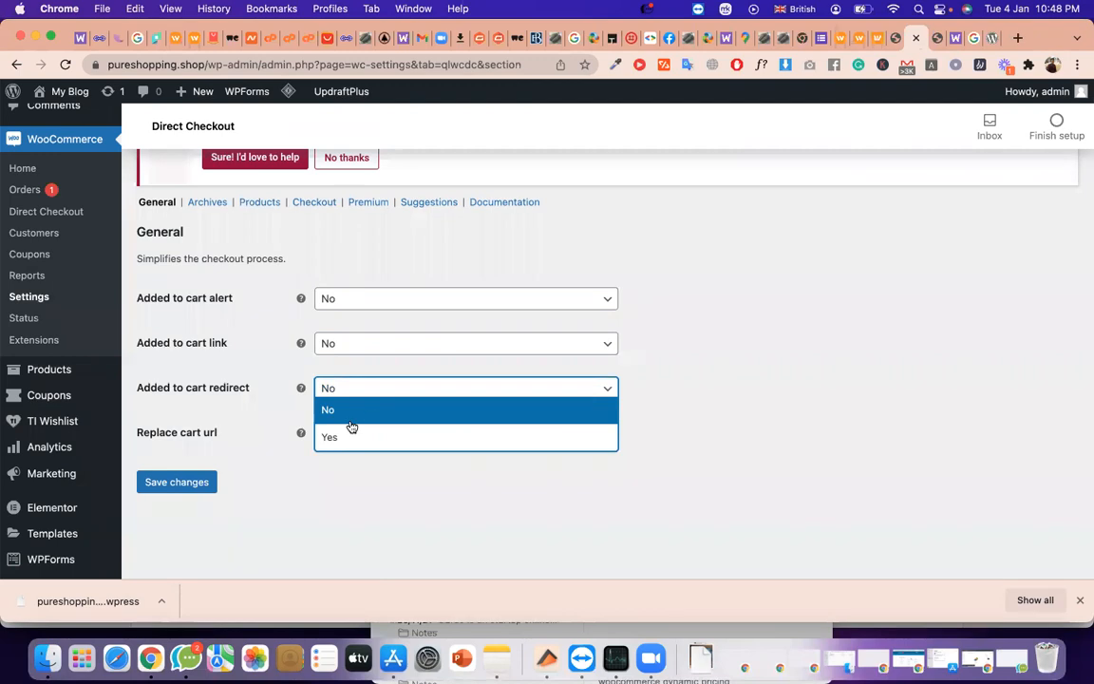
left_click(223, 390)
triple_click(223, 389)
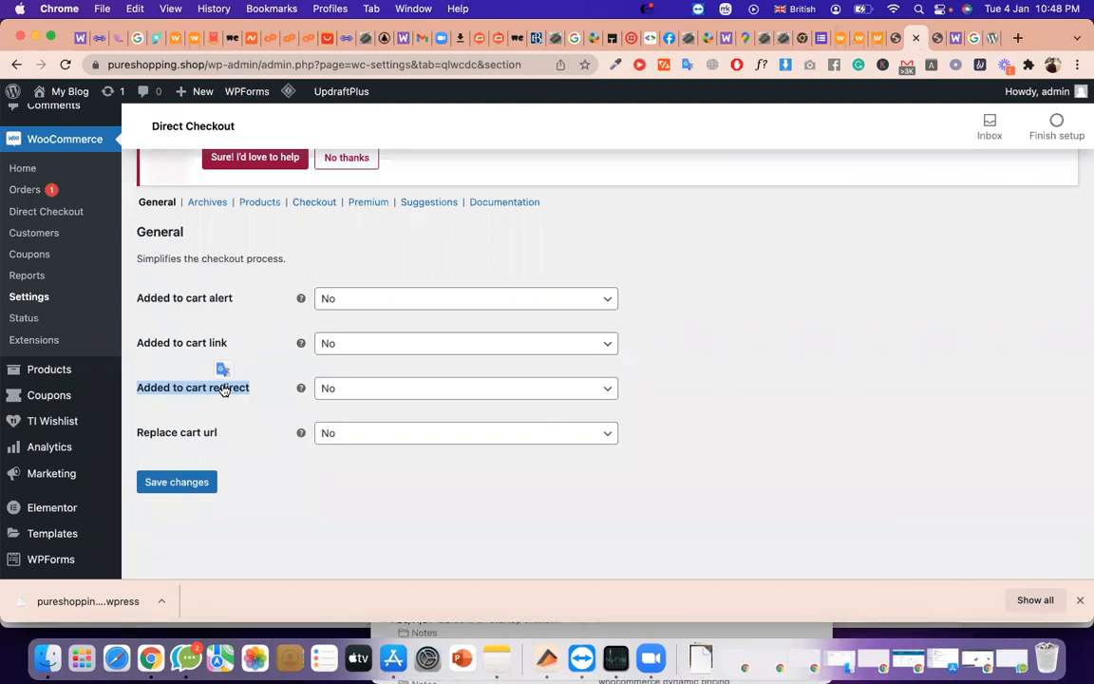
scroll(224, 389, "down", 2)
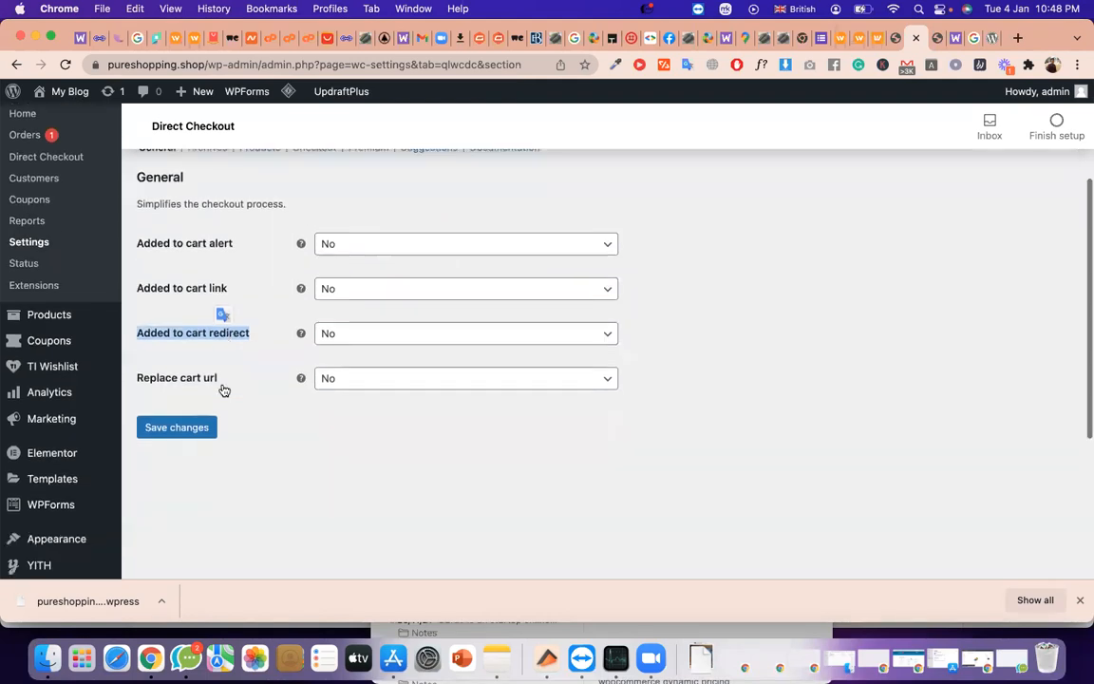
scroll(507, 438, "down", 4)
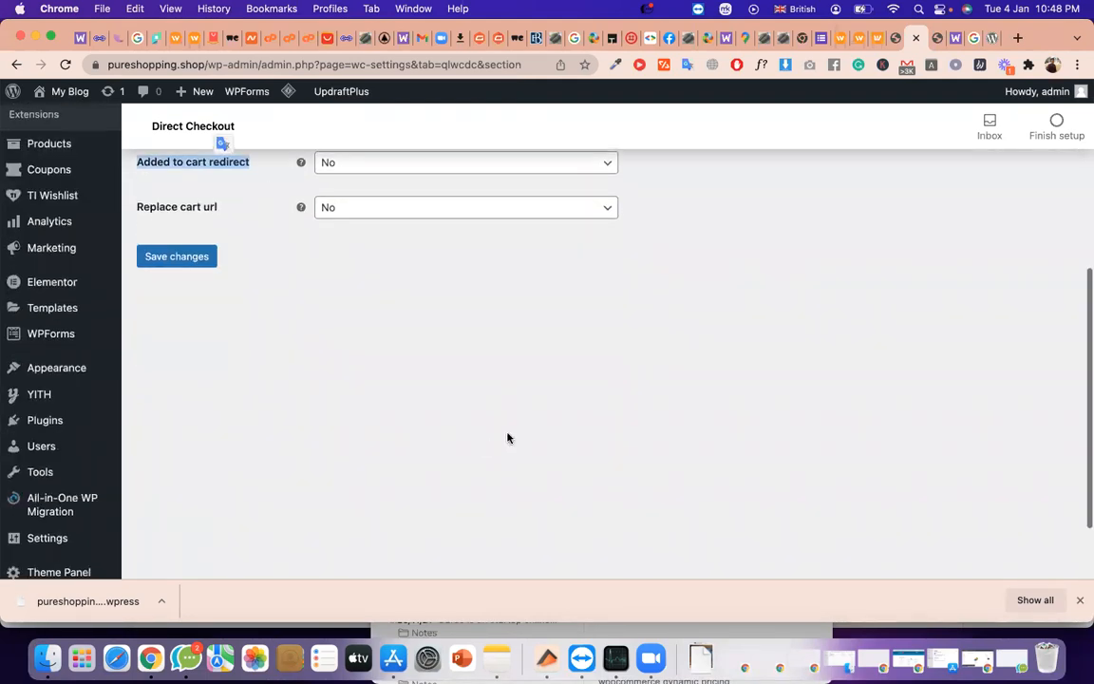
Step: Close the store home page, the GTranslate plugin page and the two tabs between them
left_click(939, 39)
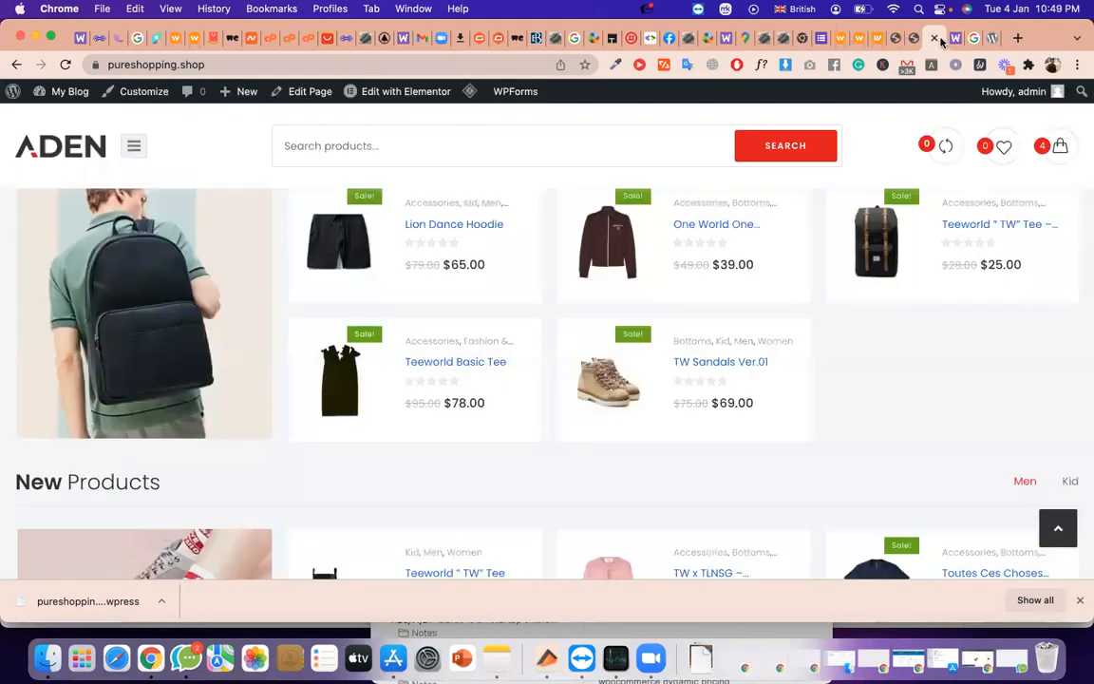
left_click(937, 39)
left_click(937, 39)
left_click(937, 39)
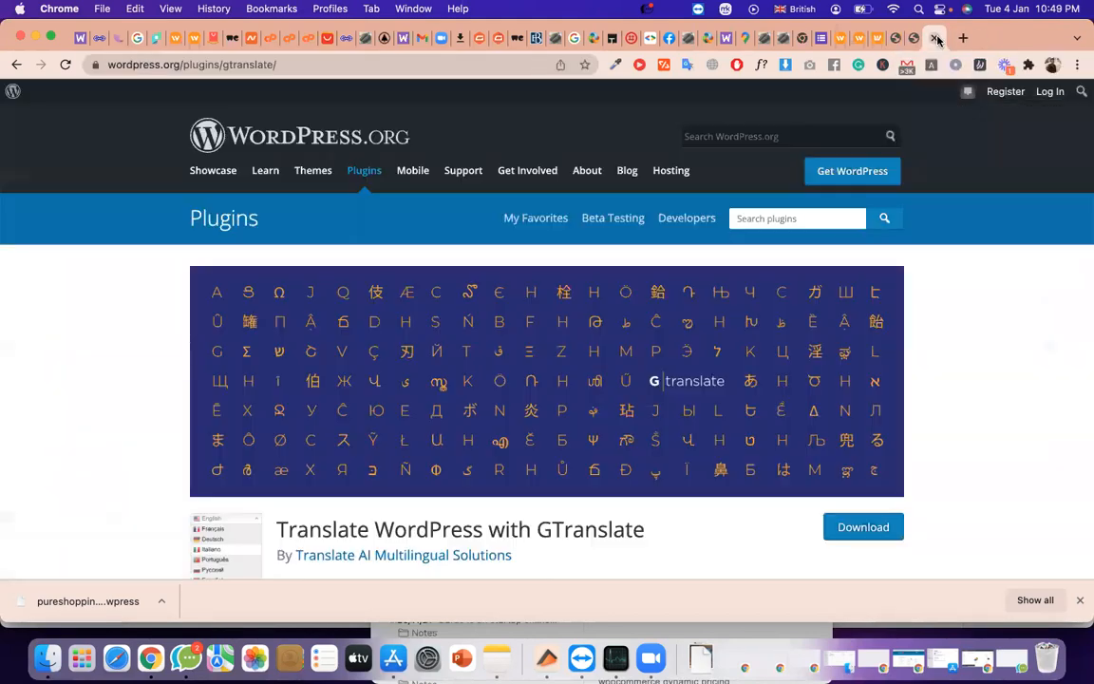
left_click(936, 39)
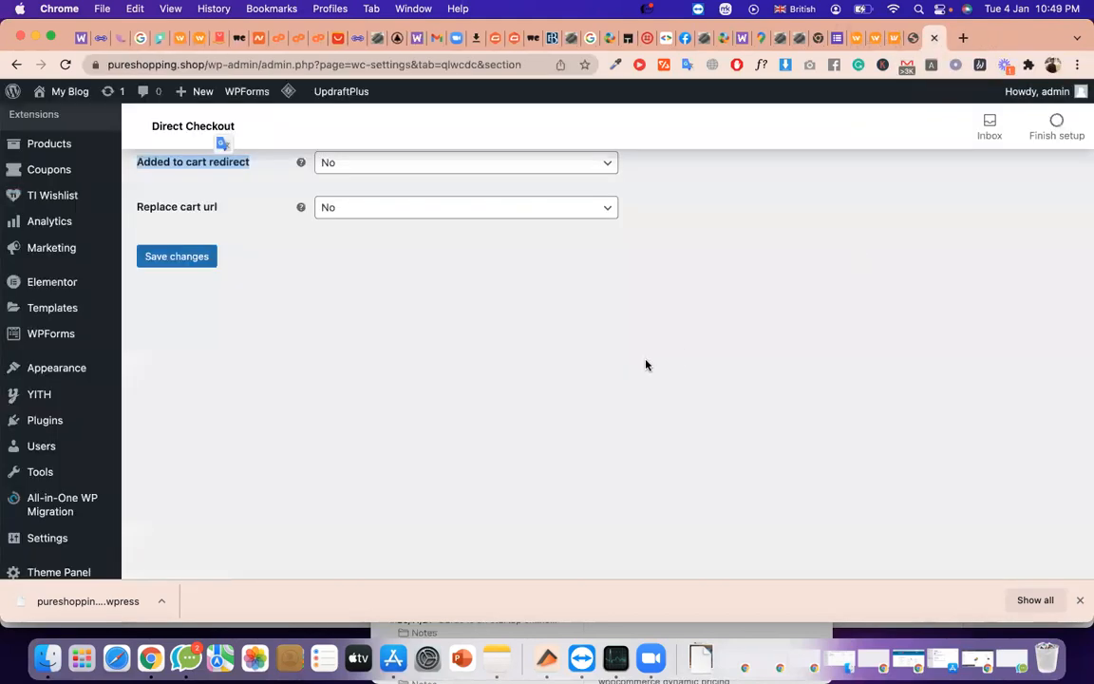
Step: Switch to Notes and copy the "CartFlows (P)" line from the full store setup note
left_click(506, 657)
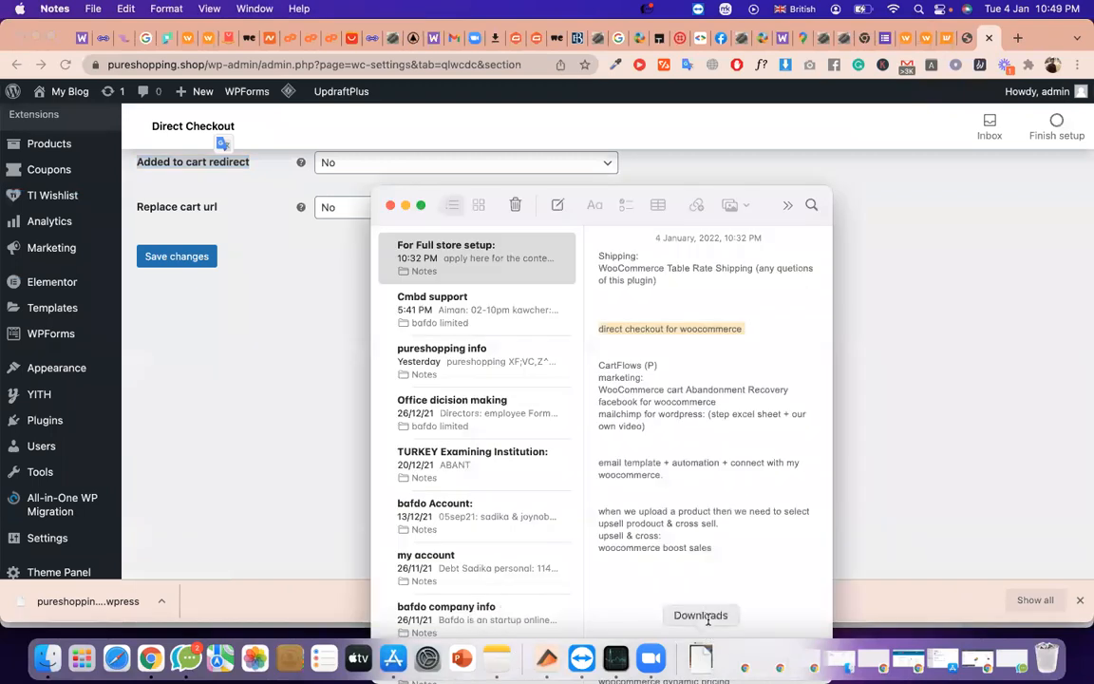
triple_click(619, 366)
key("super+c")
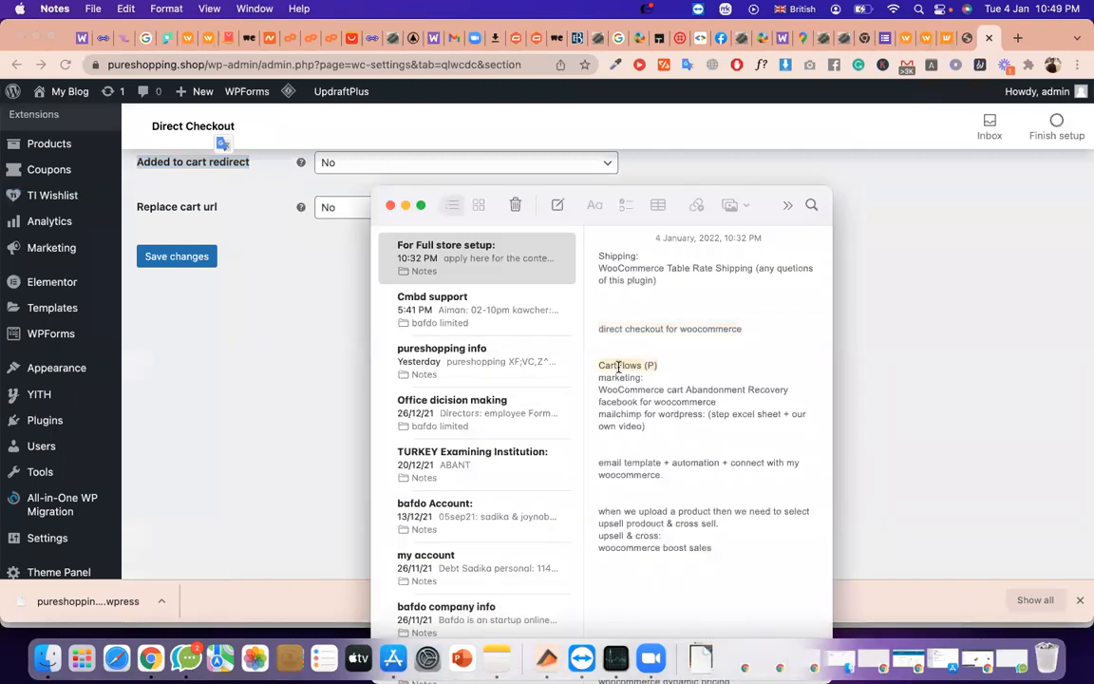
Step: Move the "CartFlows (P)" line to directly beneath the "marketing:" heading in the store setup note
key("BackSpace")
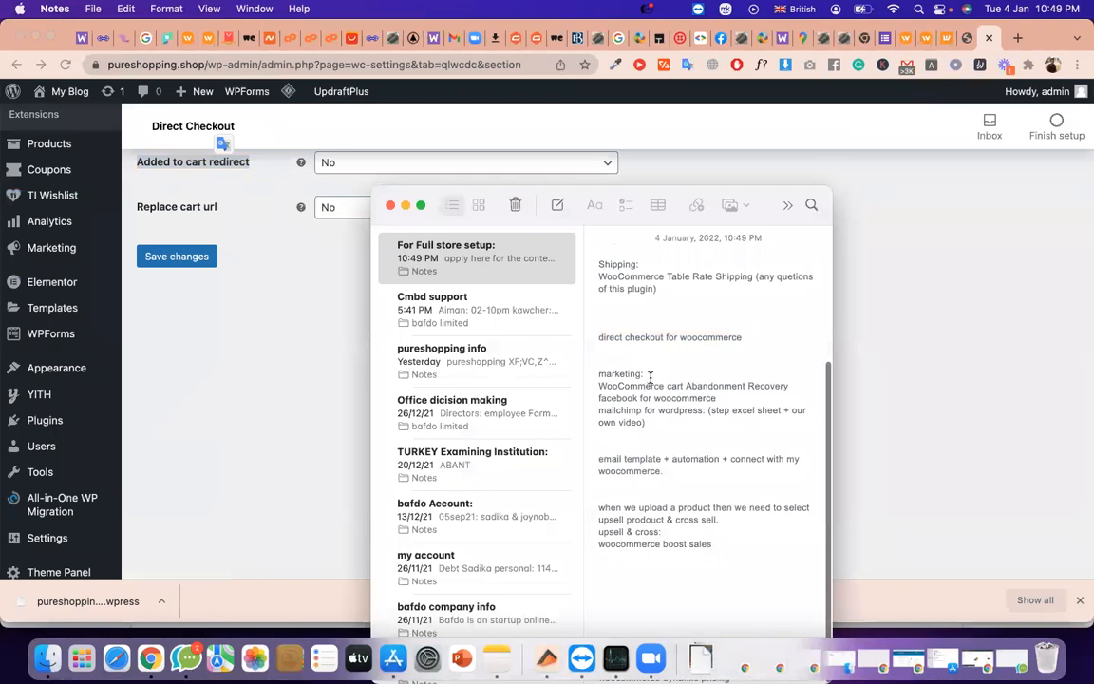
left_click(651, 377)
key("Return")
type("v")
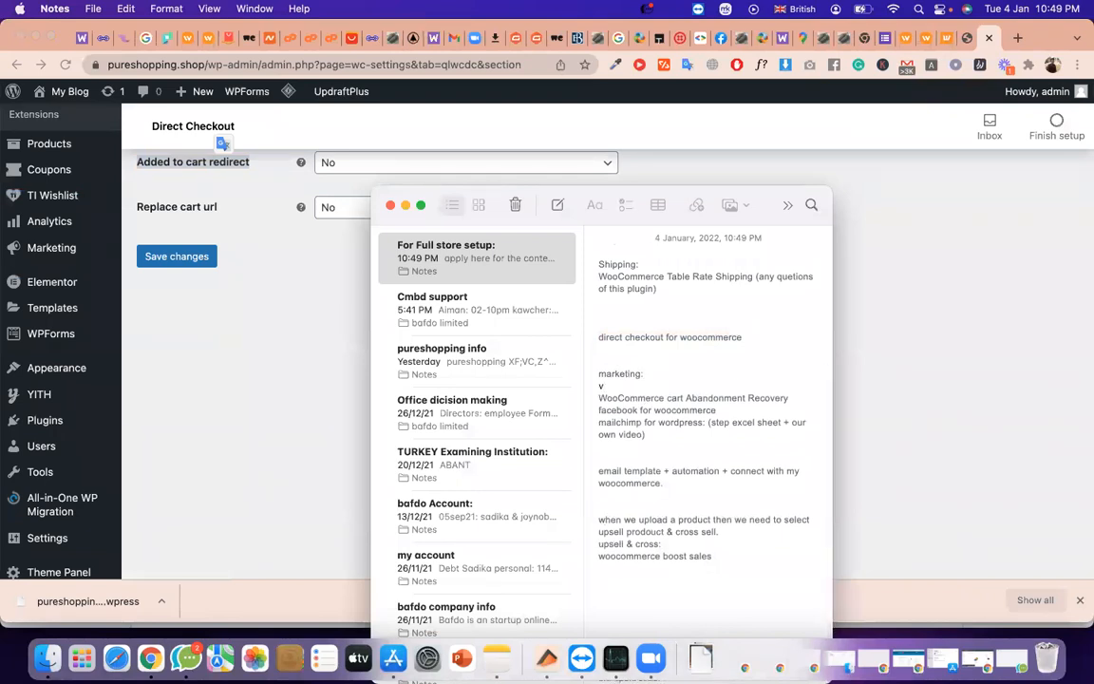
key("super+v")
triple_click(679, 399)
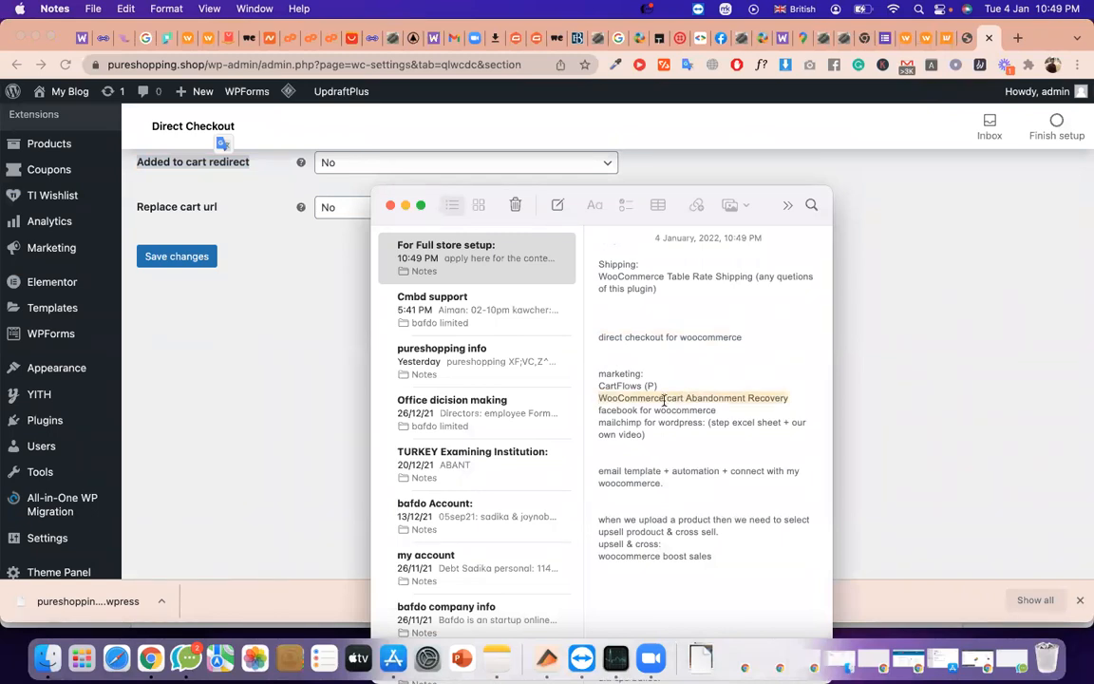
double_click(618, 384)
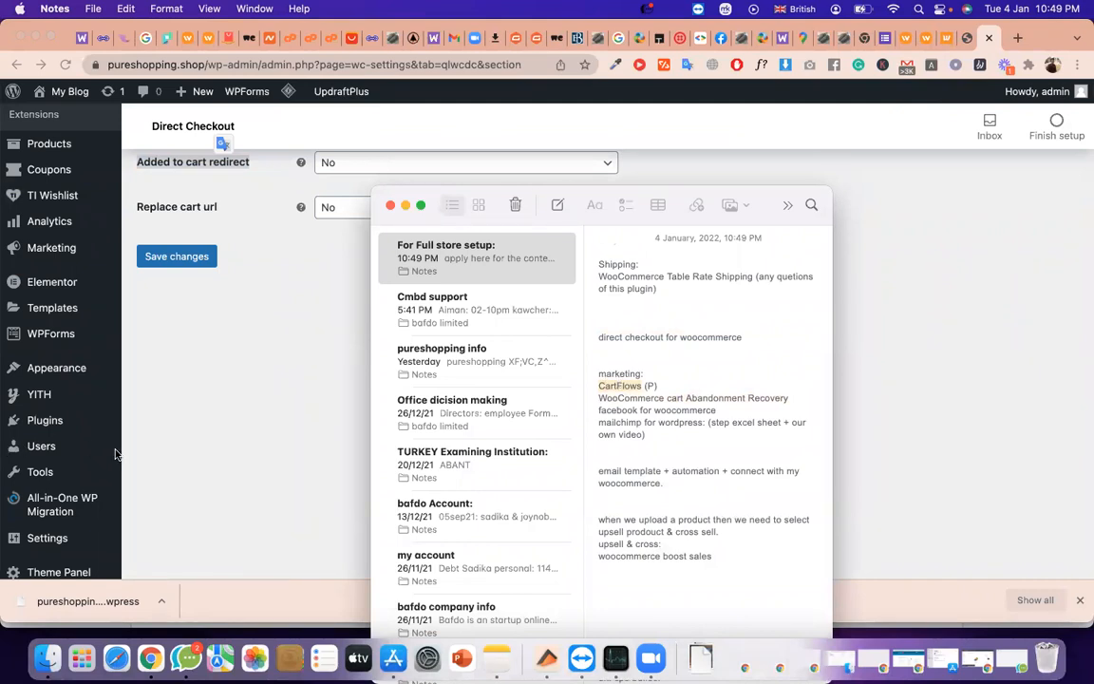
left_click(113, 390)
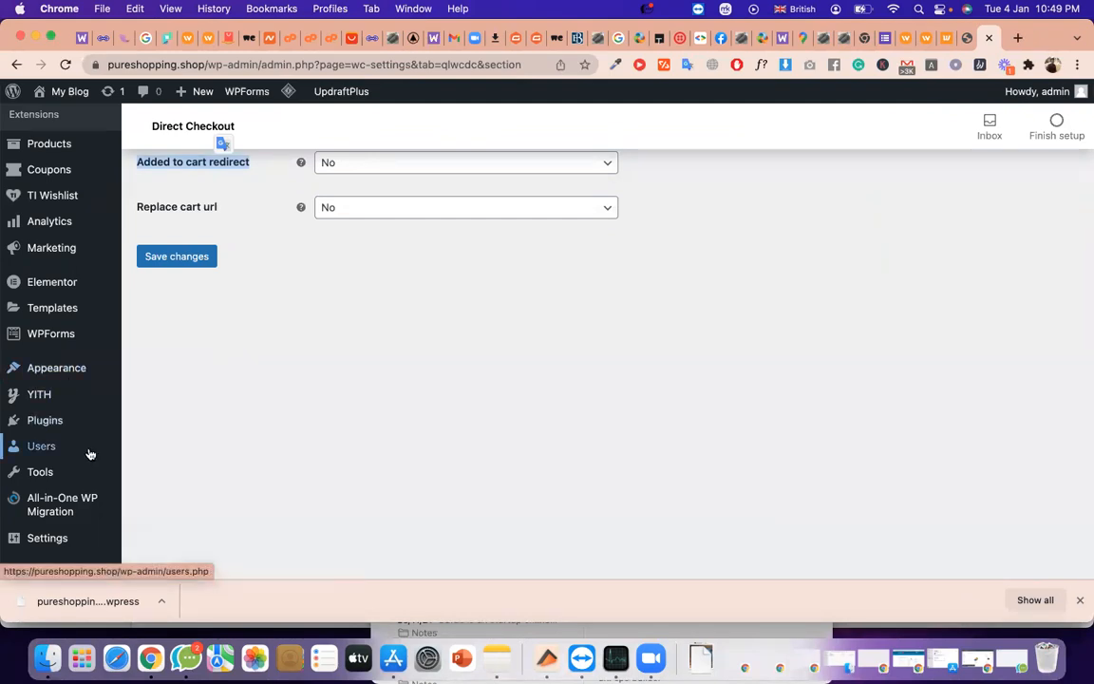
mouse_move(76, 427)
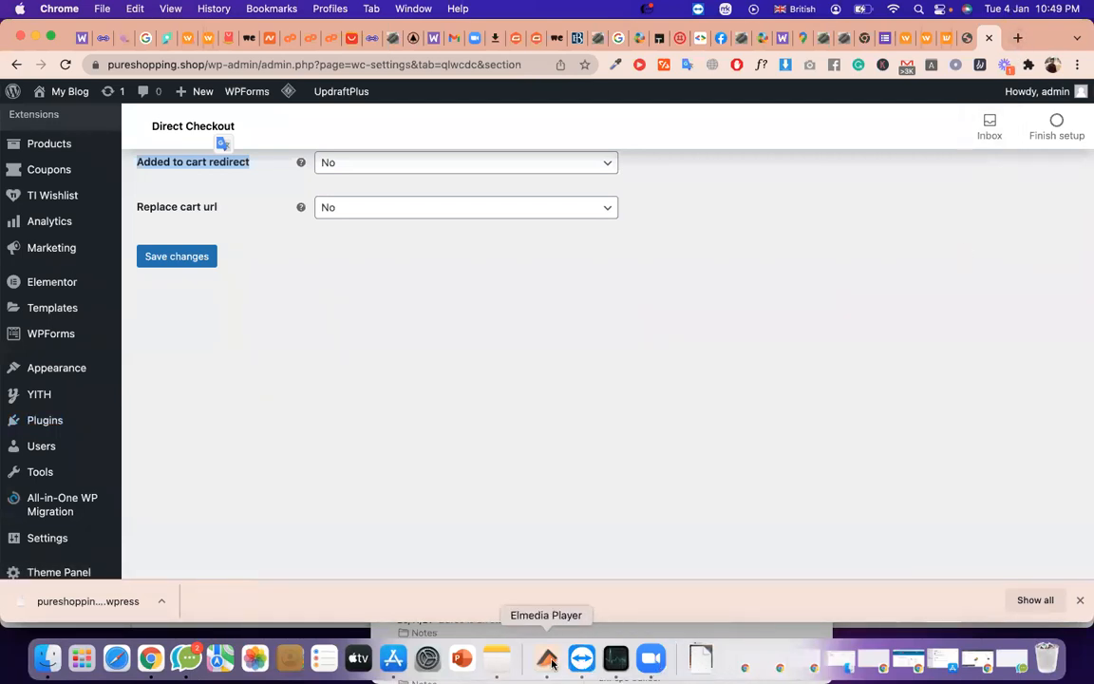
left_click(498, 661)
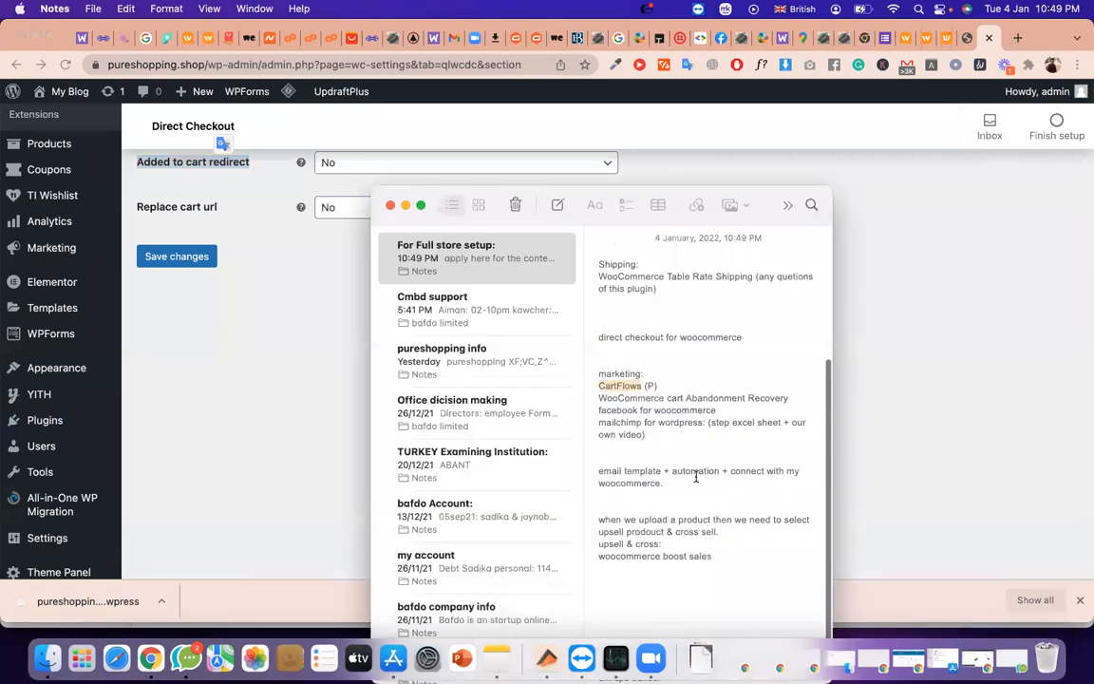
Step: Add "Upsell" and "cross sell" headings, separated by a blank line, below "woocommerce boost sales" in the note
scroll(696, 476, "down", 1)
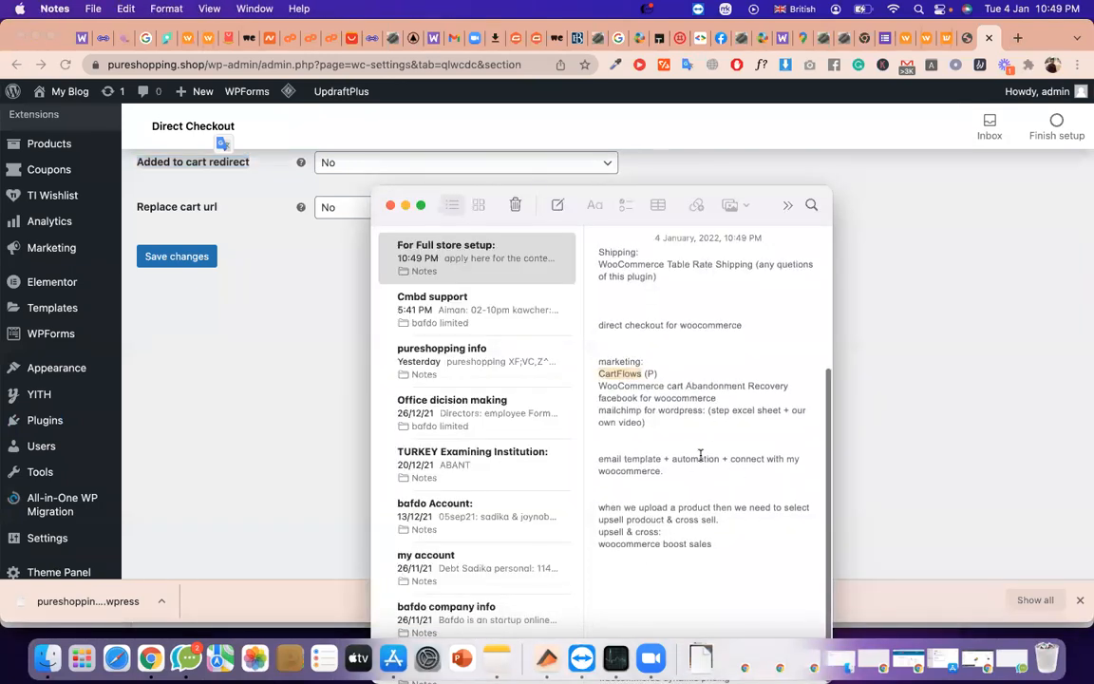
left_click(709, 620)
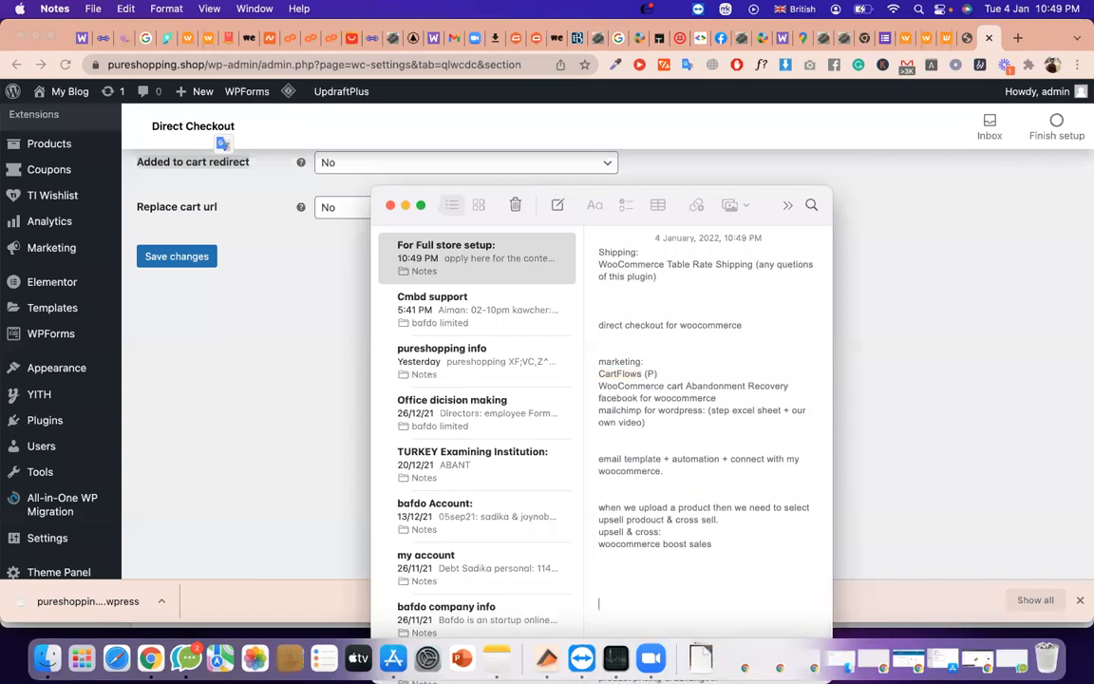
type("Up")
key("BackSpace")
key("BackSpace")
key("BackSpace")
type("upsell")
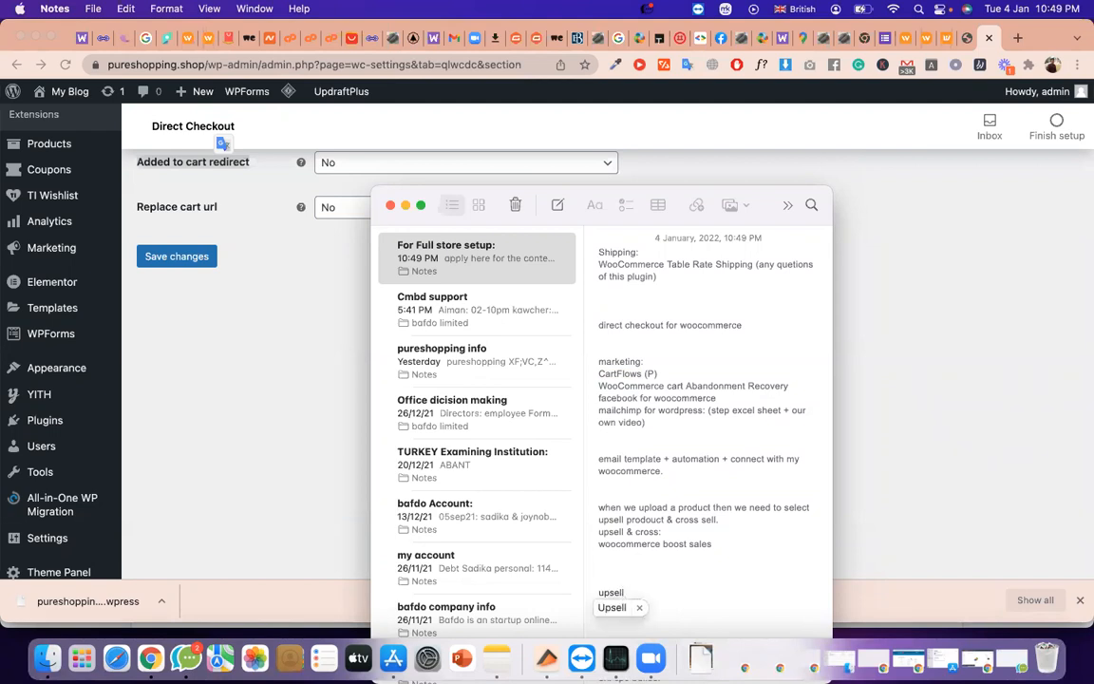
key("Return")
key("Return")
type("cross sell")
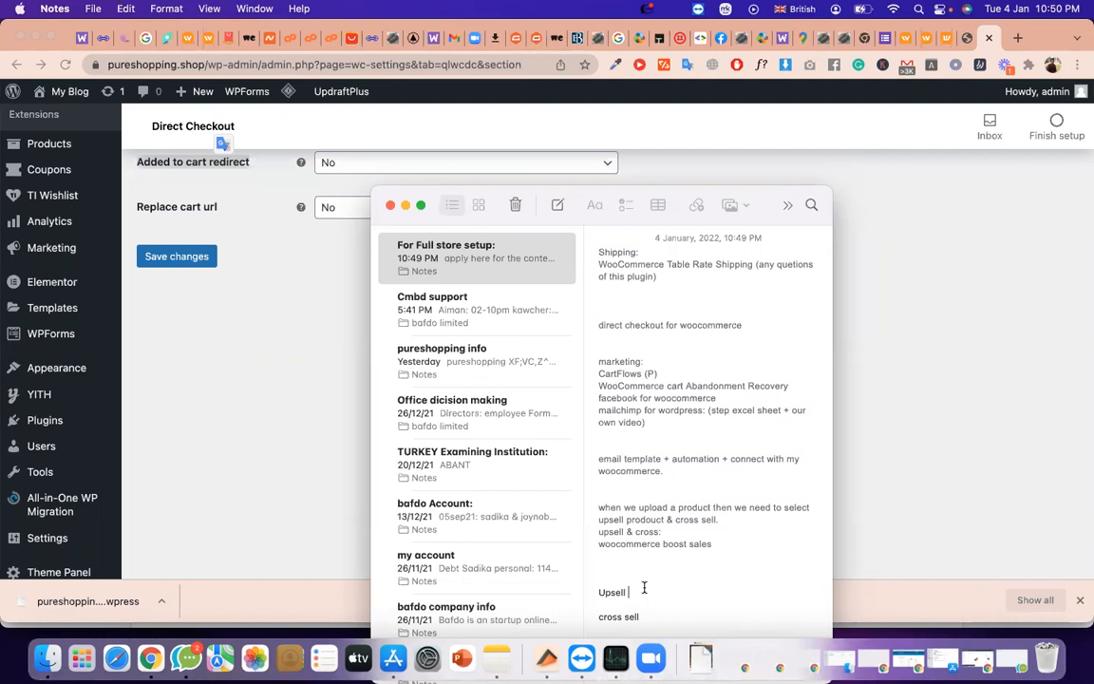
Step: Put a colon after the "Upsell" heading and list 14000, 14500 and 17000 on separate lines beneath it
double_click(612, 372)
key("shift+Down")
key("shift+Up")
left_click(636, 593)
key("BackSpace")
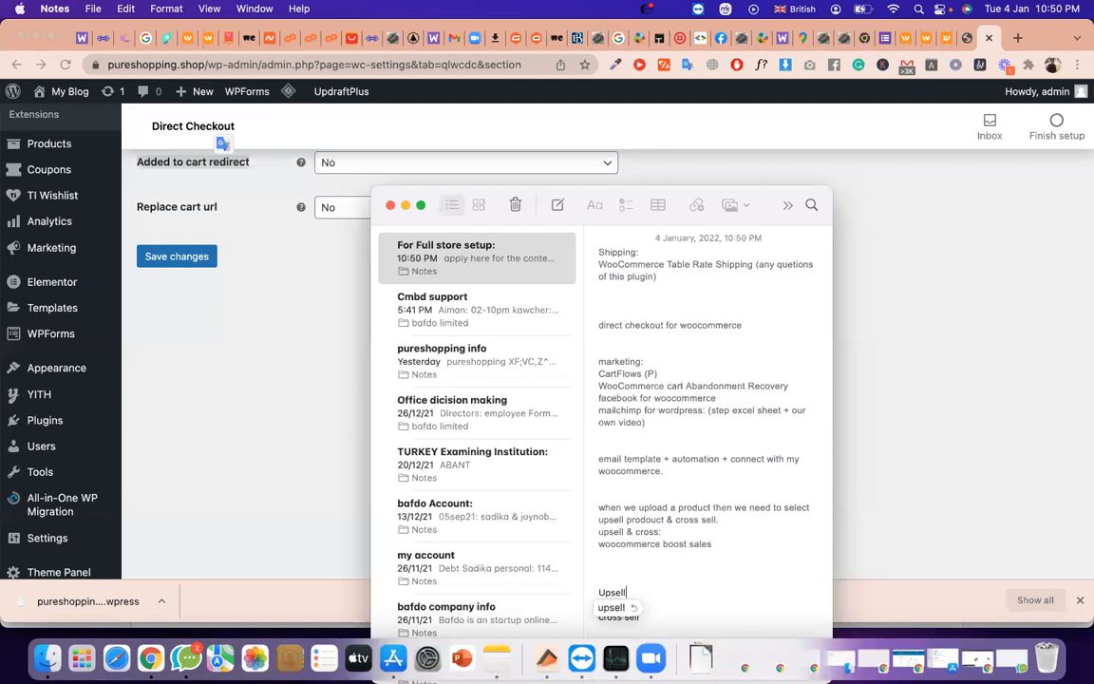
type(":")
key("Return")
type("14000")
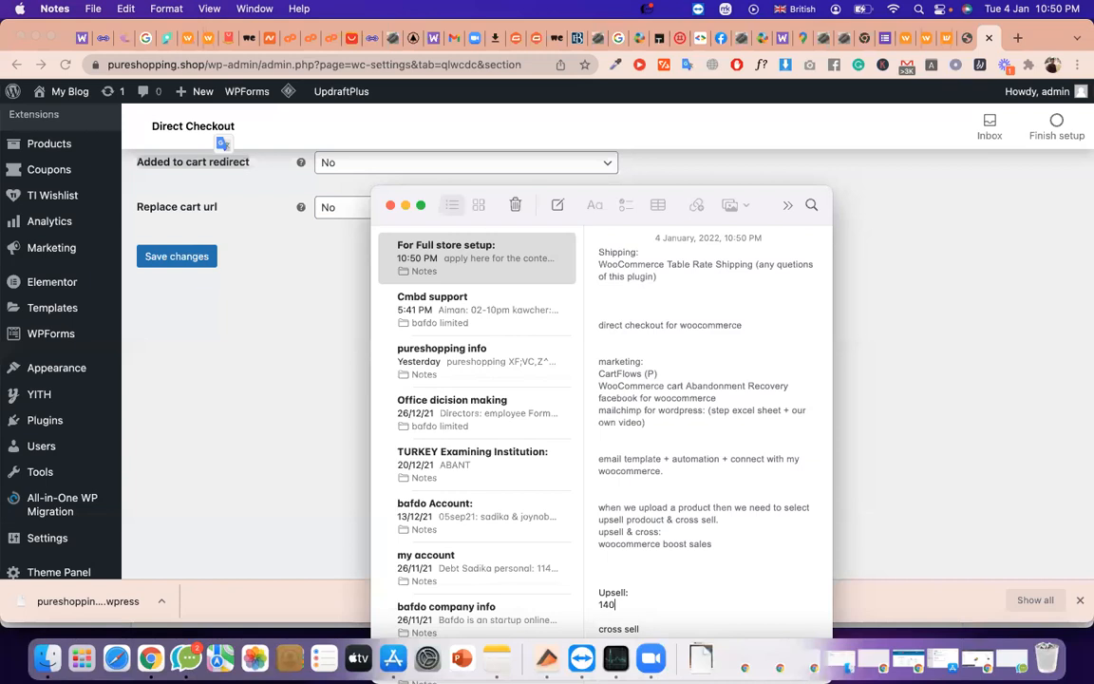
key("Return")
type("1")
type("4500 ")
type("1")
type("7000")
key("Return")
key("Return")
type("cross sell")
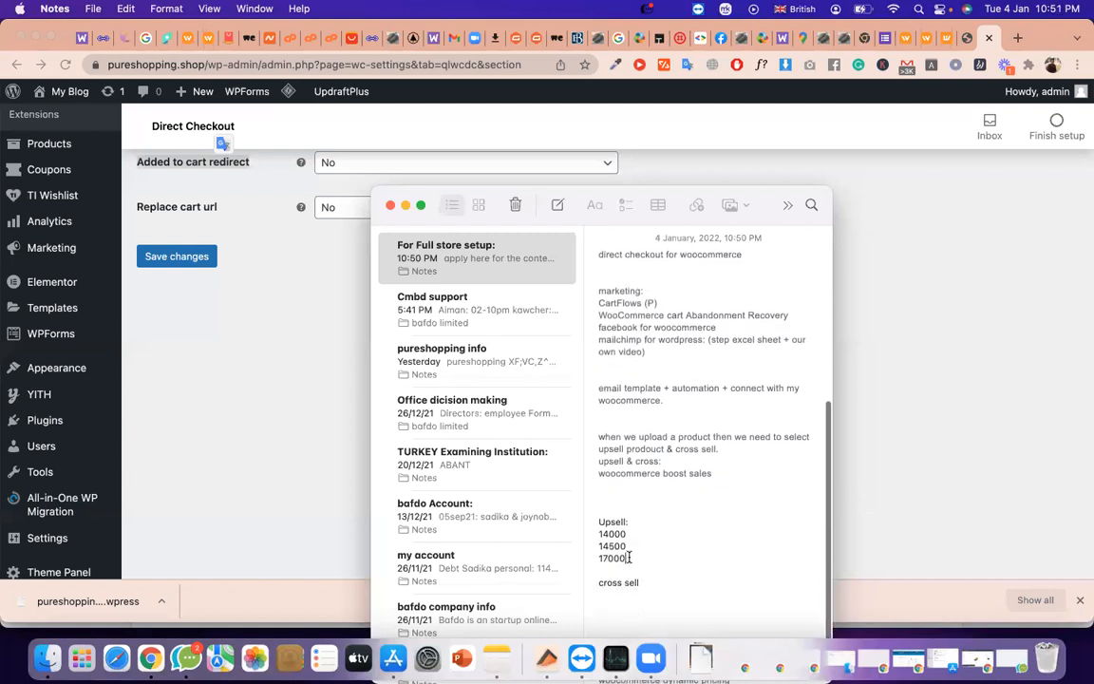
Step: Compare the three example prices under the "Upsell:" heading, highlighting them individually and as a group
left_click_drag(599, 533, 635, 560)
left_click(634, 560)
double_click(625, 547)
left_click_drag(631, 561, 599, 559)
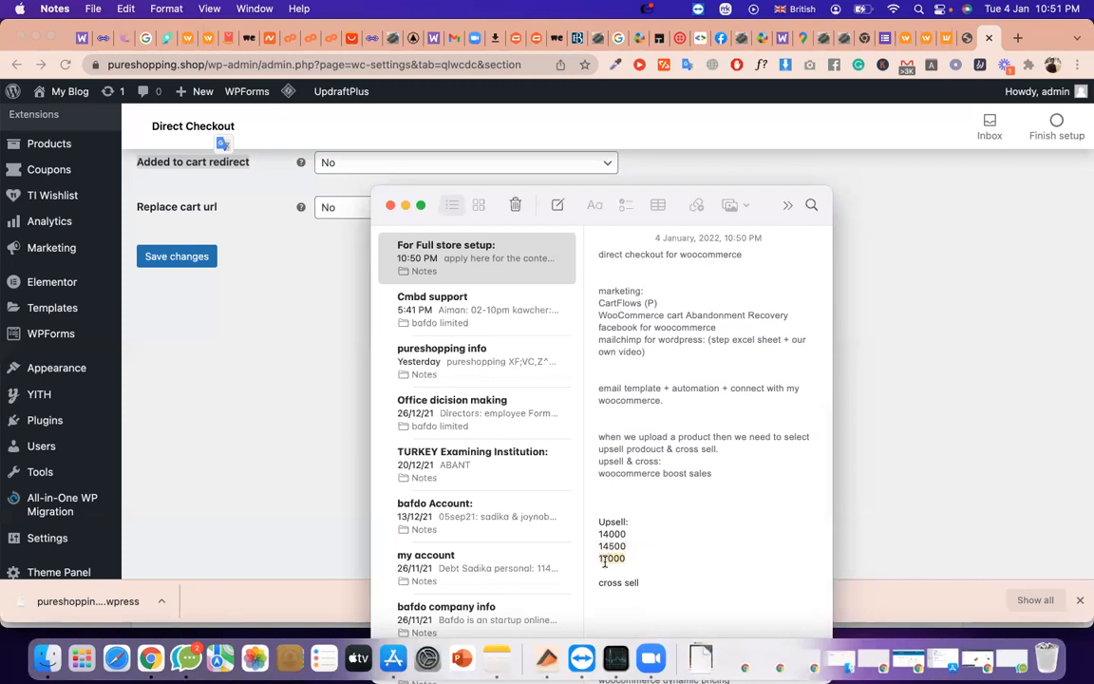
left_click(639, 543)
double_click(617, 559)
left_click(637, 562)
left_click_drag(625, 558, 600, 535)
triple_click(600, 535)
left_click_drag(619, 549, 626, 558)
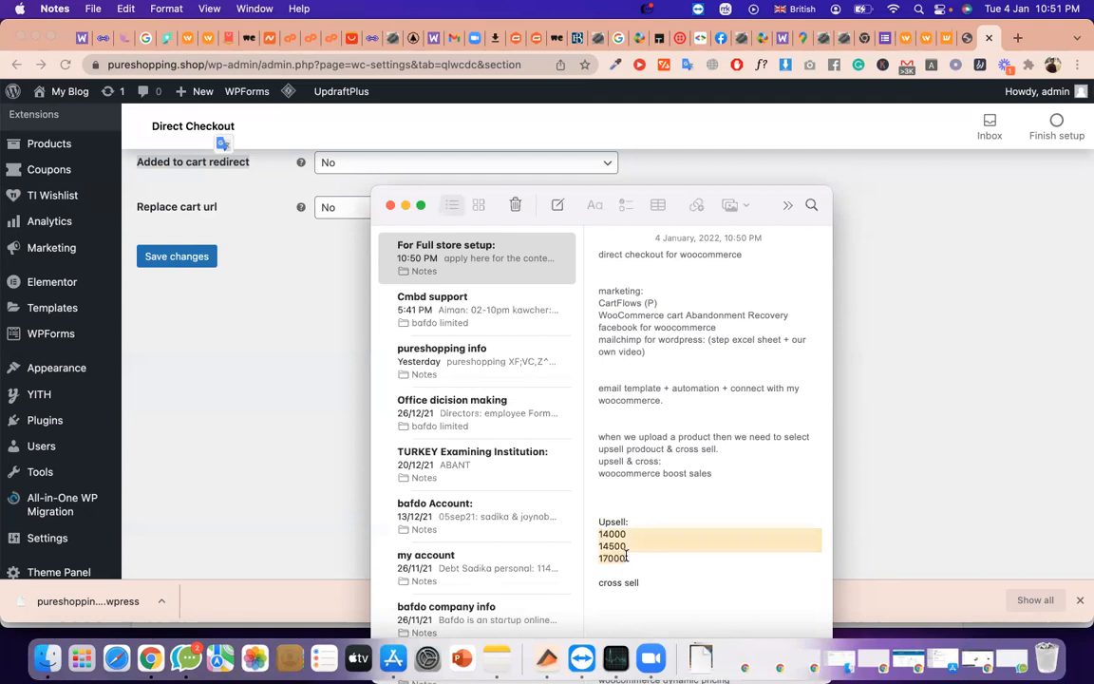
left_click(630, 559)
double_click(614, 558)
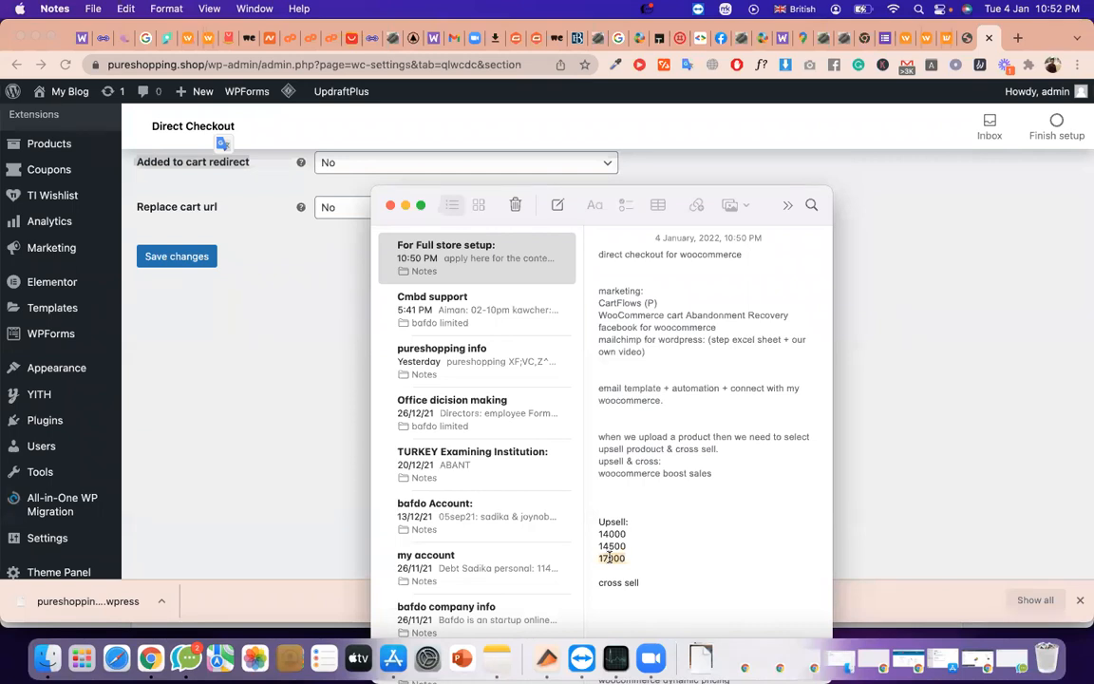
left_click(623, 559)
double_click(611, 558)
double_click(608, 547)
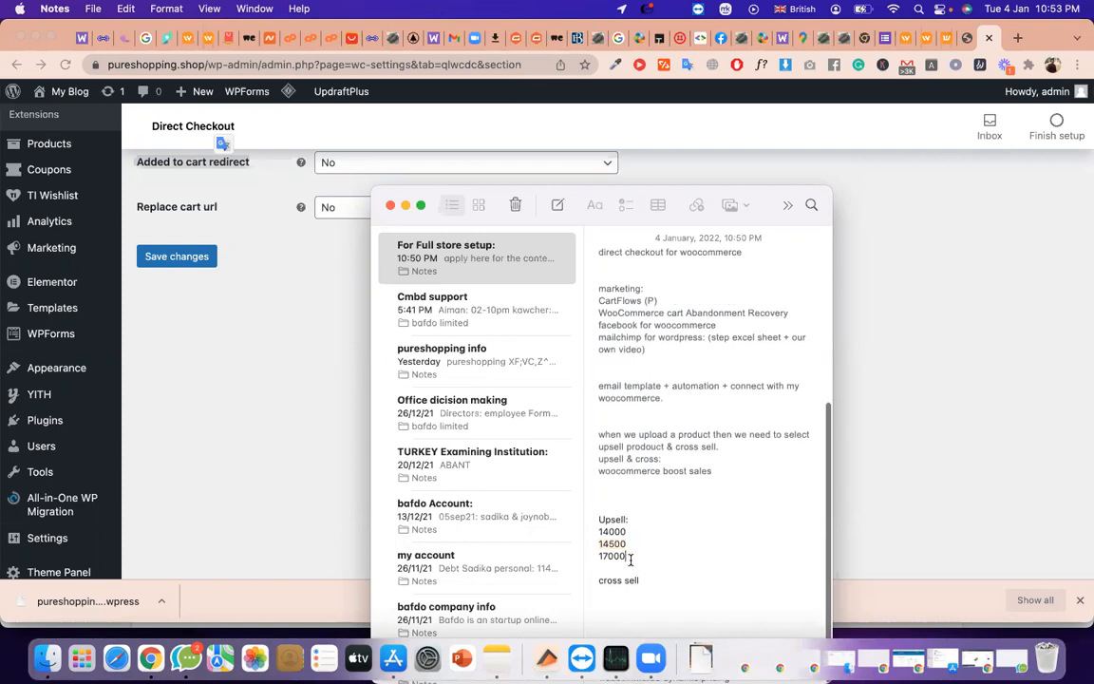
left_click_drag(630, 559, 602, 528)
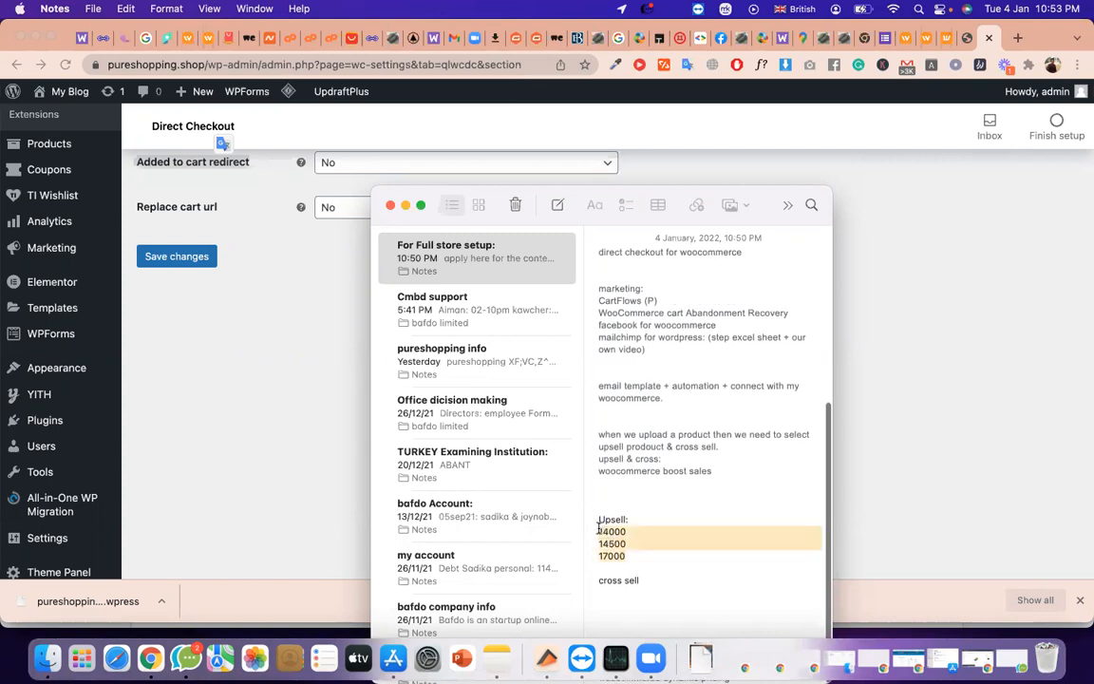
left_click(637, 557)
left_click_drag(627, 567, 589, 532)
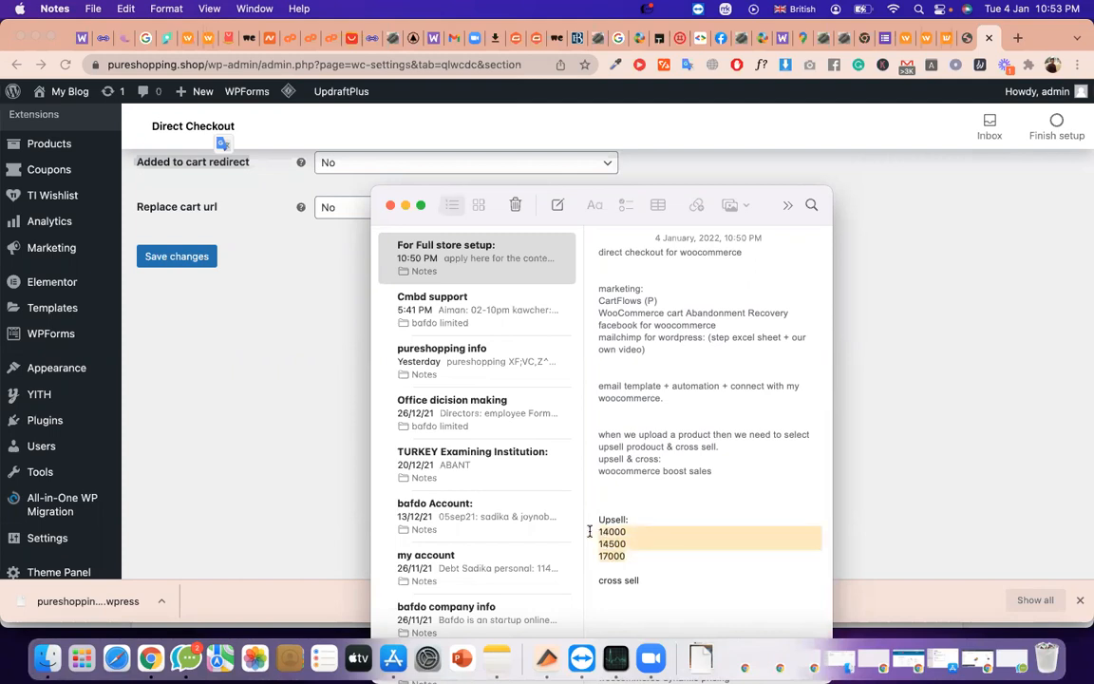
left_click(635, 557)
left_click_drag(628, 557, 599, 535)
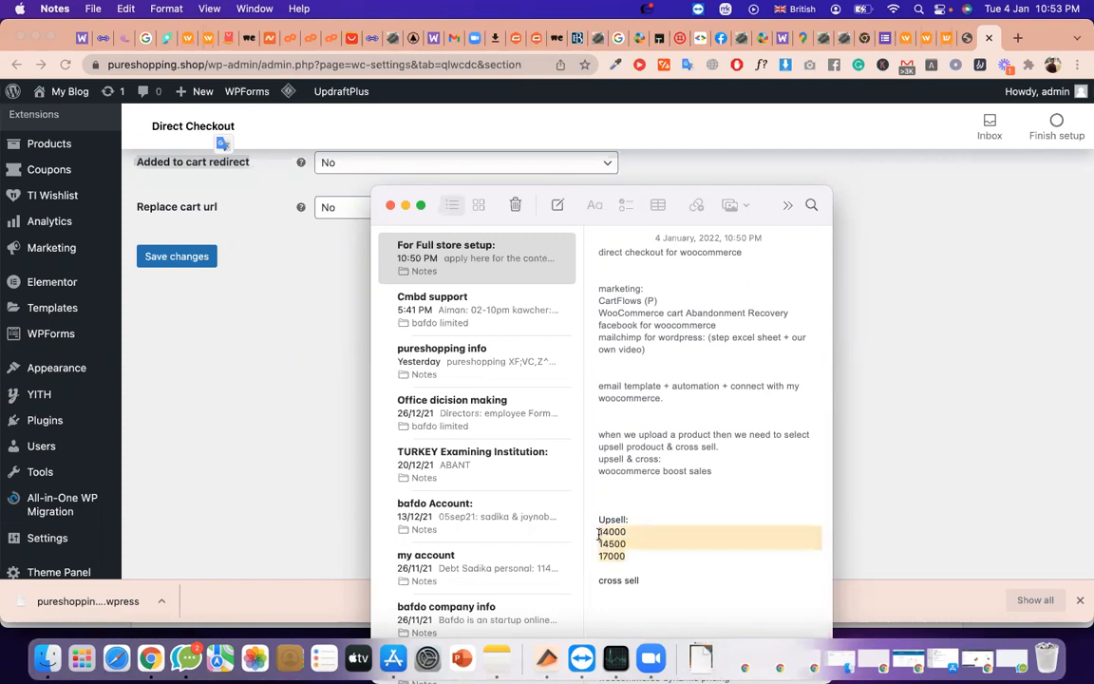
Step: Enter 17000 followed by a plus sign beneath the "cross sell" heading
left_click(642, 586)
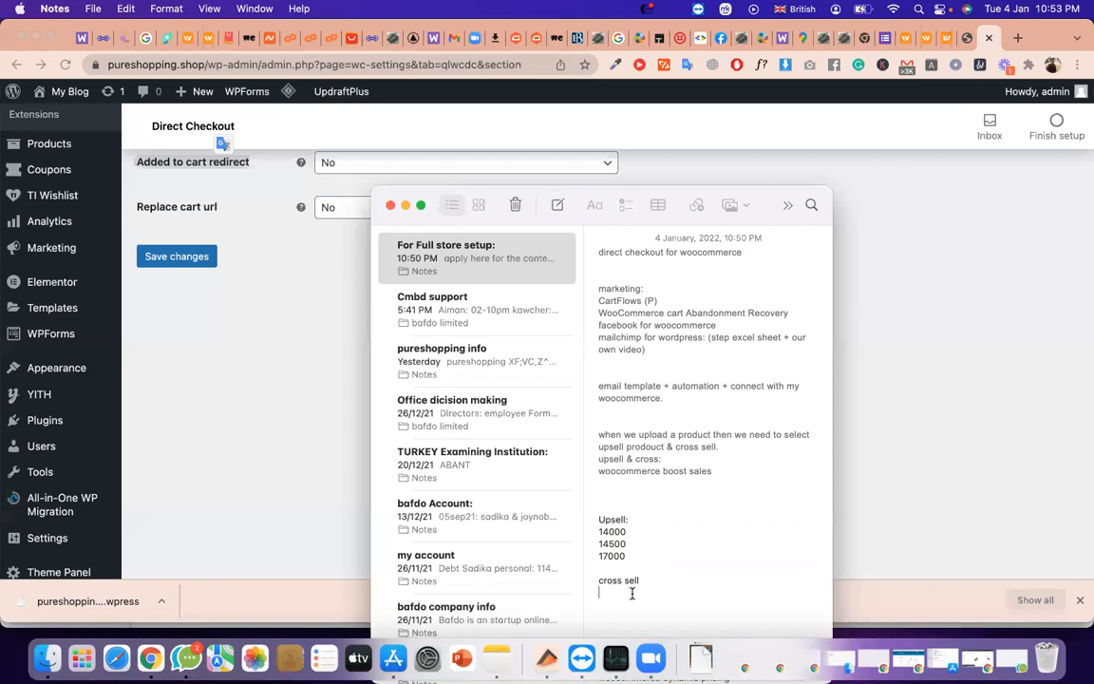
type("17000")
key("Return")
double_click(623, 593)
left_click(621, 595)
double_click(619, 593)
left_click(626, 594)
type("+")
Step: Search Google Images for "upsell vs cross sell" in a new Chrome tab and open Knowband's "How to Cross-sell and Upsell?" picture
left_click(1015, 40)
type("c")
key("BackSpace")
key("BackSpace")
type("uplo")
key("BackSpace")
type("s")
key("BackSpace")
key("BackSpace")
type("sell")
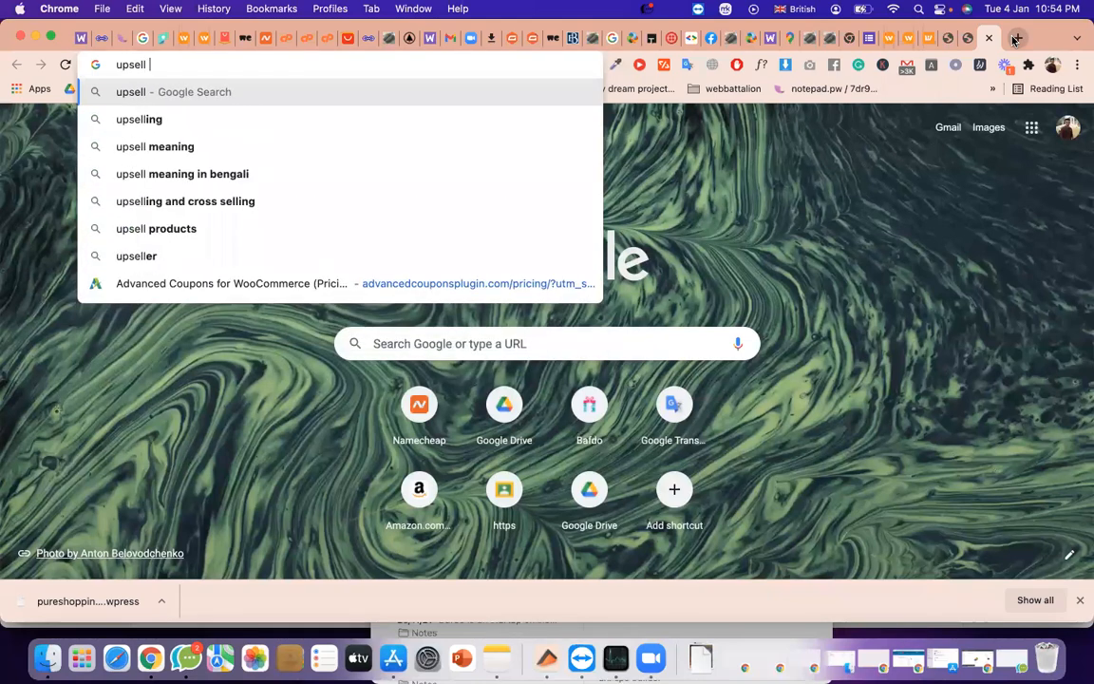
key("BackSpace")
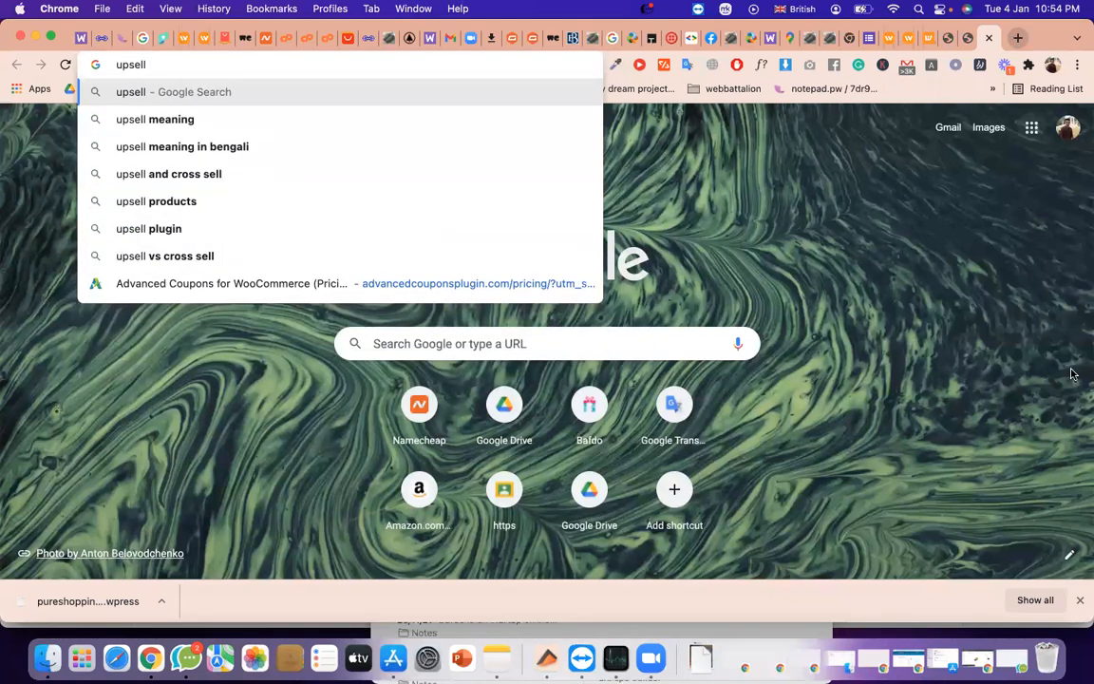
left_click(183, 266)
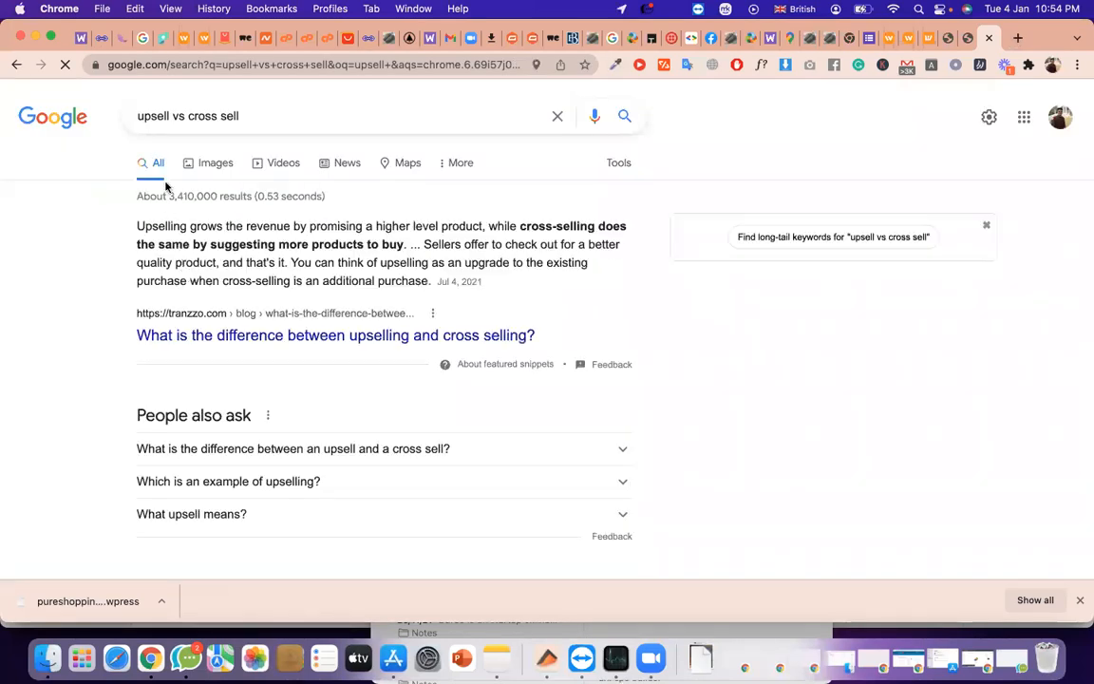
left_click(206, 166)
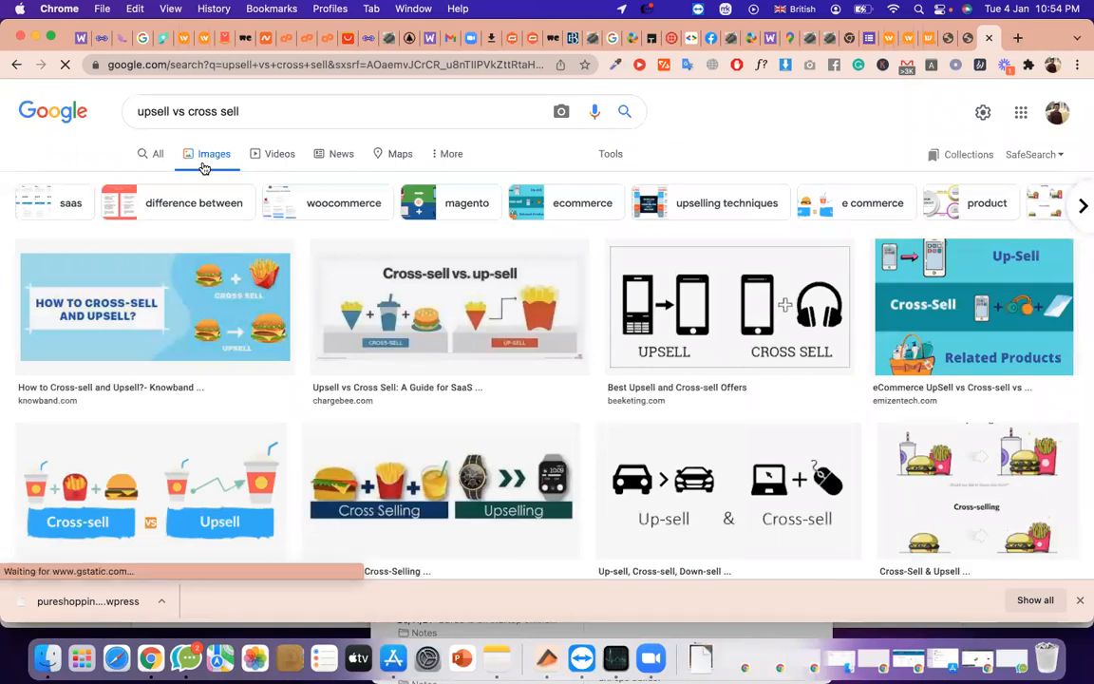
left_click(231, 337)
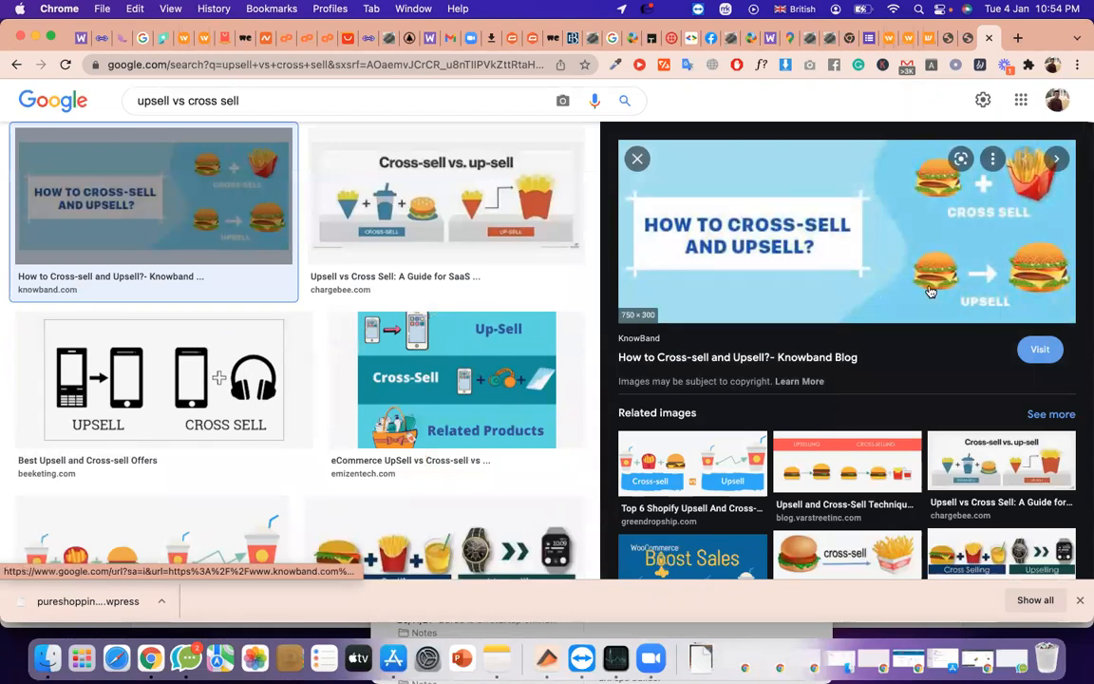
Step: Examine the enlarged image comparing cross-sell and upsell with burgers and fries
scroll(929, 290, "down", 2)
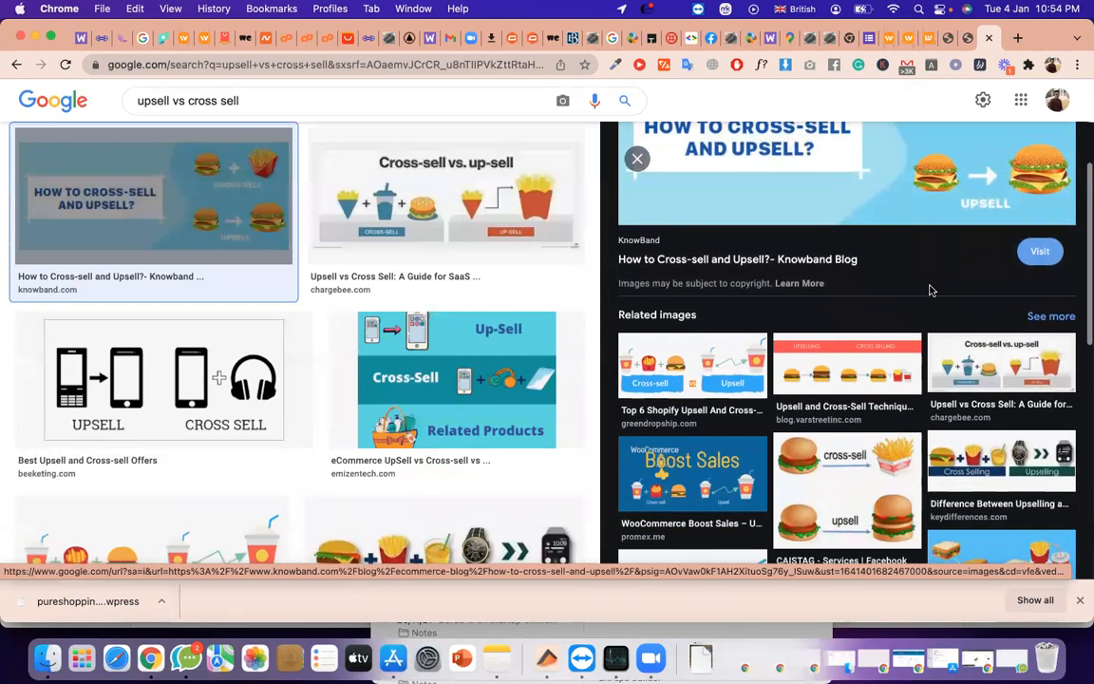
scroll(967, 155, "up", 3)
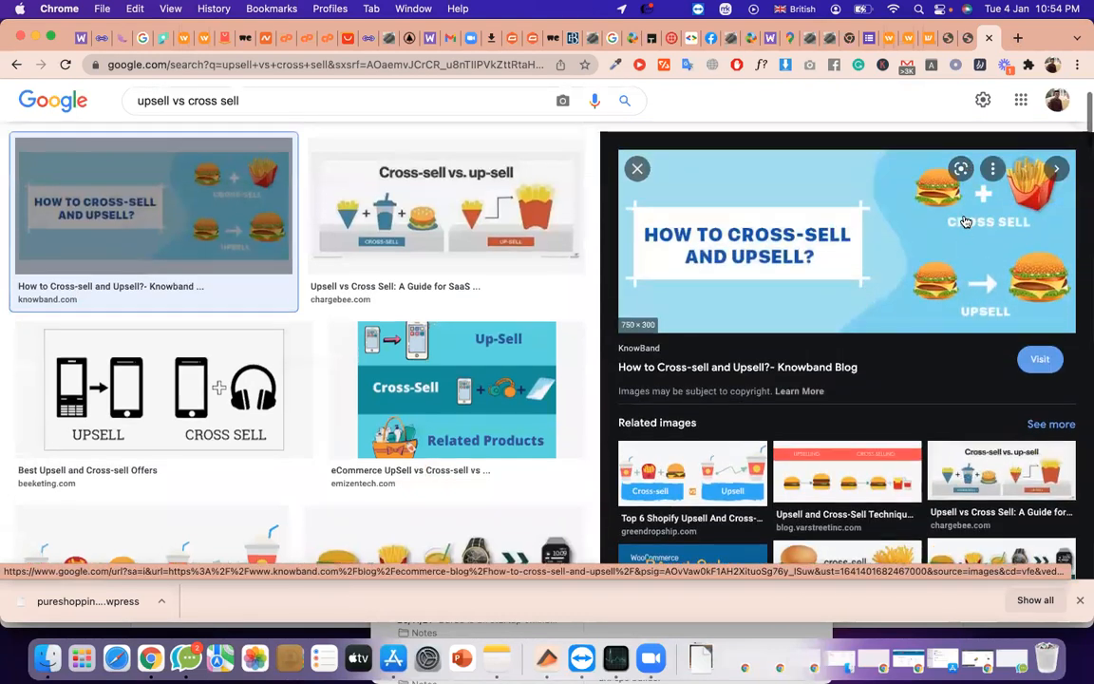
scroll(966, 222, "up", 5)
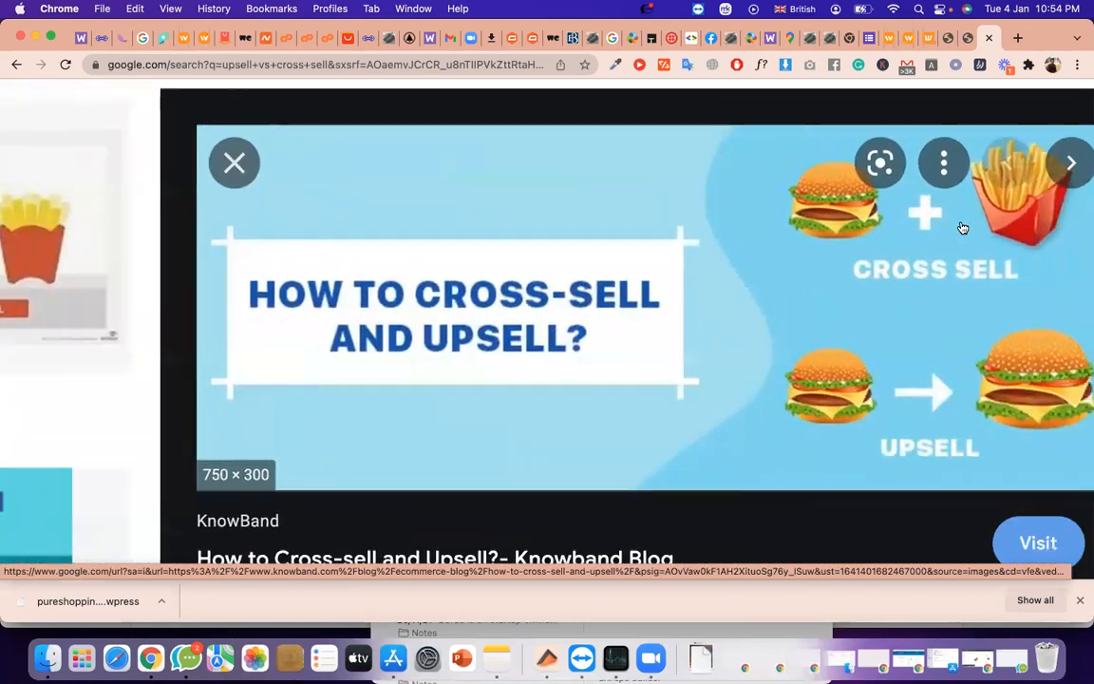
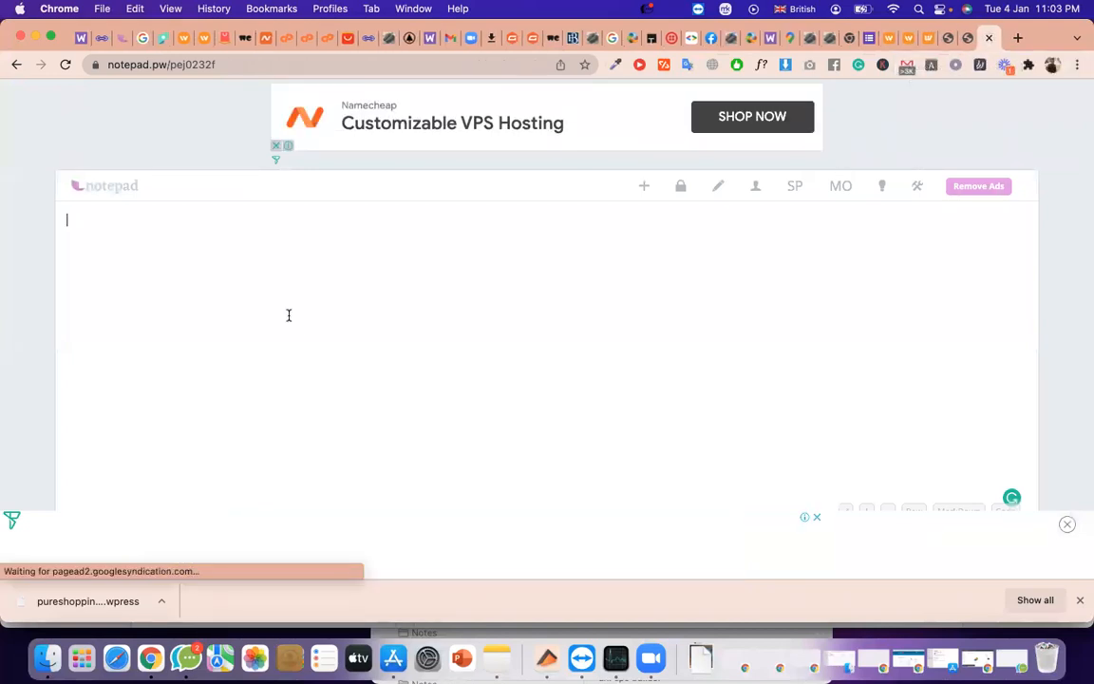
Step: Write "some product put on a page" as a line in the empty note
type("u")
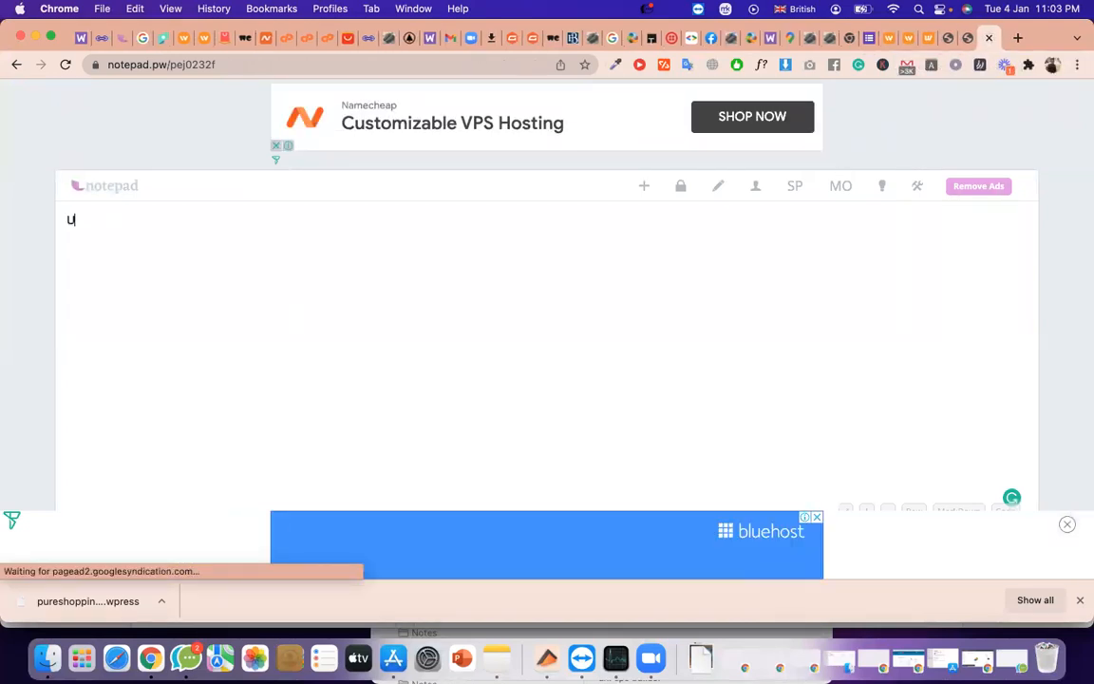
key("BackSpace")
type("u")
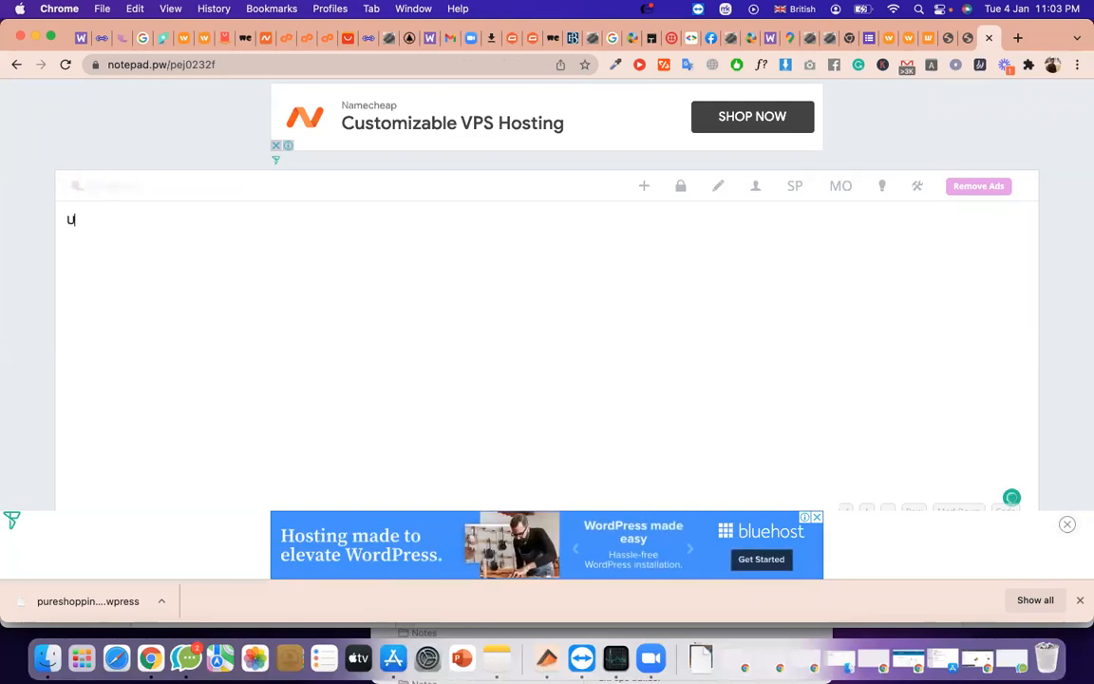
key("BackSpace")
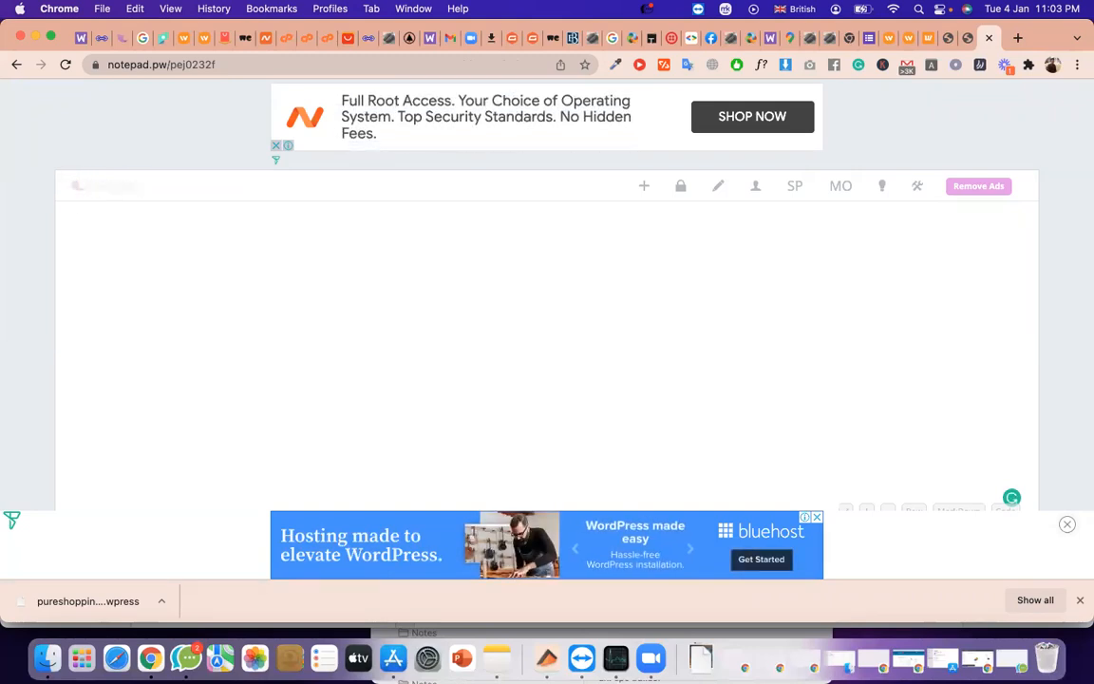
type("some product ")
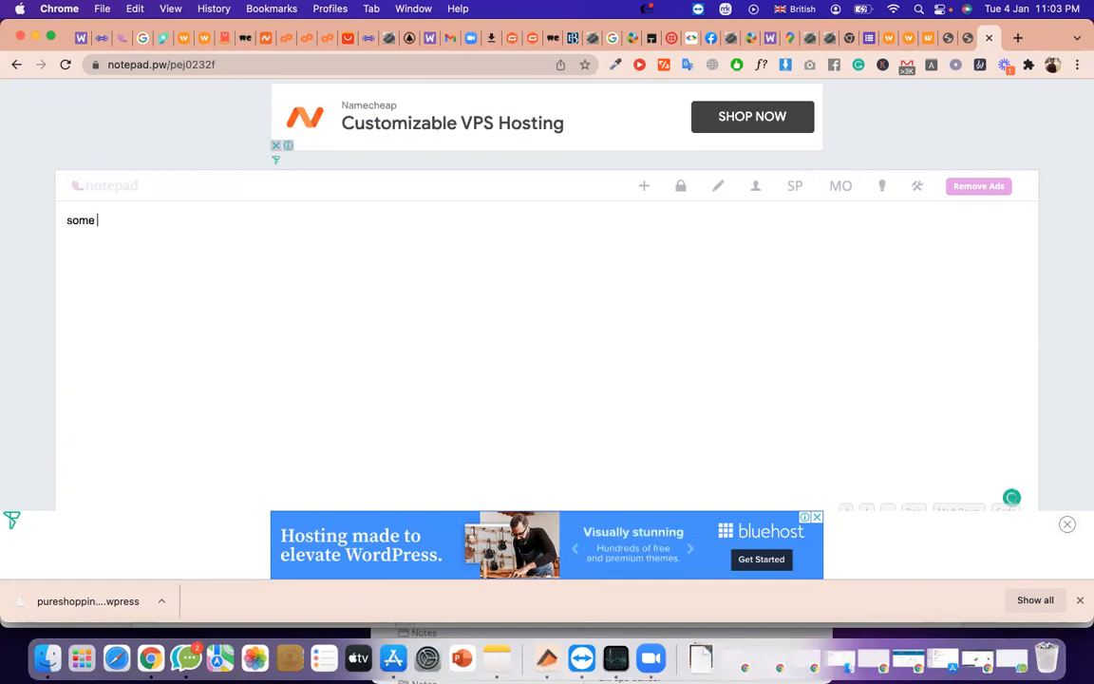
type("pu")
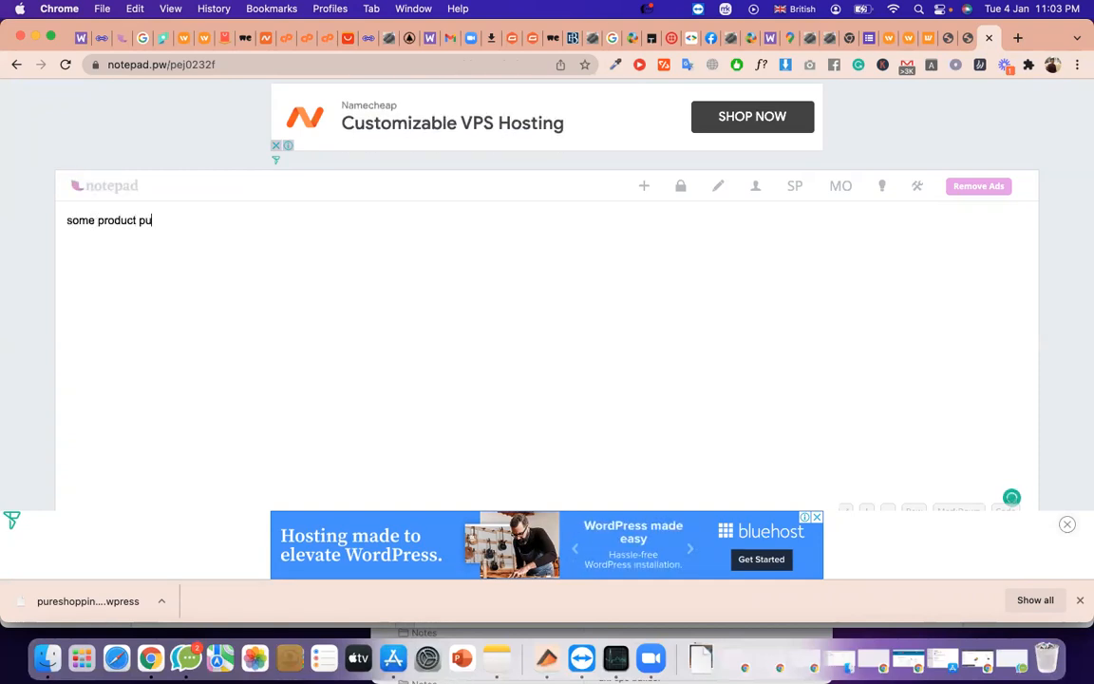
type("t on a page")
key("Return")
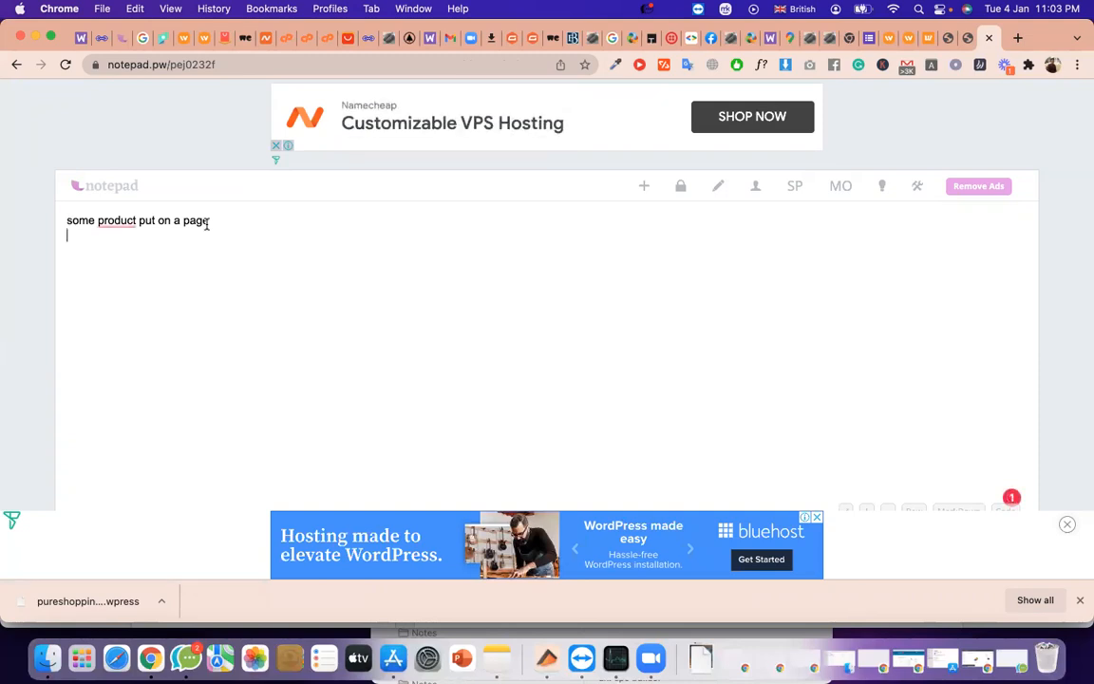
Step: Insert the line "survey form" above the existing line and correct "product" to "products"
left_click(64, 227)
key("Return")
key("Return")
left_click(84, 232)
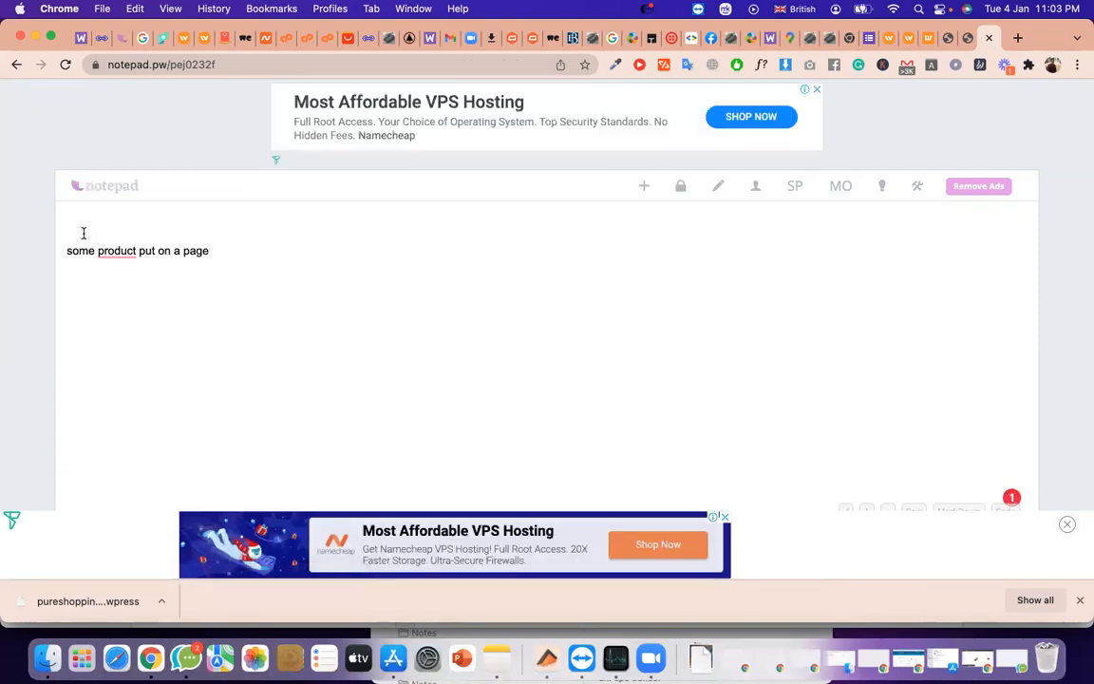
type("survey form")
left_click(119, 251)
left_click(134, 286)
left_click_drag(66, 252, 235, 255)
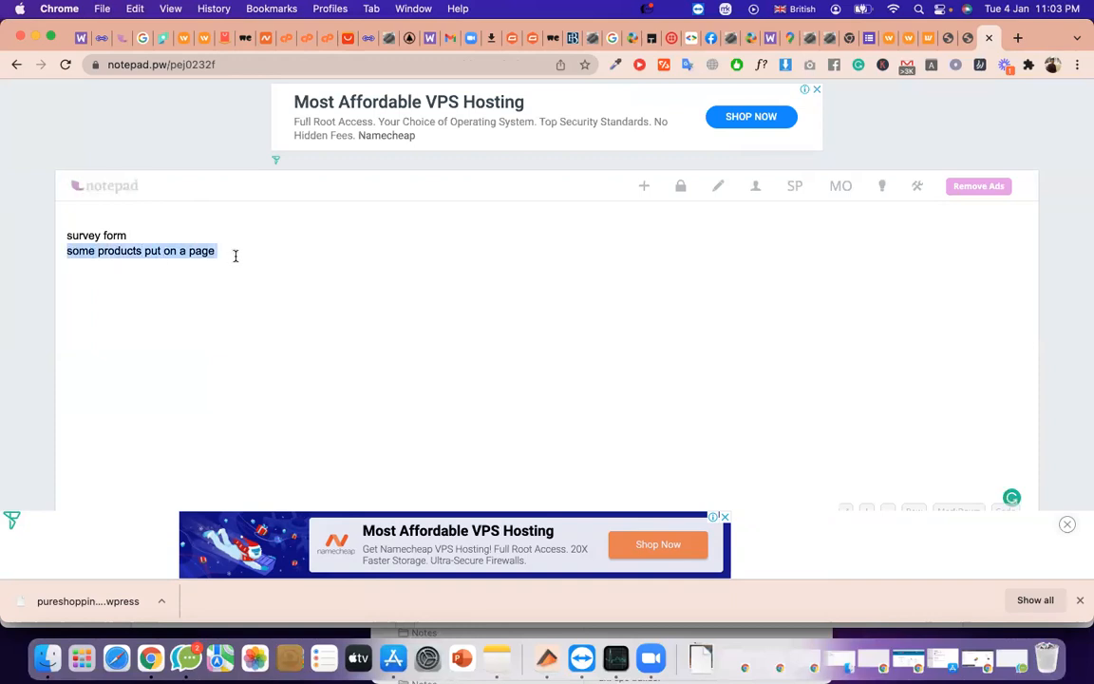
Step: Add the line "checkout page" directly beneath "some products put on a page"
left_click(220, 251)
key("Return")
type("the")
key("BackSpace")
key("BackSpace")
key("BackSpace")
type("c")
key("BackSpace")
type("checkout page")
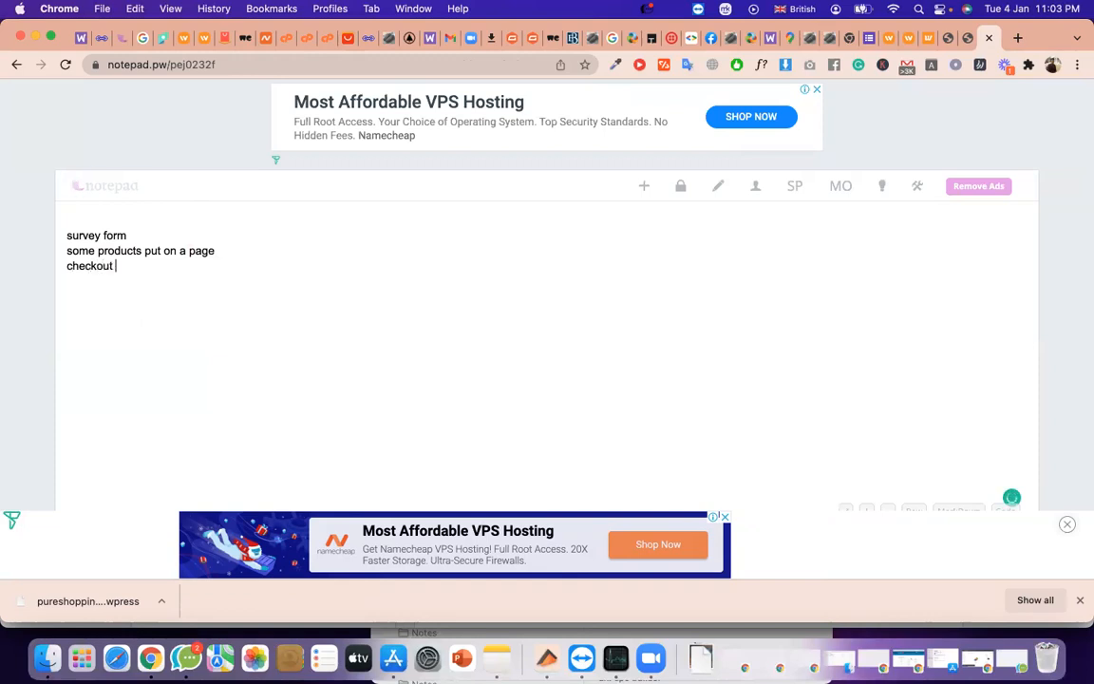
Step: Add the line "thanks you" beneath "checkout page"
key("Return")
type("then")
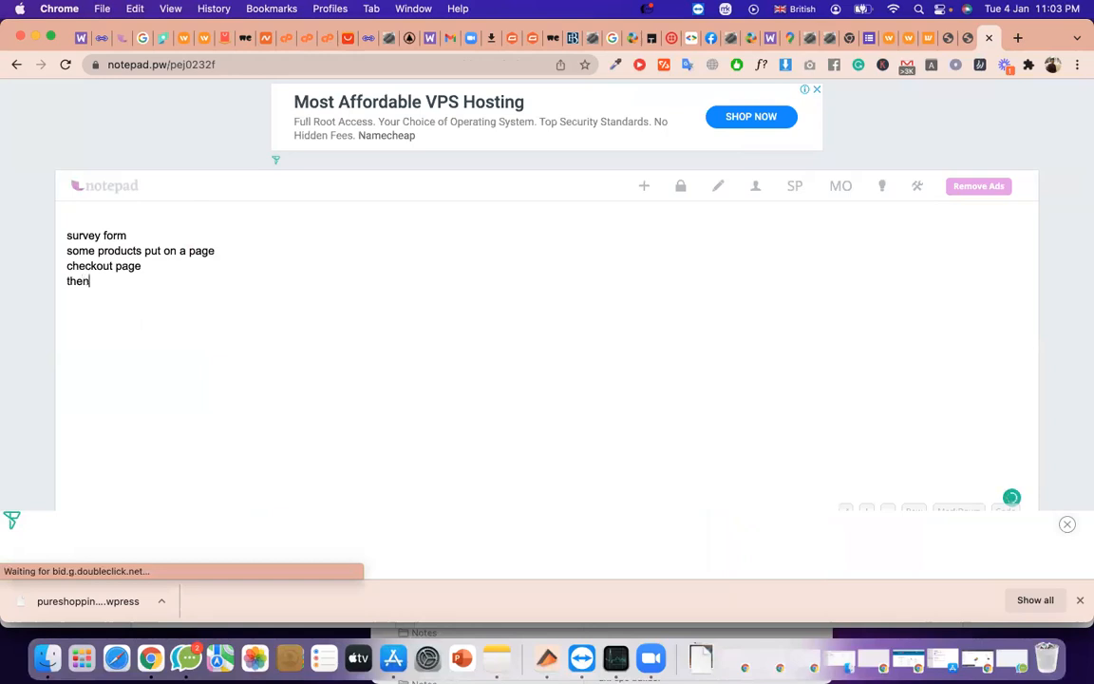
key("BackSpace")
key("BackSpace")
type("anks yo")
key("BackSpace")
type("ou")
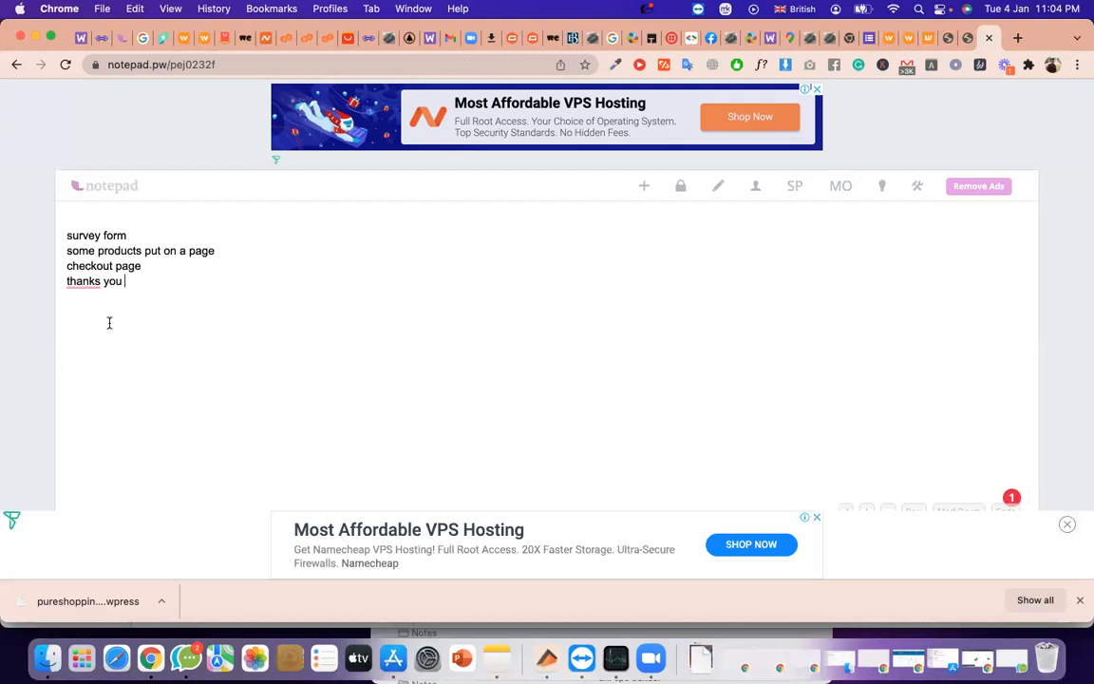
left_click_drag(60, 216, 135, 295)
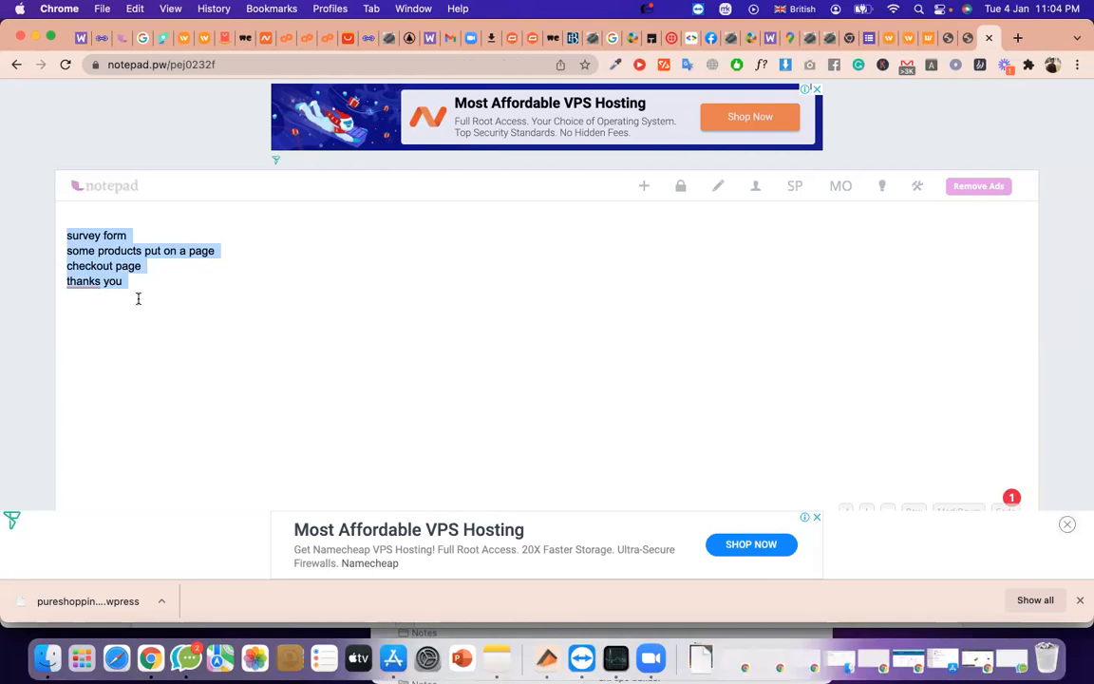
left_click(155, 266)
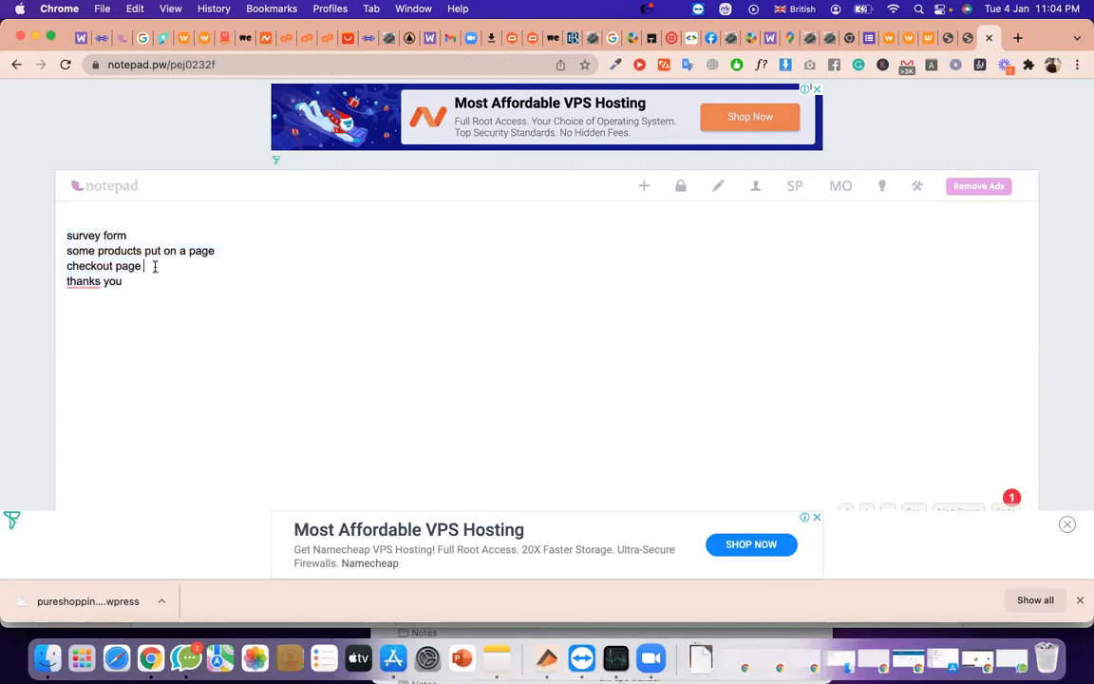
key("Return")
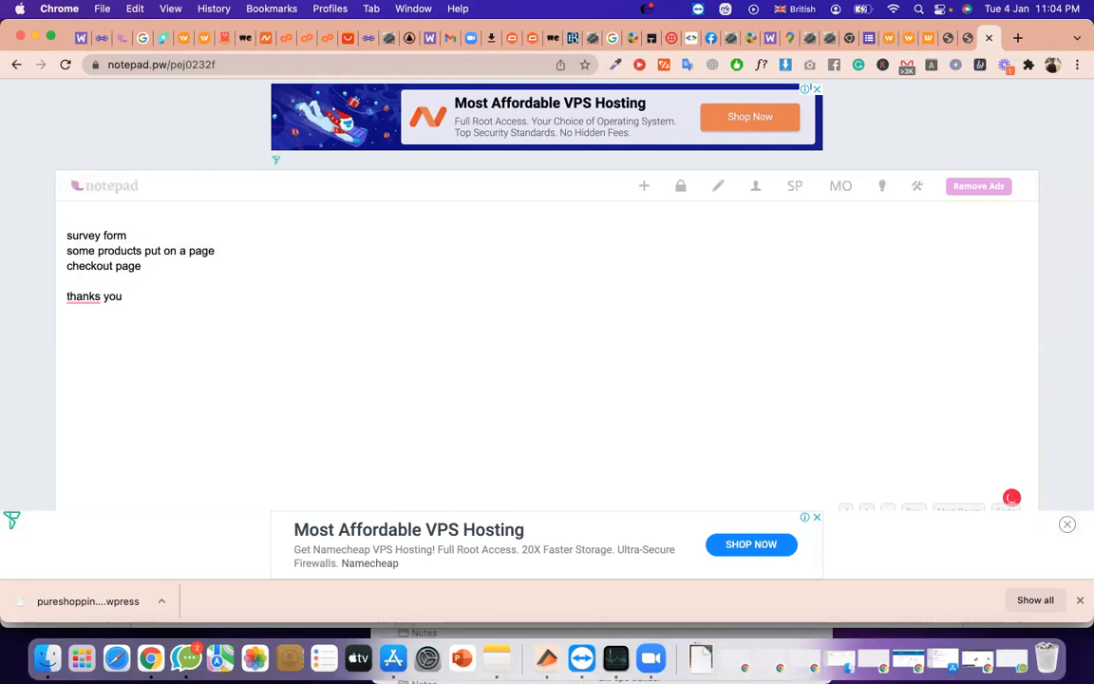
left_click(218, 251)
key("BackSpace")
Step: Insert the lines "upsell" and "cross sell" between "some products put on a page" and "checkout page"
left_click(218, 250)
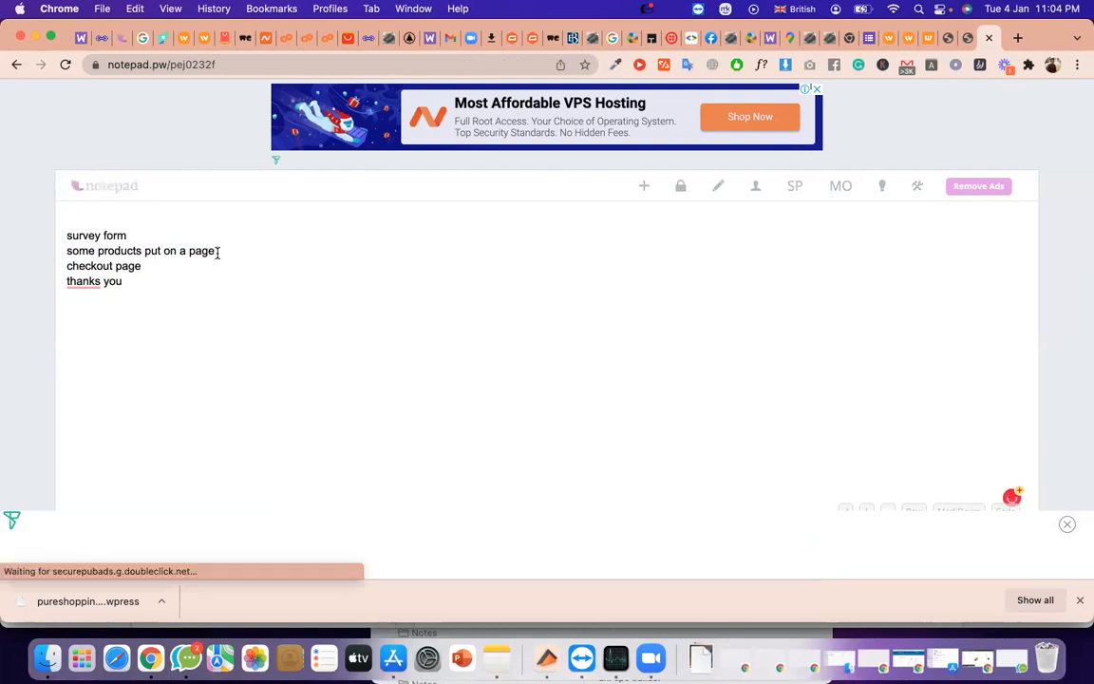
key("Return")
left_click_drag(216, 251, 98, 251)
left_click(218, 252)
left_click(93, 264)
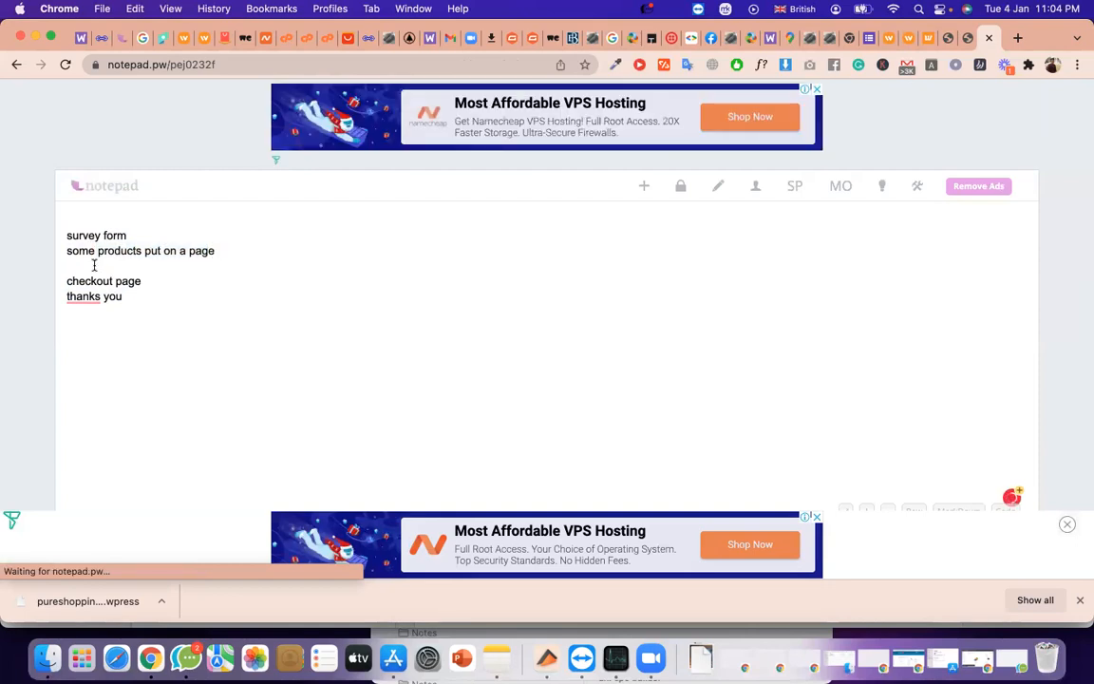
type("upsell")
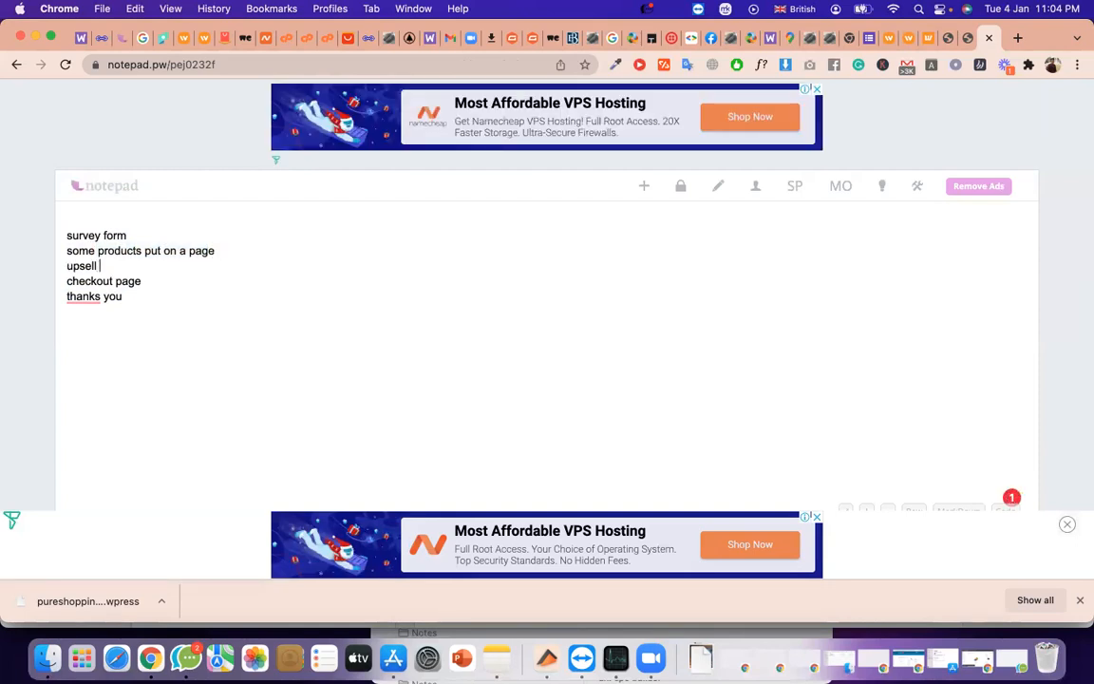
key("Return")
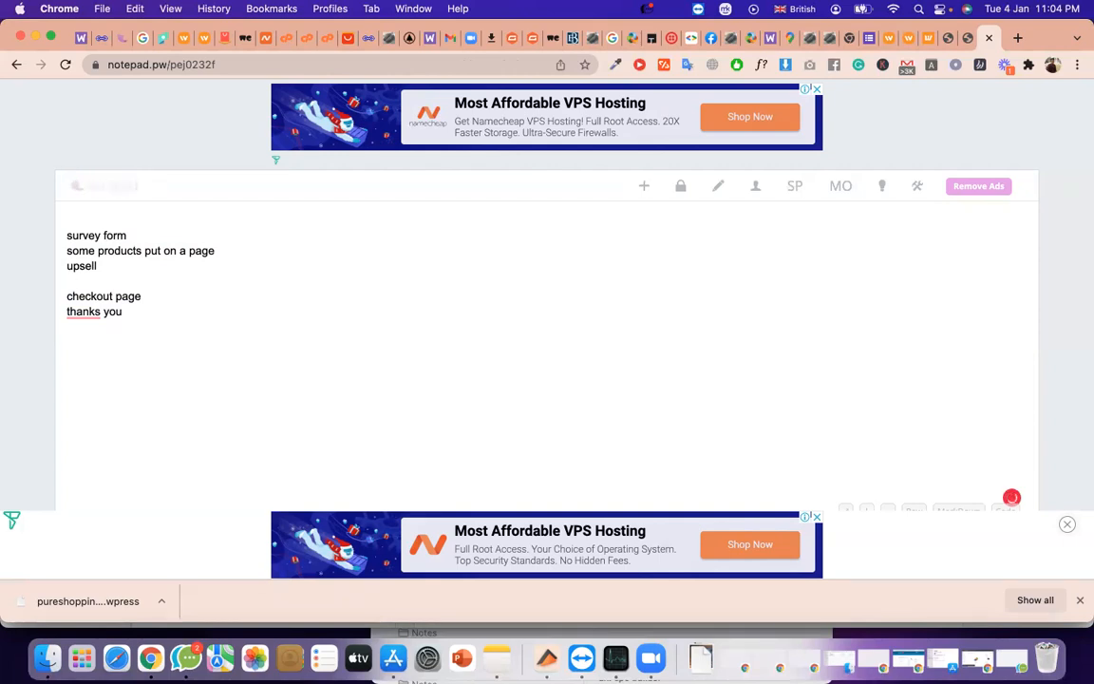
type("cross sell")
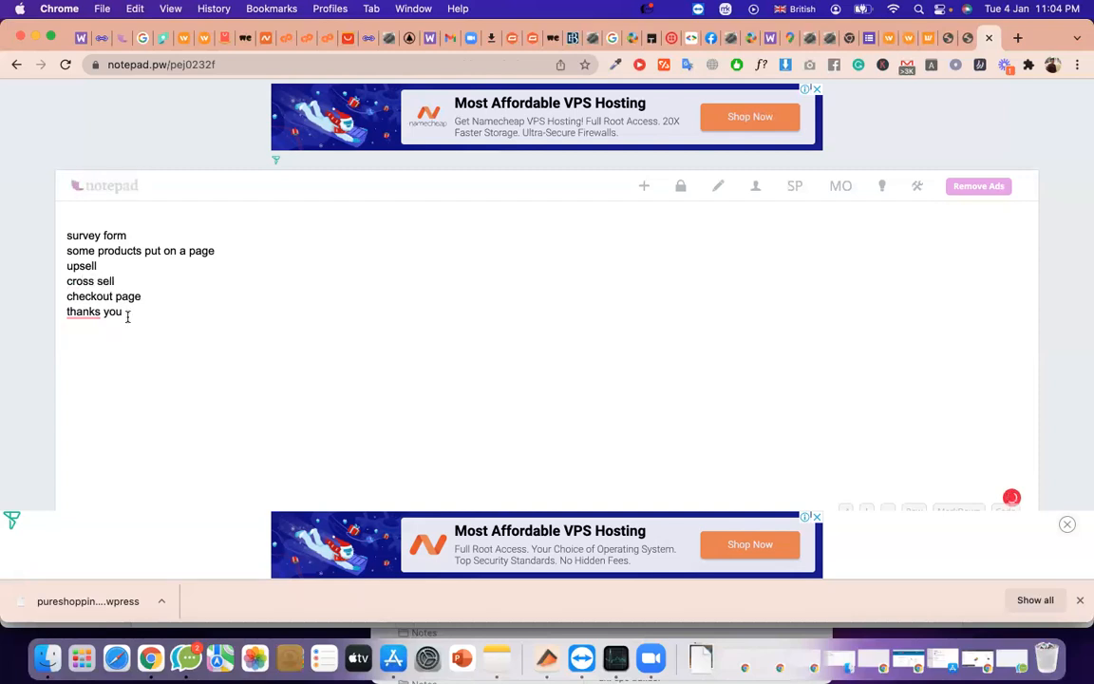
Step: Review the sales funnel outline by highlighting its lines, from the survey form to the thank-you entry
left_click_drag(127, 316, 62, 236)
left_click(64, 241)
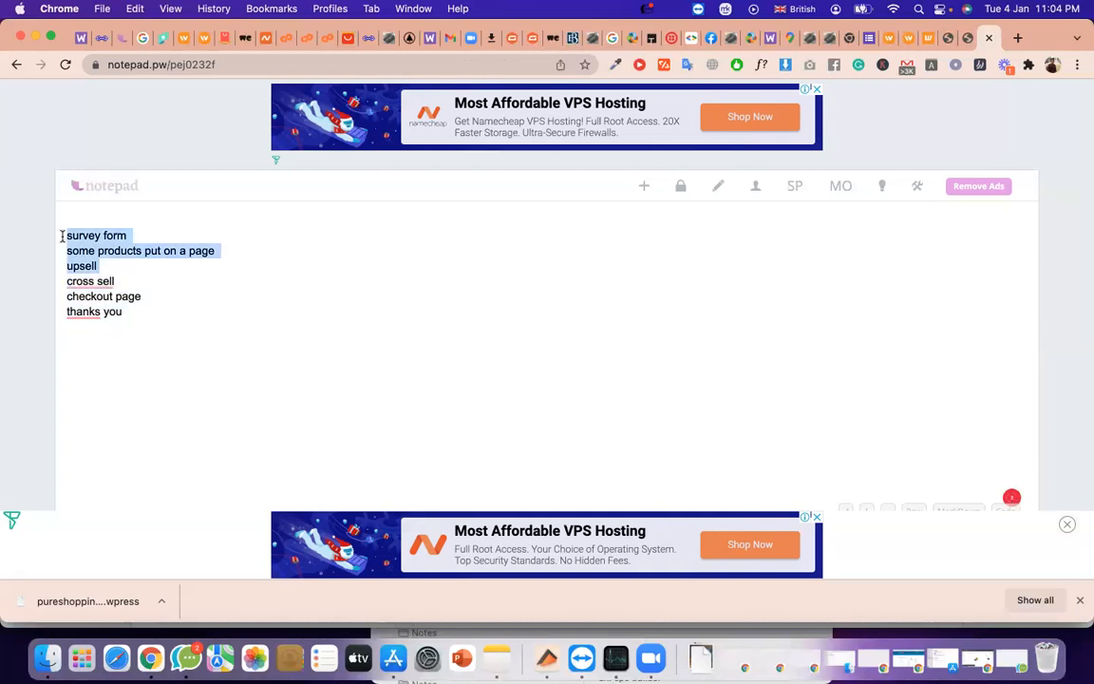
left_click_drag(147, 233, 38, 241)
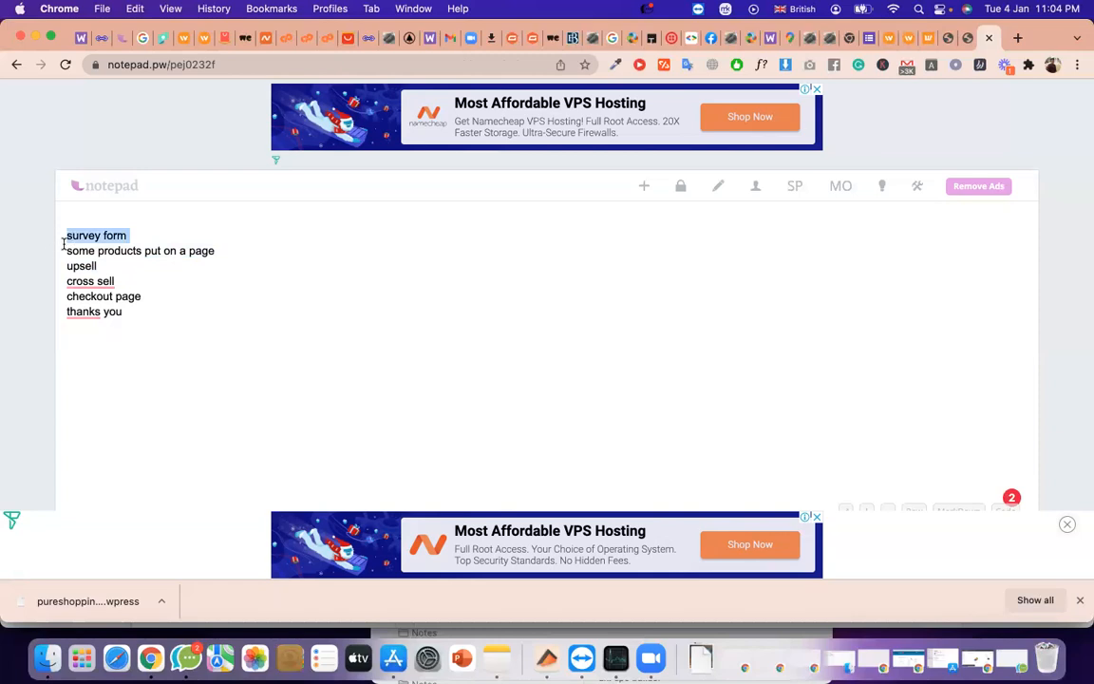
left_click(64, 247)
triple_click(228, 251)
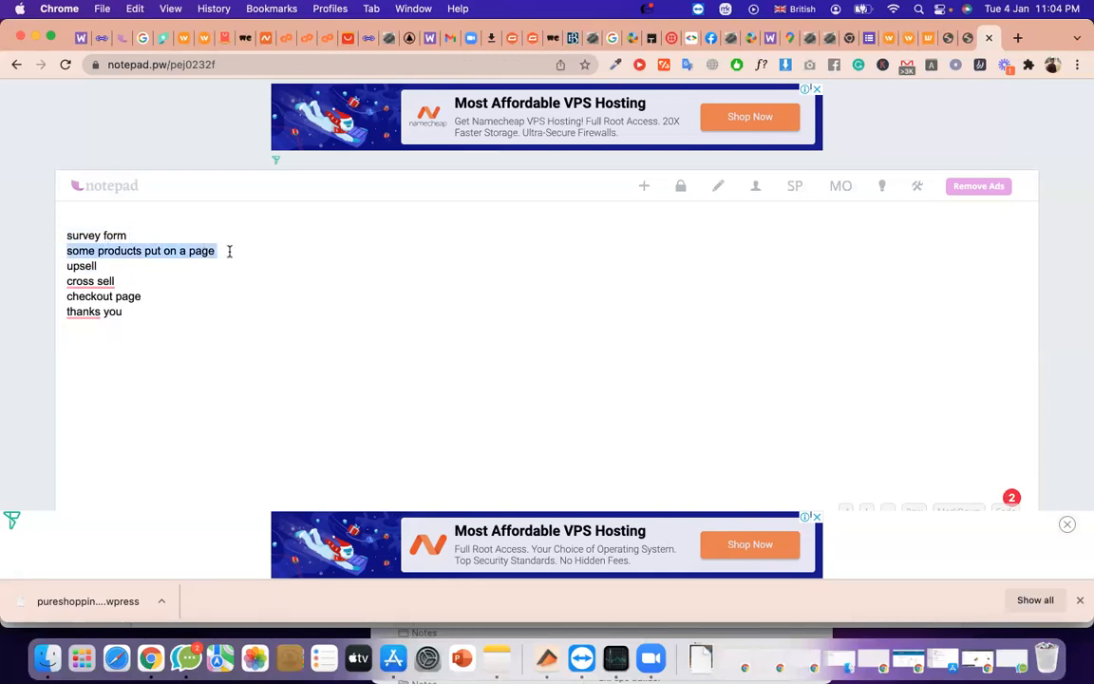
left_click_drag(98, 268, 51, 272)
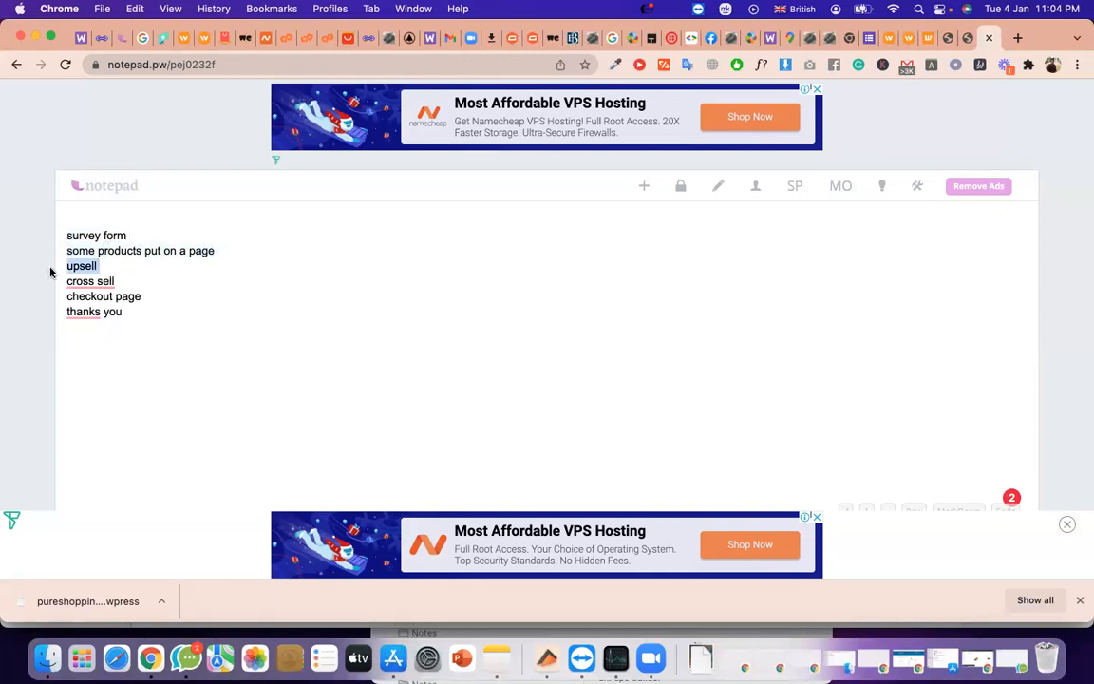
left_click_drag(133, 277, 65, 268)
left_click_drag(218, 251, 101, 251)
left_click(122, 251)
double_click(121, 251)
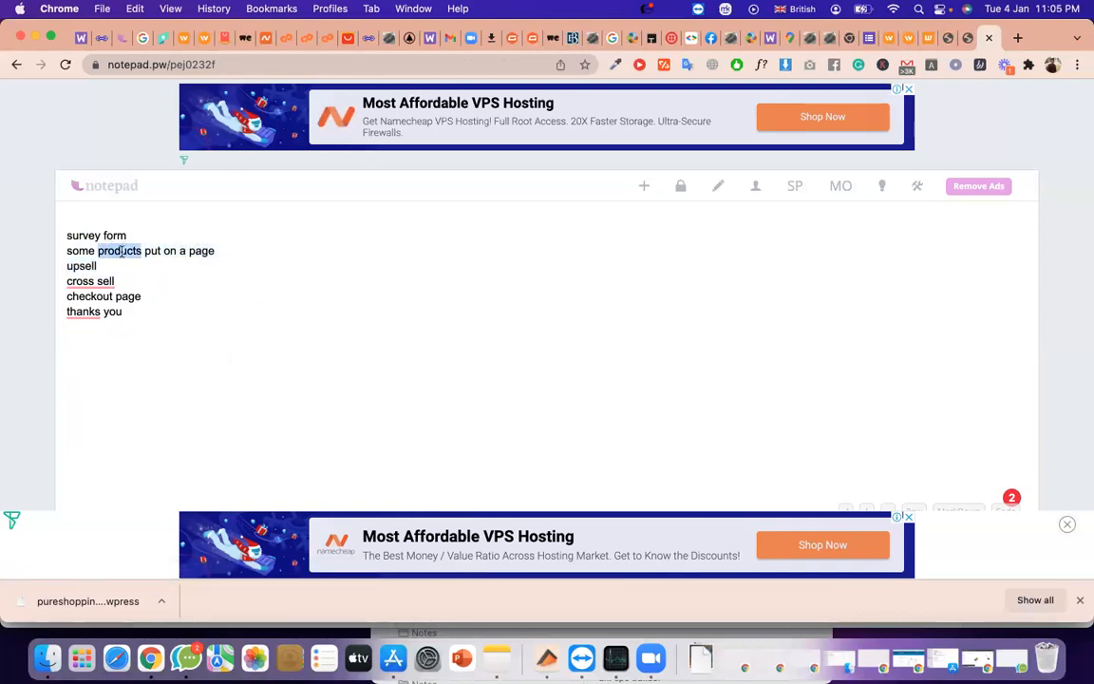
left_click_drag(113, 282, 44, 283)
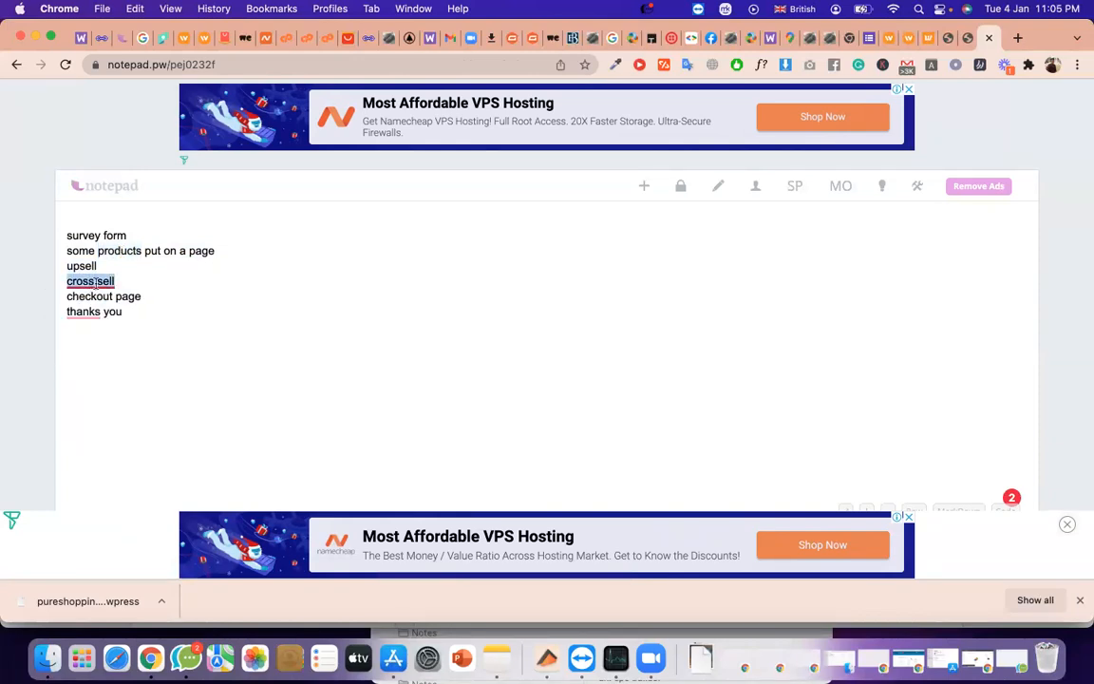
left_click(142, 275)
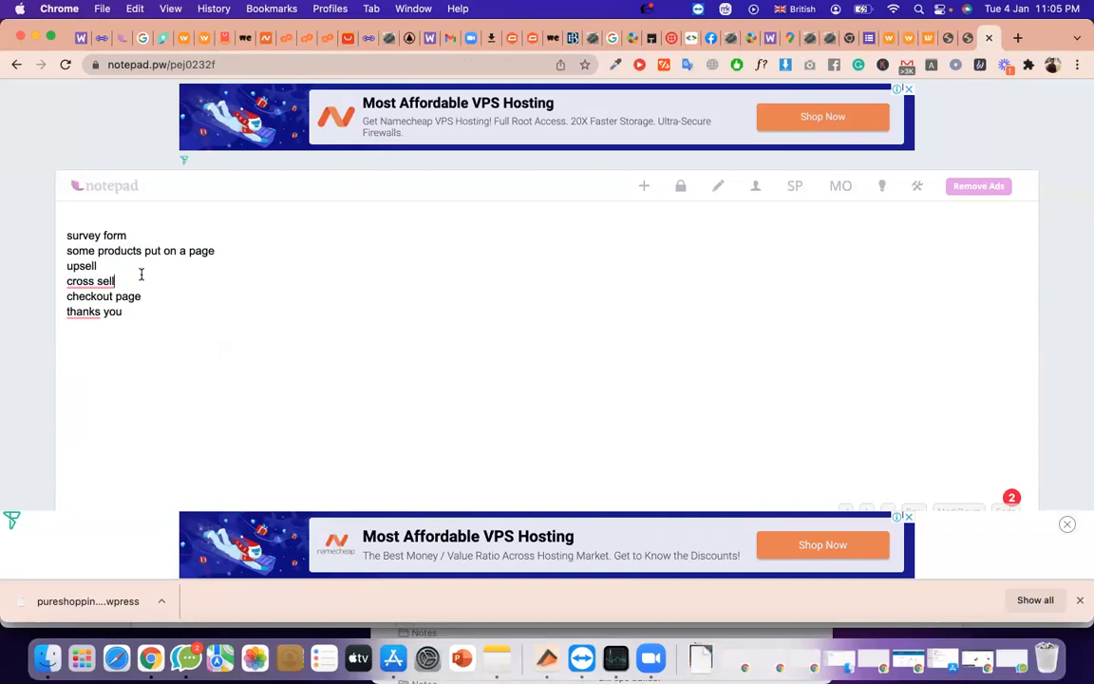
left_click_drag(145, 312, 56, 216)
scroll(461, 389, "down", 1)
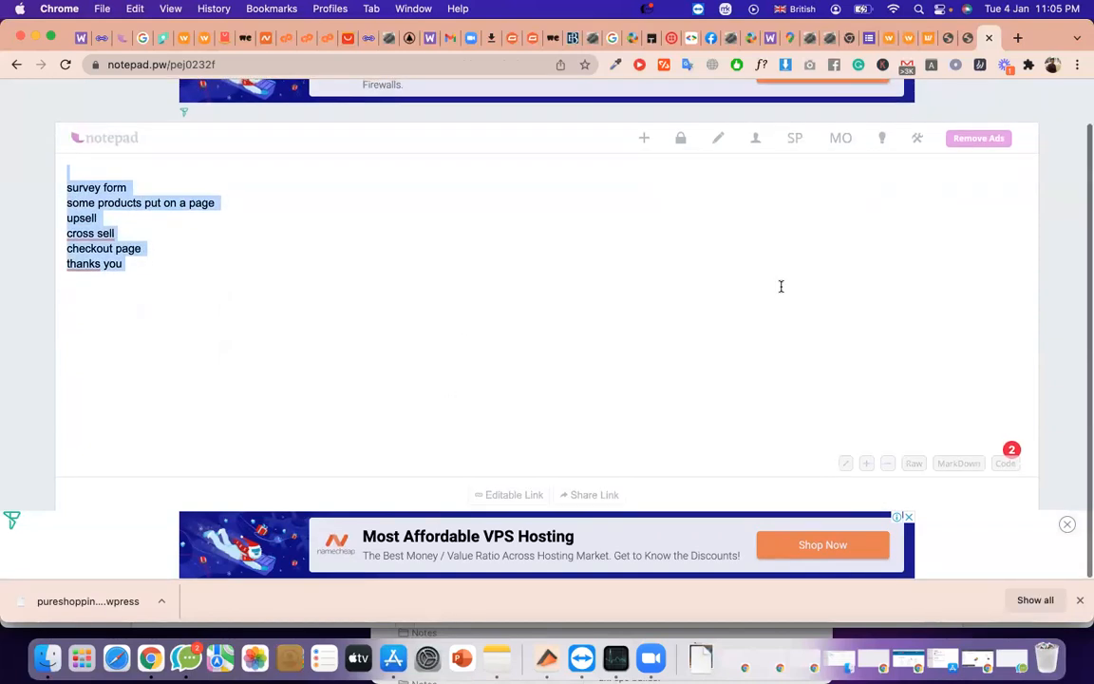
Step: Switch to the WordPress Add Plugins page and search the plugin directory for CartFlows
left_click(948, 38)
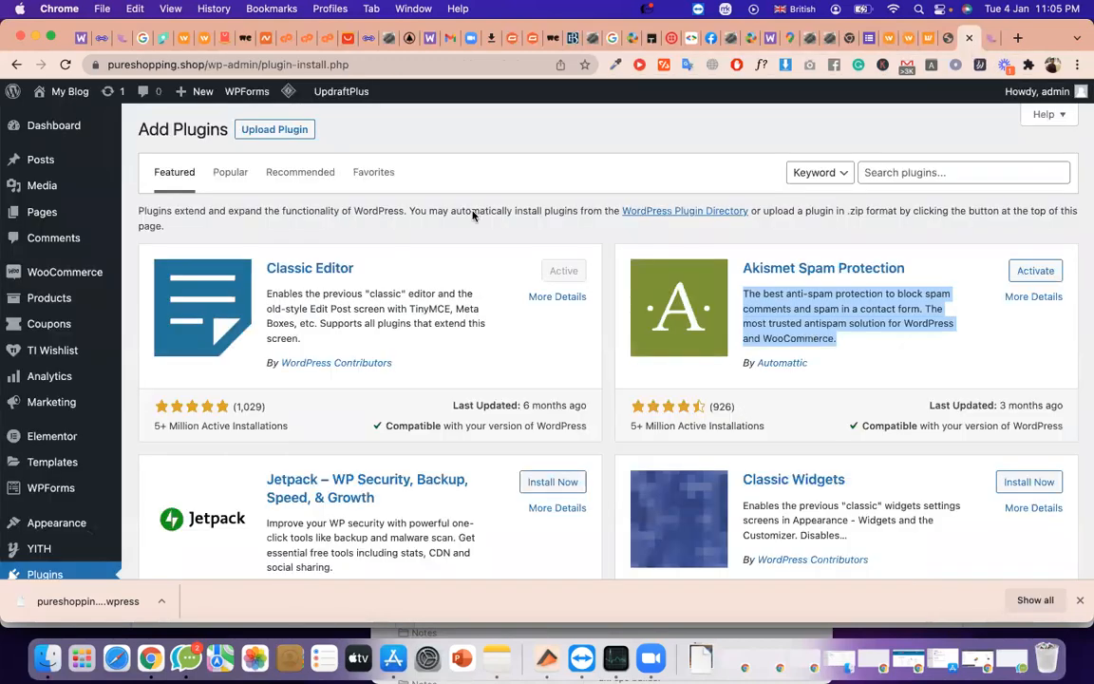
left_click(898, 166)
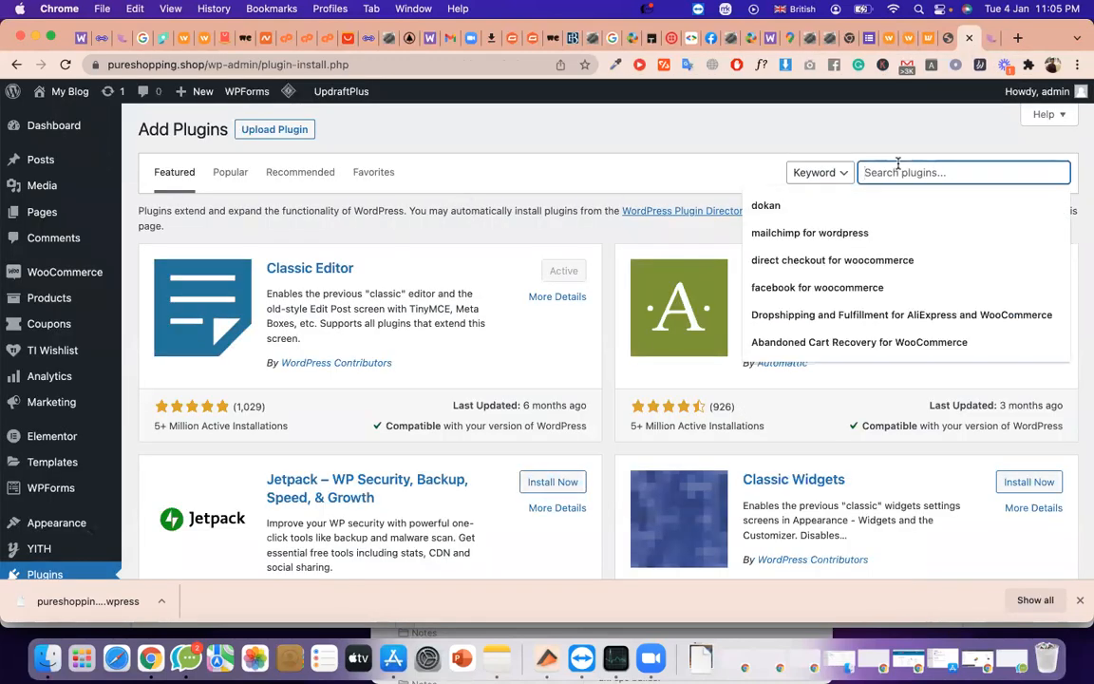
type("car")
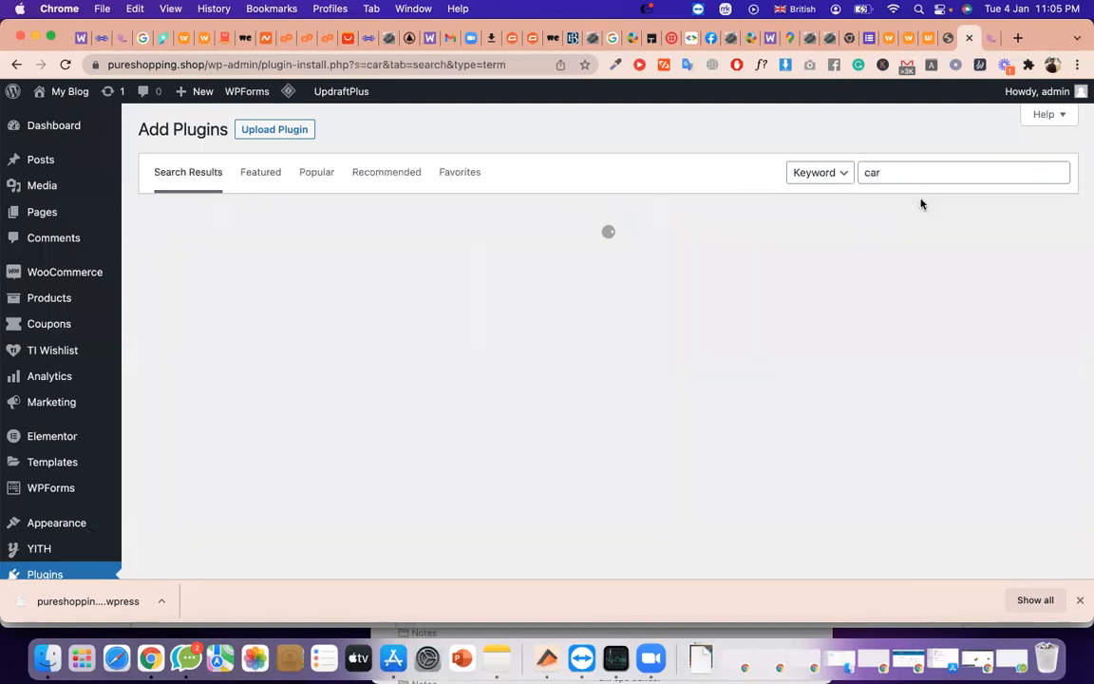
left_click(889, 170)
left_click(912, 203)
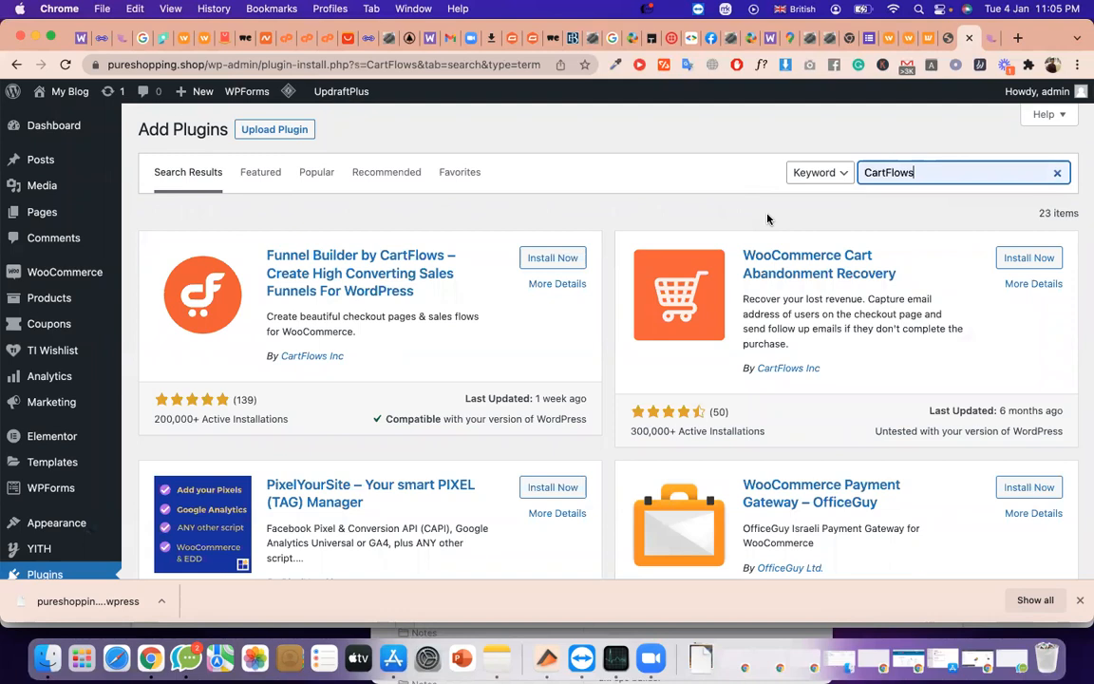
Step: Install and activate the plugin Funnel Builder by CartFlows
left_click(552, 257)
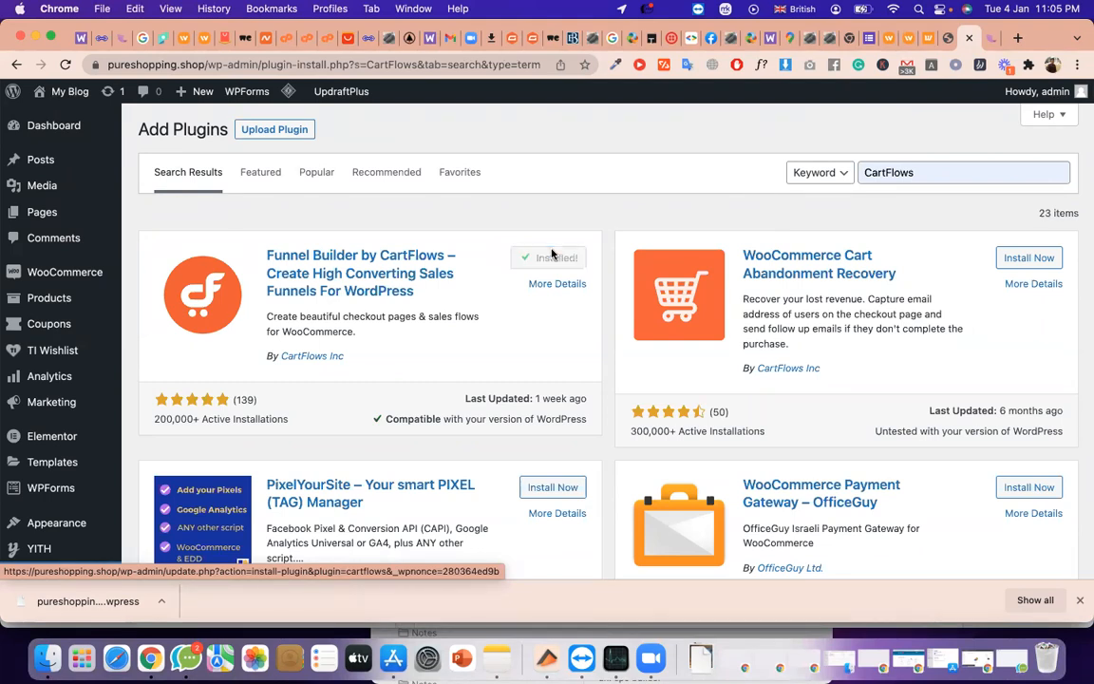
left_click(554, 256)
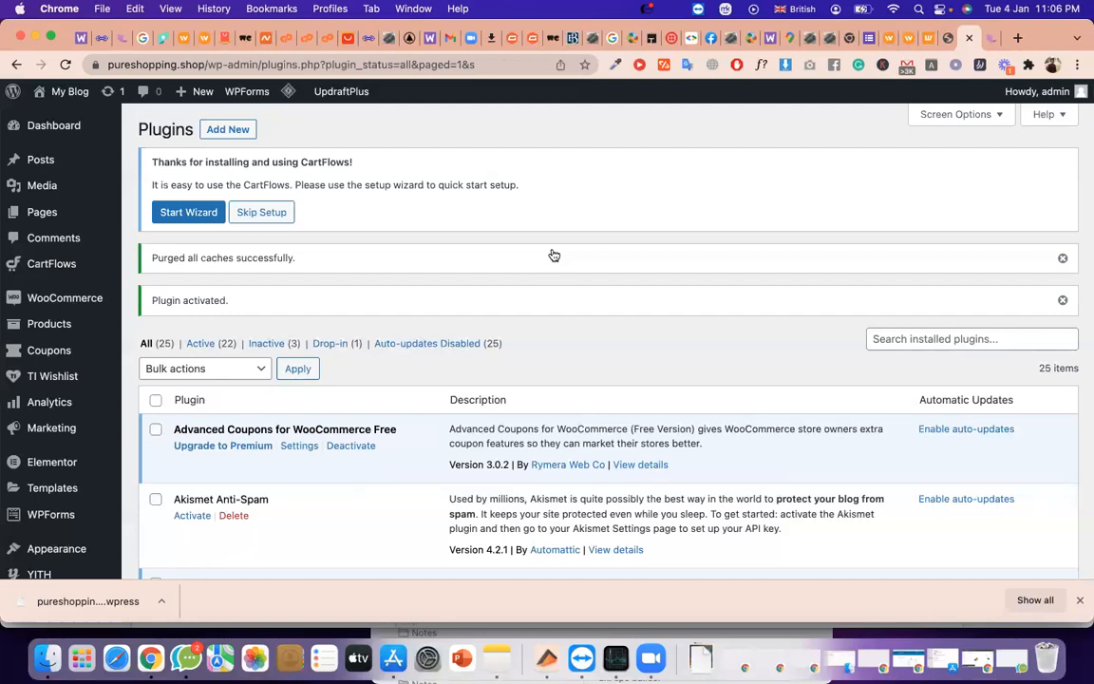
Step: Open the CartFlows settings from the installed plugins list and review the General Settings, including the page builder for ready templates
scroll(554, 256, "down", 3)
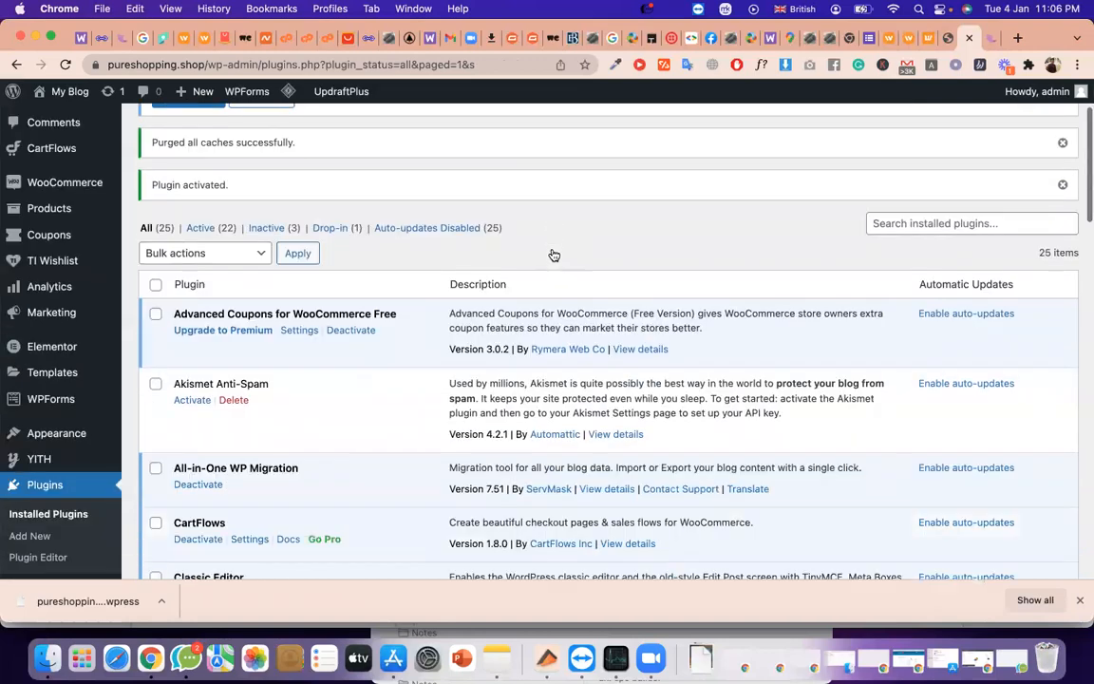
triple_click(610, 373)
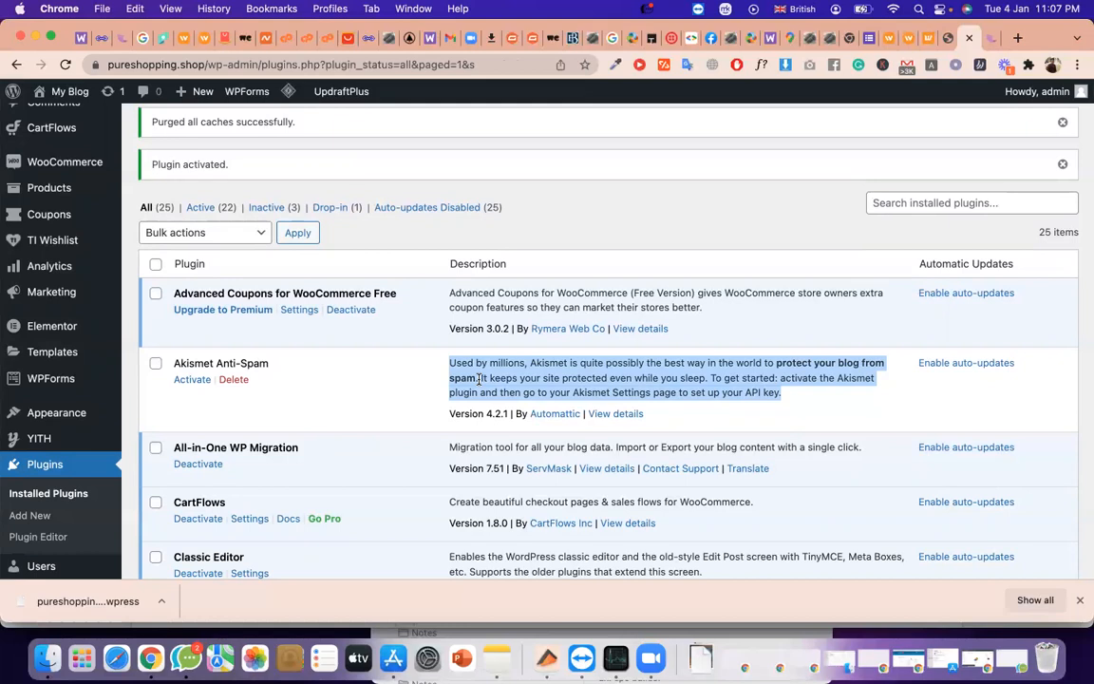
left_click(251, 521)
scroll(528, 409, "down", 10)
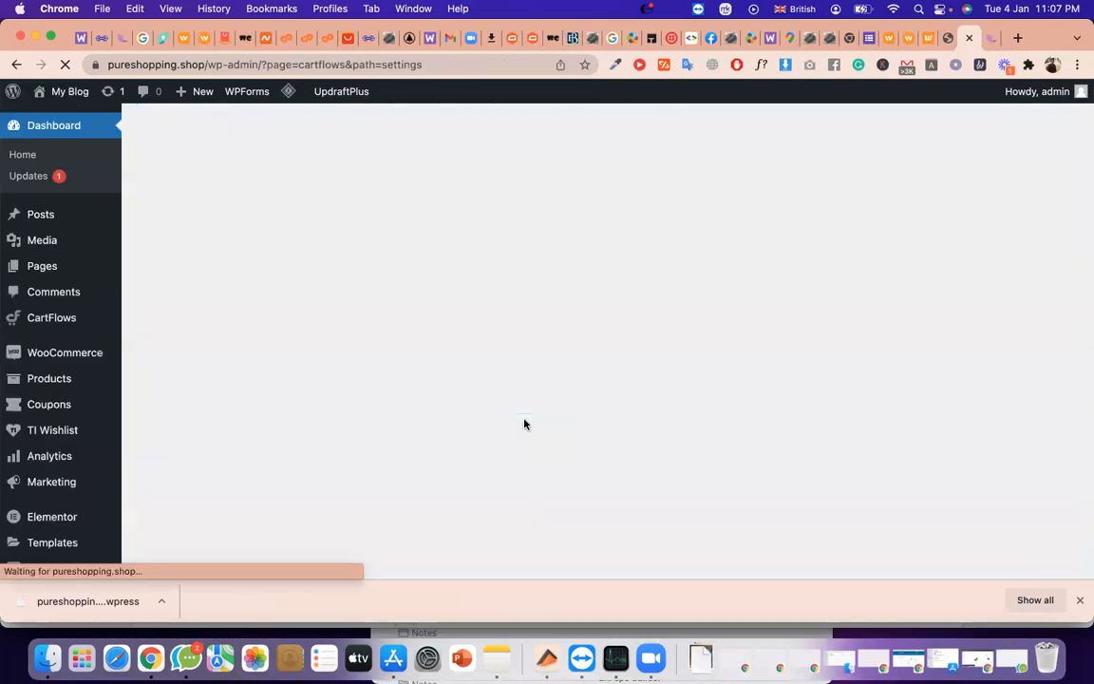
scroll(340, 277, "down", 3)
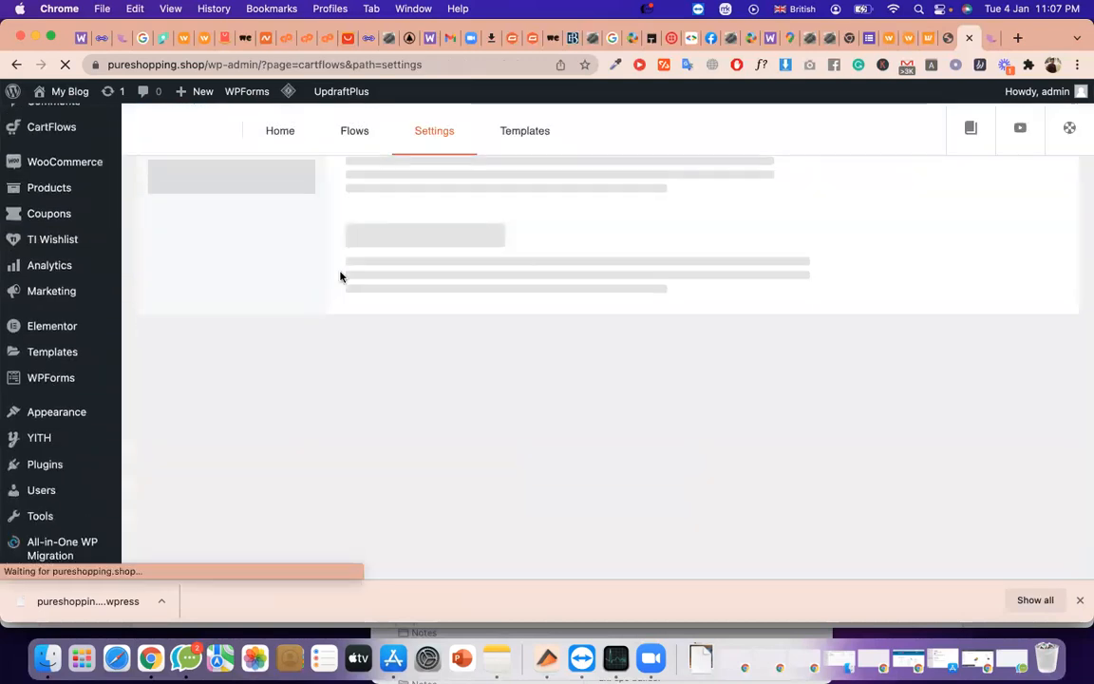
scroll(340, 276, "up", 5)
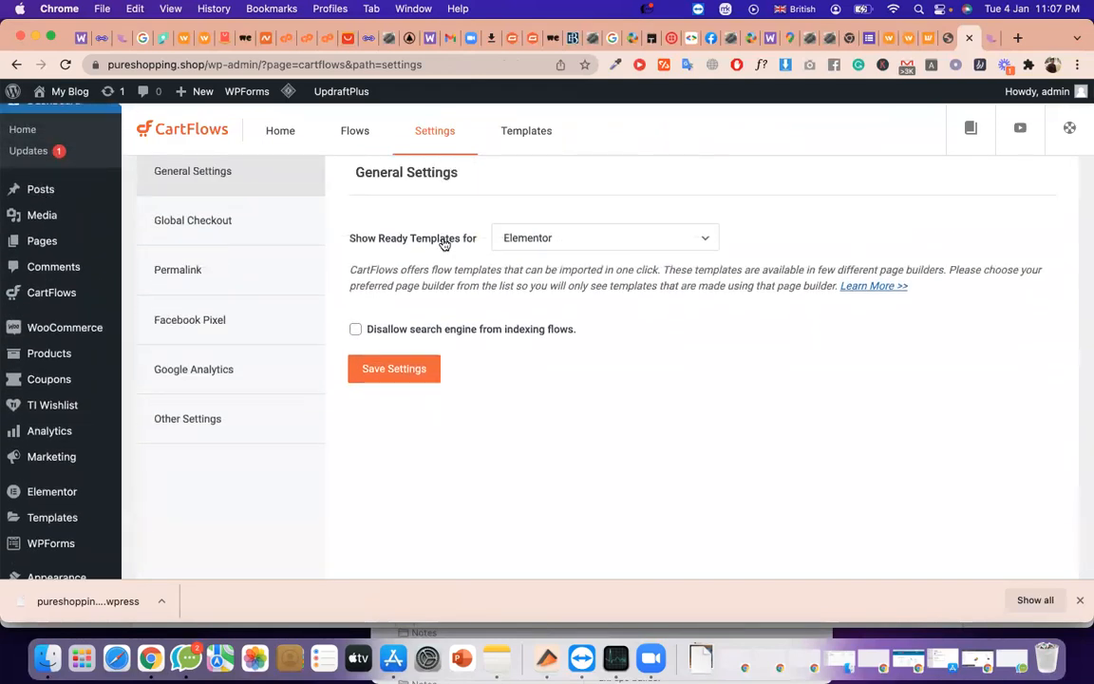
scroll(445, 245, "up", 2)
triple_click(413, 210)
scroll(408, 196, "down", 2)
scroll(560, 278, "up", 2)
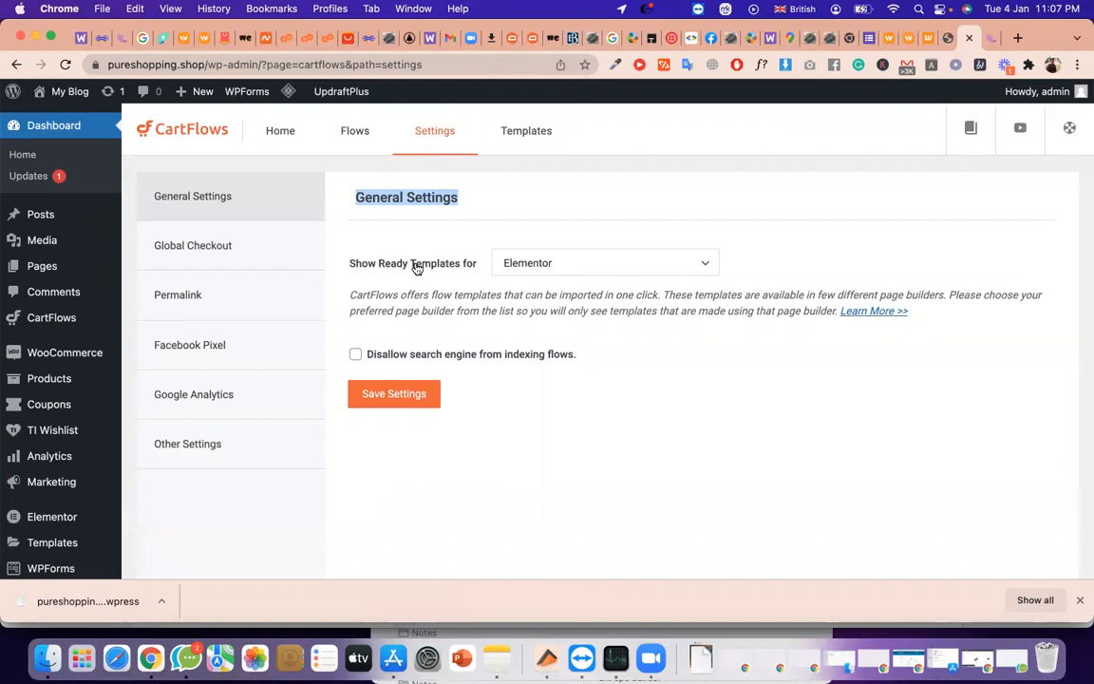
Step: Look through the Global Checkout, Permalink and Facebook Pixel settings of CartFlows, then return to General Settings
left_click(218, 242)
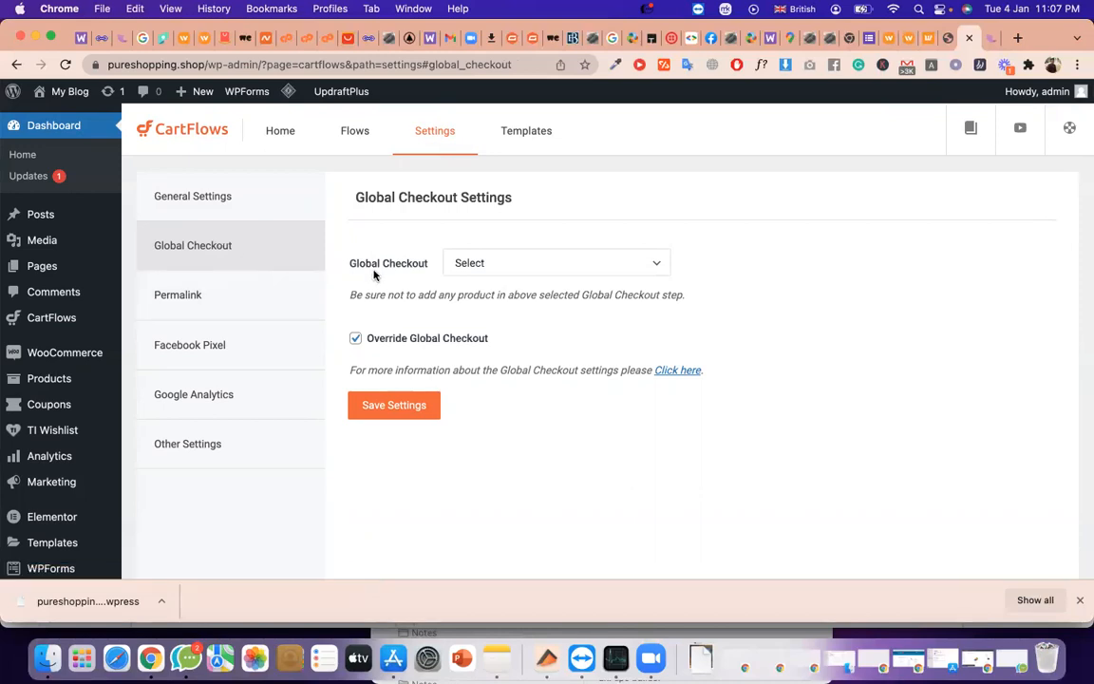
left_click(470, 268)
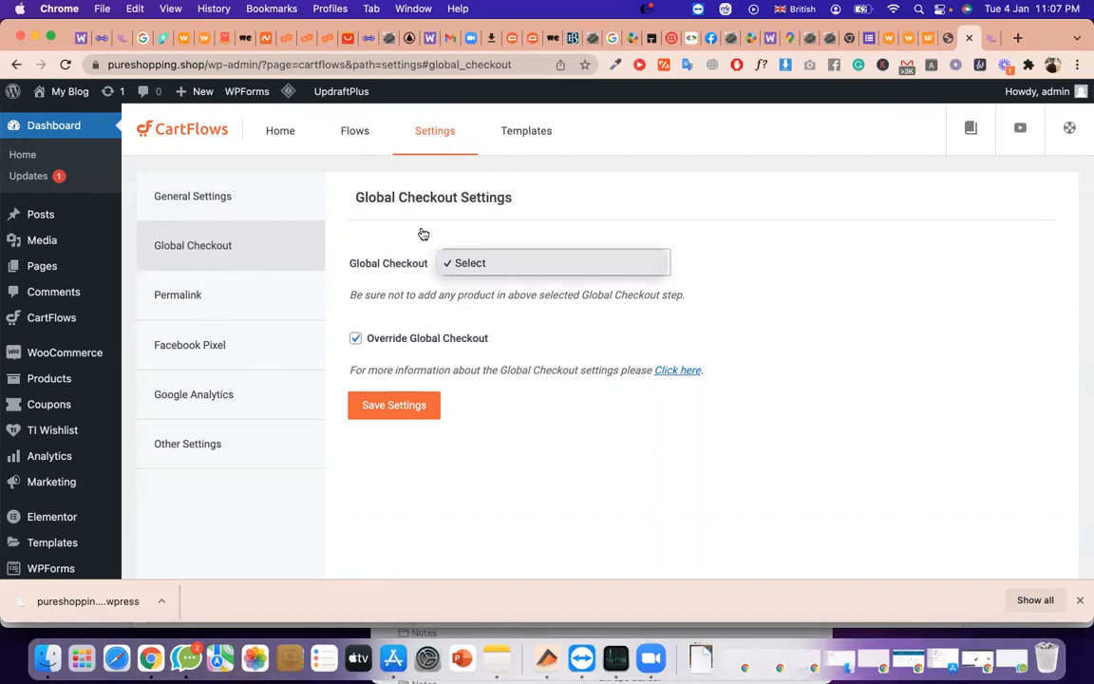
left_click(219, 300)
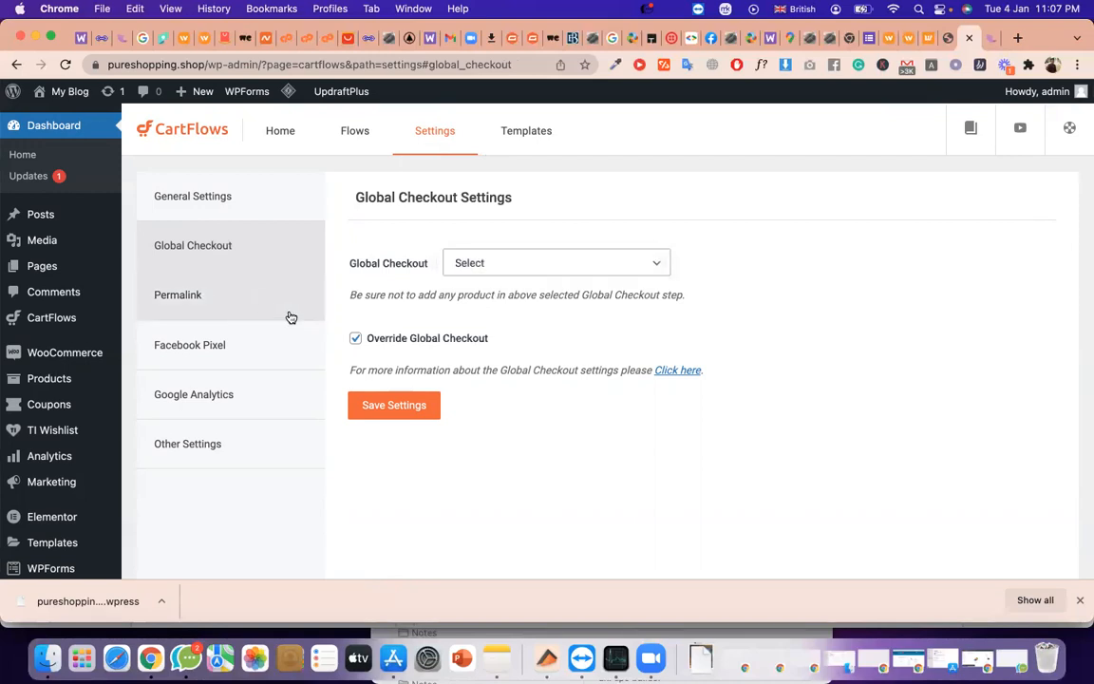
left_click(241, 353)
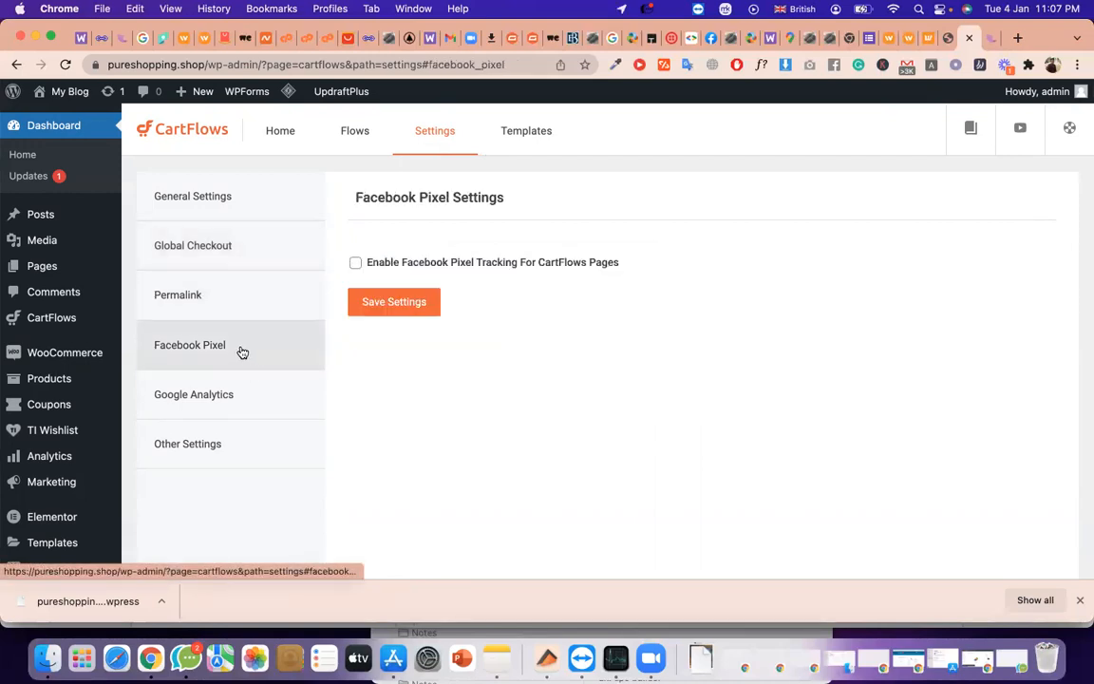
left_click(199, 190)
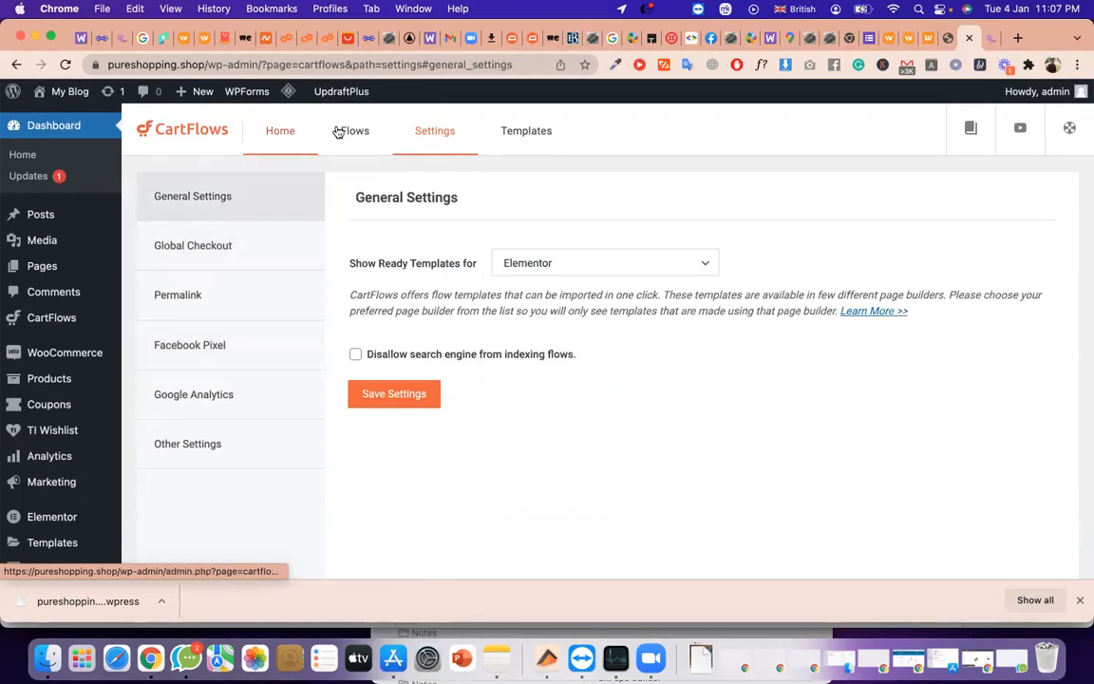
Step: Go from the CartFlows home page to the flows list and start adding a new flow
left_click(283, 132)
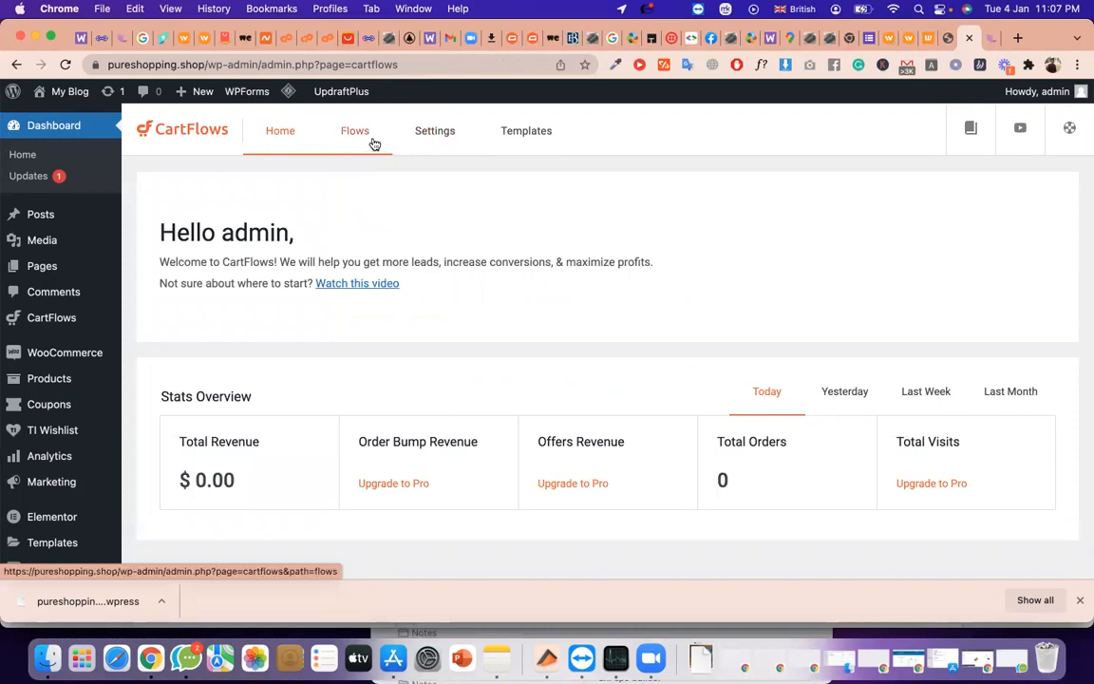
left_click(372, 140)
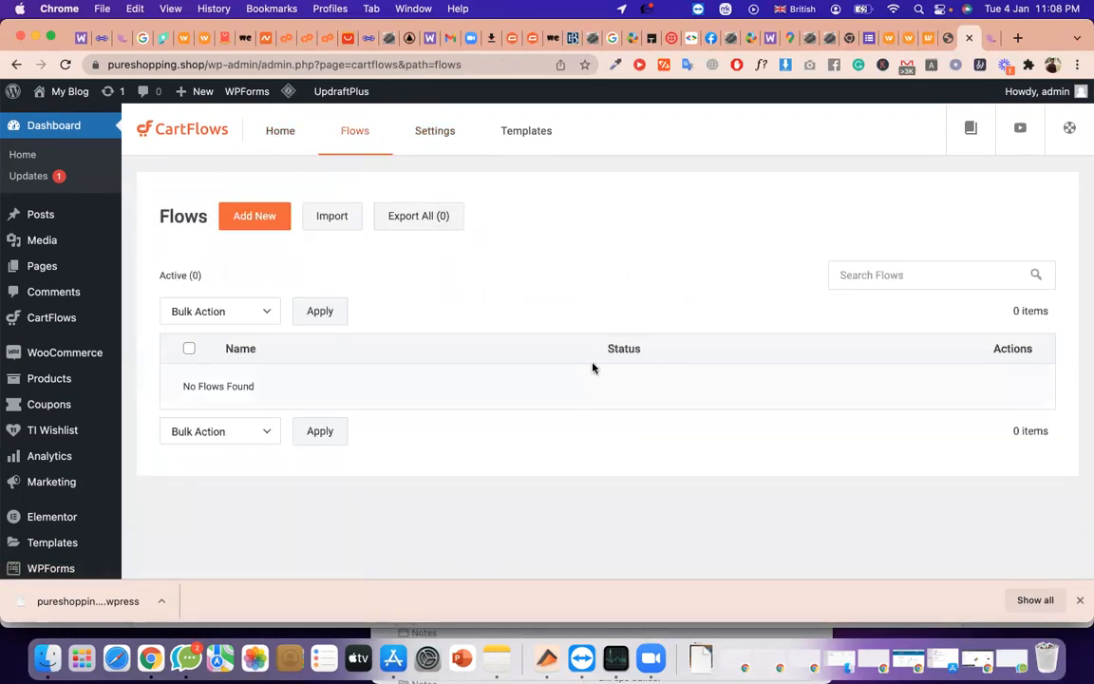
left_click(271, 221)
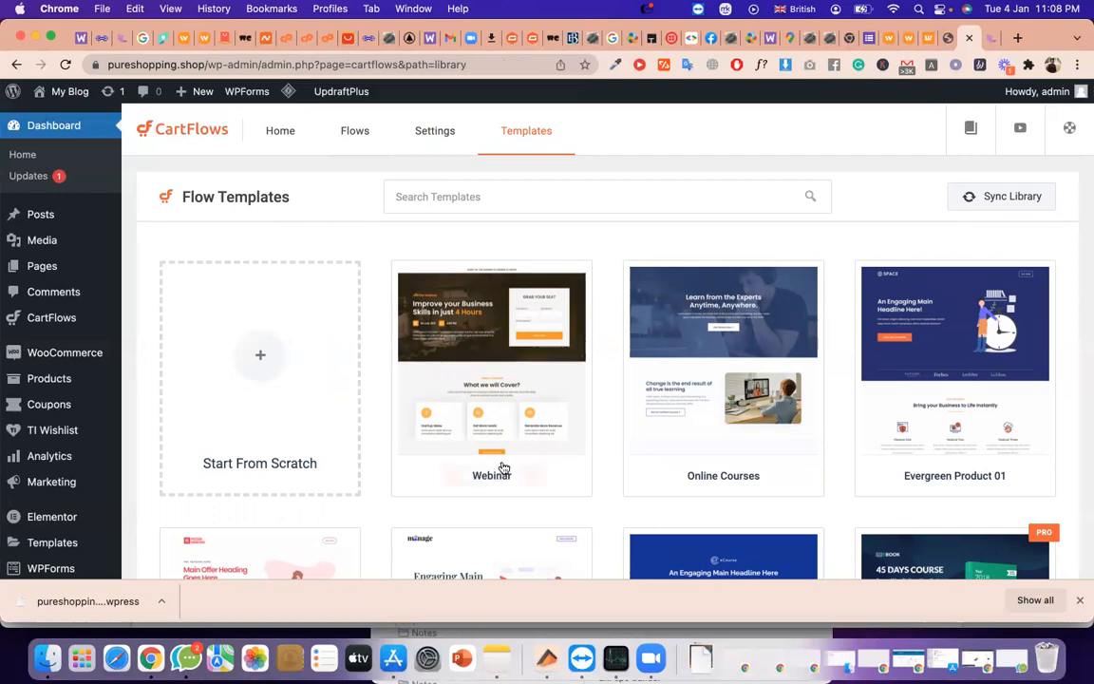
Step: Browse the flow template library, comparing the free templates with the ones marked PRO
scroll(518, 419, "down", 3)
scroll(746, 429, "down", 3)
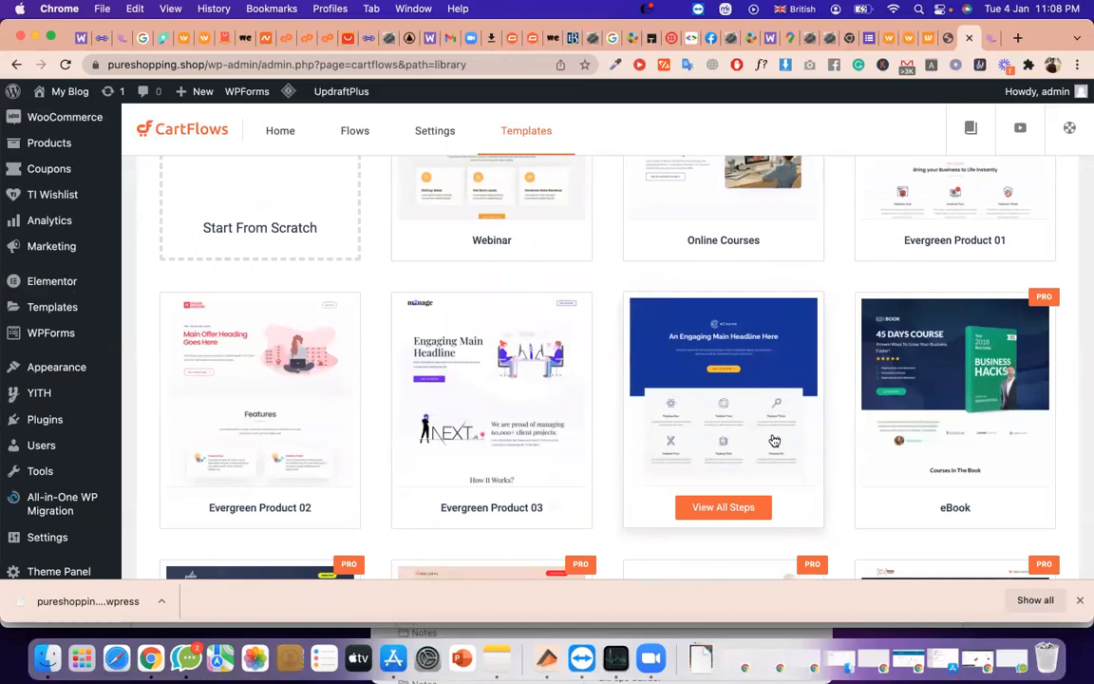
scroll(759, 436, "down", 5)
scroll(739, 493, "down", 1)
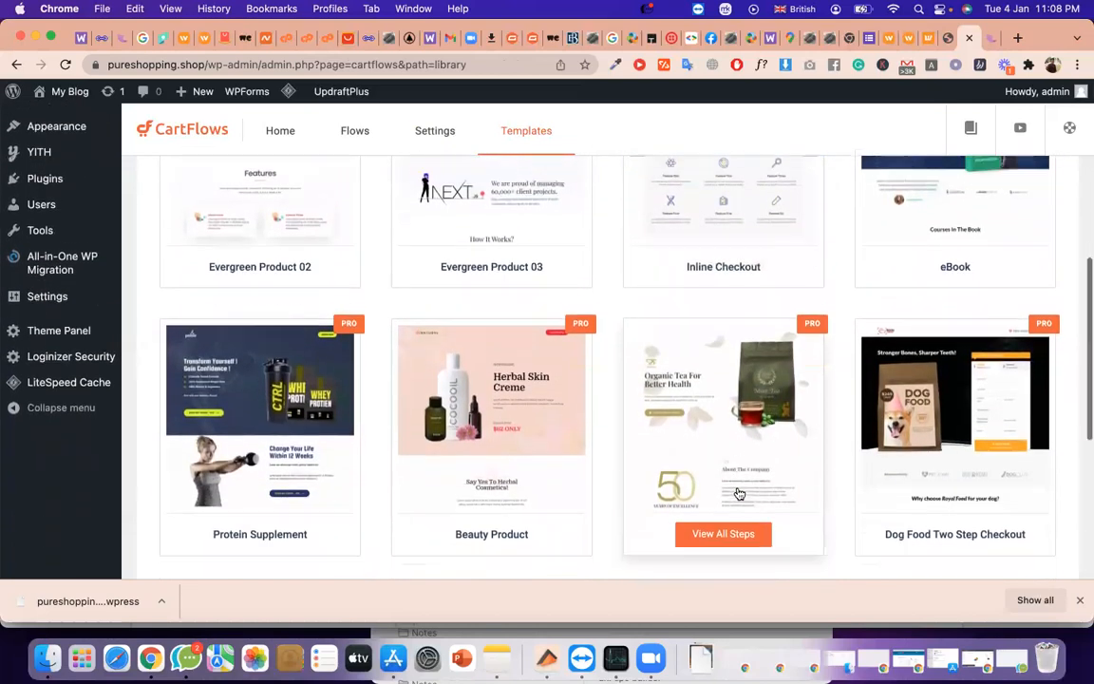
scroll(553, 446, "down", 1)
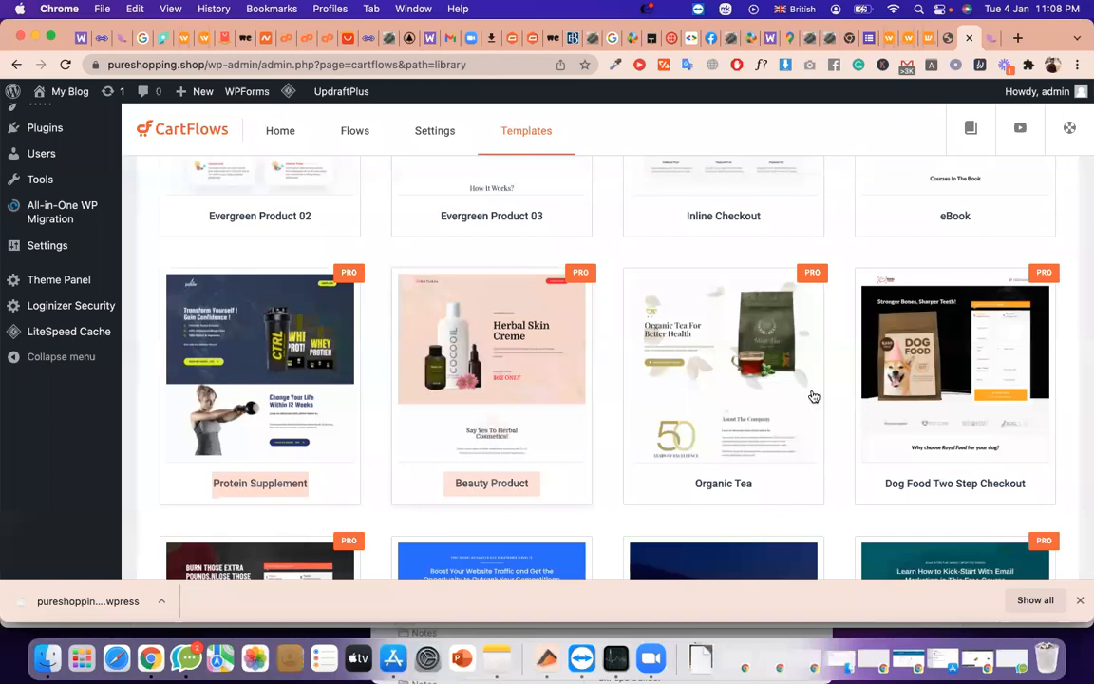
scroll(811, 393, "up", 3)
scroll(727, 353, "up", 1)
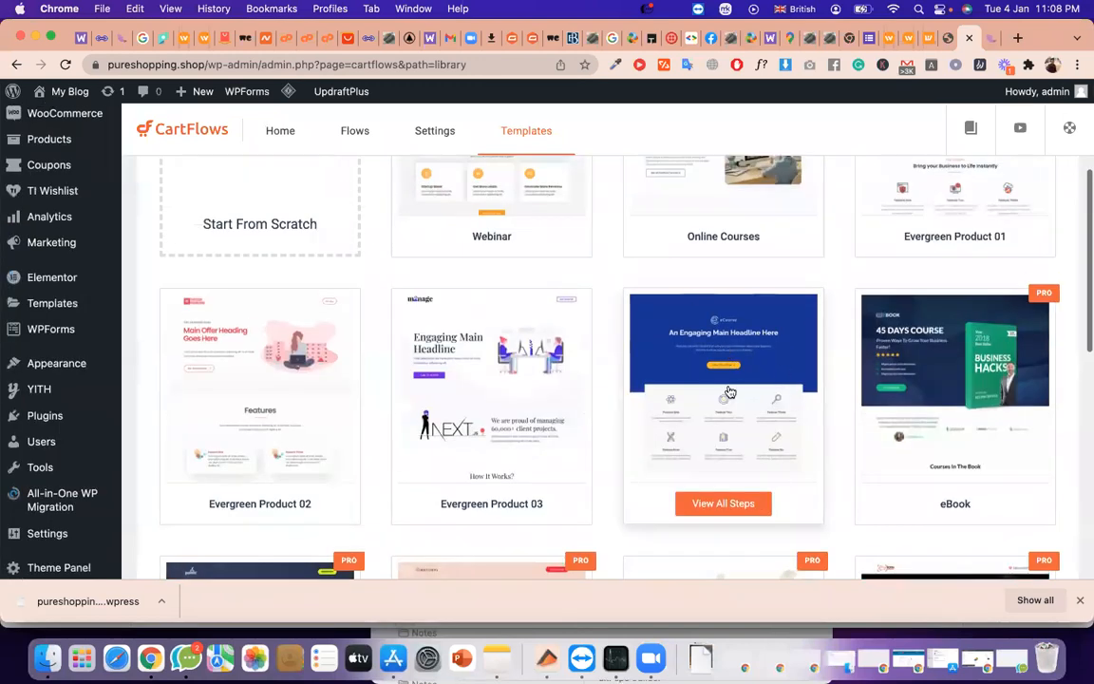
scroll(729, 380, "up", 2)
Step: Open the Online Courses flow template and examine the sections of its Course Landing page
left_click(730, 383)
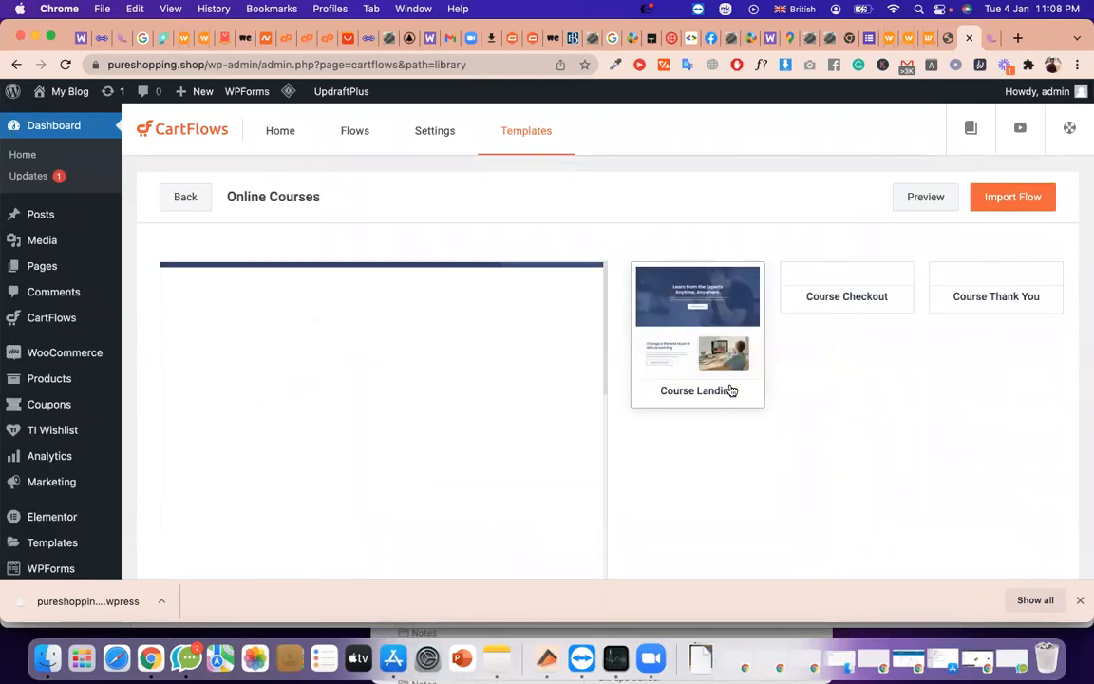
scroll(481, 454, "down", 5)
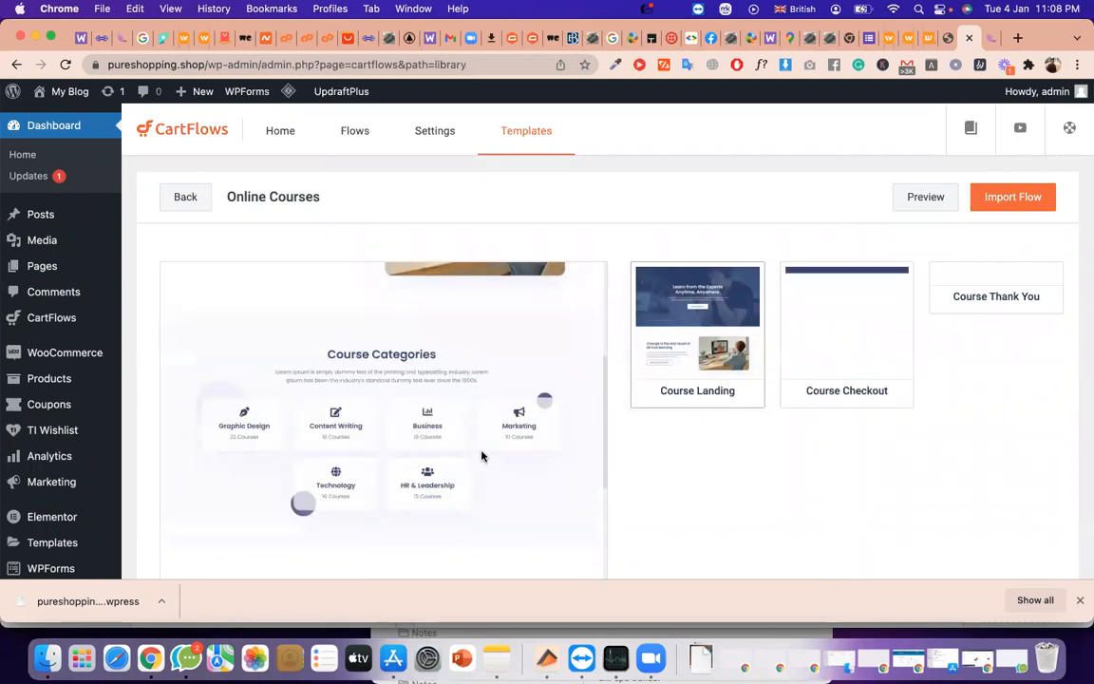
scroll(481, 456, "up", 2)
scroll(481, 456, "down", 5)
scroll(482, 456, "down", 10)
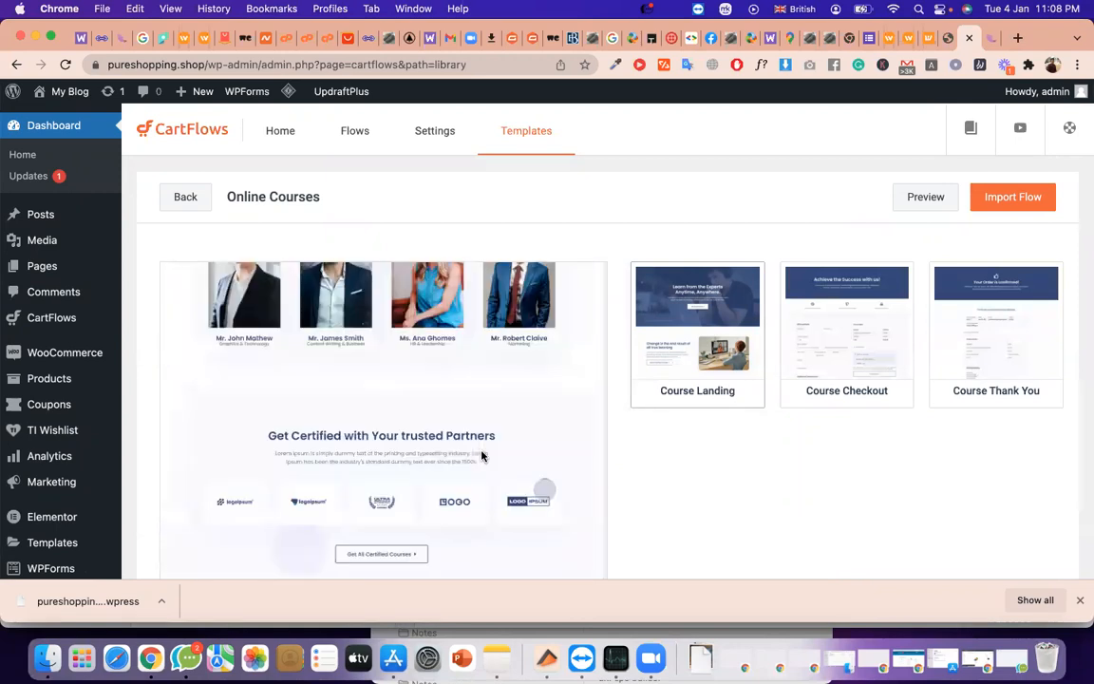
scroll(482, 456, "up", 10)
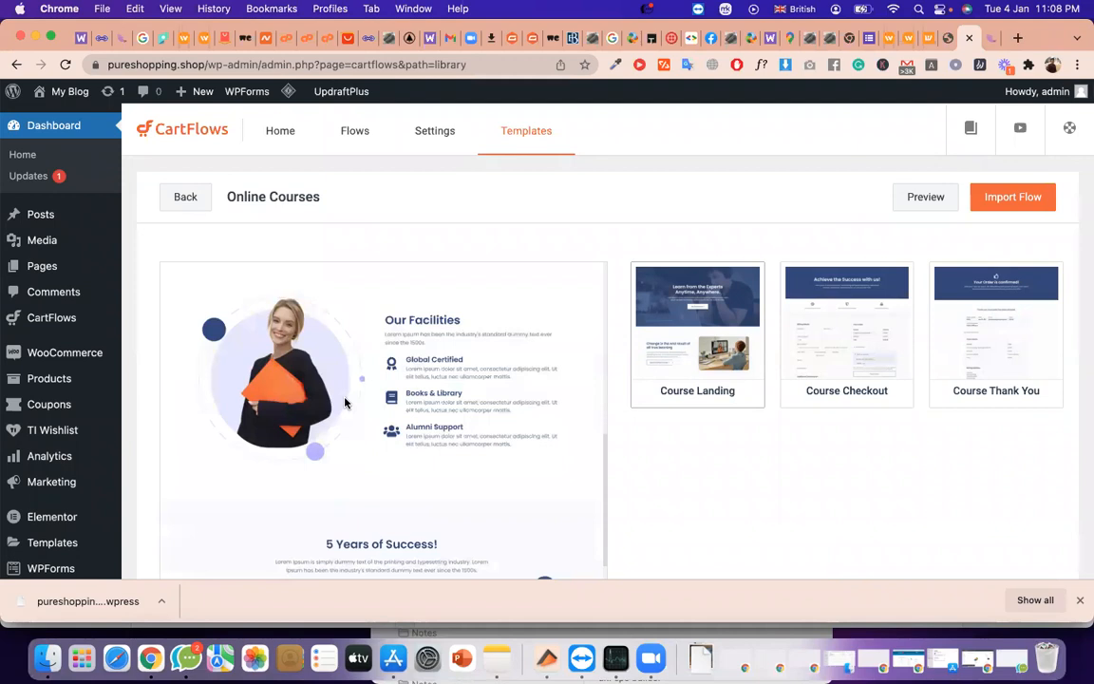
scroll(345, 403, "up", 2)
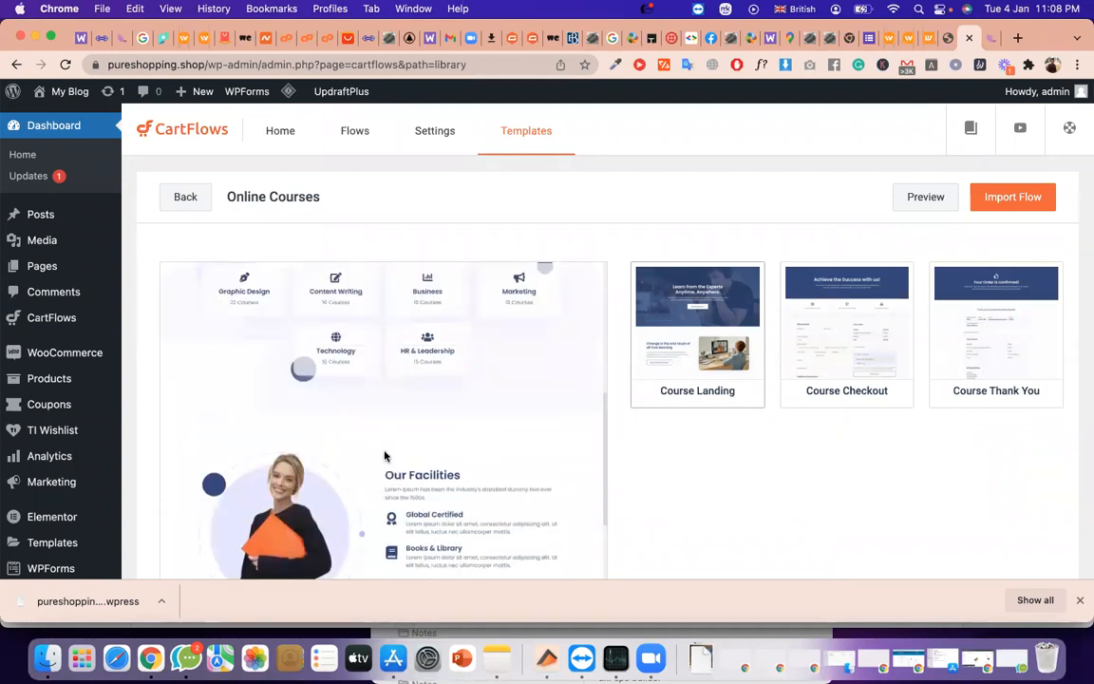
scroll(385, 456, "up", 3)
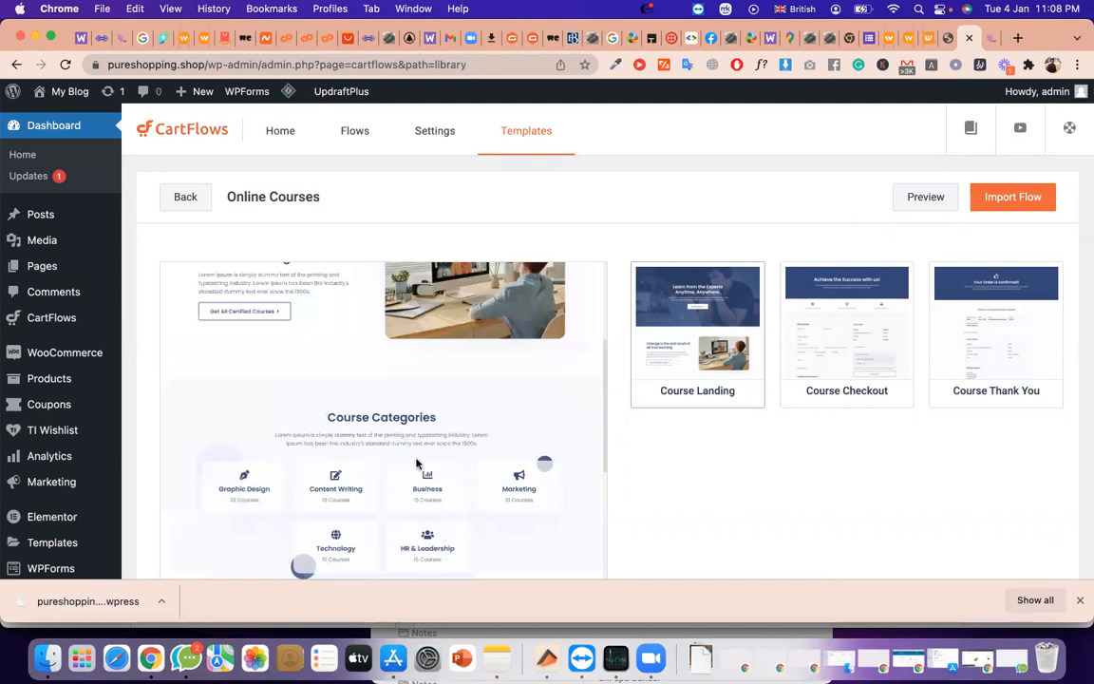
scroll(415, 462, "up", 4)
scroll(220, 504, "down", 1)
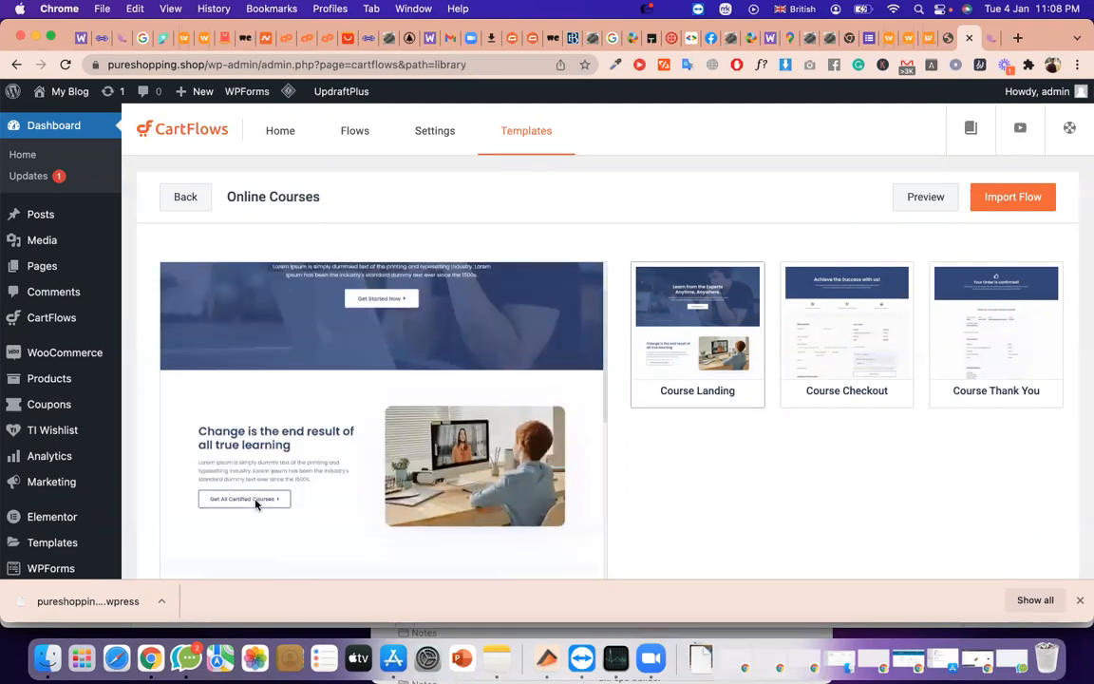
scroll(276, 509, "up", 1)
scroll(274, 505, "down", 6)
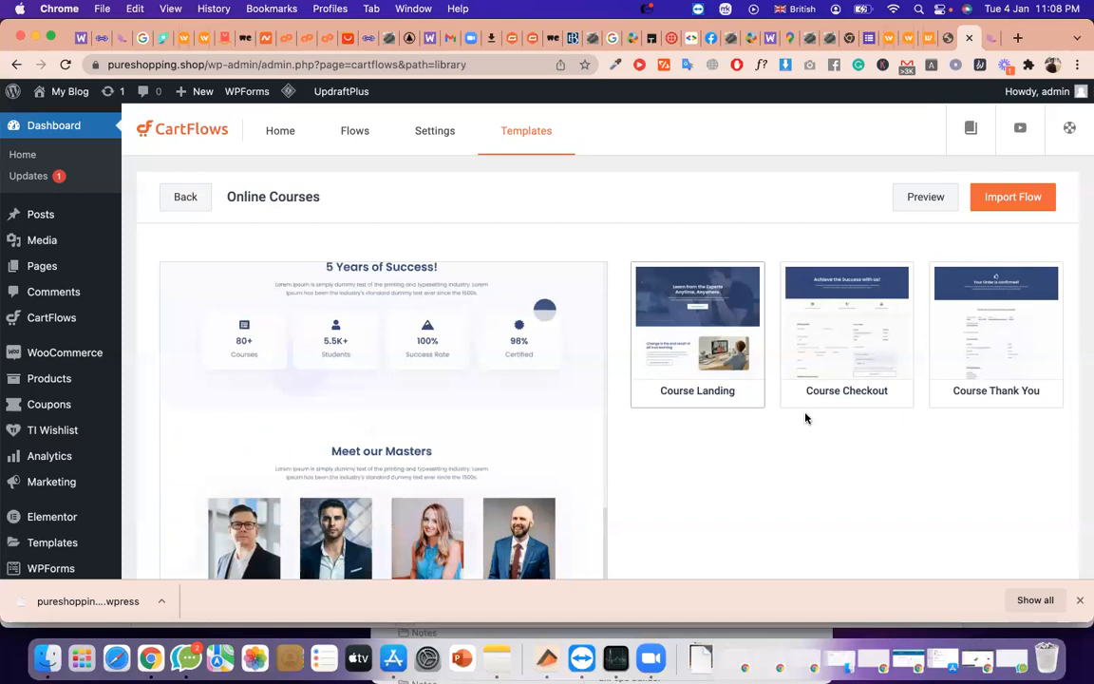
Step: Select the Course Checkout step of the Online Courses template to view its page
left_click(881, 336)
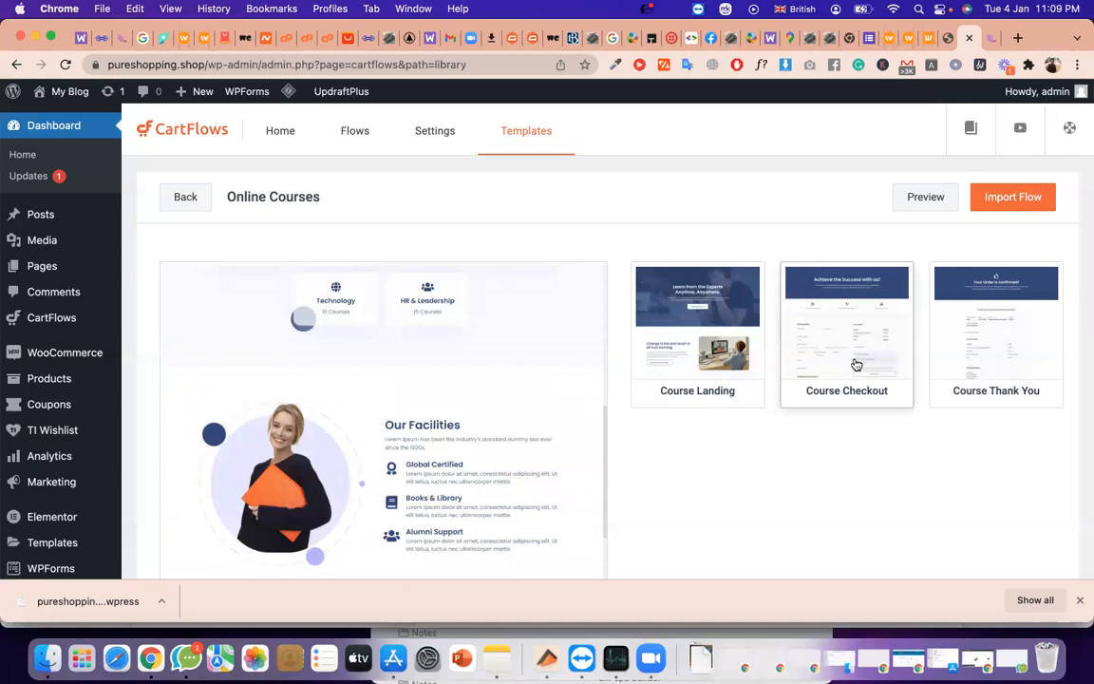
scroll(855, 362, "down", 1)
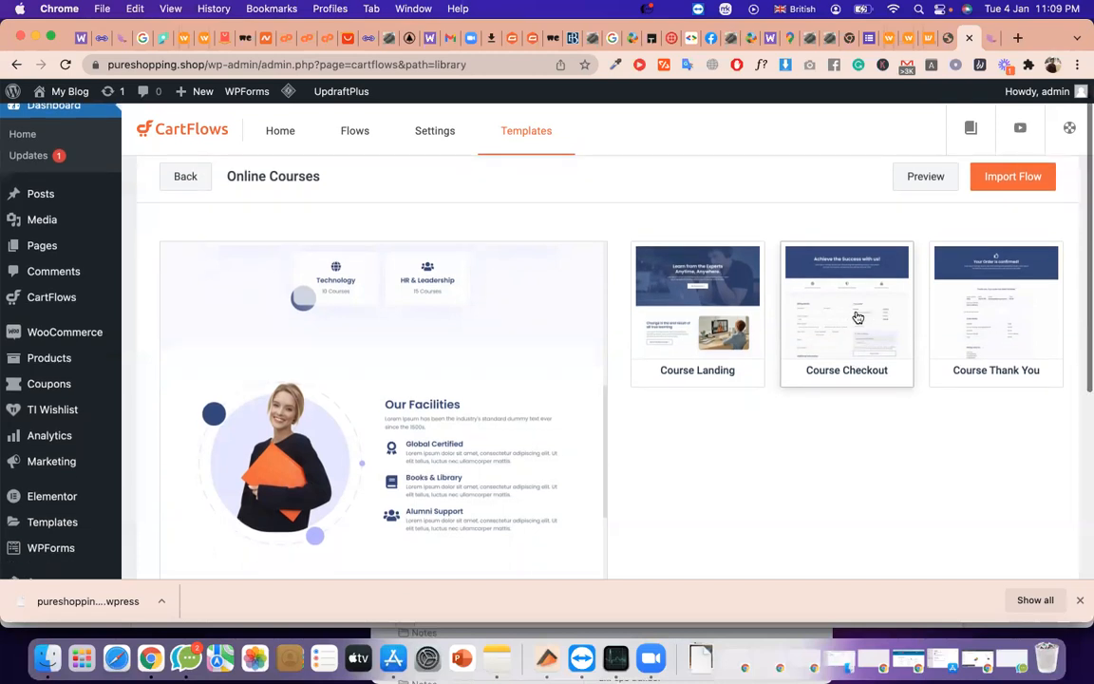
scroll(858, 317, "down", 2)
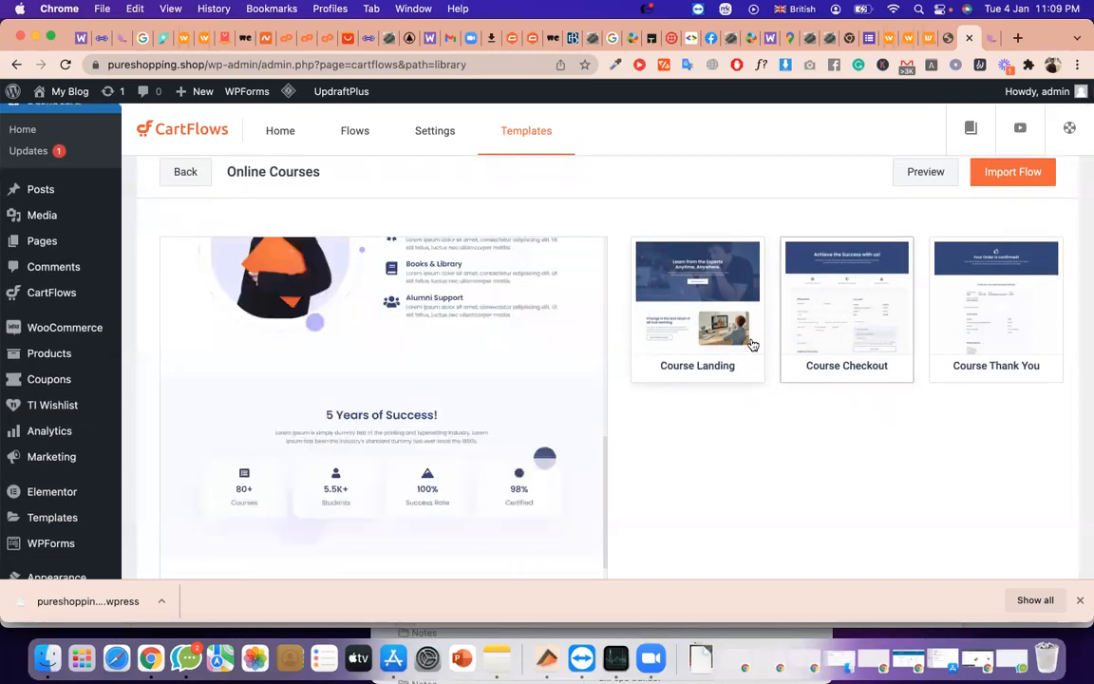
Step: Open the full preview of the Online Courses flow and look through its landing page from start to end
left_click(931, 182)
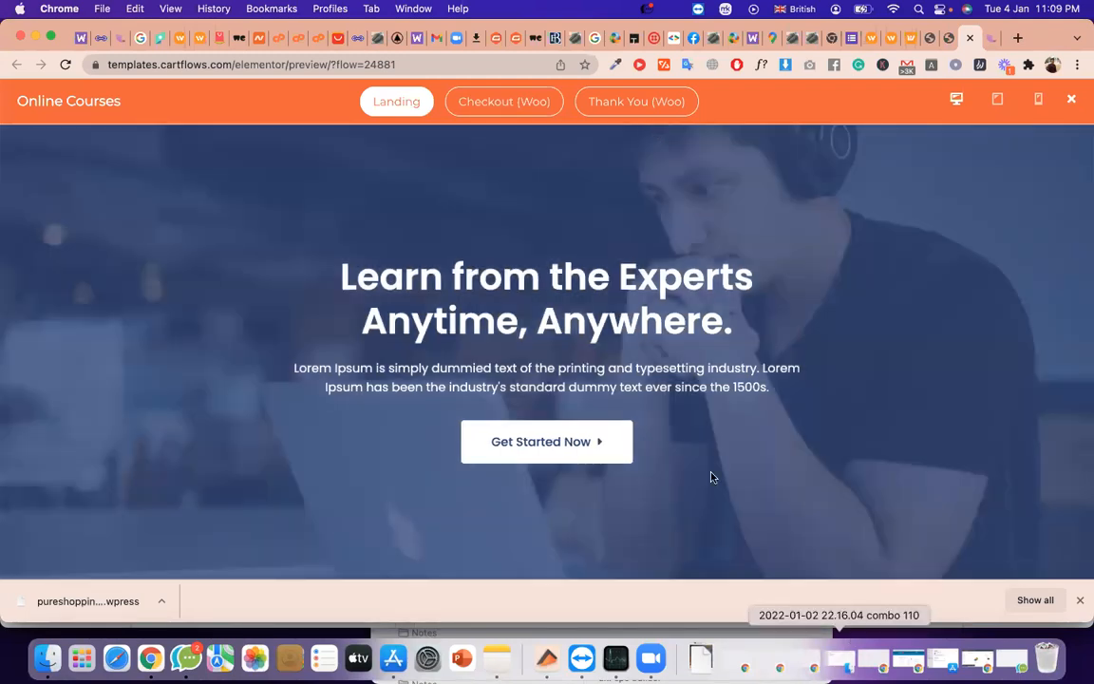
scroll(712, 477, "down", 15)
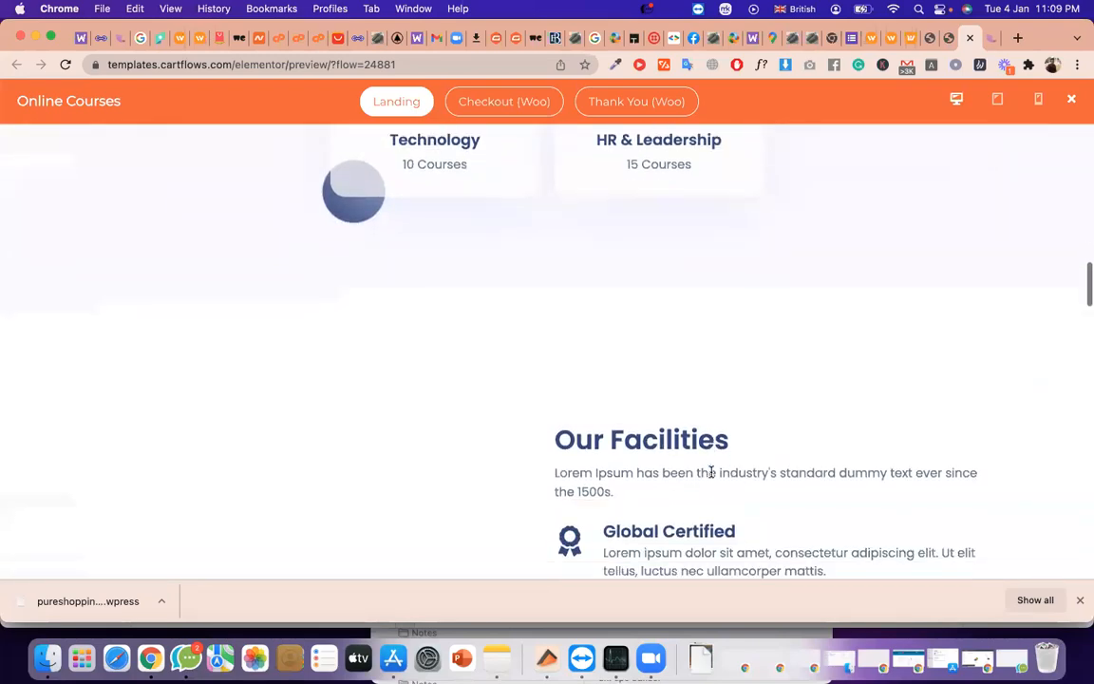
scroll(712, 472, "up", 15)
scroll(712, 477, "down", 10)
scroll(713, 477, "down", 20)
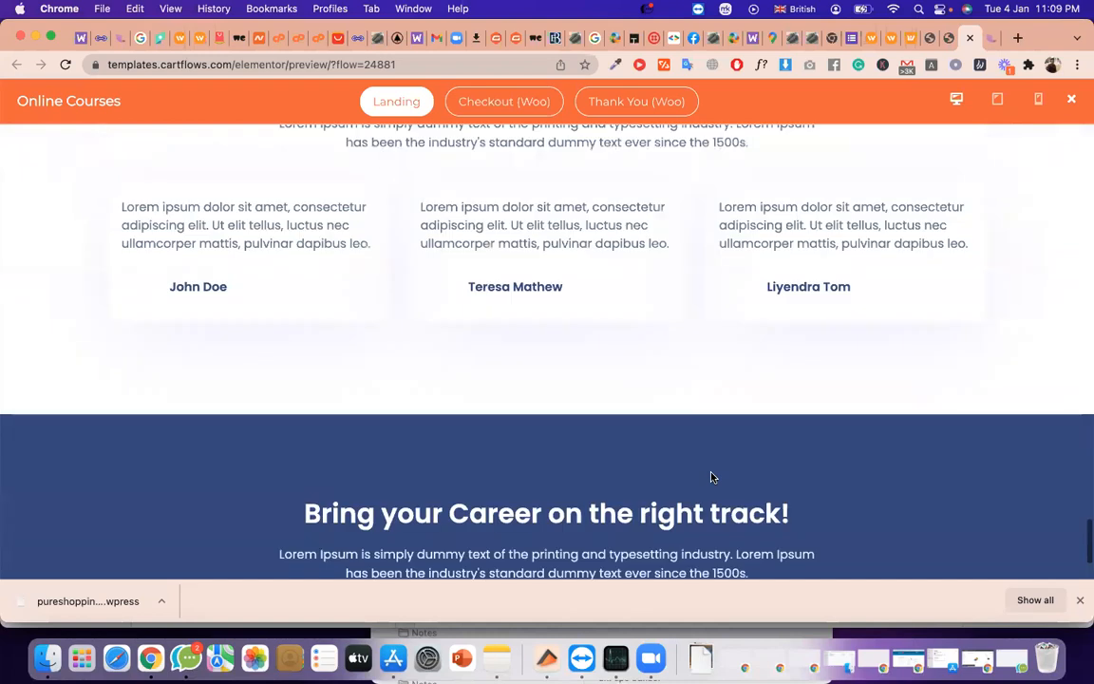
scroll(559, 332, "up", 20)
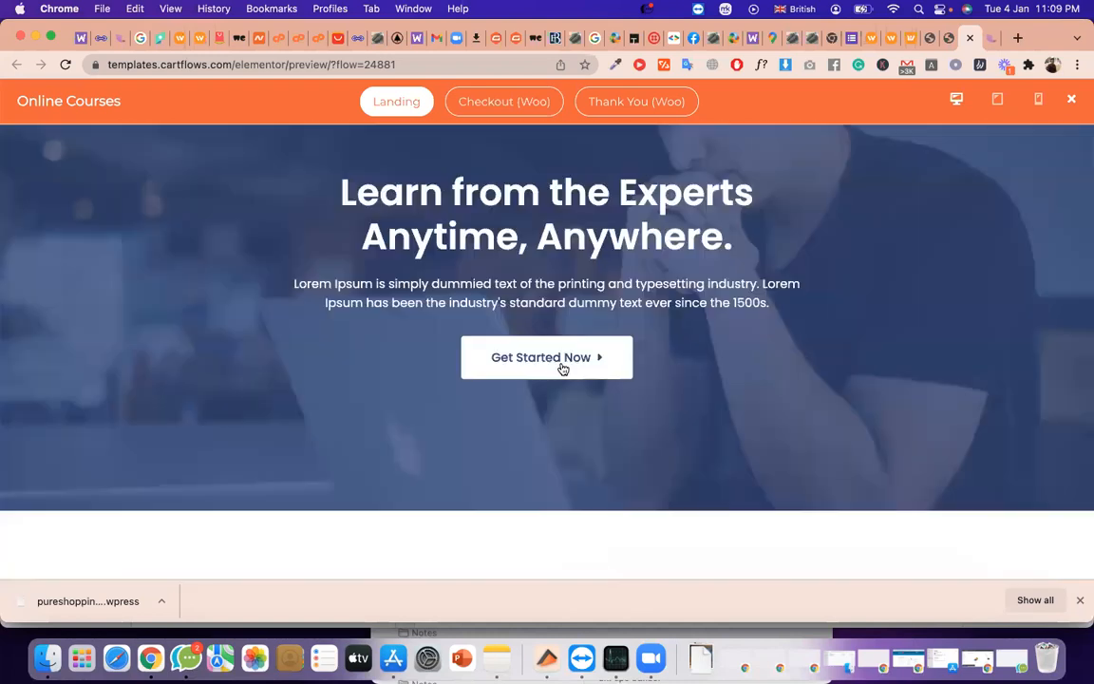
Step: Follow the Get All Certified Courses link on the landing page and look over the course checkout page it opens
scroll(562, 369, "down", 7)
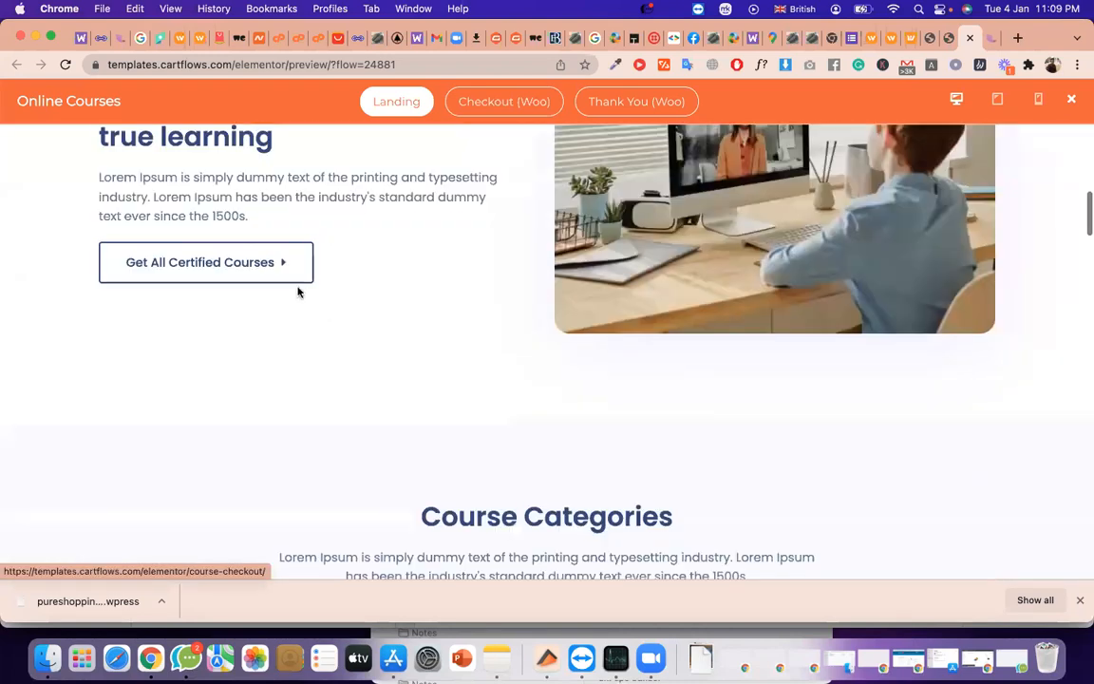
left_click(298, 285)
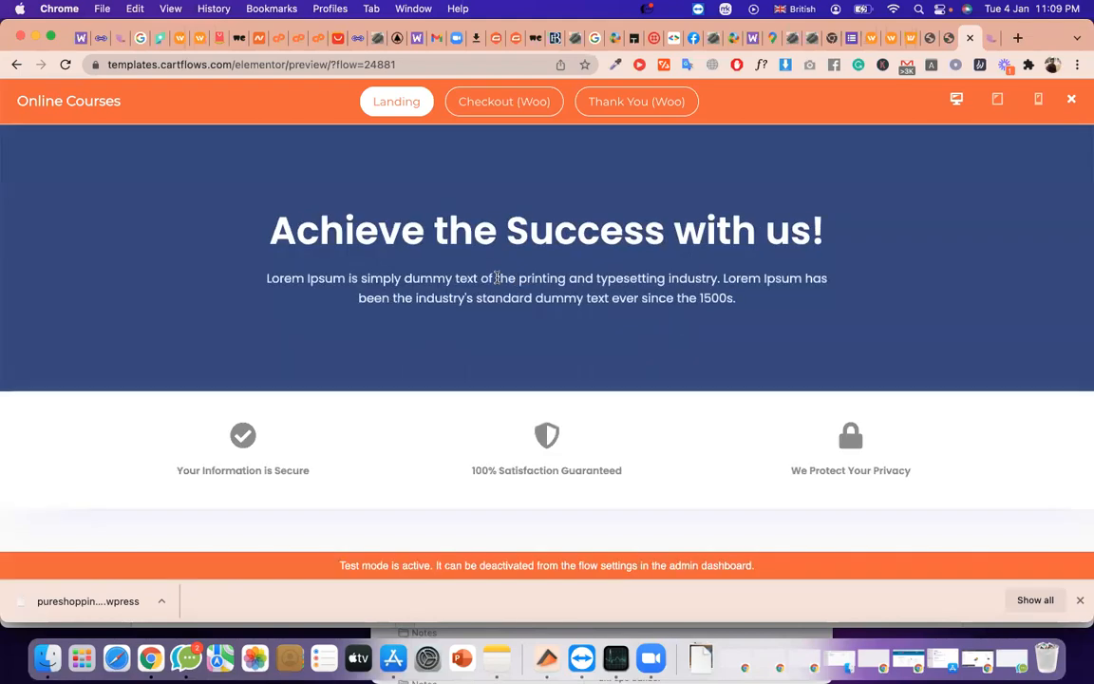
scroll(497, 278, "down", 5)
scroll(502, 340, "up", 1)
scroll(498, 285, "up", 5)
Step: Return to the Landing page of the flow preview and examine the Technology and HR & Leadership cards under Course Categories
left_click(415, 103)
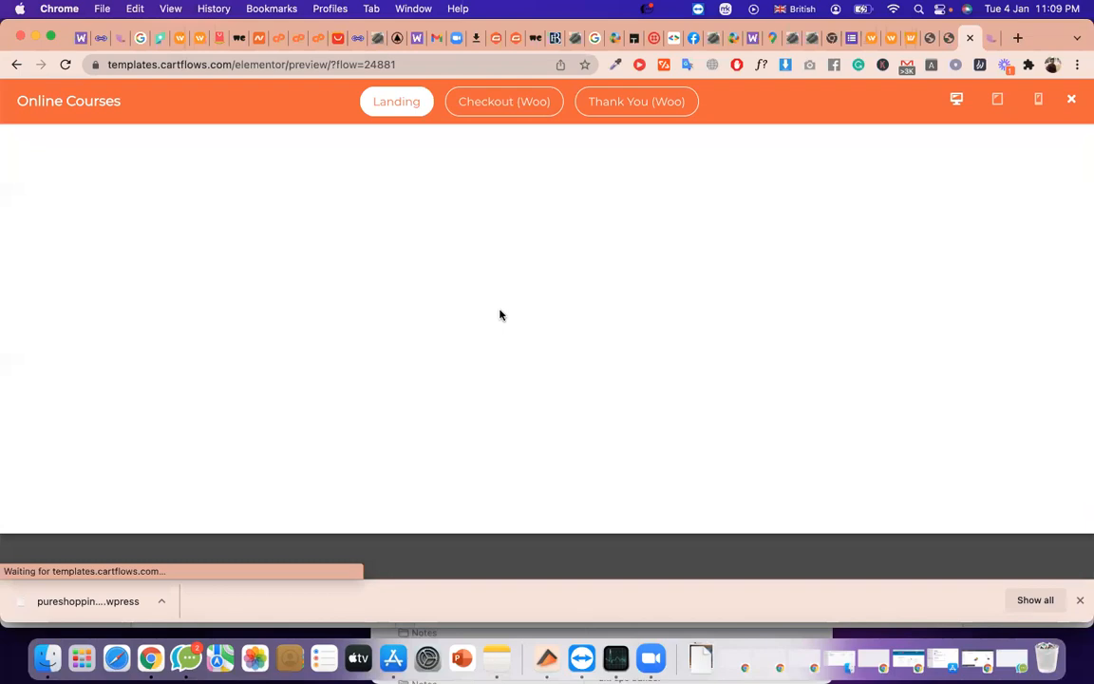
scroll(501, 312, "down", 8)
scroll(501, 307, "down", 1)
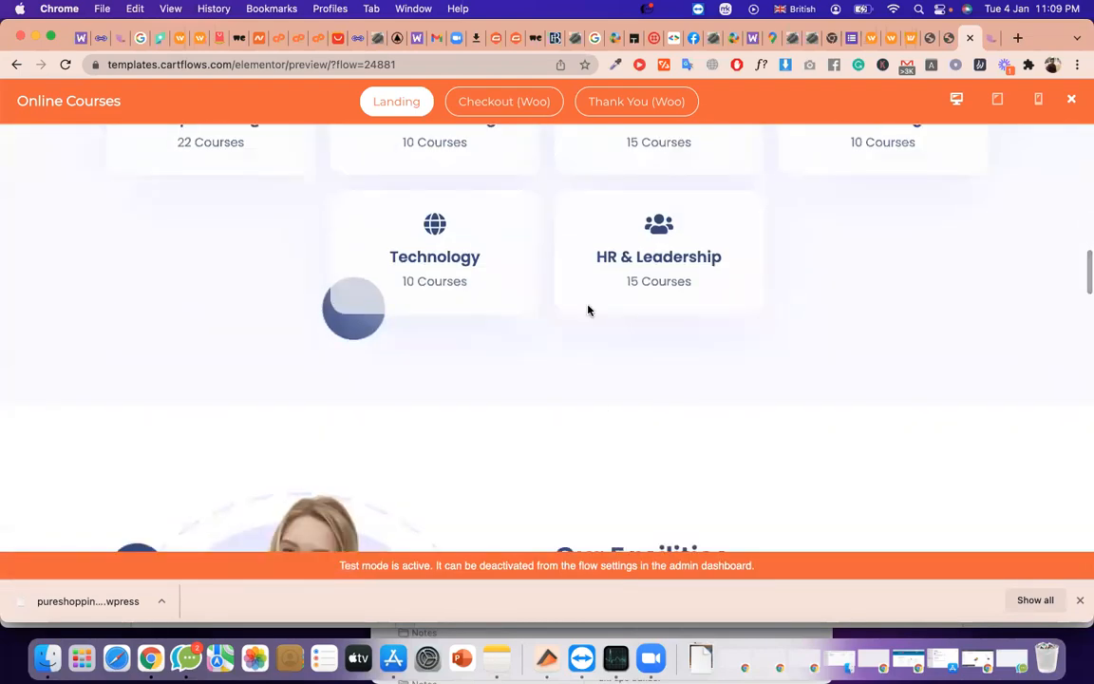
triple_click(654, 282)
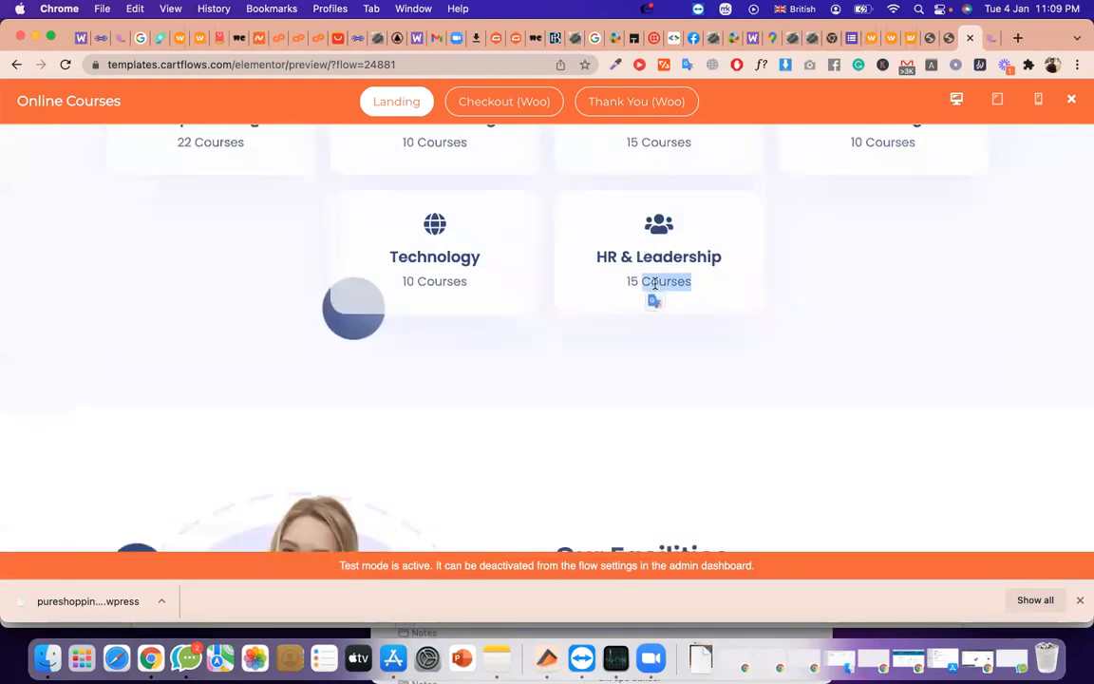
scroll(532, 361, "down", 5)
scroll(561, 427, "up", 3)
scroll(572, 458, "up", 1)
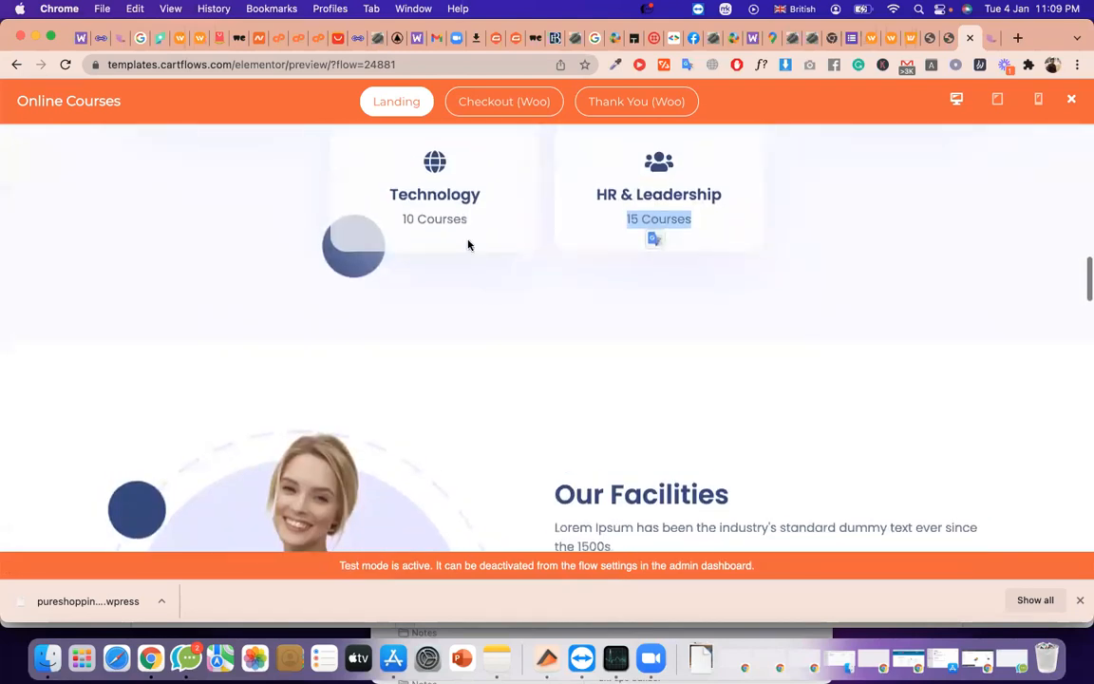
triple_click(453, 221)
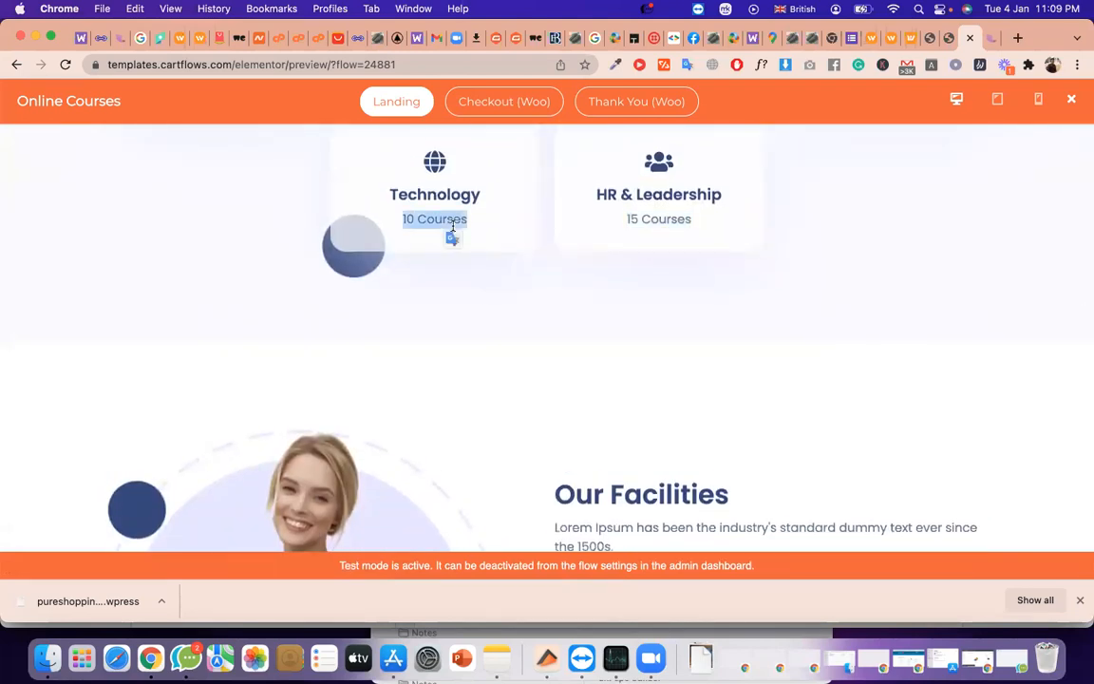
left_click(442, 218)
triple_click(442, 217)
double_click(451, 219)
triple_click(452, 219)
scroll(484, 199, "up", 8)
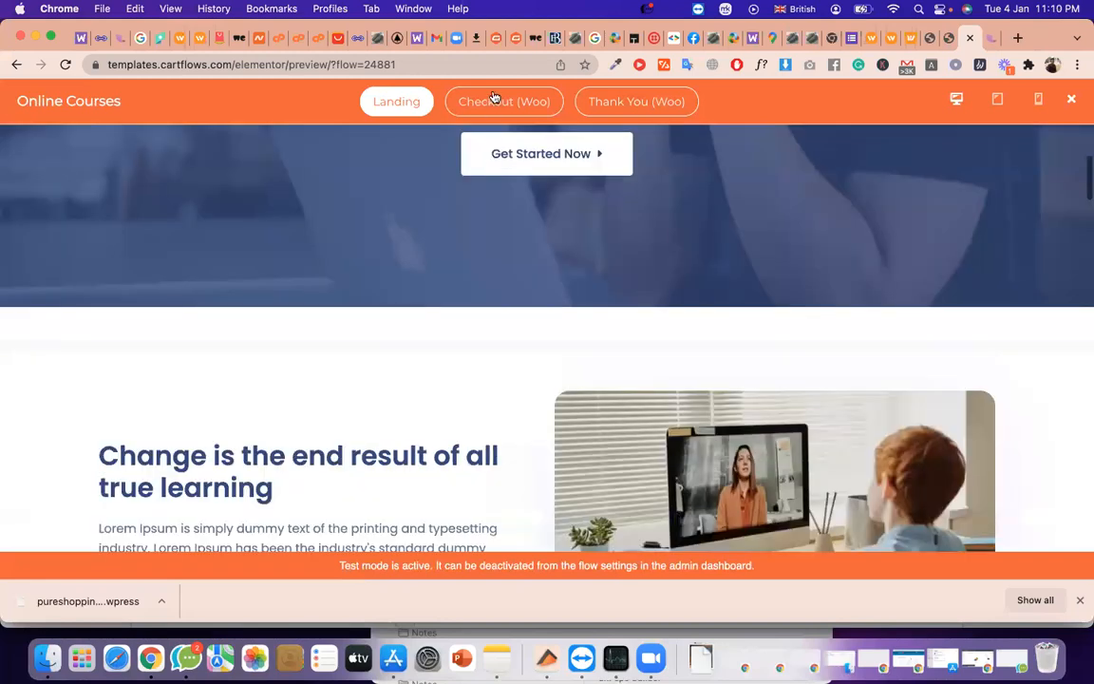
Step: Open the Checkout (Woo) page, review its billing, order and payment sections, and try placing the order with the billing fields empty
left_click(493, 99)
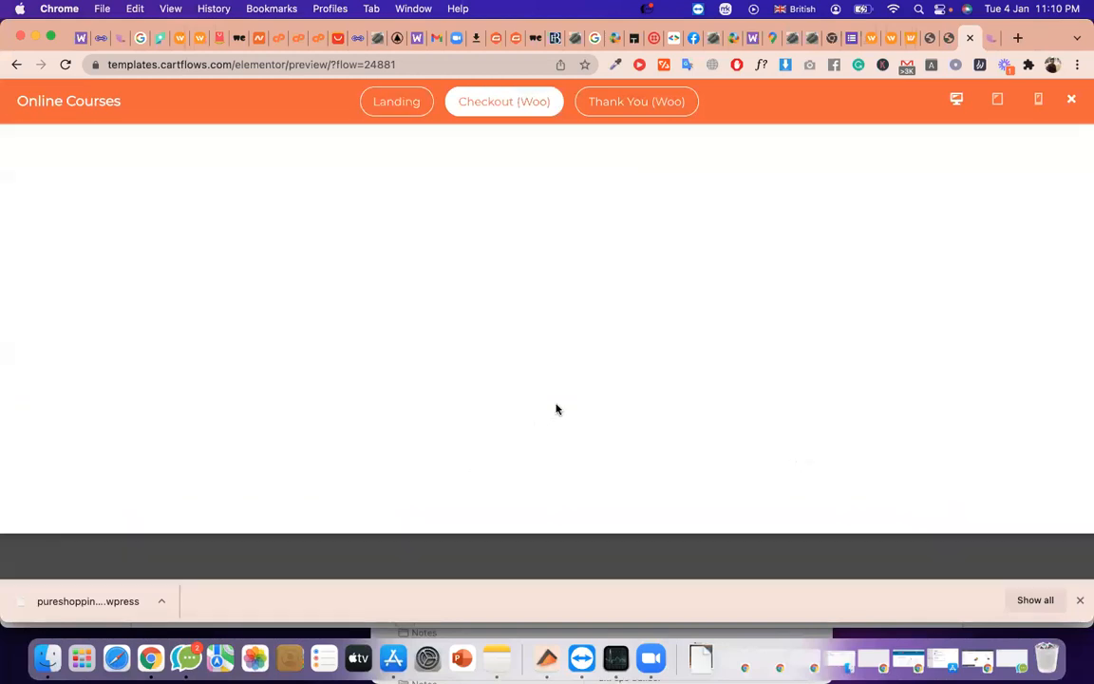
scroll(557, 409, "down", 5)
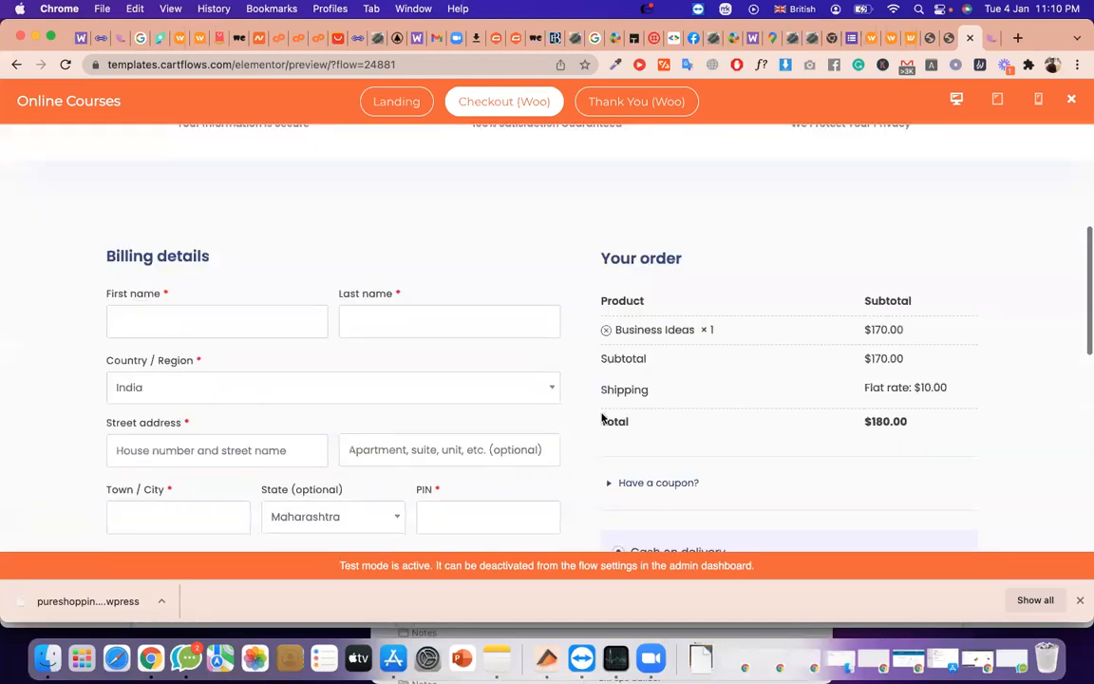
scroll(622, 435, "down", 3)
scroll(622, 435, "down", 2)
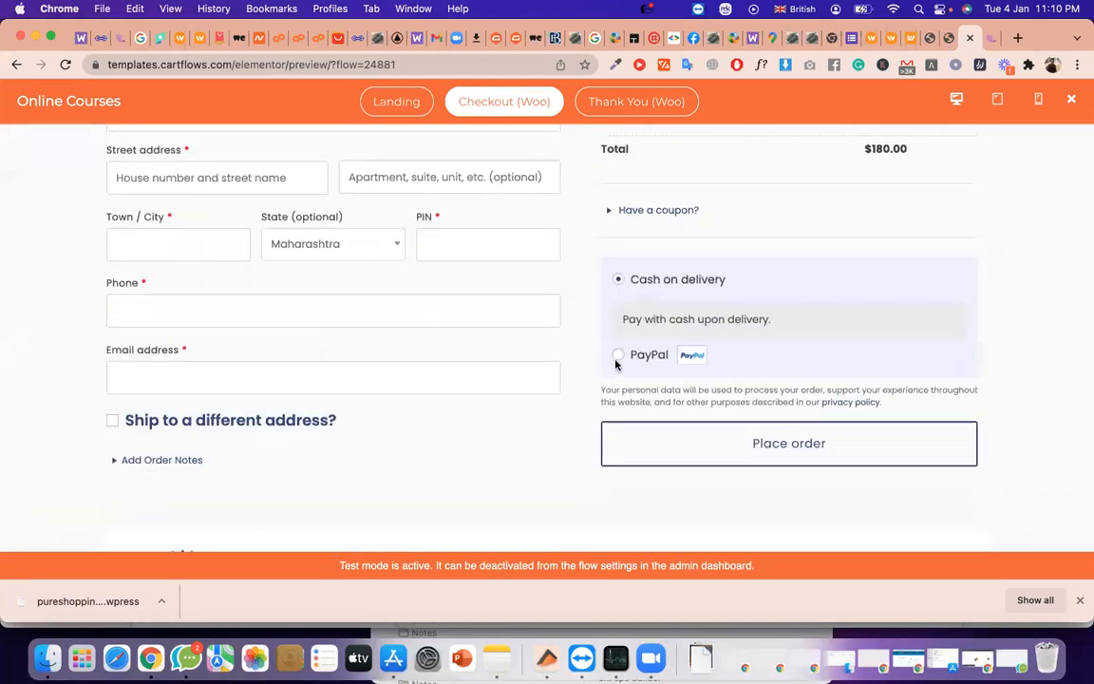
left_click(774, 445)
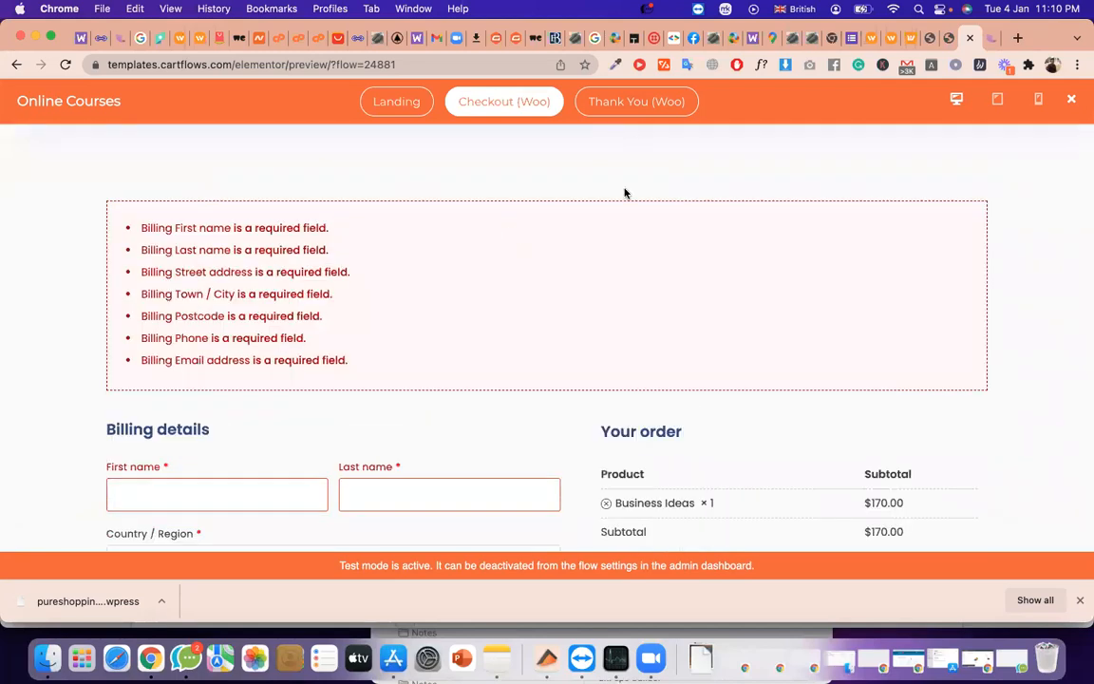
Step: Open the Thank You (Woo) page, review its confirmation, downloads and order details, and try the Go to Course link
left_click(634, 106)
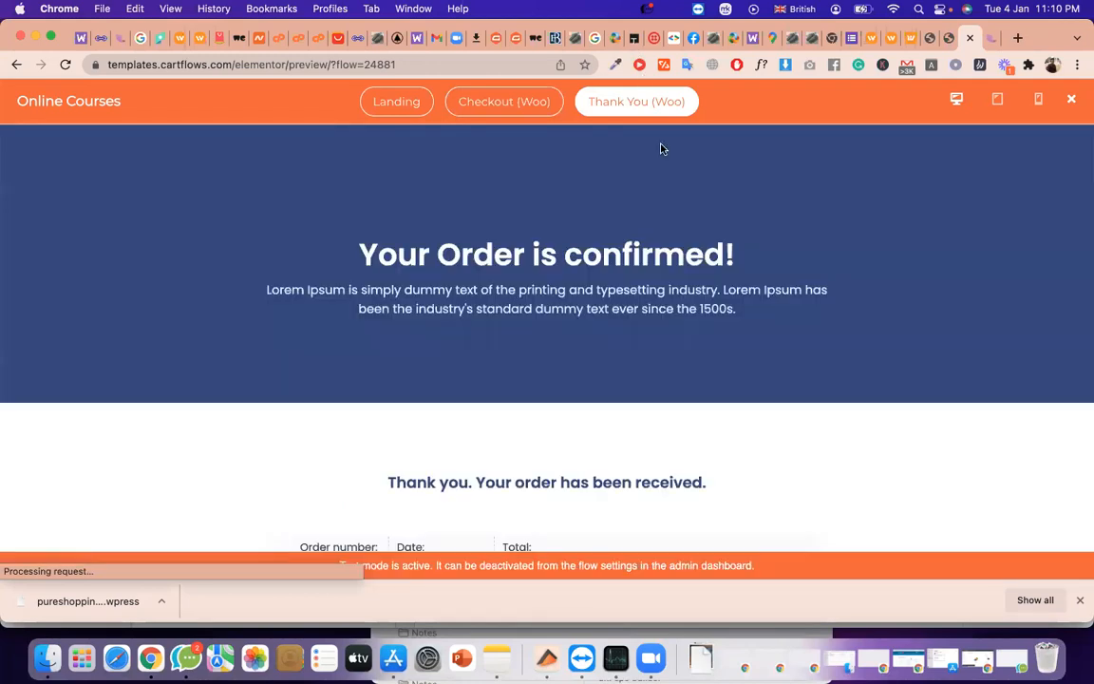
scroll(720, 264, "down", 5)
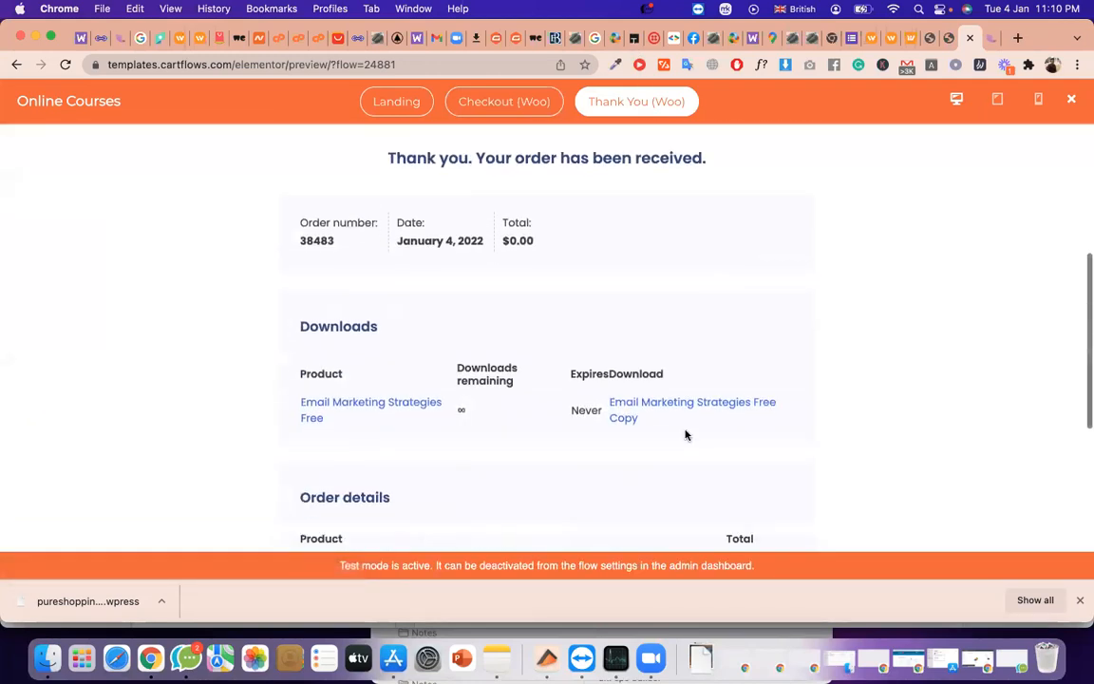
scroll(536, 380, "up", 2)
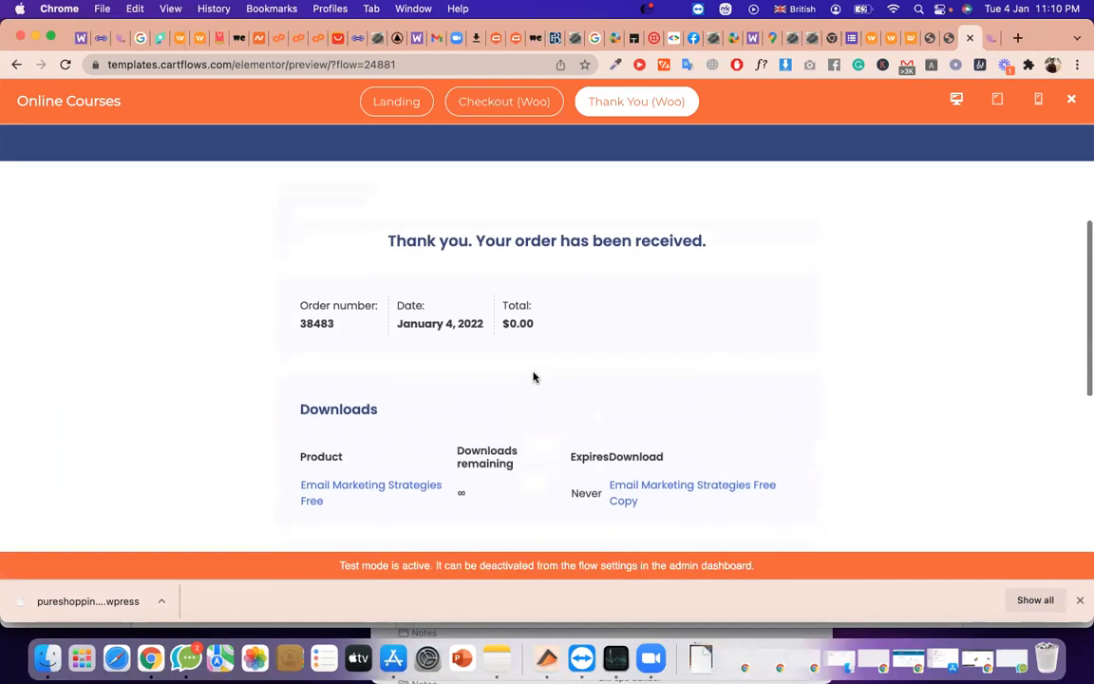
triple_click(486, 247)
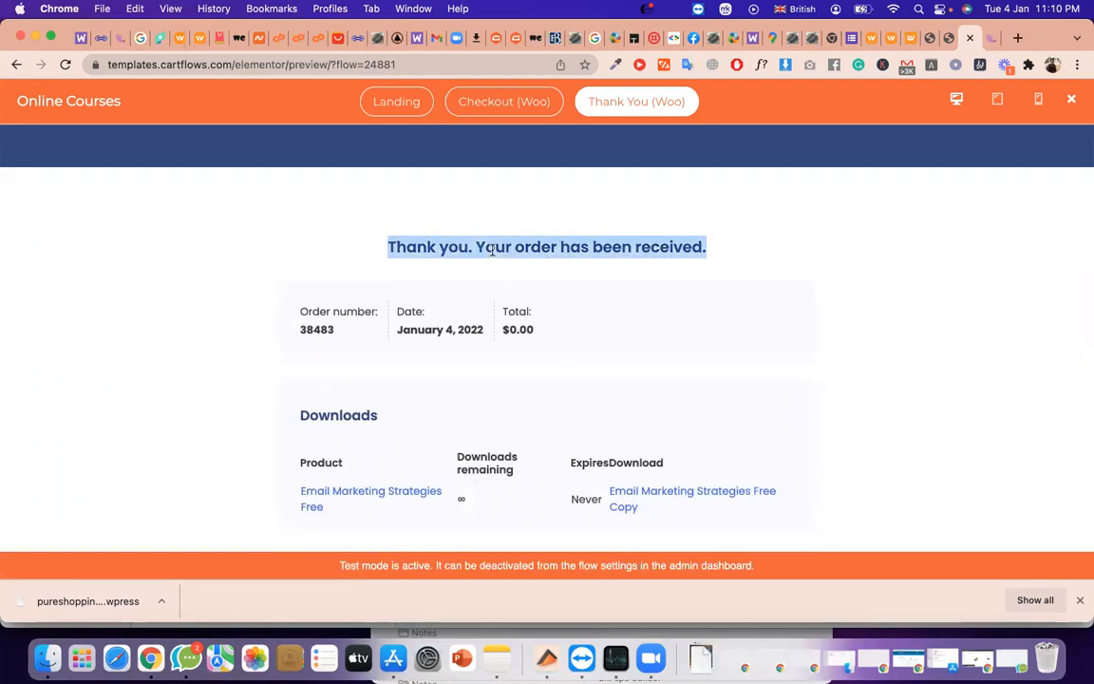
scroll(610, 261, "down", 1)
scroll(610, 260, "down", 2)
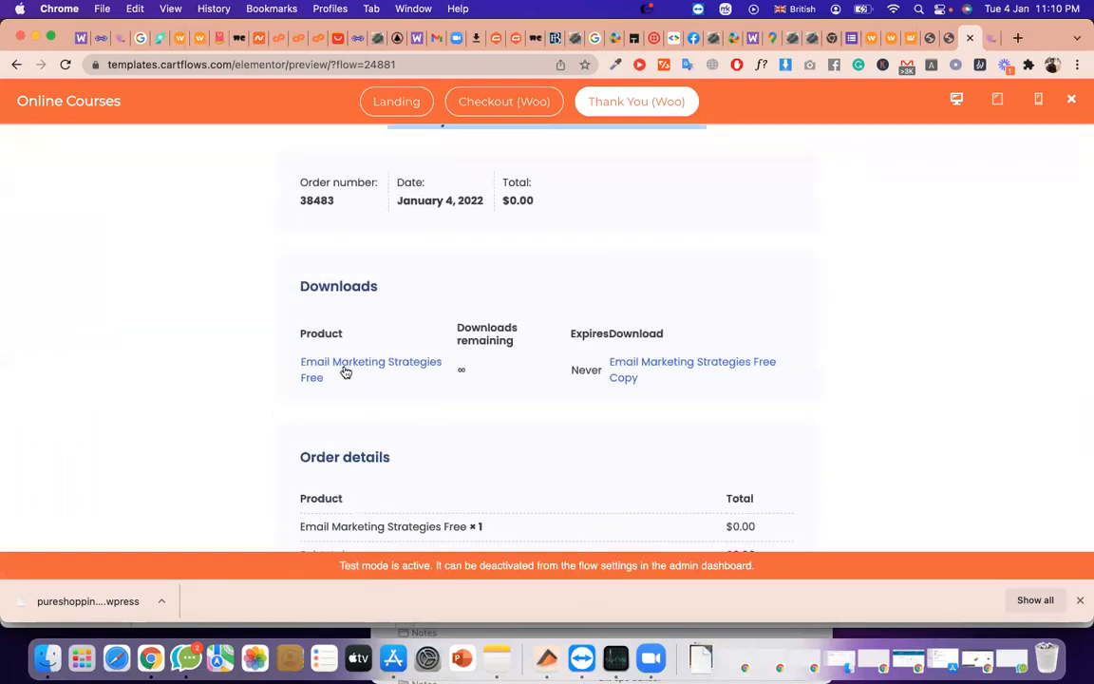
scroll(479, 430, "down", 3)
left_click(845, 470)
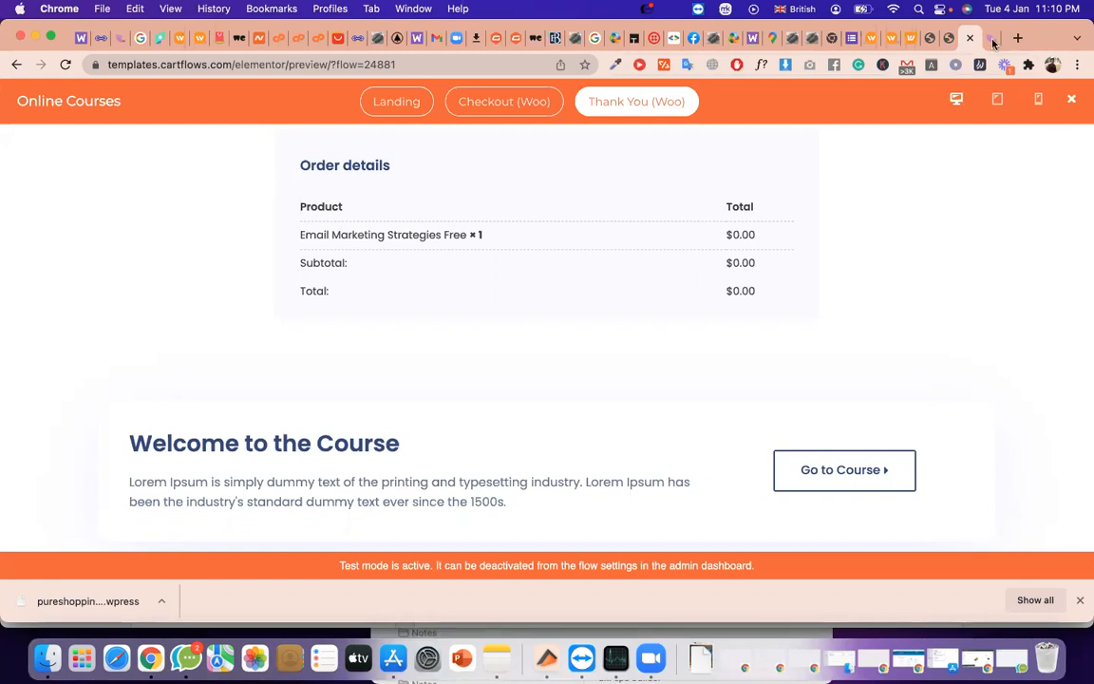
Step: Switch to the notepad.pw notes and add a correctly spelled "survey form" line below the funnel outline, separated by blank lines
key("ctrl+Tab")
left_click(278, 293)
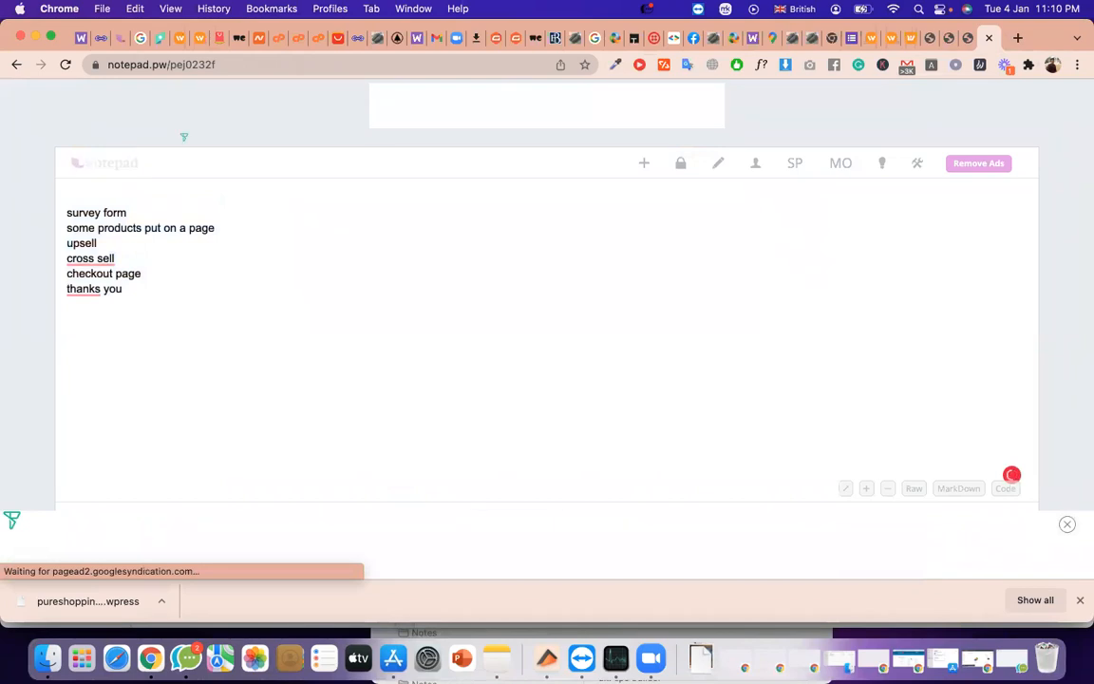
type("sur")
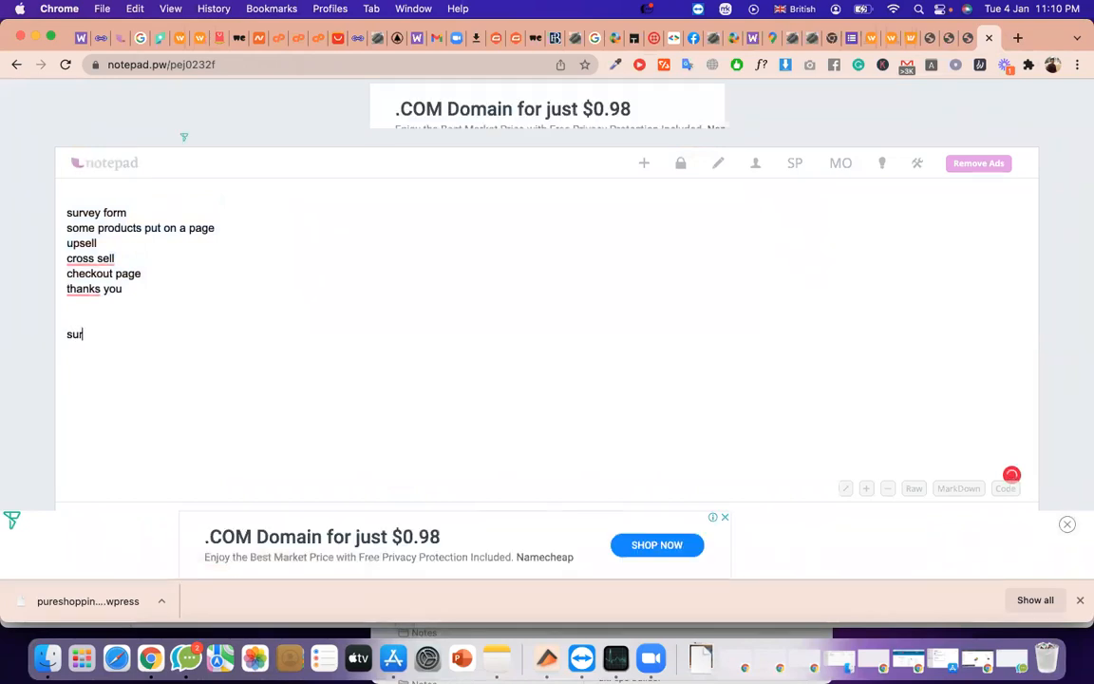
type("very ")
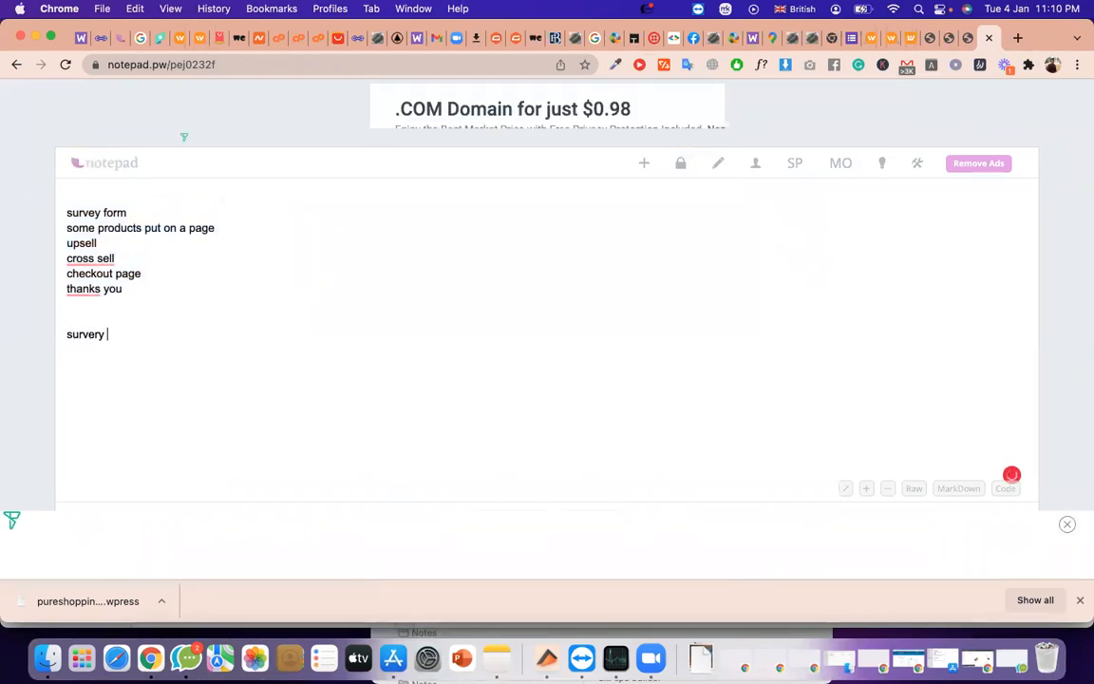
type("from")
key("BackSpace")
key("BackSpace")
key("BackSpace")
type("orm")
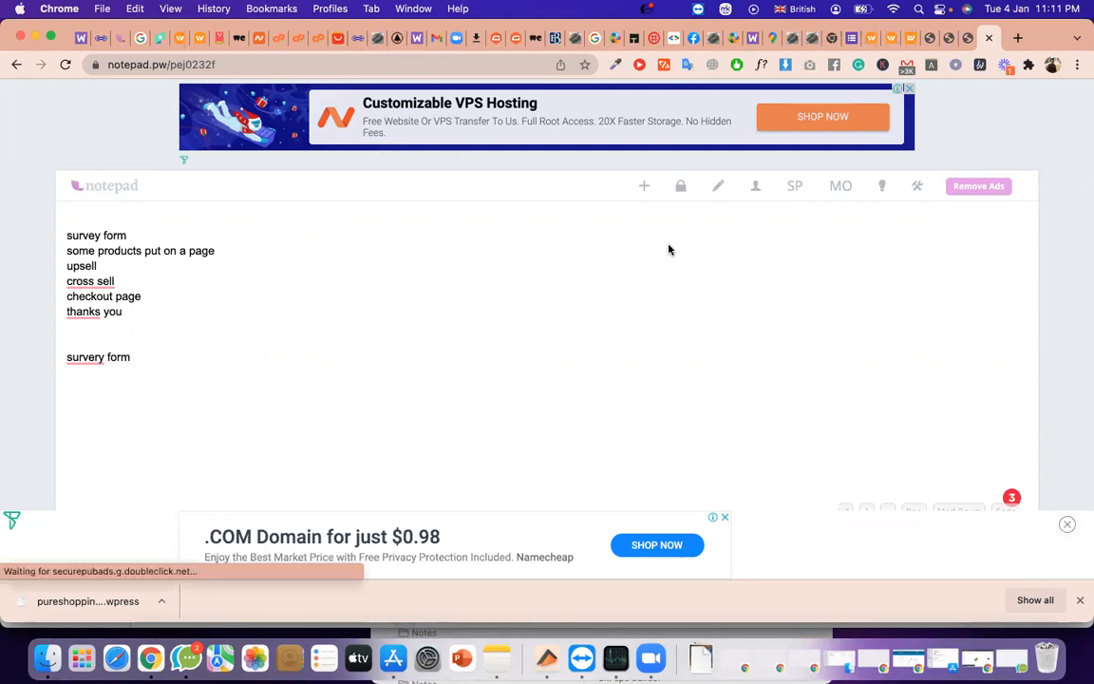
left_click(93, 359)
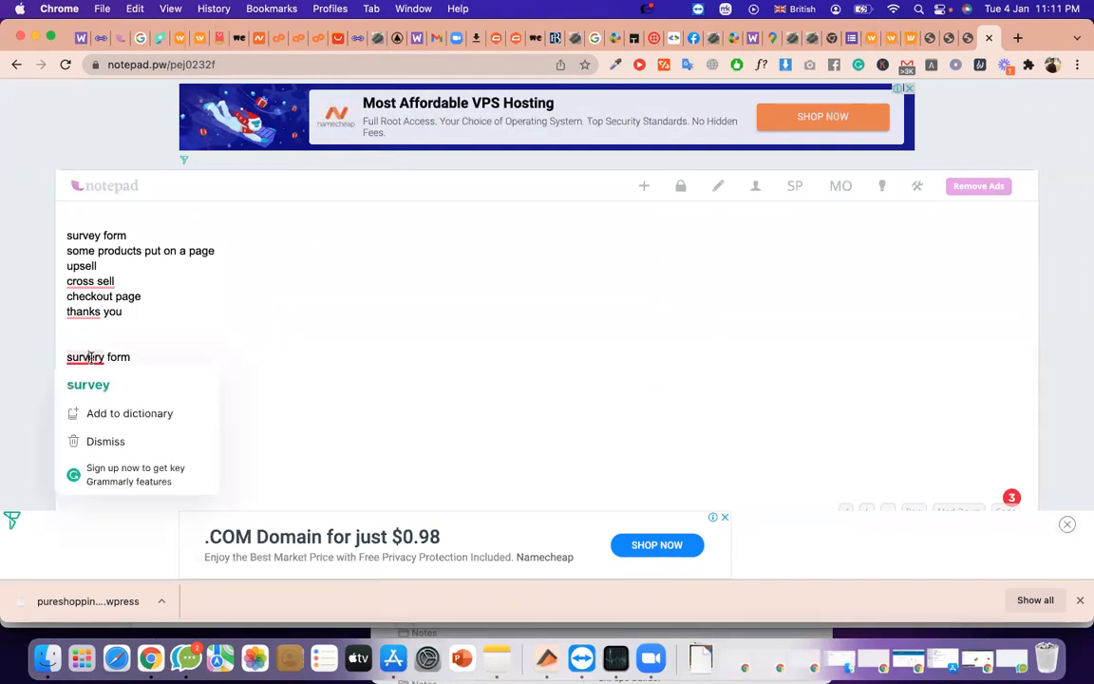
left_click(127, 389)
left_click(154, 358)
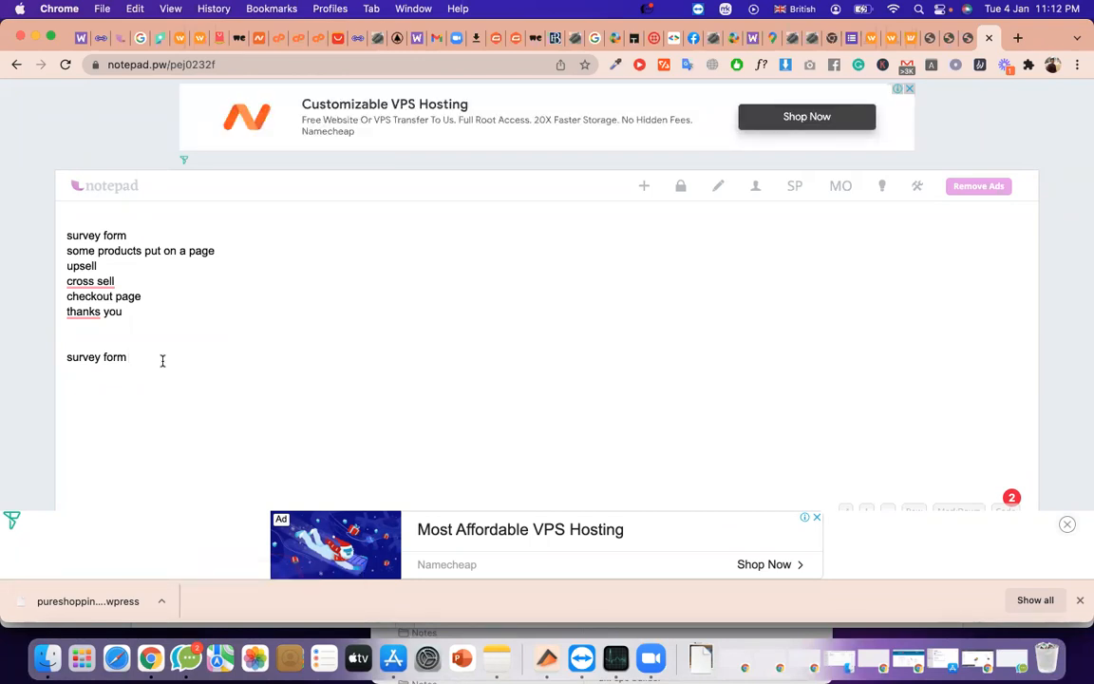
left_click_drag(151, 359, 128, 350)
left_click(65, 355)
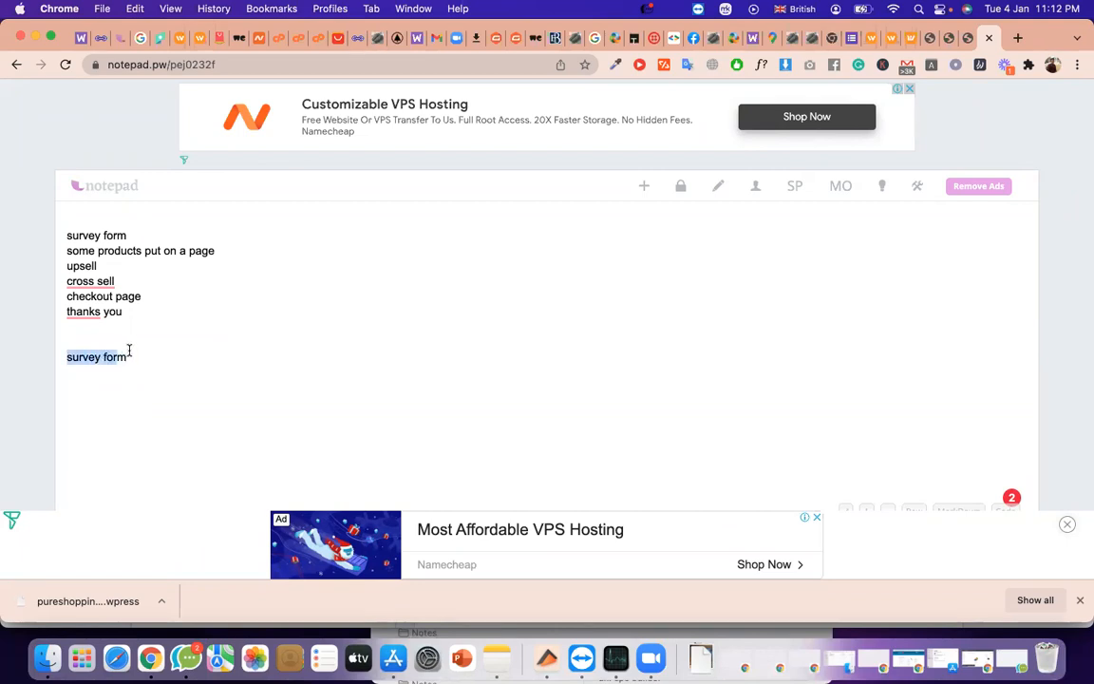
left_click(134, 353)
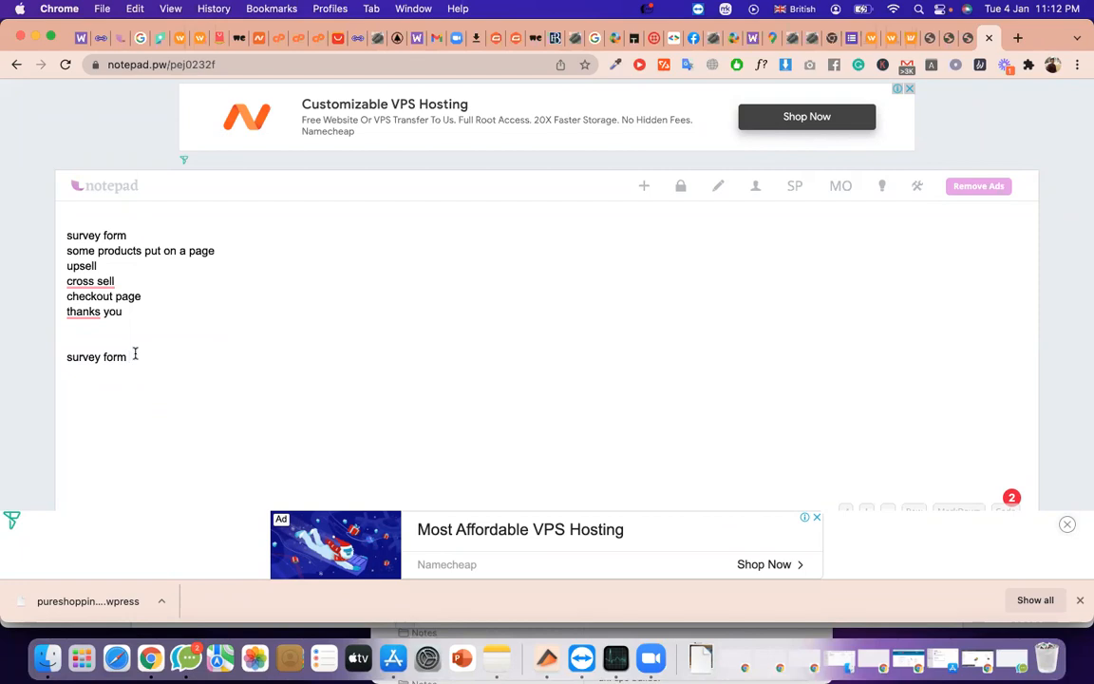
left_click_drag(125, 359, 38, 363)
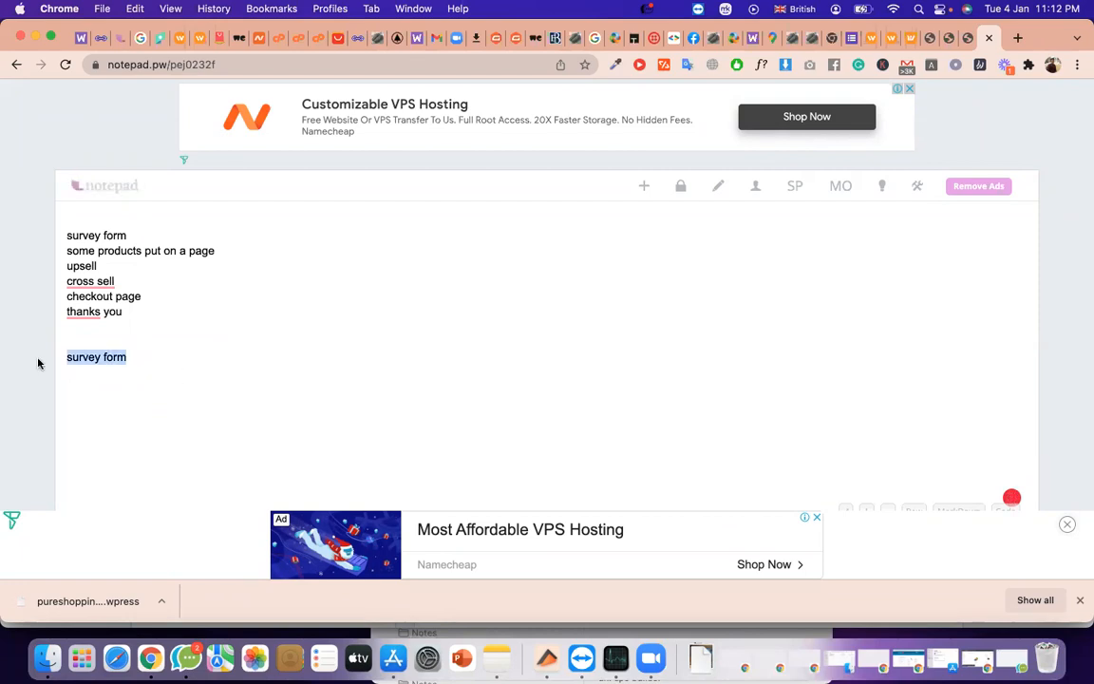
left_click(78, 370)
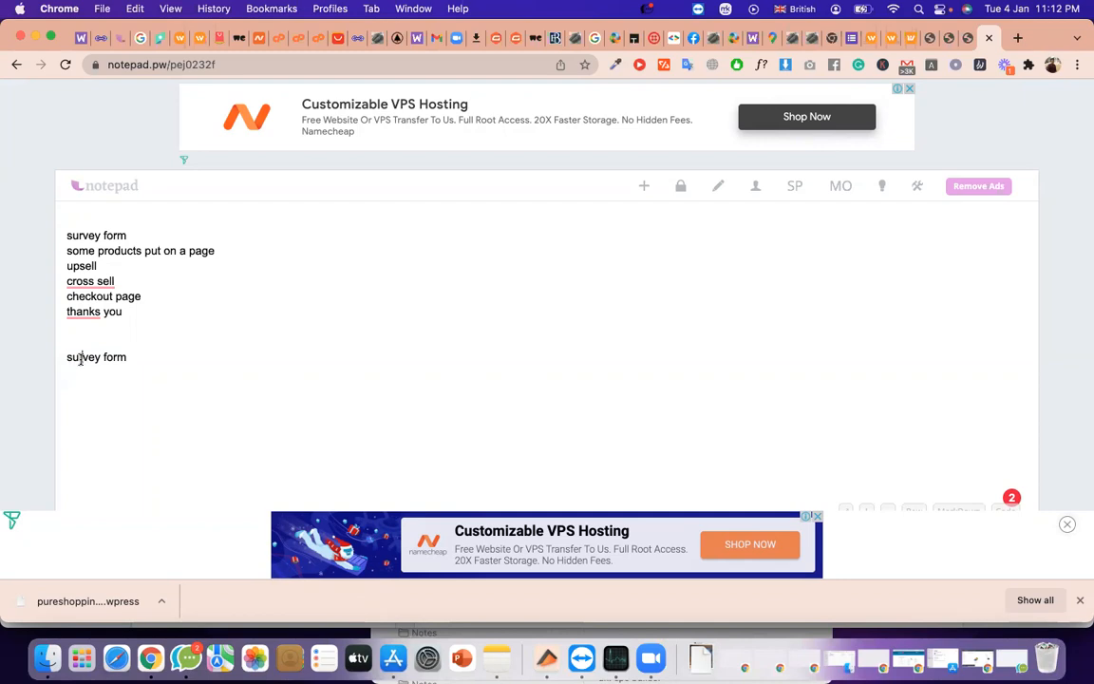
triple_click(81, 359)
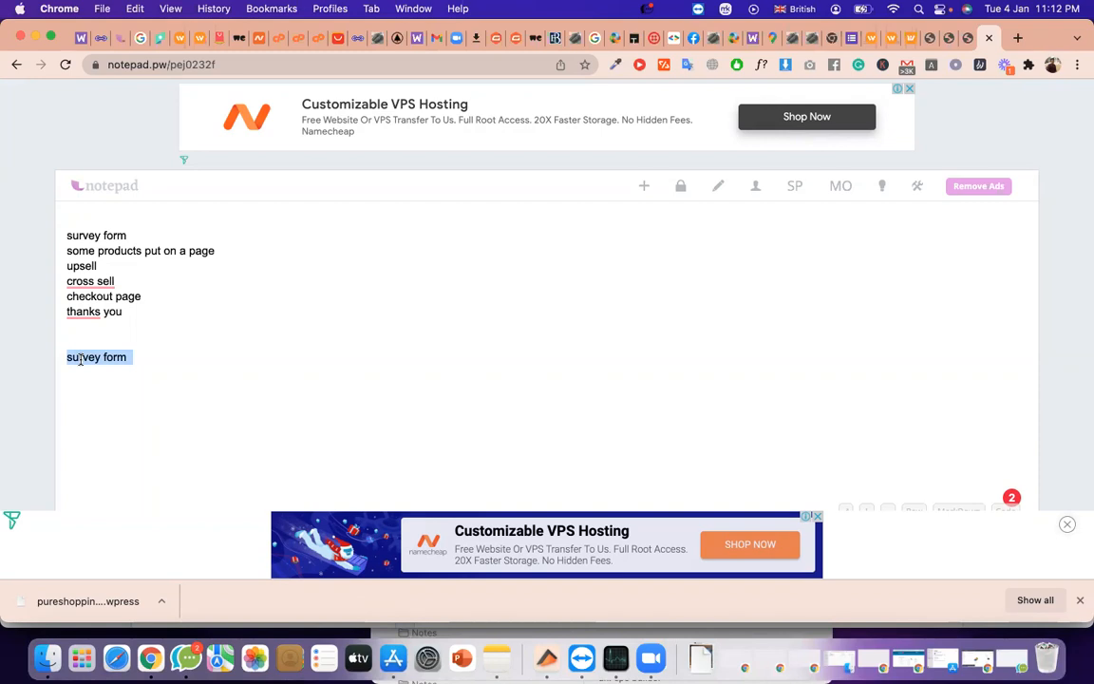
triple_click(81, 359)
scroll(81, 359, "down", 1)
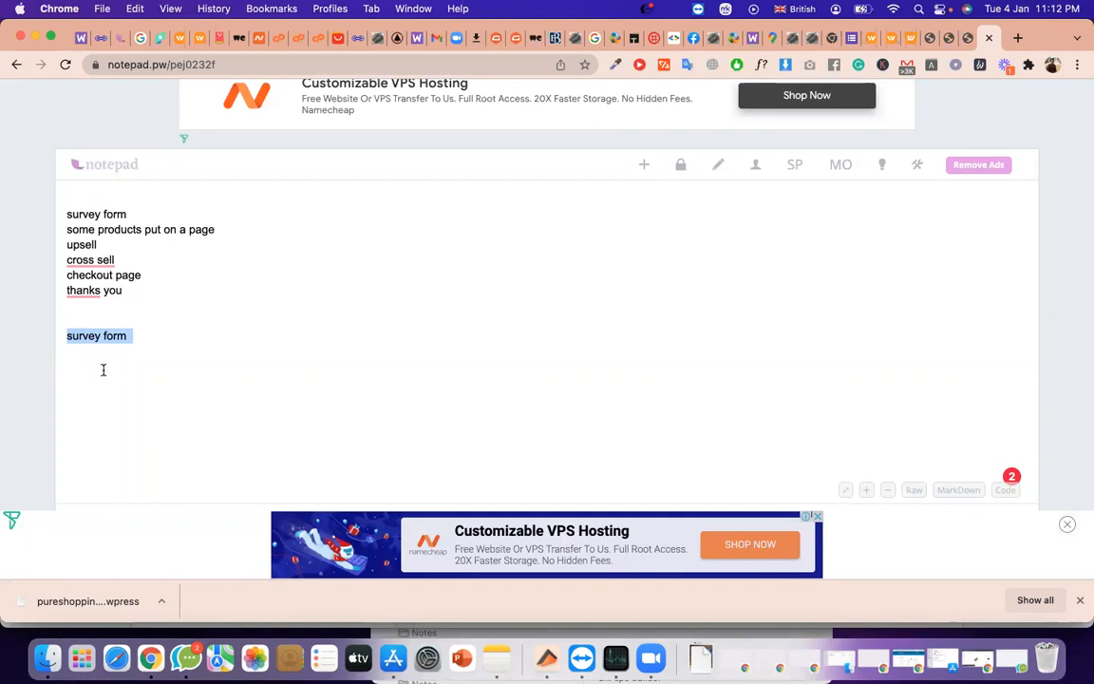
left_click(125, 339)
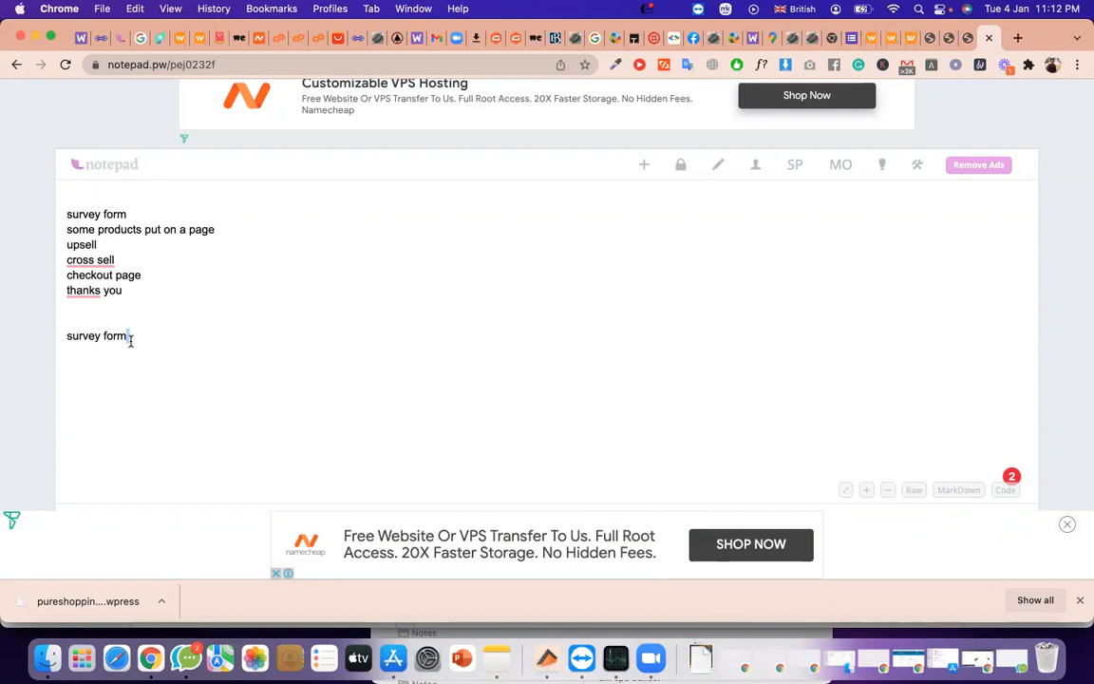
key("Return")
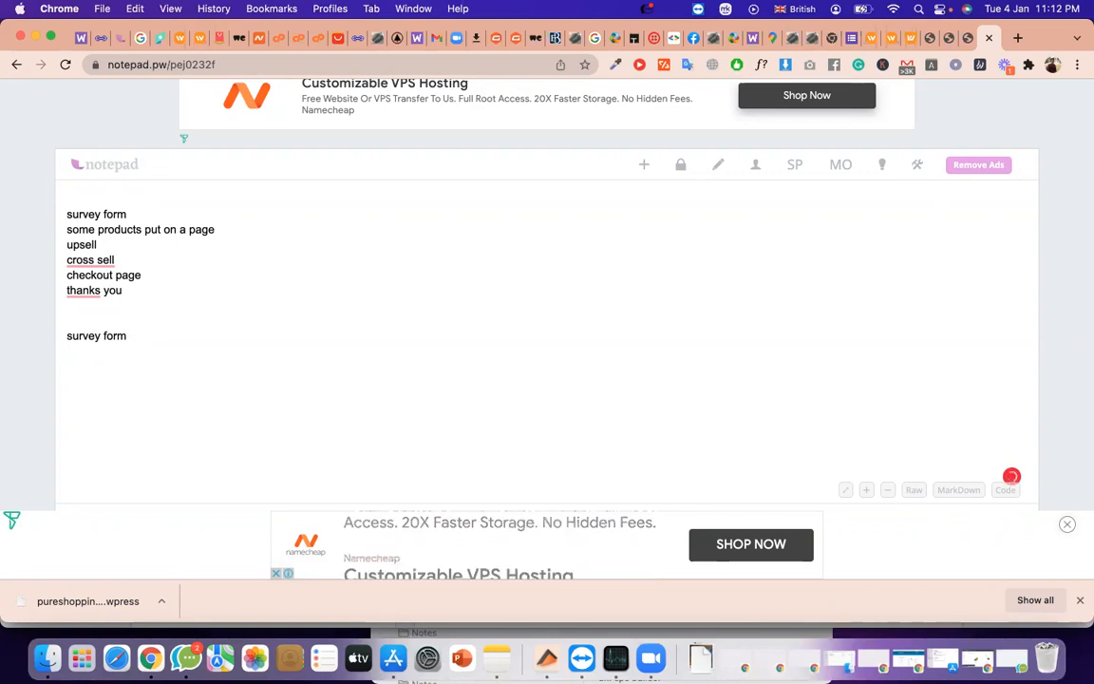
left_click_drag(137, 331, 60, 333)
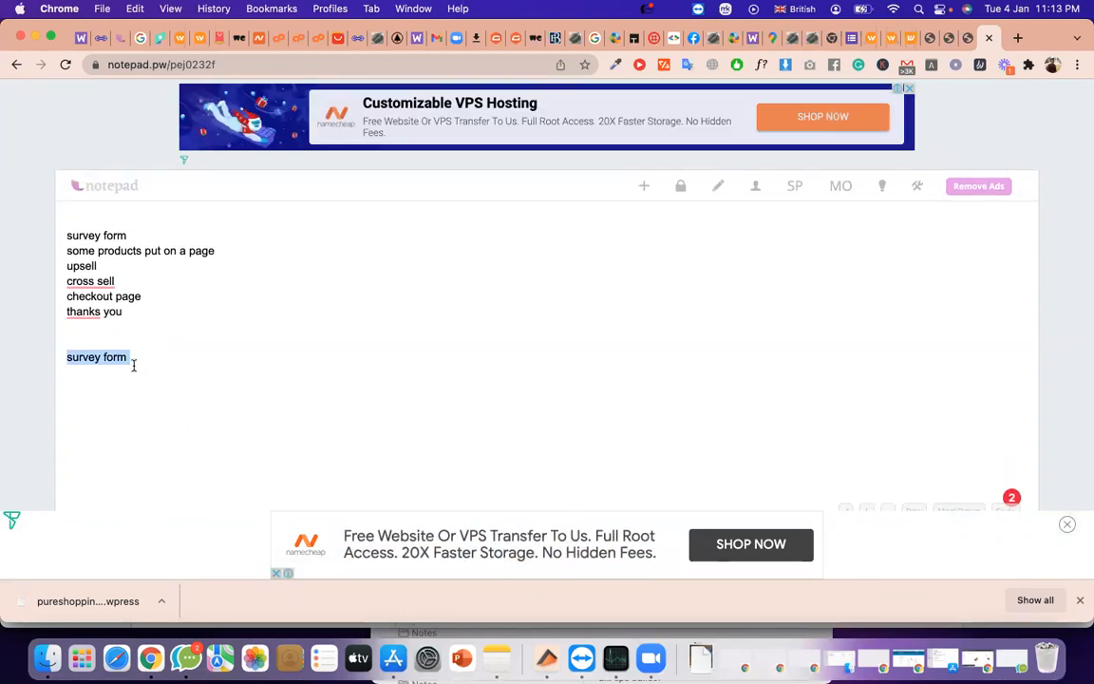
left_click(133, 365)
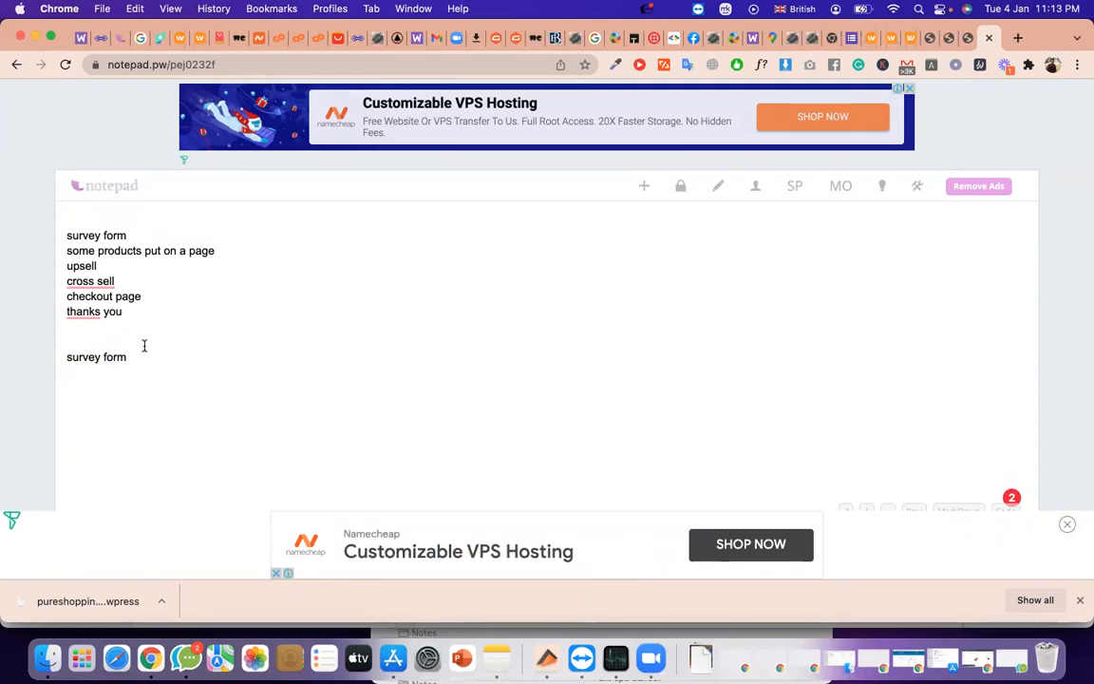
mouse_move(216, 251)
left_mouse_down()
mouse_move(34, 249)
mouse_move(229, 250)
left_mouse_up()
left_click(67, 250)
left_click(229, 250)
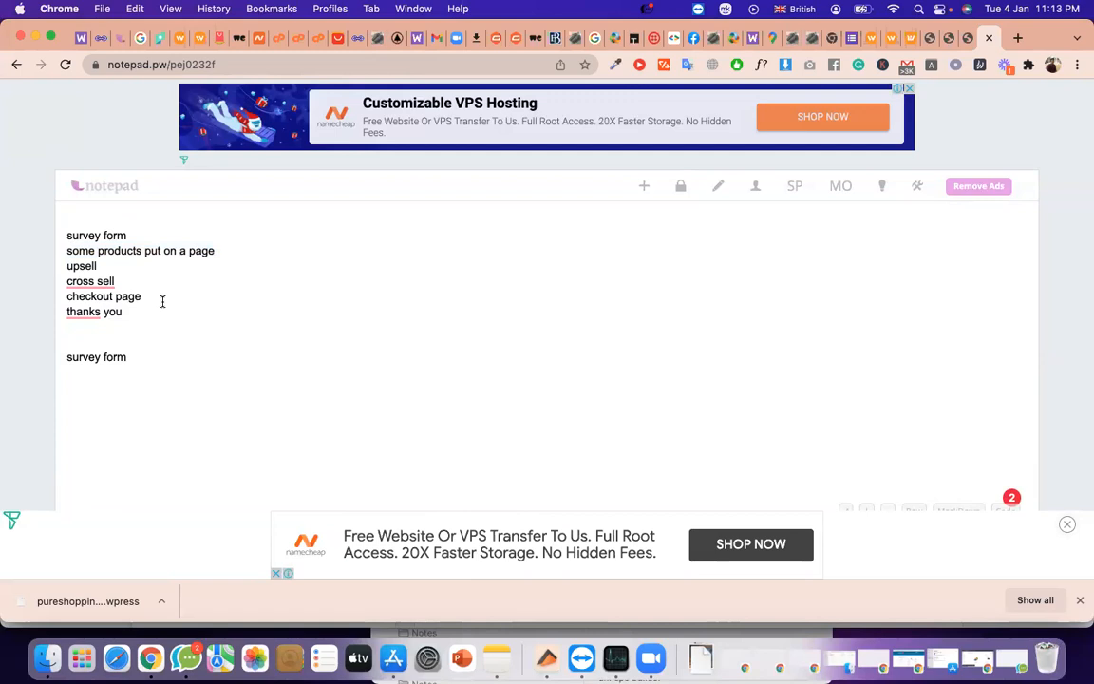
Step: Correct the "thanks you" line of the funnel outline to "thank you"
left_click_drag(152, 297, 59, 297)
left_click_drag(143, 316, 29, 321)
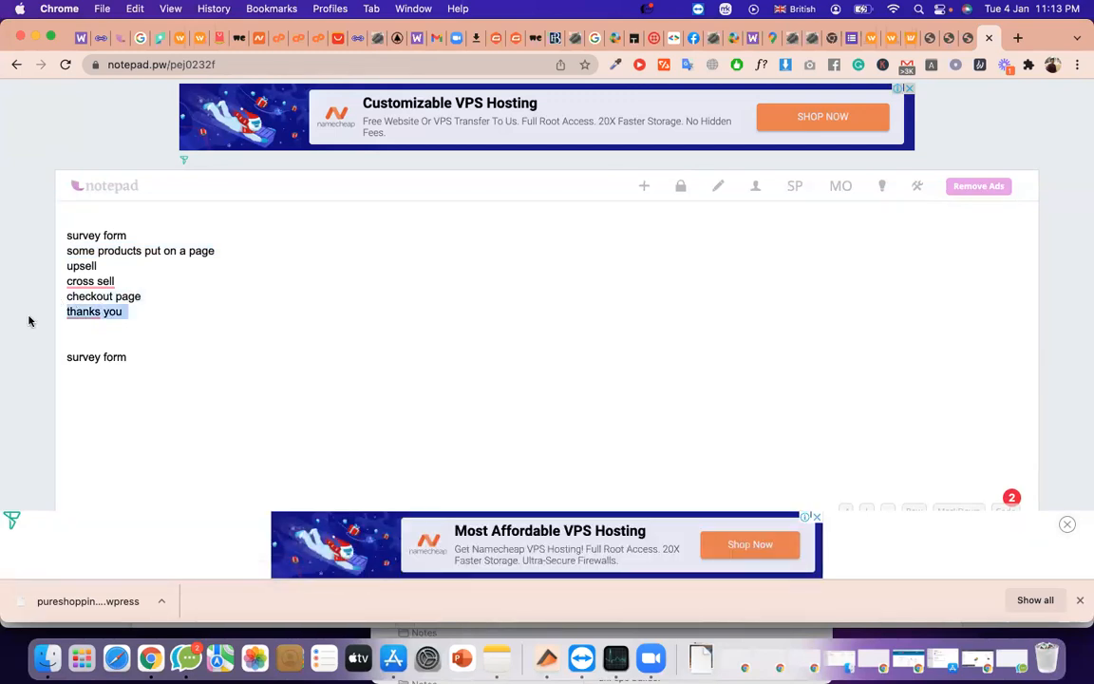
left_click(86, 312)
left_click(109, 344)
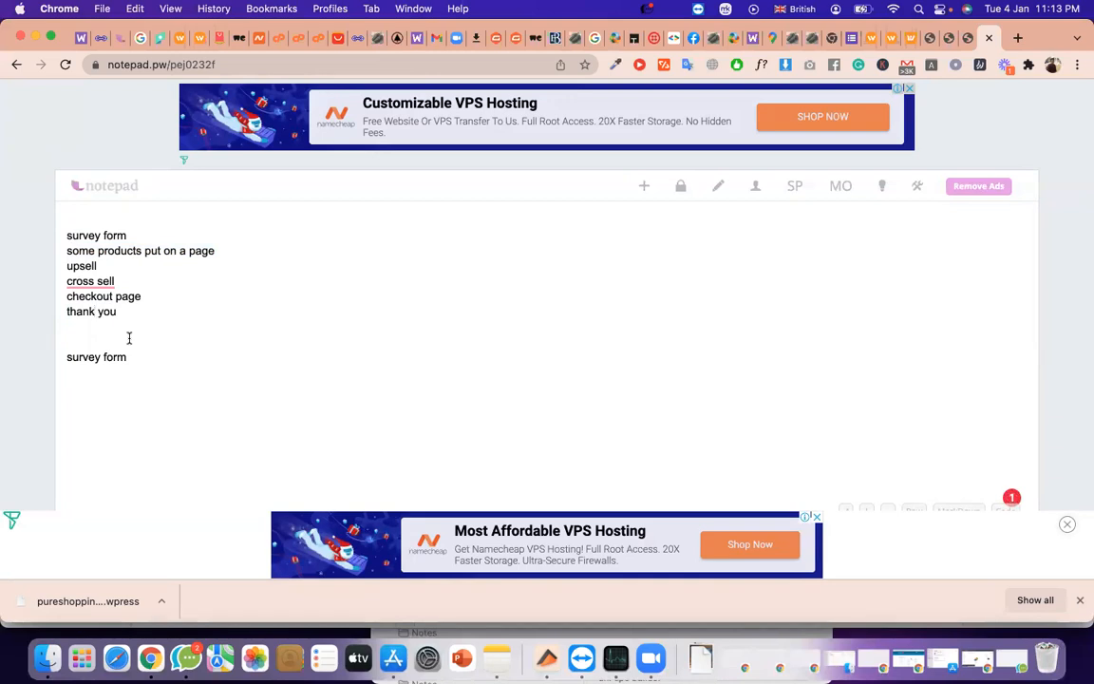
Step: Return to the CartFlows admin page, leave the Online Courses template and look over the Flow Templates library
left_click(967, 39)
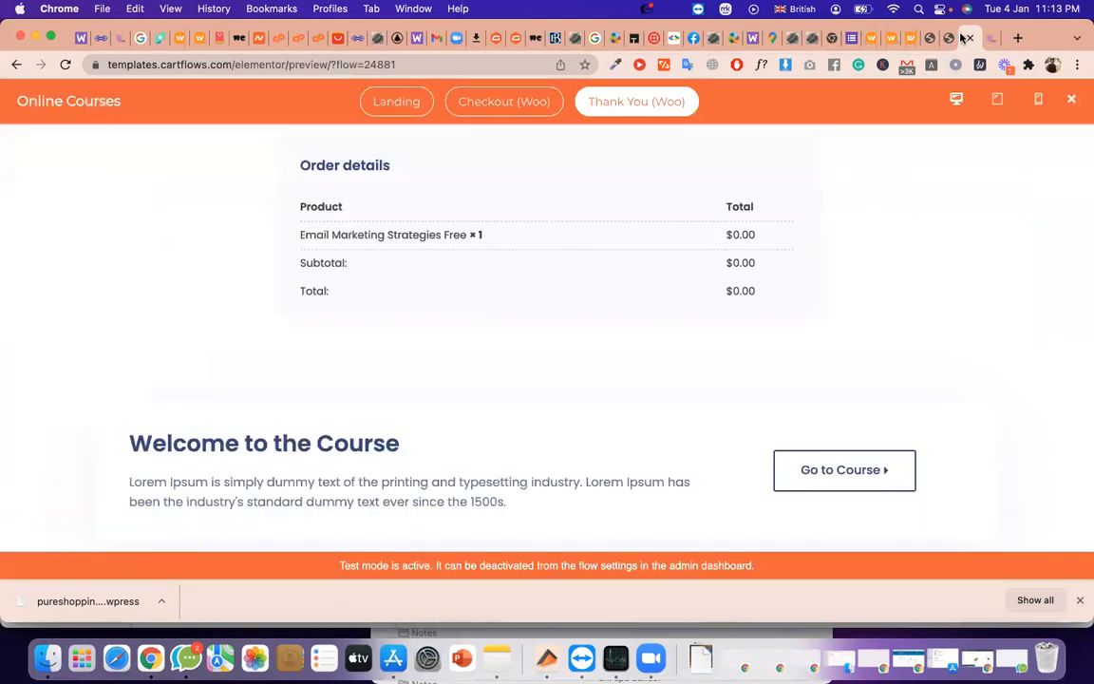
key("ctrl+shift+Tab")
scroll(378, 266, "up", 5)
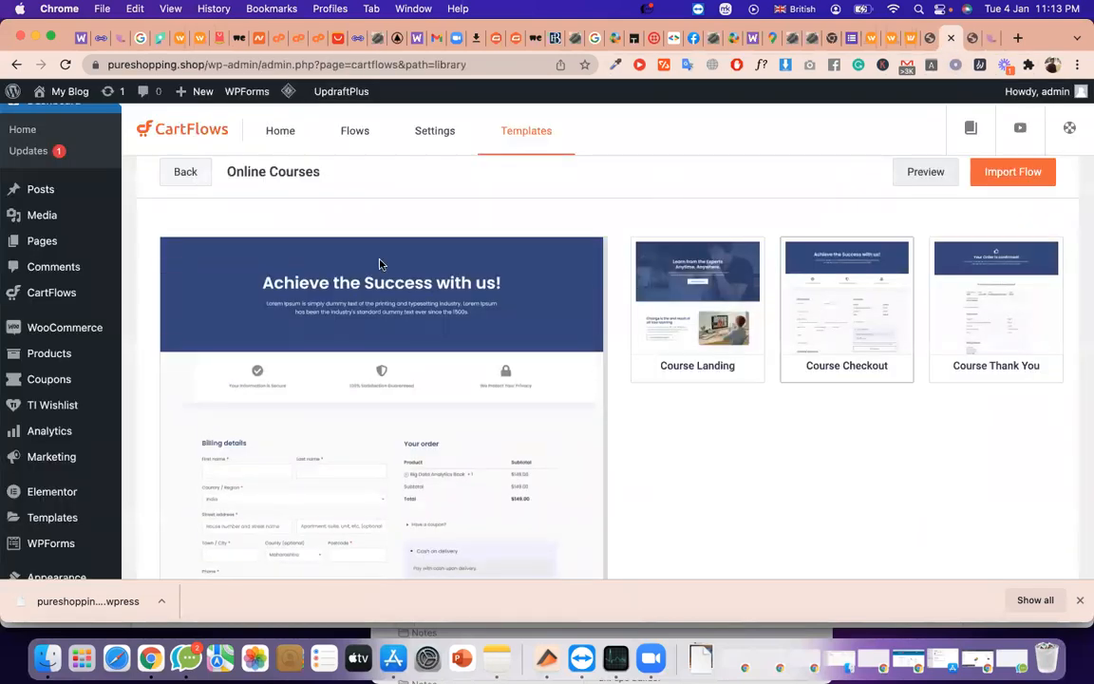
left_click(185, 198)
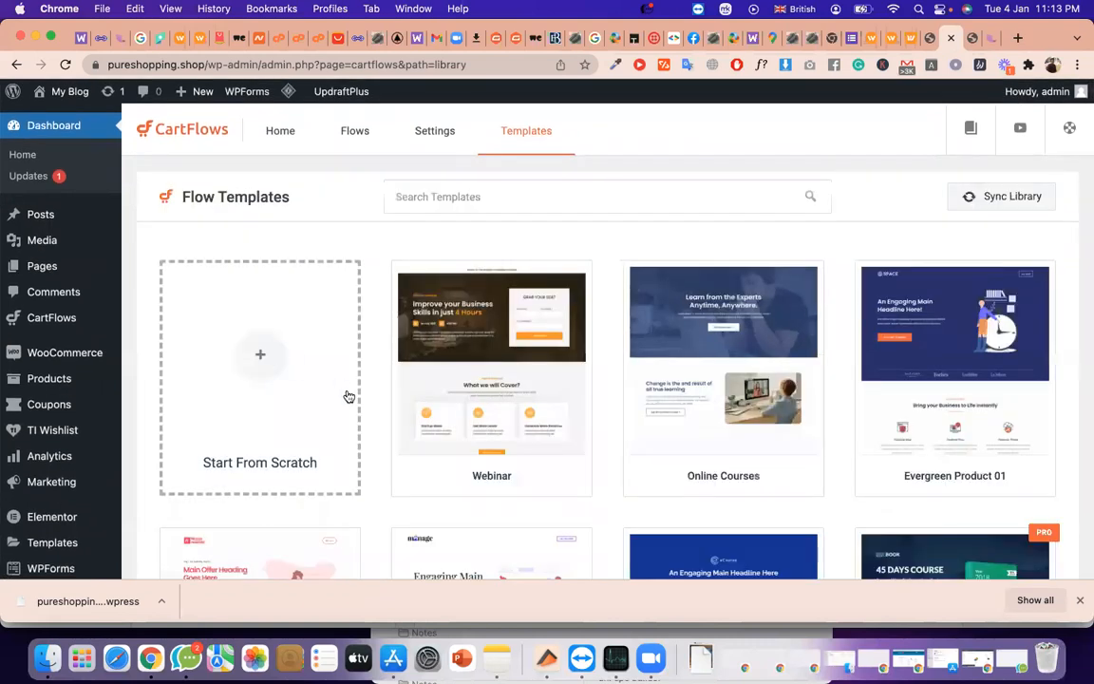
scroll(347, 396, "down", 2)
scroll(617, 428, "up", 2)
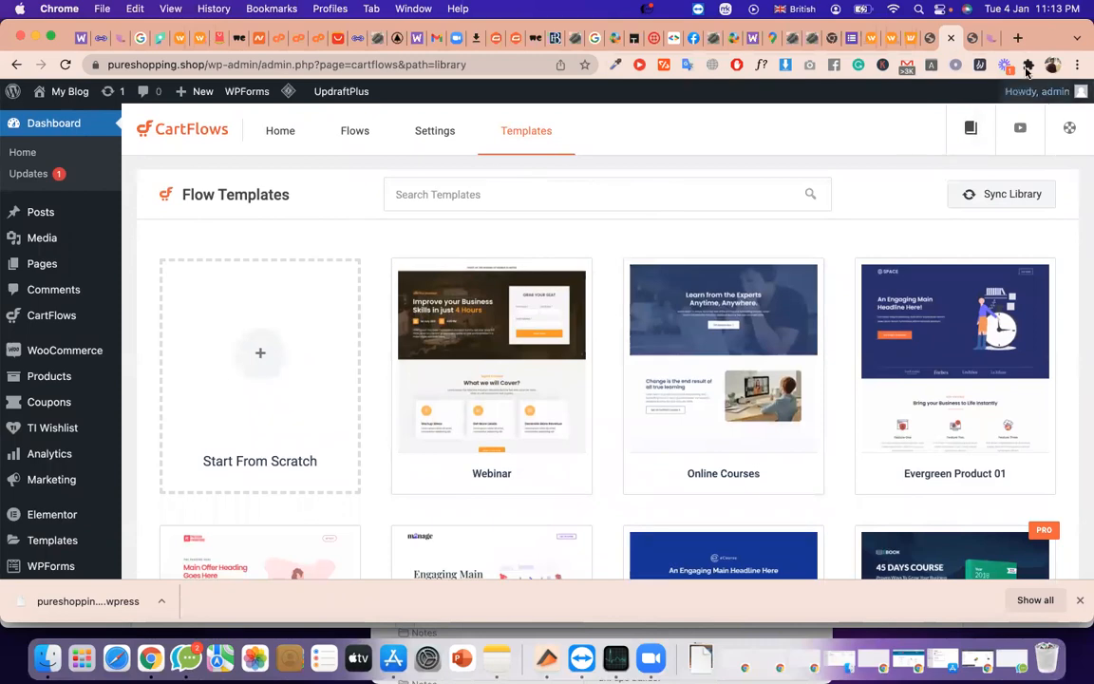
Step: Search Google for "cartflows" in a new browser tab
left_click(1020, 39)
type("cras")
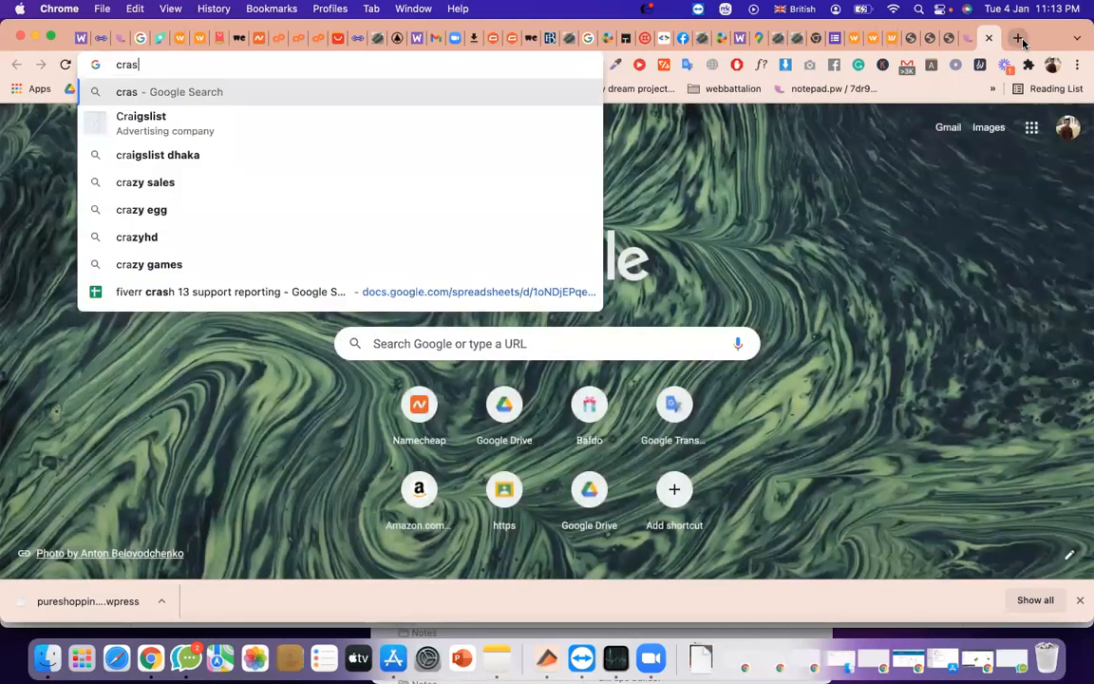
key("BackSpace")
type("tf")
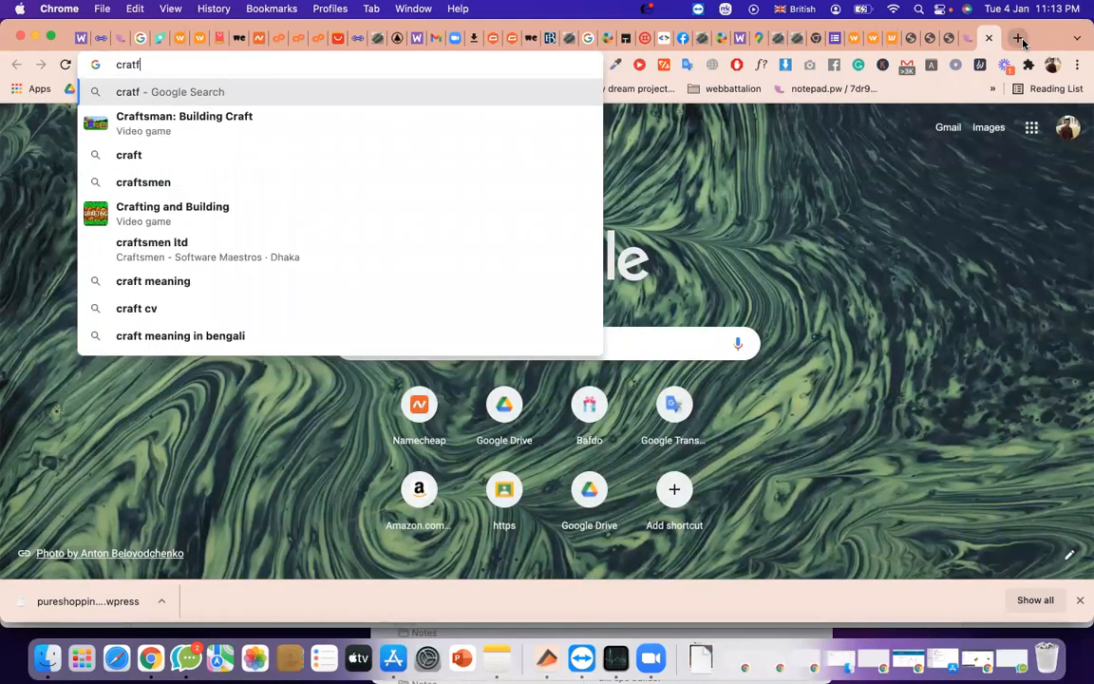
type("lows")
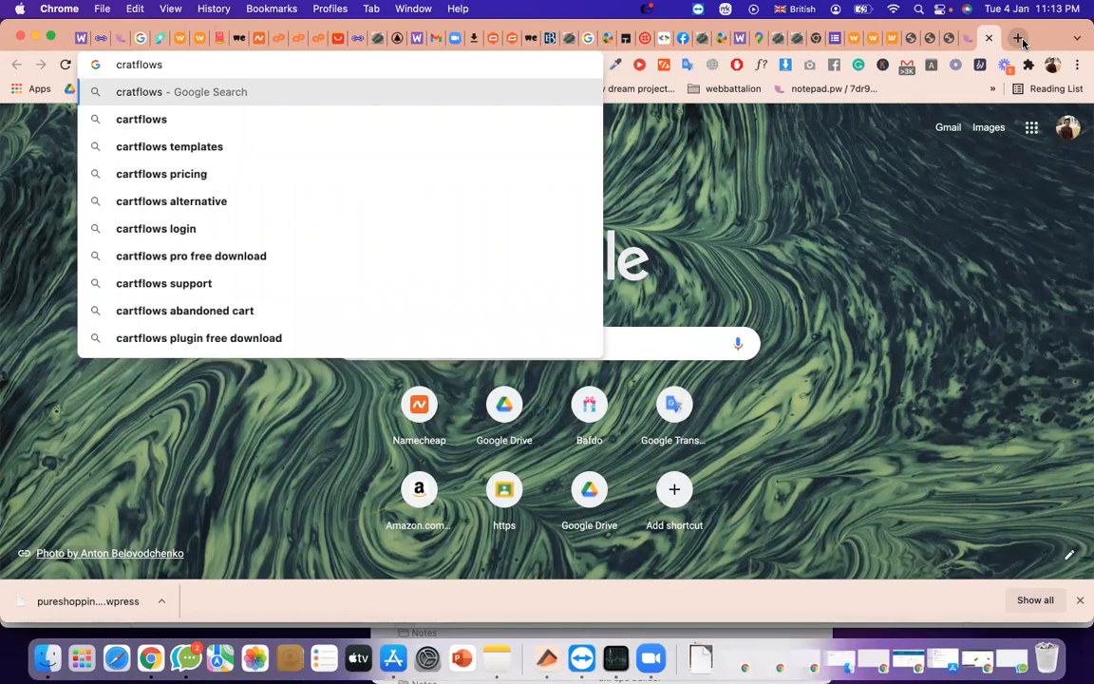
key("Down")
key("Return")
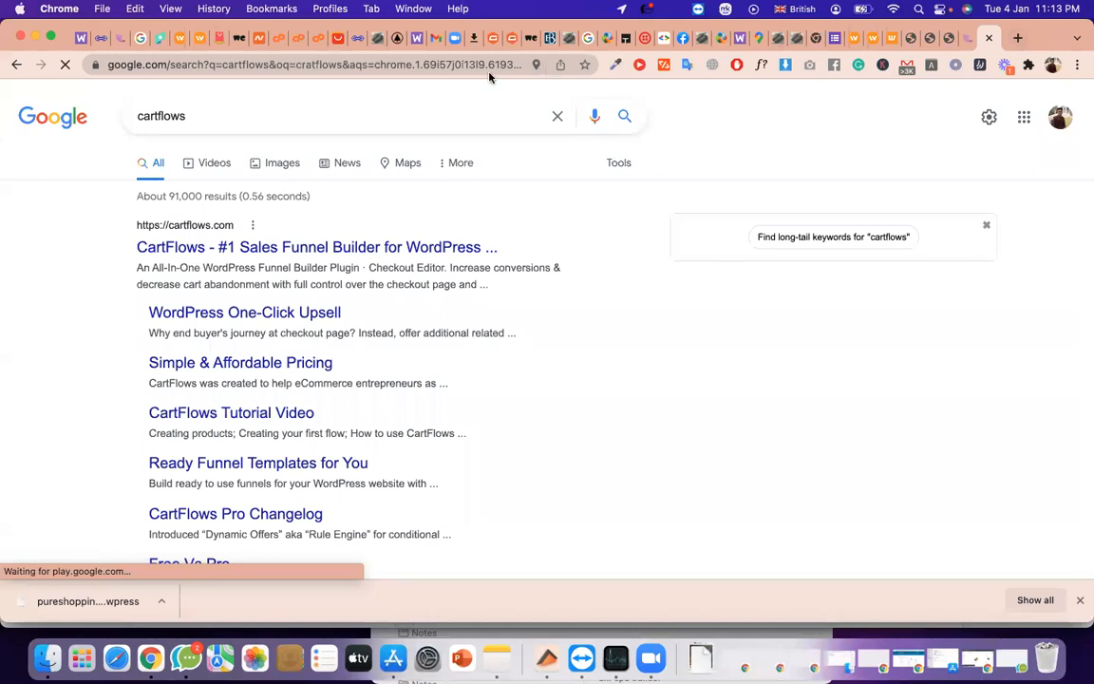
Step: Refine the Google search to "cartflows pro"
left_click(314, 104)
type("pr")
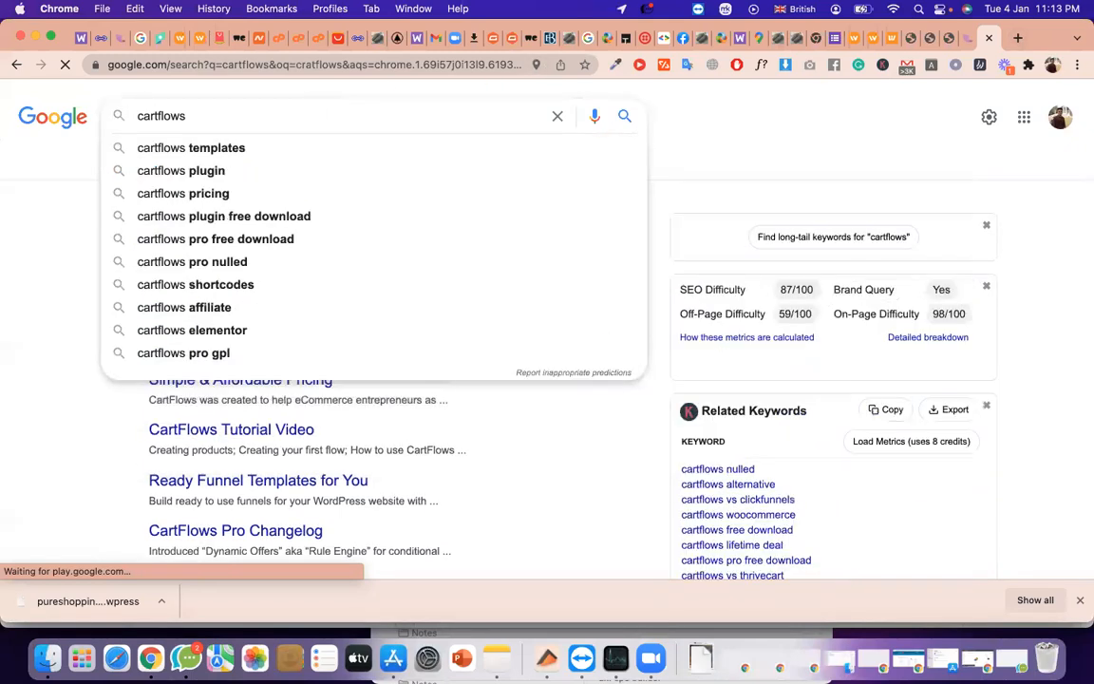
type("o")
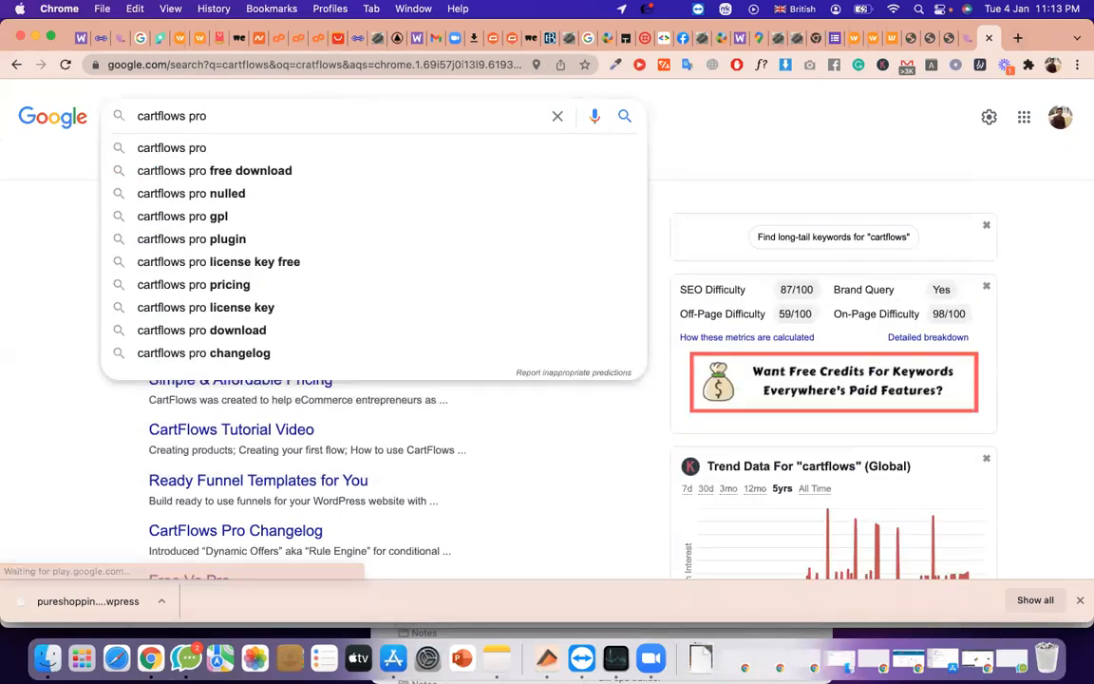
key("Return")
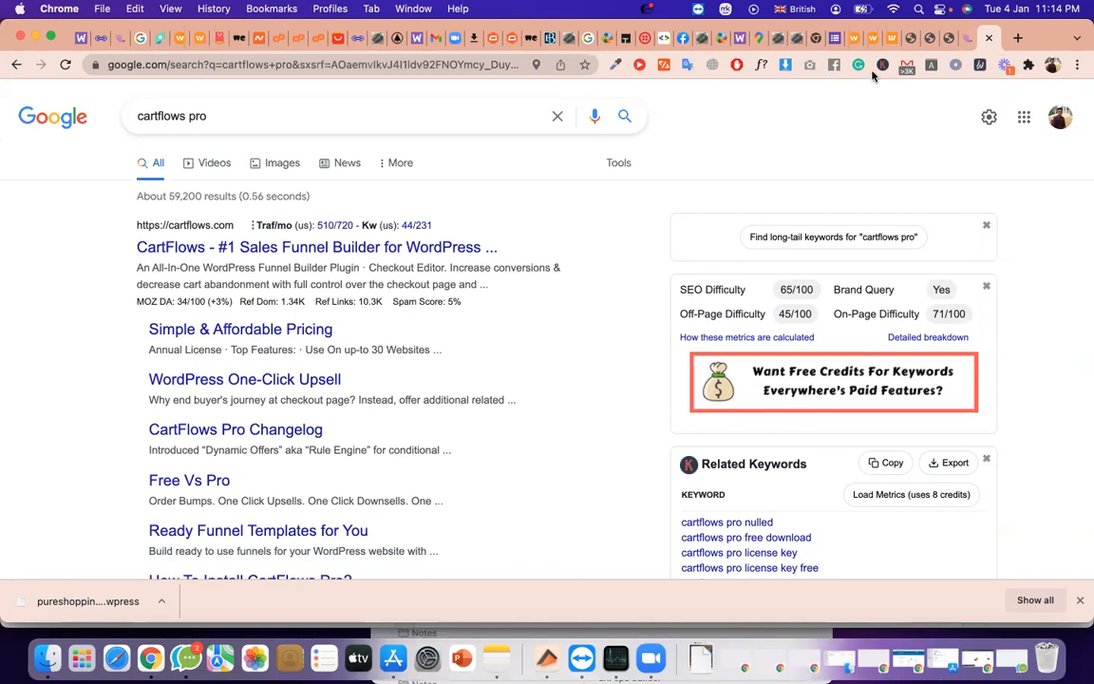
Step: Switch to Notes and check the CartFlows (P) and woocommerce boost sales entries in the full store setup note
left_click(948, 38)
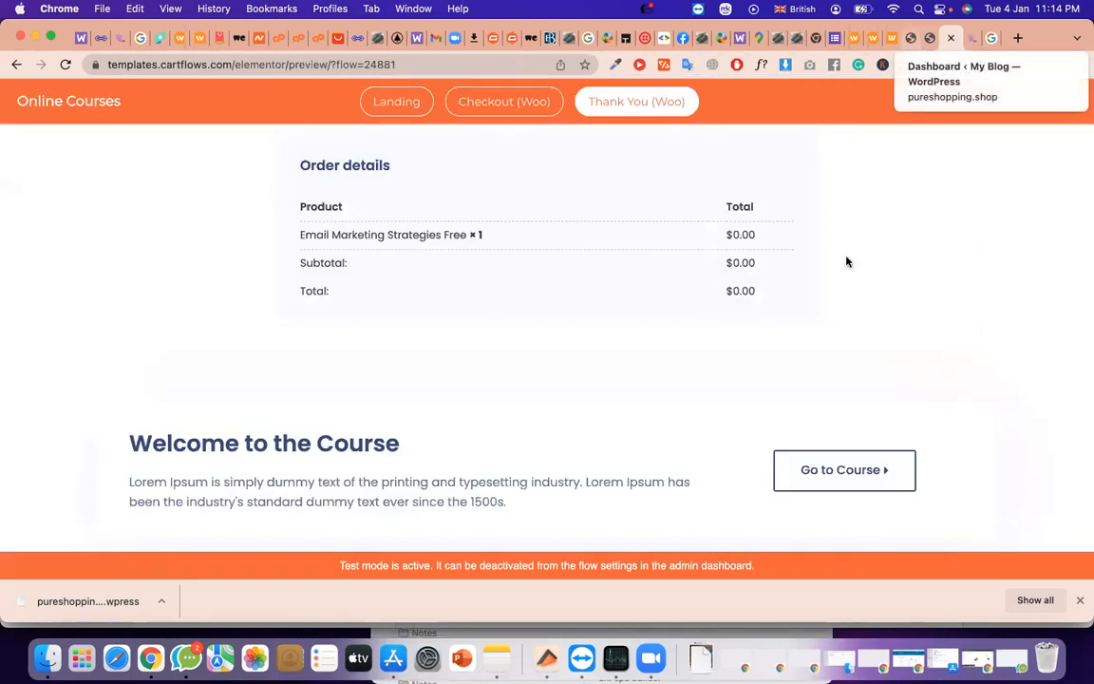
left_click(507, 665)
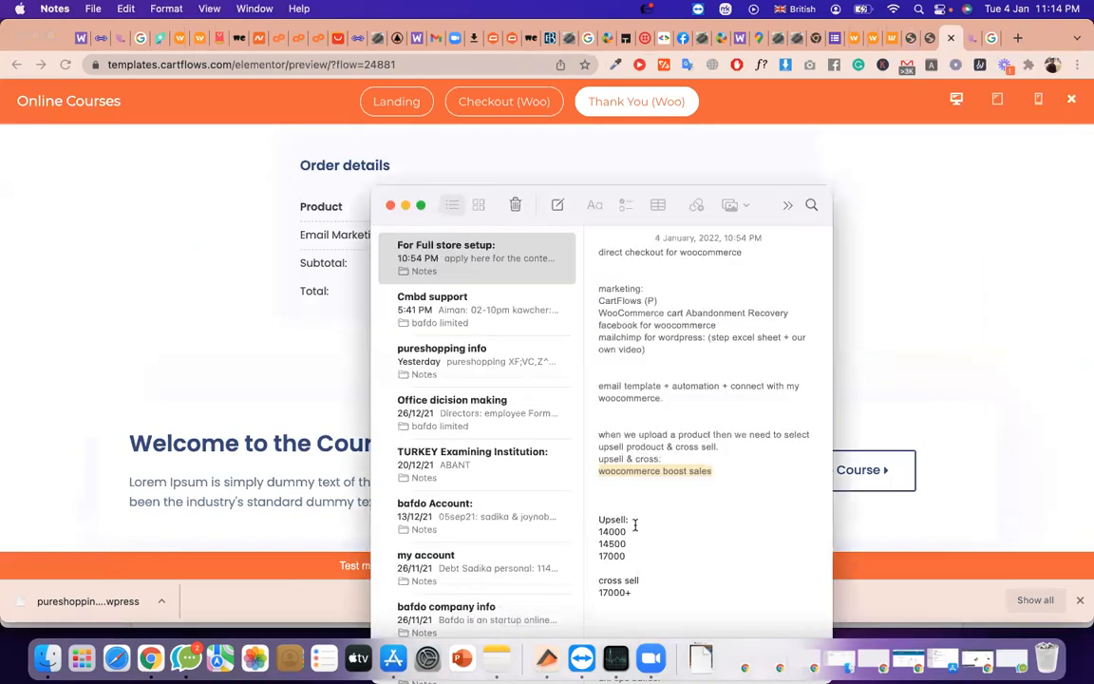
left_click_drag(663, 470, 597, 471)
left_click(650, 302)
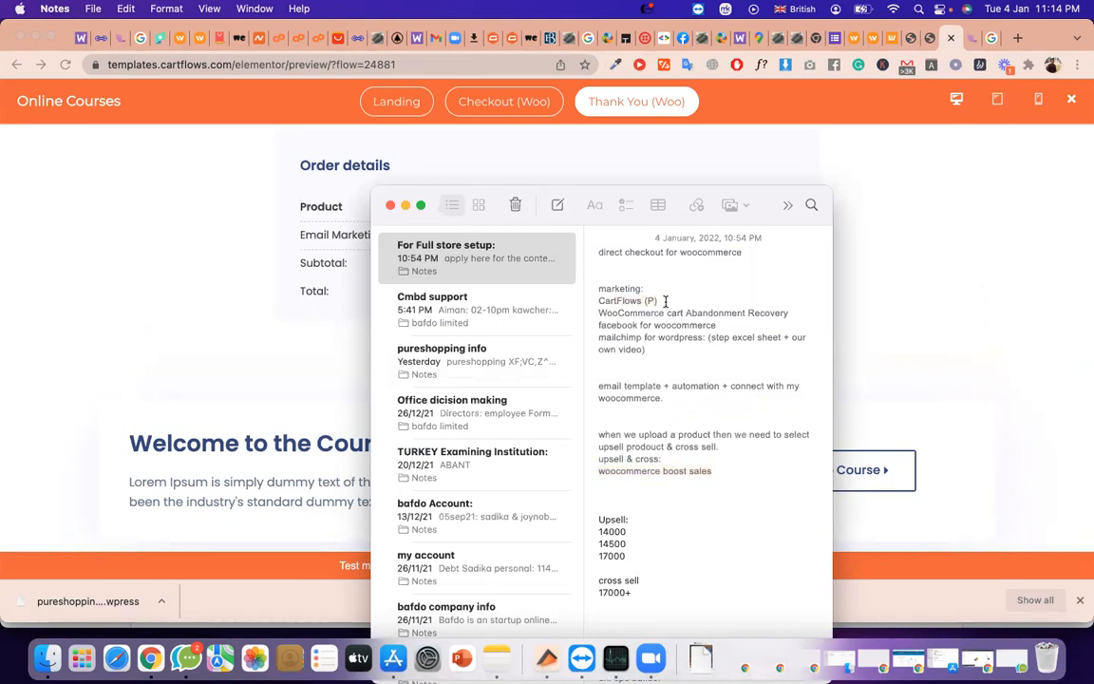
triple_click(670, 470)
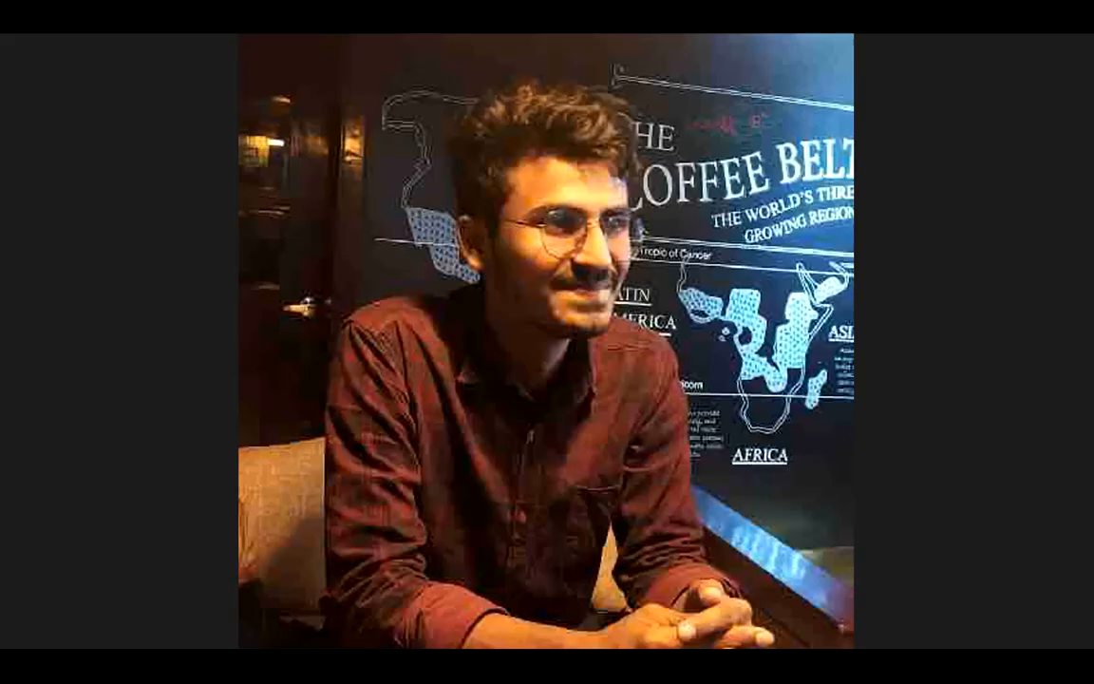
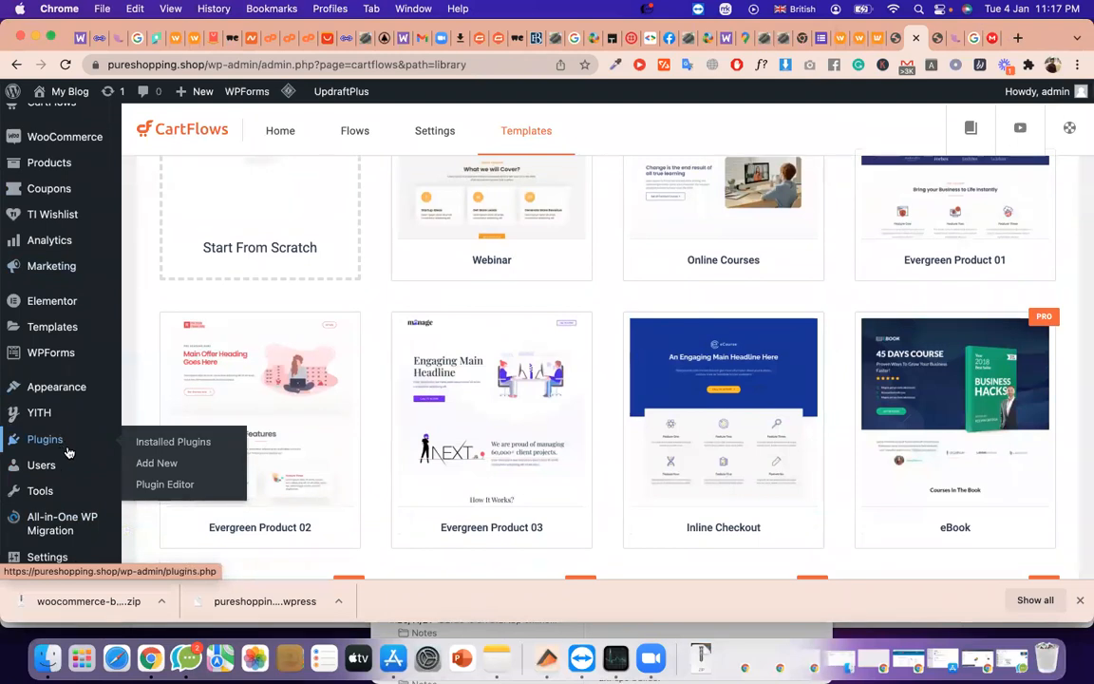
Step: Open the plugin upload form on the WordPress Add Plugins page and try to find the plugin file among the recent files
left_click(157, 463)
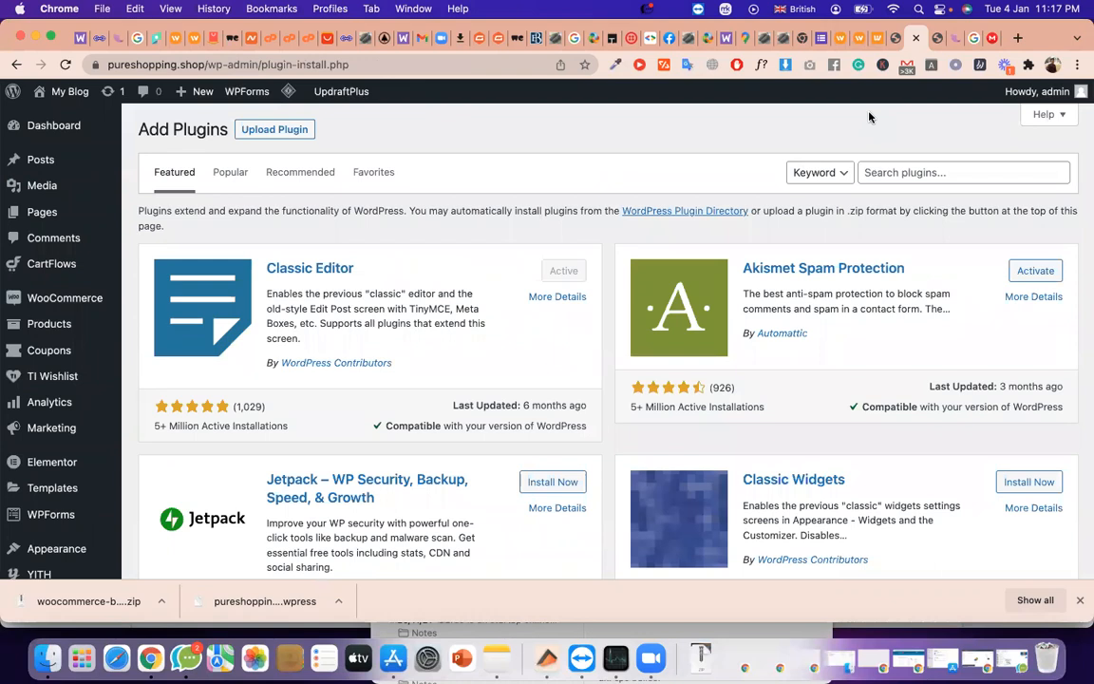
left_click(883, 172)
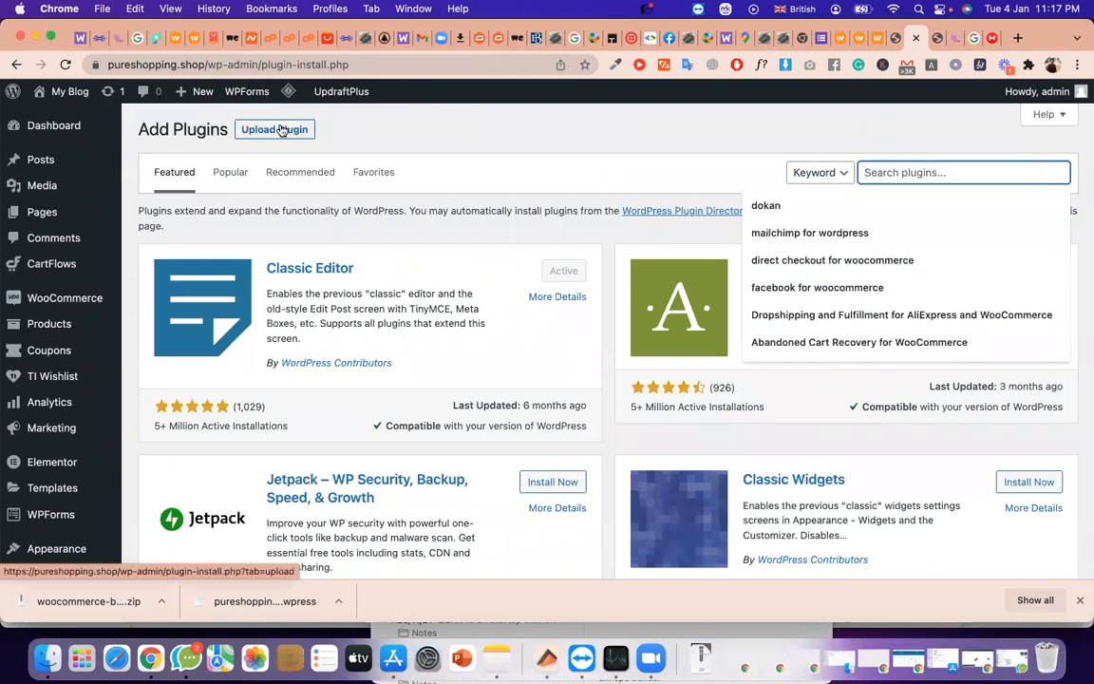
left_click(280, 130)
left_click(486, 269)
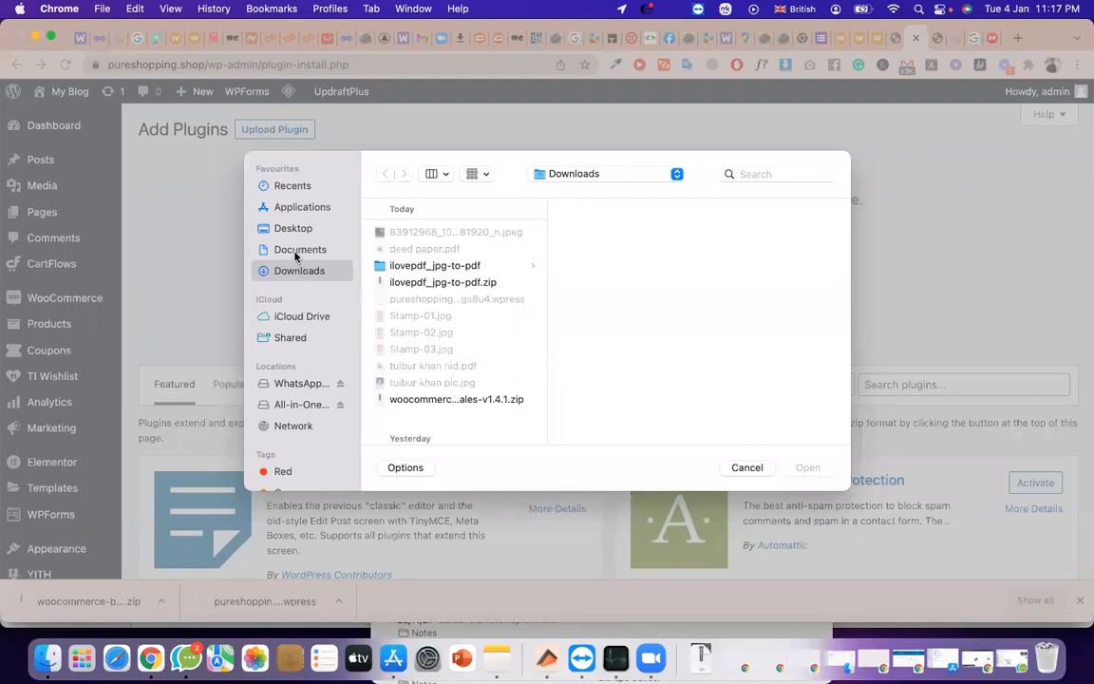
left_click(304, 185)
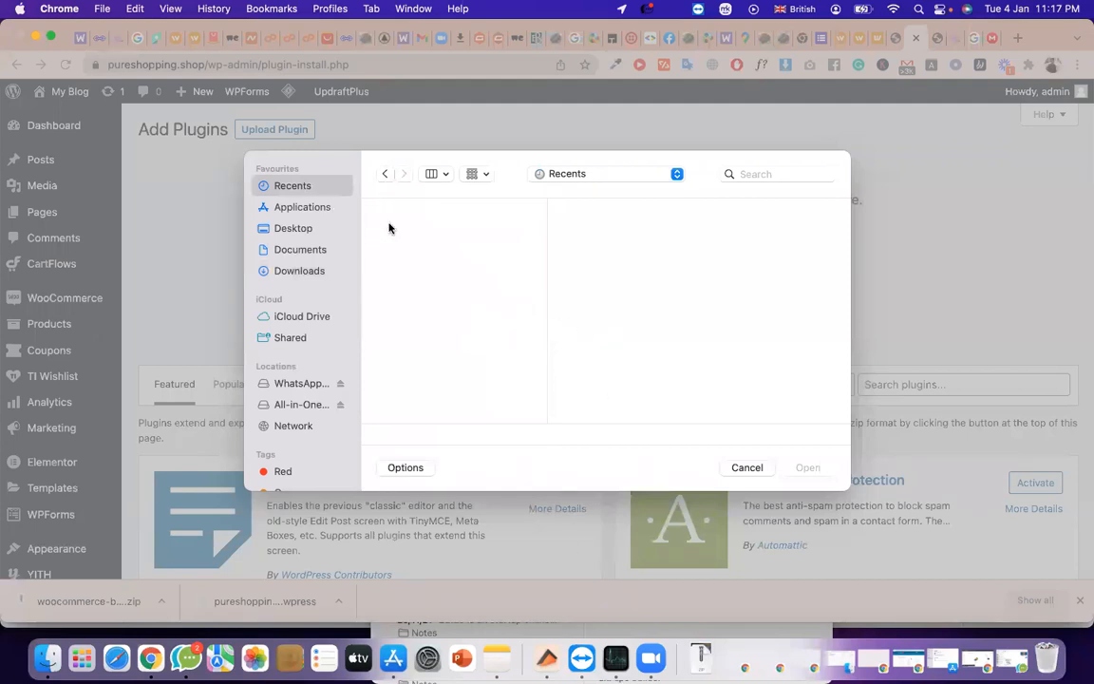
left_click(748, 468)
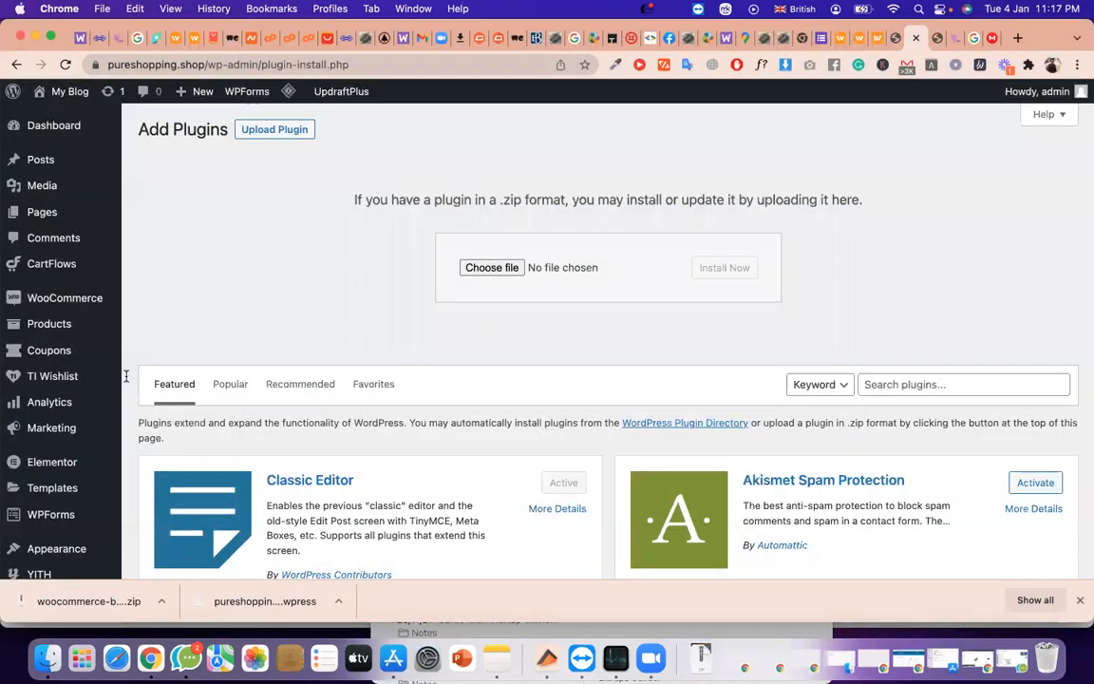
Step: Switch to Finder and look through the Downloads, Documents and Desktop folders for the plugin archive
left_click(47, 658)
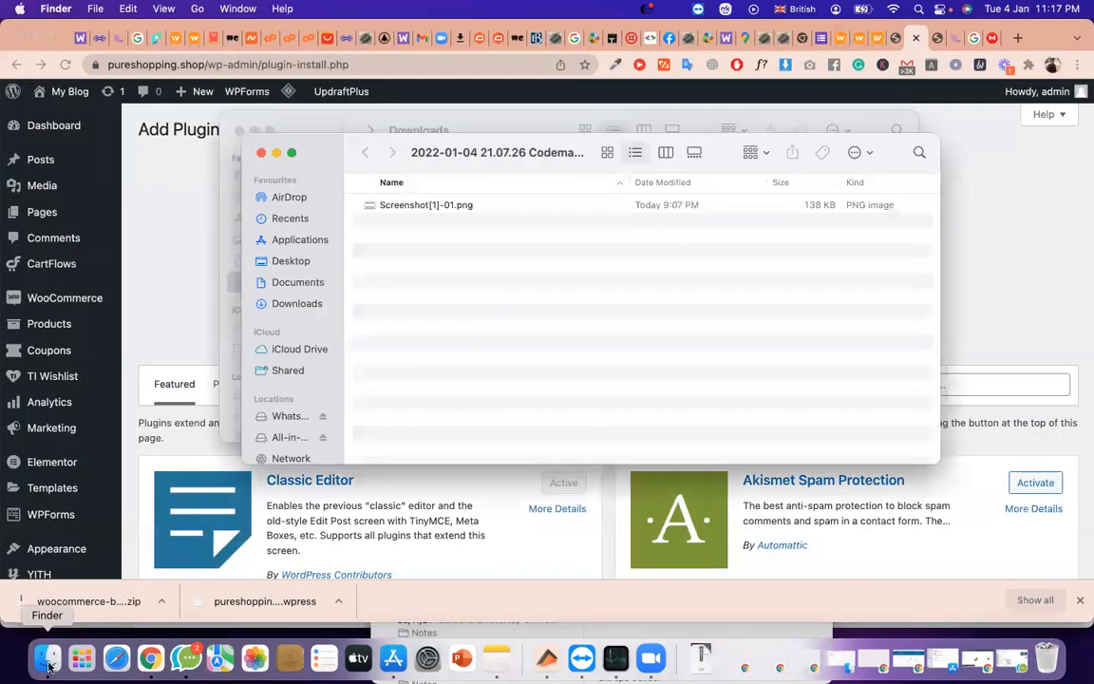
left_click(263, 153)
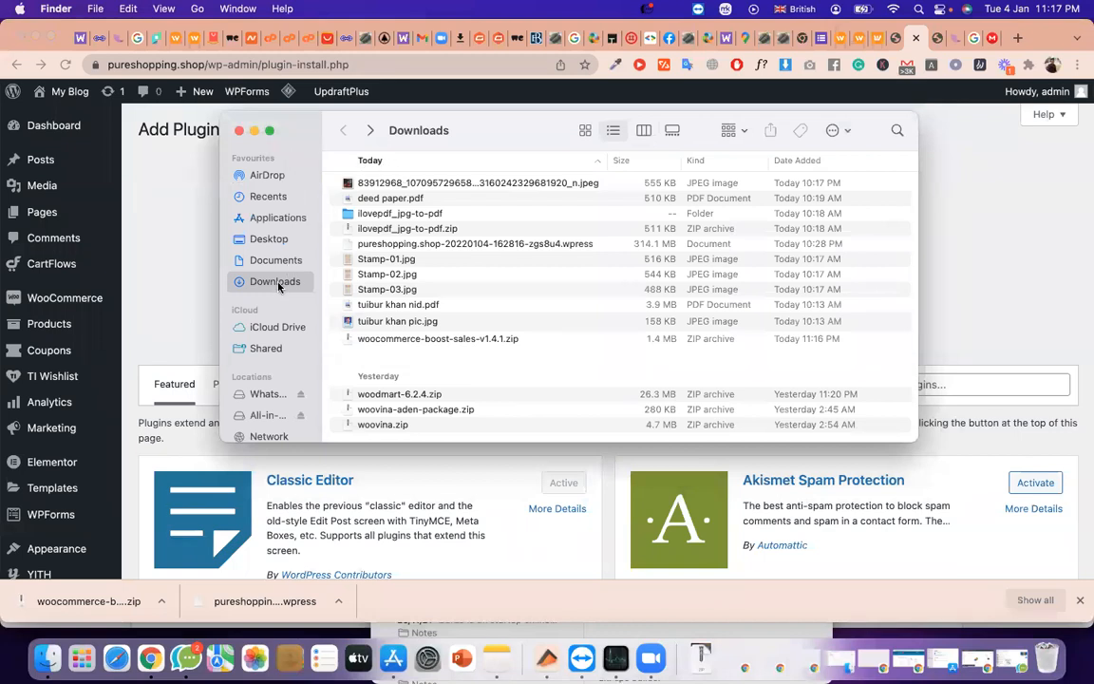
scroll(403, 219, "down", 2)
scroll(405, 228, "up", 2)
left_click(266, 265)
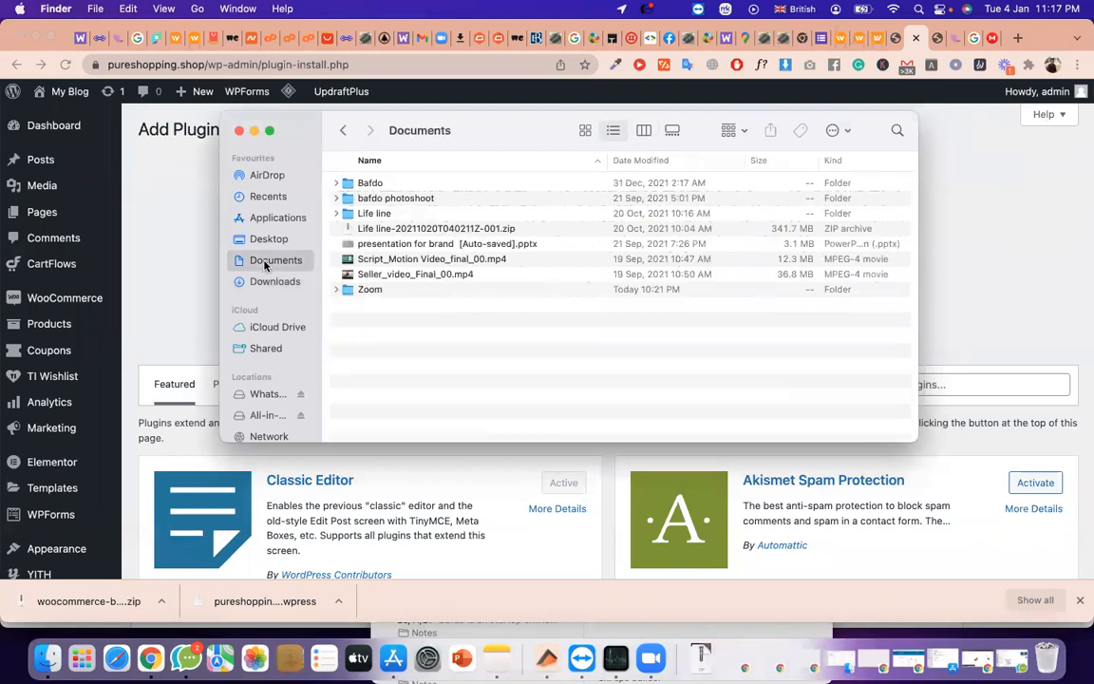
left_click(267, 240)
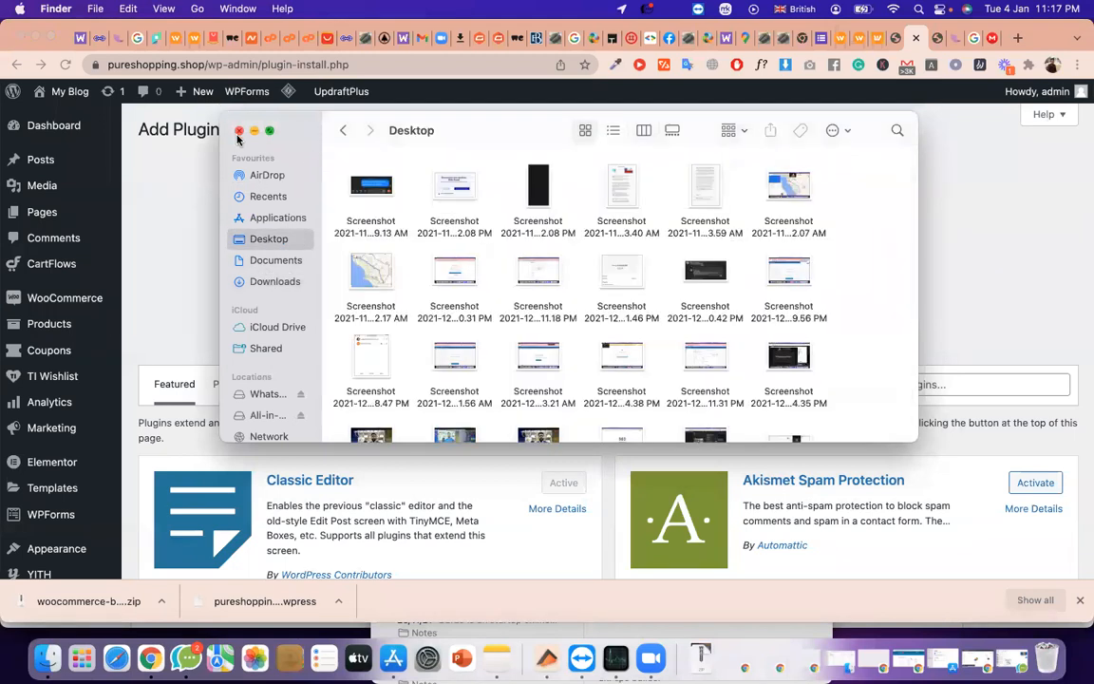
left_click(238, 132)
Step: Reveal the downloaded woocommerce-boost-sales-v1.4.1.zip in Finder and supply it as the file for the plugin upload form
scroll(400, 429, "down", 5)
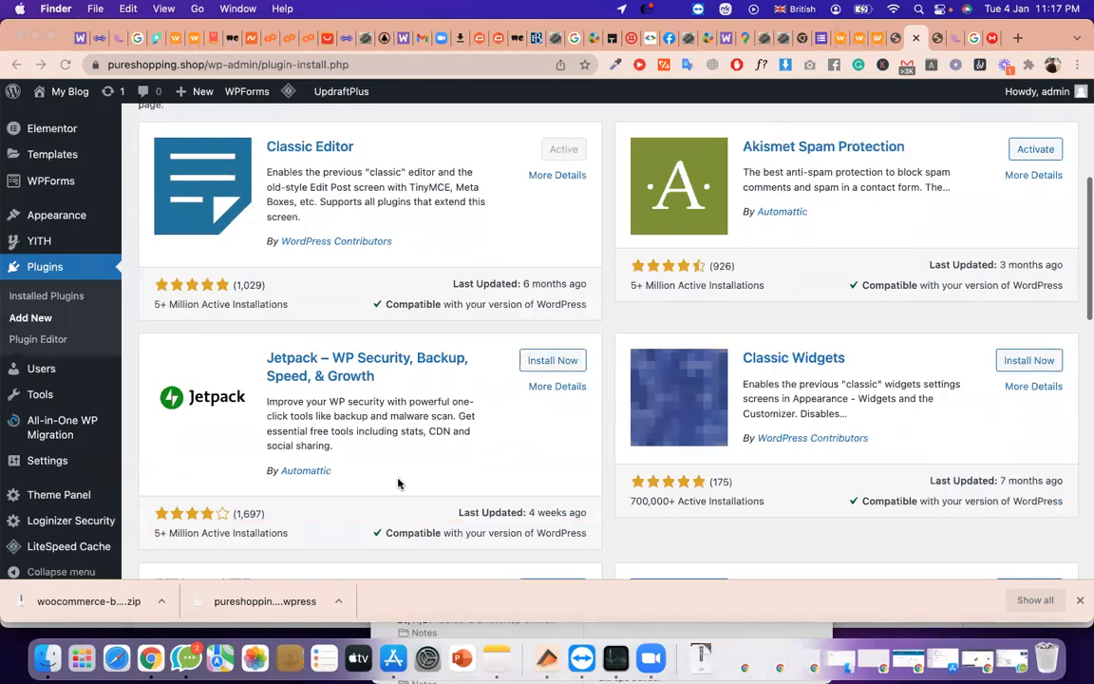
left_click(161, 600)
left_click(181, 589)
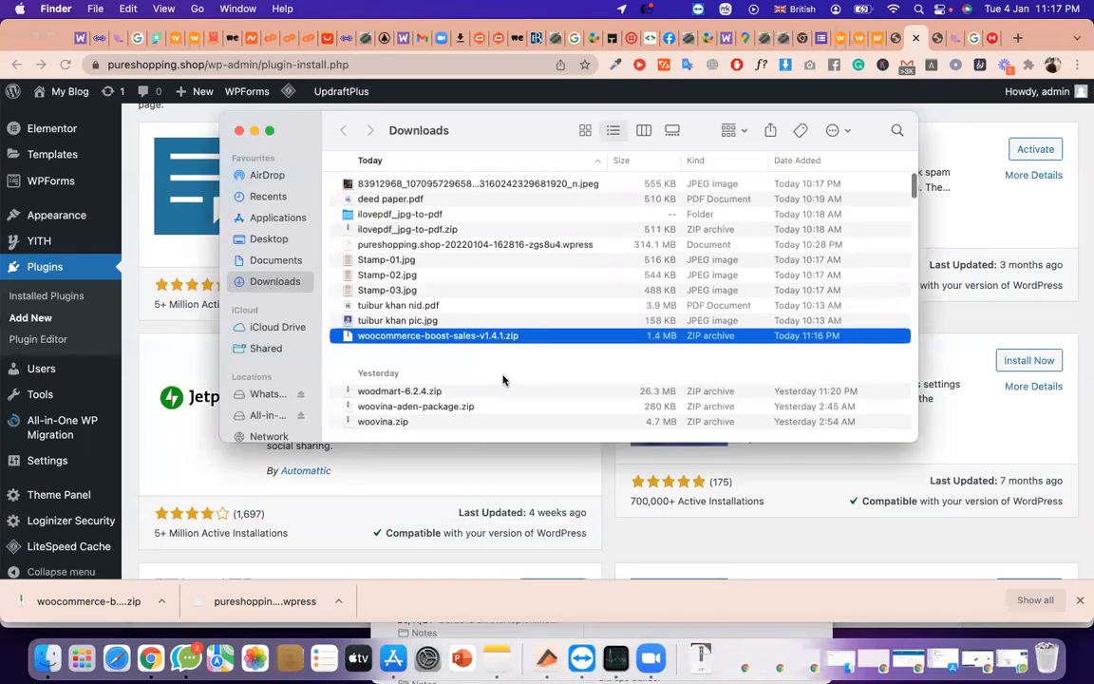
scroll(191, 194, "up", 5)
left_click_drag(517, 130, 824, 321)
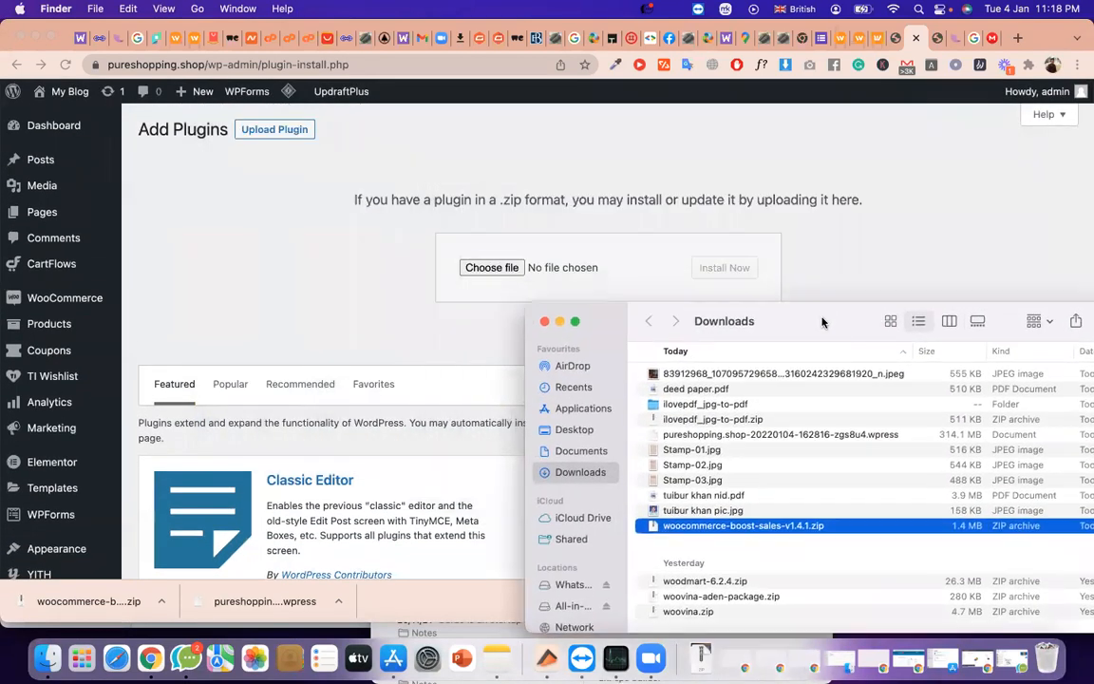
left_click_drag(722, 525, 537, 279)
Step: Install the plugin from woocommerce-boost-sales-v1.4.1.zip and activate it
left_click(702, 279)
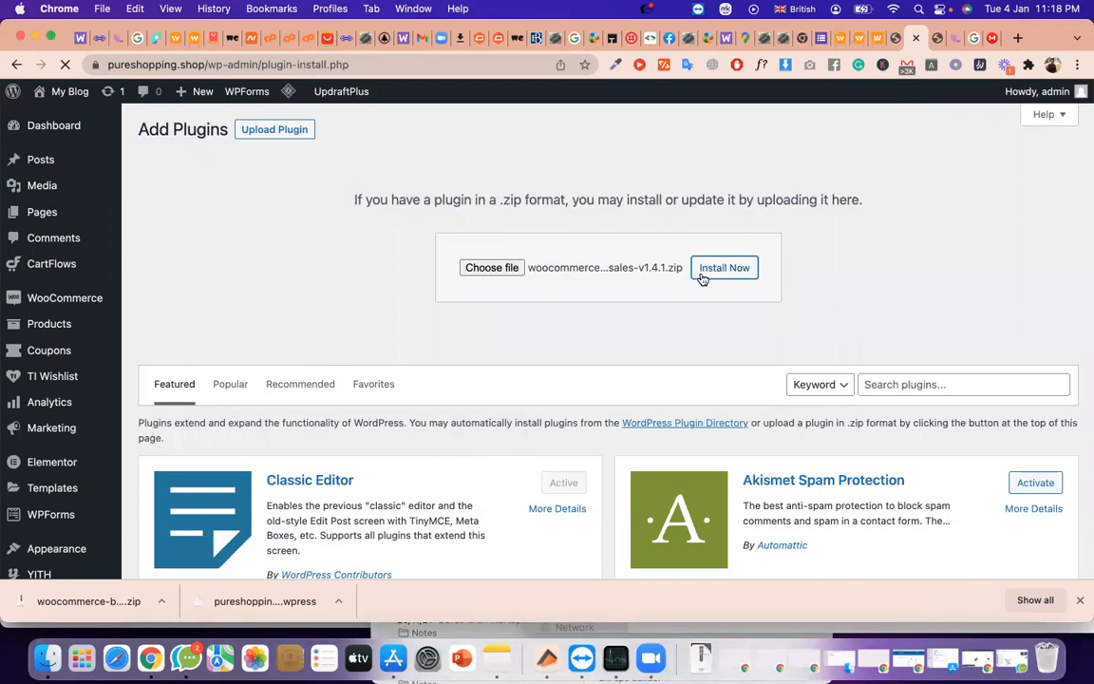
scroll(267, 453, "down", 1)
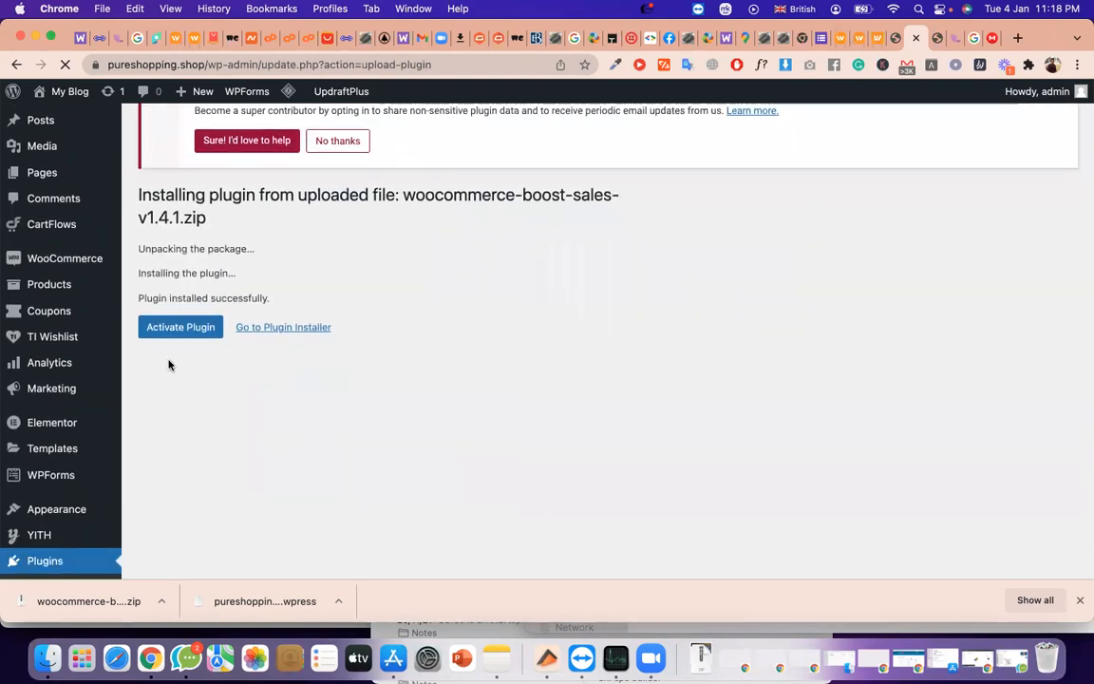
left_click(161, 331)
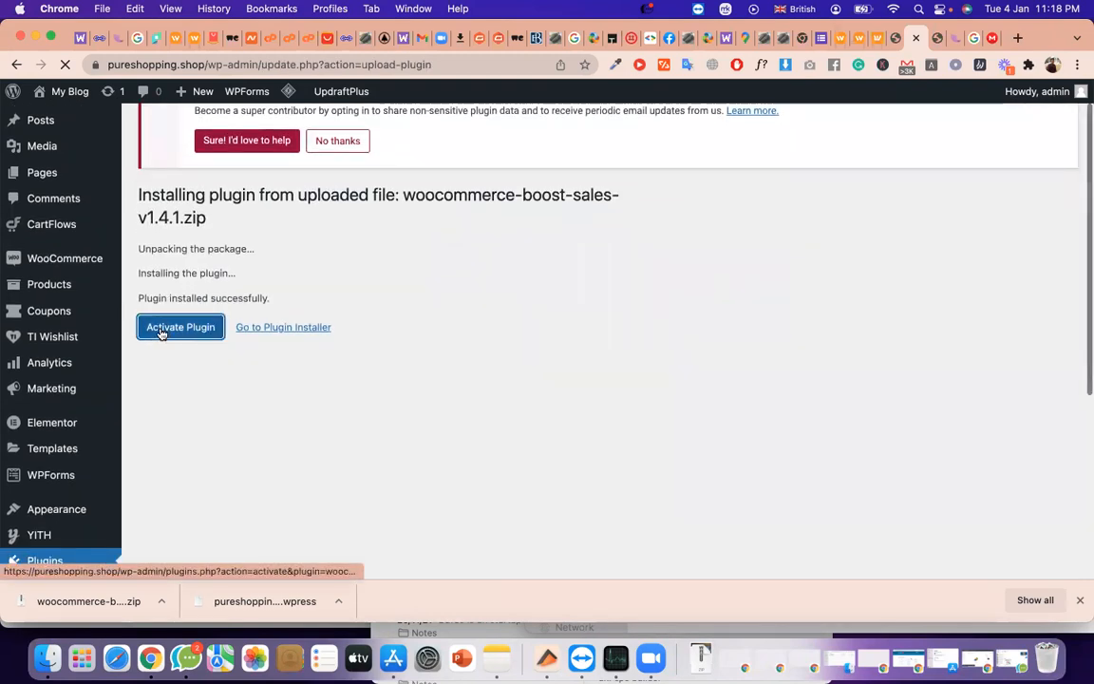
triple_click(467, 197)
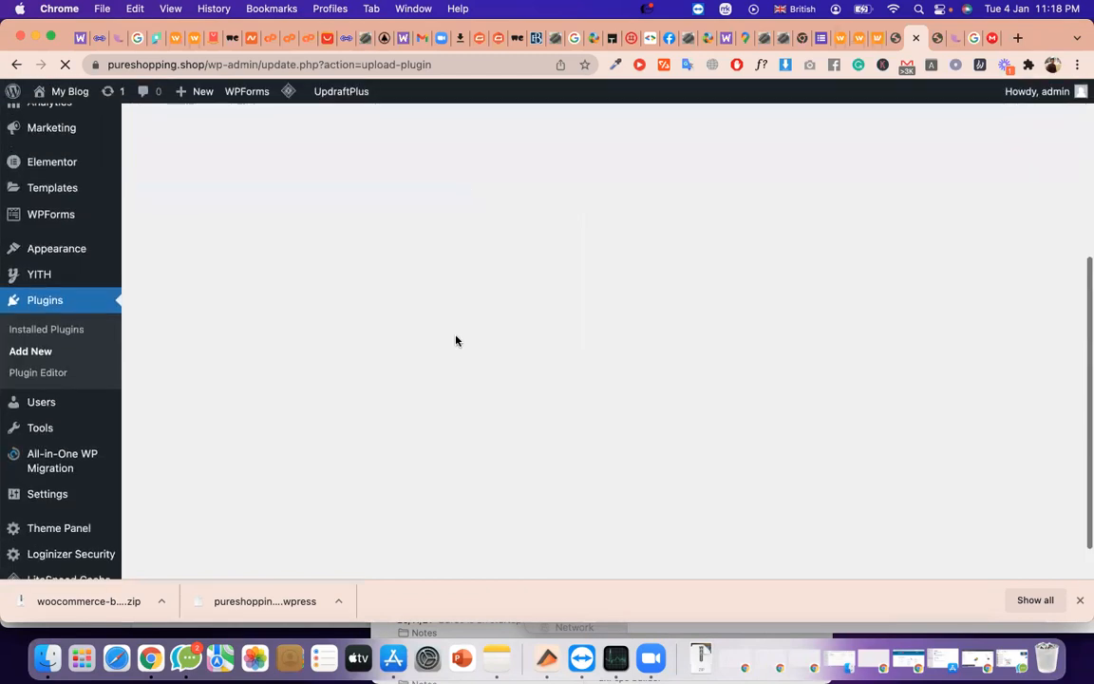
scroll(151, 275, "up", 5)
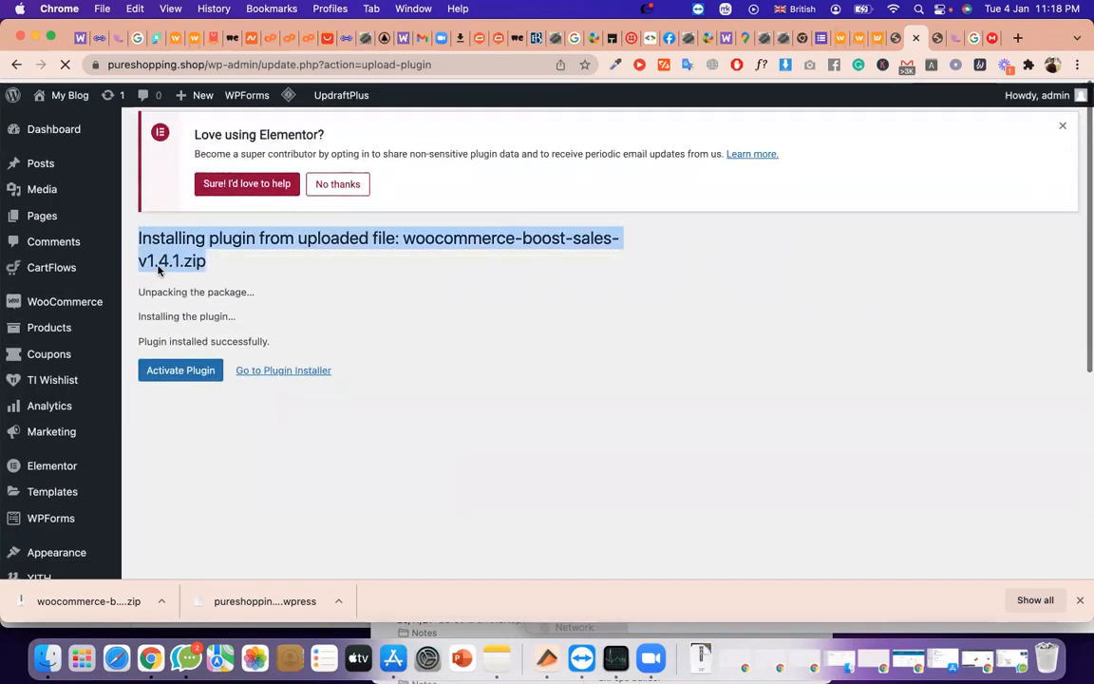
Step: Look through the open tabs with the WordPress dashboard, the CartFlows template preview and the notepad funnel outline
scroll(176, 252, "down", 2)
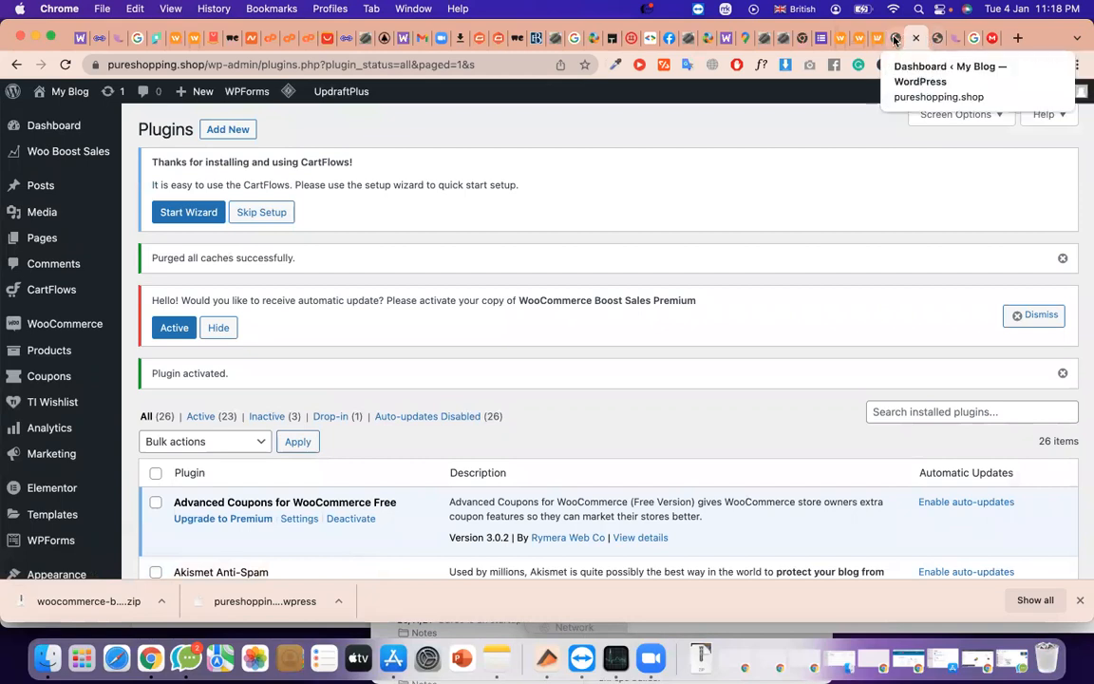
left_click(929, 39)
scroll(547, 237, "down", 2)
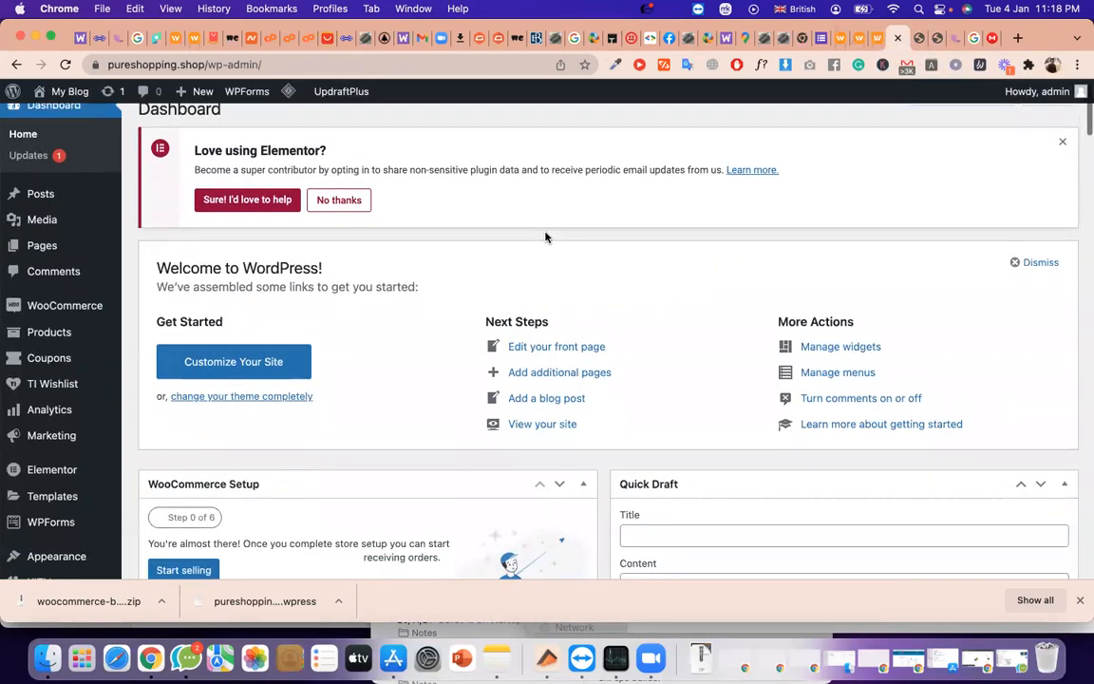
left_click(918, 38)
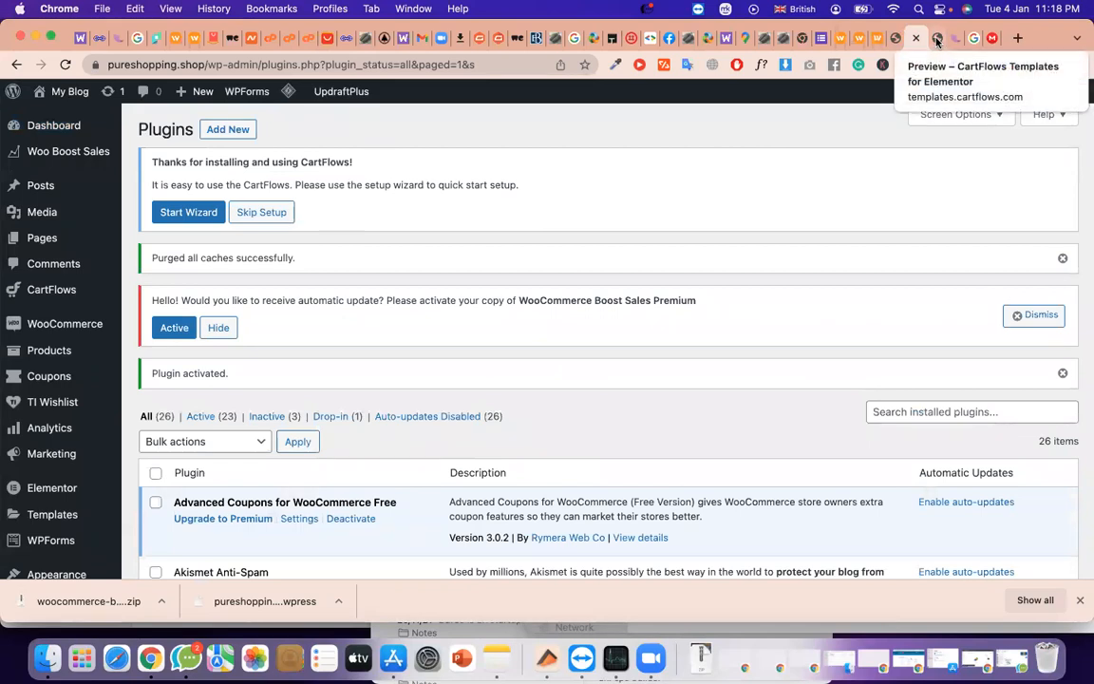
left_click(936, 39)
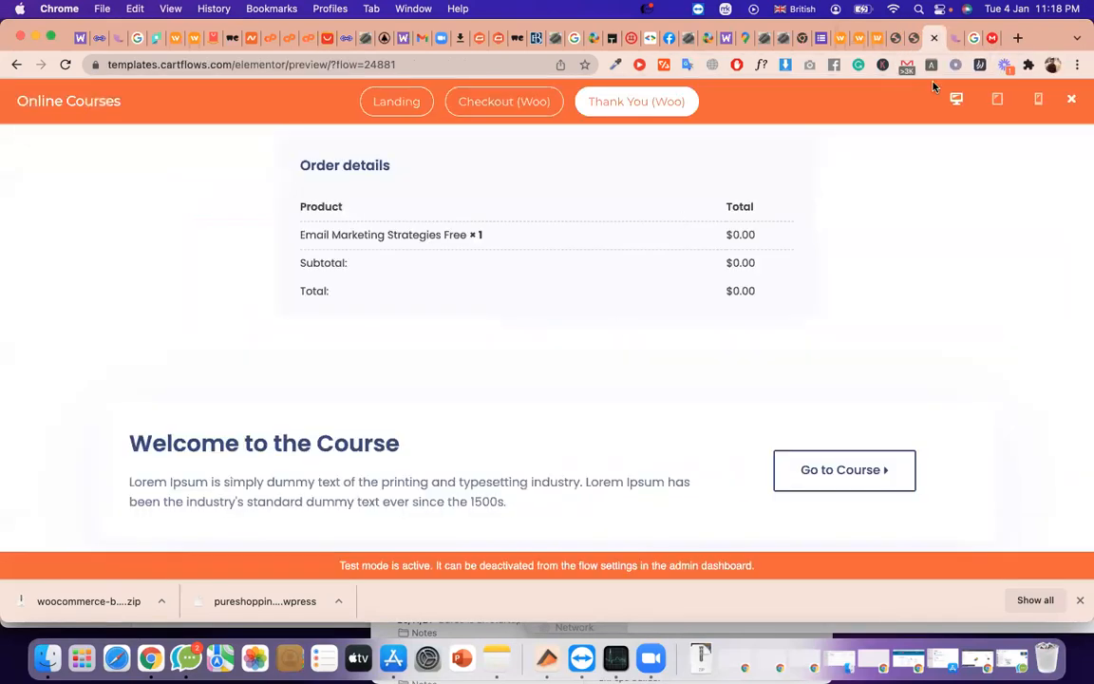
left_click(936, 39)
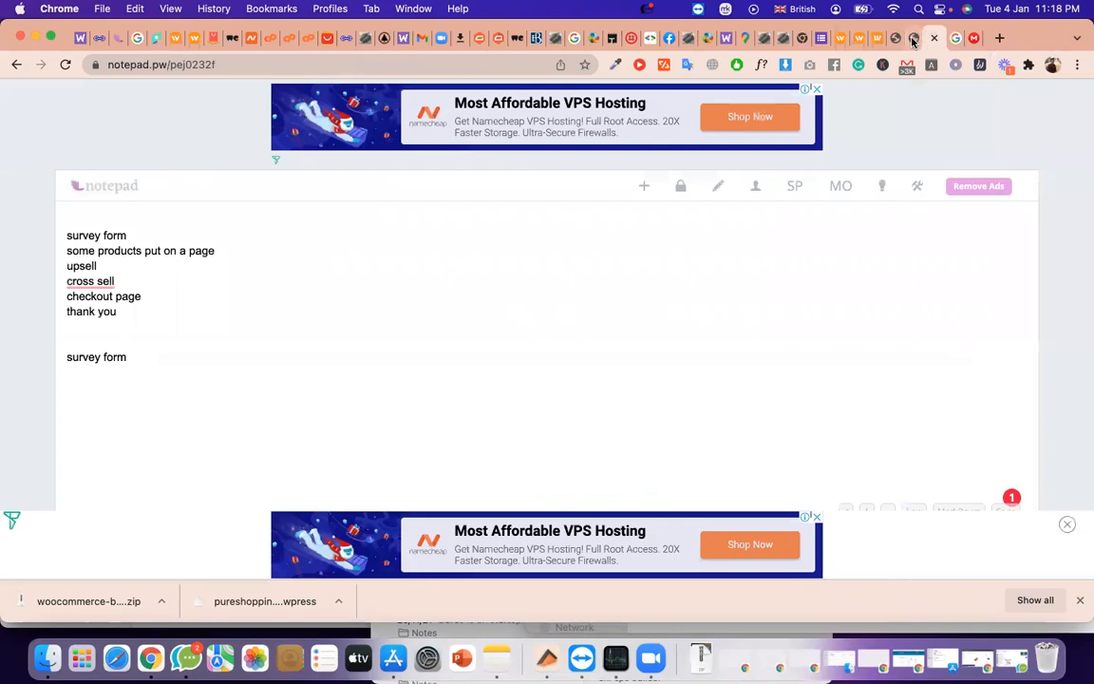
Step: Return to the WordPress plugins page and locate WooCommerce Boost Sales Premium among the installed plugins
left_click(912, 39)
scroll(375, 359, "down", 5)
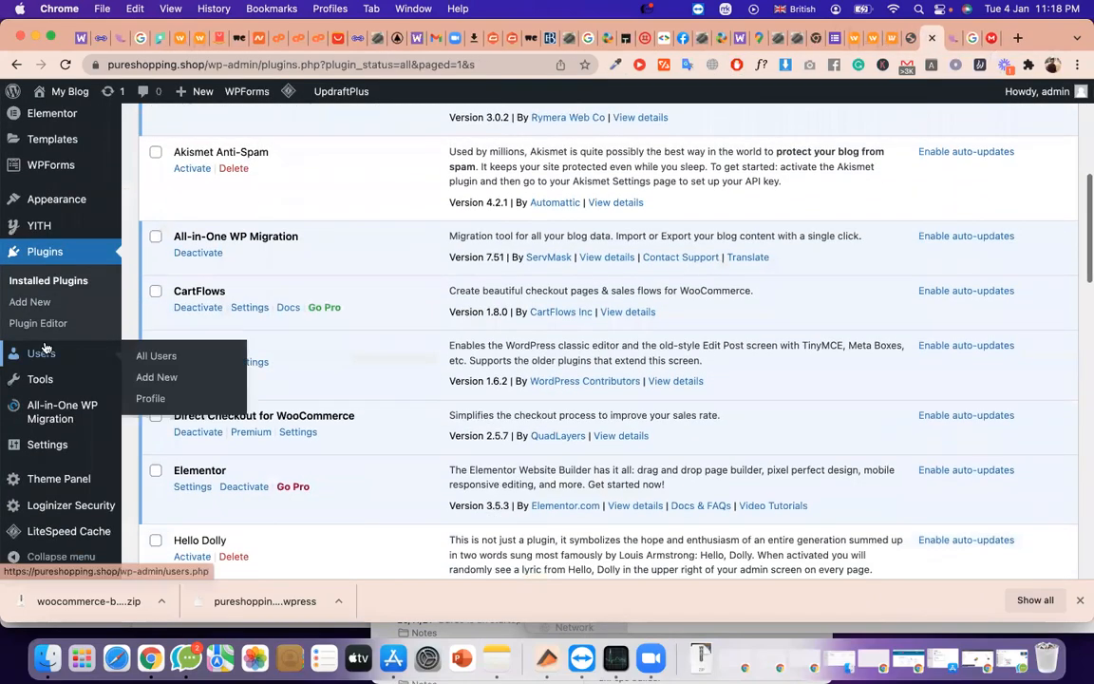
scroll(232, 357, "down", 10)
scroll(297, 379, "down", 5)
triple_click(291, 254)
scroll(292, 255, "down", 1)
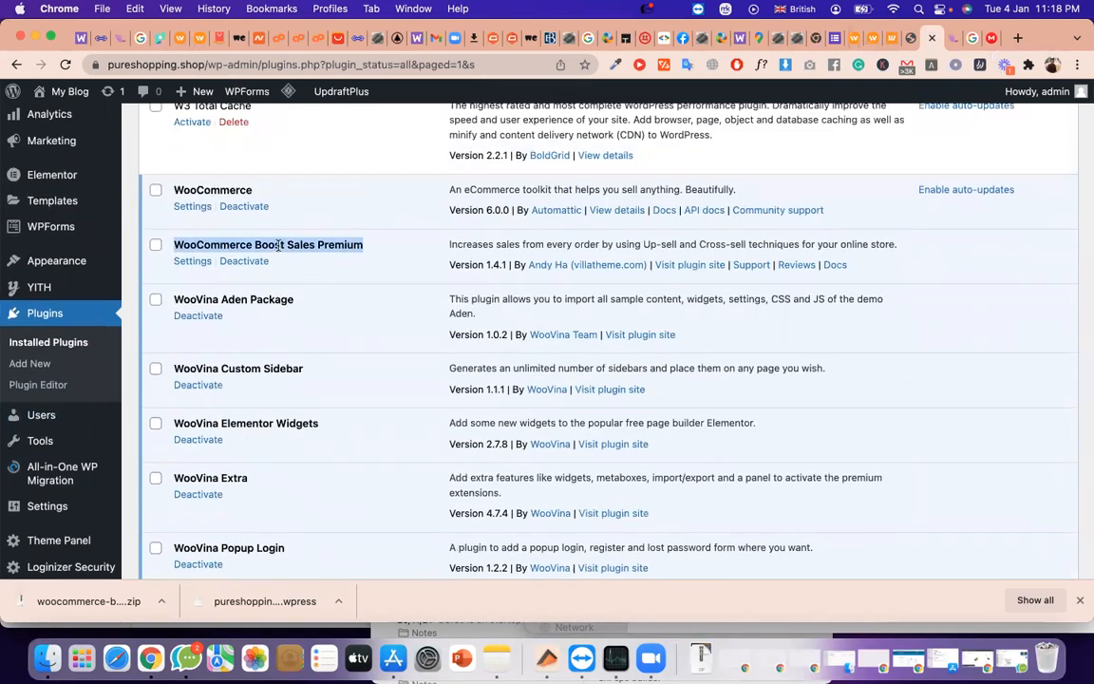
Step: Go to the list of all products and open the product TW x TLNSG – Sleepless City for editing
scroll(166, 318, "up", 4)
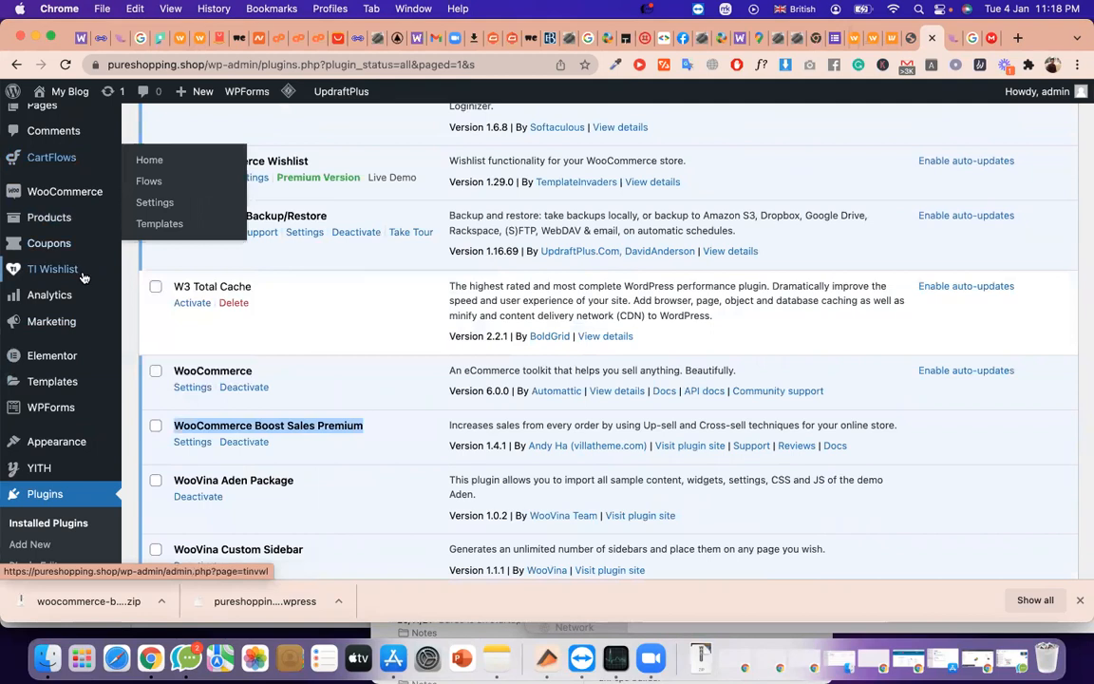
mouse_move(85, 218)
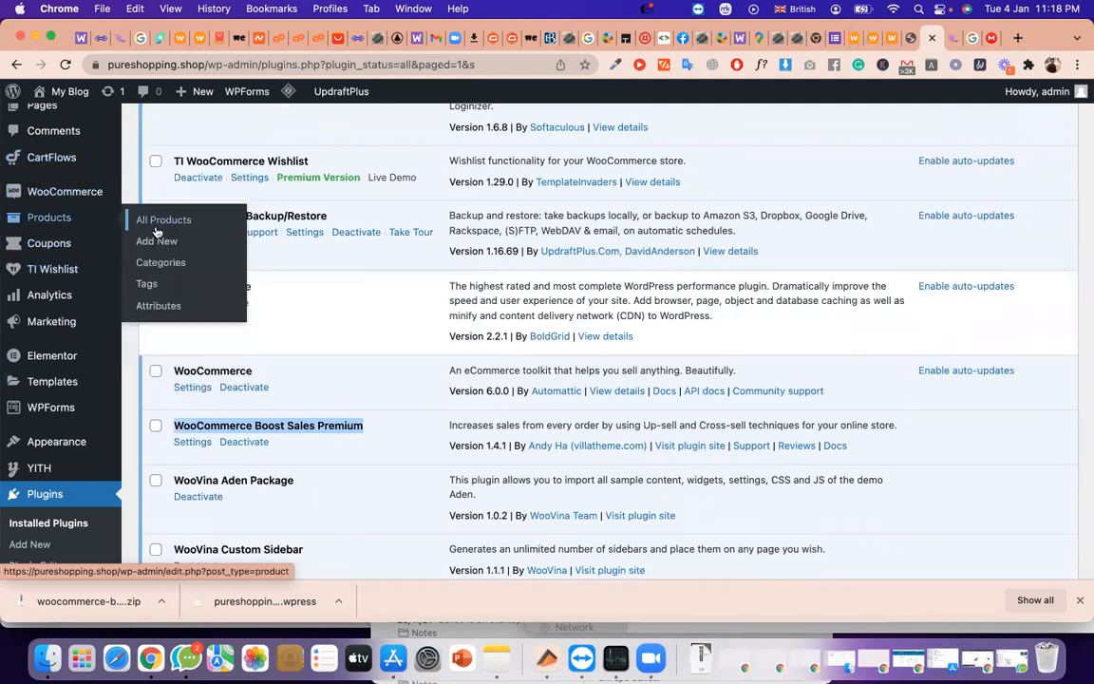
left_click(156, 228)
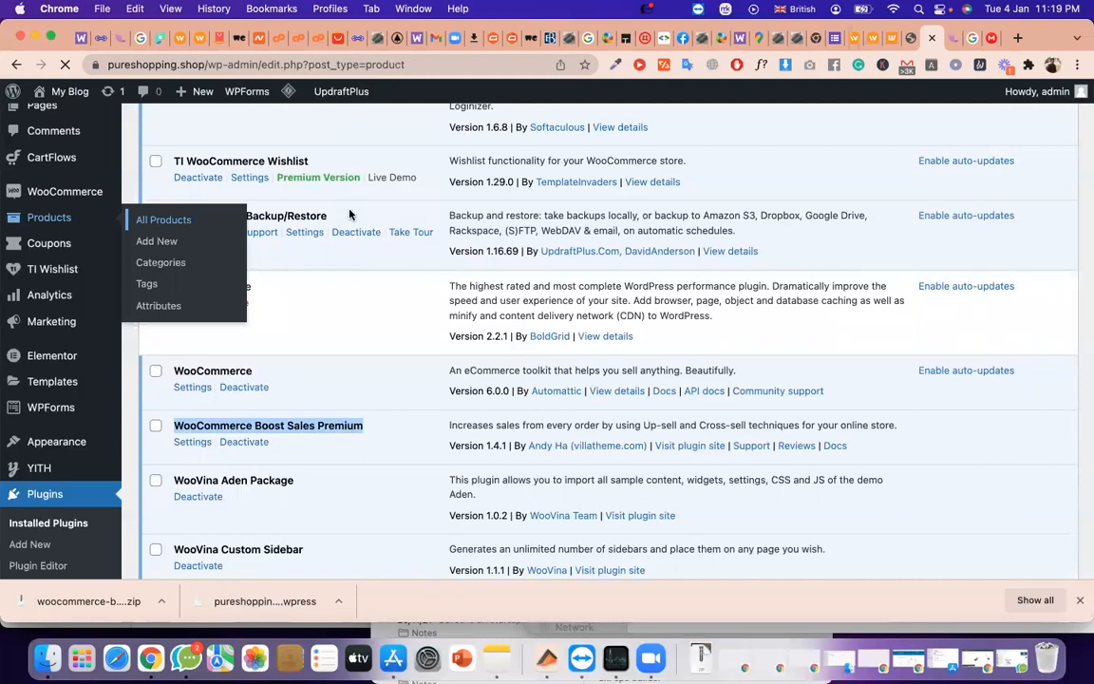
scroll(318, 368, "down", 1)
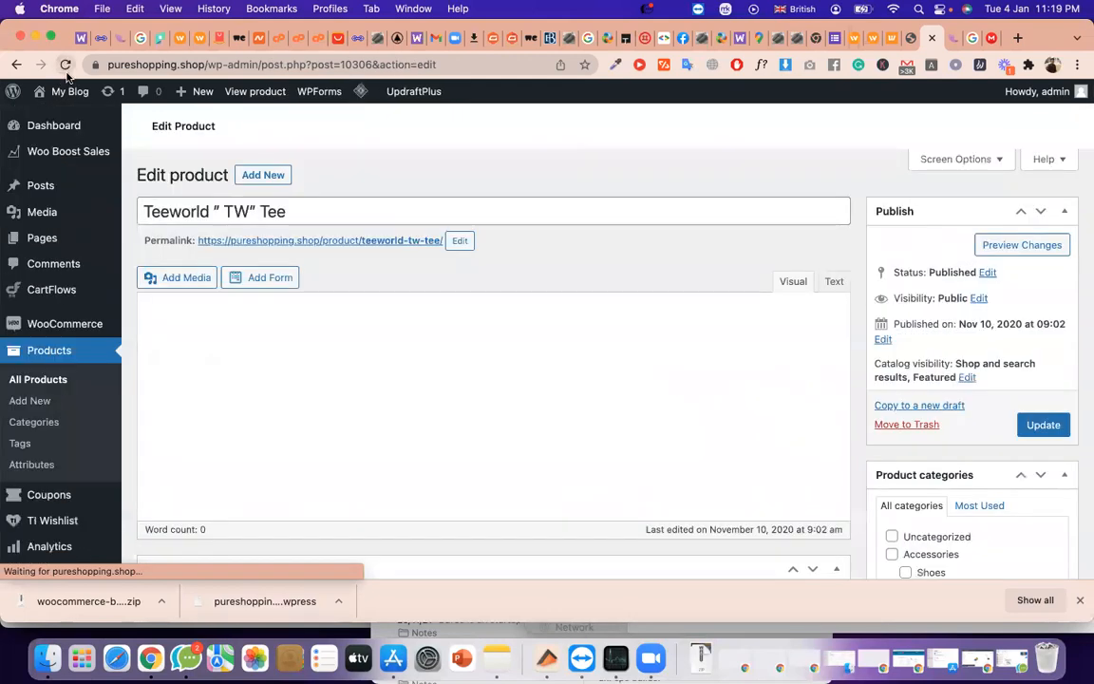
left_click(16, 64)
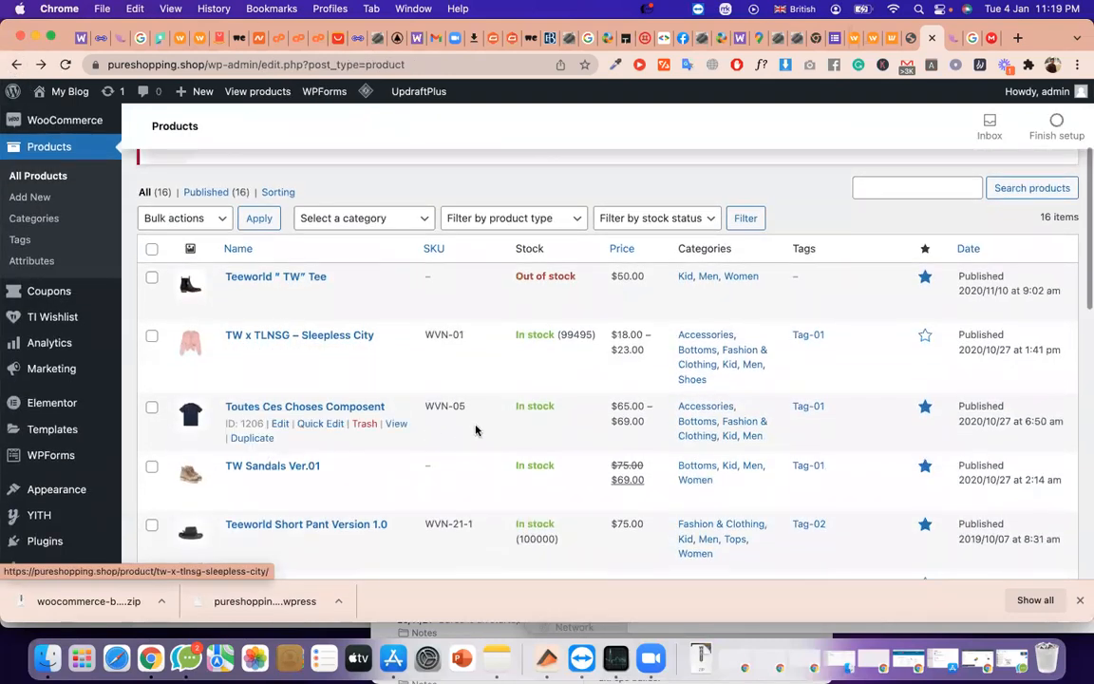
scroll(356, 352, "down", 1)
left_click(277, 336)
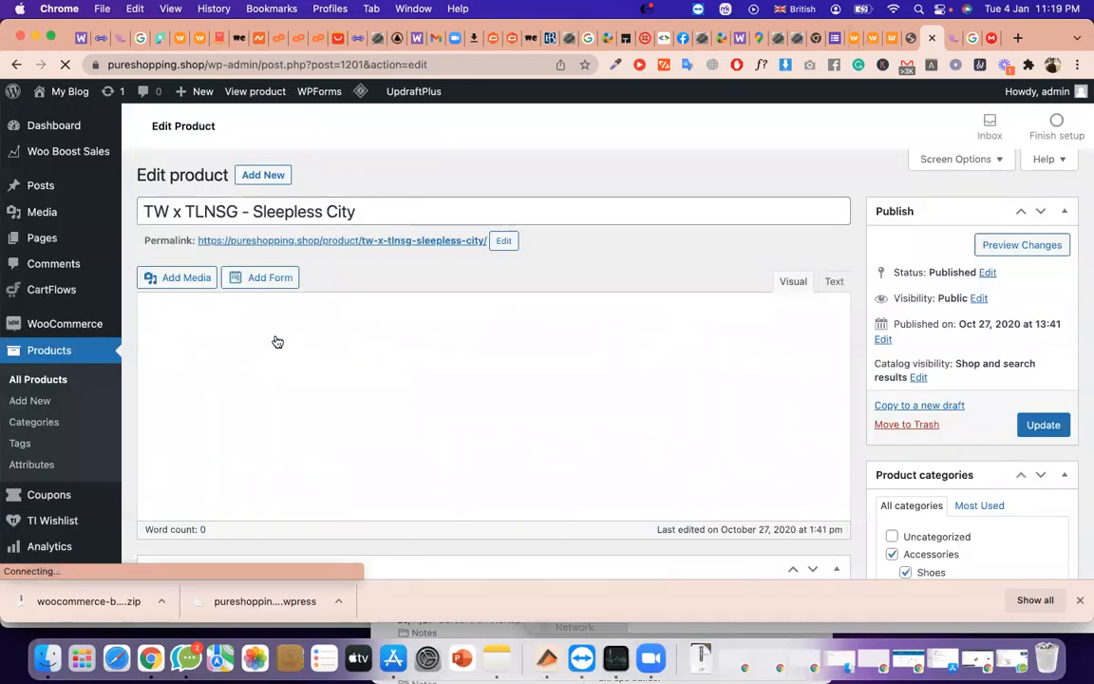
Step: Examine the product's settings and its Product data sections for upsell and cross-sell options
scroll(278, 342, "down", 10)
scroll(292, 471, "down", 6)
scroll(291, 471, "up", 1)
scroll(292, 477, "down", 1)
scroll(292, 476, "down", 2)
scroll(292, 477, "up", 3)
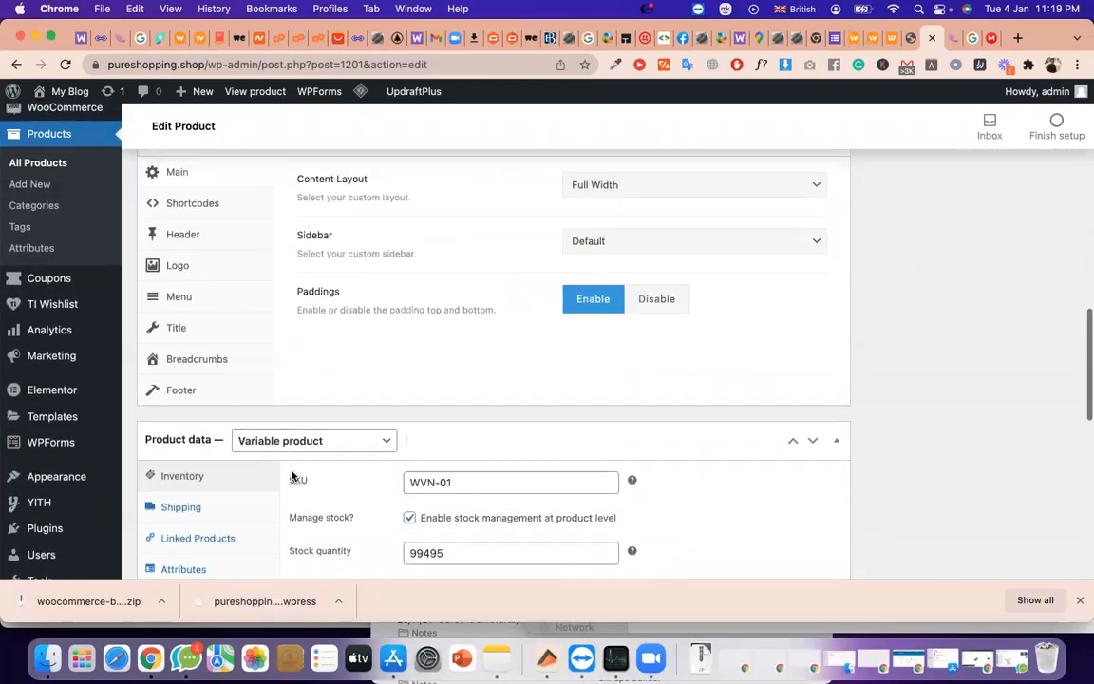
scroll(292, 476, "down", 5)
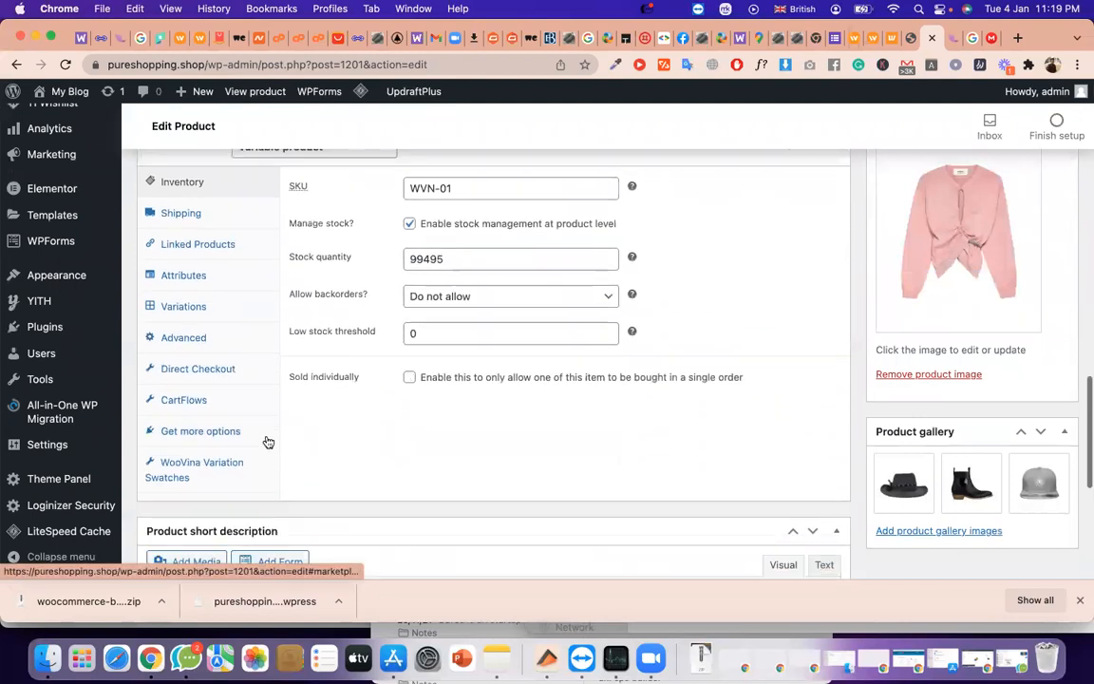
scroll(261, 418, "down", 3)
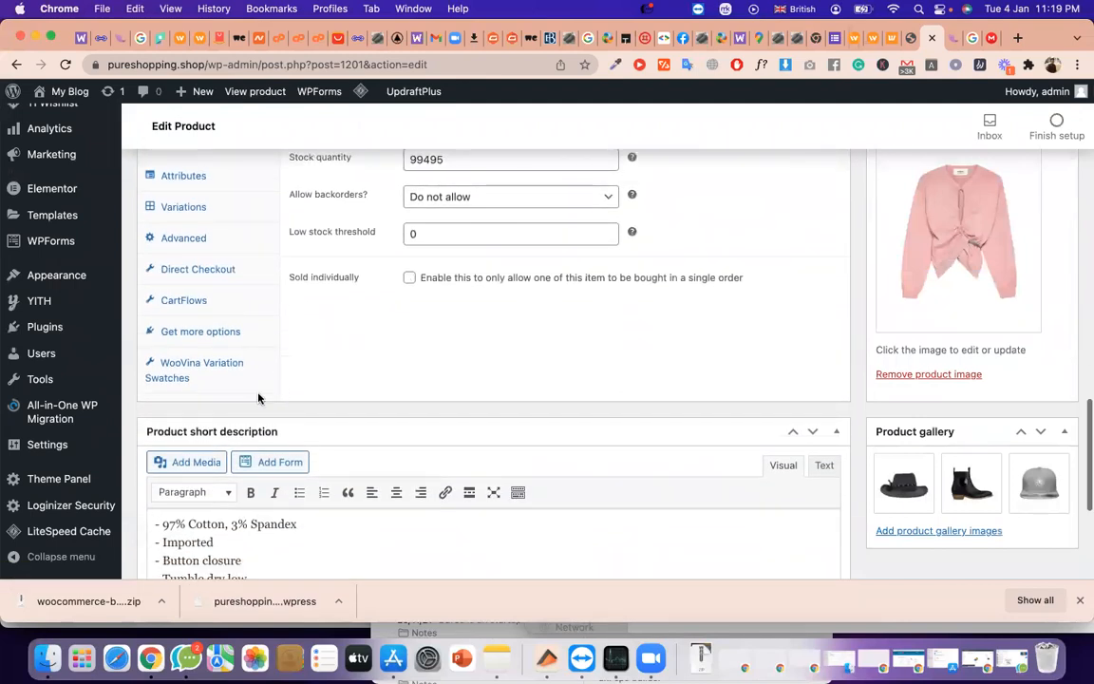
scroll(261, 394, "down", 2)
scroll(257, 390, "up", 3)
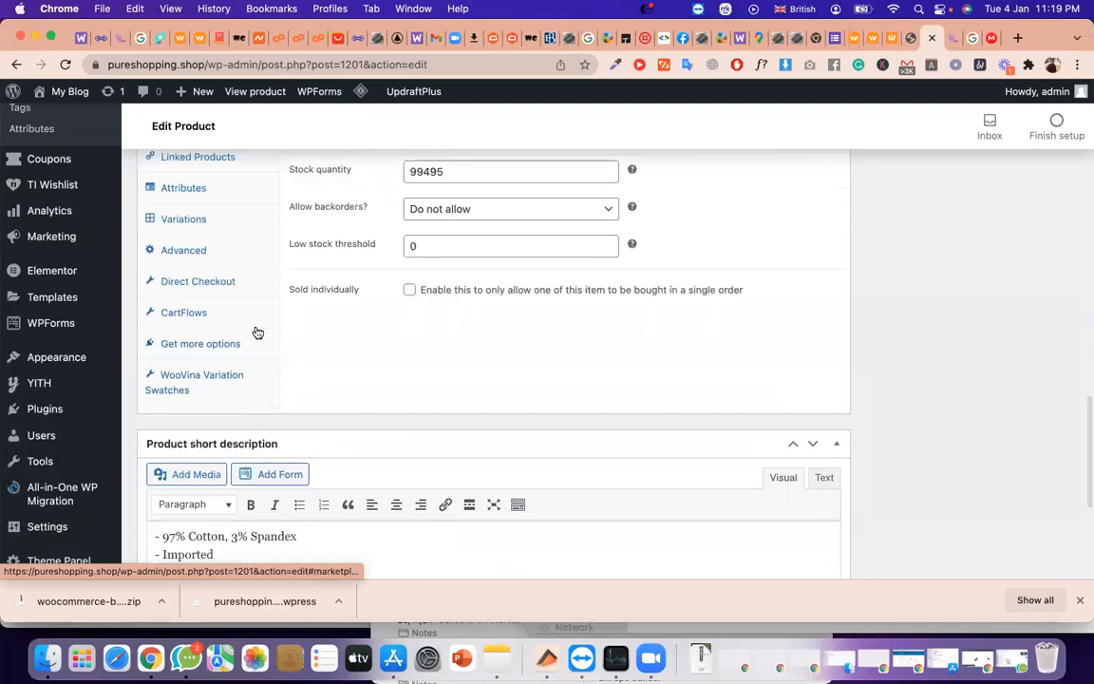
Step: View the product data's Get more options section and look over the rest of the Product data area
left_click(265, 343)
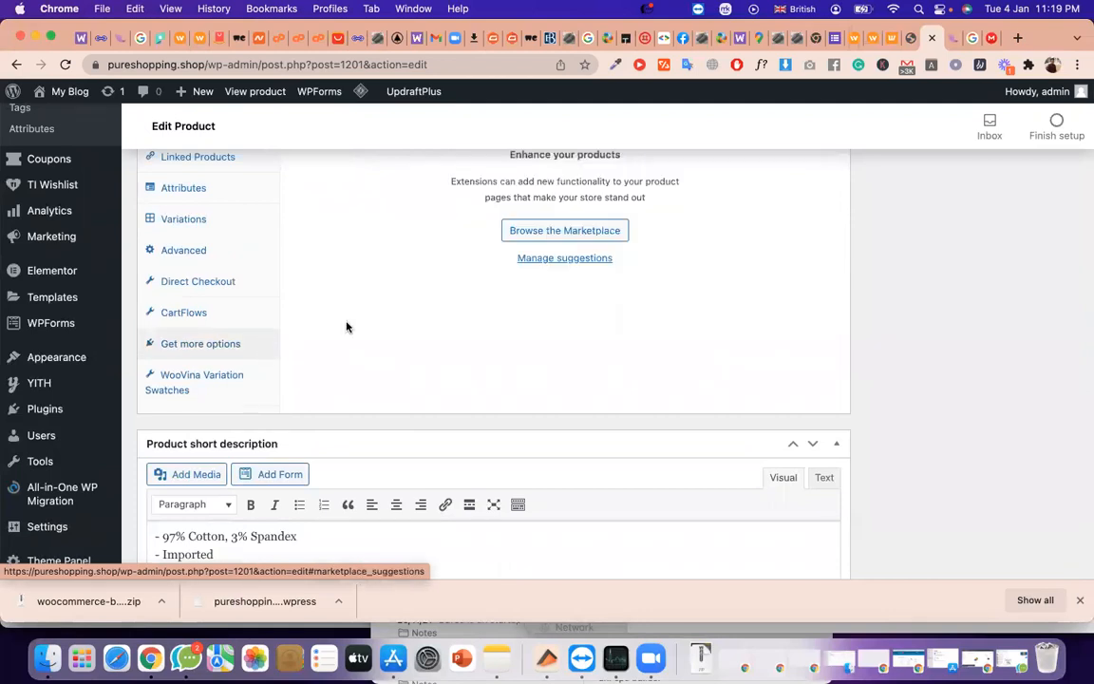
scroll(356, 318, "up", 2)
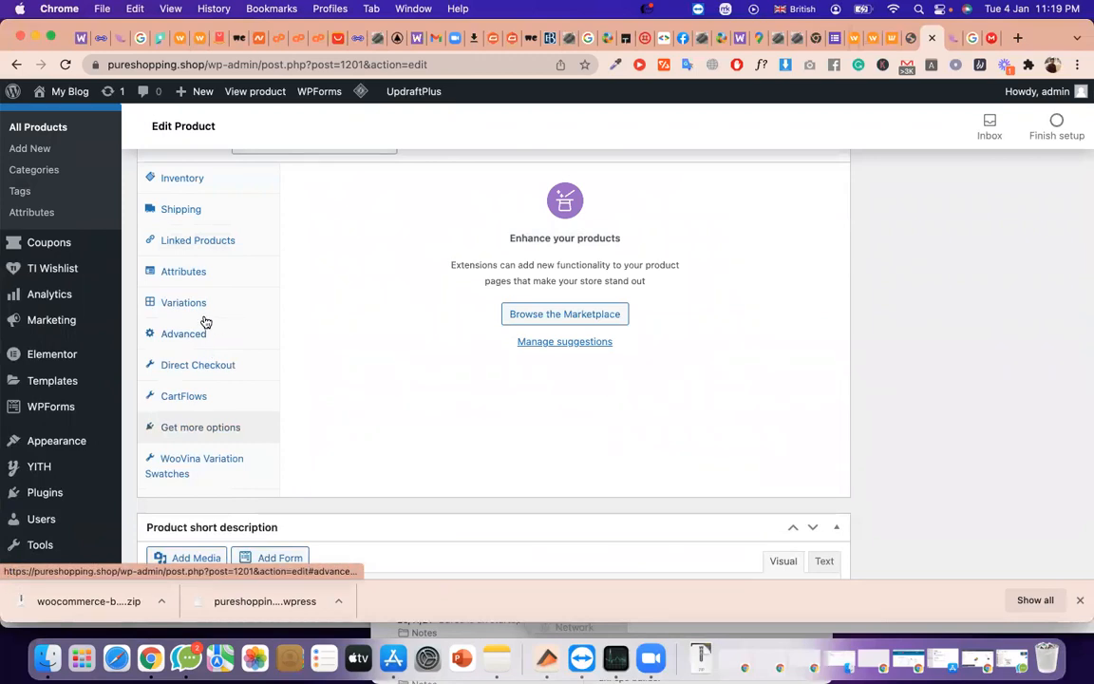
scroll(244, 402, "down", 3)
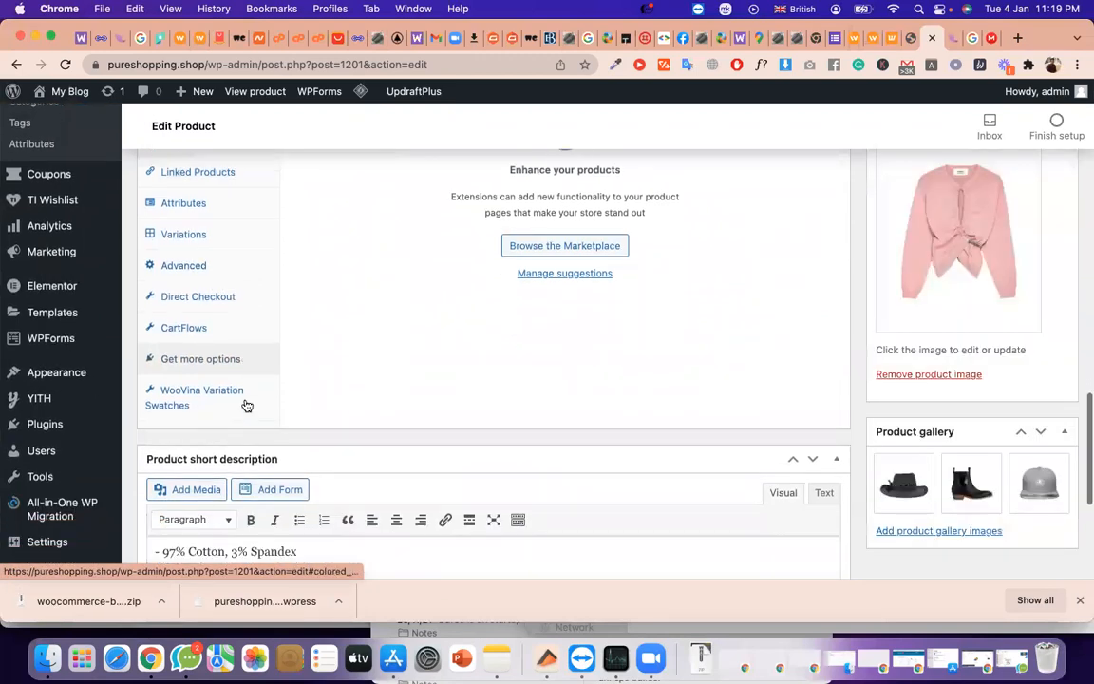
scroll(246, 405, "down", 5)
scroll(245, 404, "up", 4)
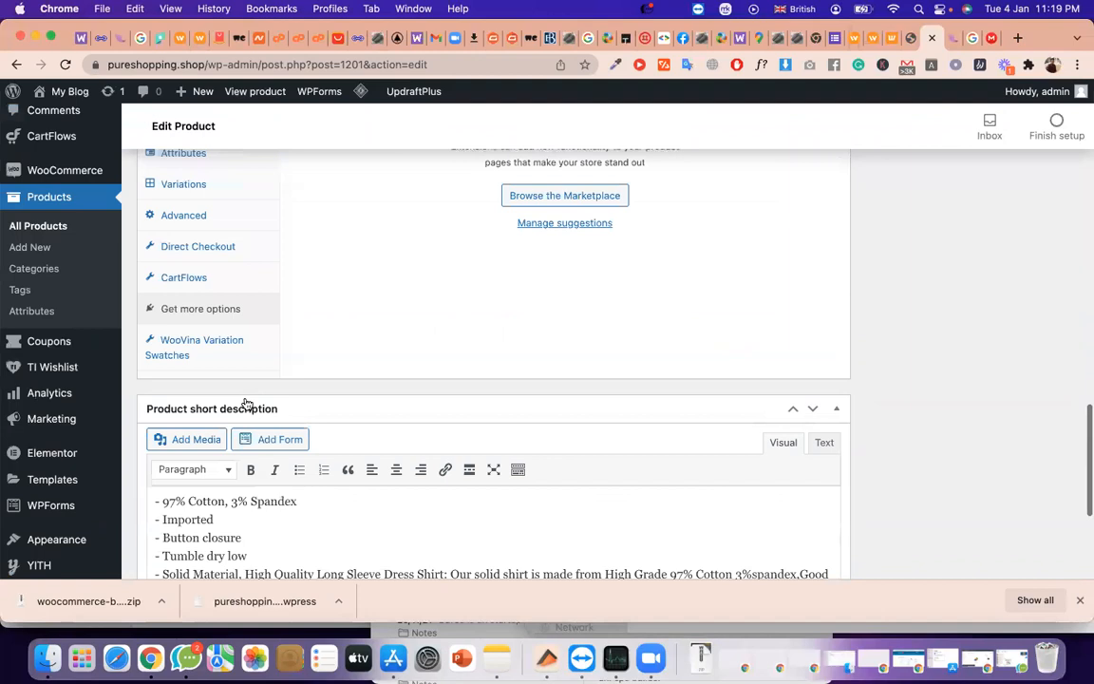
scroll(245, 404, "up", 4)
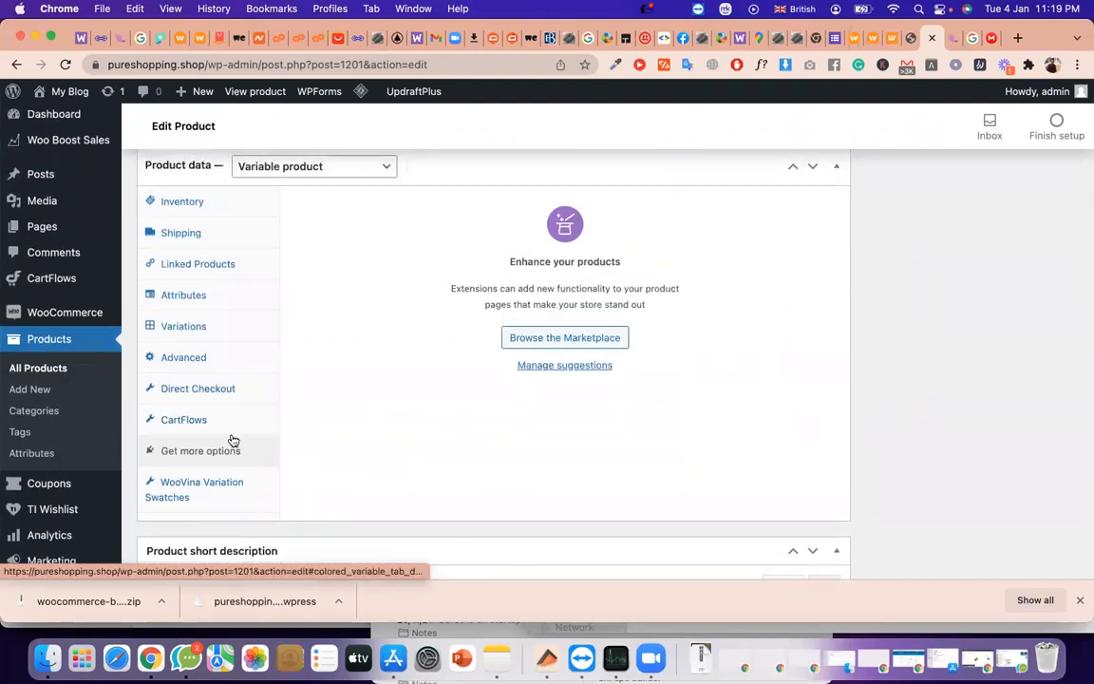
Step: Show the product's Linked Products data and examine its Upsells and Cross-sells fields
left_click(228, 266)
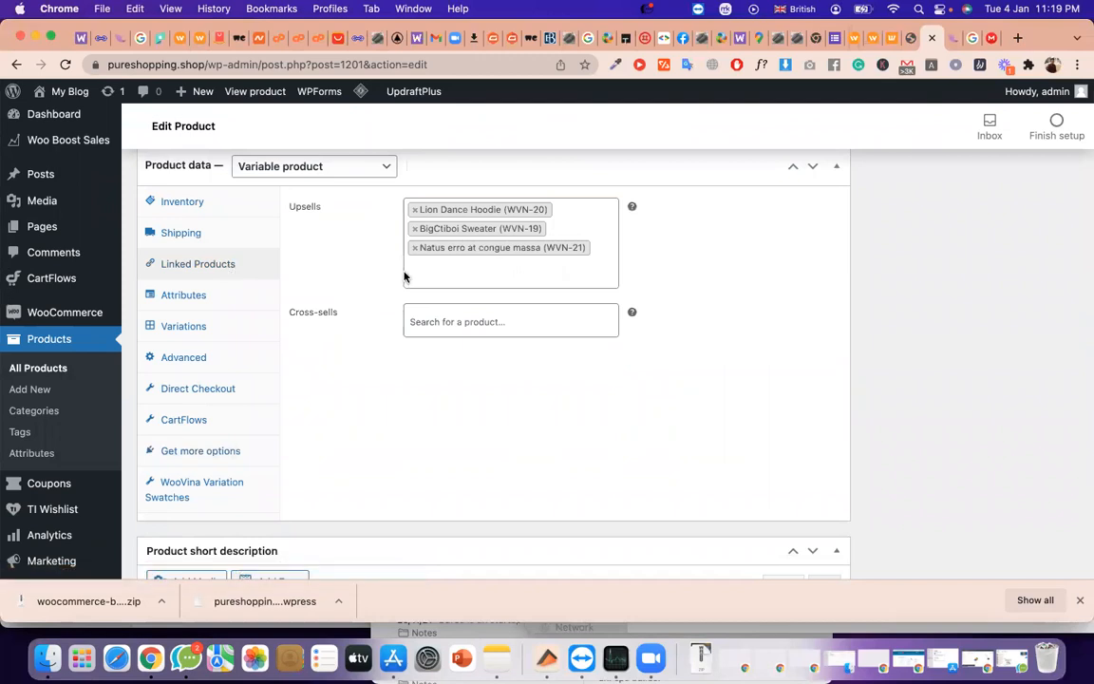
scroll(458, 285, "up", 2)
left_click(462, 332)
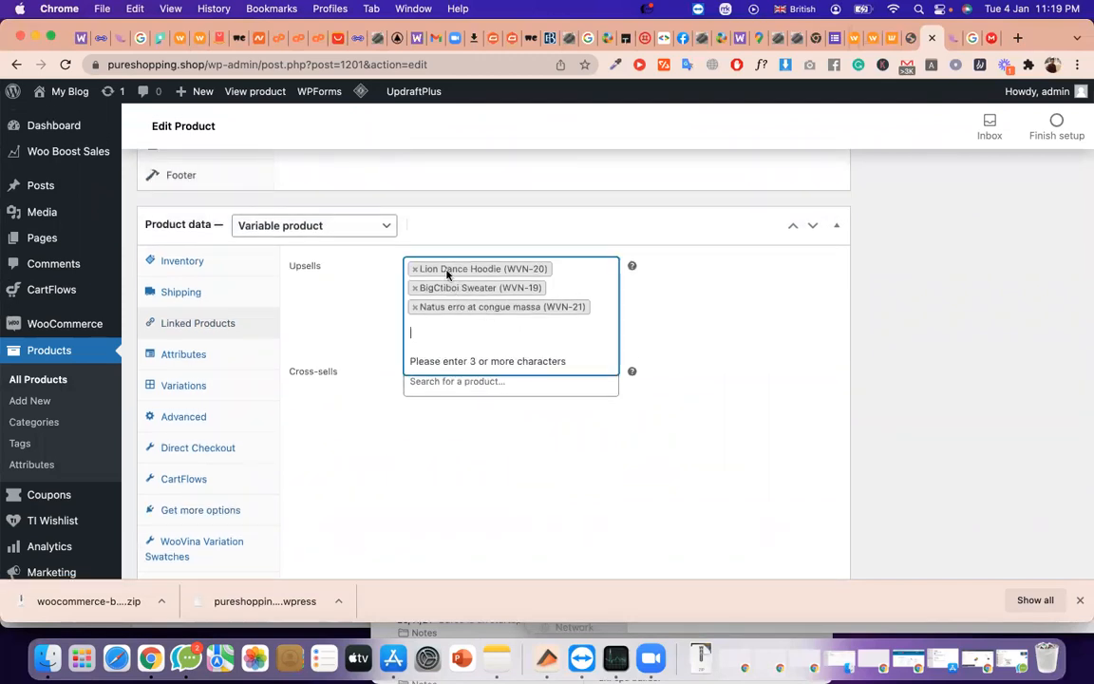
left_click(518, 325)
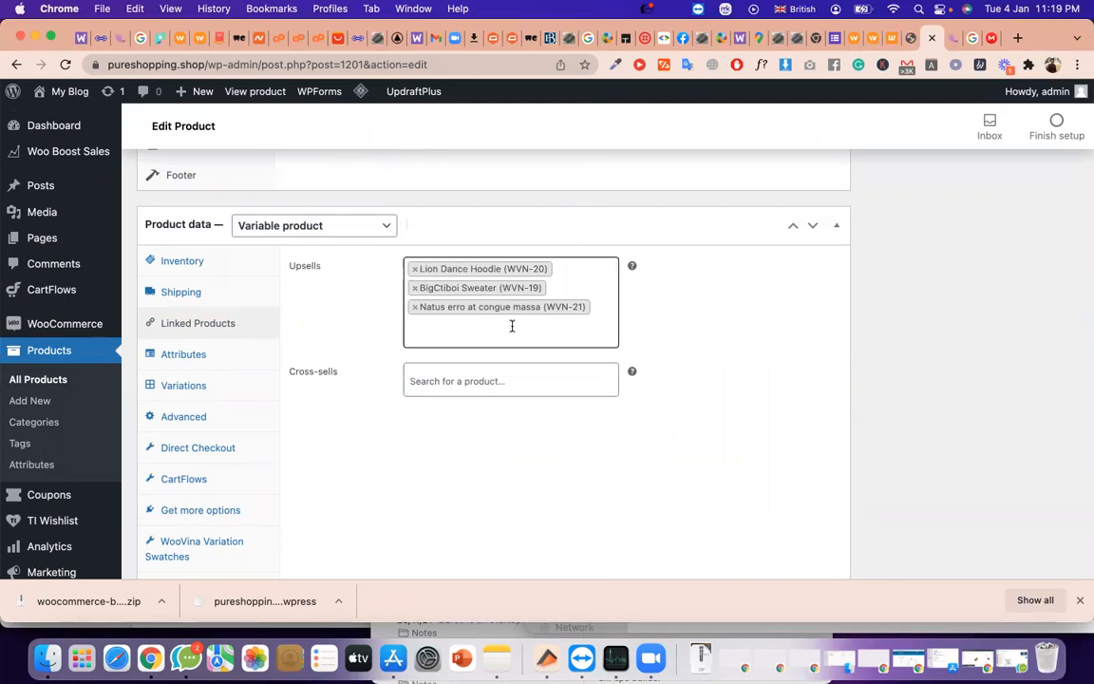
scroll(513, 326, "up", 3)
scroll(501, 384, "up", 2)
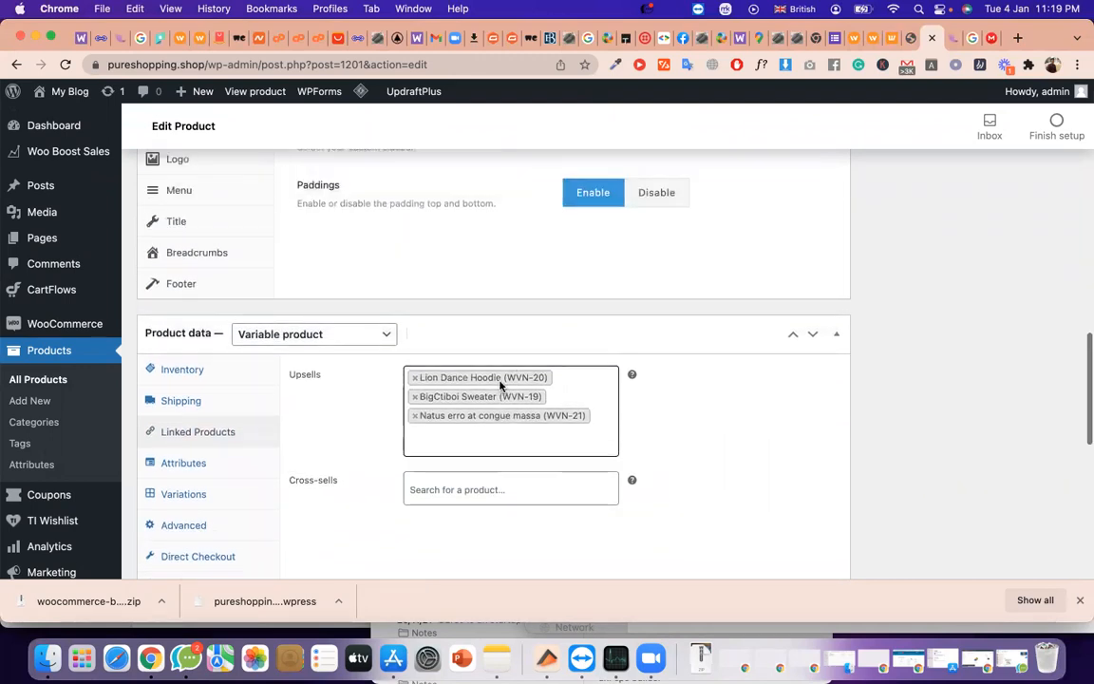
double_click(302, 379)
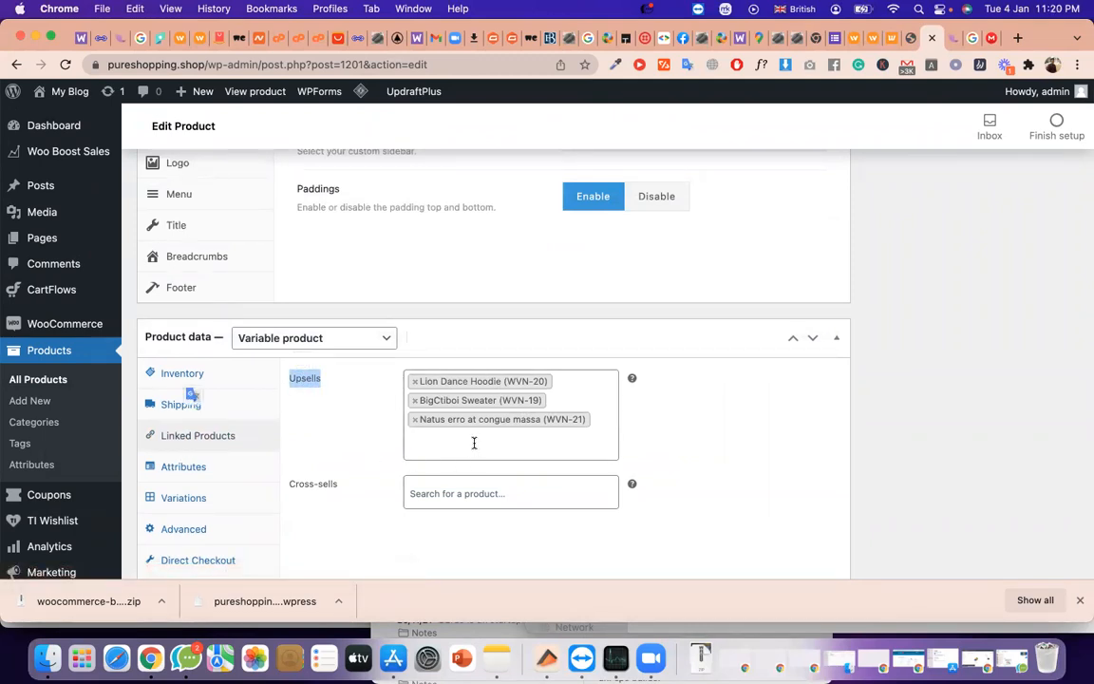
left_click(474, 443)
left_click(350, 421)
scroll(350, 421, "up", 1)
scroll(480, 406, "down", 2)
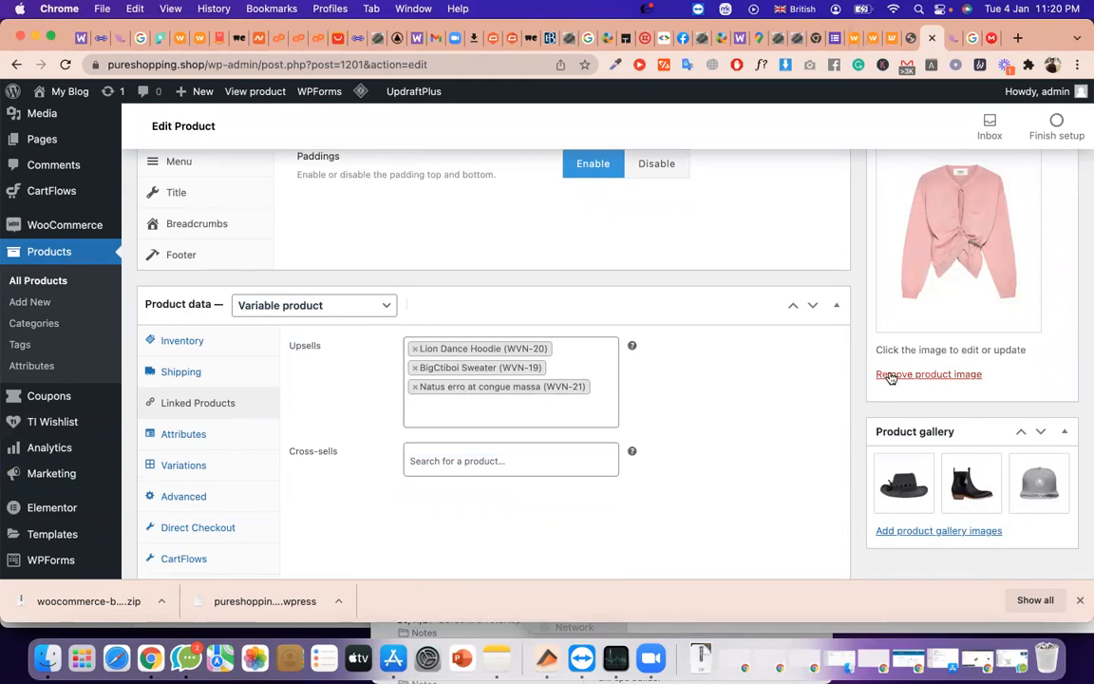
scroll(890, 377, "up", 3)
key("ctrl+Up")
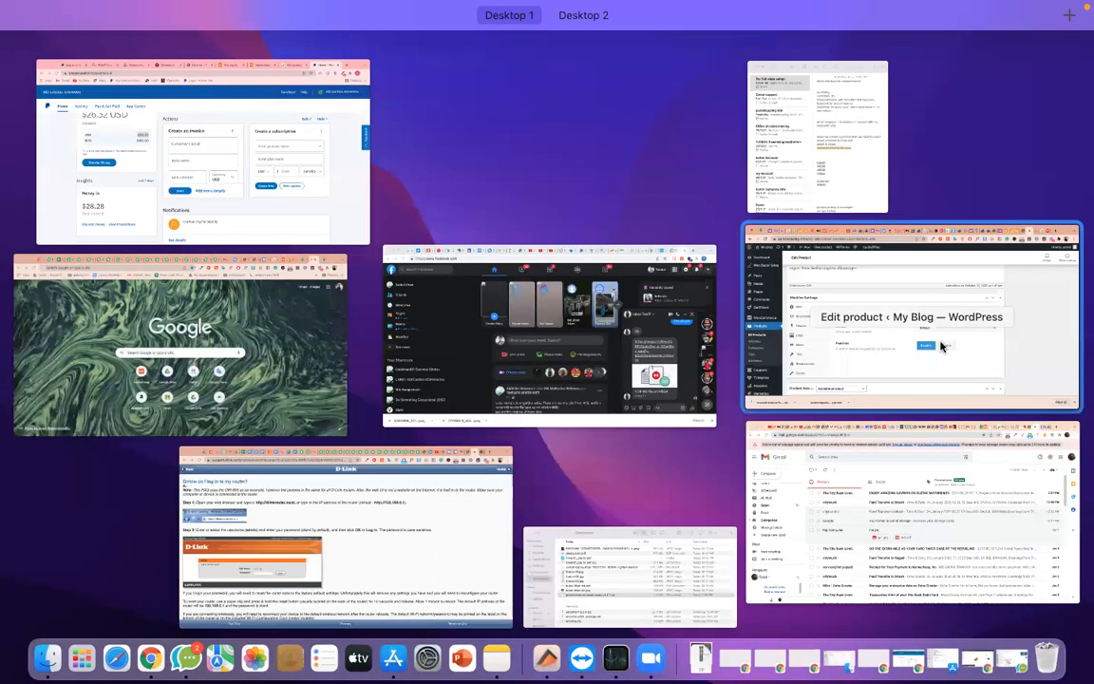
left_click(942, 347)
Step: Search the Cross-sells products for "lio" and add Lion Dance Hoodie (WVN-20) as a cross-sell
scroll(576, 402, "down", 10)
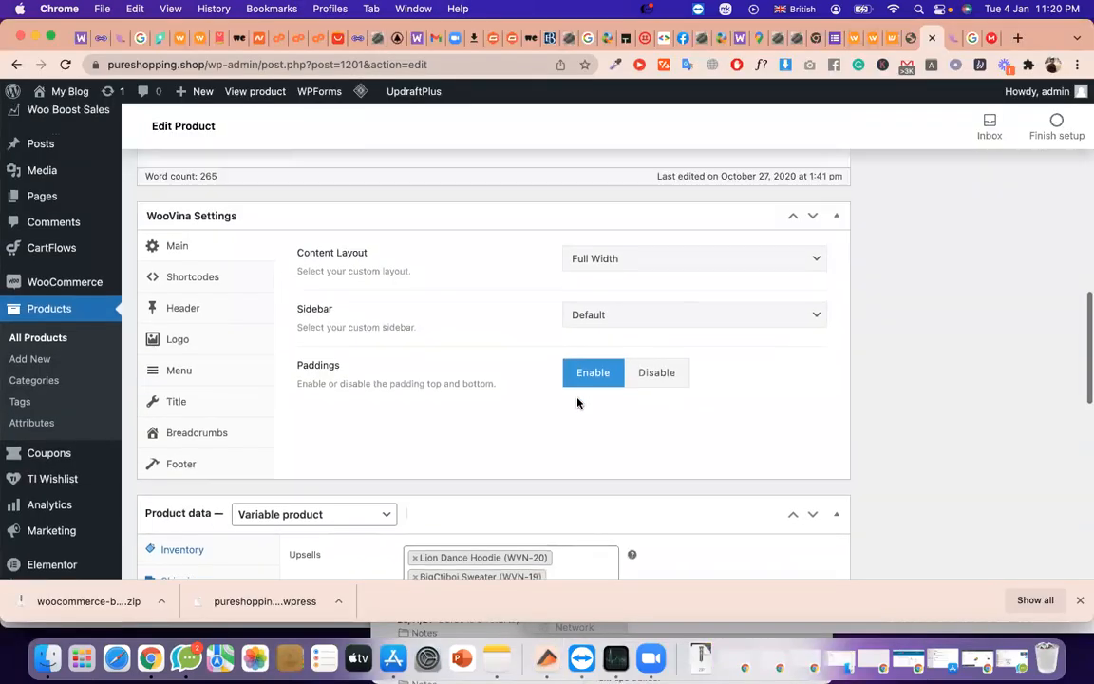
left_click(441, 289)
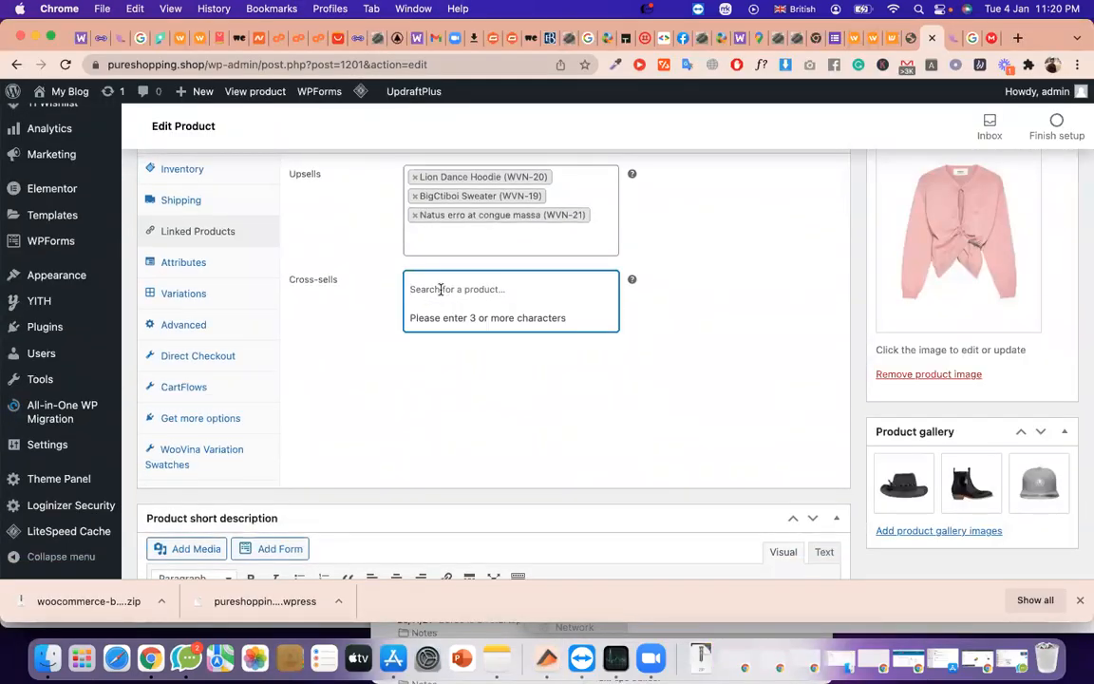
type("dd")
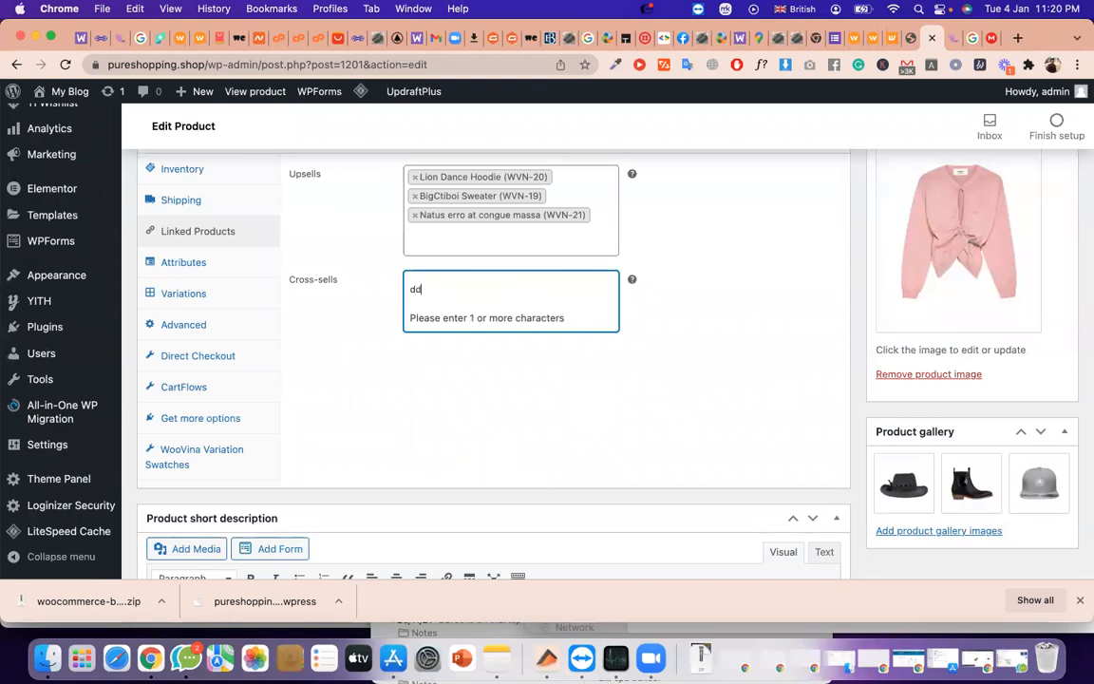
key("BackSpace")
type("d")
key("BackSpace")
key("BackSpace")
type("lio")
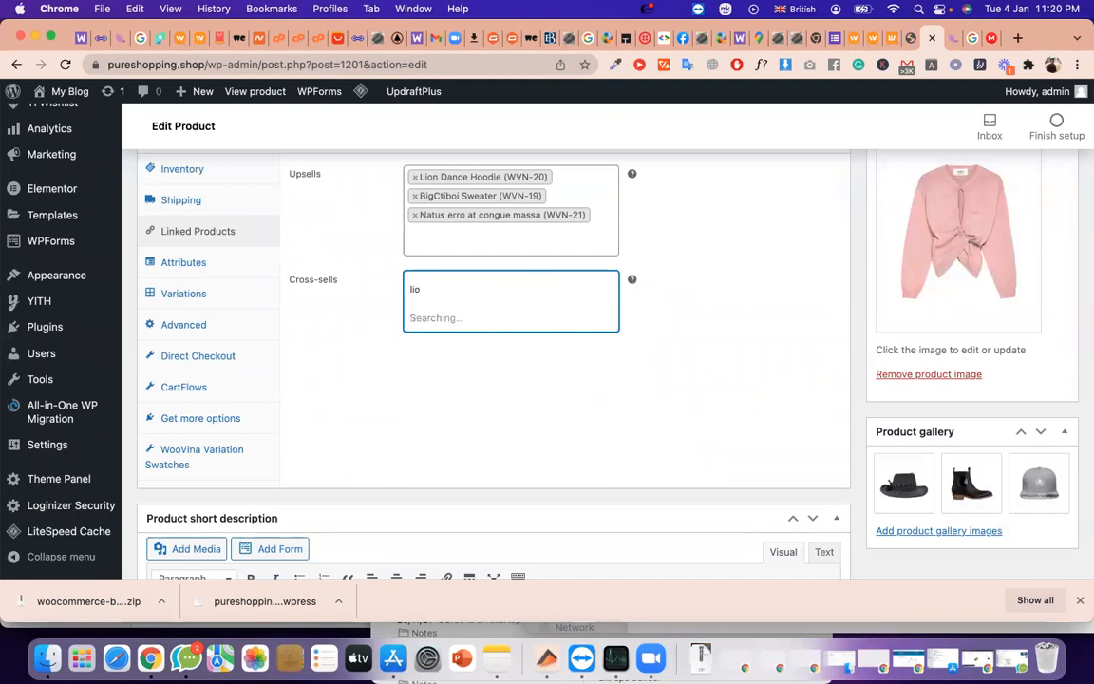
left_click(489, 321)
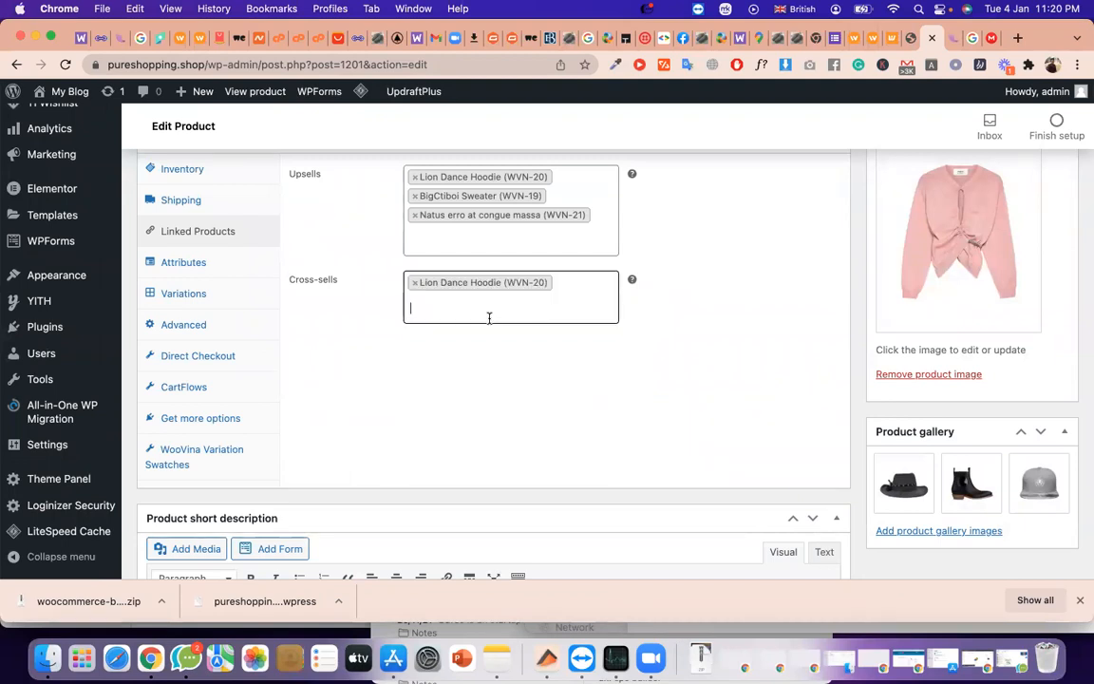
scroll(524, 335, "down", 1)
scroll(524, 340, "up", 5)
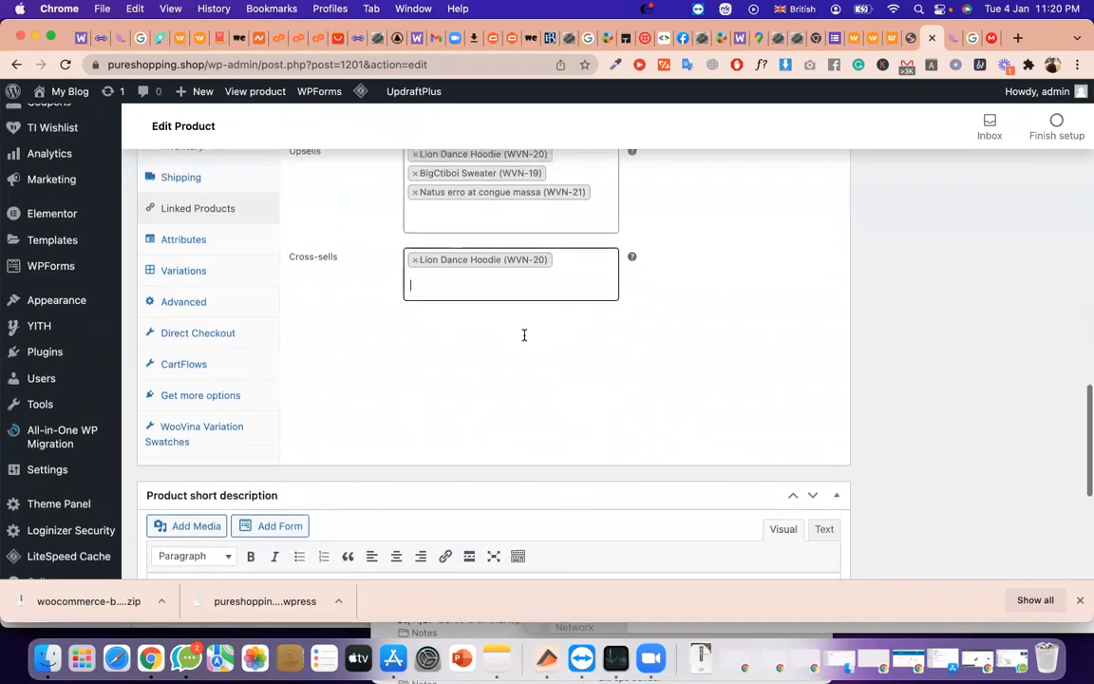
Step: Update the TW x TLNSG - Sleepless City product to save its linked products
scroll(698, 344, "up", 10)
scroll(698, 344, "down", 3)
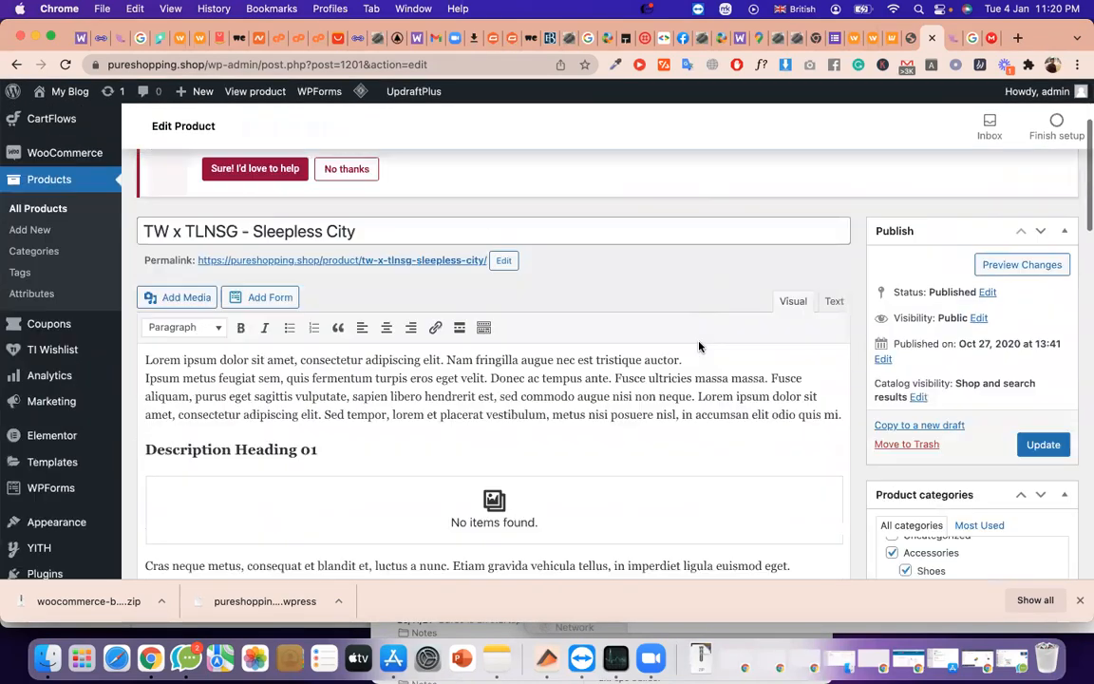
scroll(453, 450, "down", 15)
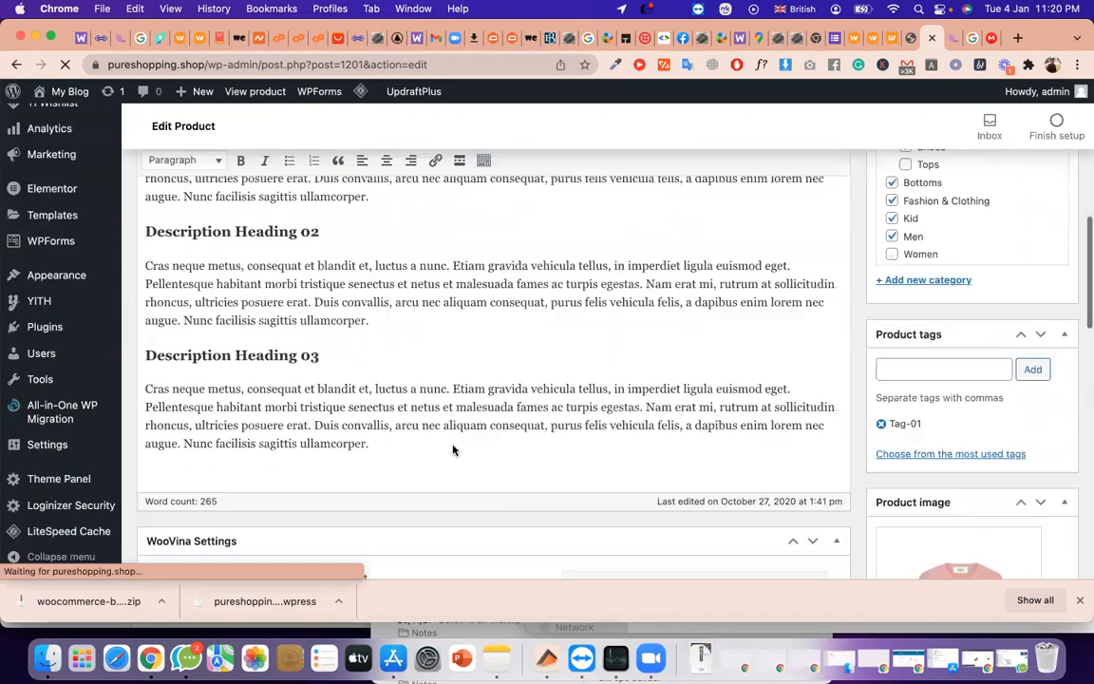
scroll(271, 433, "down", 3)
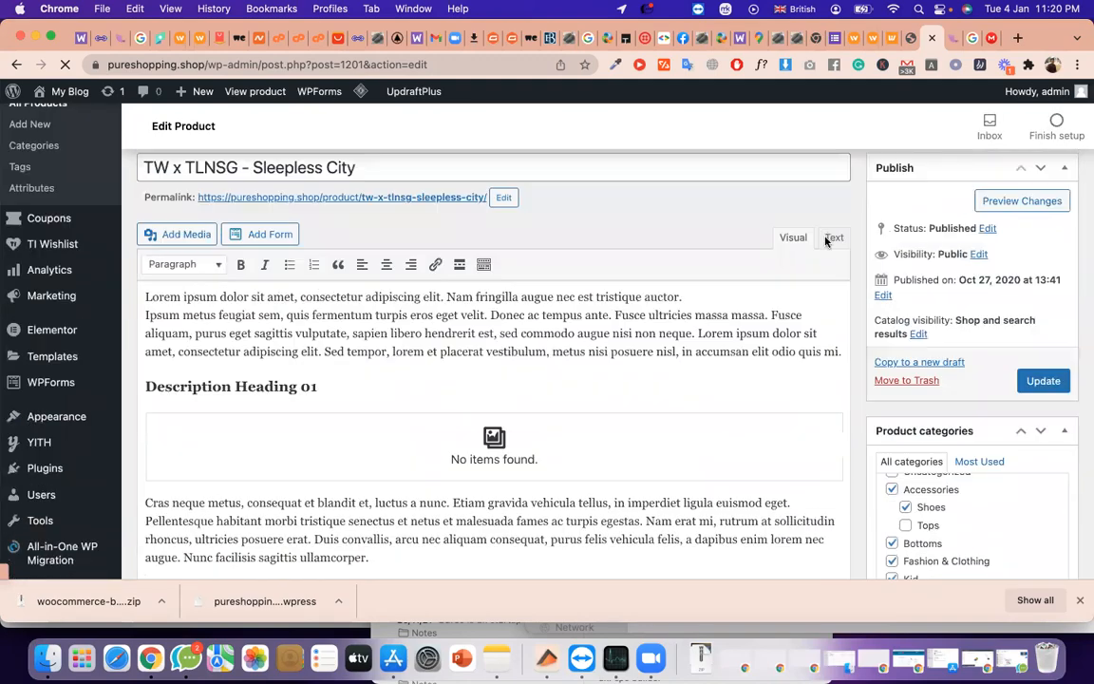
scroll(132, 294, "down", 10)
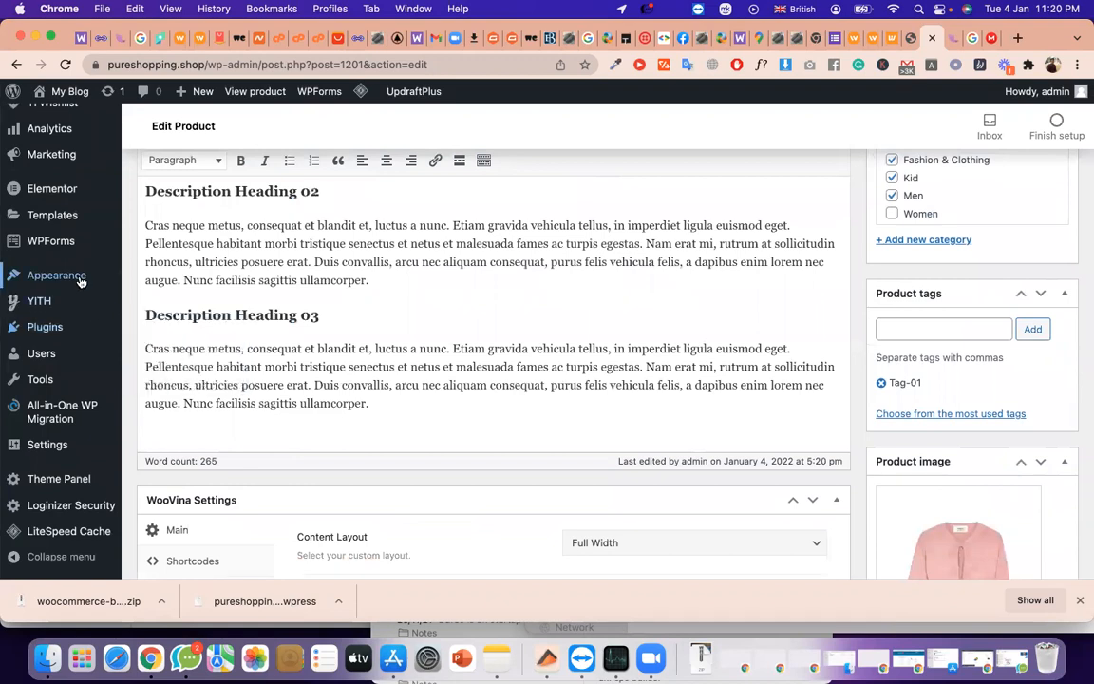
mouse_move(81, 279)
scroll(81, 278, "down", 4)
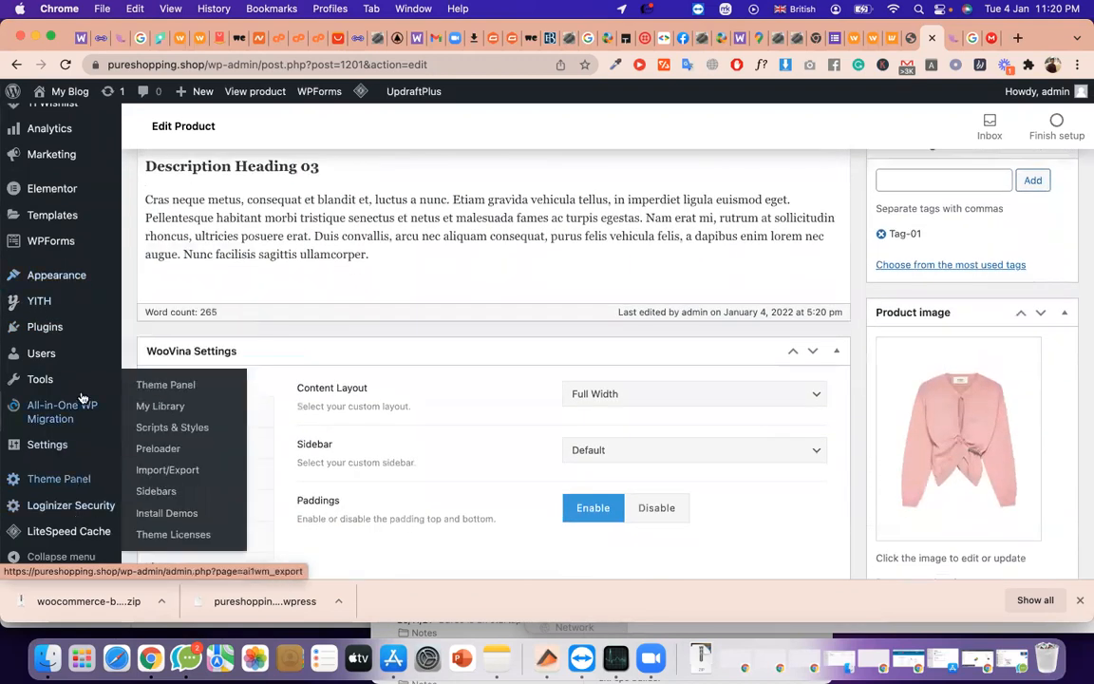
mouse_move(99, 448)
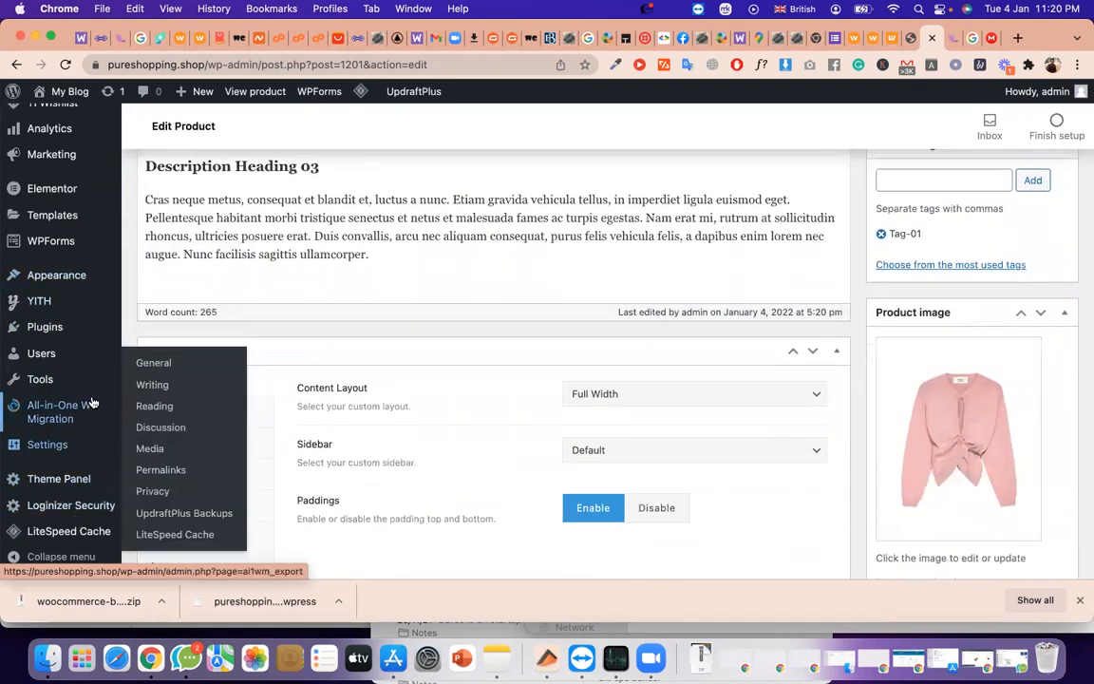
mouse_move(79, 385)
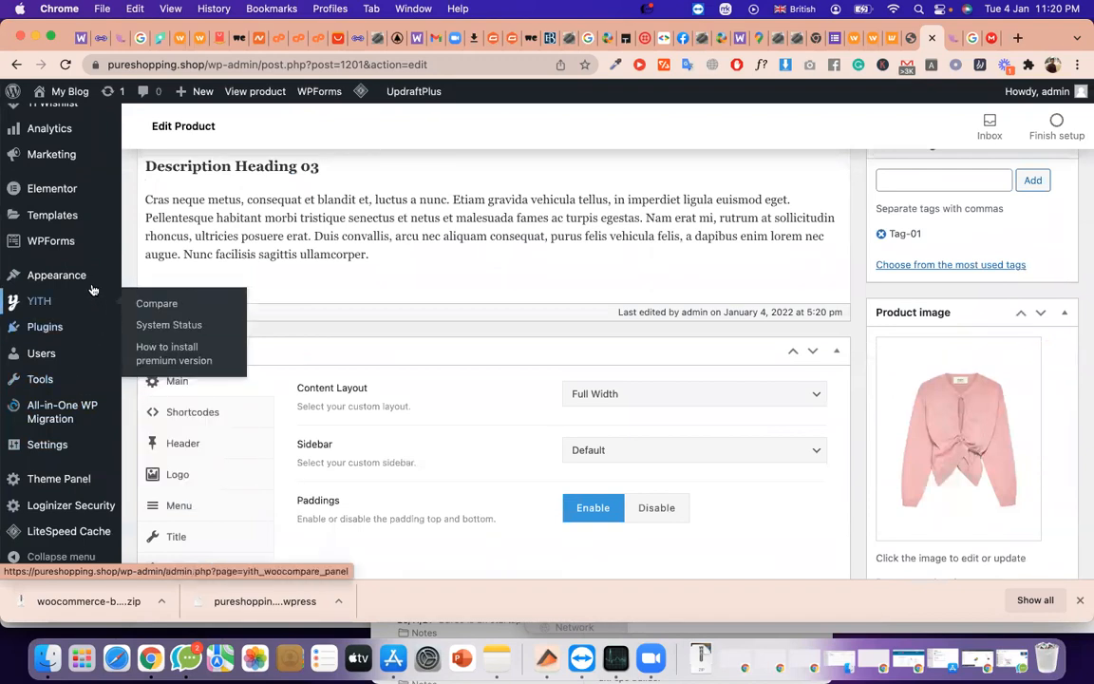
mouse_move(84, 224)
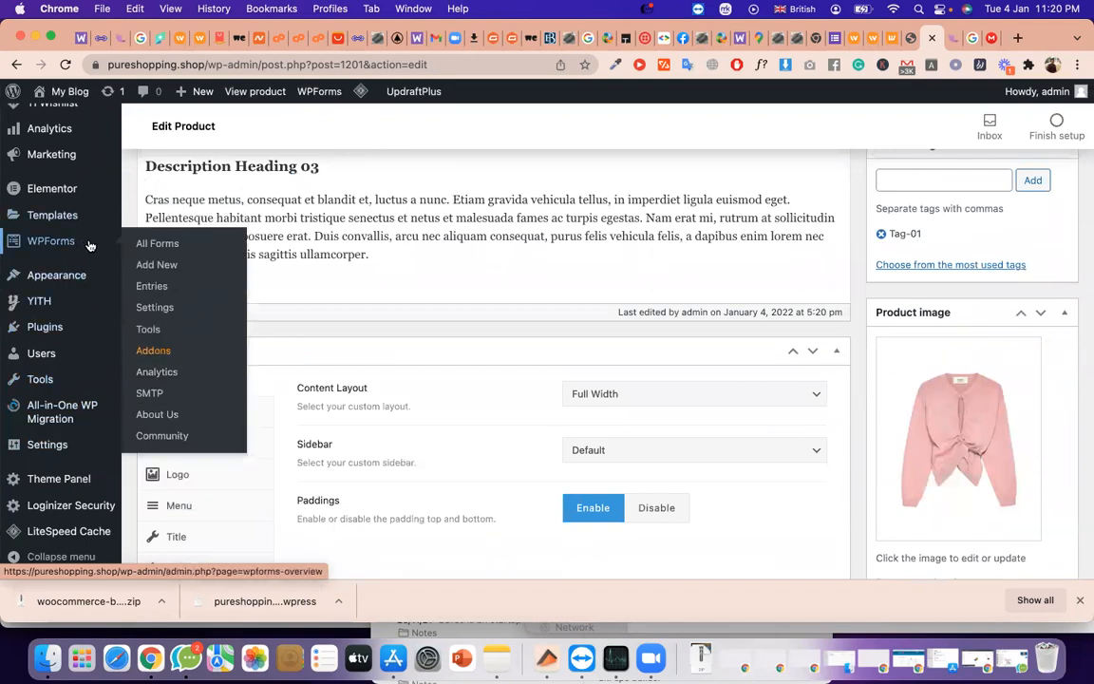
scroll(515, 232, "up", 15)
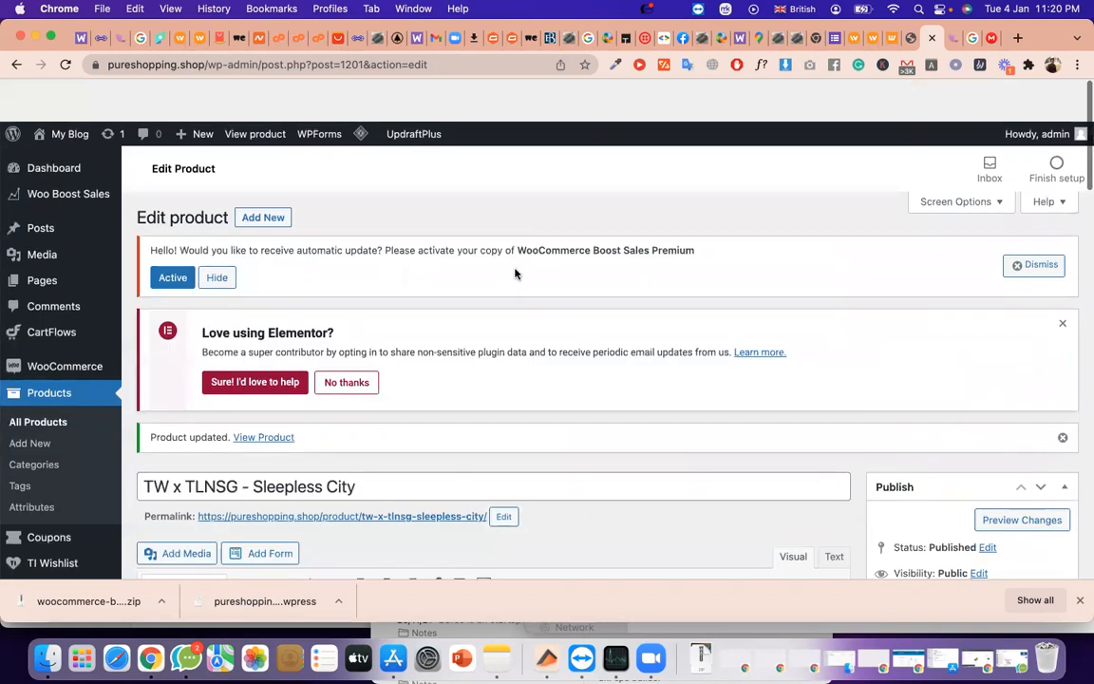
Step: Load the store's shop page in the dashboard tab and open the edited product's live page in a new tab
left_click(912, 37)
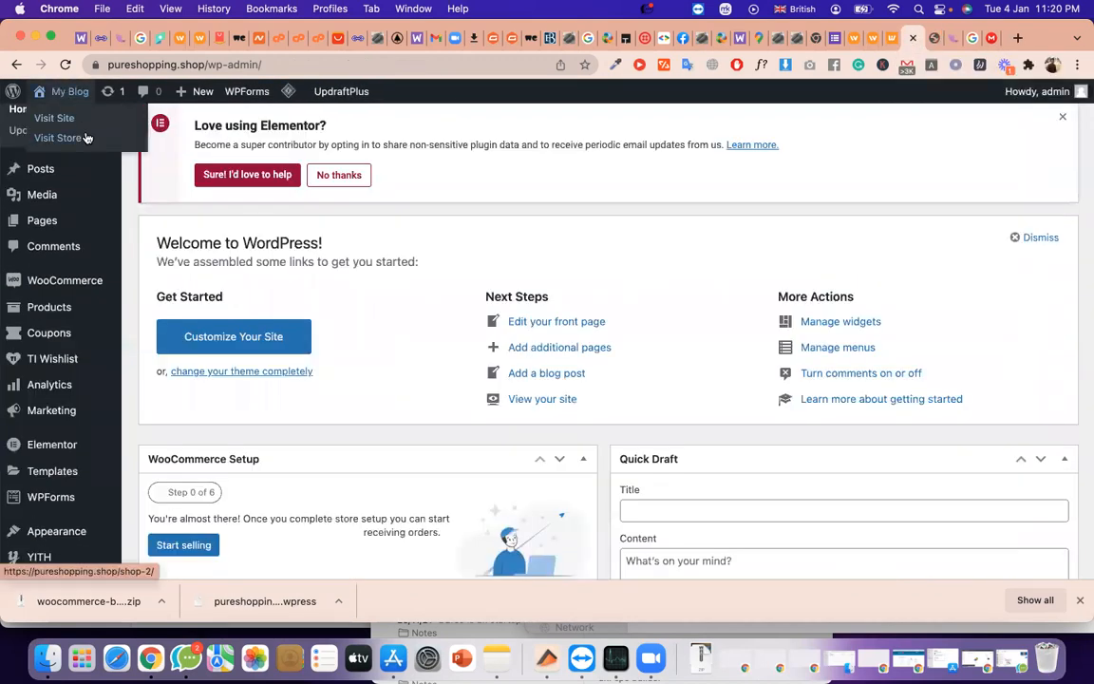
left_click(249, 177)
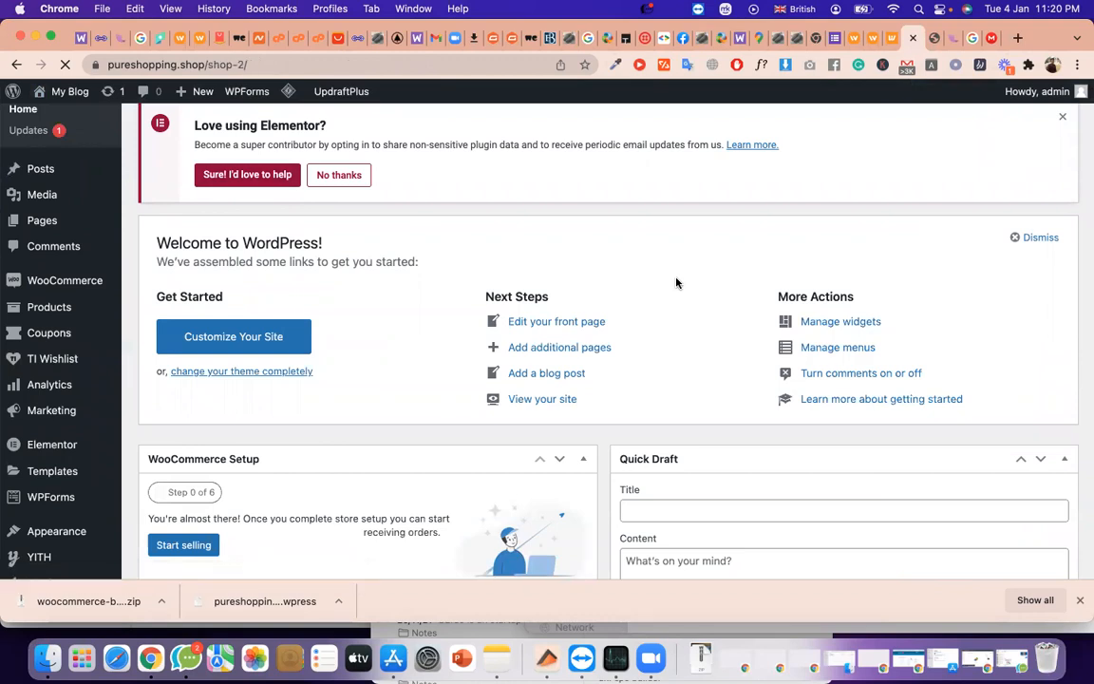
left_click(933, 41)
right_click(267, 94)
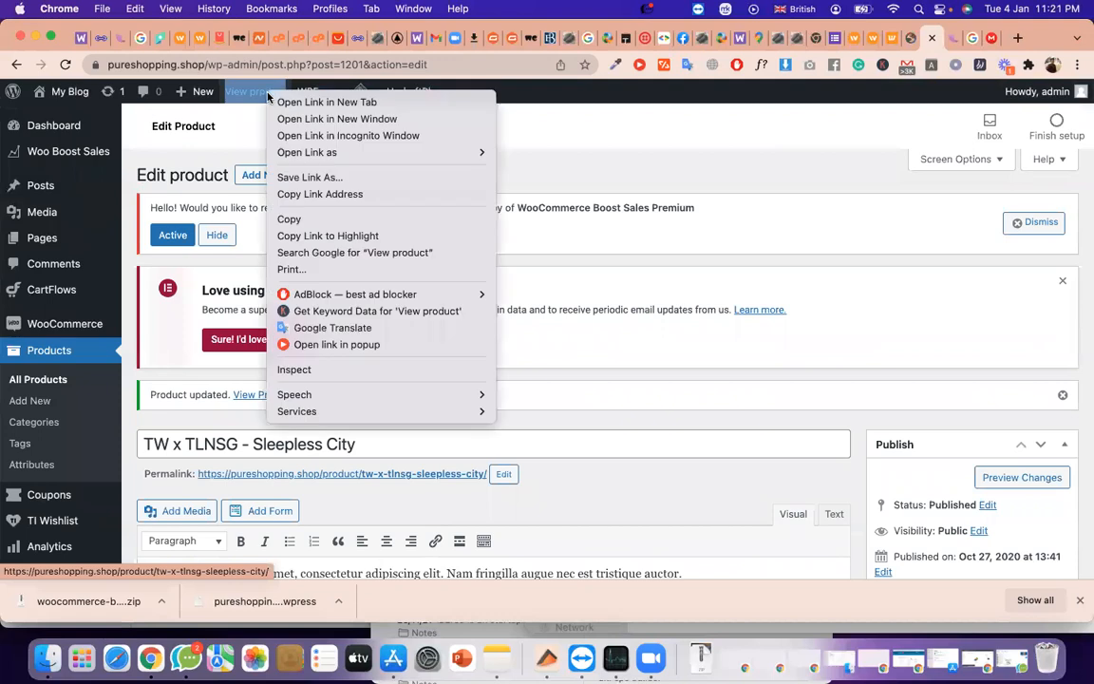
left_click(274, 102)
left_click(929, 44)
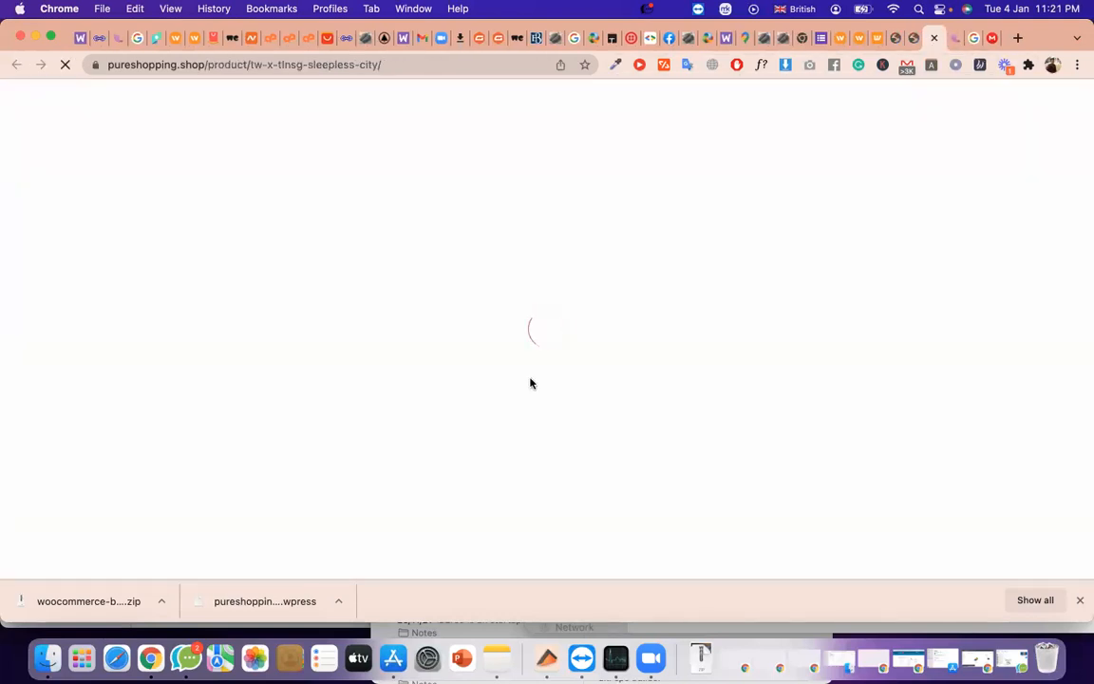
Step: Look through the live product page from its purchase area to the You May Also Like products
scroll(493, 378, "down", 10)
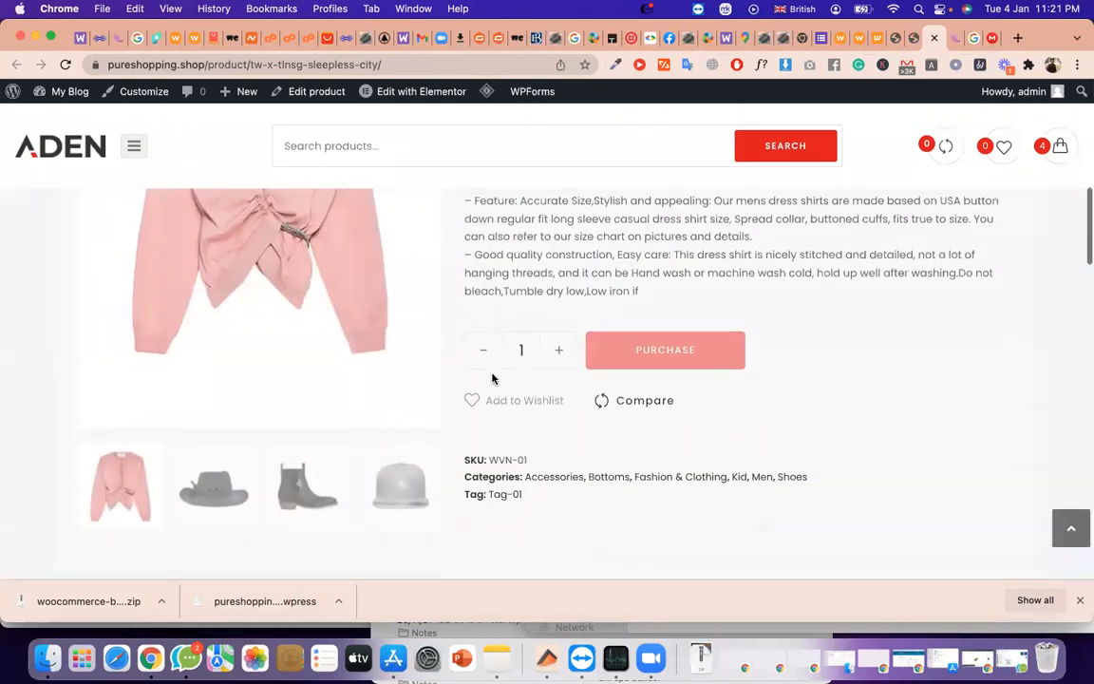
scroll(647, 367, "up", 4)
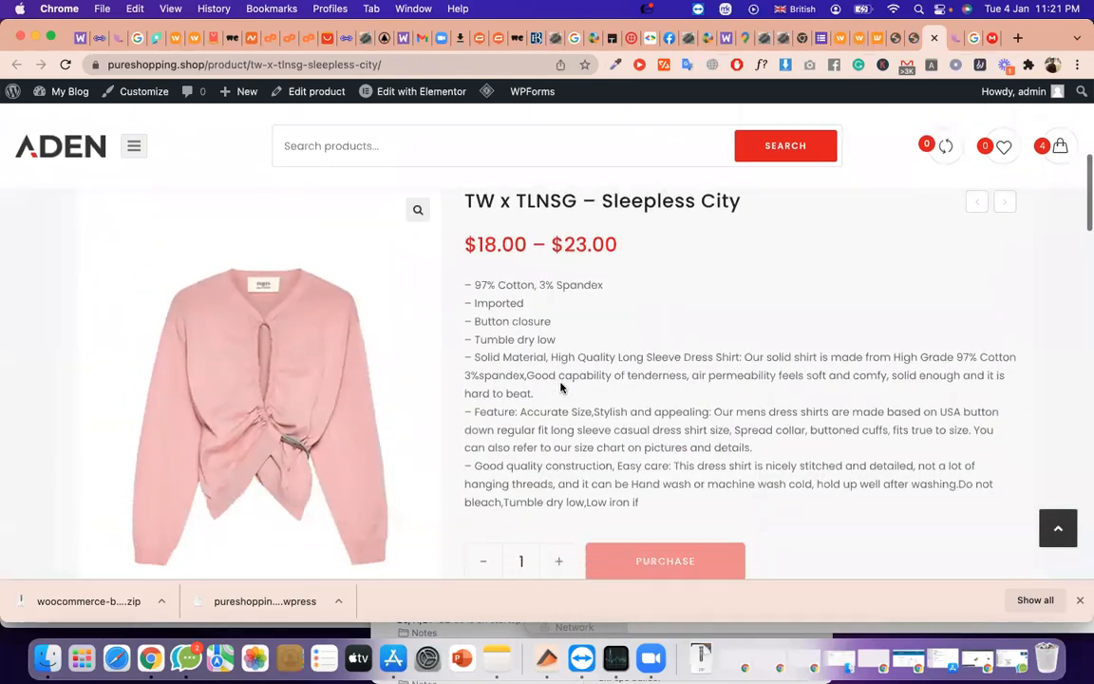
scroll(561, 387, "down", 3)
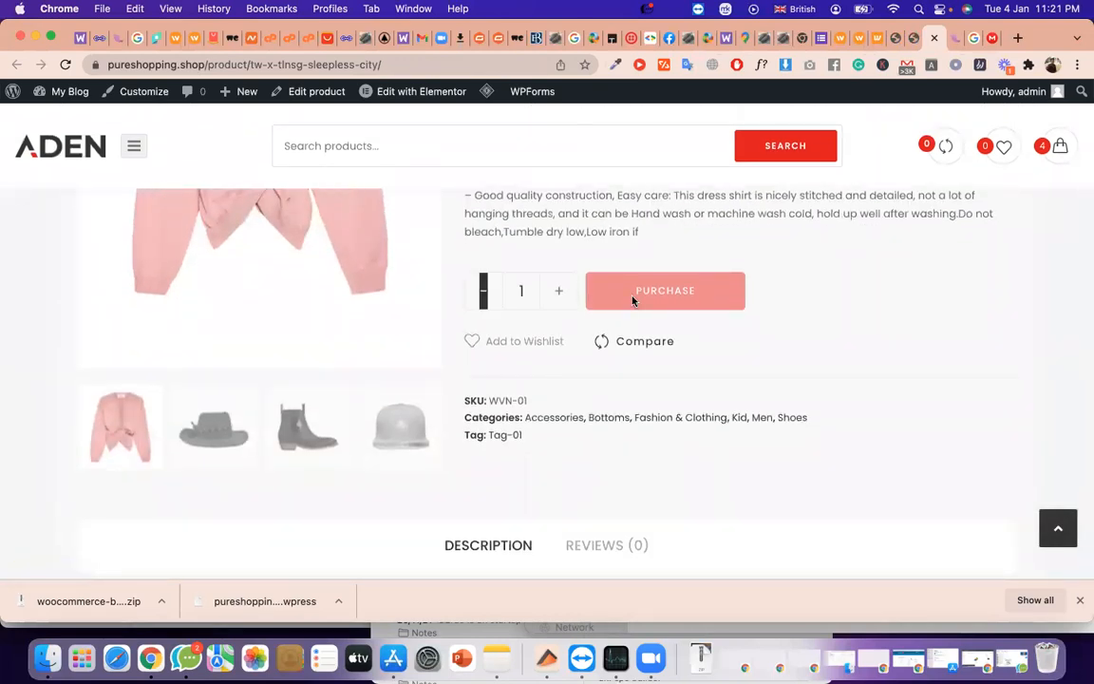
scroll(633, 301, "down", 10)
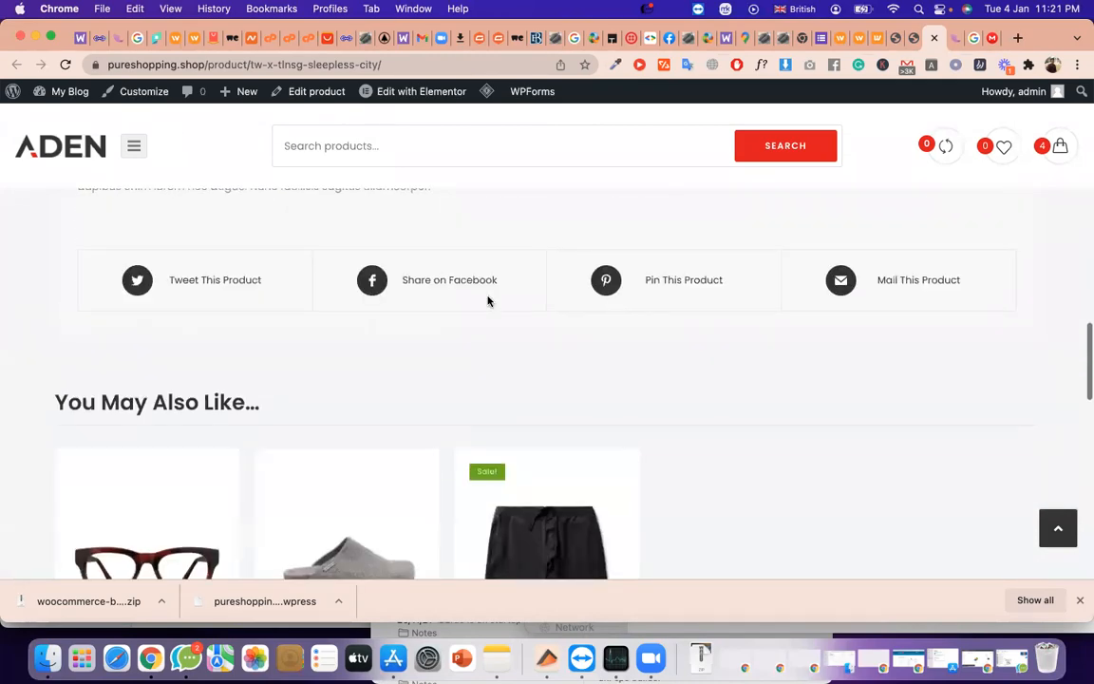
scroll(454, 300, "down", 4)
scroll(456, 296, "up", 8)
scroll(456, 298, "down", 6)
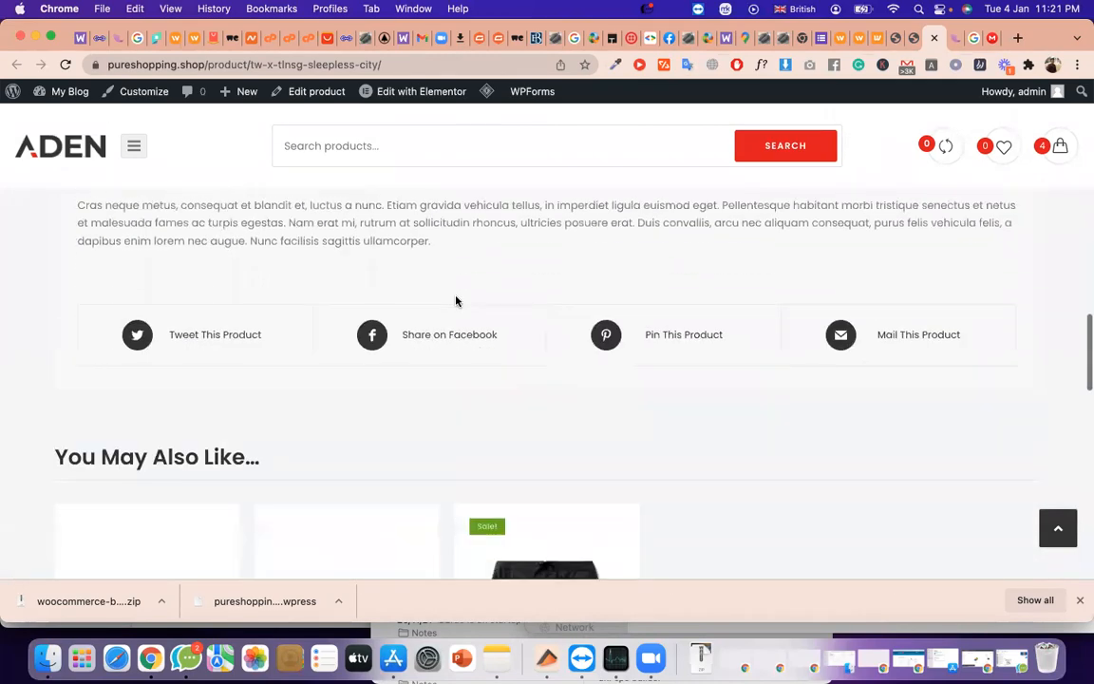
scroll(456, 301, "down", 1)
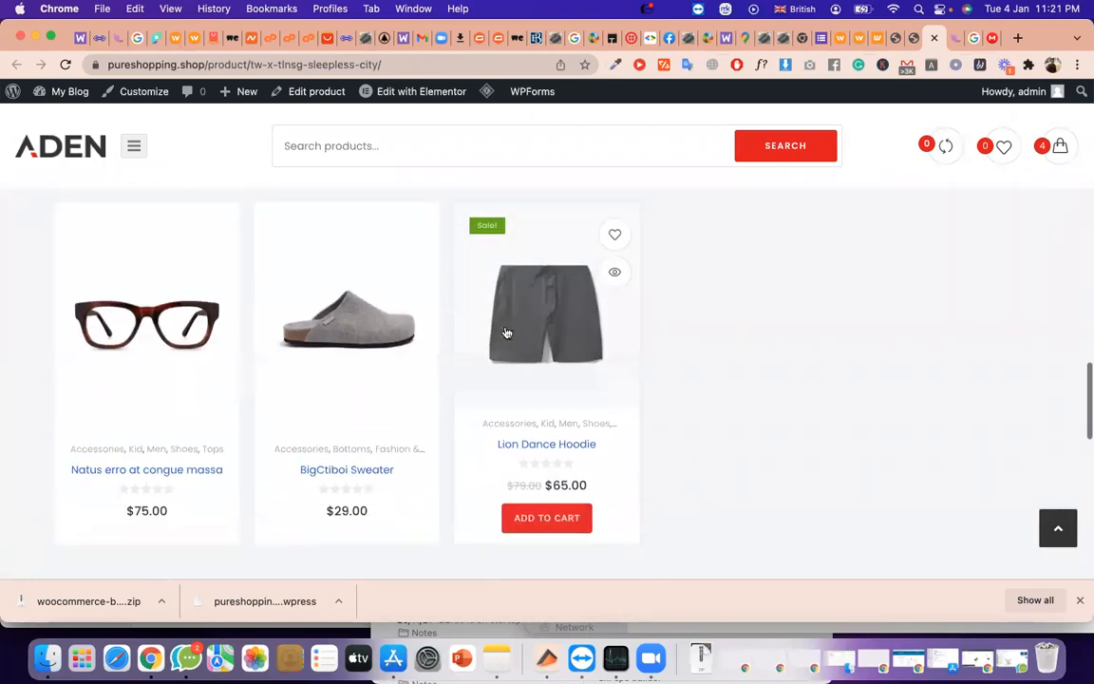
Step: Return to the product editor and review the Upsells and Cross-sells under Linked Products
left_click(912, 38)
scroll(432, 467, "down", 8)
scroll(432, 466, "down", 15)
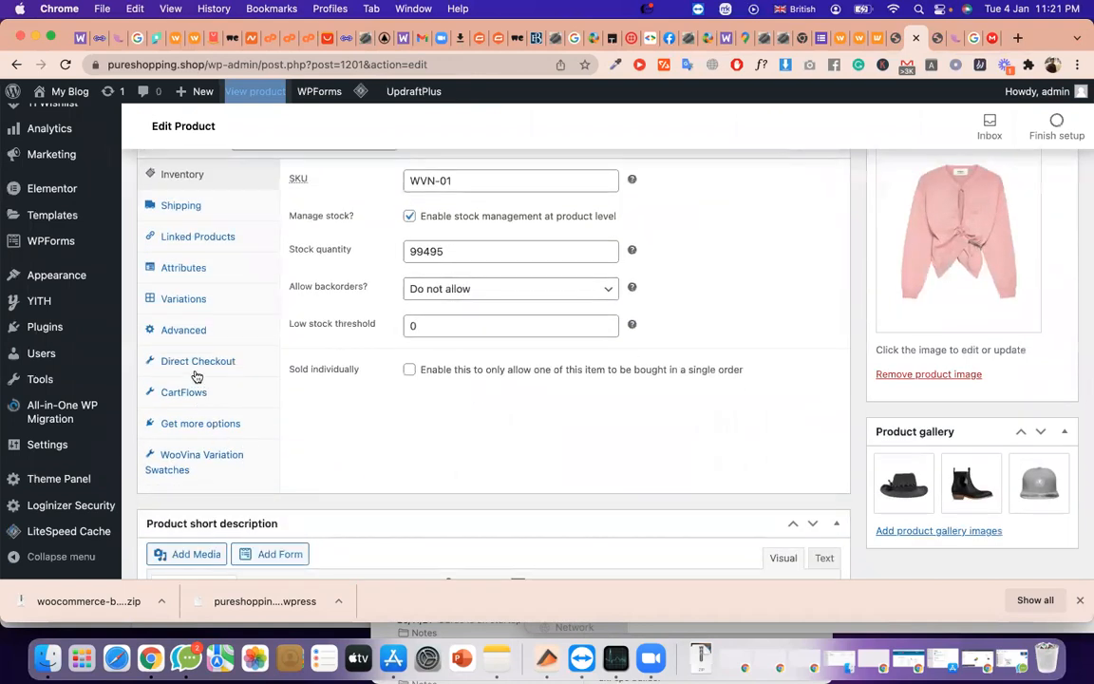
left_click(169, 249)
scroll(496, 339, "up", 2)
left_click(456, 314)
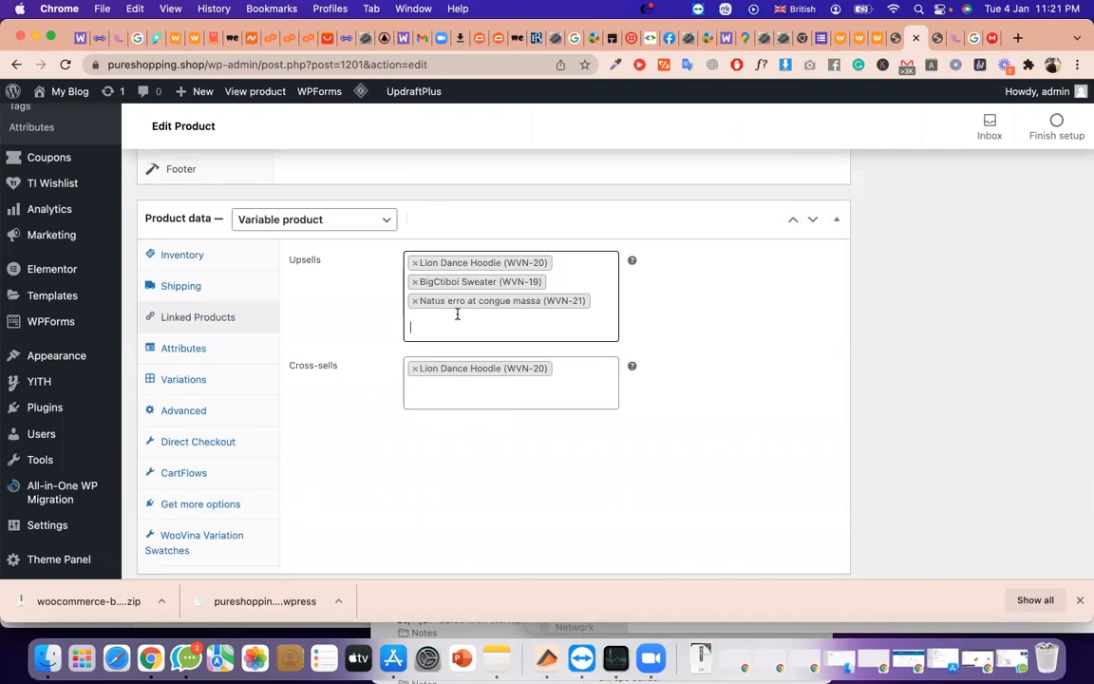
Step: Return to the live product page and highlight the You May Also Like heading above the upsell products
left_click(929, 38)
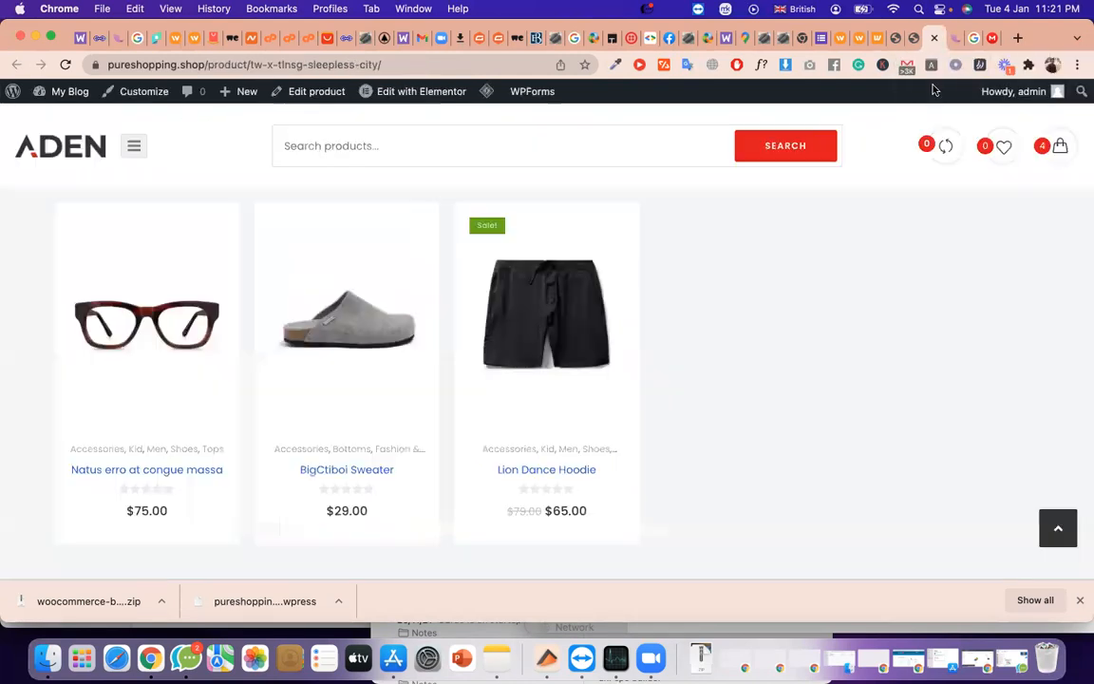
scroll(313, 467, "up", 10)
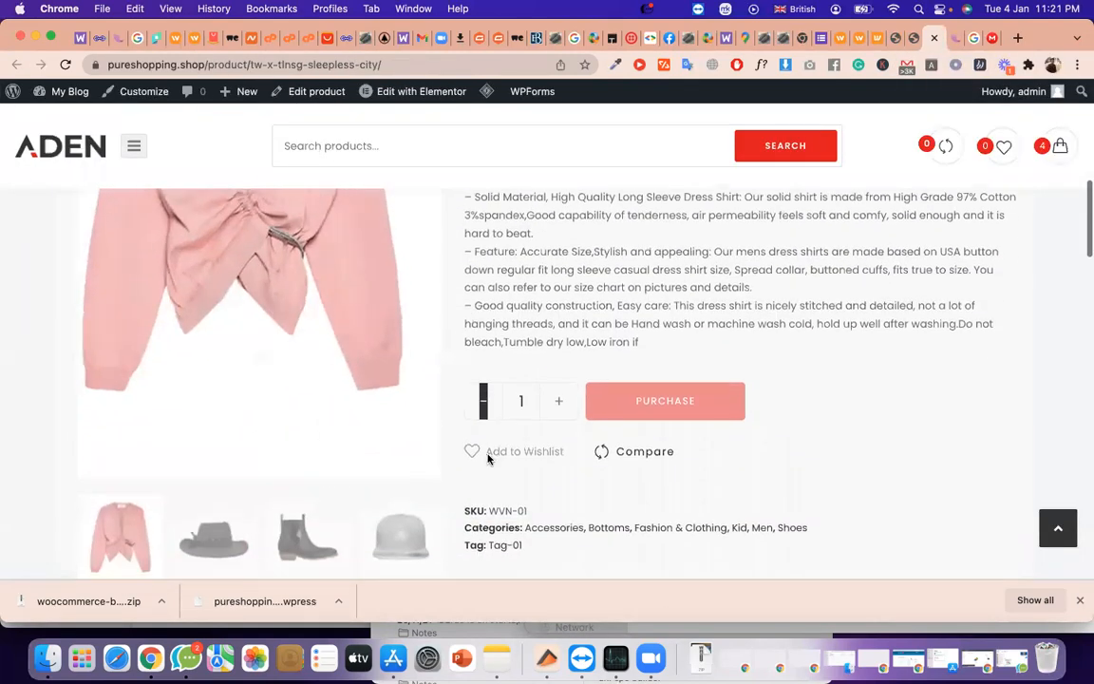
scroll(562, 416, "up", 3)
scroll(562, 416, "down", 15)
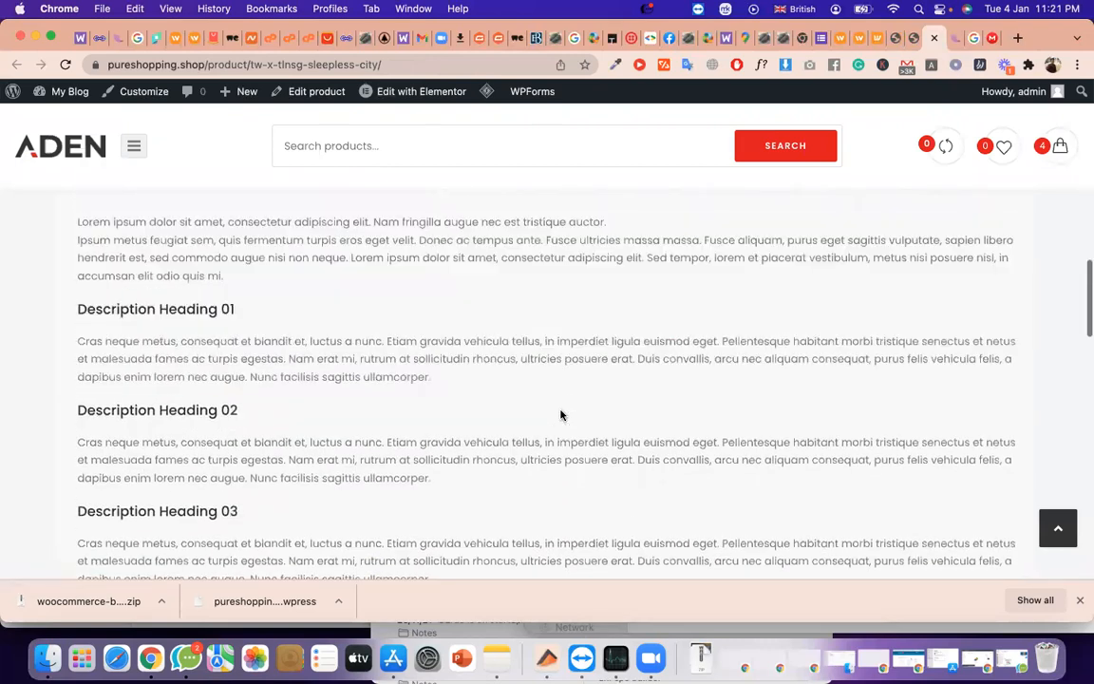
triple_click(85, 238)
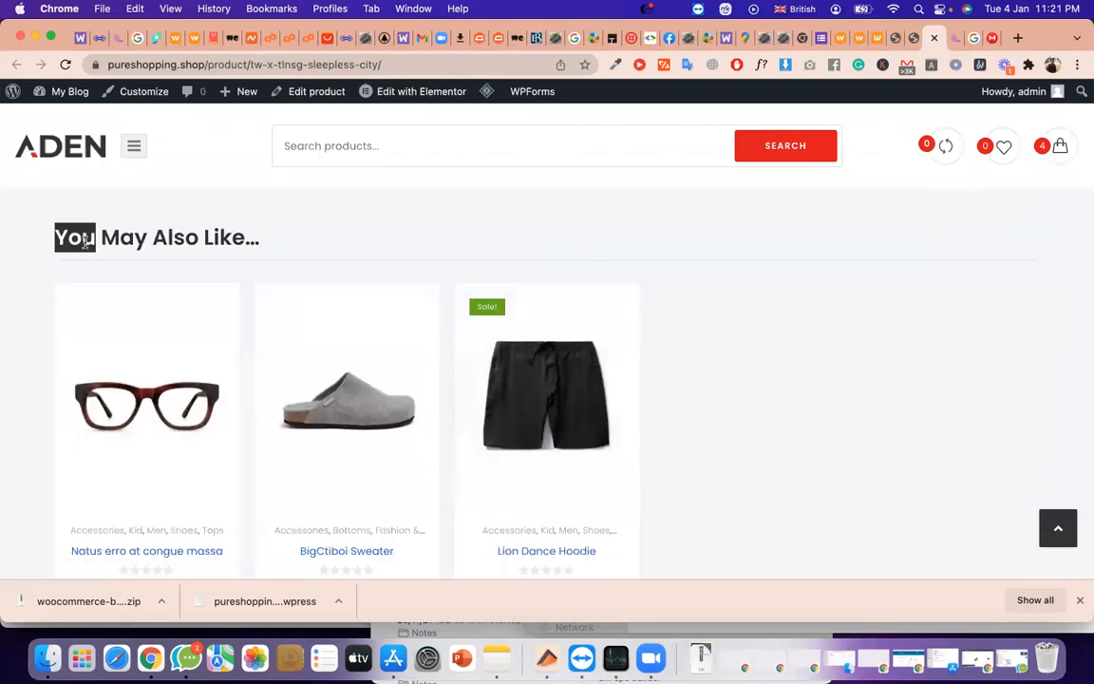
triple_click(84, 238)
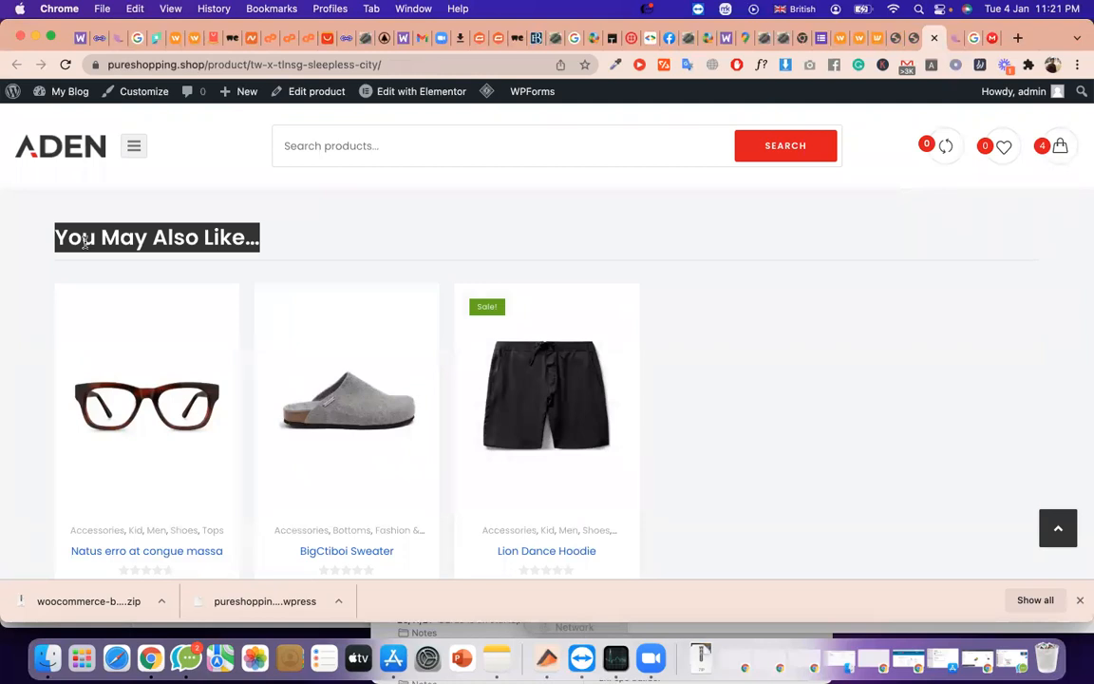
Step: Add BigCtiboi Sweater to the cart from the You May Also Like products and go to the cart
scroll(86, 245, "up", 3)
scroll(85, 247, "down", 10)
scroll(85, 247, "up", 10)
scroll(190, 352, "down", 5)
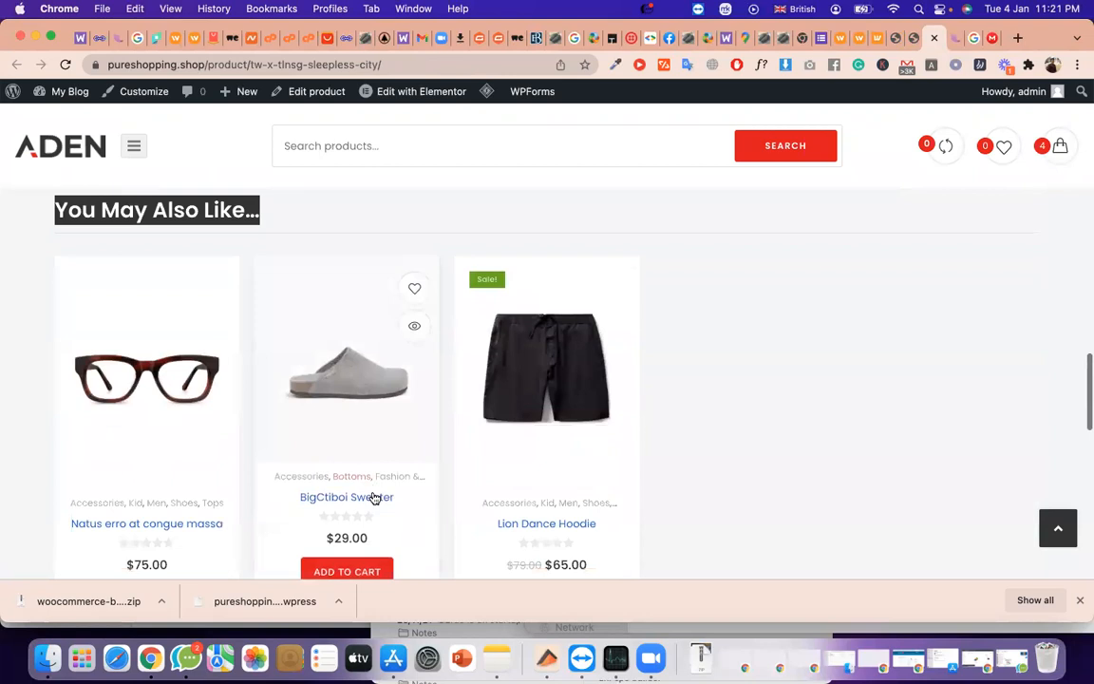
left_click(364, 500)
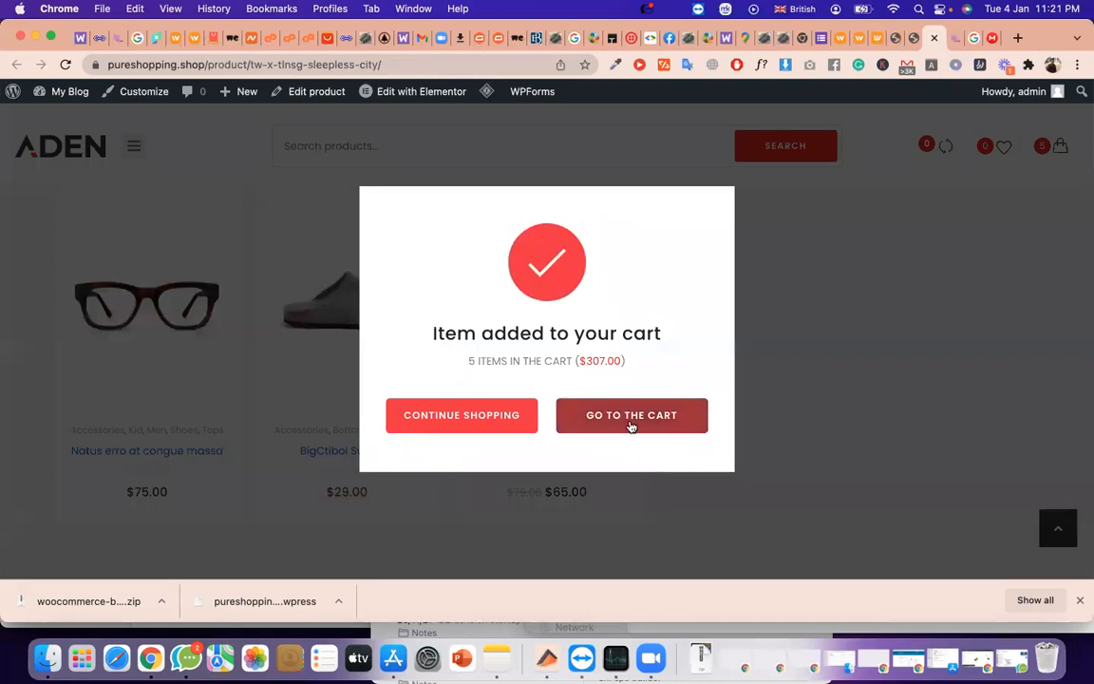
left_click(631, 425)
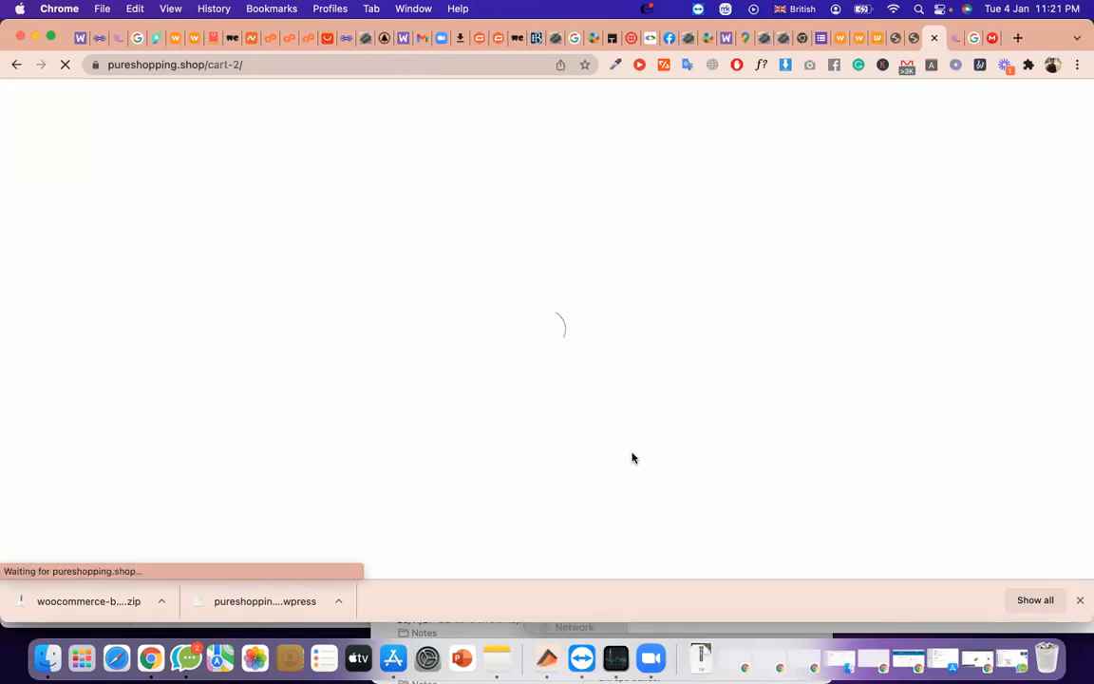
Step: Examine the cart page's product list, totals and the area below them for cross-sell suggestions
scroll(629, 456, "down", 10)
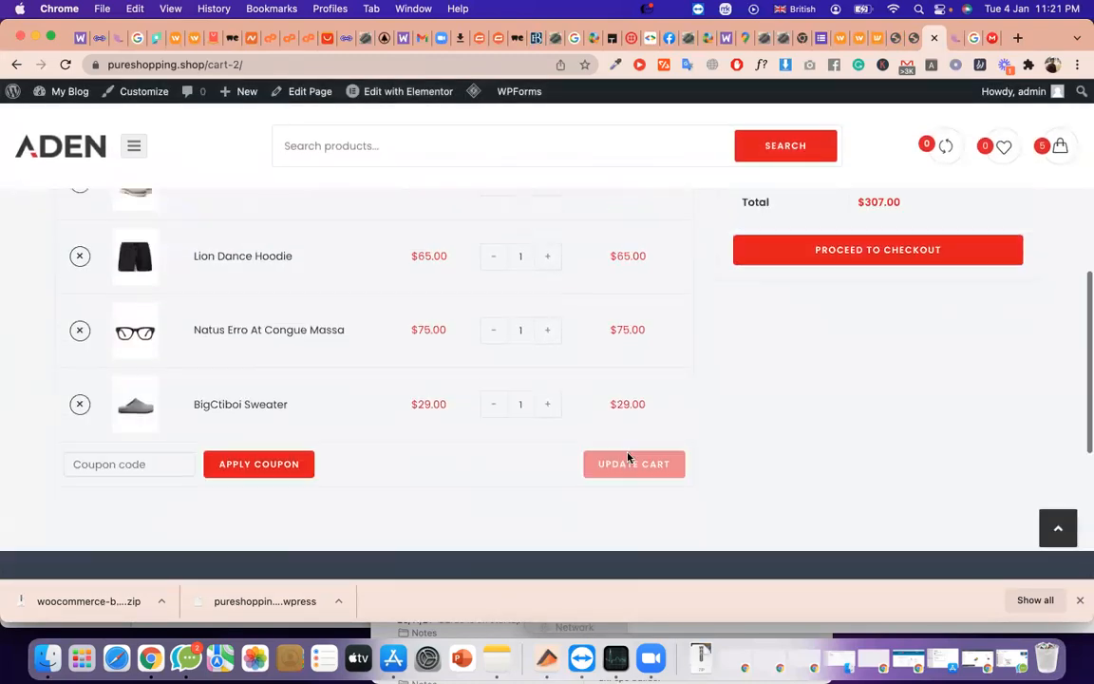
scroll(627, 456, "up", 10)
scroll(627, 457, "down", 15)
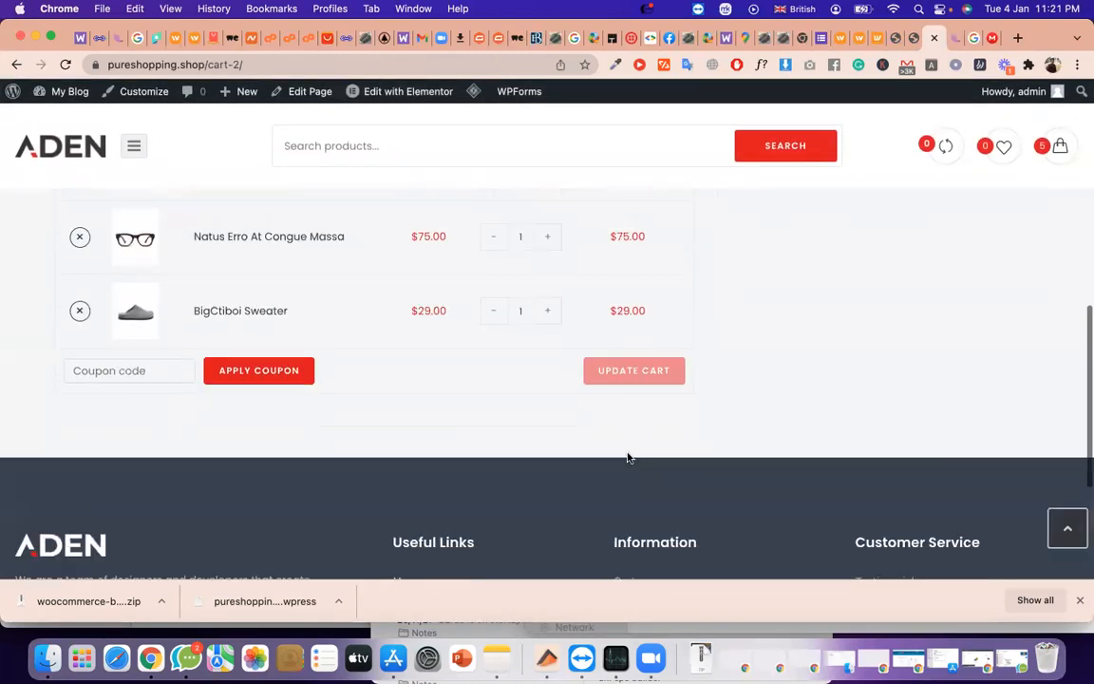
scroll(625, 454, "down", 5)
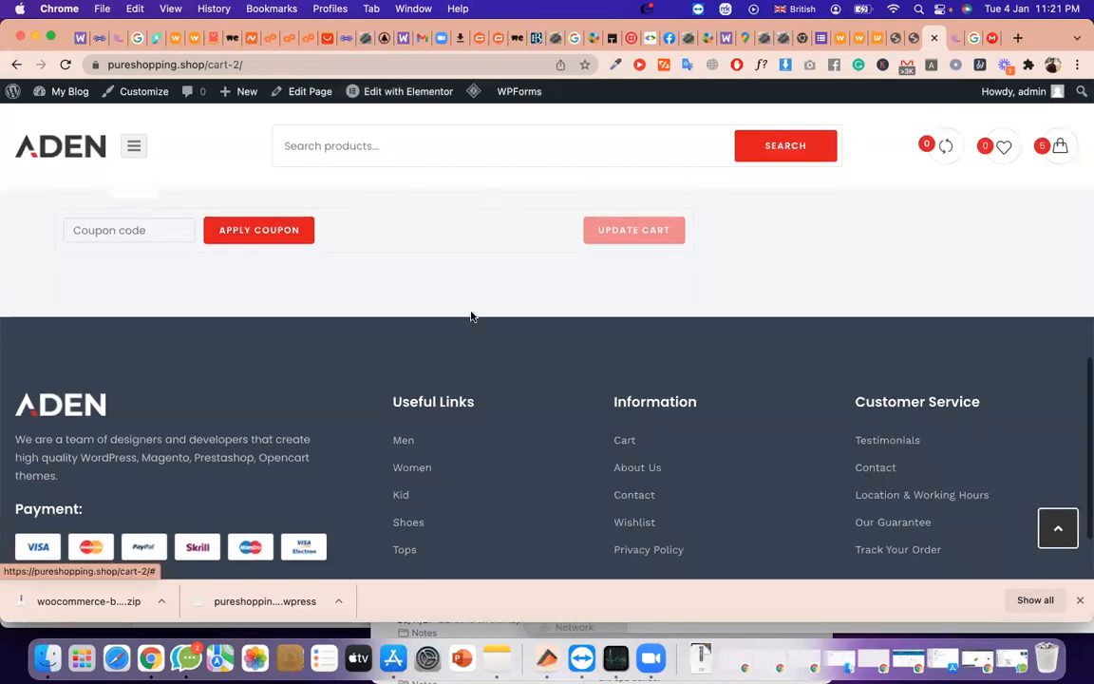
scroll(475, 316, "up", 5)
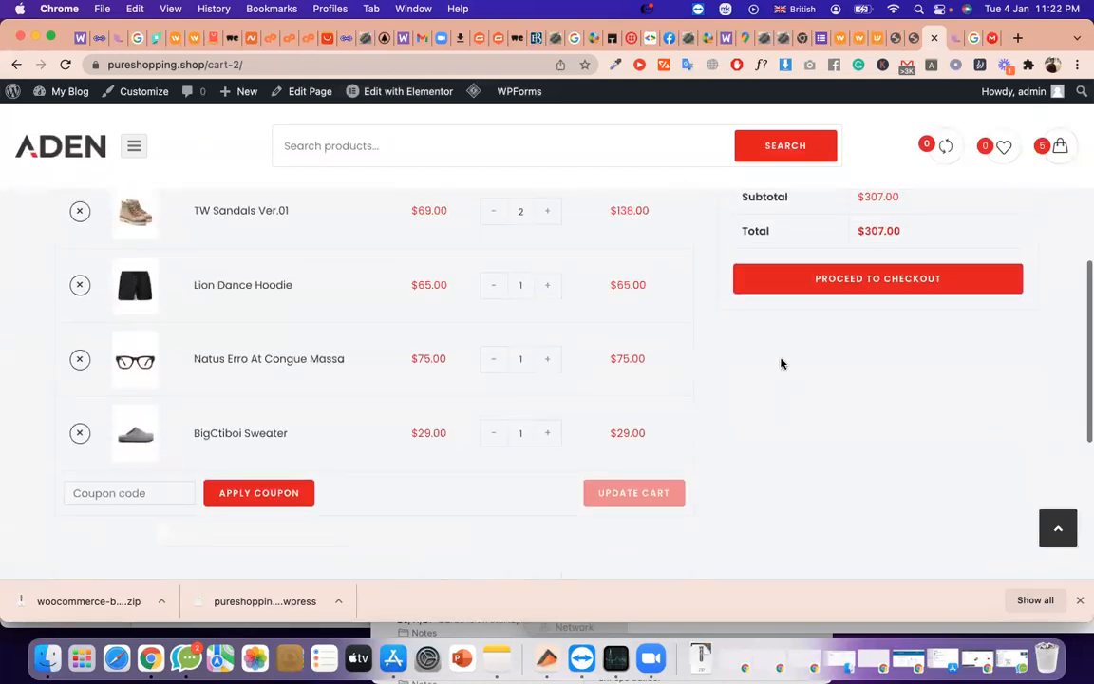
scroll(793, 468, "up", 5)
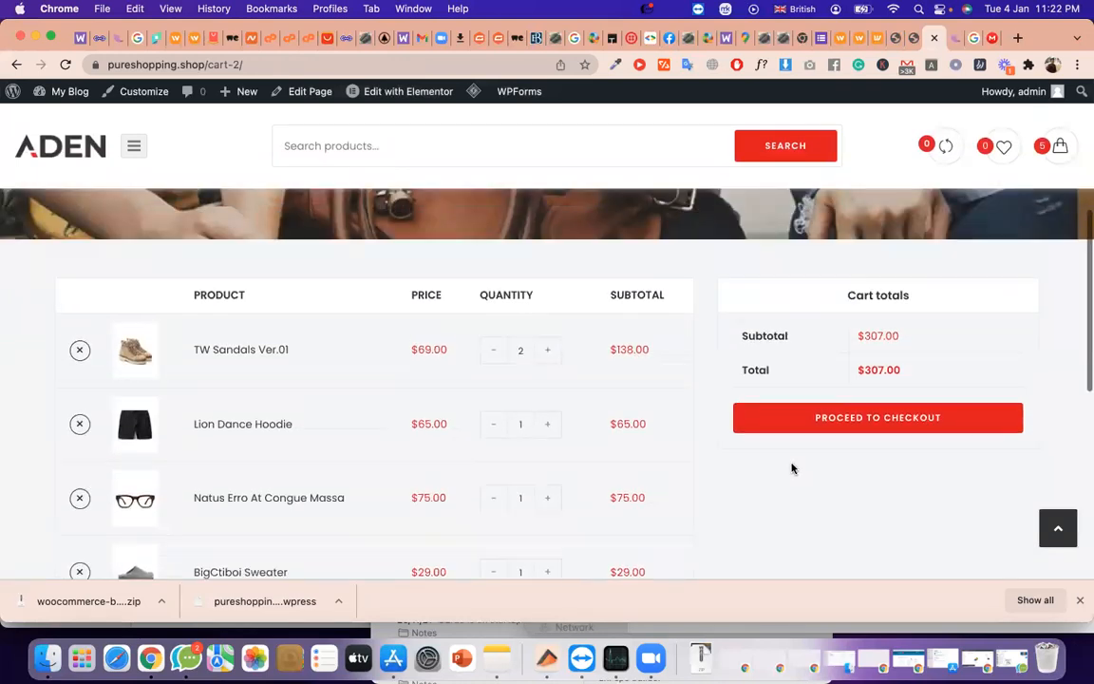
scroll(836, 310, "up", 2)
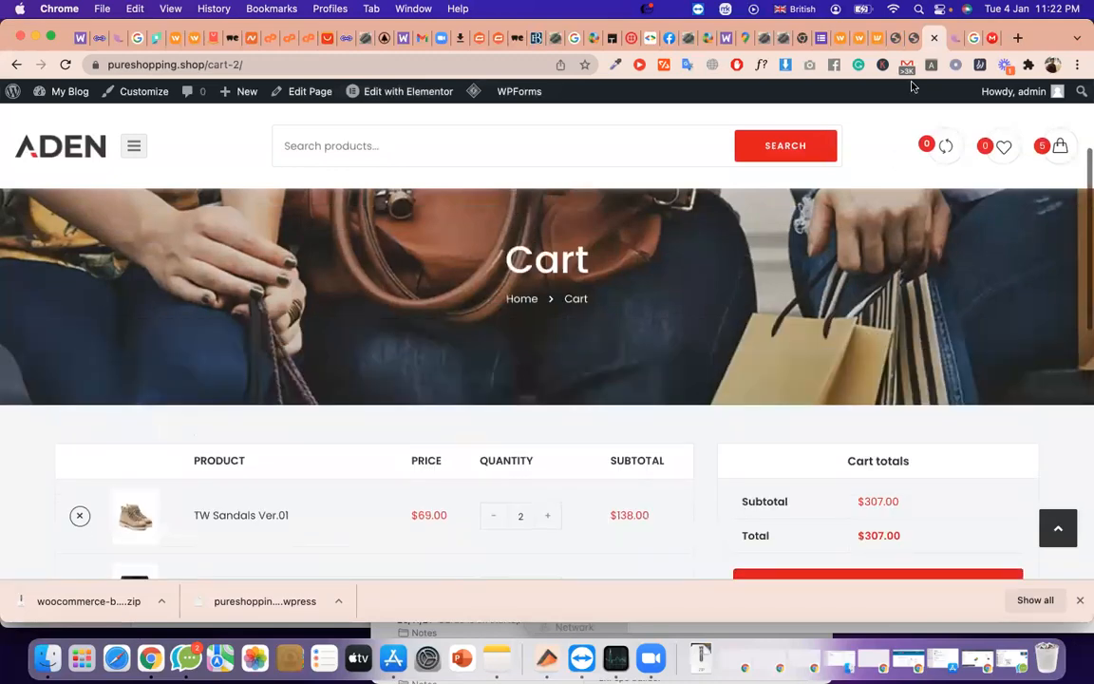
Step: Return to the TW x TLNSG - Sleepless City product editor and save the product again
left_click(915, 38)
scroll(252, 421, "down", 5)
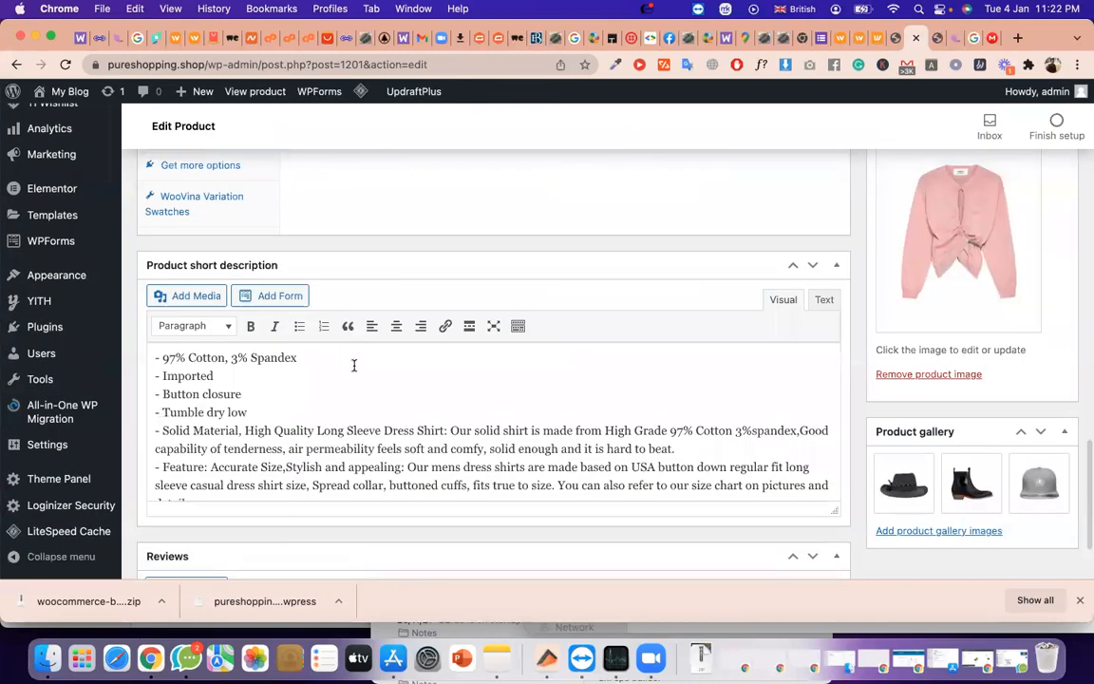
scroll(355, 367, "up", 8)
scroll(867, 385, "up", 15)
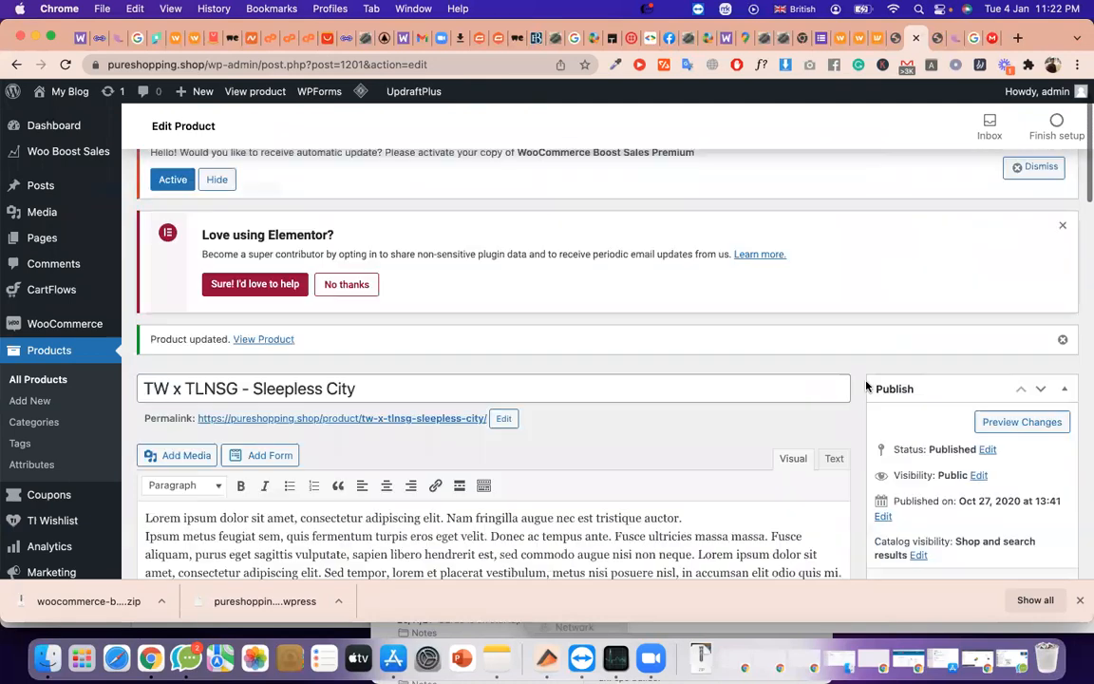
scroll(1054, 504, "down", 5)
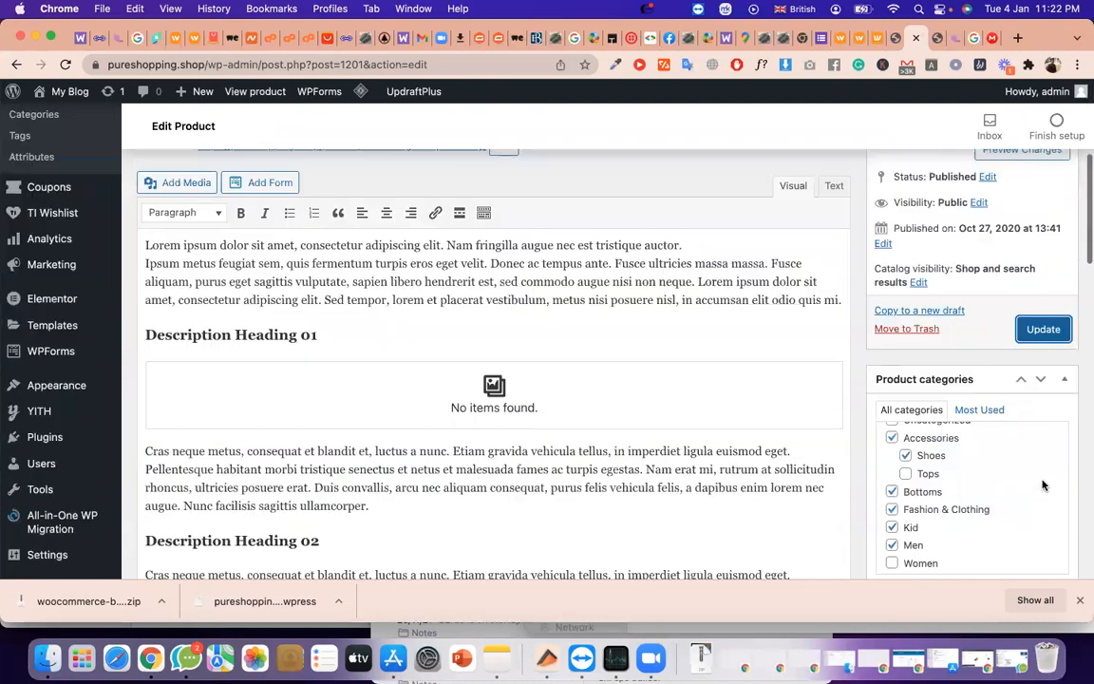
left_click(1044, 330)
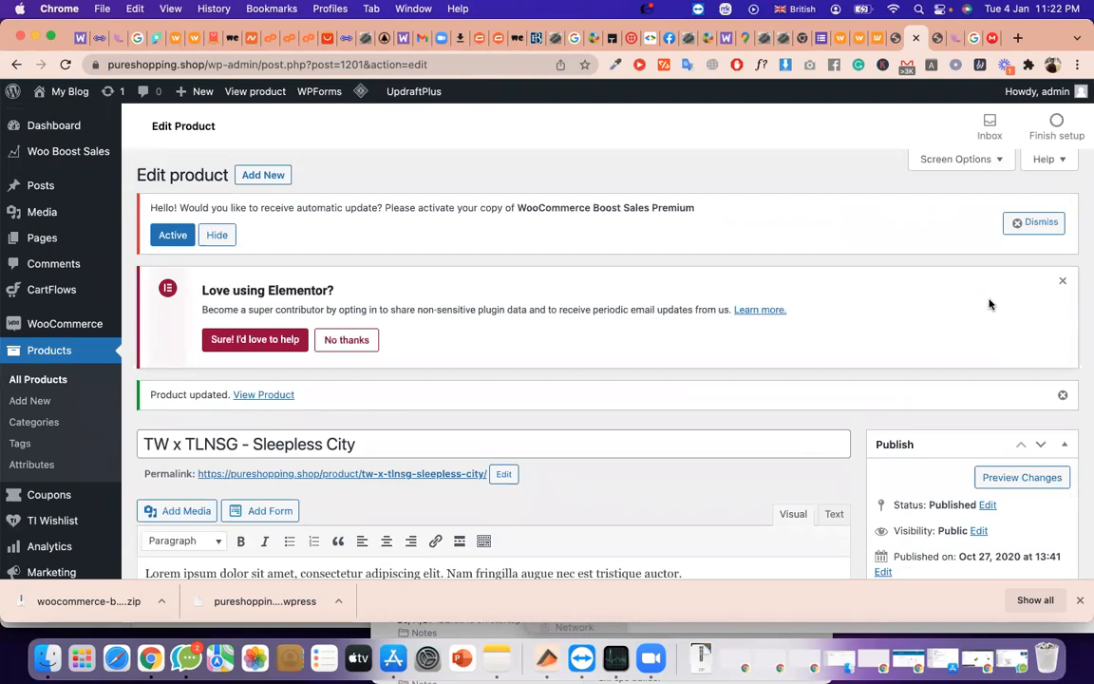
Step: Return to the live cart page and check around the product list and totals for cross-sell suggestions
scroll(989, 303, "down", 10)
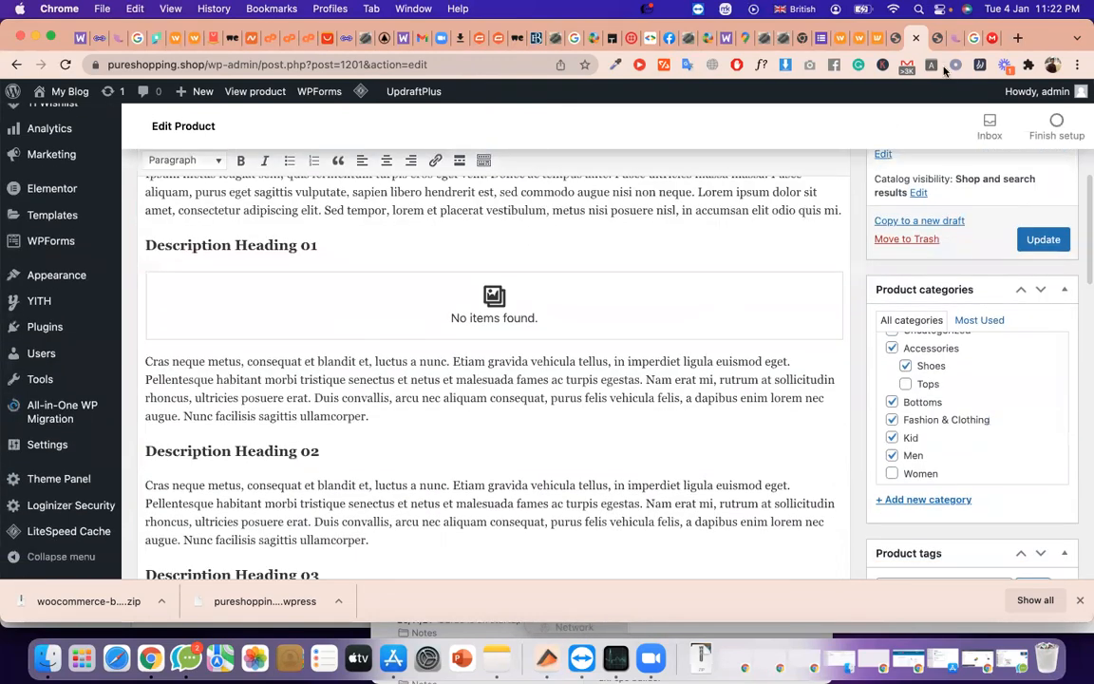
left_click(936, 40)
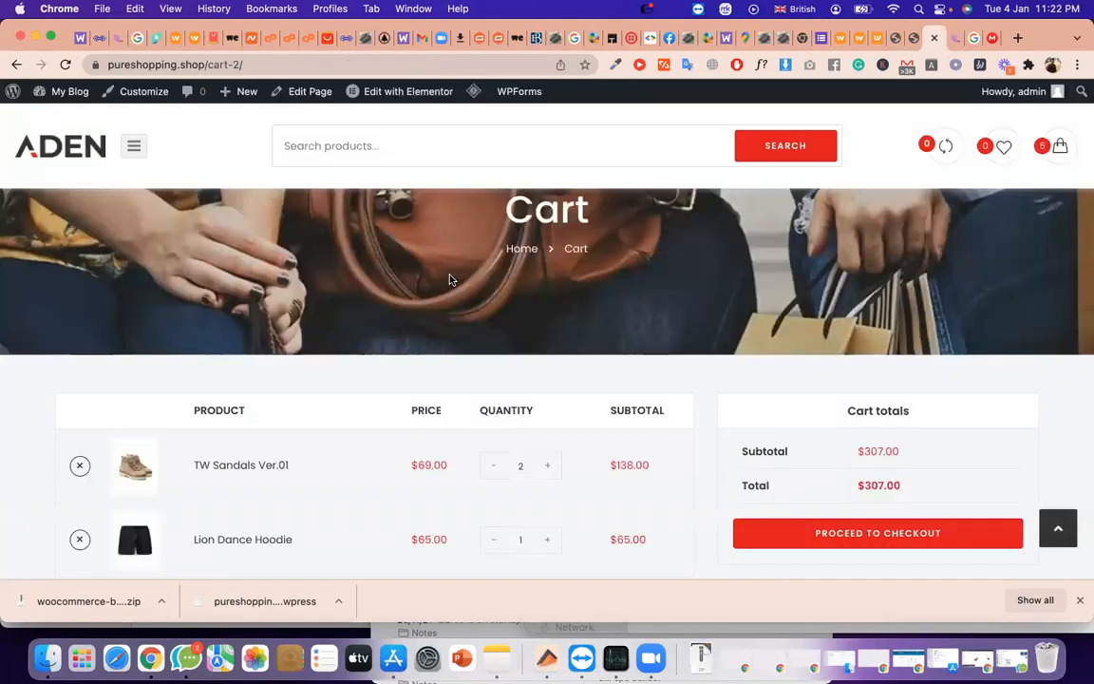
scroll(449, 275, "down", 4)
scroll(699, 307, "up", 1)
scroll(700, 307, "up", 2)
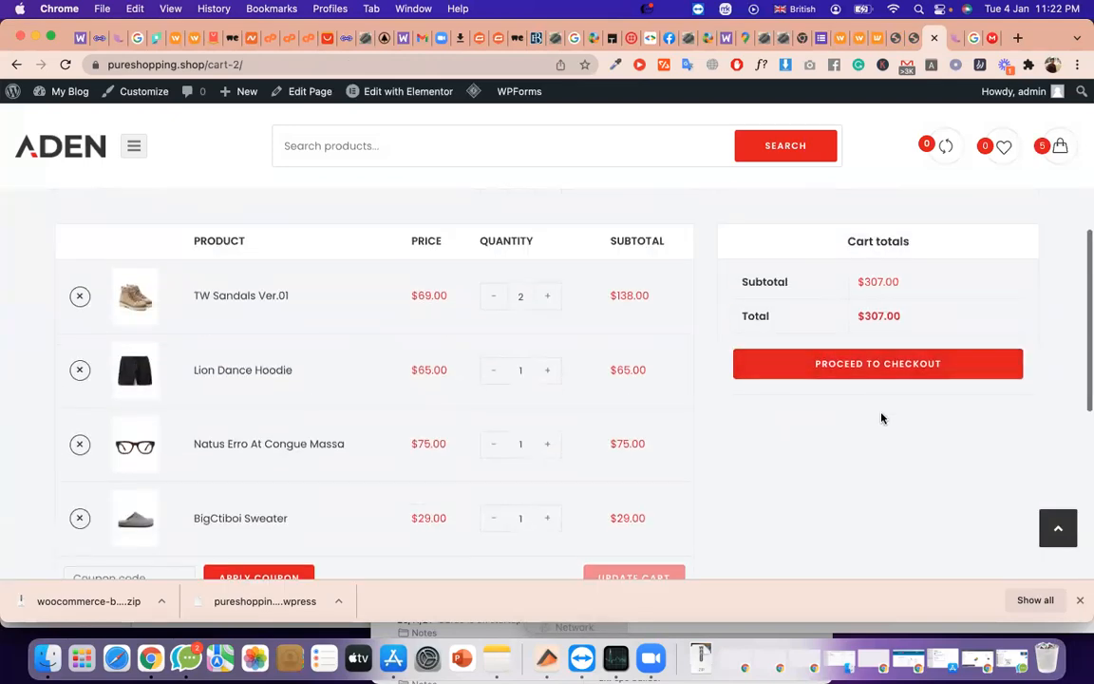
Step: Go back to the product editor and check the Cross-sells entry under Linked Products
left_click(933, 38)
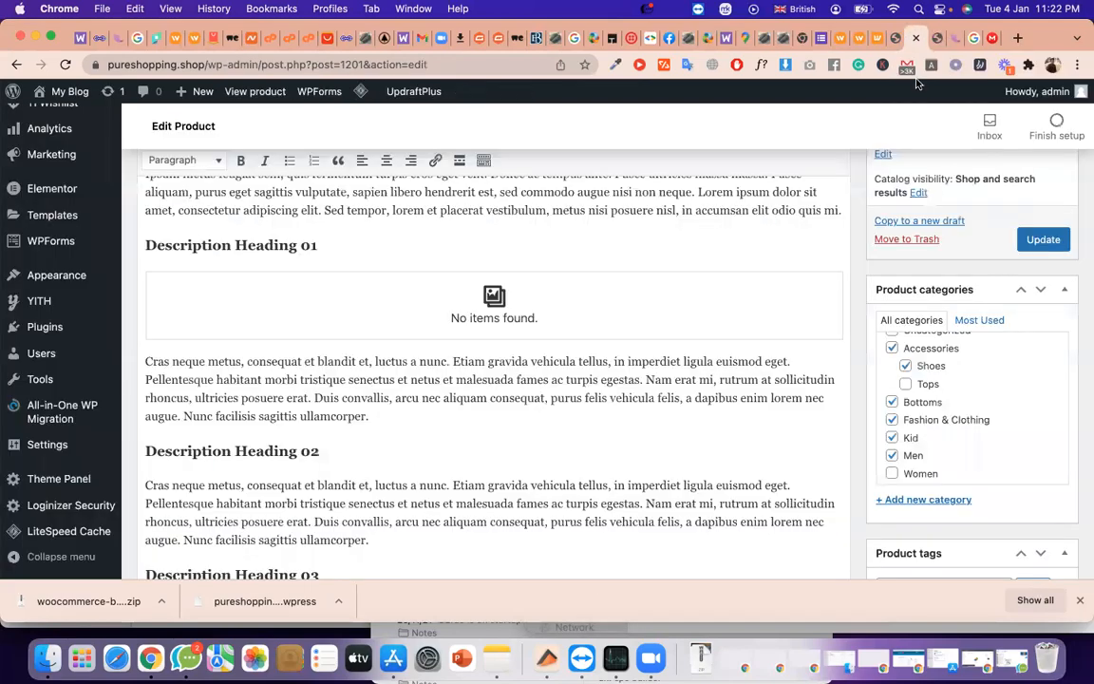
scroll(505, 326, "down", 10)
scroll(505, 328, "down", 5)
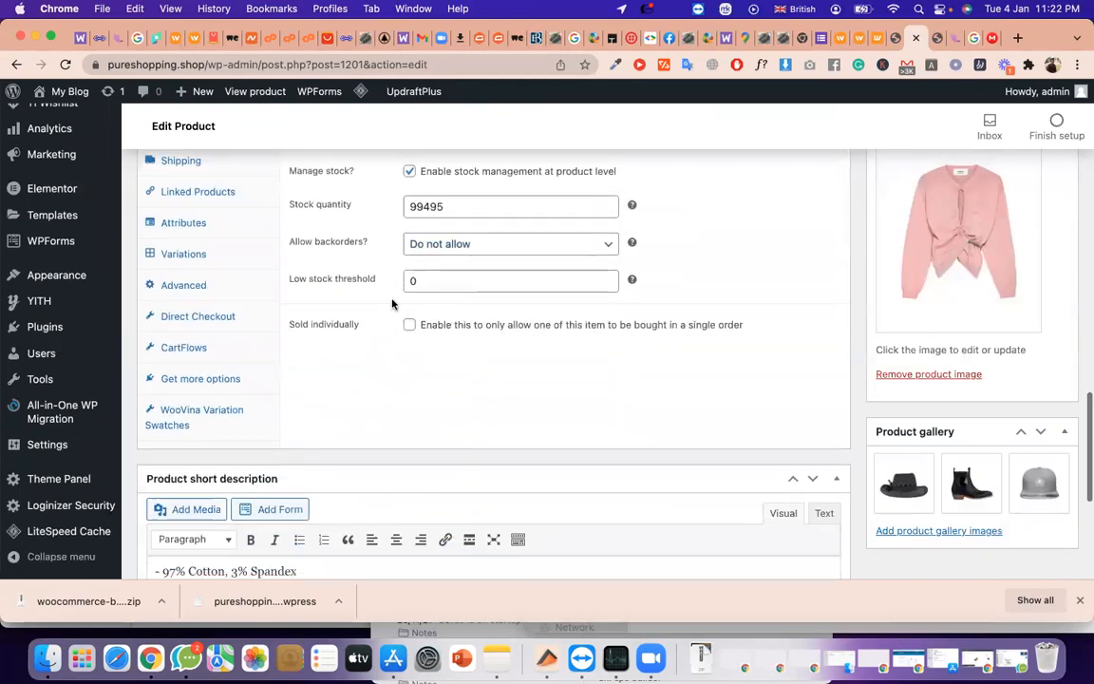
left_click(190, 192)
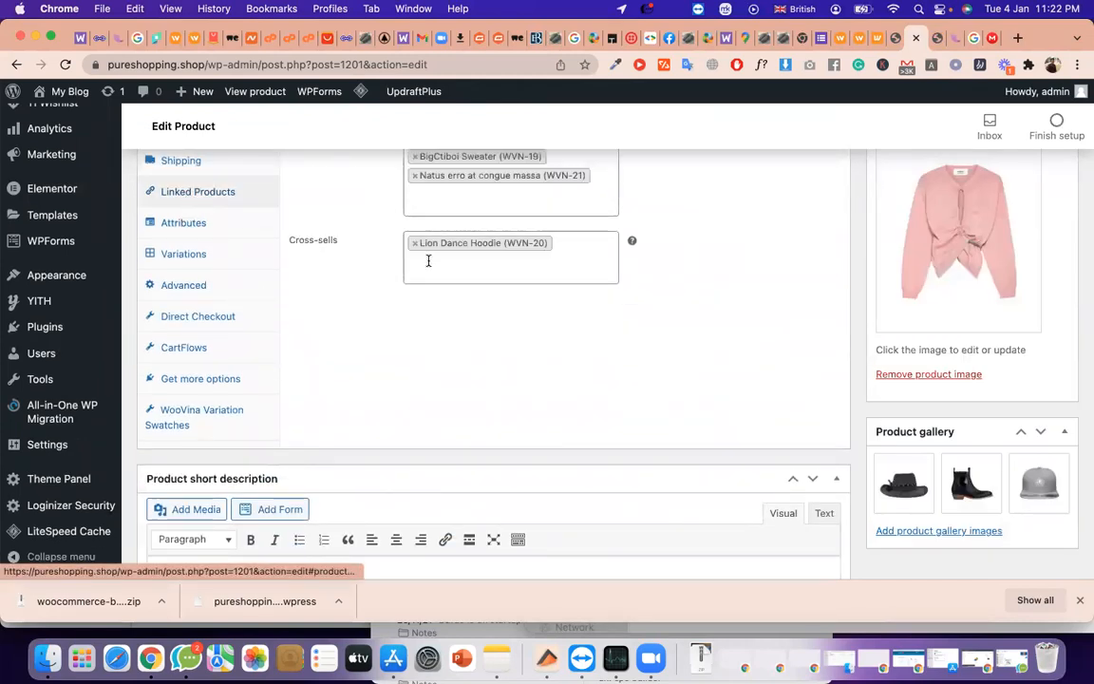
left_click(464, 264)
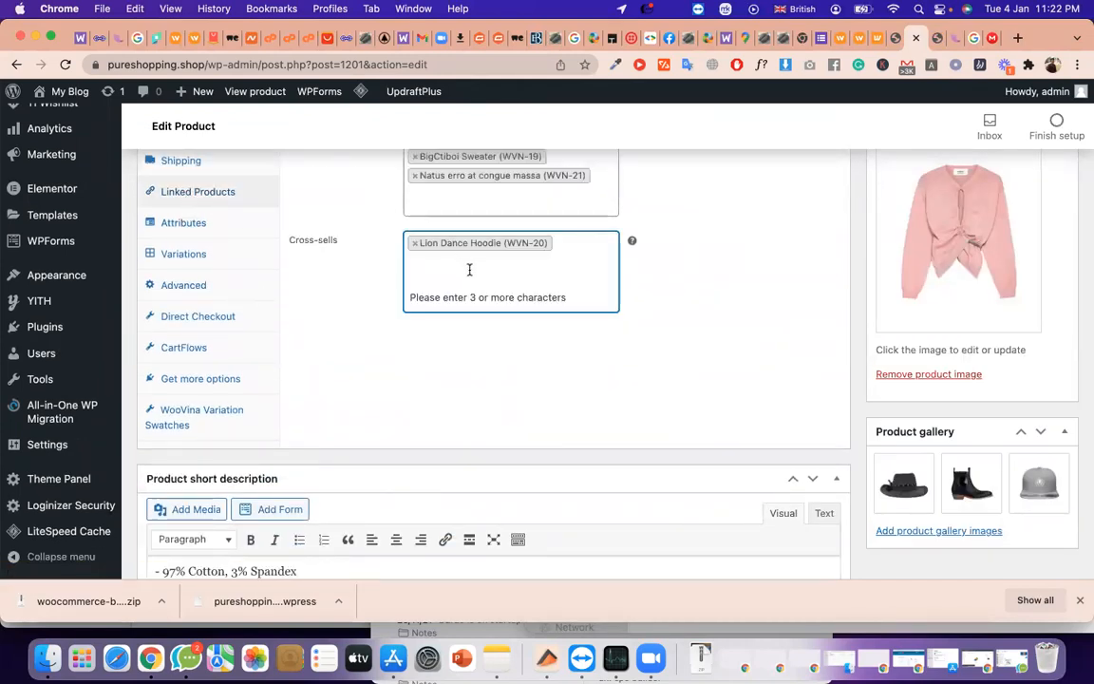
scroll(575, 370, "down", 5)
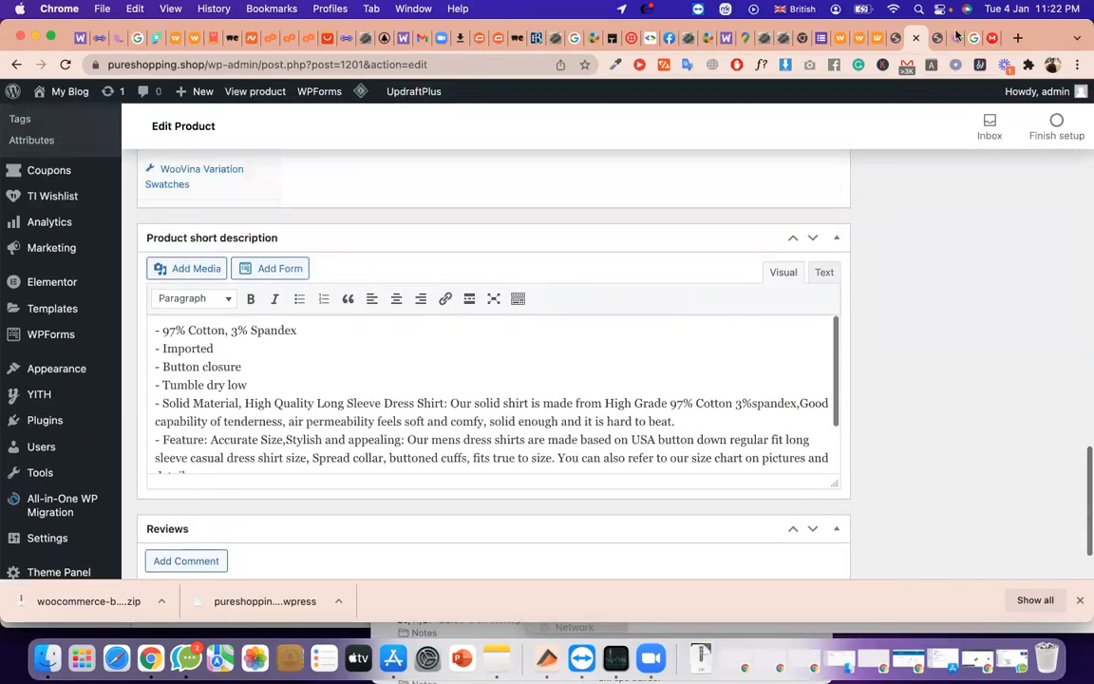
Step: Recheck the live cart page for cross-sells and remove TW Sandals Ver.01 from the cart
left_click(955, 38)
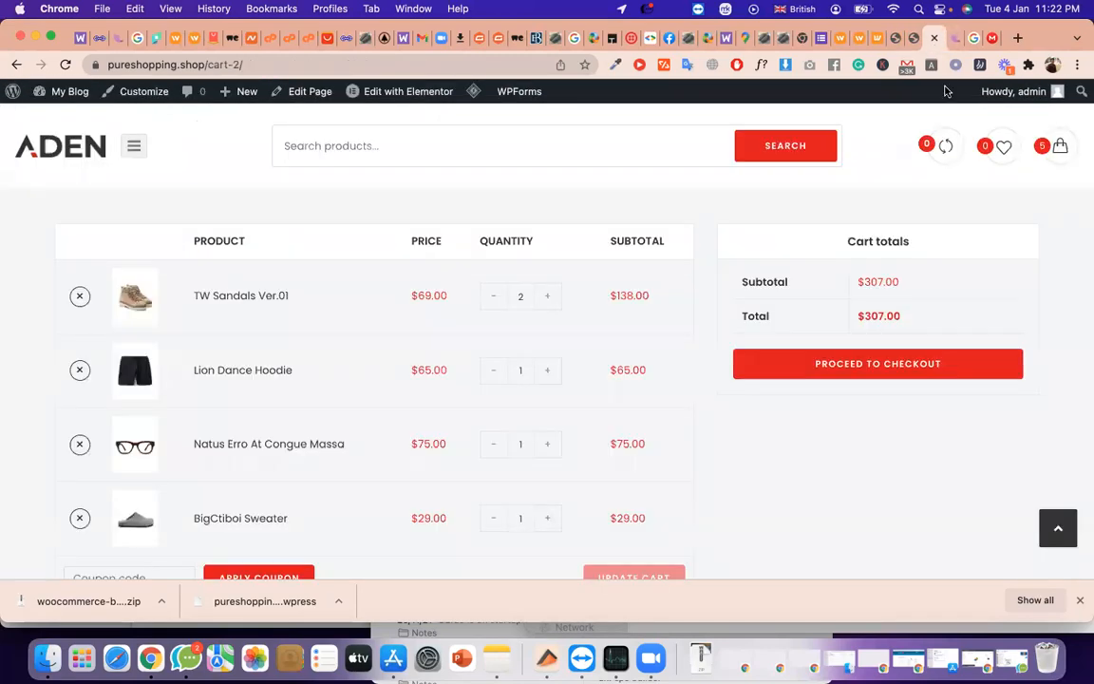
scroll(736, 295, "down", 10)
scroll(733, 295, "up", 5)
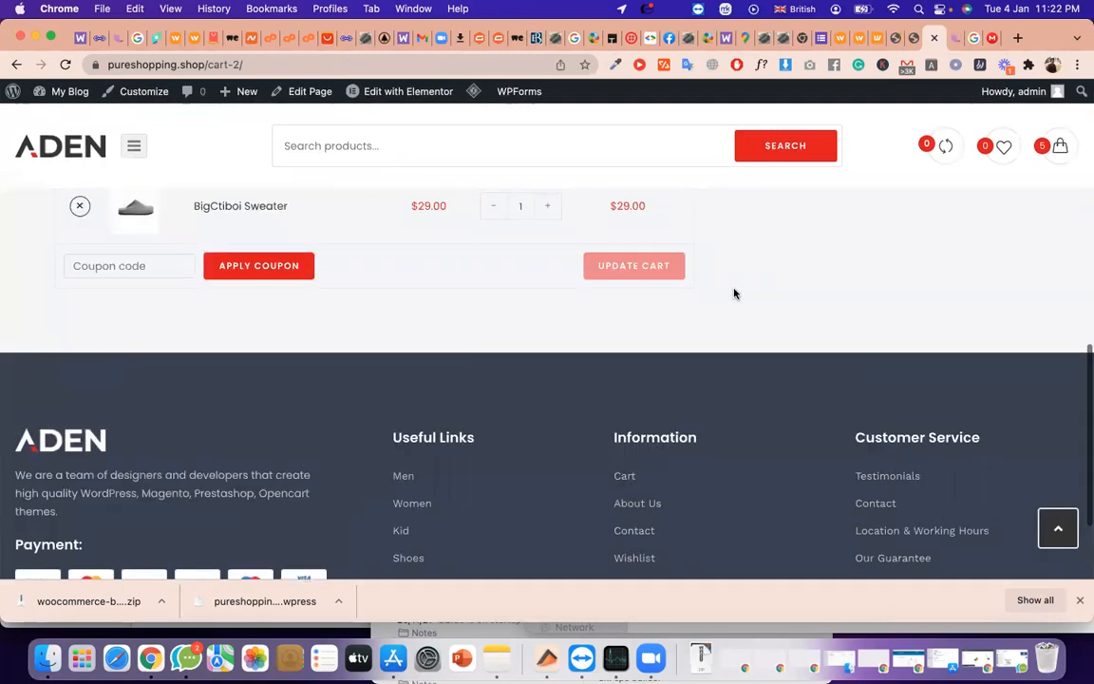
scroll(731, 313, "up", 3)
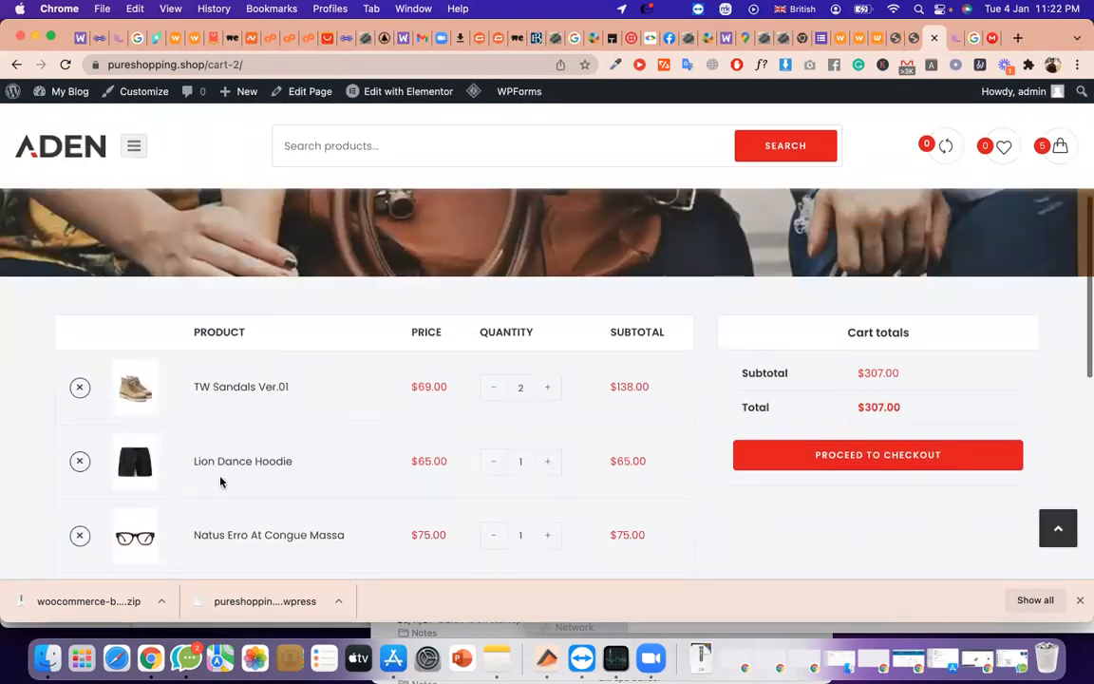
scroll(96, 396, "down", 1)
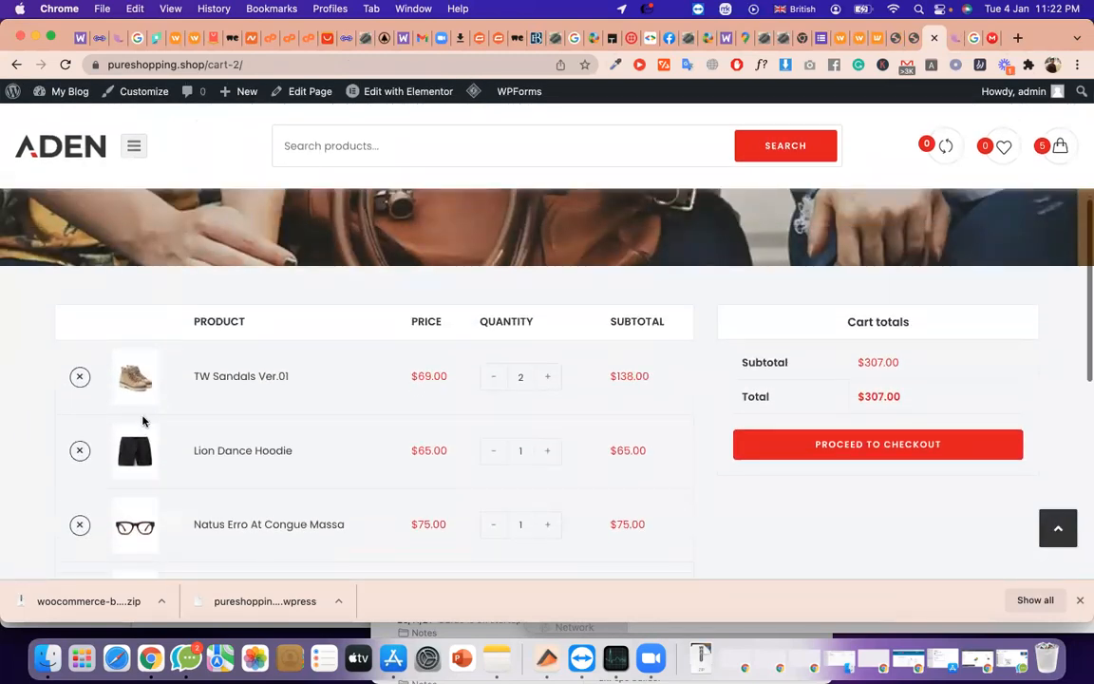
scroll(144, 421, "down", 3)
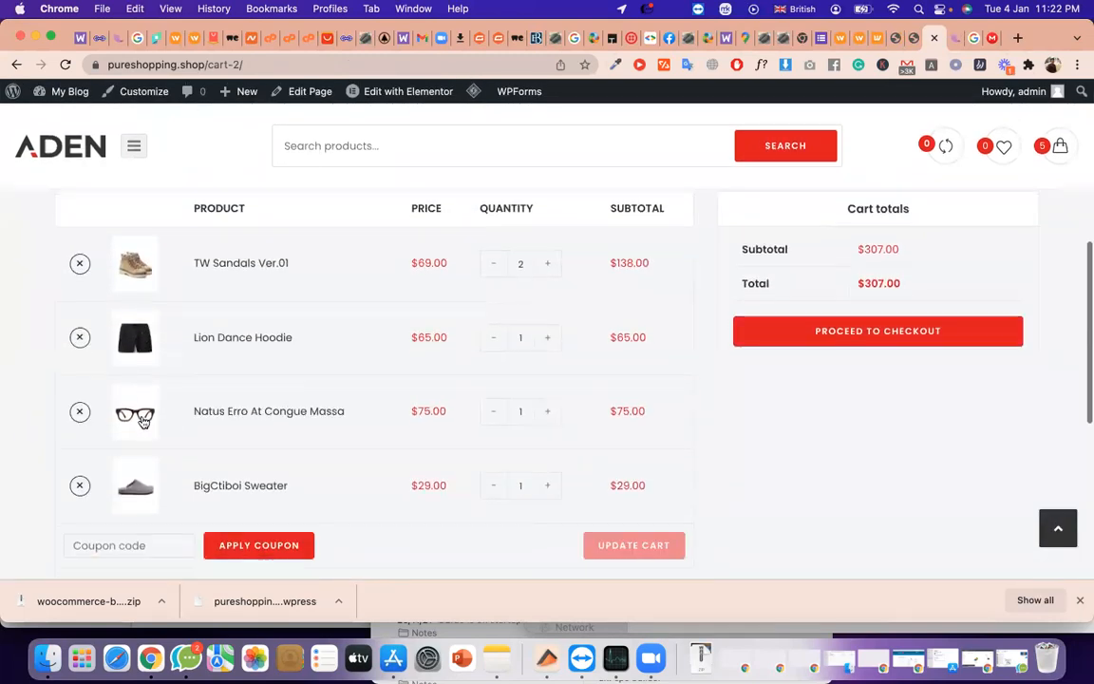
left_click(81, 257)
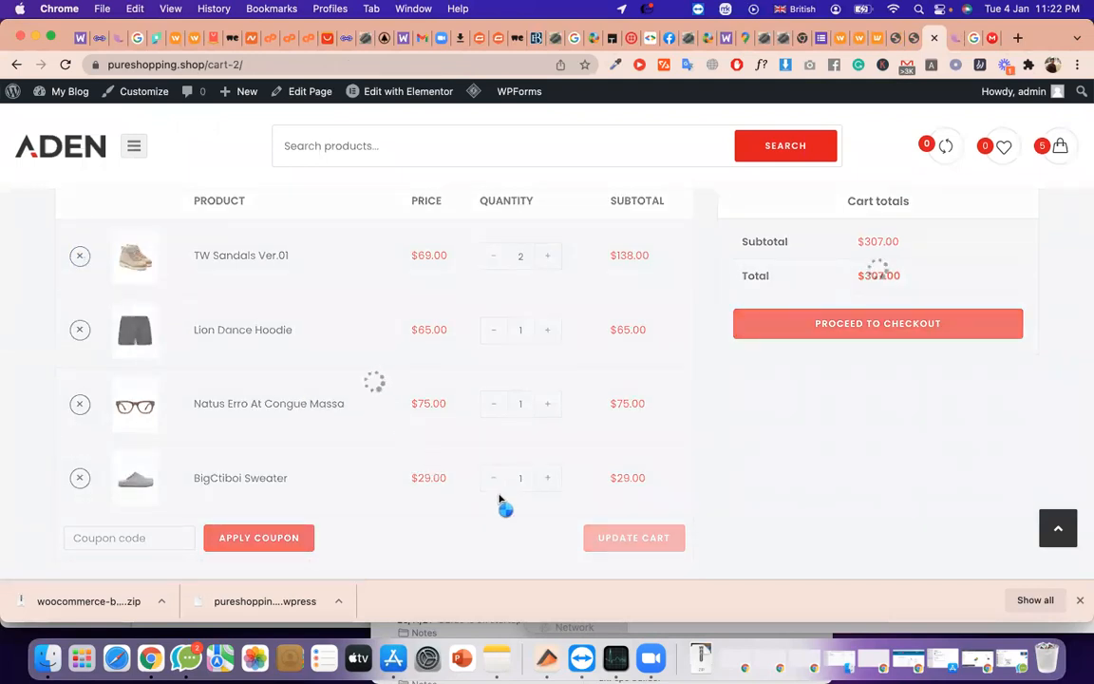
Step: Return to the product editor and examine the linked Upsells and Cross-sells and the product data settings
left_click(916, 37)
scroll(471, 376, "down", 5)
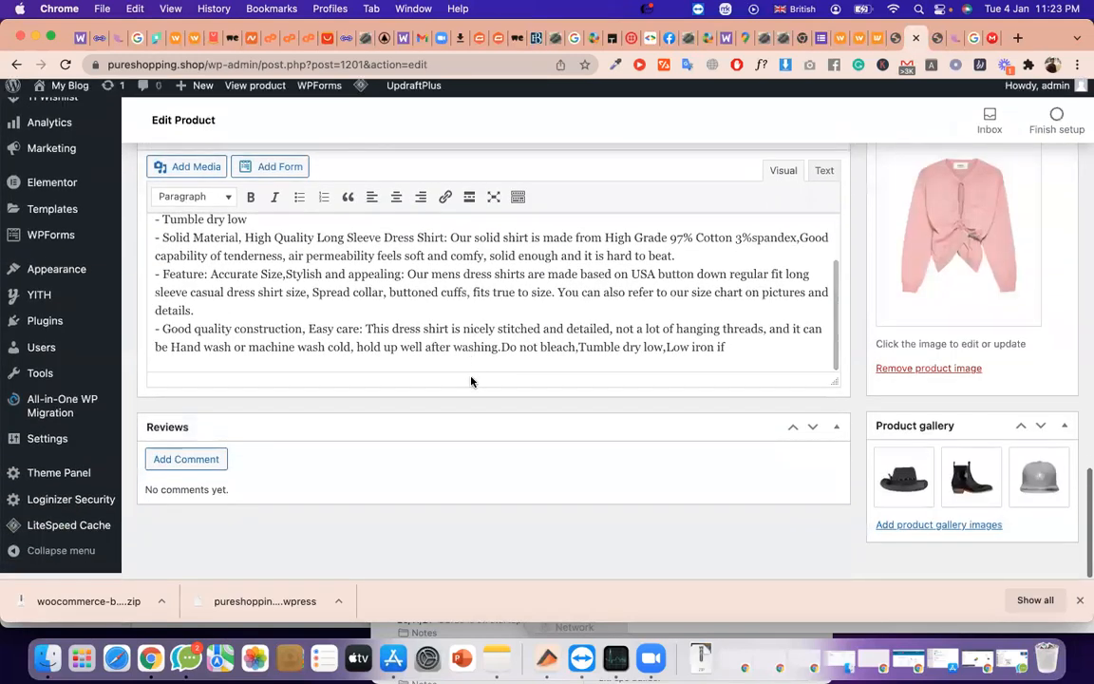
scroll(471, 381, "up", 10)
scroll(494, 382, "up", 2)
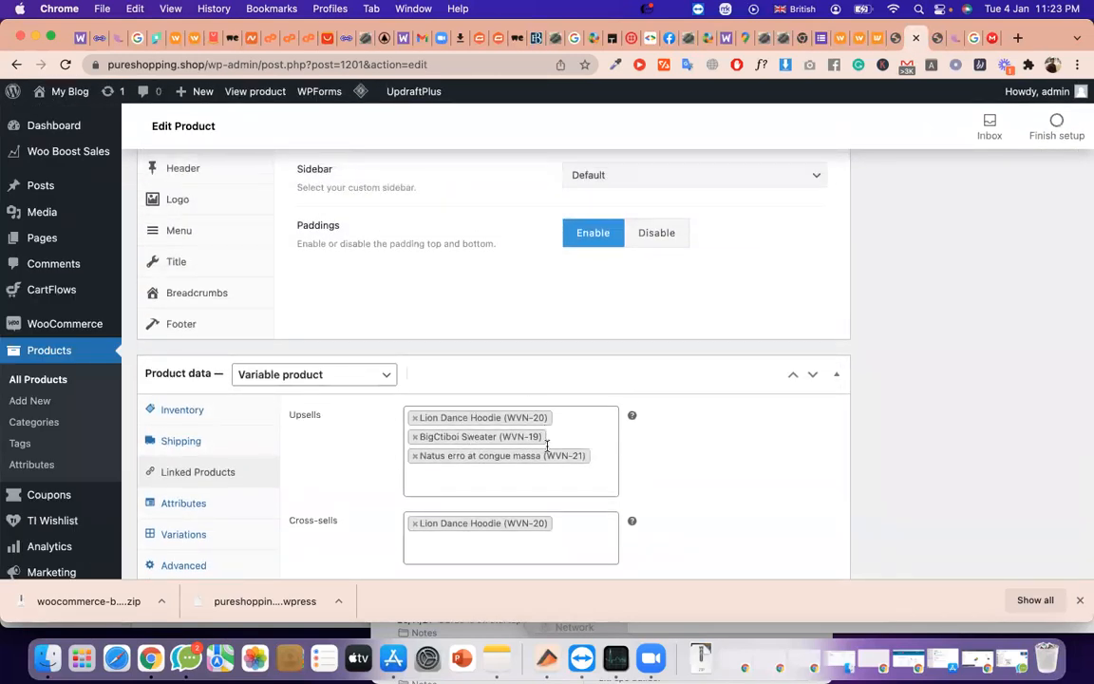
scroll(513, 470, "down", 1)
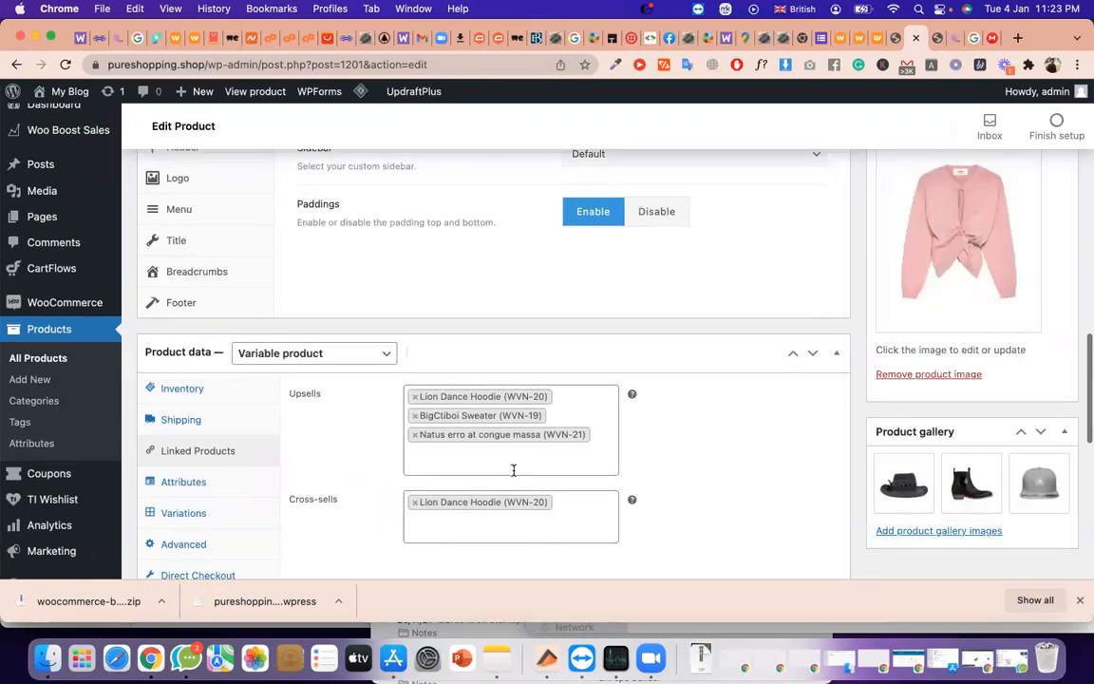
scroll(513, 470, "up", 15)
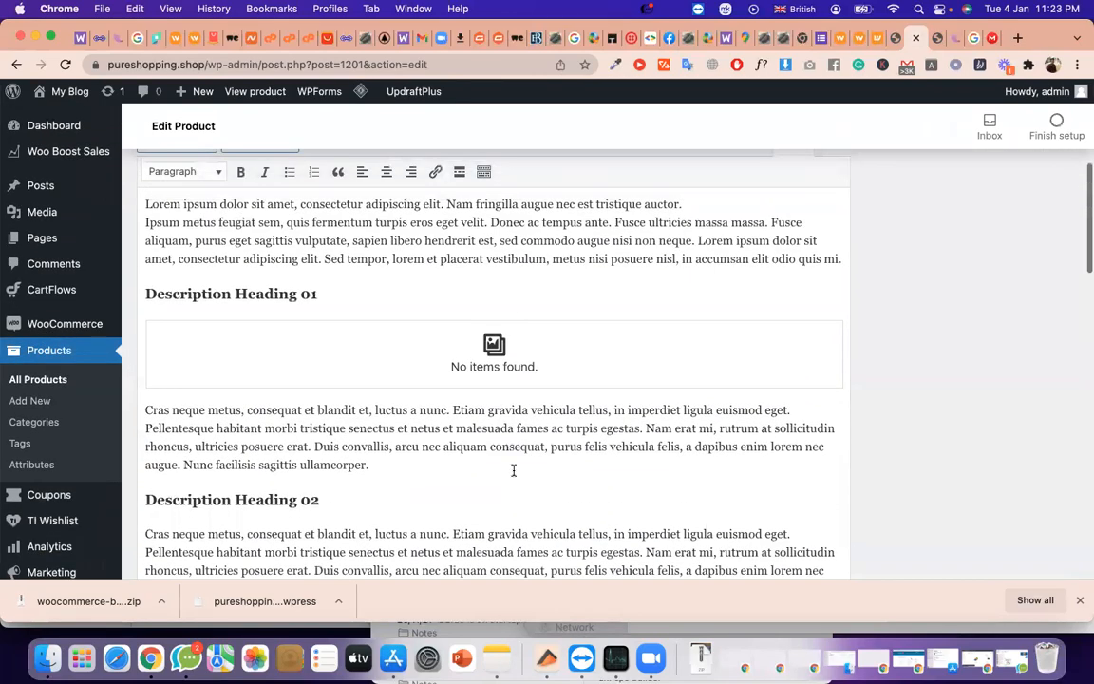
scroll(513, 470, "down", 5)
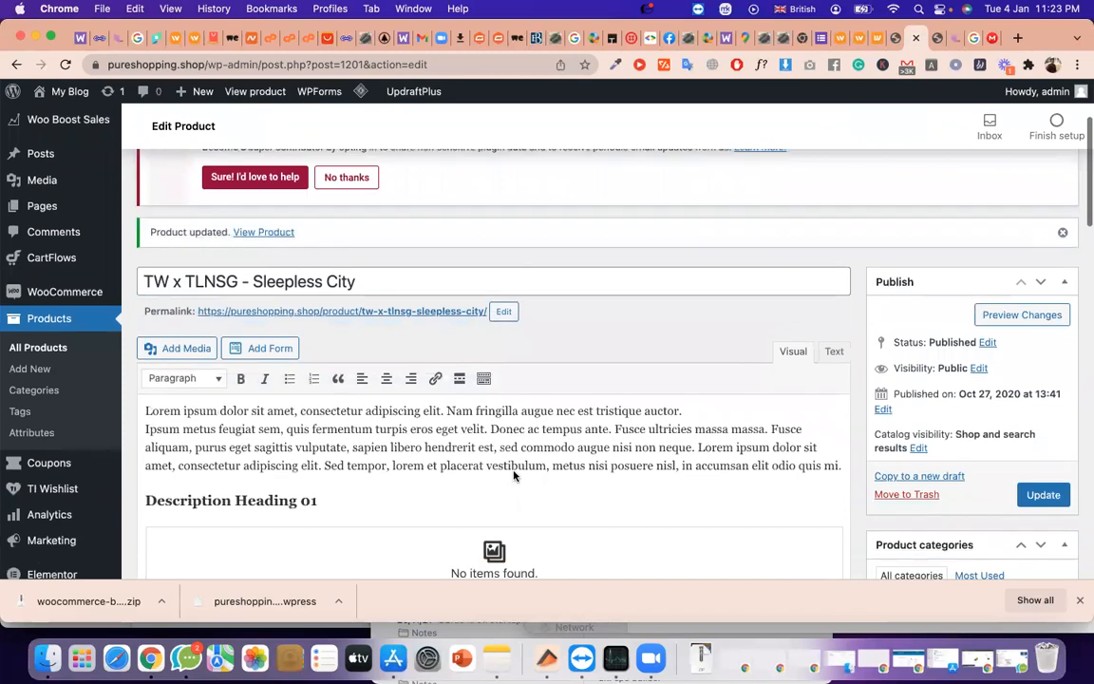
scroll(513, 470, "down", 10)
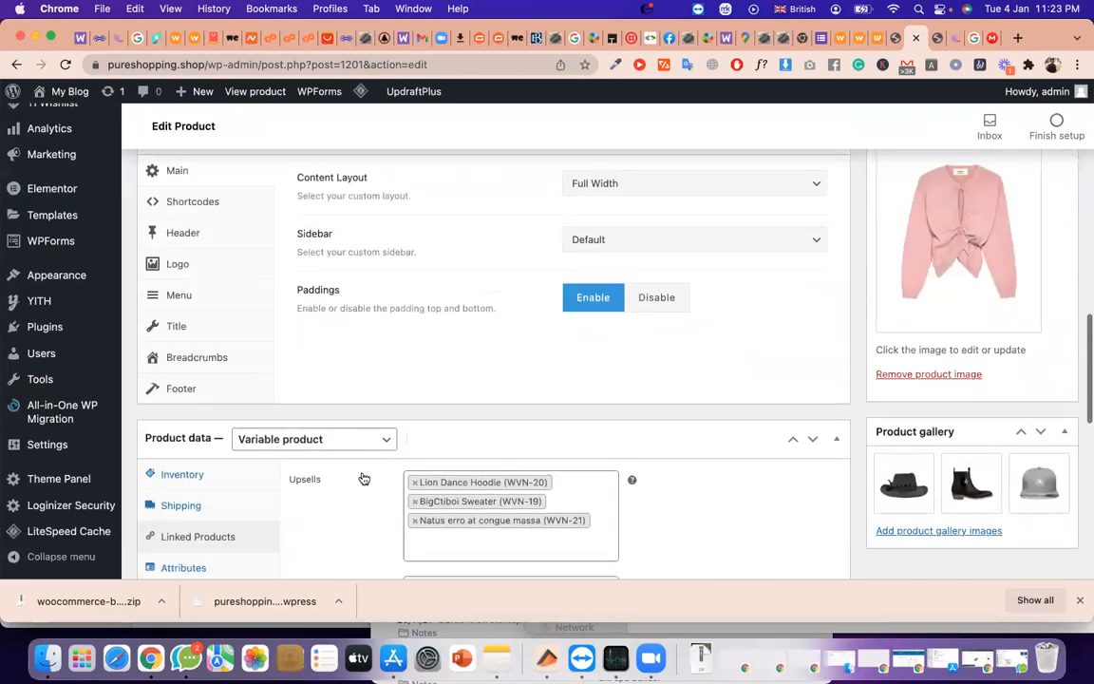
Step: Change the product type to Simple product and set its regular price to $100
left_click(282, 442)
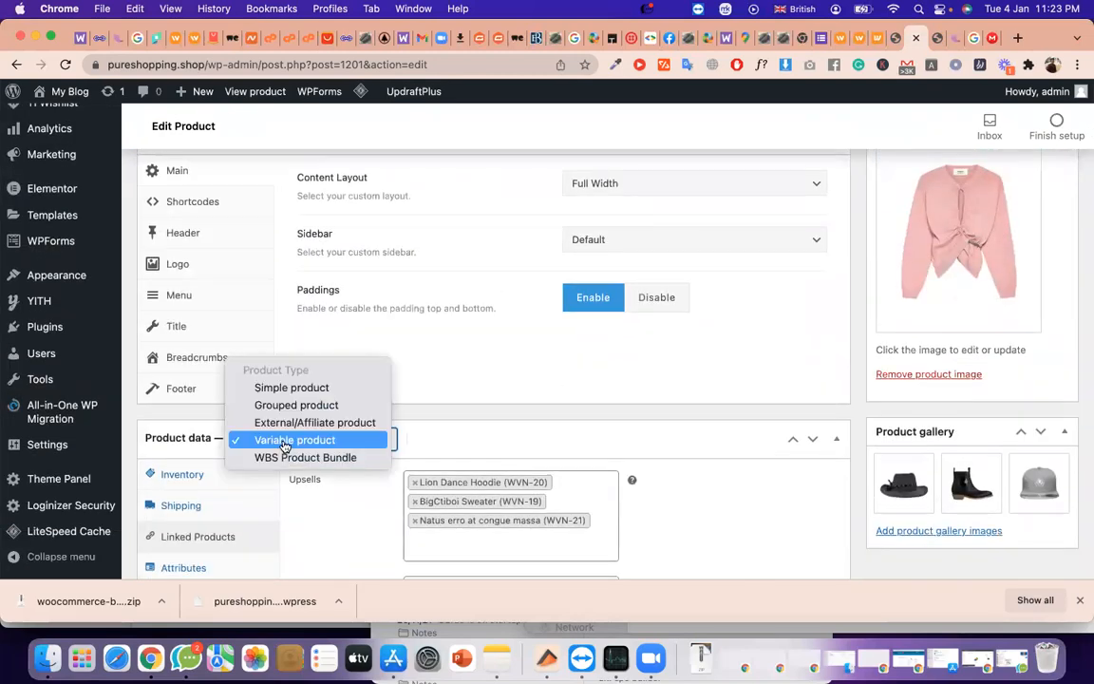
left_click(307, 383)
scroll(346, 422, "down", 1)
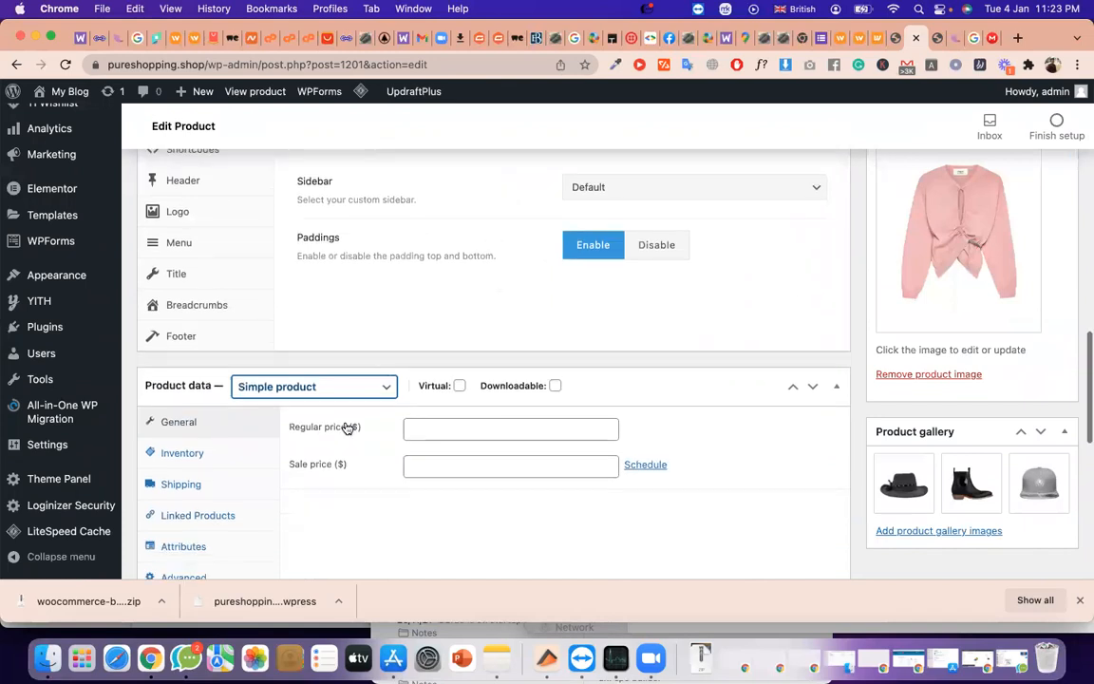
left_click(430, 428)
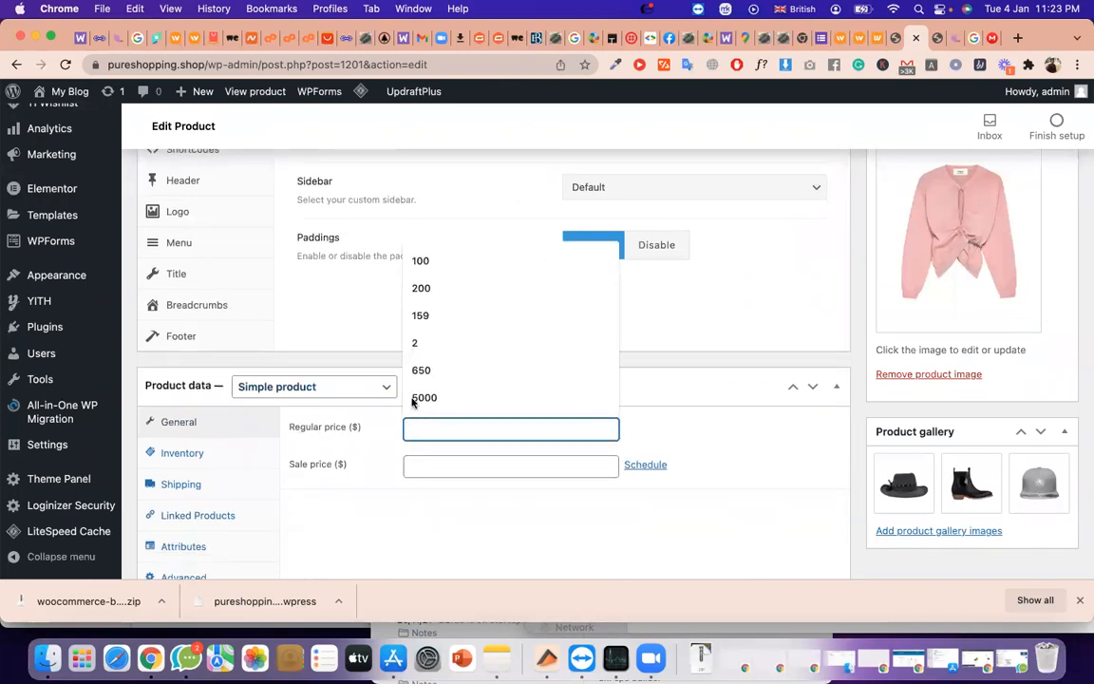
left_click(423, 263)
scroll(465, 441, "down", 2)
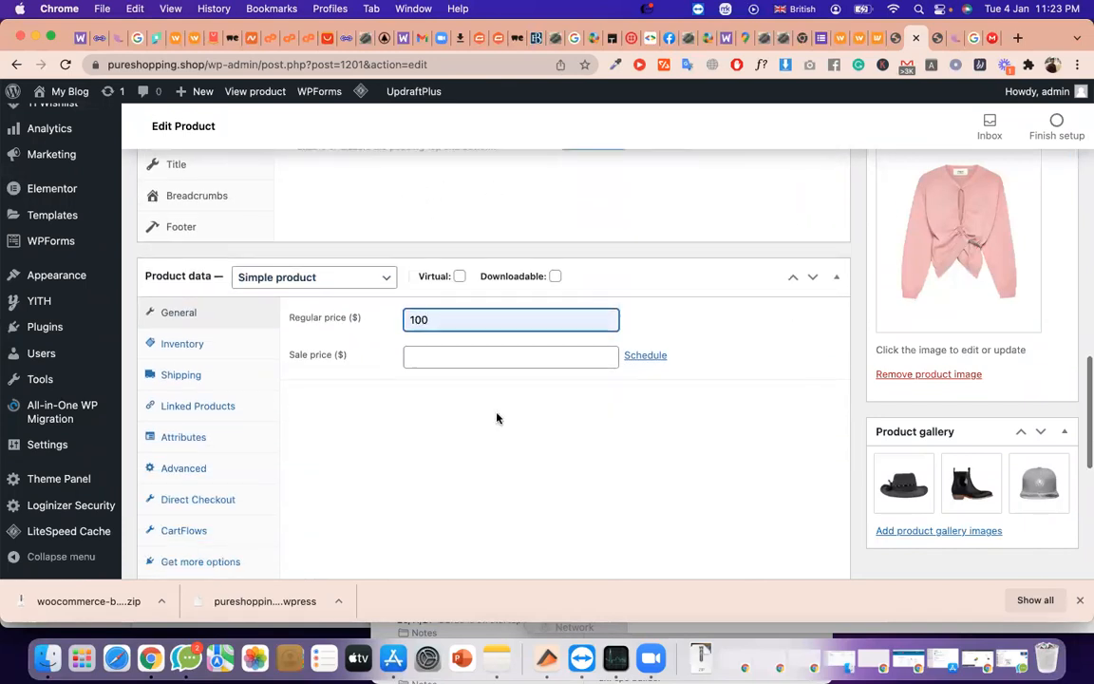
scroll(278, 470, "down", 2)
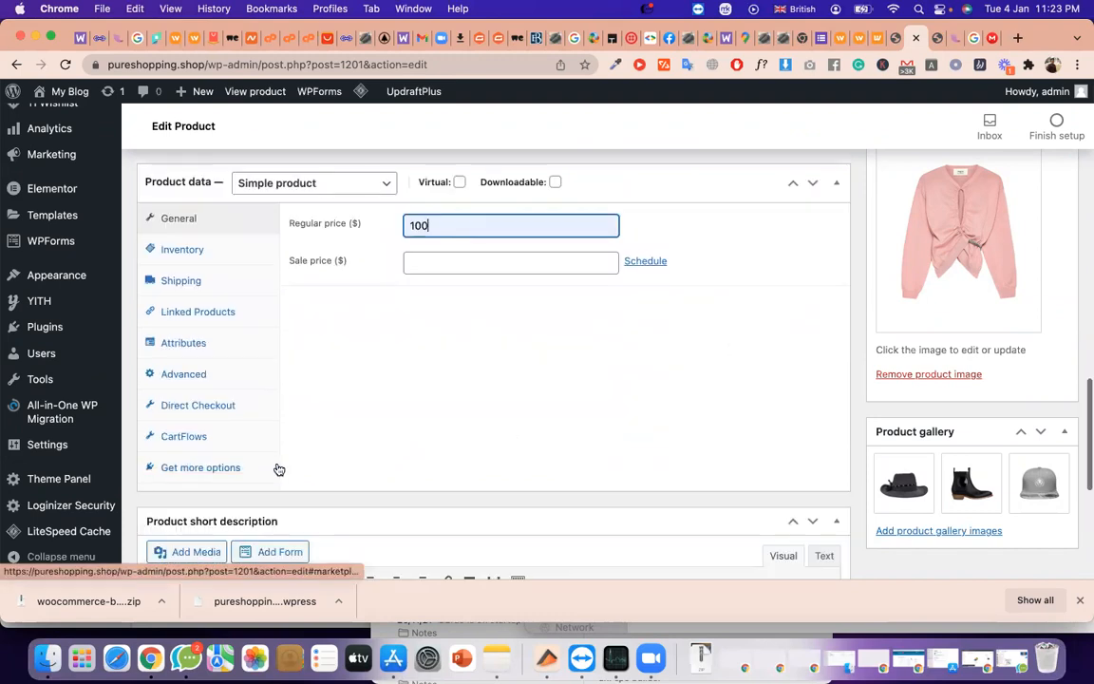
scroll(229, 410, "up", 1)
scroll(230, 410, "up", 1)
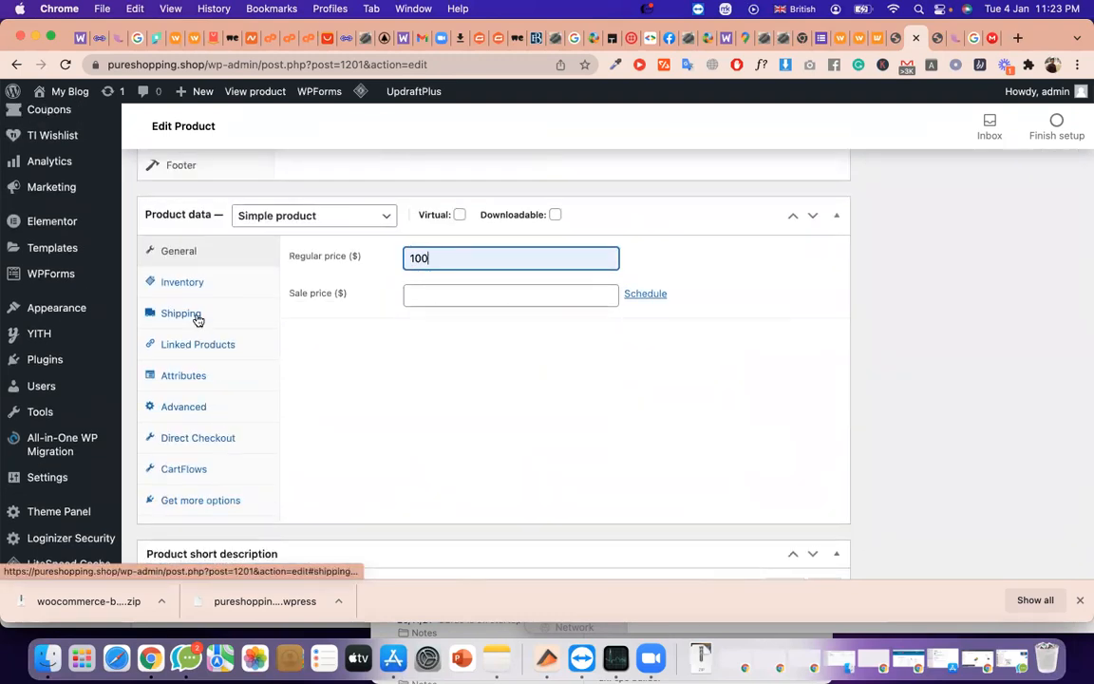
Step: Check the Upsells and Cross-sells under Linked Products and update the product
left_click(193, 314)
left_click(215, 345)
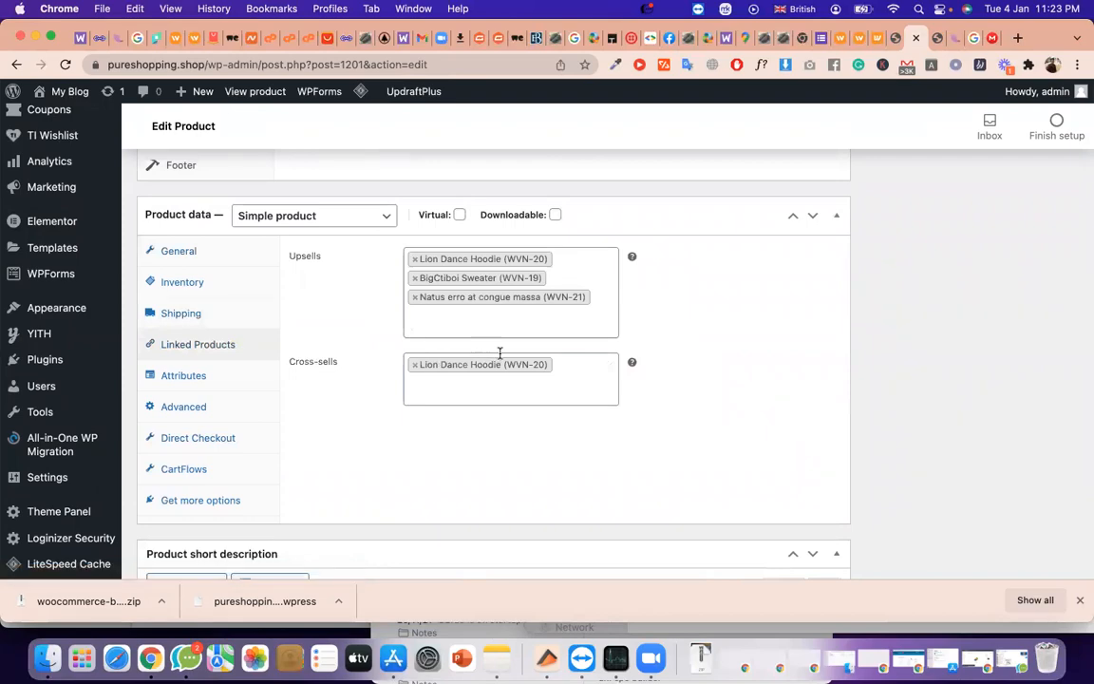
scroll(492, 412, "up", 15)
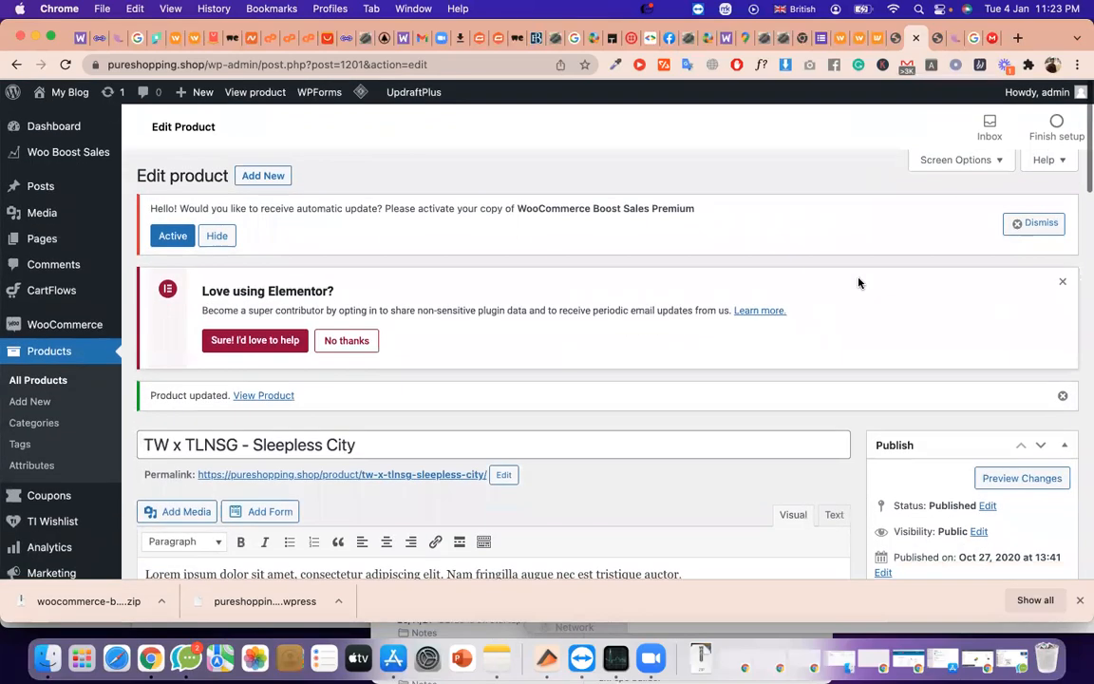
scroll(949, 361, "down", 3)
left_click(1043, 446)
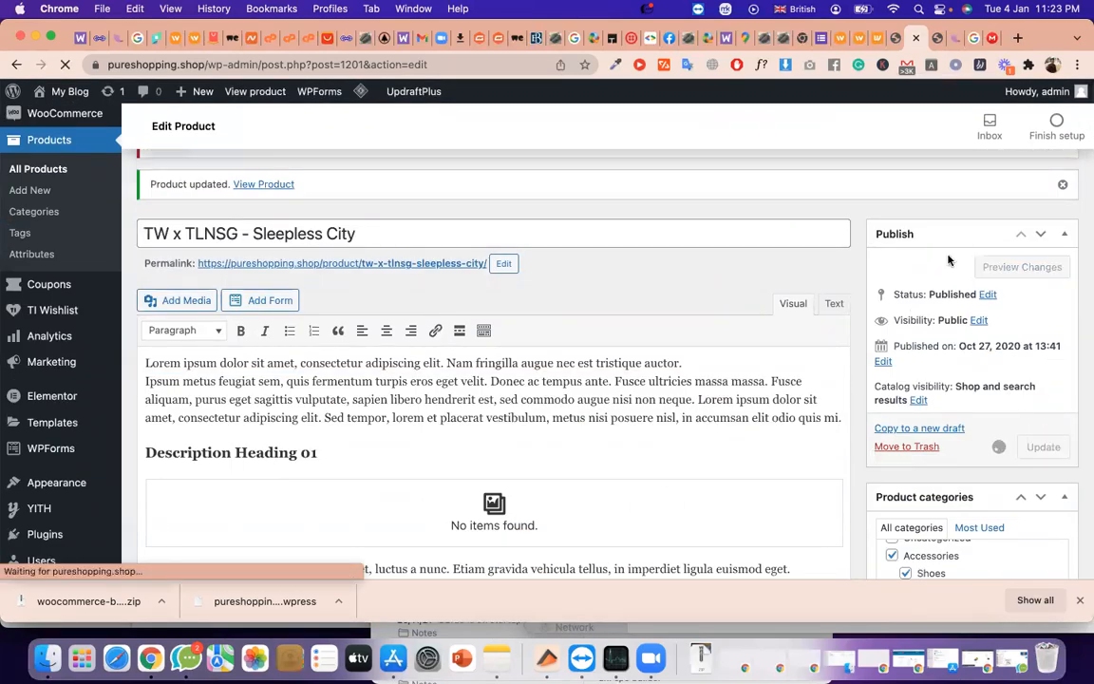
Step: Return to the live cart page, reload it and go to the store's home page
left_click(945, 41)
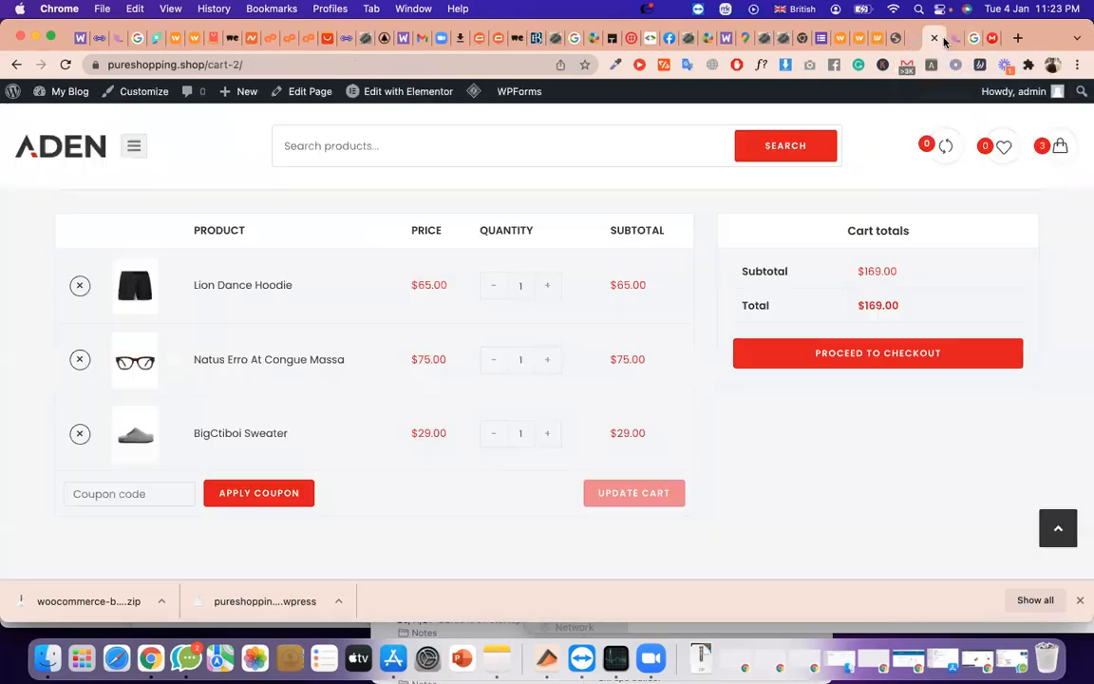
key("super+r")
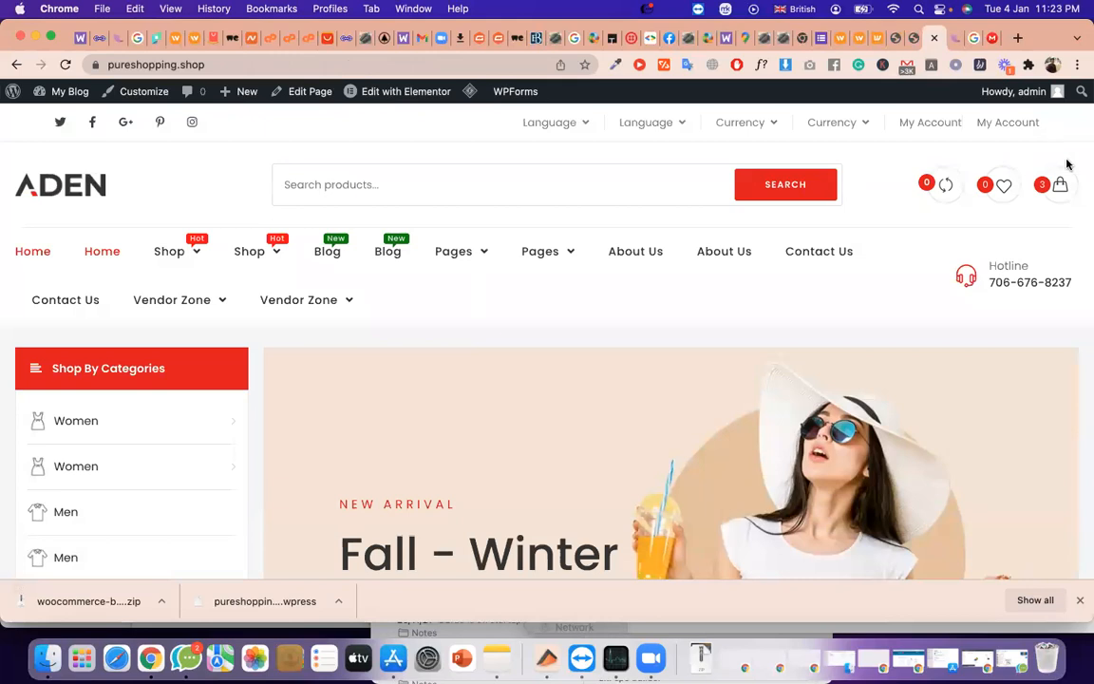
Step: Empty the store cart by removing Lion Dance Hoodie, Natus erro at congue massa and BigCtiboi Sweater
mouse_move(1067, 190)
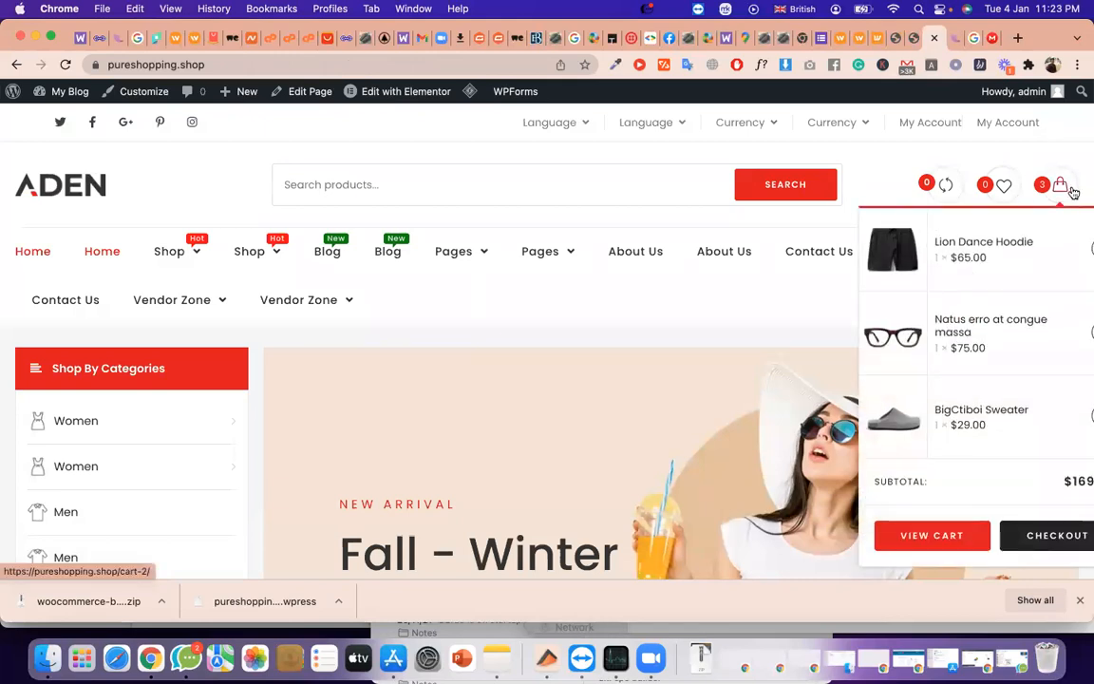
left_click(1085, 249)
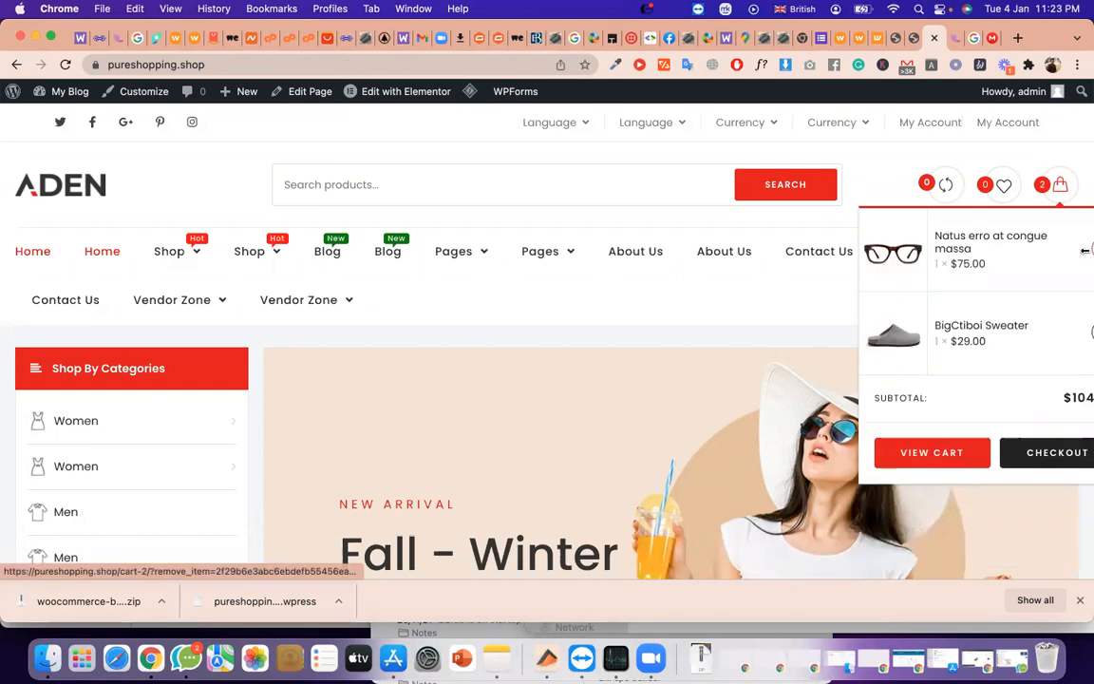
left_click(1086, 251)
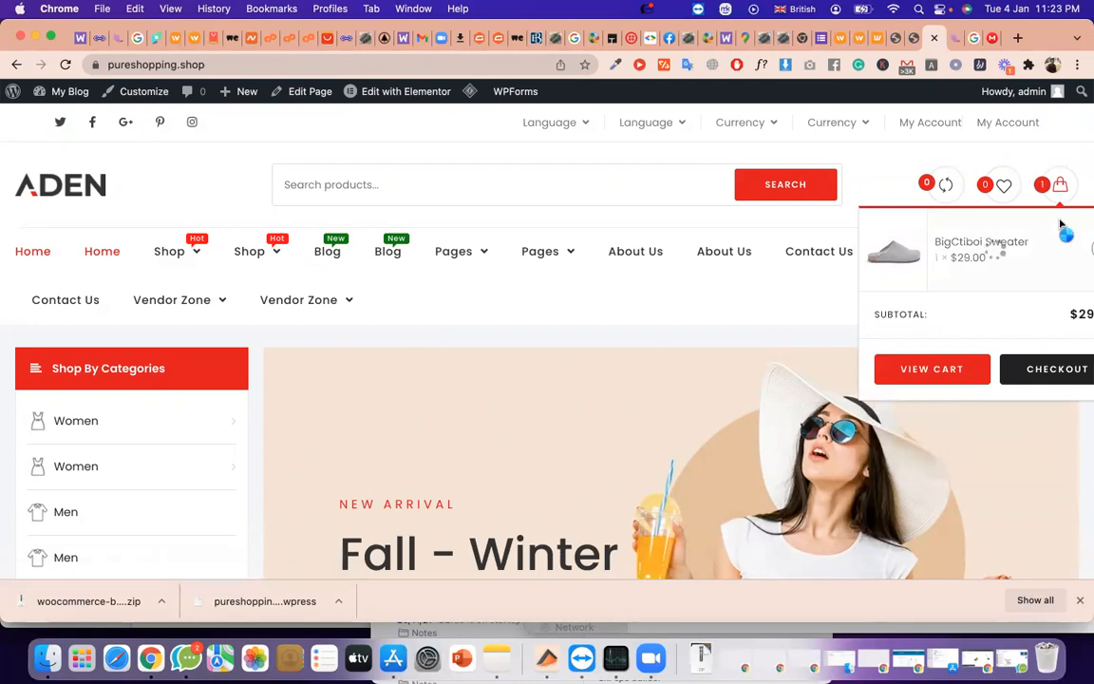
Step: Return to the product editor for TW x TLNSG - Sleepless City and update the product again
left_click(912, 38)
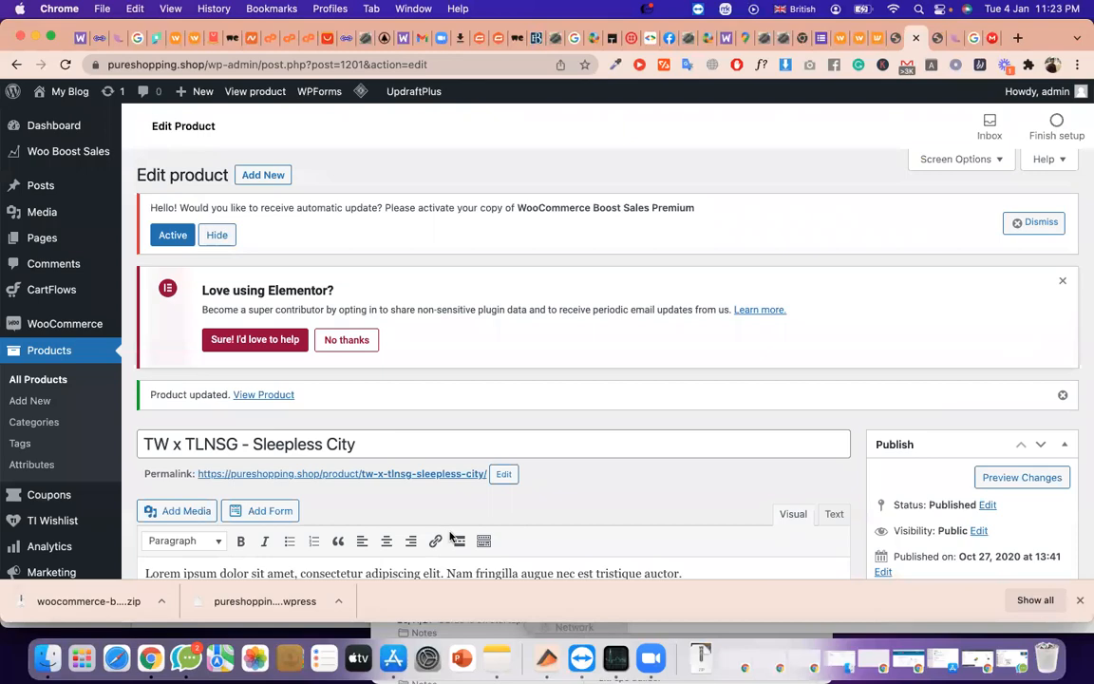
scroll(433, 480, "down", 8)
left_click(1043, 194)
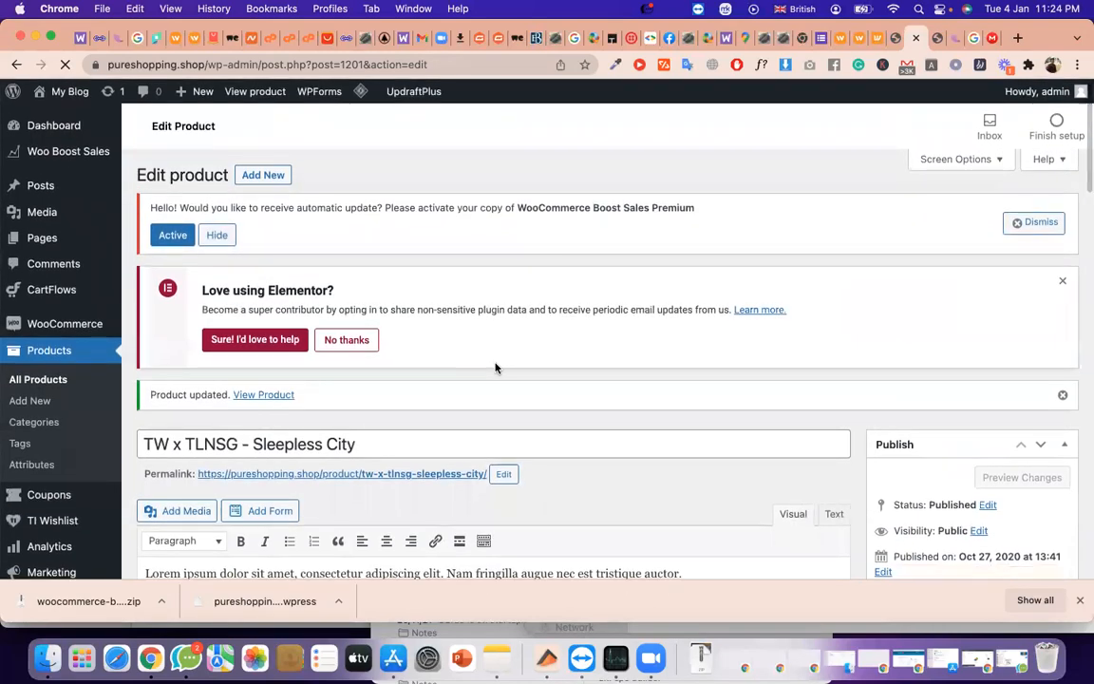
Step: Open the live page of TW x TLNSG - Sleepless City in a new browser tab
right_click(436, 475)
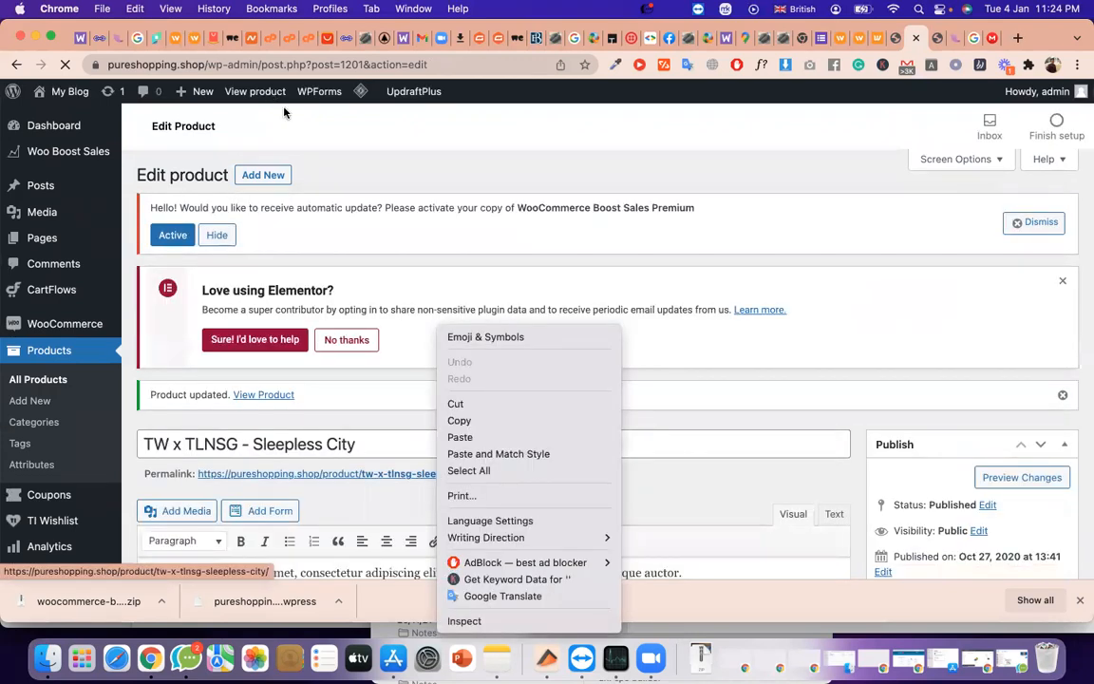
left_click(257, 93)
right_click(257, 93)
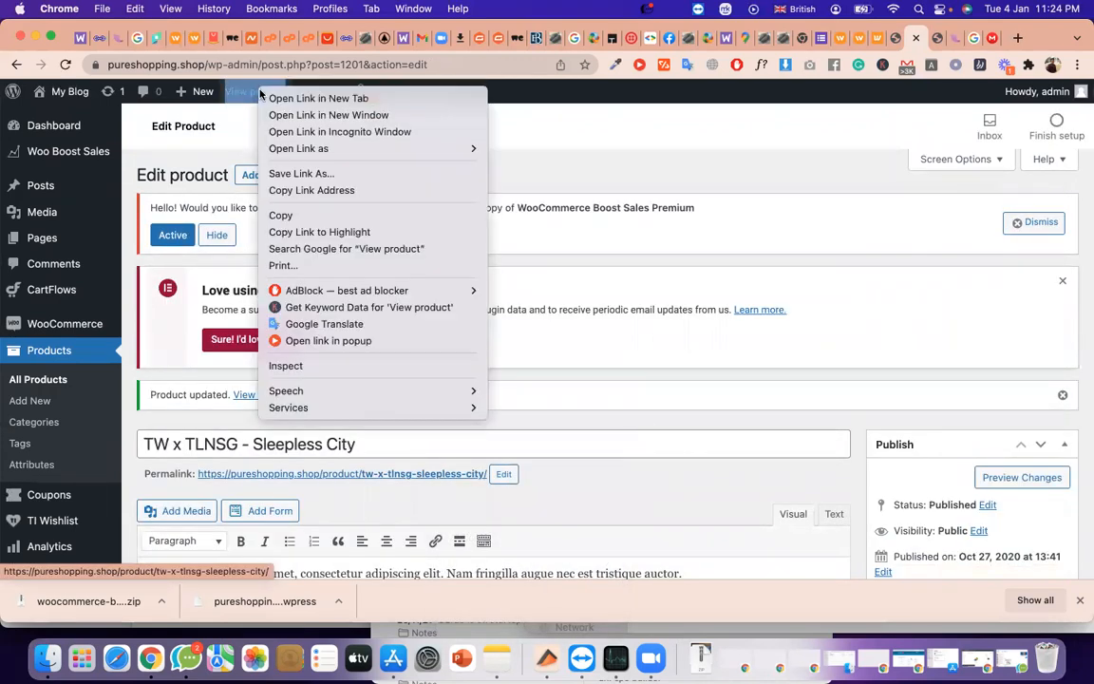
left_click(276, 98)
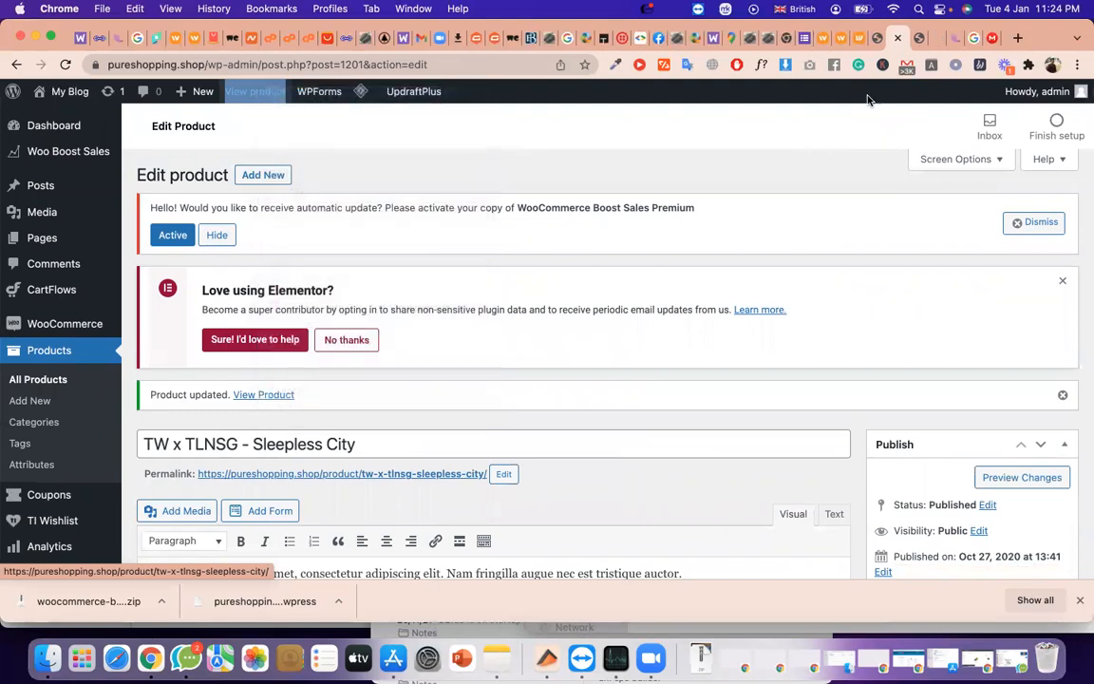
left_click(919, 40)
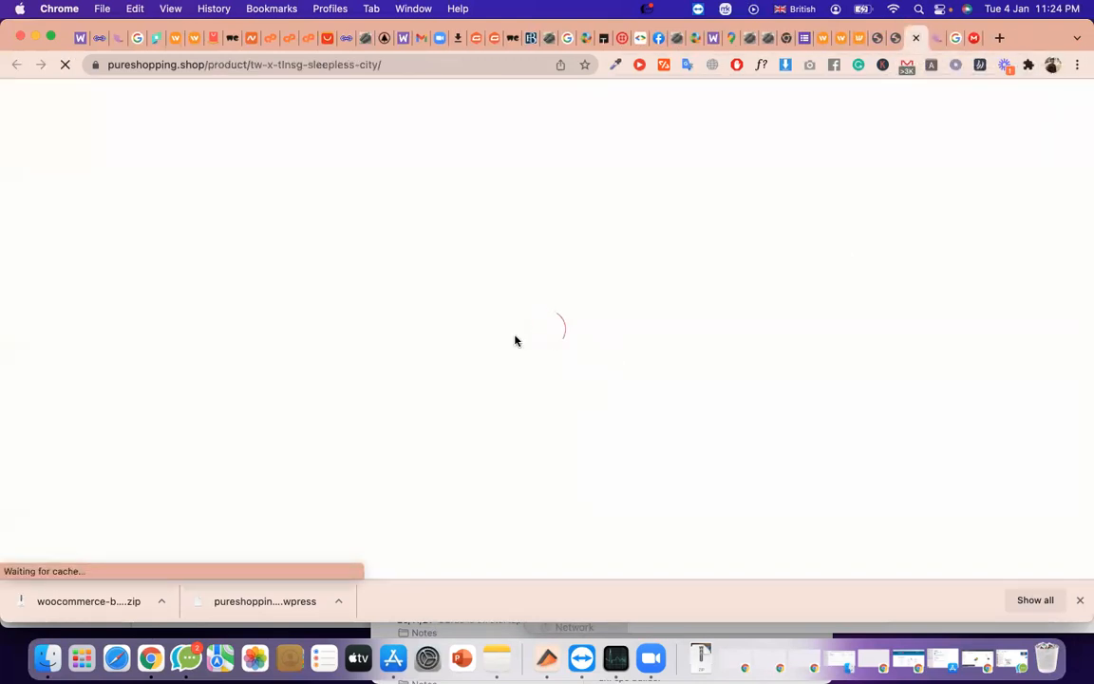
Step: Add one TW x TLNSG - Sleepless City to the cart and go to the cart page
scroll(516, 340, "down", 10)
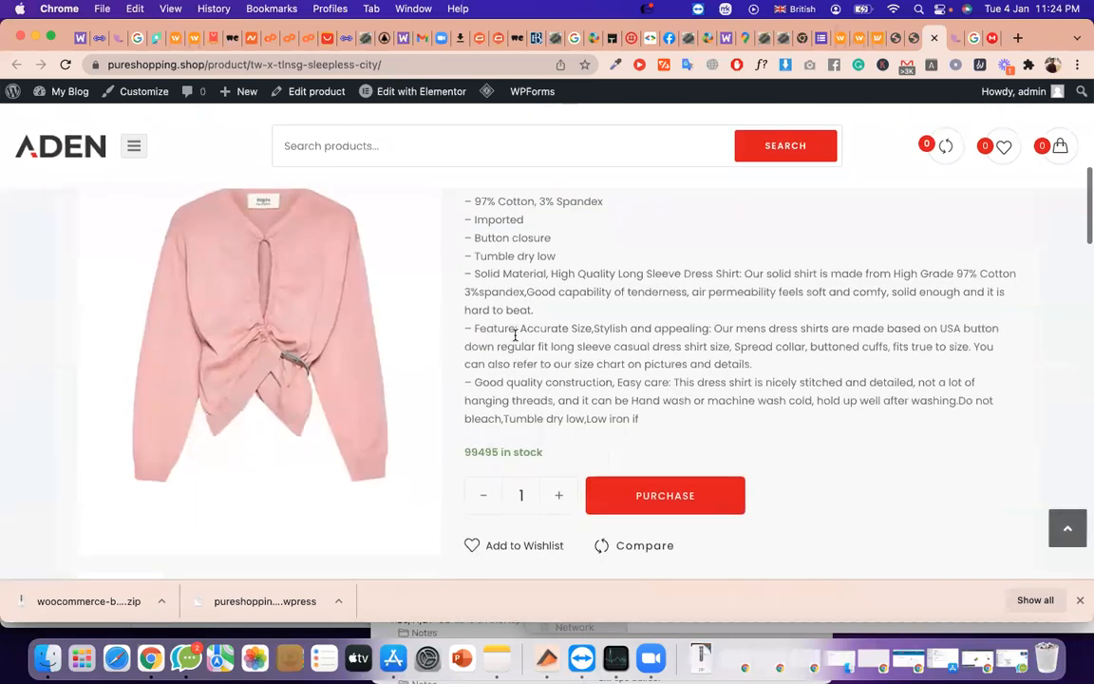
scroll(517, 342, "up", 1)
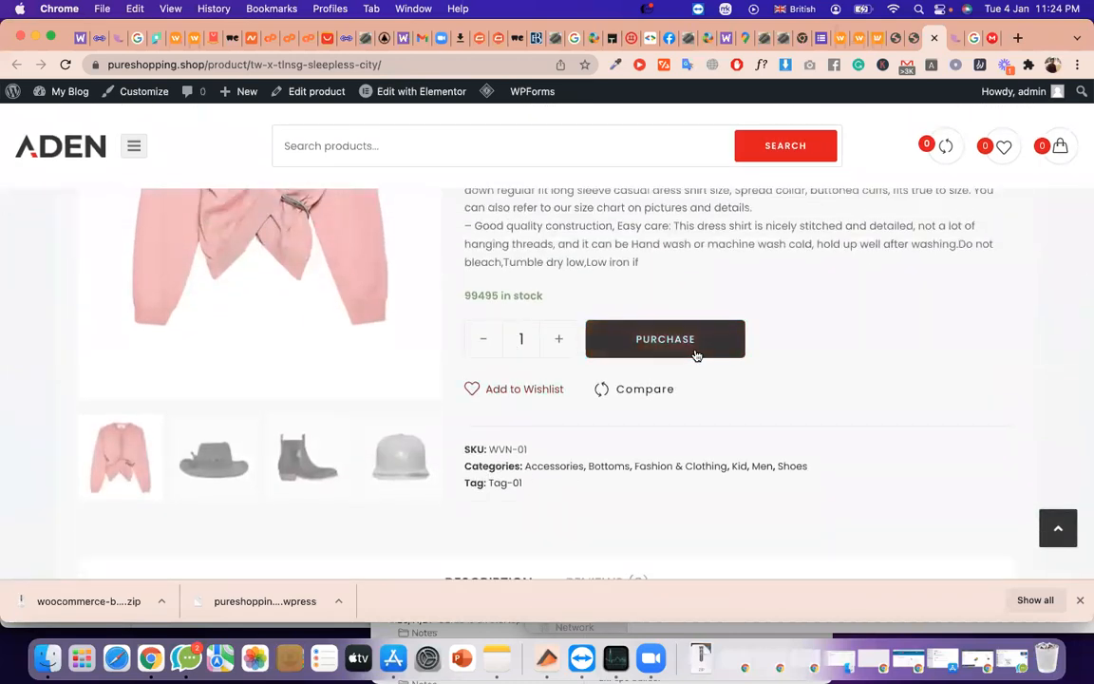
left_click(696, 353)
scroll(693, 354, "down", 2)
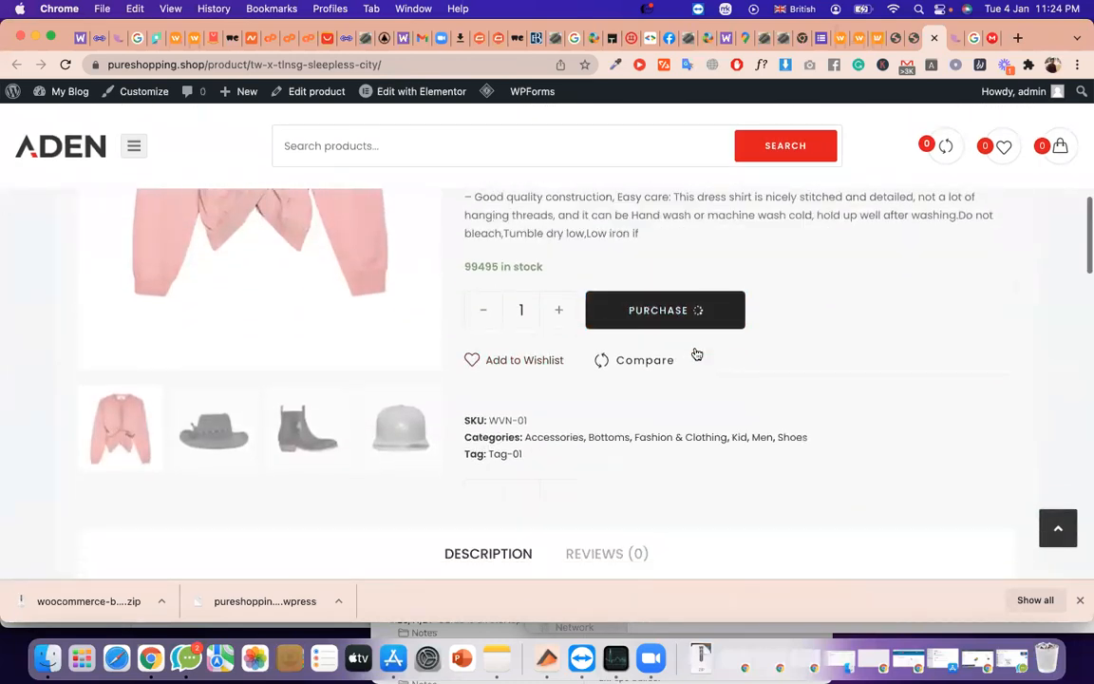
scroll(787, 420, "down", 5)
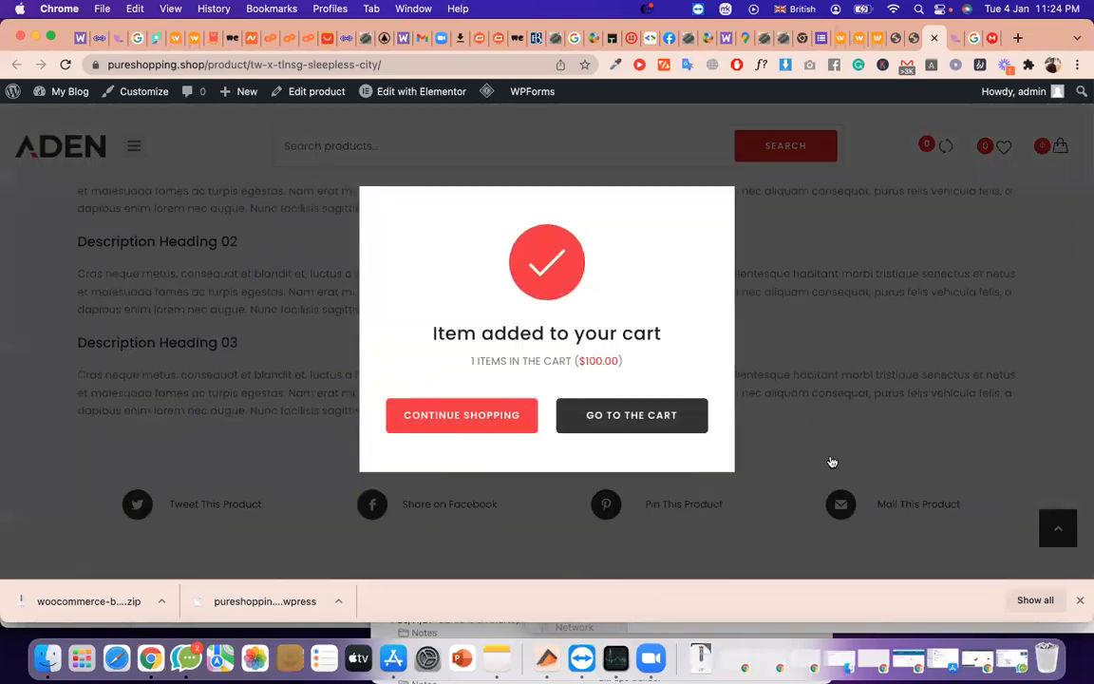
left_click(594, 429)
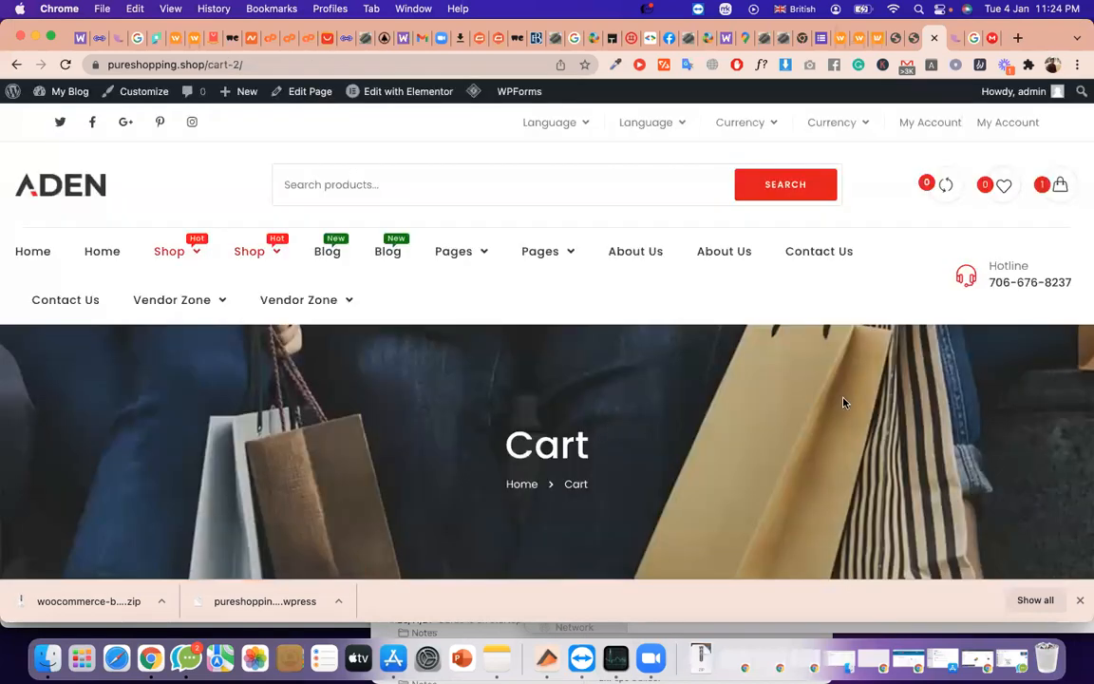
Step: Examine the cross-sell product under "You may be interested in…" and the cart contents on the cart page
scroll(843, 398, "down", 10)
scroll(867, 392, "up", 1)
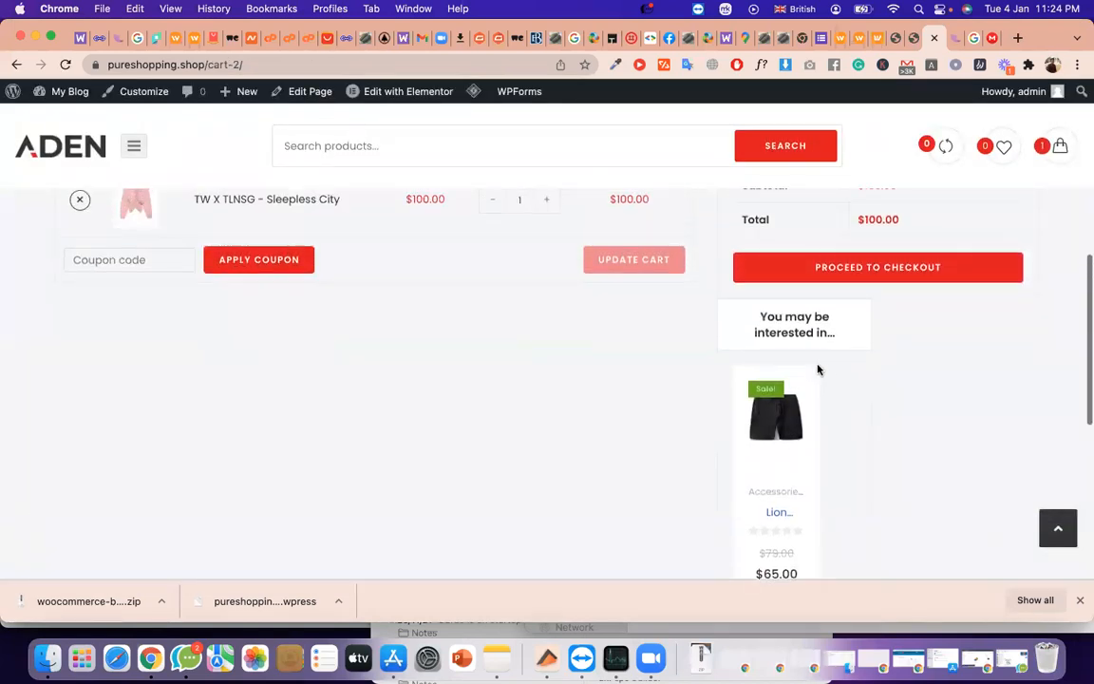
triple_click(783, 331)
scroll(784, 330, "down", 1)
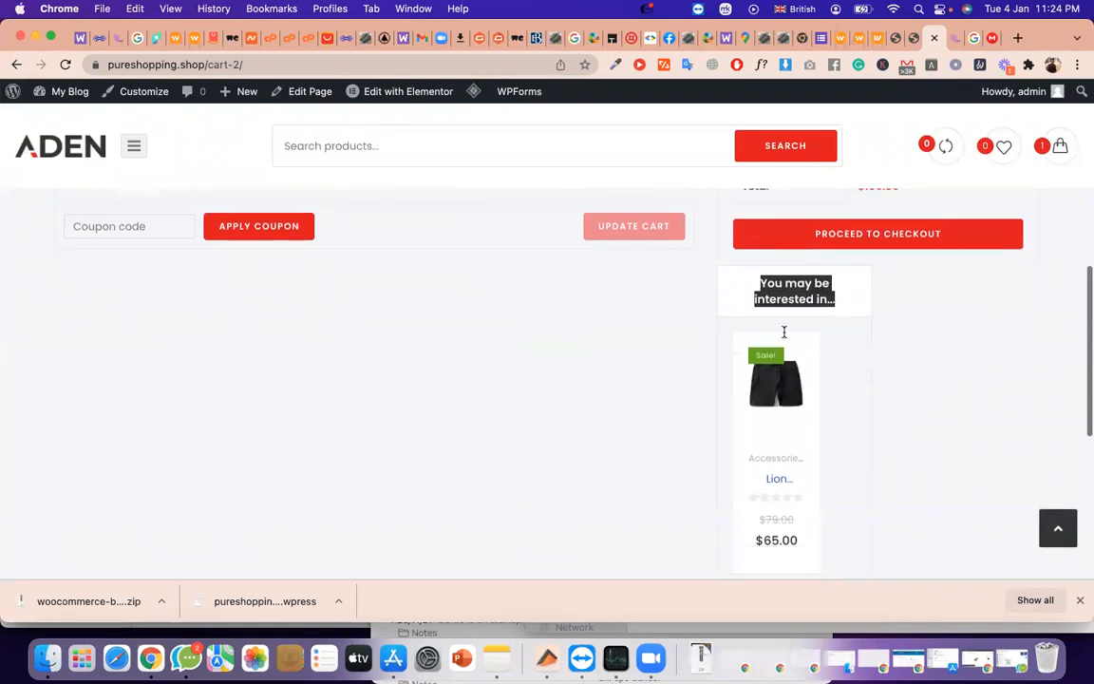
mouse_move(785, 518)
scroll(776, 511, "up", 5)
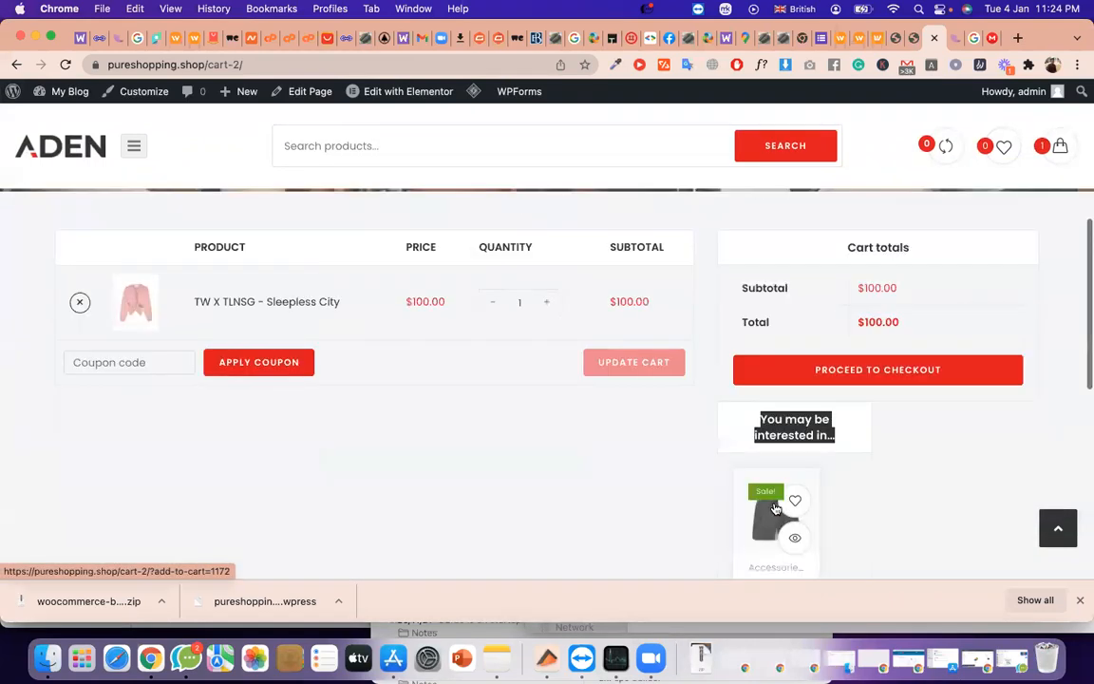
scroll(496, 491, "down", 1)
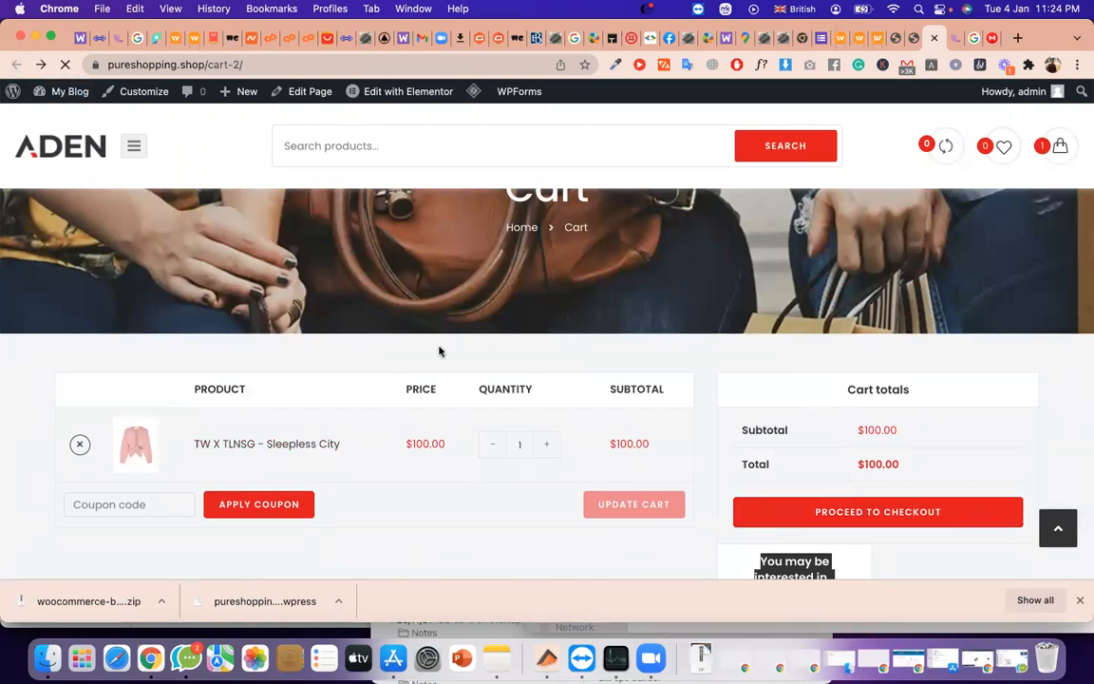
Step: Return to the Sleepless City product page and examine the upsells under "You May Also Like…"
scroll(439, 351, "down", 3)
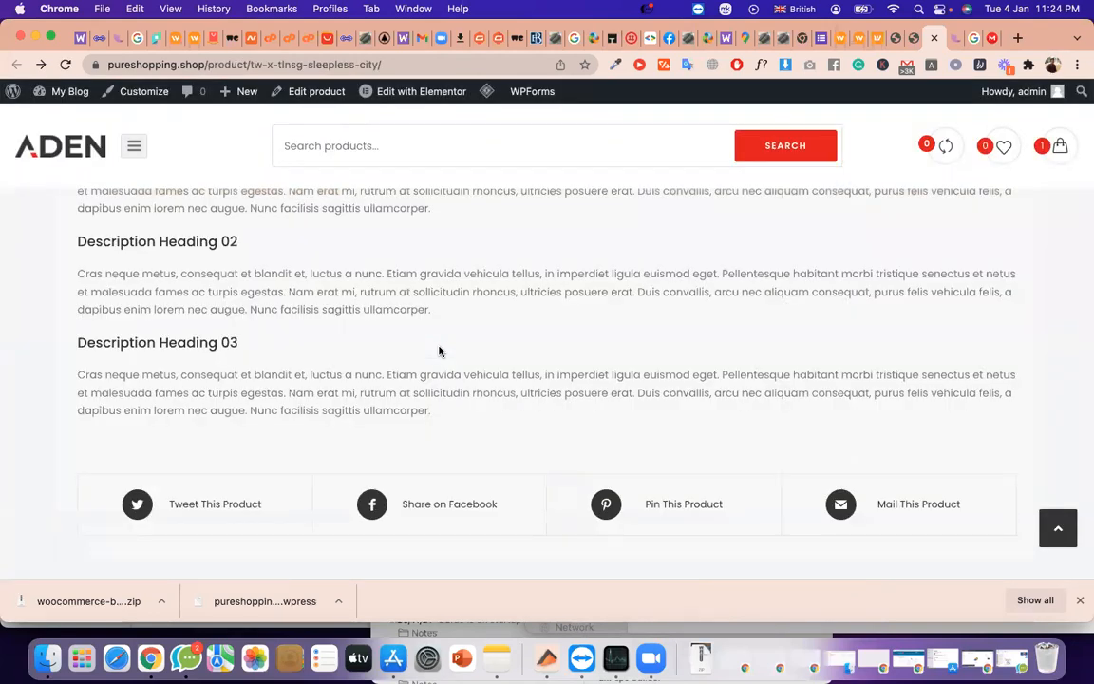
scroll(439, 351, "up", 5)
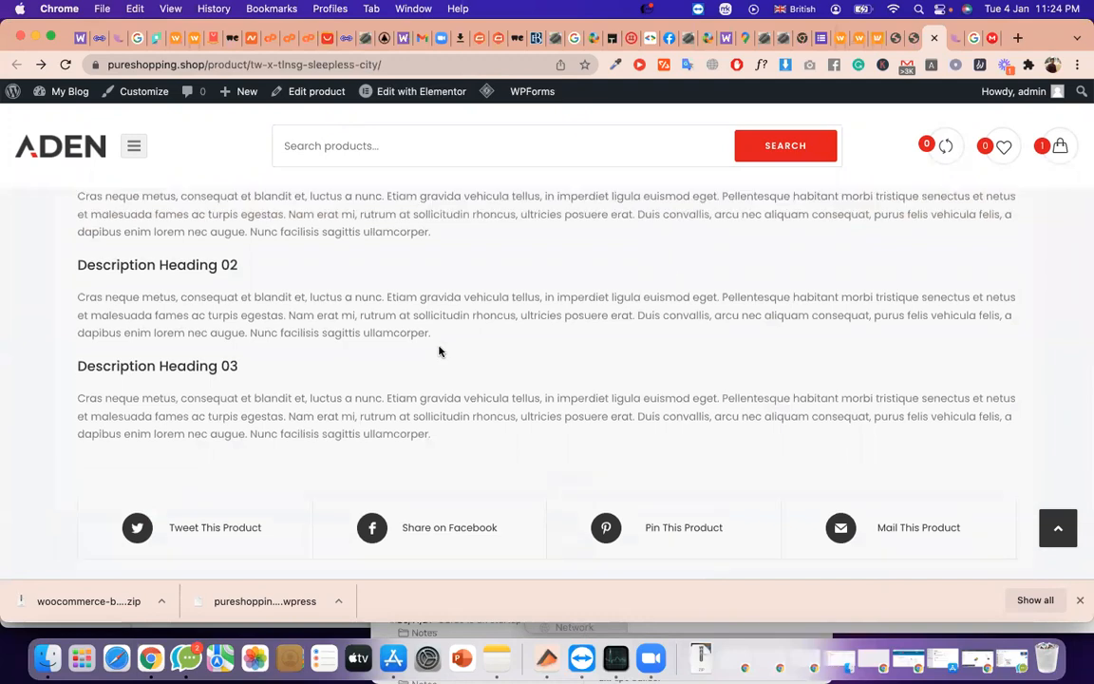
scroll(439, 352, "down", 10)
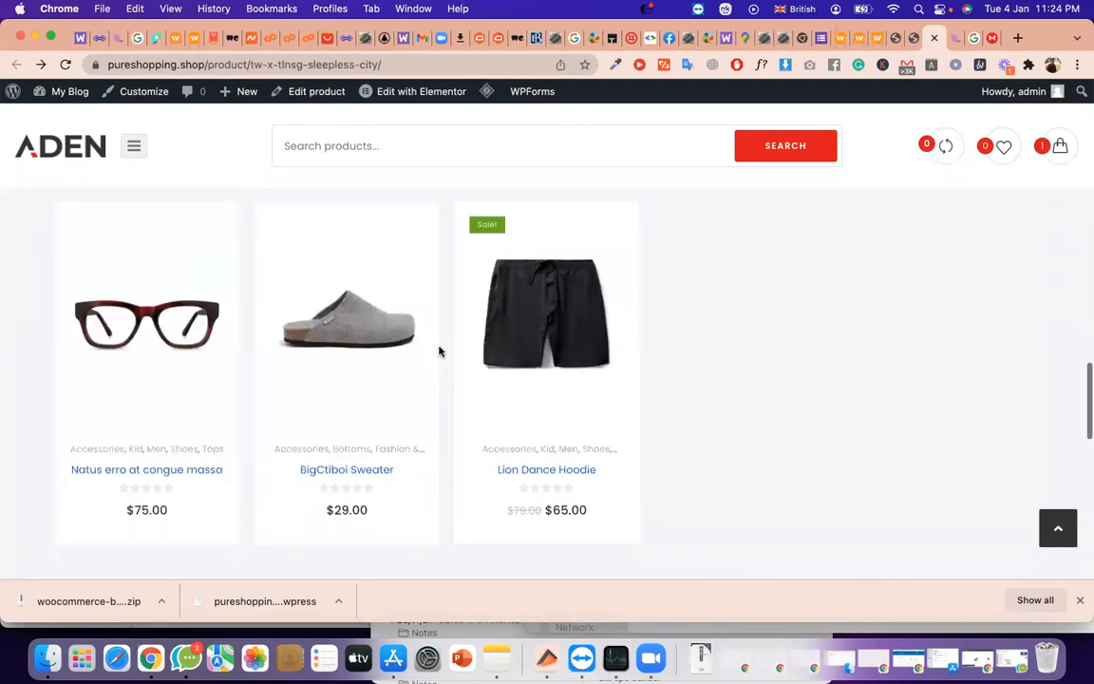
scroll(122, 293, "up", 1)
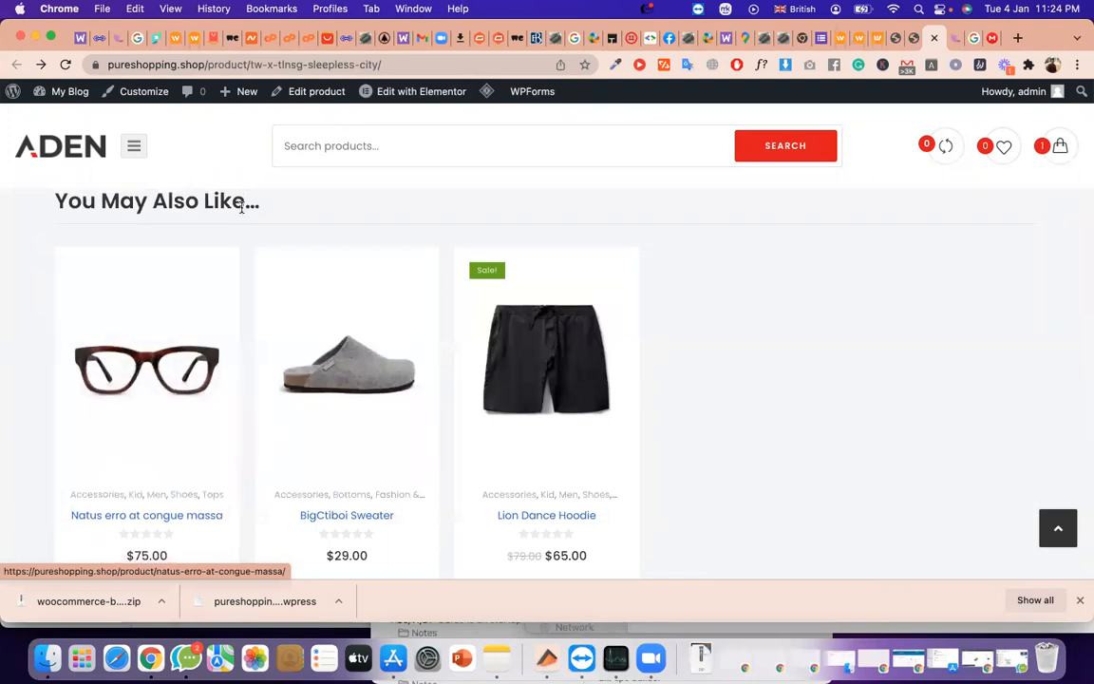
Step: Add another TW x TLNSG - Sleepless City to the cart from its product page and open the cart
scroll(186, 230, "up", 15)
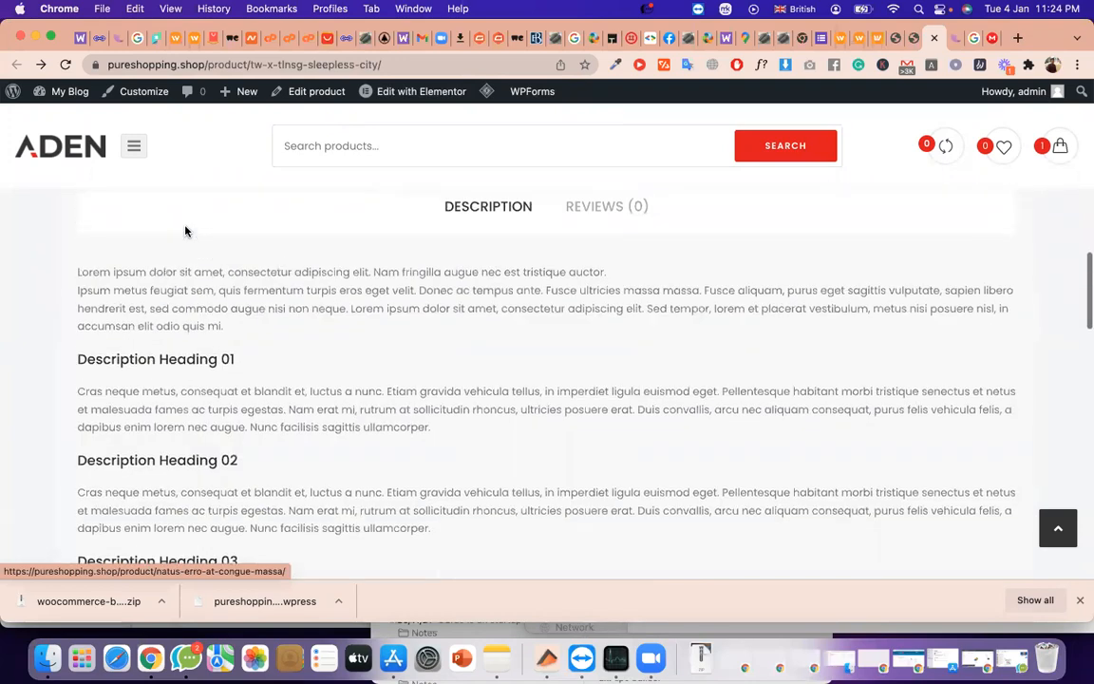
scroll(416, 326, "down", 3)
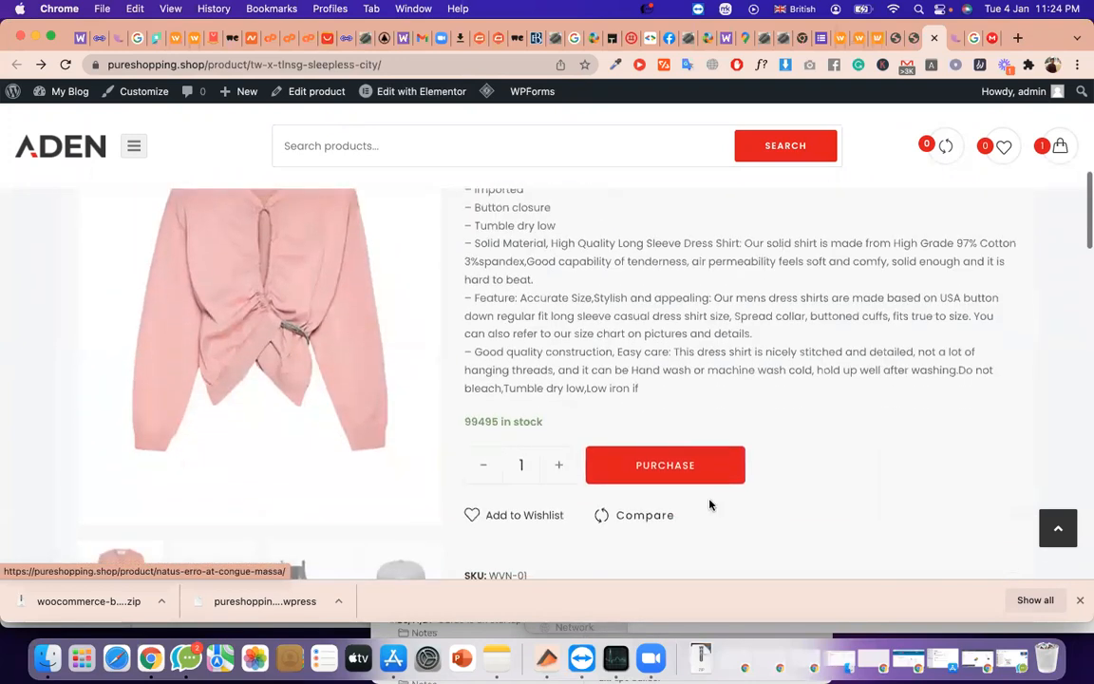
left_click(693, 482)
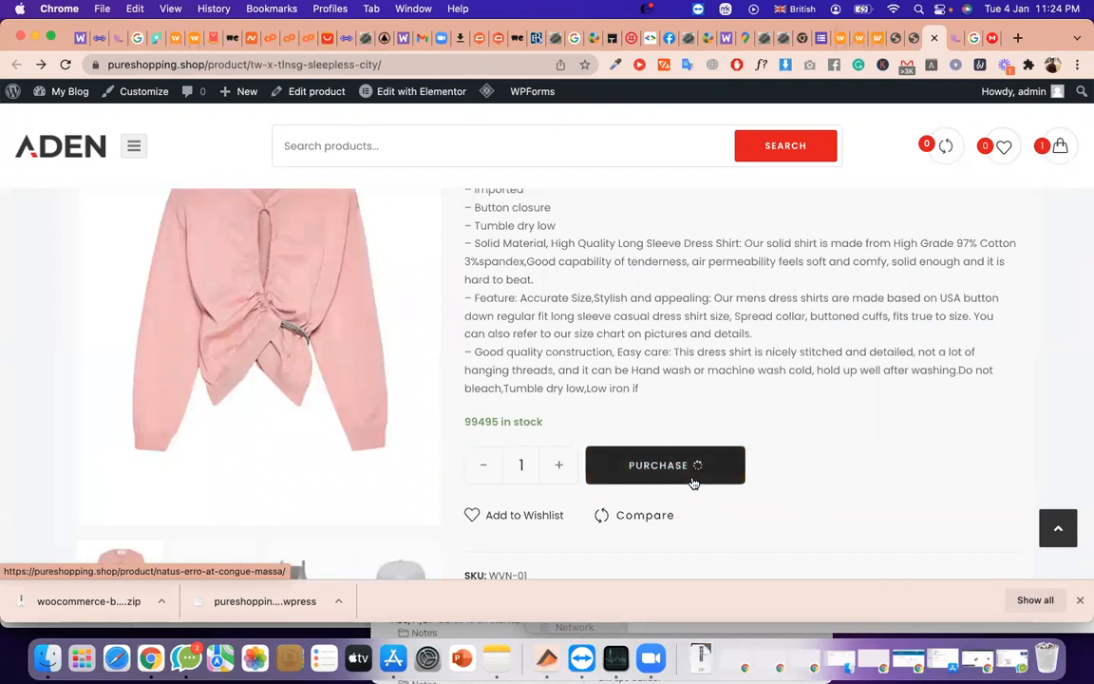
scroll(380, 532, "down", 5)
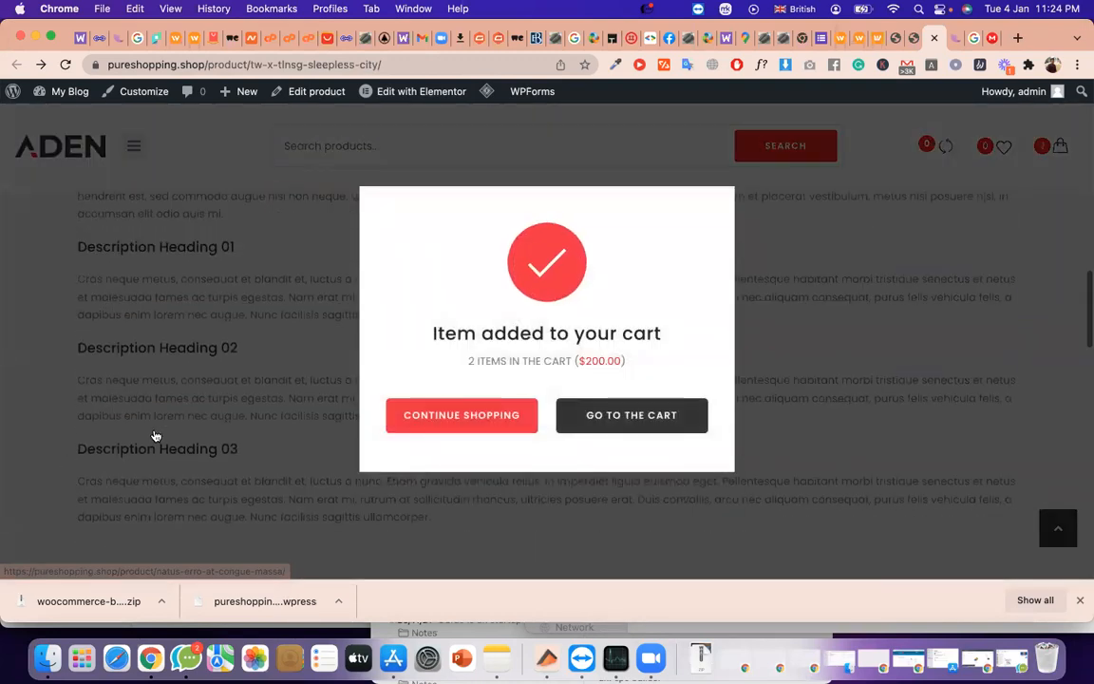
scroll(156, 436, "down", 5)
scroll(155, 436, "down", 1)
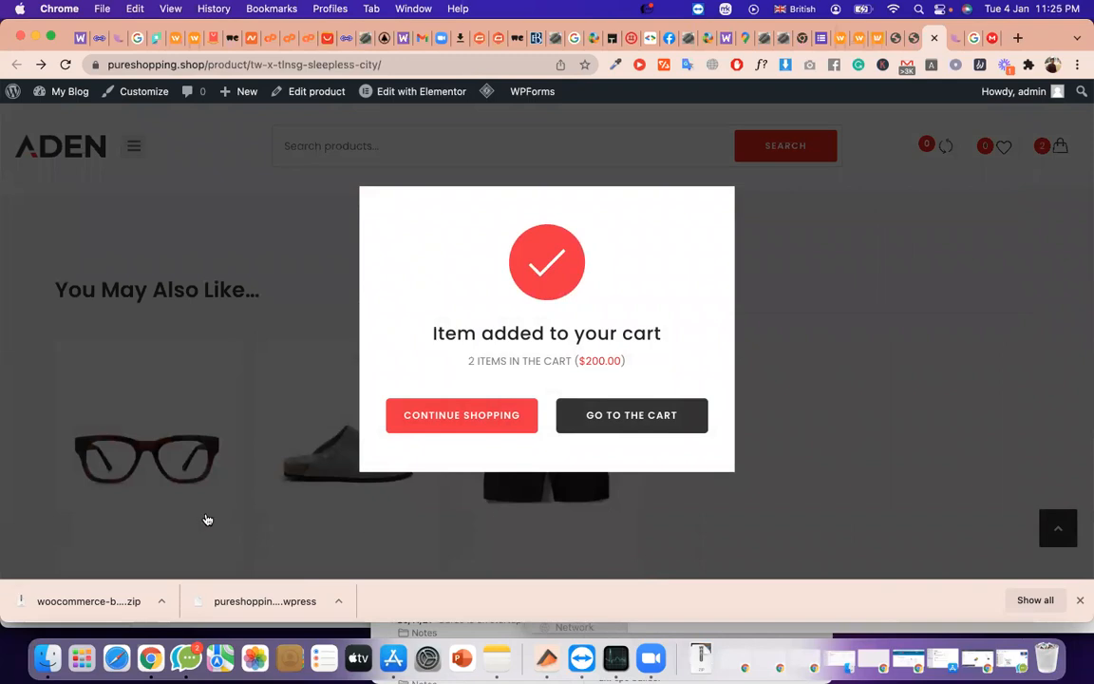
left_click(682, 416)
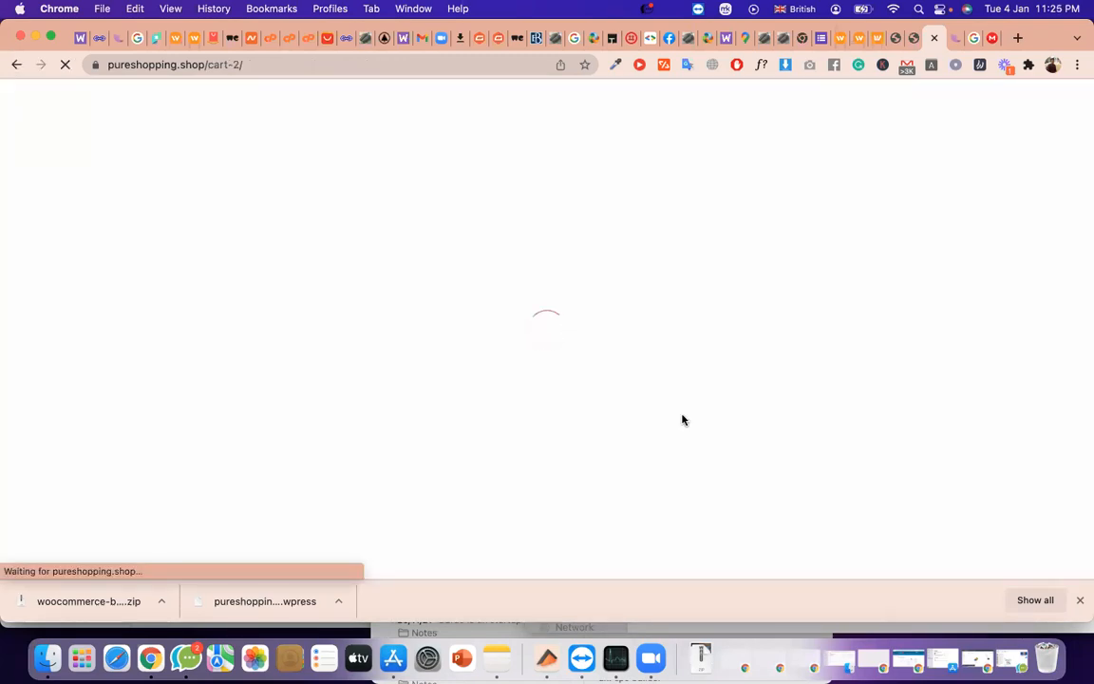
Step: Check the cart's product line and the cross-sell suggestion shown beneath the cart totals
scroll(681, 419, "down", 10)
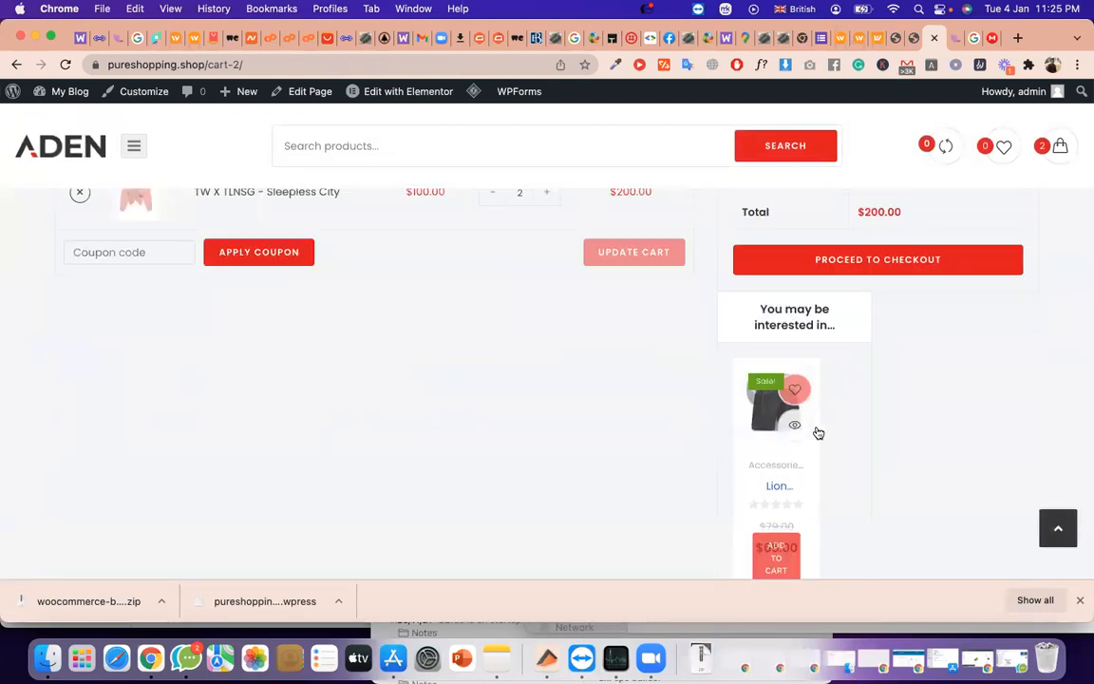
scroll(409, 337, "up", 3)
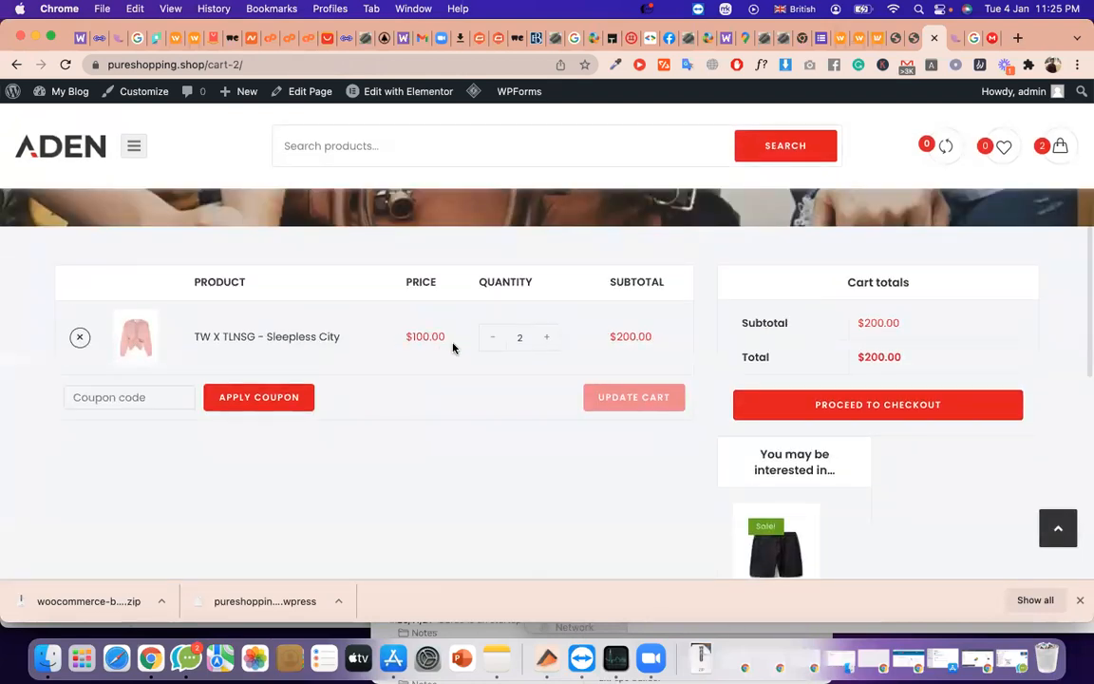
scroll(665, 361, "down", 8)
scroll(770, 370, "down", 1)
scroll(816, 283, "up", 4)
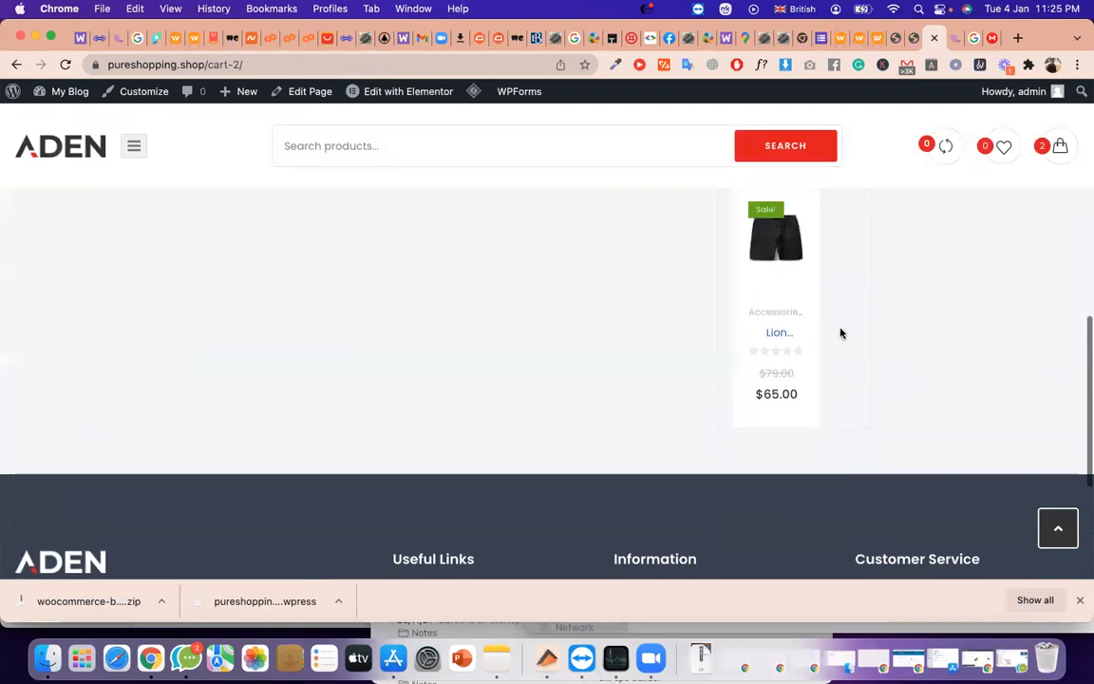
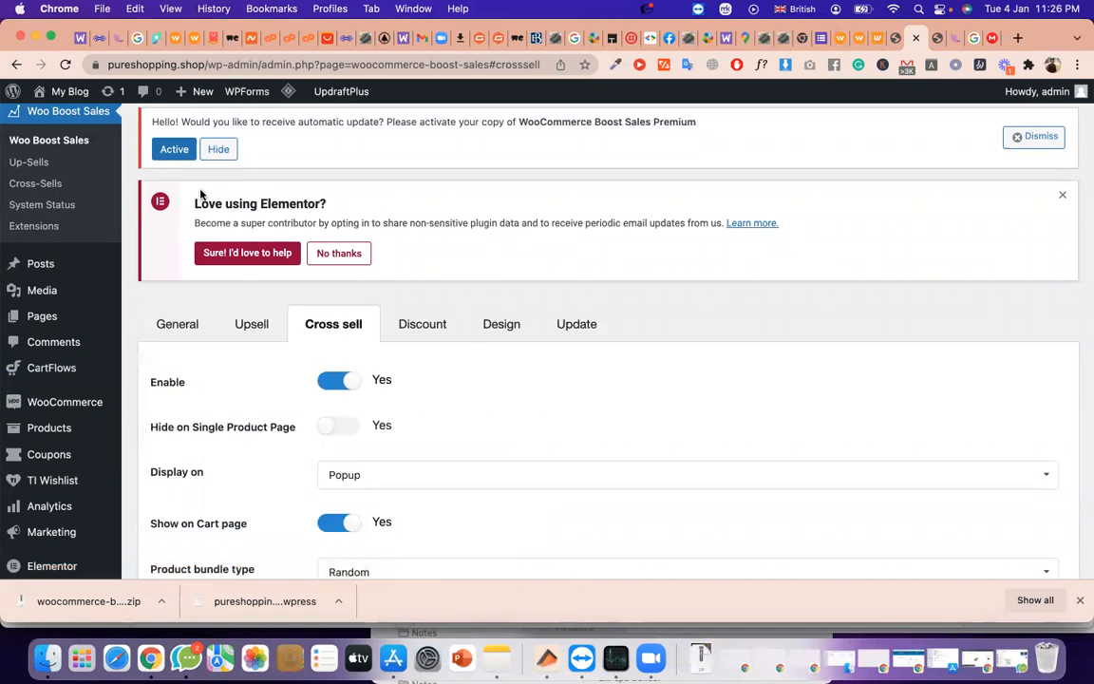
Step: Open the General settings of Woo Boost Sales and turn on the Enable option
scroll(164, 337, "down", 10)
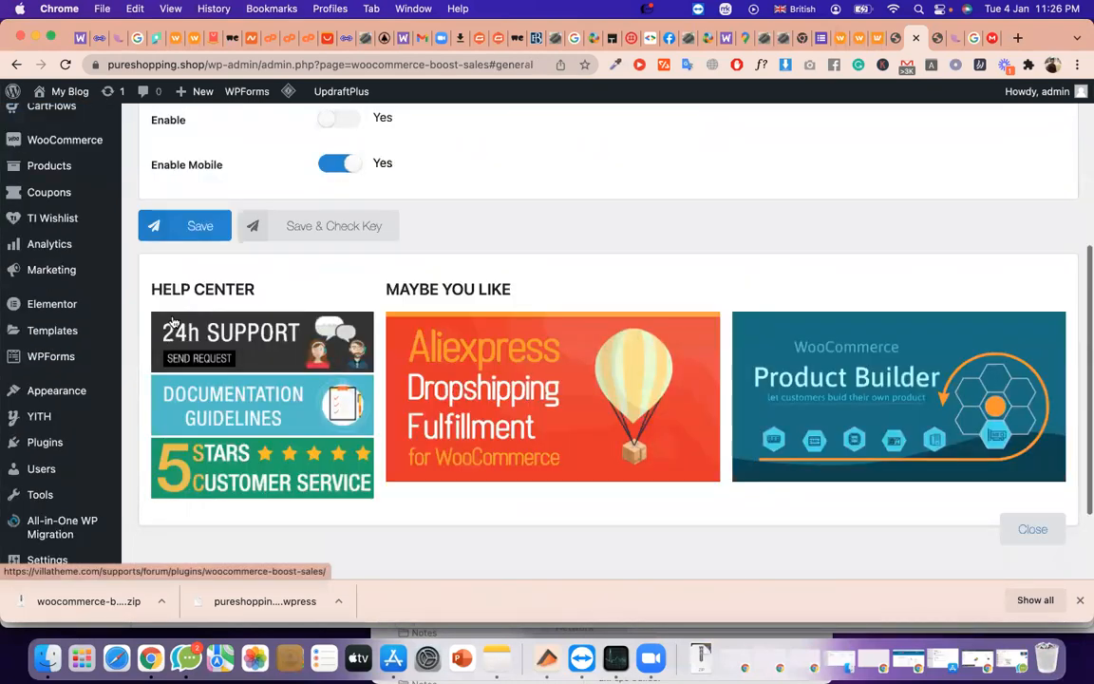
scroll(173, 196, "up", 3)
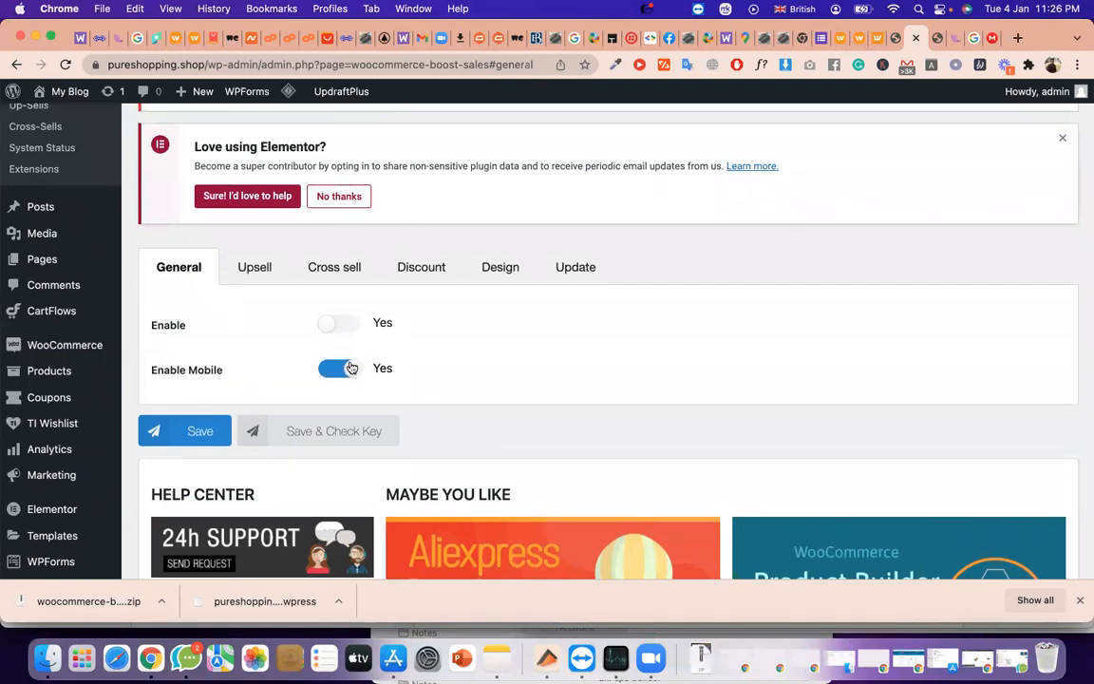
left_click(350, 323)
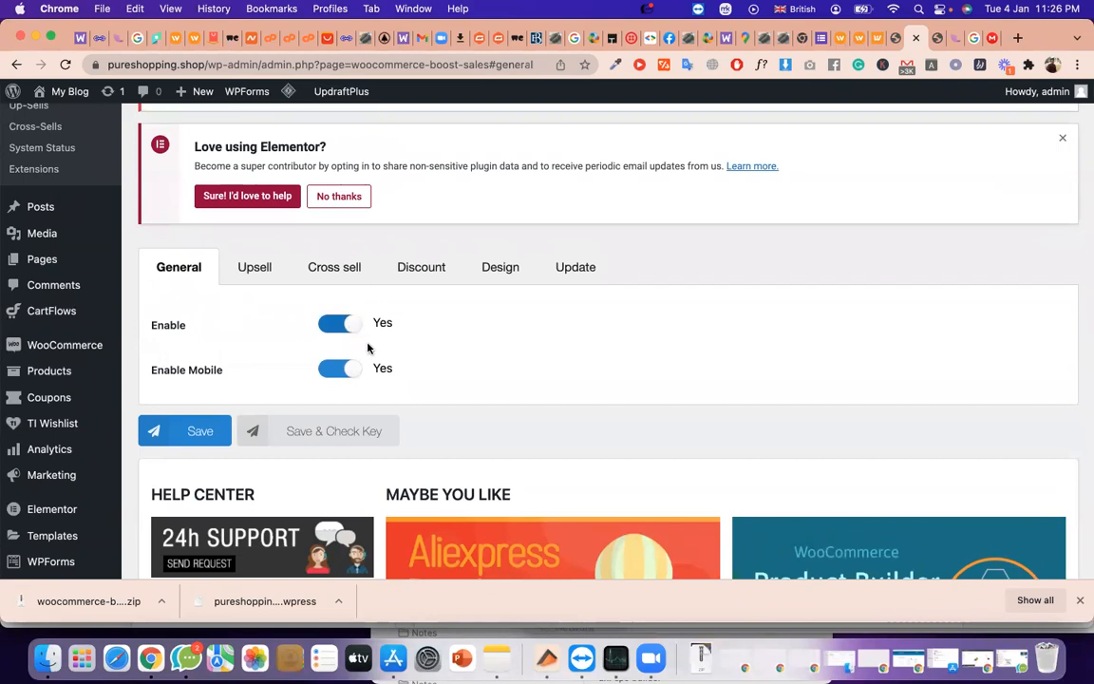
Step: Save the General settings of Woo Boost Sales and open its Upsell settings
left_click(187, 433)
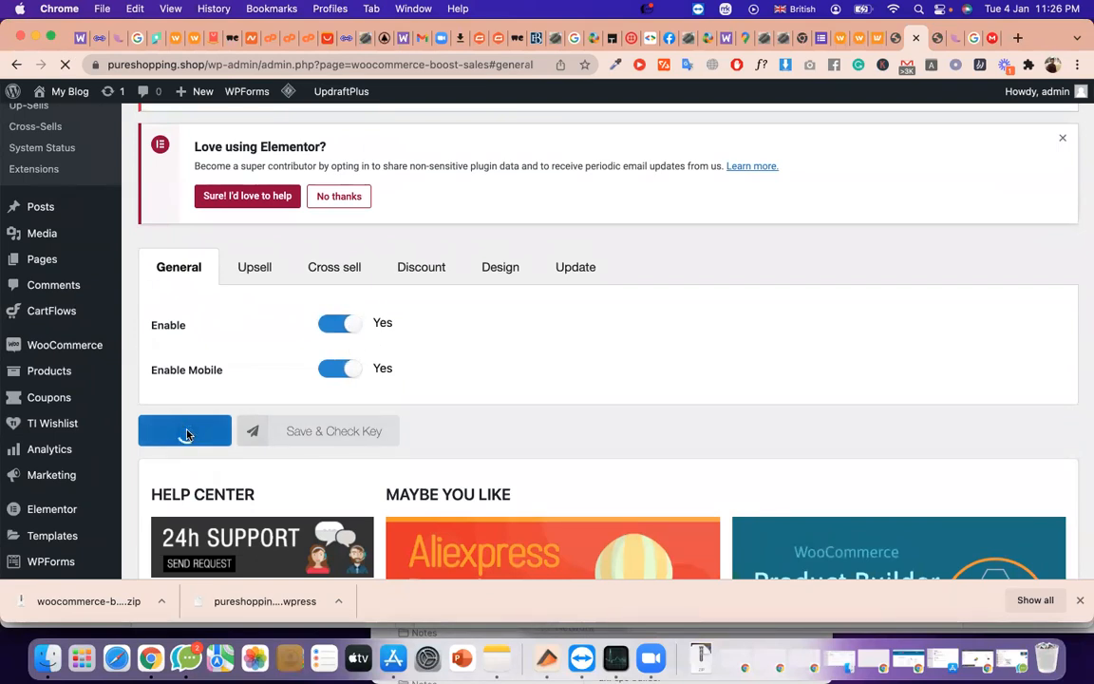
scroll(269, 253, "up", 2)
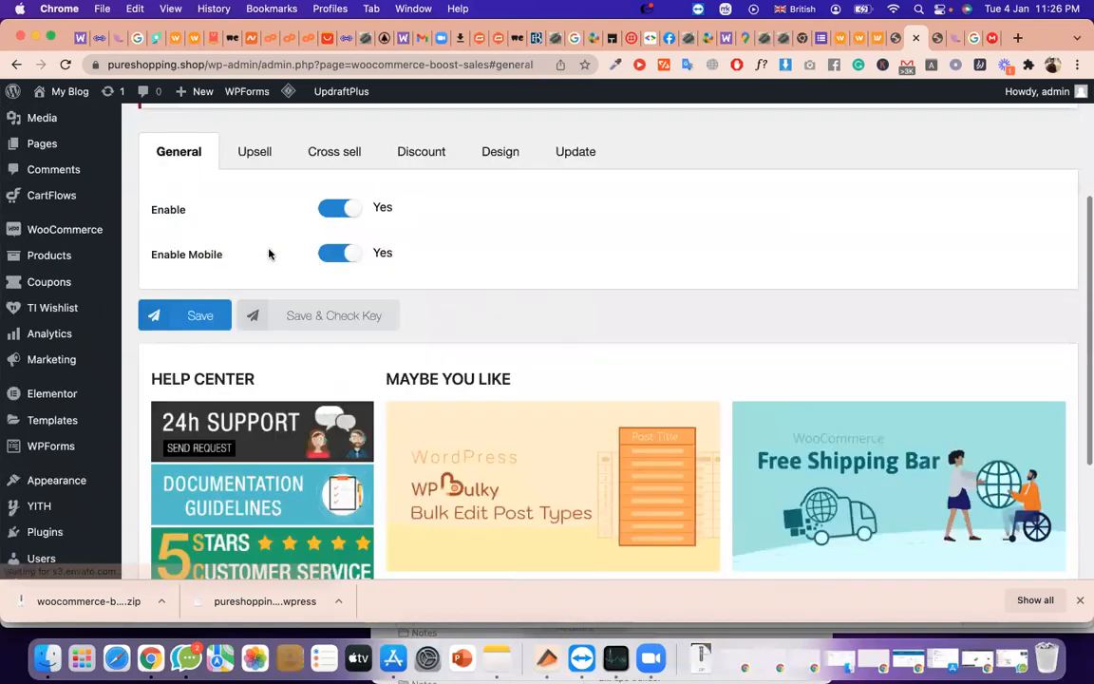
left_click(254, 209)
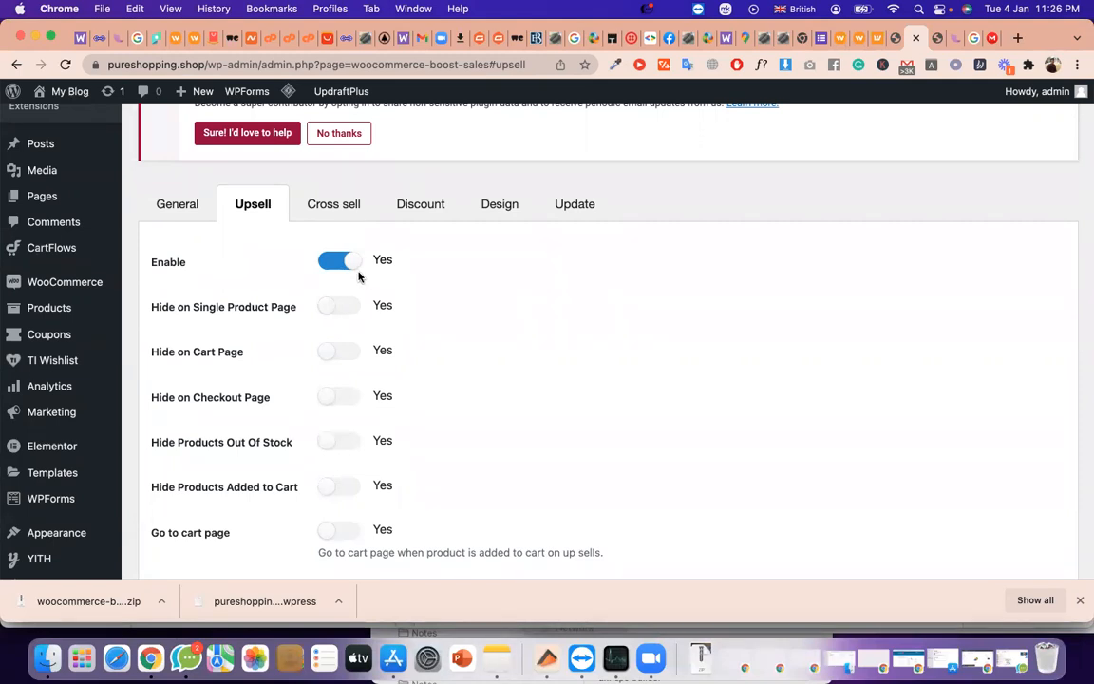
Step: Turn on Hide on Cart Page and Hide on Checkout Page in the Upsell settings
scroll(361, 275, "down", 1)
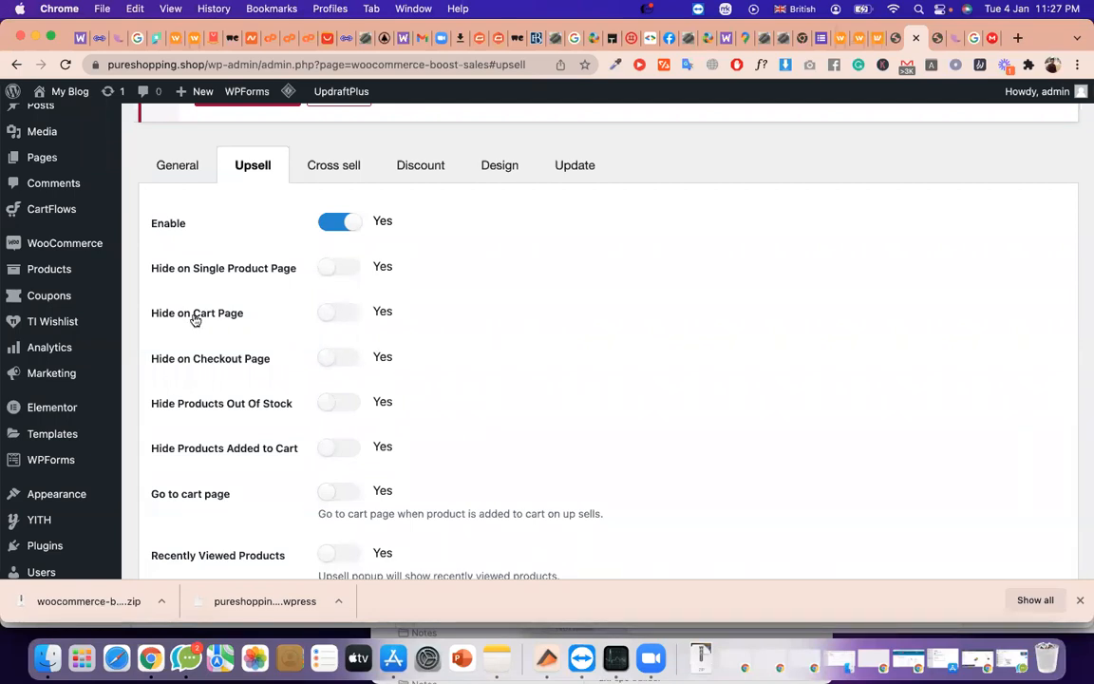
left_click(330, 314)
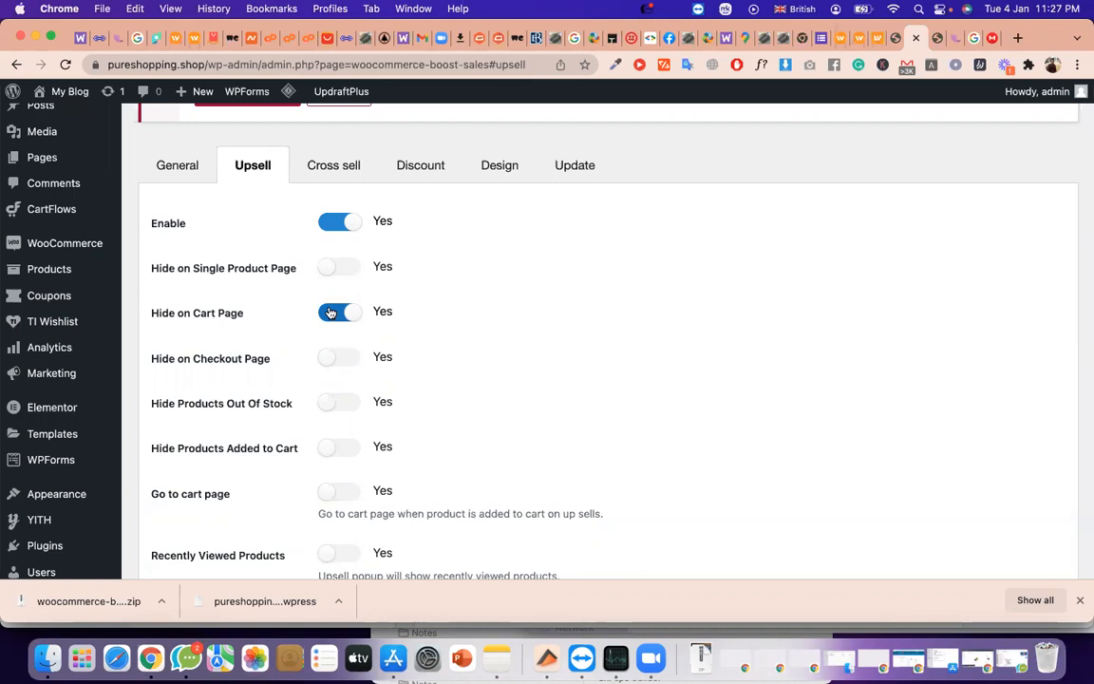
left_click(337, 367)
scroll(334, 372, "down", 2)
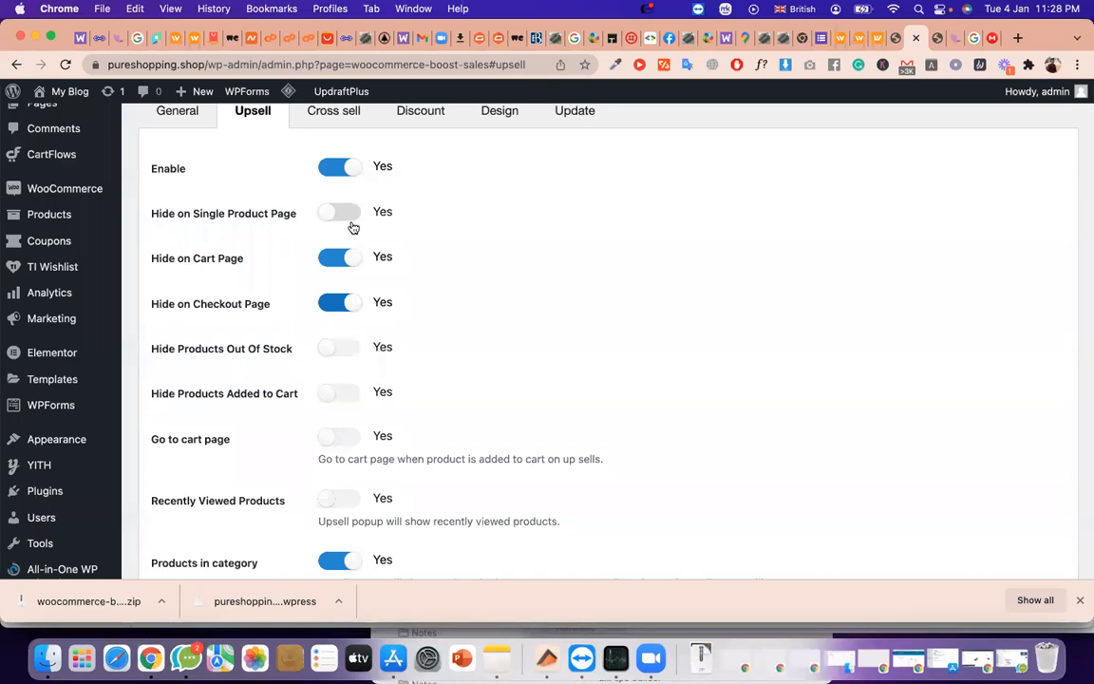
scroll(351, 225, "down", 1)
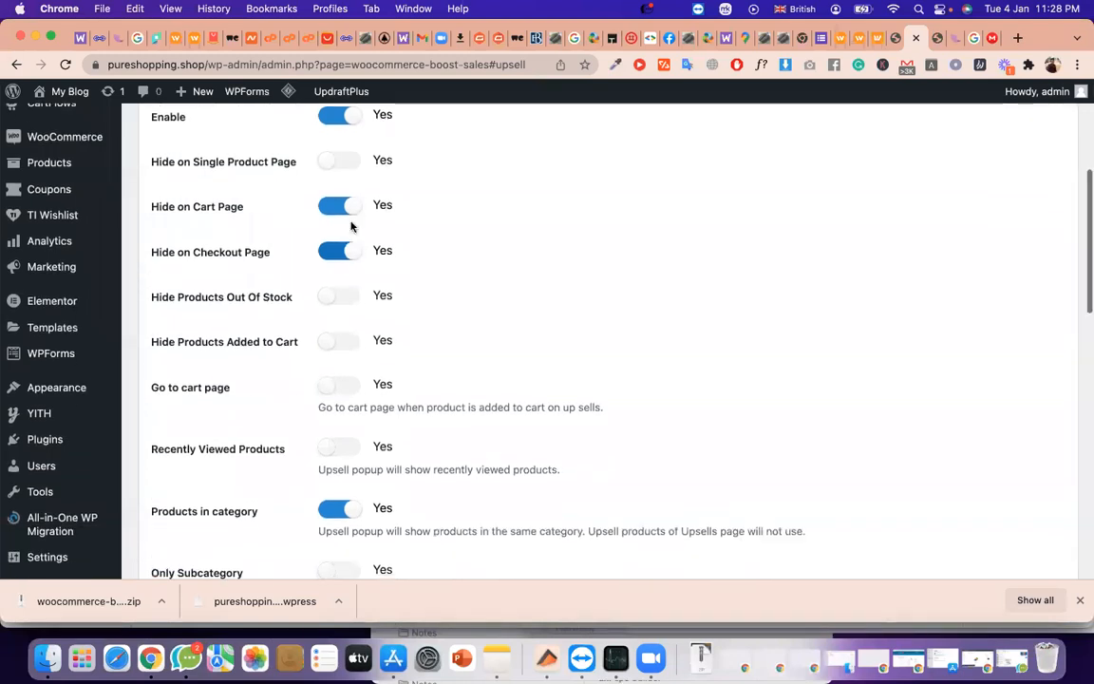
Step: Turn on Hide Products Out Of Stock and Hide Products Added to Cart for upsells
left_click(334, 309)
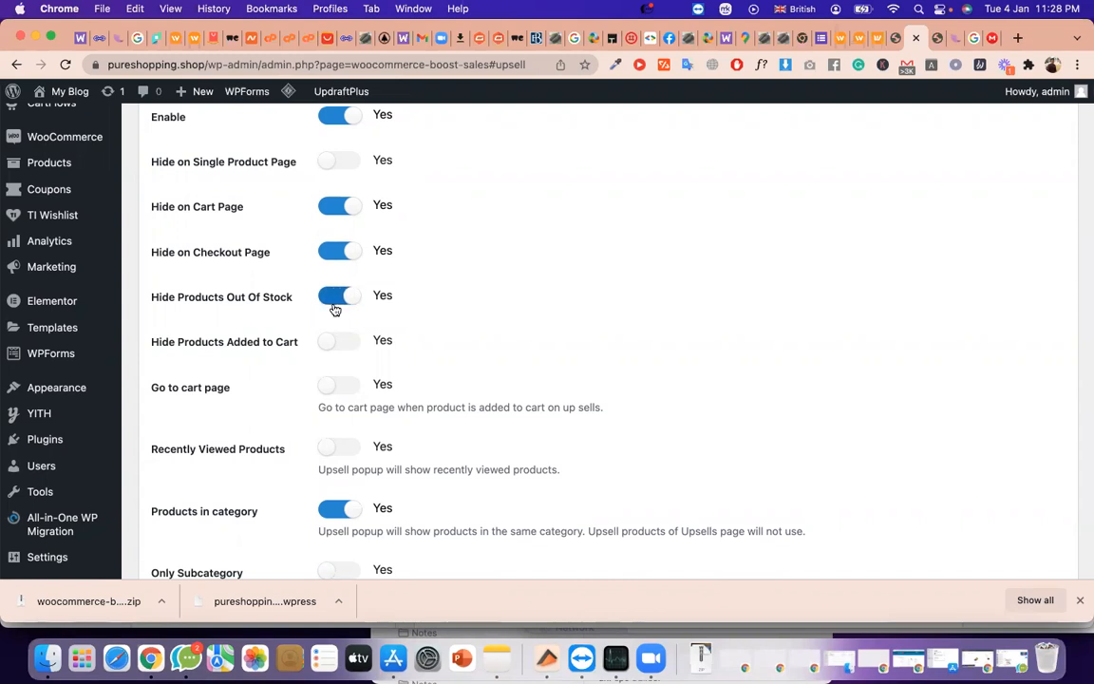
scroll(246, 332, "down", 1)
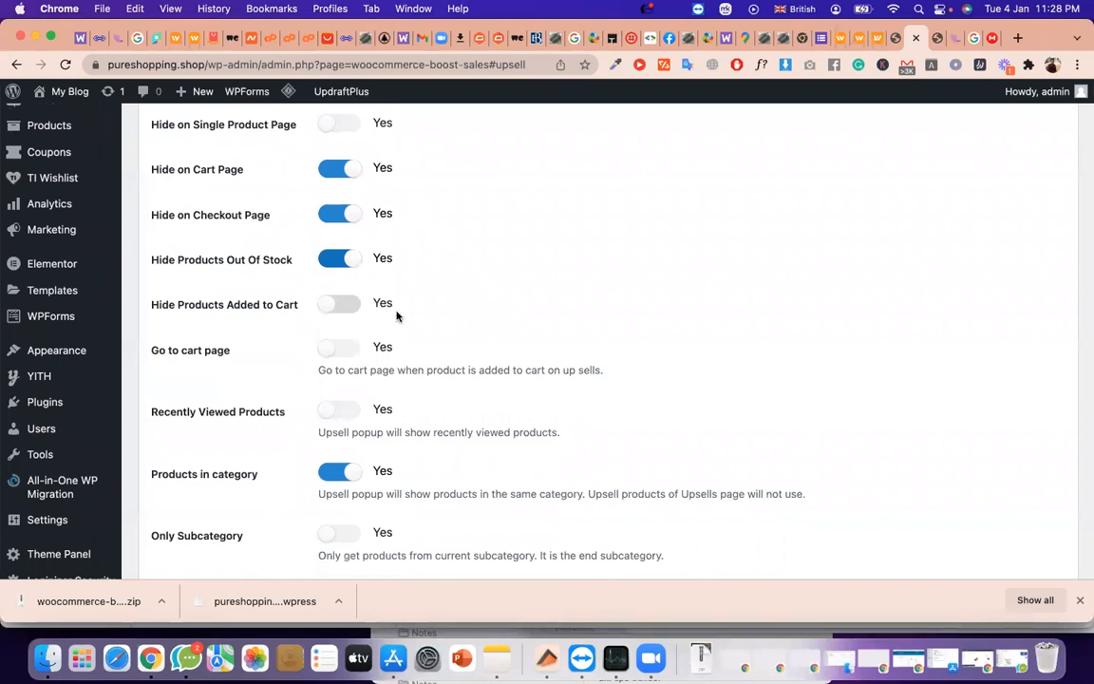
left_click_drag(302, 305, 184, 305)
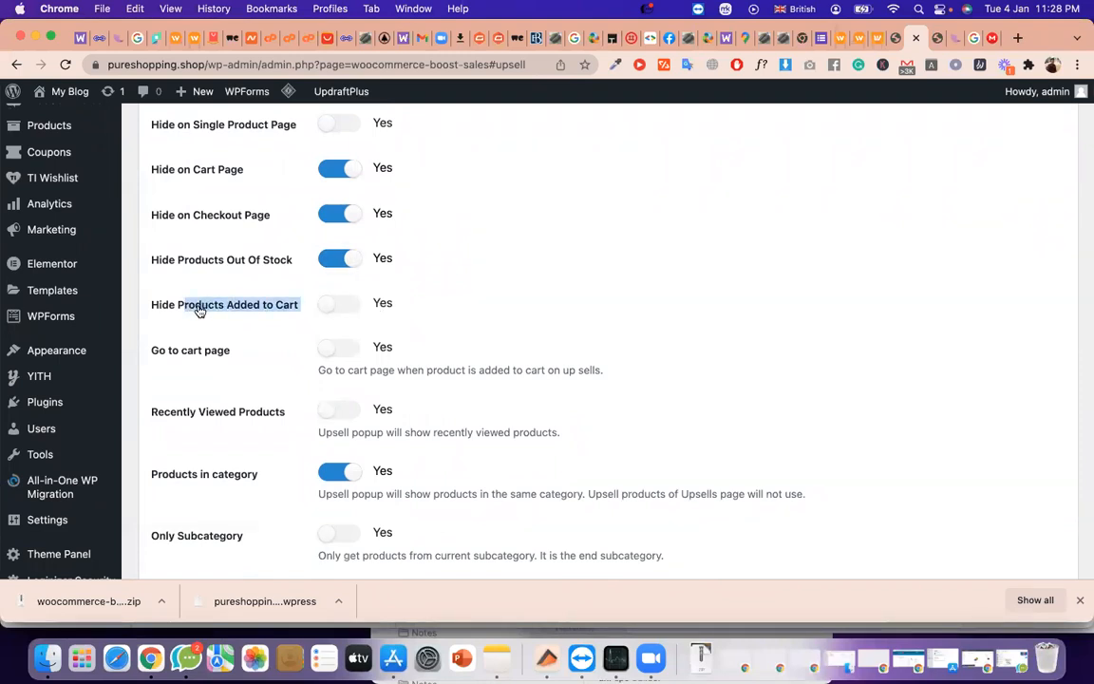
left_click(328, 306)
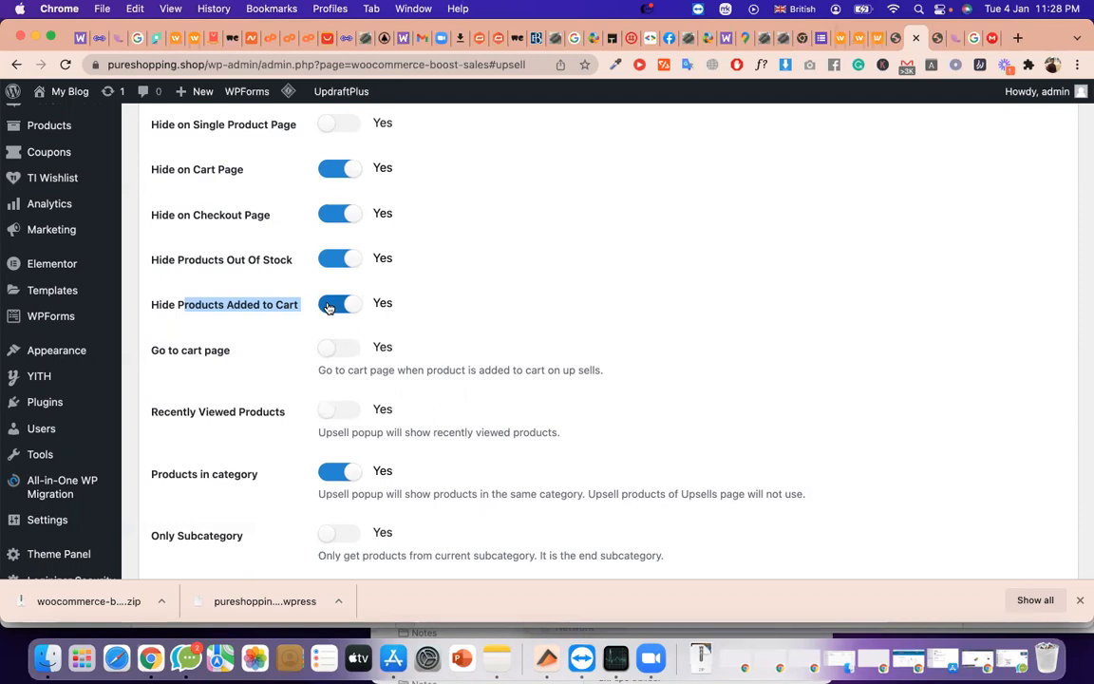
Step: Leave Go to cart page off and turn on Recently Viewed Products and Only Subcategory for the upsell popup
left_click(344, 353)
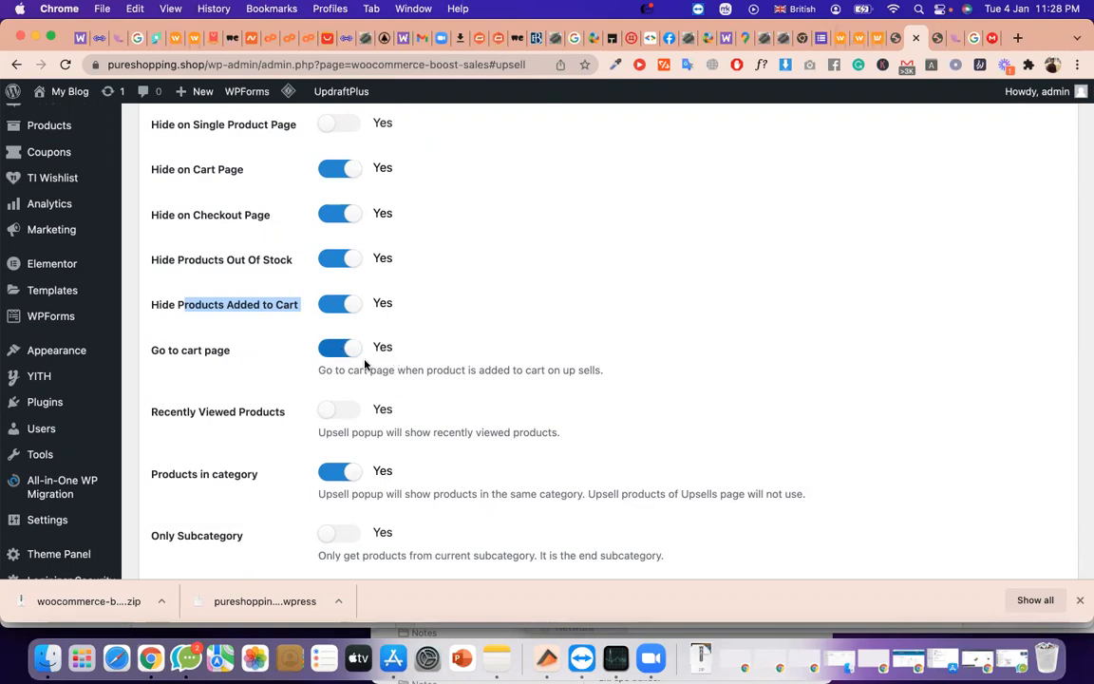
left_click(353, 360)
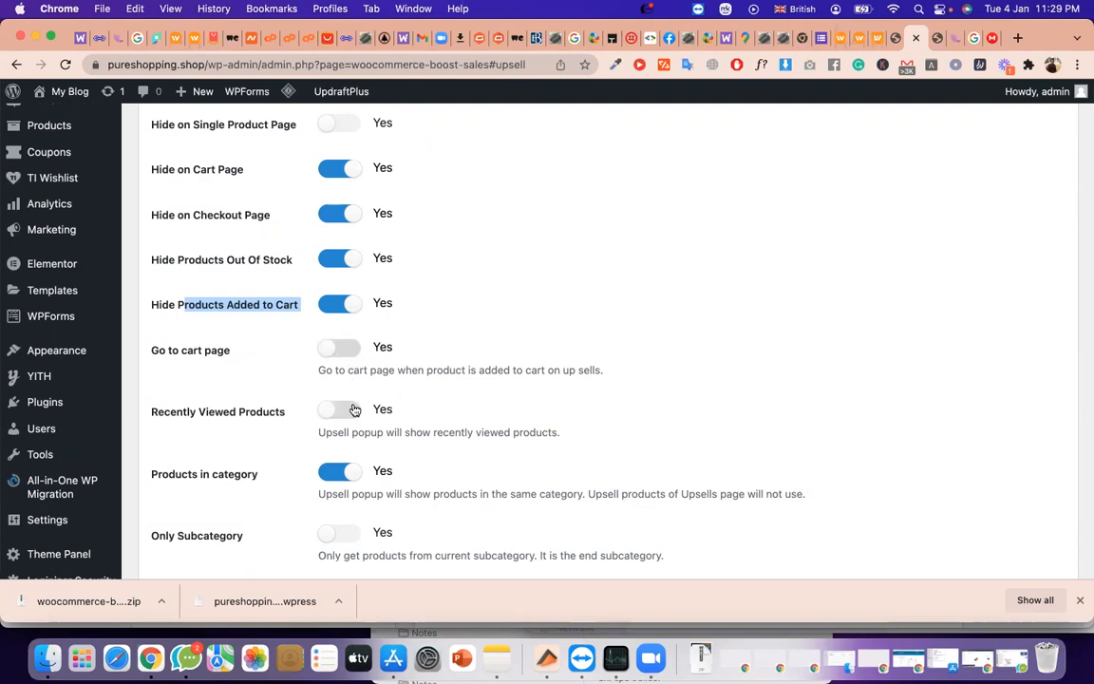
left_click(329, 414)
triple_click(340, 434)
scroll(340, 433, "down", 2)
scroll(340, 433, "down", 4)
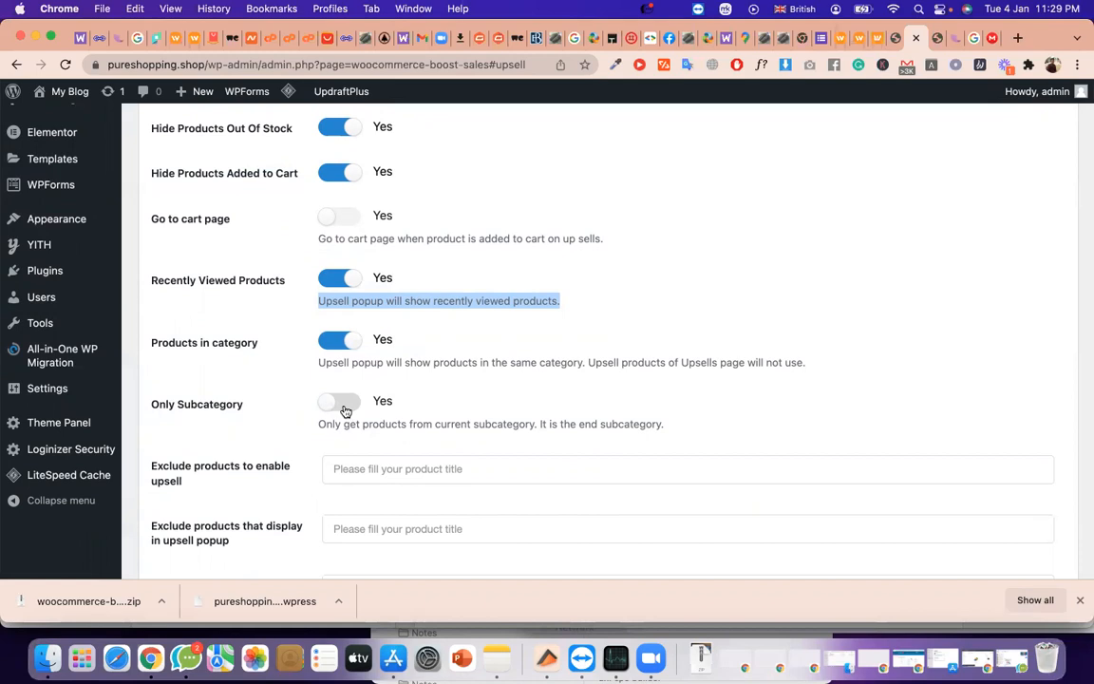
scroll(345, 409, "down", 2)
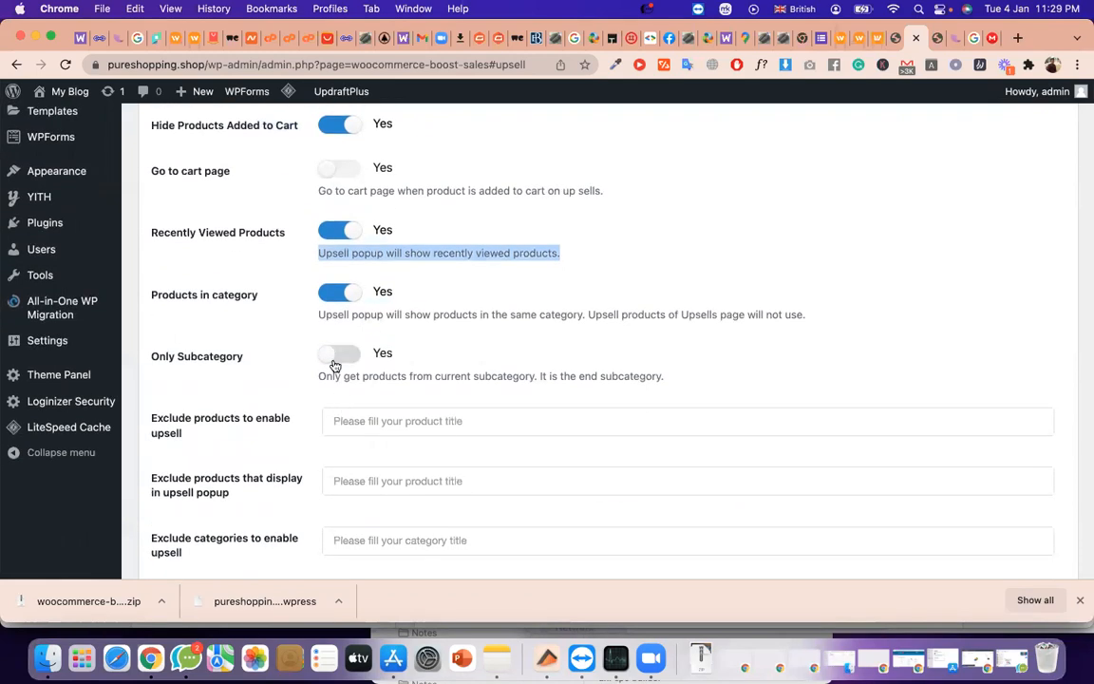
left_click(334, 359)
Step: Examine the remaining upsell options, especially the Exclude products to enable upsell field
scroll(334, 364, "down", 10)
scroll(334, 364, "up", 6)
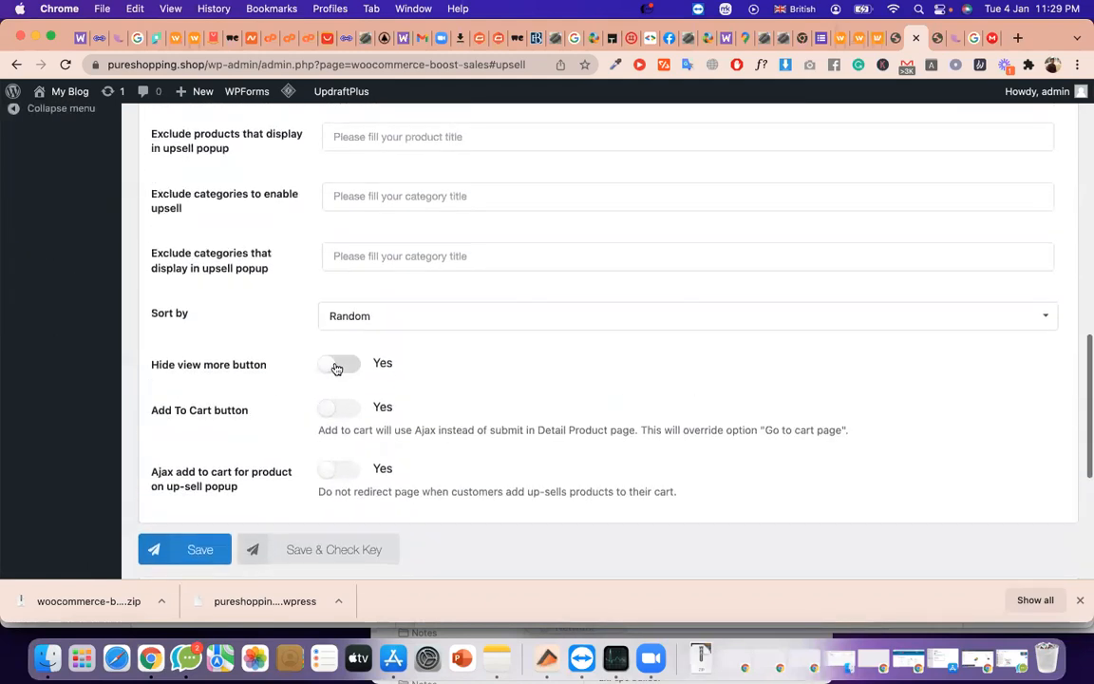
scroll(361, 333, "up", 2)
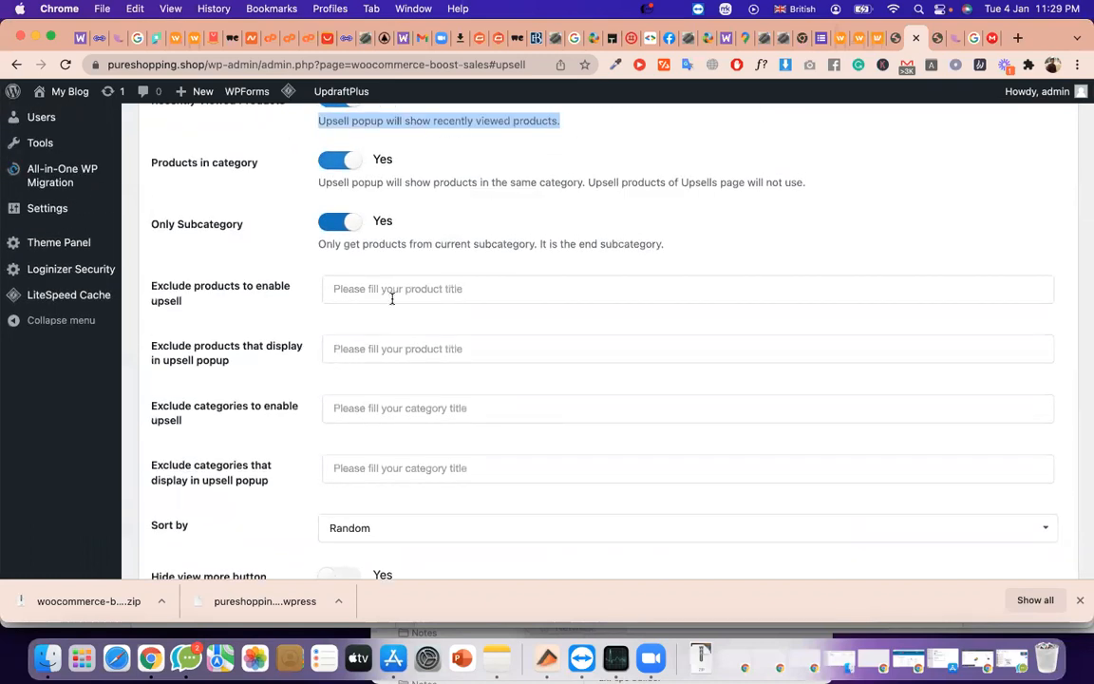
left_click(391, 299)
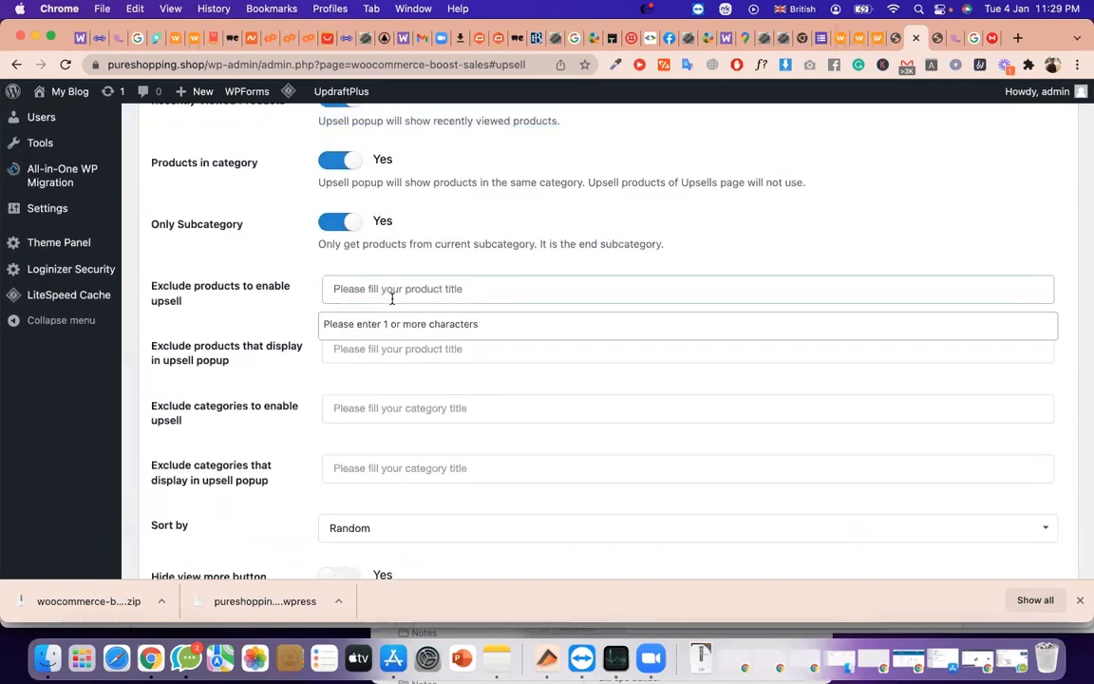
scroll(391, 299, "down", 1)
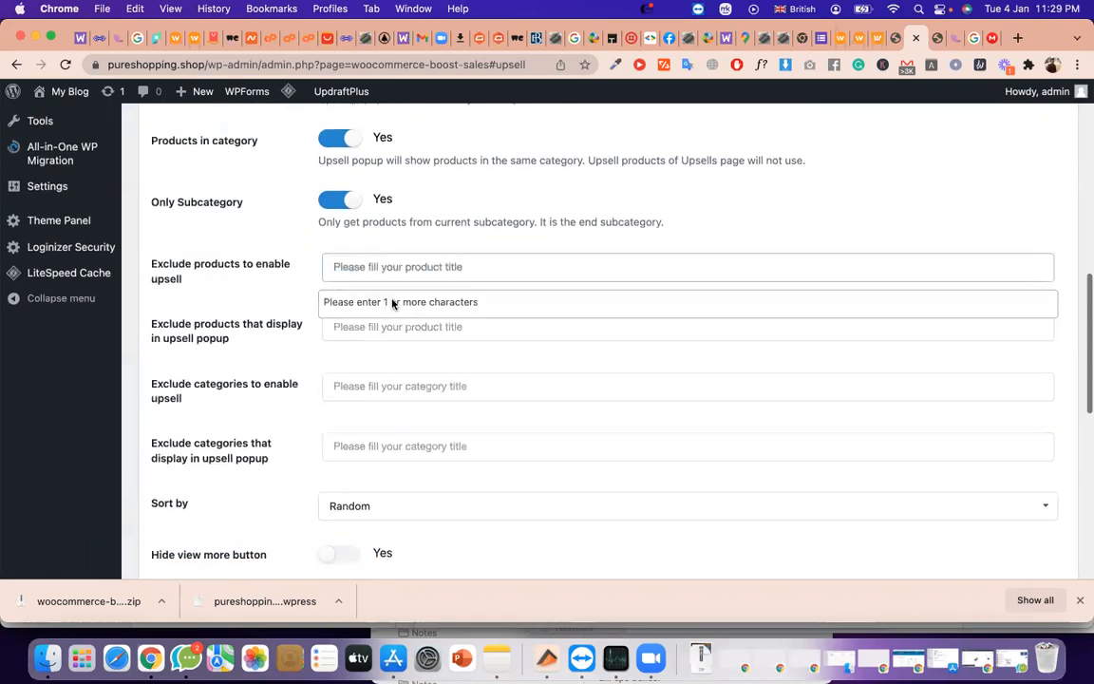
triple_click(275, 270)
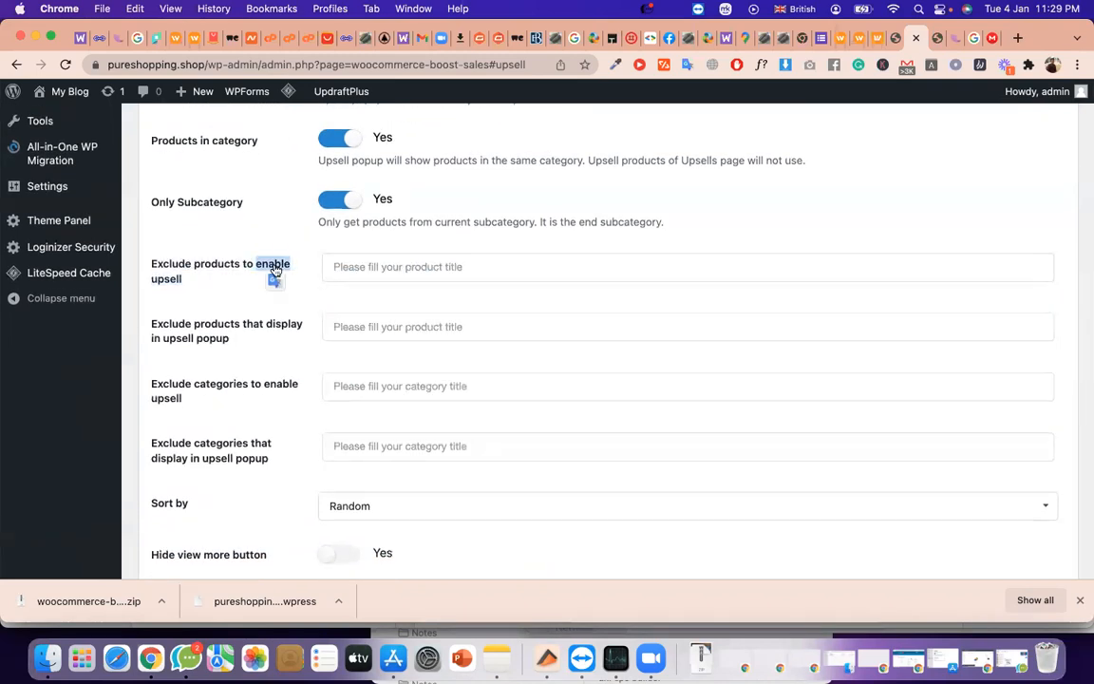
left_click(359, 271)
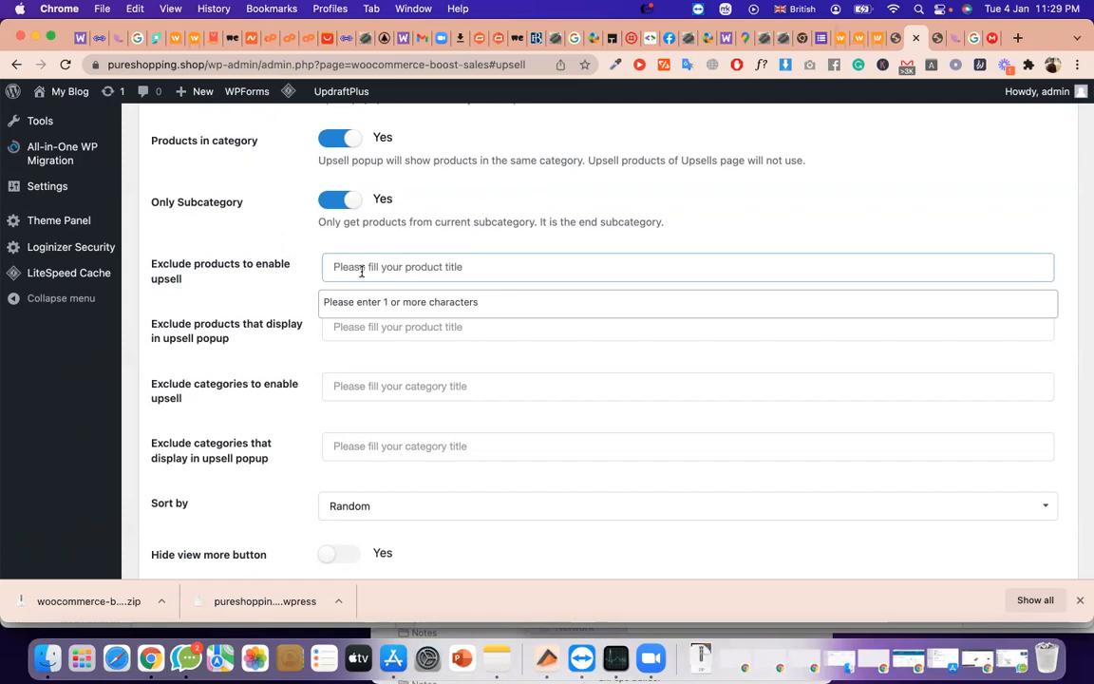
Step: Check the product line on the store's cart page and return to the Upsell settings
left_click(938, 39)
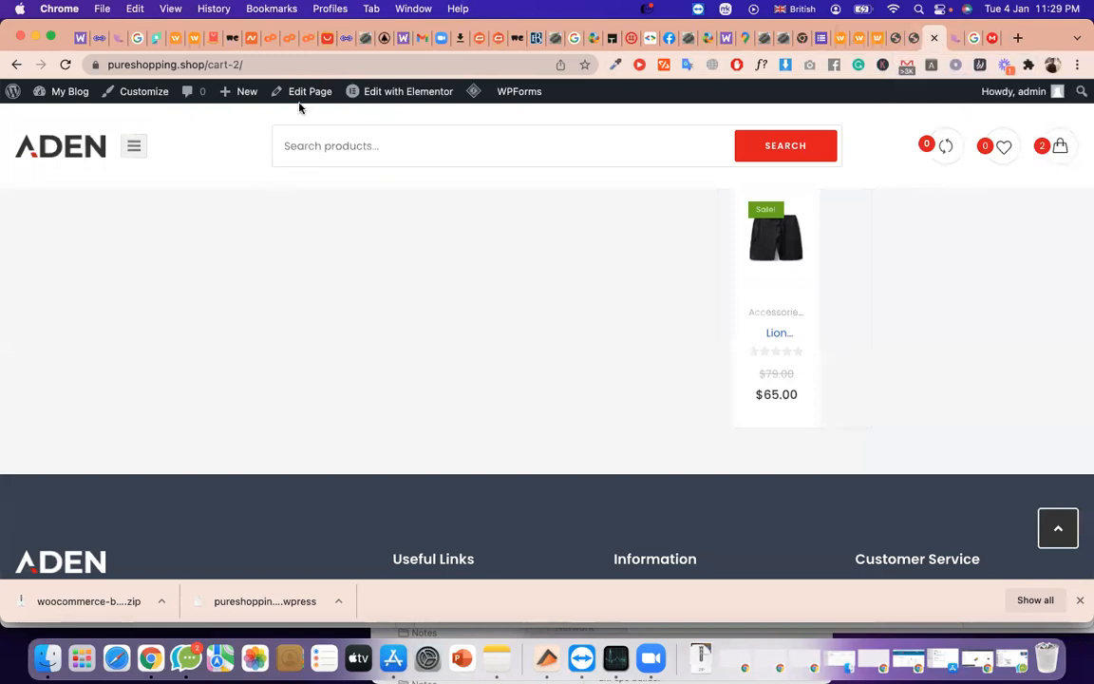
scroll(428, 241, "up", 10)
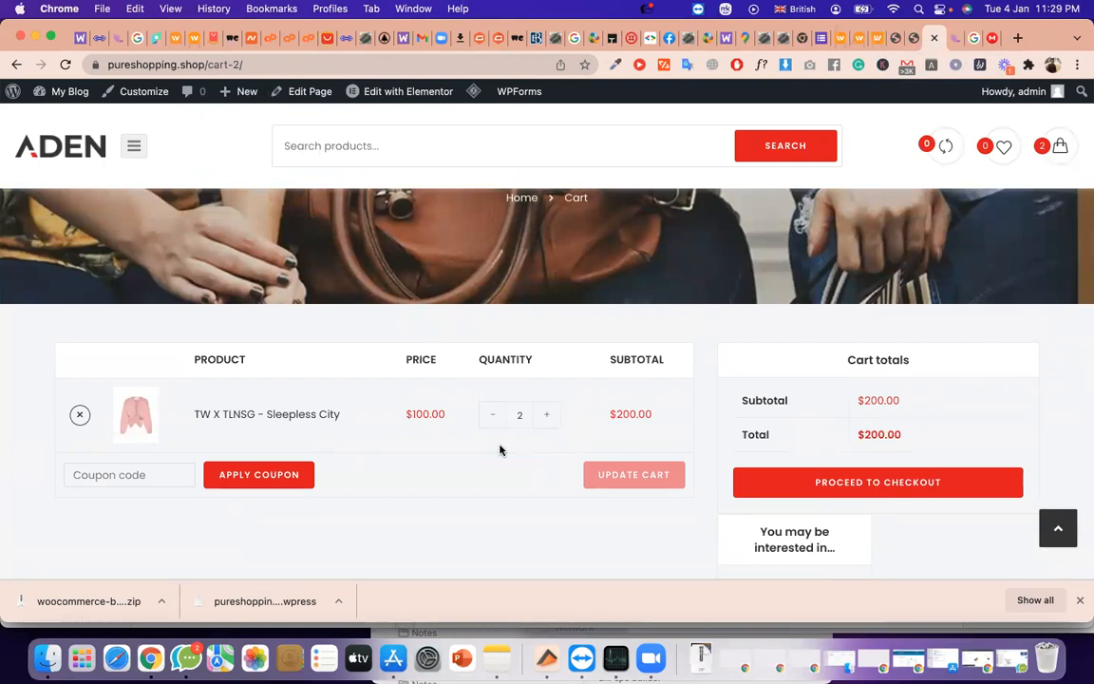
left_click(898, 38)
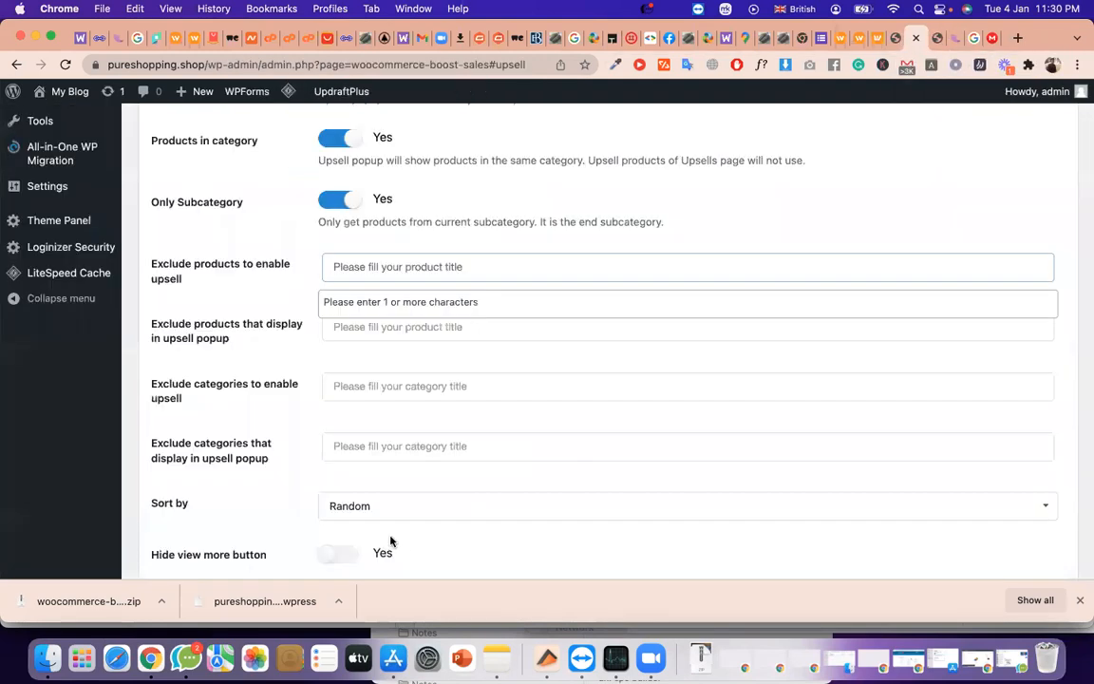
Step: Compare the options for excluding products from enabling upsell and from displaying in the upsell popup
left_click(373, 269)
double_click(261, 272)
double_click(195, 332)
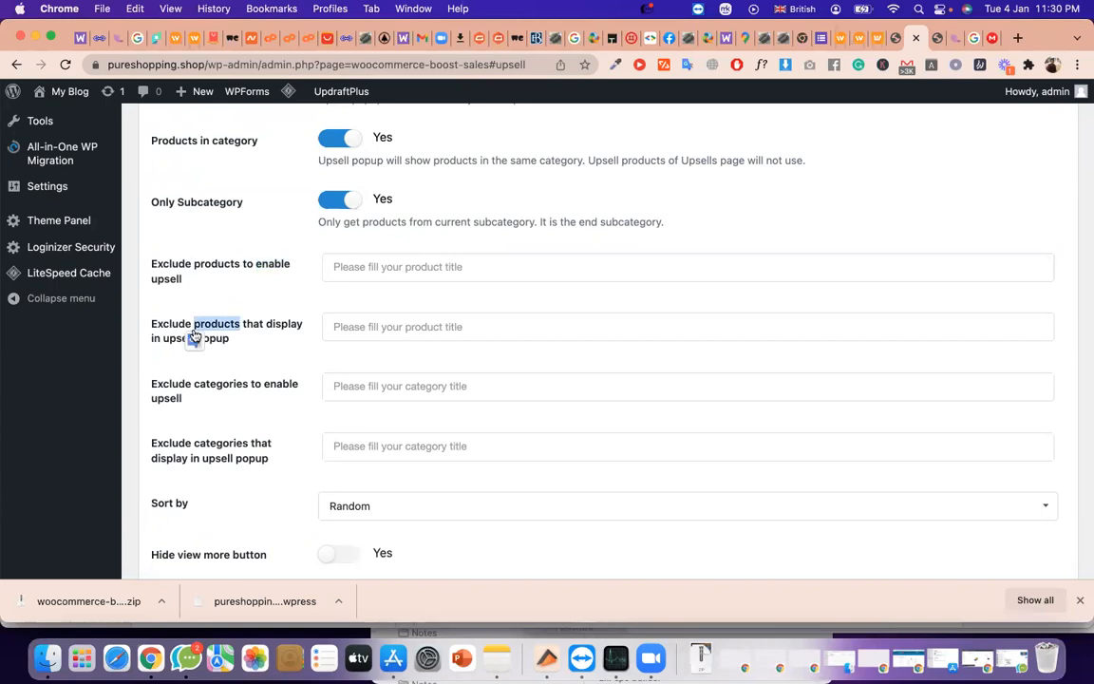
left_click(194, 340)
triple_click(235, 325)
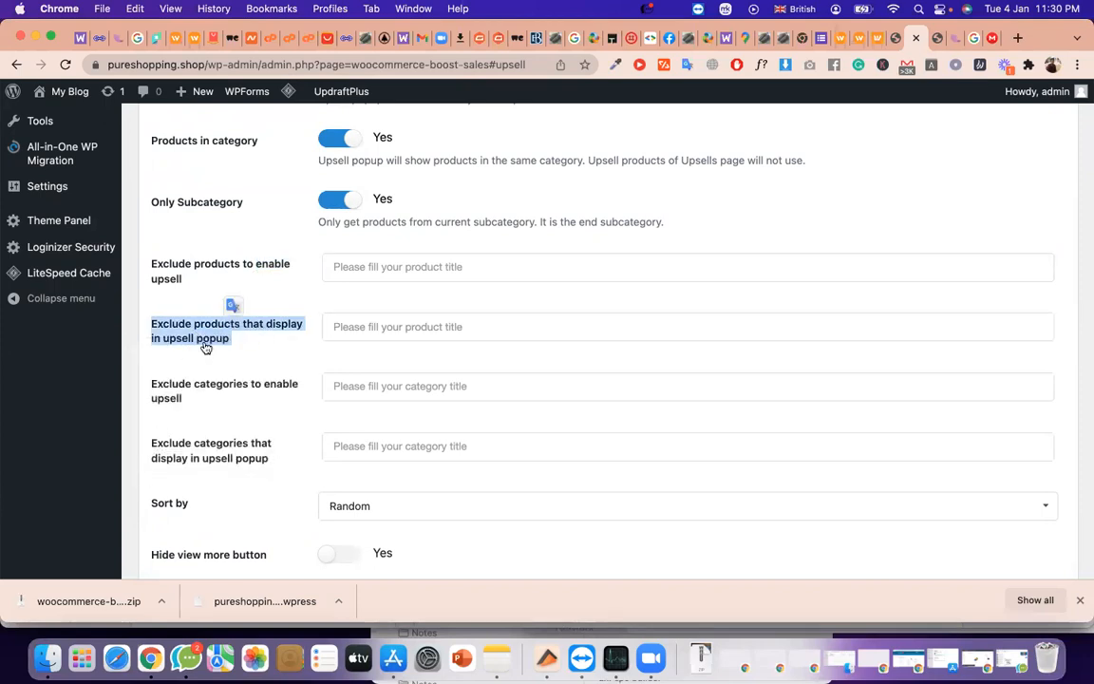
Step: Save the Upsell settings, leaving the exclusion fields empty
scroll(219, 332, "down", 1)
scroll(359, 401, "down", 5)
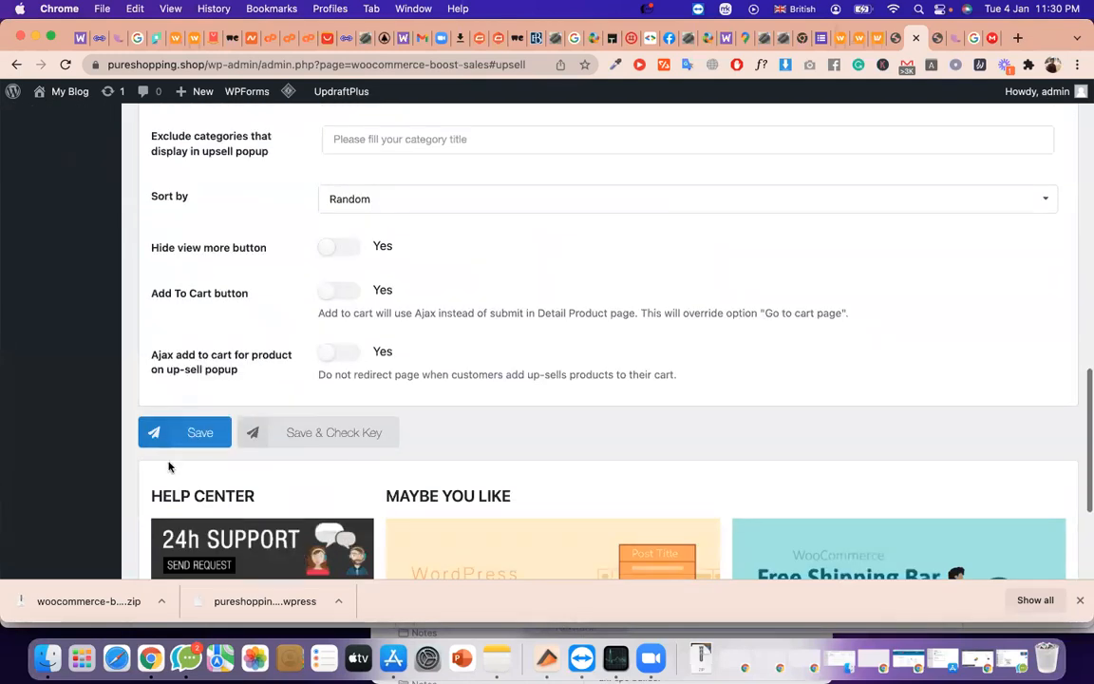
left_click(190, 433)
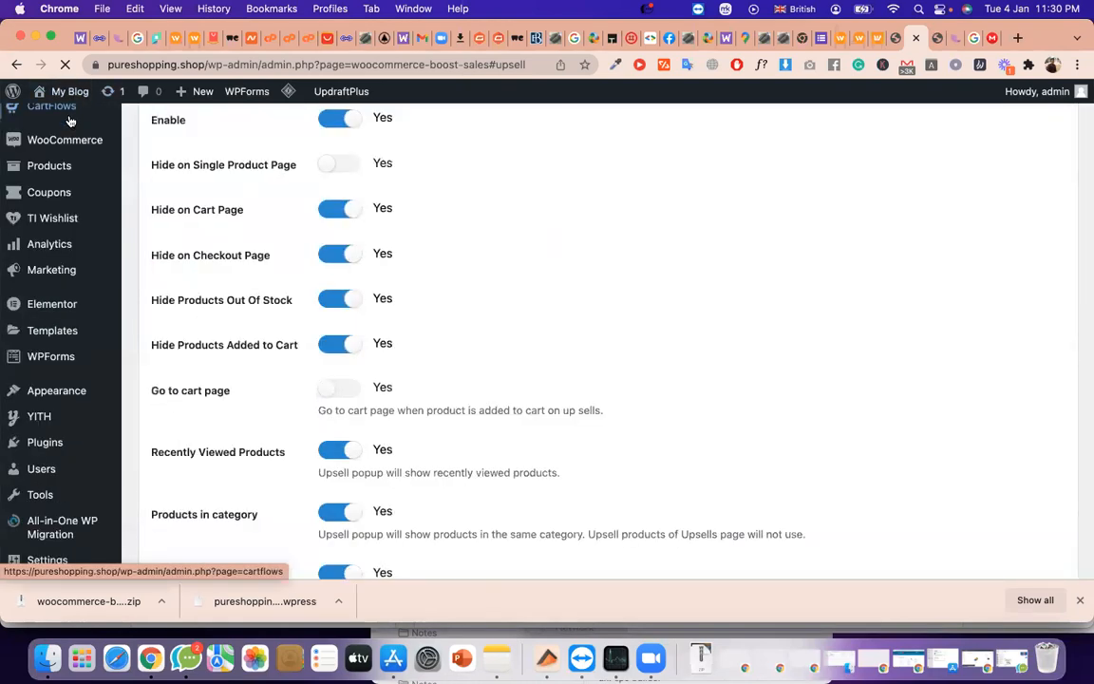
right_click(72, 108)
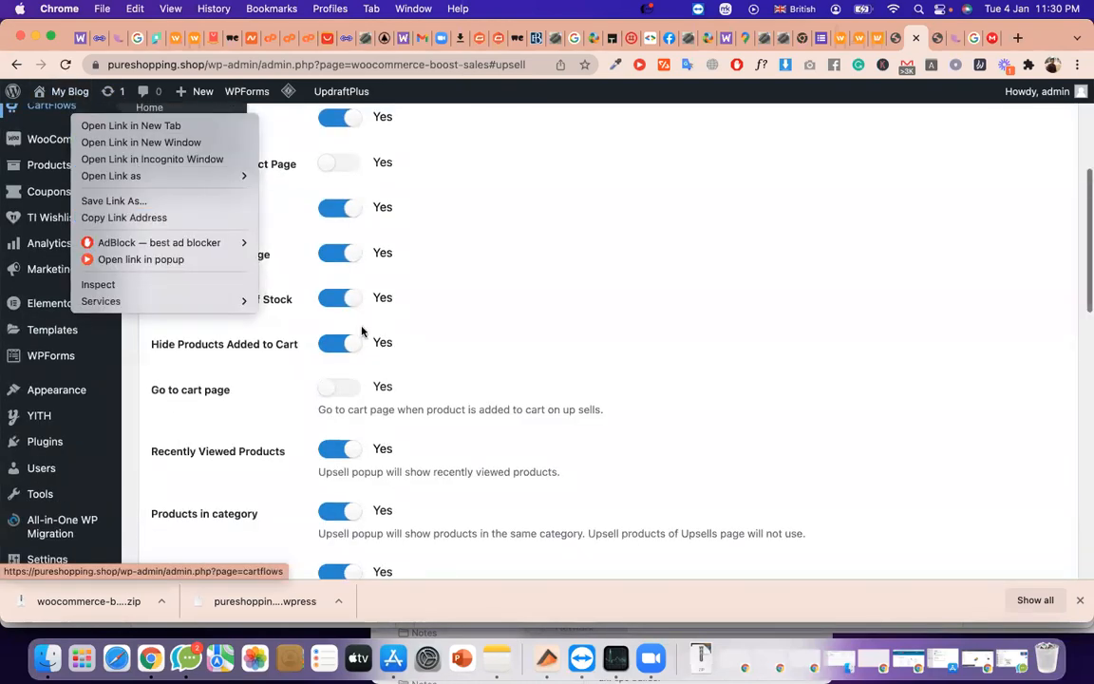
left_click(566, 317)
Step: Turn on Add To Cart button and Ajax add to cart for product on up-sell popup, and save the settings
scroll(567, 319, "down", 10)
scroll(567, 320, "down", 1)
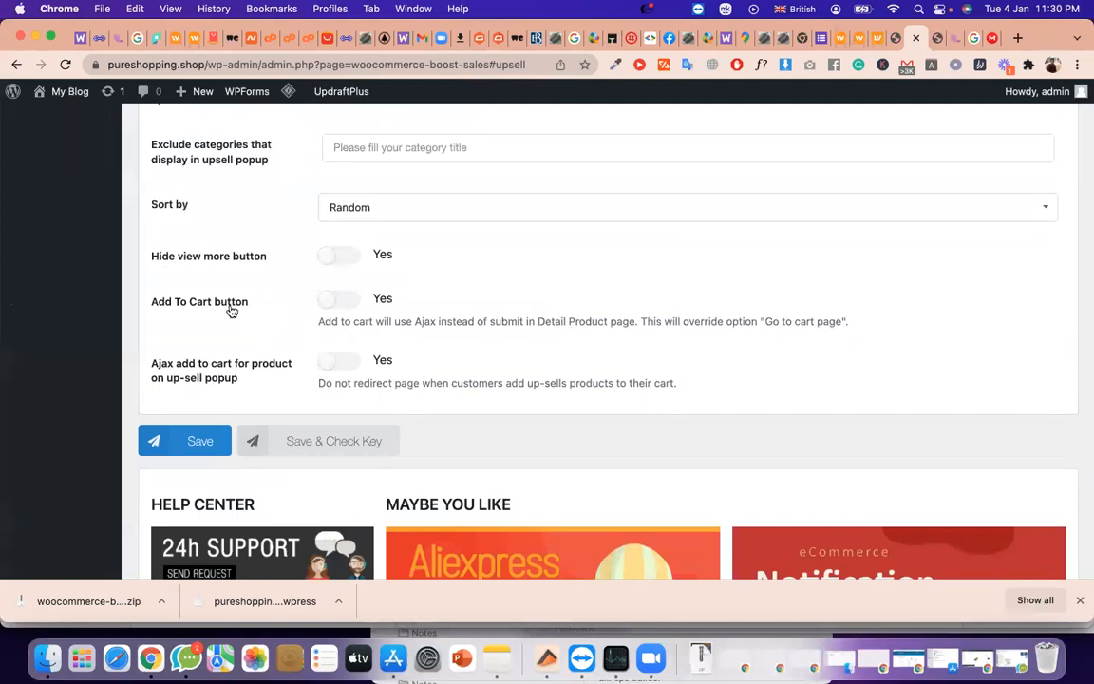
left_click(344, 302)
left_click(353, 367)
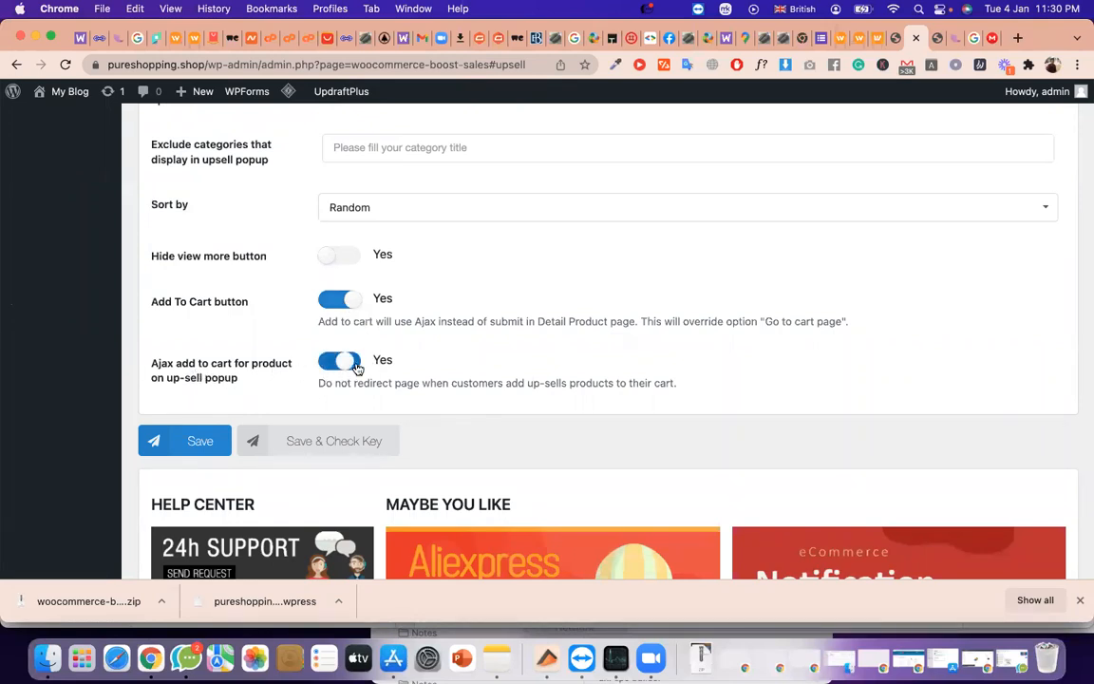
left_click(204, 450)
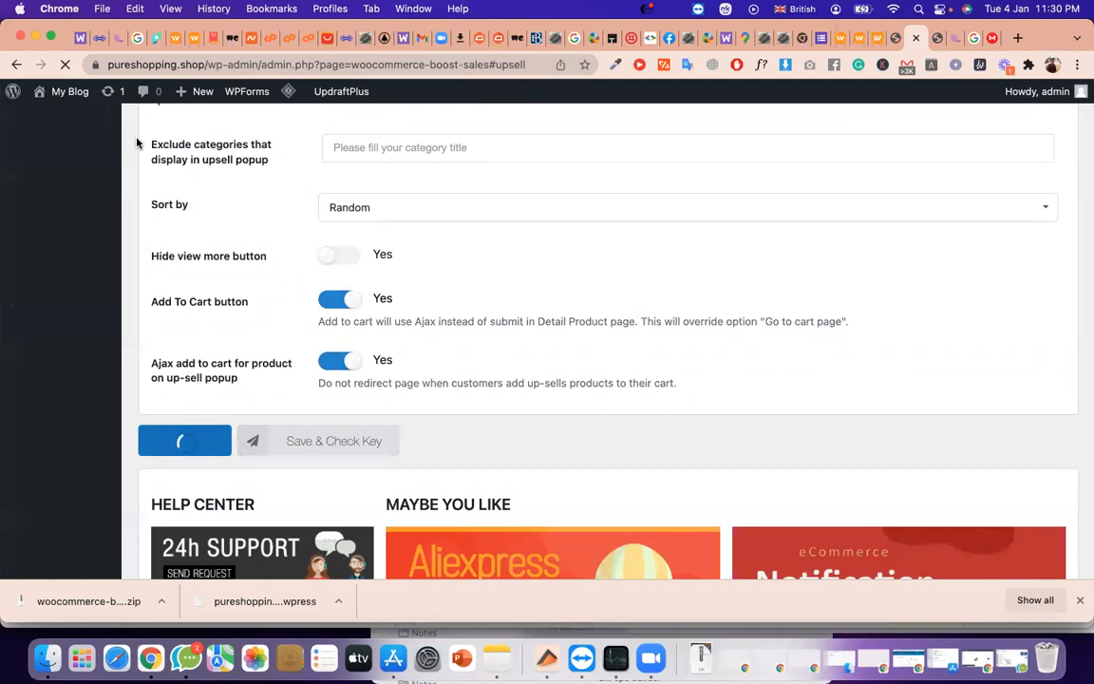
Step: Open the store's front page in a new browser tab and switch to it
mouse_move(66, 92)
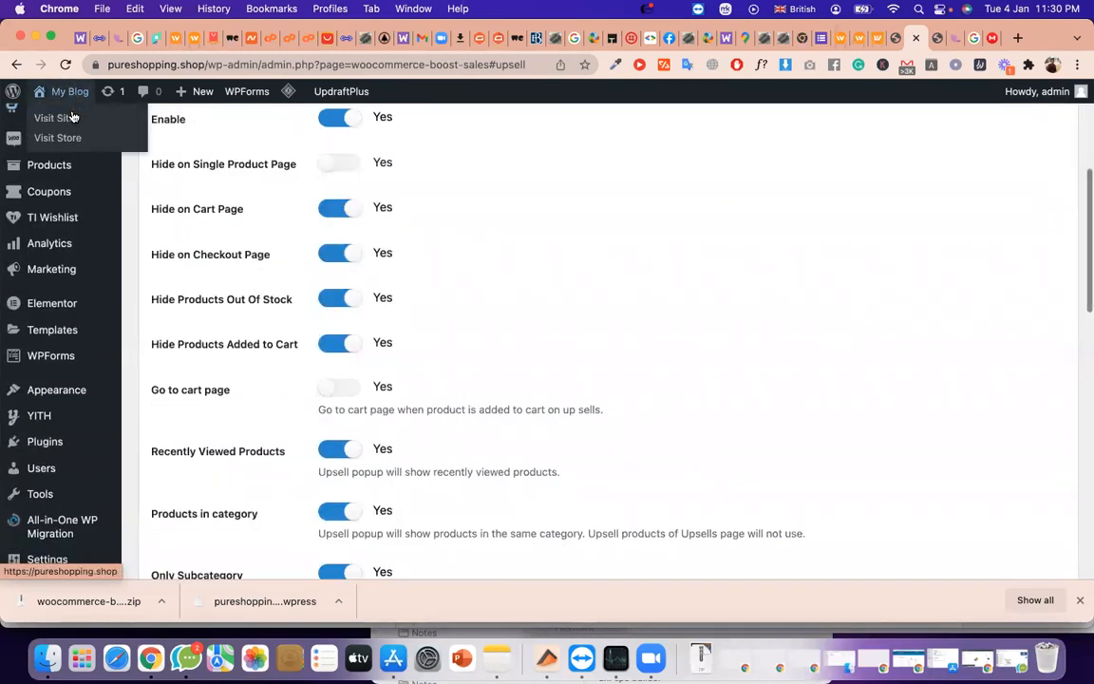
right_click(73, 119)
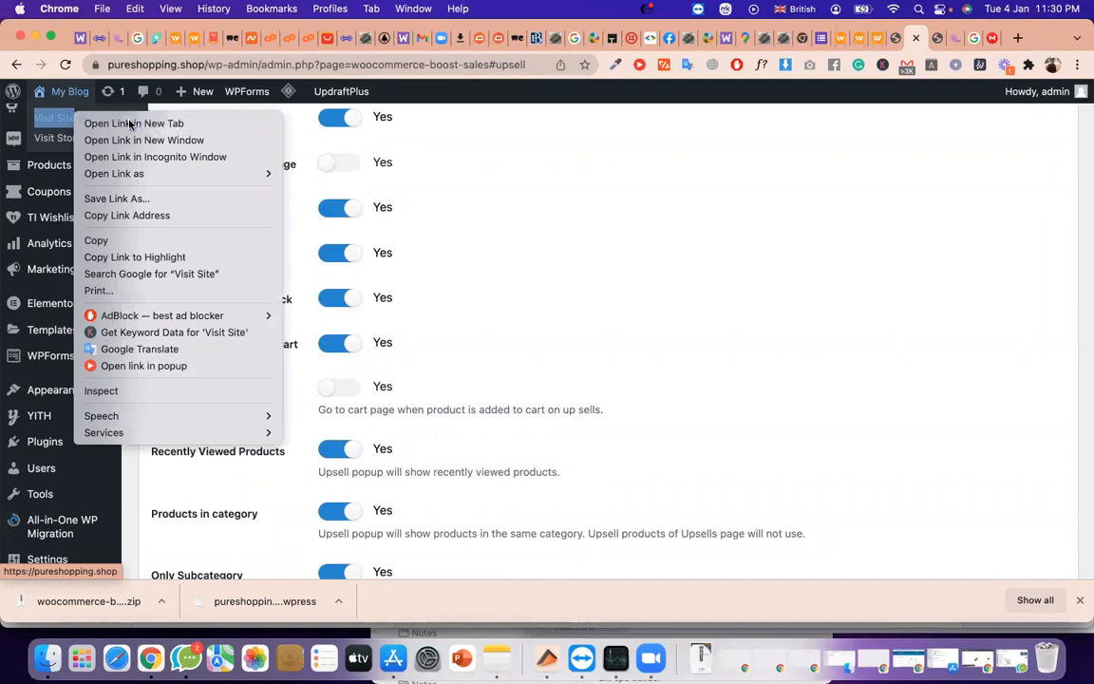
left_click(129, 119)
left_click(910, 40)
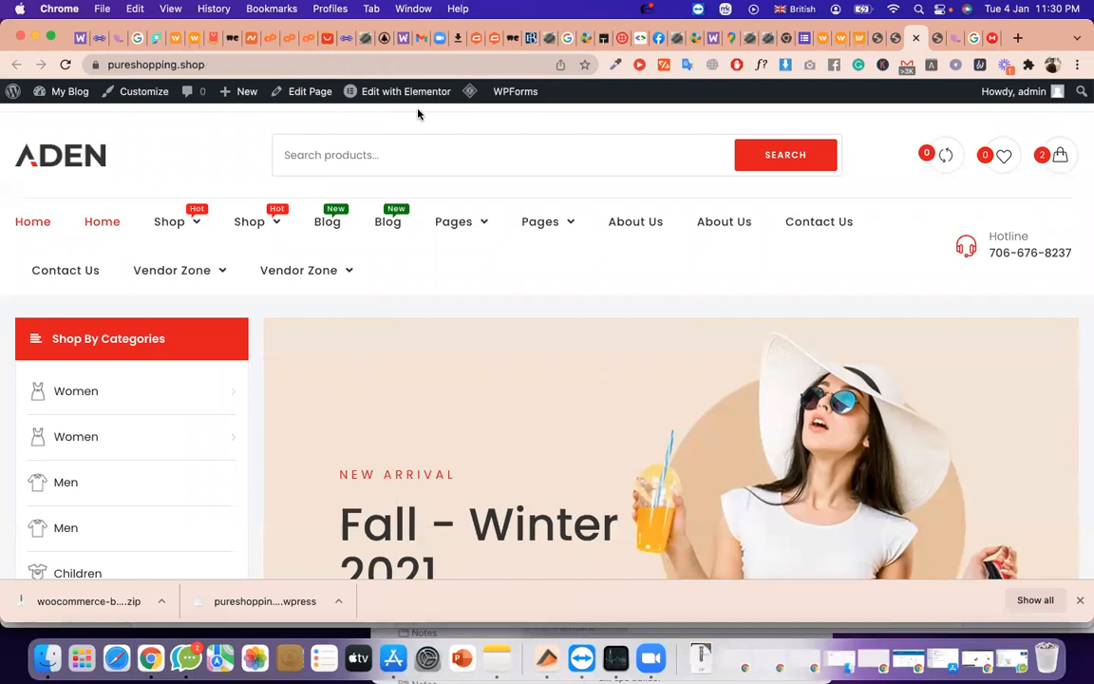
Step: Open the Bottoms category from Top Categories Of The Month on the store's front page
scroll(171, 359, "down", 10)
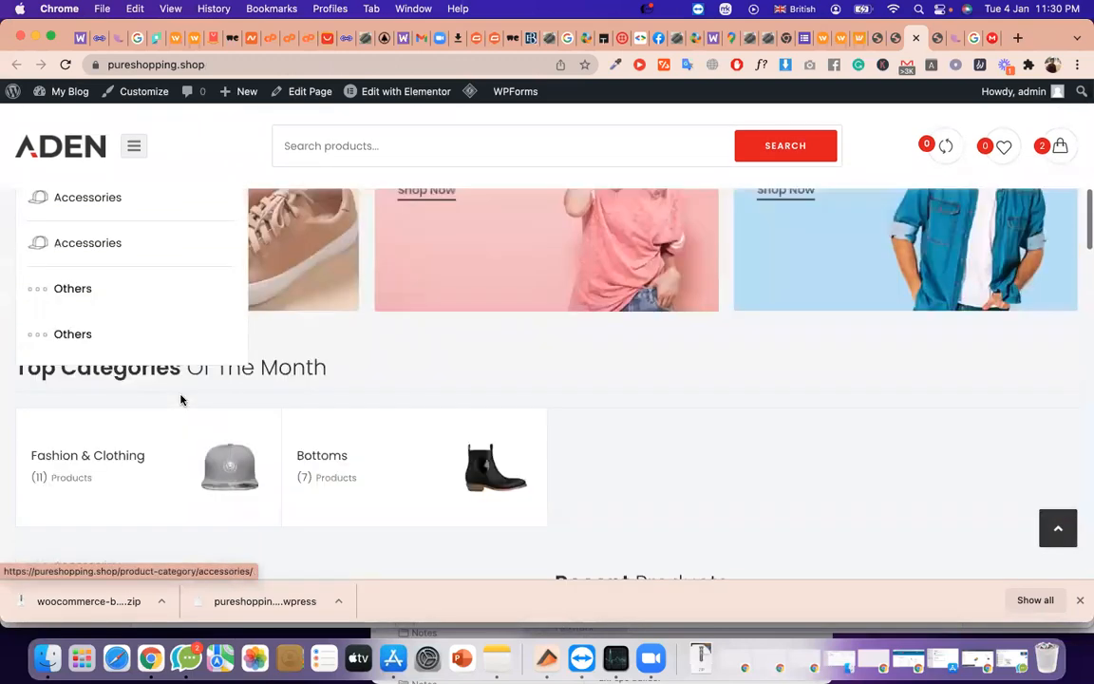
scroll(320, 486, "down", 2)
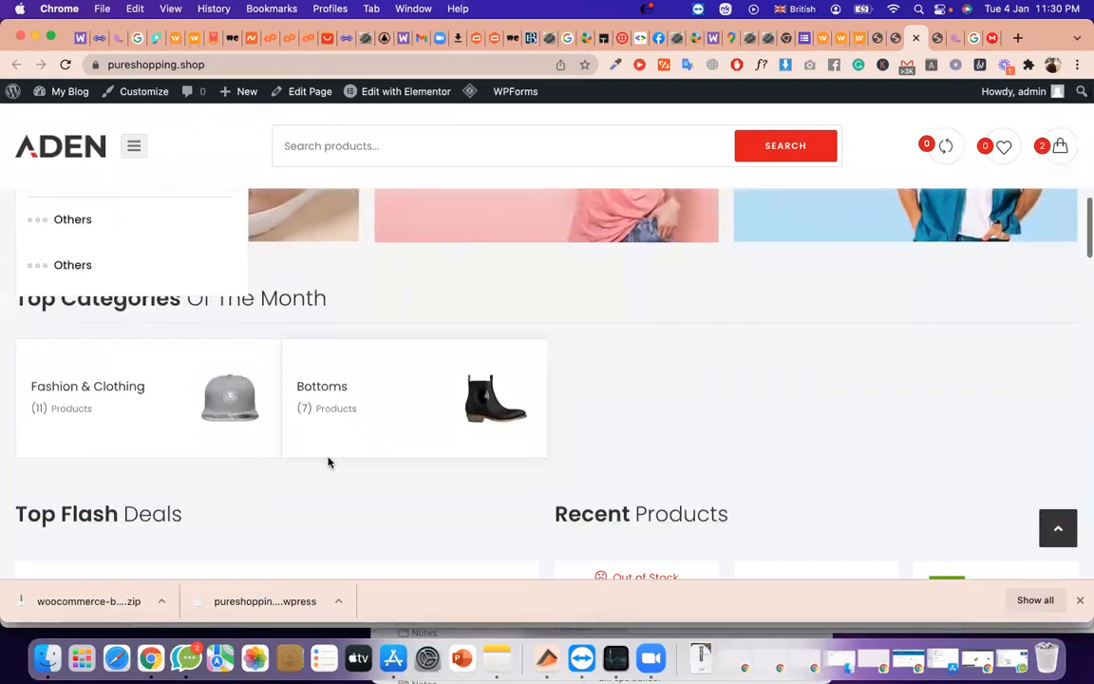
left_click(330, 394)
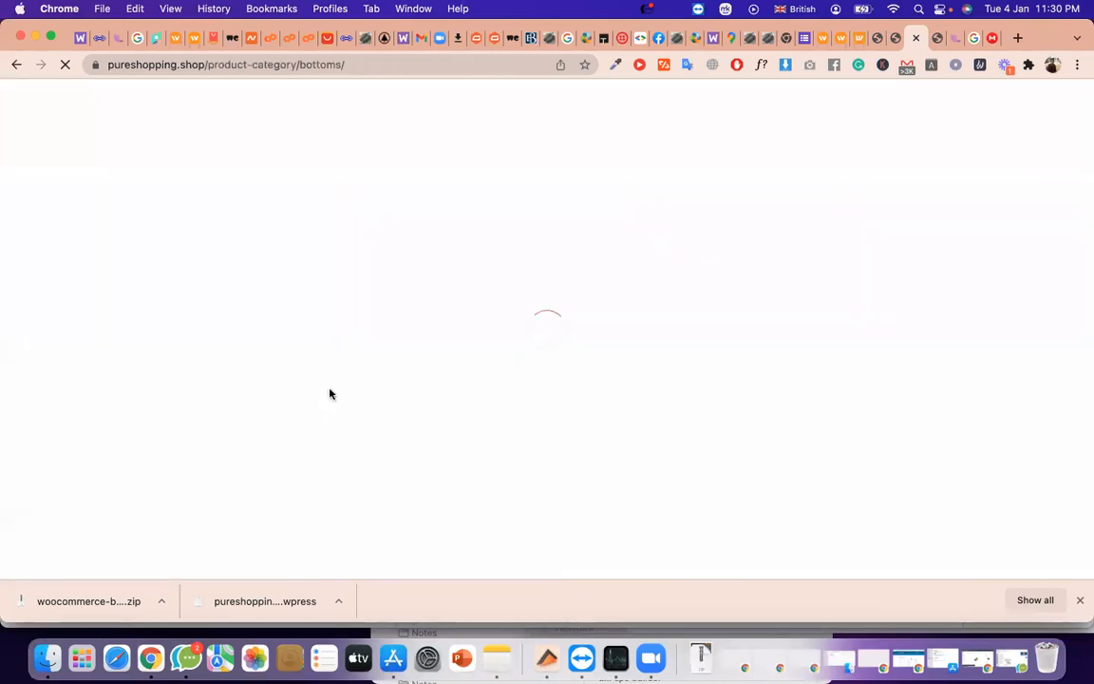
Step: Browse the Bottoms category and open the BigCtiboi Sweater product page
scroll(330, 390, "down", 8)
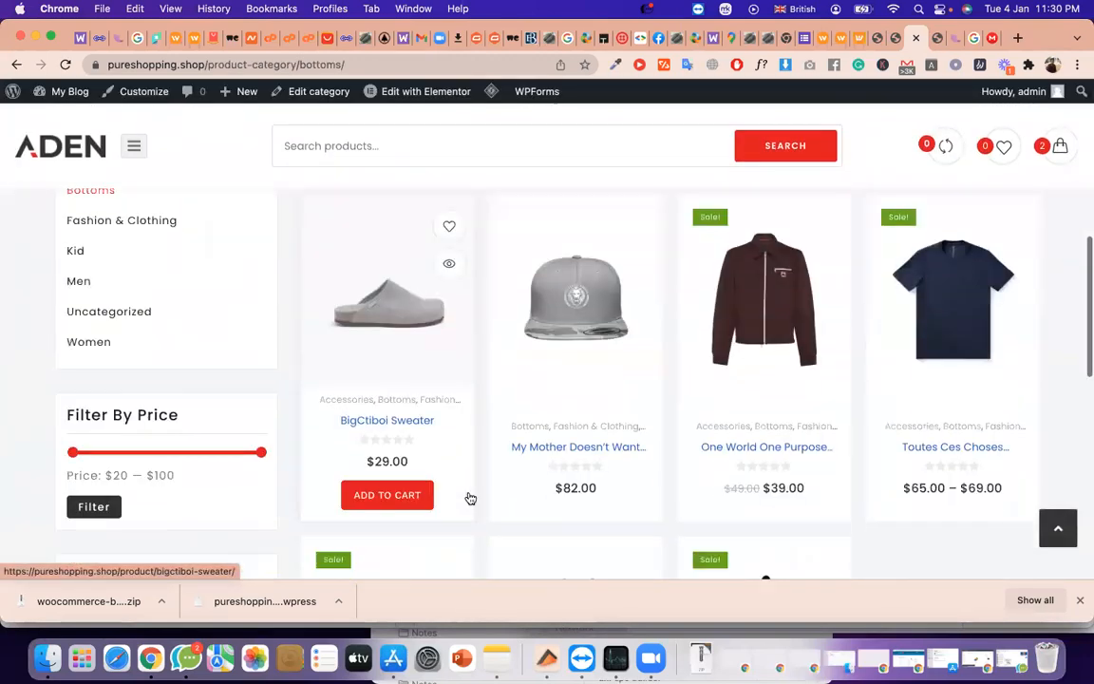
scroll(470, 498, "down", 1)
scroll(386, 361, "down", 5)
scroll(386, 360, "up", 10)
scroll(386, 361, "down", 4)
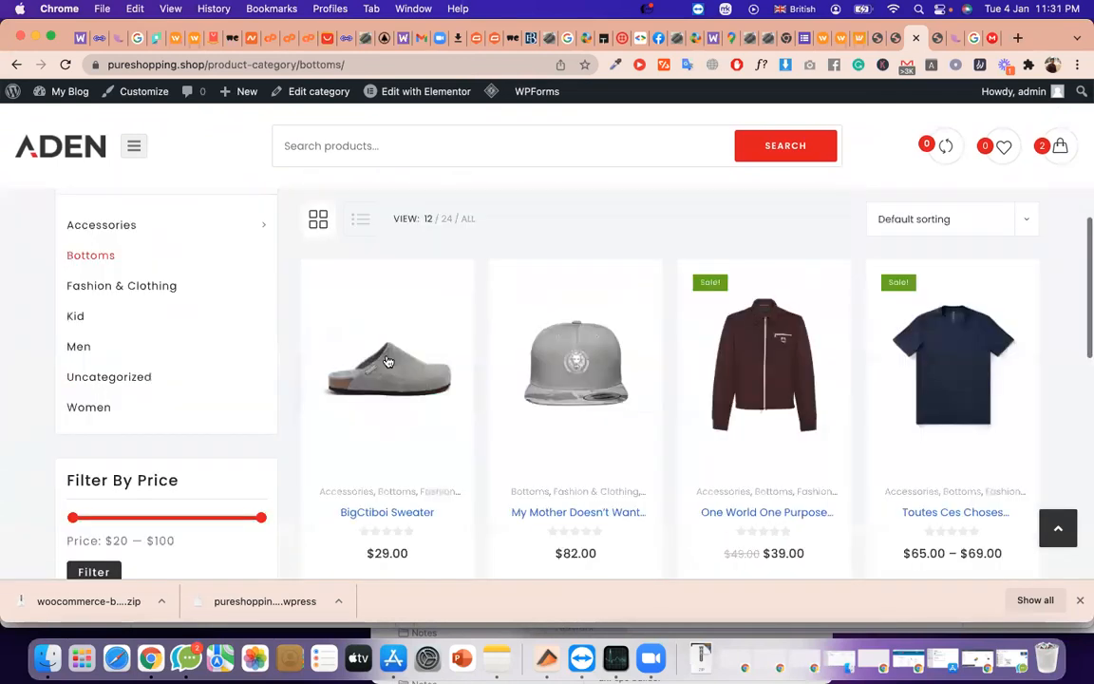
scroll(380, 352, "down", 2)
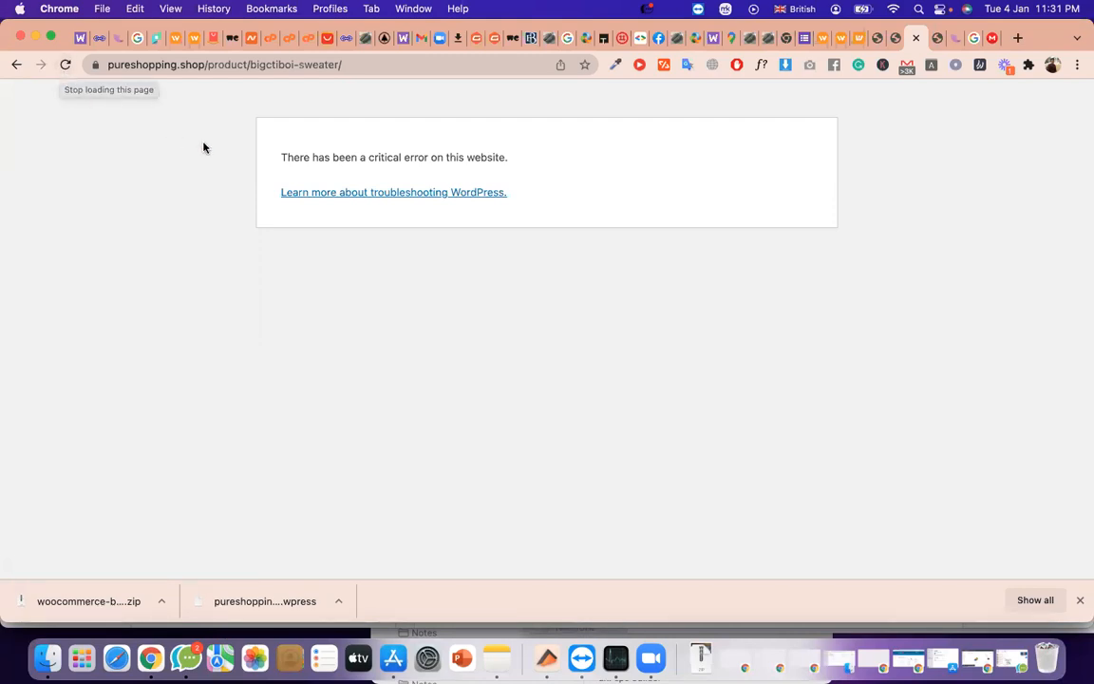
Step: Reload the shop page in its own tab, try opening BigCtiboi Sweater from there, and return to the shop page
left_click(897, 40)
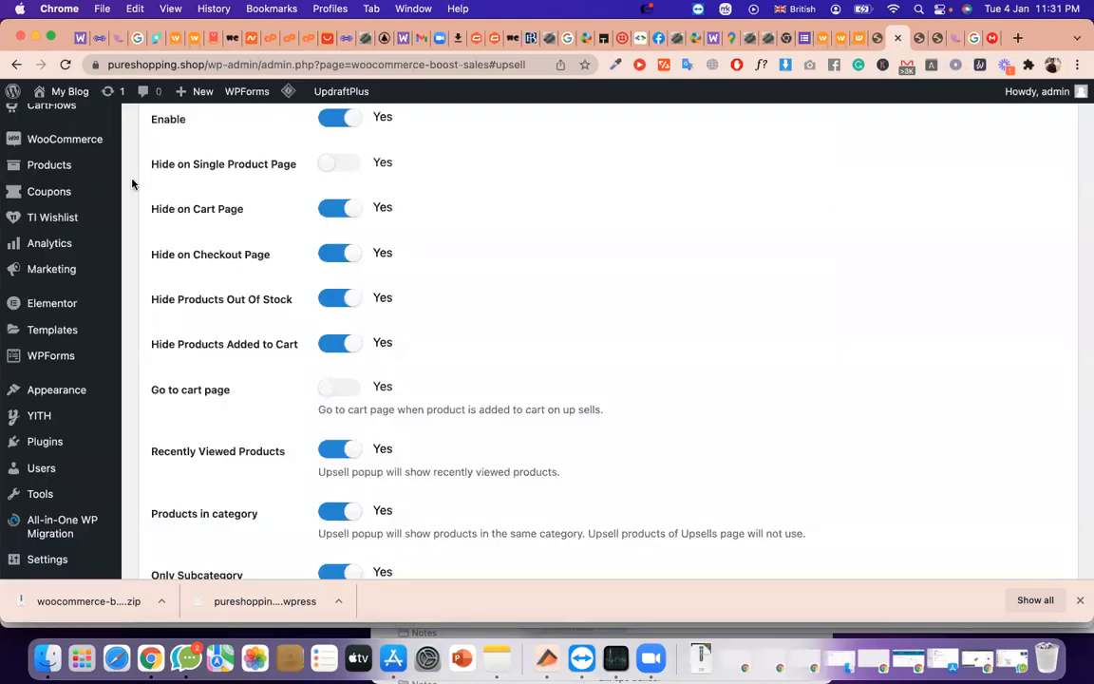
left_click(874, 38)
left_click(64, 62)
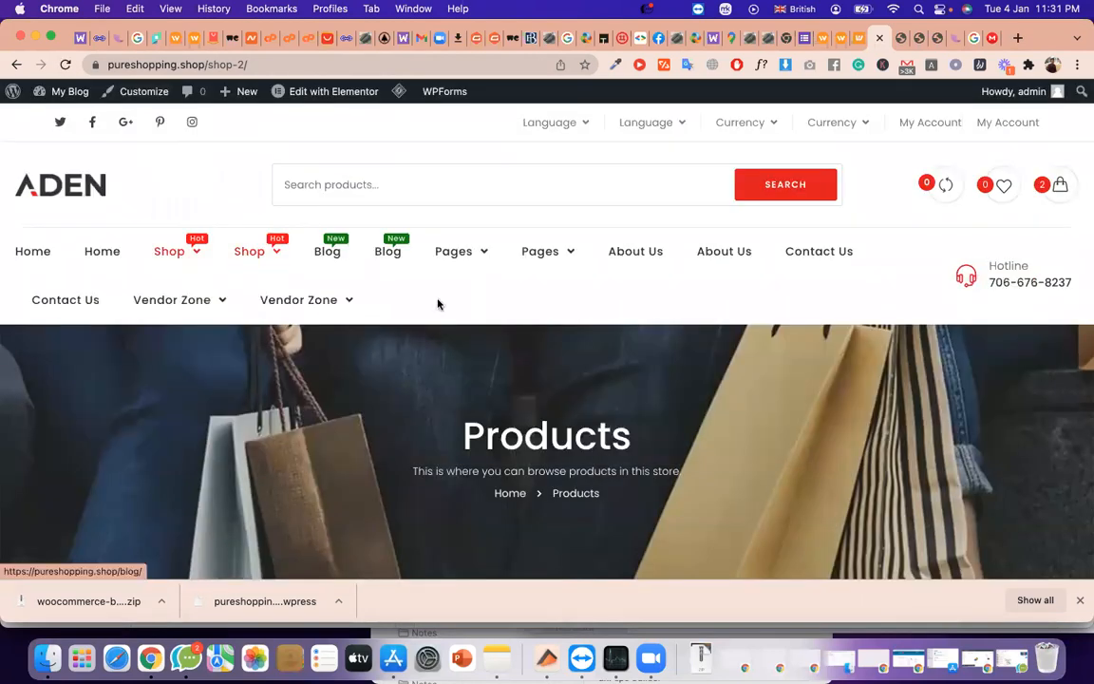
scroll(438, 303, "down", 5)
scroll(438, 304, "down", 3)
scroll(456, 380, "up", 1)
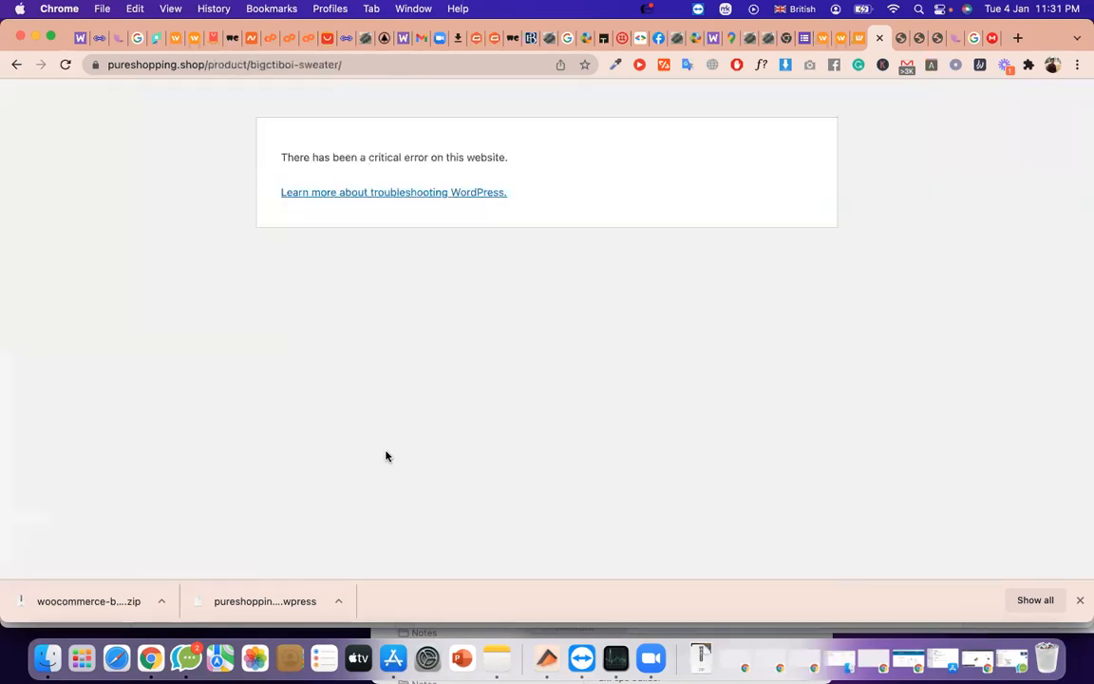
left_click(17, 67)
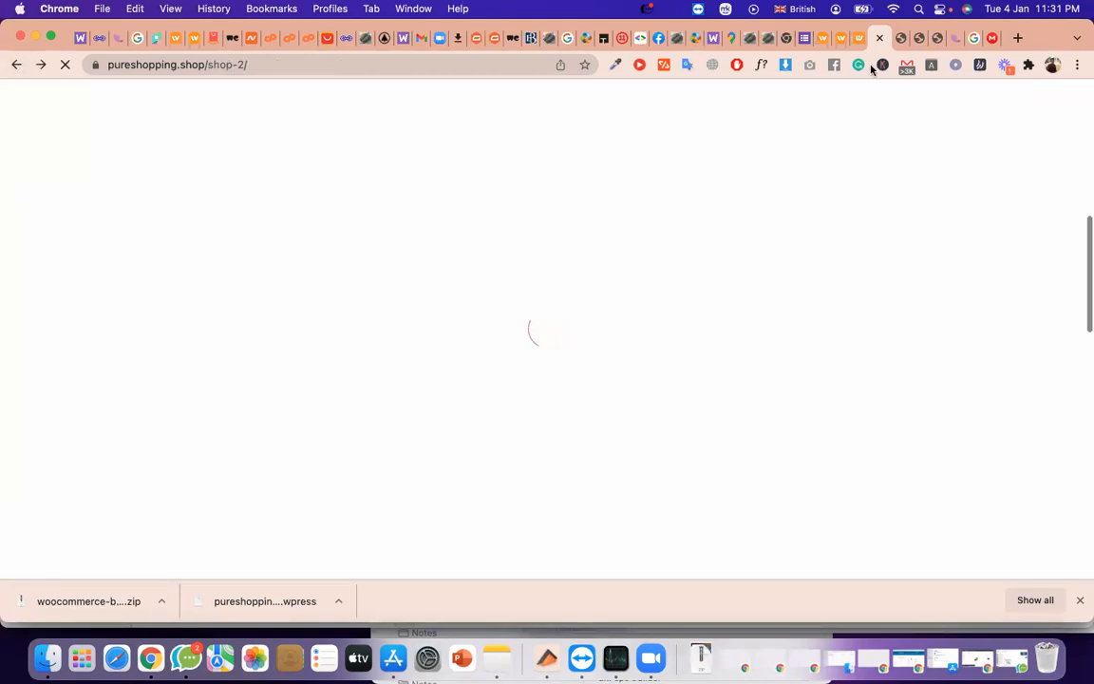
Step: Review the WooCommerce Boost Sales Upsell settings and turn off the Add To Cart button option
left_click(890, 38)
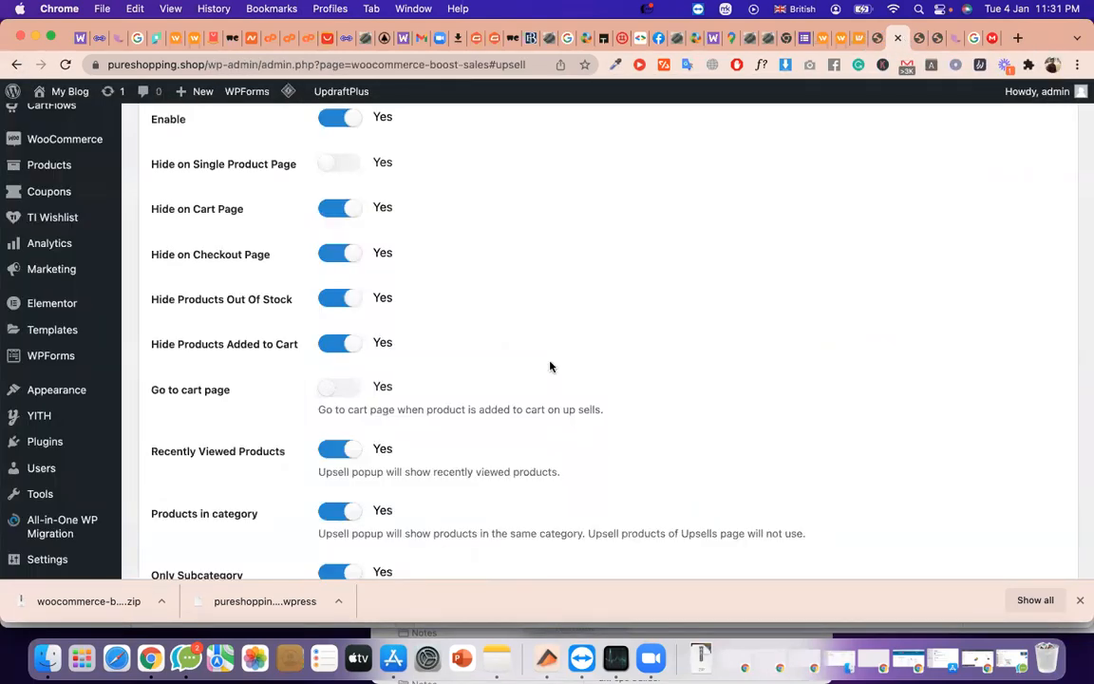
scroll(550, 367, "down", 5)
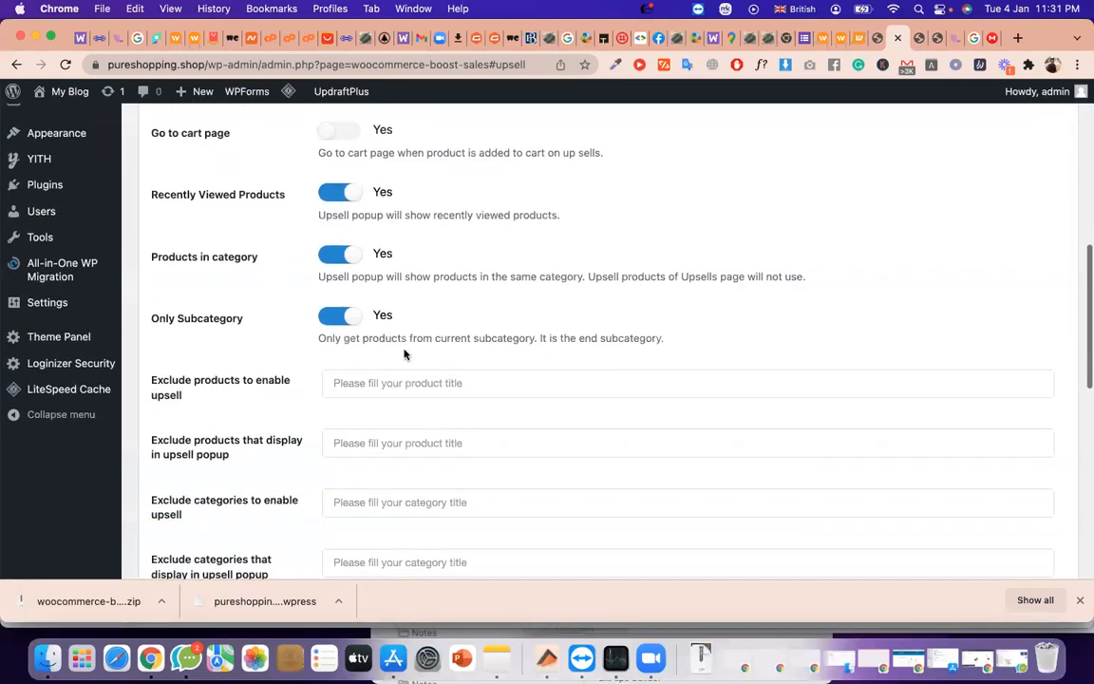
scroll(414, 345, "down", 5)
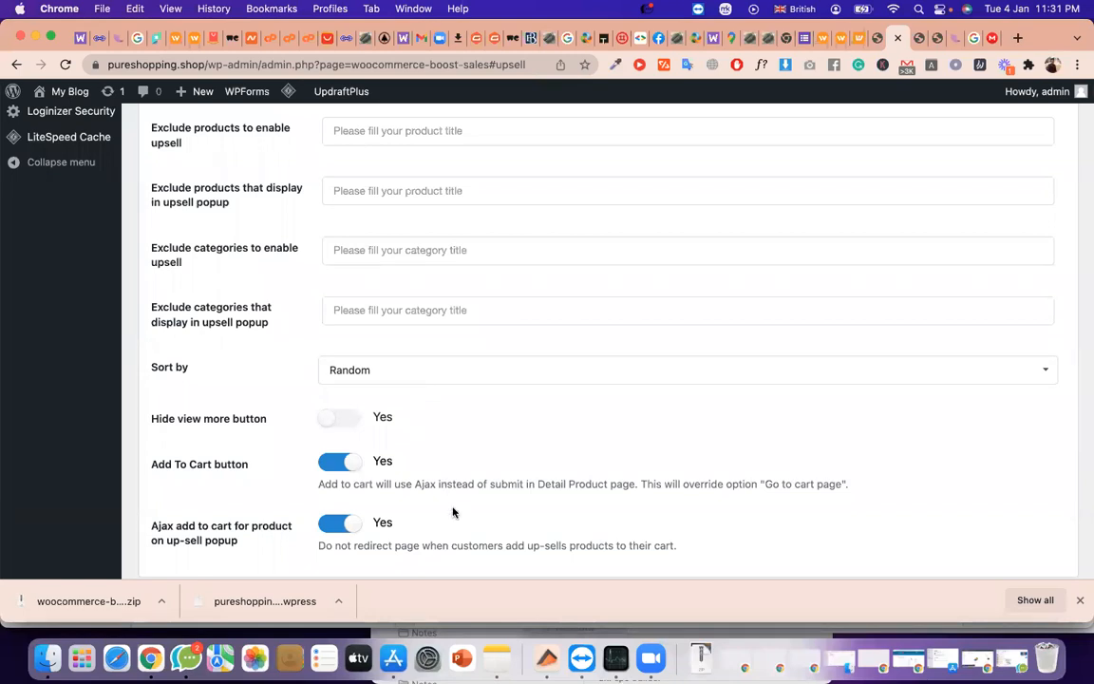
triple_click(440, 482)
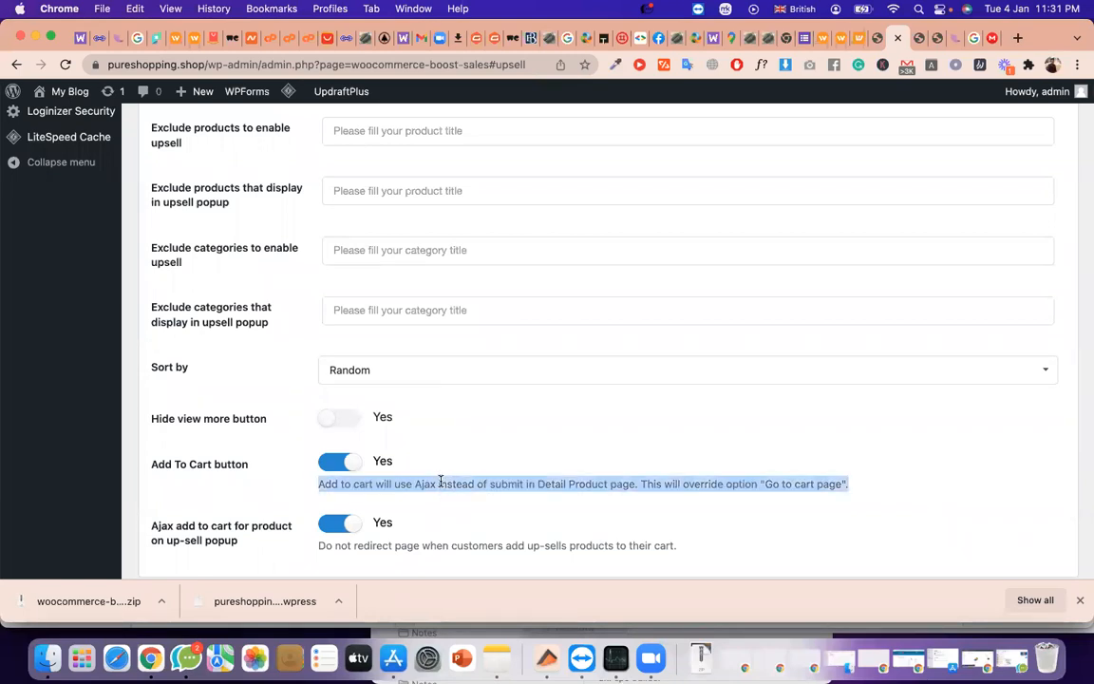
scroll(440, 482, "down", 3)
scroll(440, 485, "down", 1)
left_click(345, 350)
scroll(349, 364, "up", 1)
scroll(346, 363, "up", 4)
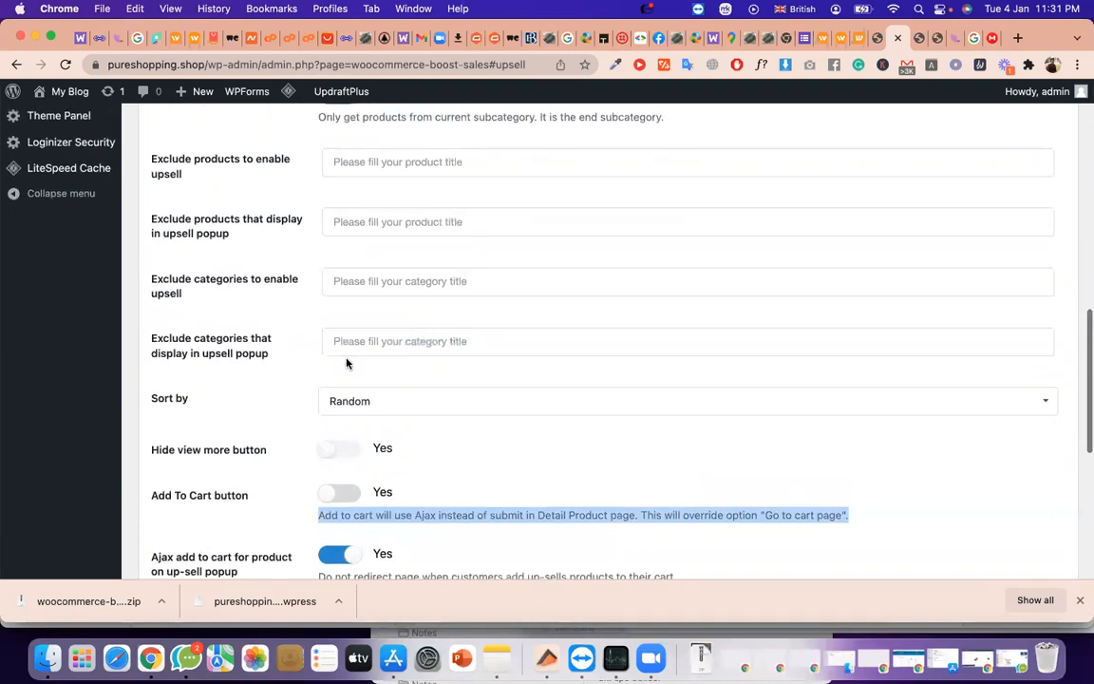
scroll(249, 549, "down", 2)
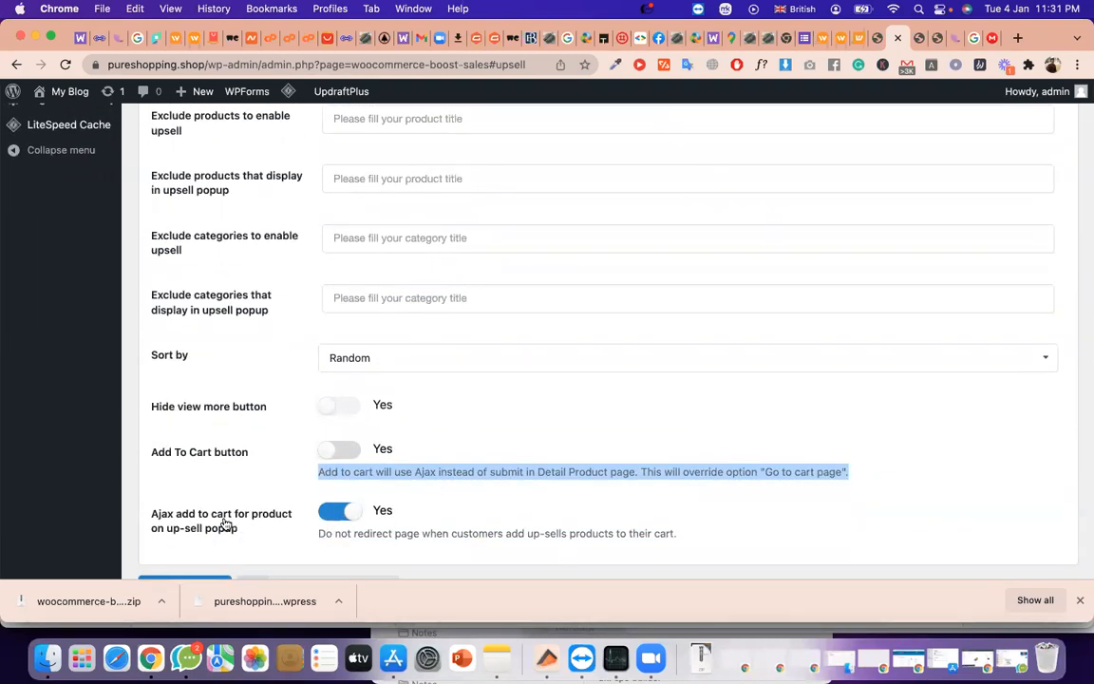
Step: From the cart's tab, go to the store's front page, open the Bottoms category, and try the BigCtiboi Sweater product page again
left_click(936, 38)
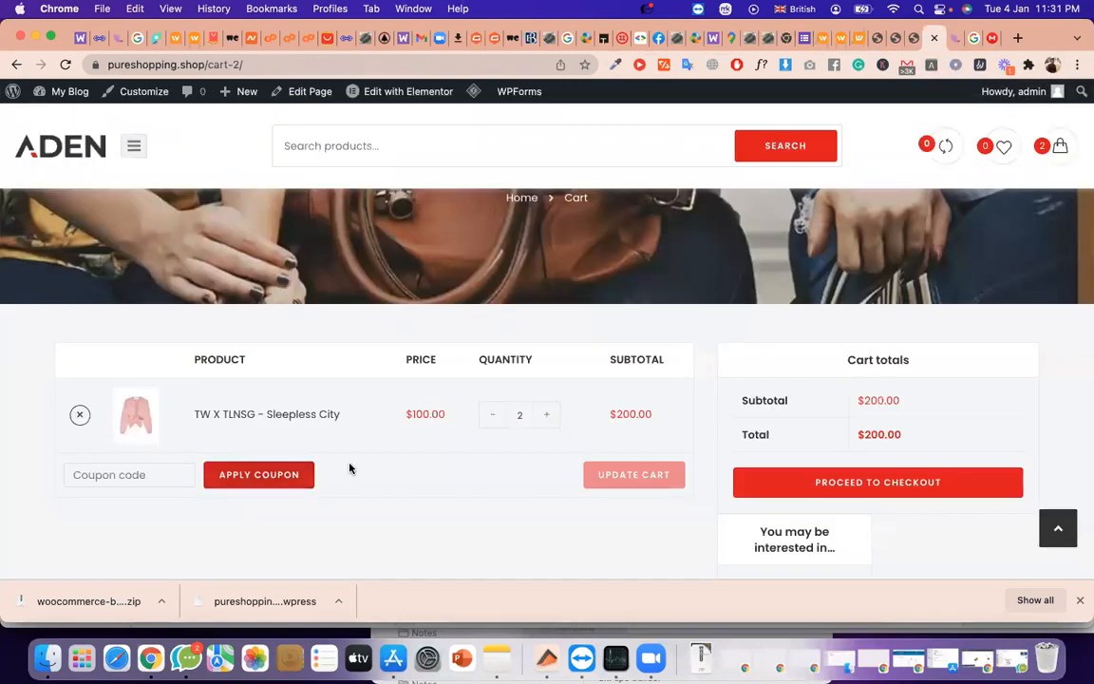
left_click(71, 157)
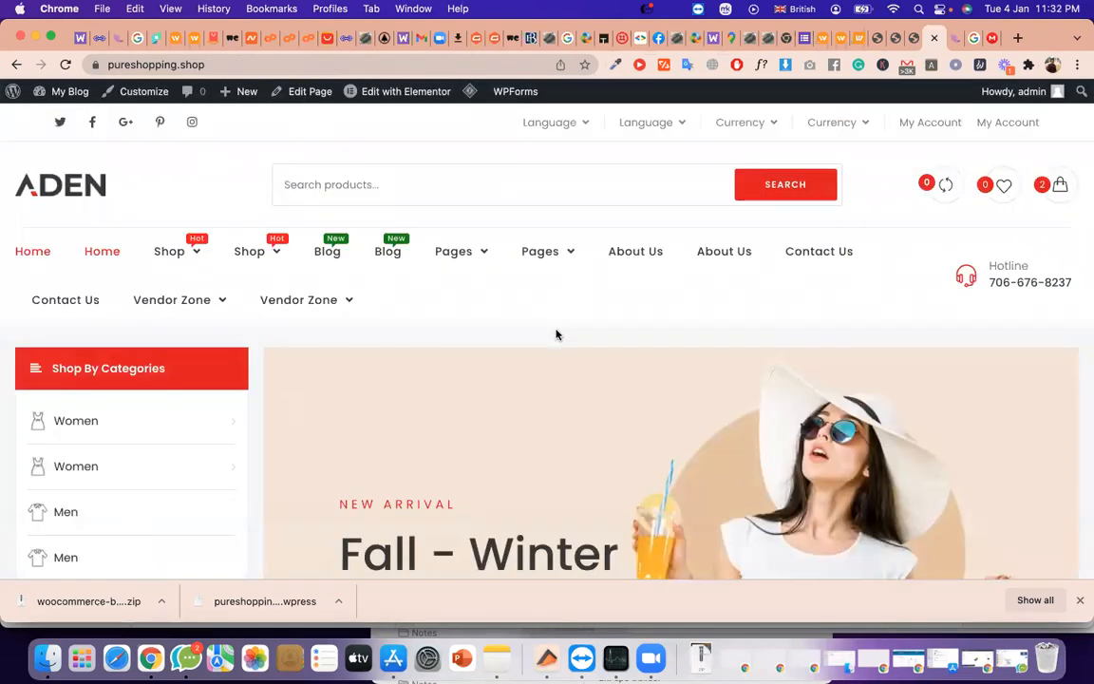
scroll(556, 334, "down", 10)
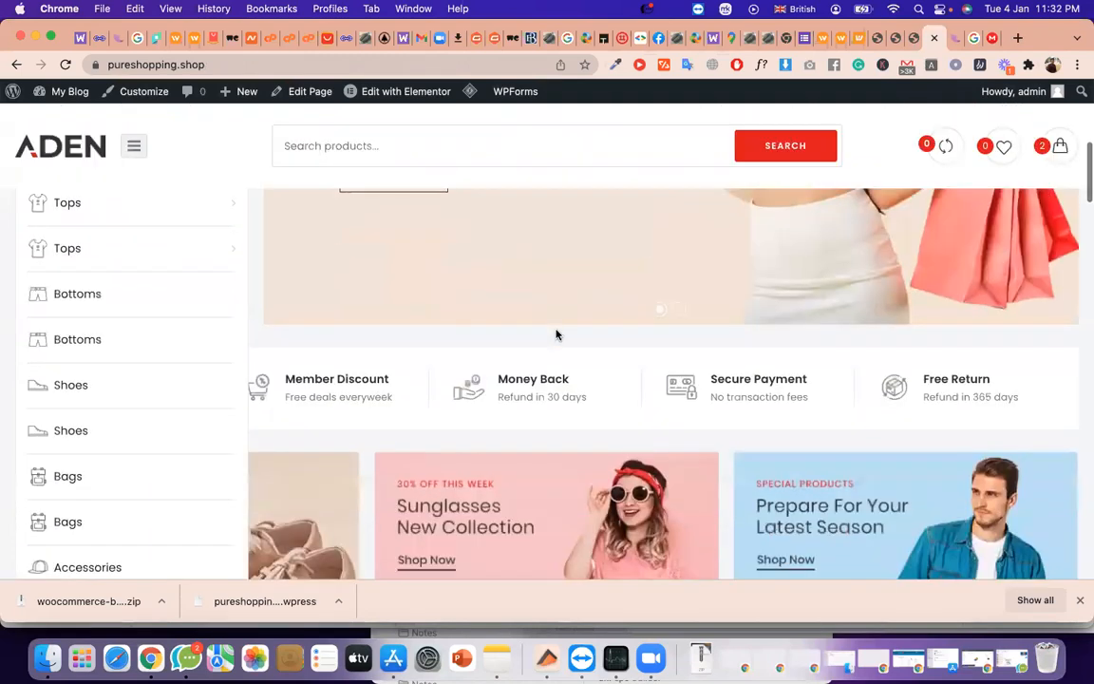
scroll(495, 379, "down", 3)
left_click(347, 362)
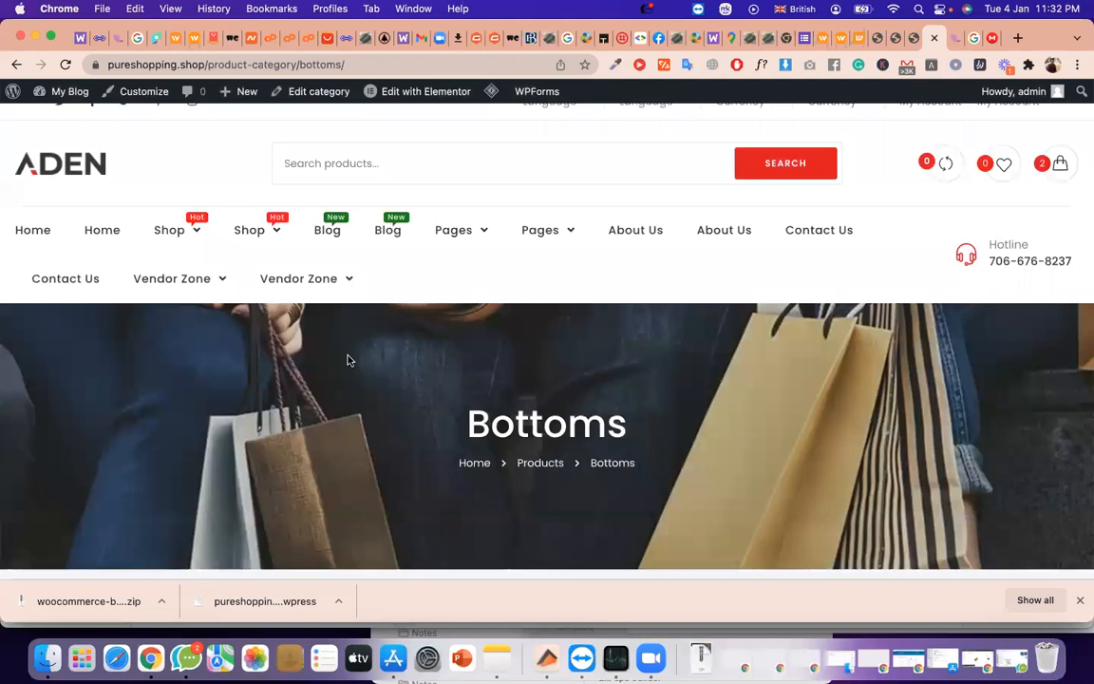
scroll(348, 360, "down", 5)
left_click(381, 411)
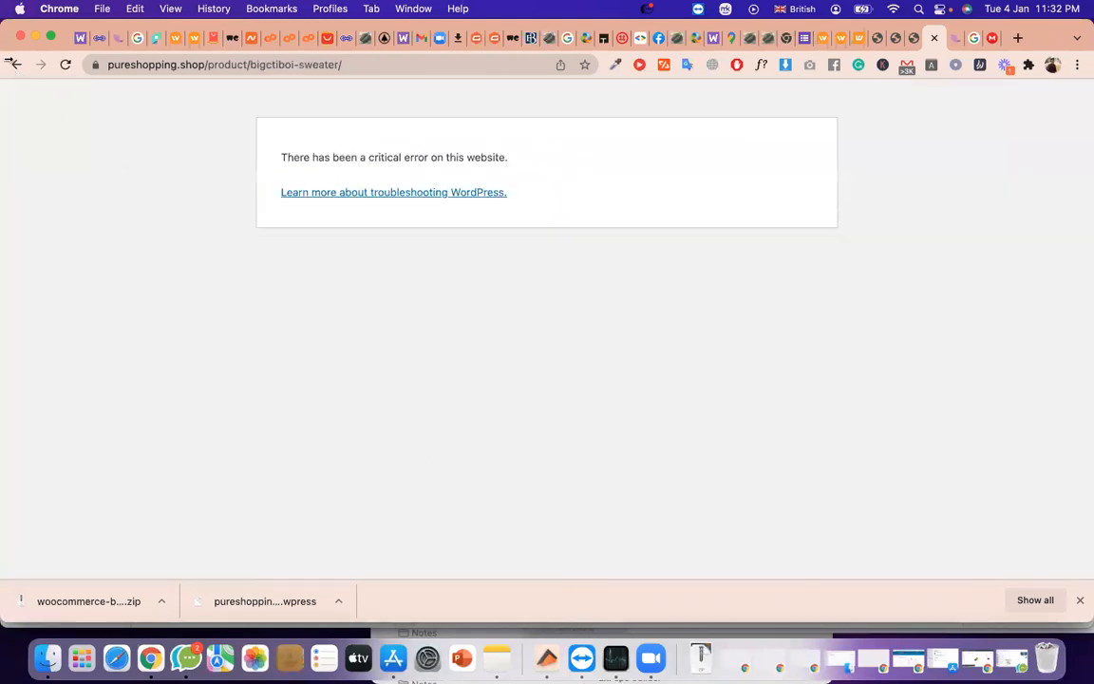
Step: Return to the Bottoms category, try opening the TW x TLNSG – Sleepless City product, and go back to the category
left_click(14, 63)
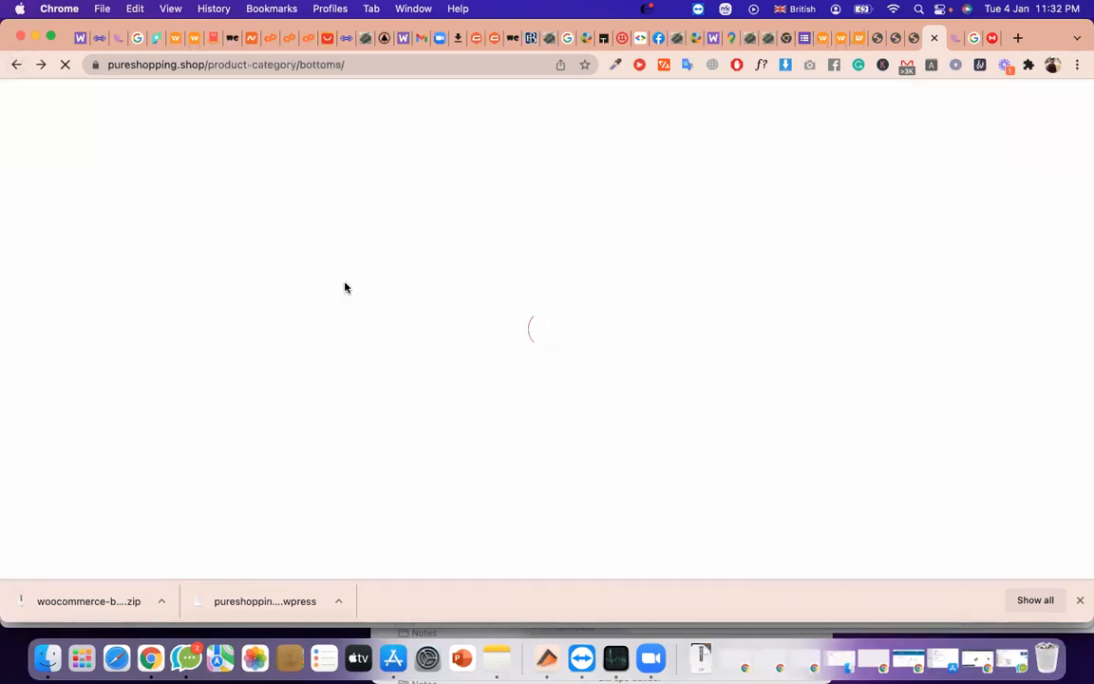
scroll(486, 435, "down", 4)
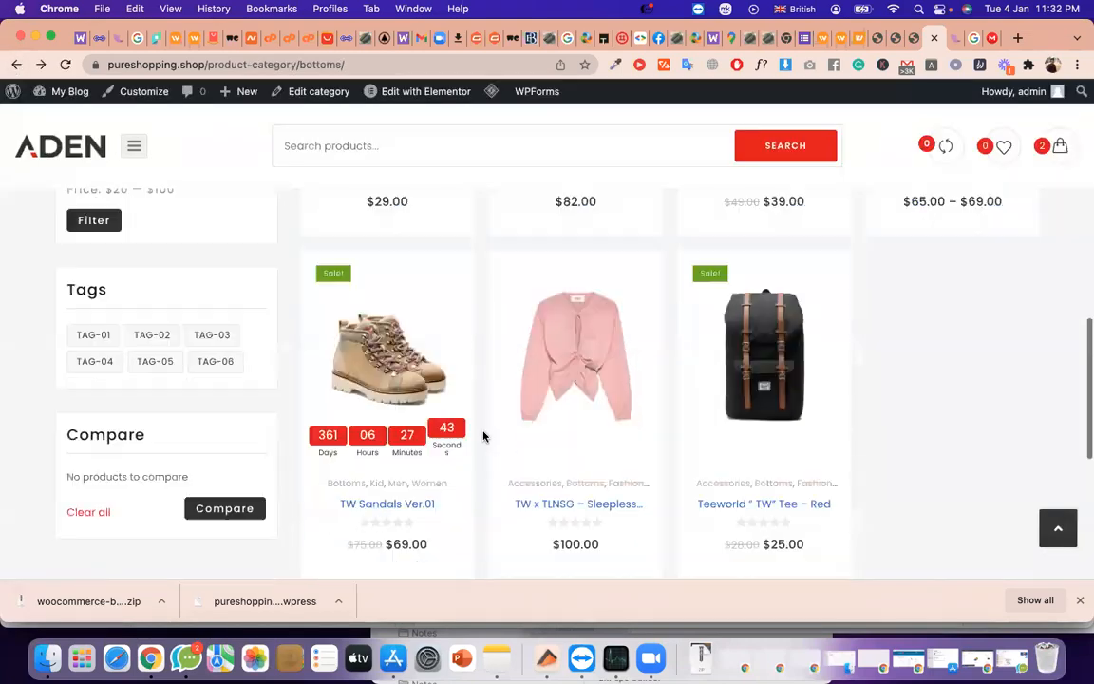
left_click(564, 323)
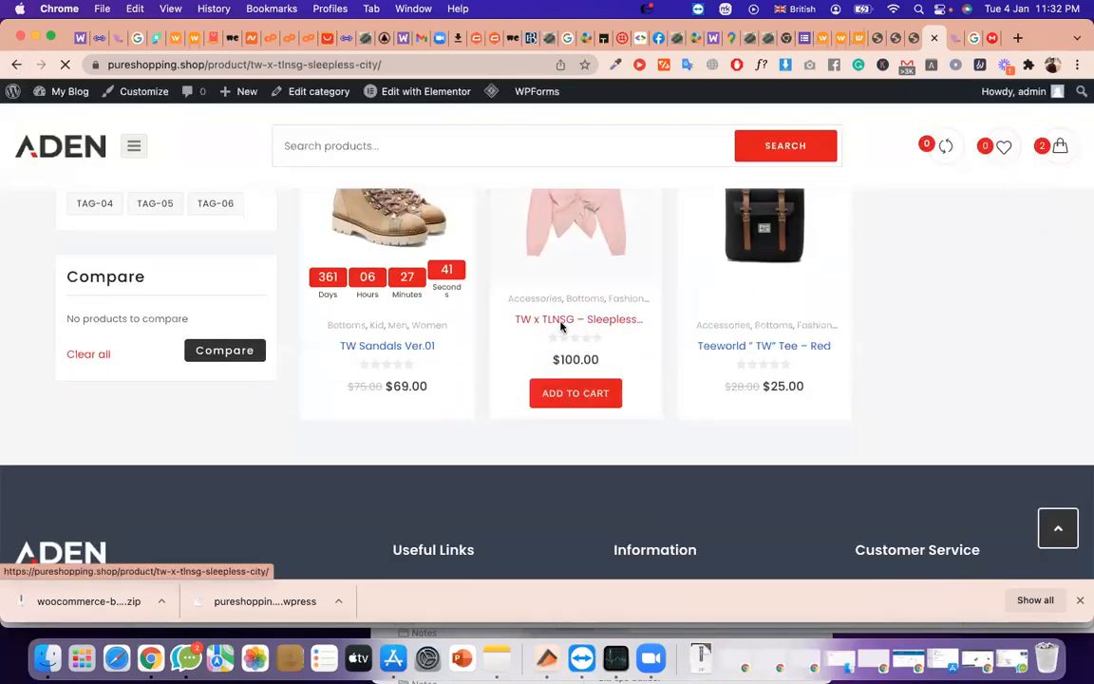
left_click(17, 67)
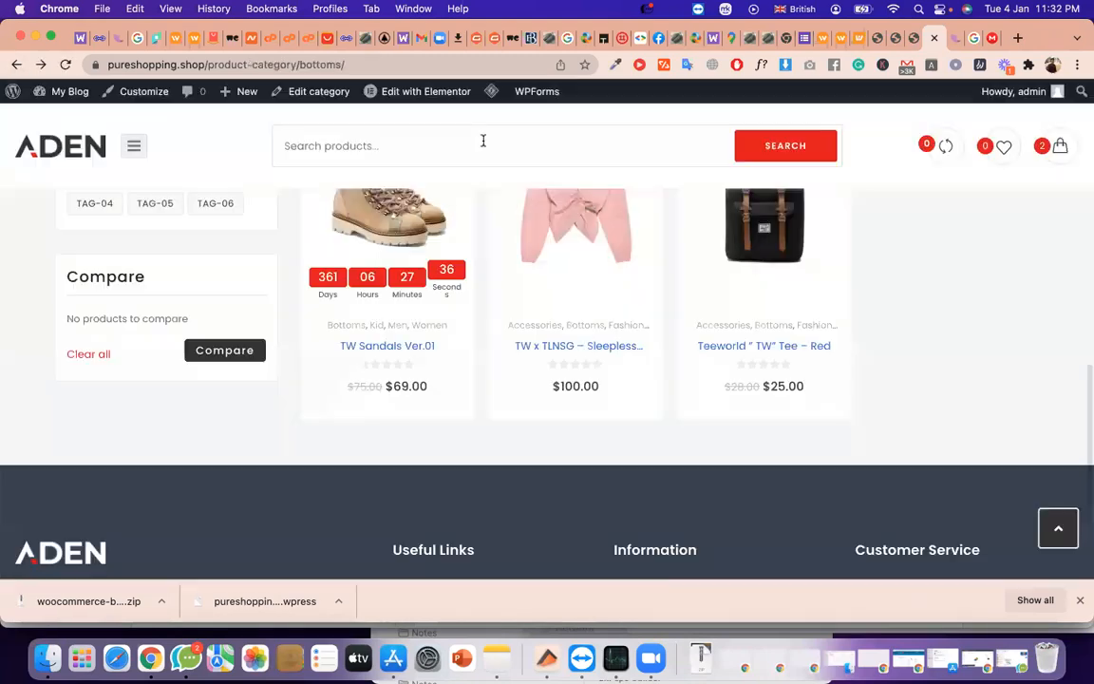
Step: Add the $82.00 My Mother Doesn't Want Me Play With You T-shirt to the cart from the Bottoms category
scroll(409, 228, "up", 5)
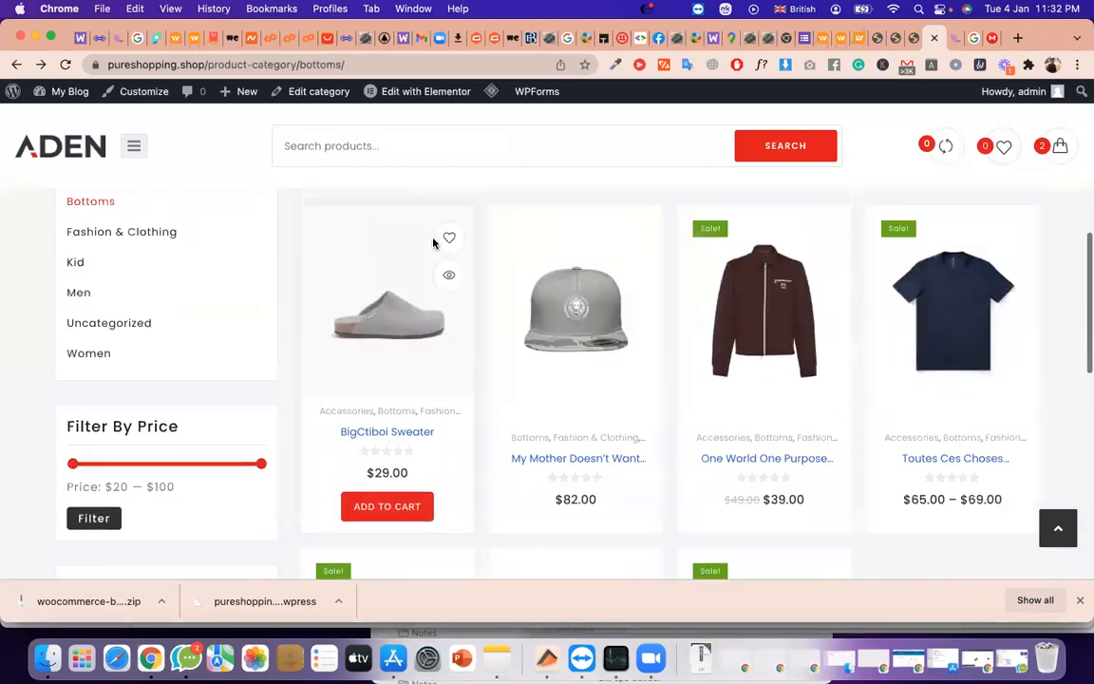
scroll(570, 238, "up", 3)
scroll(586, 396, "down", 3)
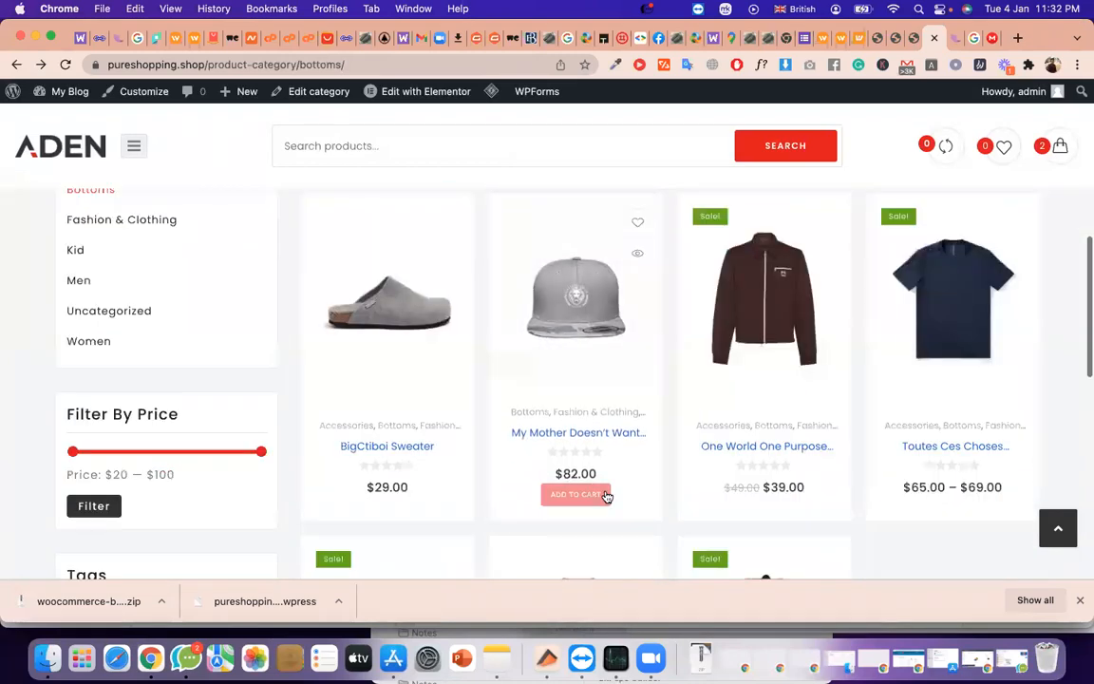
left_click(596, 500)
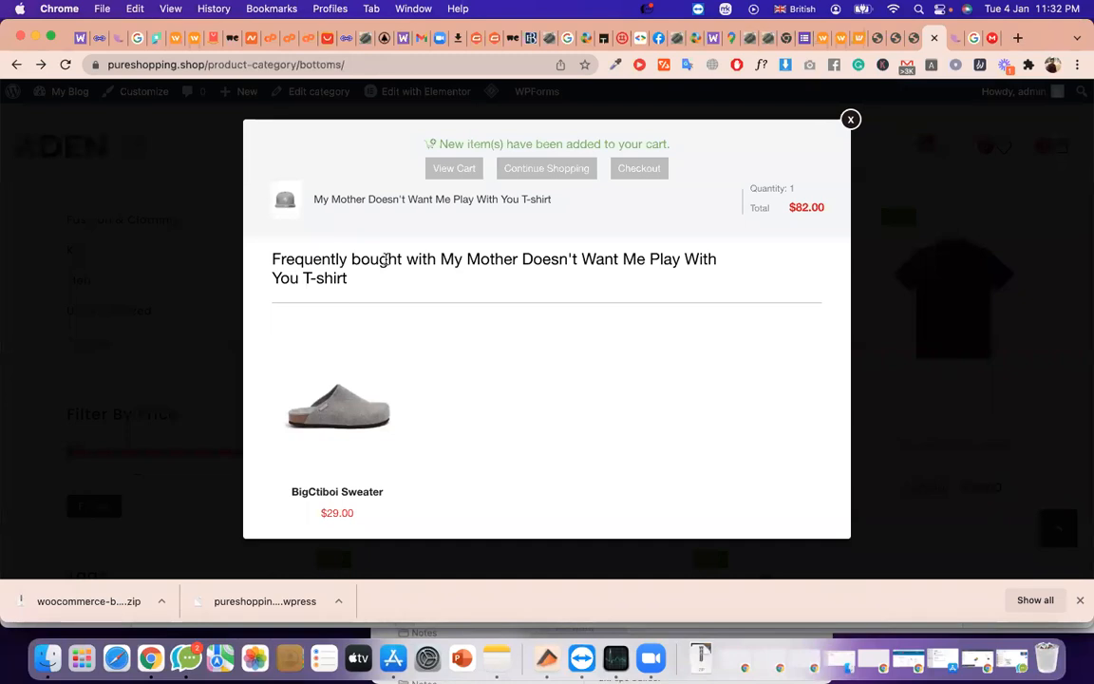
Step: Examine the upsell popup's frequently bought heading and the purchase options on its suggested product
triple_click(384, 259)
mouse_move(347, 450)
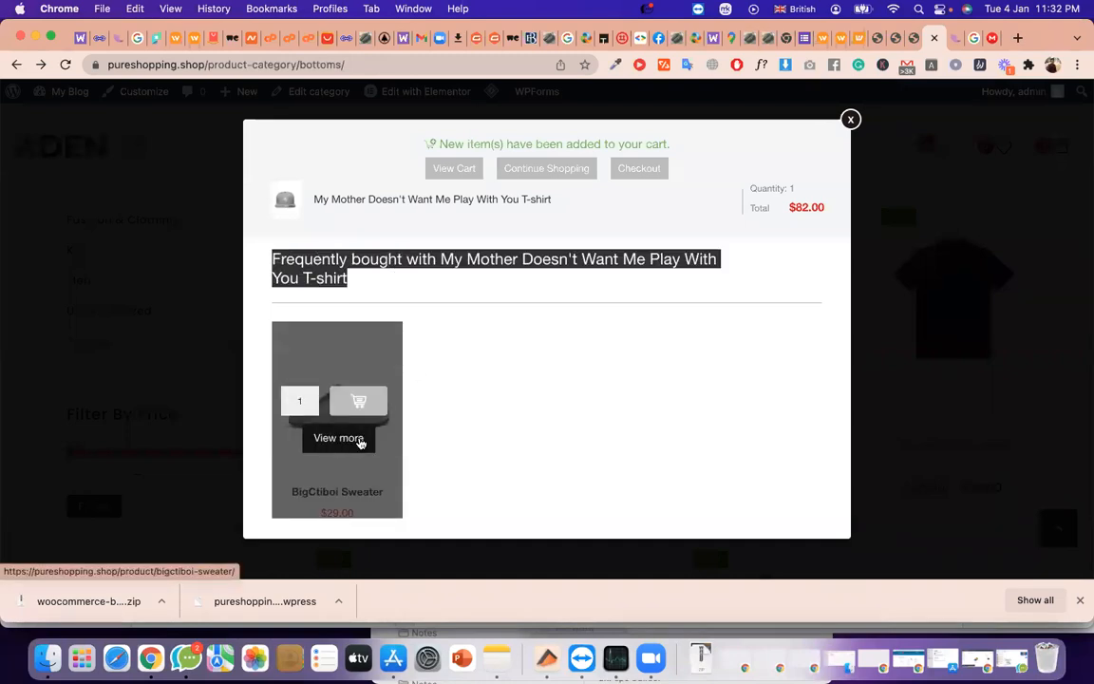
left_click(463, 265)
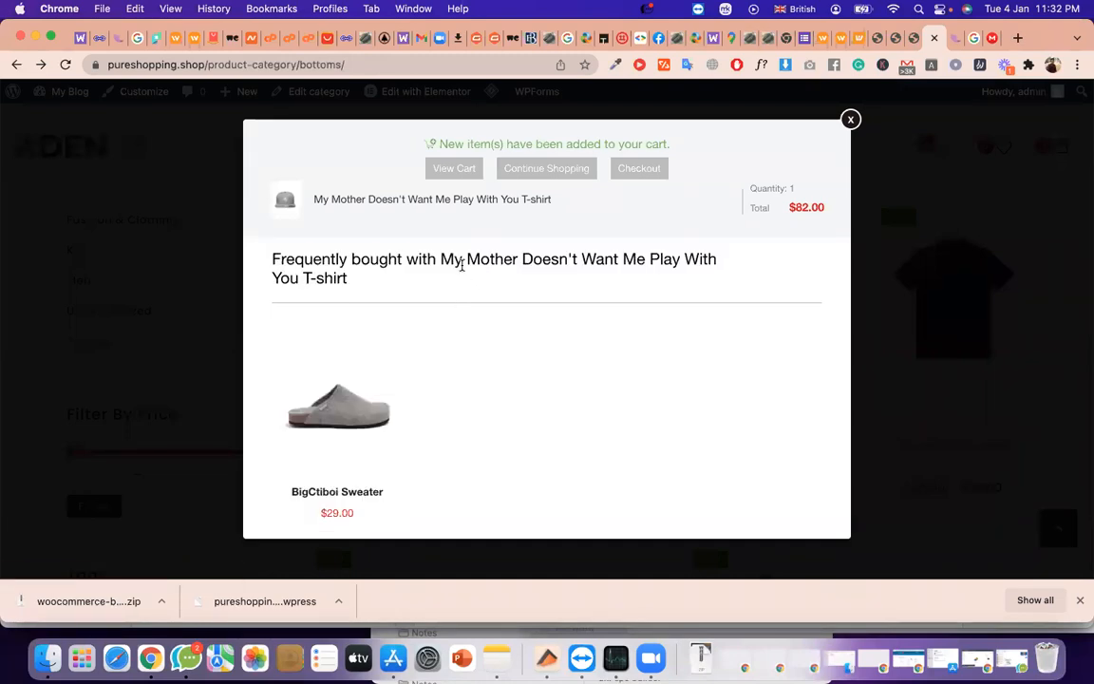
triple_click(463, 266)
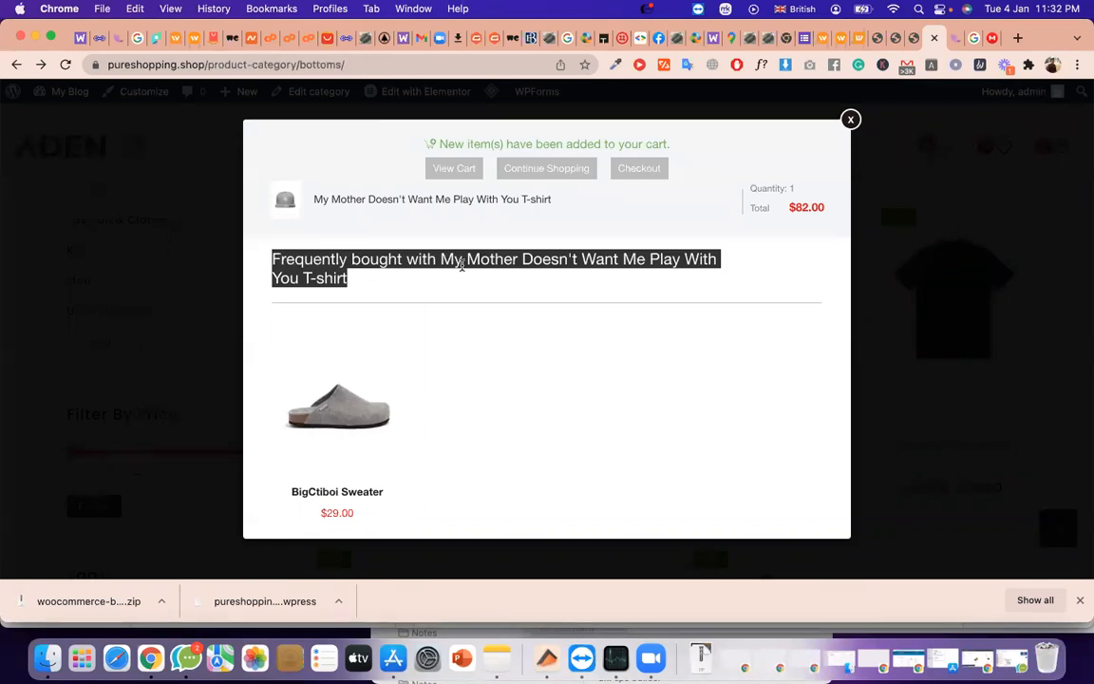
mouse_move(339, 501)
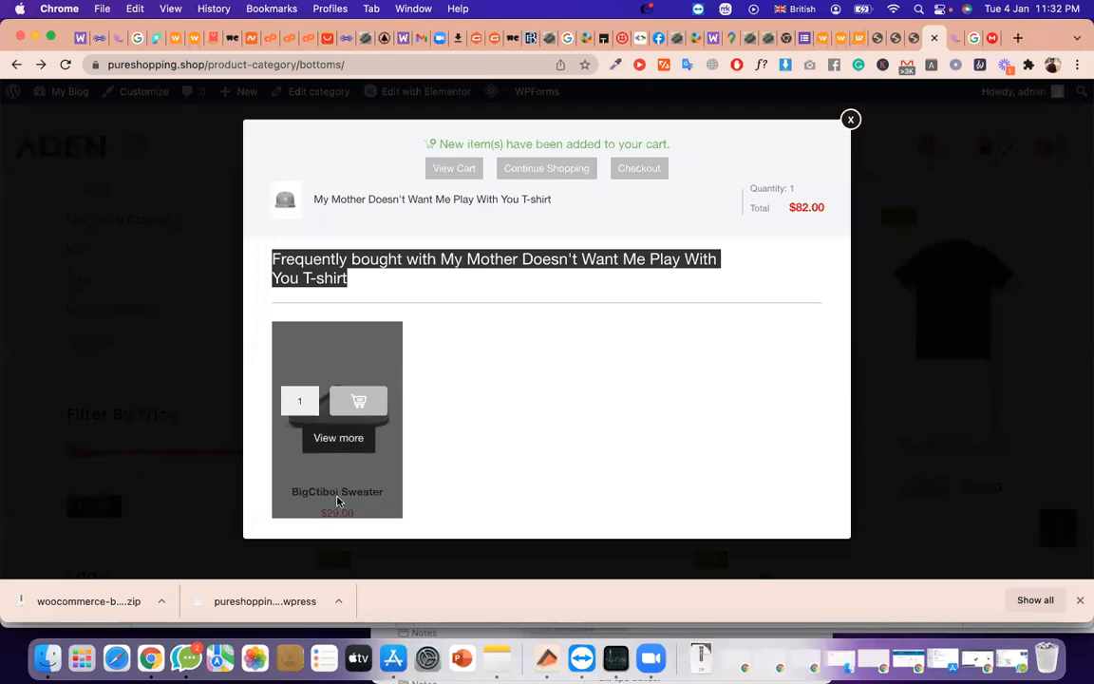
left_click(358, 423)
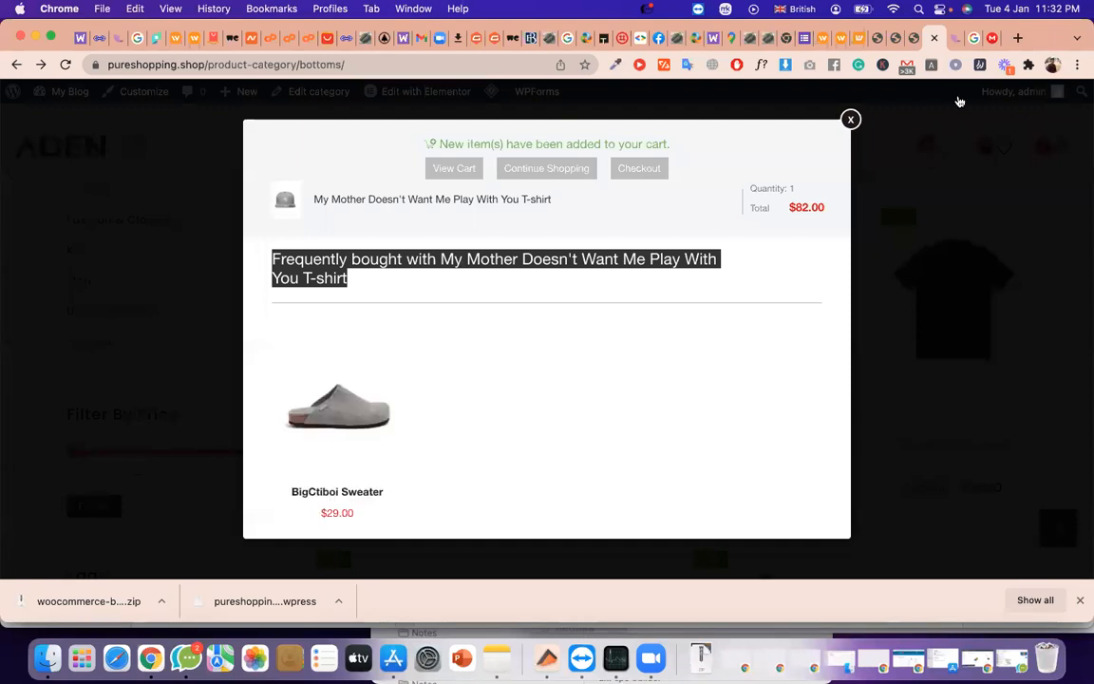
Step: Save the Upsell settings with the Add To Cart button option off, and switch back to the BigCtiboi Sweater tab
left_click(889, 37)
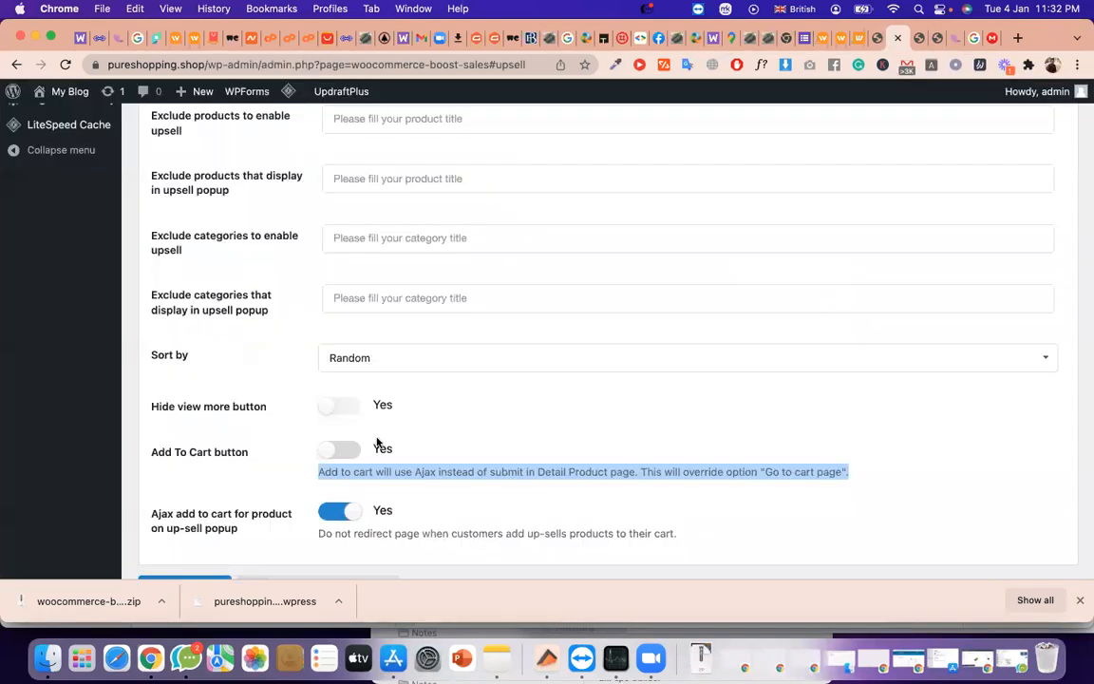
scroll(376, 442, "down", 1)
left_click(218, 503)
left_click(219, 504)
left_click(917, 40)
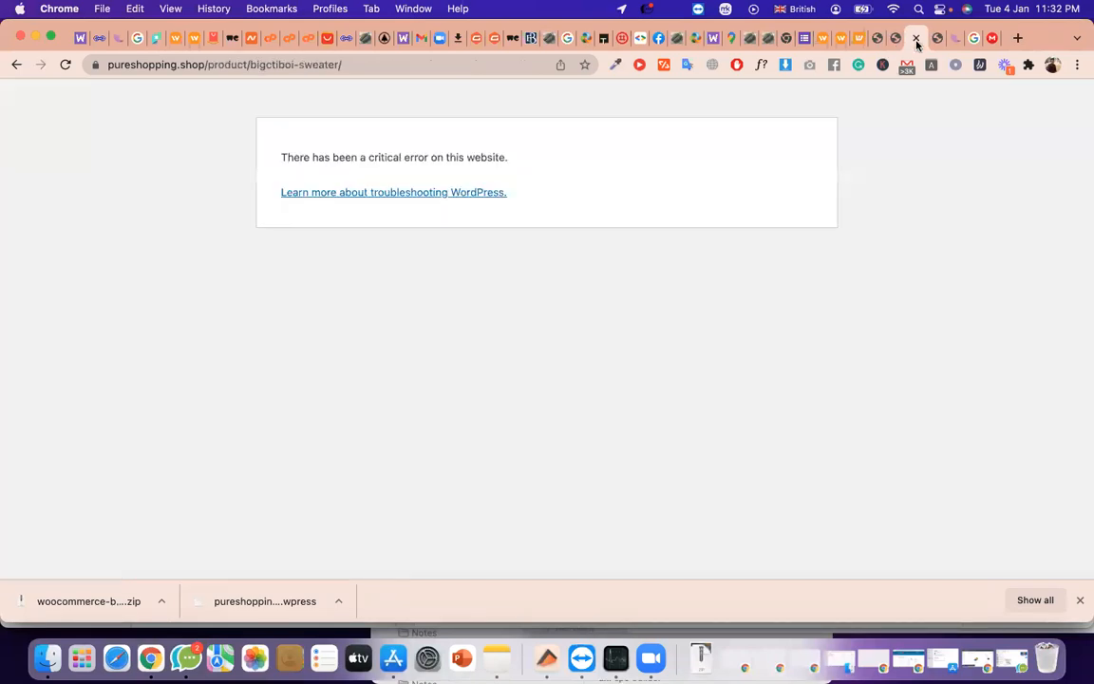
Step: Close the errored product page and add the suggested BigCtiboi Sweater to the cart from the upsell popup
left_click(917, 39)
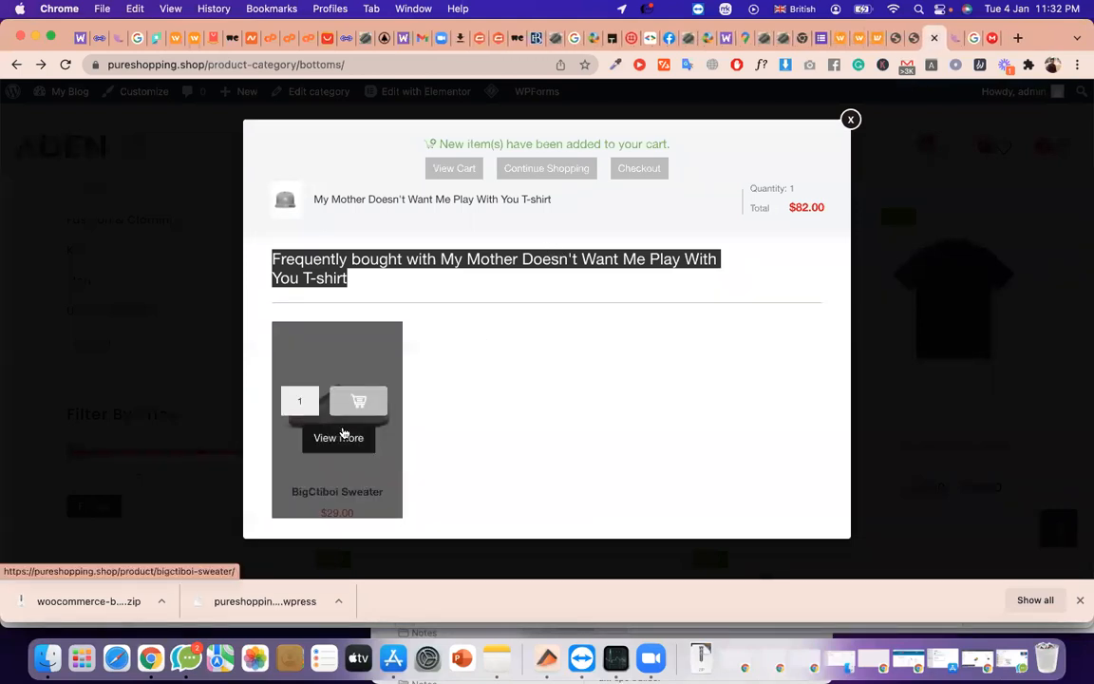
left_click(348, 405)
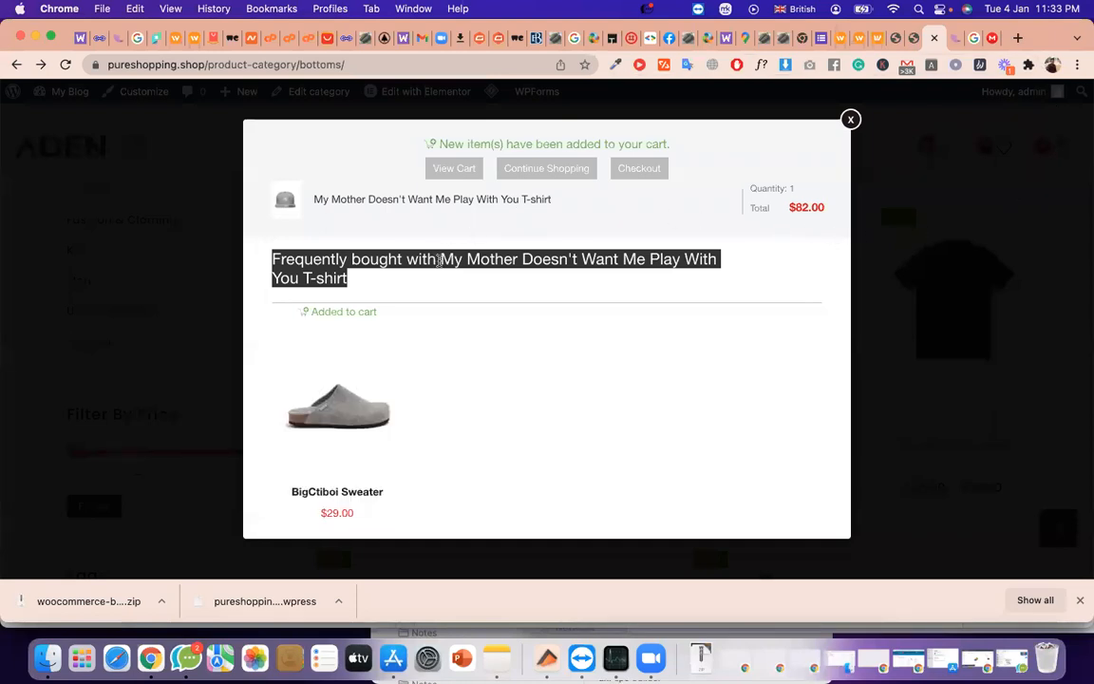
left_click(440, 261)
double_click(450, 260)
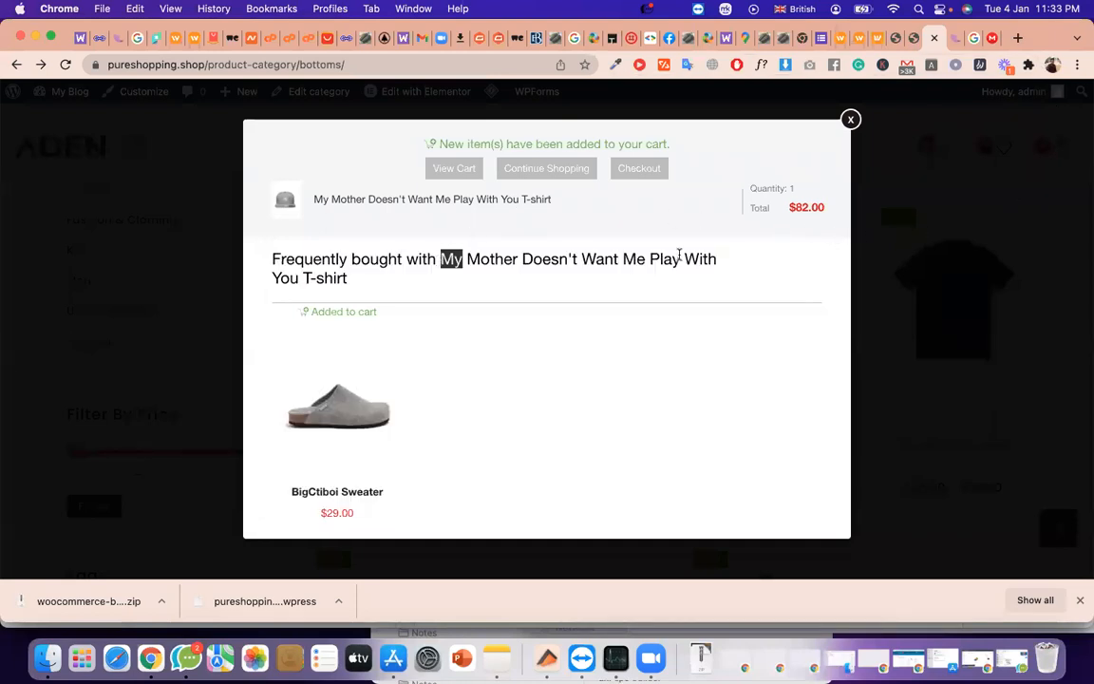
Step: Review the items and cross-sell suggestion on the cart page, and proceed to checkout
left_click(453, 169)
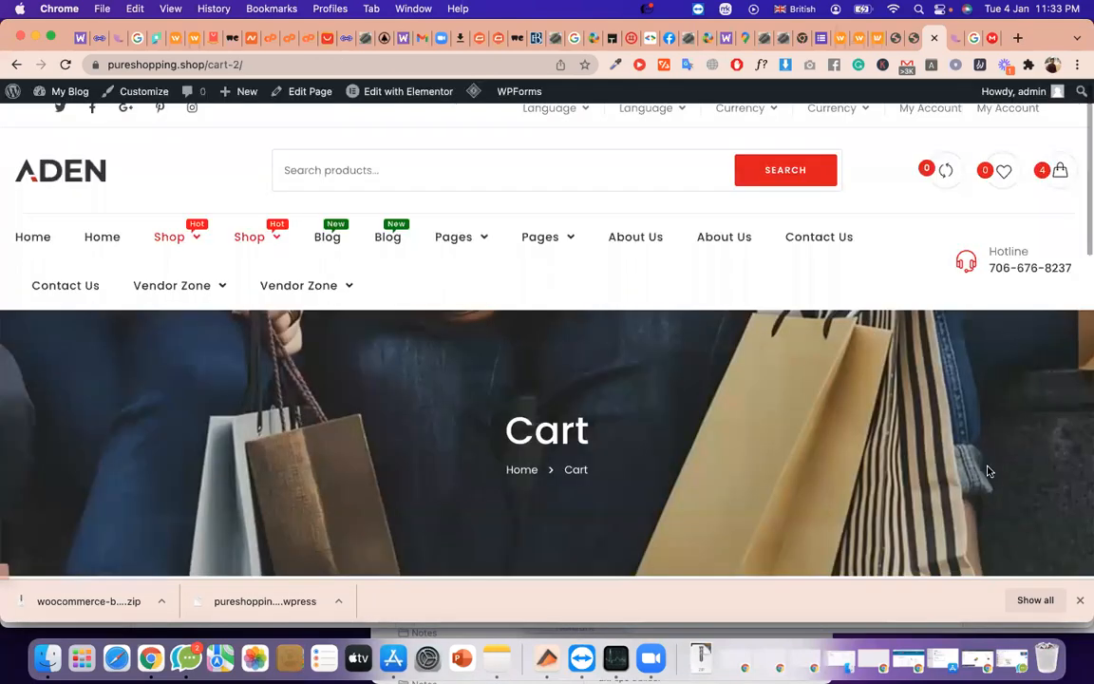
scroll(988, 465, "down", 10)
scroll(987, 465, "up", 3)
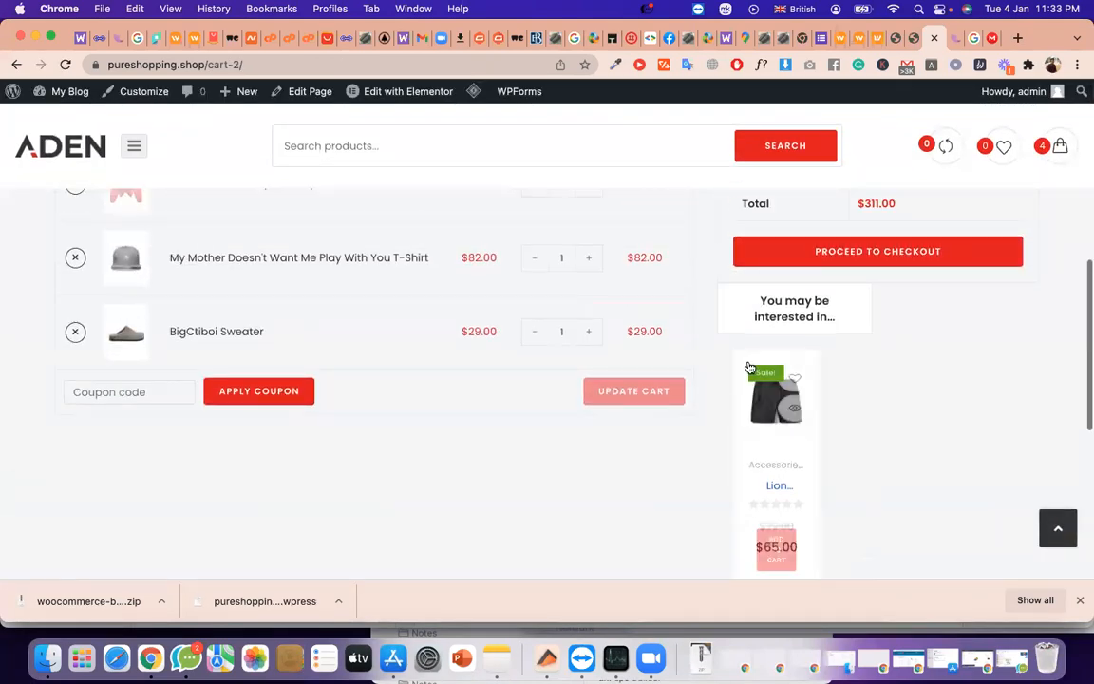
scroll(749, 367, "up", 4)
scroll(684, 367, "down", 2)
scroll(664, 456, "down", 1)
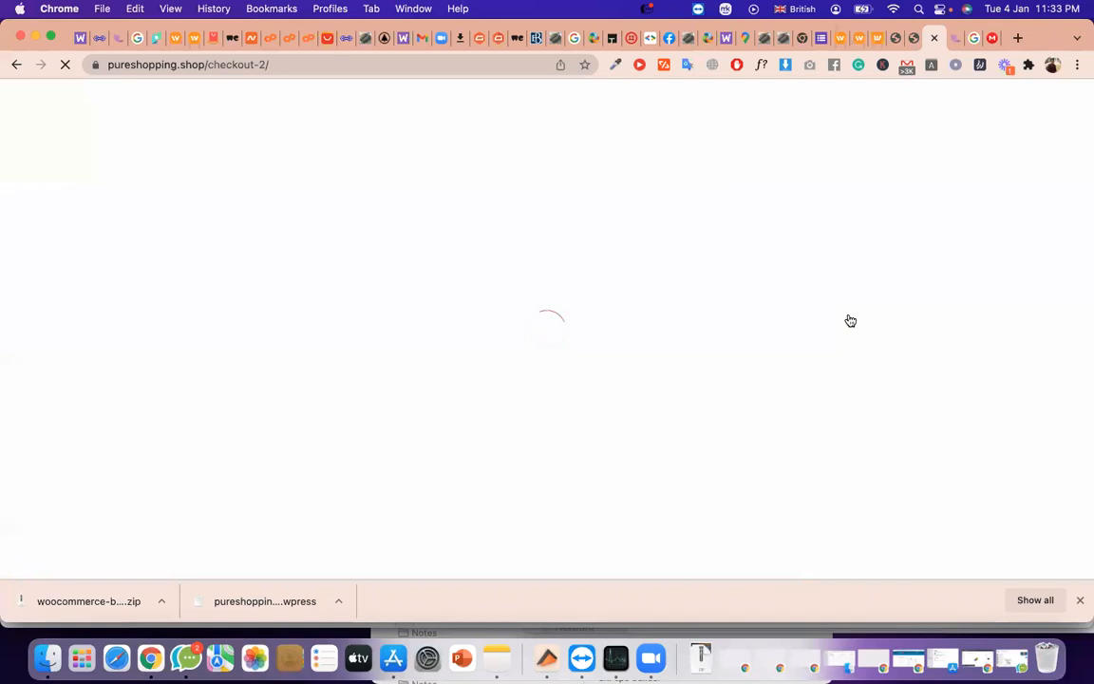
Step: Examine the checkout page's billing details, order summary and payment section
scroll(850, 320, "down", 10)
scroll(851, 320, "up", 8)
scroll(850, 320, "down", 10)
scroll(850, 320, "up", 3)
scroll(850, 320, "up", 8)
scroll(884, 437, "down", 3)
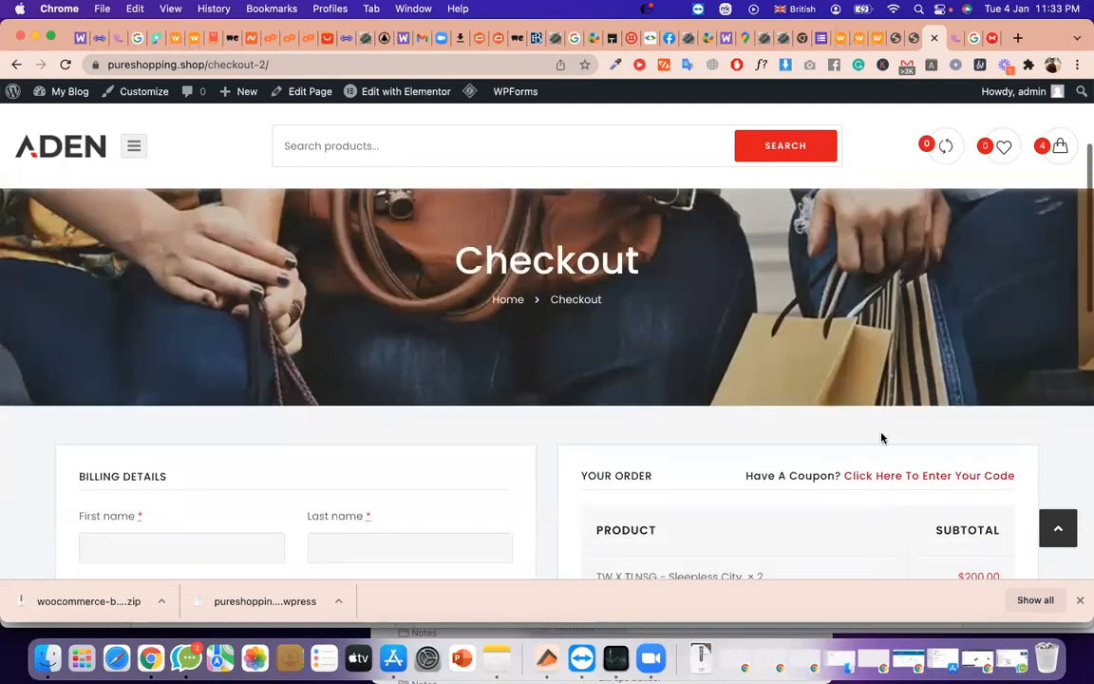
scroll(888, 464, "down", 5)
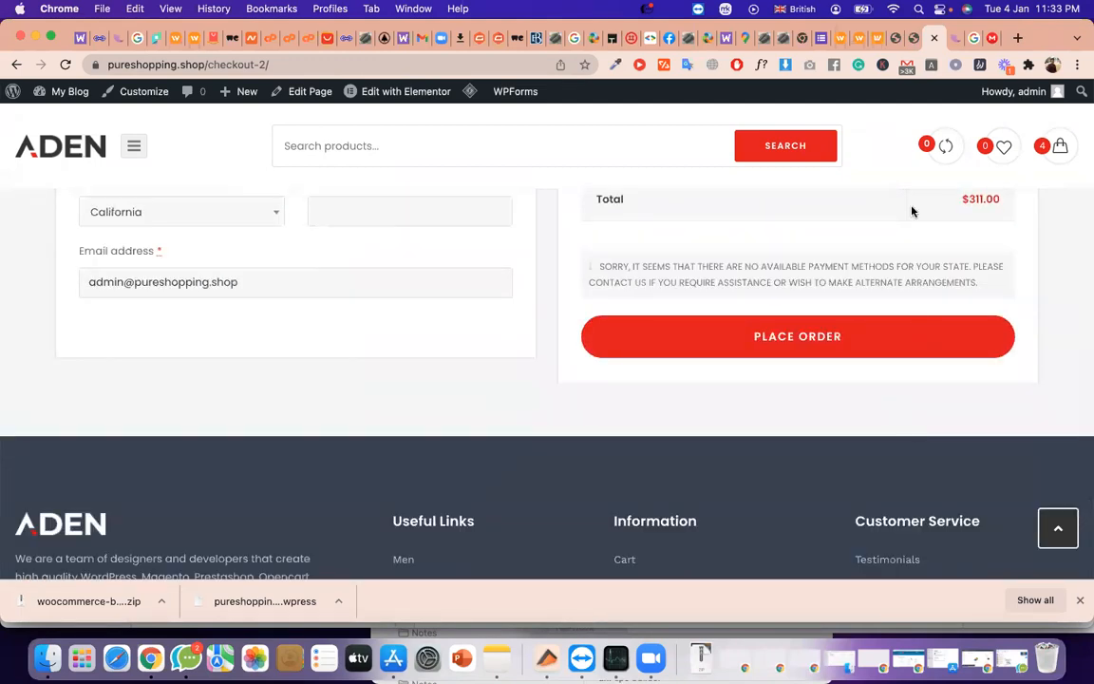
Step: Recheck the Upsell tab's exclusion, sorting and add-to-cart options, and go back from the checkout page to the cart
left_click(915, 38)
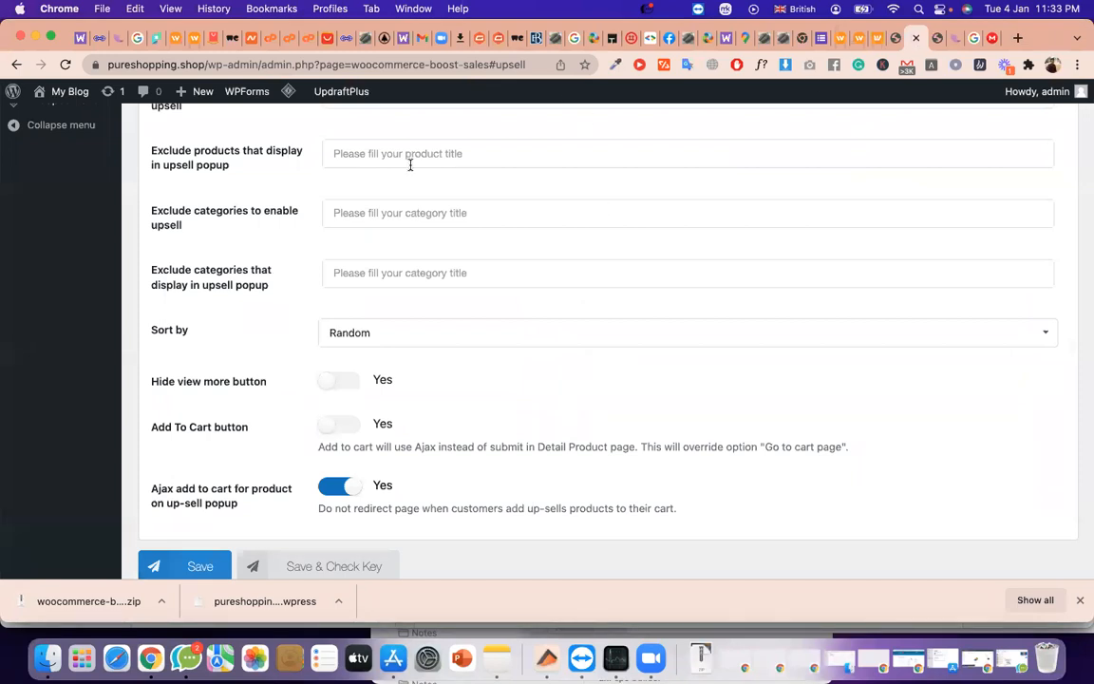
scroll(463, 386, "up", 5)
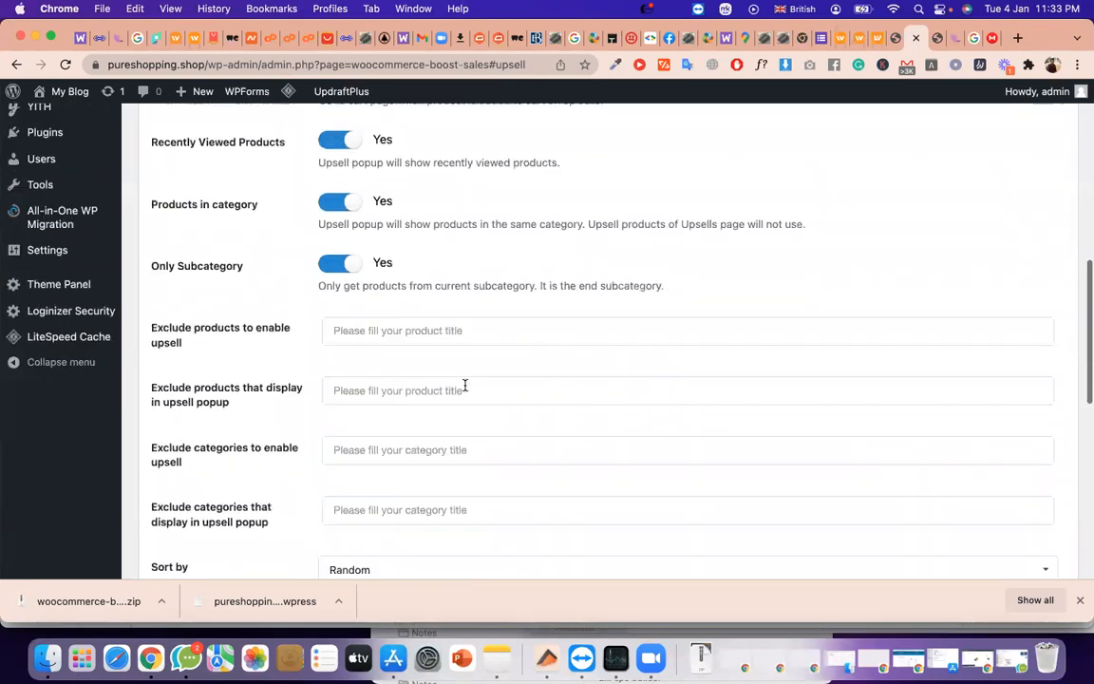
scroll(464, 385, "down", 7)
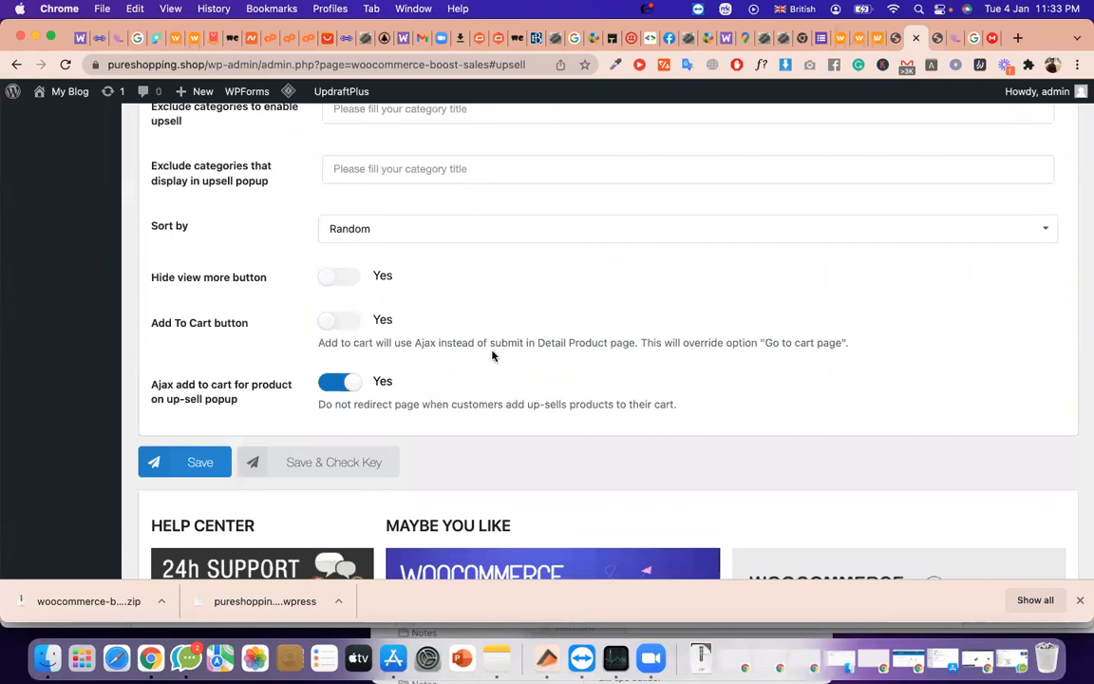
scroll(492, 355, "up", 4)
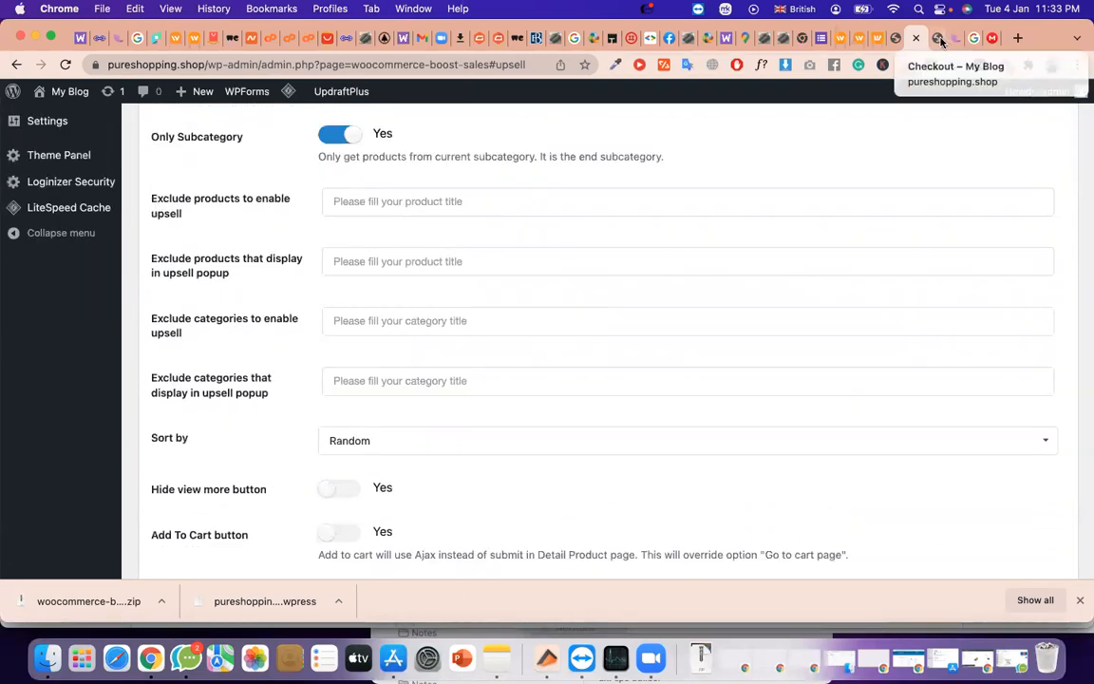
left_click(938, 38)
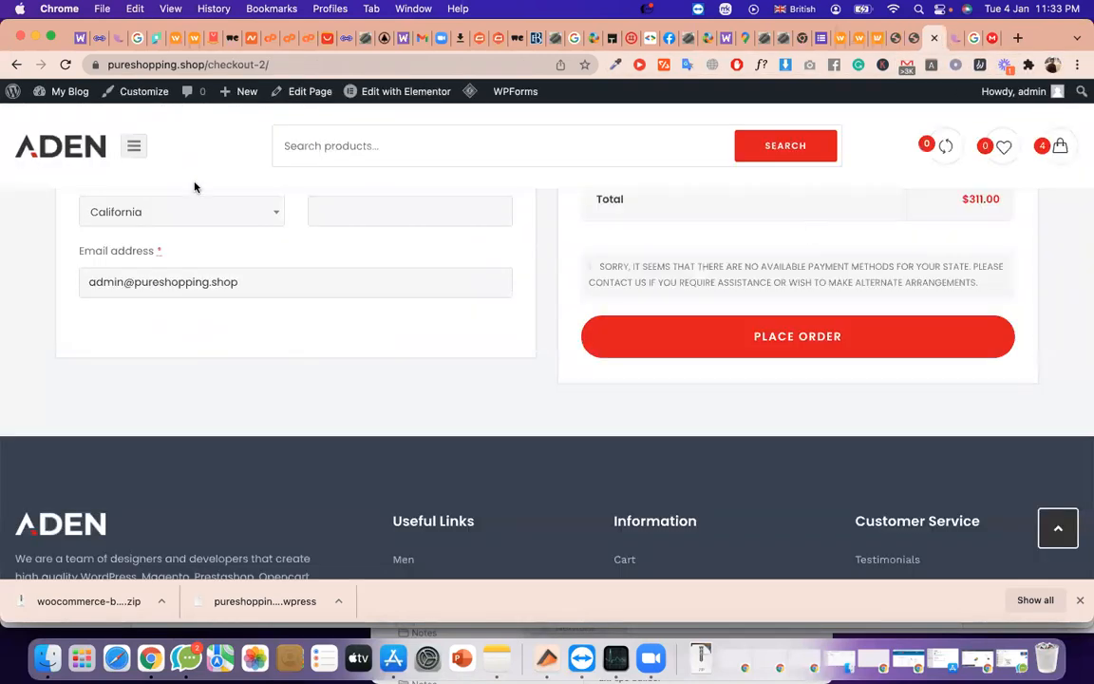
left_click(17, 64)
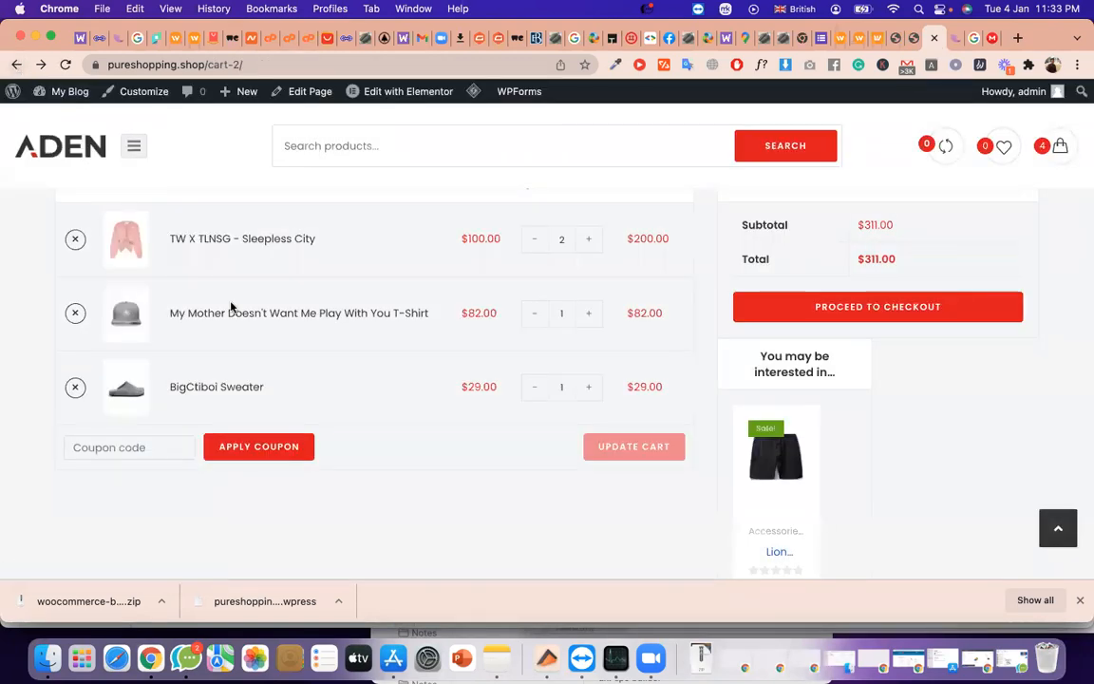
Step: Add the $29.00 BigCtiboi Sweater to the cart from the Shop page
left_click(916, 38)
left_click(897, 38)
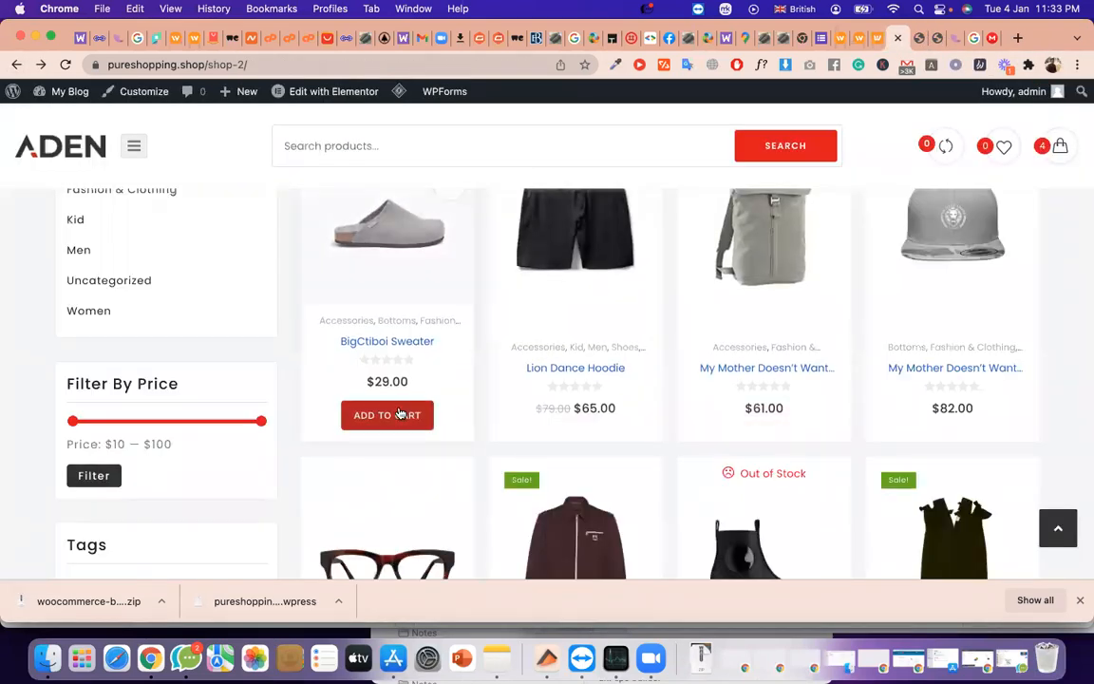
left_click(399, 413)
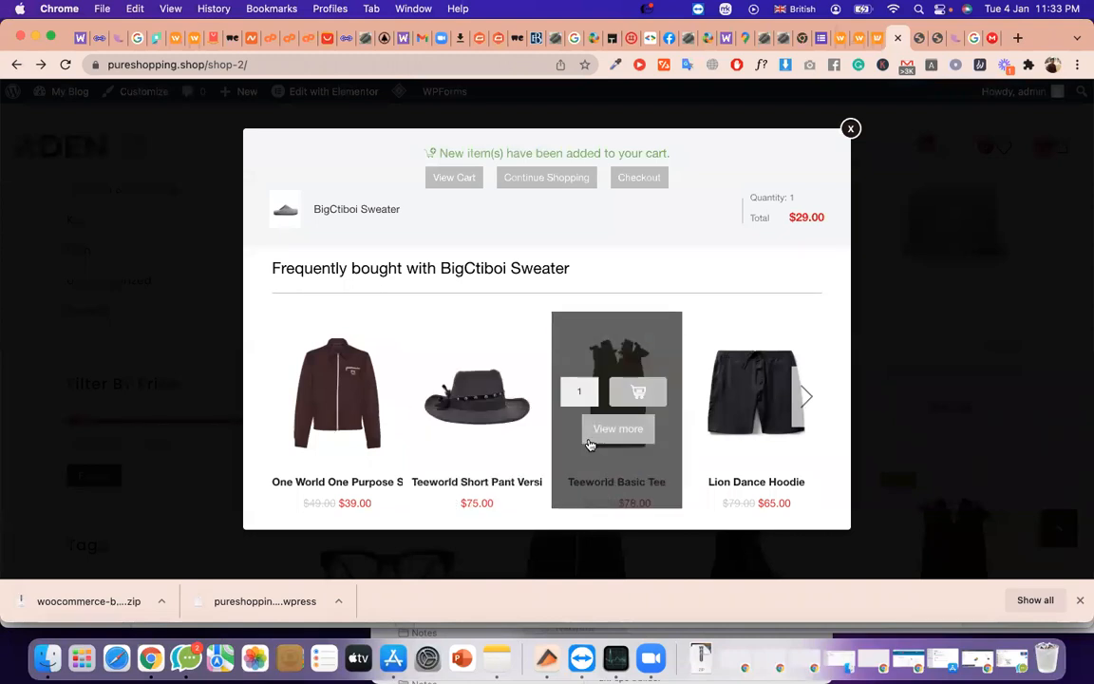
Step: Browse the upsell popup's frequently bought products and heading for BigCtiboi Sweater, and close the popup
left_click(807, 398)
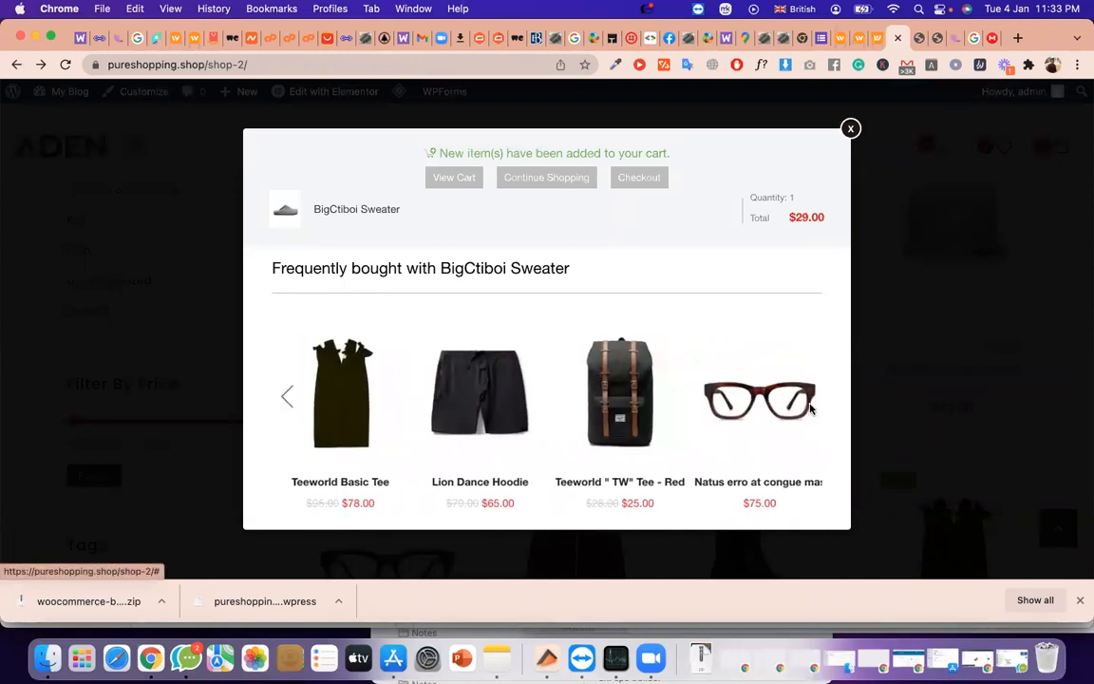
left_click_drag(350, 269, 488, 280)
triple_click(484, 269)
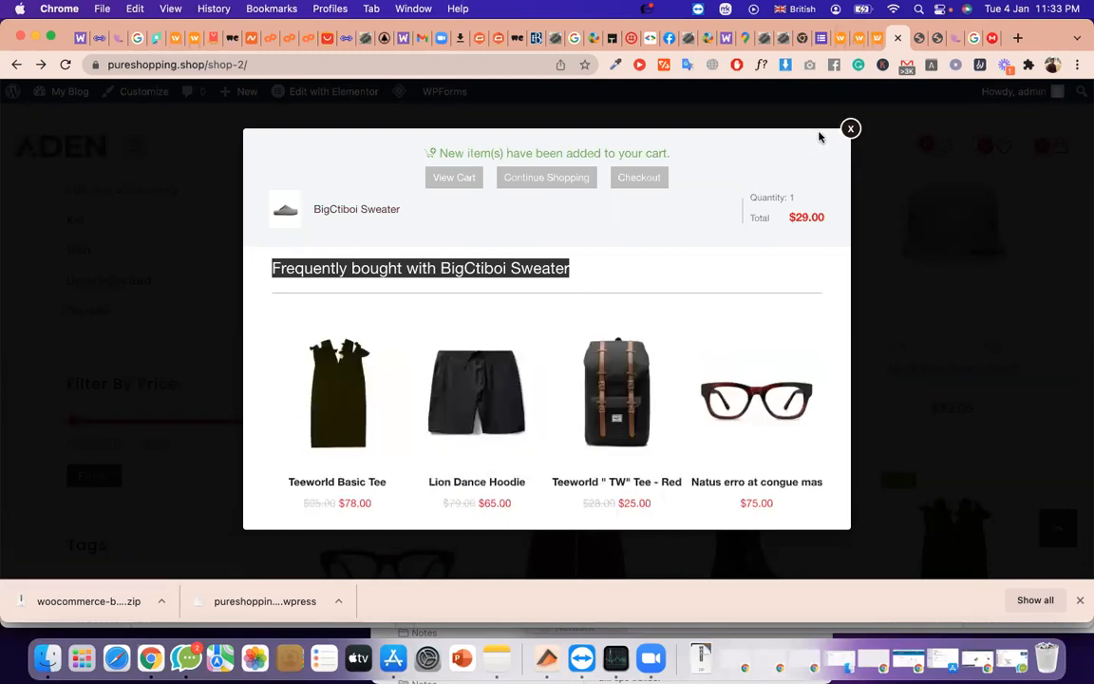
left_click(850, 128)
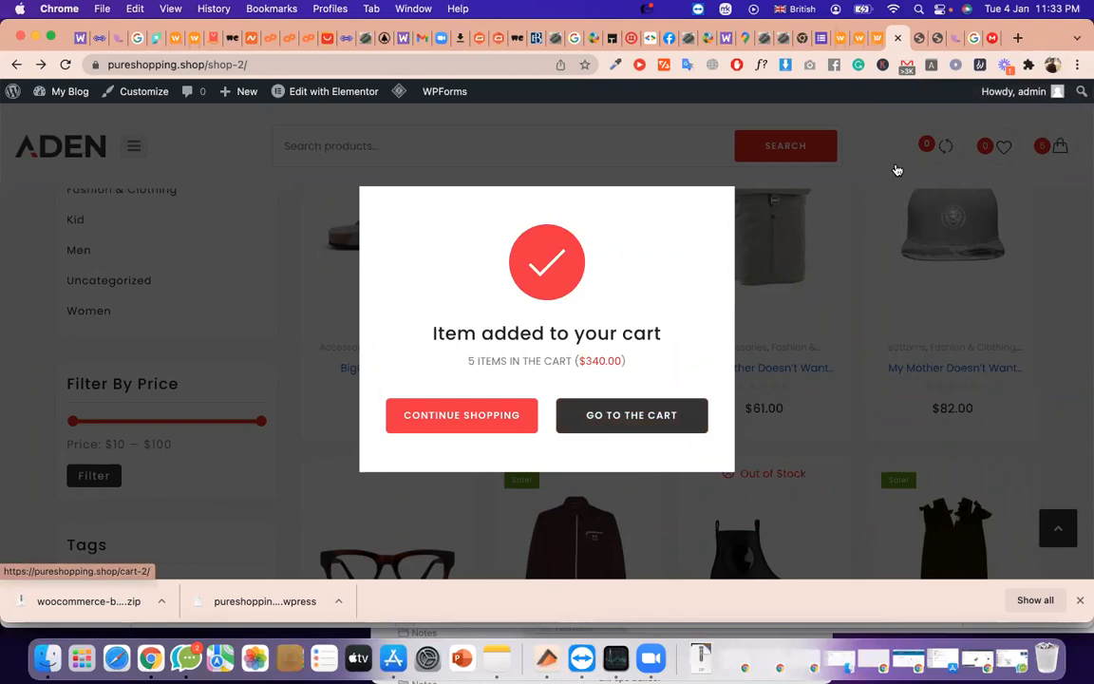
Step: Enable Hide on Single Product Page in the Boost Sales Cross sell settings and show the Display on choices
left_click(899, 38)
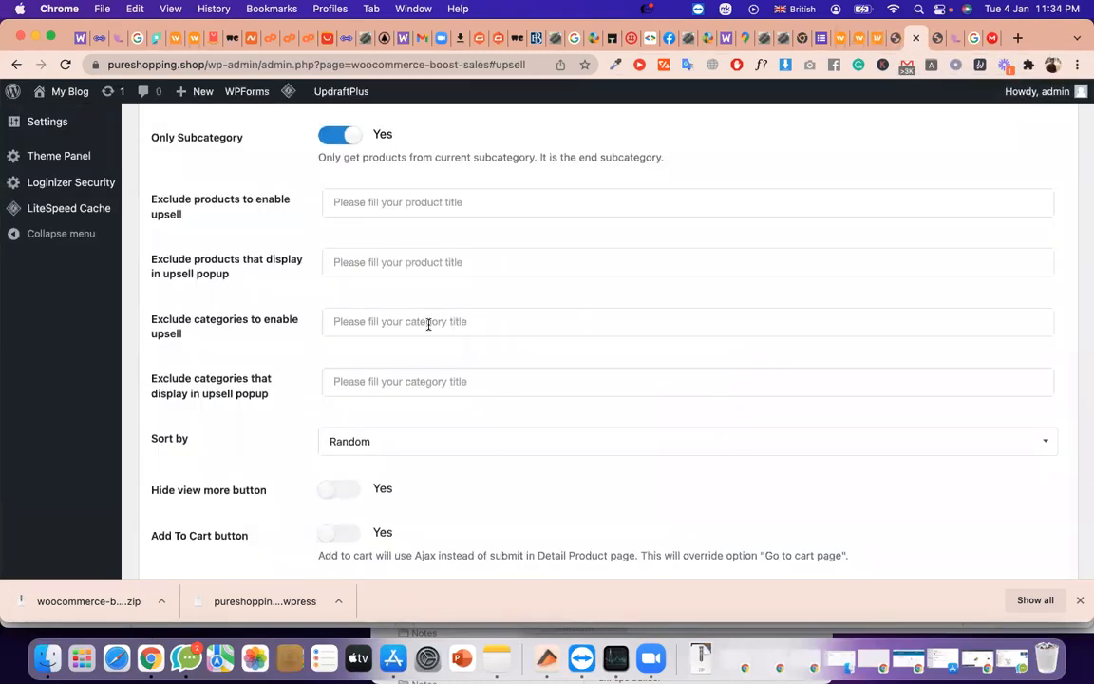
scroll(428, 323, "up", 10)
scroll(428, 329, "up", 2)
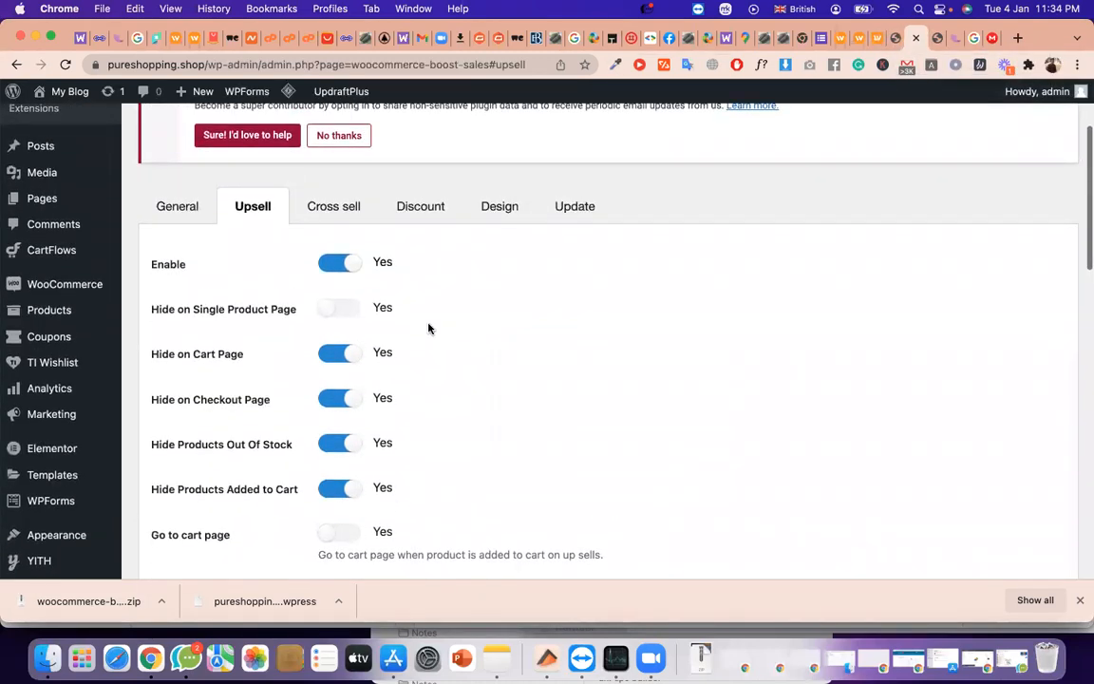
left_click(333, 207)
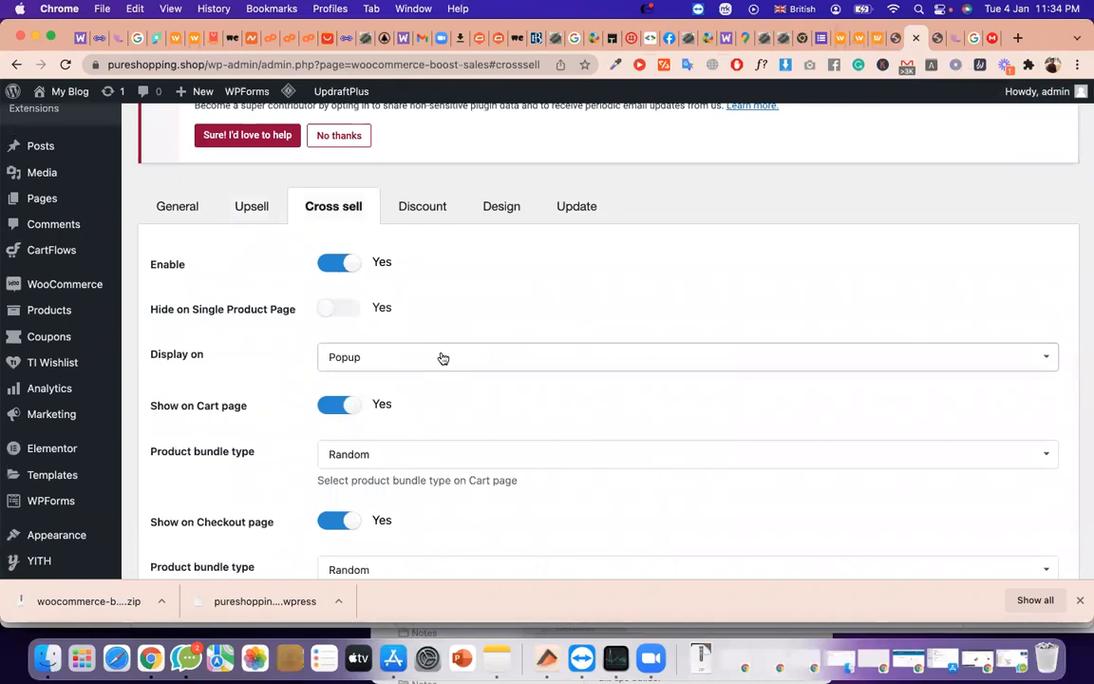
left_click(348, 311)
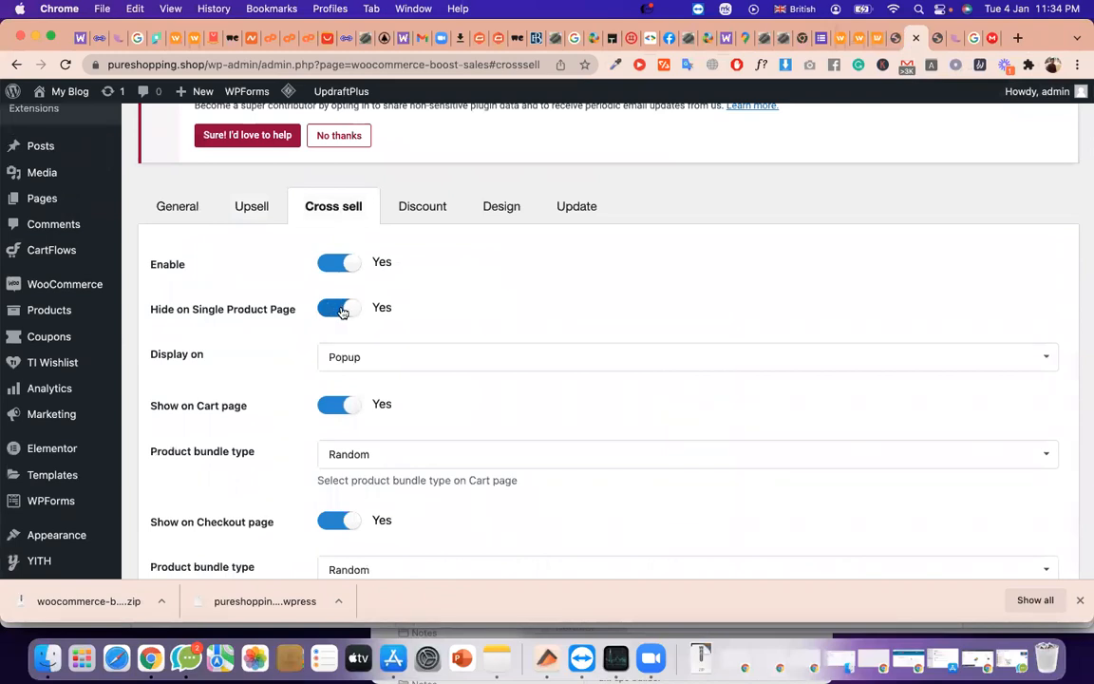
left_click(403, 370)
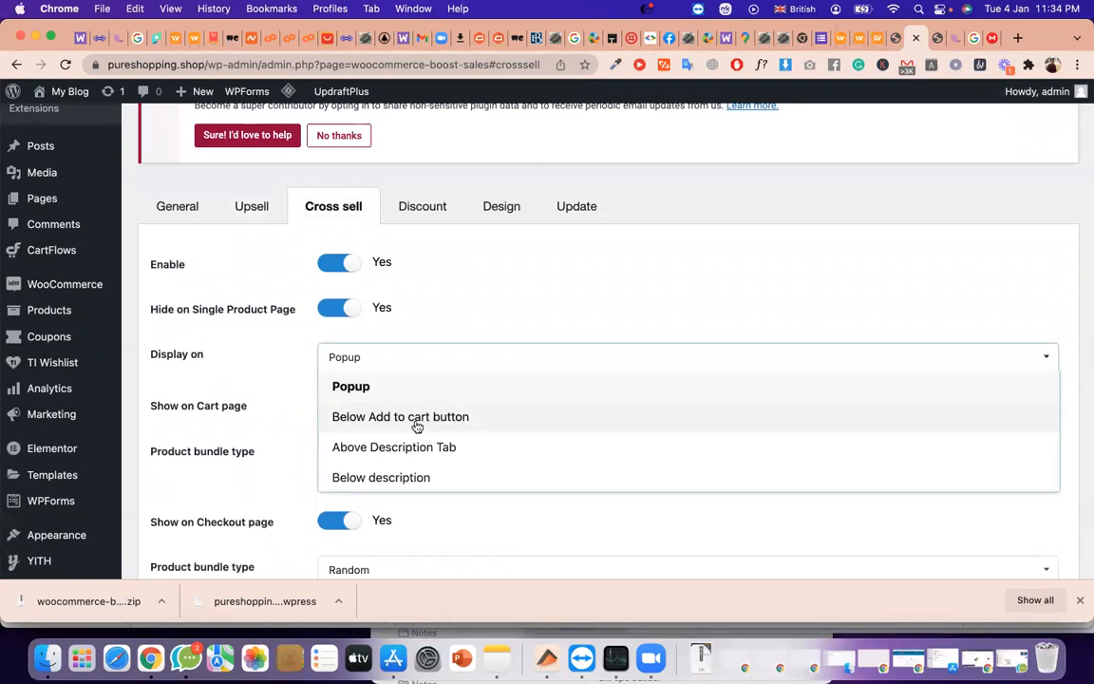
Step: Return to the storefront Shop page and dismiss the item-added notice
left_click(897, 38)
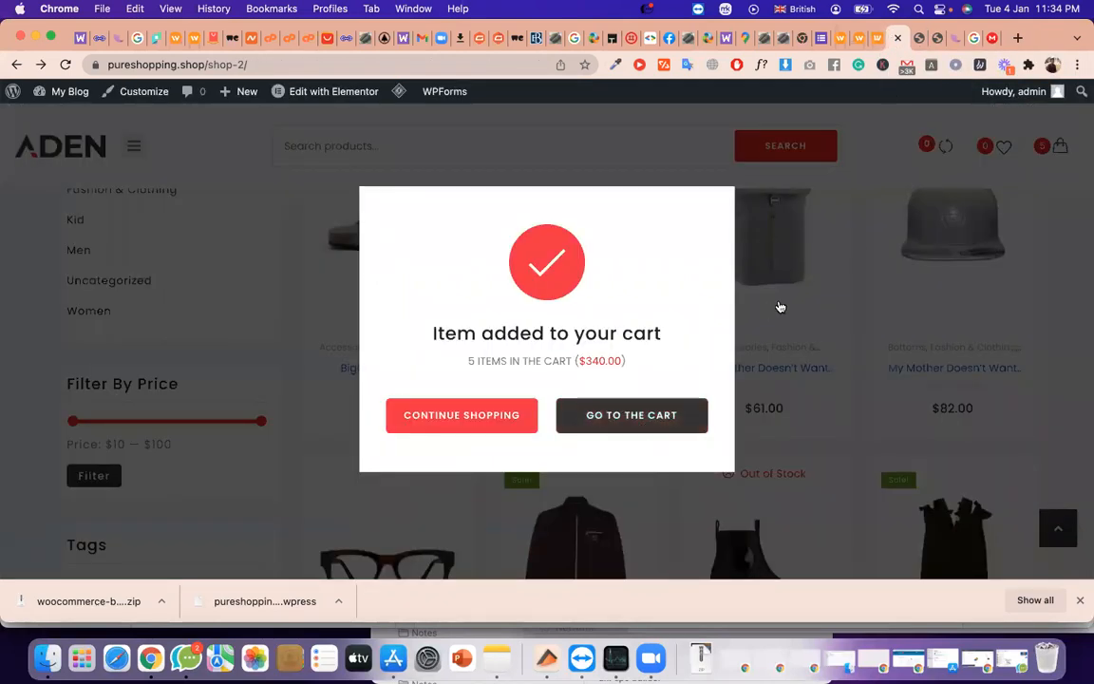
left_click(769, 370)
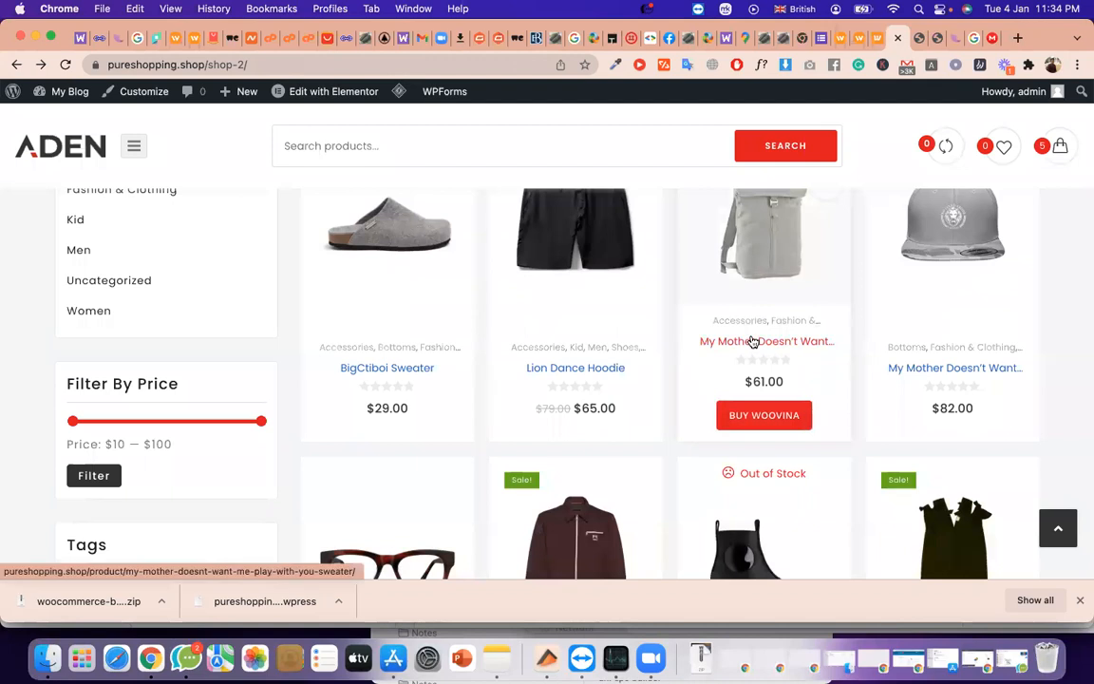
Step: Browse the shop to the Accessories category, open a product's page from it, and return to the category
scroll(751, 342, "down", 3)
scroll(754, 342, "down", 5)
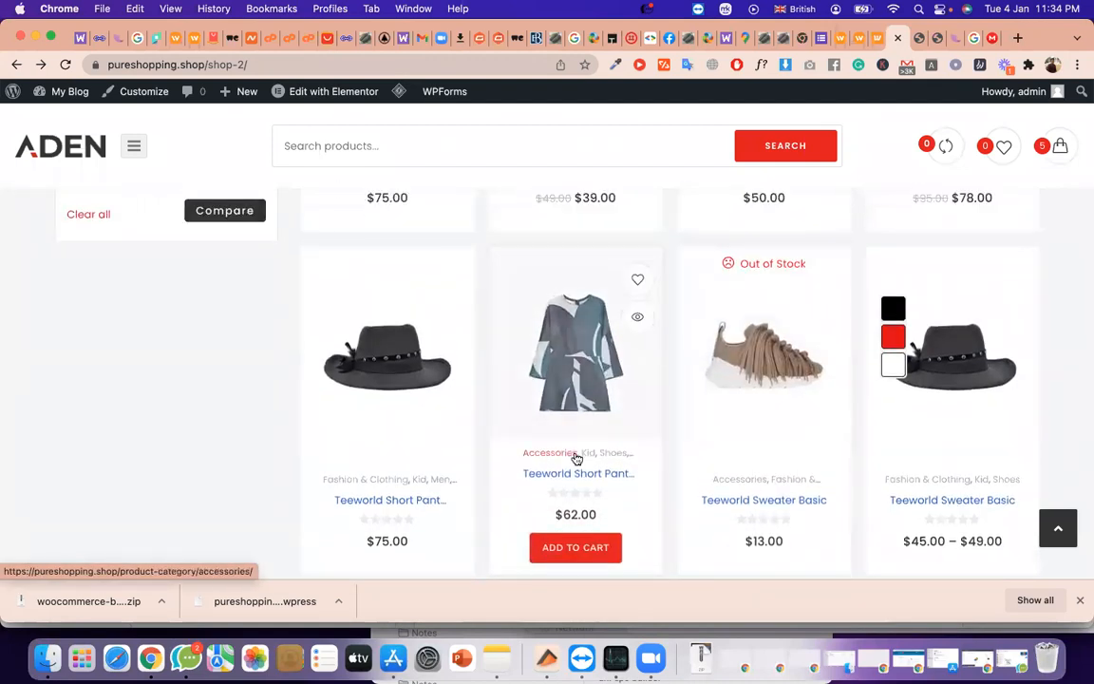
left_click(573, 456)
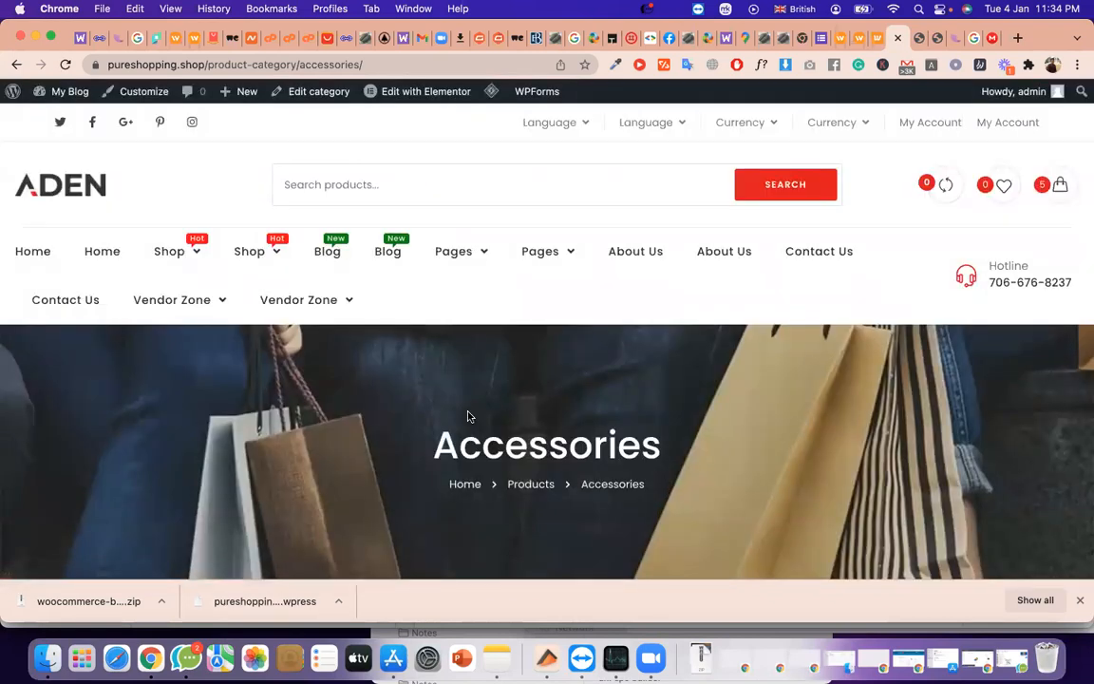
scroll(469, 415, "down", 10)
left_click(391, 431)
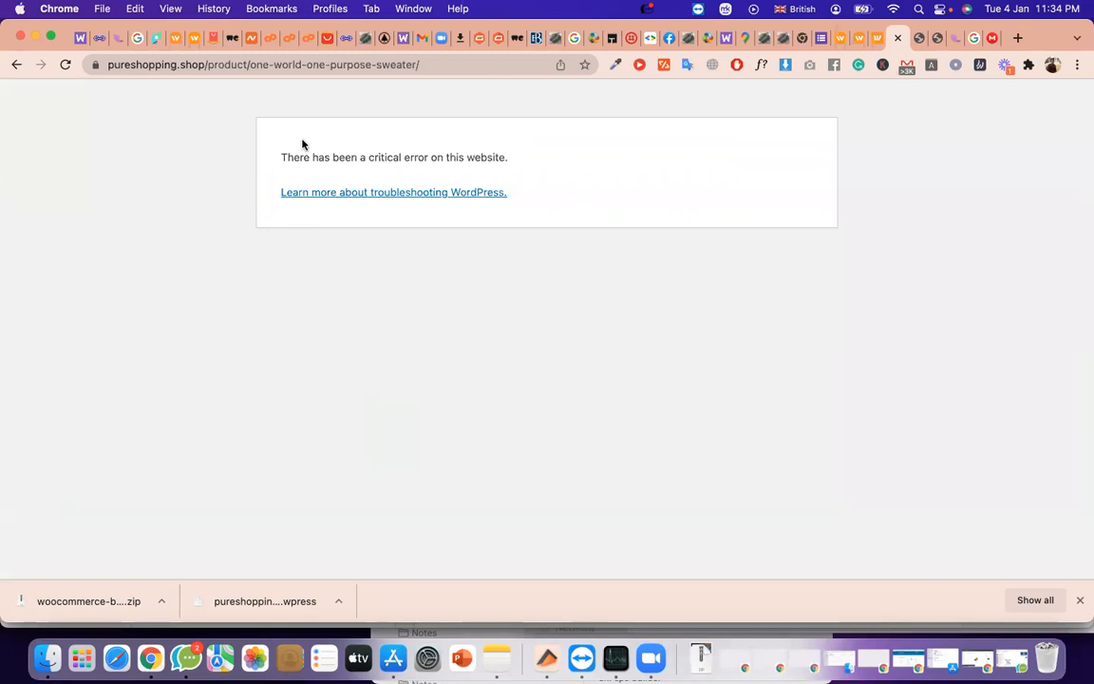
left_click_drag(358, 171, 357, 171)
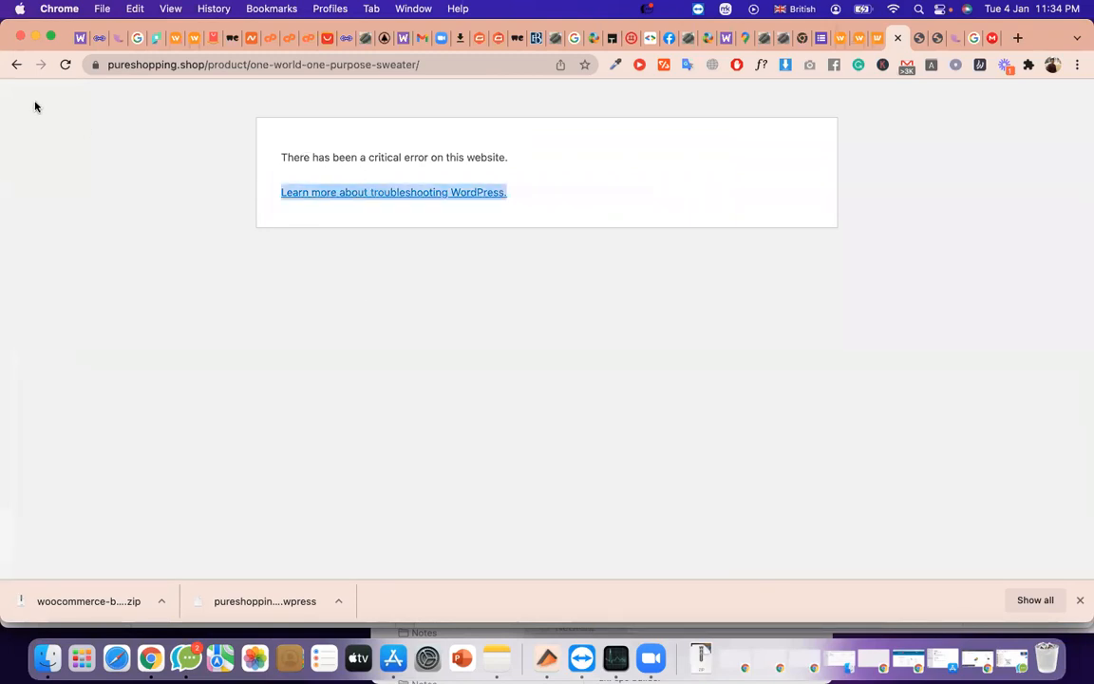
left_click(16, 66)
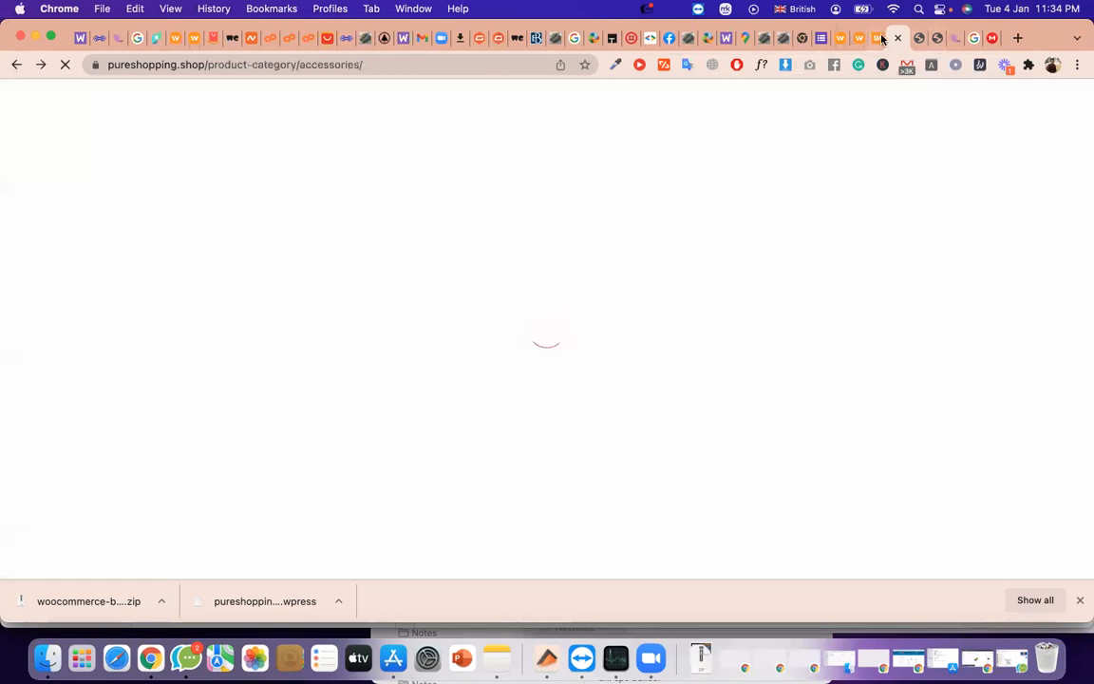
Step: In the Boost Sales cross-sell settings, try Above Description Tab for Display on, and set it back to Popup
left_click(917, 40)
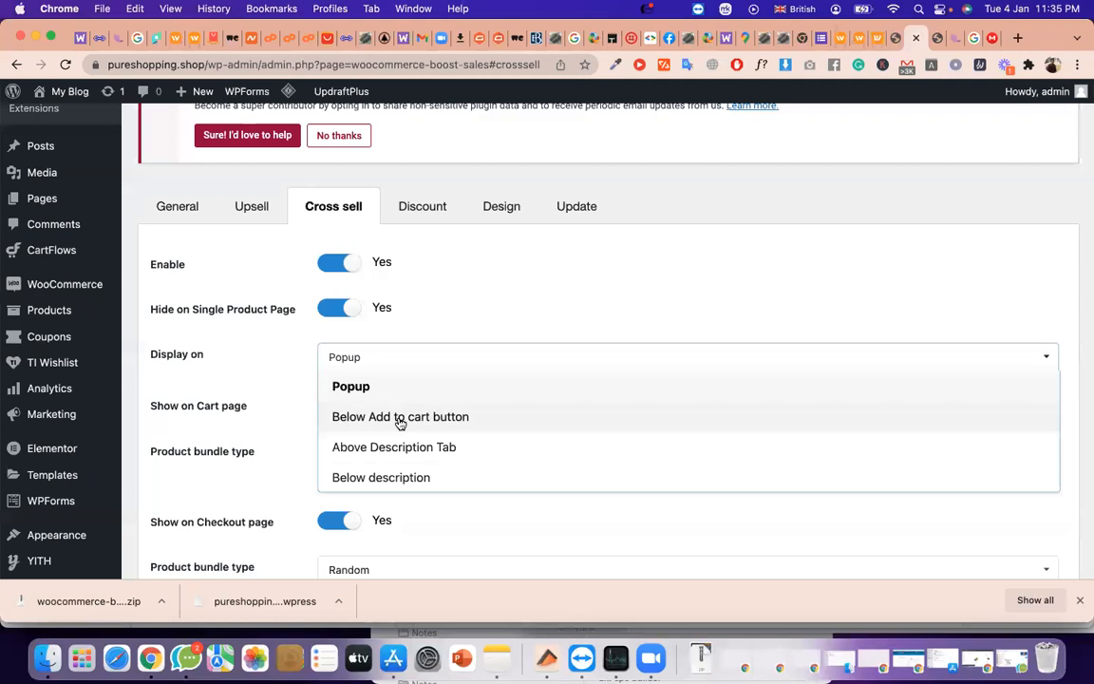
left_click(451, 448)
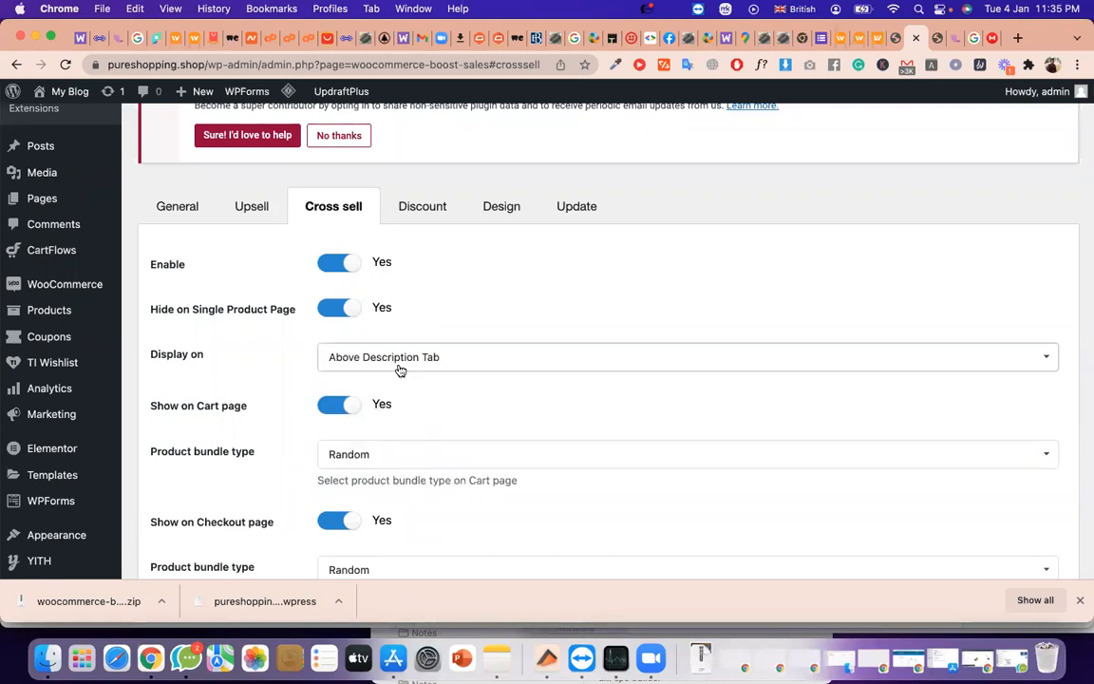
left_click(430, 364)
left_click(414, 388)
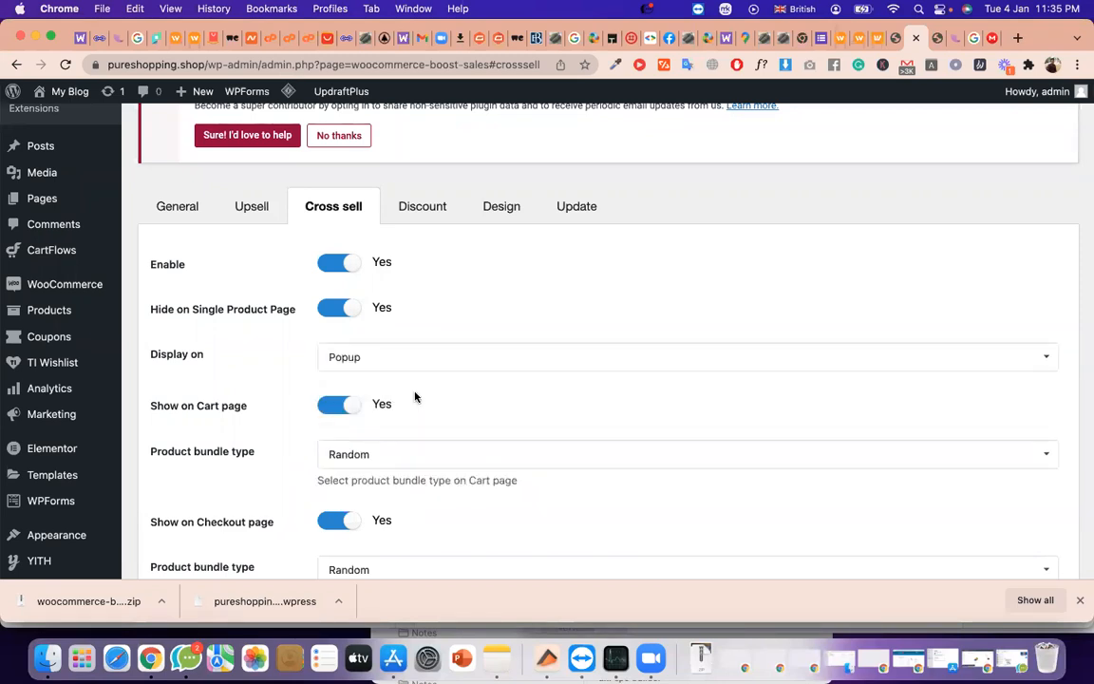
Step: Choose Random as the product bundle type for the Cart page
scroll(418, 399, "down", 1)
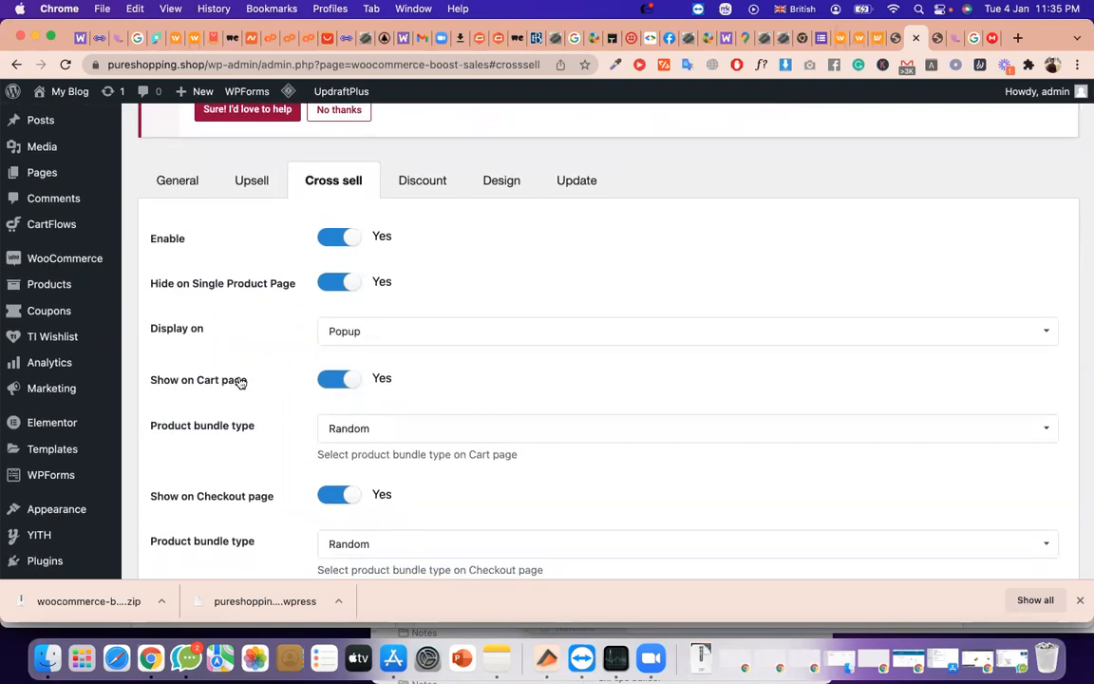
left_click(382, 429)
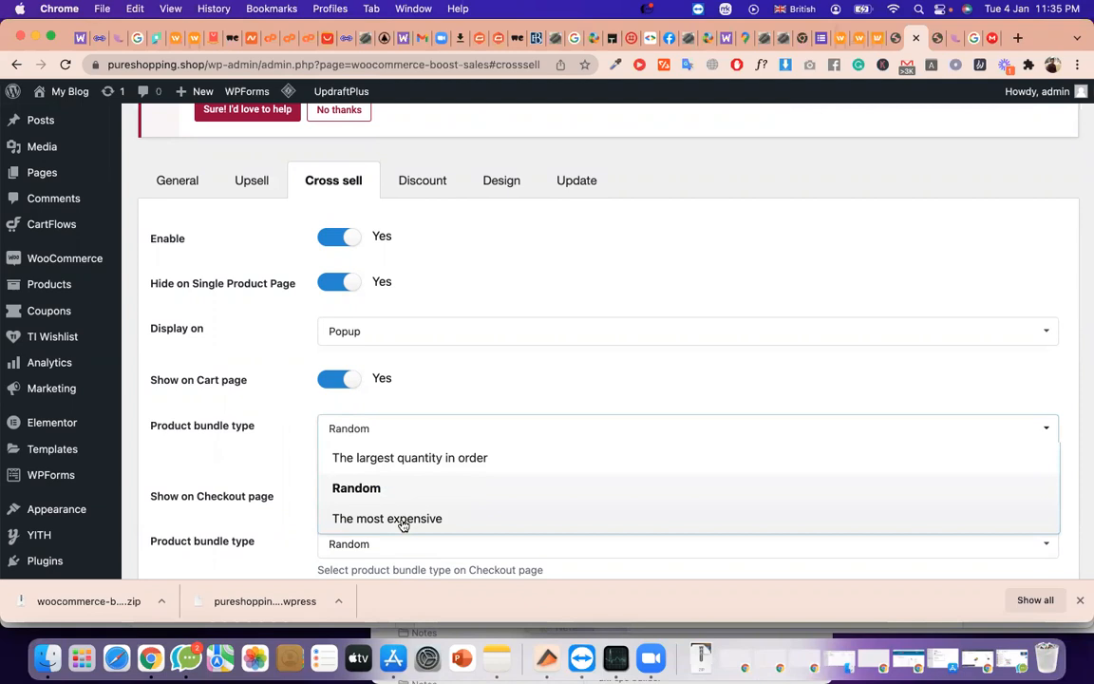
left_click(371, 488)
scroll(372, 495, "down", 1)
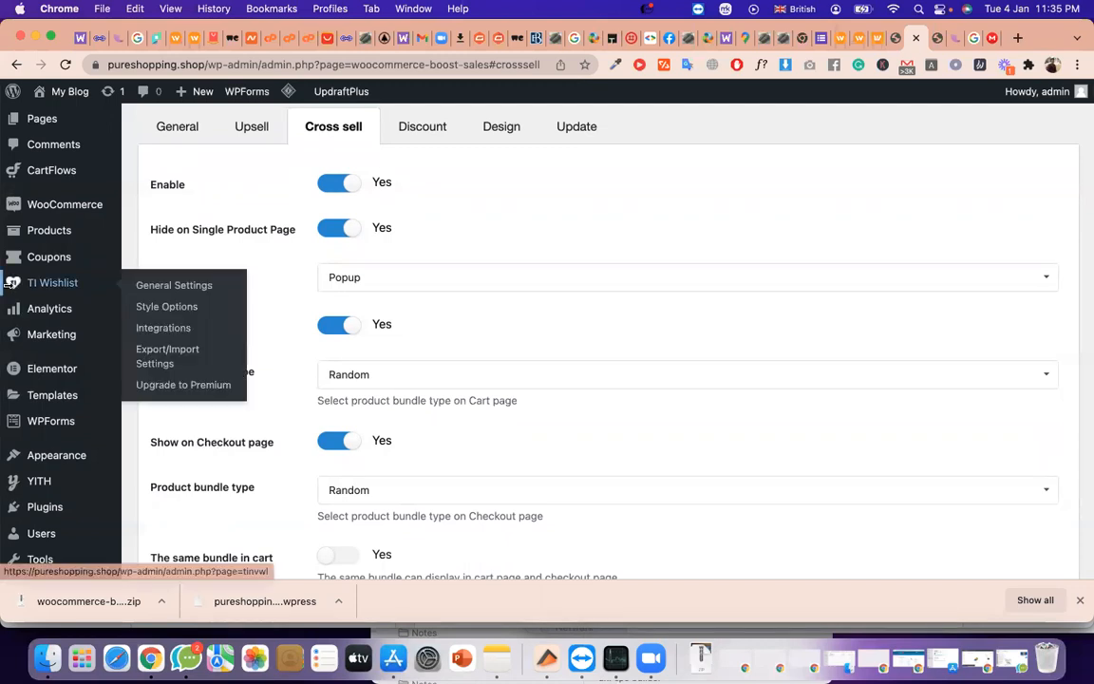
scroll(62, 157, "up", 2)
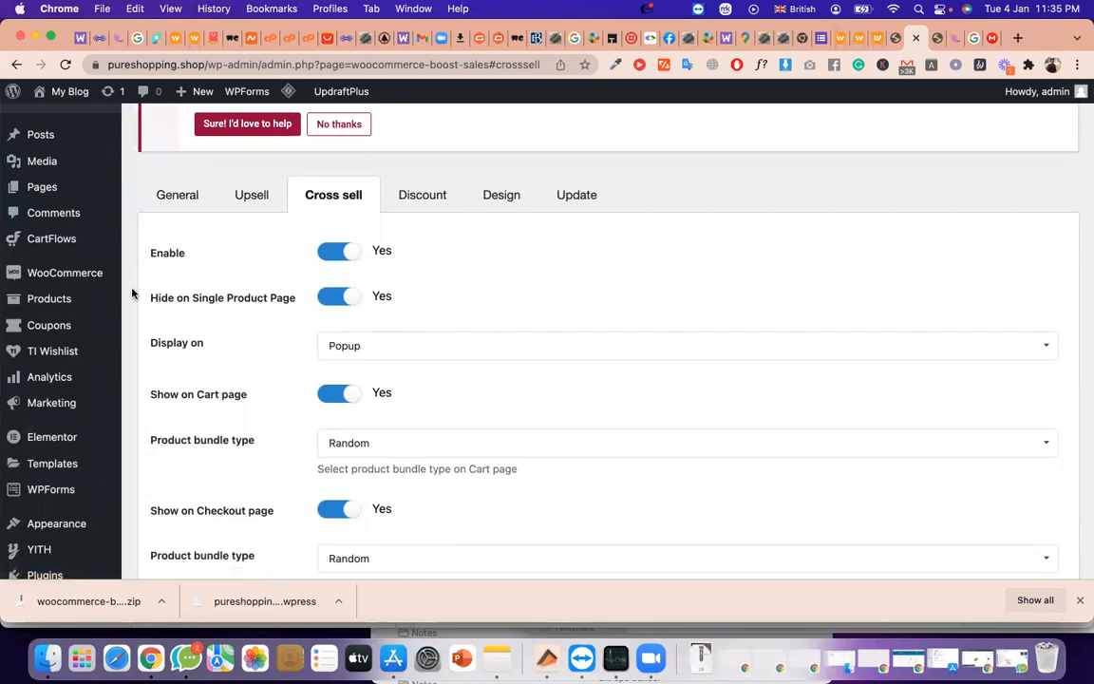
Step: Turn on Override products and Hide out of stock in the cross-sell settings
scroll(426, 472, "down", 5)
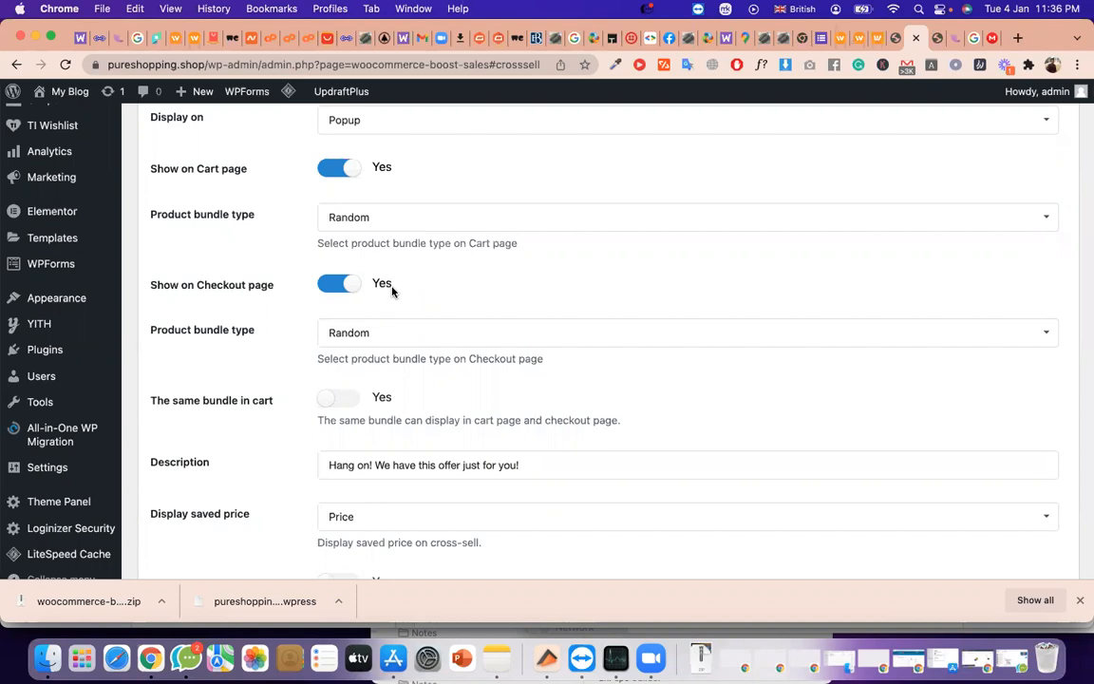
scroll(392, 291, "down", 2)
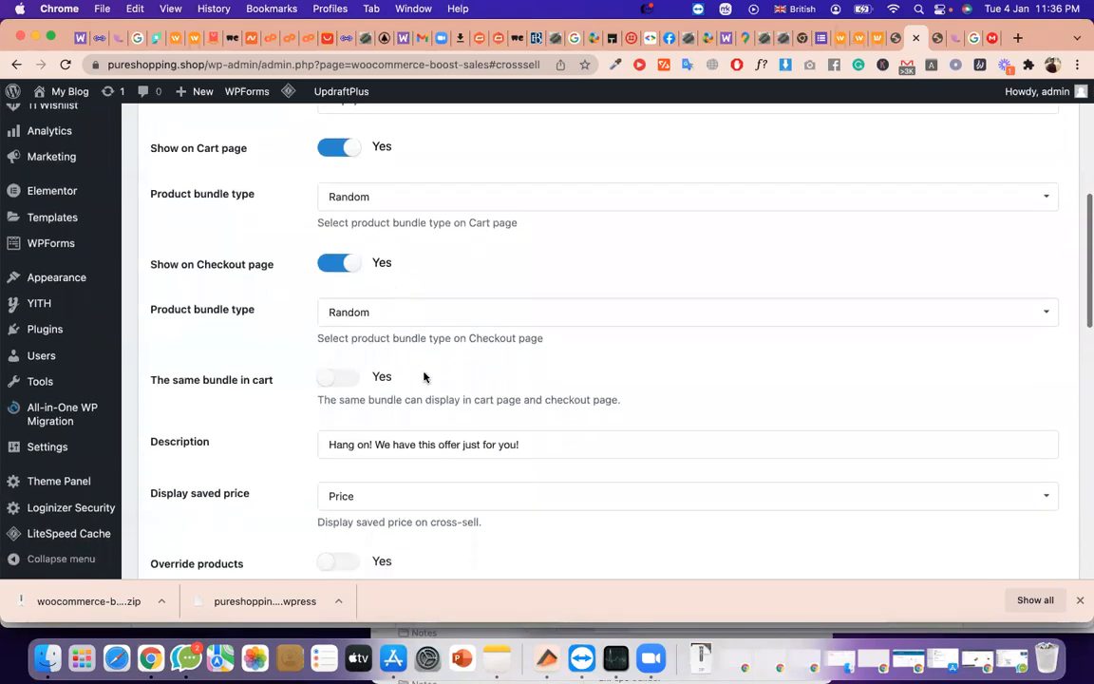
scroll(375, 342, "down", 2)
scroll(383, 264, "down", 5)
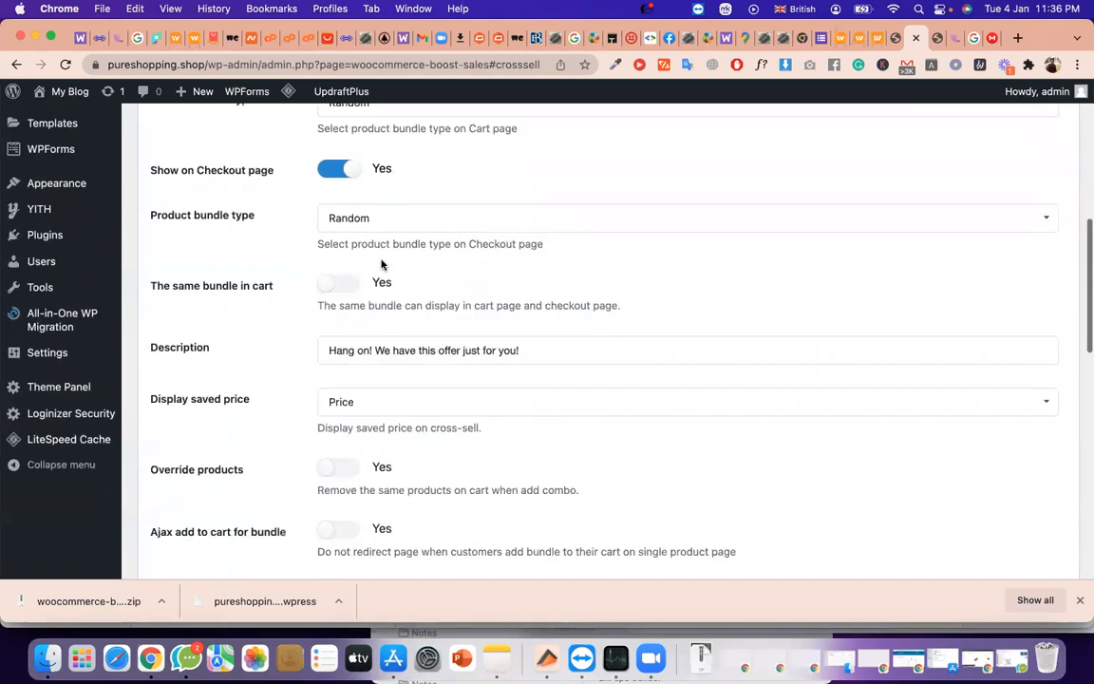
scroll(364, 347, "up", 3)
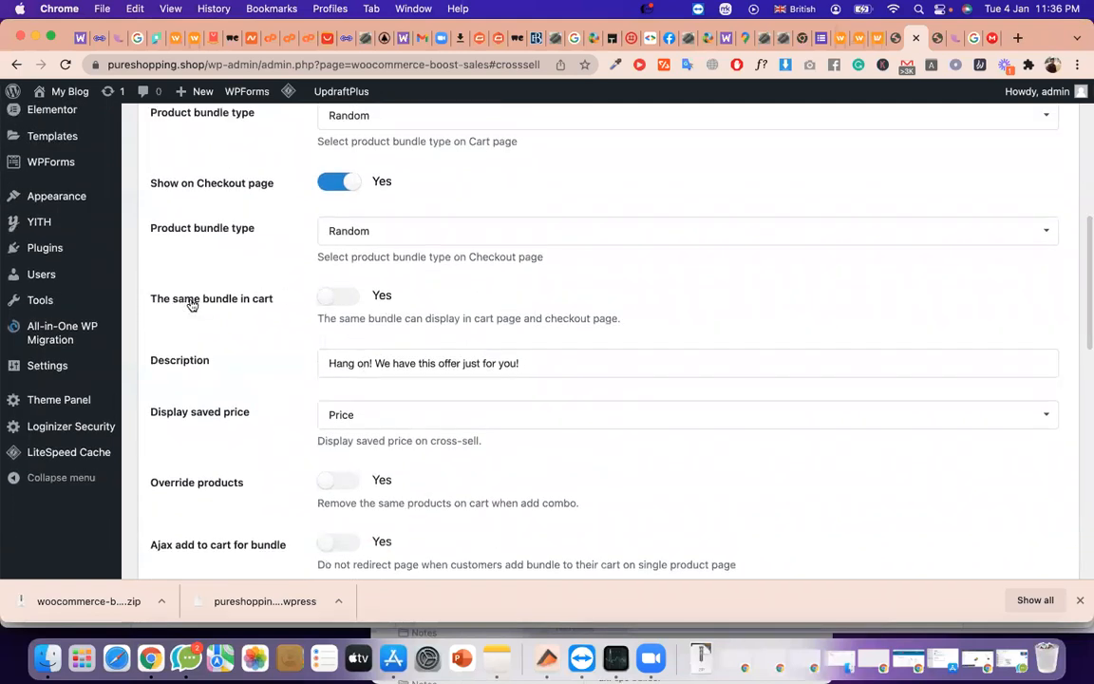
scroll(398, 339, "down", 3)
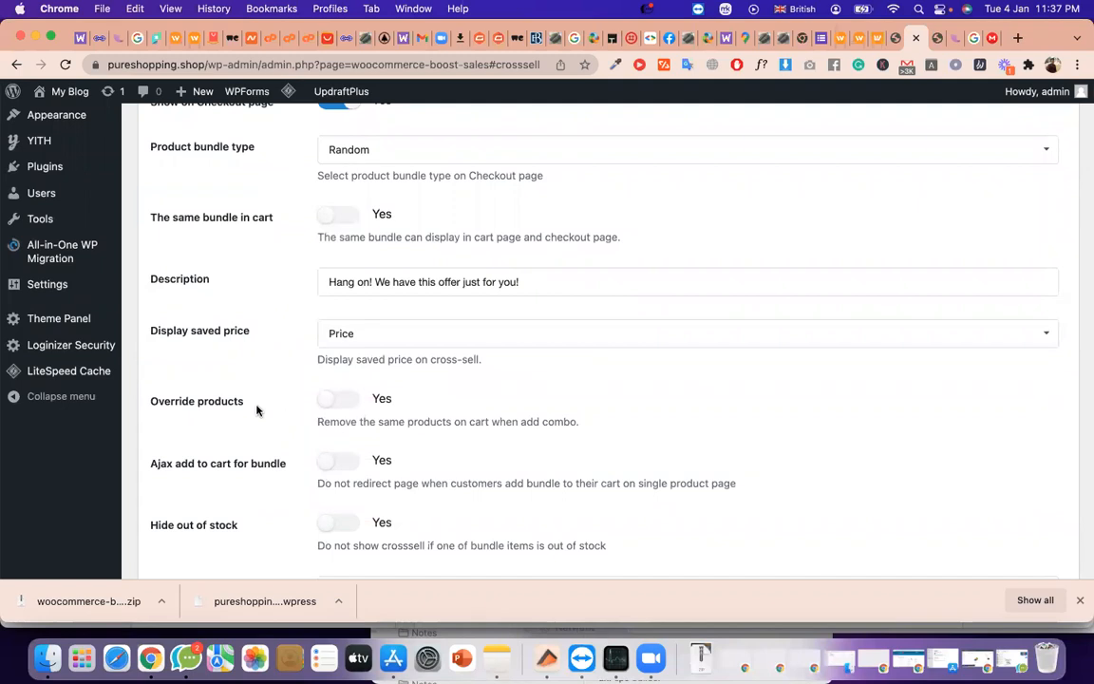
left_click(337, 400)
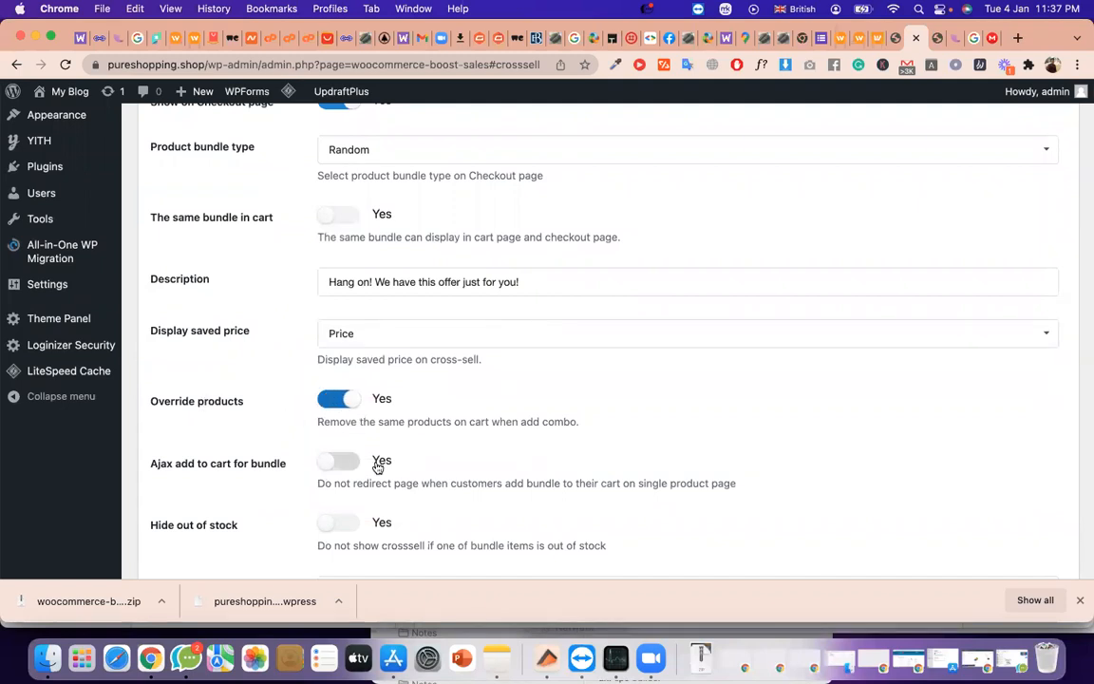
scroll(367, 454, "down", 2)
scroll(344, 451, "down", 3)
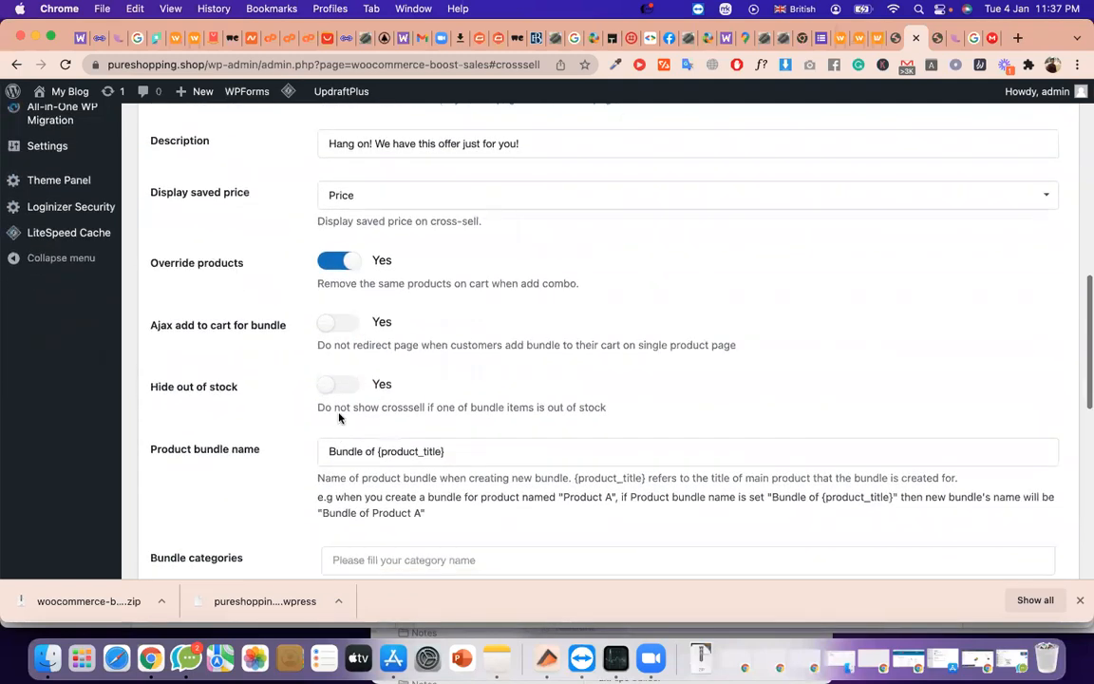
left_click(334, 383)
Step: Add Kid as a default category for new bundles and save the cross-sell settings
scroll(359, 461, "down", 2)
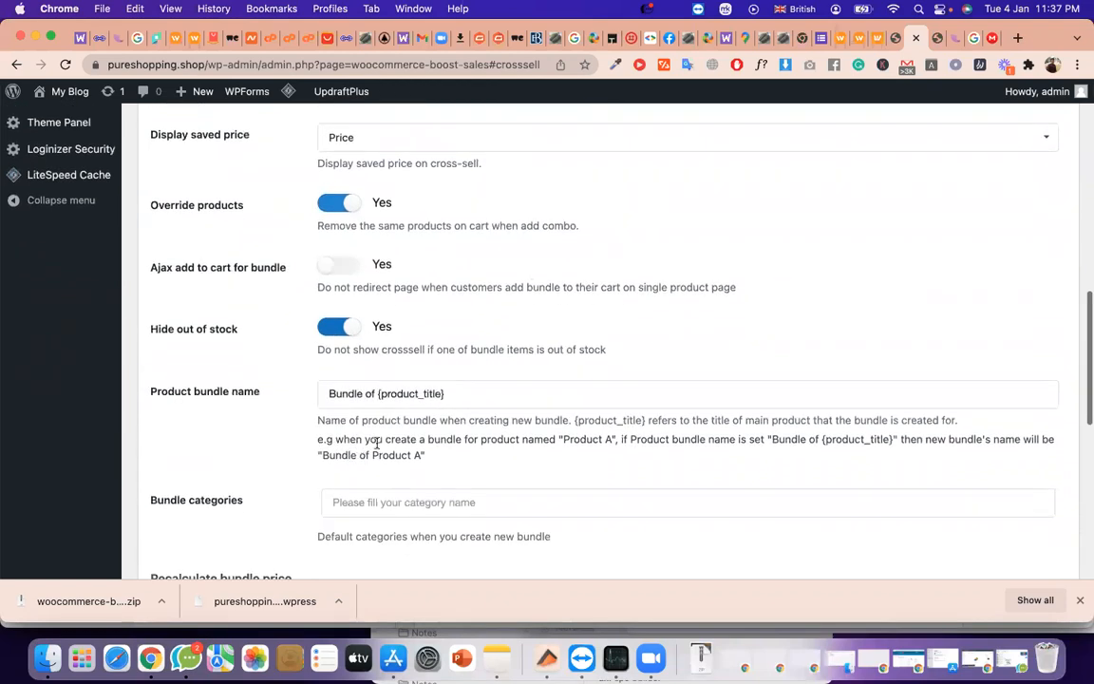
triple_click(374, 395)
scroll(373, 400, "down", 2)
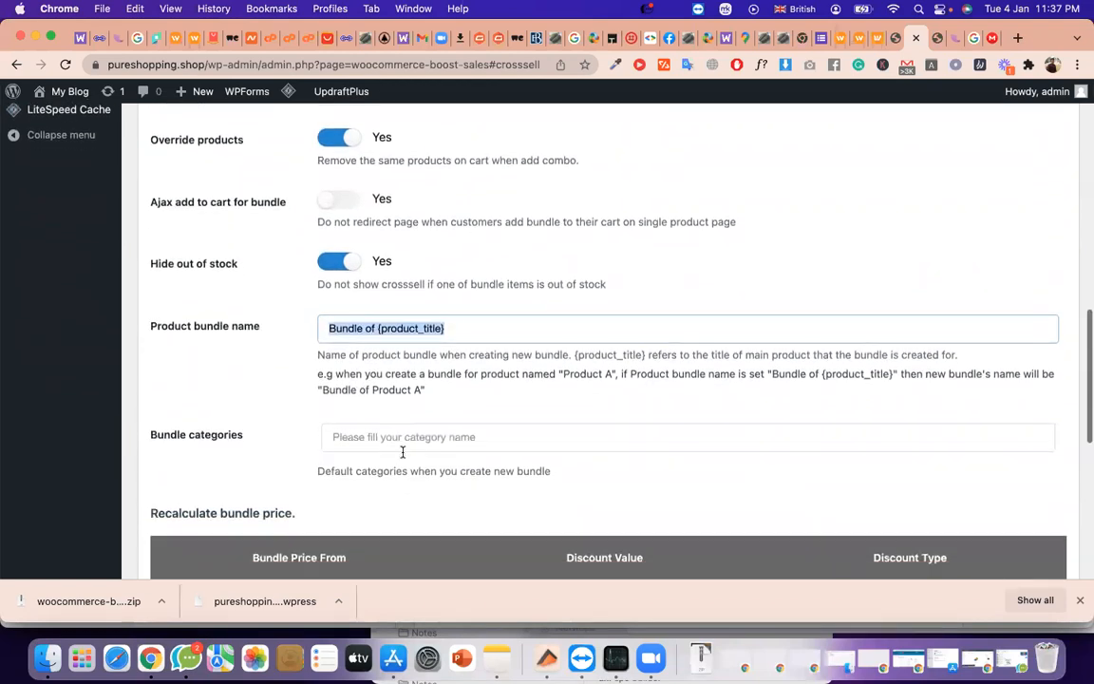
left_click(397, 439)
left_click(446, 439)
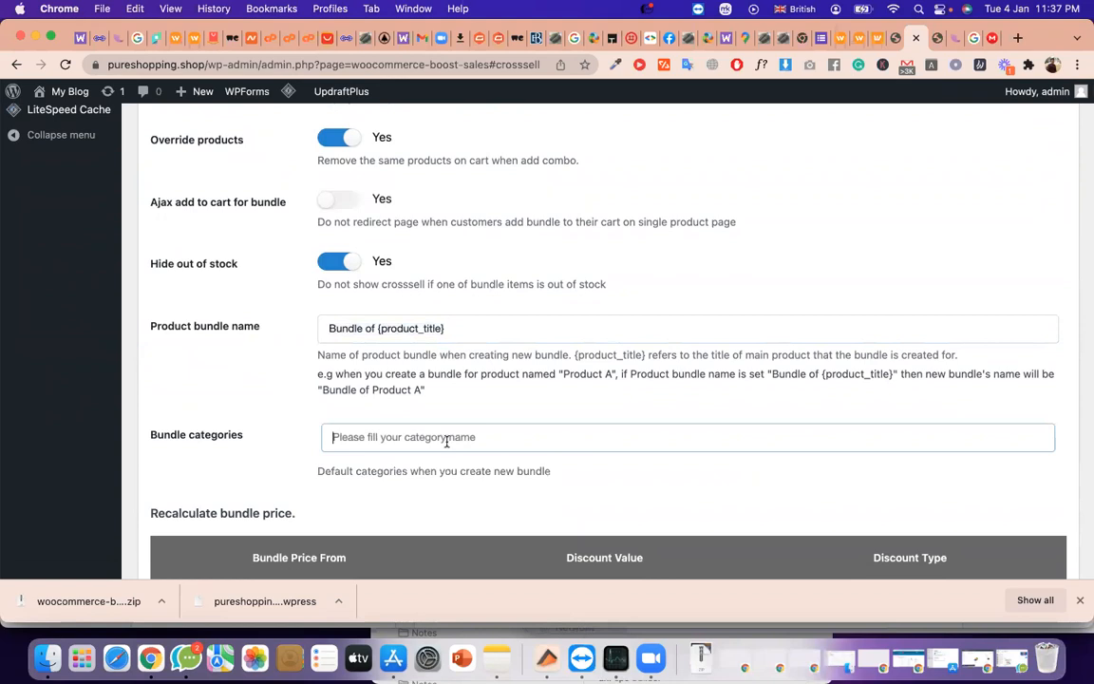
type("tshi")
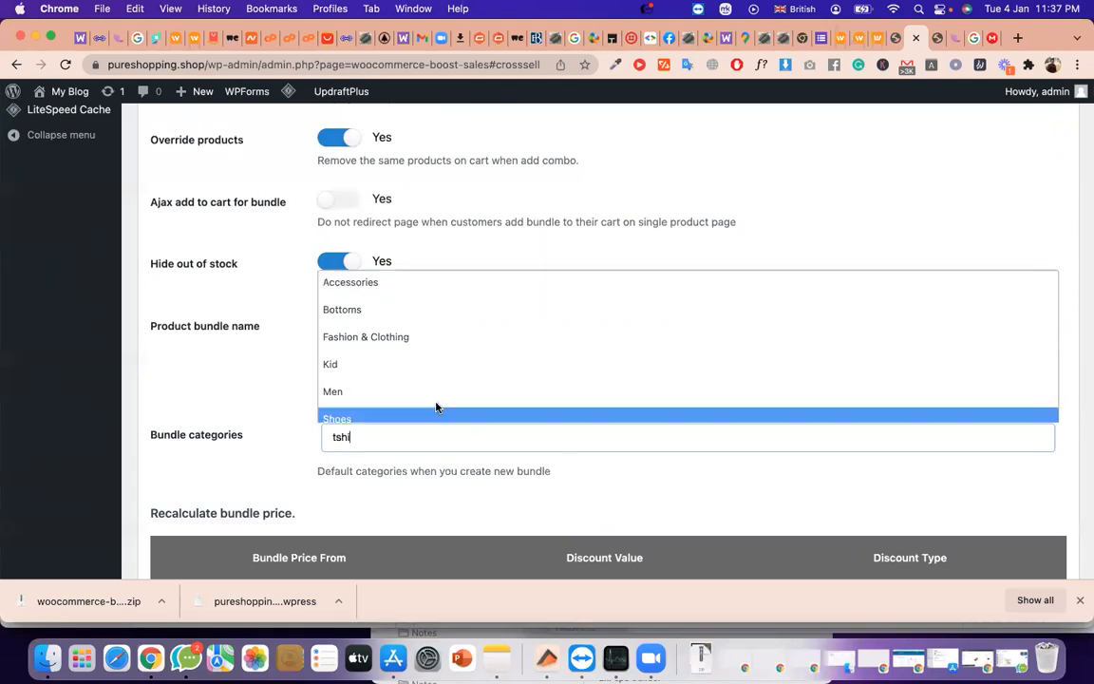
left_click(355, 370)
scroll(403, 435, "down", 2)
scroll(168, 339, "down", 5)
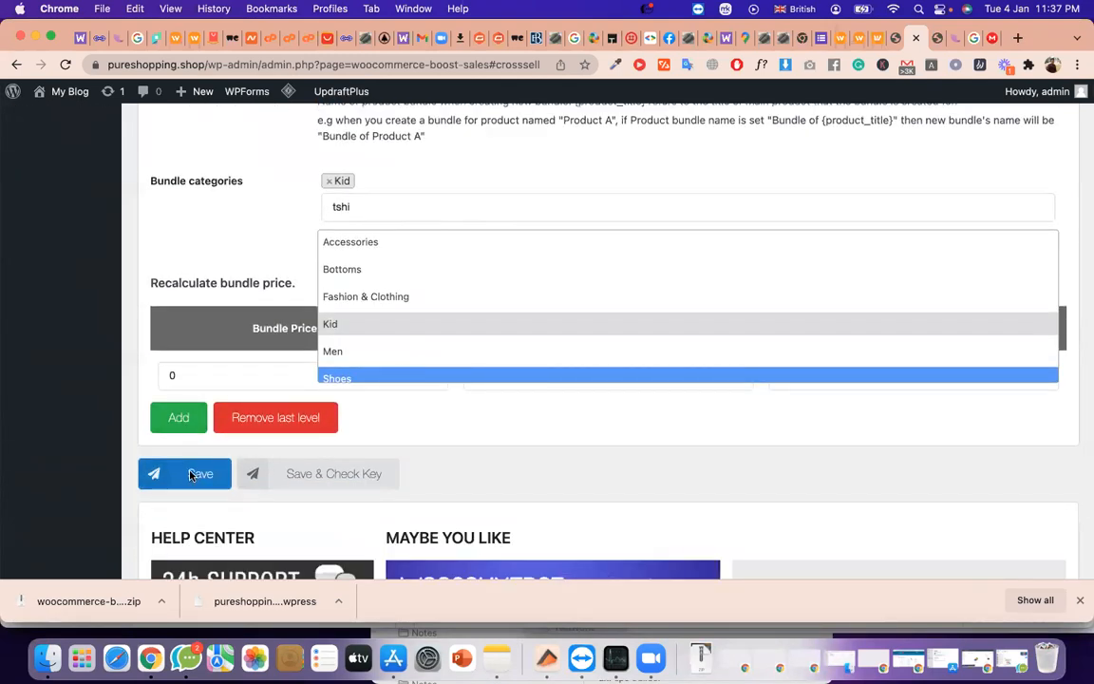
left_click(190, 475)
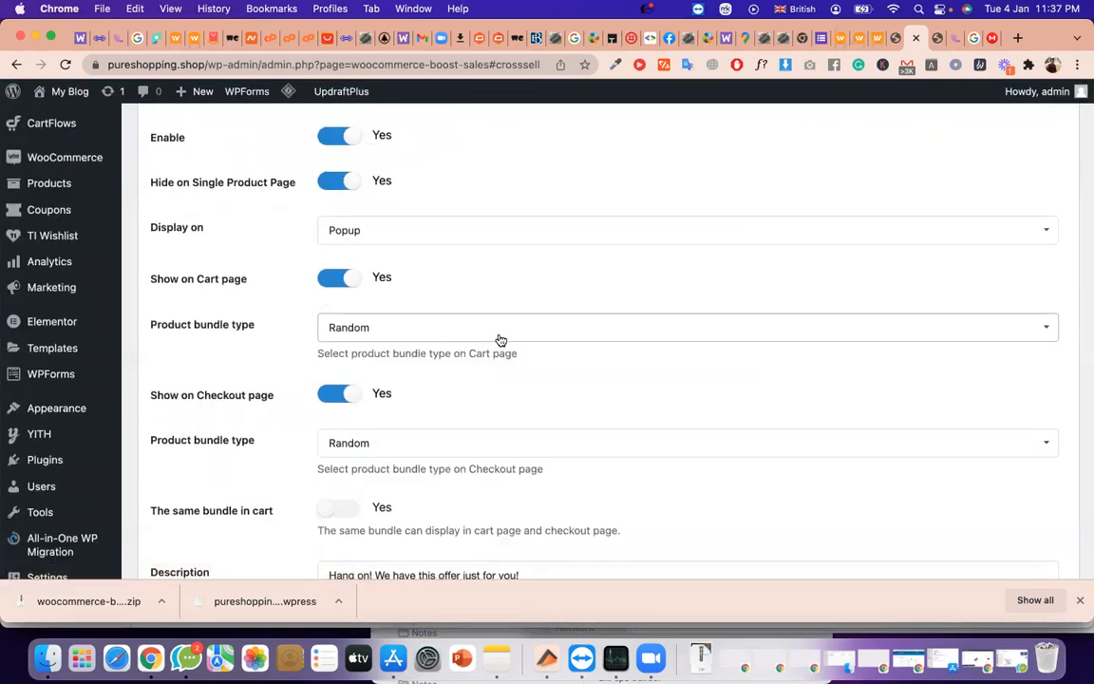
Step: Reload the store's cart page and check its products, totals and suggested items for cross-sell offers
left_click(917, 38)
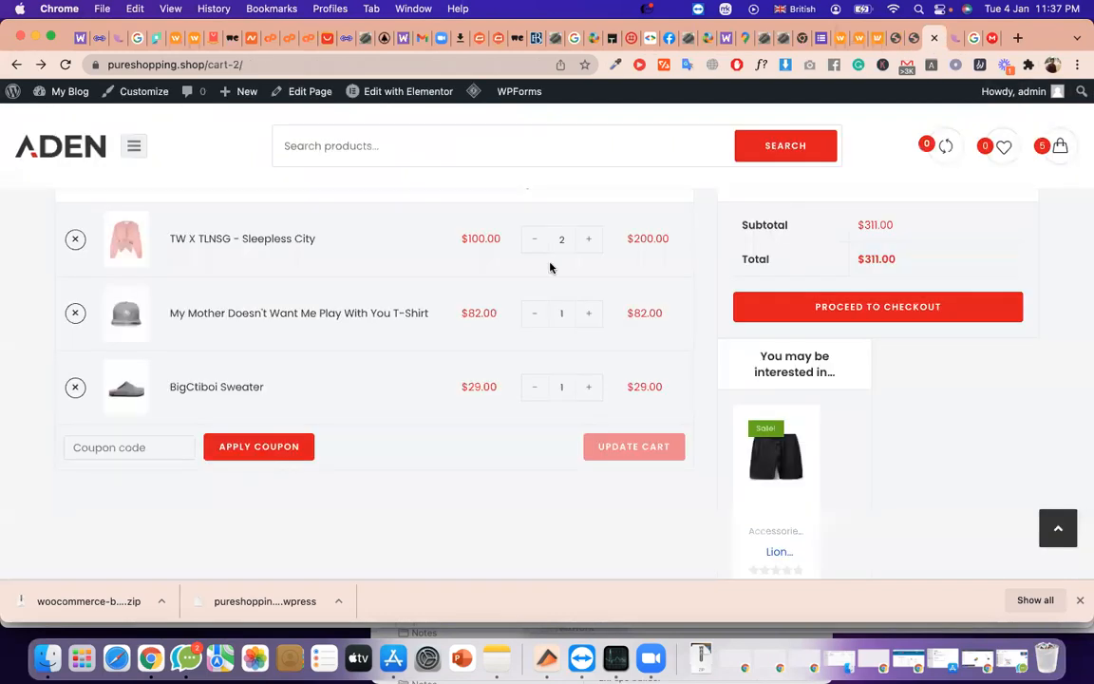
left_click(64, 64)
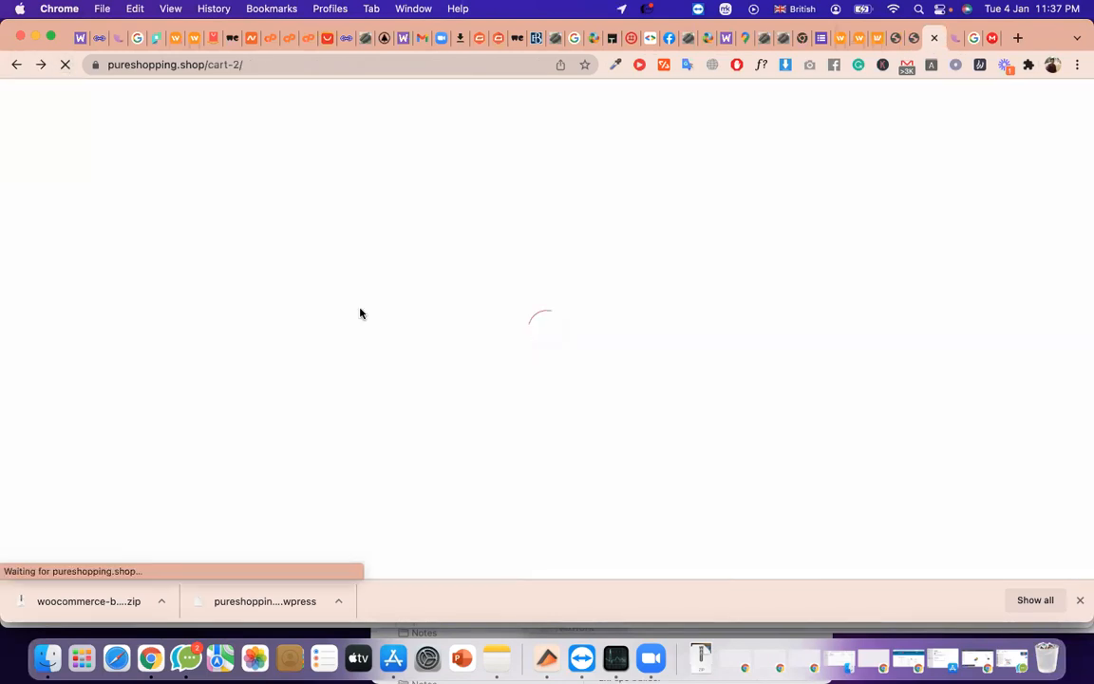
scroll(359, 312, "down", 5)
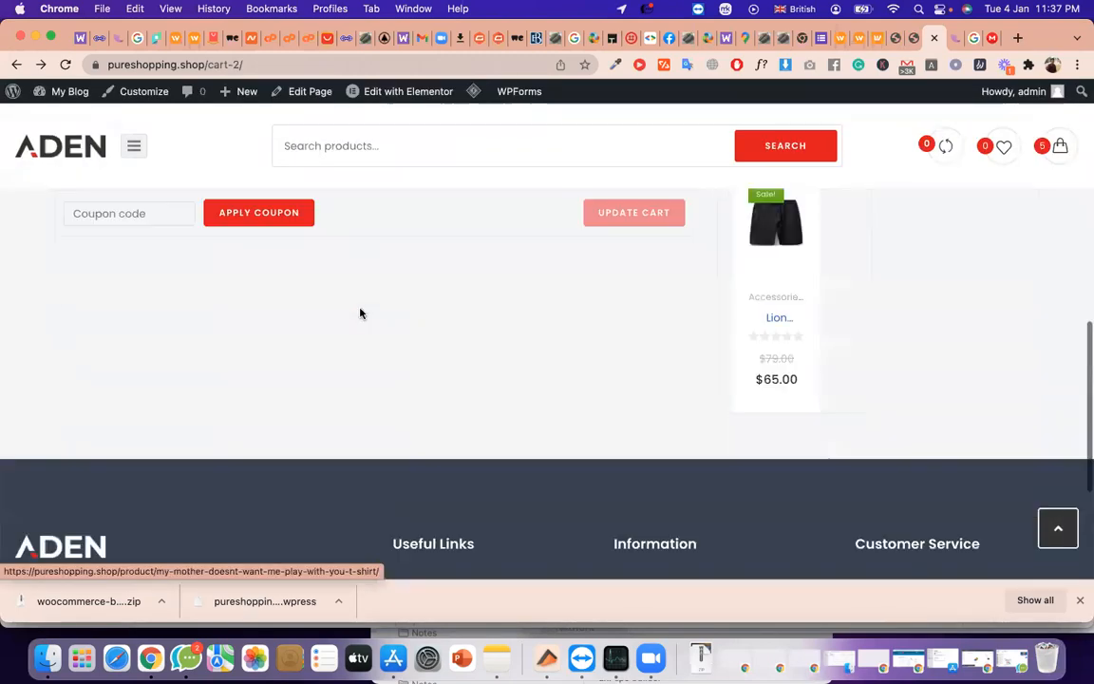
scroll(550, 377, "up", 5)
scroll(947, 491, "down", 1)
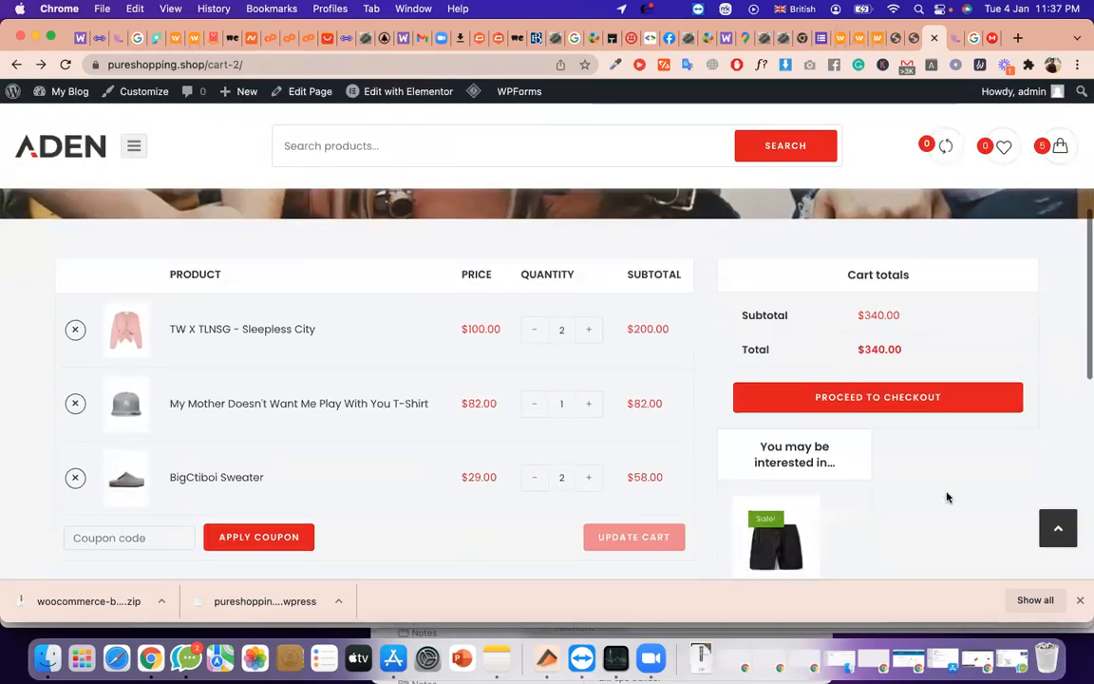
Step: Proceed to checkout and examine the billing form and order summary for a cross-sell bundle
left_click(886, 376)
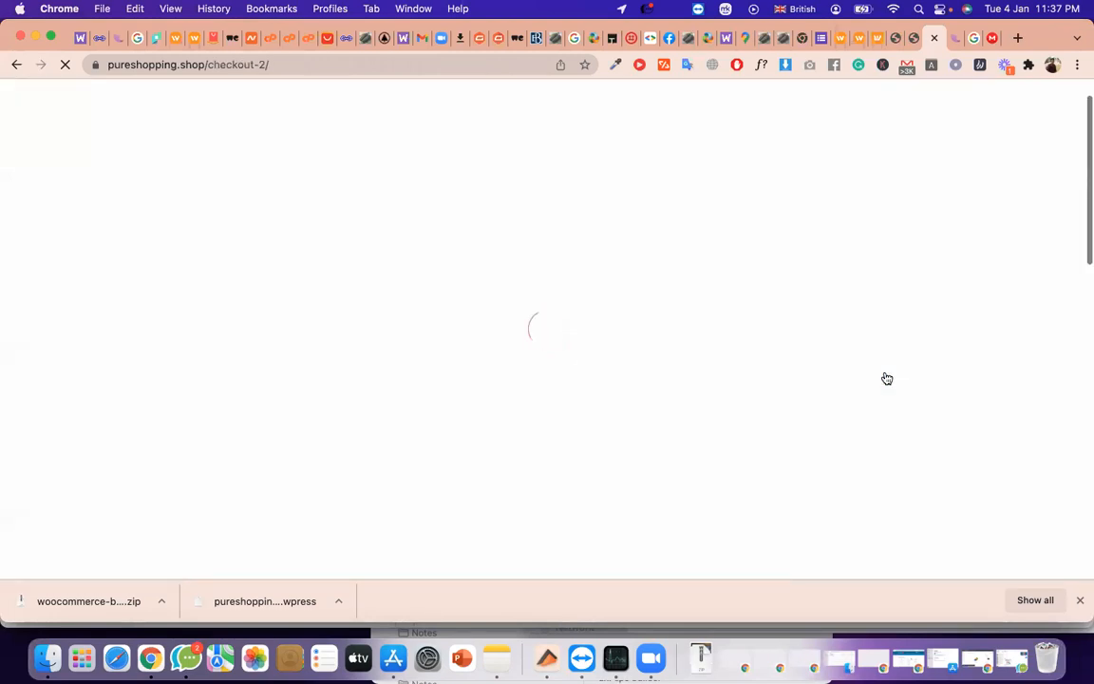
scroll(886, 378, "down", 10)
scroll(886, 378, "up", 2)
scroll(886, 378, "up", 10)
scroll(887, 378, "down", 10)
scroll(886, 378, "up", 2)
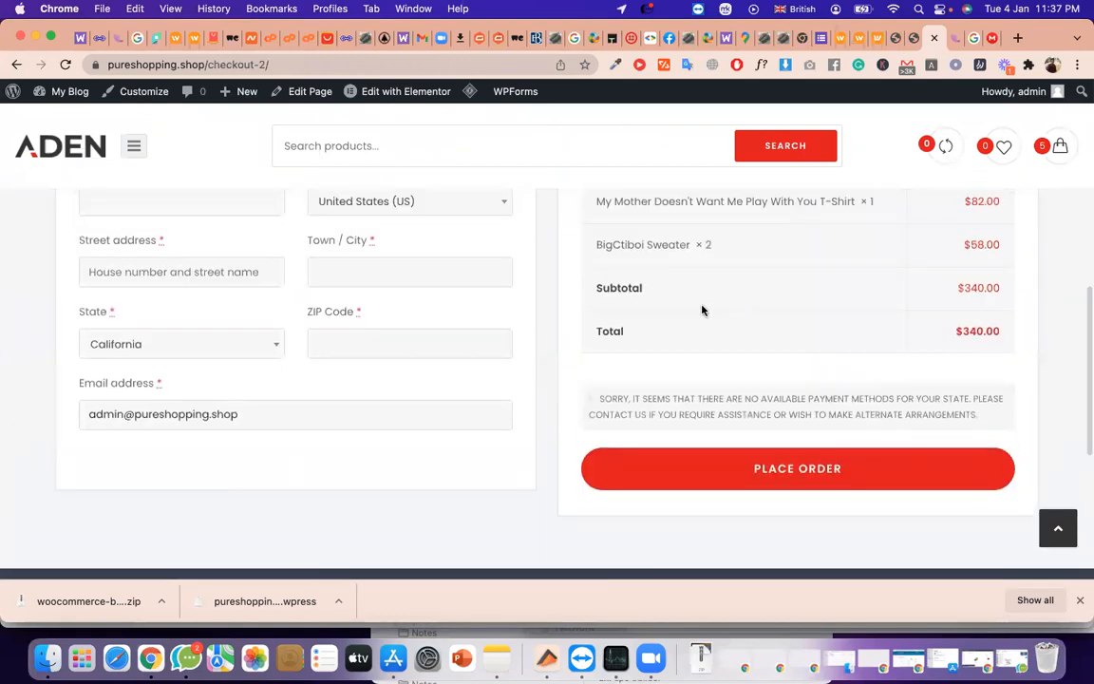
scroll(703, 309, "up", 4)
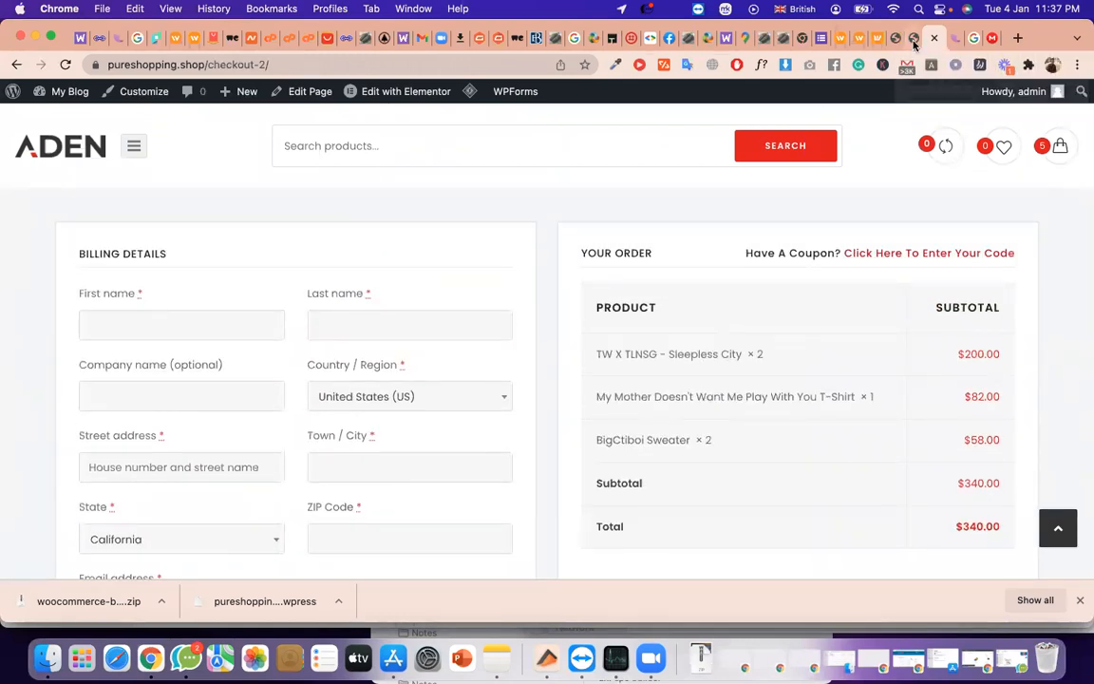
Step: Set the cross-sell icon to Gift box in the Boost Sales plugin's design settings
left_click(897, 39)
scroll(481, 313, "up", 5)
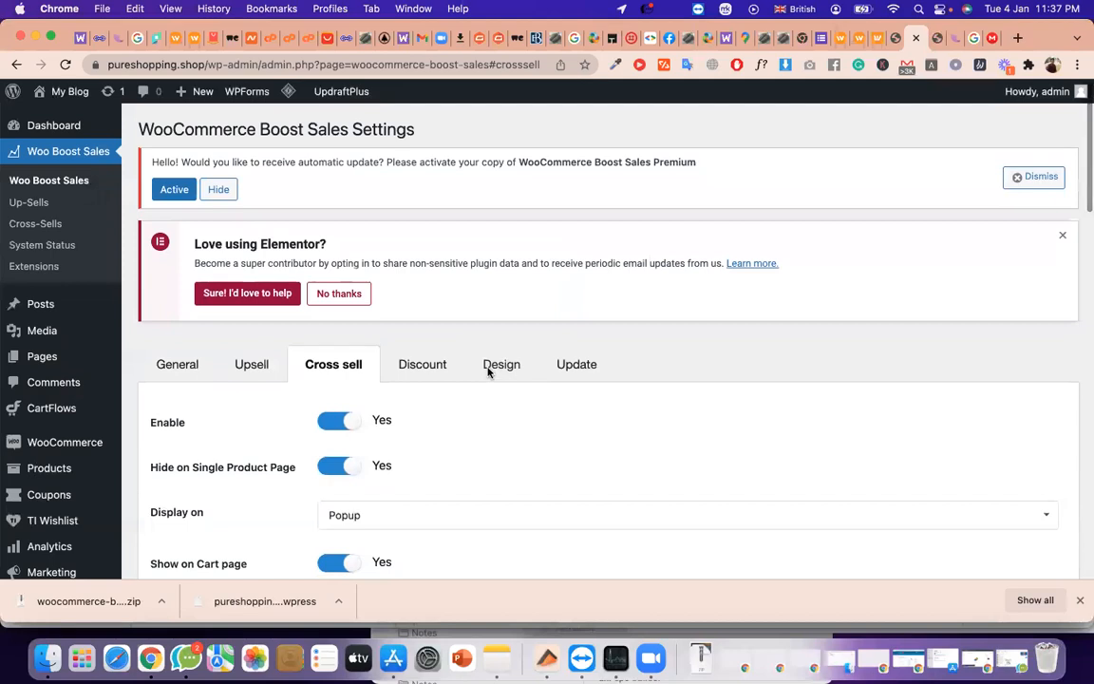
left_click(488, 371)
scroll(537, 403, "down", 4)
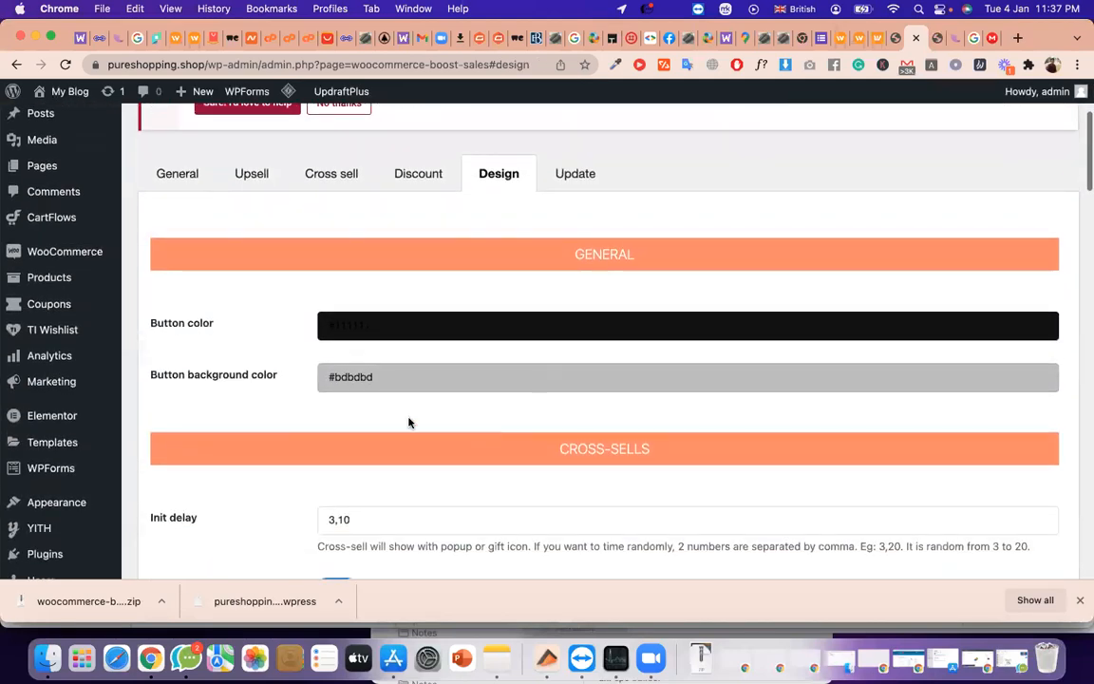
scroll(408, 423, "down", 6)
left_click(433, 394)
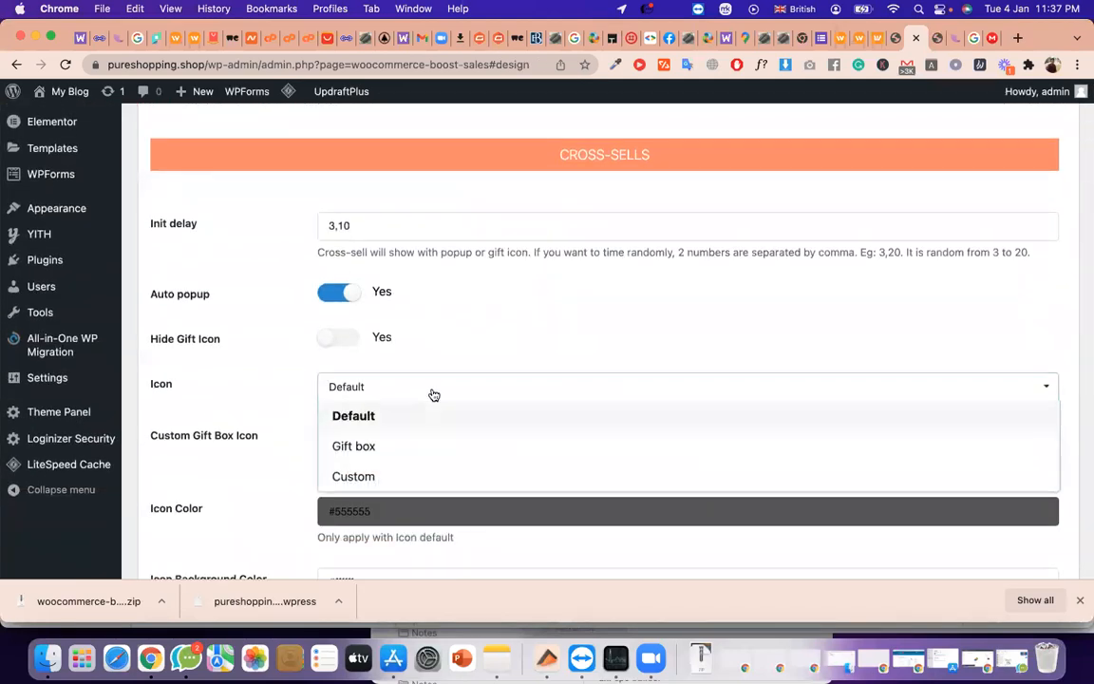
left_click(420, 447)
Step: Examine the design settings for the upsell popup style, message, discount bar and custom CSS
scroll(565, 429, "down", 9)
scroll(425, 382, "down", 13)
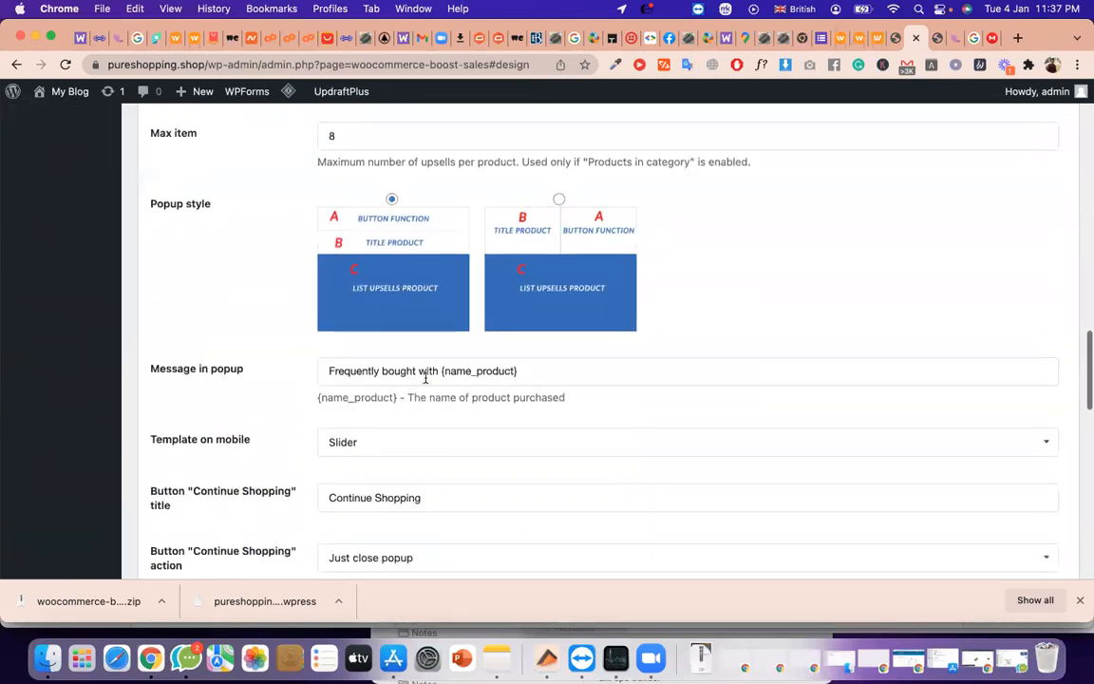
scroll(424, 378, "down", 3)
scroll(408, 332, "up", 1)
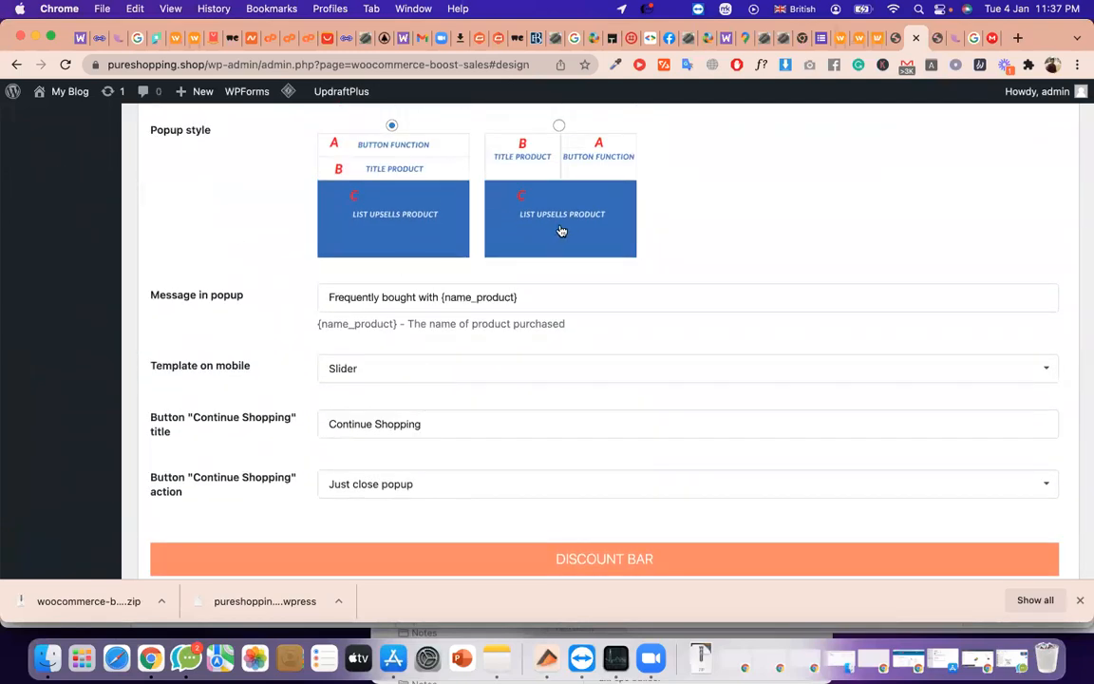
scroll(560, 230, "down", 13)
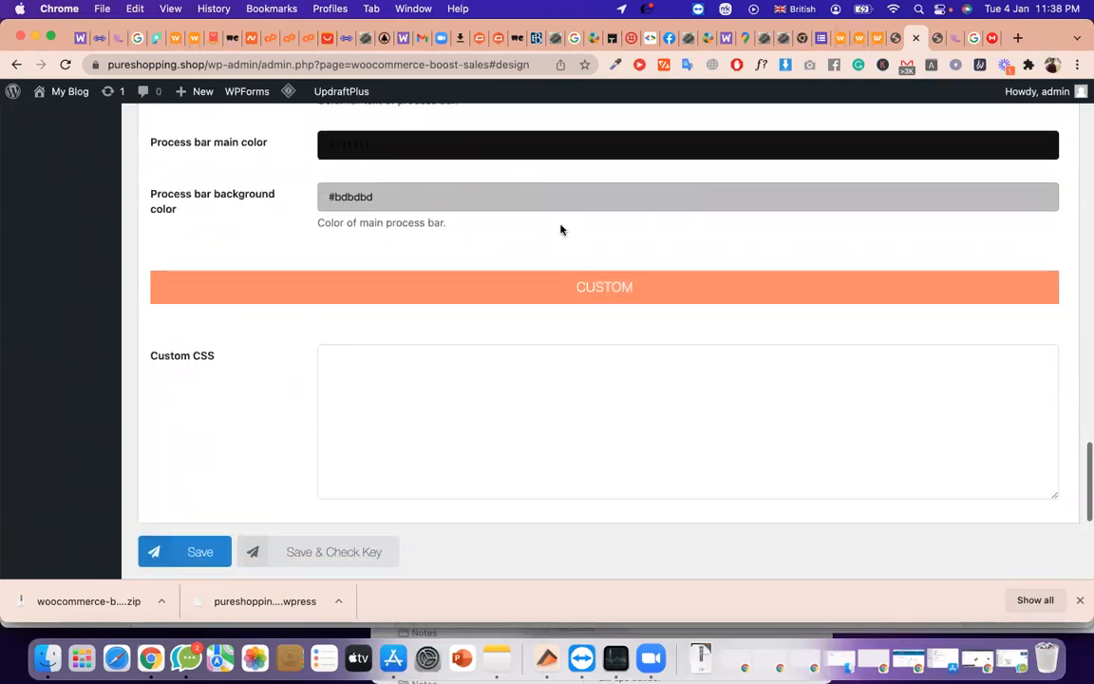
scroll(499, 356, "up", 8)
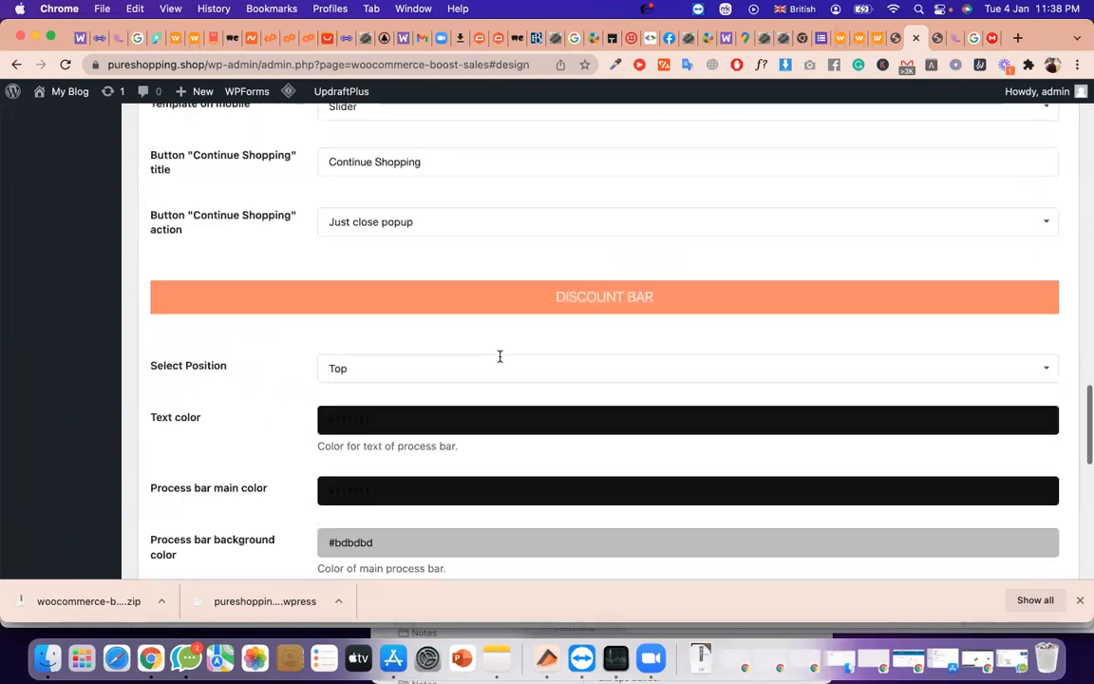
scroll(500, 357, "up", 9)
Step: Examine the cross-sell design options for popup background, icon background colour, icon type, gift icon visibility and init delay
left_click(423, 261)
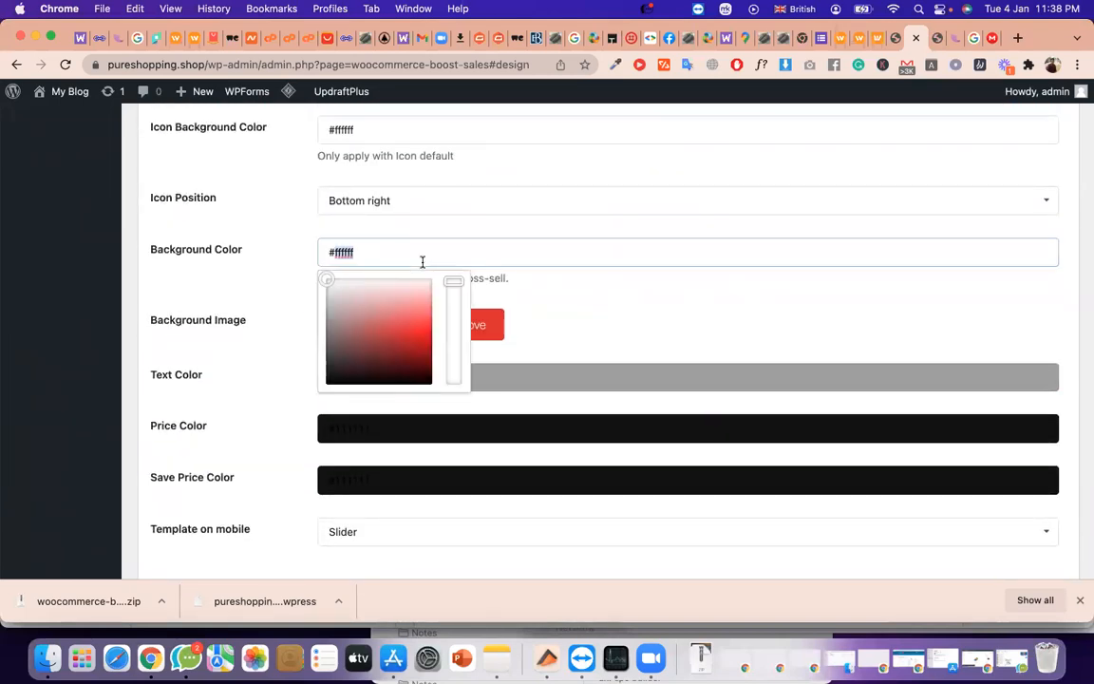
scroll(385, 239, "up", 3)
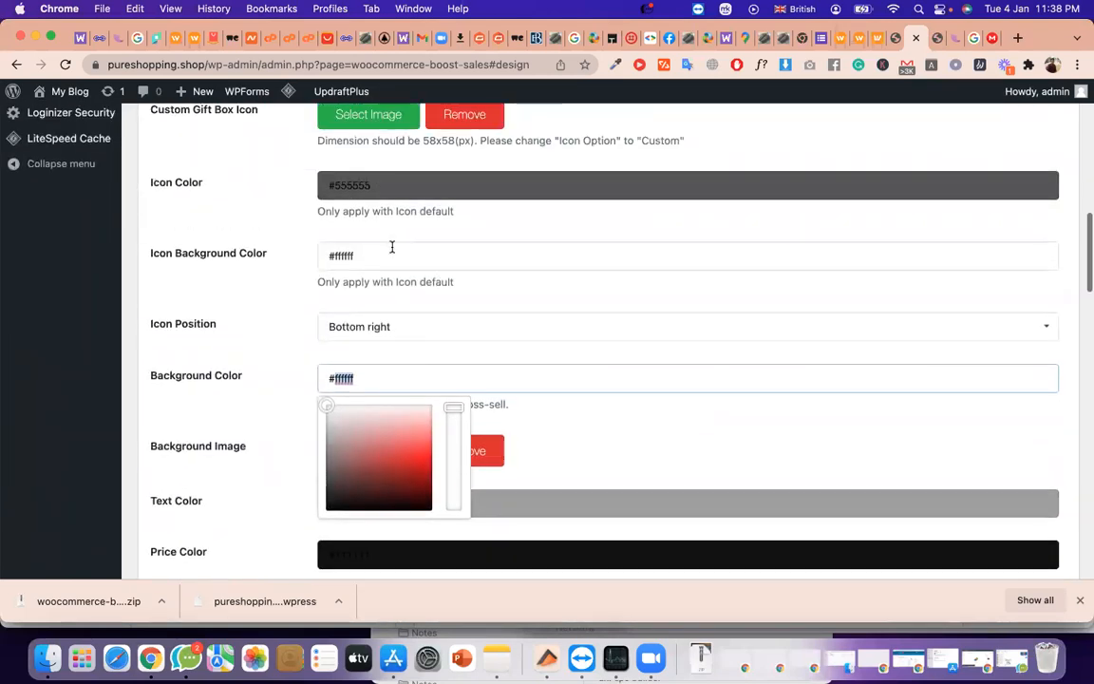
left_click(357, 257)
scroll(393, 205, "up", 3)
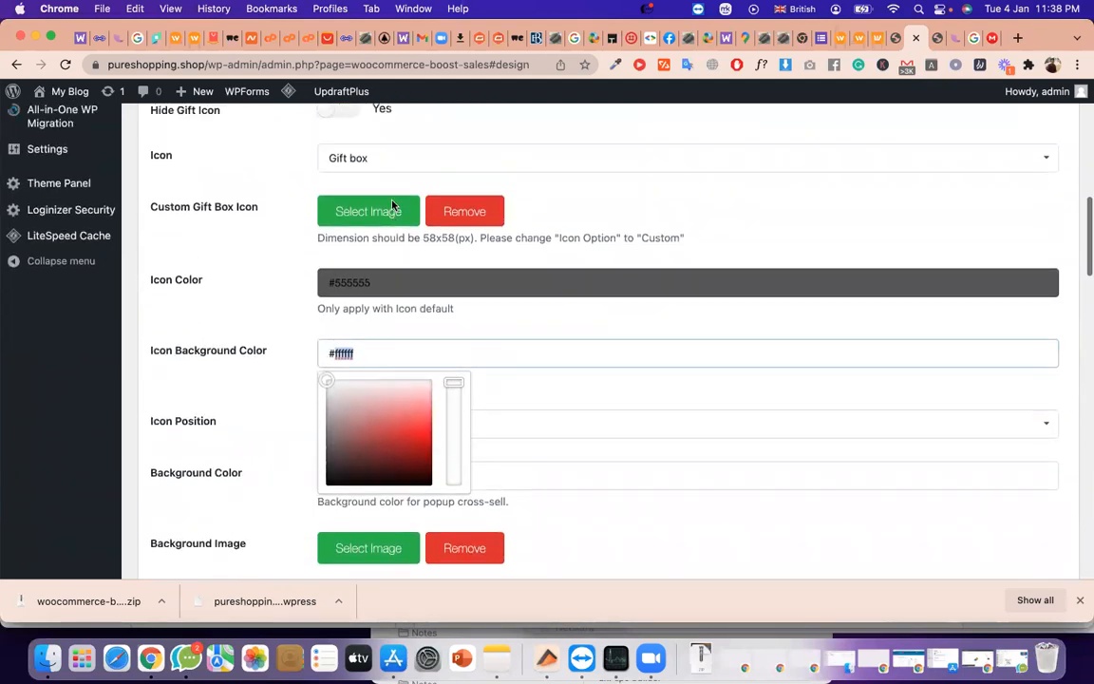
left_click(361, 186)
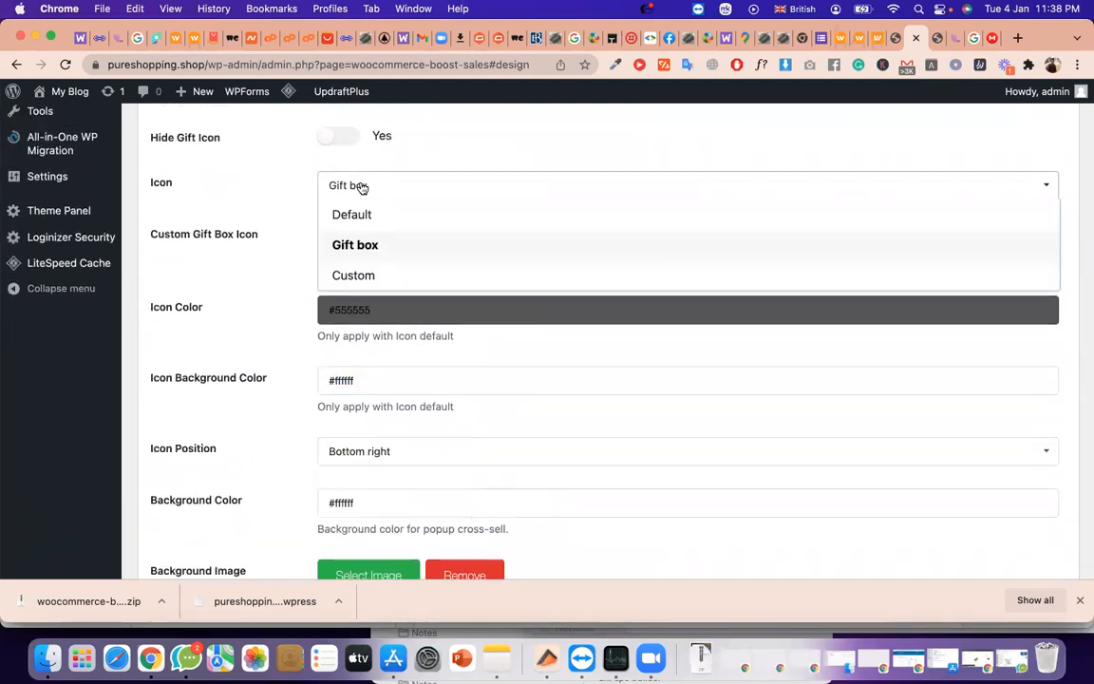
scroll(361, 188, "up", 2)
left_click(380, 328)
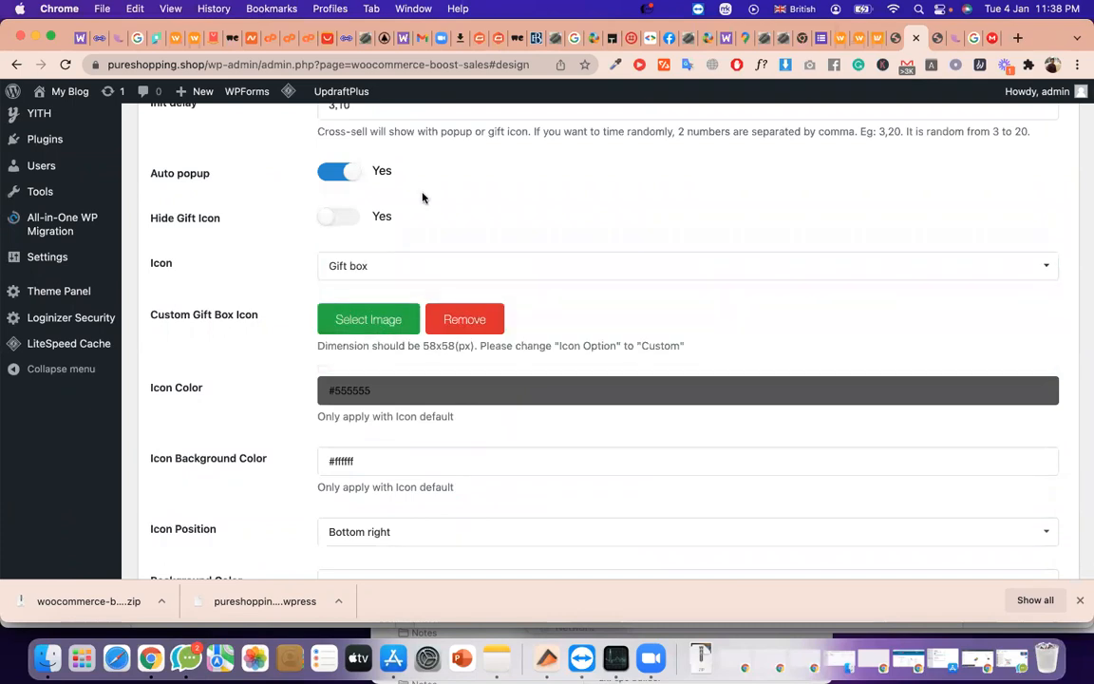
scroll(407, 192, "up", 2)
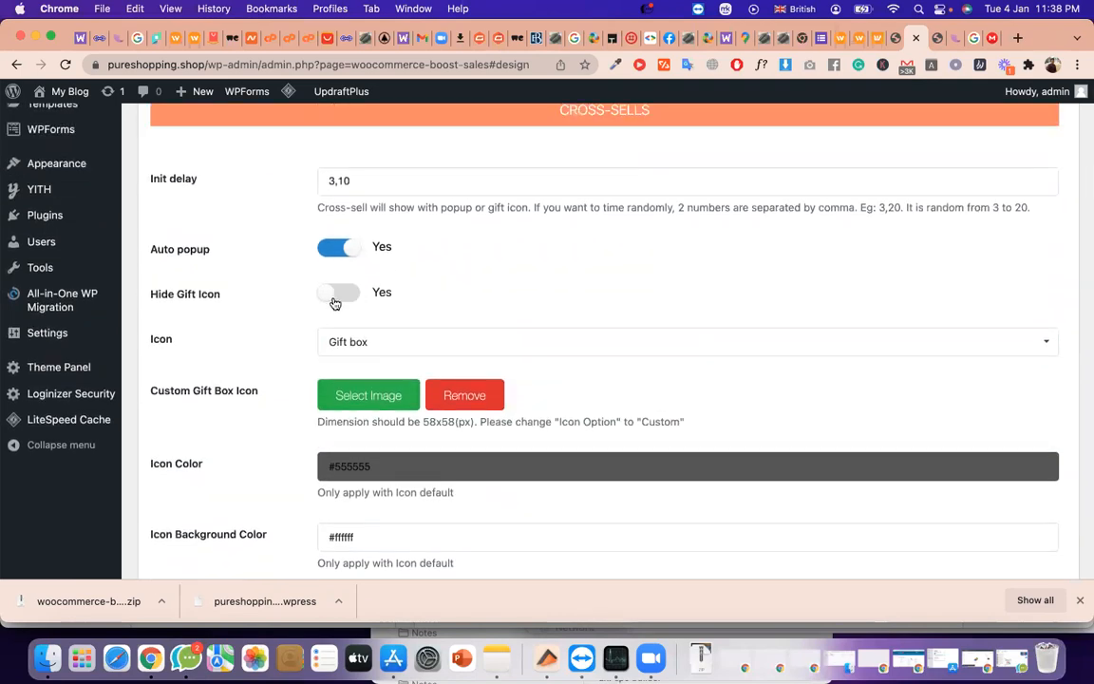
scroll(411, 240, "up", 2)
double_click(391, 265)
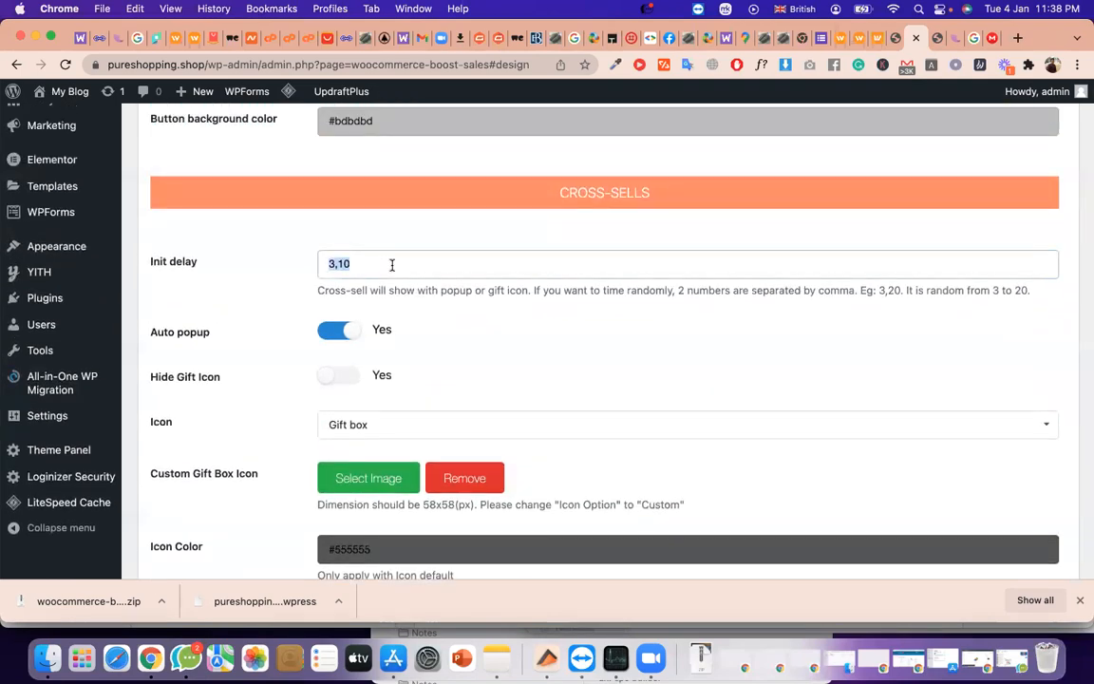
left_click(363, 265)
scroll(363, 265, "up", 2)
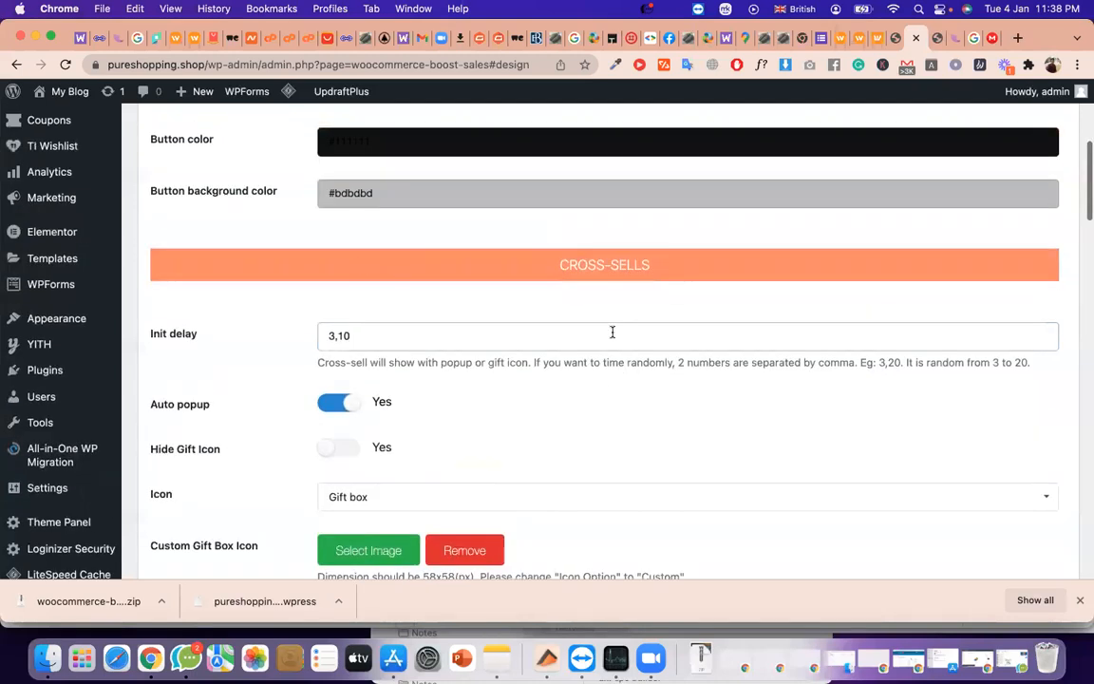
Step: Save the plugin's design settings
scroll(608, 323, "up", 10)
scroll(602, 296, "down", 4)
double_click(602, 296)
scroll(586, 398, "down", 15)
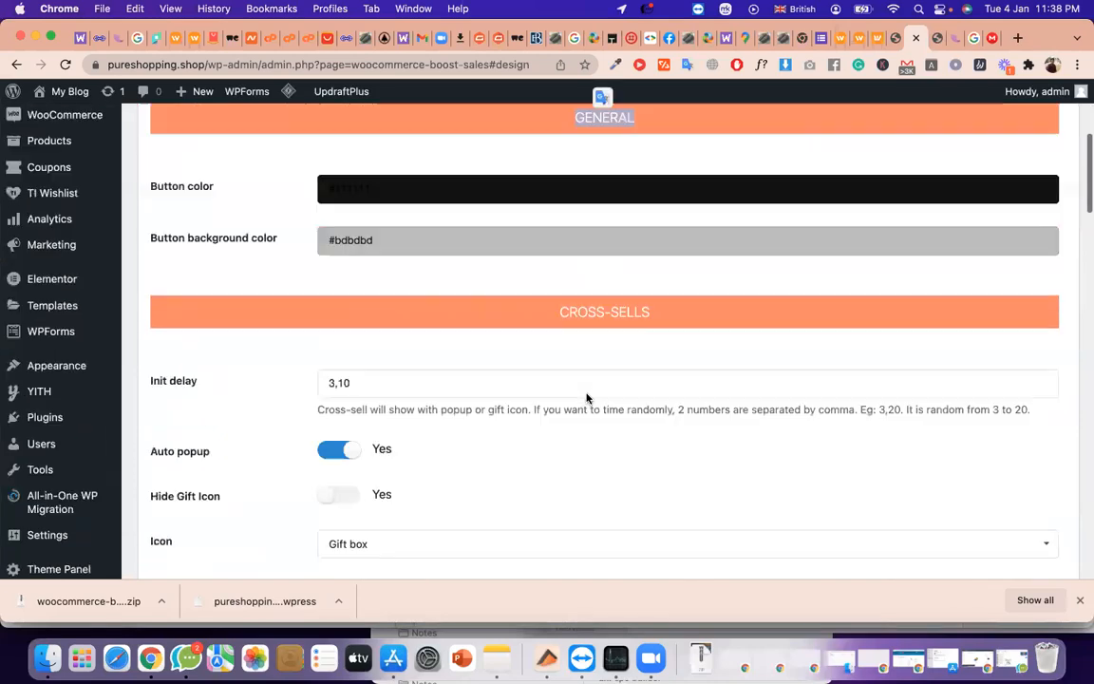
scroll(586, 398, "down", 10)
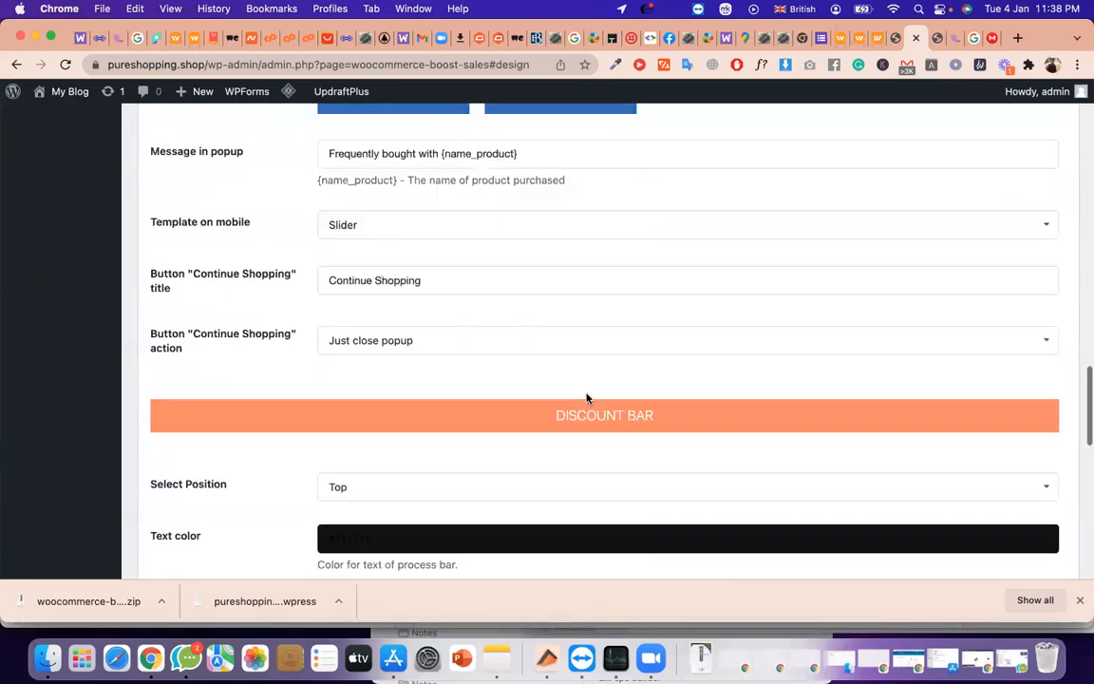
scroll(586, 393, "up", 5)
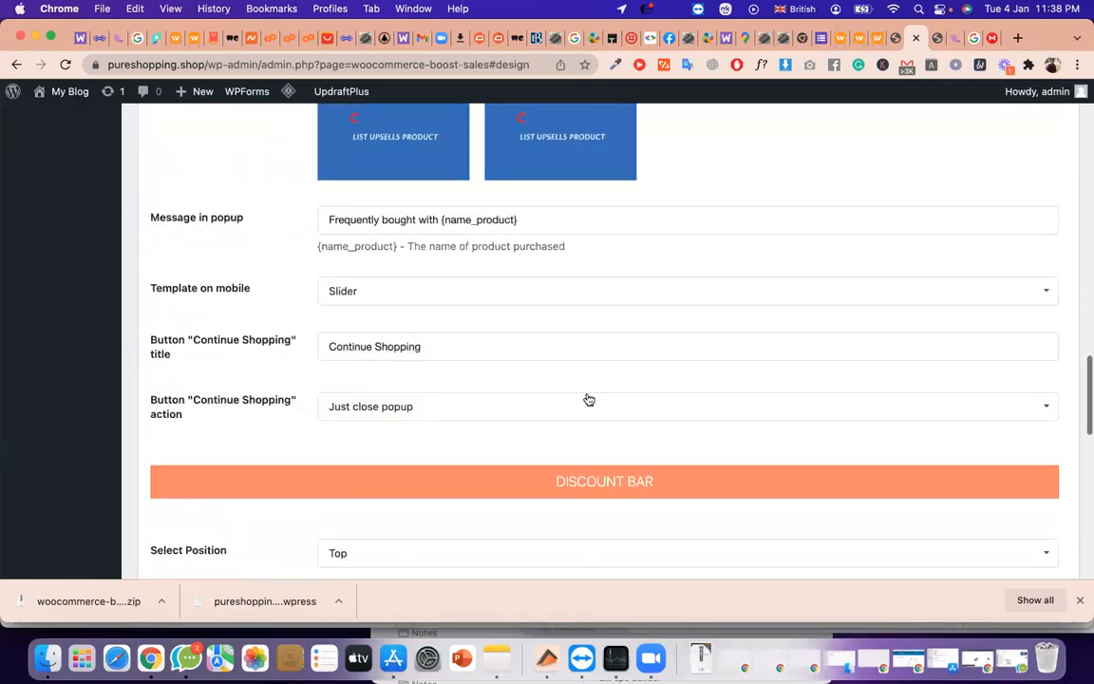
scroll(586, 398, "down", 10)
left_click(190, 209)
Step: Return to the cross-sell settings and search the bundle categories for "tshirt"
scroll(380, 233, "up", 10)
scroll(403, 241, "up", 6)
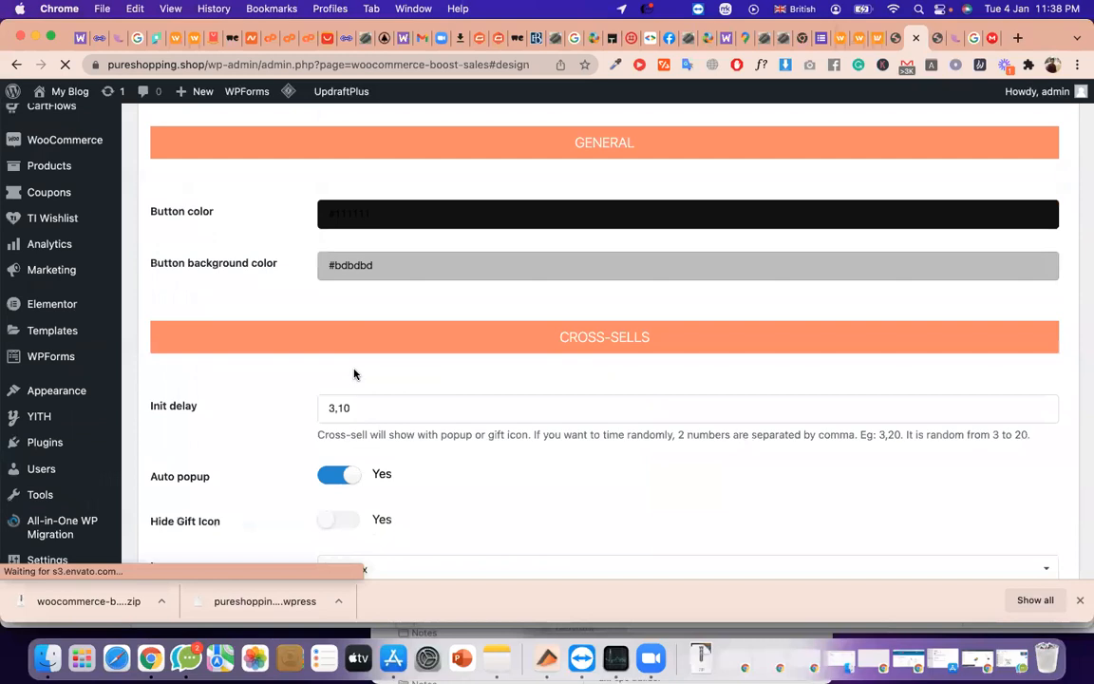
scroll(359, 352, "up", 5)
left_click(330, 368)
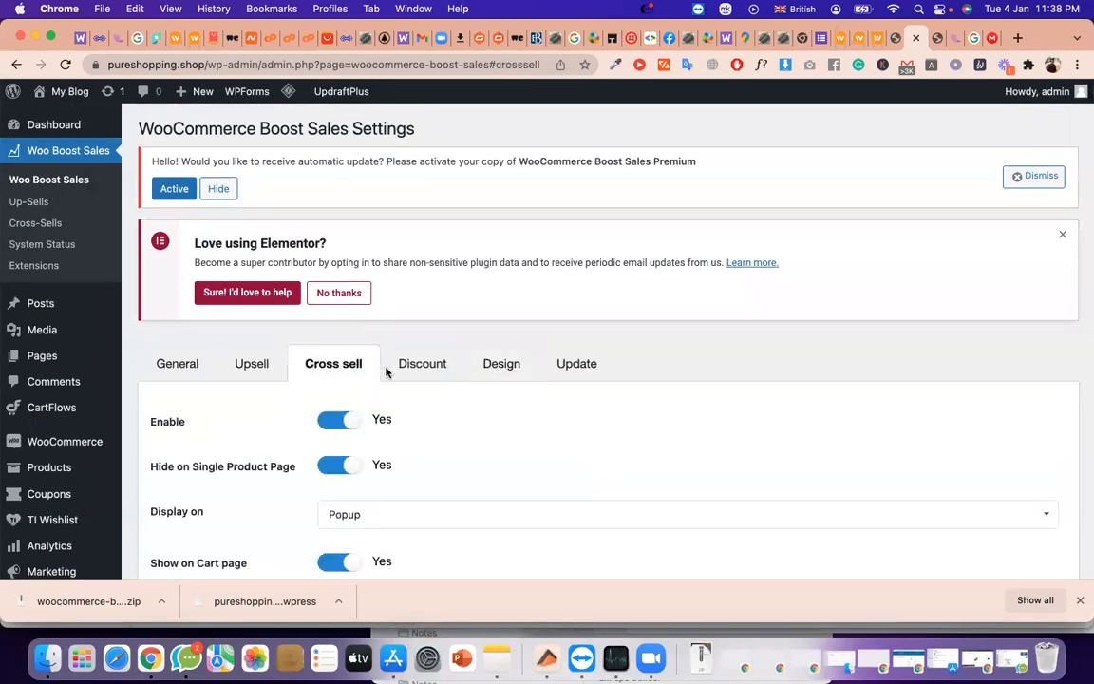
scroll(399, 372, "down", 10)
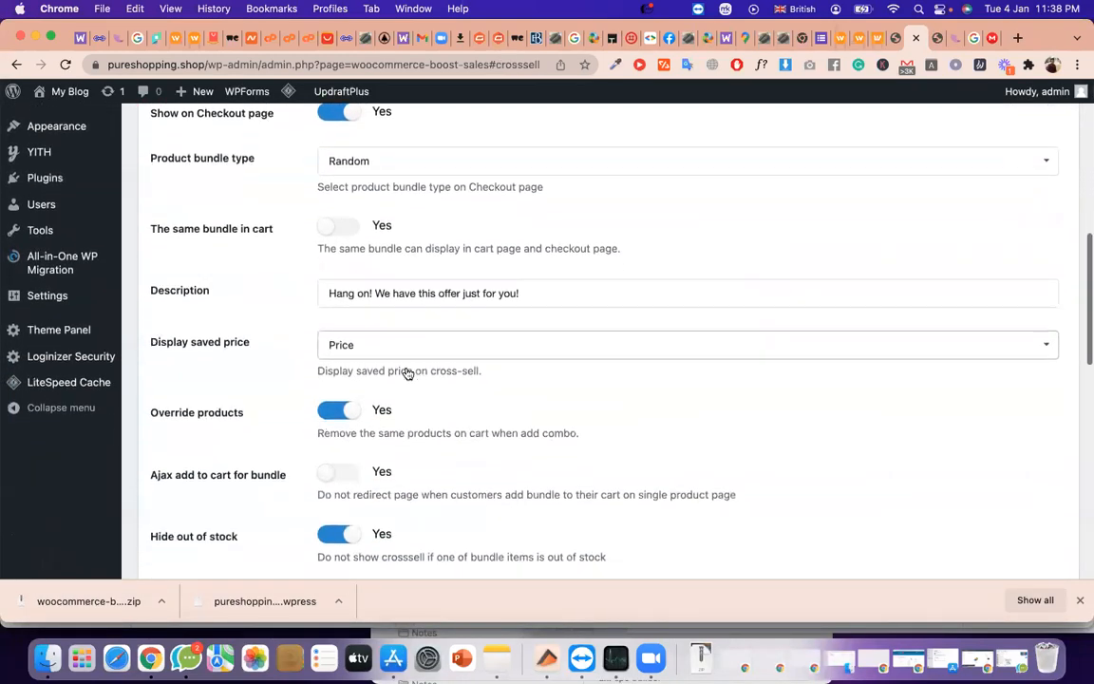
scroll(407, 373, "down", 5)
left_click(375, 451)
left_click(373, 451)
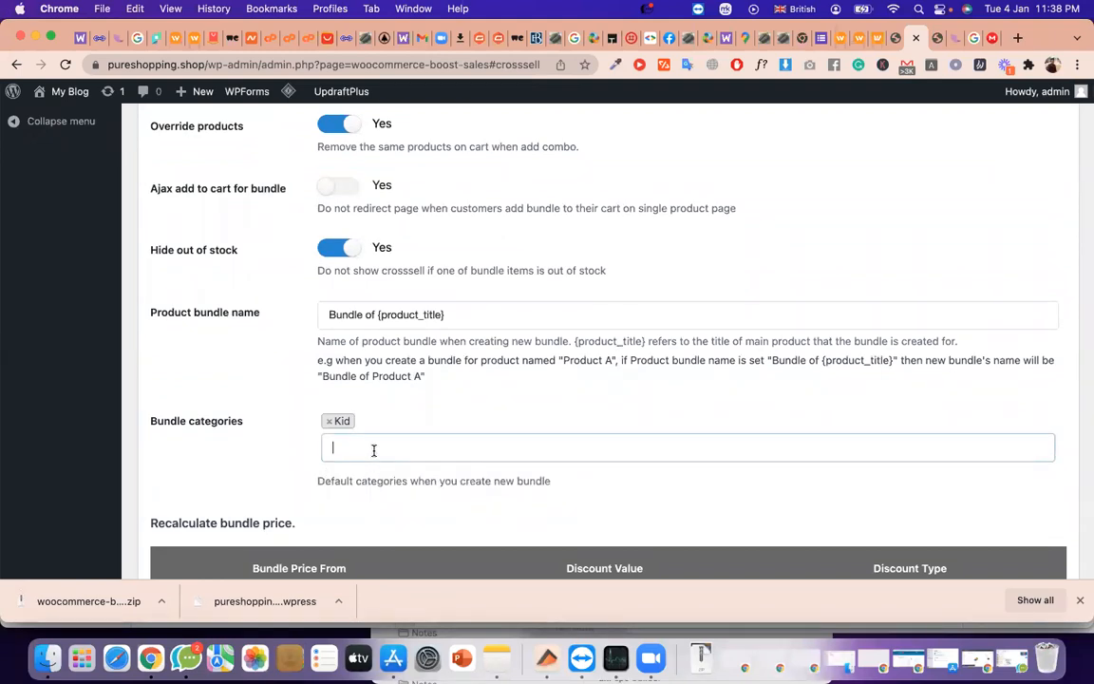
type("ths")
key("BackSpace")
key("BackSpace")
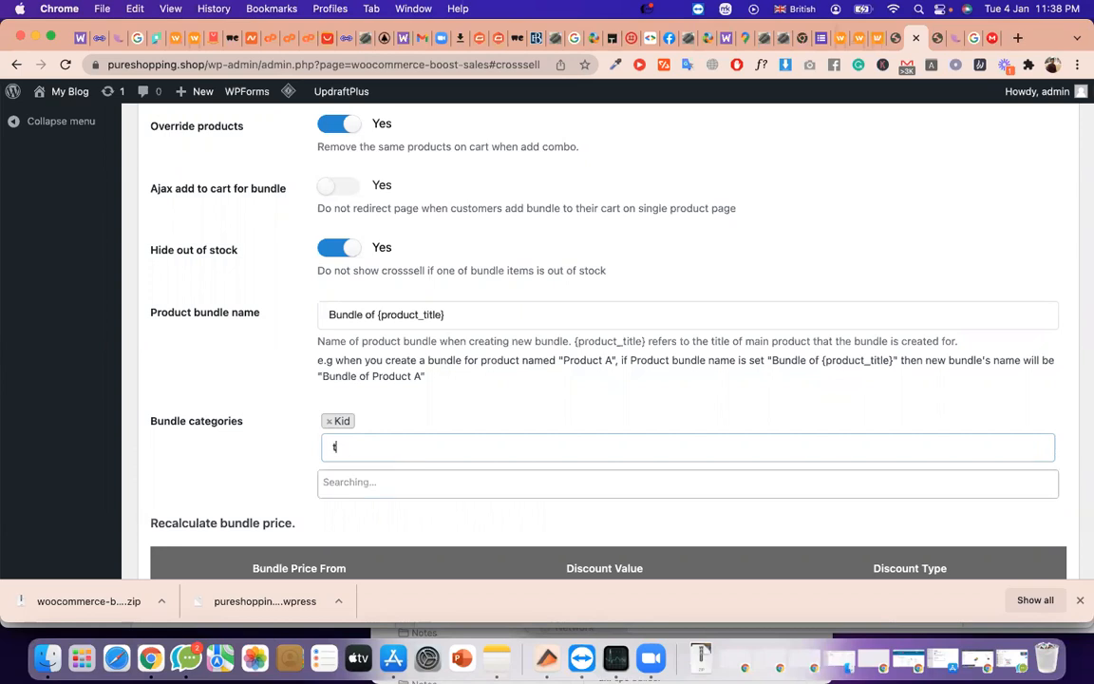
type("shirt")
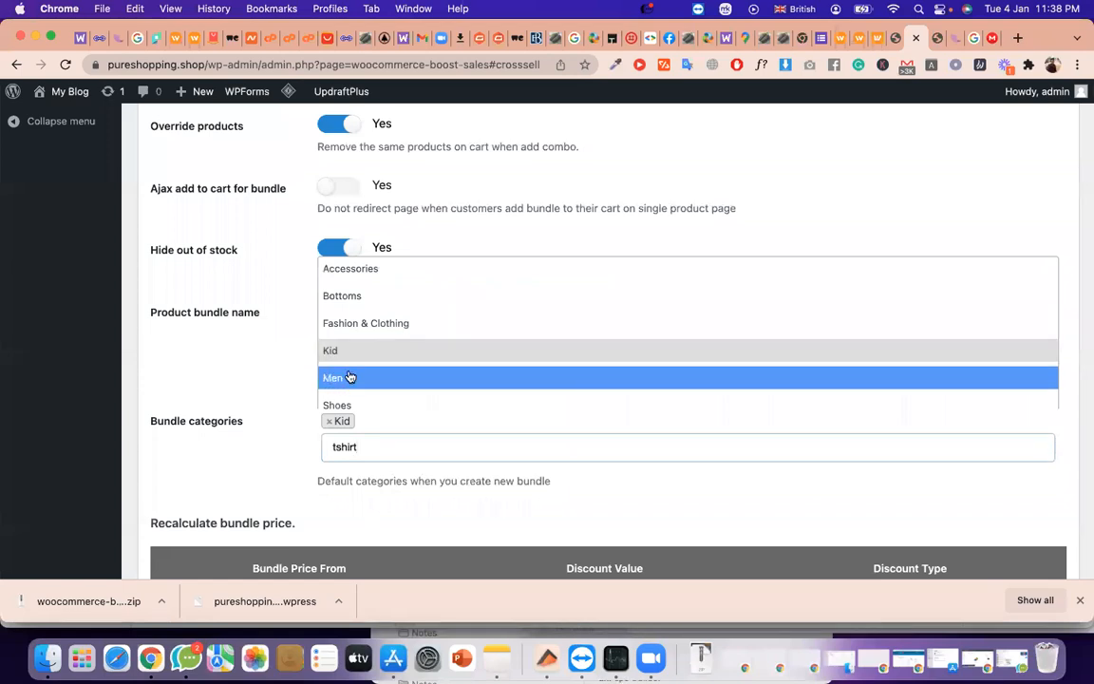
Step: Add Men, Shoes, Tops and Women to the default bundle categories
left_click(351, 378)
scroll(355, 378, "down", 1)
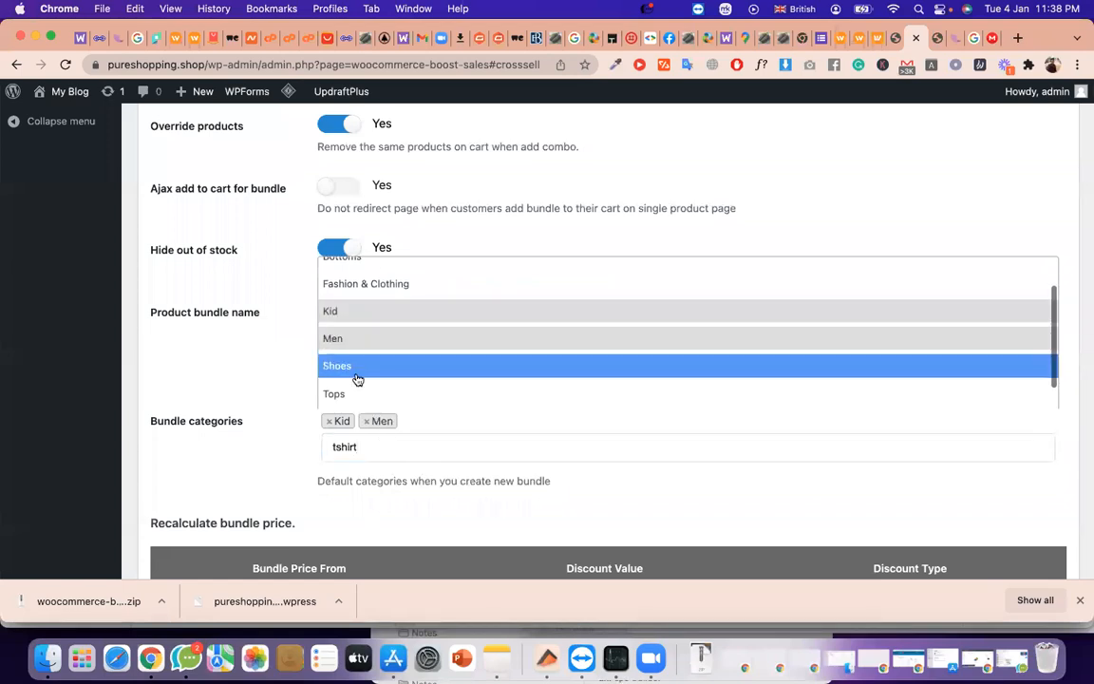
left_click(358, 369)
left_click(361, 390)
scroll(399, 383, "down", 1)
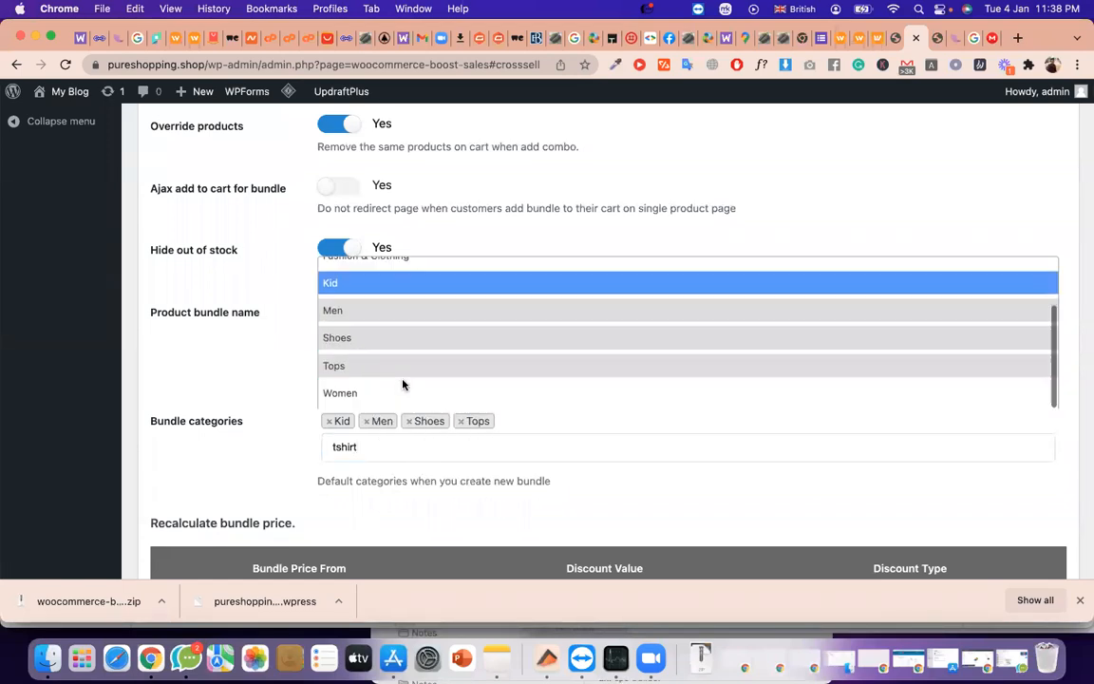
left_click(384, 392)
Step: Add Fashion & Clothing, Bottoms and Accessories to the default bundle categories
scroll(399, 385, "up", 3)
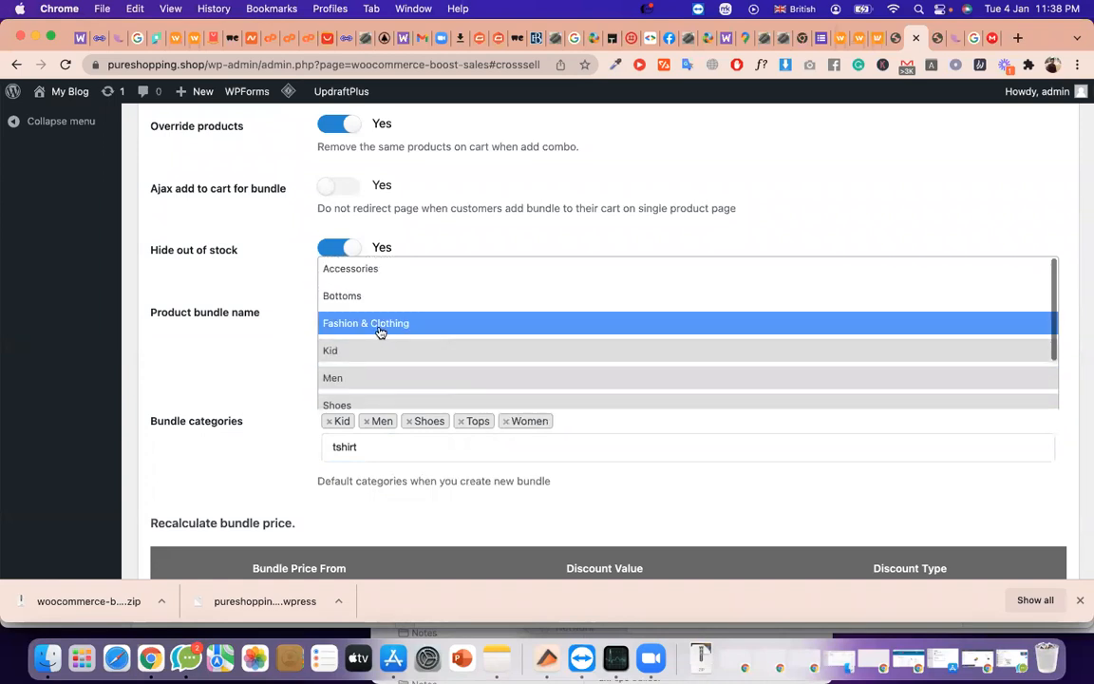
left_click(380, 330)
left_click(405, 299)
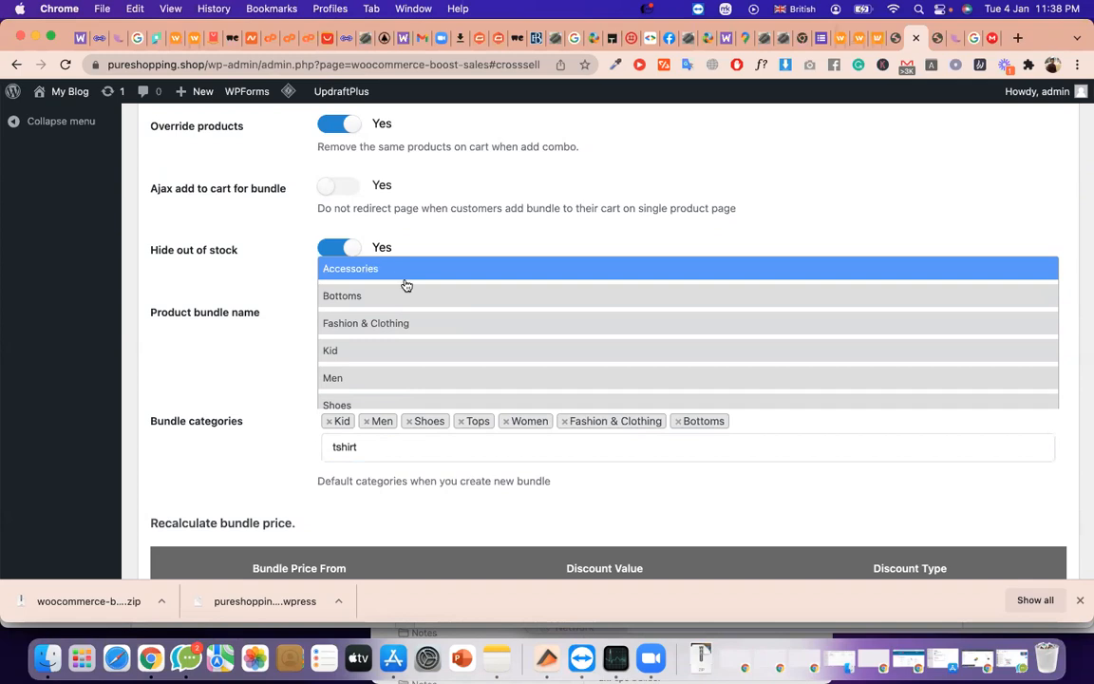
left_click(397, 273)
left_click(504, 503)
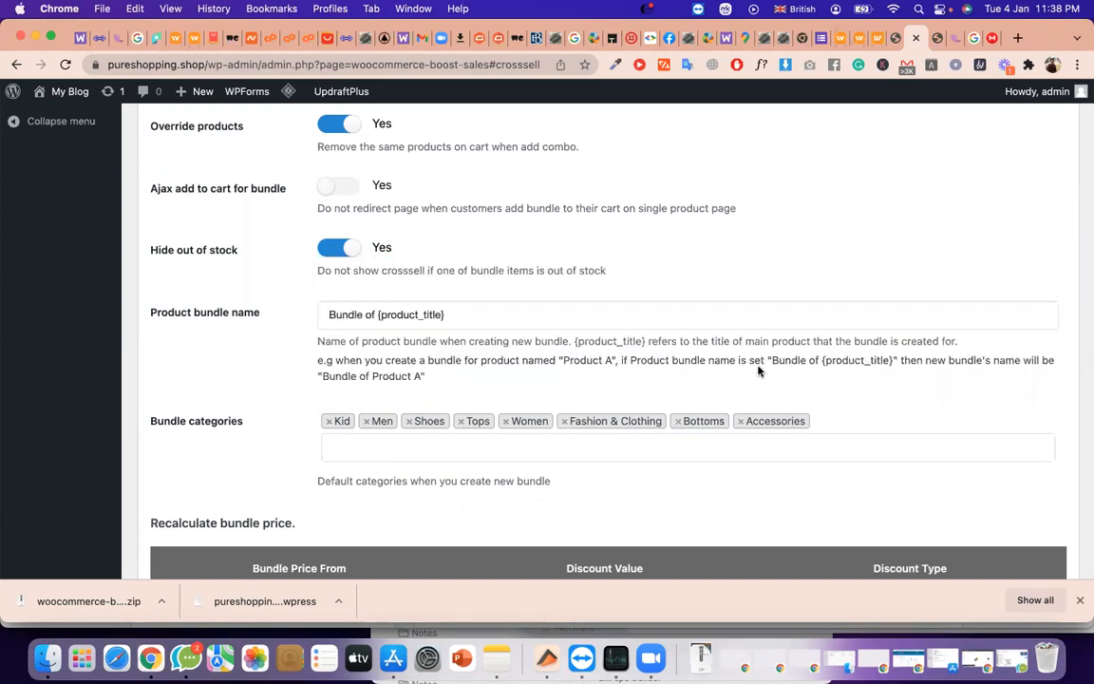
Step: Check the store's checkout and cart pages for cross-sell bundles and return to the plugin's cross-sell settings
left_click(923, 38)
scroll(525, 454, "down", 10)
scroll(525, 454, "up", 15)
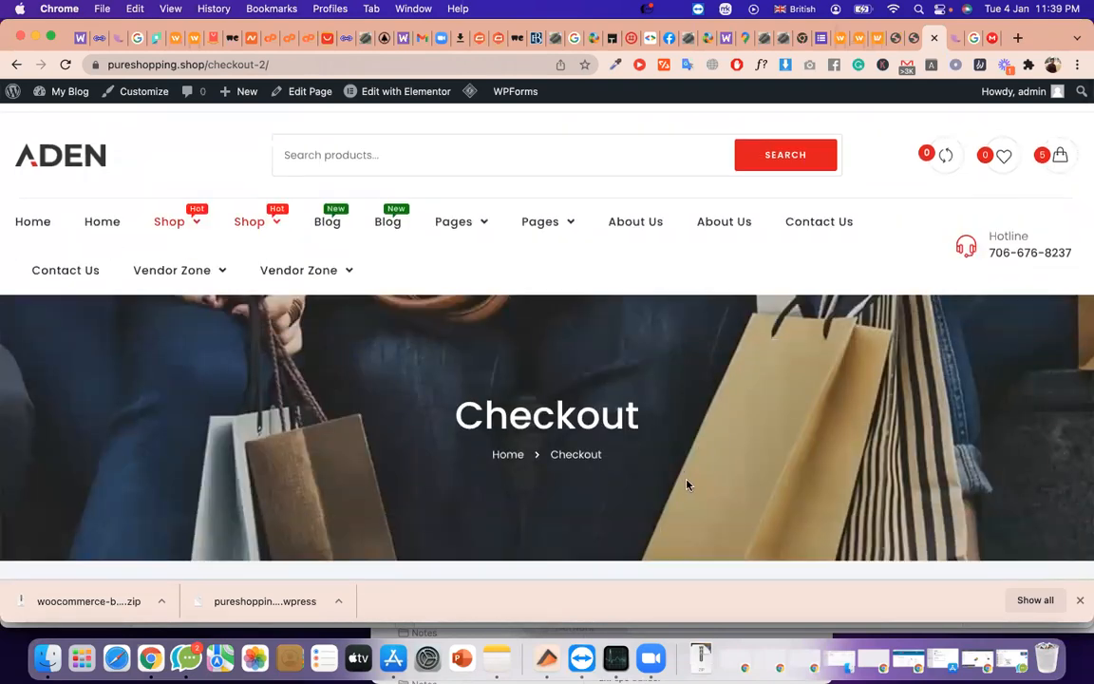
scroll(688, 485, "down", 3)
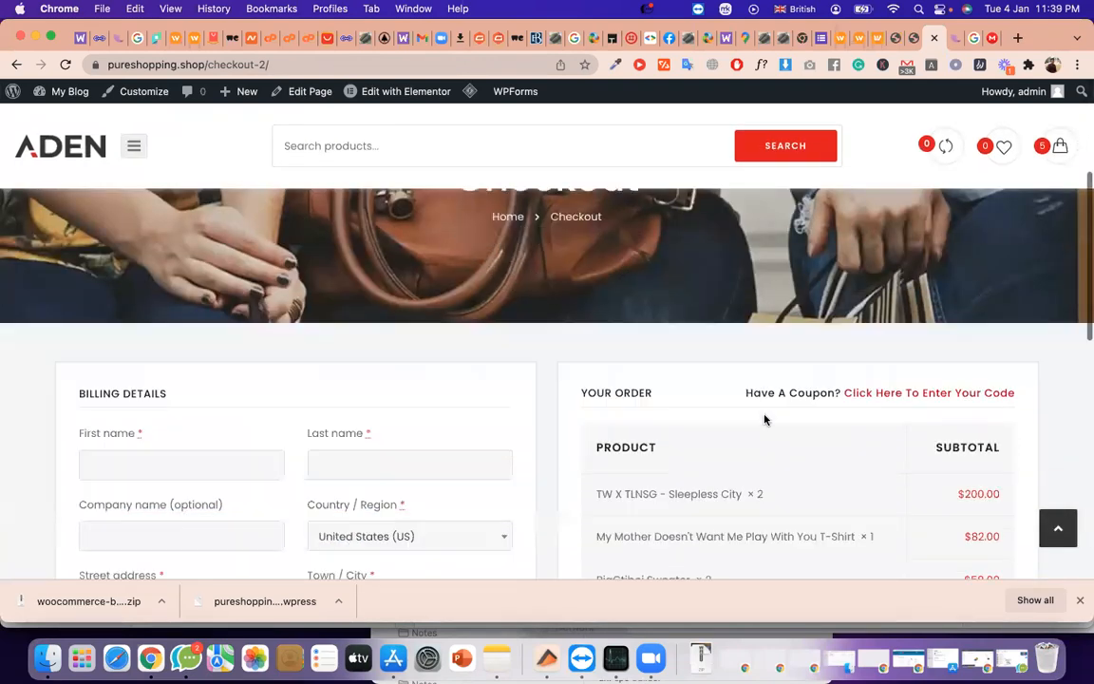
scroll(764, 419, "down", 4)
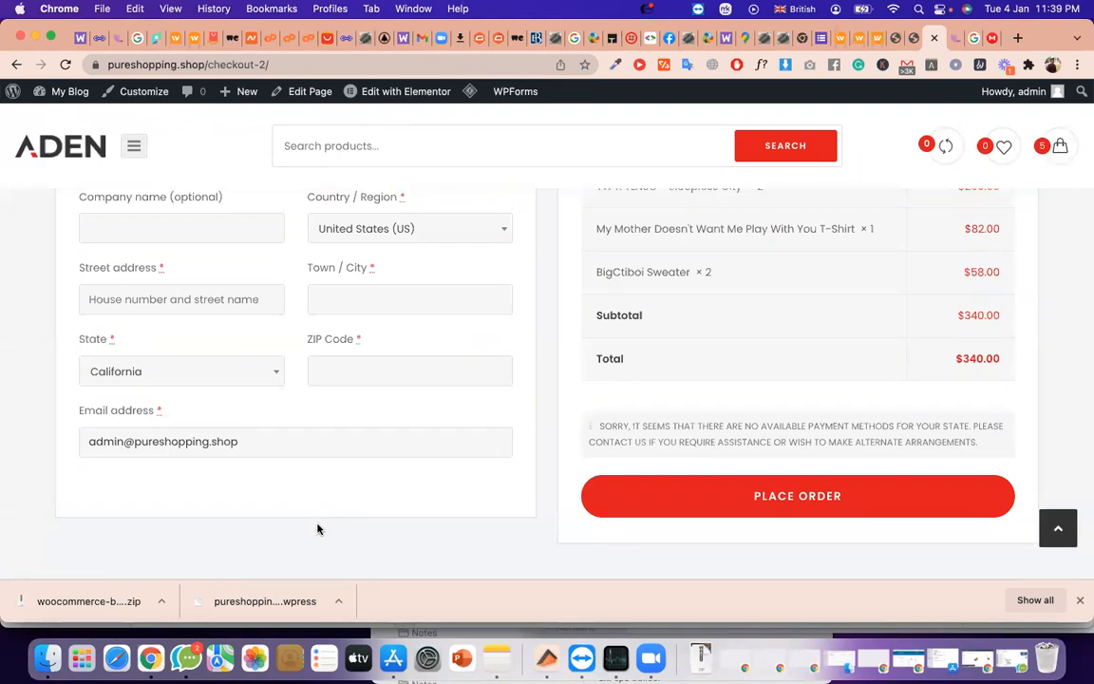
triple_click(158, 440)
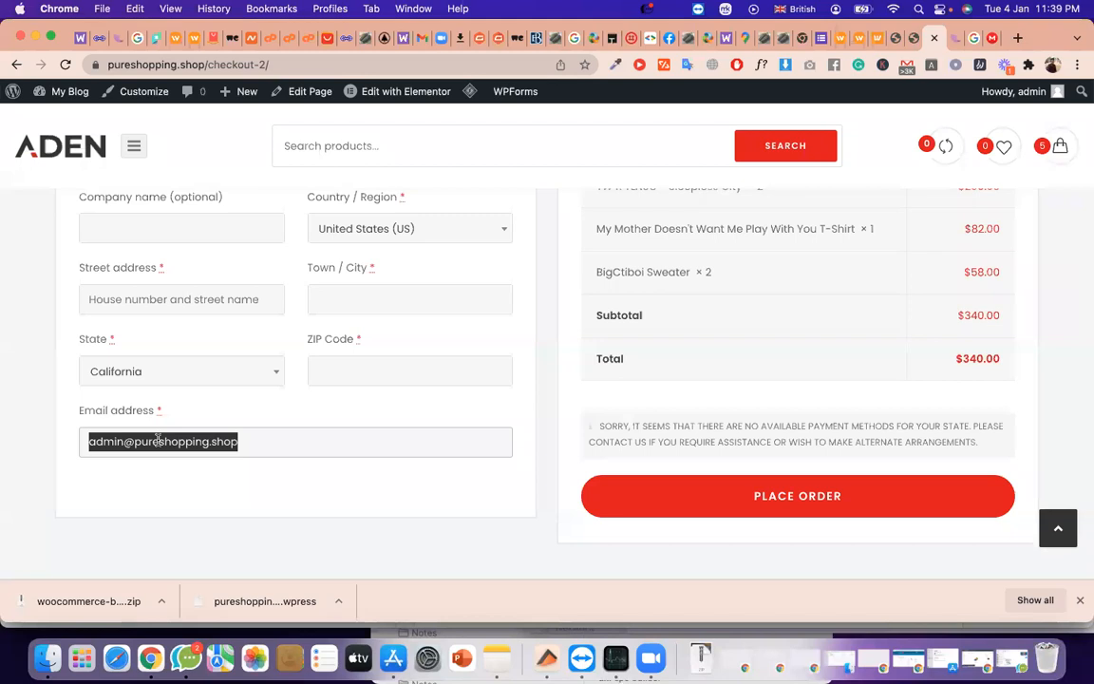
left_click(16, 64)
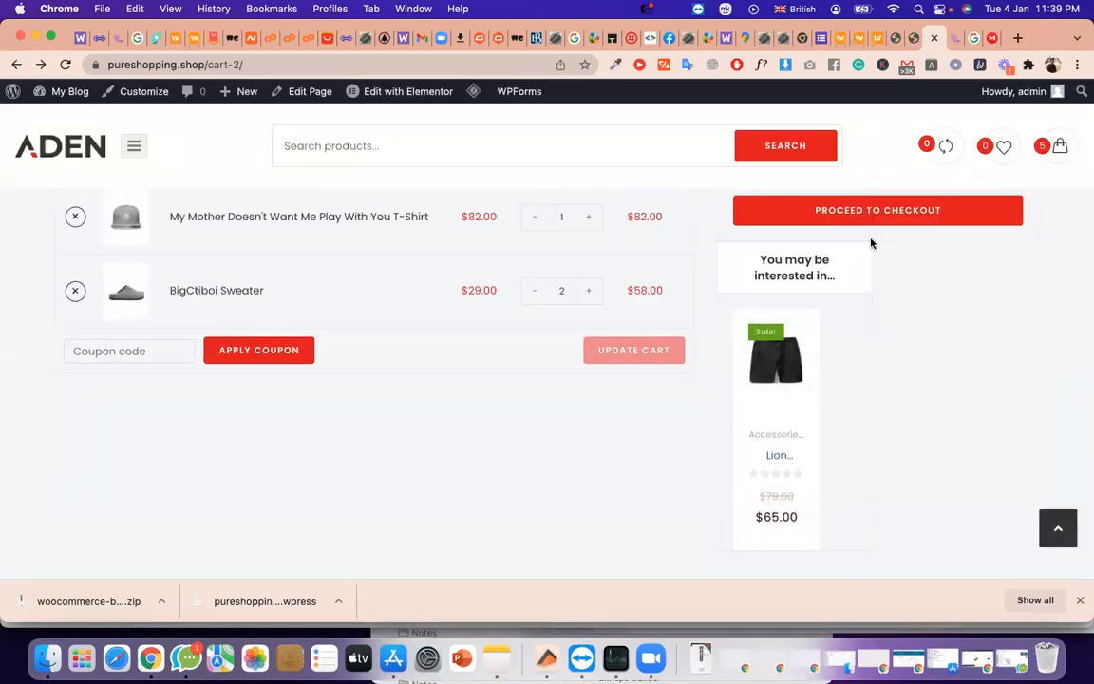
left_click(912, 40)
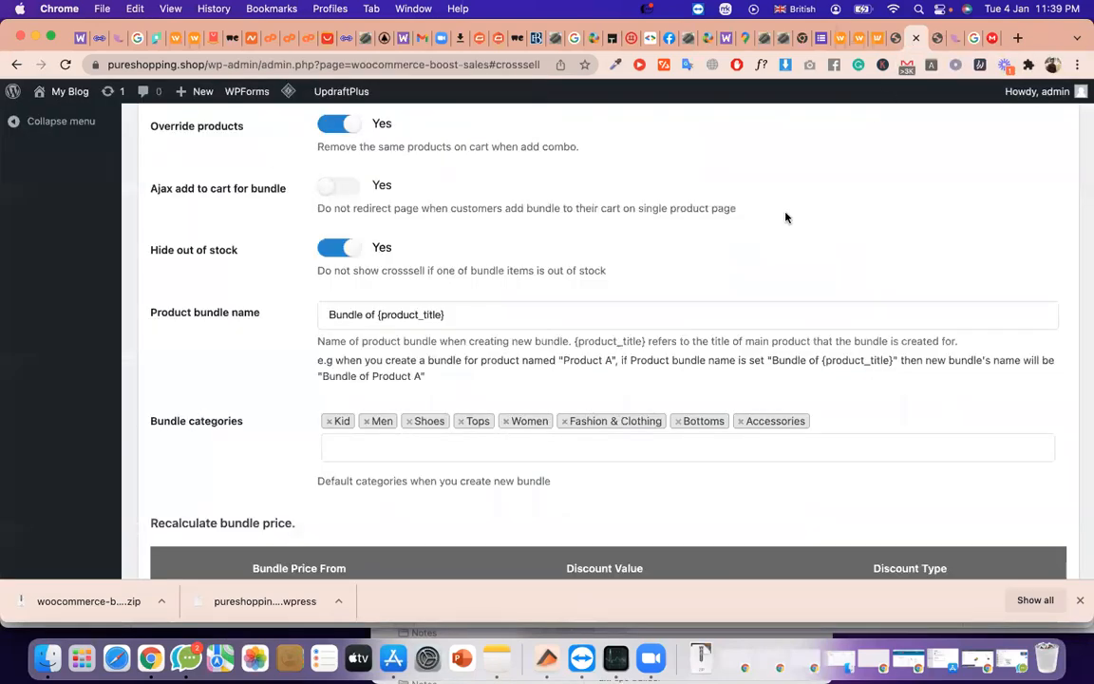
Step: Review the cross-sell settings, including the product bundle name and bundle categories, and save them
scroll(671, 249, "up", 2)
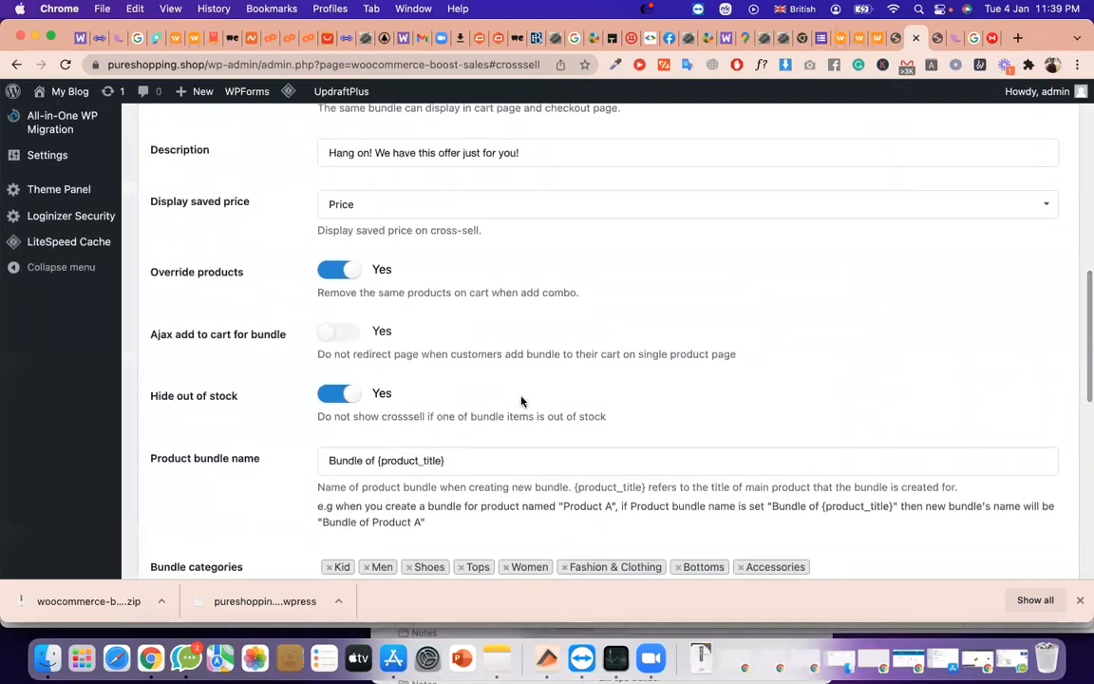
scroll(521, 401, "down", 1)
left_click(524, 434)
key("super+a")
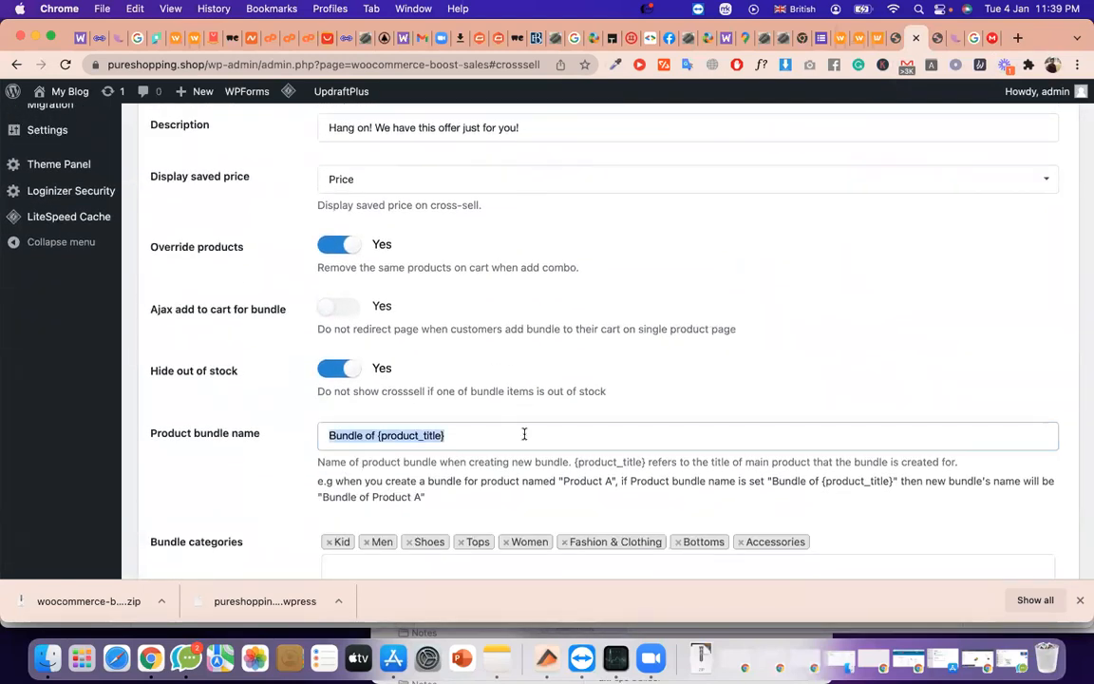
scroll(523, 433, "down", 3)
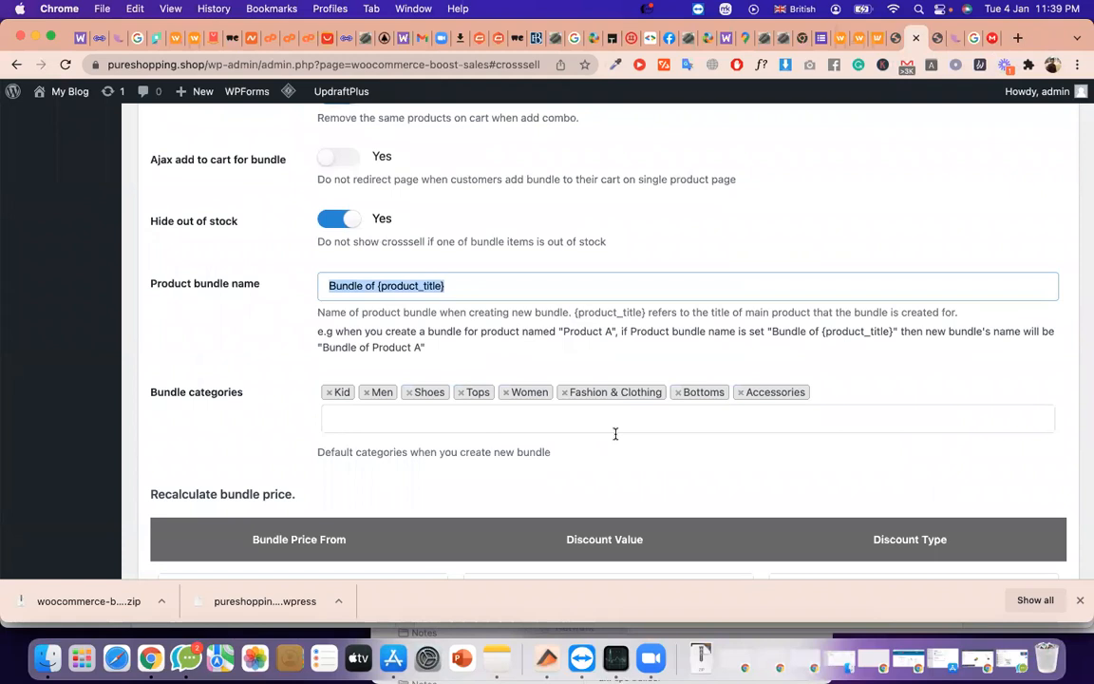
scroll(320, 281, "up", 15)
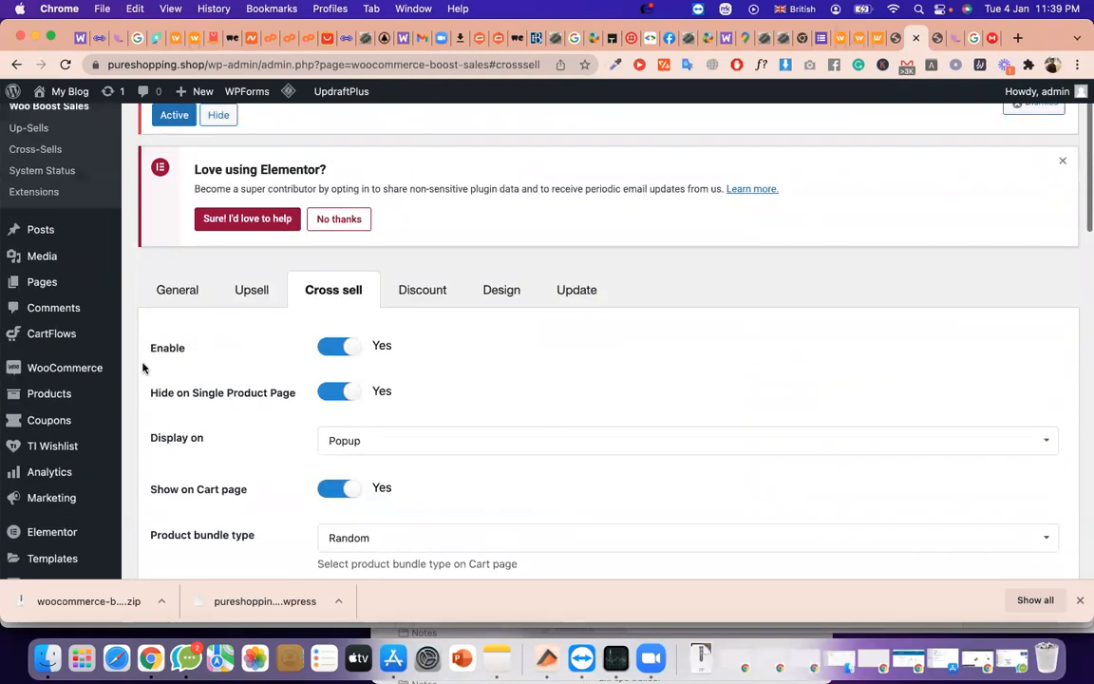
scroll(204, 385, "down", 10)
scroll(191, 389, "down", 2)
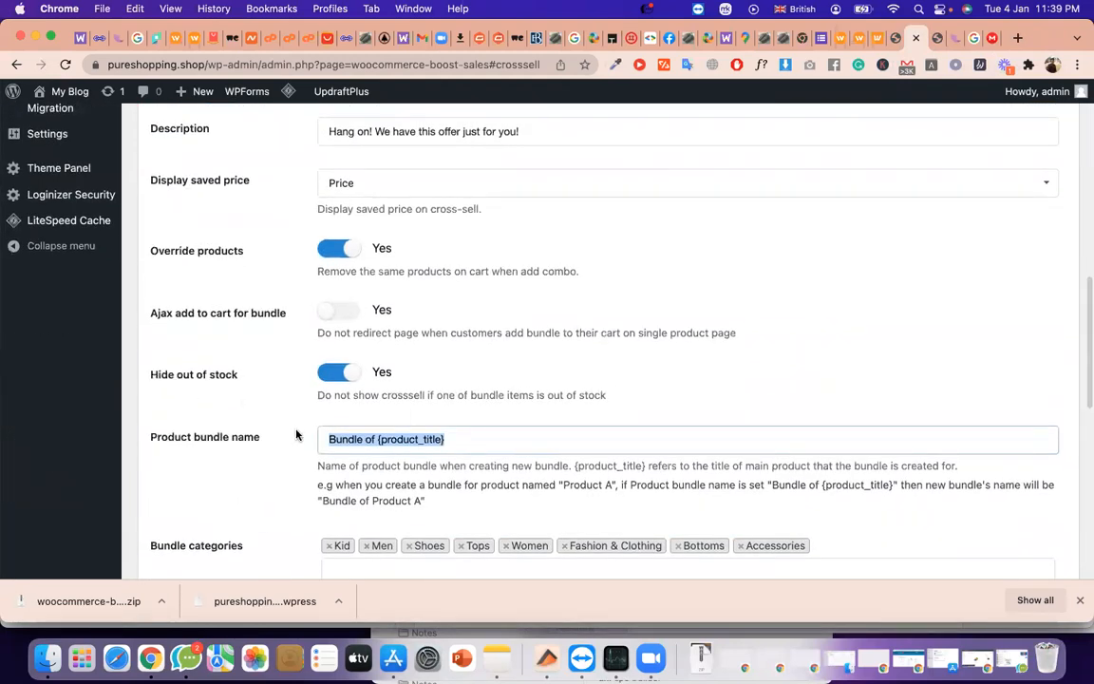
scroll(297, 437, "down", 15)
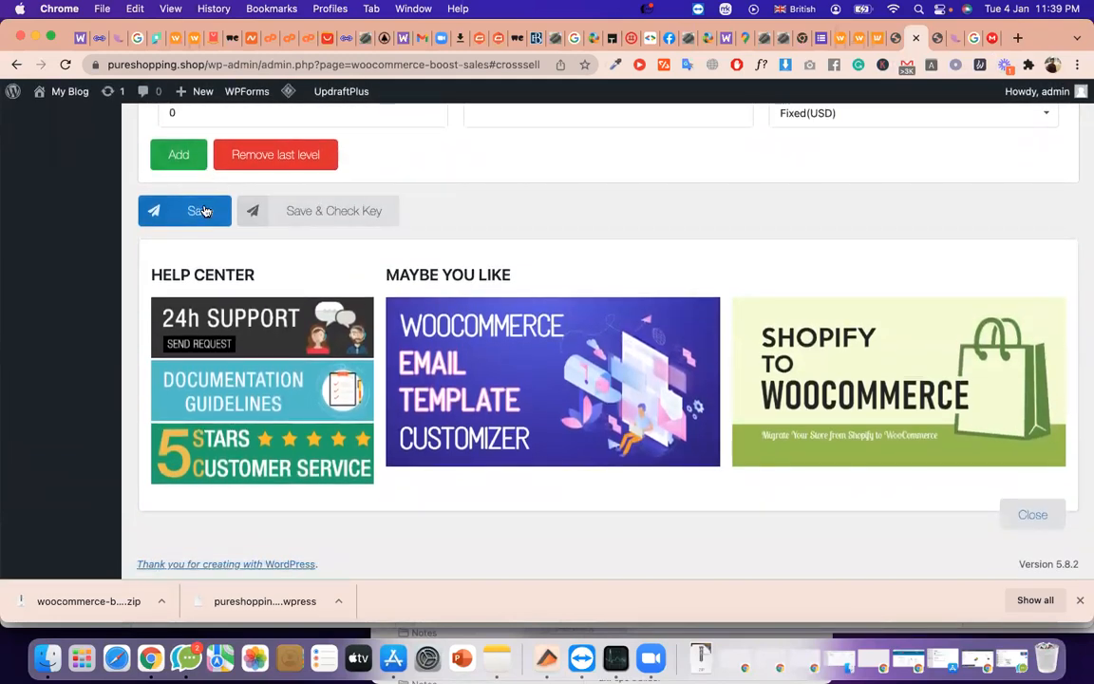
left_click(188, 209)
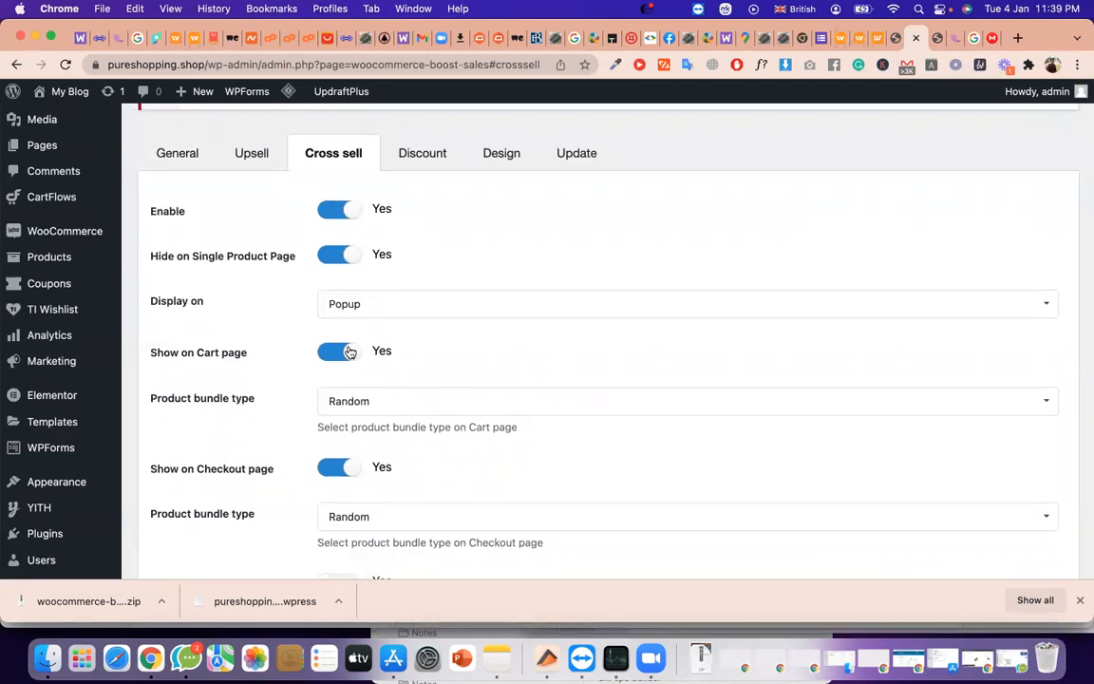
Step: Set the cross-sell display location to Below Add to cart button, enable Slide, and save the settings
left_click(356, 306)
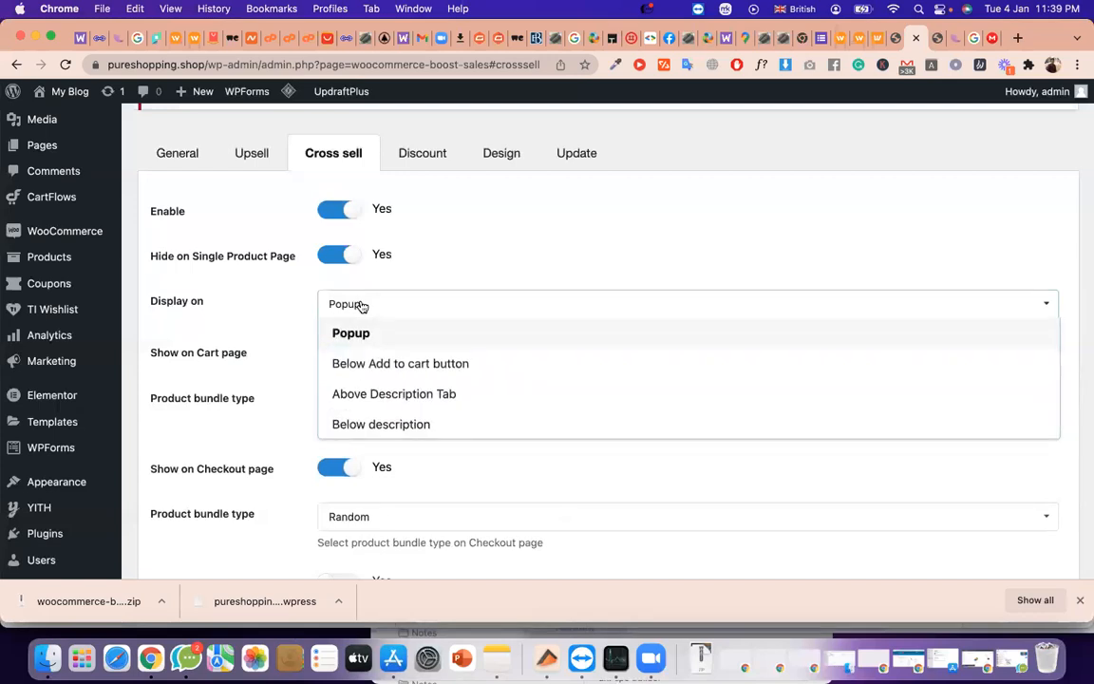
left_click(408, 365)
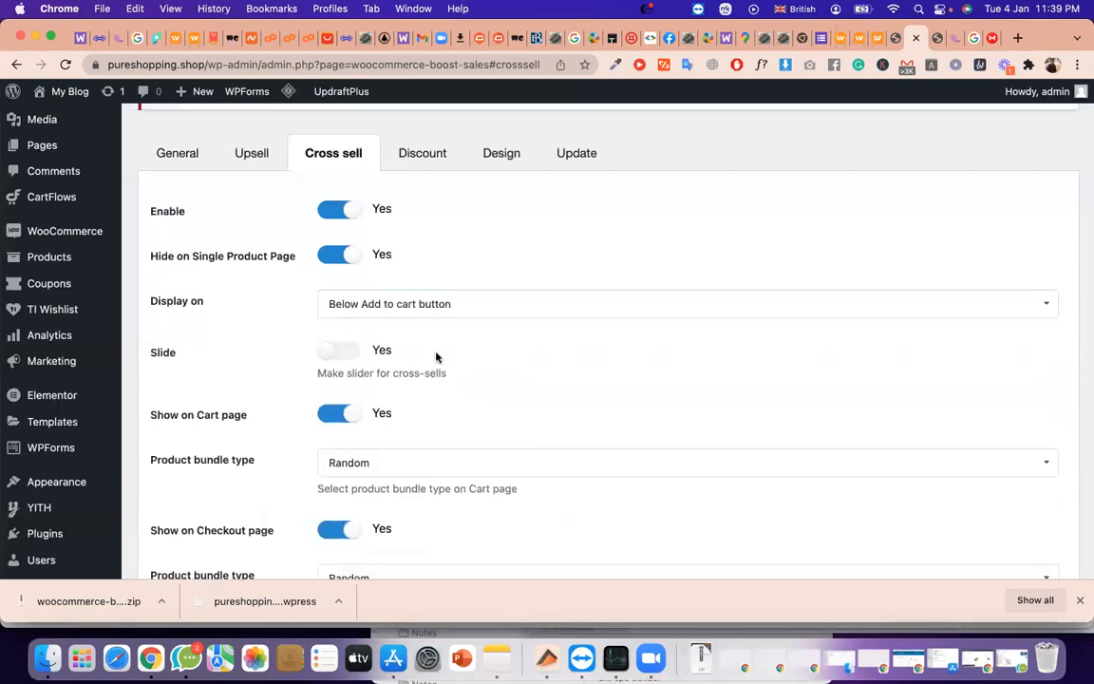
left_click(344, 350)
triple_click(362, 382)
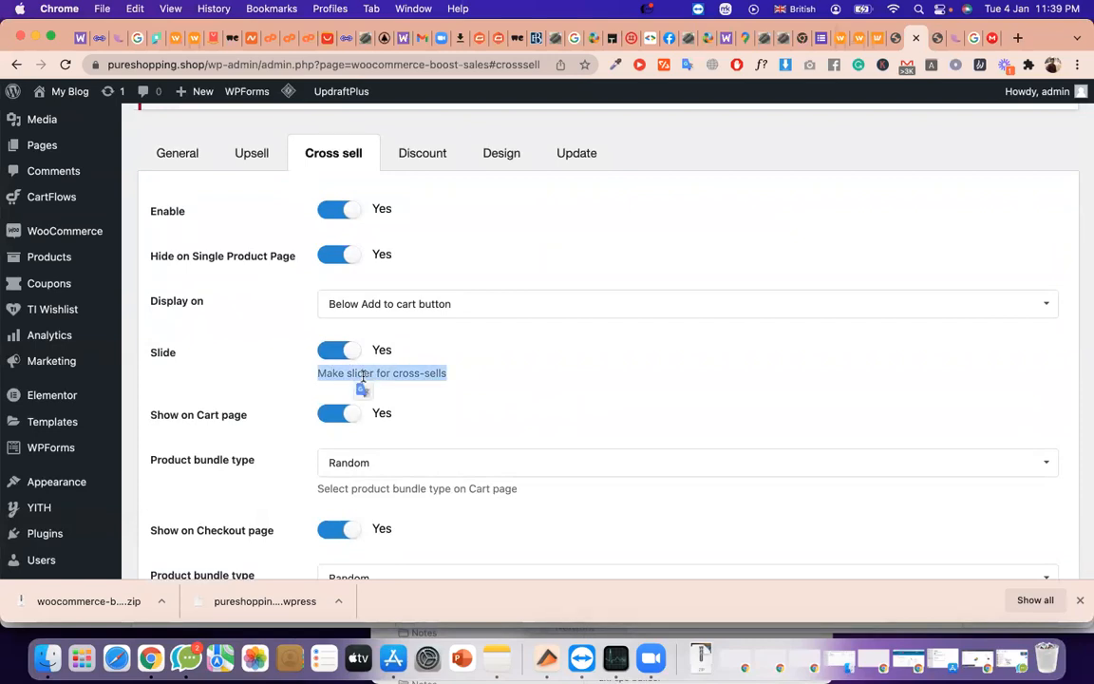
scroll(411, 311, "down", 1)
scroll(415, 310, "down", 15)
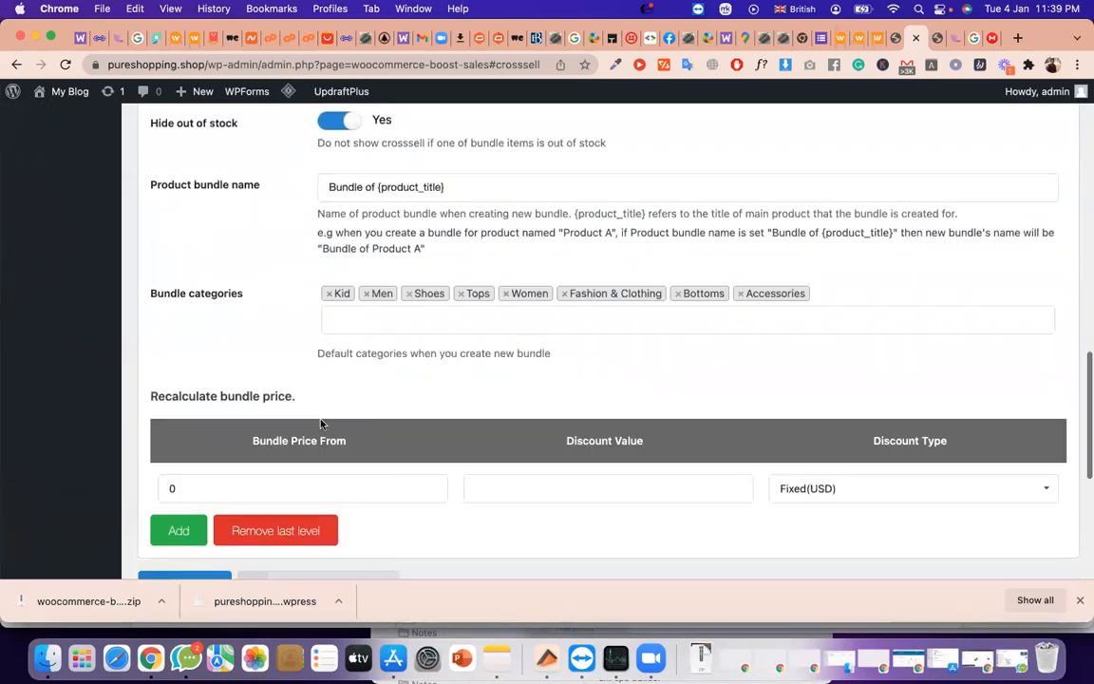
scroll(177, 551, "down", 3)
left_click(195, 361)
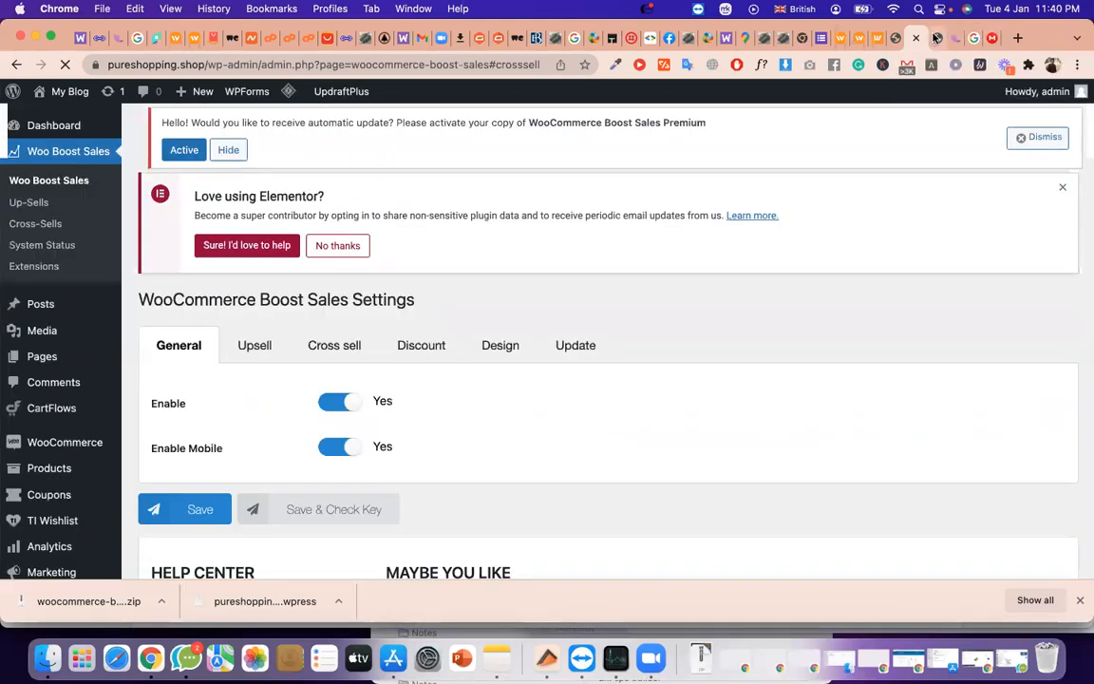
Step: Reload the "My Mother Doesn't Want Me Play With You T-shirt" product page and check it for the cross-sell slider
left_click(927, 38)
key("super+r")
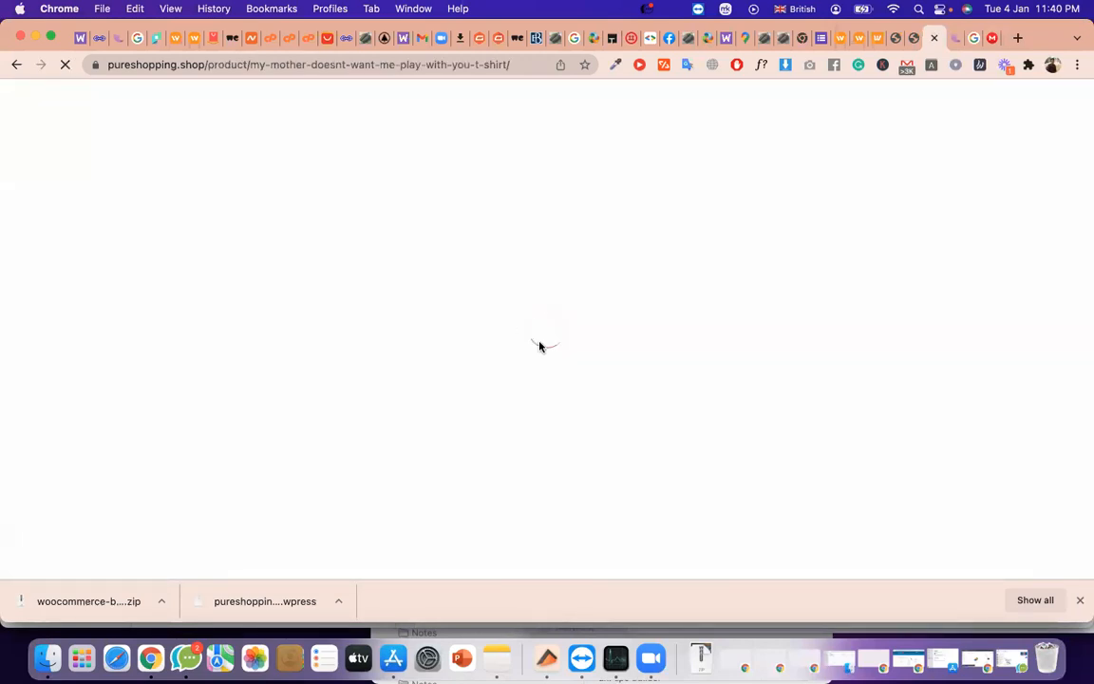
scroll(542, 352, "down", 10)
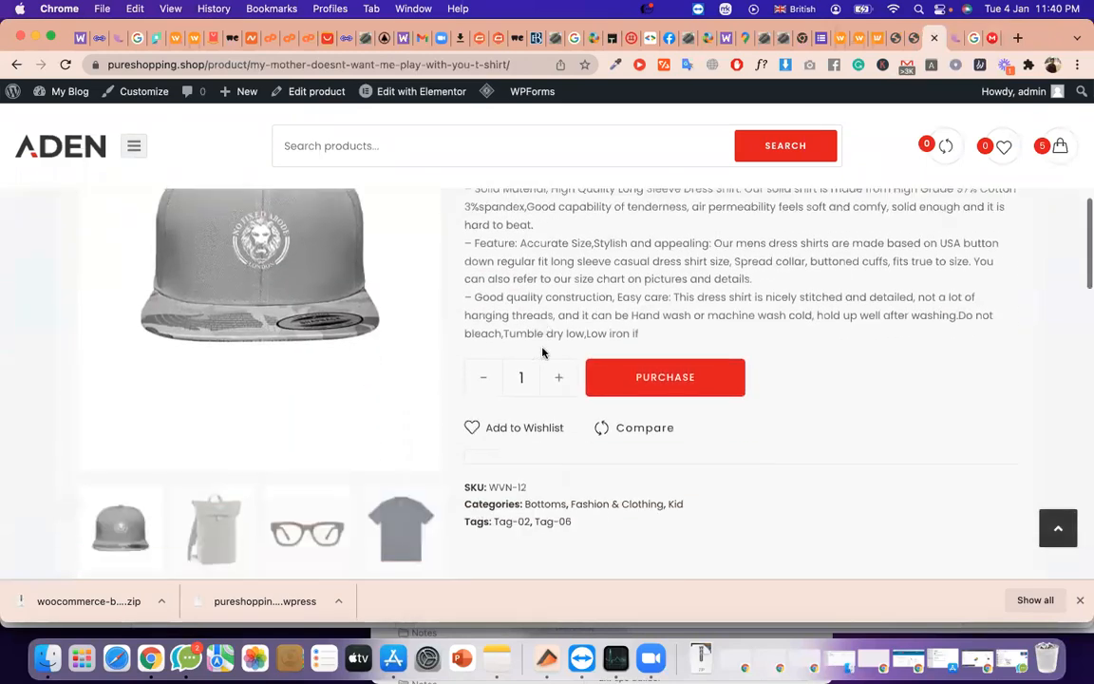
scroll(542, 352, "down", 2)
scroll(543, 350, "up", 2)
scroll(542, 352, "down", 5)
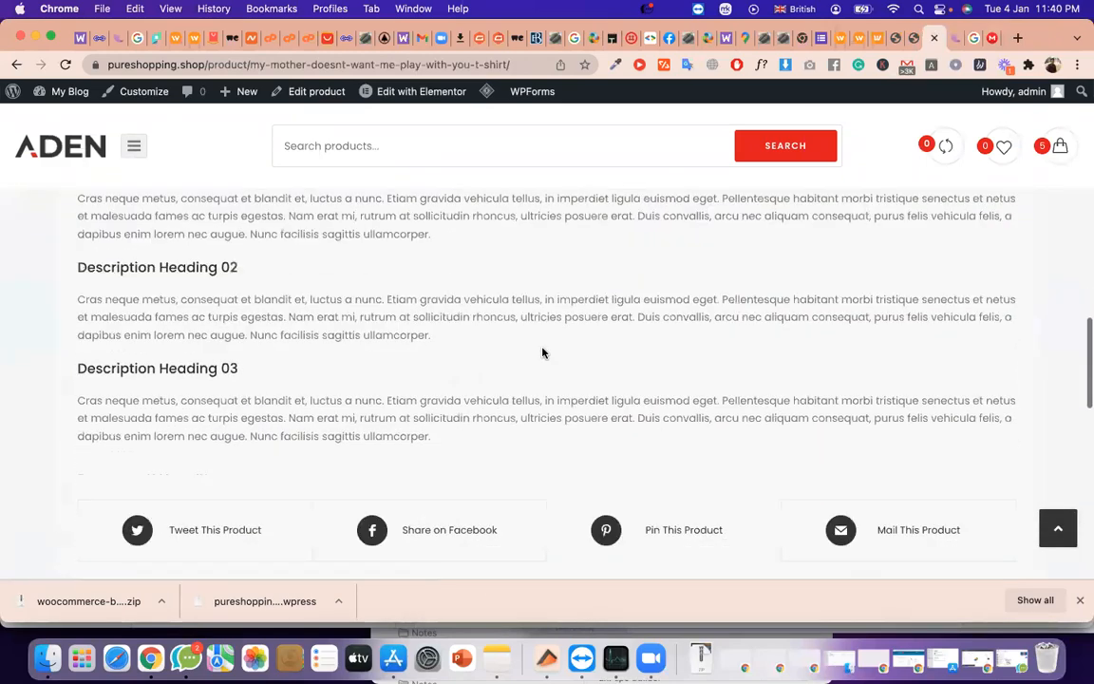
scroll(542, 349, "down", 2)
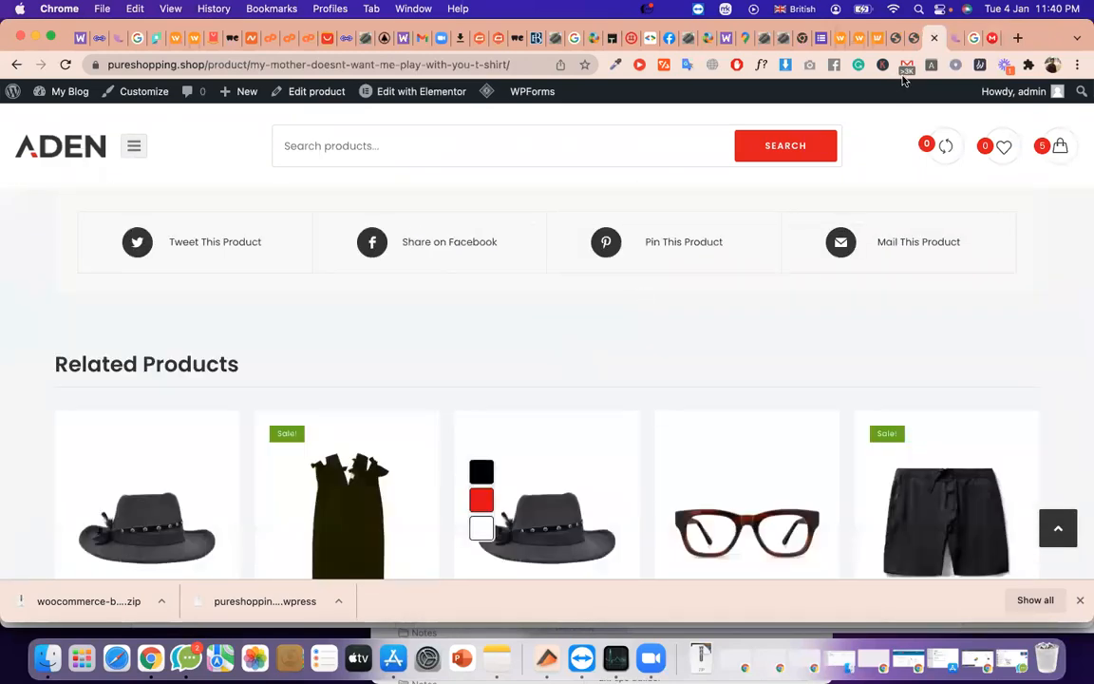
Step: Recheck the cross-sell display options in the plugin settings and return to the T-shirt product page
left_click(915, 40)
scroll(476, 310, "up", 1)
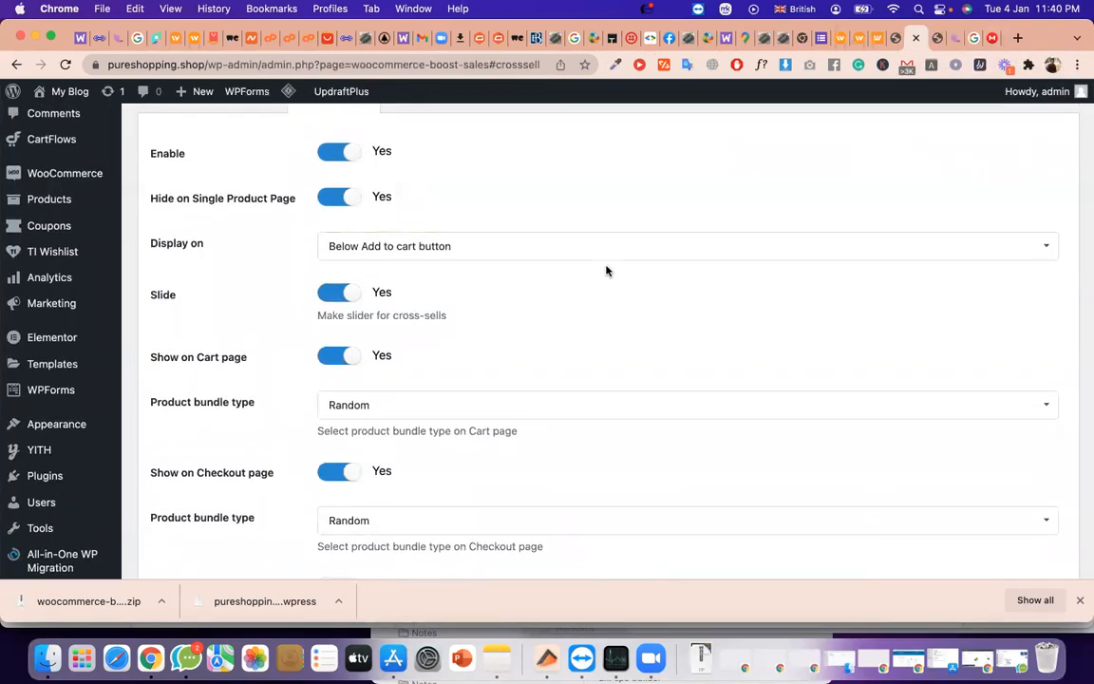
scroll(591, 284, "up", 1)
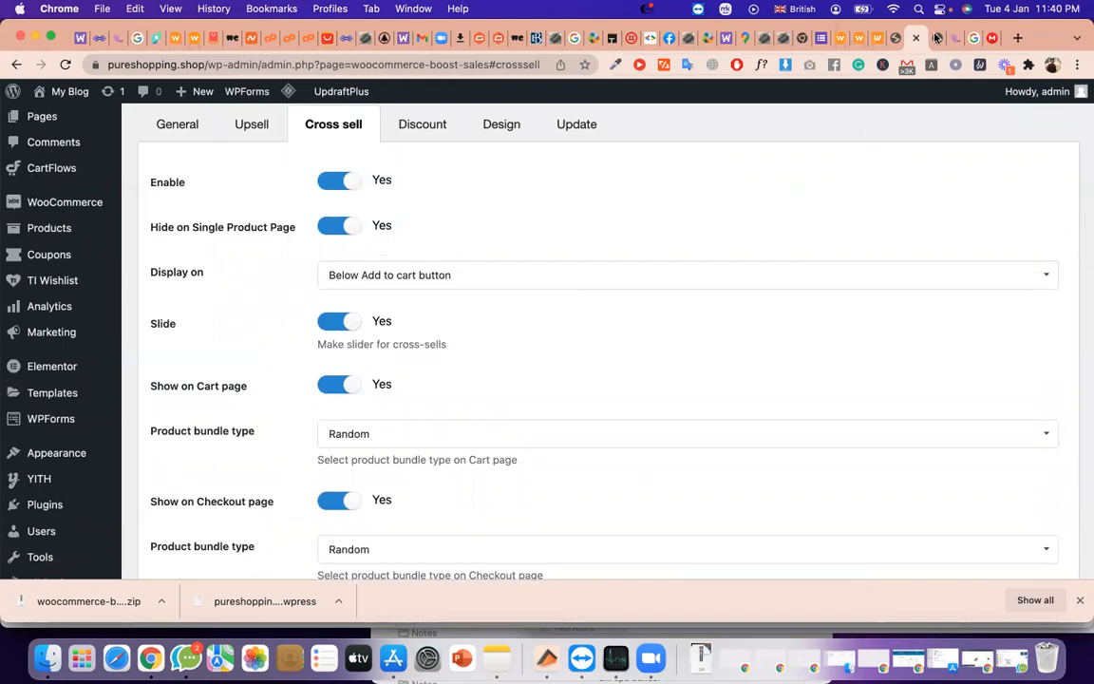
key("ctrl+Tab")
scroll(501, 288, "down", 5)
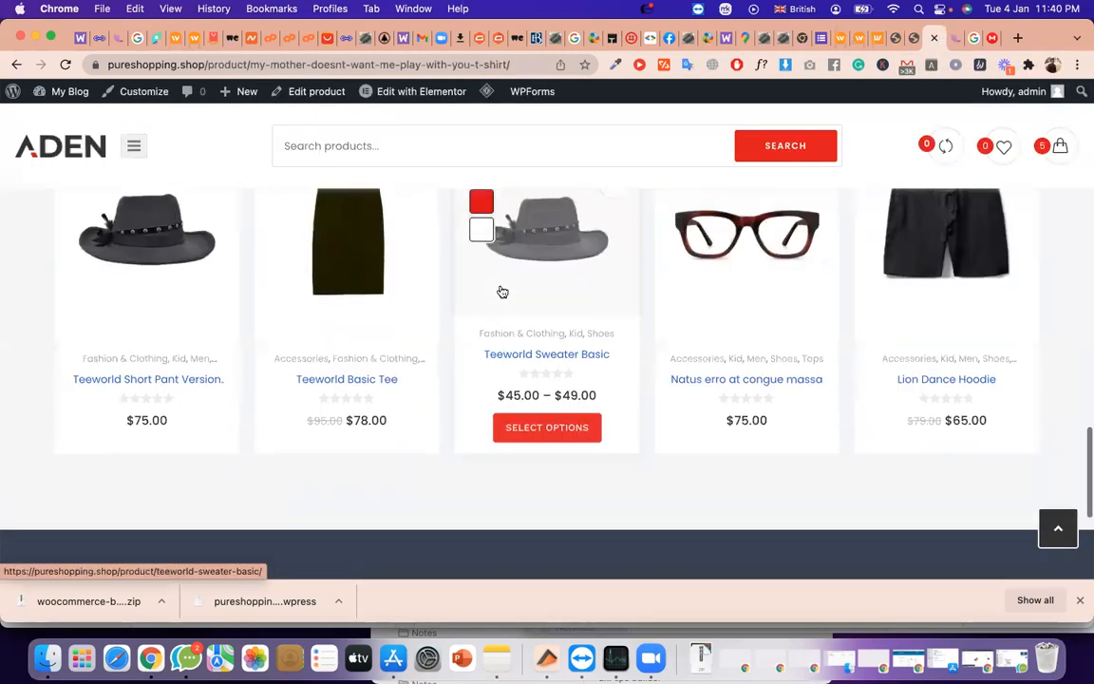
Step: Add Teeworld Short Pant Version from the Related Products section to the cart and dismiss the confirmation popup
scroll(480, 354, "up", 1)
scroll(300, 407, "up", 2)
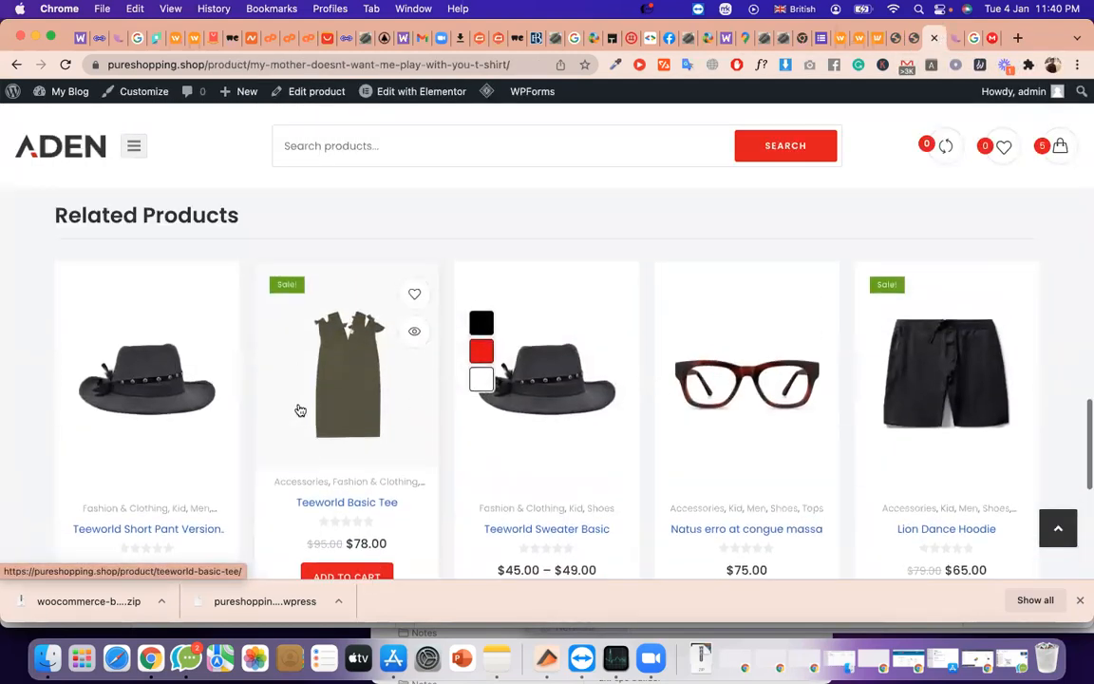
triple_click(162, 219)
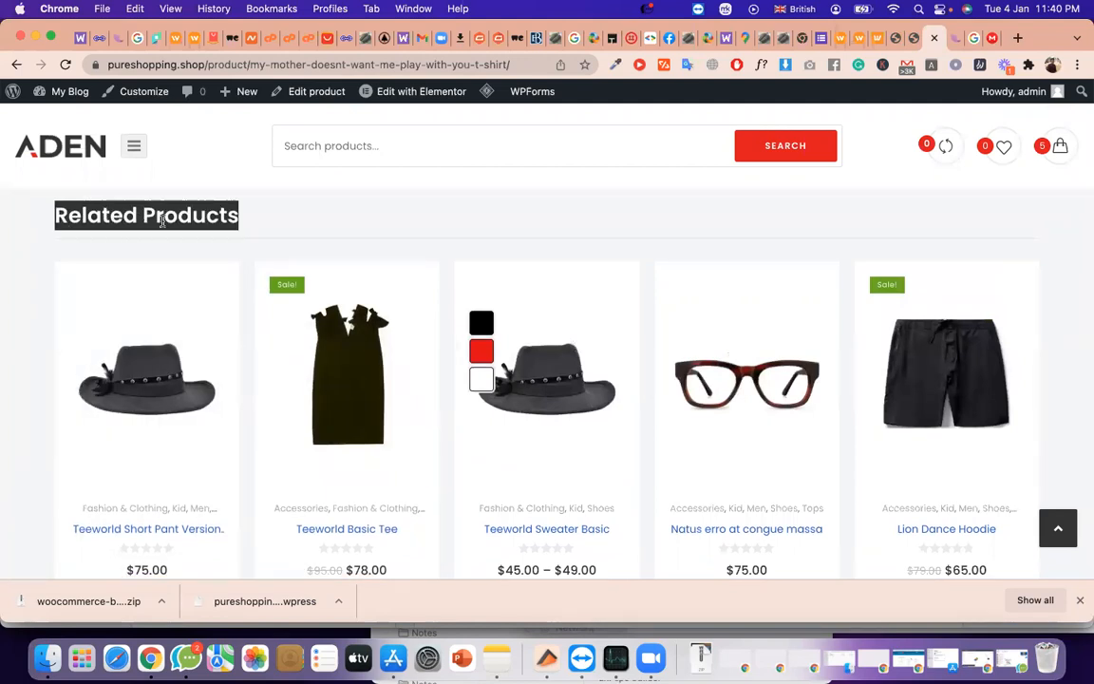
scroll(162, 380, "down", 4)
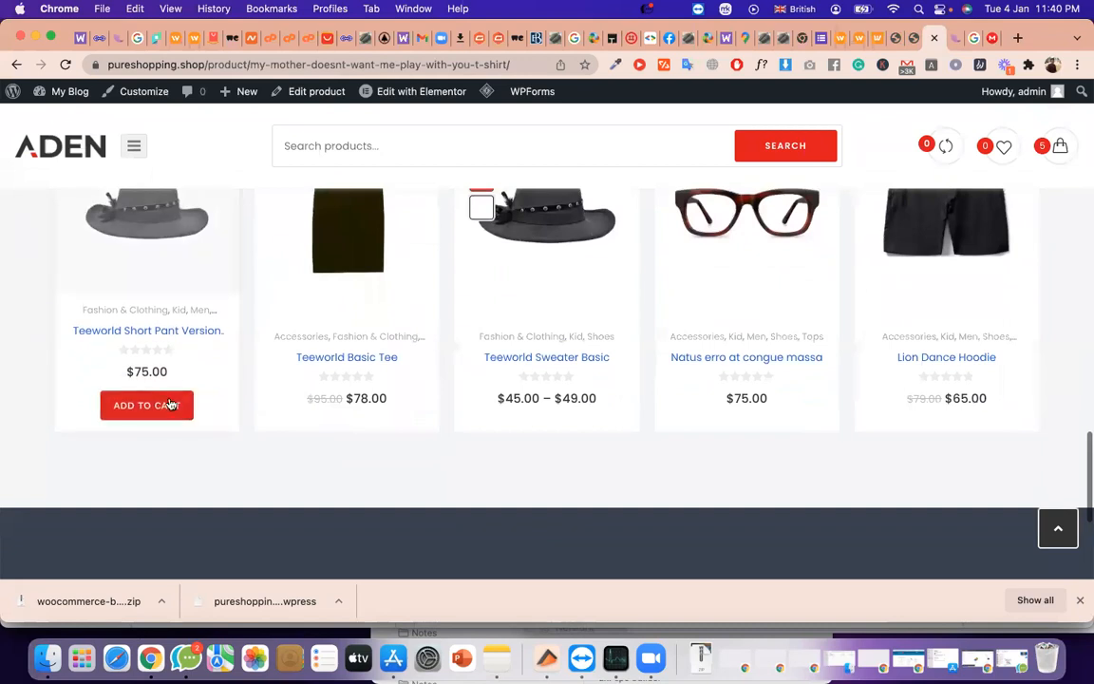
left_click(159, 408)
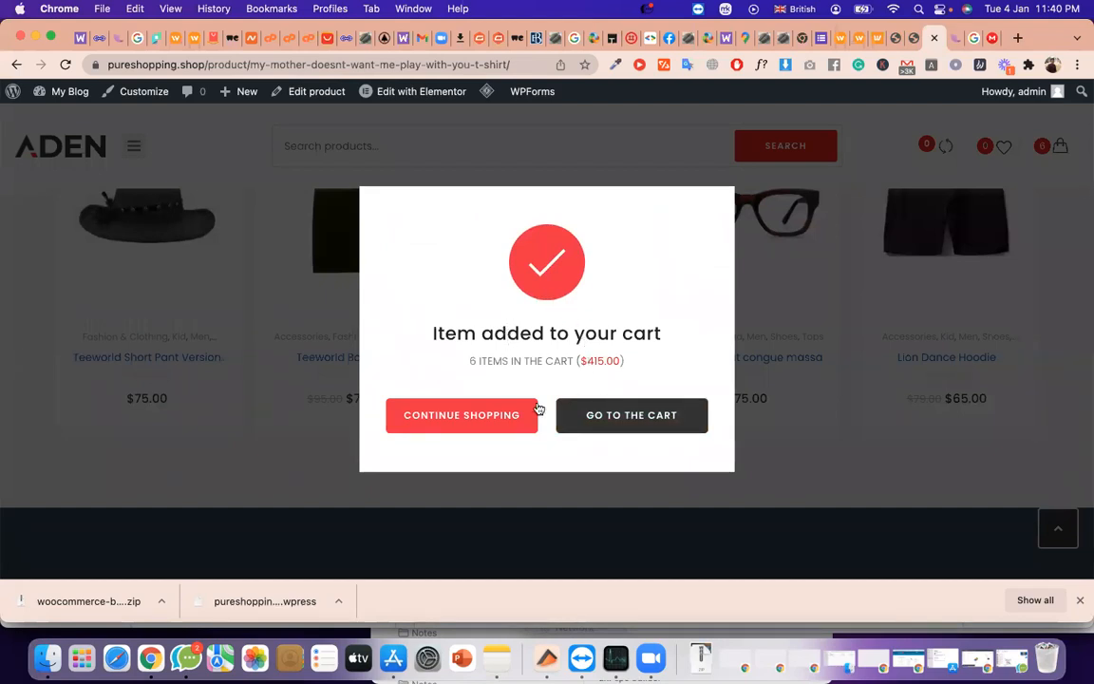
left_click(216, 339)
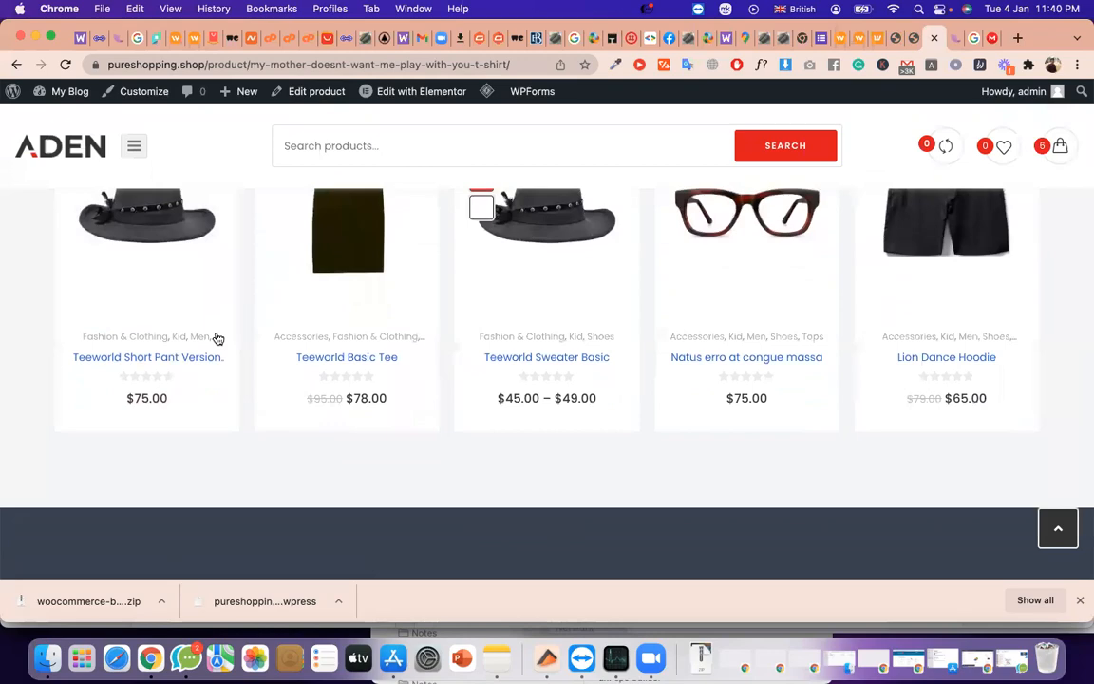
Step: Add the T-shirt itself to the cart, check the cart summary in the popup and dismiss it
scroll(219, 339, "up", 15)
scroll(436, 377, "down", 5)
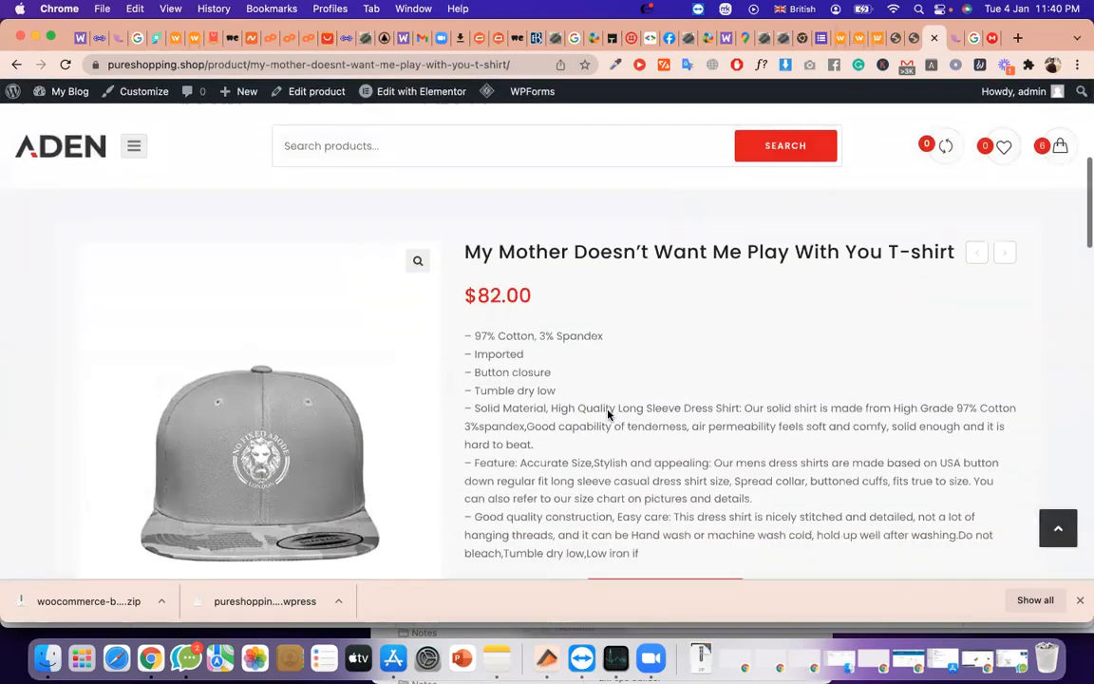
scroll(608, 414, "down", 3)
left_click(669, 375)
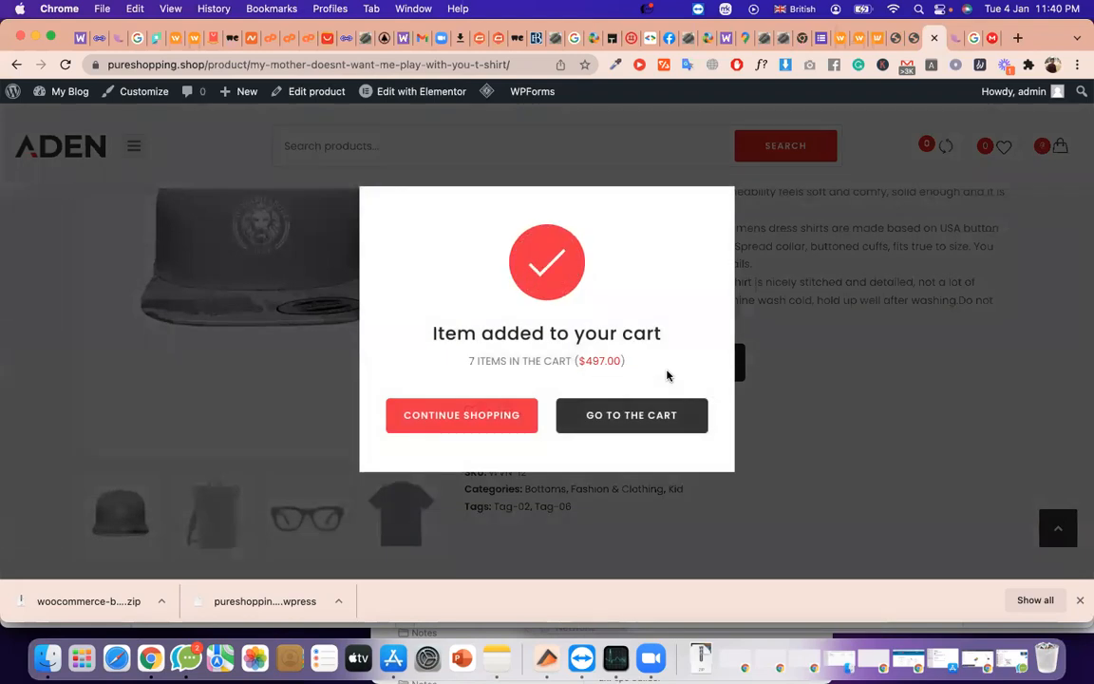
triple_click(537, 360)
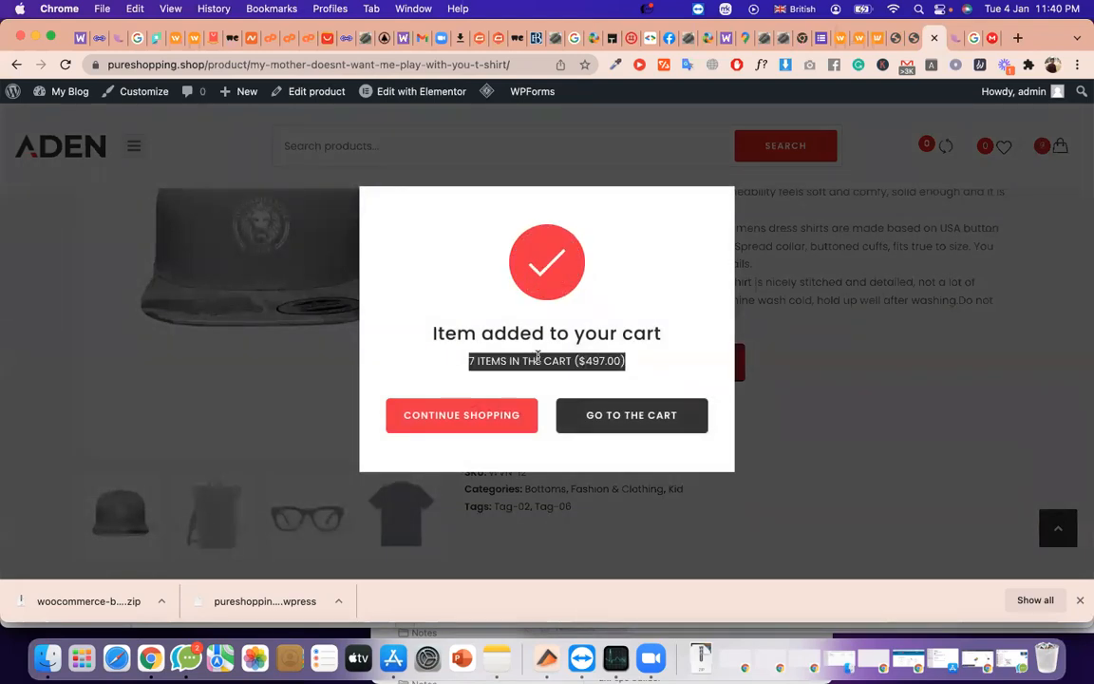
left_click(308, 190)
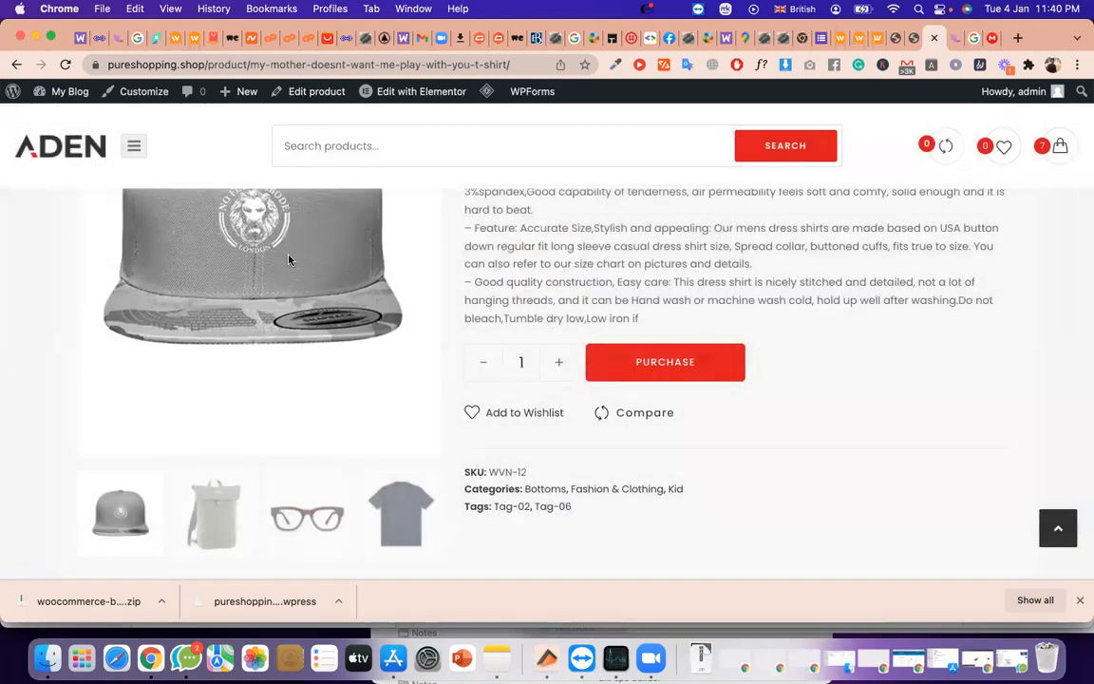
Step: Add TW Sandals Ver.01 to the cart from the store's home page and examine the frequently bought products popup
scroll(290, 259, "down", 10)
scroll(290, 259, "up", 10)
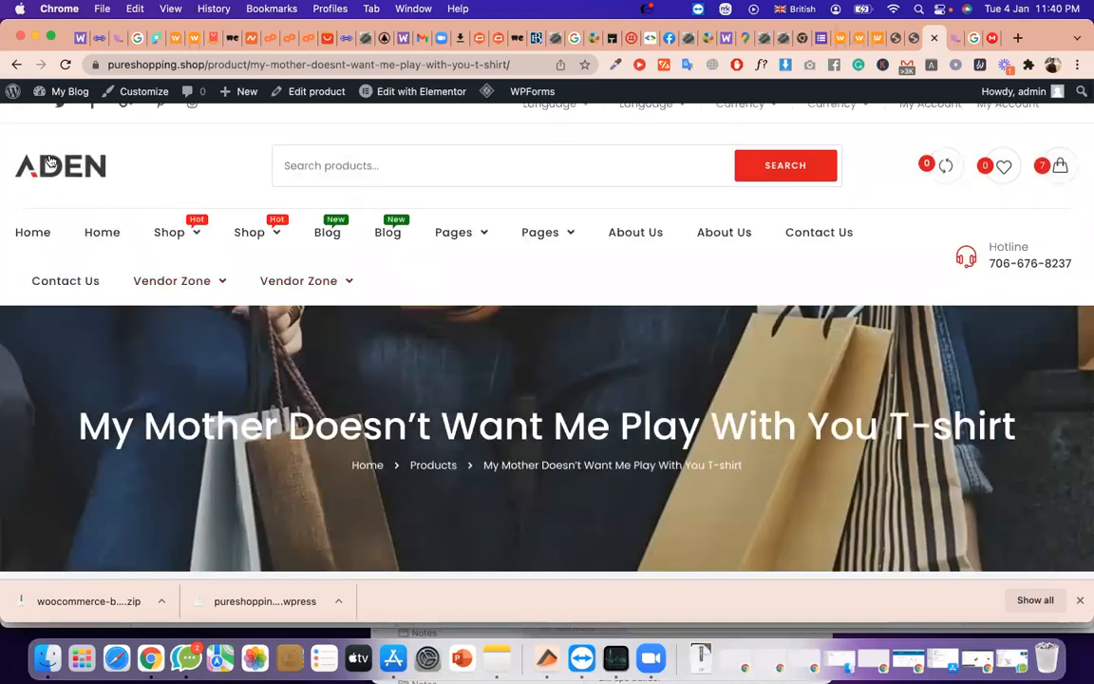
left_click(54, 162)
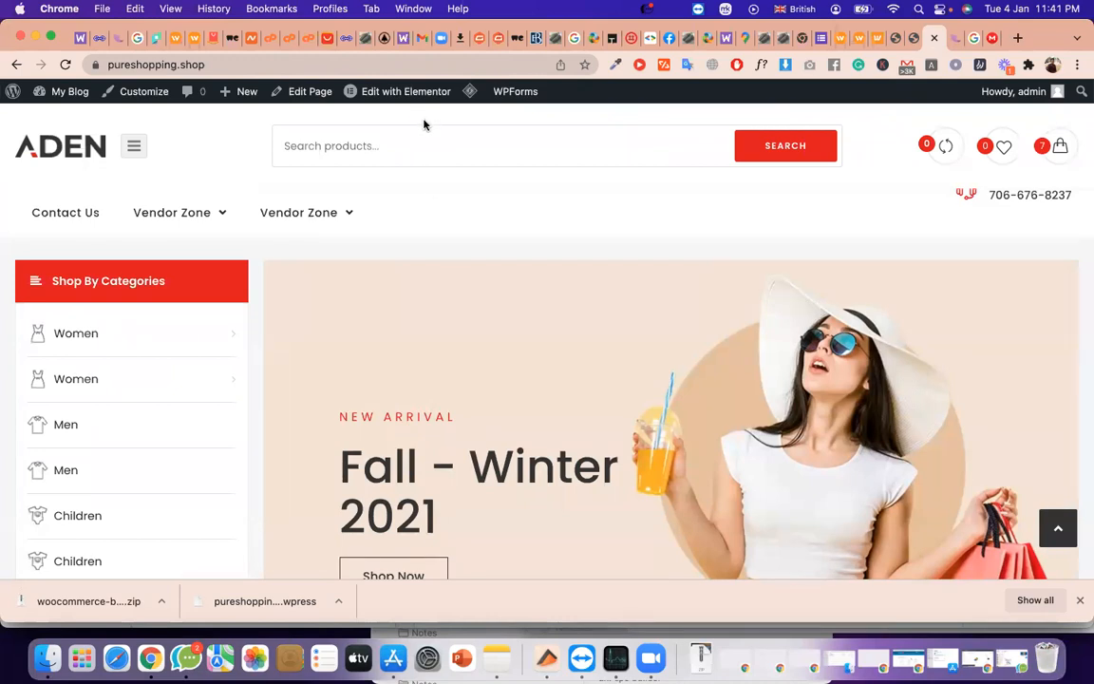
scroll(436, 335, "down", 10)
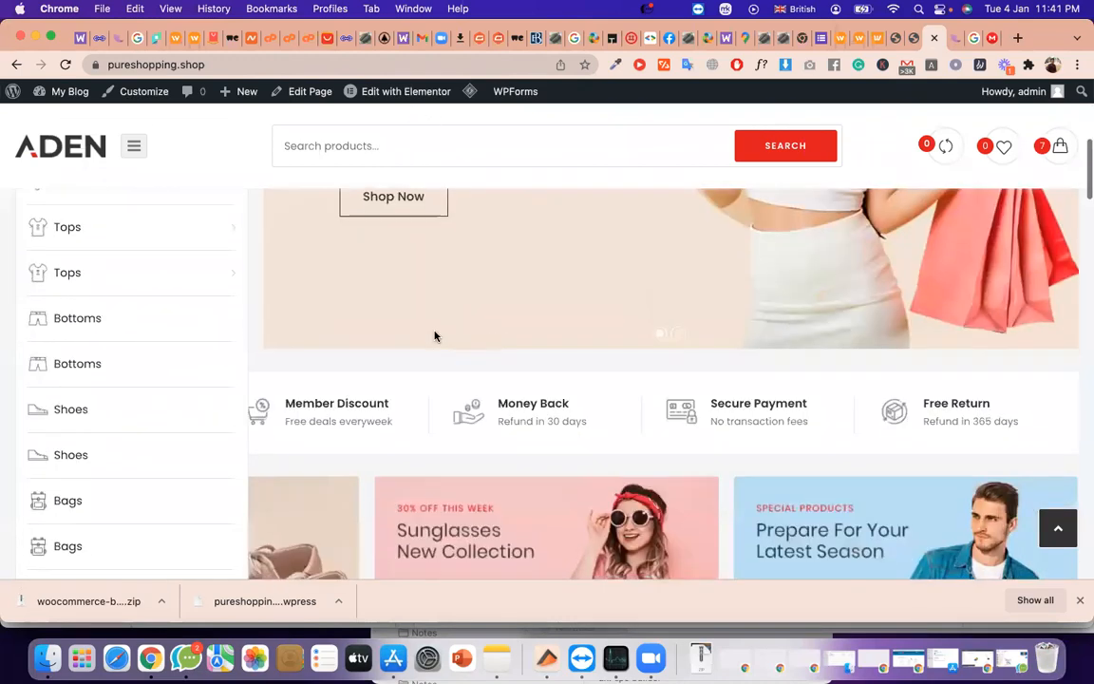
scroll(436, 337, "down", 6)
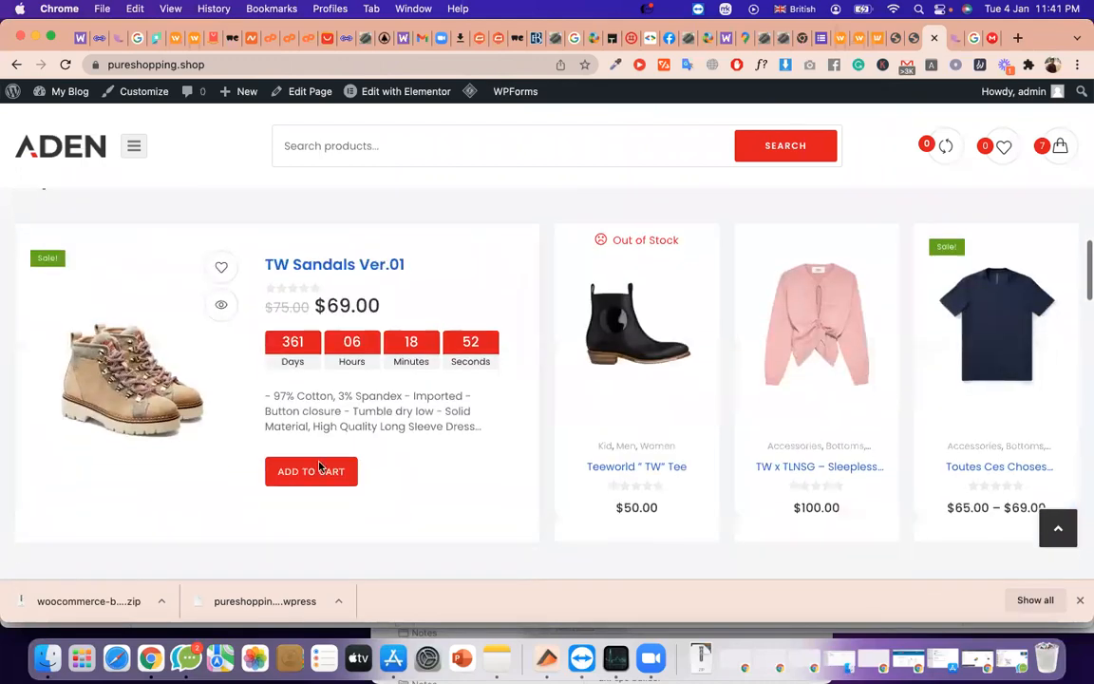
left_click(318, 473)
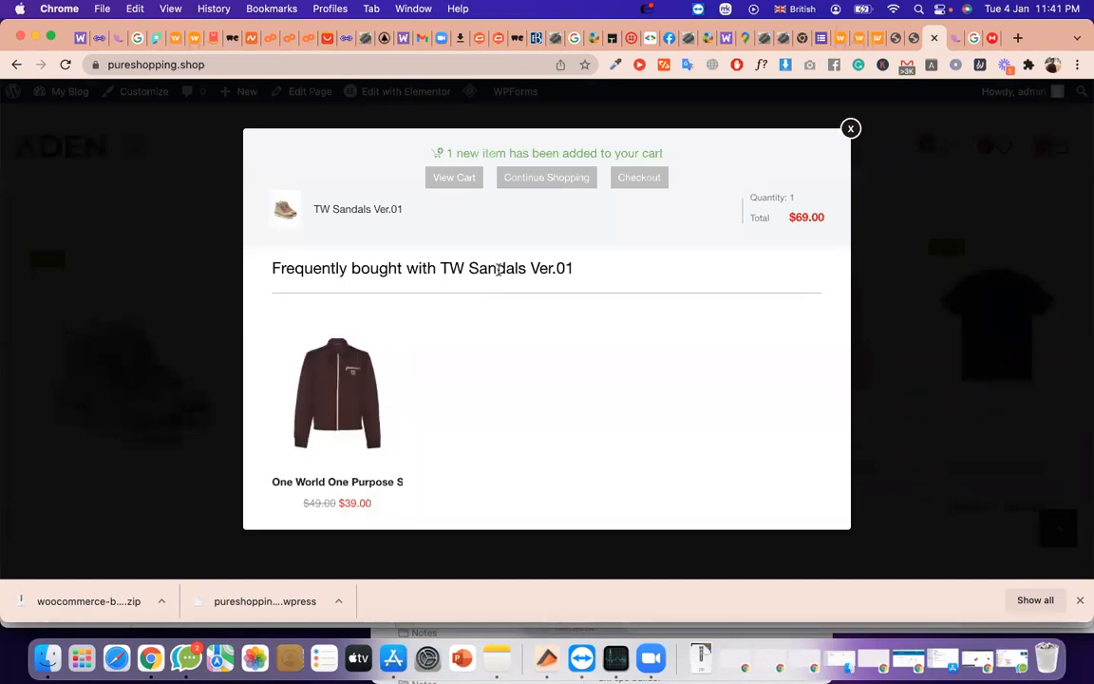
triple_click(498, 270)
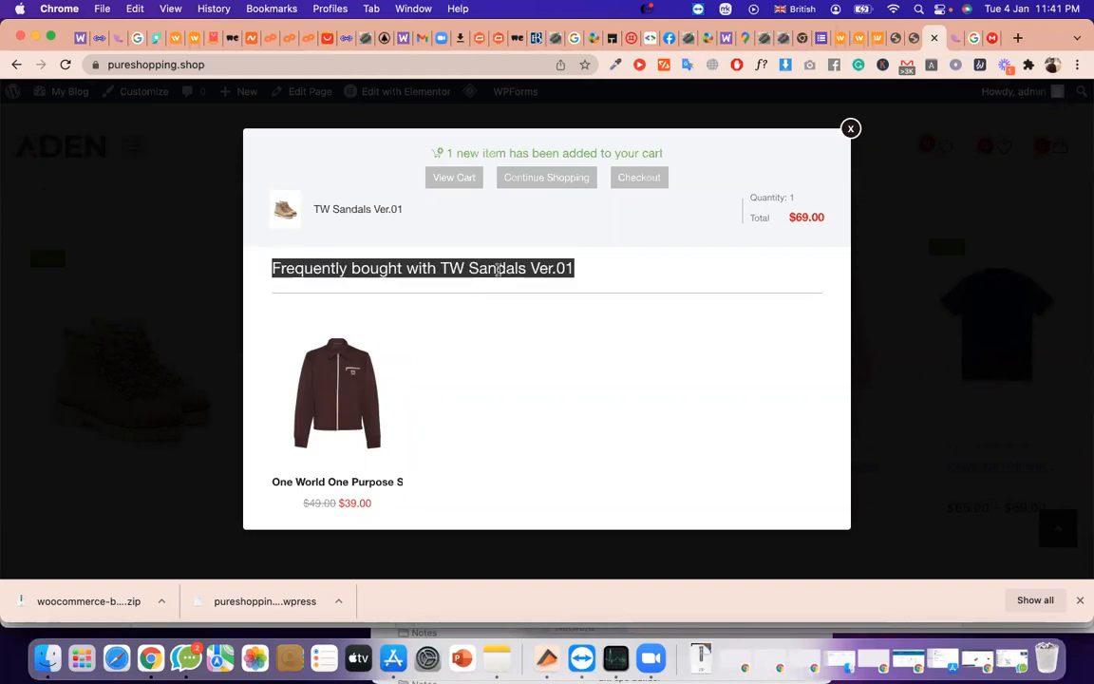
double_click(543, 270)
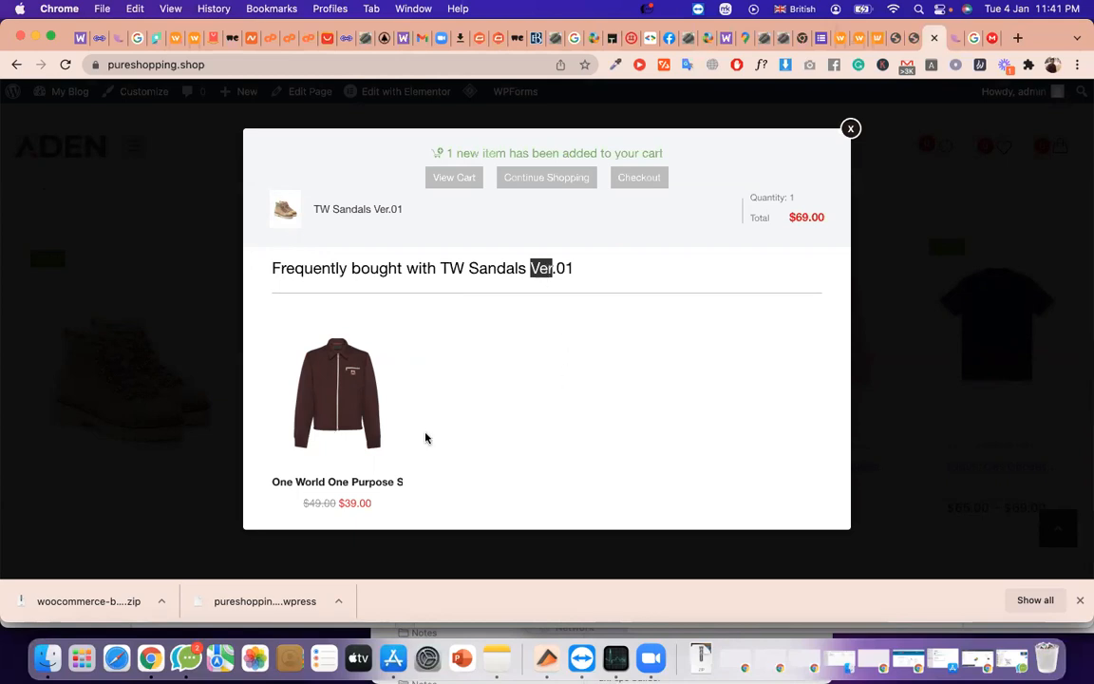
Step: Close the frequently bought products popup for TW Sandals Ver.01 and dismiss the cart confirmation
mouse_move(320, 427)
left_click(851, 129)
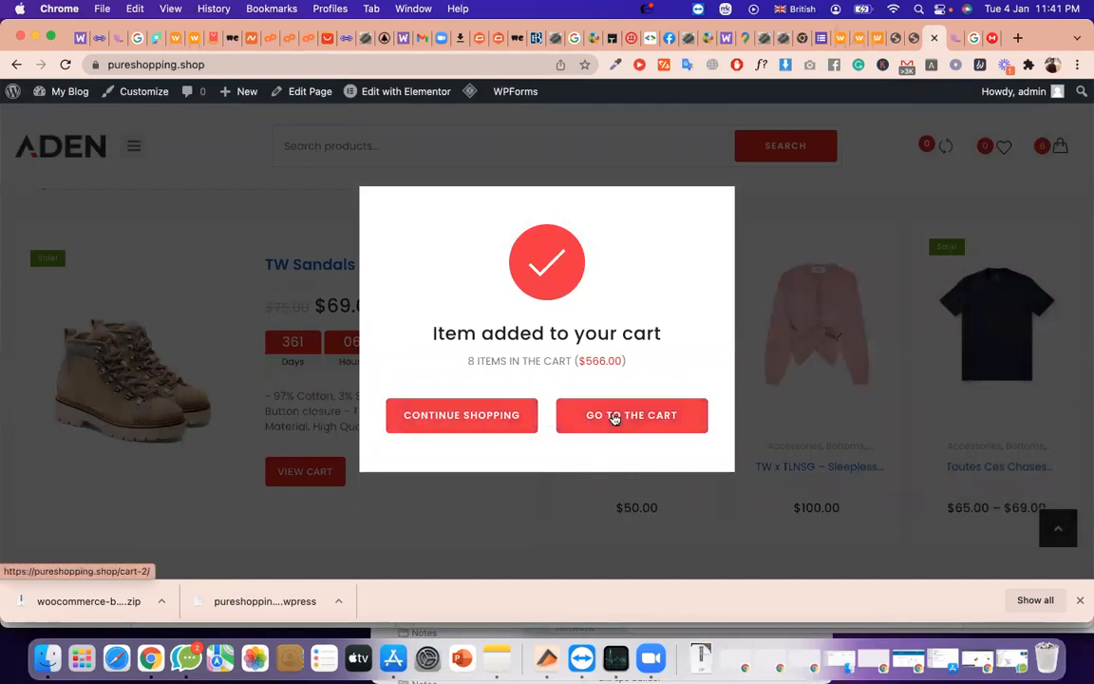
left_click(270, 284)
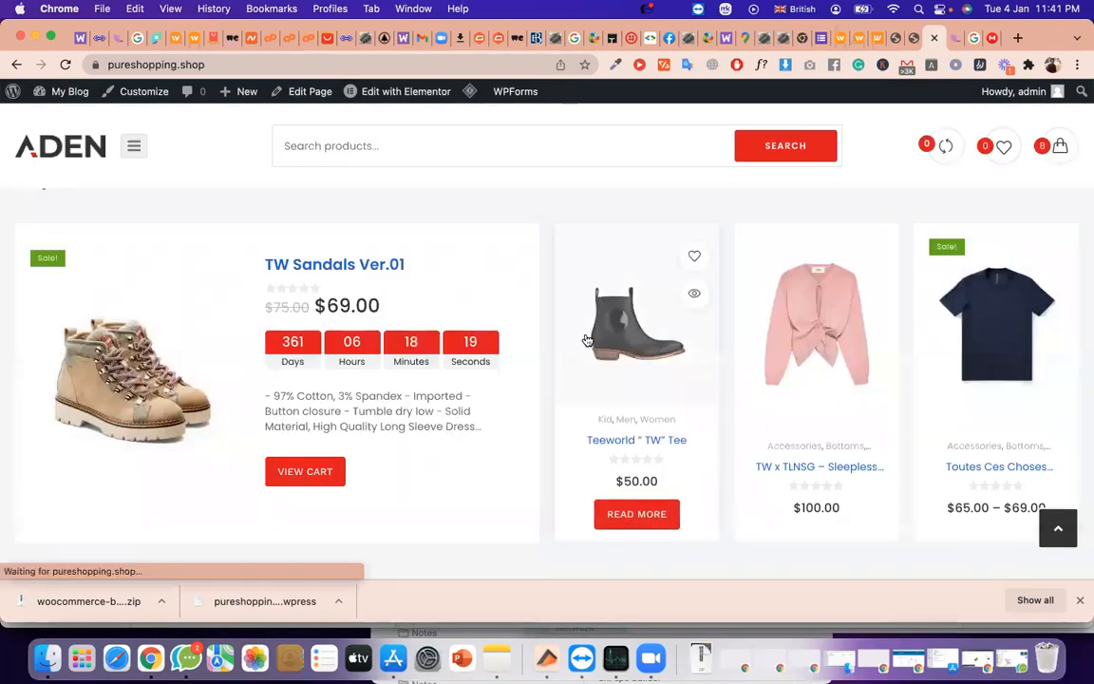
Step: Open the Teeworld "TW" Tee product page and examine its Related Products section
left_click(587, 340)
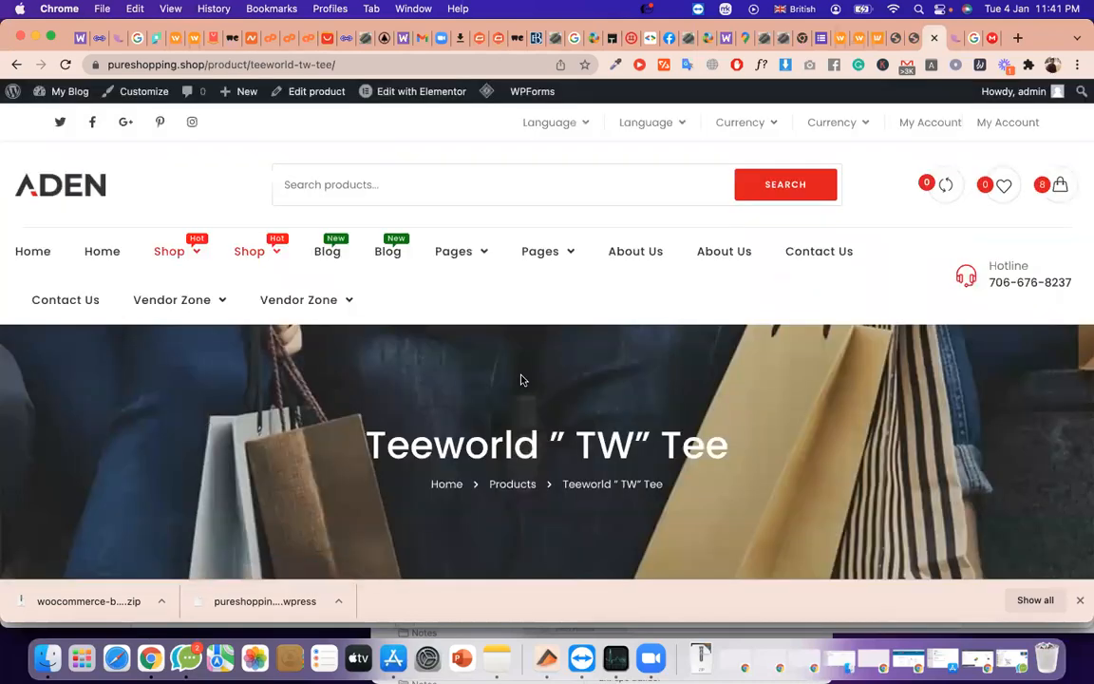
scroll(520, 376, "down", 5)
scroll(520, 376, "down", 10)
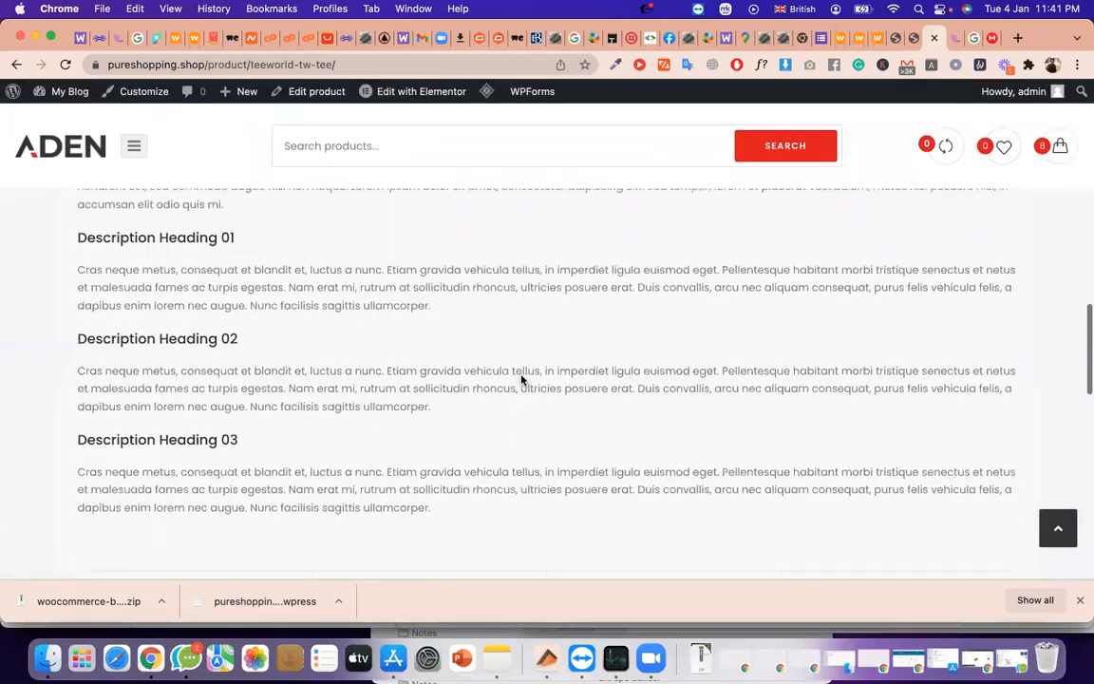
scroll(520, 382, "down", 3)
scroll(521, 384, "up", 2)
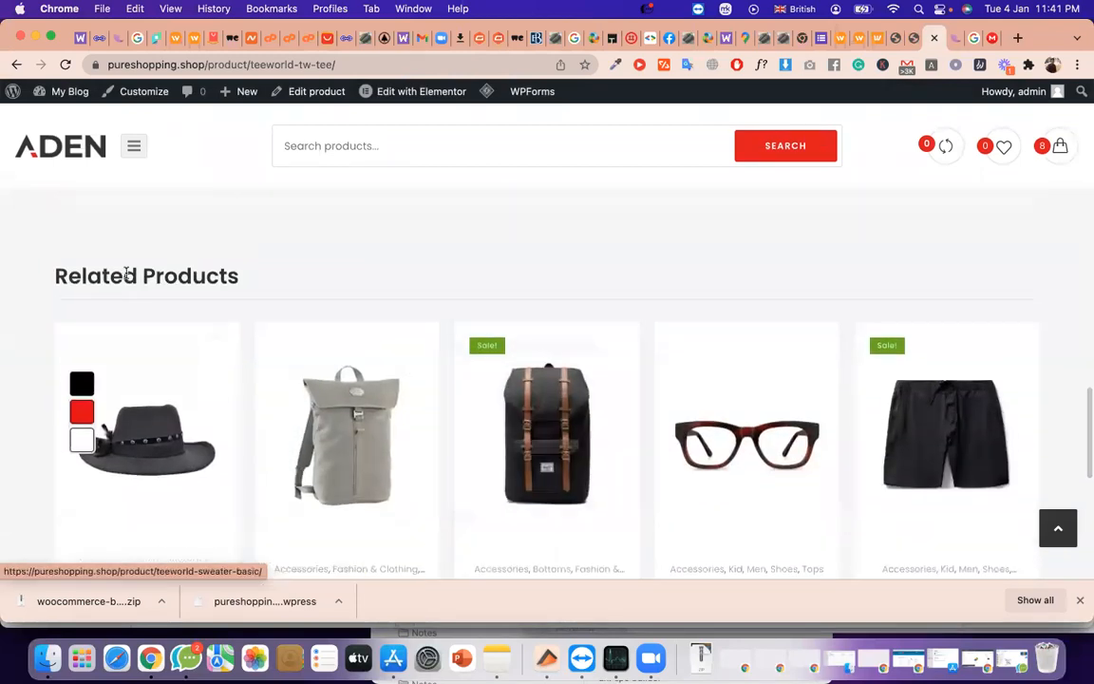
double_click(126, 273)
triple_click(126, 274)
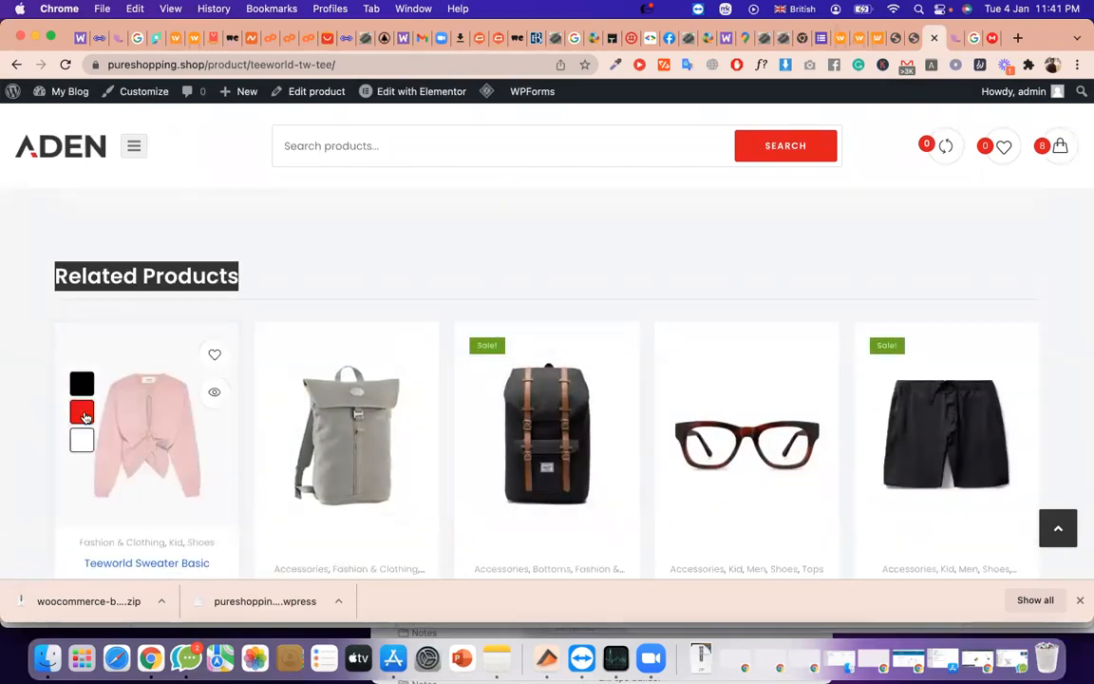
Step: Preview the red, black and white variants of Teeworld Sweater Basic in the Related Products section
left_click(85, 416)
left_click(82, 386)
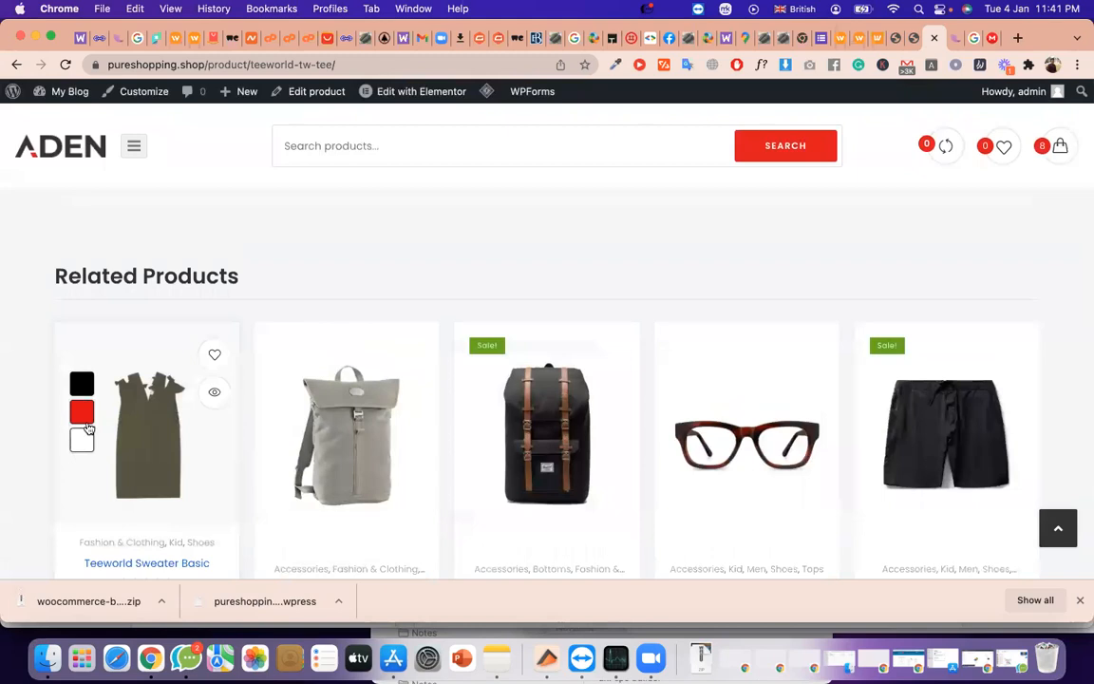
left_click(83, 439)
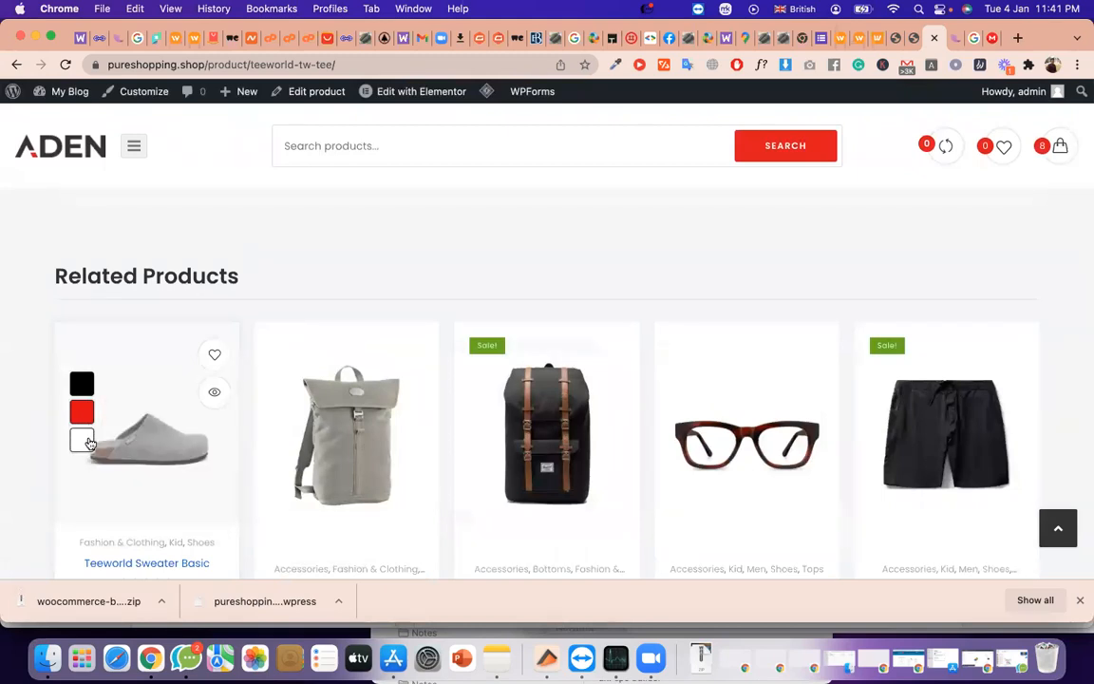
Step: In the plugin's cross-sell settings, try Above Description Tab as the display position and set it to Below description
left_click(897, 38)
scroll(493, 342, "down", 2)
scroll(492, 342, "up", 1)
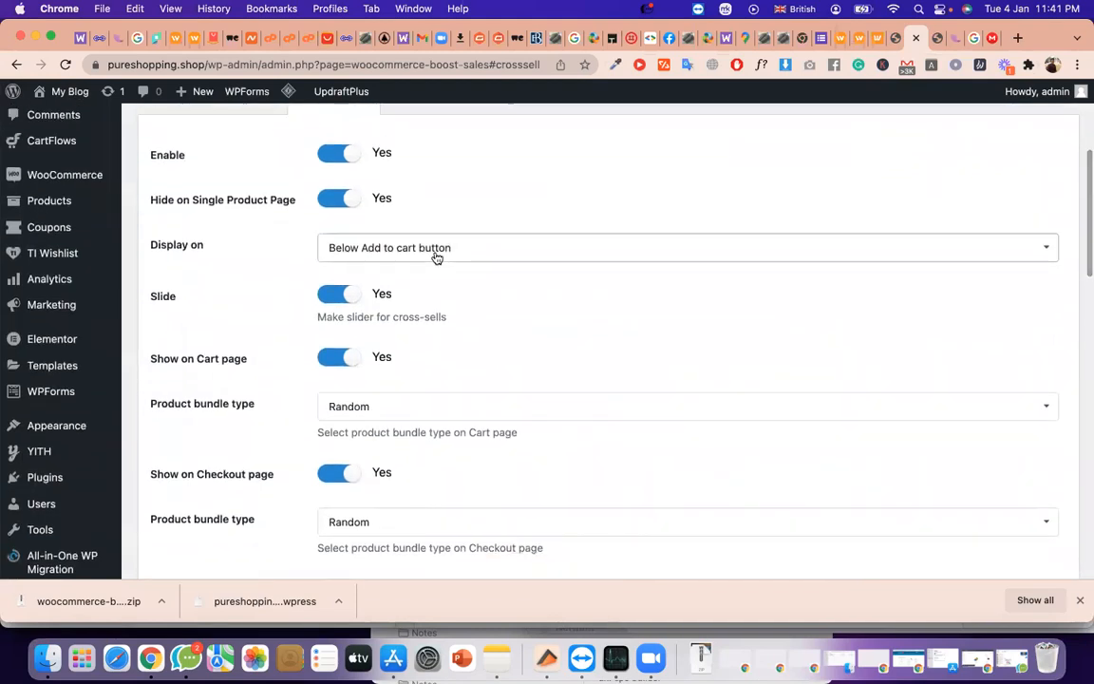
left_click(435, 250)
left_click(441, 340)
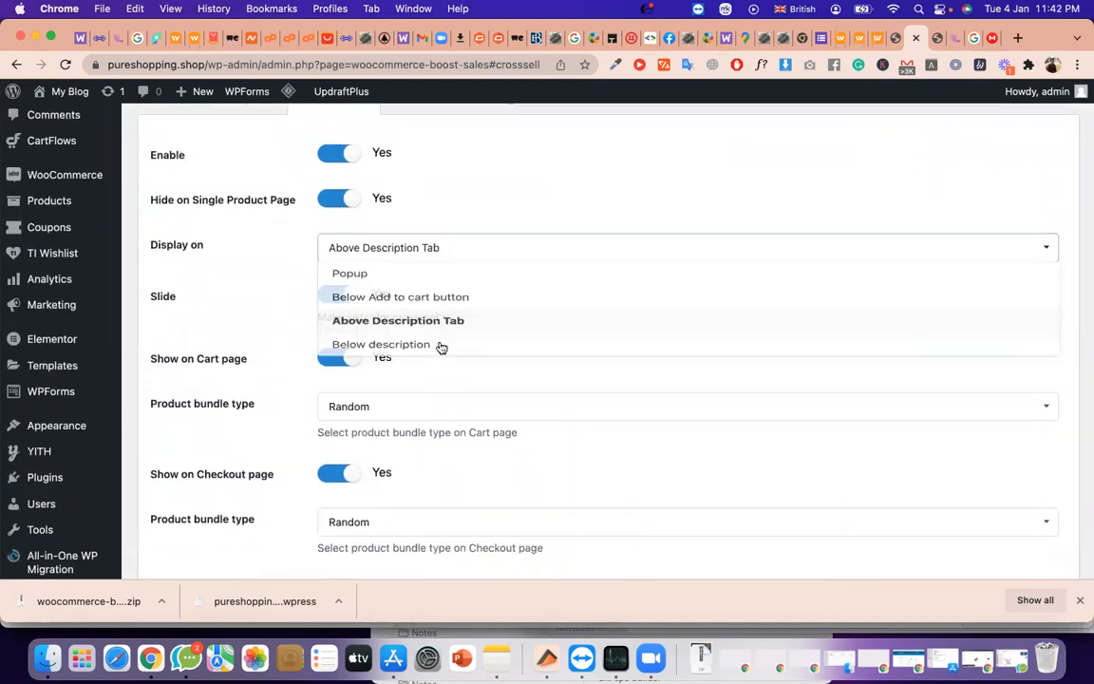
left_click(396, 251)
left_click(464, 248)
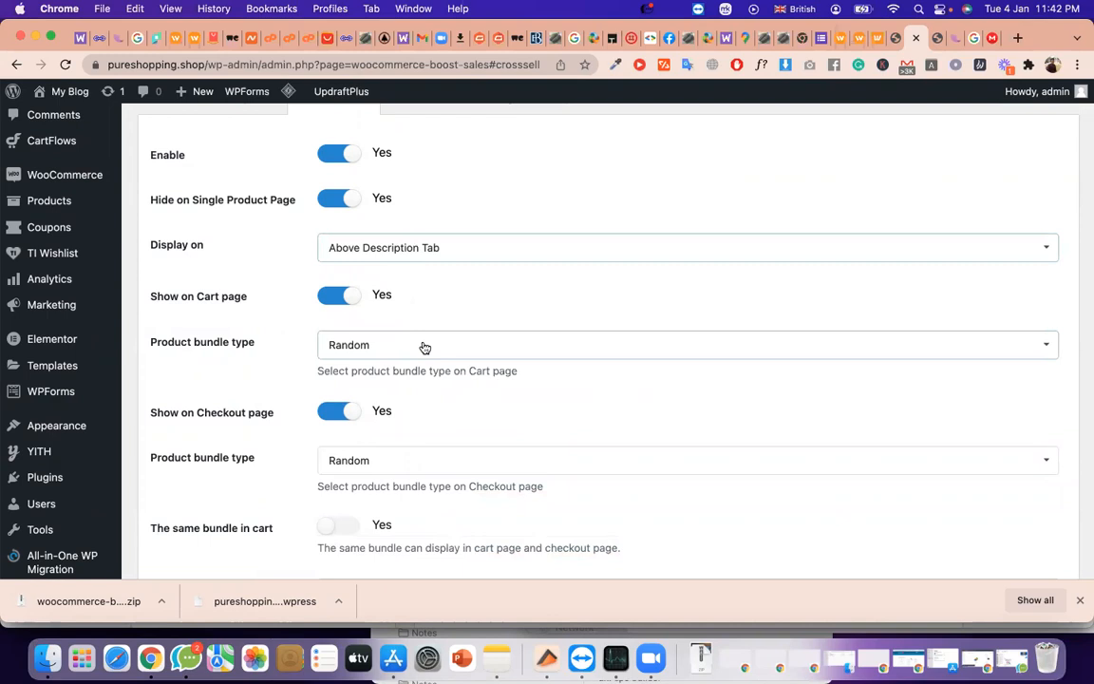
left_click(397, 250)
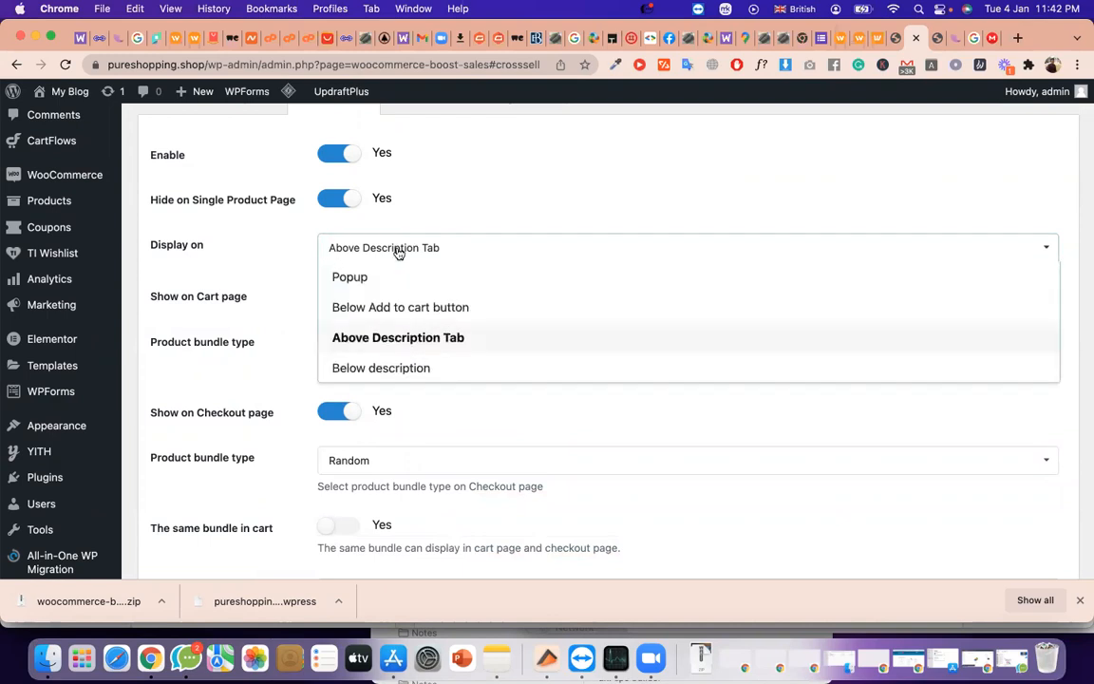
left_click(421, 369)
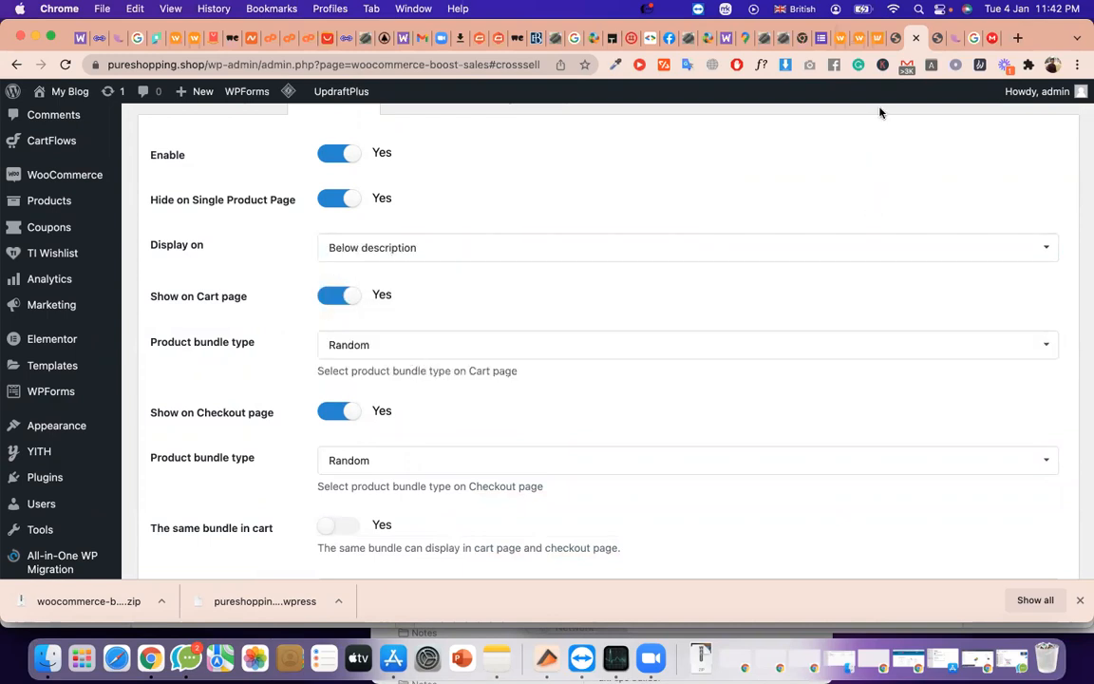
Step: Add Lion Dance Hoodie from the Accessories category to the cart, check the frequently bought products and dismiss both popups
left_click(896, 40)
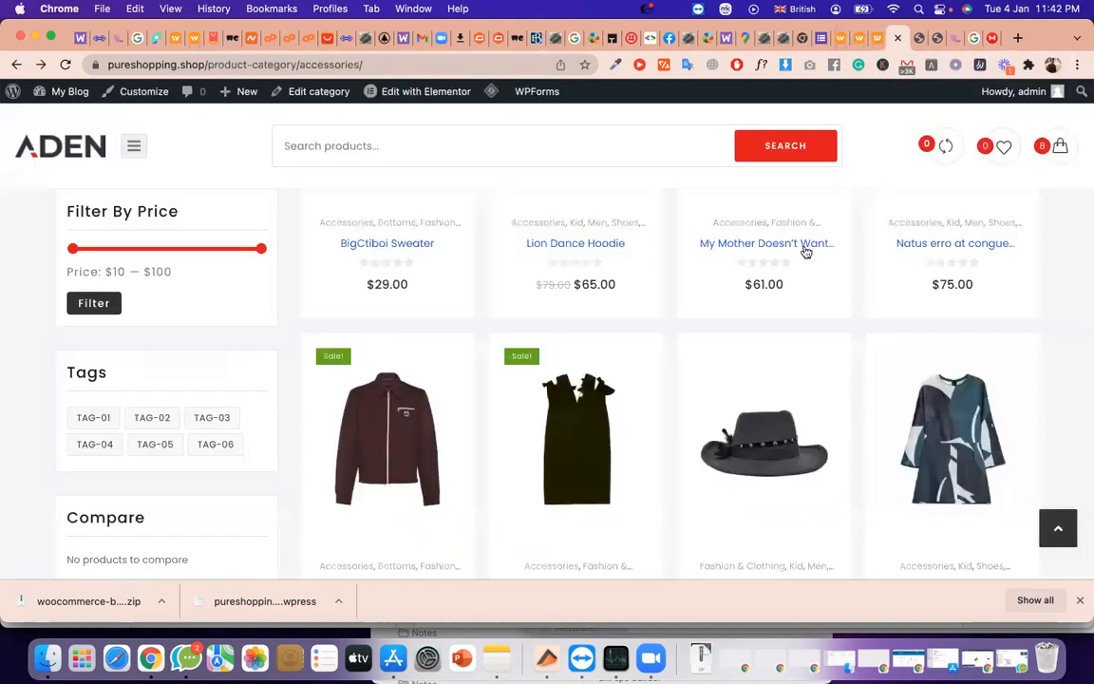
scroll(642, 415, "down", 2)
scroll(642, 415, "down", 3)
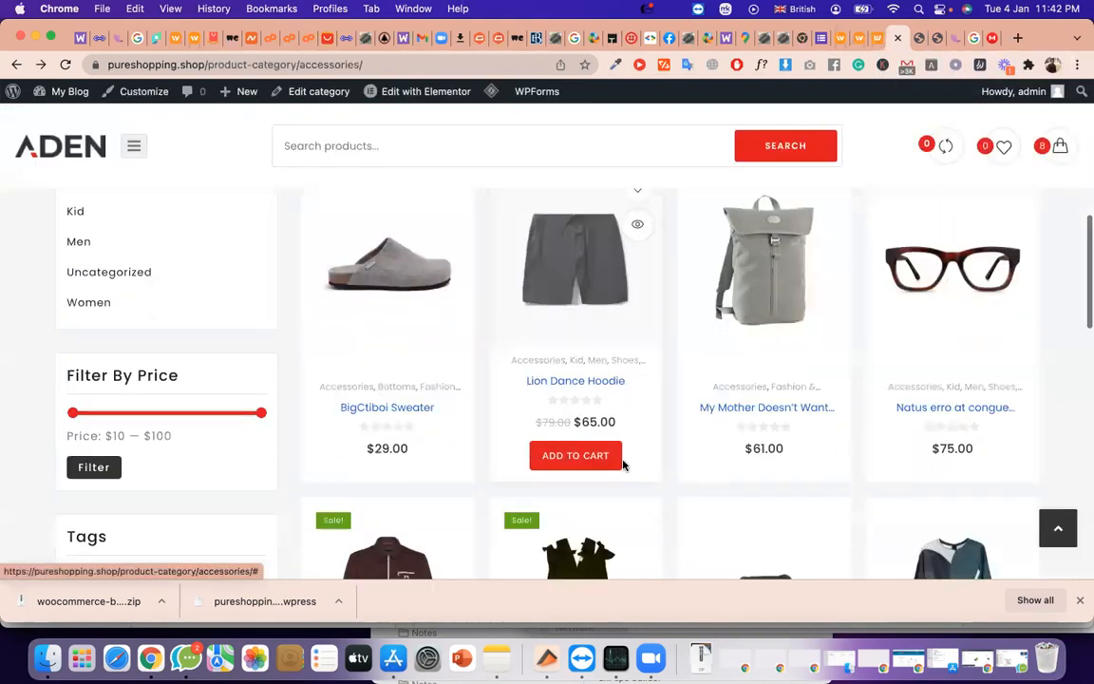
left_click(596, 458)
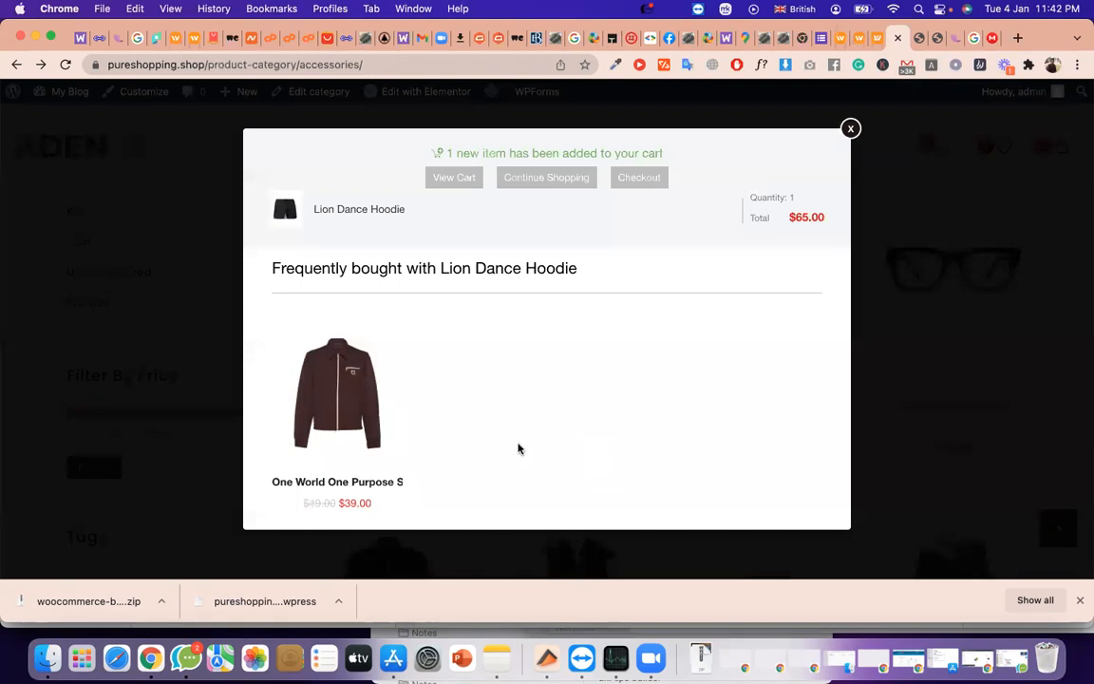
mouse_move(359, 451)
left_click(849, 129)
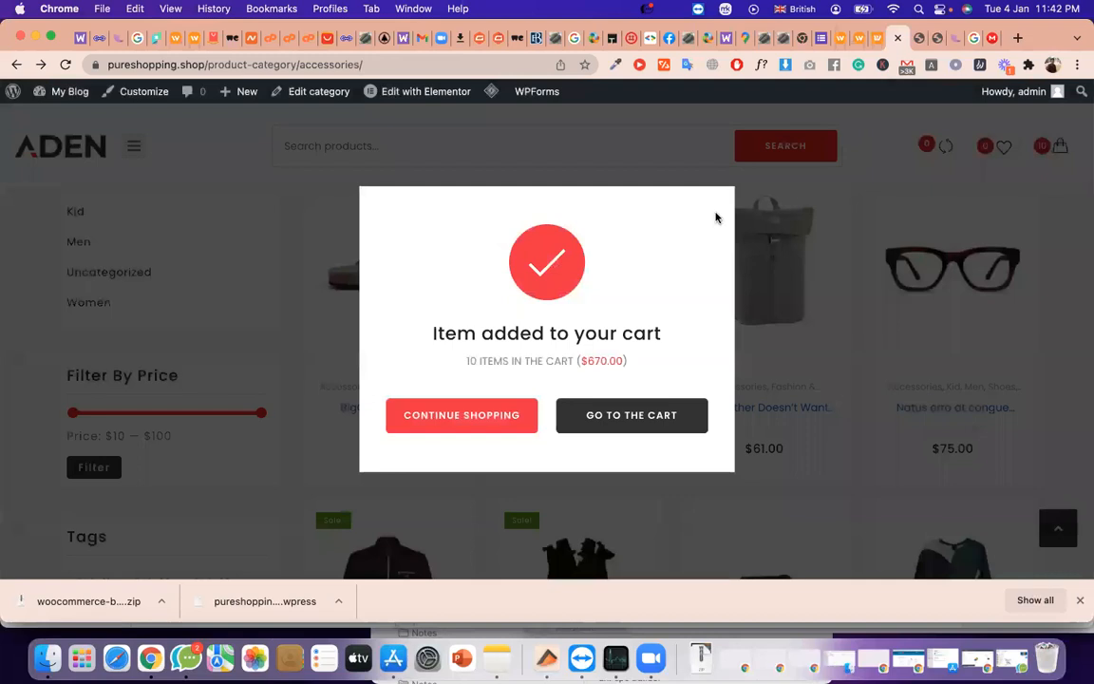
left_click(788, 185)
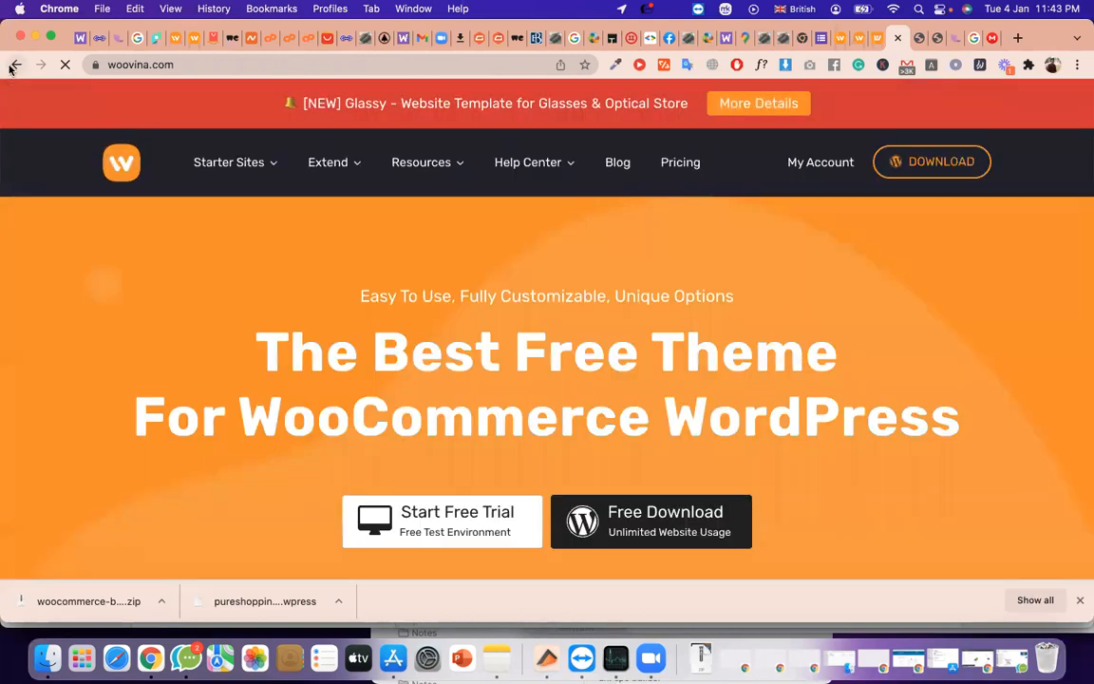
Step: Return from the external site to the Accessories category and open the product My Mother Doesn't Want Me Play With You Sweater for editing
left_click(14, 65)
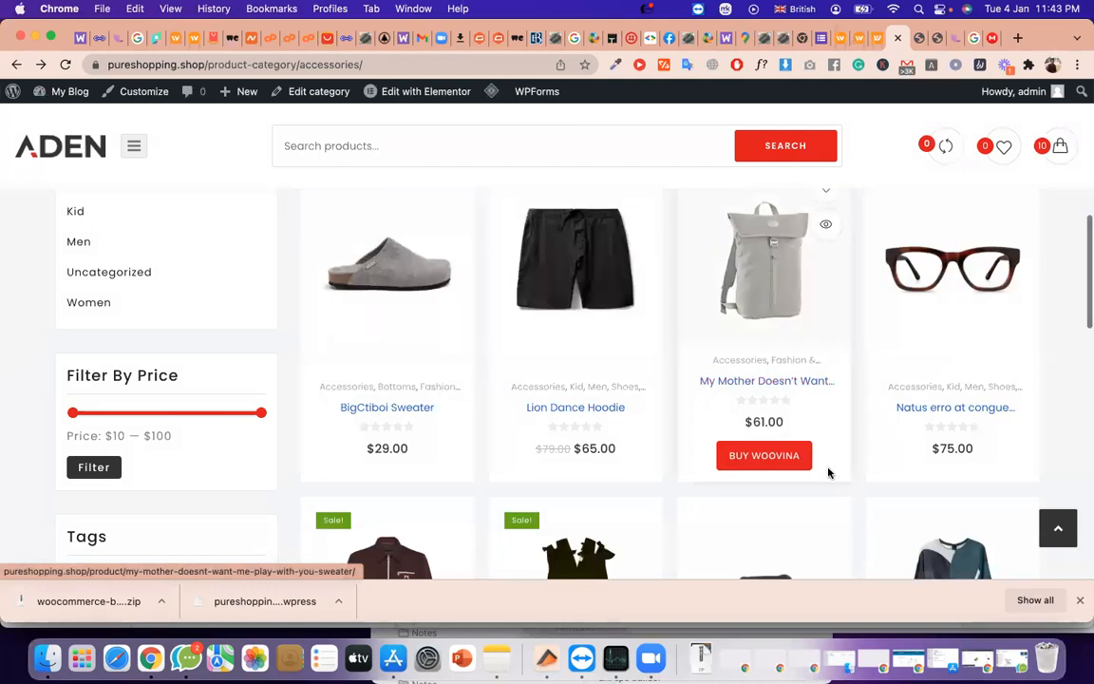
left_click(736, 314)
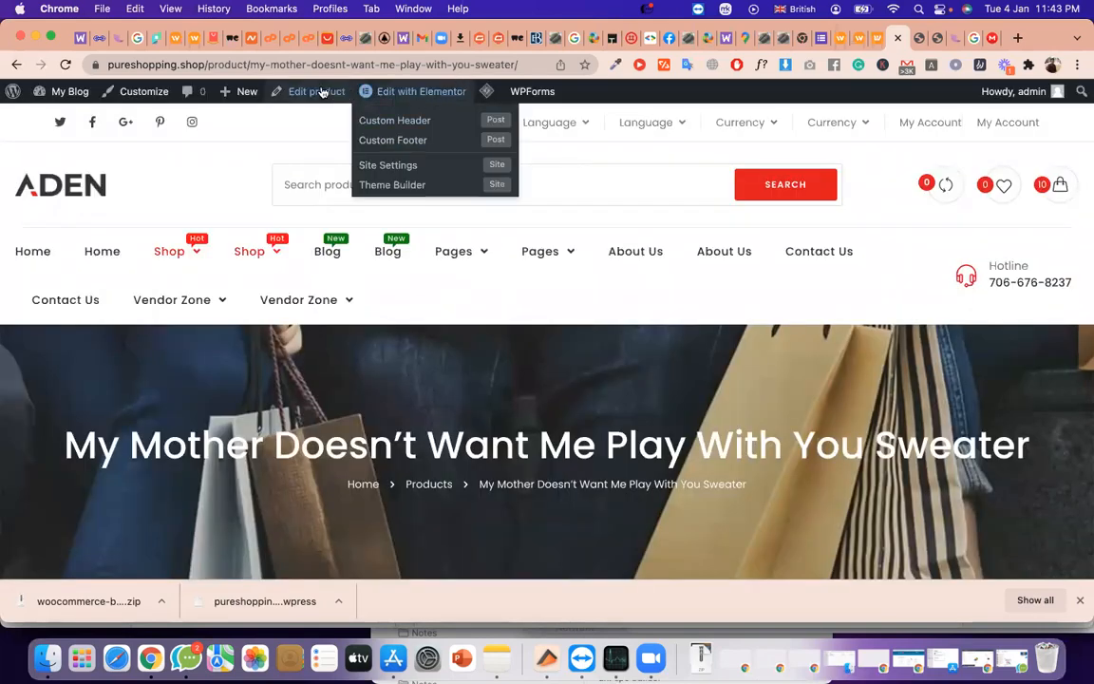
left_click(319, 92)
scroll(482, 264, "down", 5)
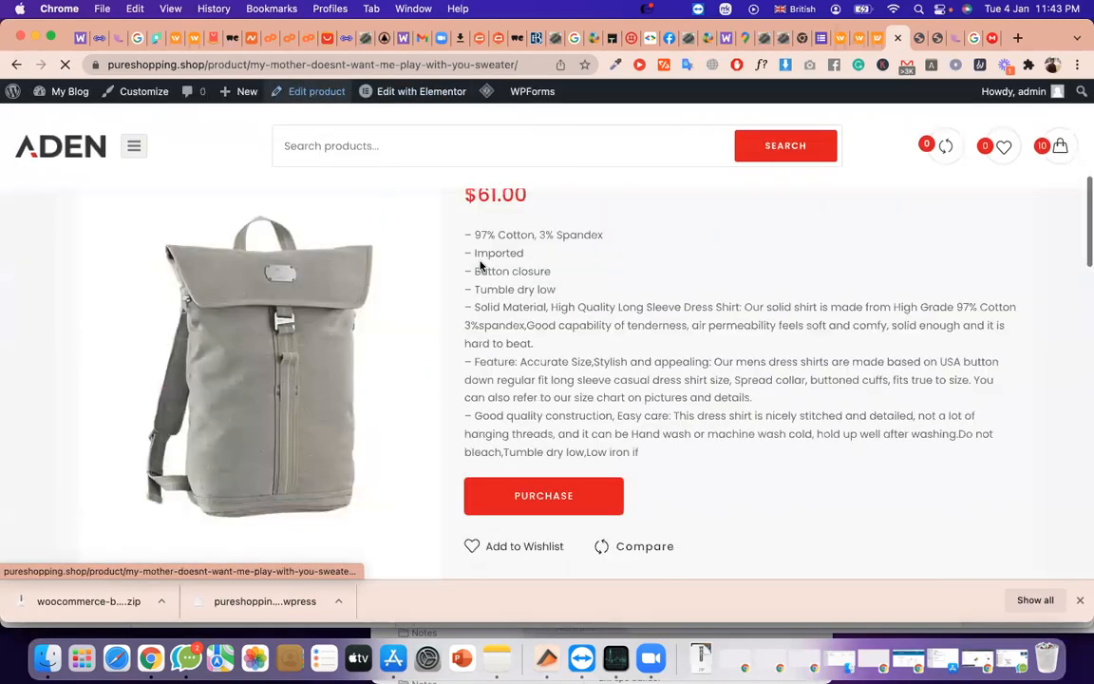
scroll(530, 409, "down", 5)
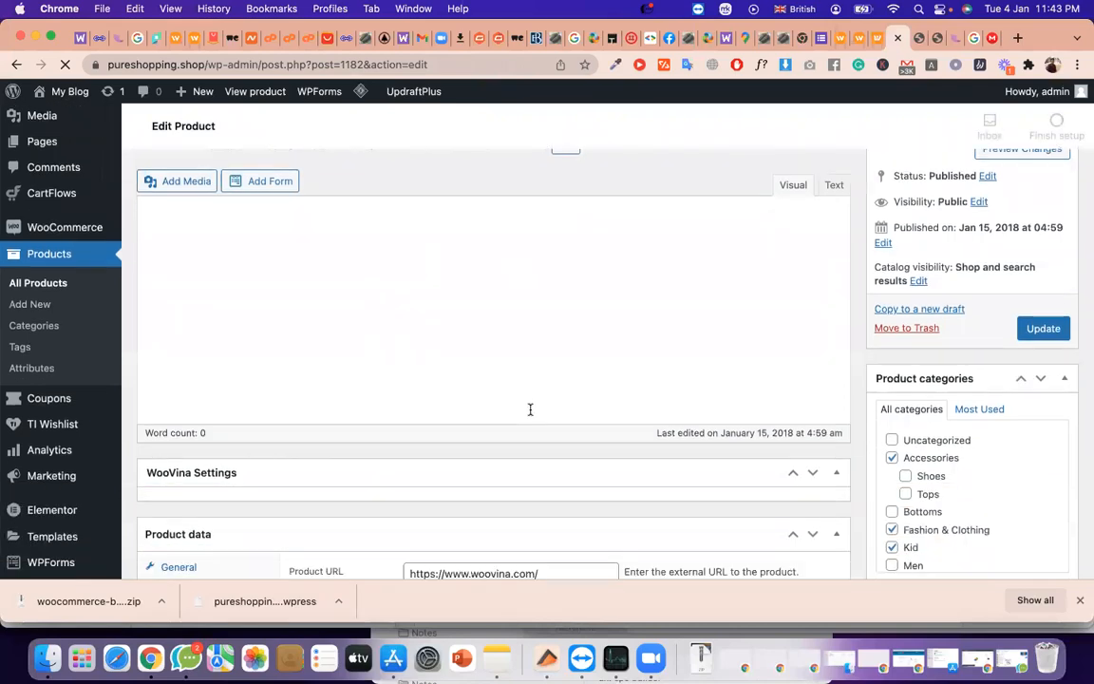
Step: Review the product's external URL and button text in its product data, and list the available product types
scroll(530, 409, "down", 2)
scroll(530, 409, "up", 4)
scroll(530, 410, "down", 5)
scroll(530, 409, "down", 6)
scroll(530, 412, "up", 1)
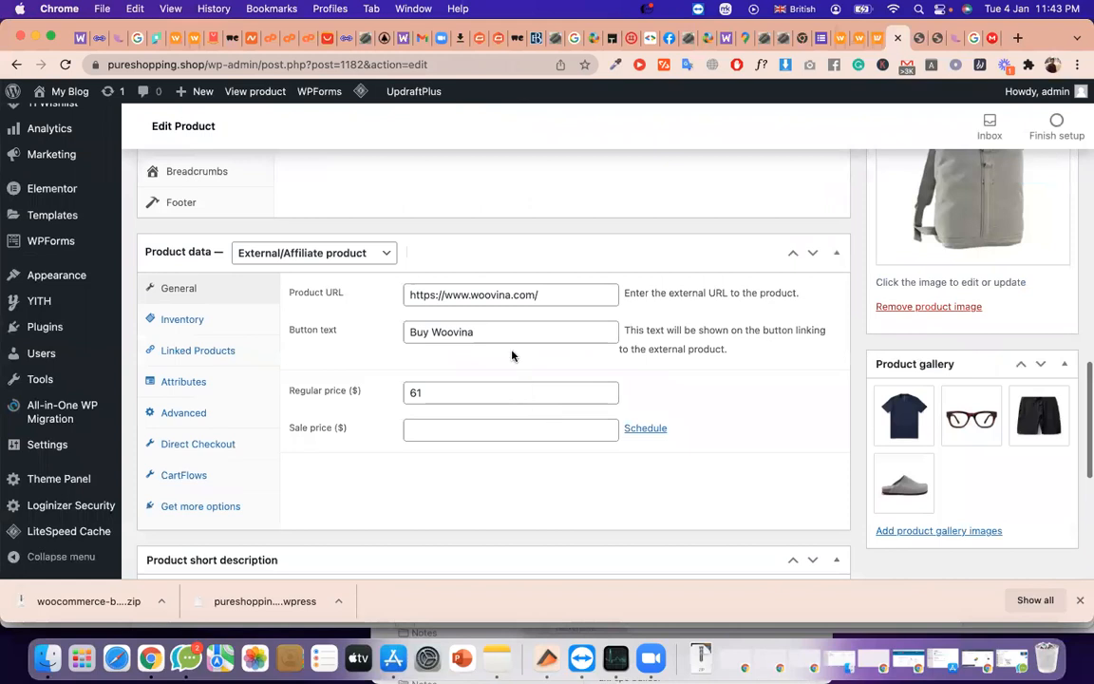
triple_click(476, 295)
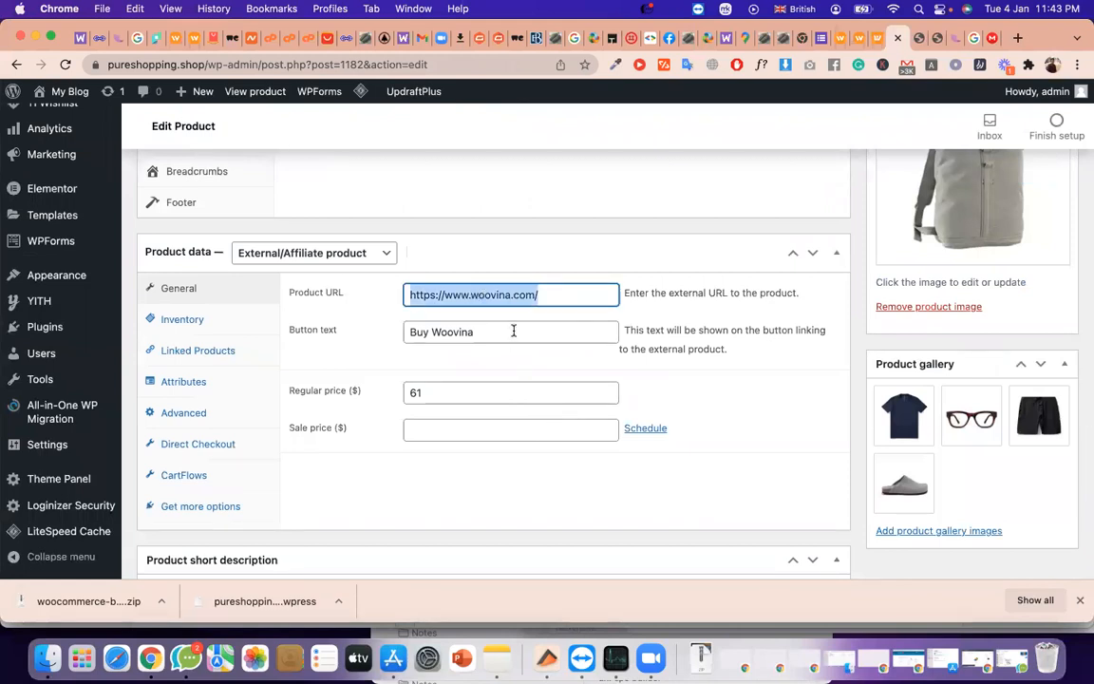
triple_click(513, 330)
triple_click(494, 285)
left_click(384, 252)
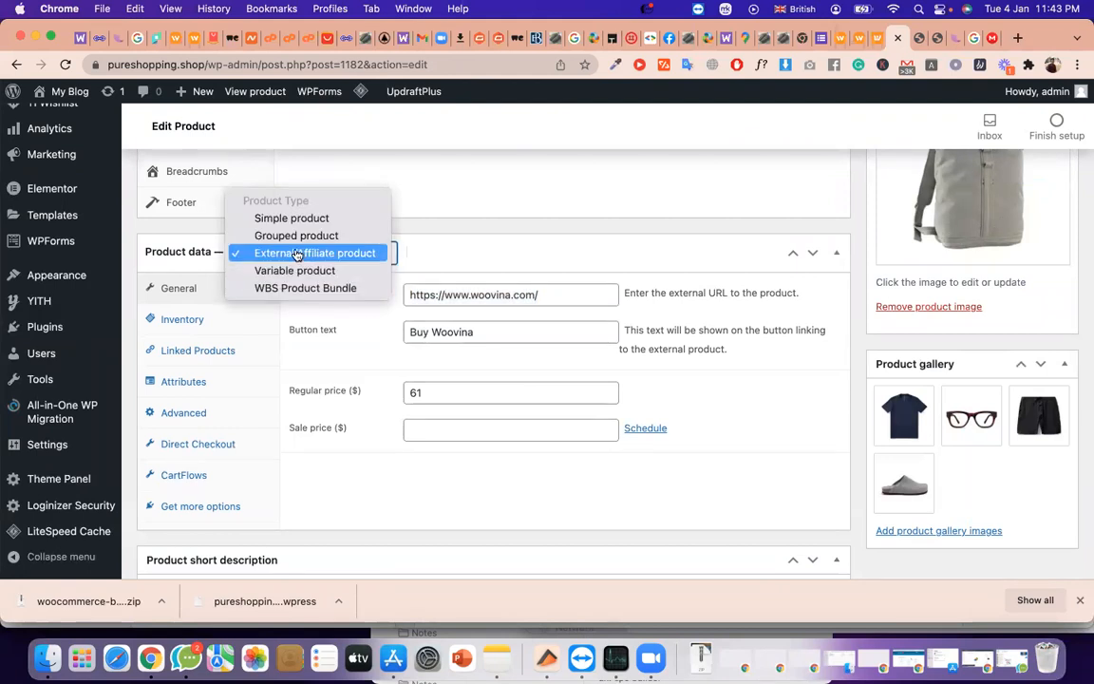
Step: Recheck the external product URL and the button text of the affiliate product
left_click(480, 296)
triple_click(479, 296)
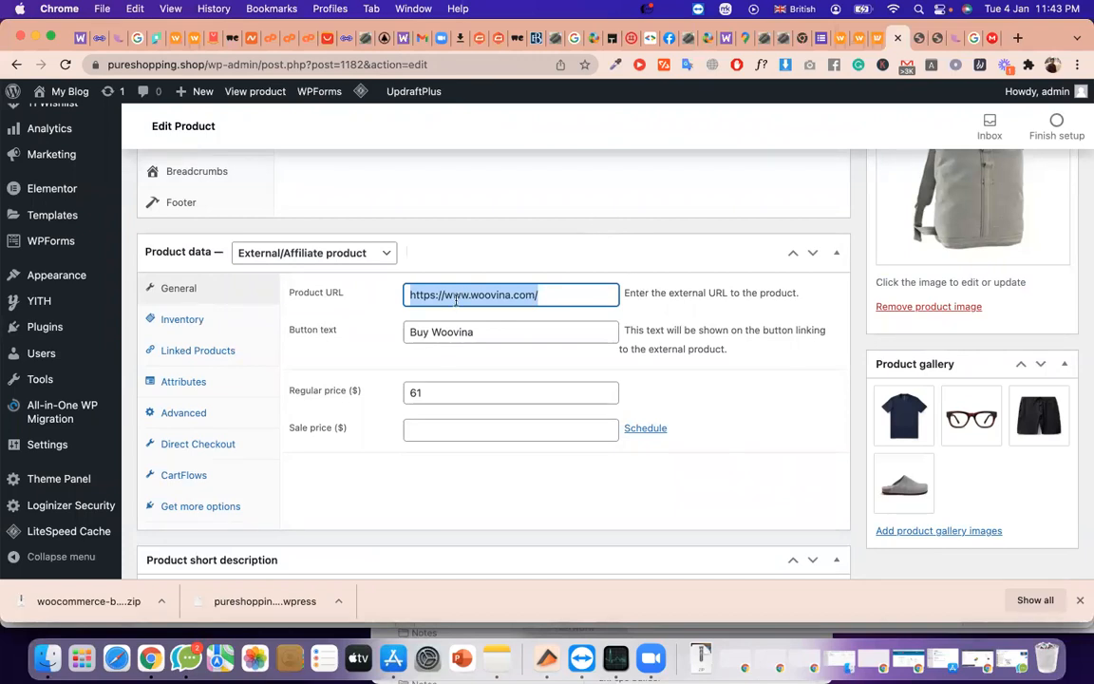
scroll(456, 300, "down", 1)
left_click(501, 267)
double_click(501, 267)
left_click(559, 262)
triple_click(560, 264)
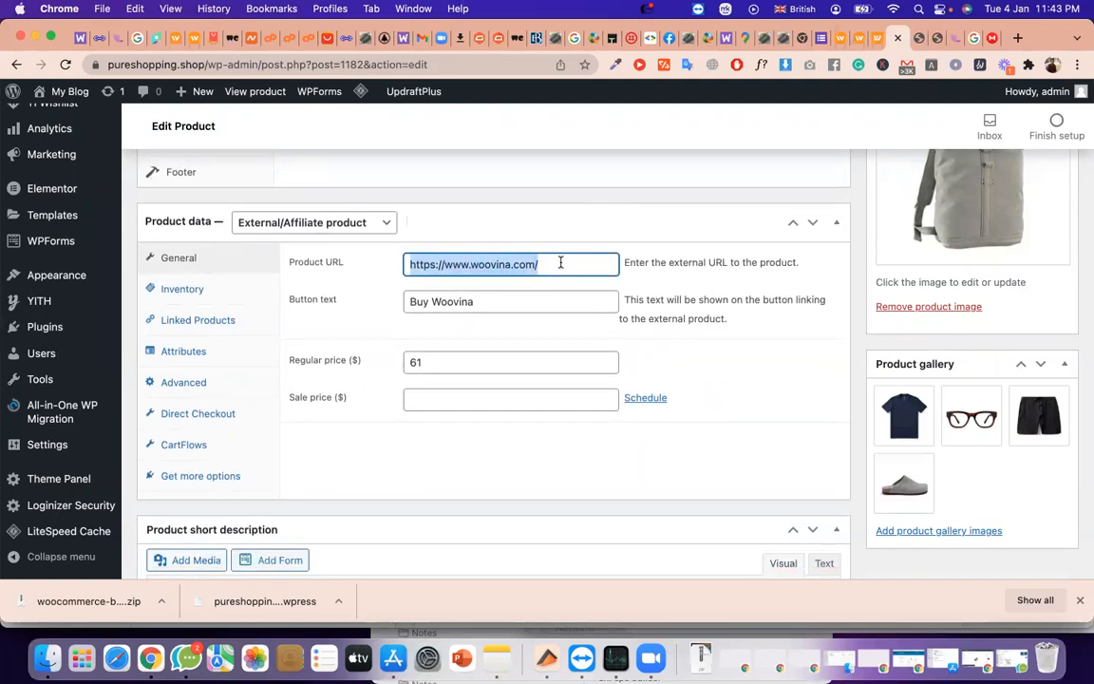
triple_click(483, 301)
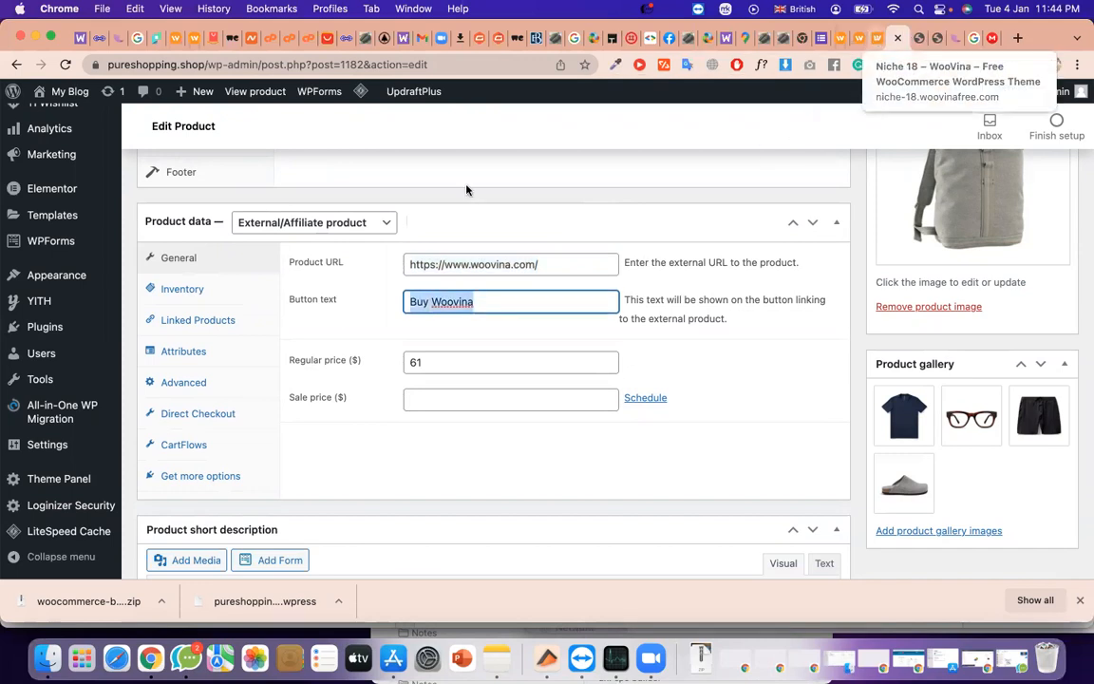
Step: View the affiliate product's store page in a new tab and follow its Purchase link to the external site
right_click(254, 89)
left_click(266, 94)
left_click(899, 40)
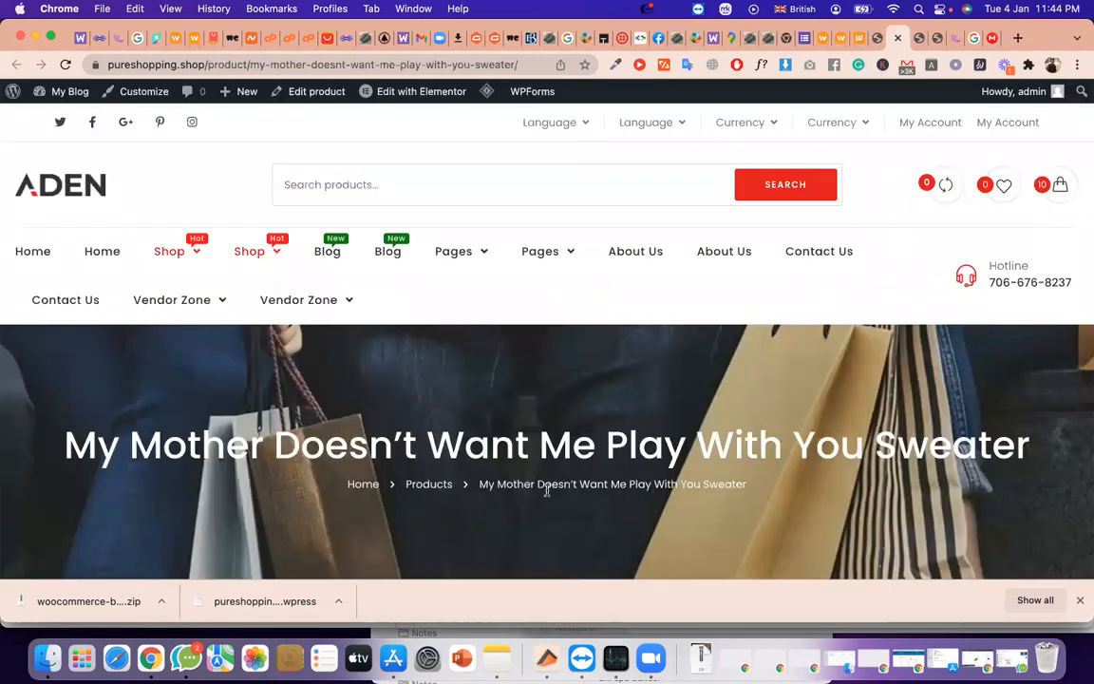
scroll(547, 493, "down", 10)
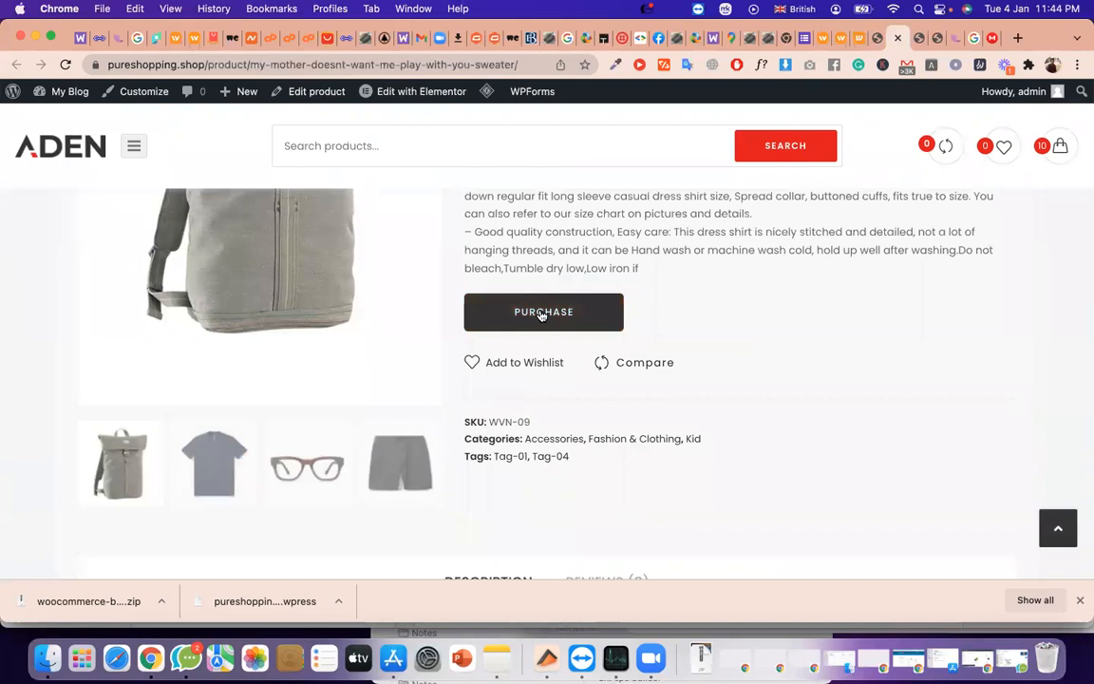
left_click(541, 314)
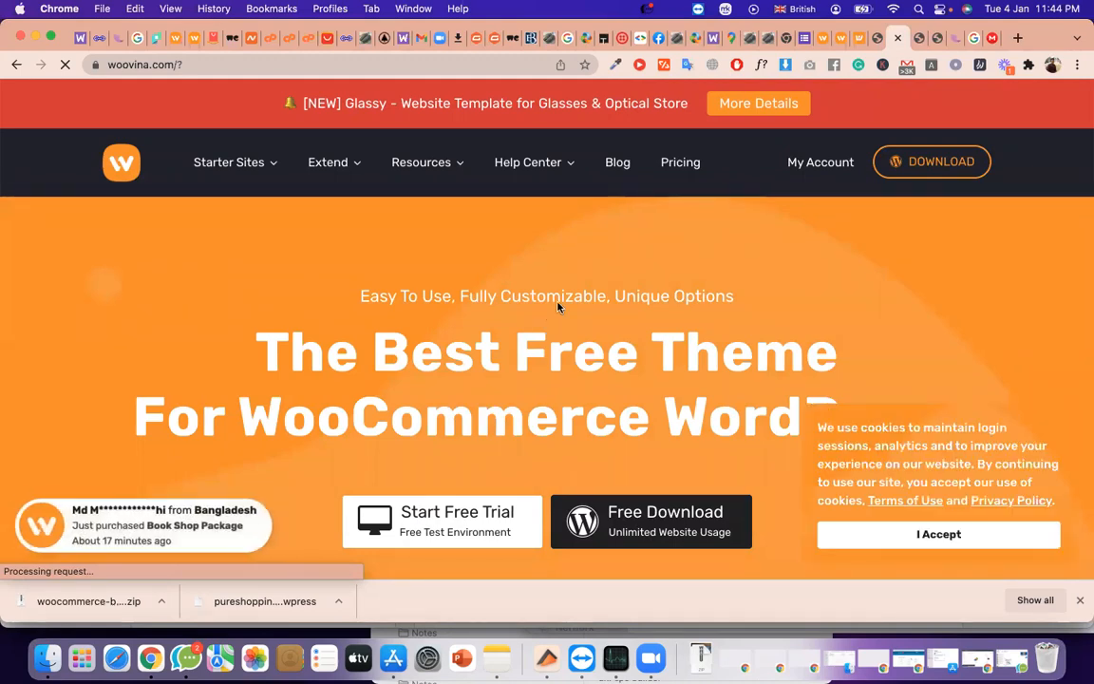
Step: Return from the external site to the store's home page and open the out-of-stock Teeworld "TW" Tee from Recent Products
left_click(863, 38)
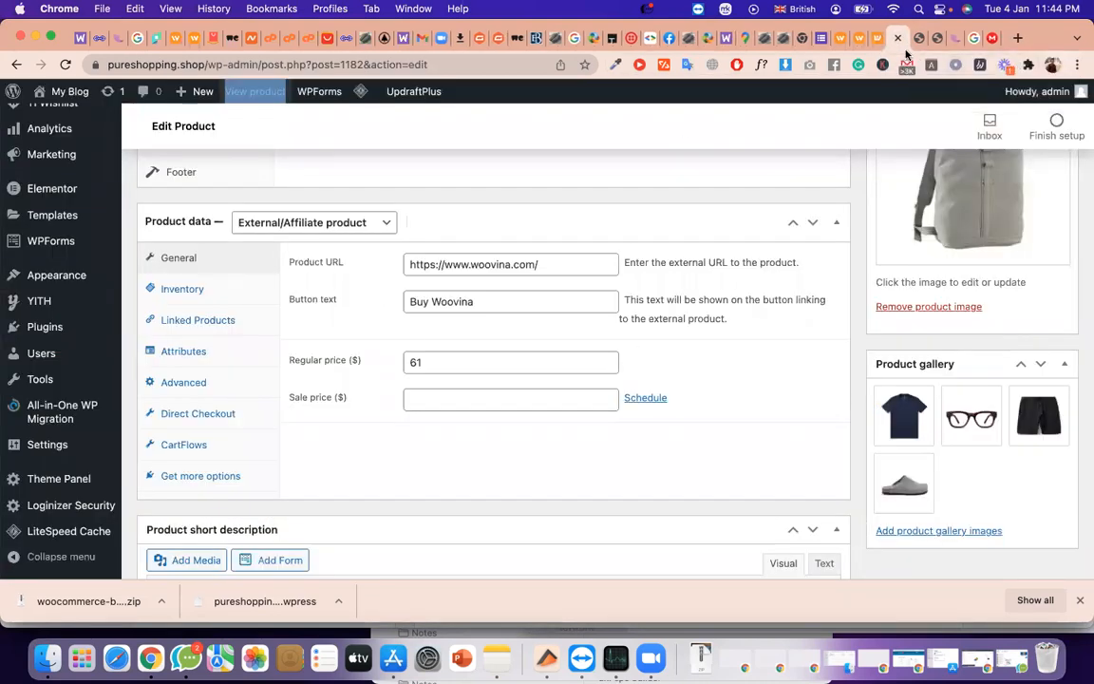
mouse_move(67, 91)
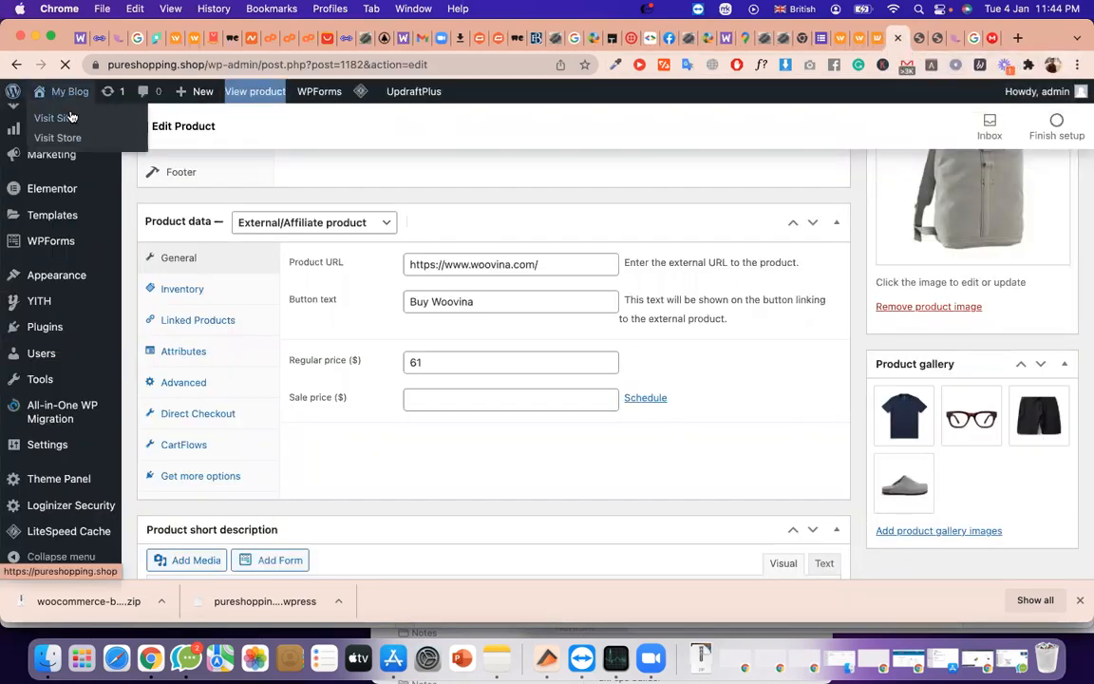
left_click(68, 116)
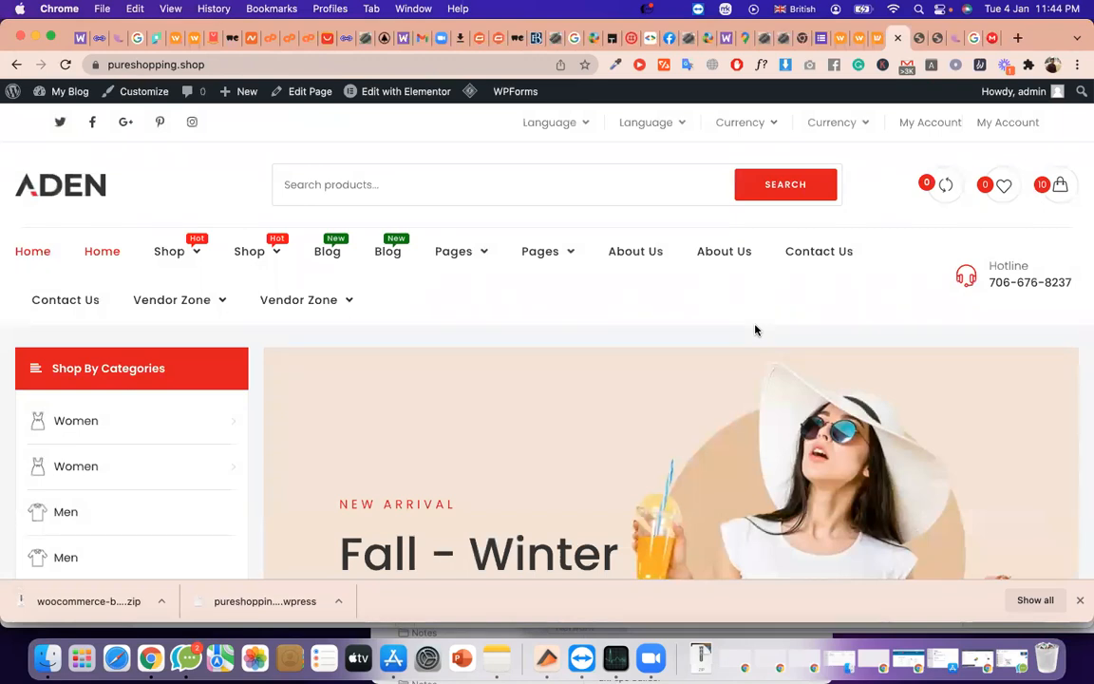
scroll(756, 330, "down", 5)
scroll(756, 330, "down", 10)
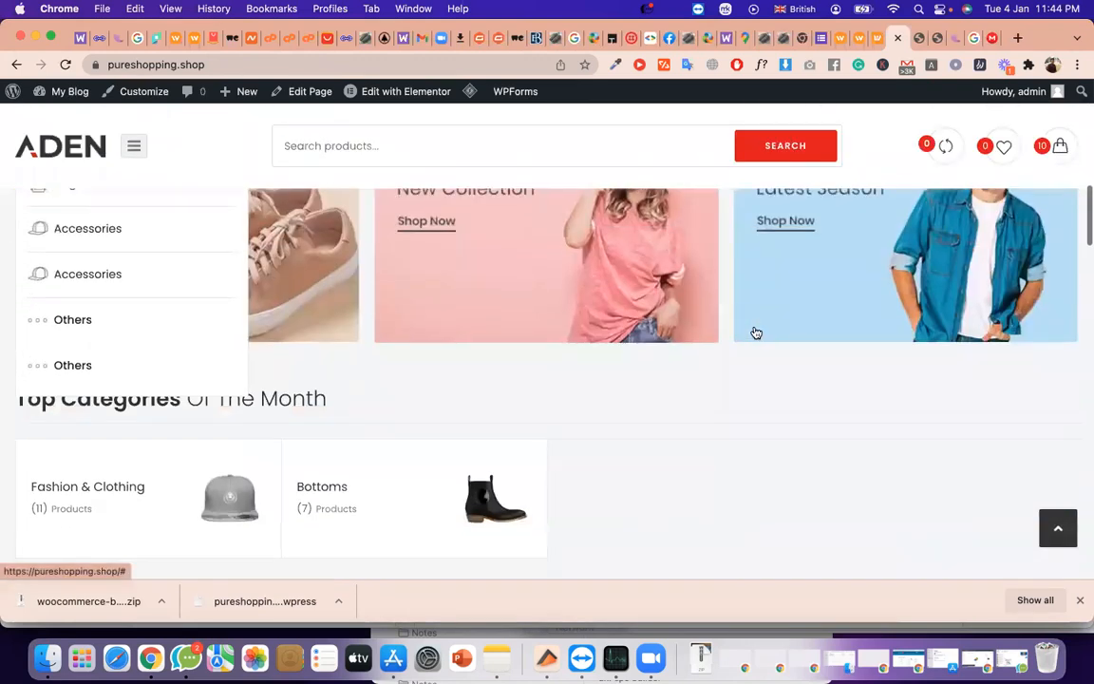
scroll(756, 333, "down", 7)
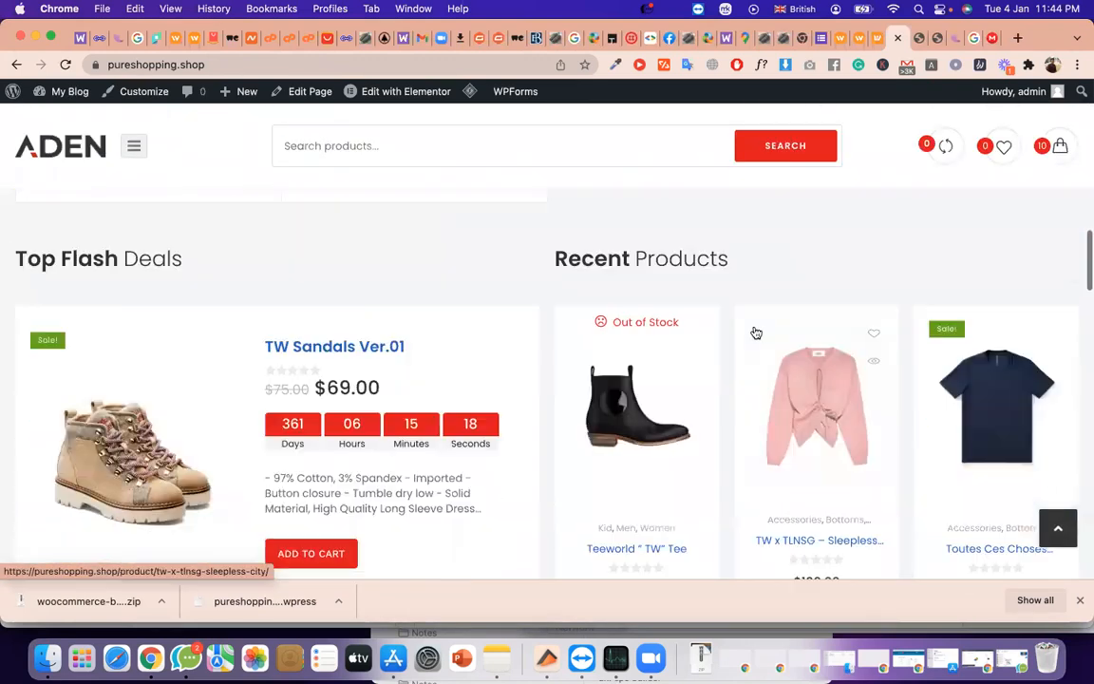
left_click(638, 403)
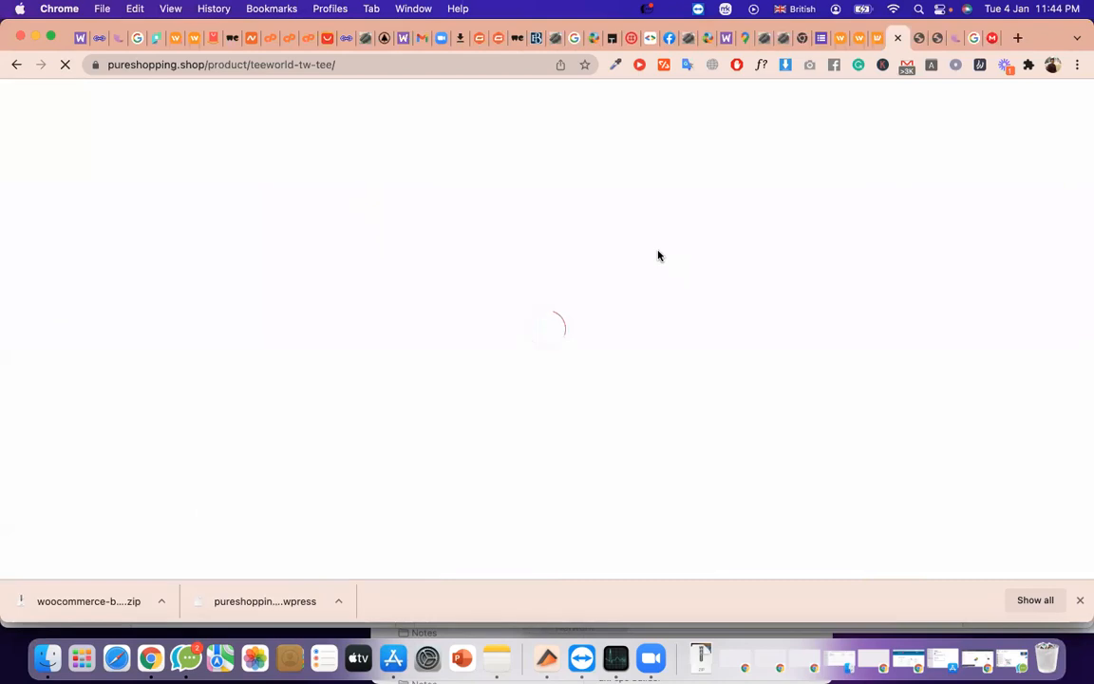
Step: Examine the Related Products section on the Teeworld "TW" Tee product page
scroll(658, 254, "down", 8)
scroll(656, 253, "down", 10)
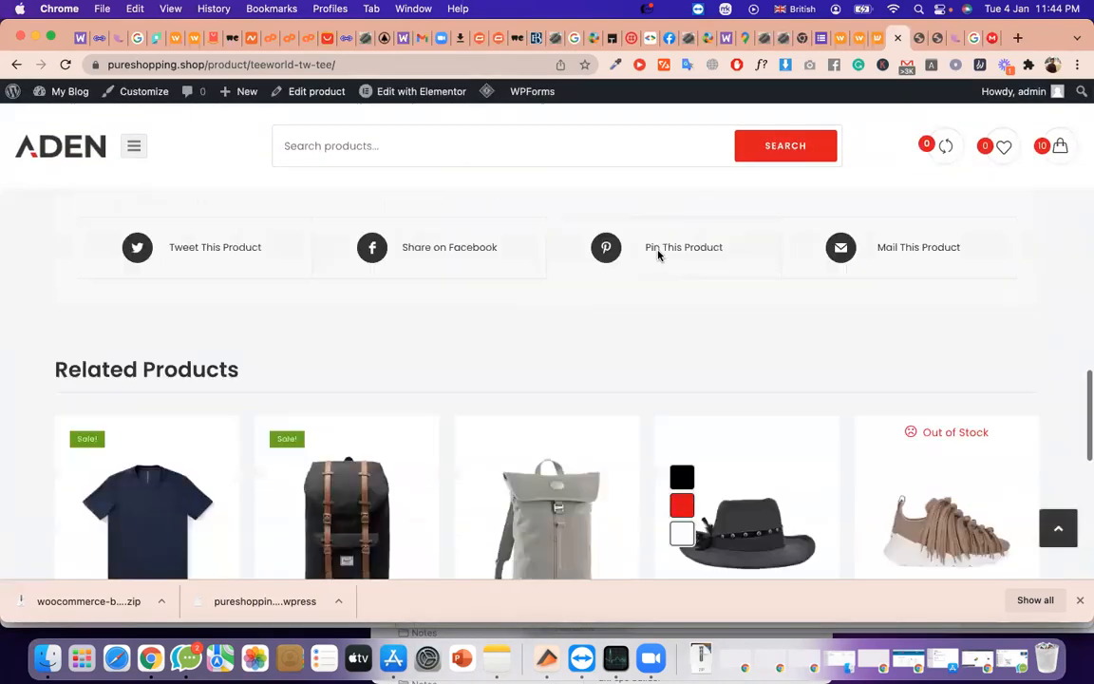
triple_click(153, 213)
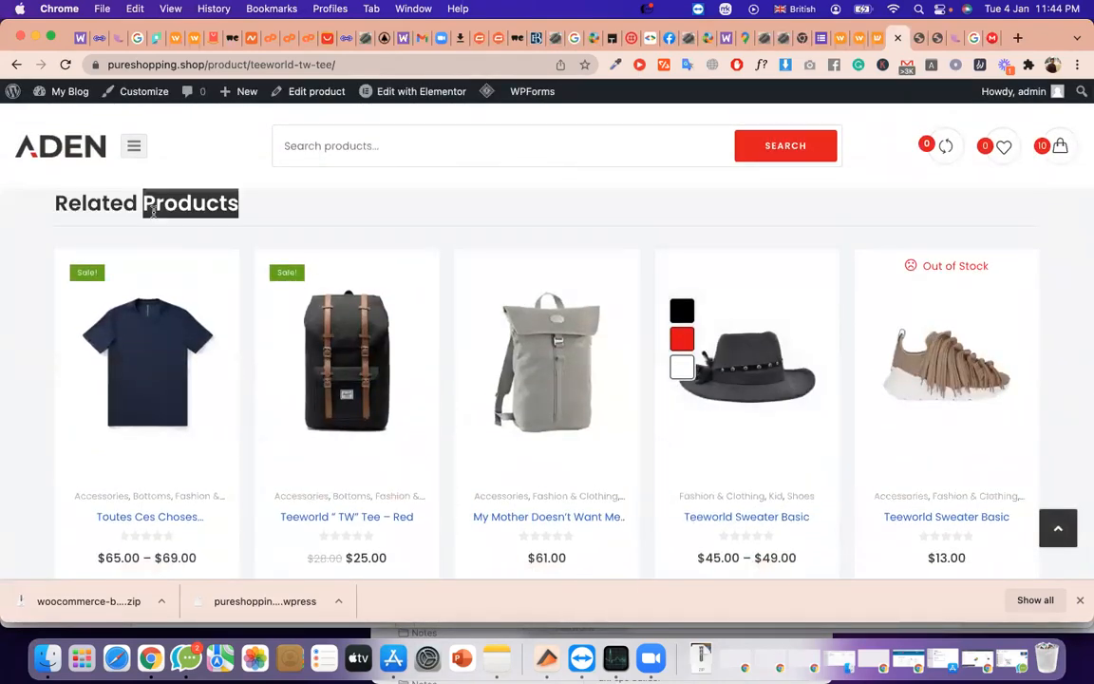
scroll(153, 213, "up", 5)
scroll(153, 213, "down", 4)
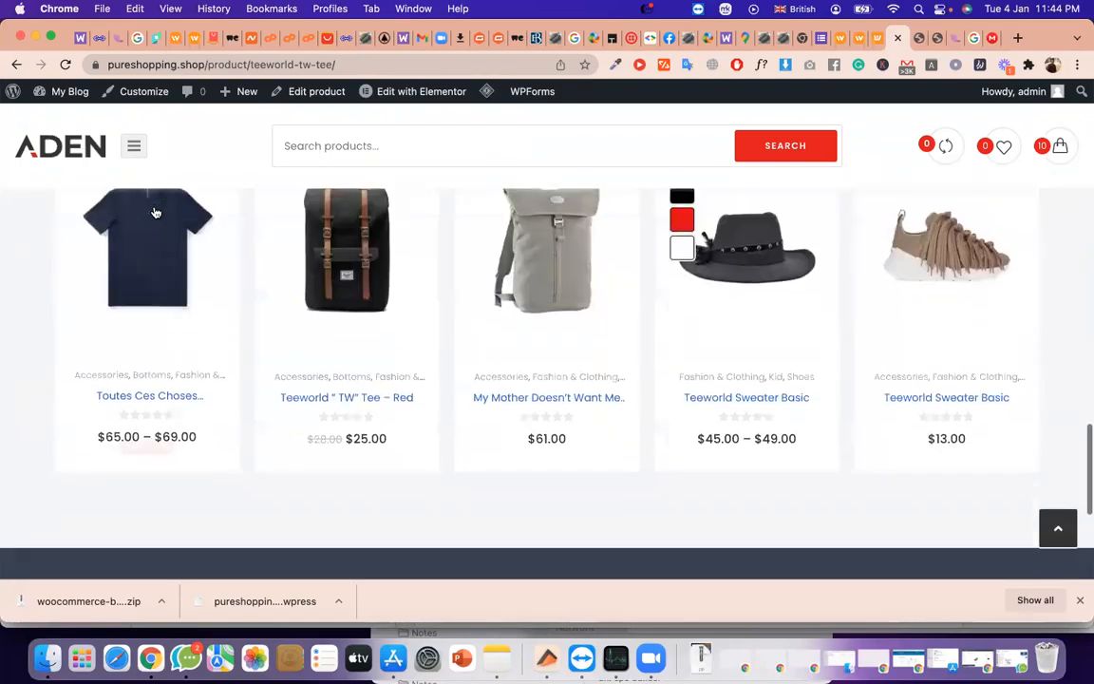
scroll(142, 190, "up", 15)
scroll(508, 391, "down", 5)
scroll(508, 394, "down", 12)
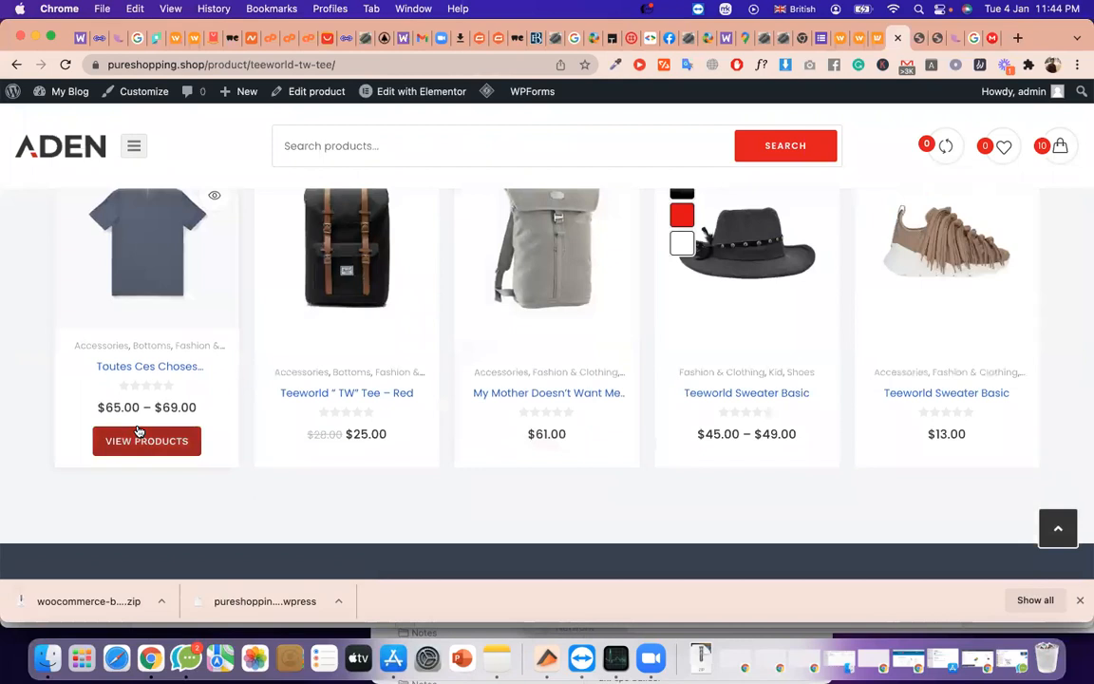
Step: Add the related product Teeworld "TW" Tee – Red to the cart and return to the store's home page
left_click(352, 442)
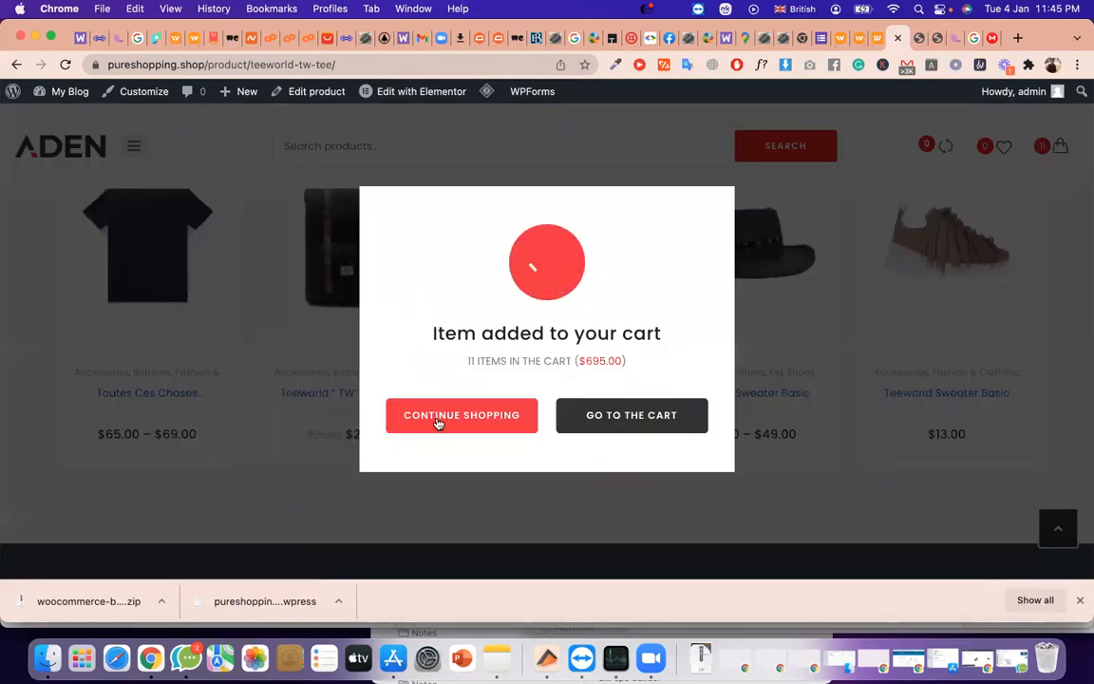
triple_click(582, 330)
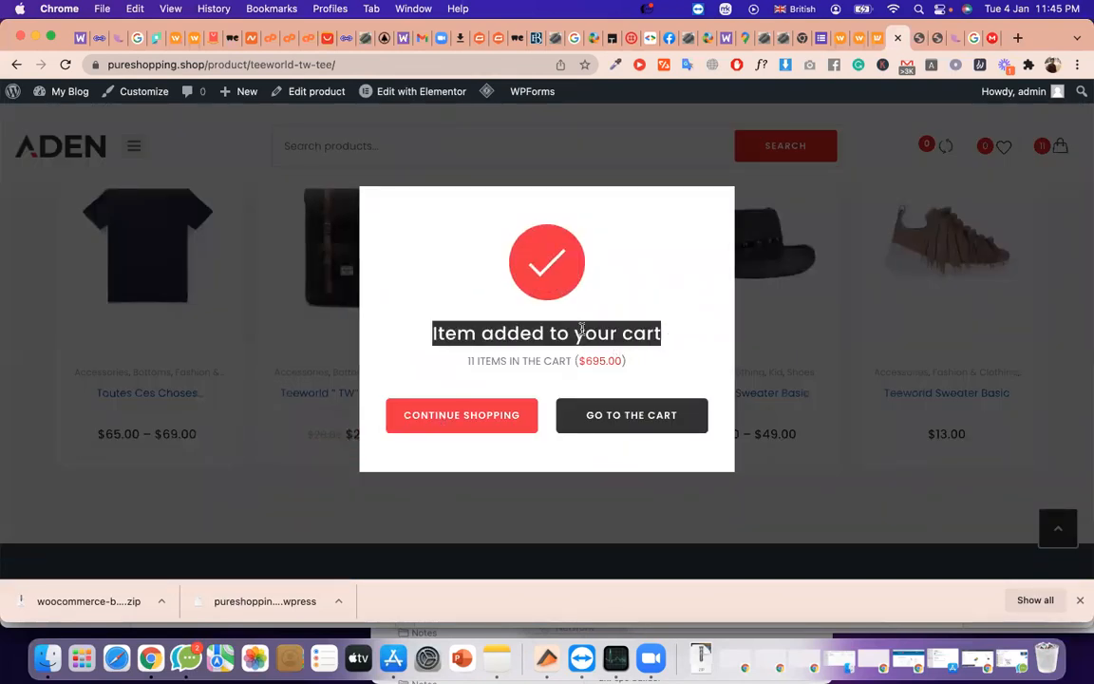
triple_click(519, 357)
scroll(519, 358, "down", 2)
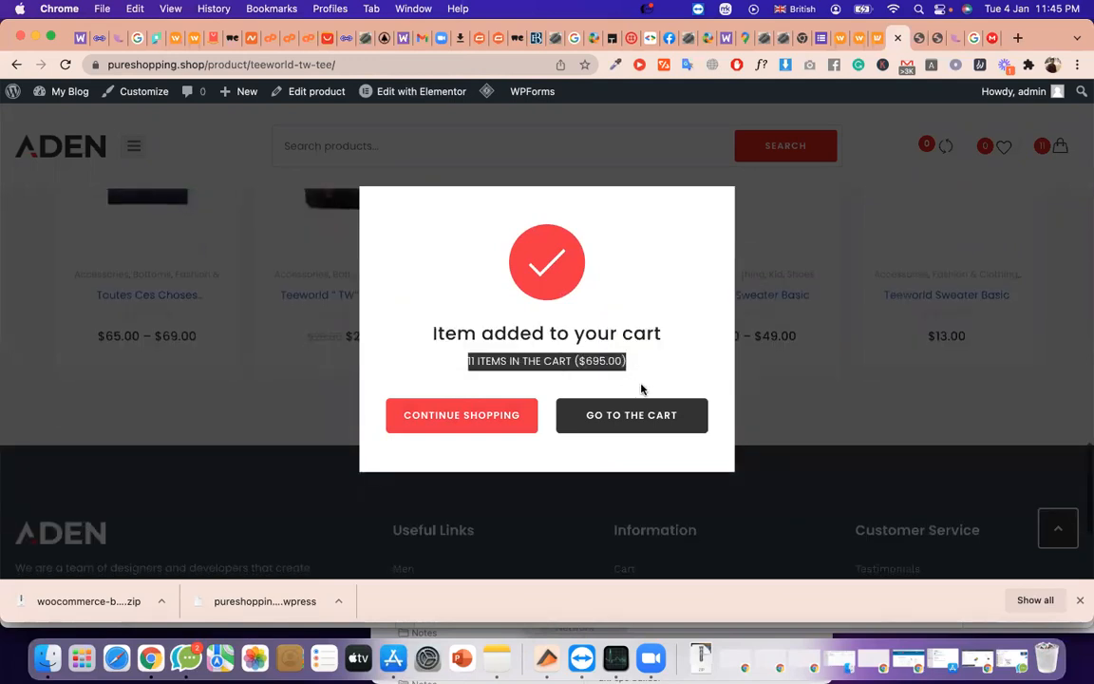
left_click(788, 247)
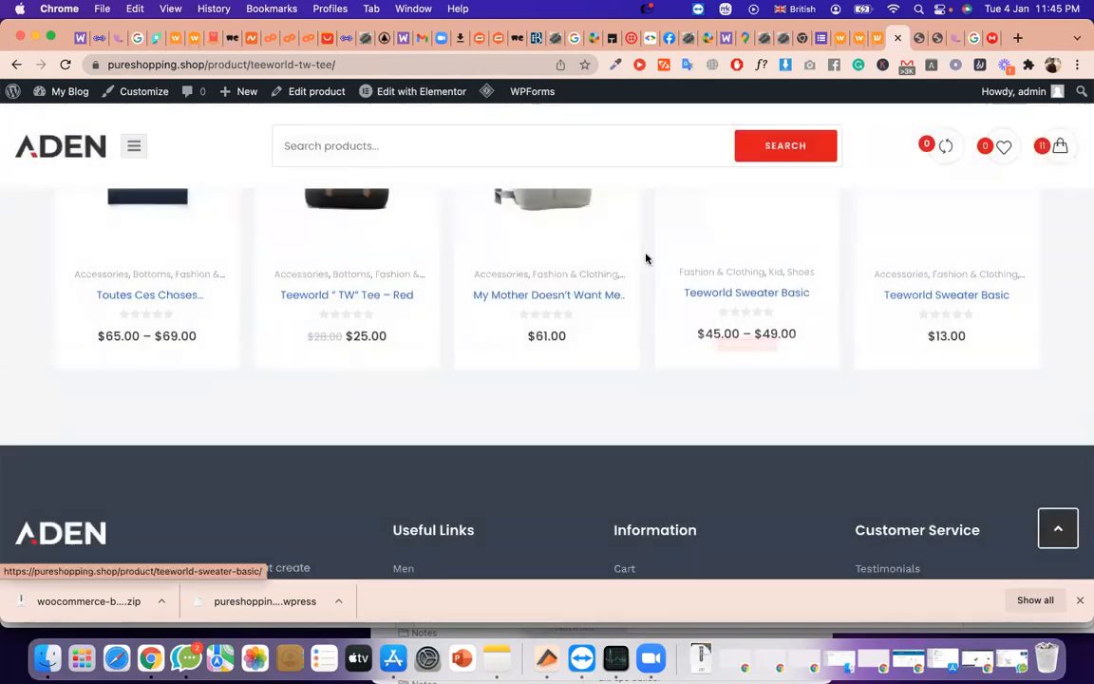
scroll(646, 259, "up", 20)
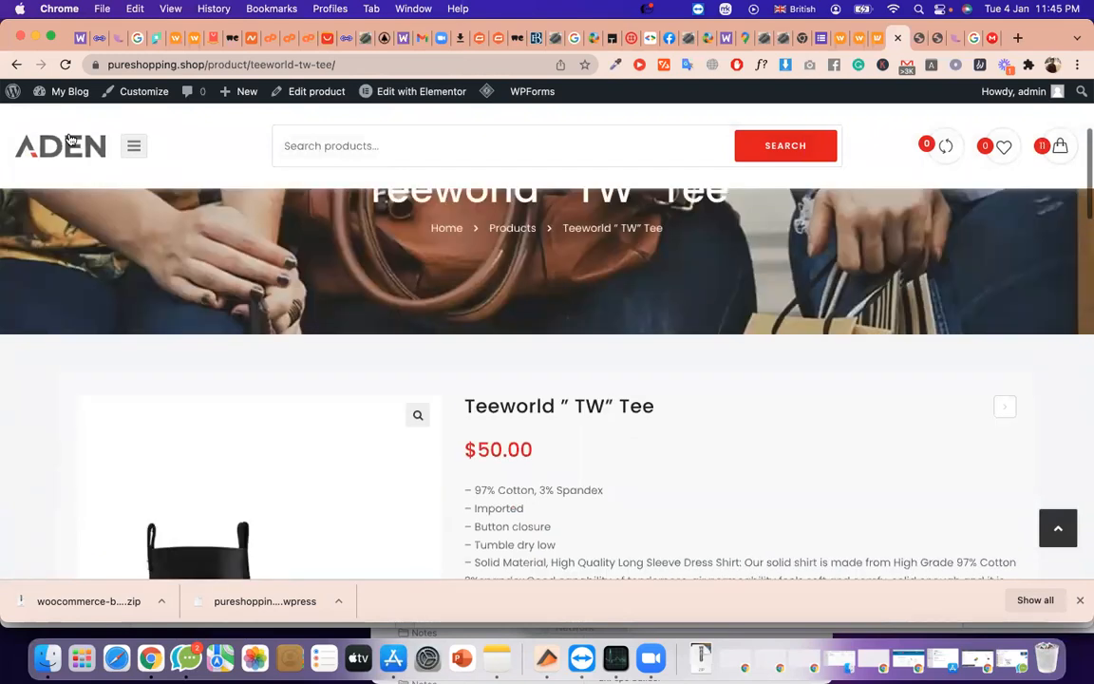
left_click(69, 140)
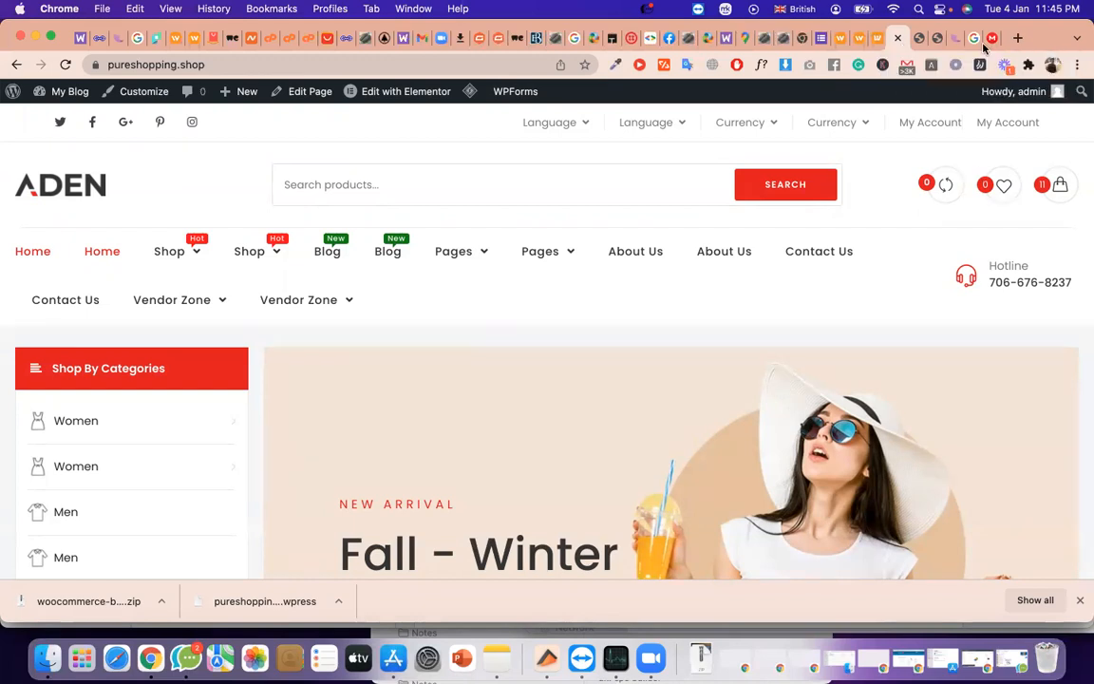
Step: Close the store's home page and go from the Boost Sales settings to the Add Plugins page
left_click(894, 39)
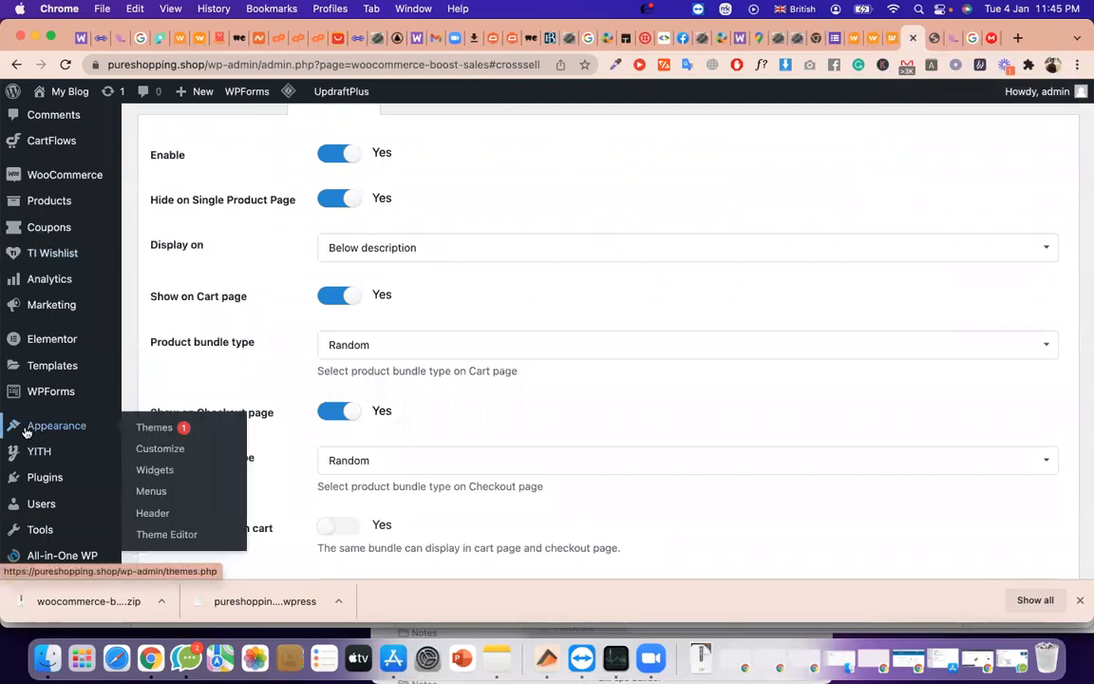
scroll(25, 430, "down", 5)
scroll(45, 346, "up", 1)
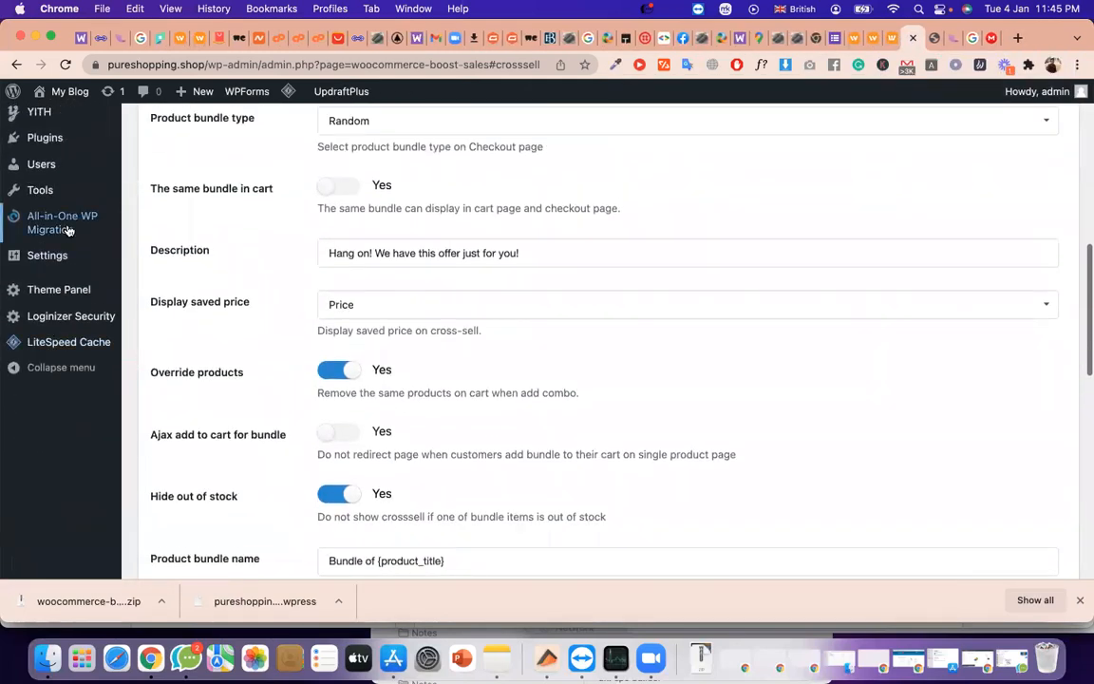
mouse_move(44, 138)
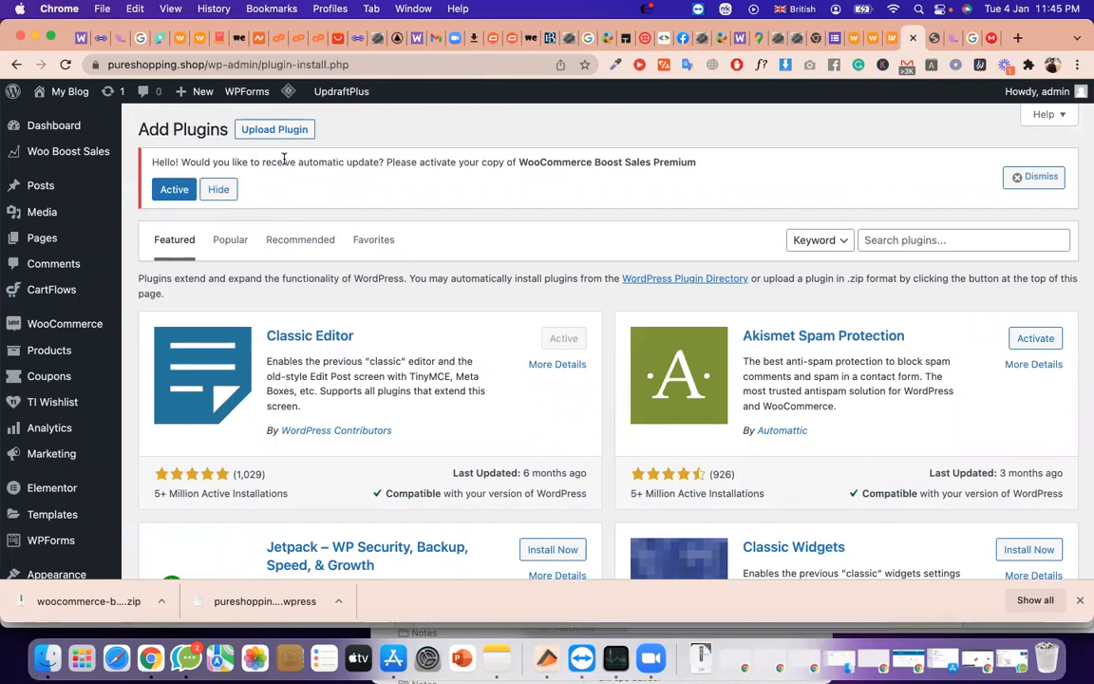
Step: View the Auto Update Key setting of WooCommerce Boost Sales through its activation notice and return to the Add Plugins page
left_click(174, 189)
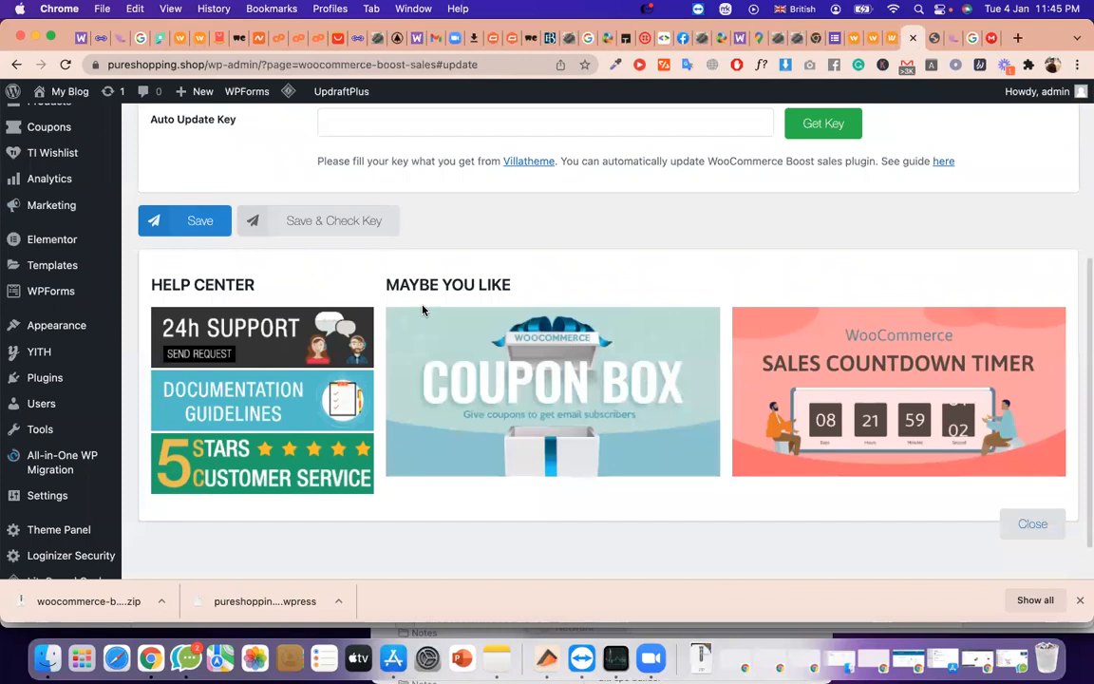
scroll(423, 310, "up", 2)
scroll(422, 309, "down", 1)
left_click(428, 320)
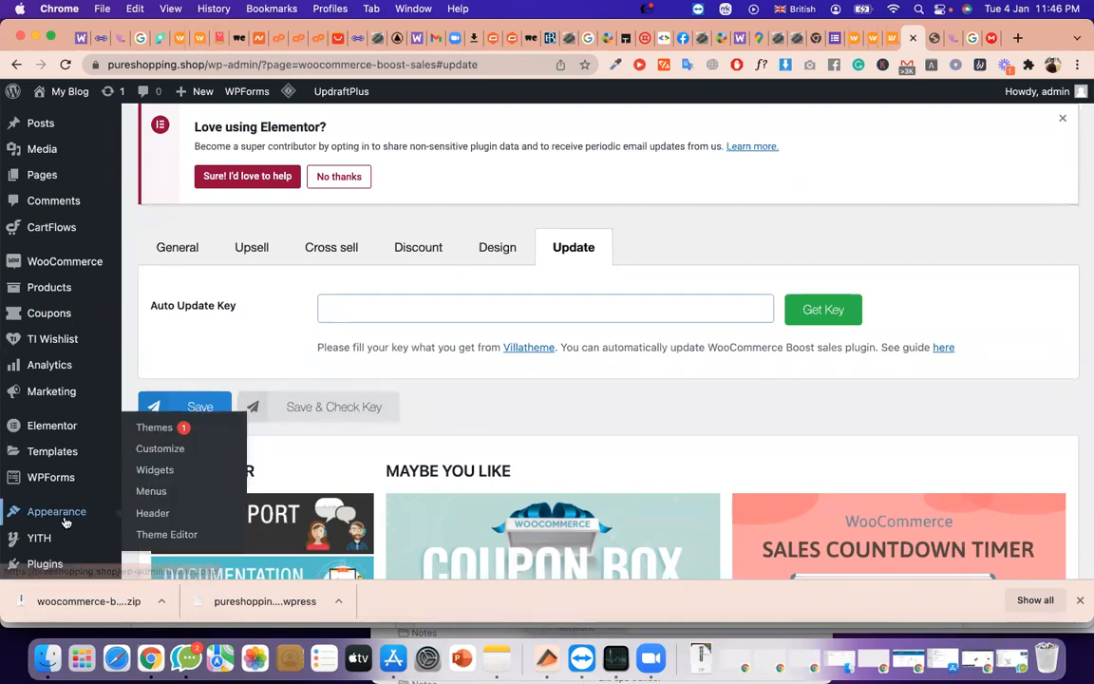
scroll(68, 522, "down", 3)
scroll(81, 418, "down", 3)
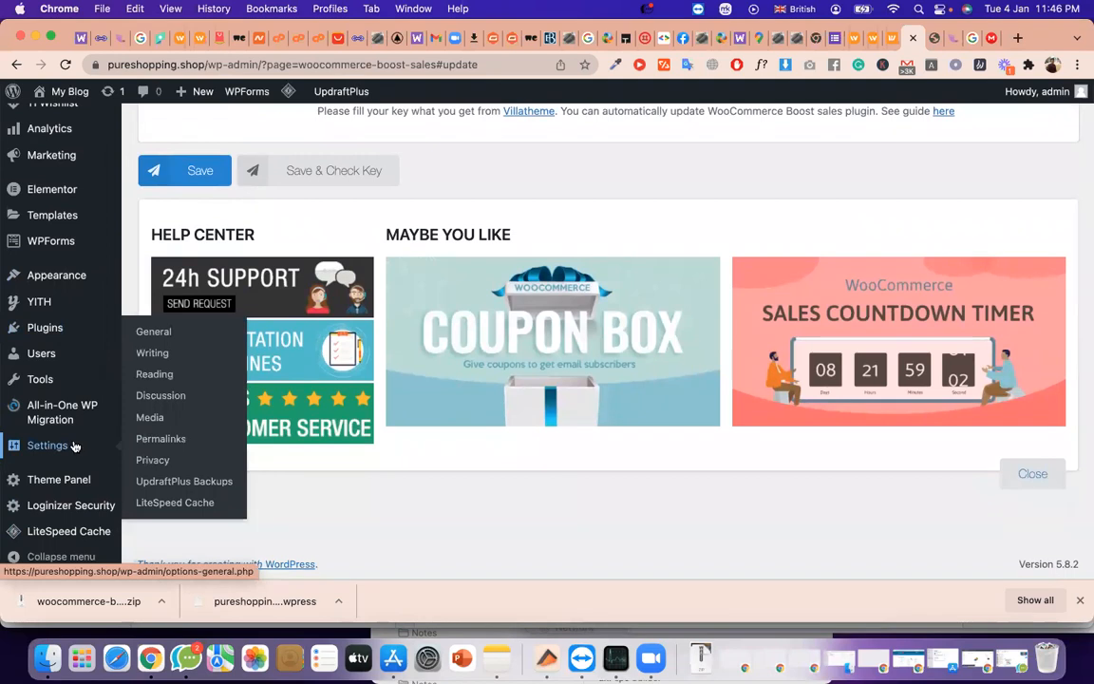
mouse_move(83, 336)
left_click(152, 354)
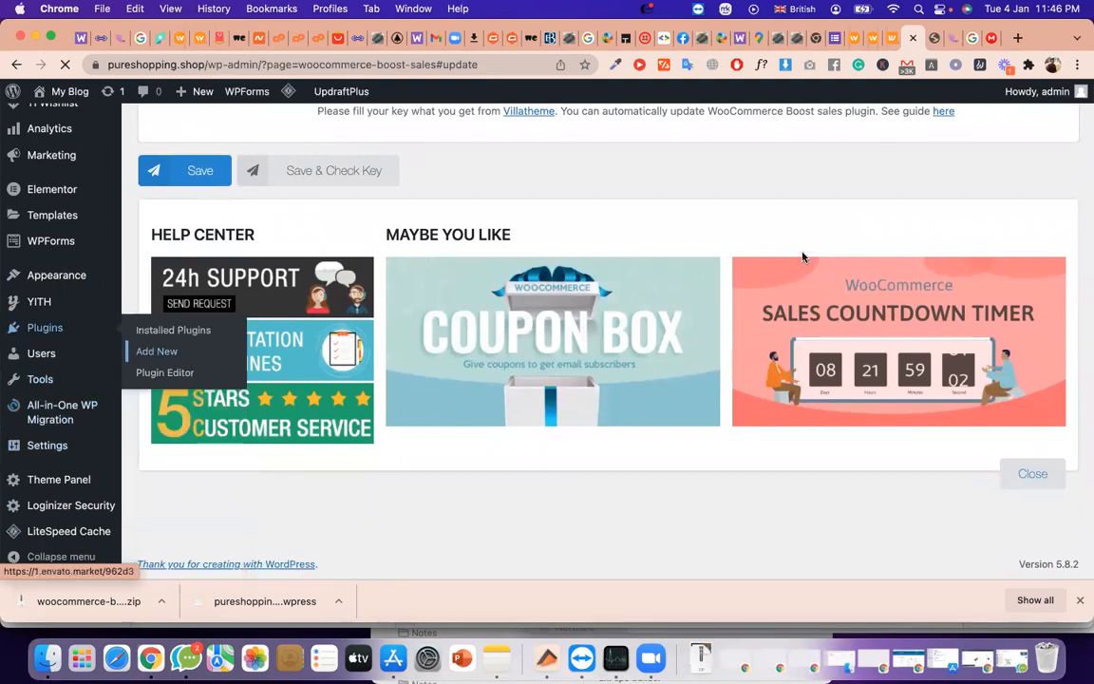
Step: Close the leftover browser tabs with the product page, the online notepad, the cartflows pro search and the MEGA download
left_click(942, 39)
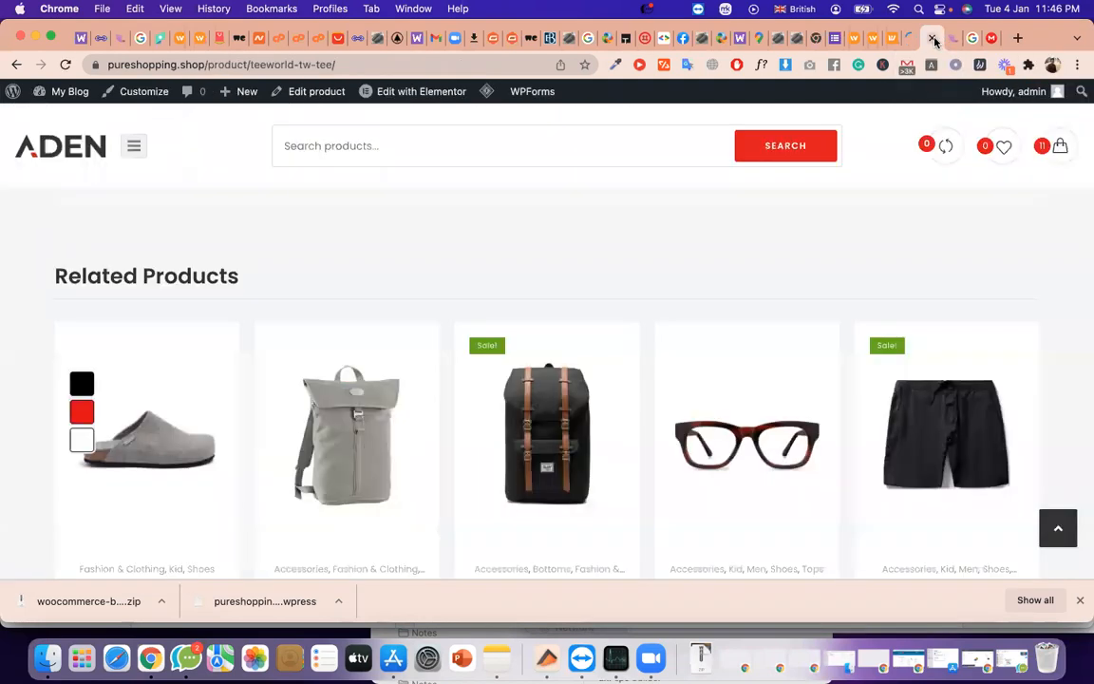
left_click(934, 39)
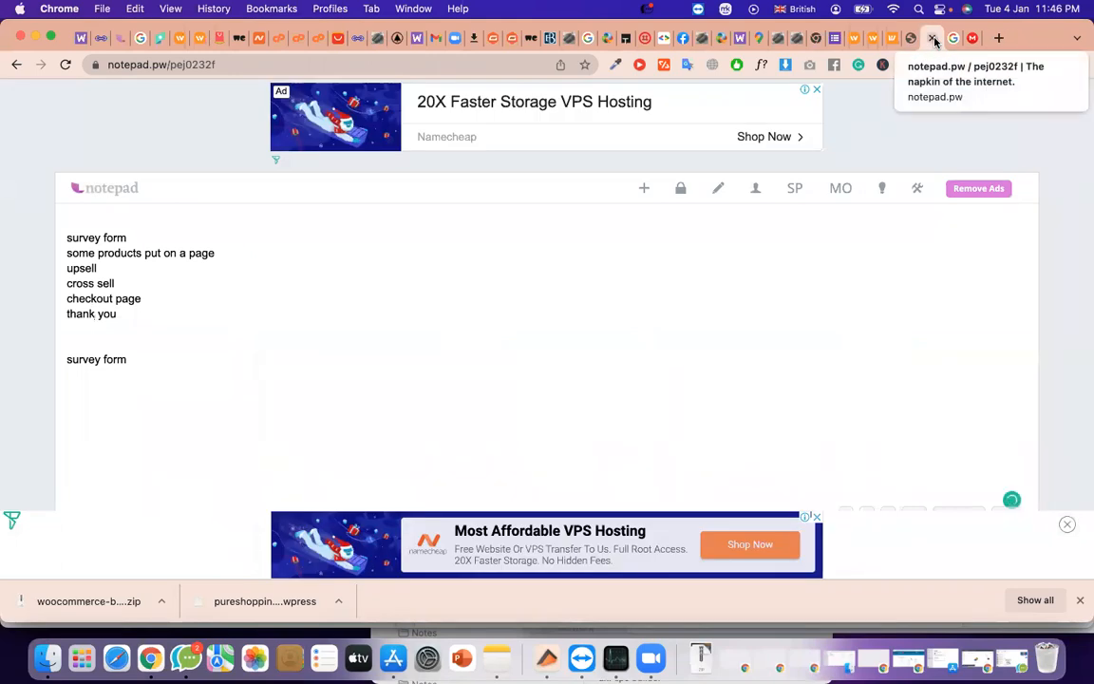
left_click(935, 39)
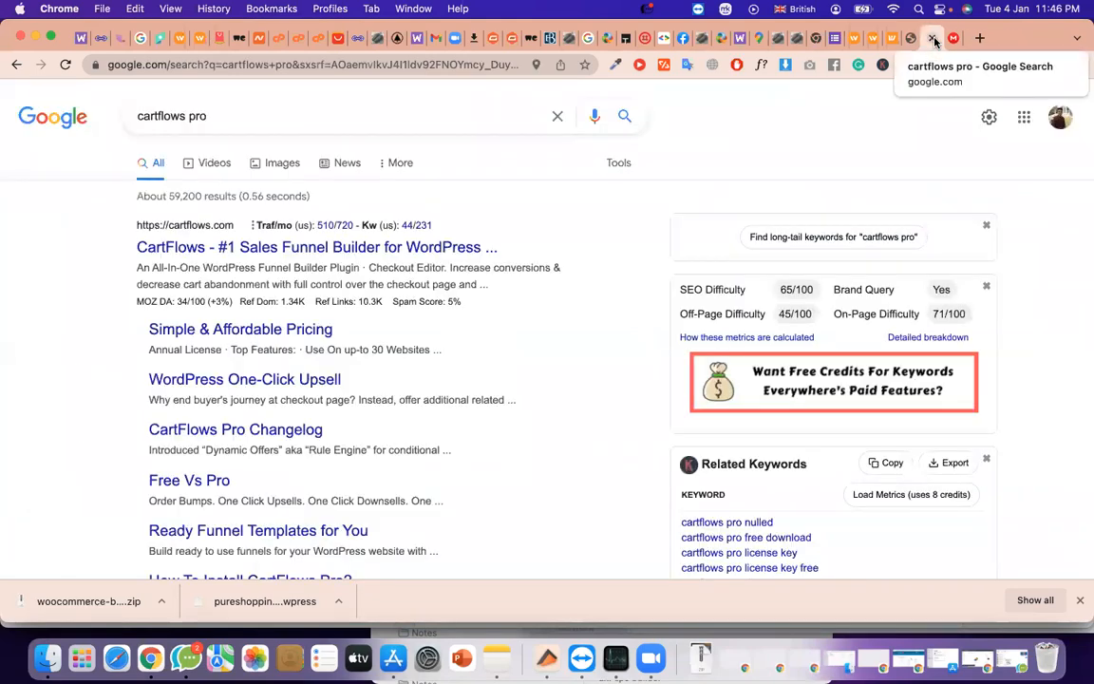
left_click(935, 39)
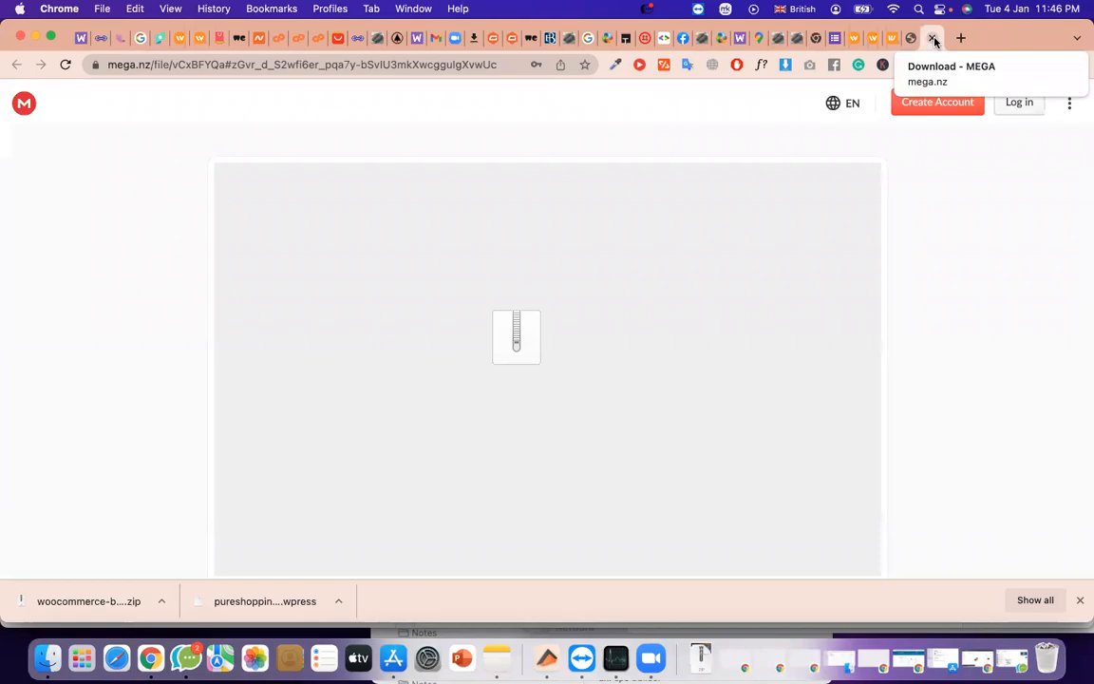
left_click(935, 39)
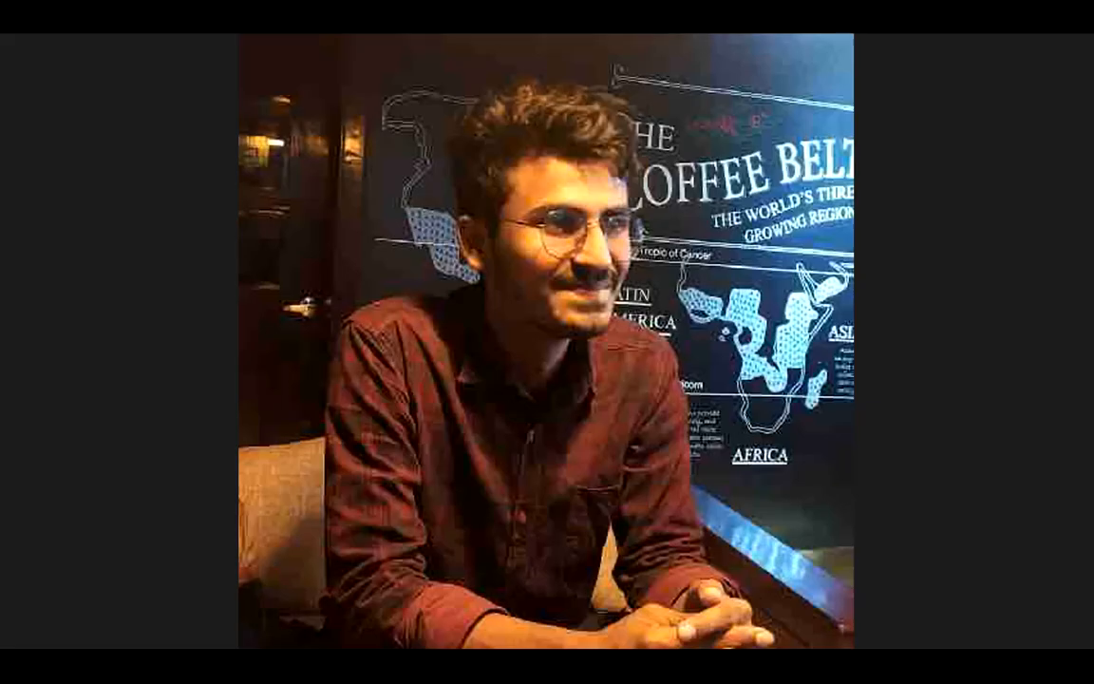
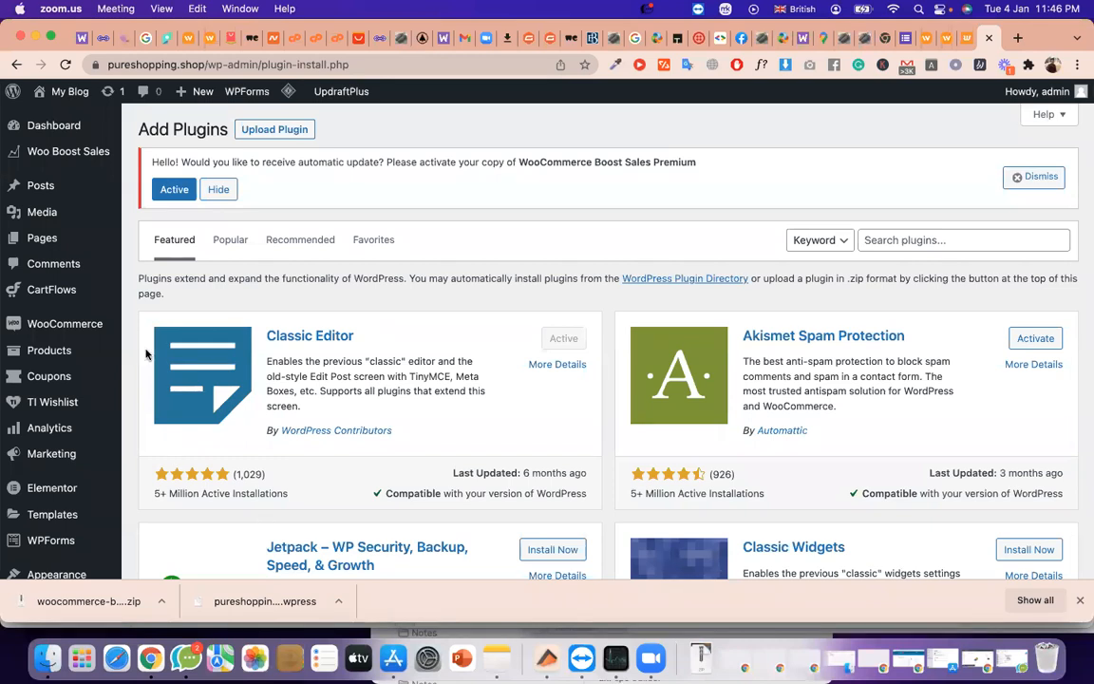
Step: Start adding a new flow in CartFlows to bring up its flow templates
left_click(129, 243)
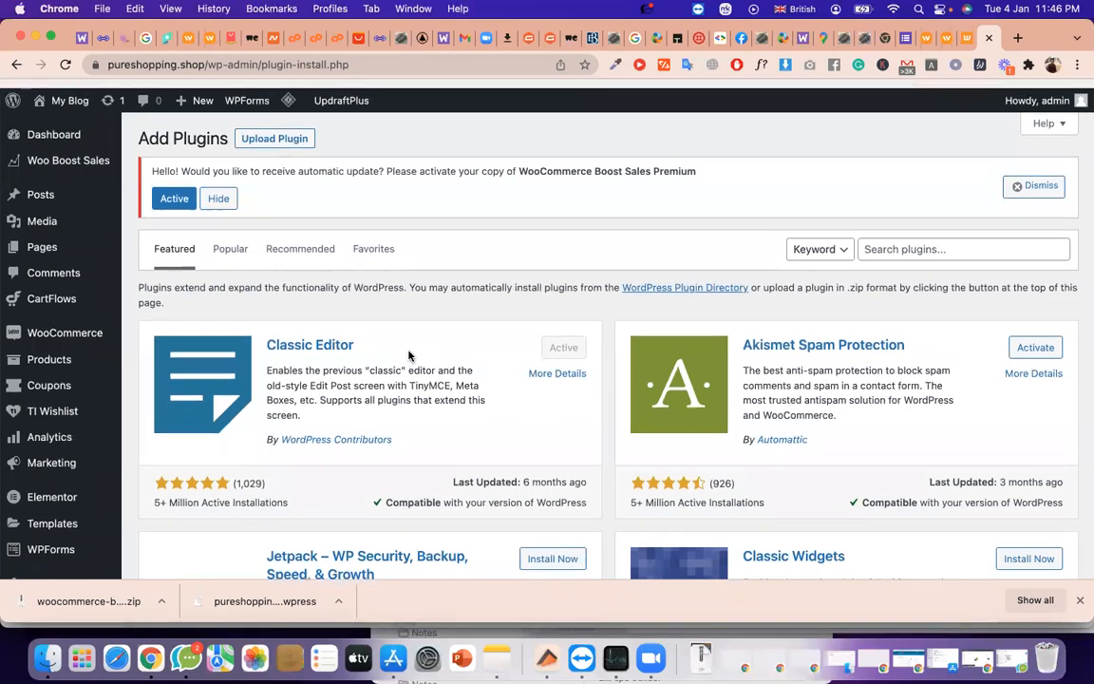
triple_click(261, 159)
scroll(312, 252, "down", 2)
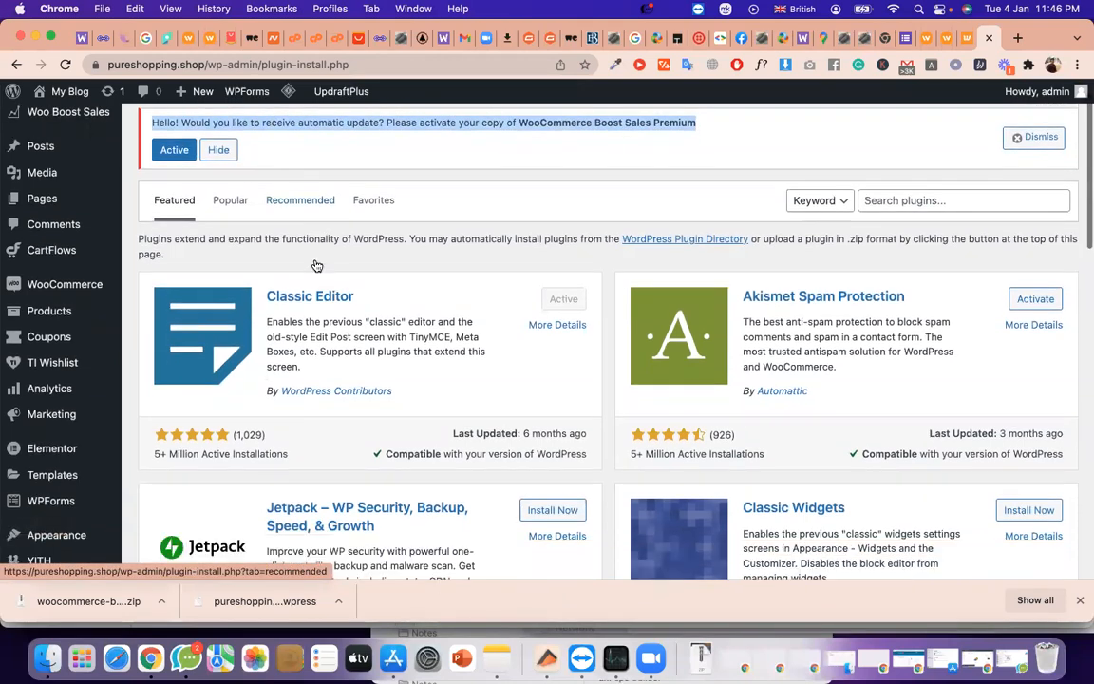
scroll(317, 266, "down", 2)
mouse_move(60, 214)
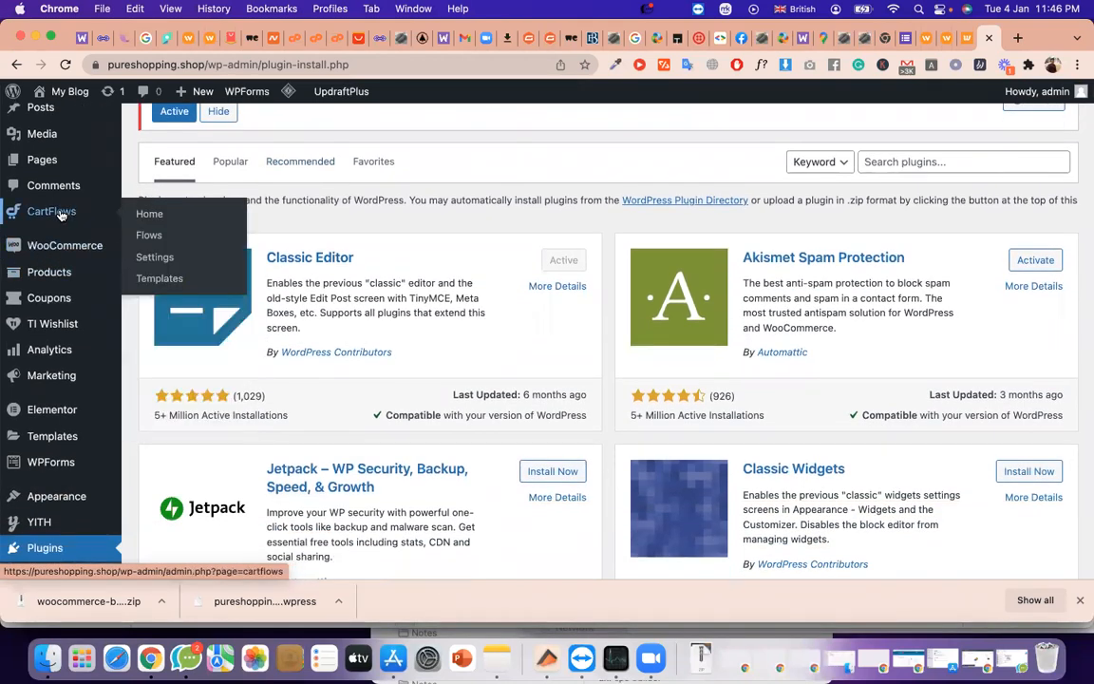
left_click(142, 220)
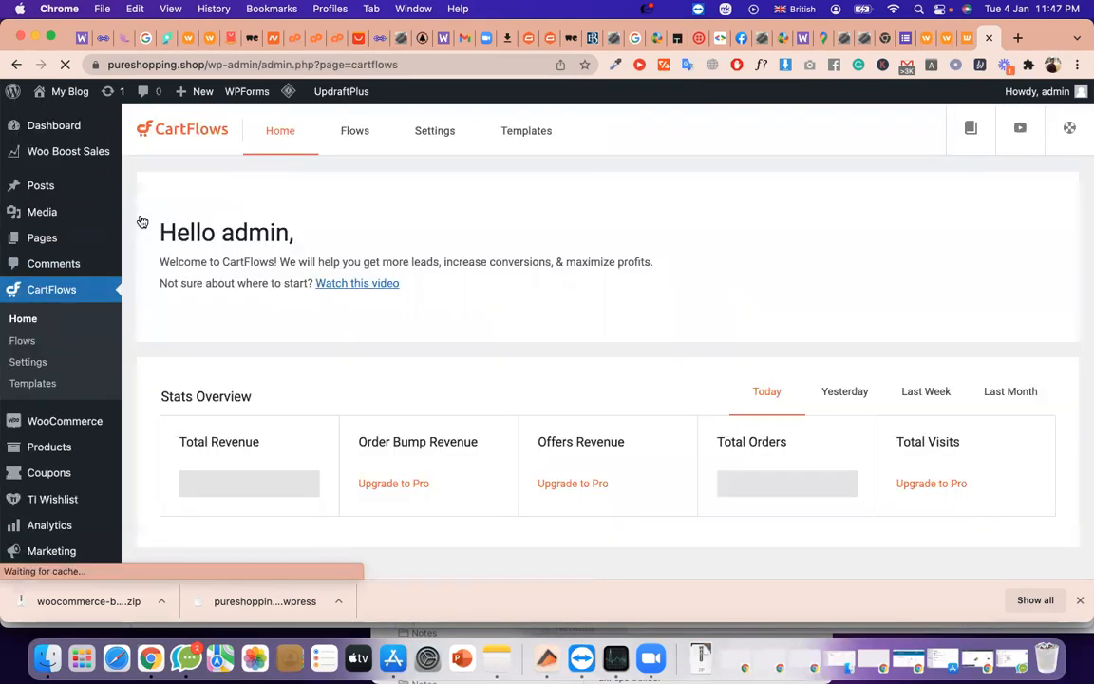
left_click(343, 132)
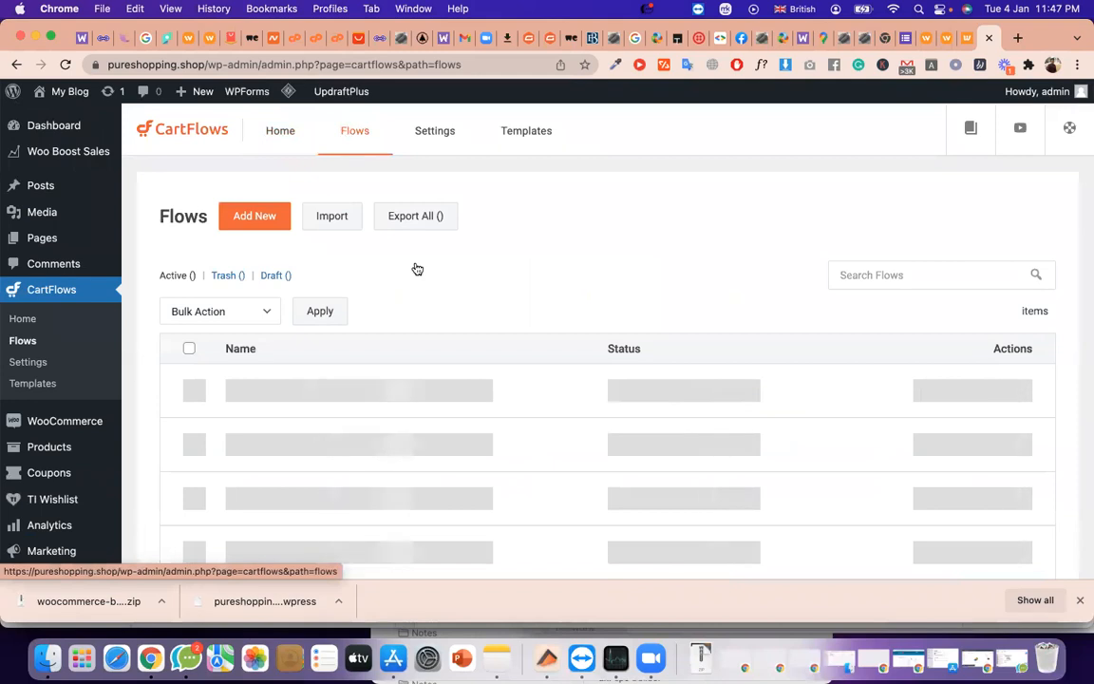
left_click(247, 220)
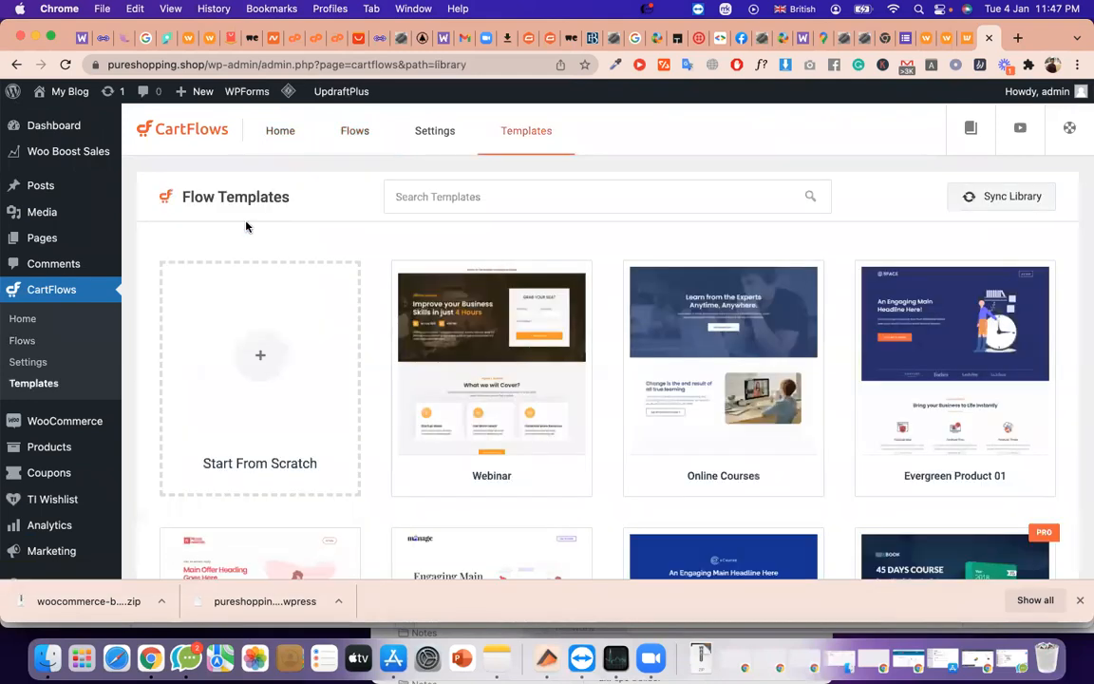
Step: Create a CartFlows flow from scratch named "sales funnel"
left_click(323, 373)
left_click(431, 304)
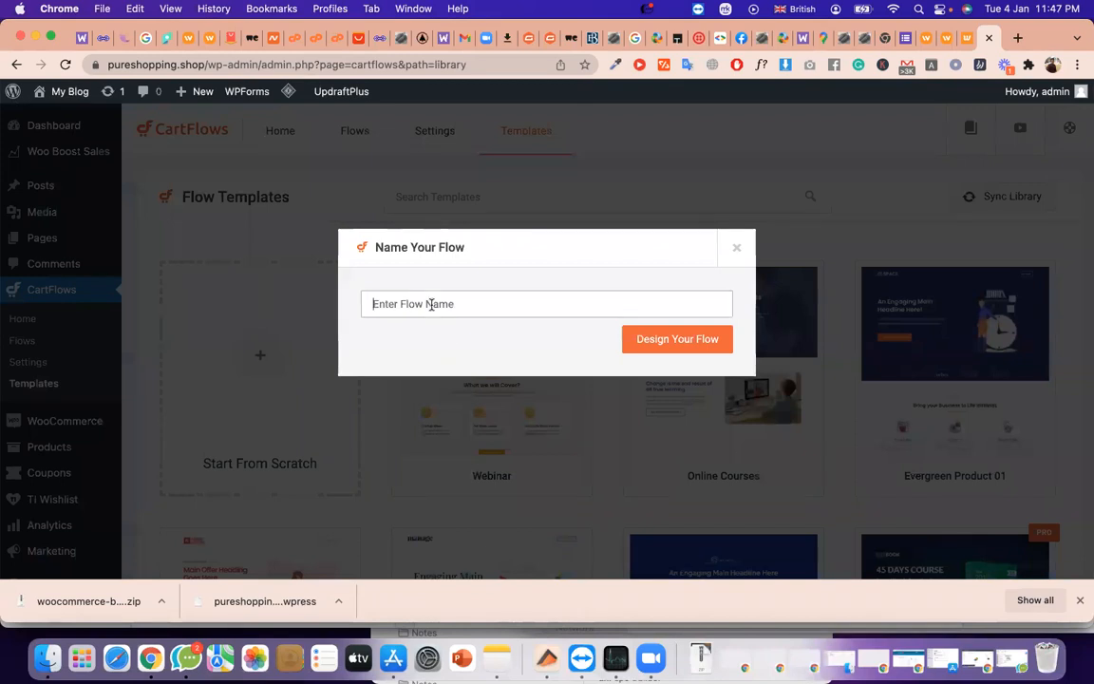
type("C")
key("BackSpace")
type("sales funnel")
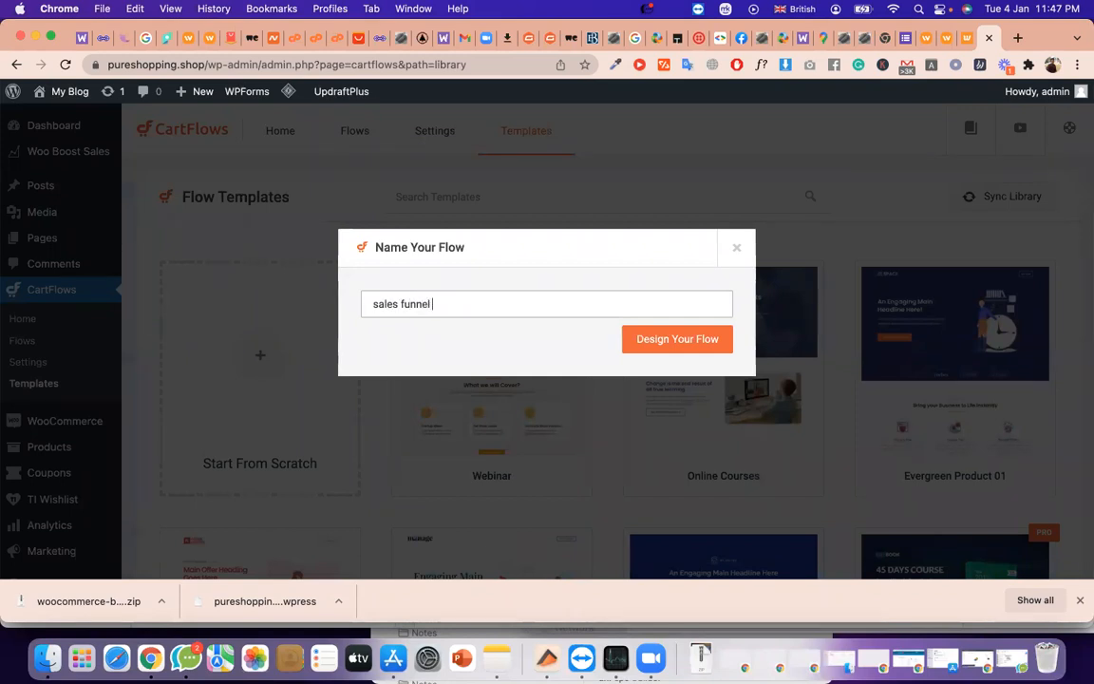
left_click(684, 343)
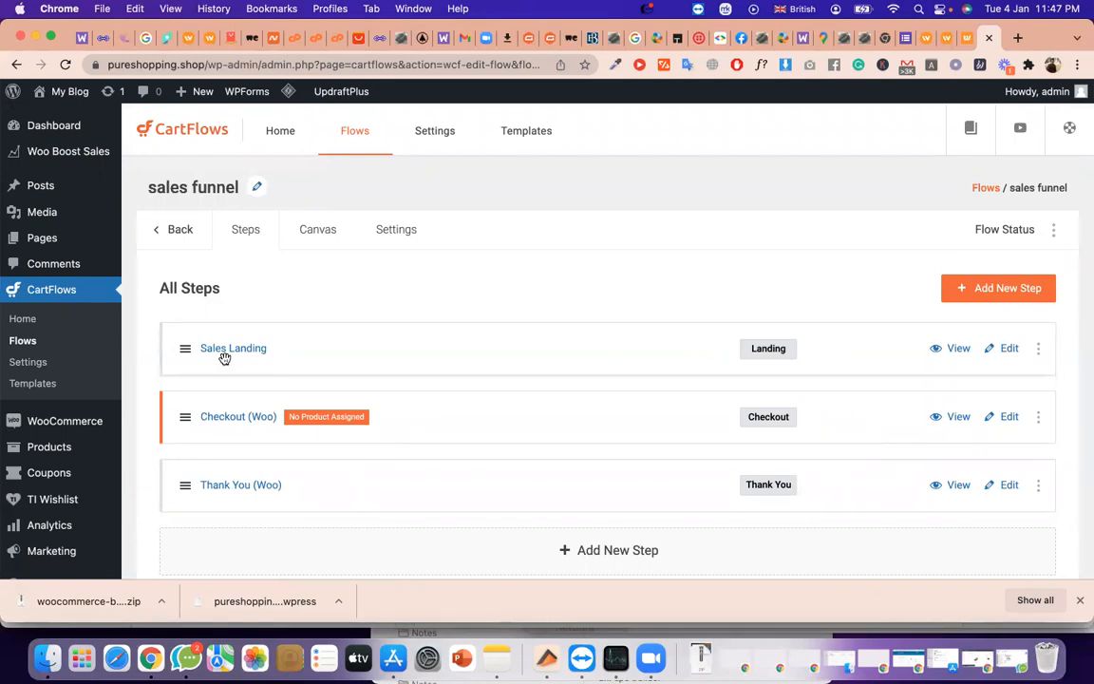
Step: Open the flow's Checkout (Woo) step for editing and bring up its product settings
mouse_move(184, 348)
left_mouse_down()
mouse_move(208, 442)
mouse_move(175, 326)
left_mouse_up()
mouse_move(219, 491)
left_mouse_down()
mouse_move(217, 391)
mouse_move(252, 488)
mouse_move(233, 494)
left_mouse_up()
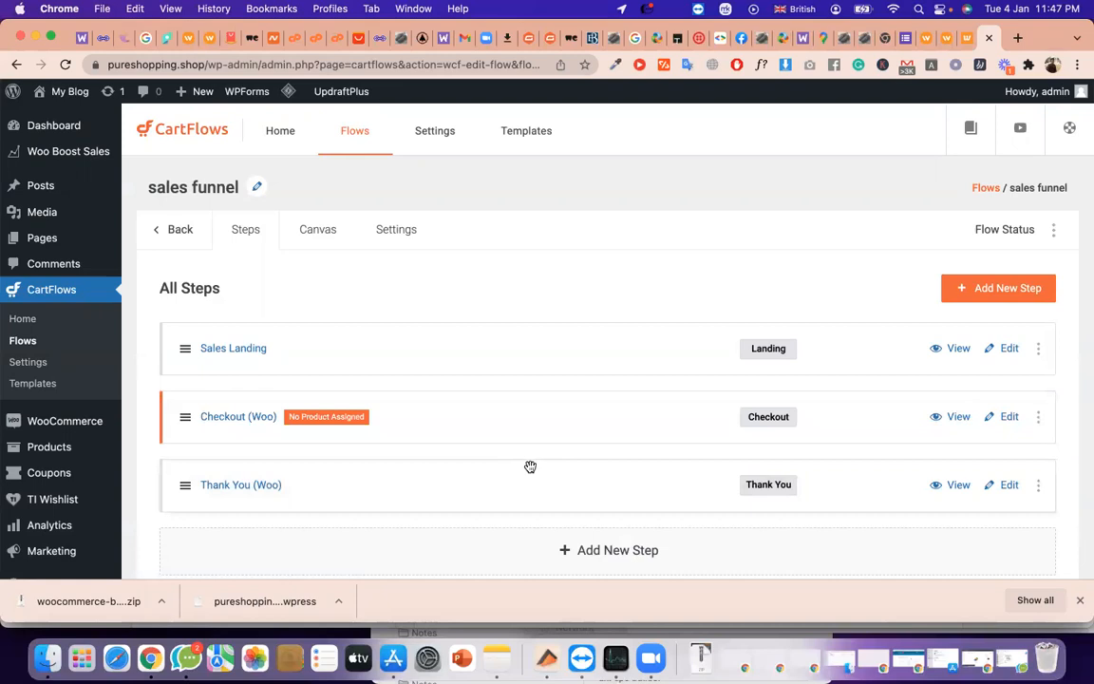
scroll(530, 464, "down", 1)
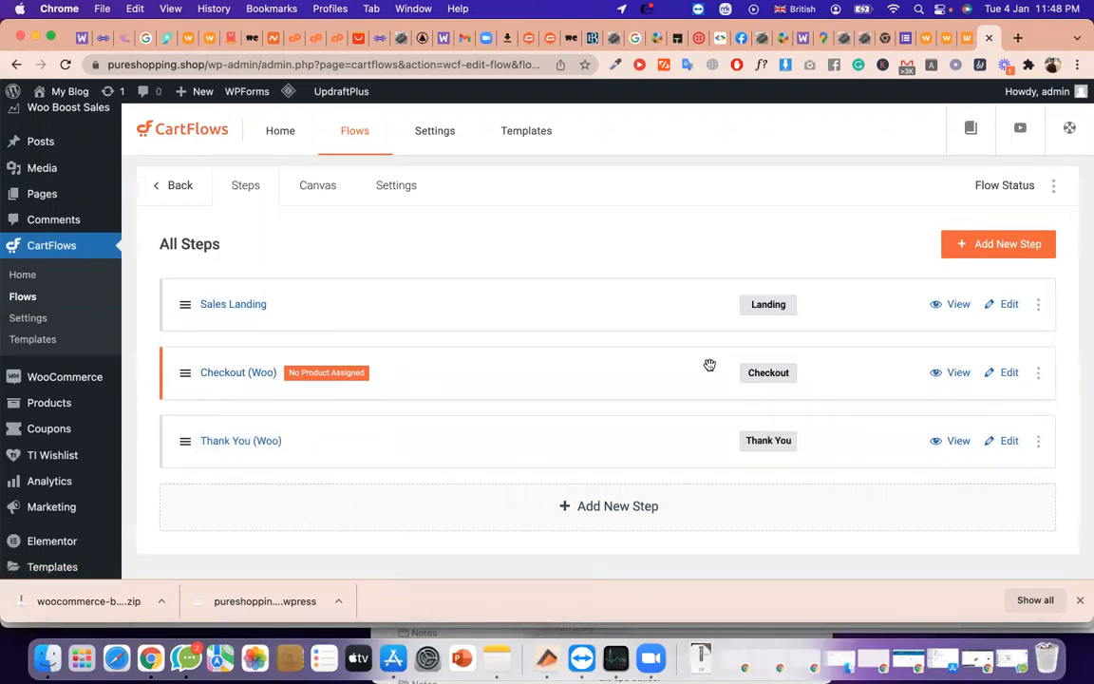
left_click(1038, 372)
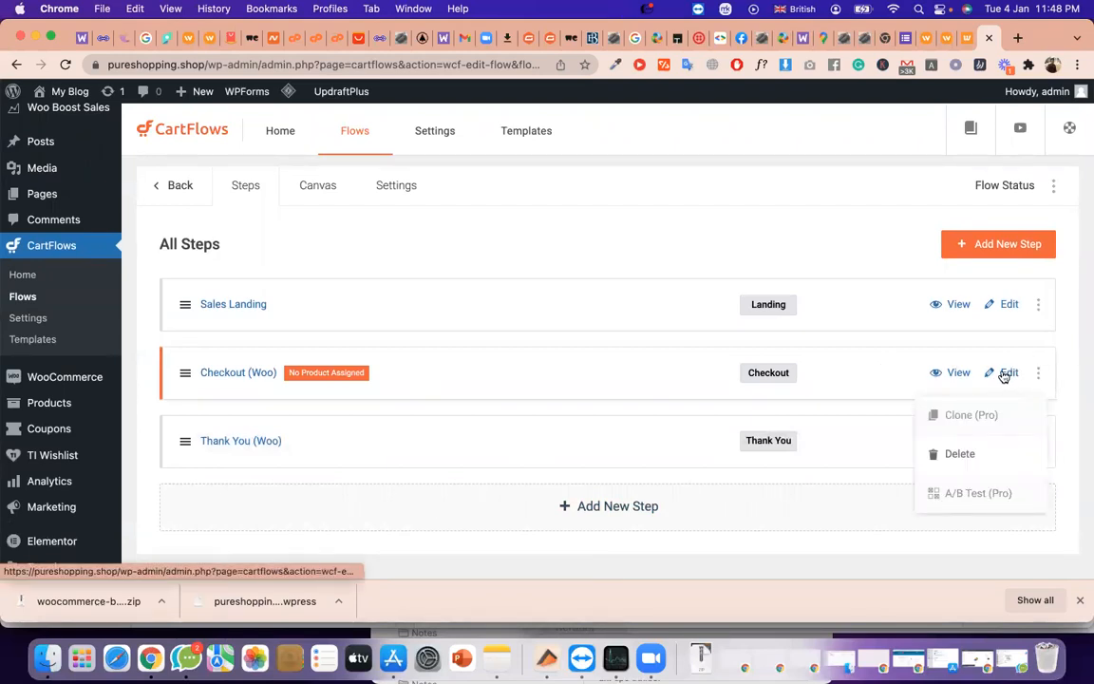
left_click(1004, 374)
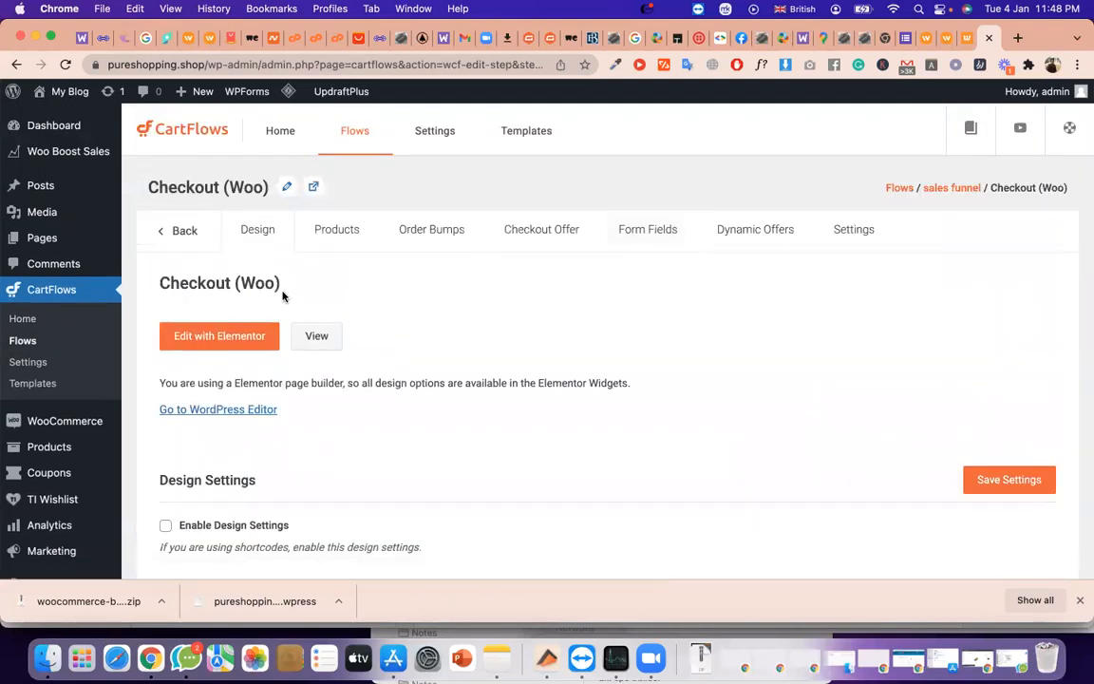
scroll(256, 317, "down", 4)
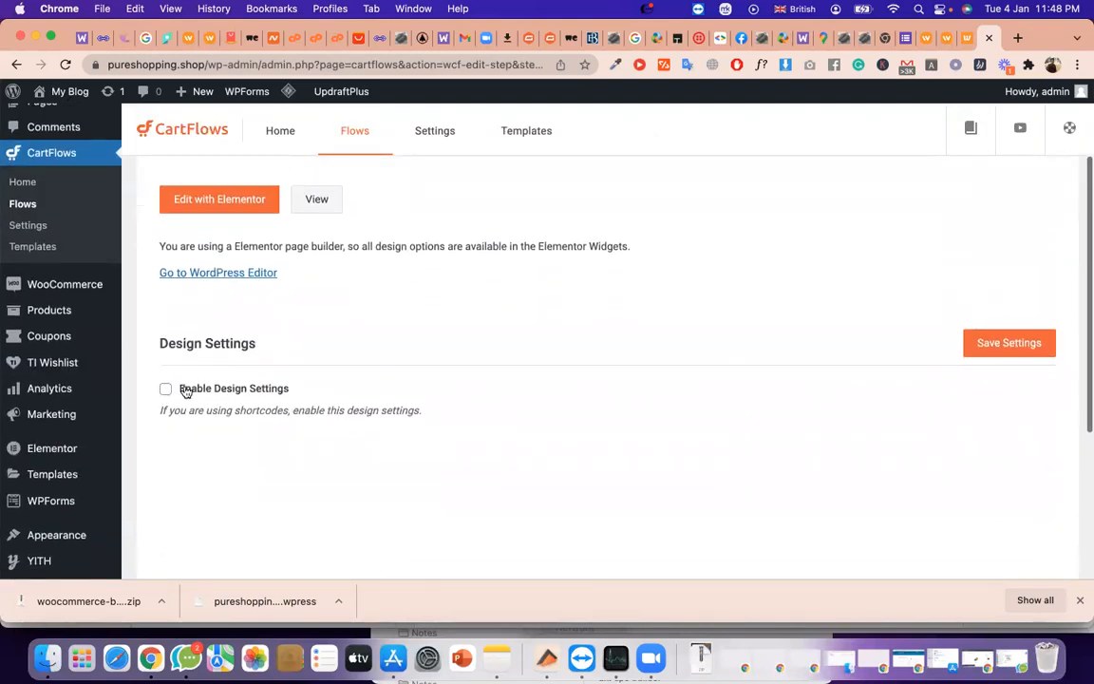
scroll(186, 393, "up", 3)
left_click(337, 187)
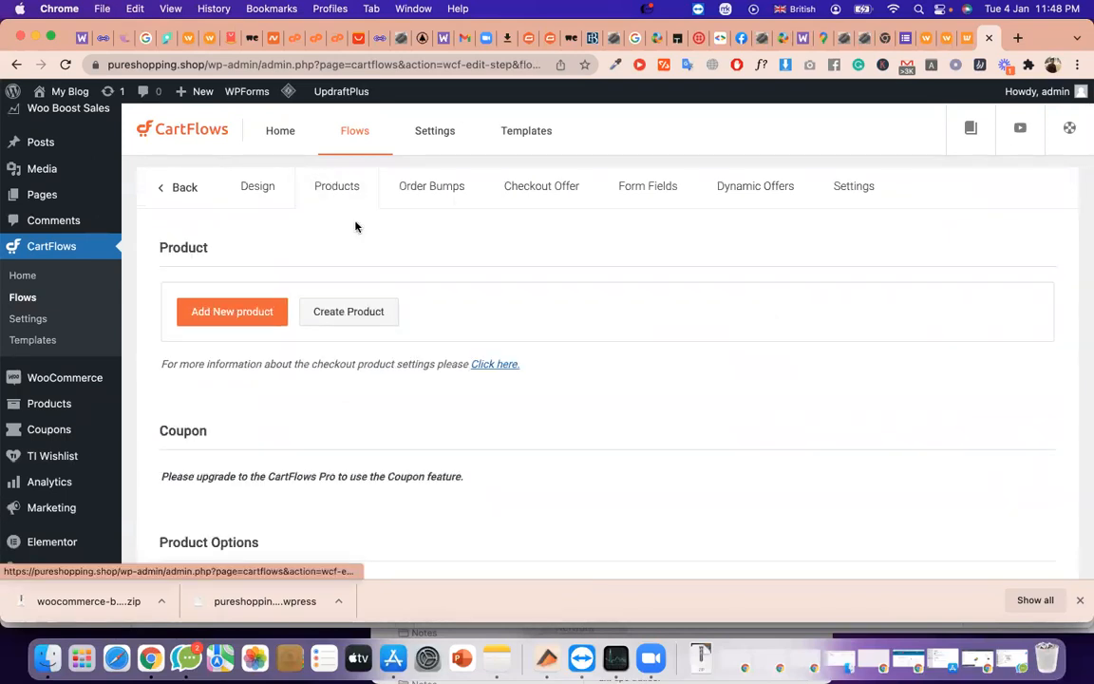
left_click(246, 313)
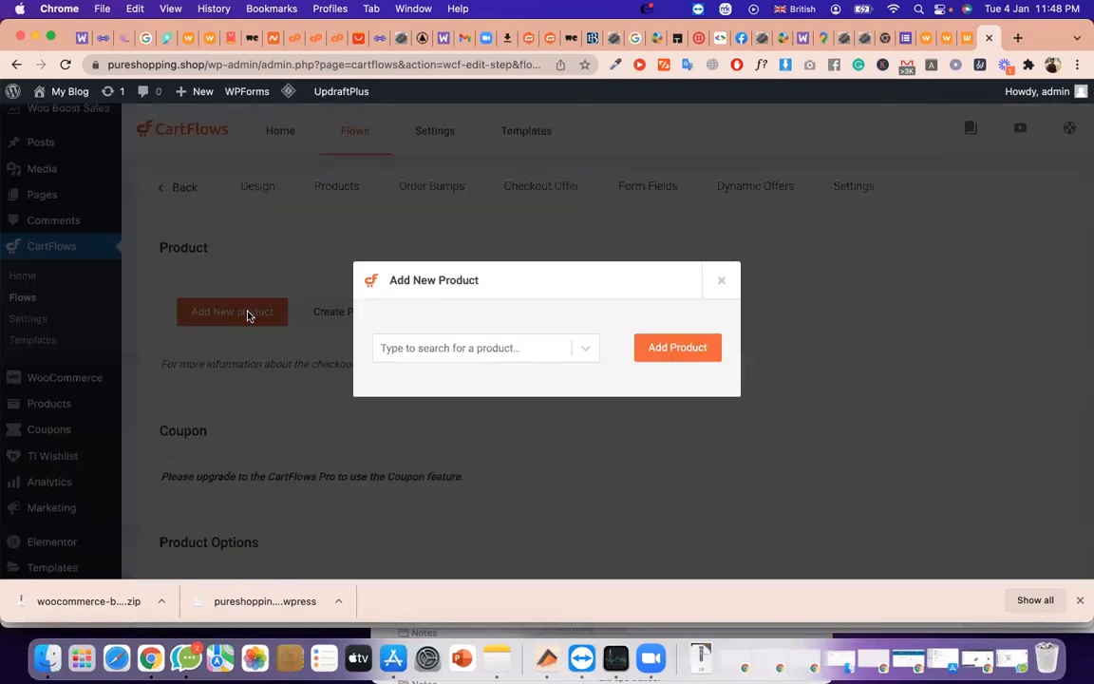
left_click(437, 353)
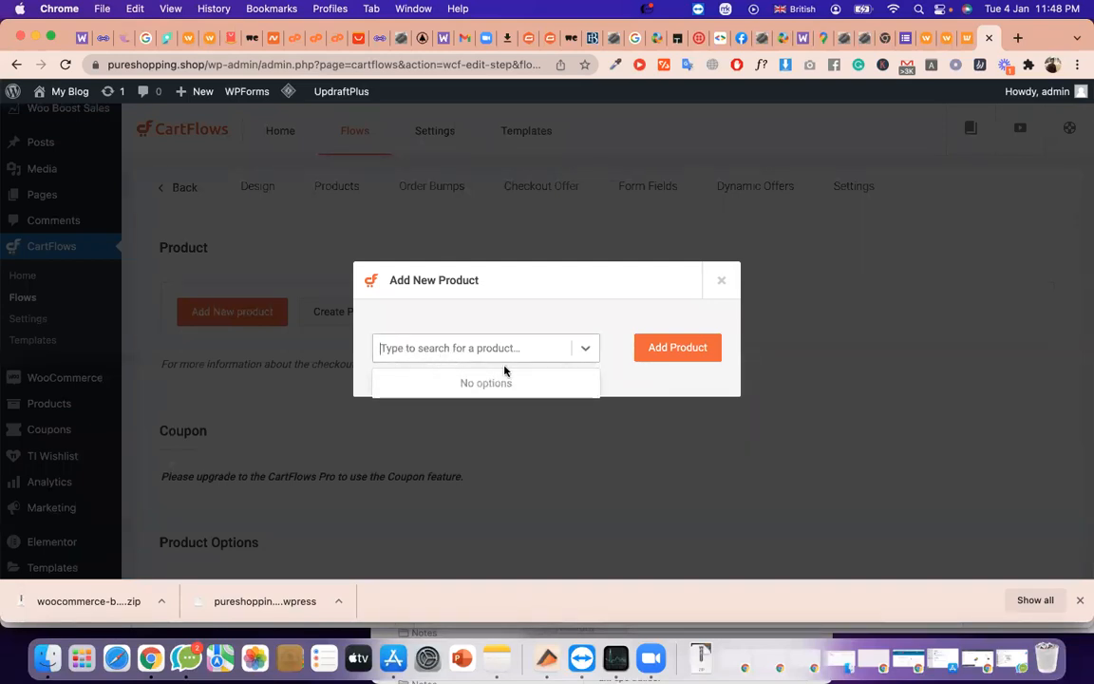
left_click(720, 280)
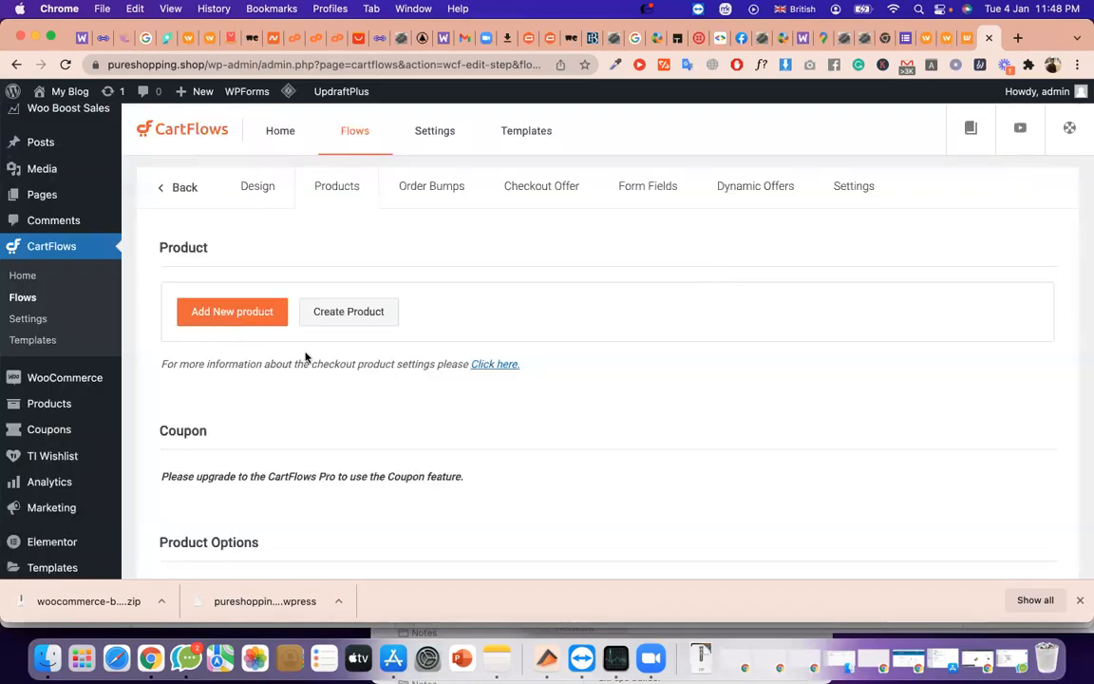
left_click(344, 321)
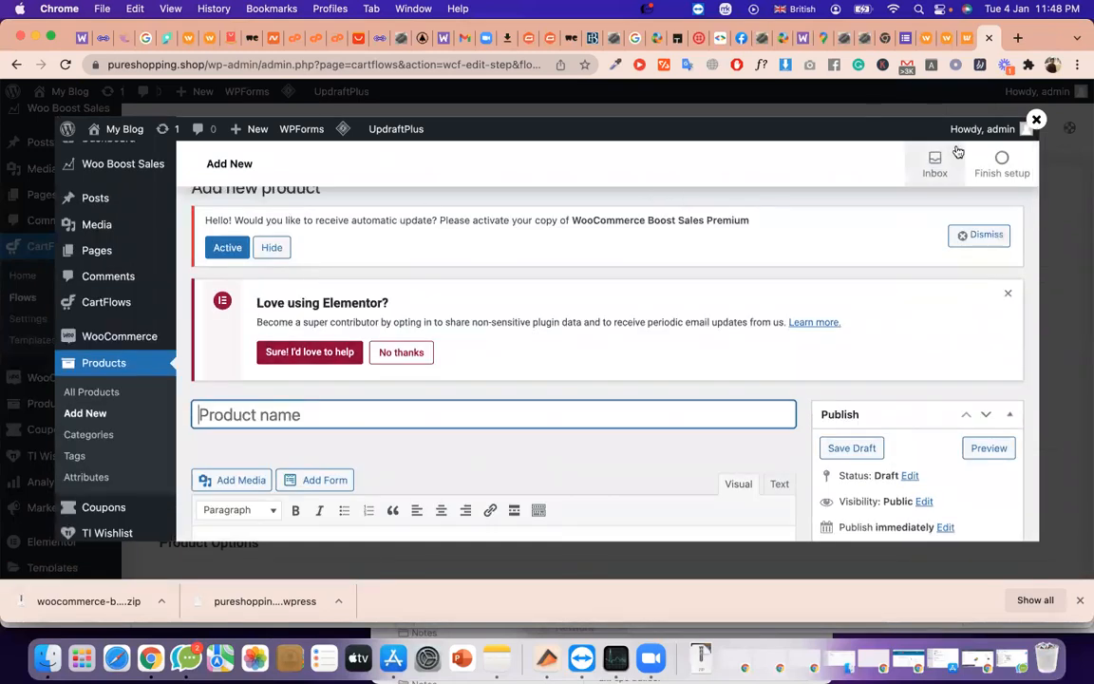
left_click(1037, 119)
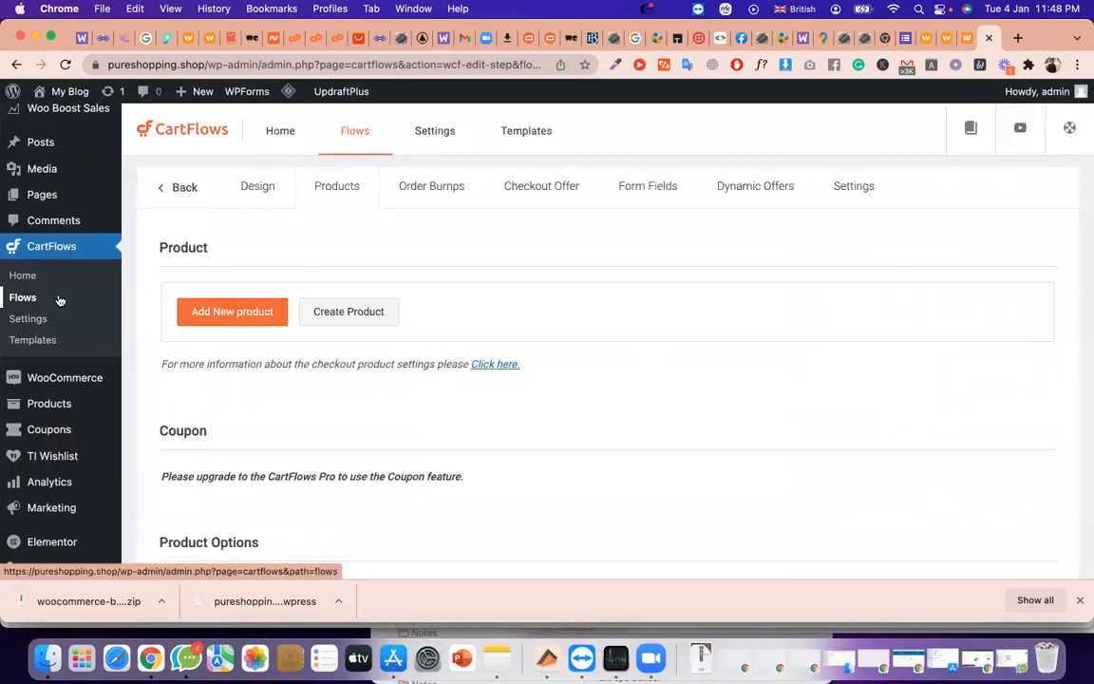
Step: Open the store's product list in a separate tab and copy the word "Teeworld" from the Teeworld " TW" Tee product's name
mouse_move(90, 404)
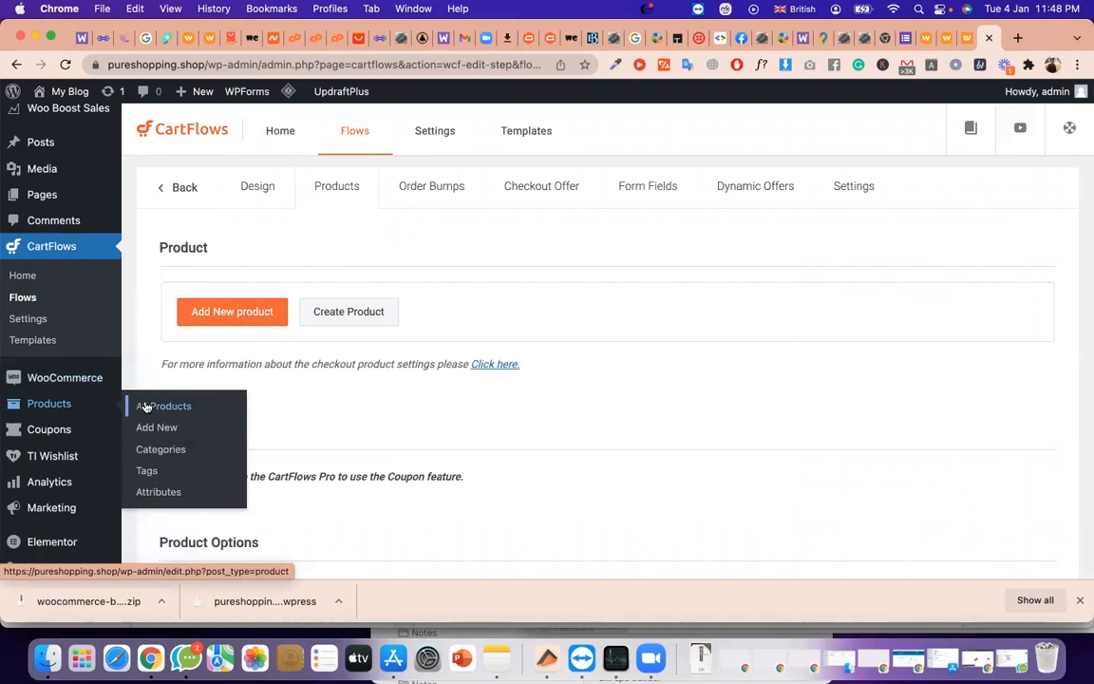
right_click(146, 407)
left_click(209, 411)
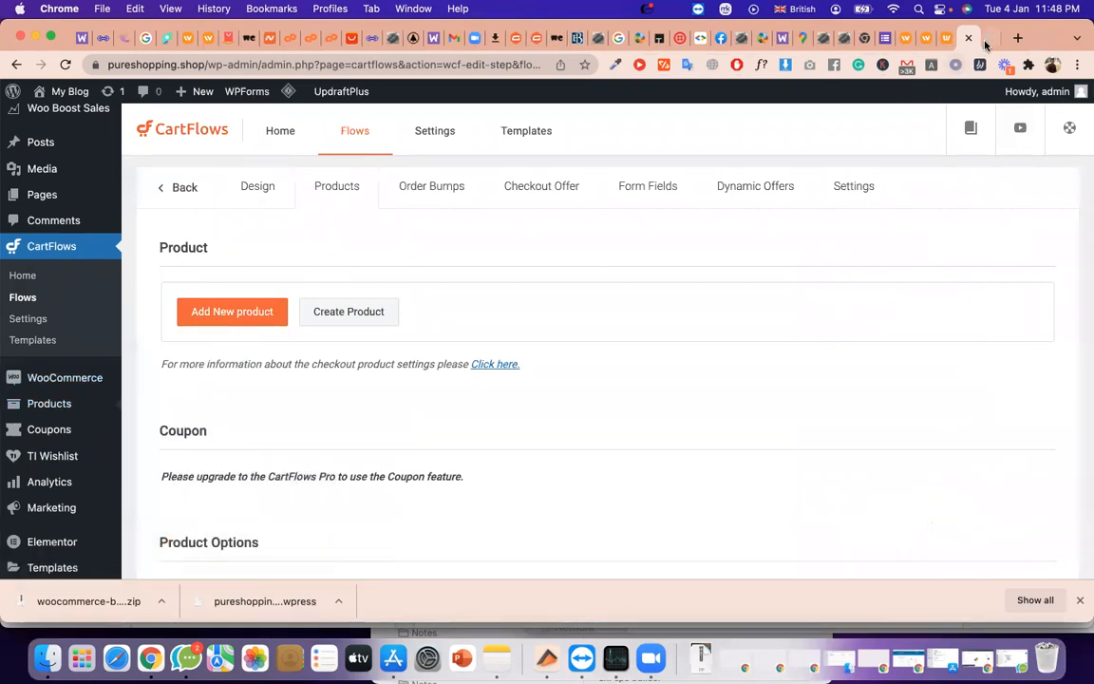
left_click(986, 45)
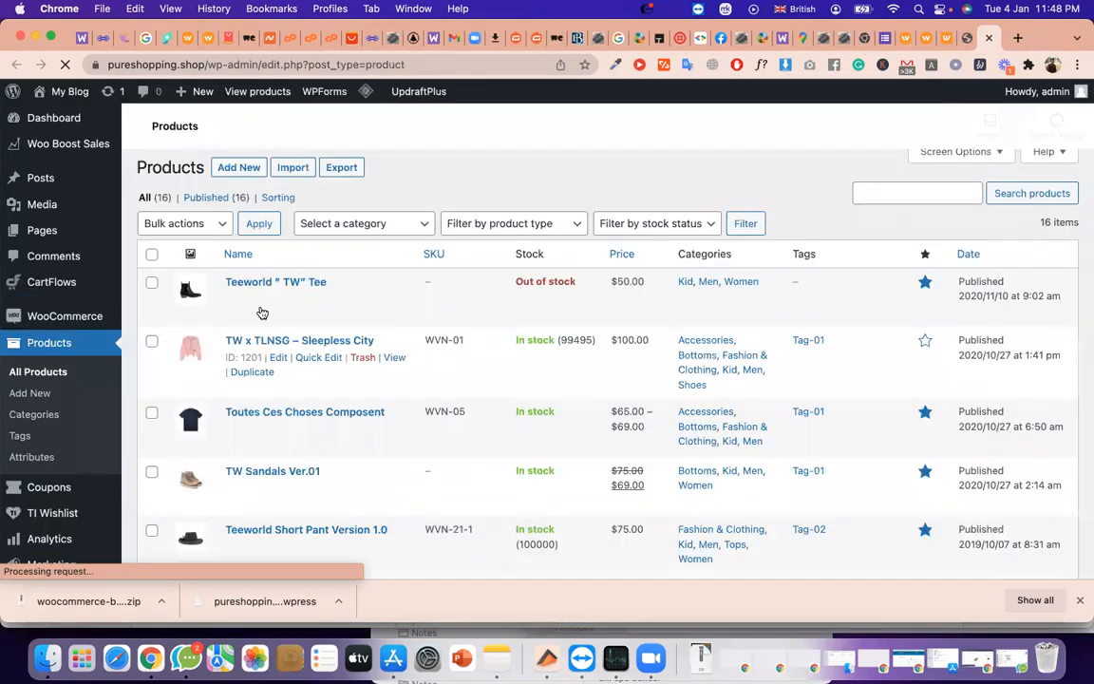
scroll(257, 315, "down", 4)
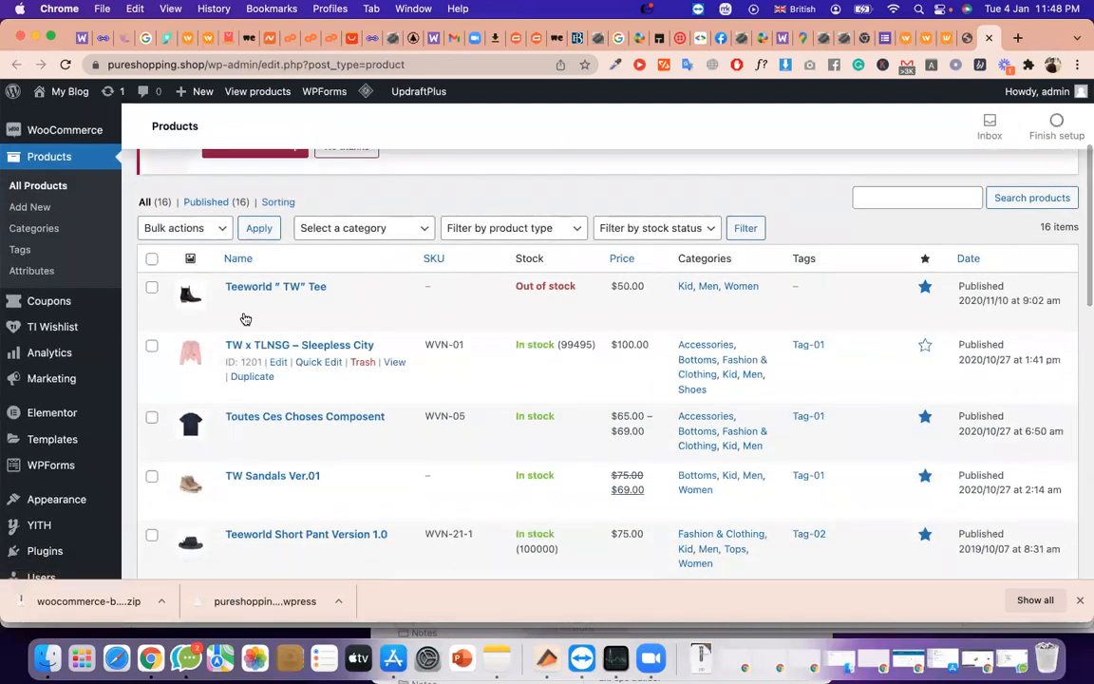
left_click(286, 304)
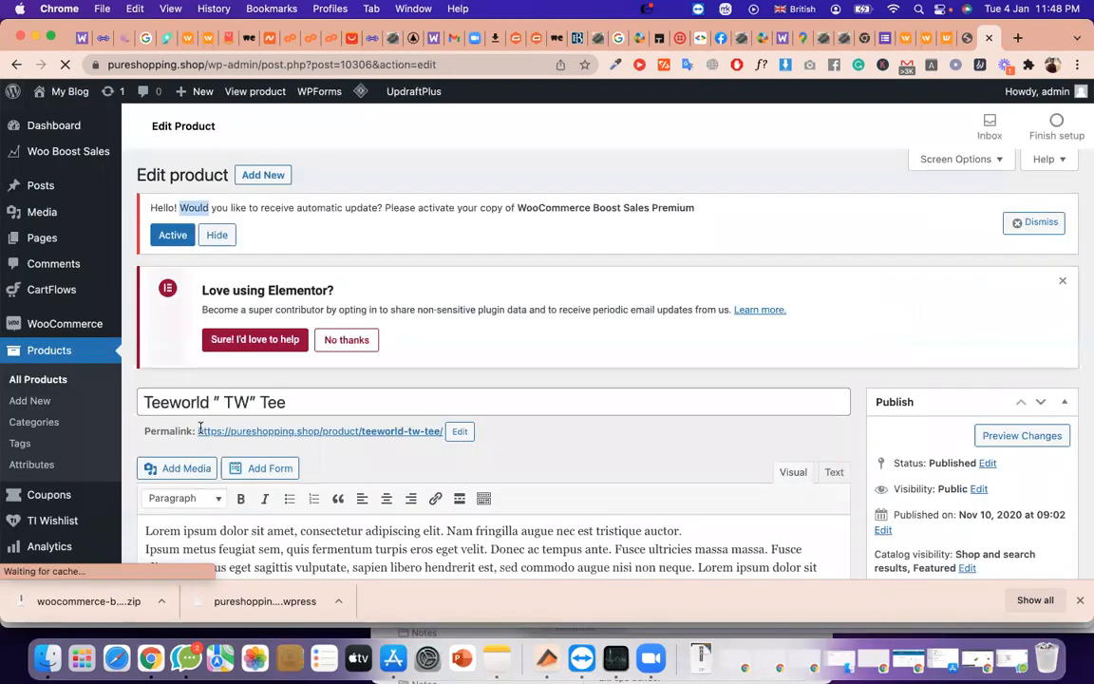
double_click(183, 402)
key("super+c")
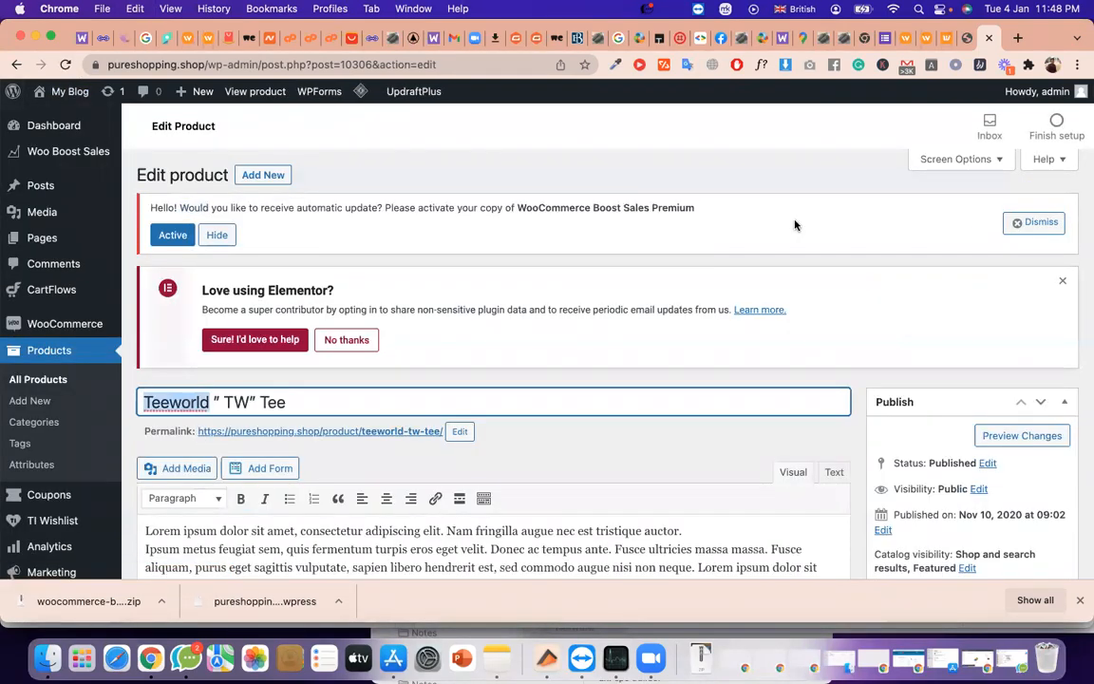
Step: Back in the checkout step, search with the copied name and add the product Teeworld " TW" Tee - Red (#1177)
left_click(948, 38)
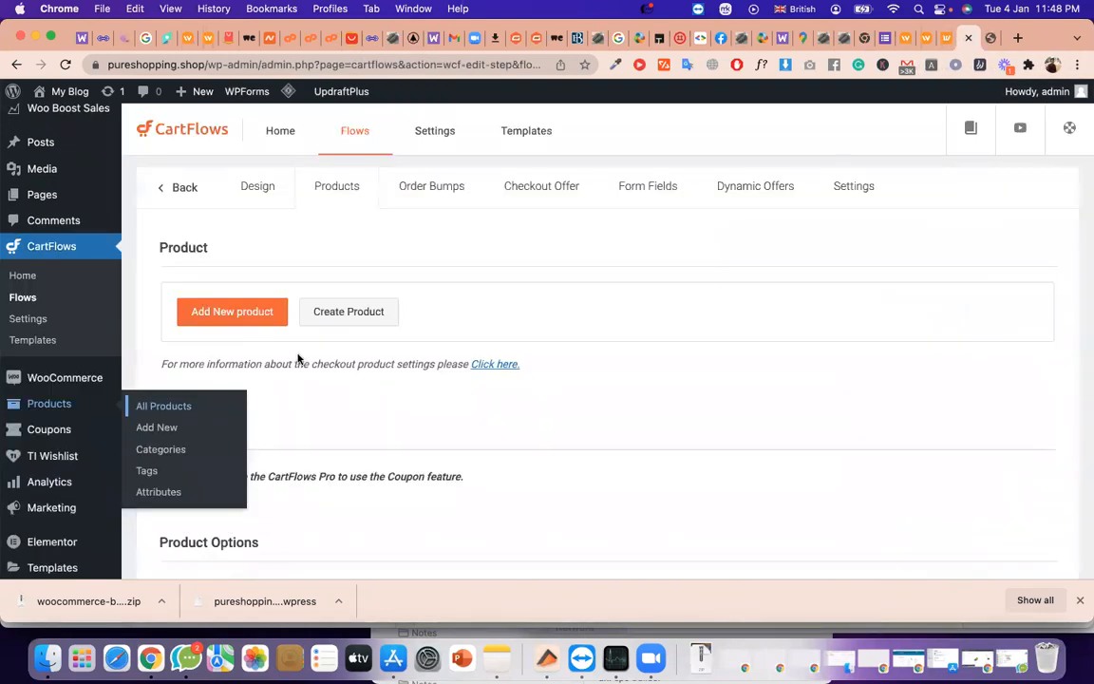
left_click(245, 313)
left_click(442, 357)
key("super+v")
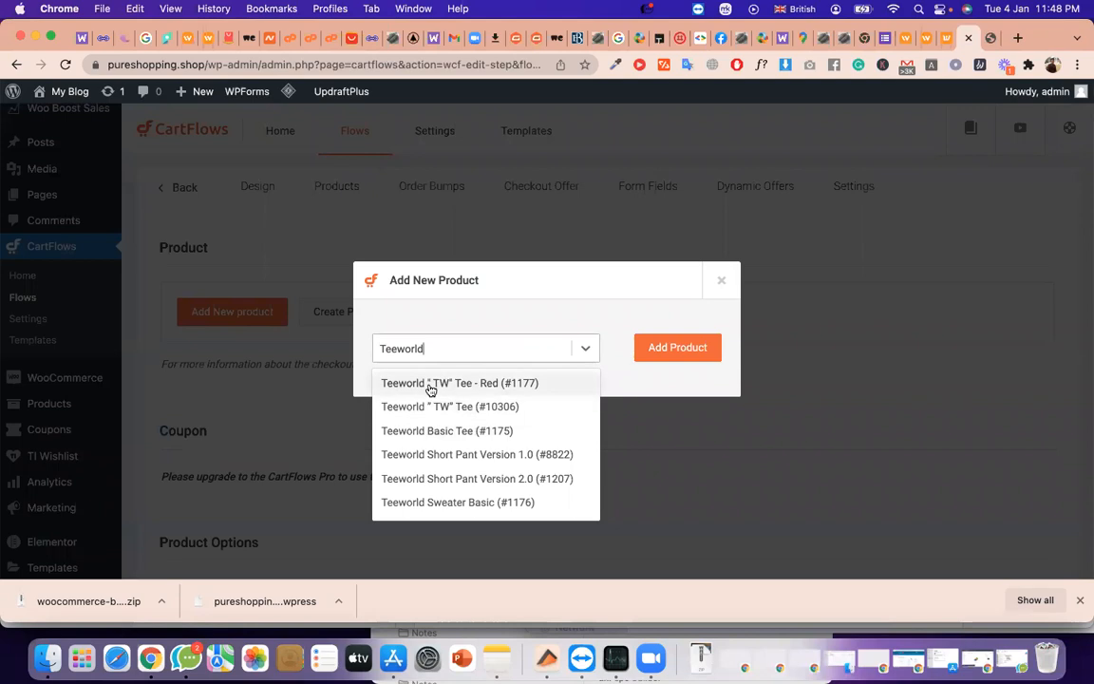
left_click(430, 385)
left_click(678, 349)
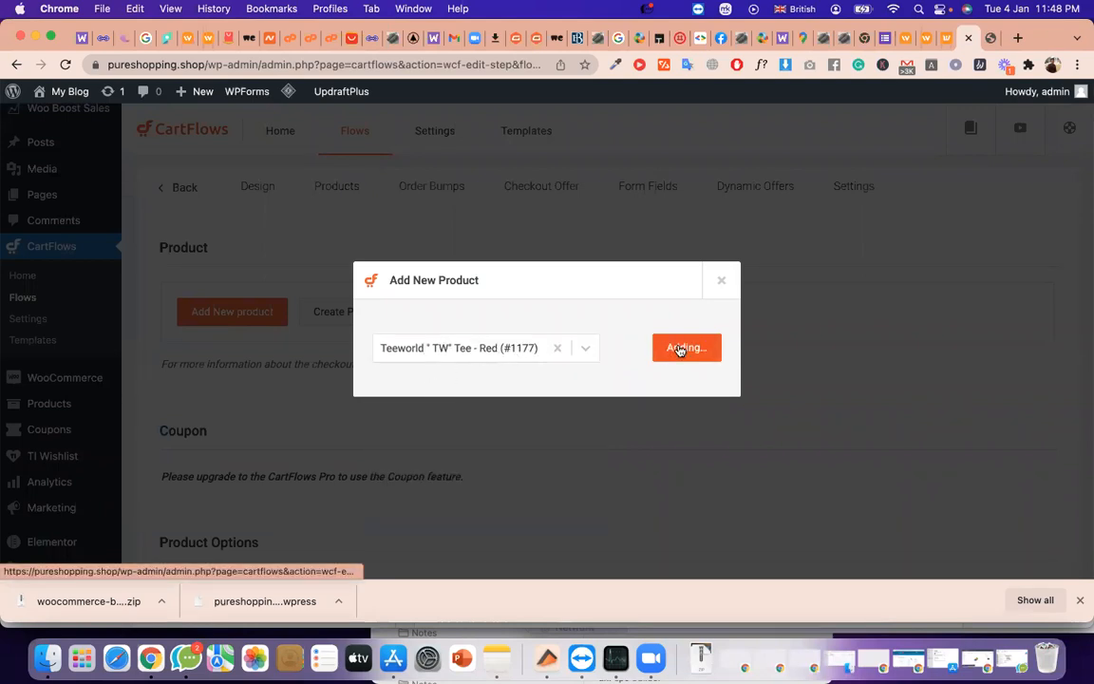
Step: Give the checkout product a percentage discount of 10 and save the step's settings
scroll(479, 467, "down", 1)
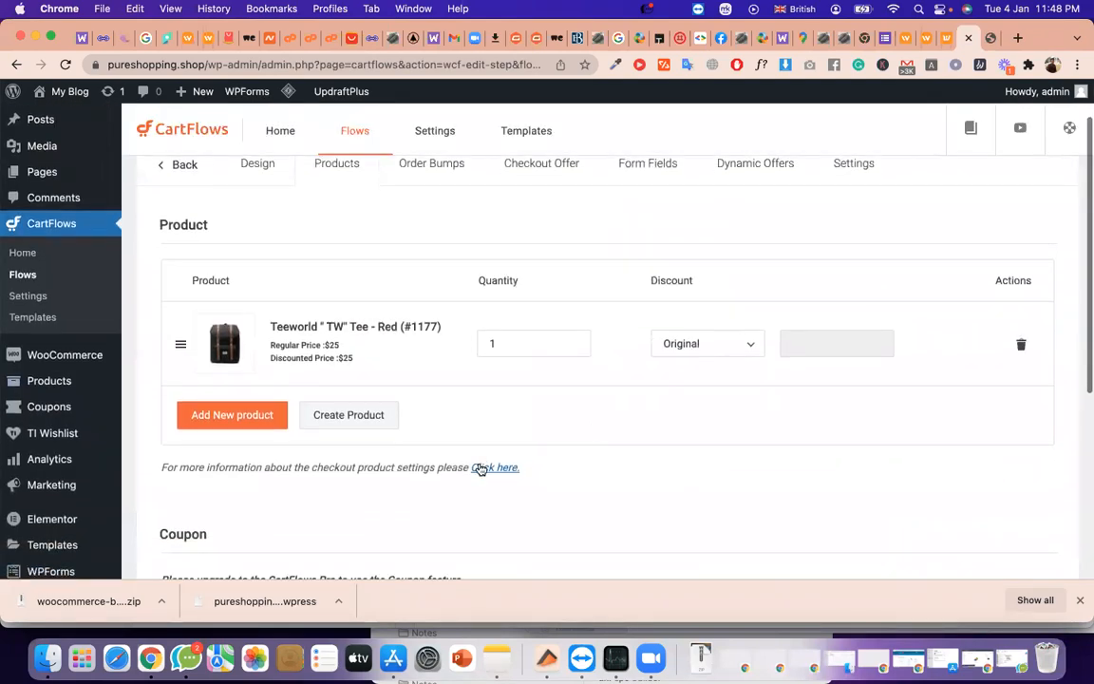
left_click(761, 348)
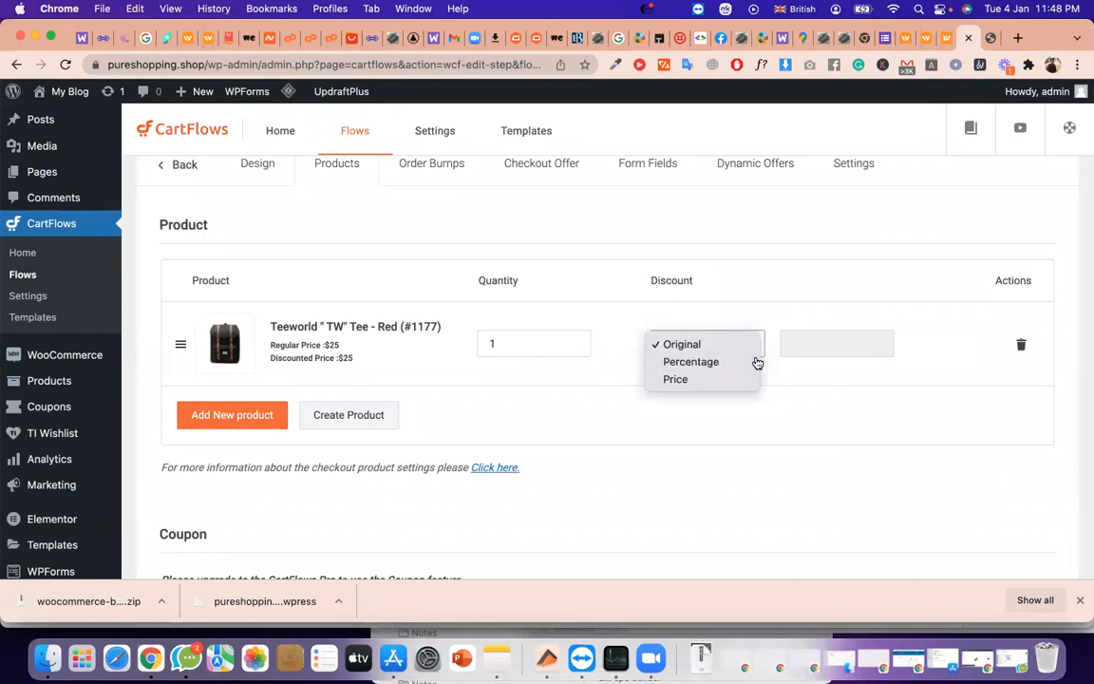
left_click(691, 362)
left_click(817, 348)
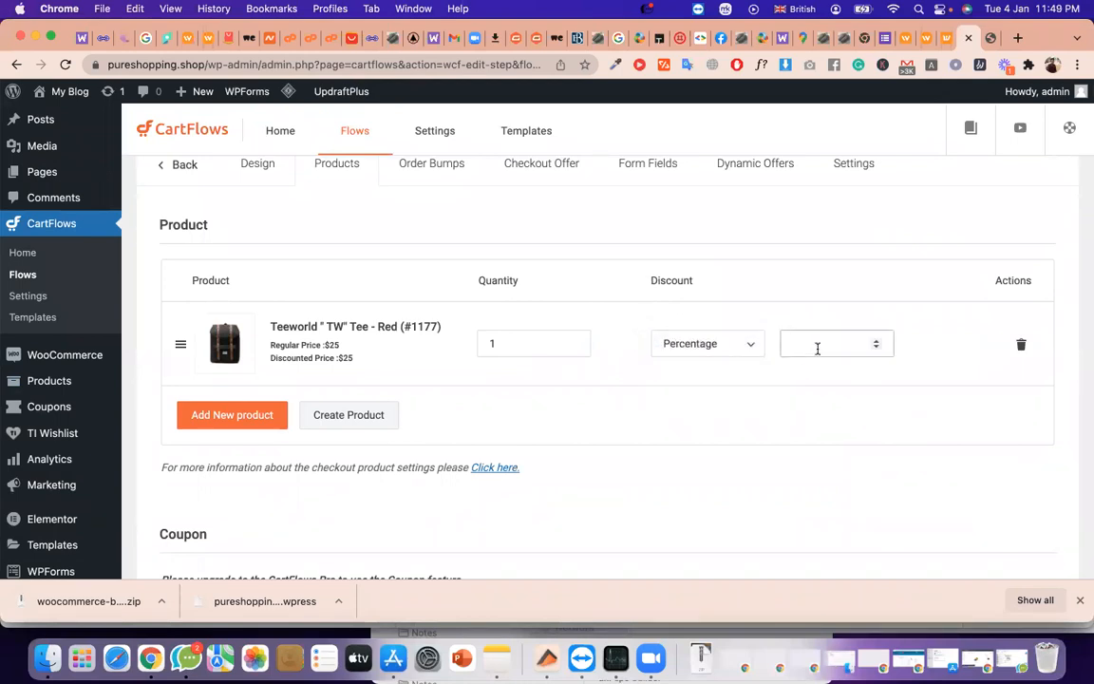
type("10")
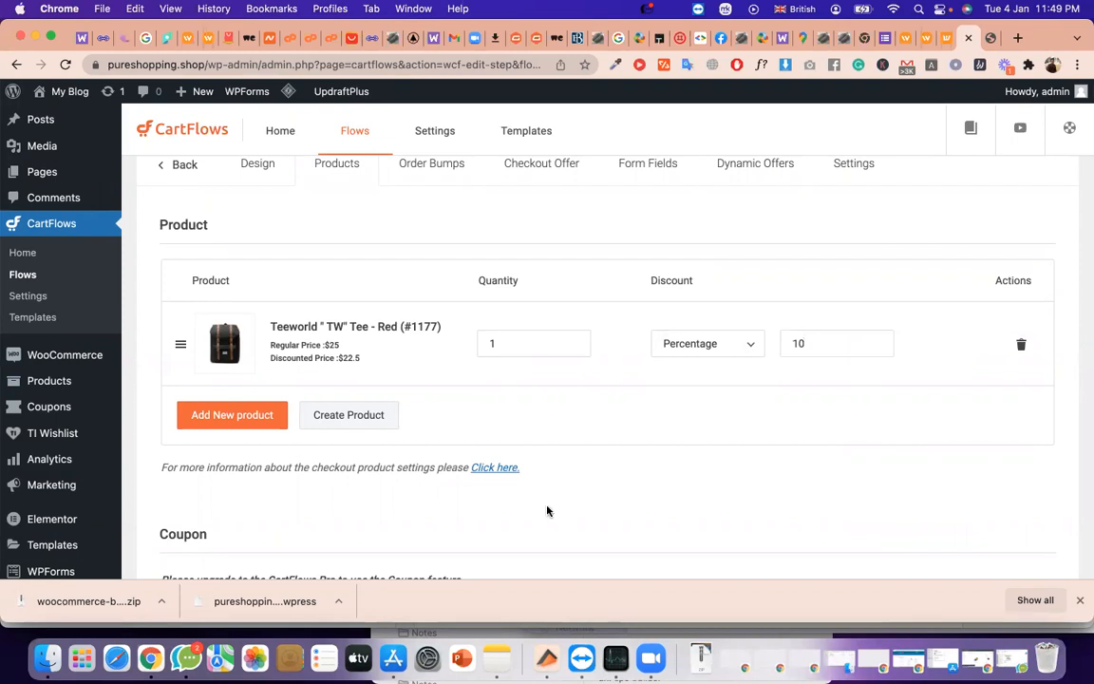
scroll(547, 512, "down", 4)
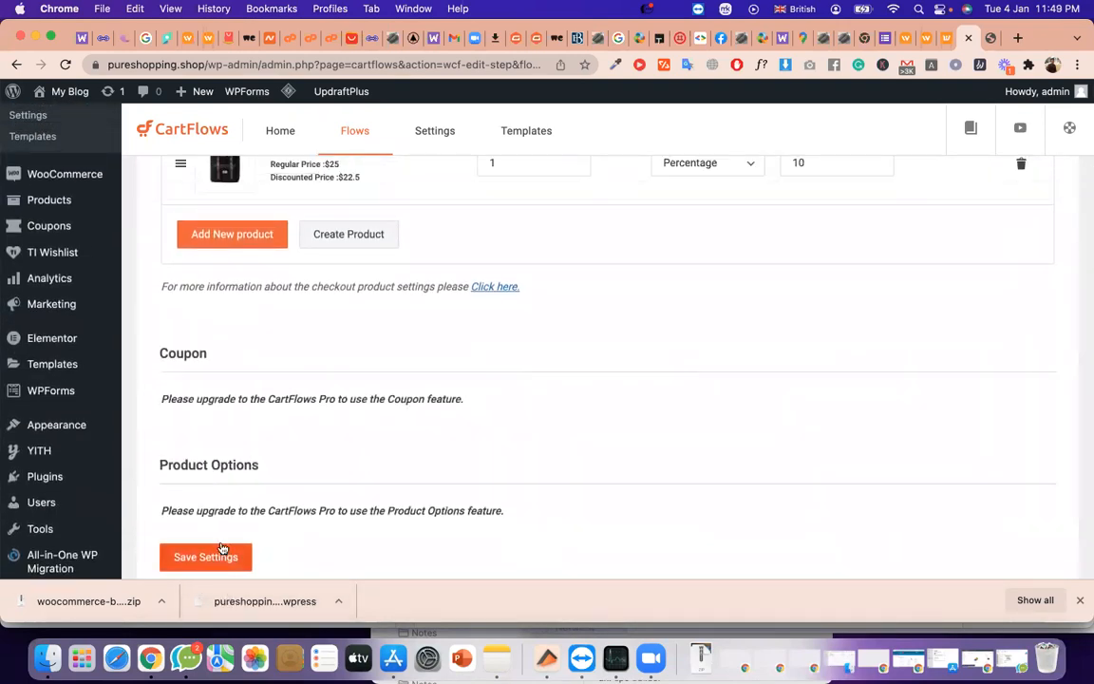
left_click(219, 551)
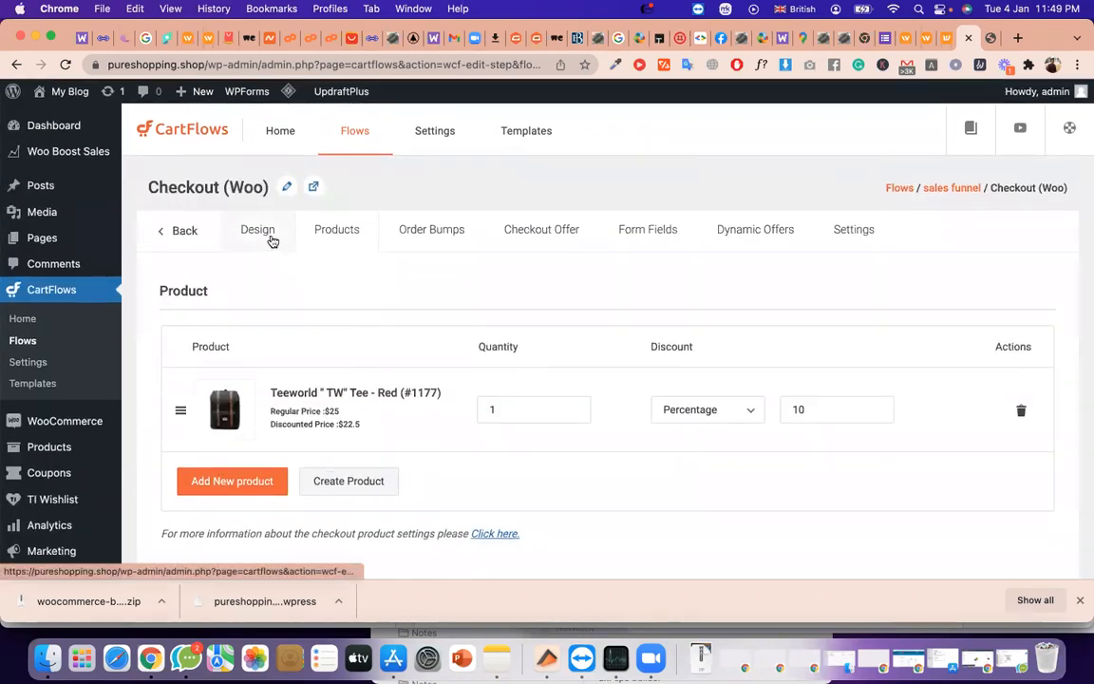
Step: Edit the checkout step's design with Elementor, place a Checkout Form widget on the empty page and update the page
left_click(272, 241)
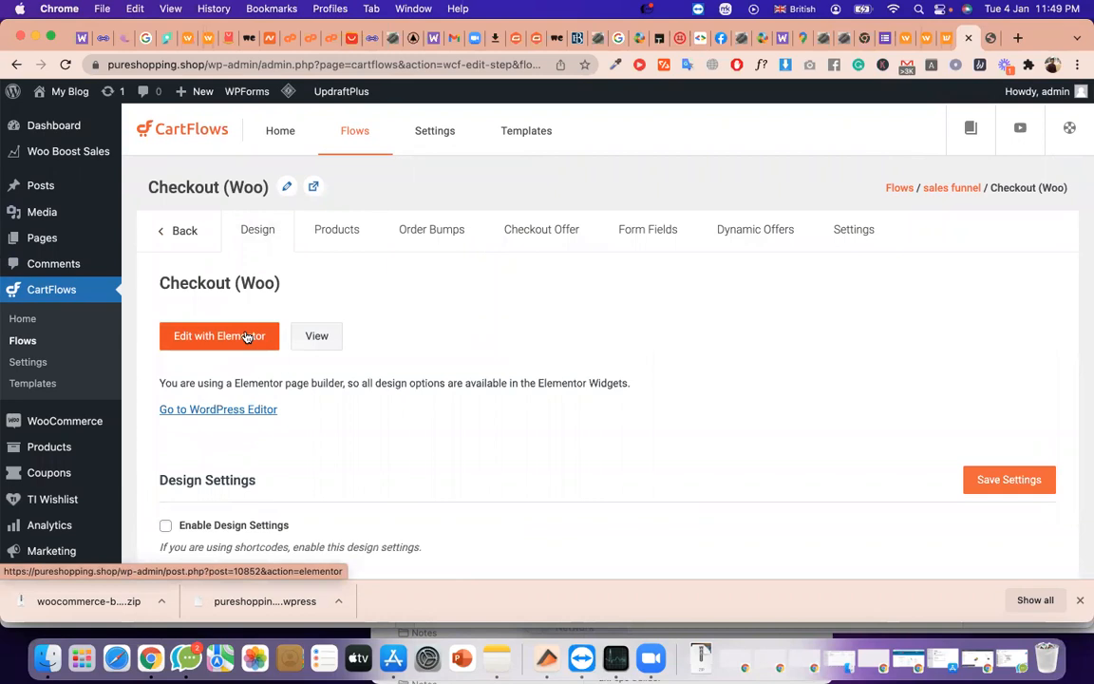
left_click(246, 337)
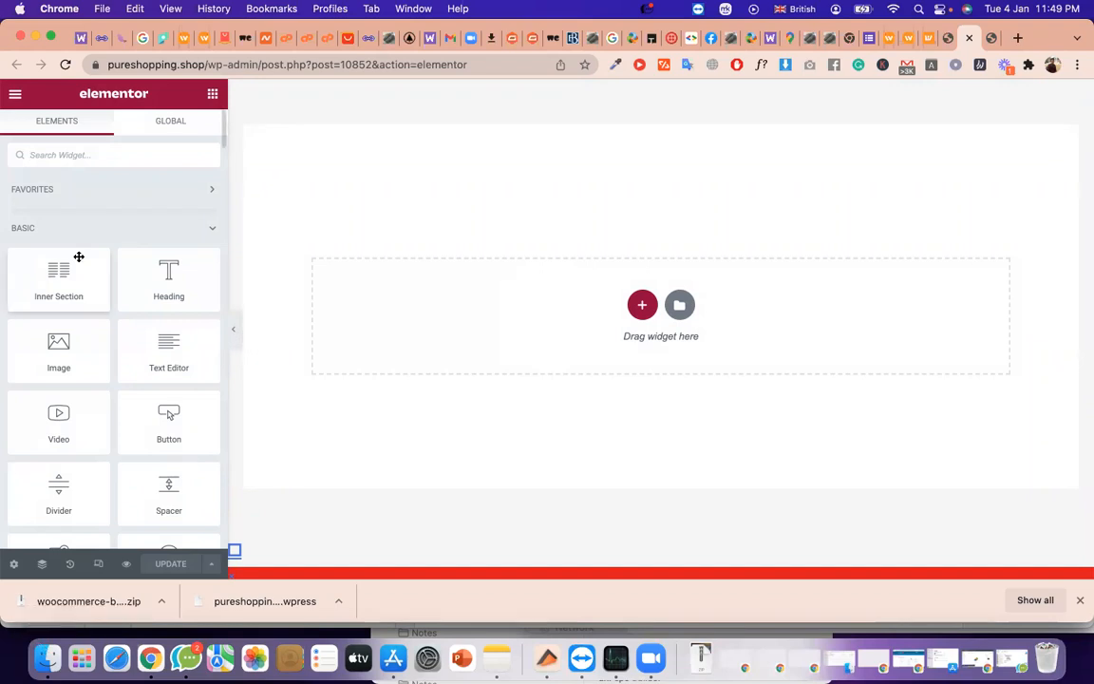
type("che")
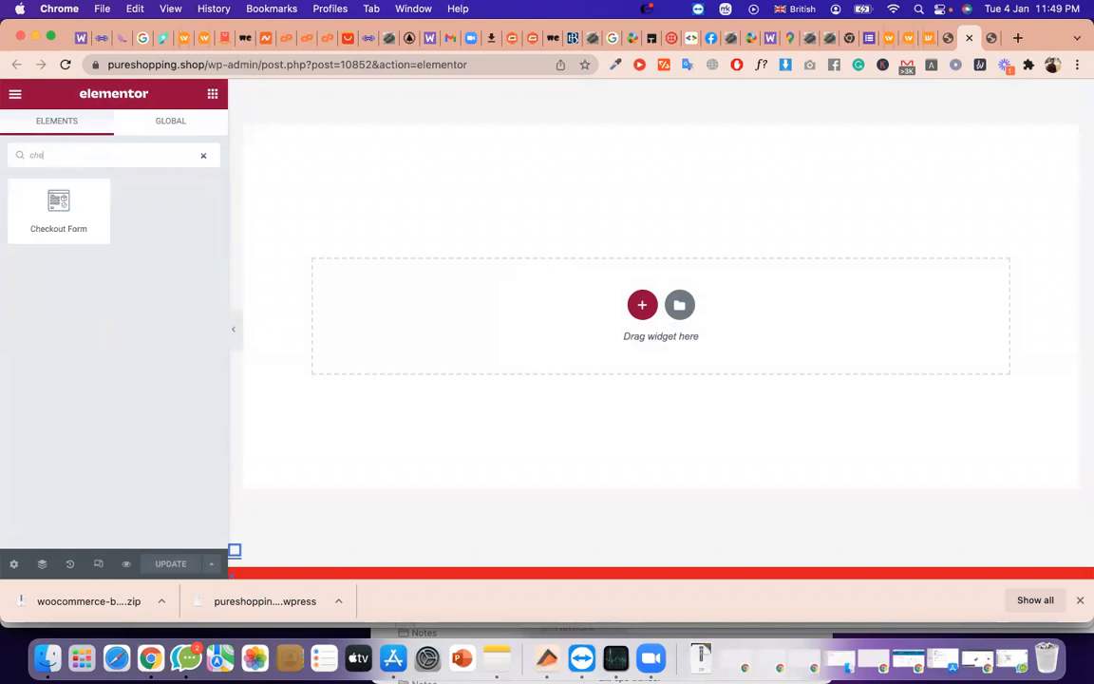
type("c")
left_click_drag(58, 204, 646, 293)
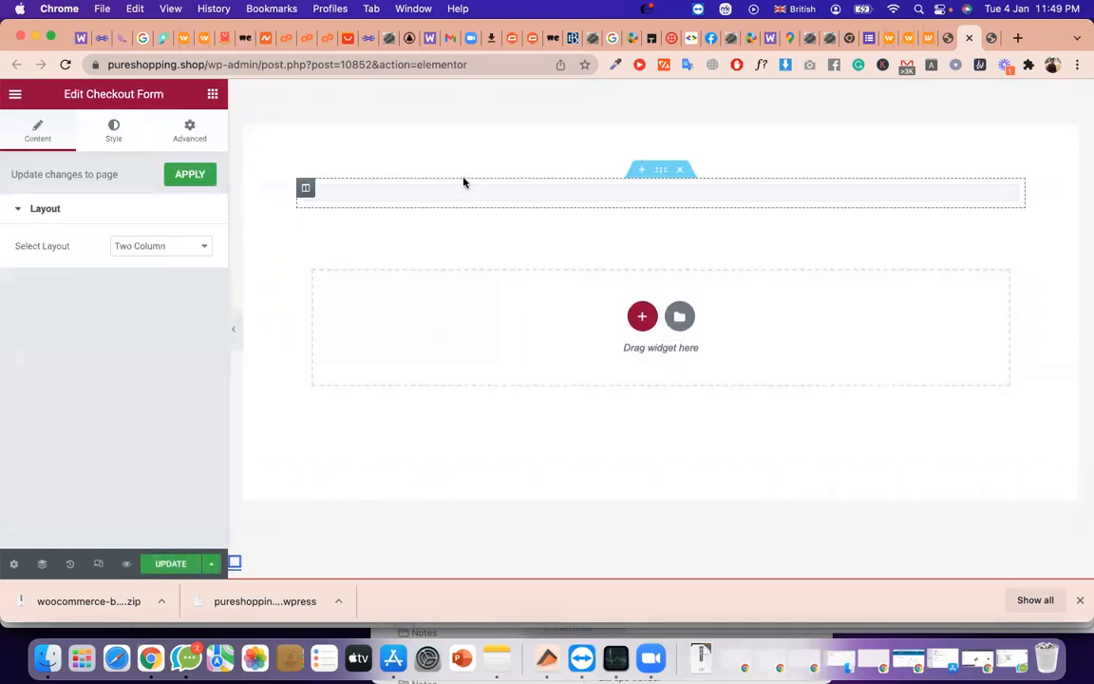
scroll(659, 427, "down", 5)
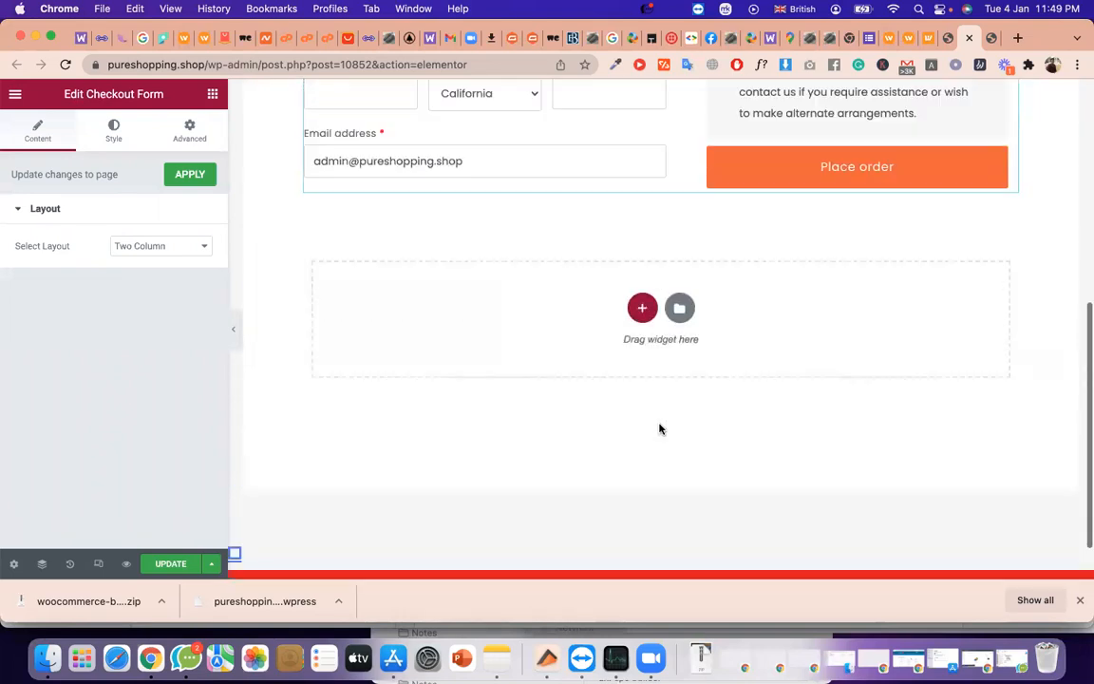
left_click(175, 568)
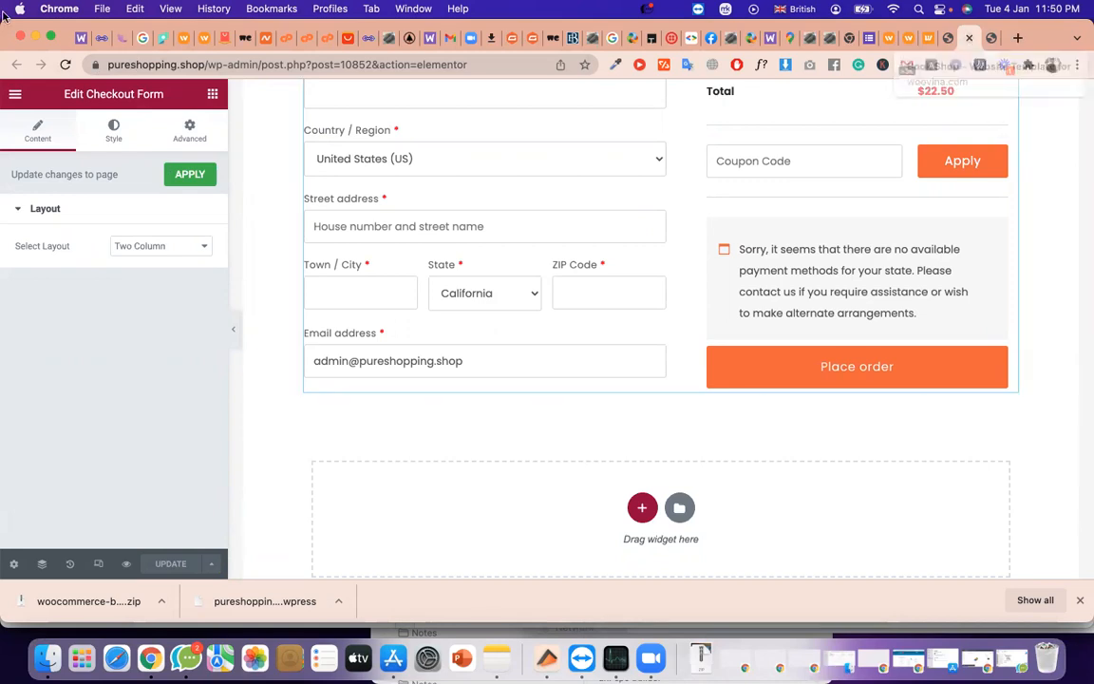
Step: Leave the checkout page editor, return to the flow's steps and open the Sales Landing step's design in Elementor
left_click(970, 38)
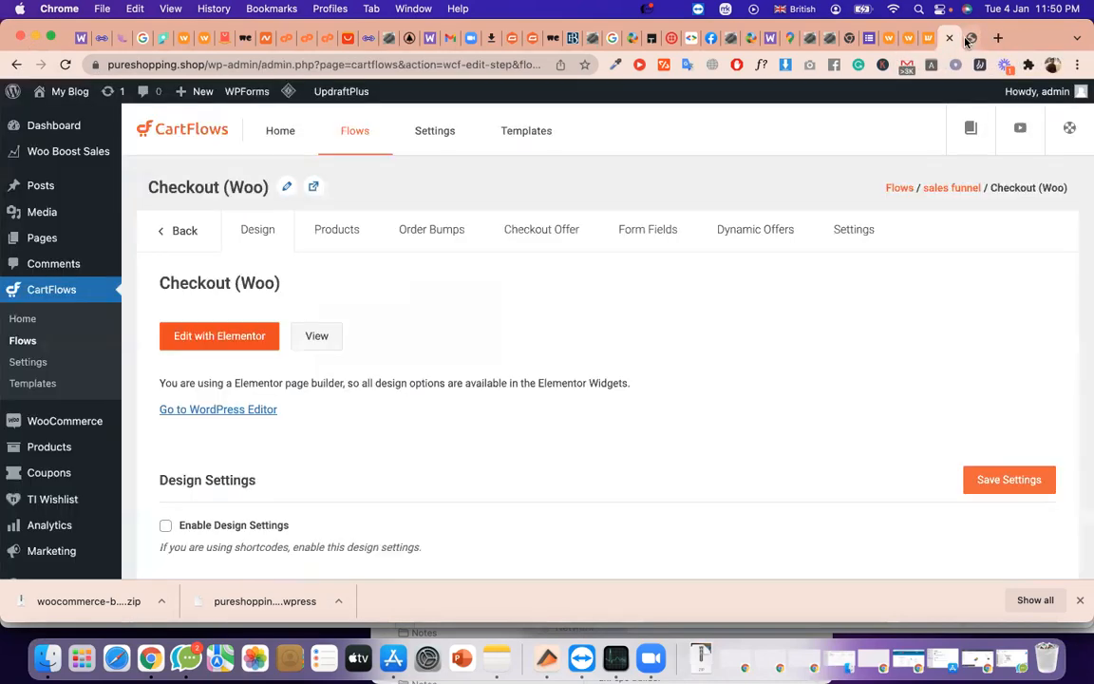
left_click(200, 238)
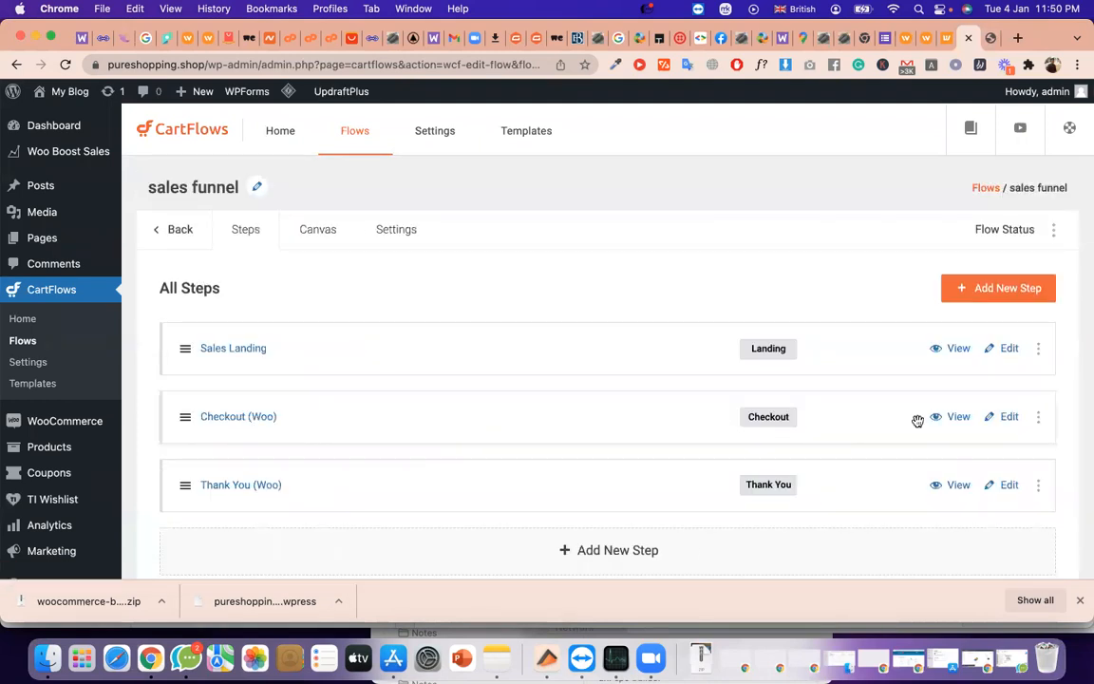
left_click(998, 357)
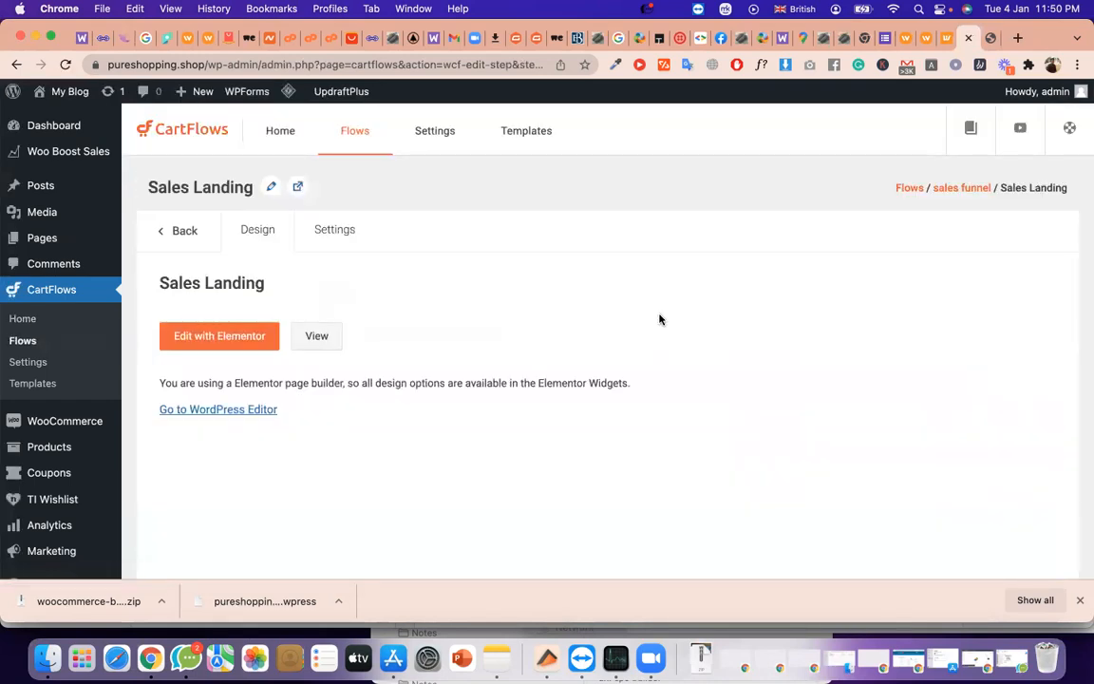
left_click(221, 342)
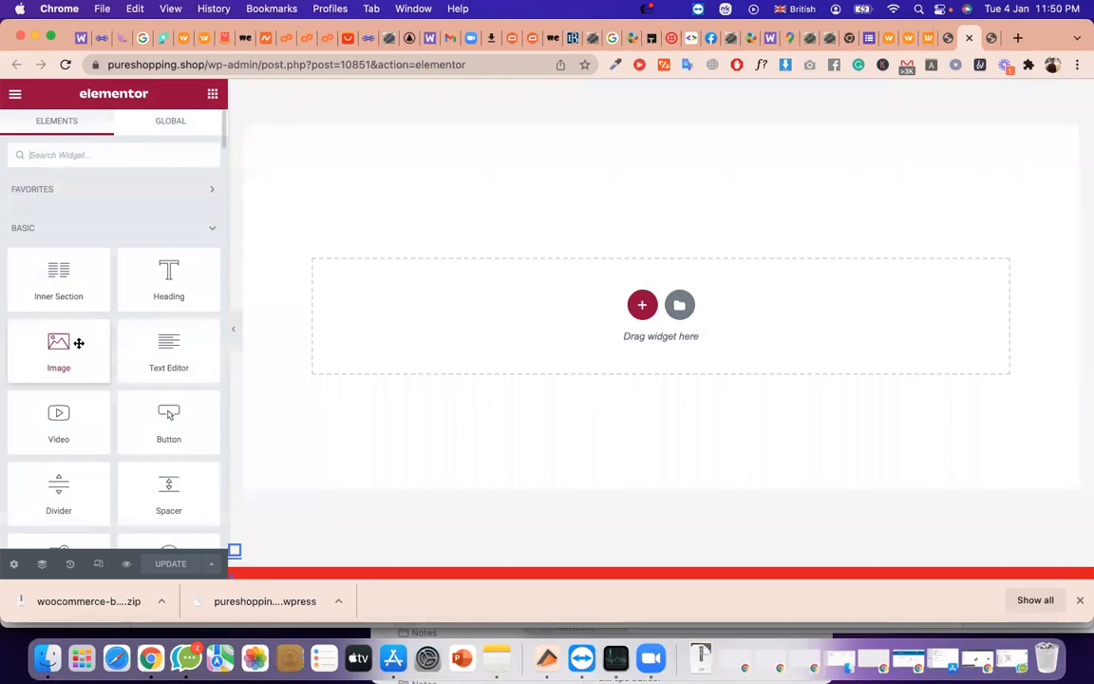
Step: Look over the landing page and the available widgets, and return to the sales funnel's step list
scroll(151, 390, "down", 5)
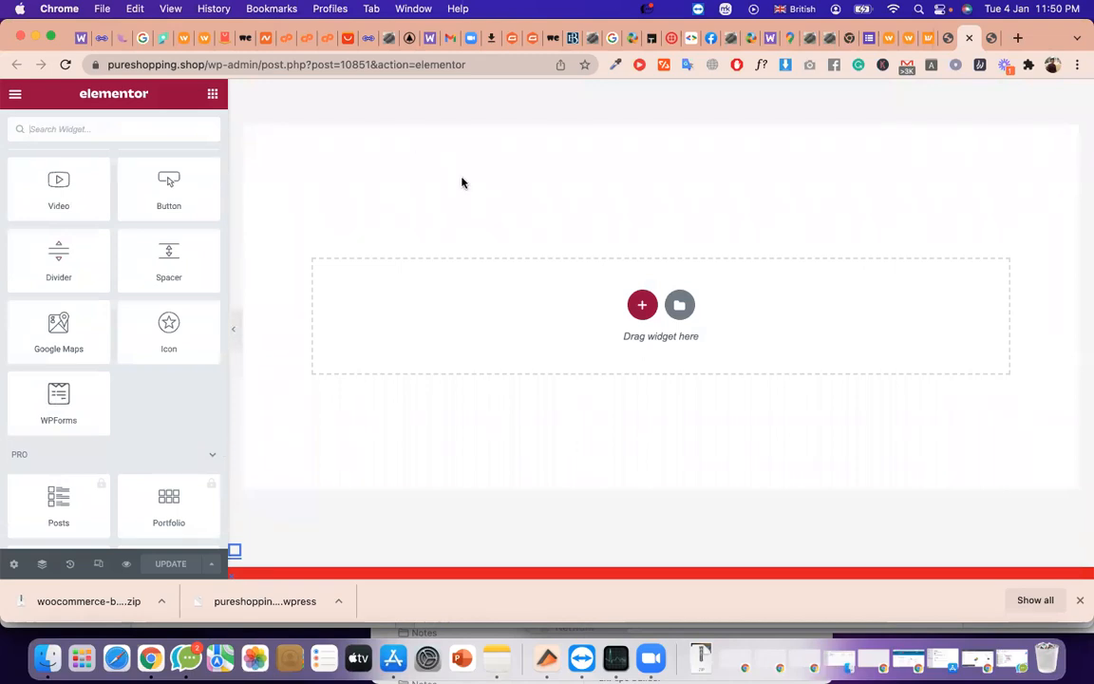
scroll(462, 176, "down", 3)
scroll(461, 171, "up", 3)
scroll(462, 169, "down", 3)
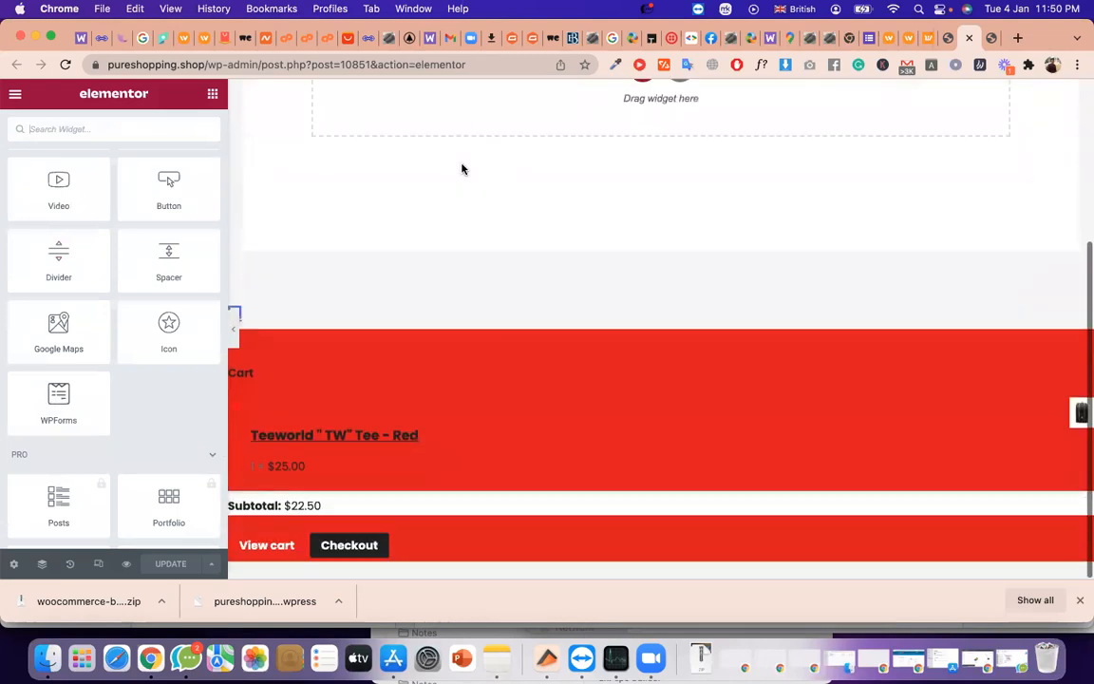
scroll(405, 441, "up", 3)
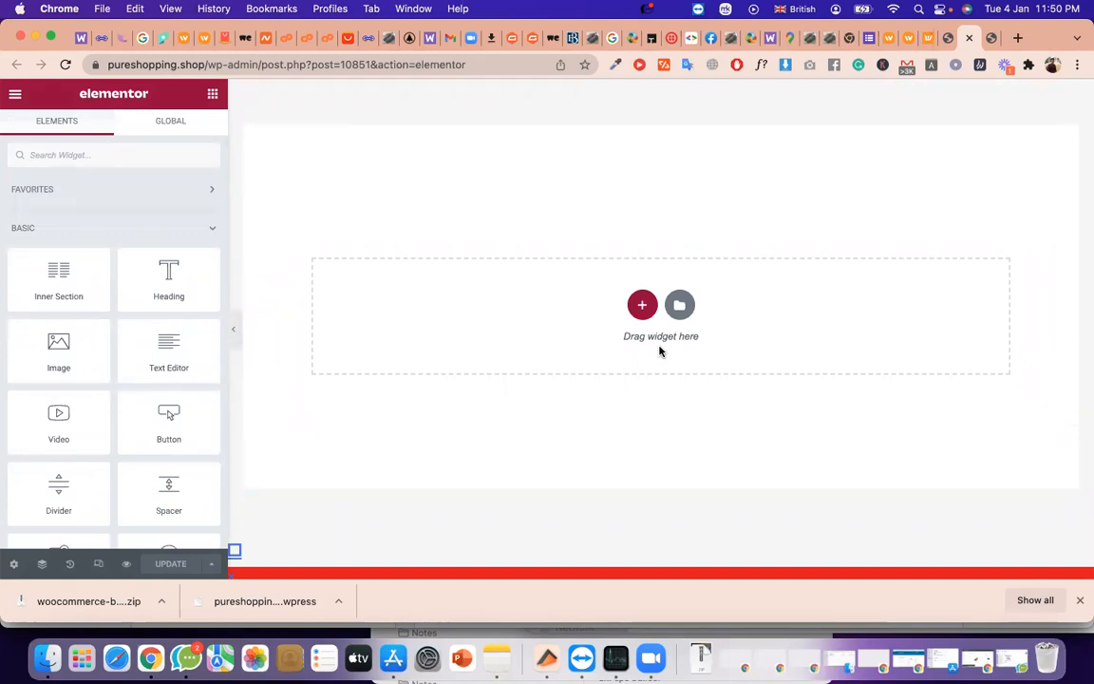
left_click(967, 39)
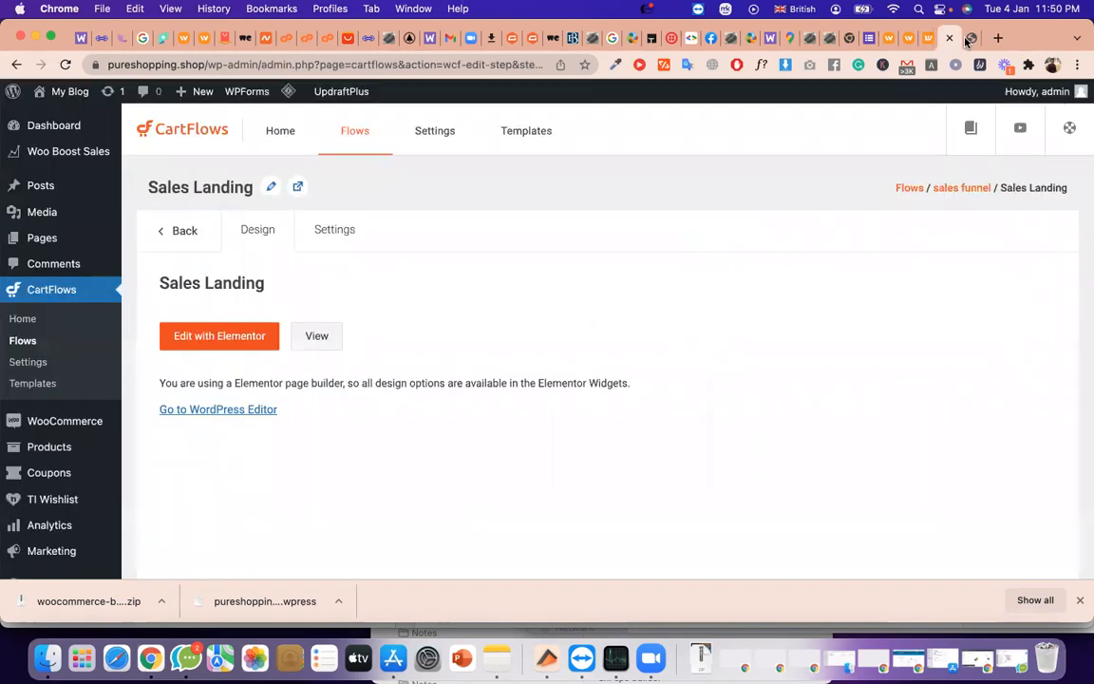
left_click(183, 230)
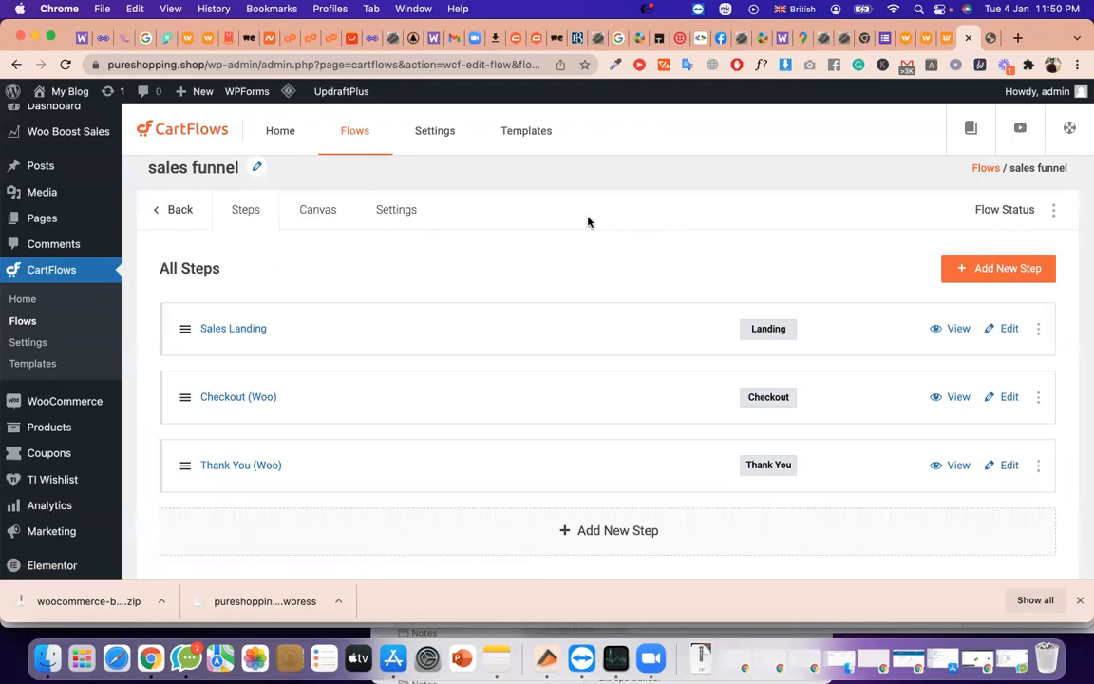
Step: Open the flows list in a separate tab, start adding a flow and view all steps of the Online Courses template
right_click(351, 142)
left_click(506, 151)
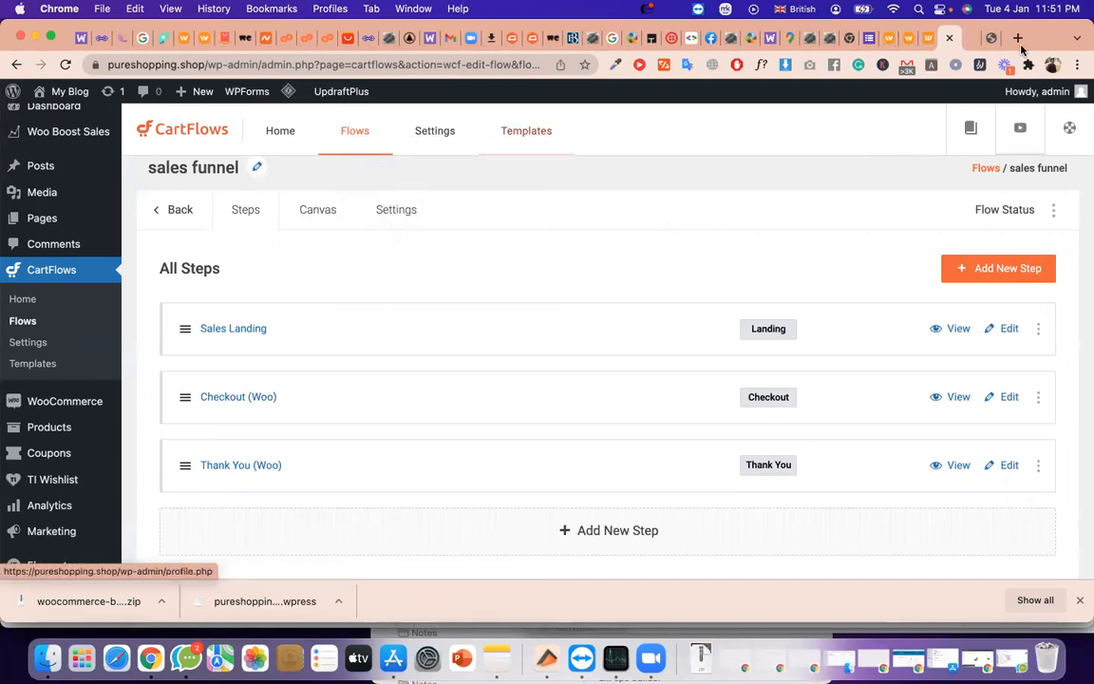
left_click(972, 39)
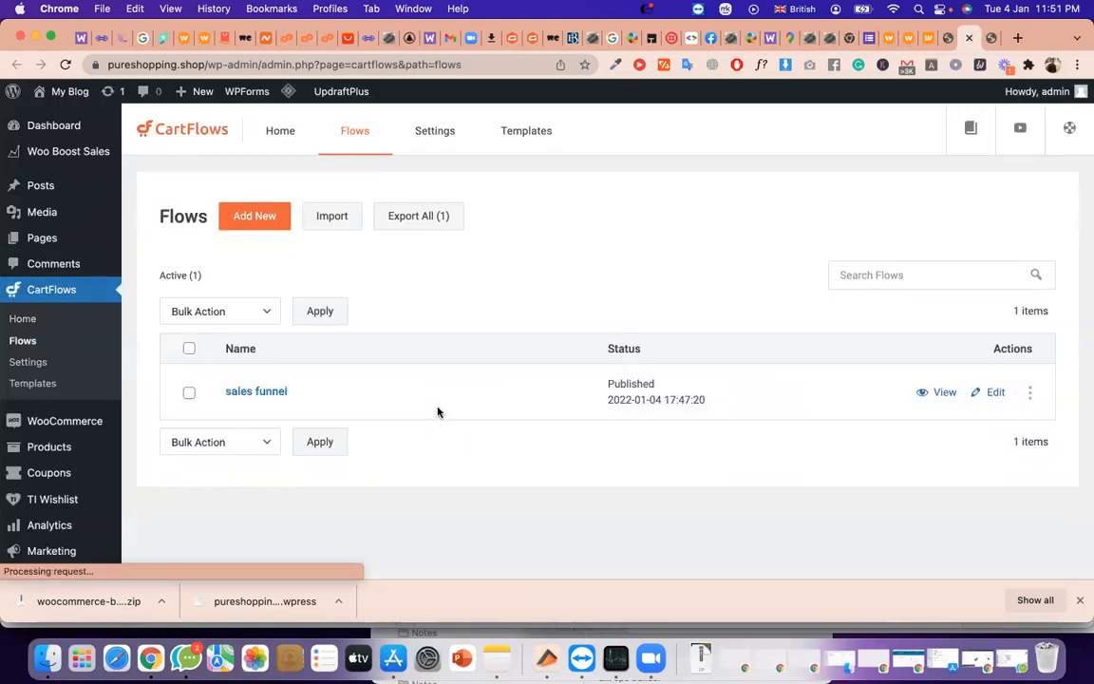
scroll(438, 413, "down", 1)
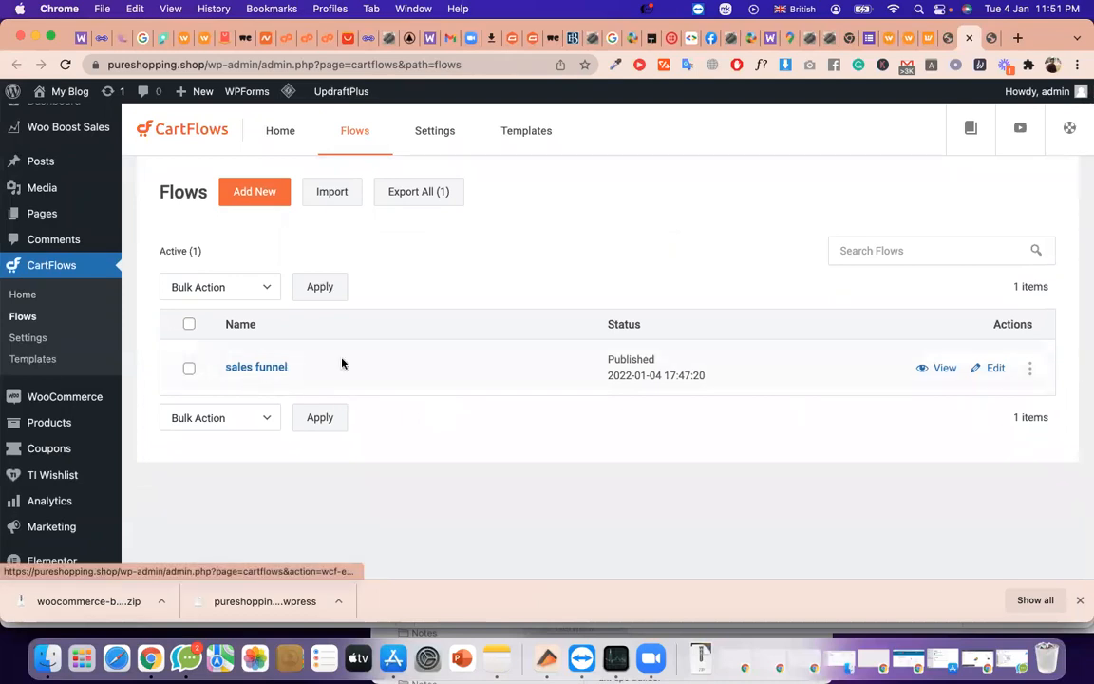
left_click(280, 188)
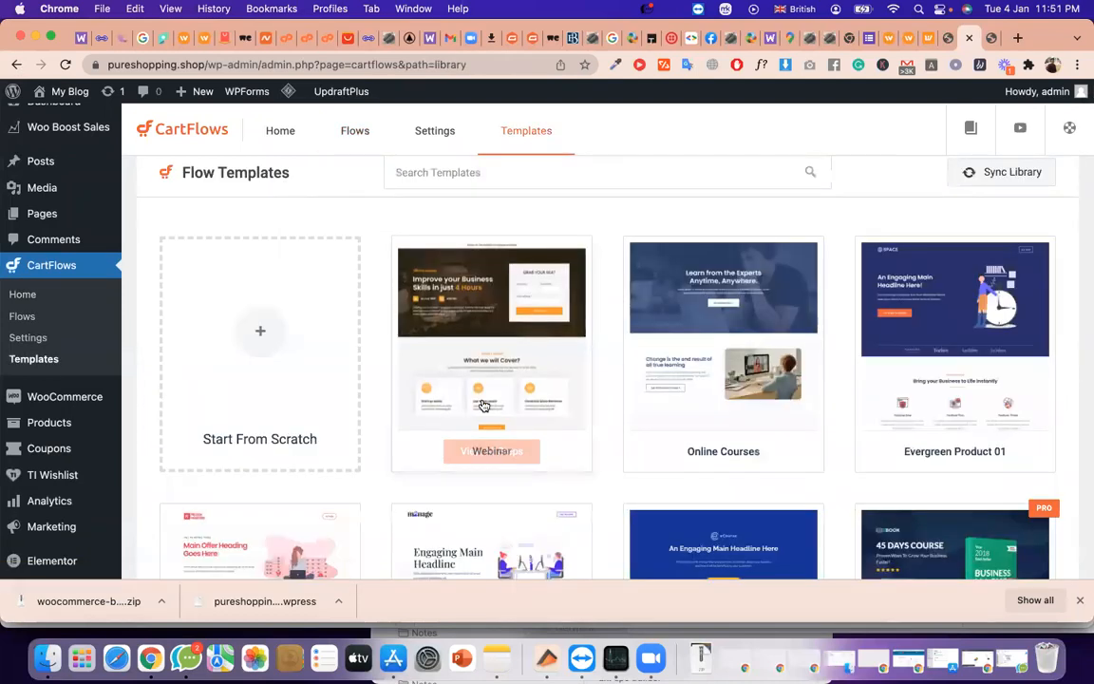
scroll(482, 403, "down", 1)
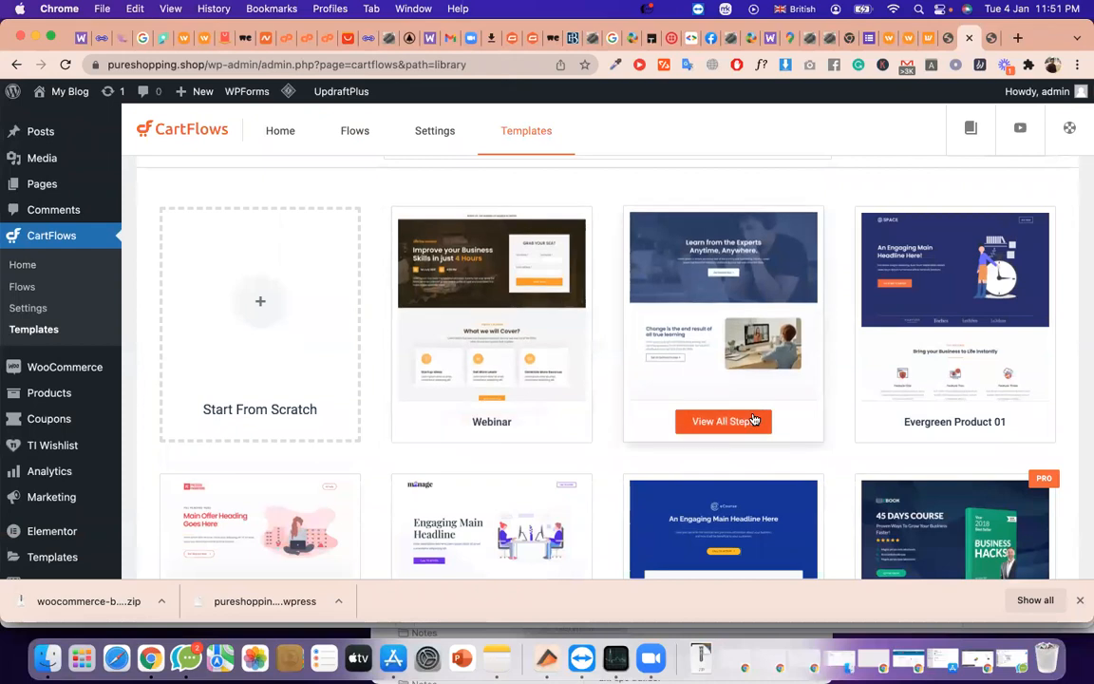
left_click(745, 422)
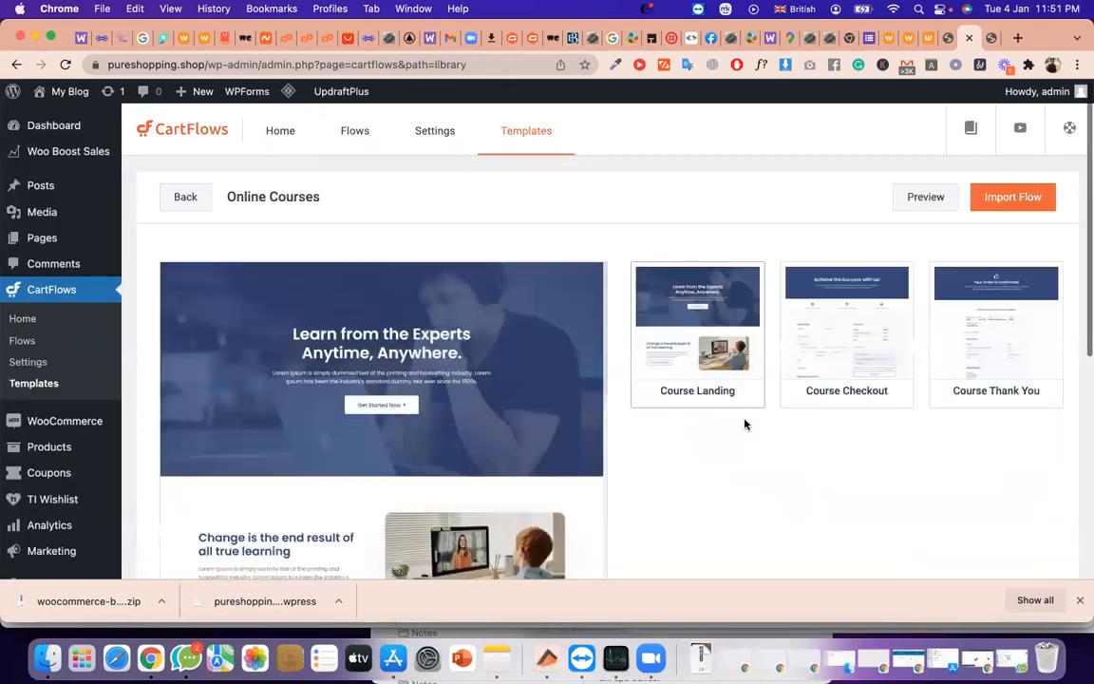
Step: Examine the previews of the Course Checkout and Course Thank You pages in the Online Courses template
left_click(848, 389)
scroll(943, 362, "down", 3)
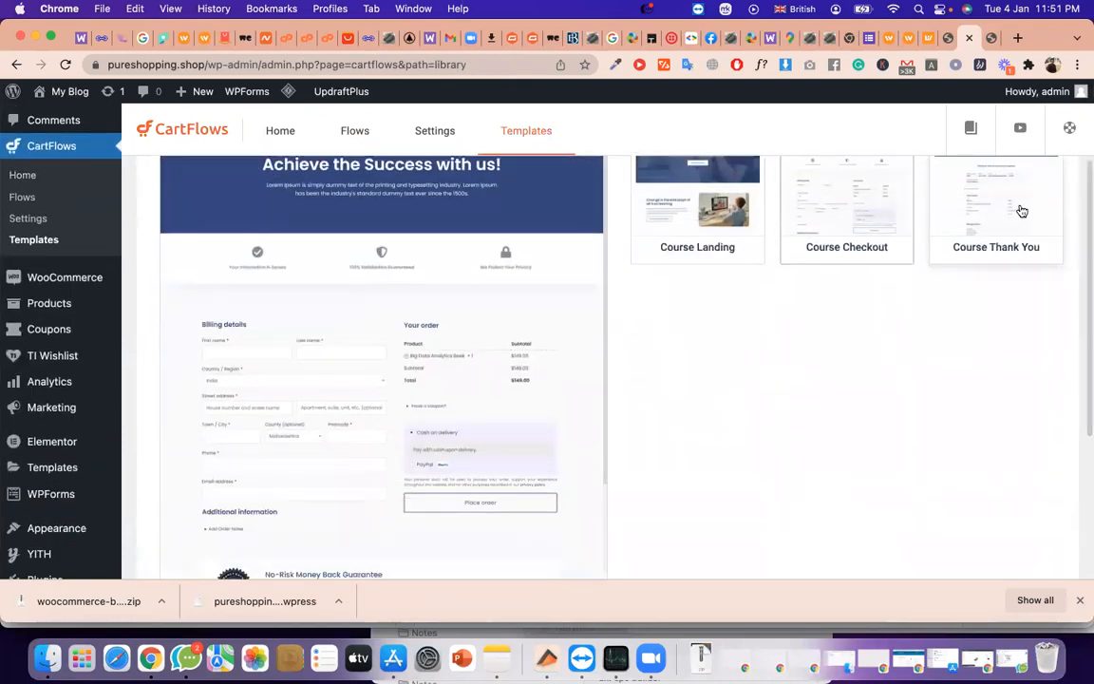
scroll(1021, 209, "up", 3)
left_click(945, 385)
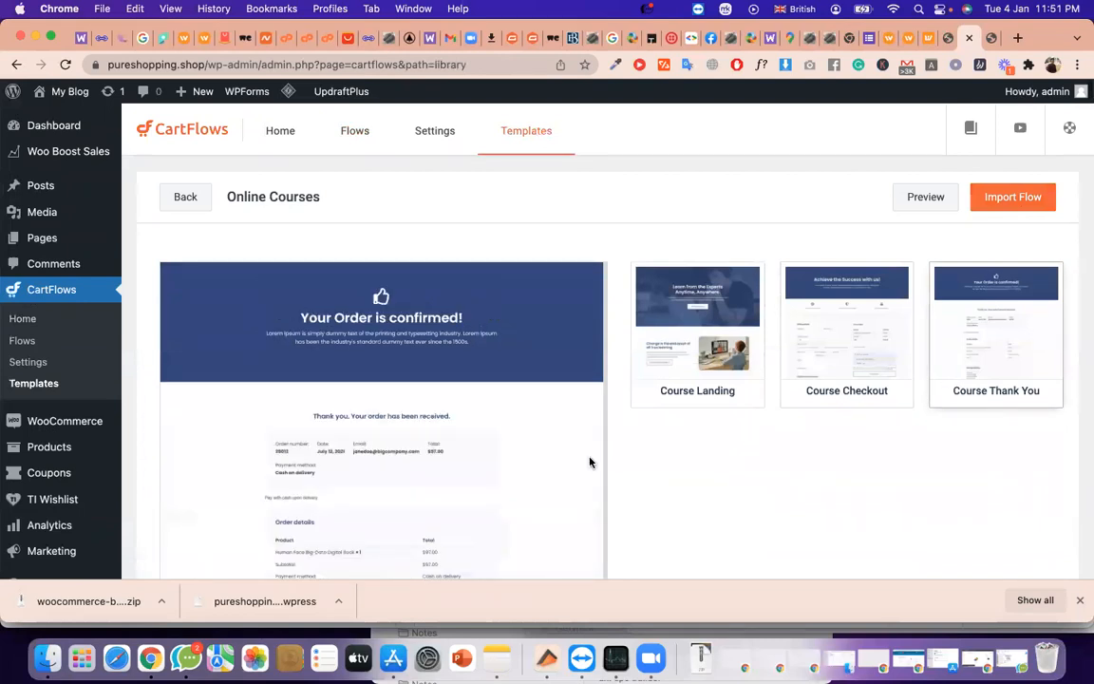
scroll(561, 454, "down", 2)
scroll(457, 464, "down", 2)
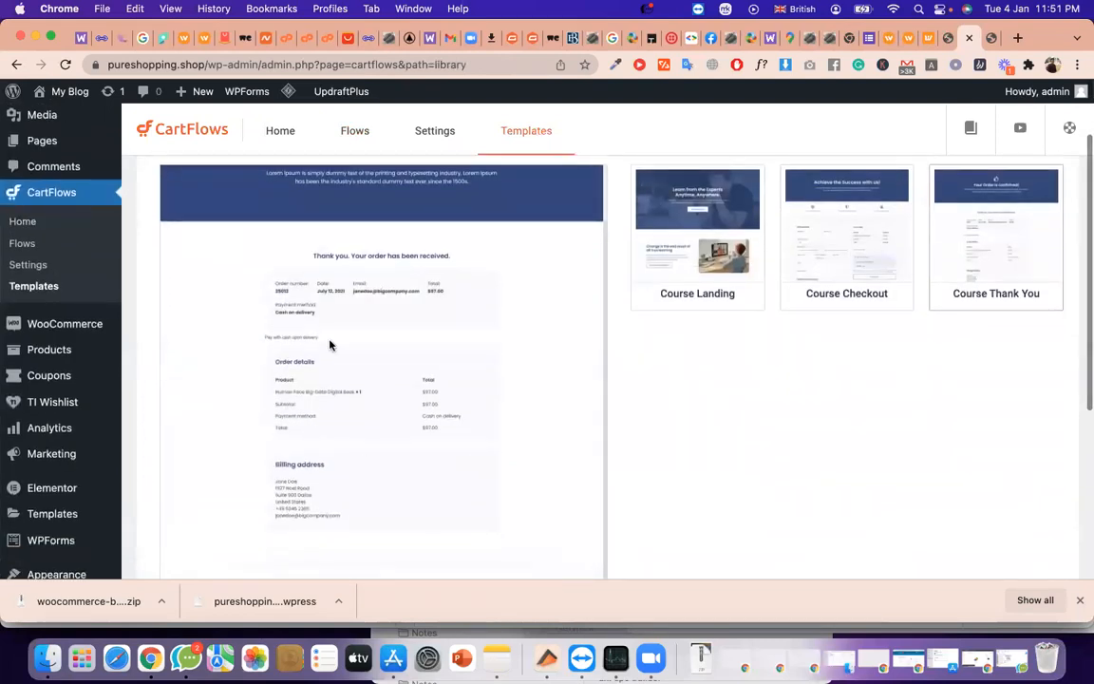
scroll(361, 390, "up", 2)
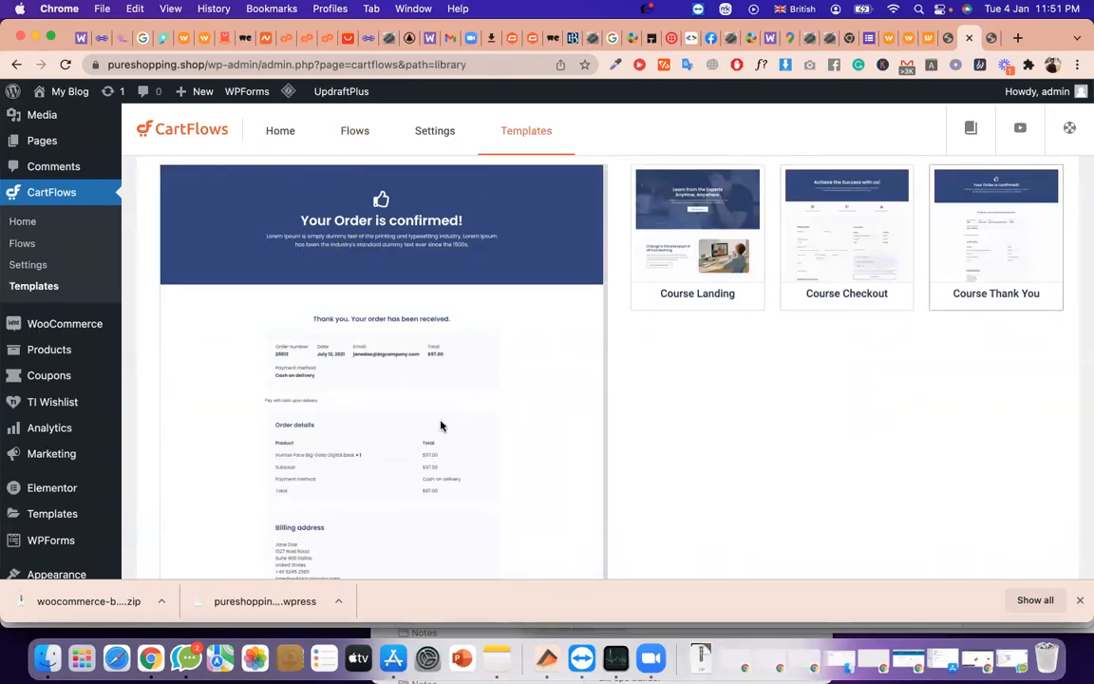
scroll(440, 418, "down", 1)
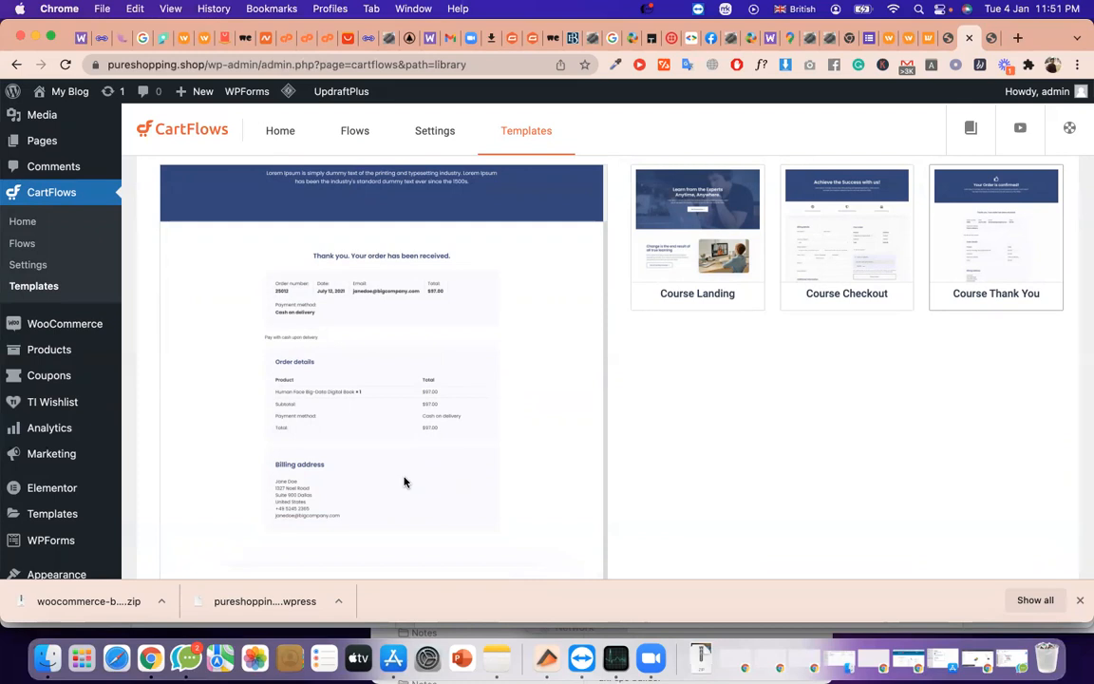
scroll(579, 450, "down", 2)
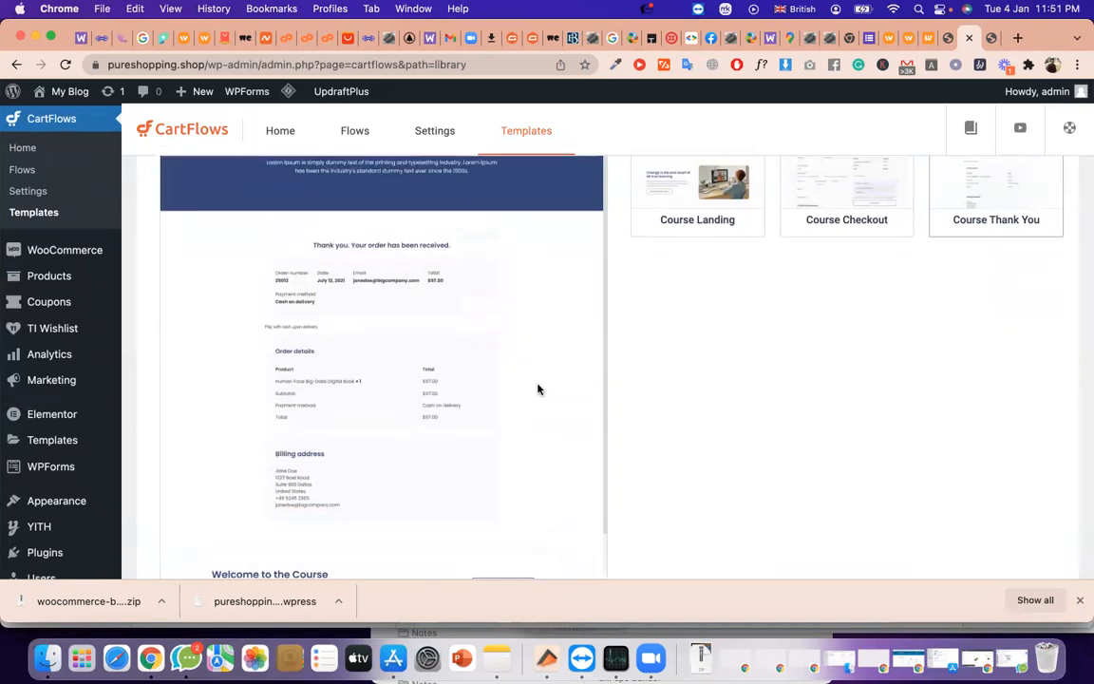
scroll(653, 396, "up", 2)
Step: Return to the sales funnel flow and view its steps in the canvas overview
left_click(948, 41)
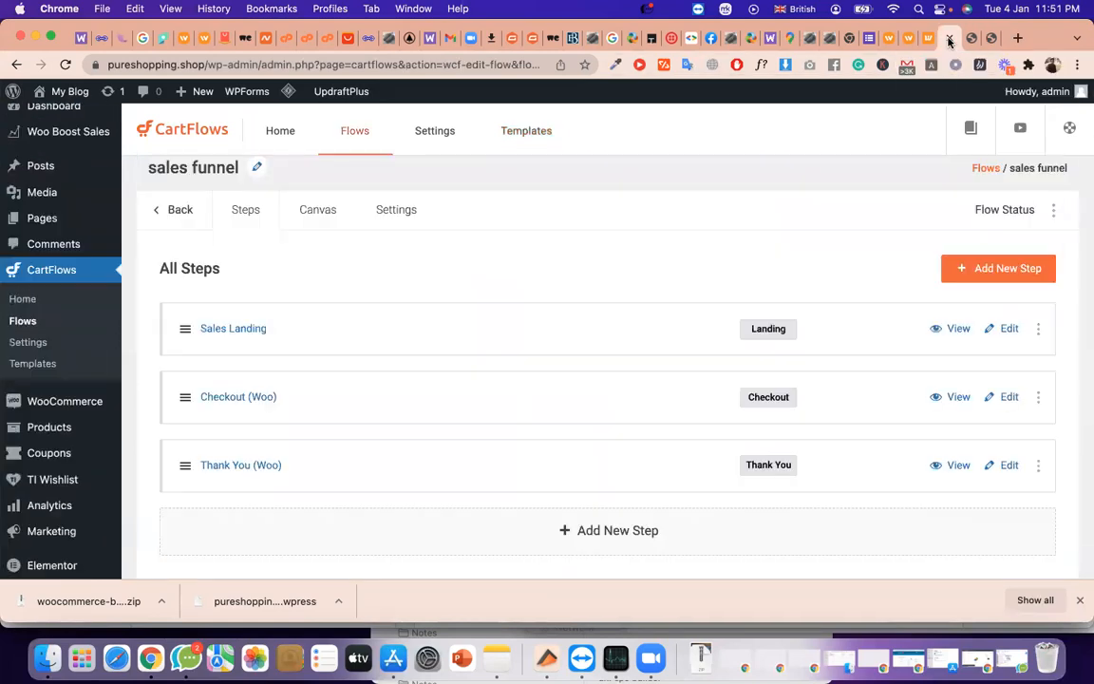
scroll(594, 472, "down", 1)
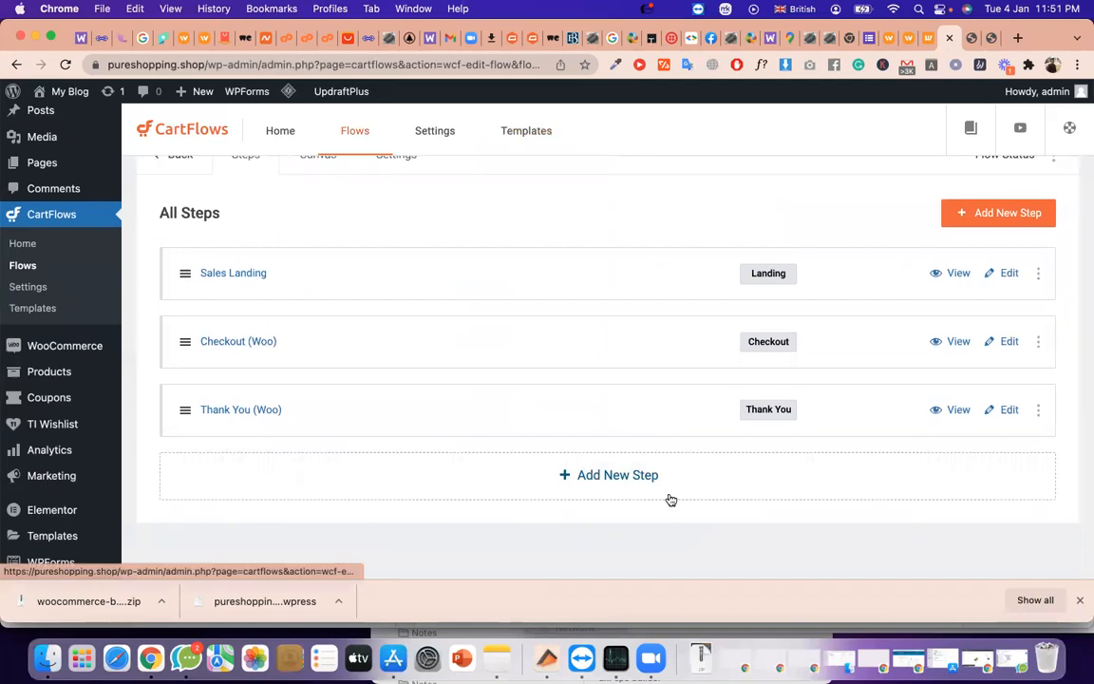
scroll(857, 290, "up", 2)
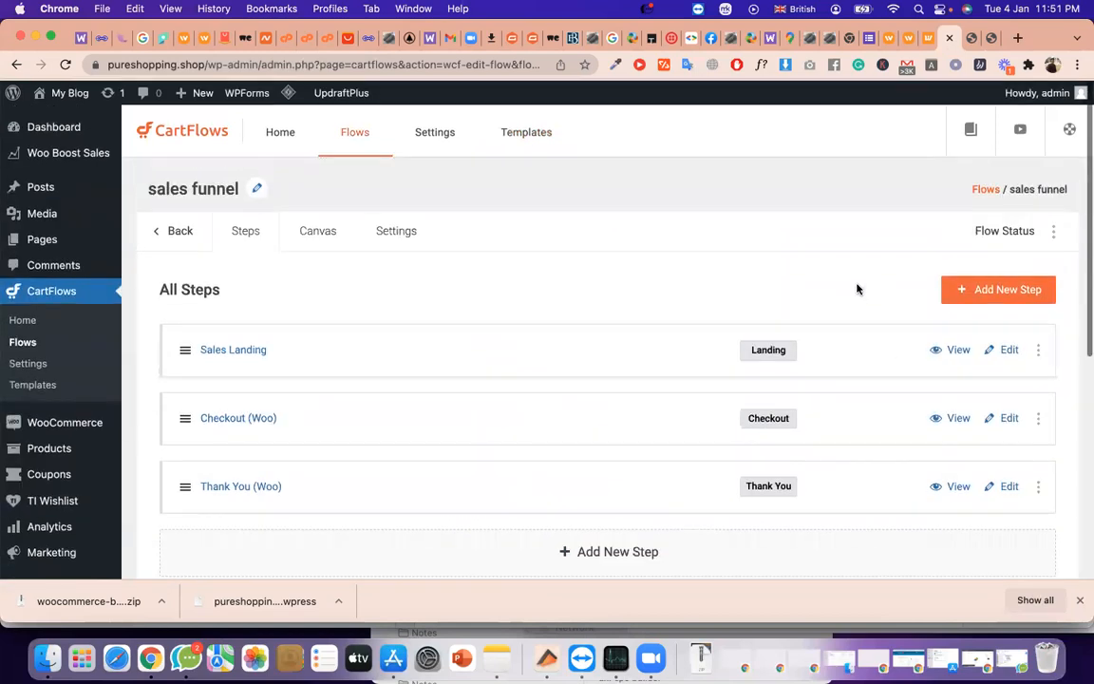
left_click(328, 232)
scroll(414, 380, "down", 3)
scroll(415, 381, "down", 5)
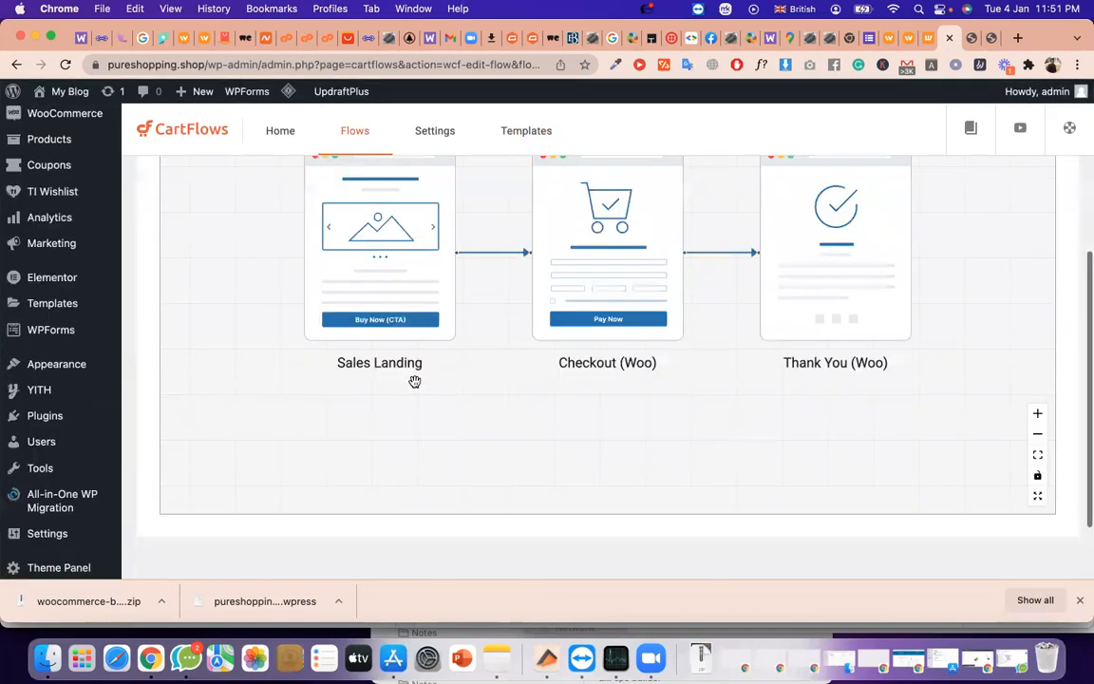
scroll(383, 338, "up", 3)
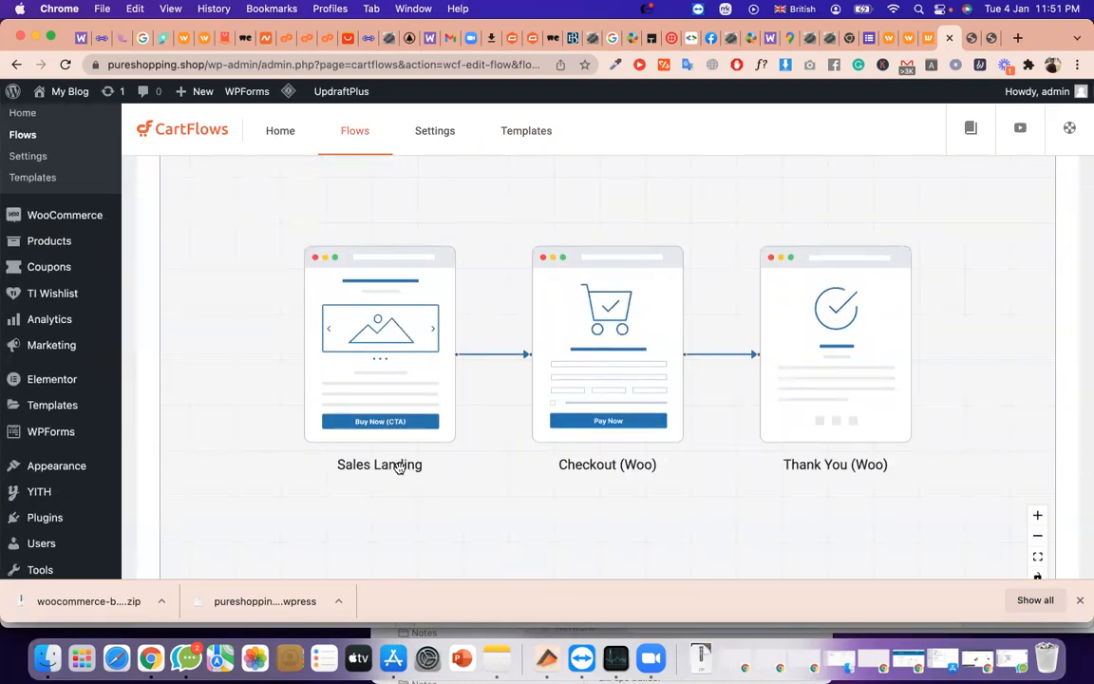
Step: Rearrange the flow canvas, moving Sales Landing to the far left and Checkout (Woo) between it and Thank You (Woo)
left_click_drag(383, 457, 391, 465)
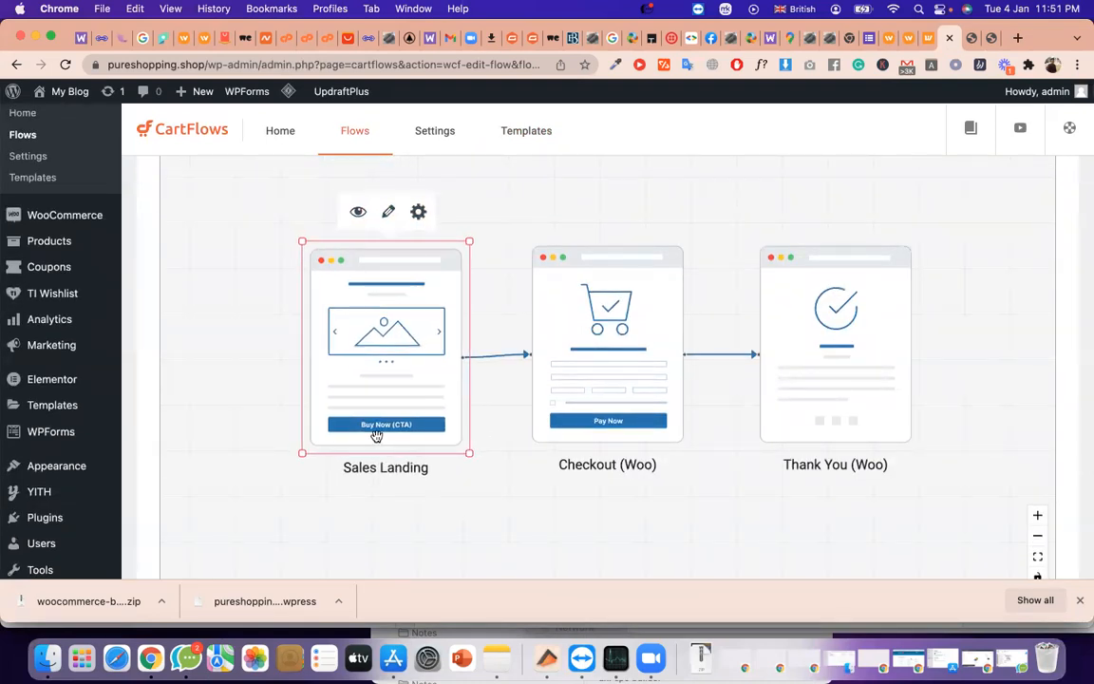
right_click(452, 384)
left_click(679, 349)
scroll(746, 376, "up", 3)
scroll(517, 318, "up", 2)
scroll(517, 317, "down", 3)
left_click_drag(414, 420, 710, 423)
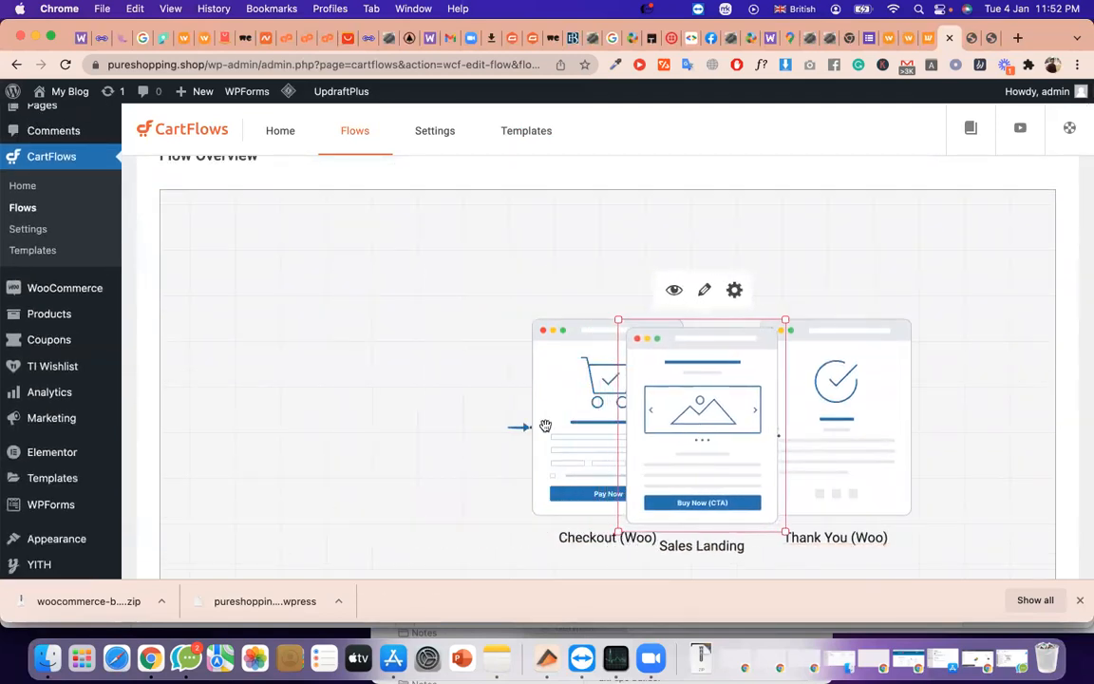
left_click_drag(551, 421, 356, 398)
left_click_drag(625, 424, 456, 427)
left_click_drag(350, 434, 349, 418)
left_click_drag(459, 446, 566, 434)
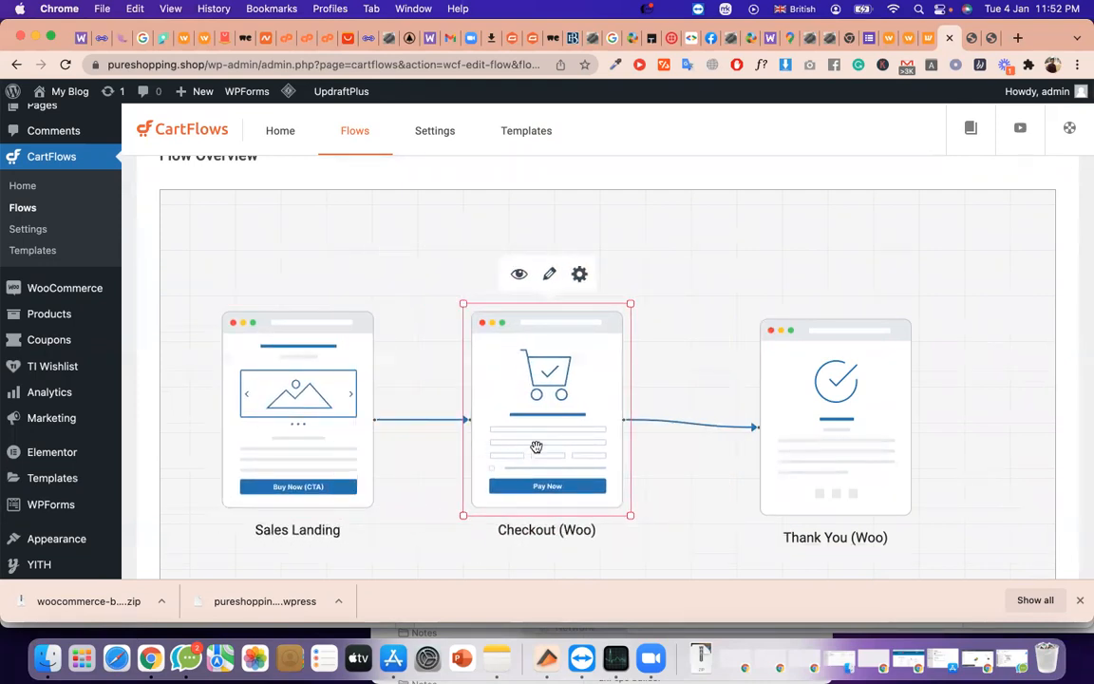
Step: Open the sales funnel flow's general settings and examine its title and slug
scroll(662, 486, "down", 2)
scroll(660, 488, "down", 5)
scroll(659, 484, "up", 8)
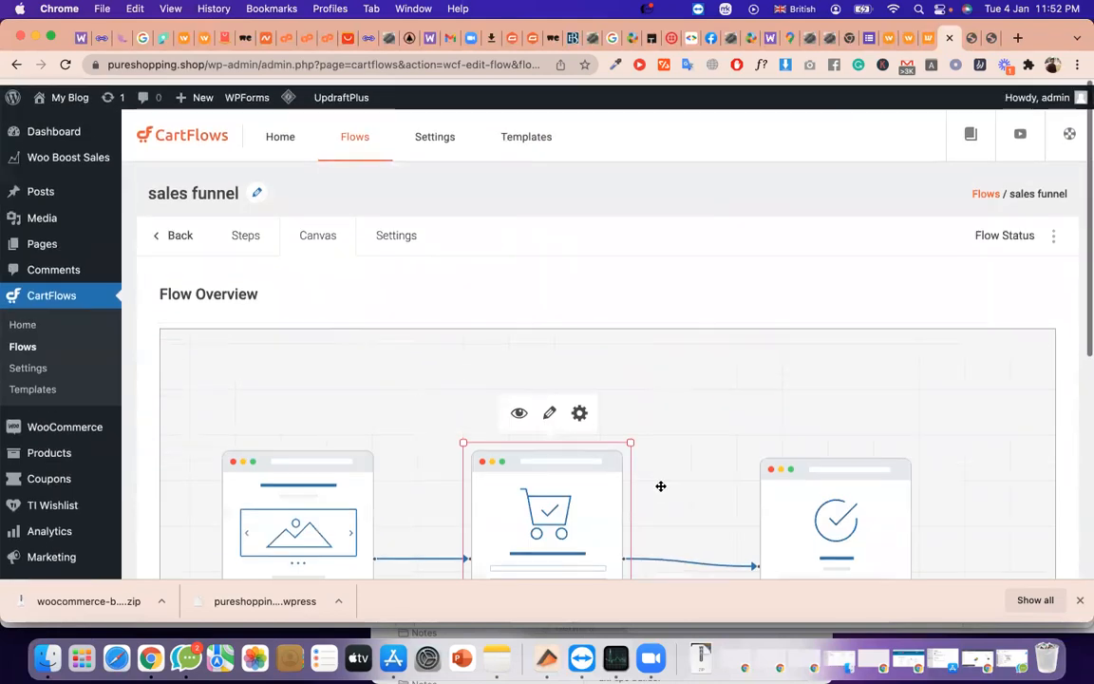
left_click(408, 229)
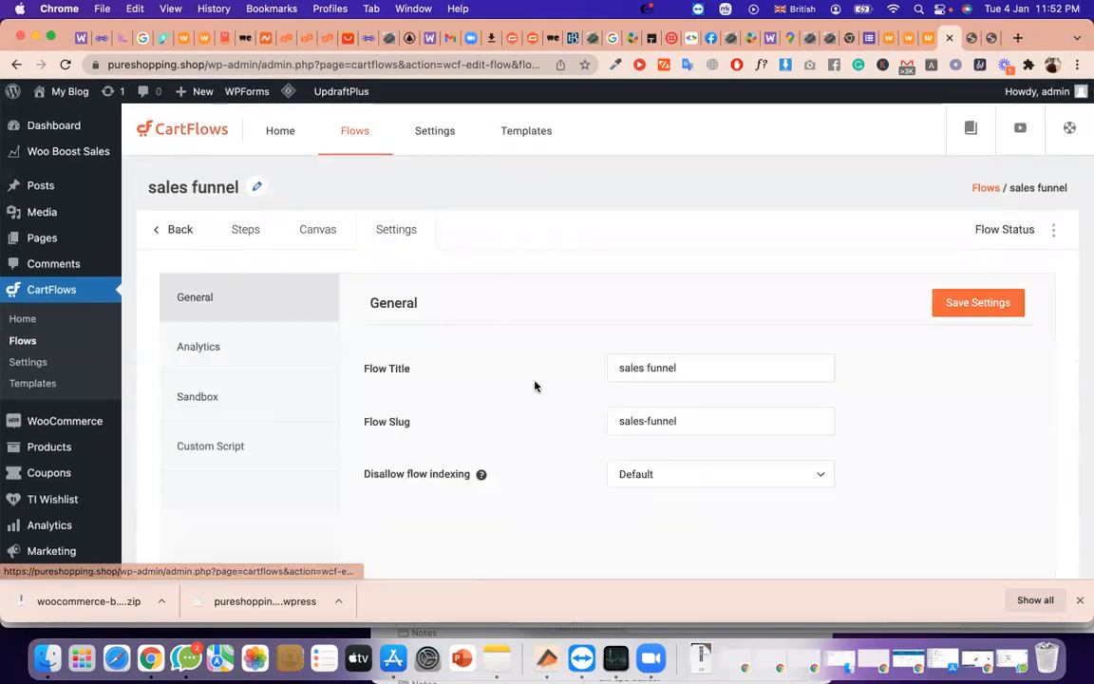
triple_click(649, 374)
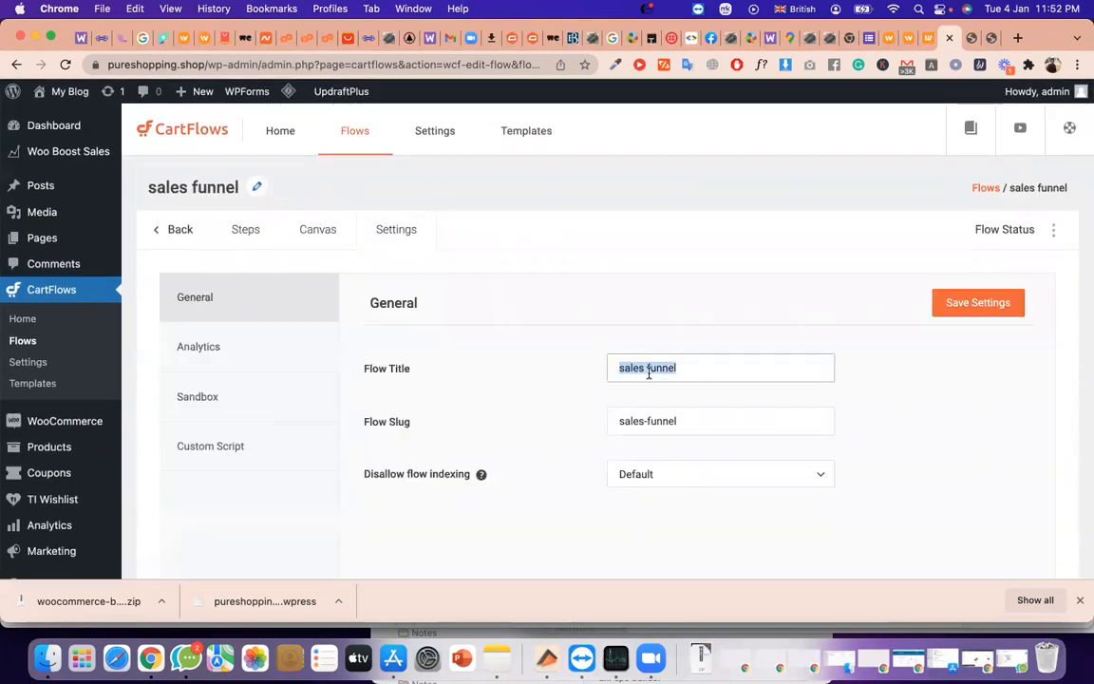
triple_click(649, 373)
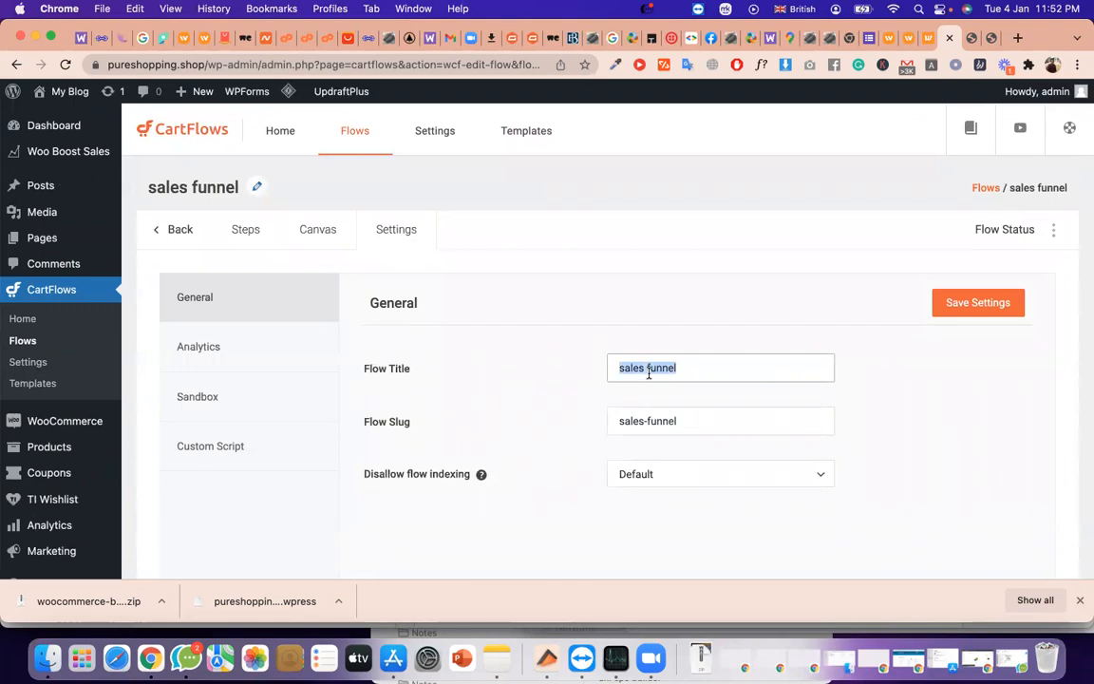
triple_click(684, 422)
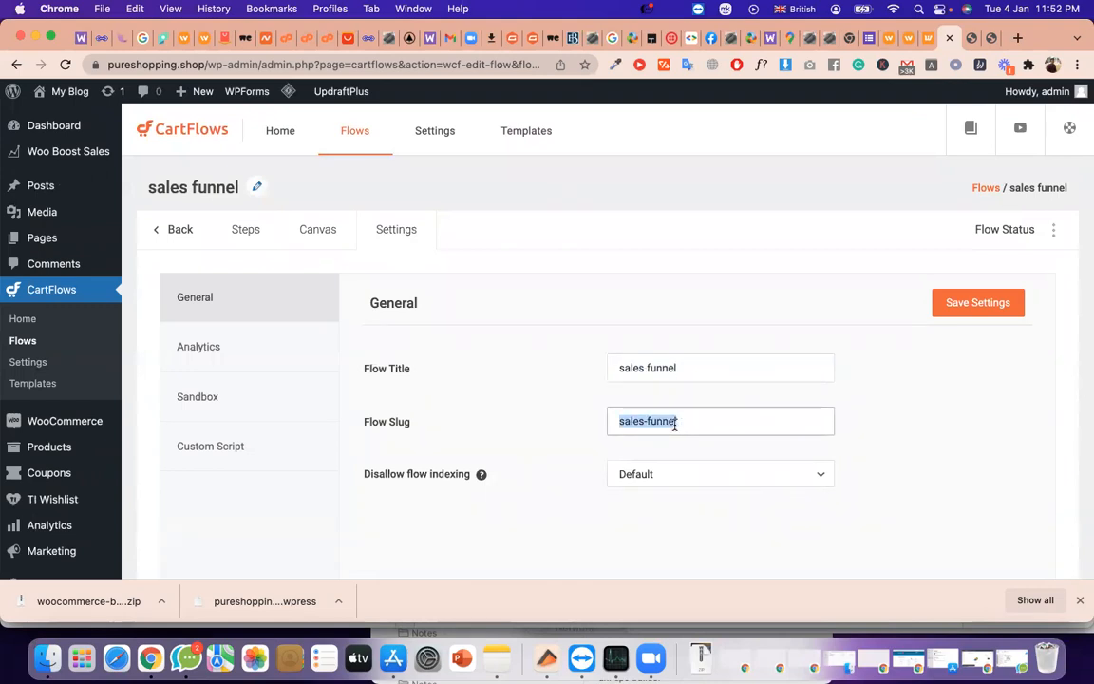
Step: Try the Yes option for disallowing flow indexing, and set it to No
left_click(705, 478)
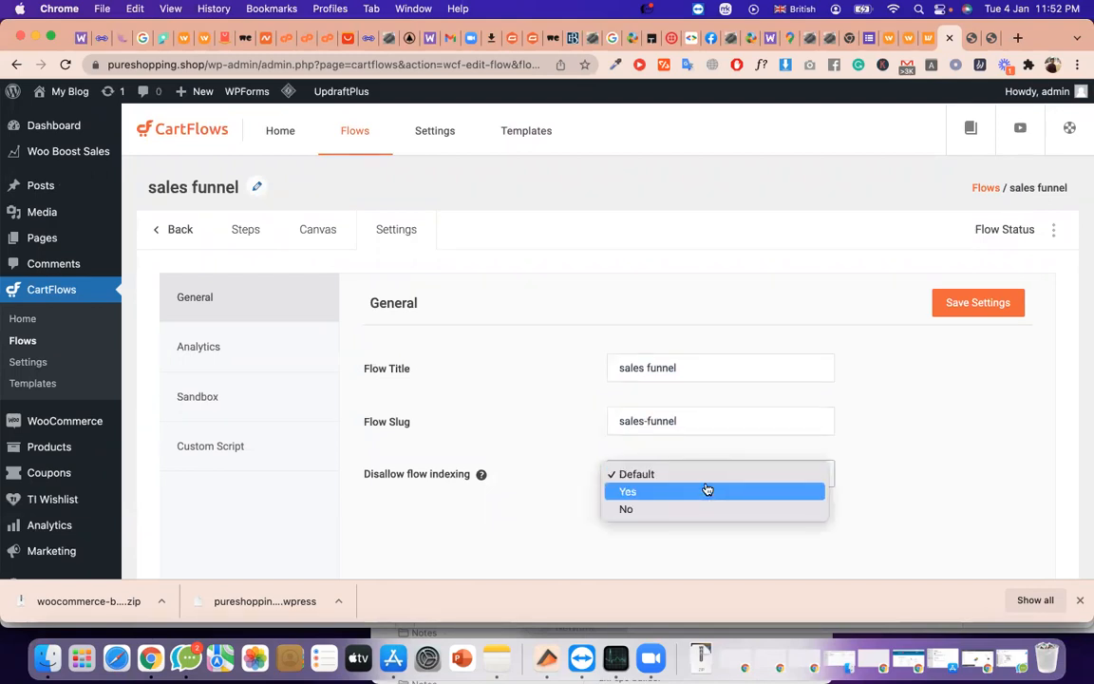
left_click(707, 489)
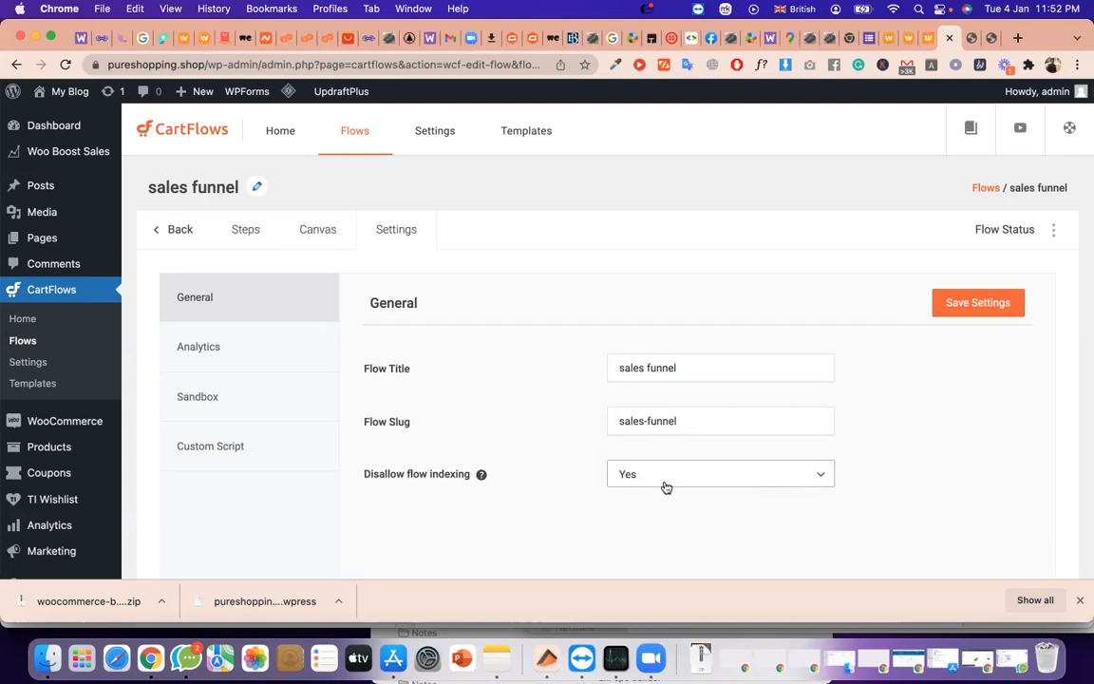
left_click(697, 487)
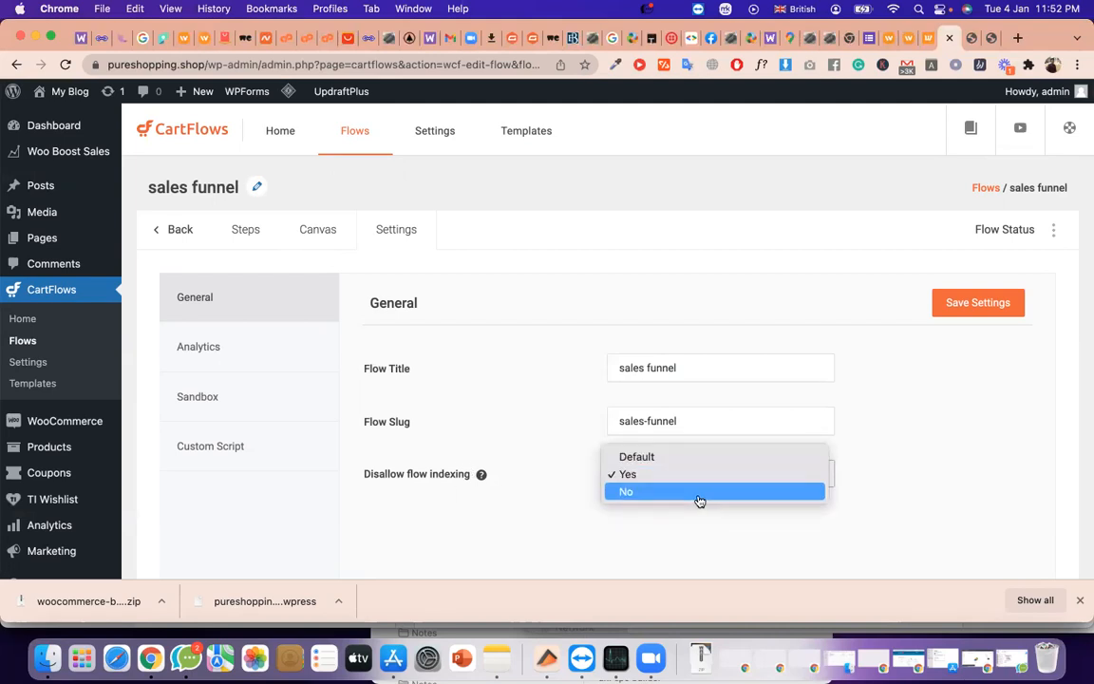
left_click(699, 492)
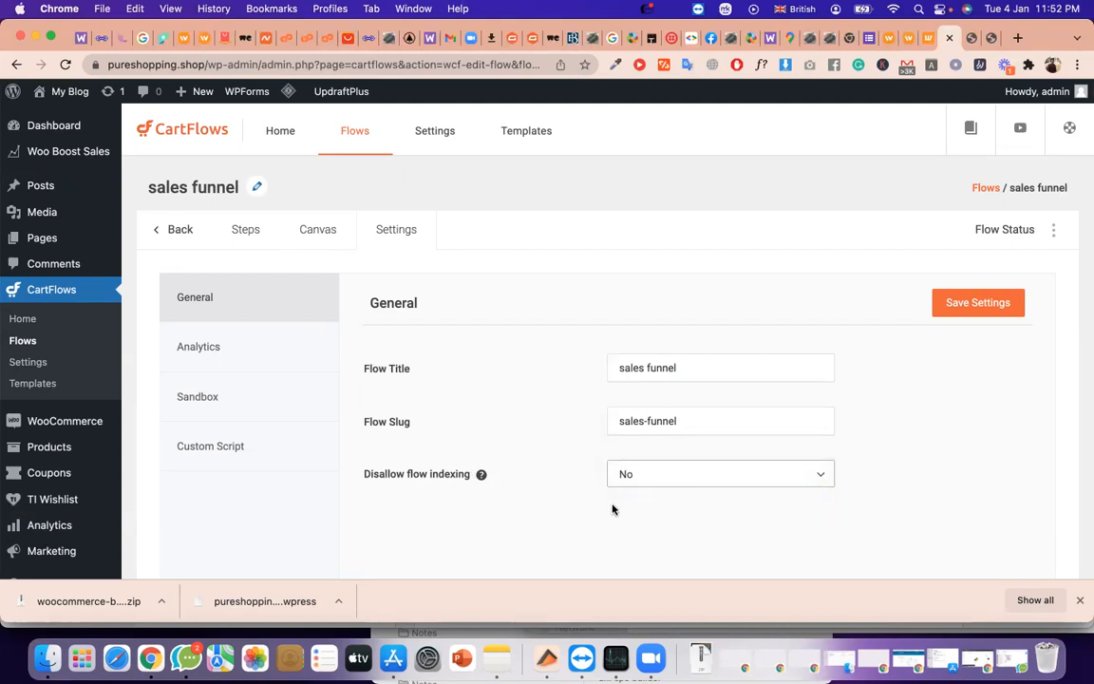
Step: Enable flow analytics for the sales funnel and save the flow settings
left_click(237, 348)
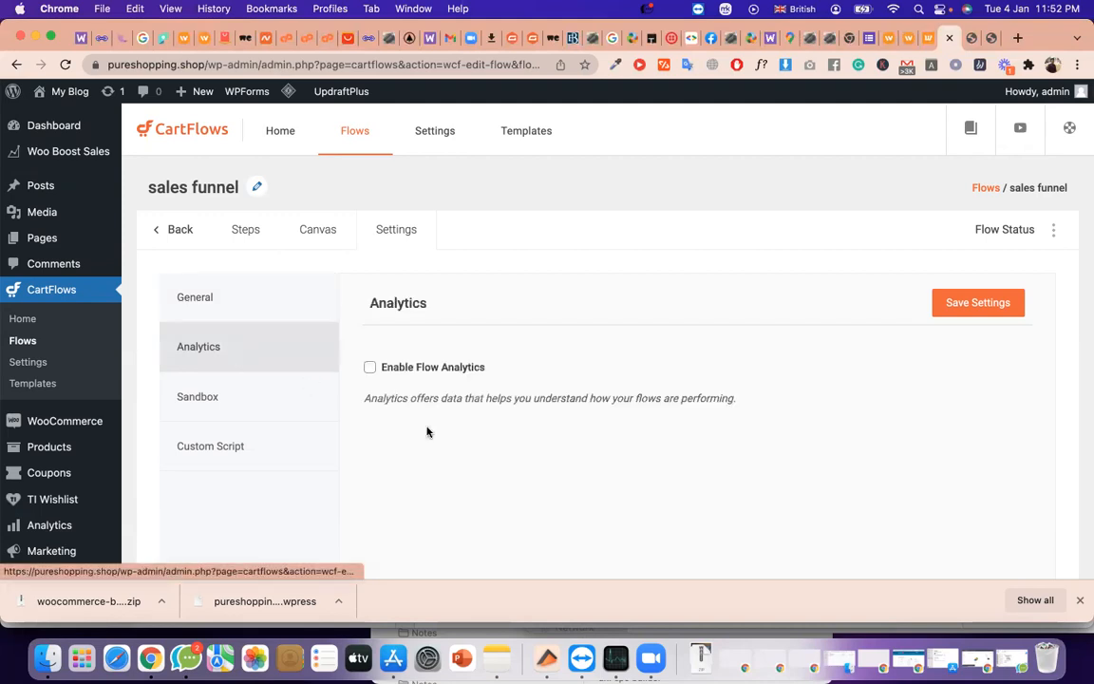
left_click(370, 369)
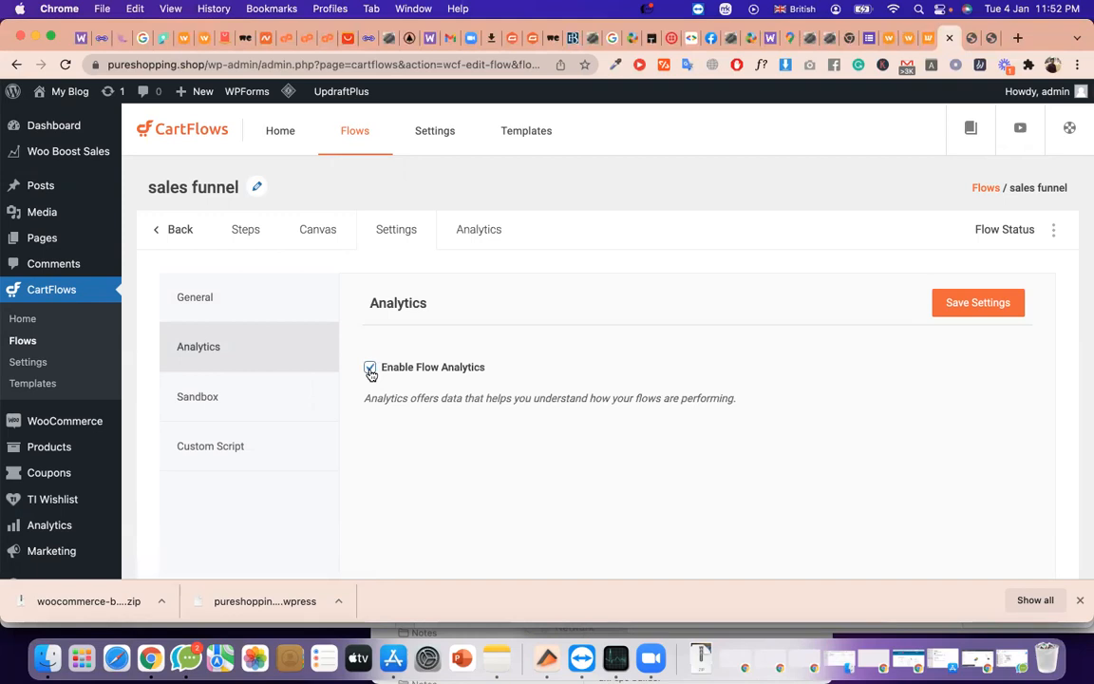
left_click(987, 312)
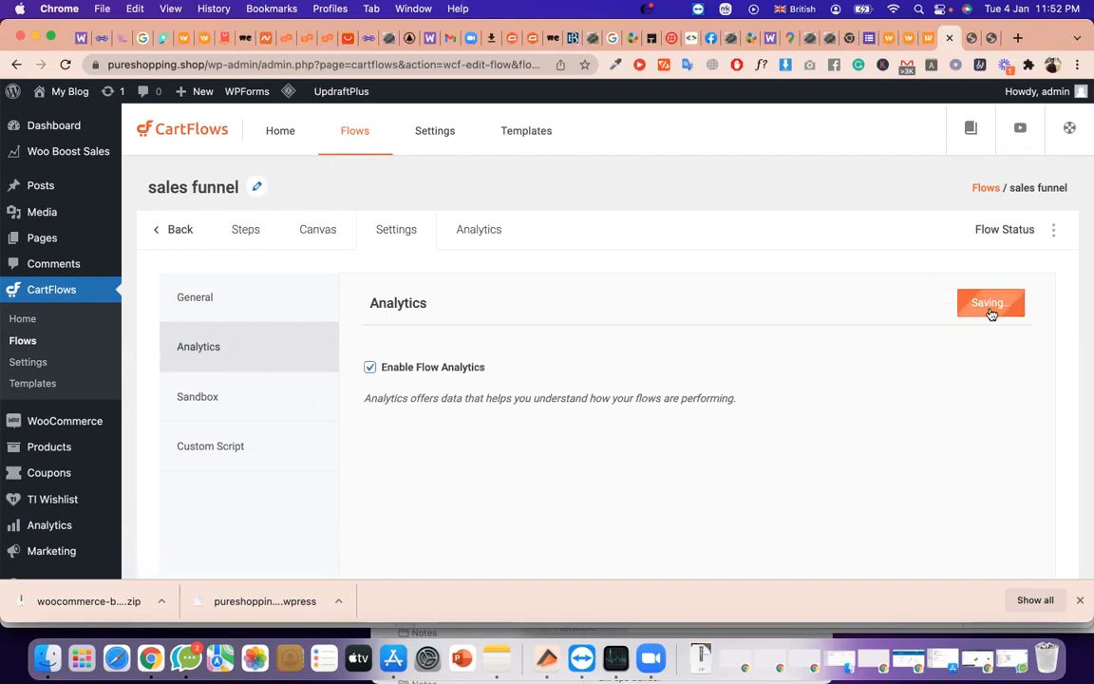
triple_click(529, 392)
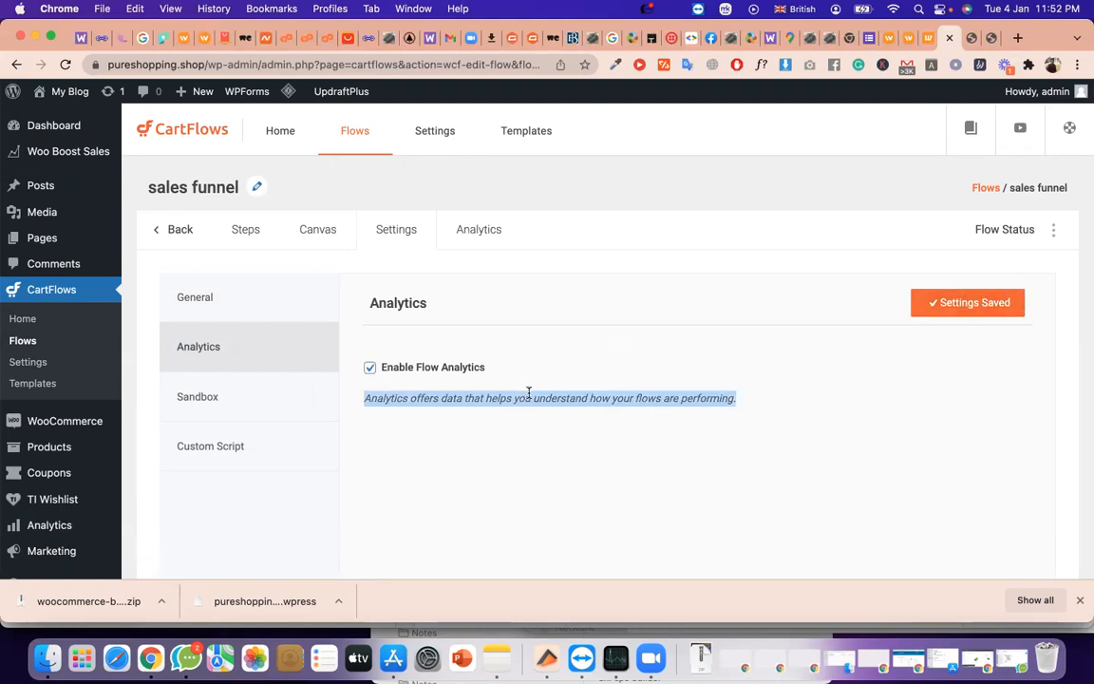
Step: Try to view the flow's analytics report, and return to the sales funnel's step list
left_click(472, 245)
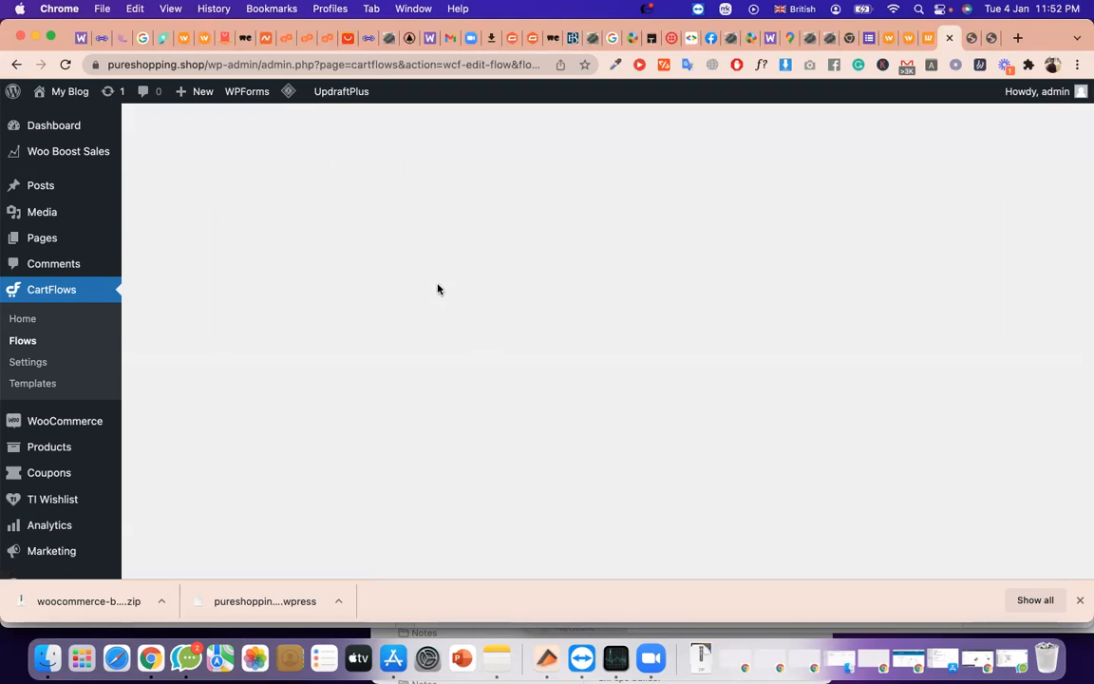
scroll(461, 390, "down", 3)
scroll(461, 391, "up", 3)
scroll(461, 390, "down", 5)
scroll(461, 390, "up", 2)
scroll(461, 390, "up", 3)
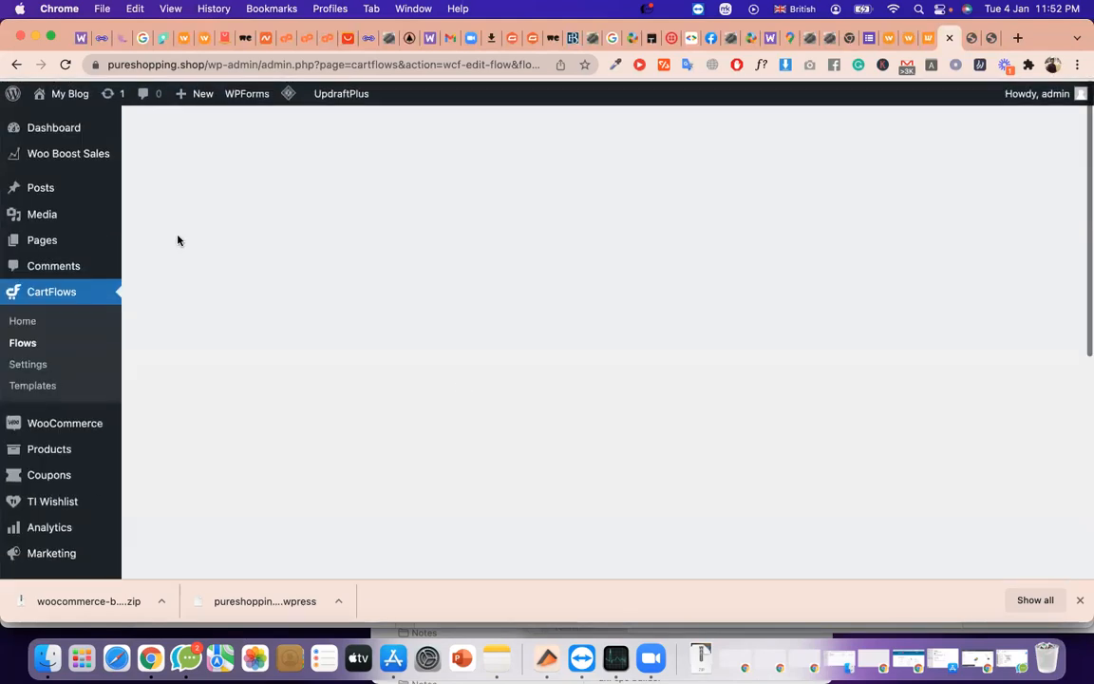
left_click(18, 64)
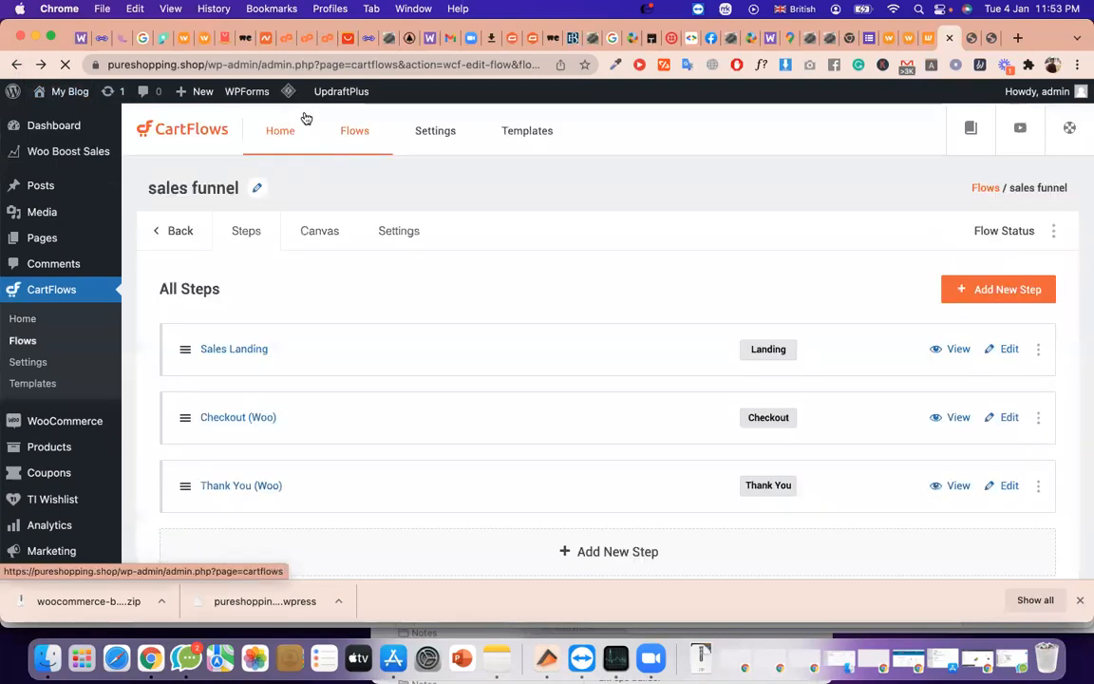
Step: Reopen the flow's analytics settings, enable flow analytics again and save
left_click(380, 231)
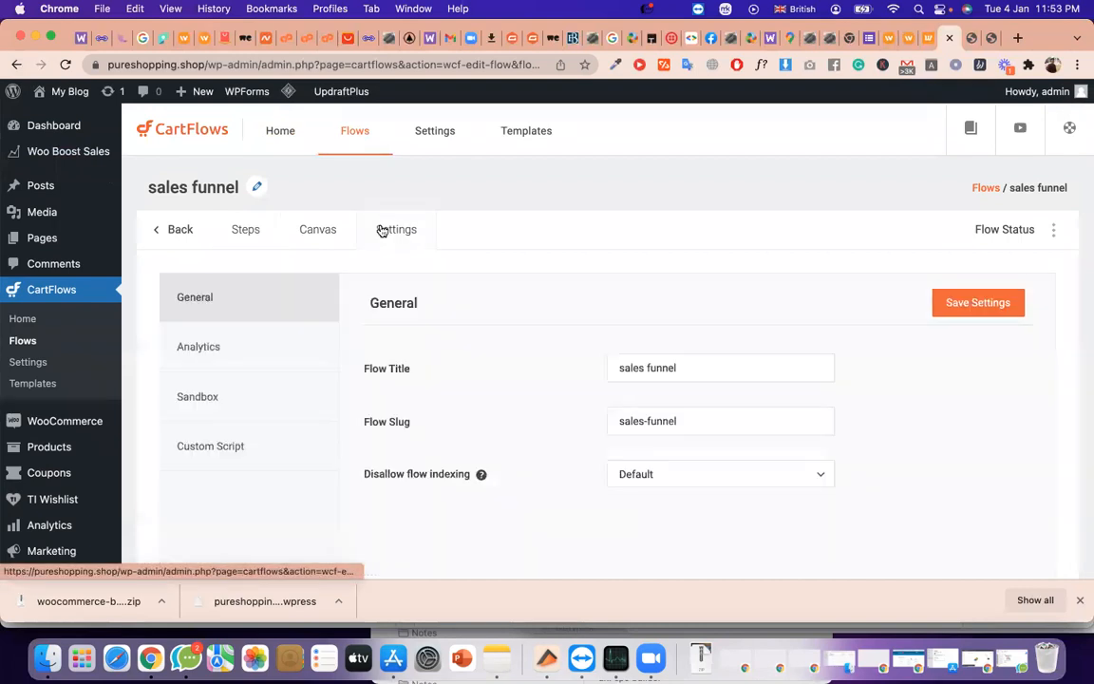
left_click(281, 361)
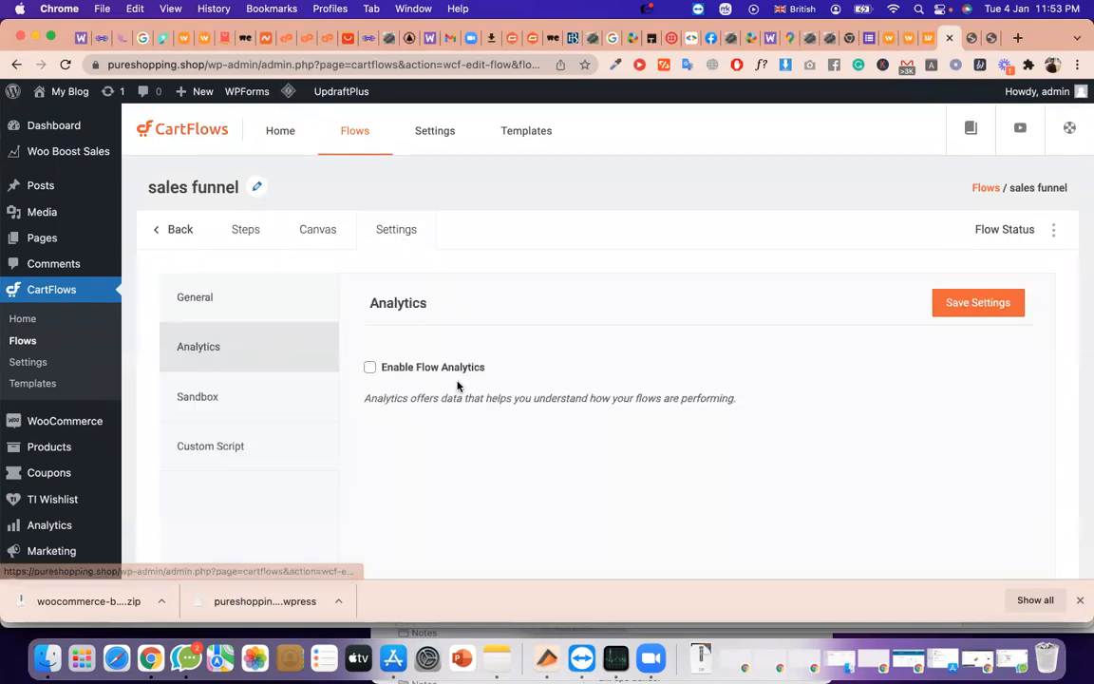
left_click(369, 367)
left_click(953, 303)
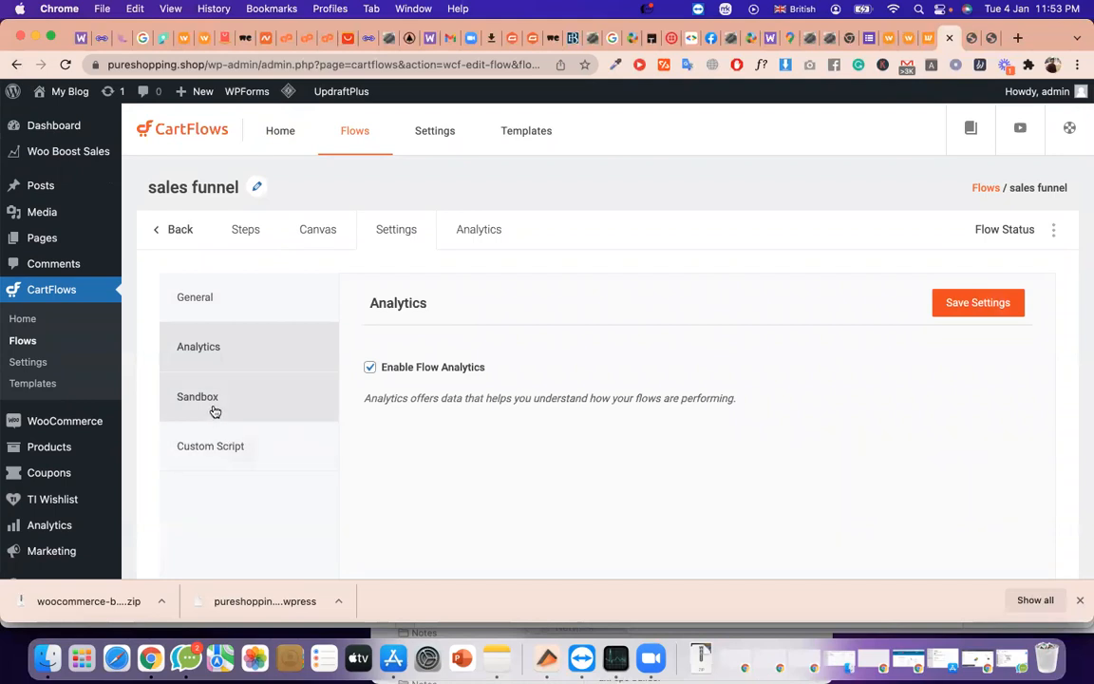
Step: Turn off flow analytics without saving and examine the flow's Sandbox and Custom Script settings
left_click(369, 367)
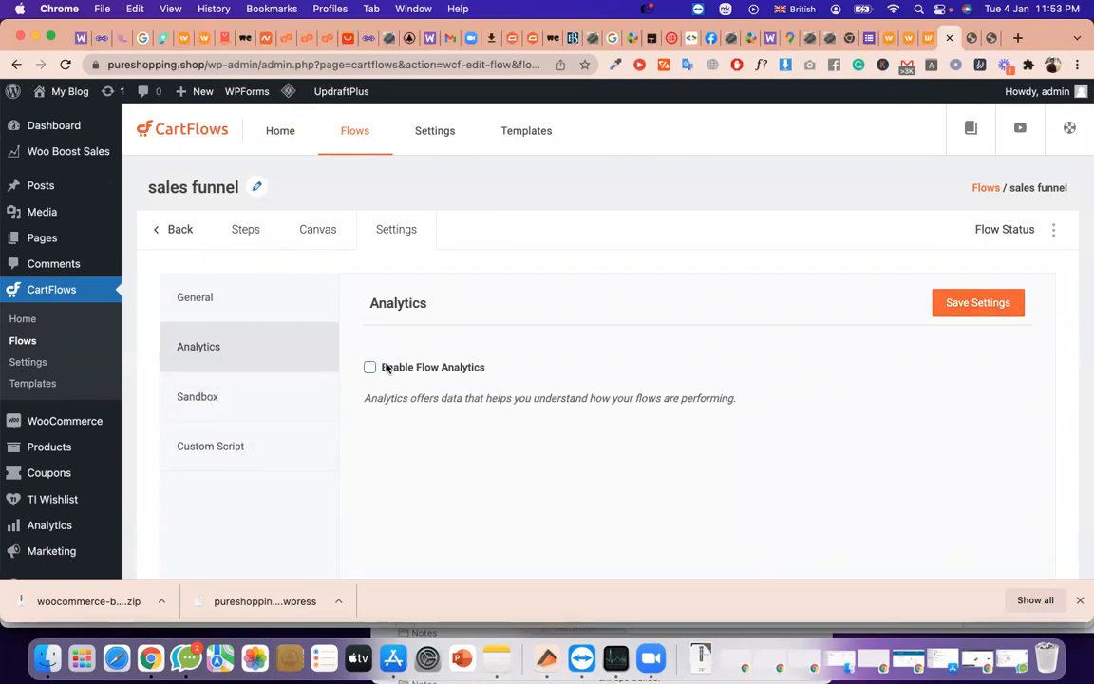
left_click(269, 380)
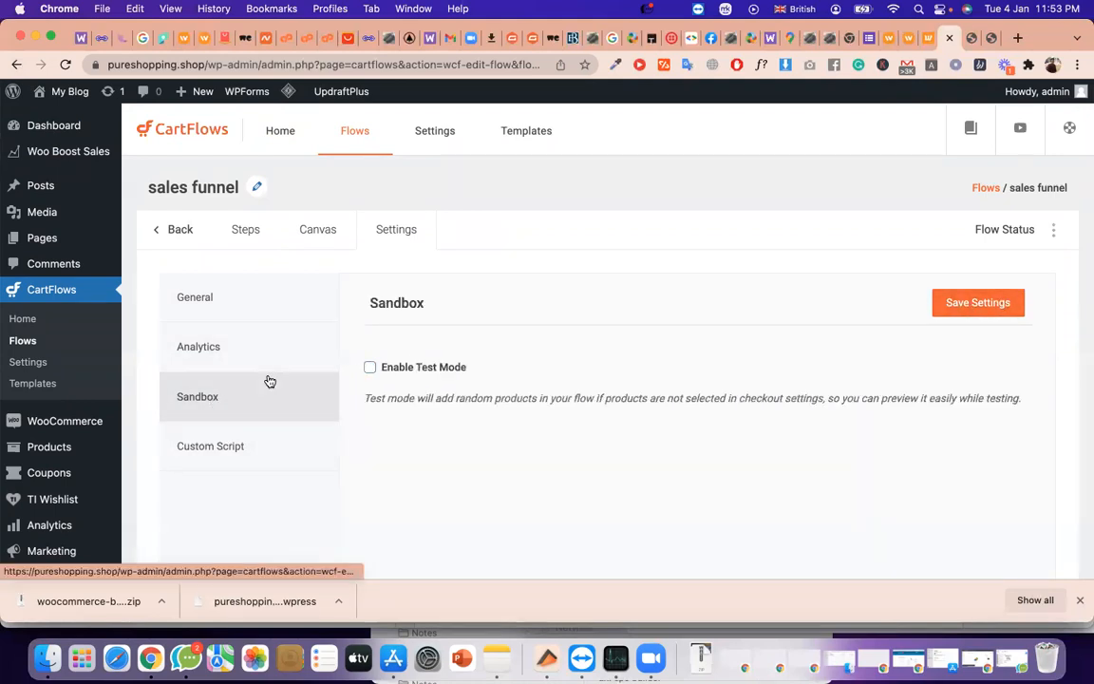
scroll(314, 452, "down", 1)
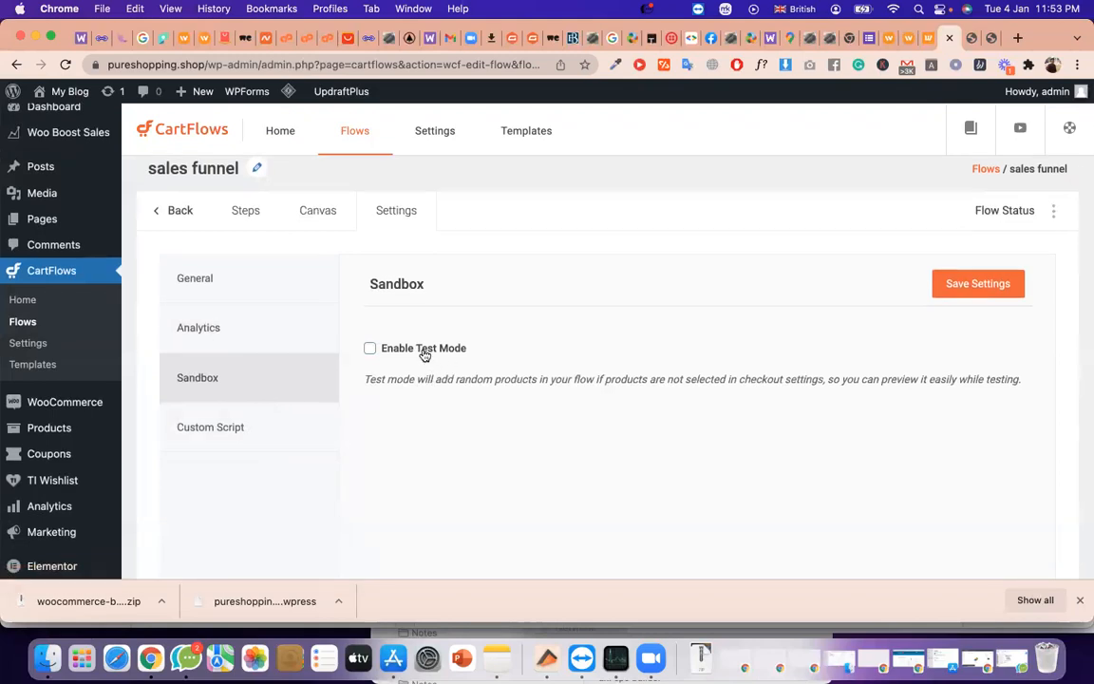
left_click(254, 434)
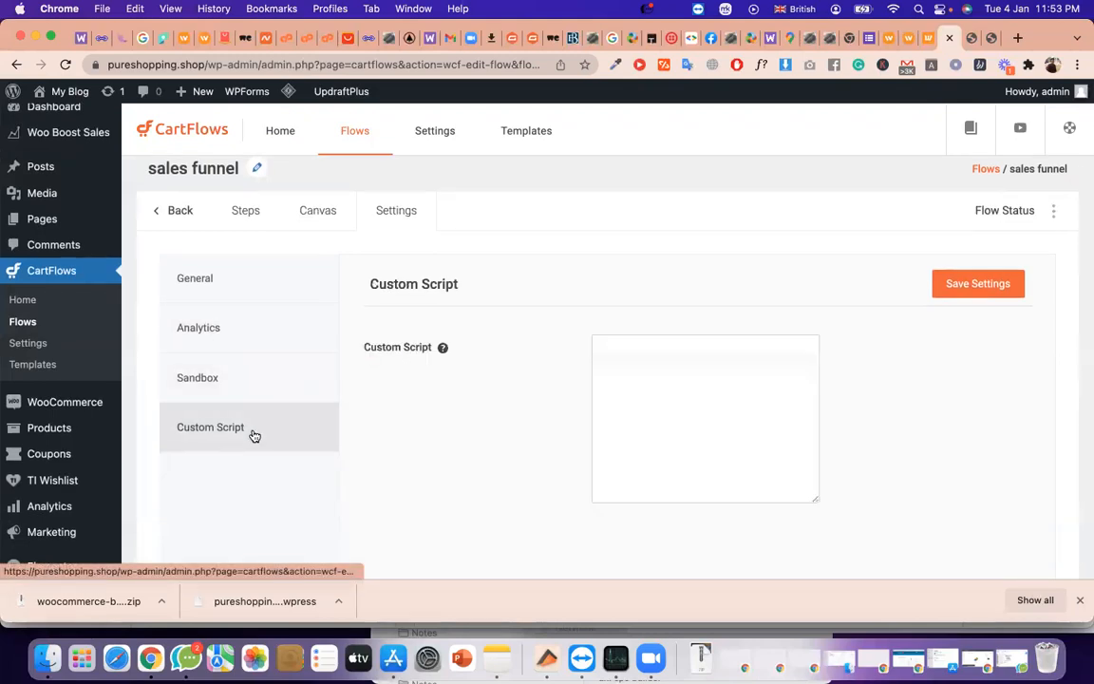
left_click(727, 404)
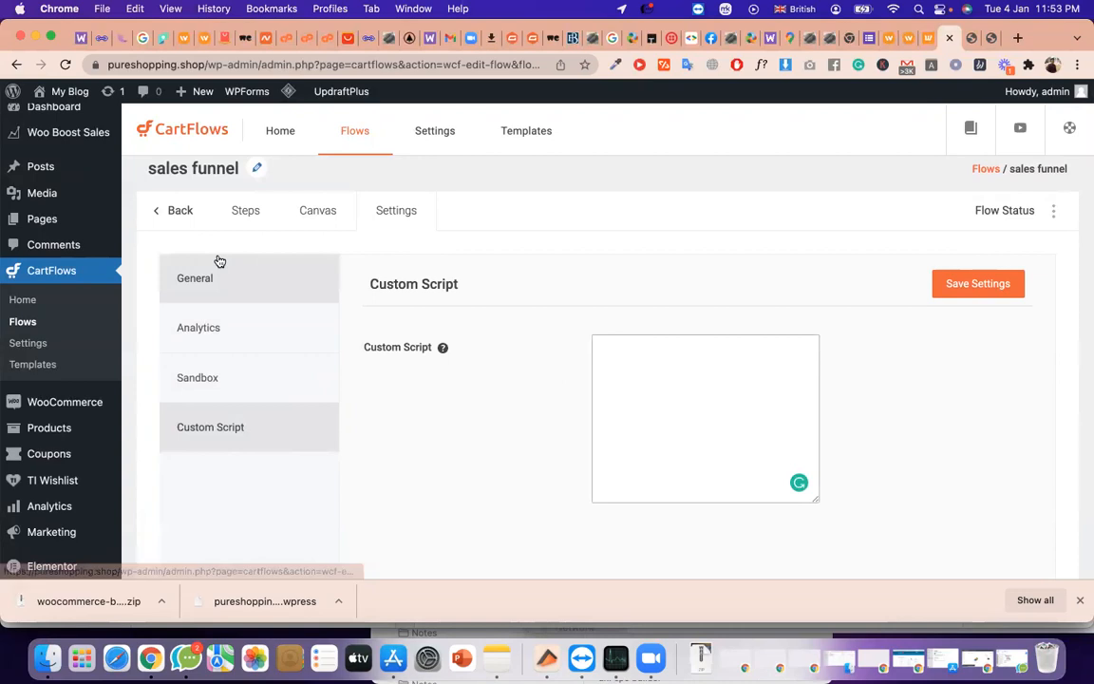
Step: Leave the flow without saving and review the page builder choices for ready templates in the CartFlows general settings
left_click(162, 210)
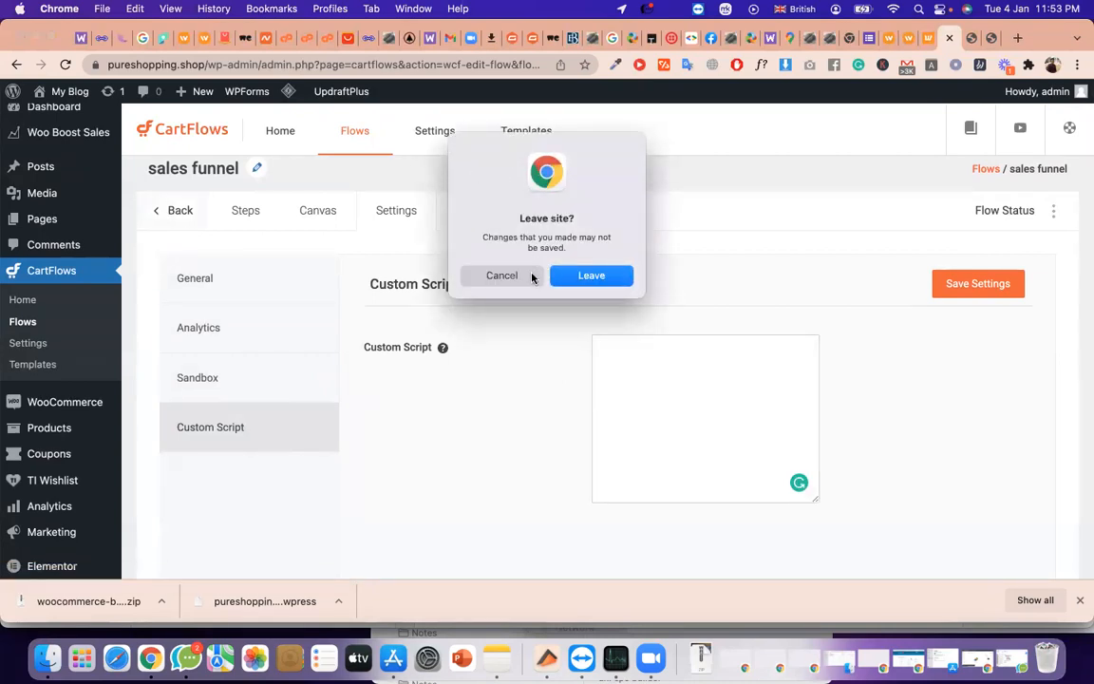
left_click(502, 275)
left_click(435, 130)
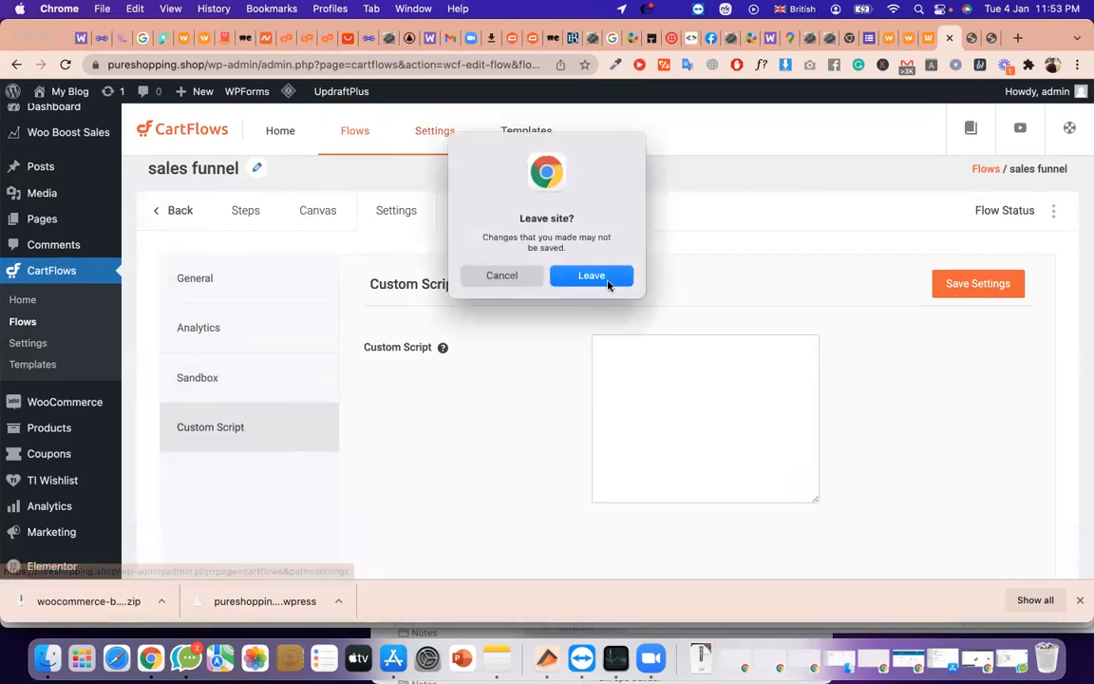
left_click(596, 277)
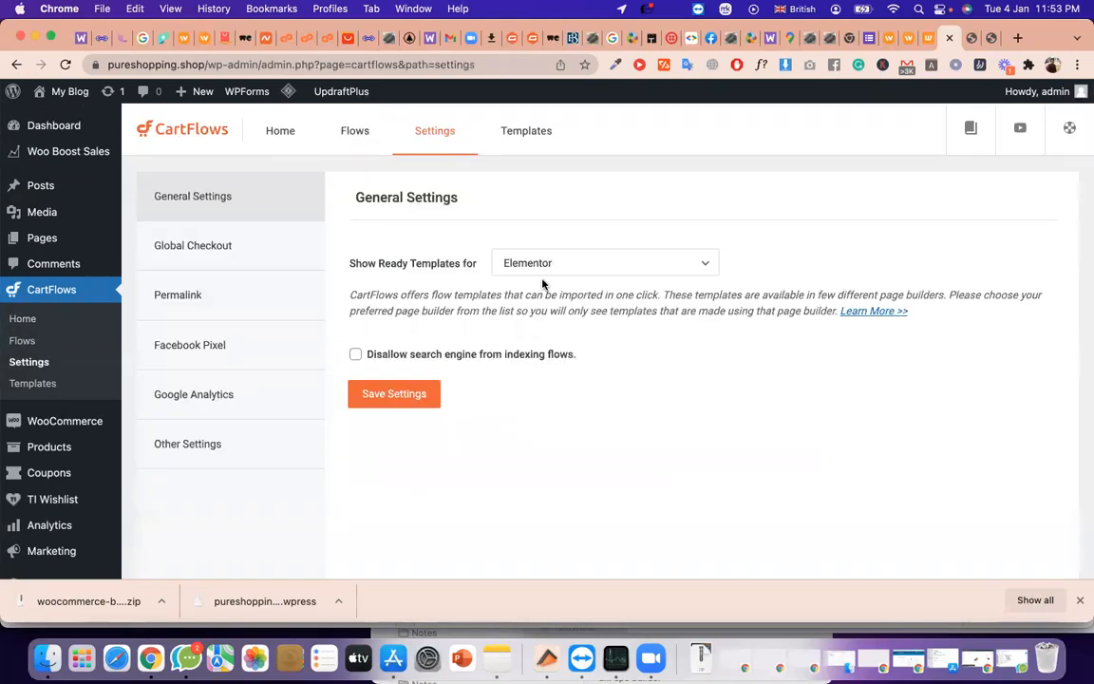
left_click(567, 263)
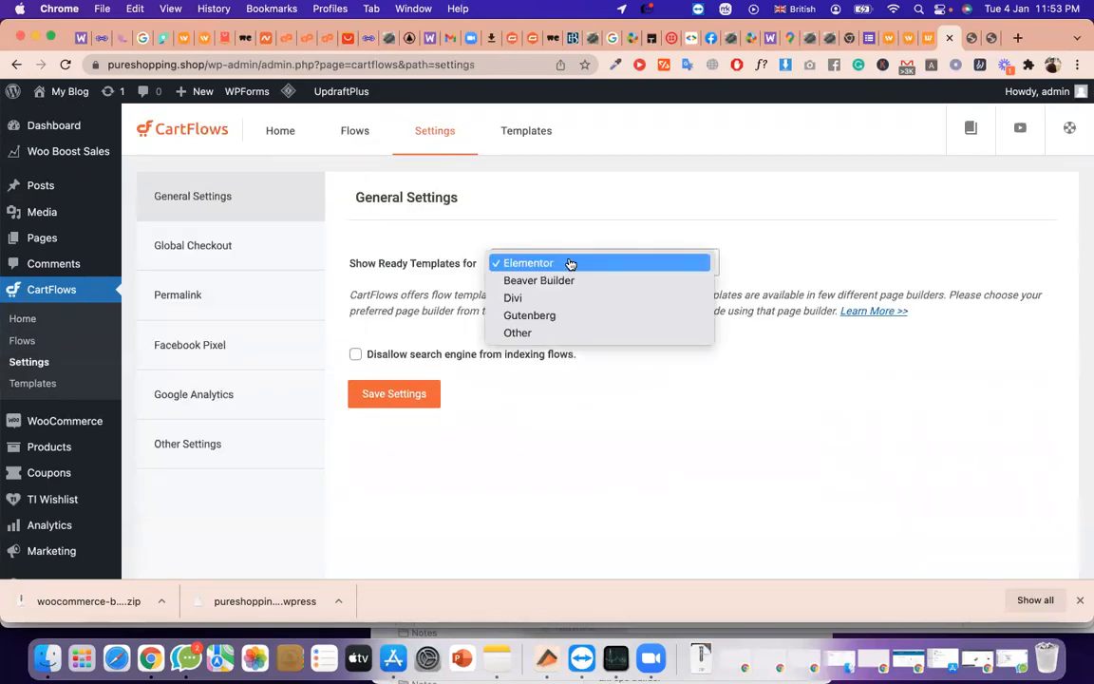
left_click(520, 237)
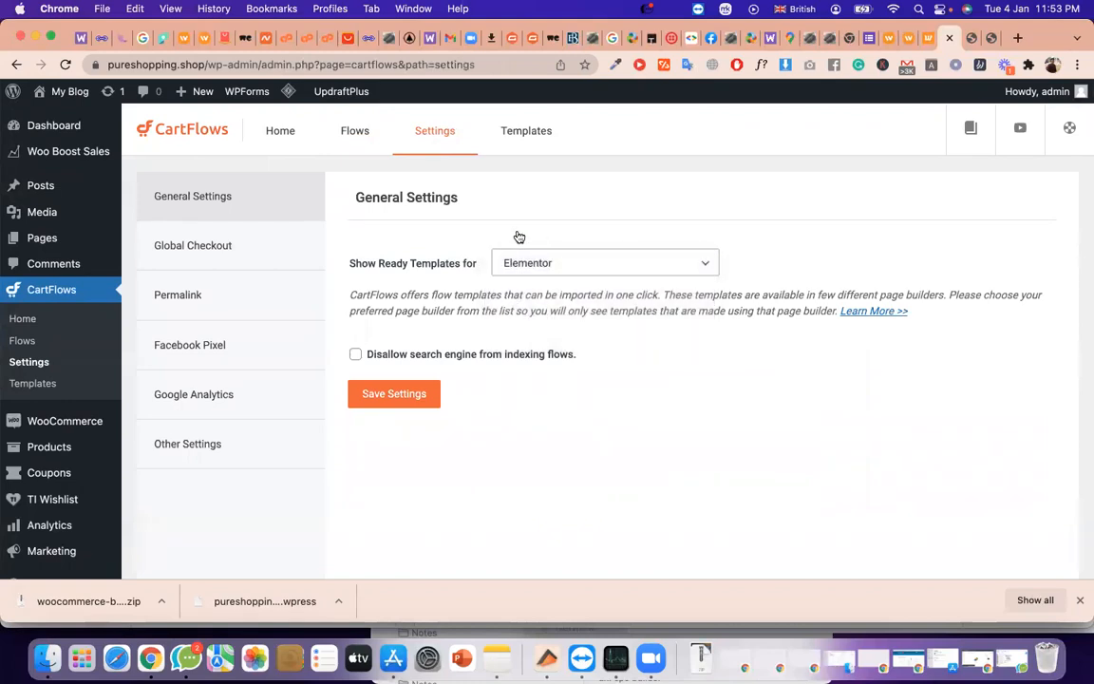
Step: Set the Global Checkout to Checkout (Woo) ( # 10852 ) and save the settings
left_click(215, 243)
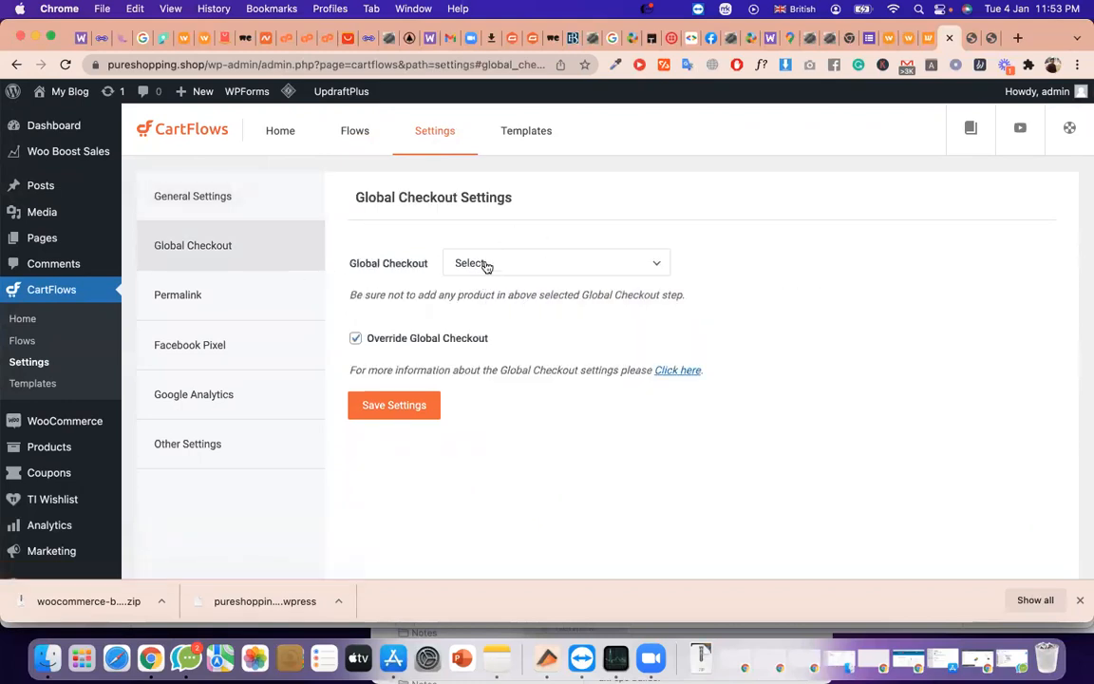
left_click(486, 266)
left_click(499, 280)
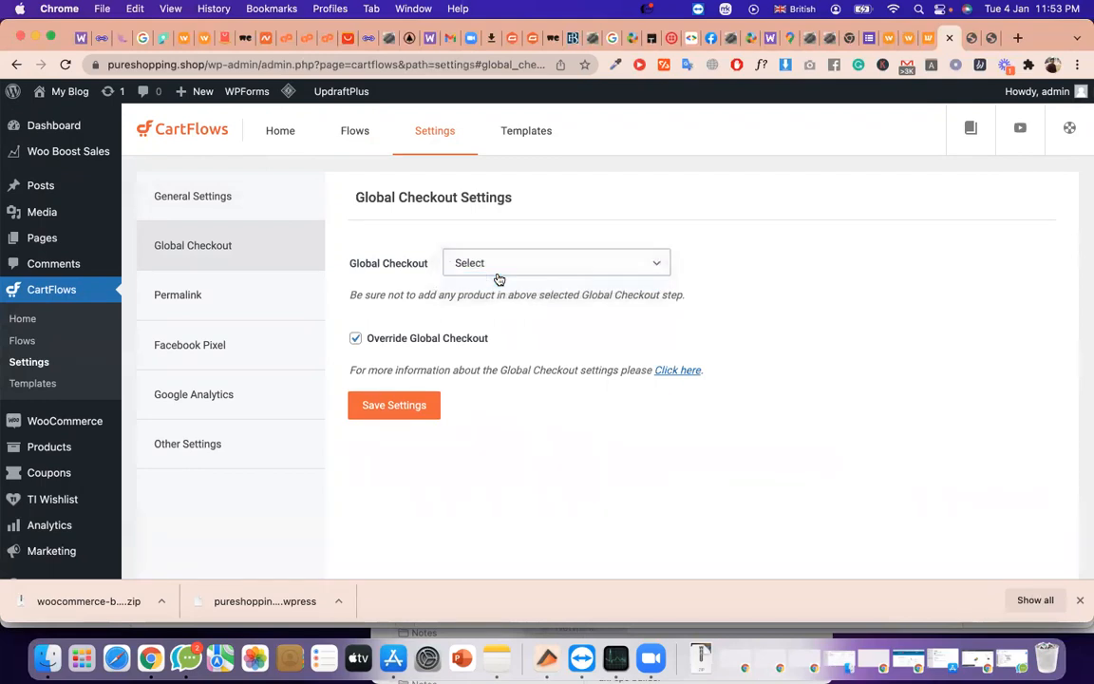
left_click(409, 406)
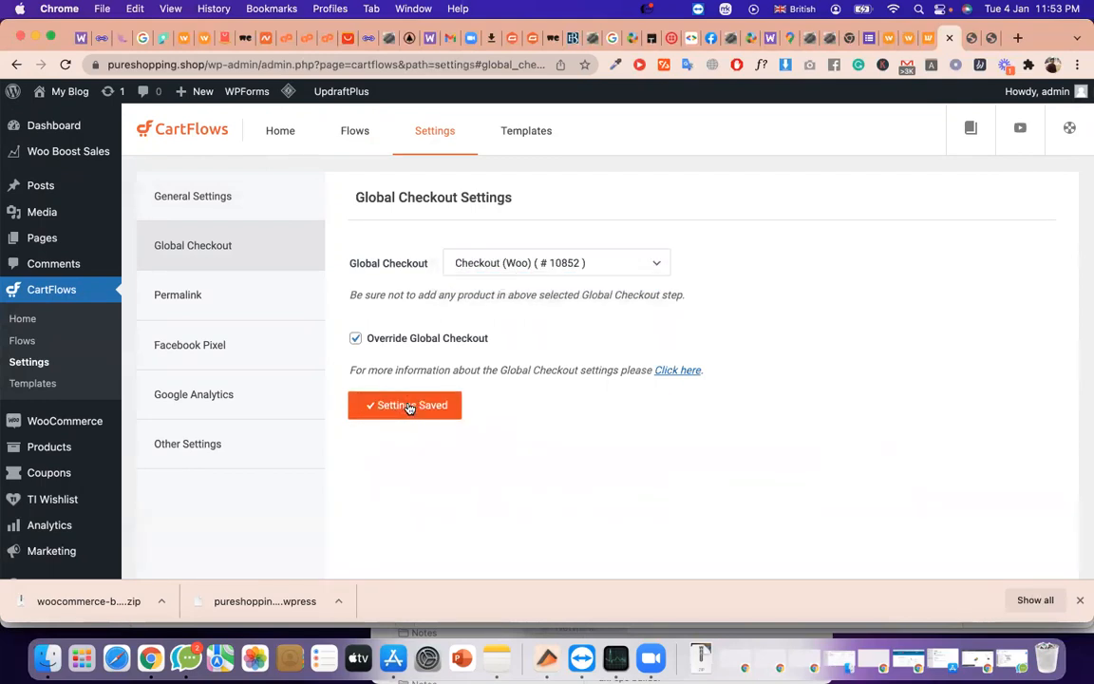
Step: Open the CartFlows permalink settings and examine the permalink structures and the Post Type Permalink Base fields
left_click(157, 302)
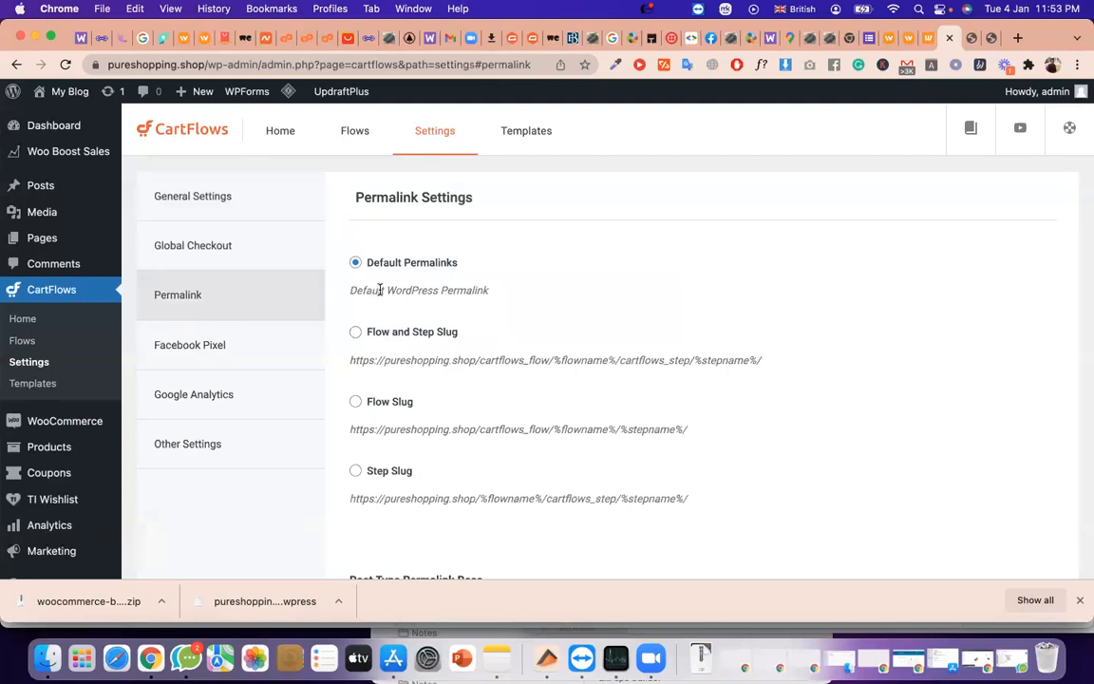
triple_click(417, 290)
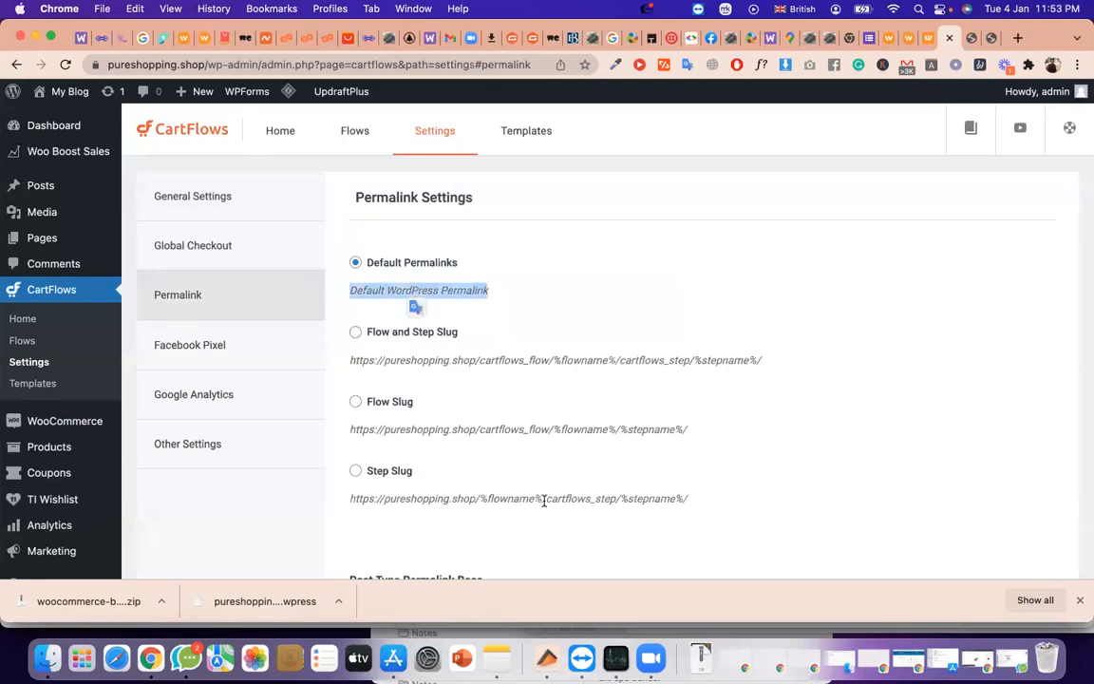
scroll(543, 501, "down", 1)
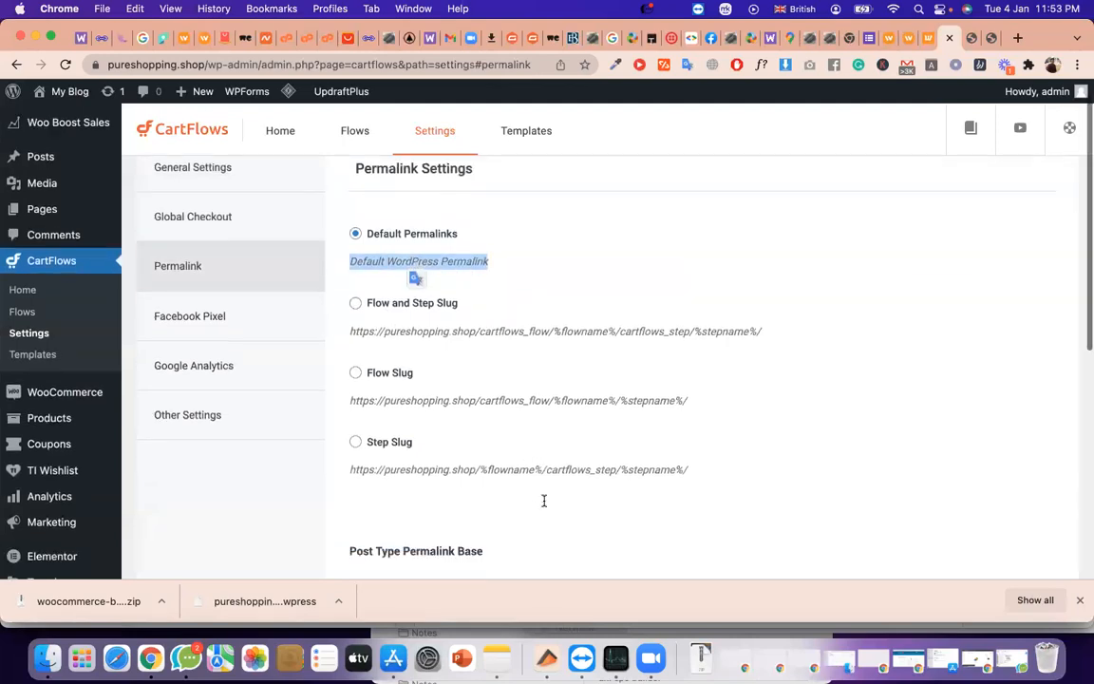
triple_click(504, 464)
scroll(480, 475, "down", 3)
left_click(480, 485)
double_click(479, 485)
scroll(483, 489, "down", 2)
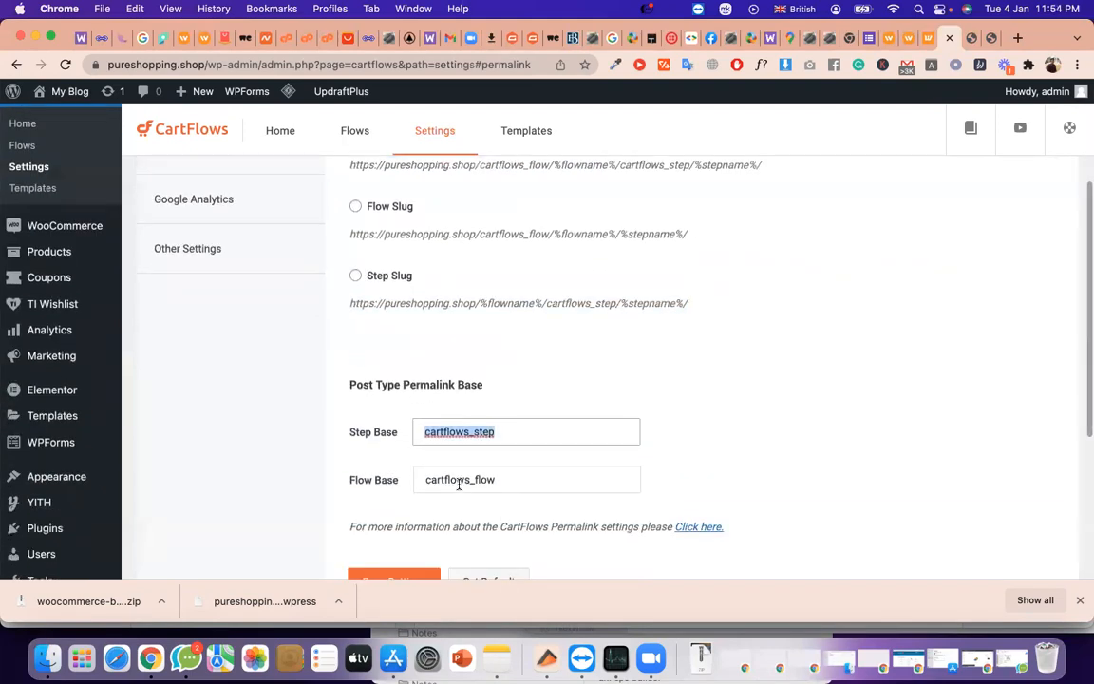
Step: Clear the Flow Base, set the Step Base to "sales funnel" and save the permalink settings
left_click(459, 484)
double_click(457, 482)
key("BackSpace")
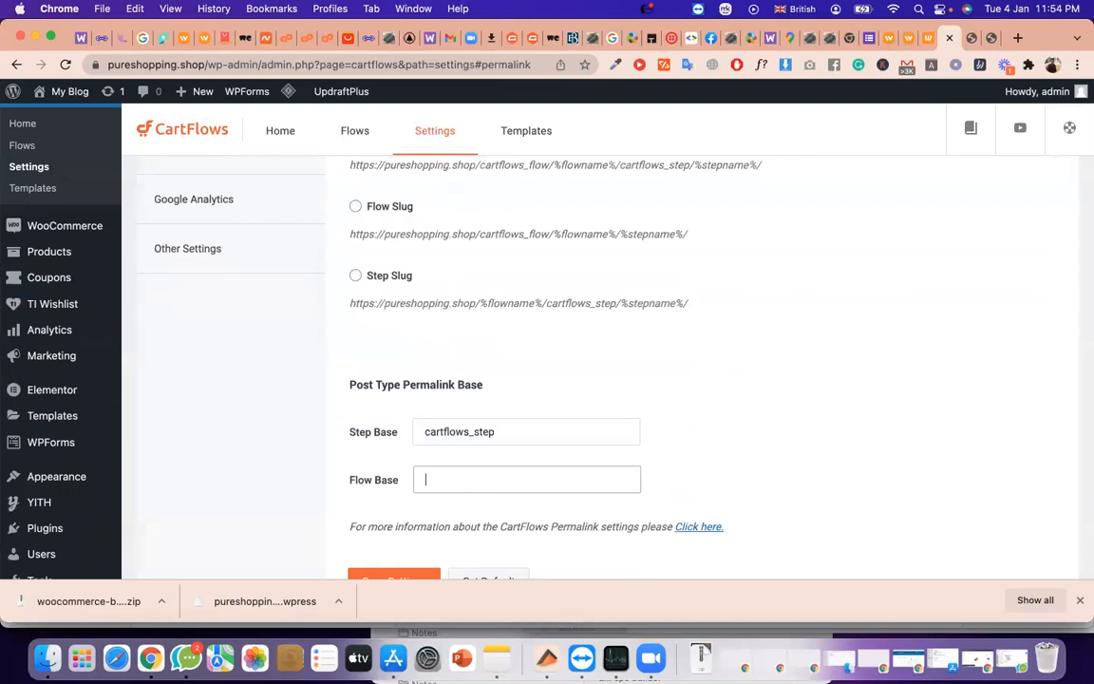
left_click(471, 439)
double_click(471, 440)
key("BackSpace")
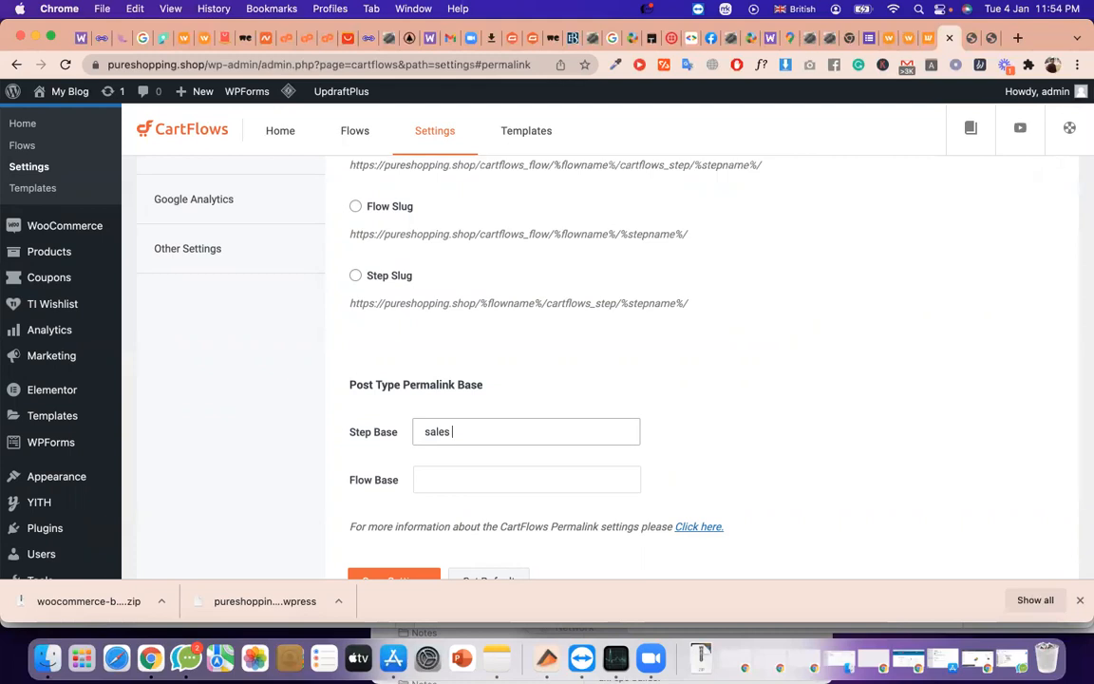
type("el")
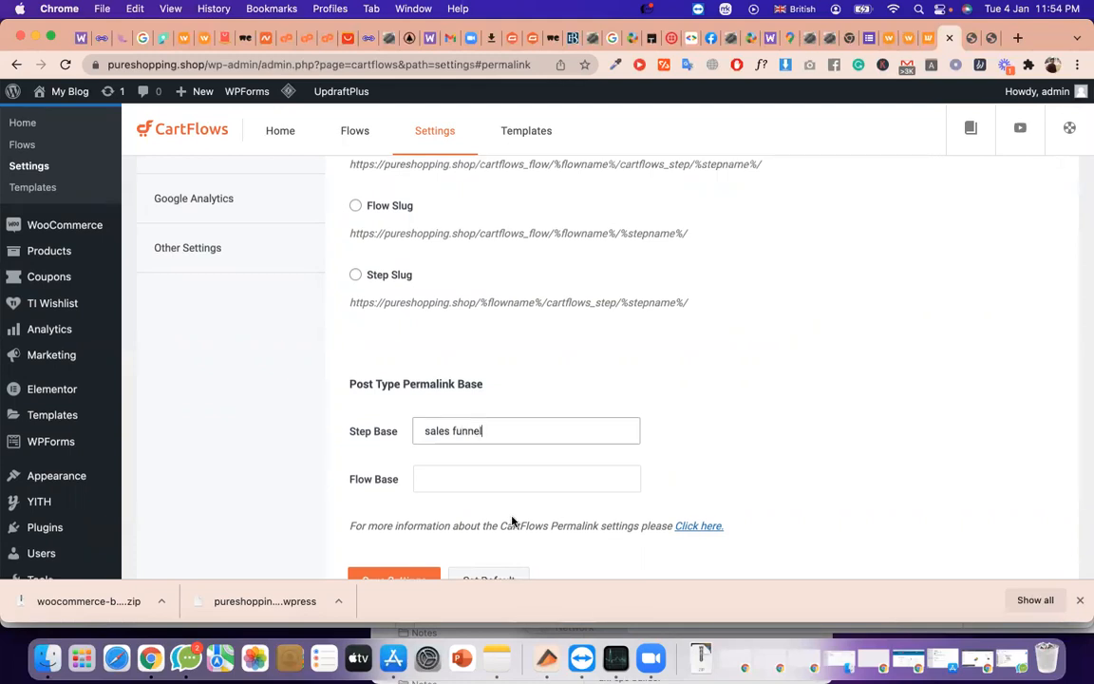
scroll(475, 475, "down", 3)
left_click(401, 448)
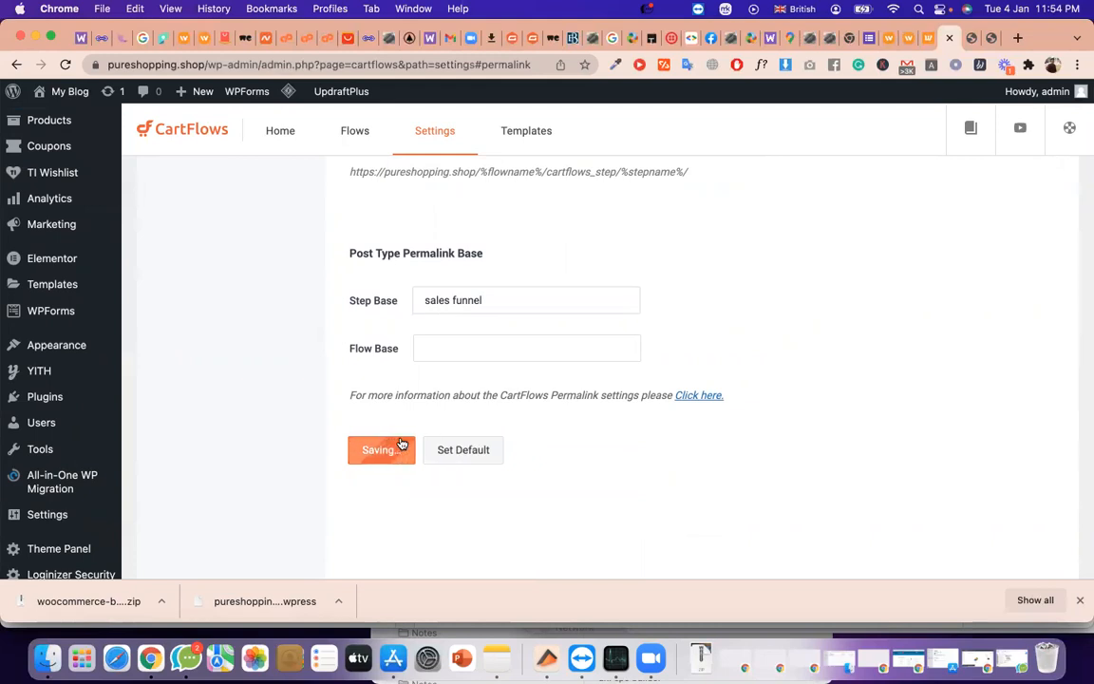
Step: Change the Step Base to "sales_funnel" and copy the same value into the Flow Base
left_click(454, 301)
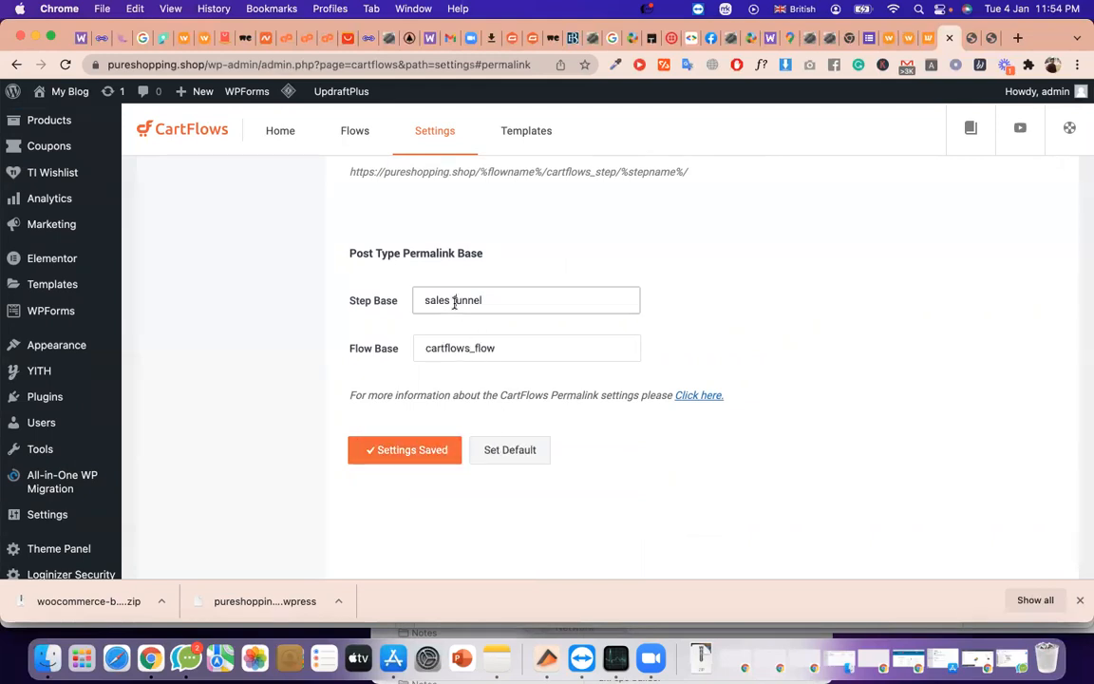
left_click(501, 349)
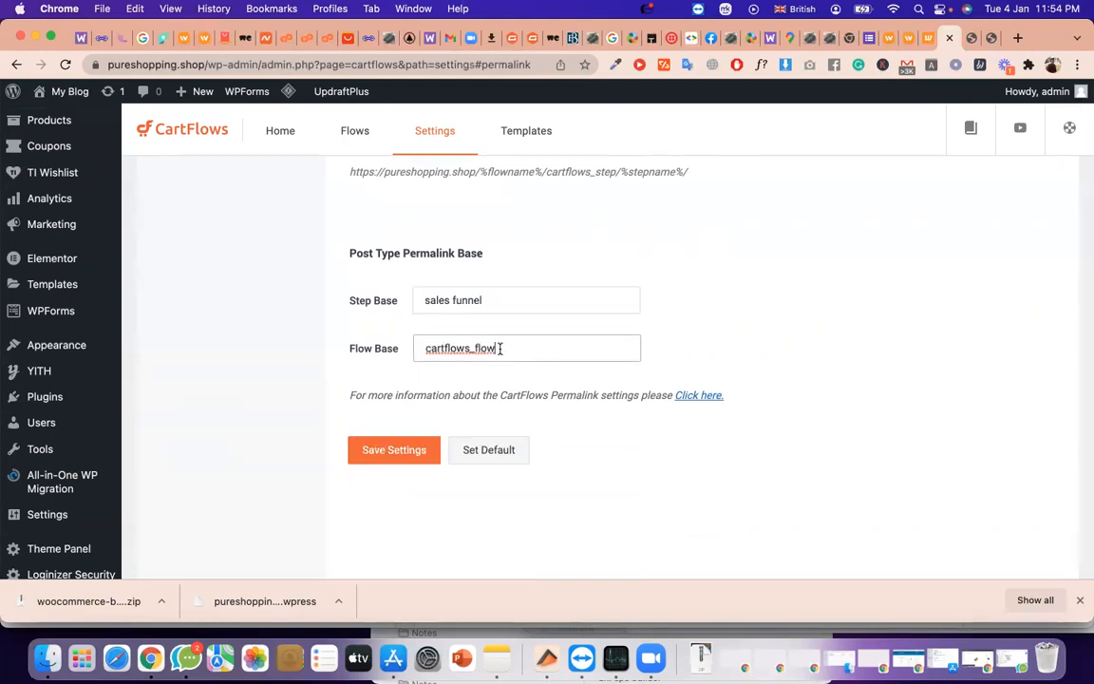
left_click(452, 301)
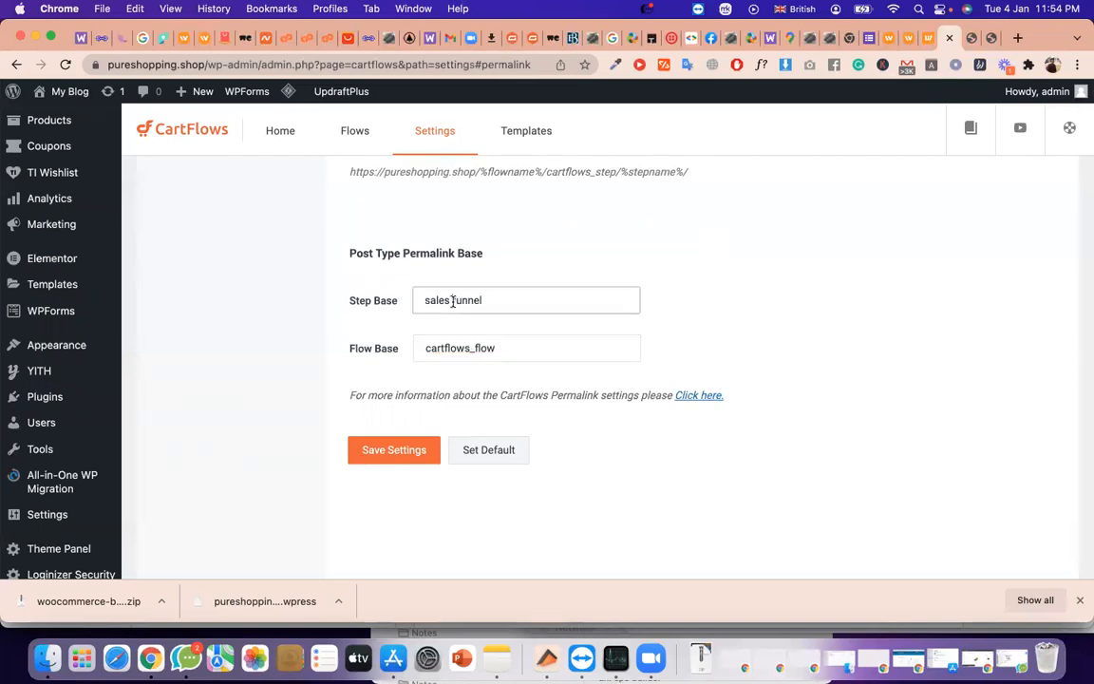
key("BackSpace")
type("-")
key("BackSpace")
type("_")
double_click(452, 301)
key("cmd+c")
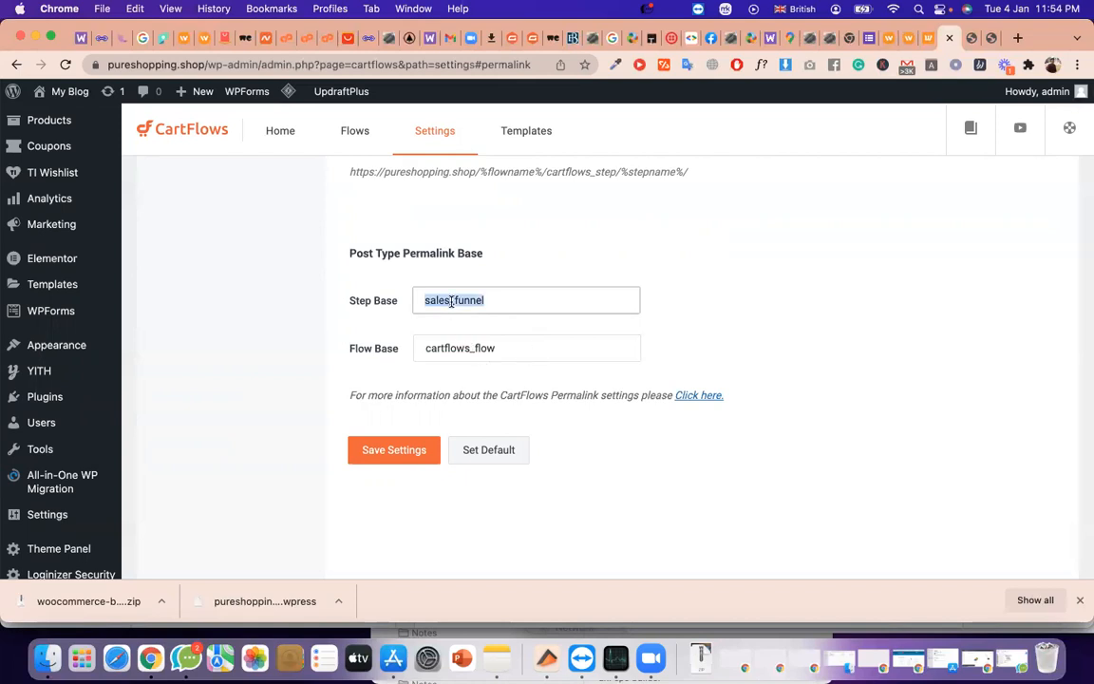
double_click(474, 344)
key("cmd+v")
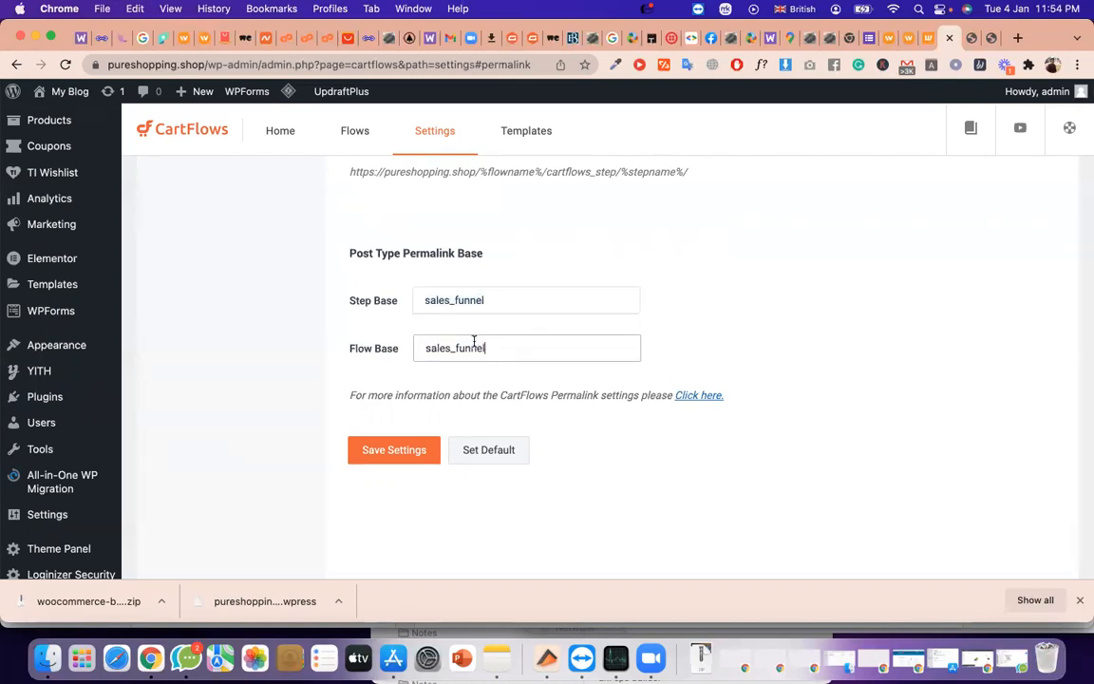
Step: Check the base part in the Flow and Step Slug structure, then save the permalink settings and review the structures again
scroll(613, 356, "up", 5)
scroll(468, 271, "up", 3)
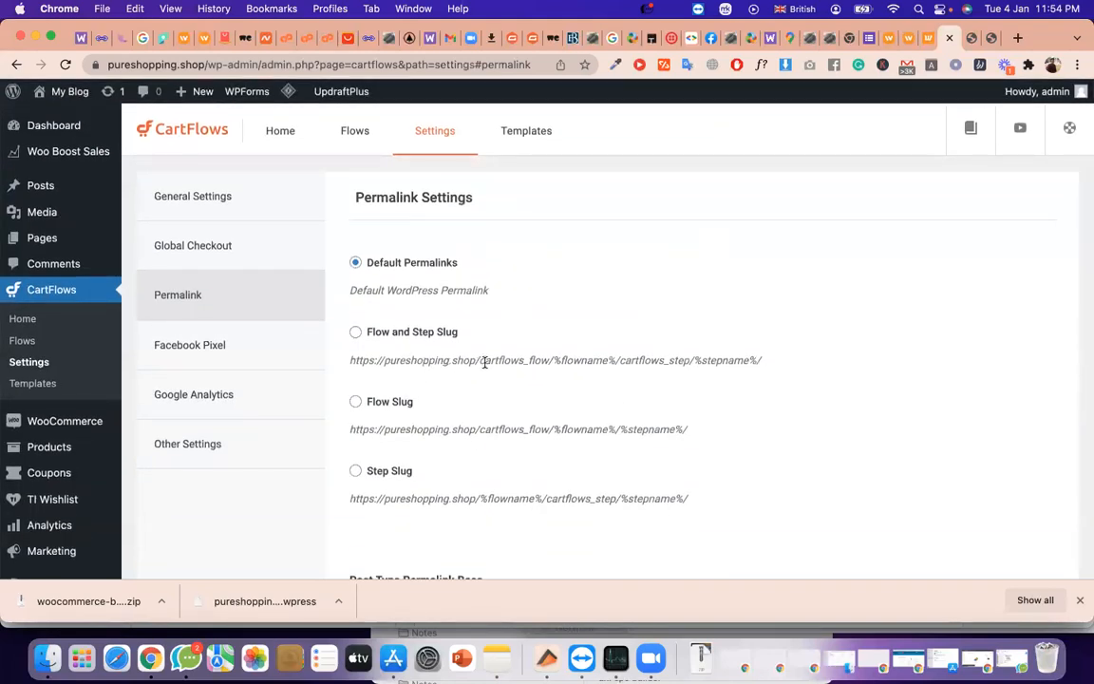
double_click(499, 361)
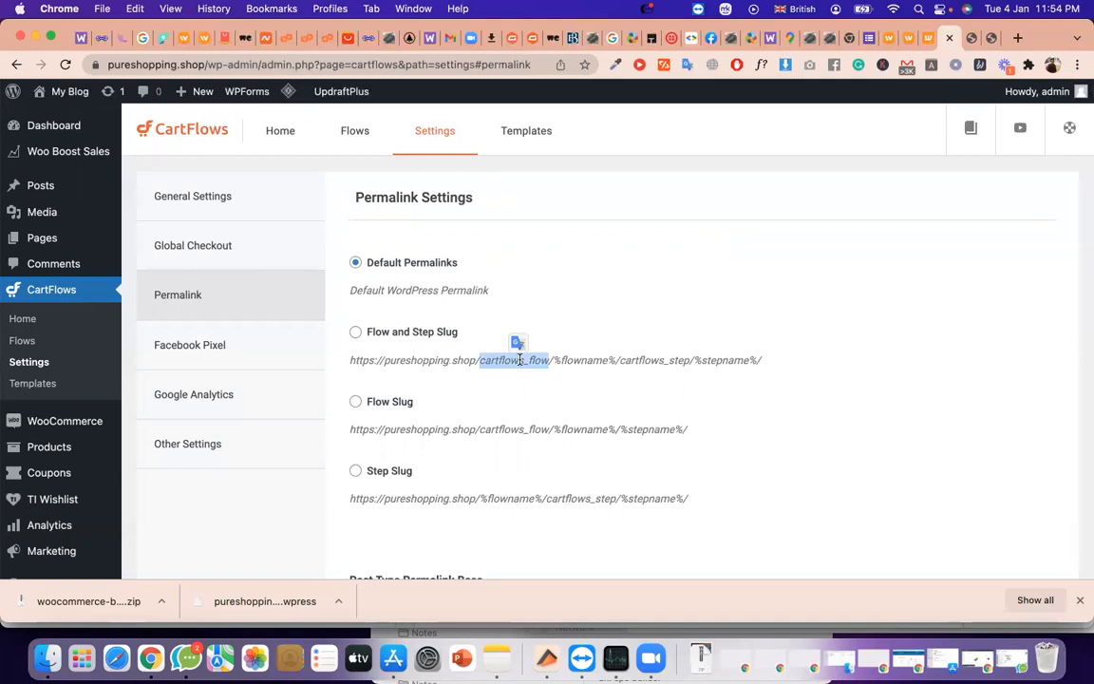
scroll(519, 359, "down", 2)
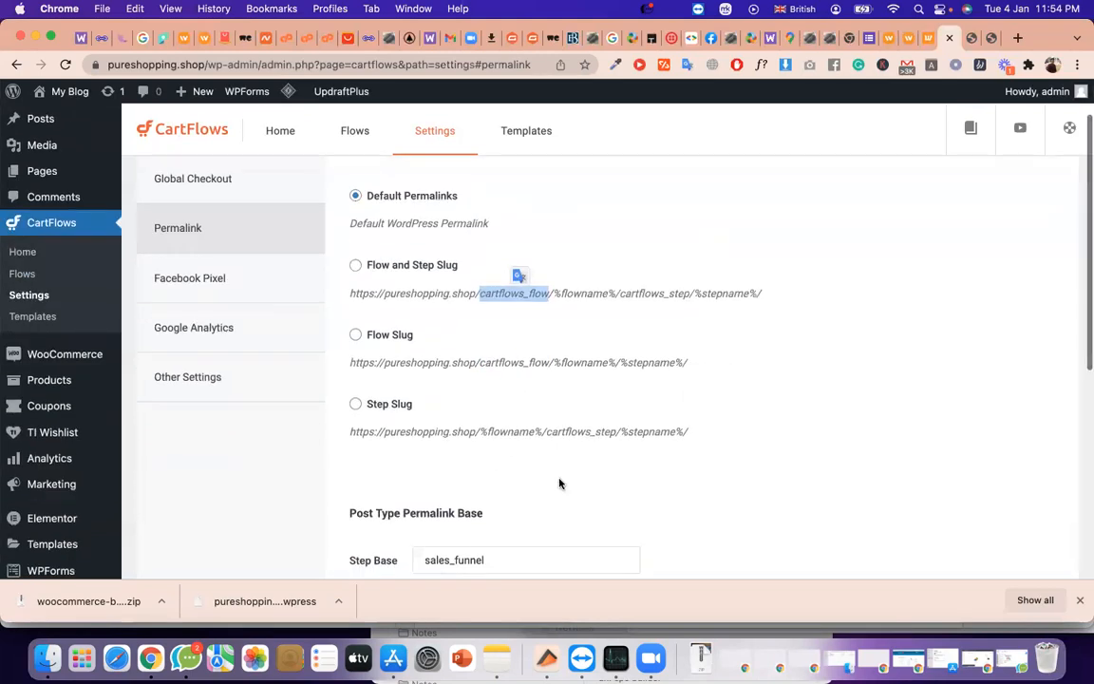
scroll(559, 483, "down", 5)
left_click(415, 454)
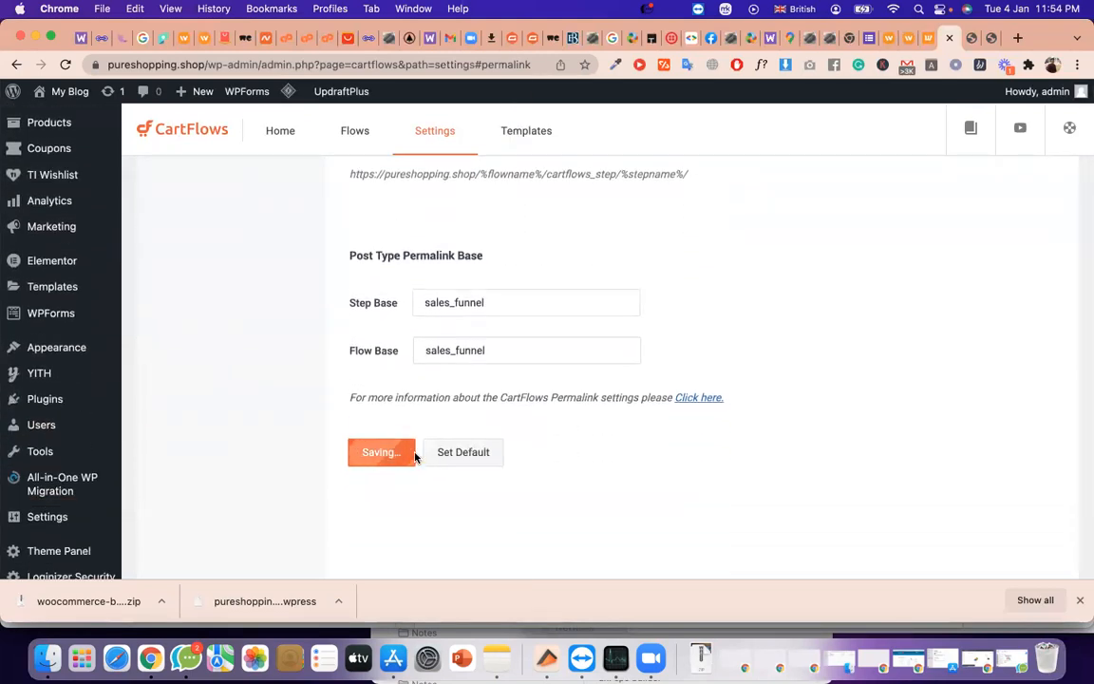
double_click(447, 303)
scroll(448, 306, "up", 5)
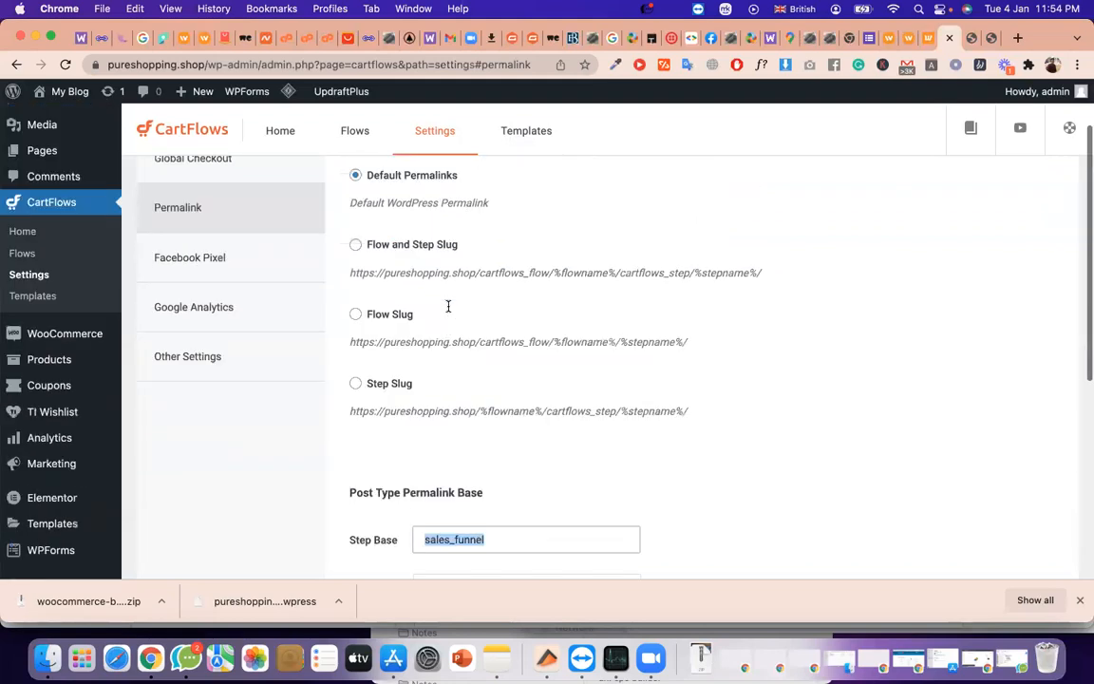
scroll(449, 306, "up", 2)
Step: Enable Facebook Pixel tracking for CartFlows pages and examine the whole-site tracking option and the pixel ID field
left_click(225, 343)
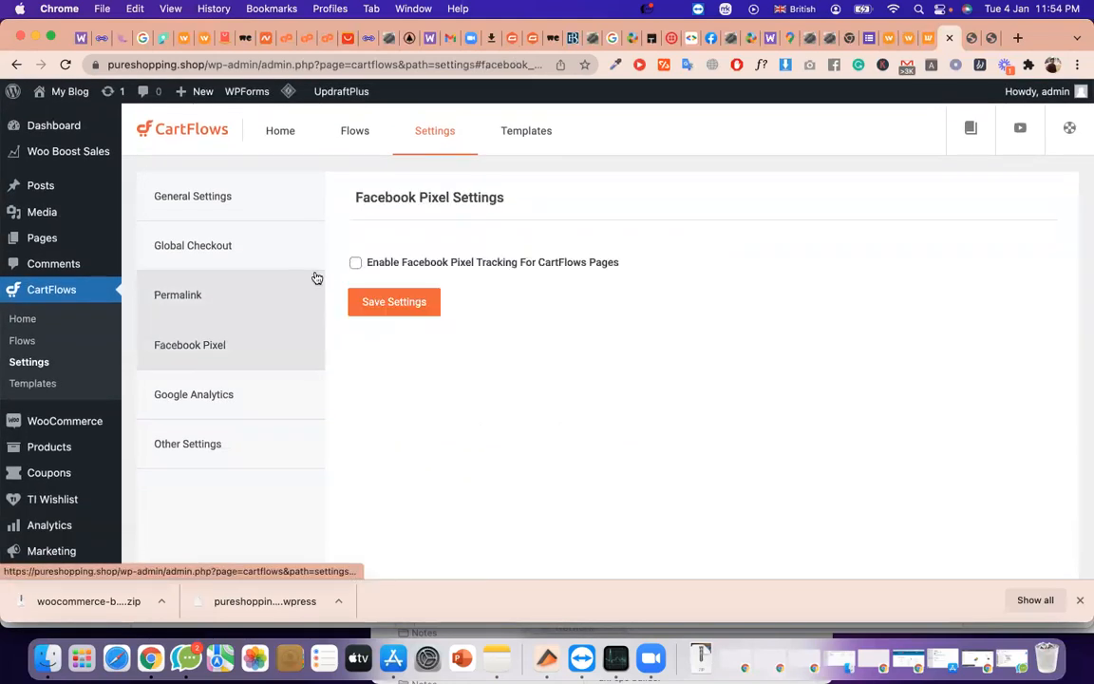
left_click(351, 265)
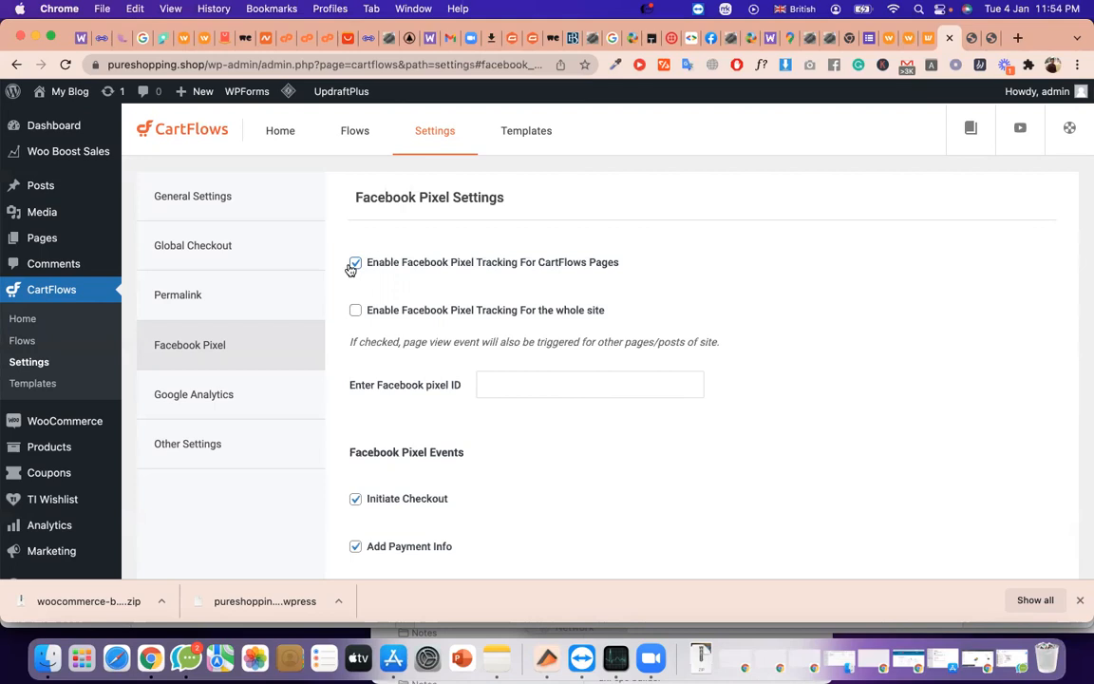
triple_click(623, 265)
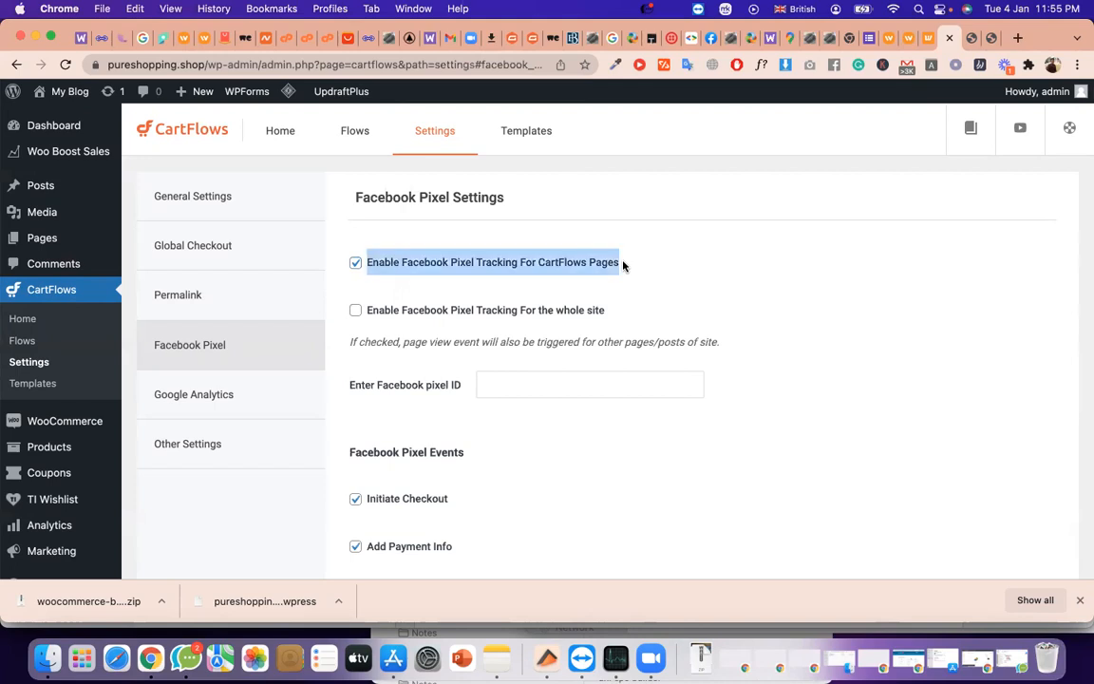
triple_click(623, 265)
left_click_drag(613, 321, 365, 289)
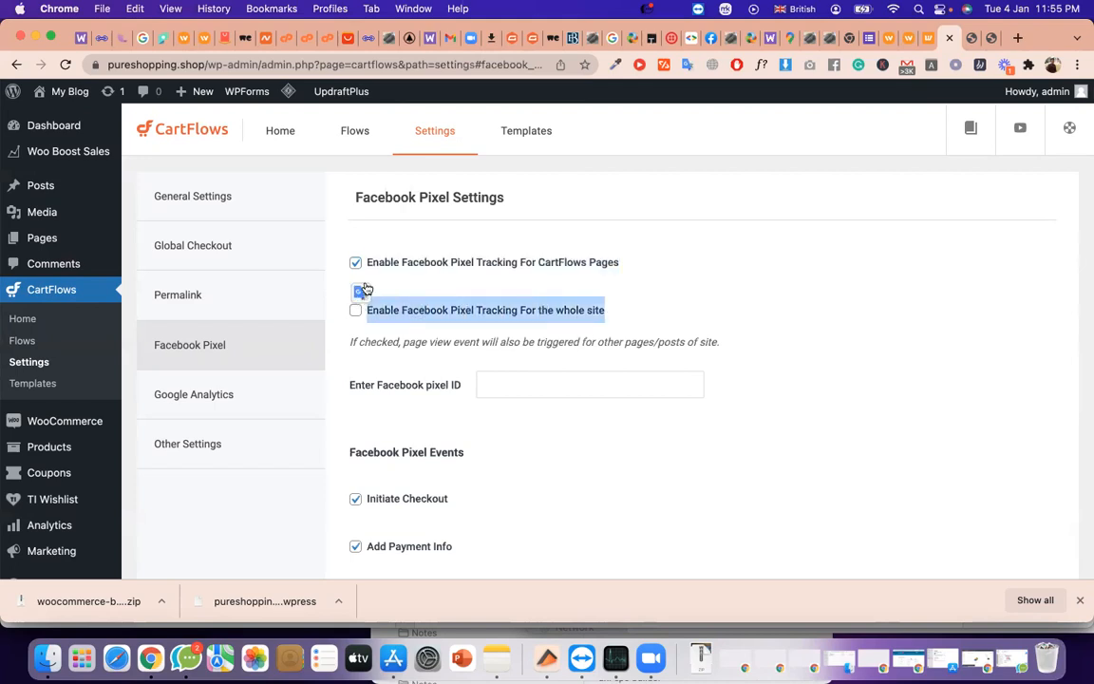
left_click_drag(625, 262, 454, 250)
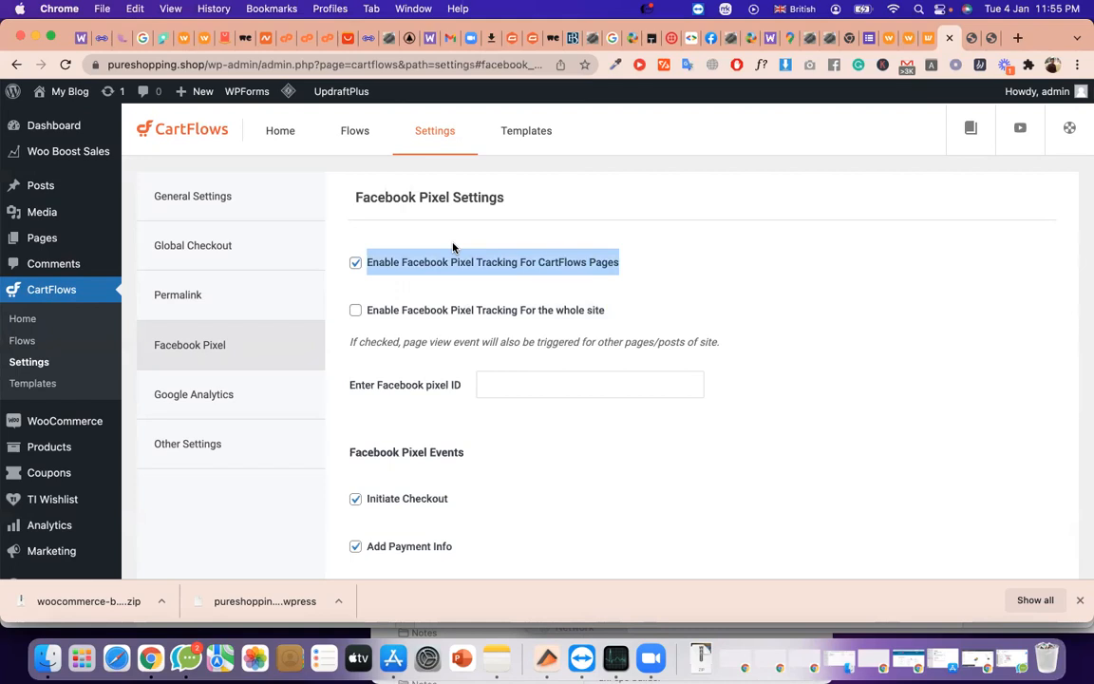
left_click(356, 264)
left_click(356, 263)
left_click(509, 385)
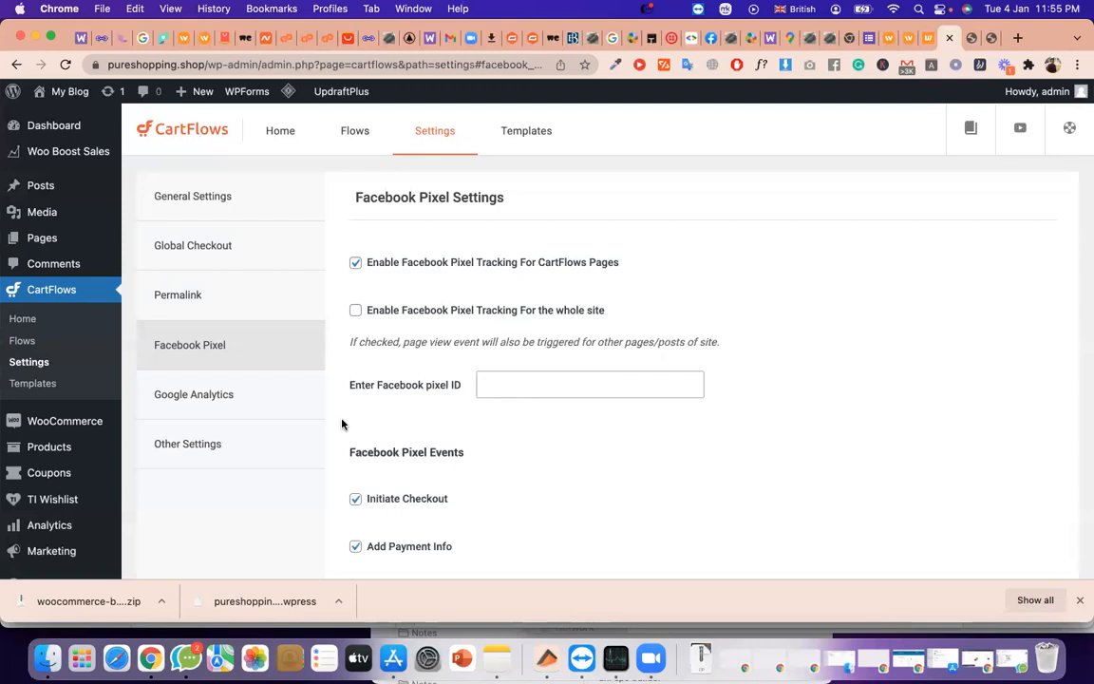
Step: Enable Google Analytics tracking for CartFlows pages and go to the Google Analytics ID field
left_click(215, 403)
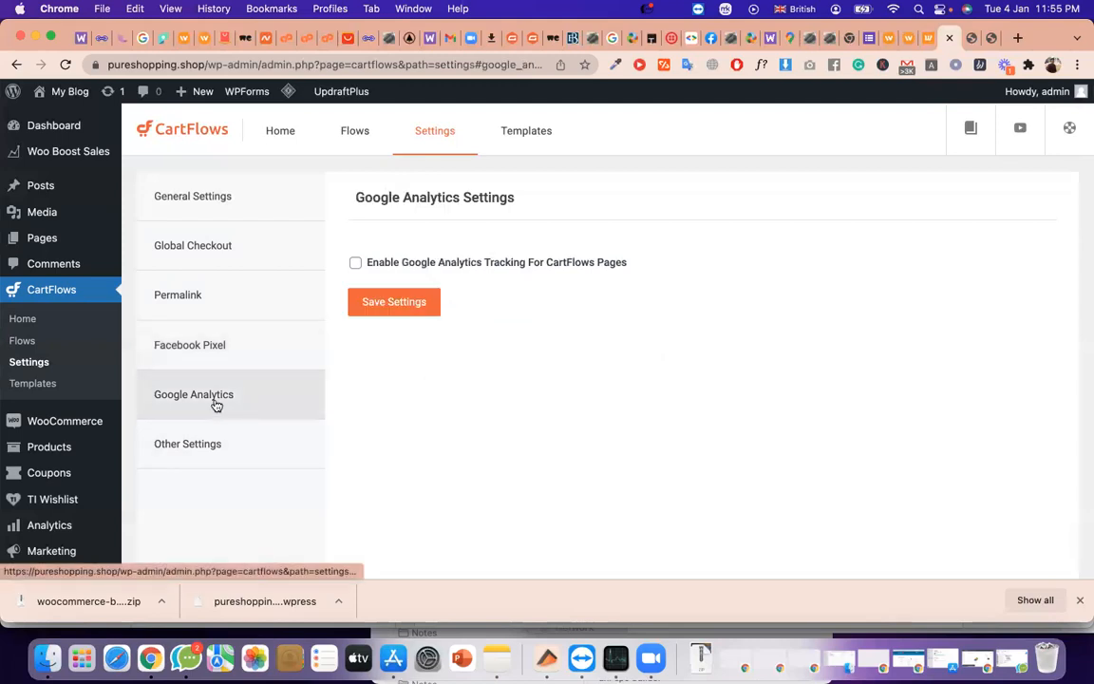
left_click(356, 265)
left_click(540, 383)
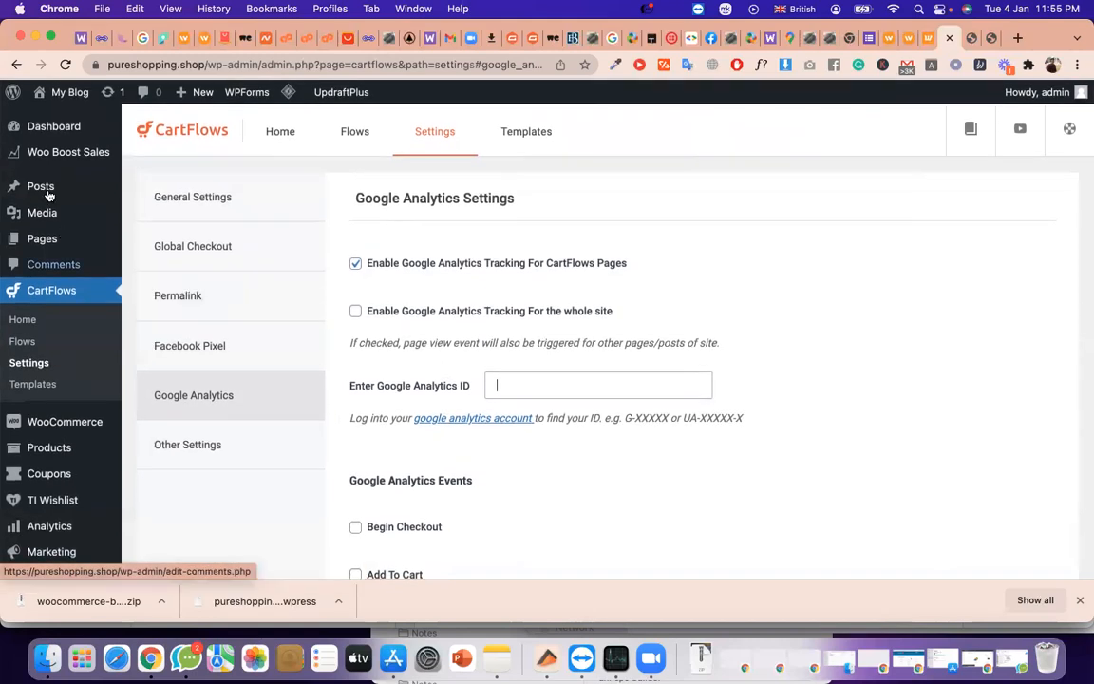
Step: Open the linked Google Analytics account site in a new tab and switch to it
right_click(496, 418)
left_click(506, 311)
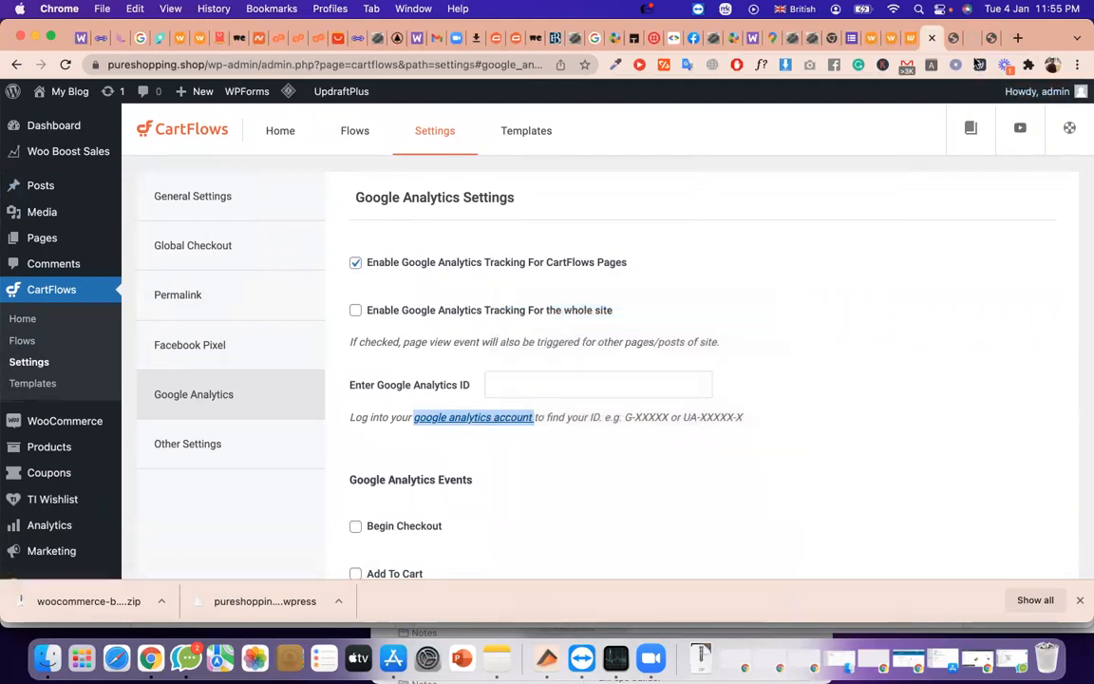
left_click(961, 39)
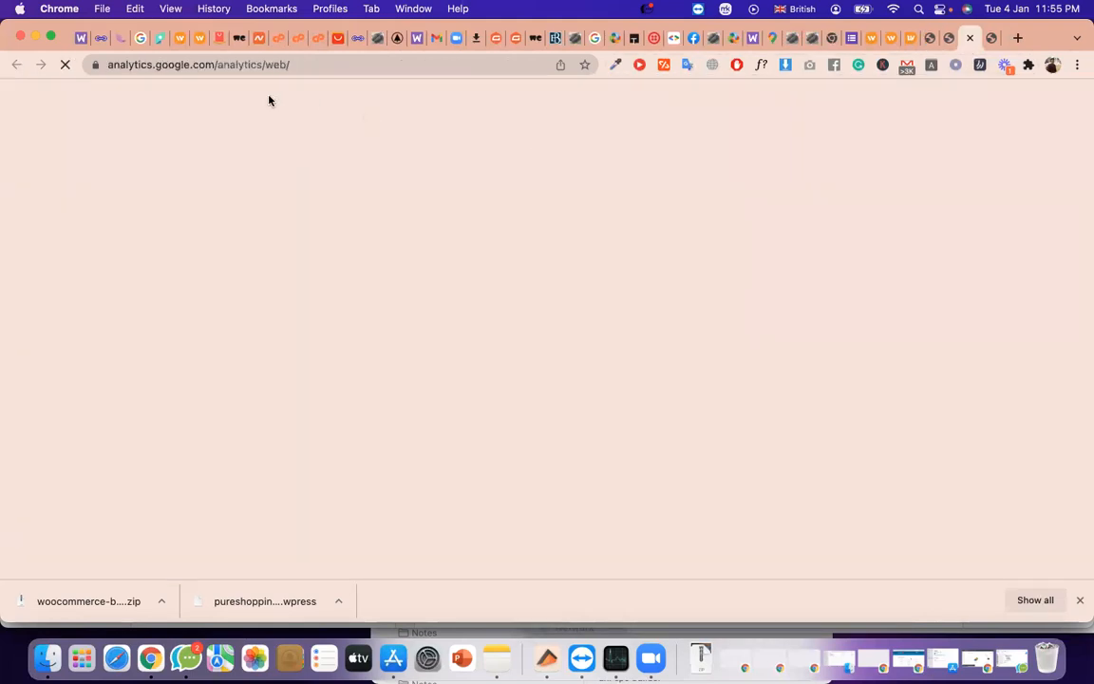
left_click(210, 67)
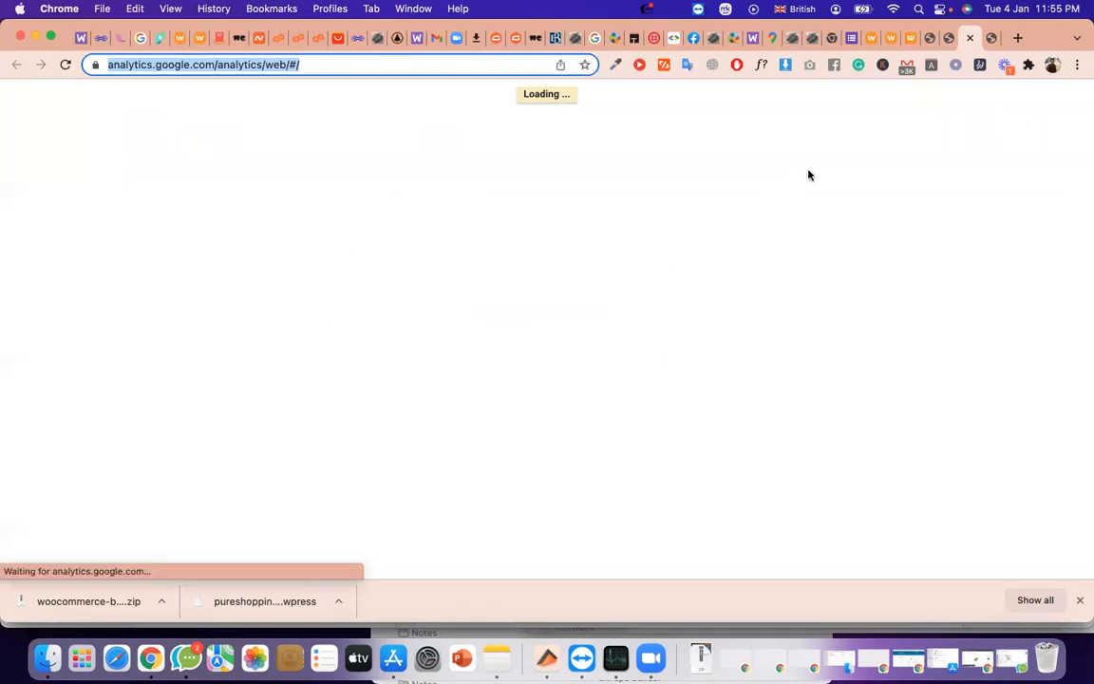
Step: Return to the tab with the Online Courses flow template and open WordPress's page for adding new plugins
left_click(945, 39)
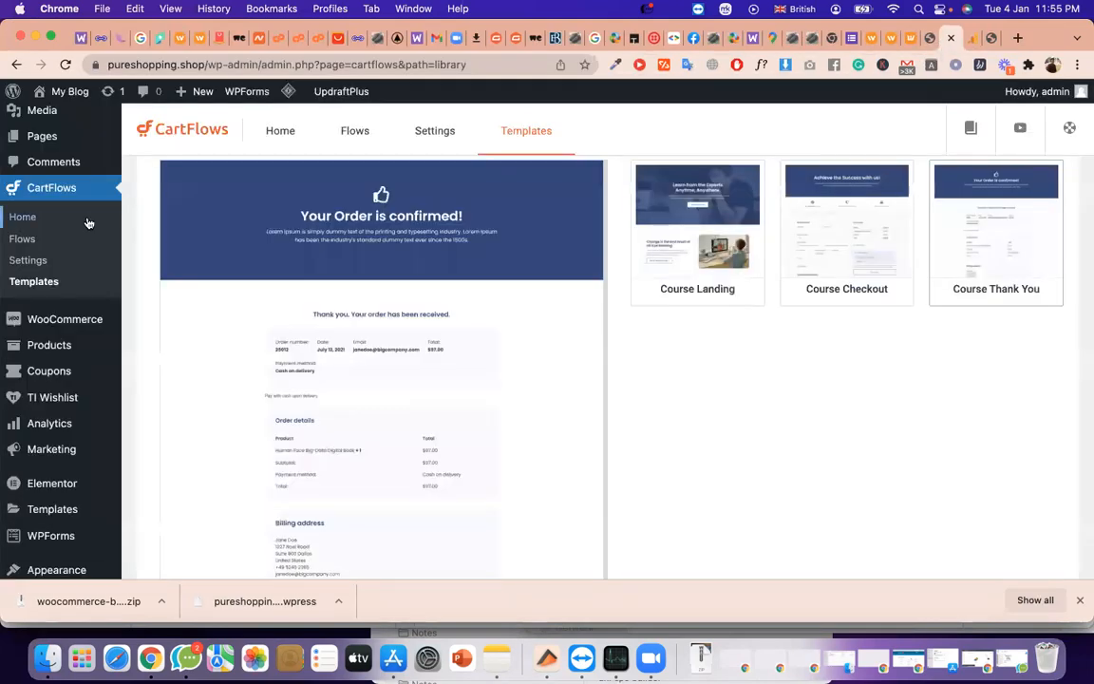
scroll(462, 300, "up", 1)
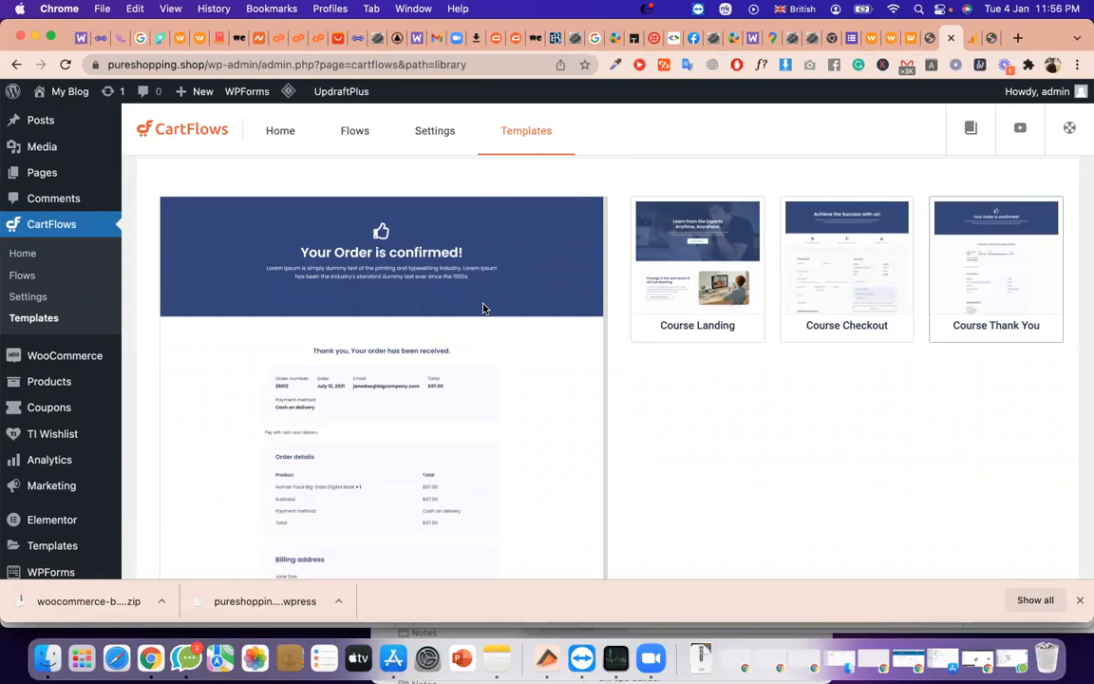
scroll(513, 332, "up", 2)
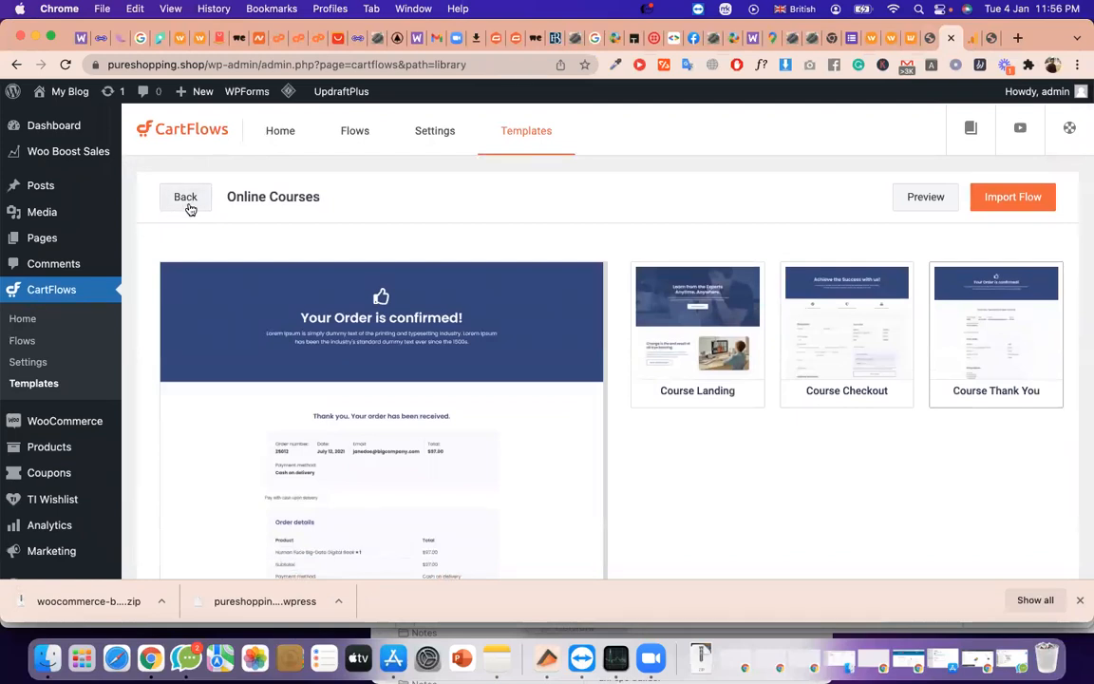
mouse_move(88, 151)
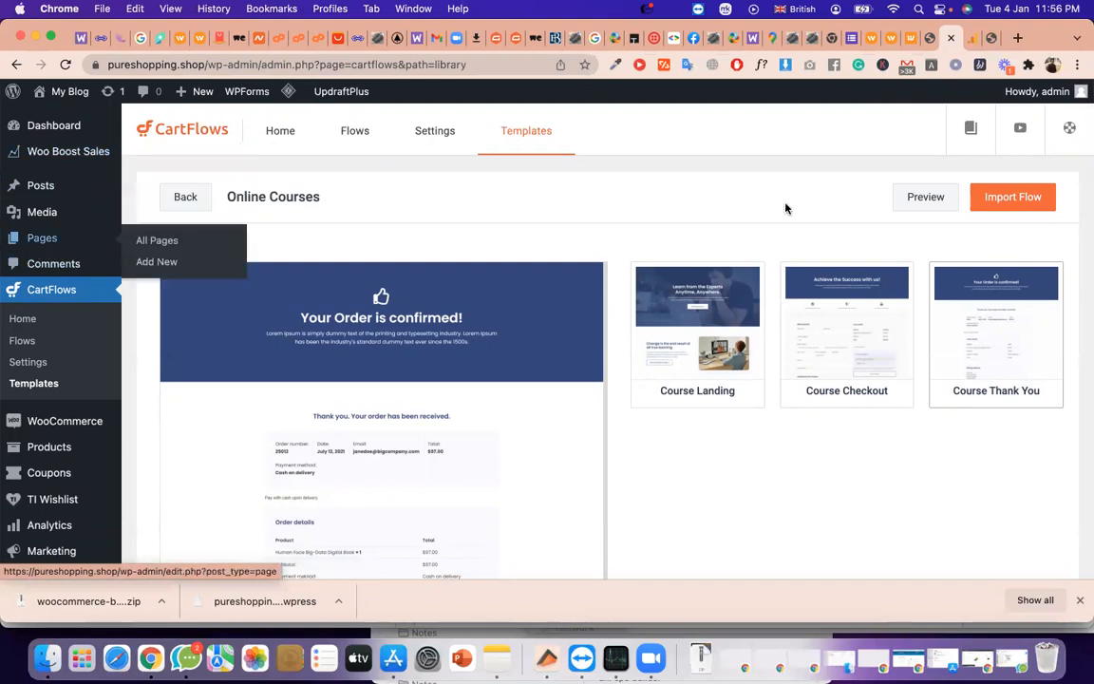
scroll(42, 380, "down", 5)
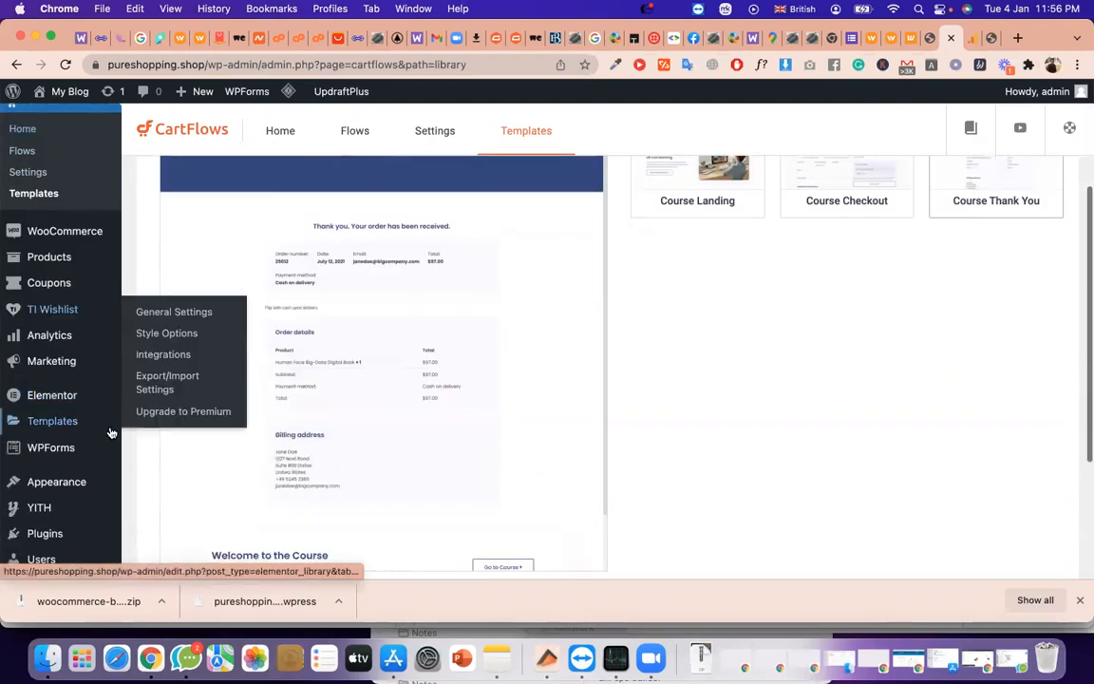
mouse_move(45, 402)
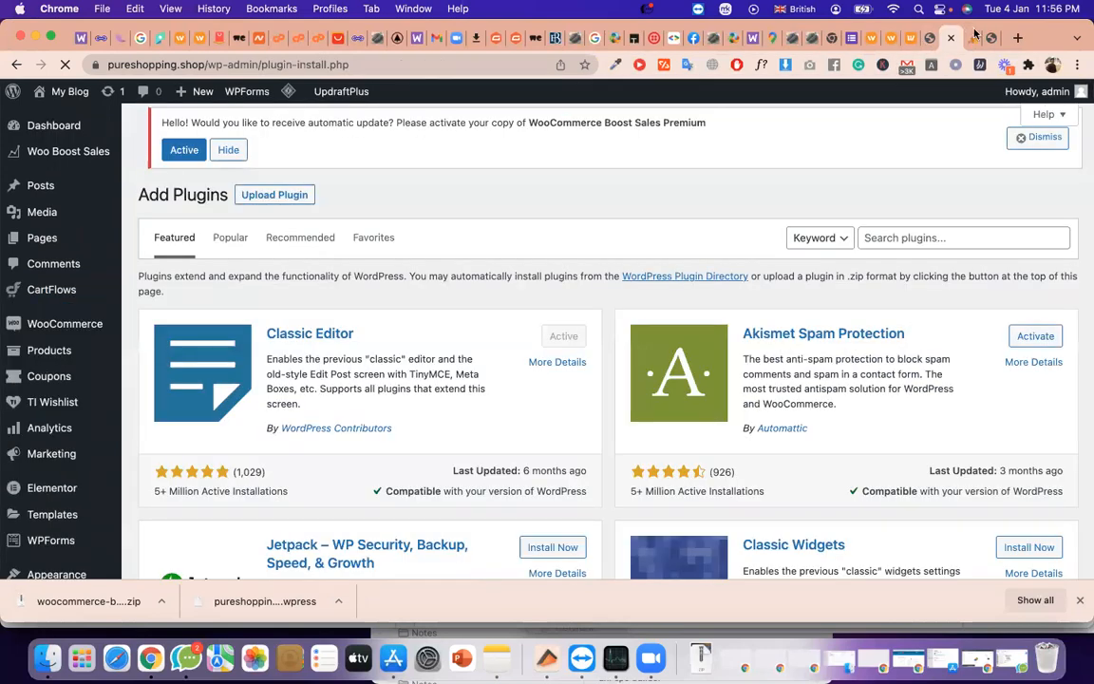
Step: Review the Google Analytics ID field and the Facebook Pixel settings in the CartFlows settings
left_click(929, 38)
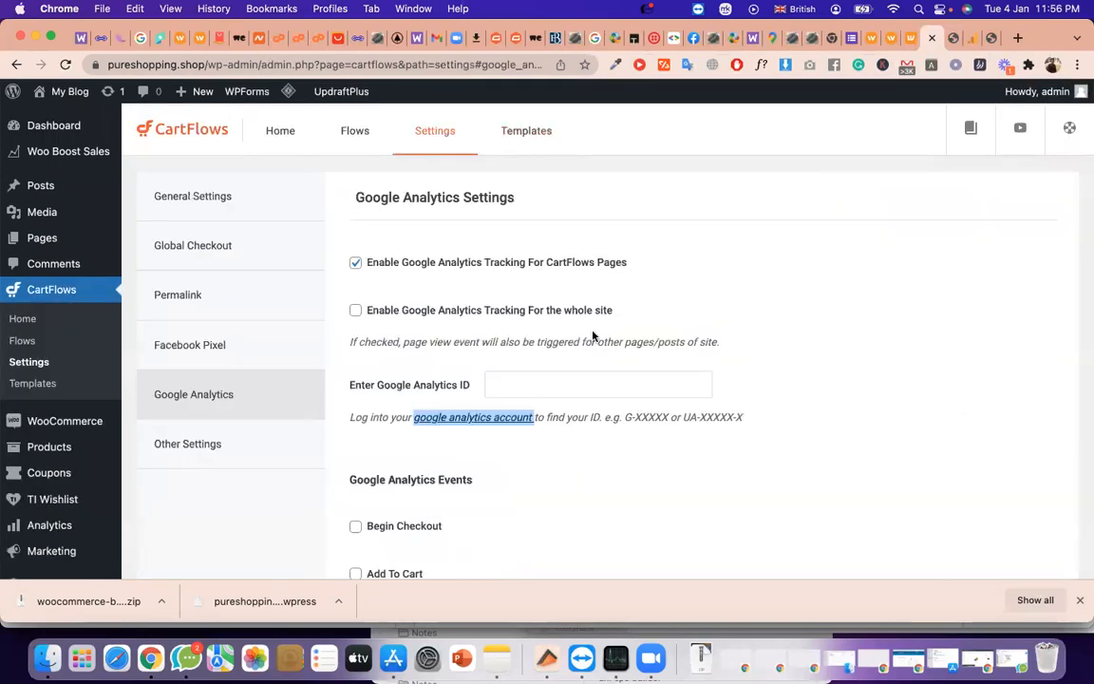
scroll(579, 342, "down", 1)
left_click(523, 356)
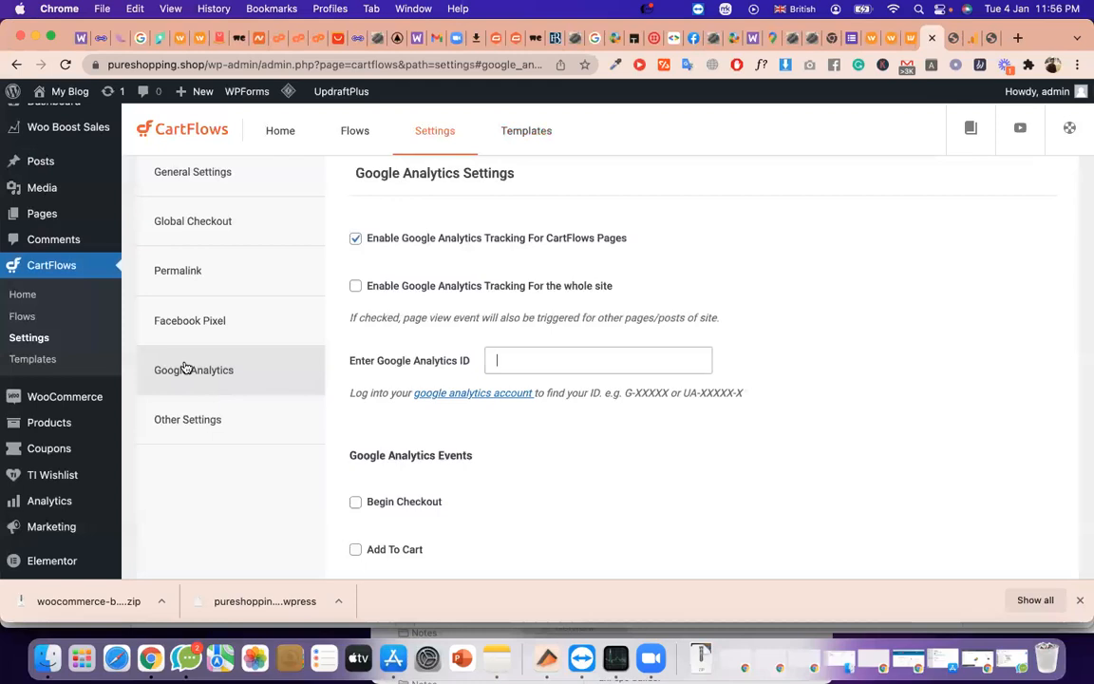
left_click(173, 320)
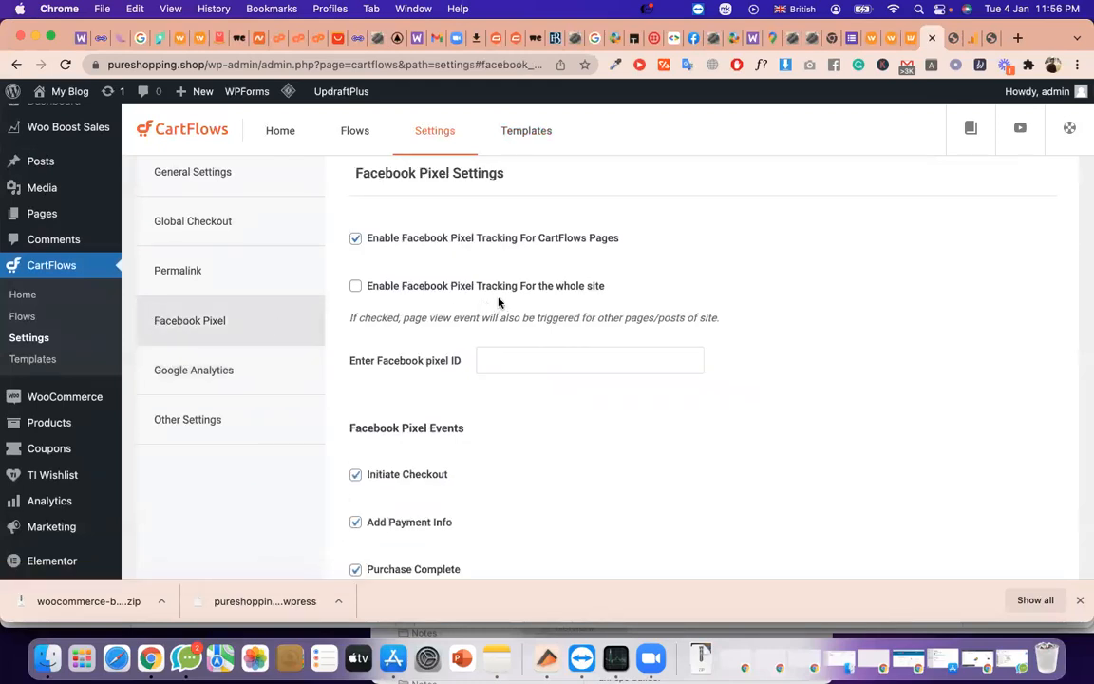
left_click(179, 365)
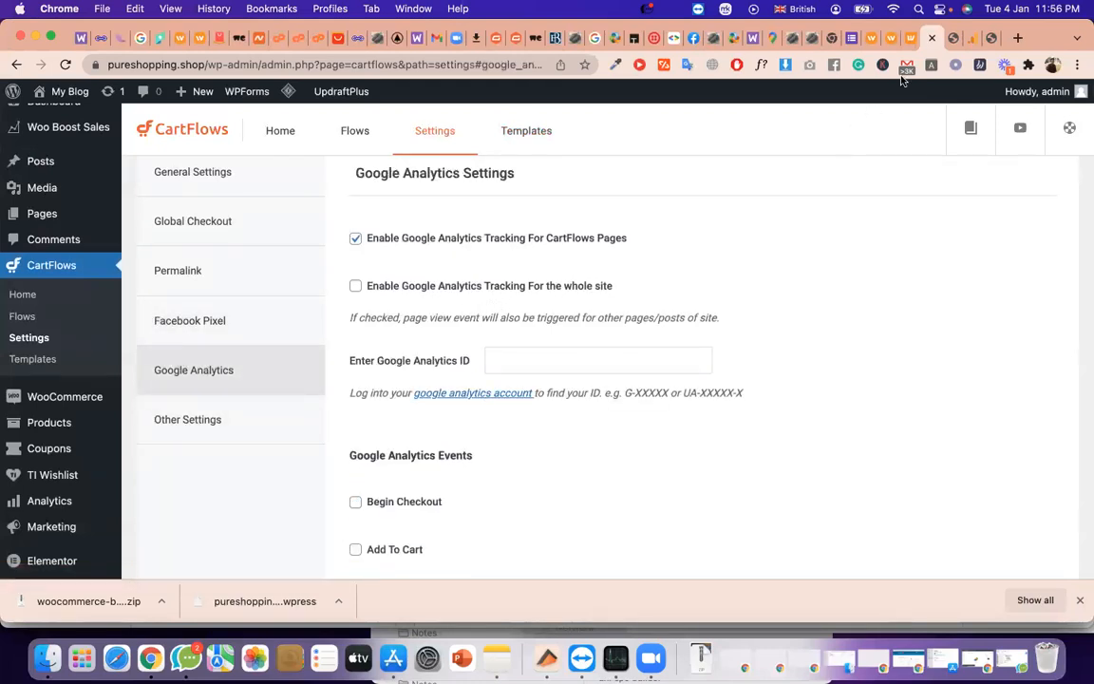
Step: Return to the page for adding plugins and search for "google kit"
left_click(953, 38)
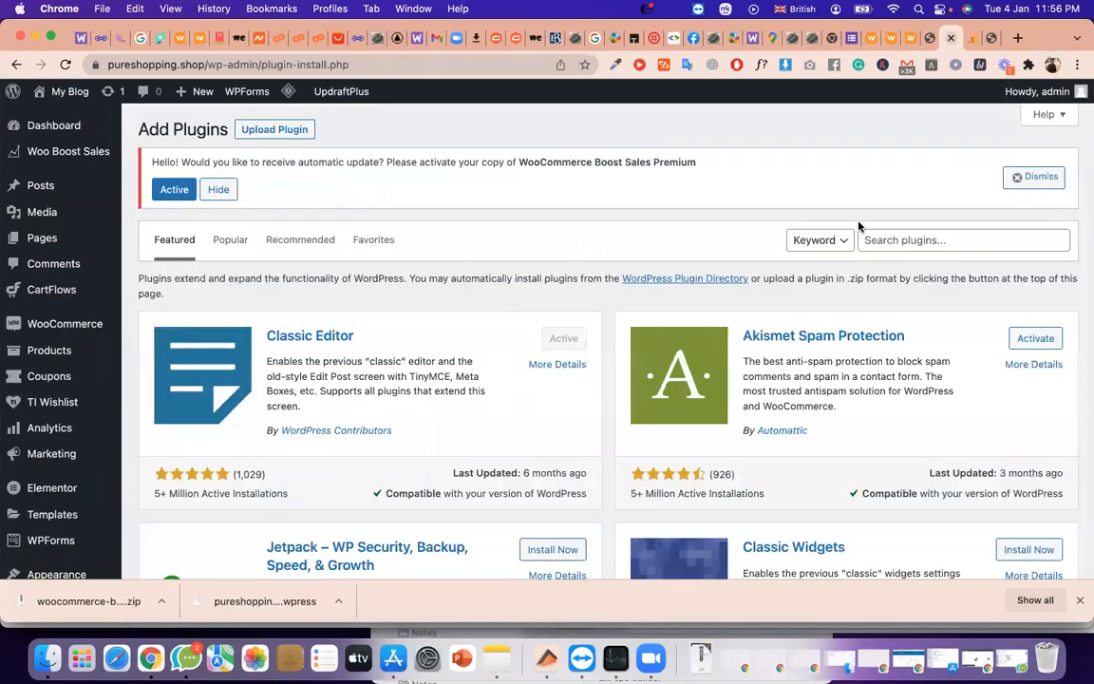
left_click(928, 232)
type("go")
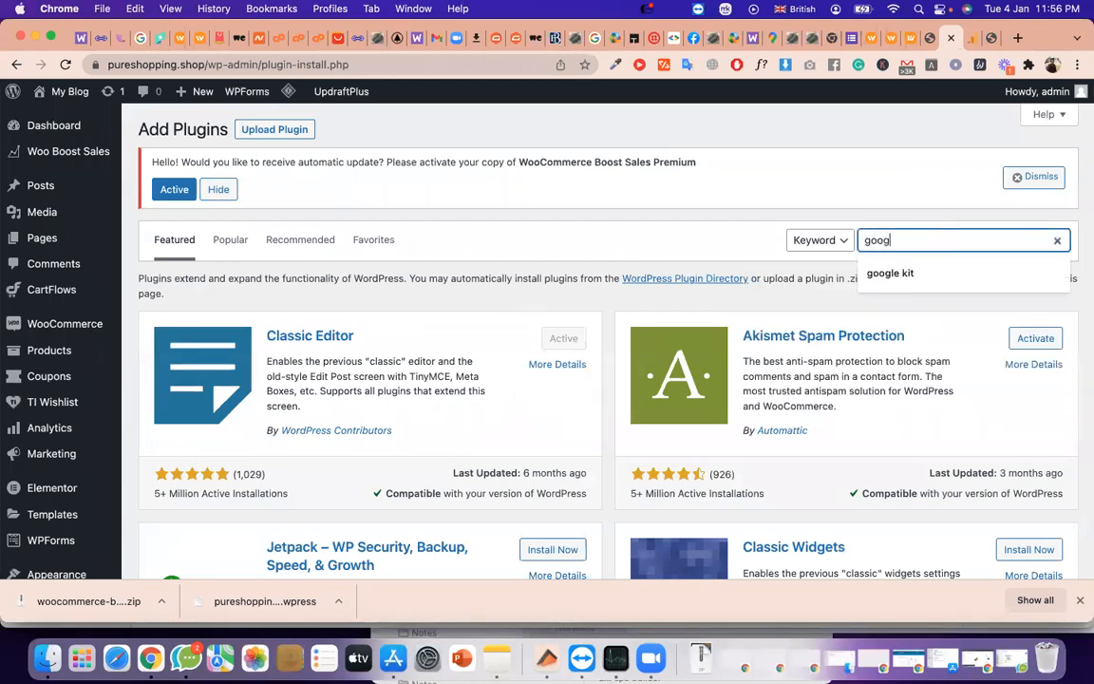
type("og")
left_click(896, 249)
left_click(902, 273)
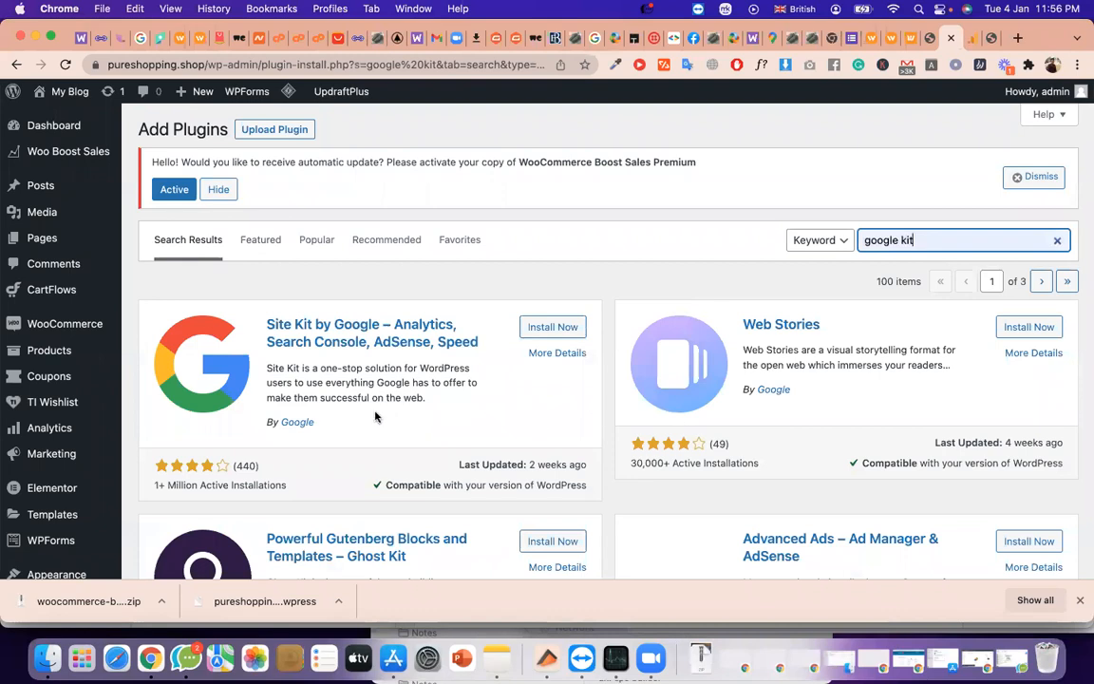
Step: Install and activate the Site Kit by Google plugin
triple_click(331, 427)
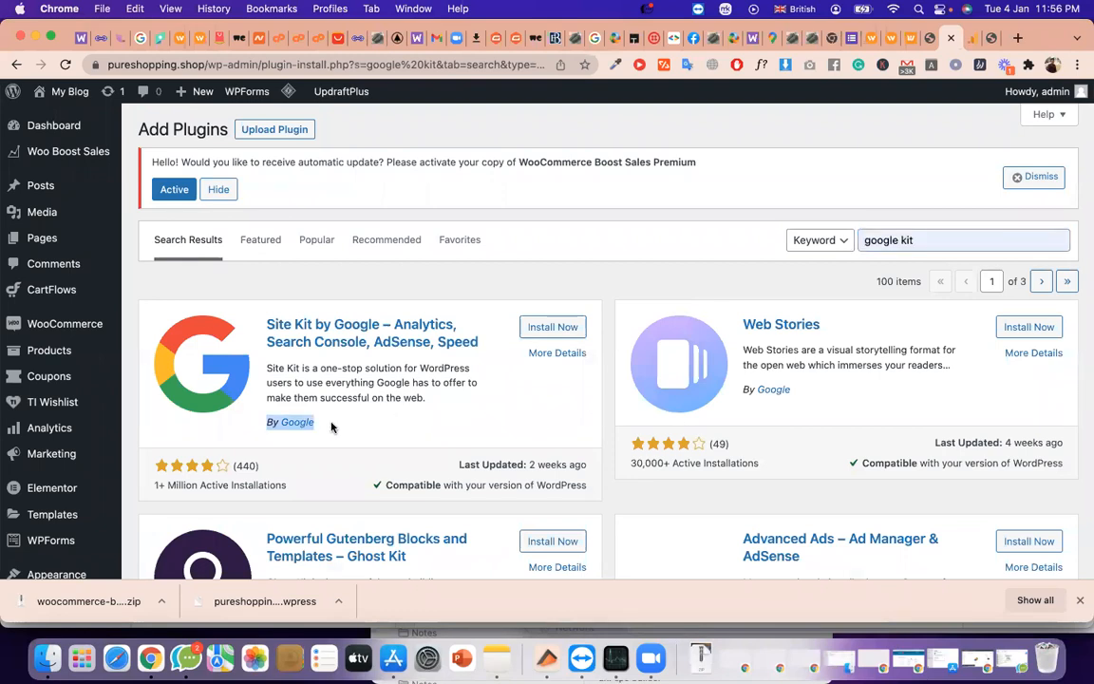
scroll(331, 427, "down", 1)
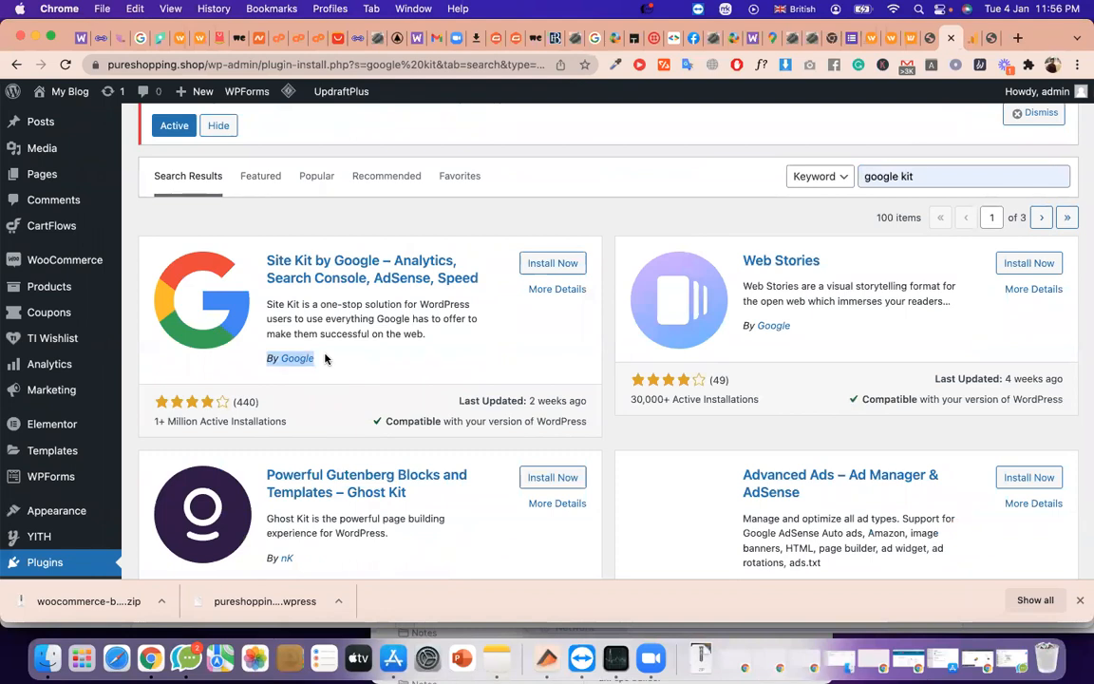
mouse_move(169, 421)
left_mouse_down()
mouse_move(284, 421)
mouse_move(155, 421)
left_mouse_up()
scroll(380, 380, "down", 1)
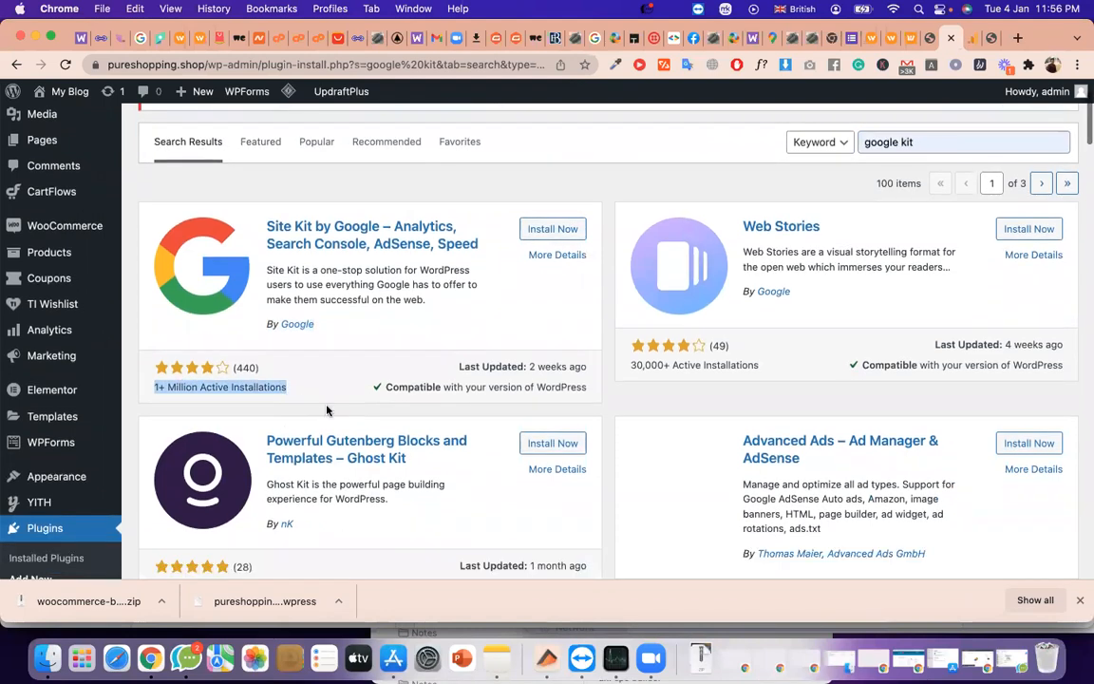
left_click(567, 237)
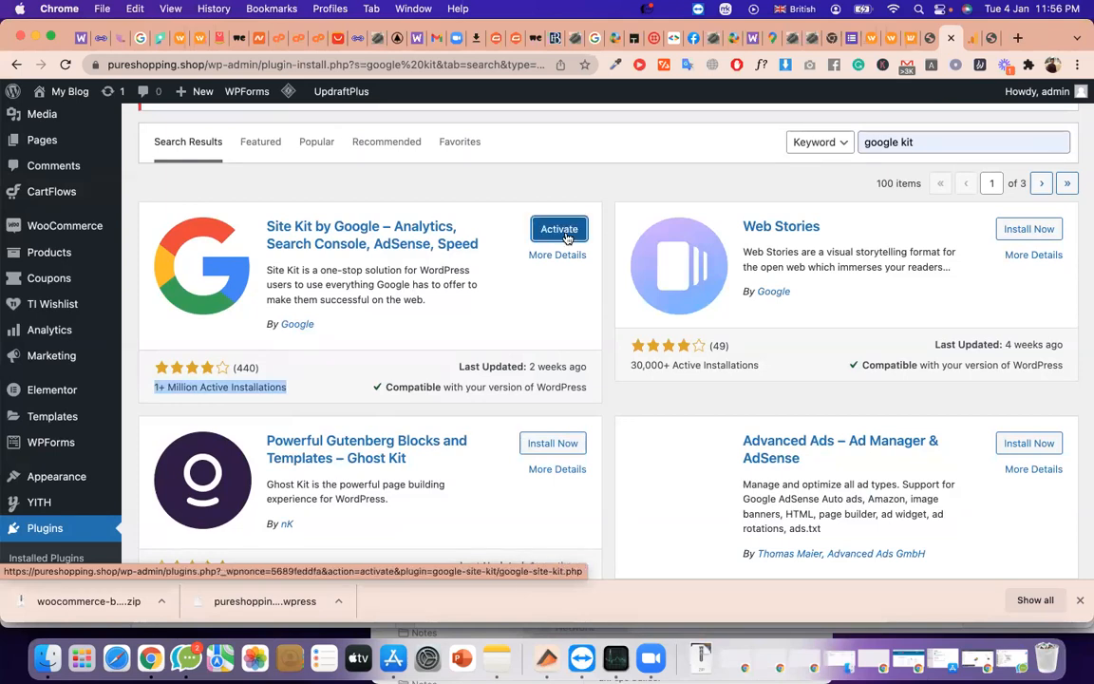
left_click(560, 231)
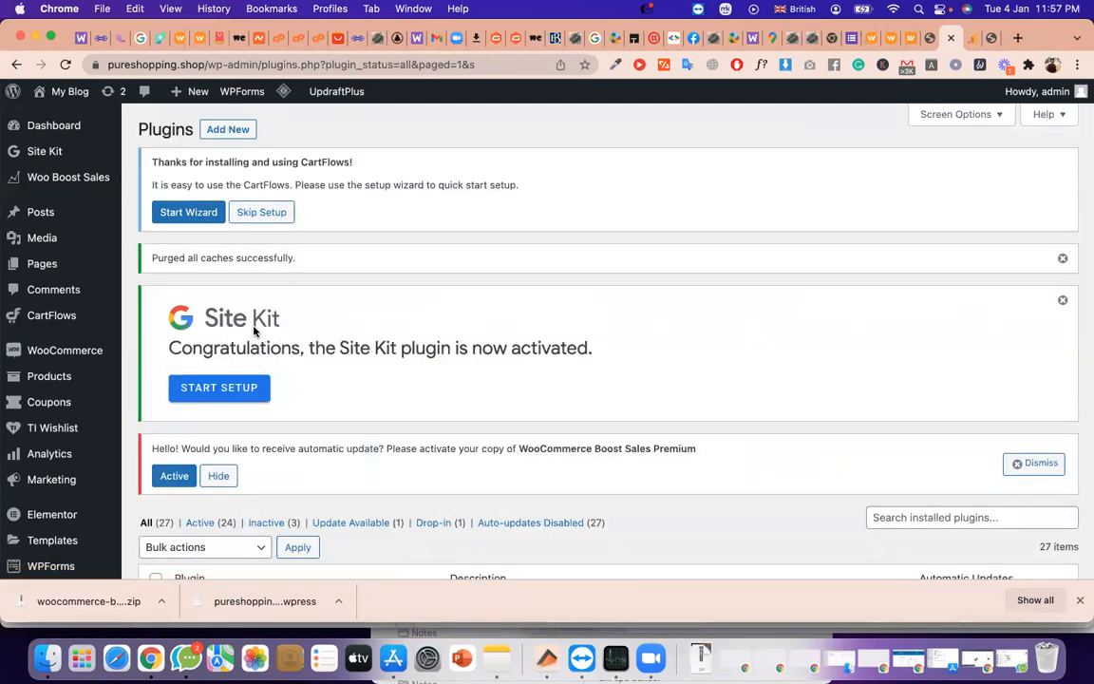
Step: Start the Site Kit setup and sign in with the first listed Google account
left_click(227, 389)
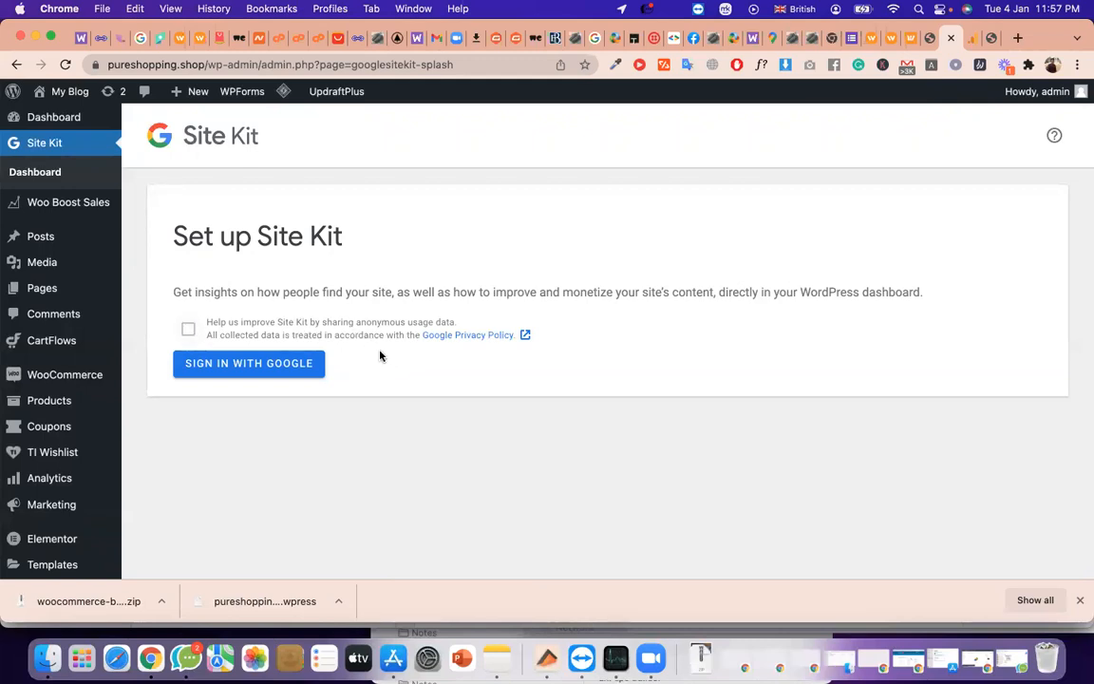
left_click(278, 368)
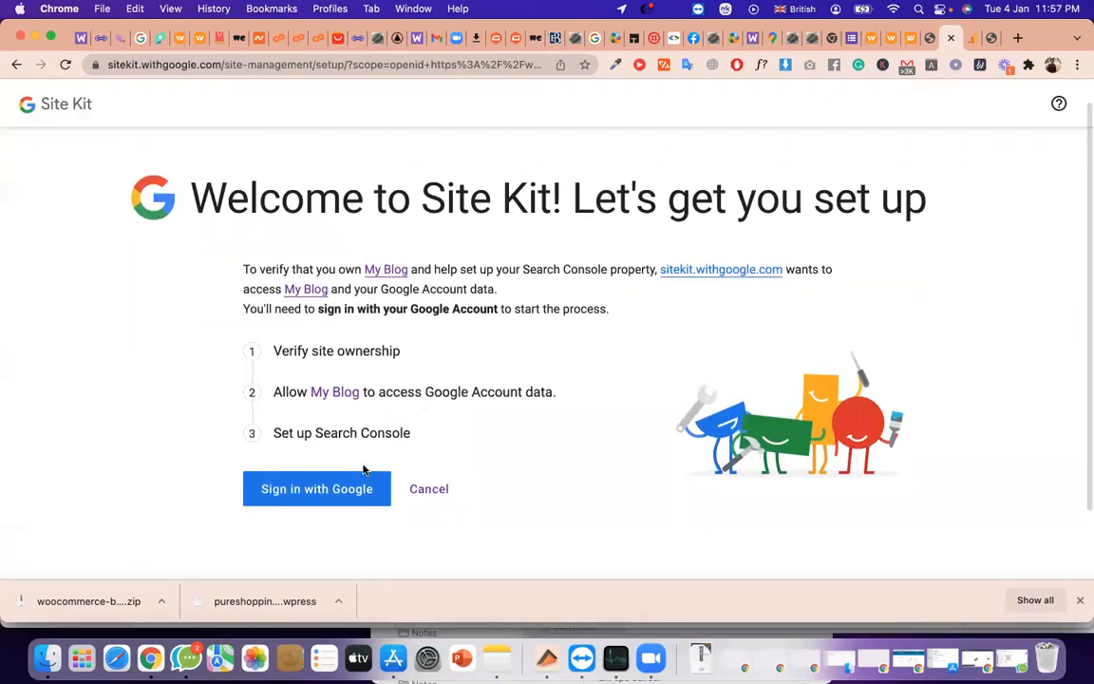
left_click(355, 486)
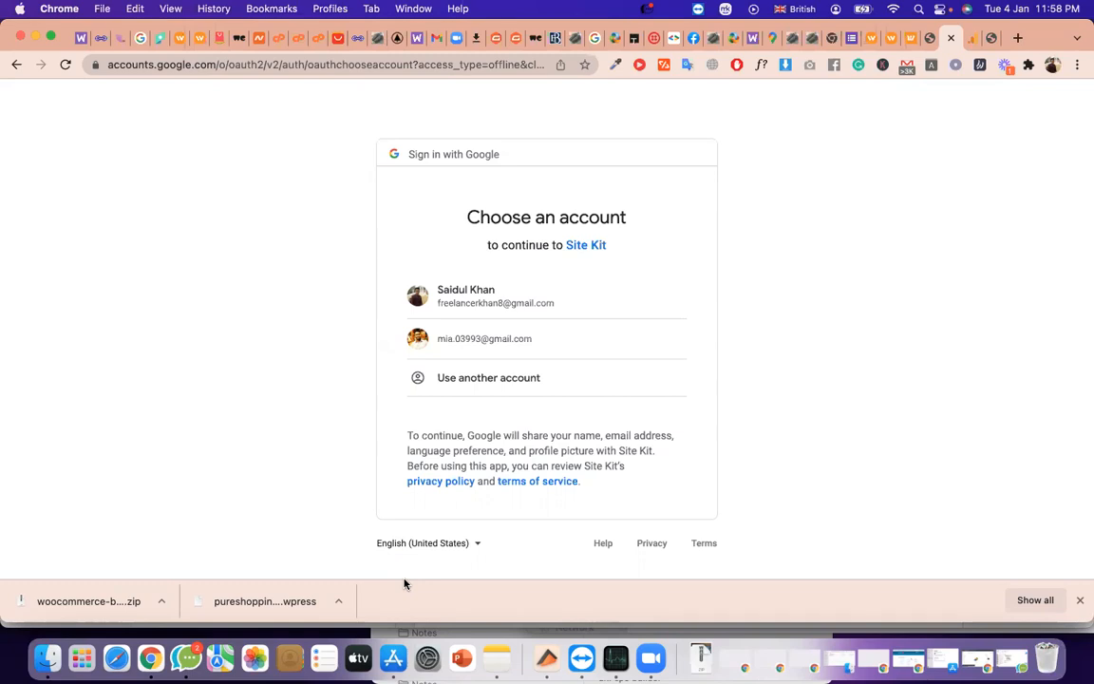
left_click(516, 304)
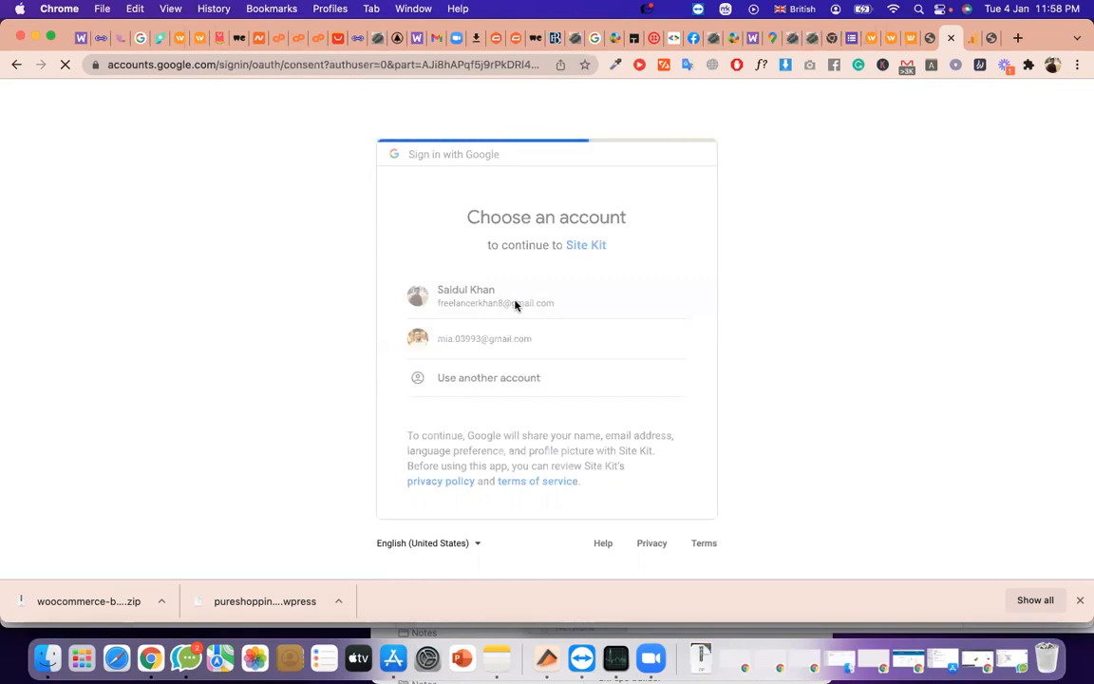
Step: Grant Site Kit permission to manage Search Console data and the list of sites and domains, and continue
scroll(617, 380, "down", 5)
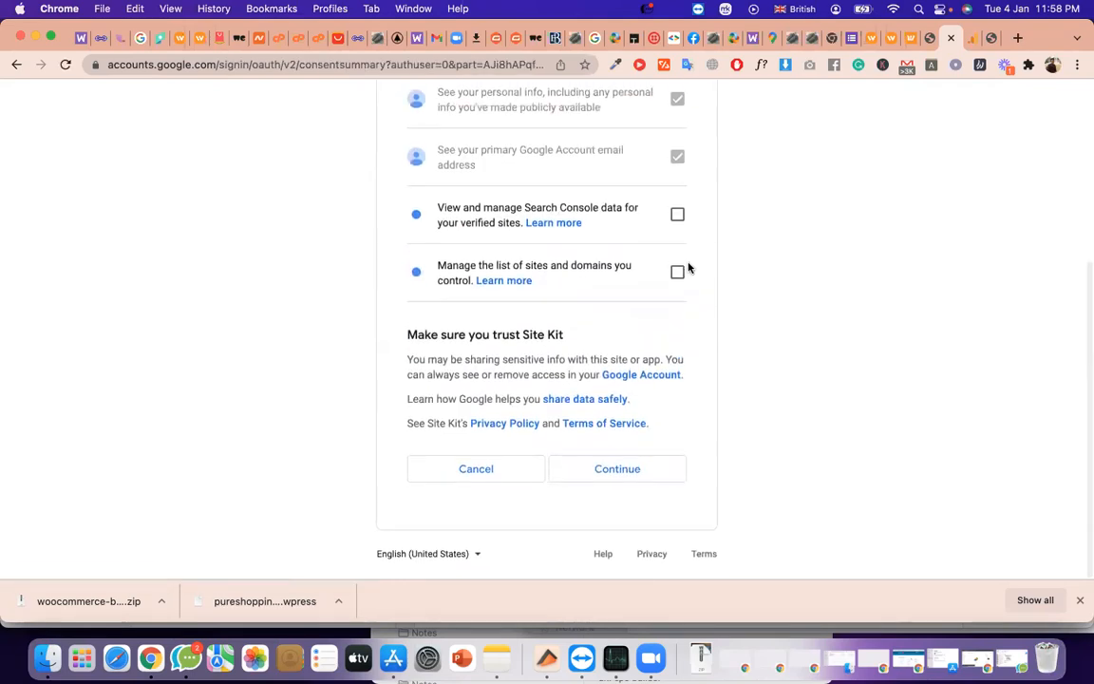
left_click(676, 272)
left_click(676, 215)
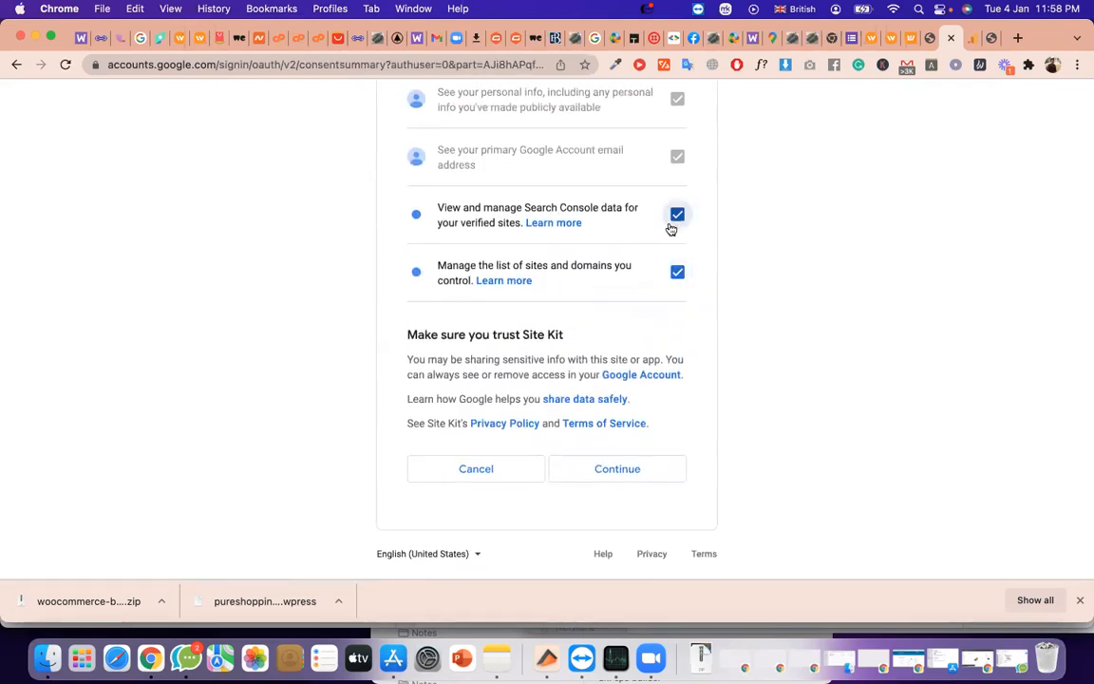
left_click(589, 479)
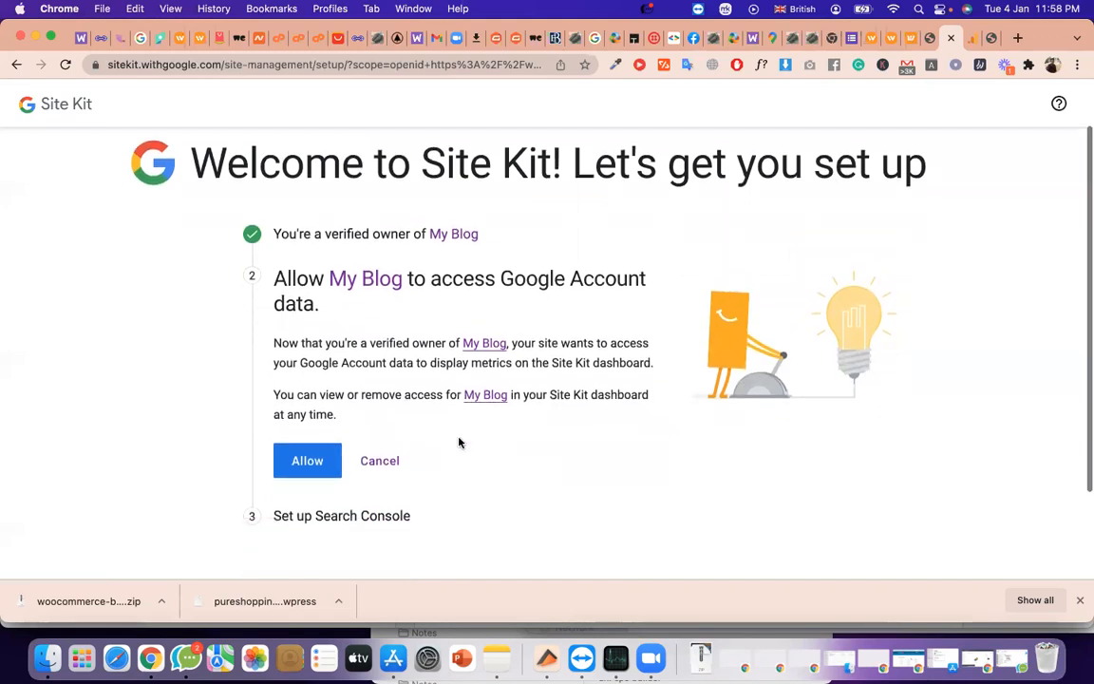
Step: Allow My Blog to access Google Account data, add the site to Search Console and go to the Site Kit dashboard
scroll(459, 443, "down", 3)
left_click(294, 354)
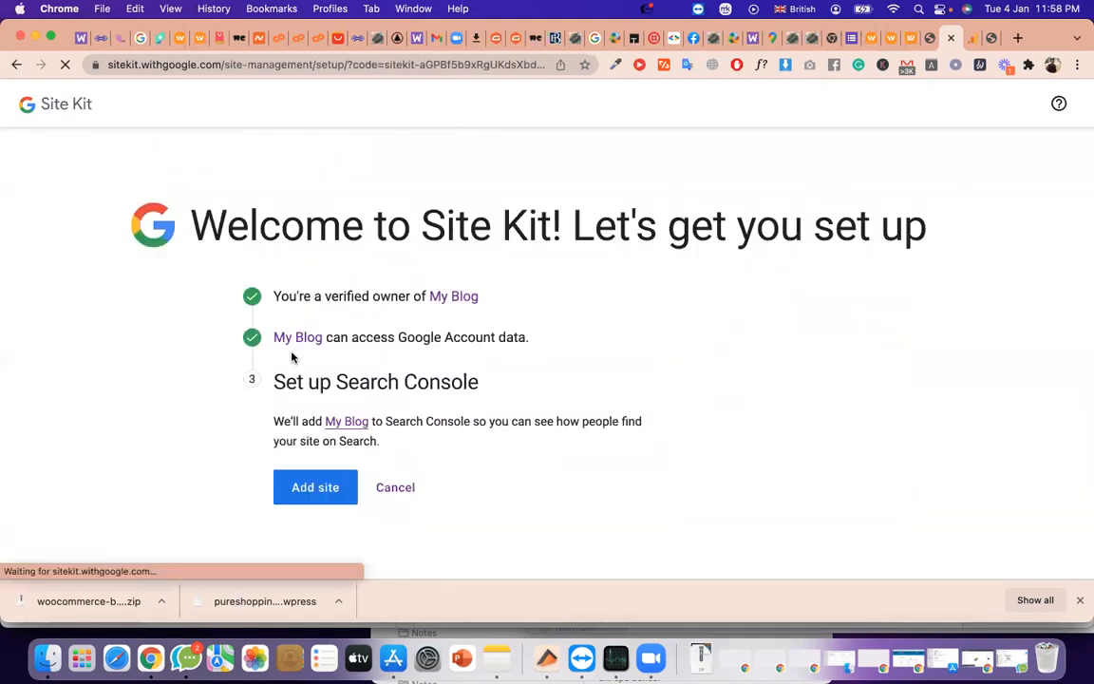
left_click(309, 499)
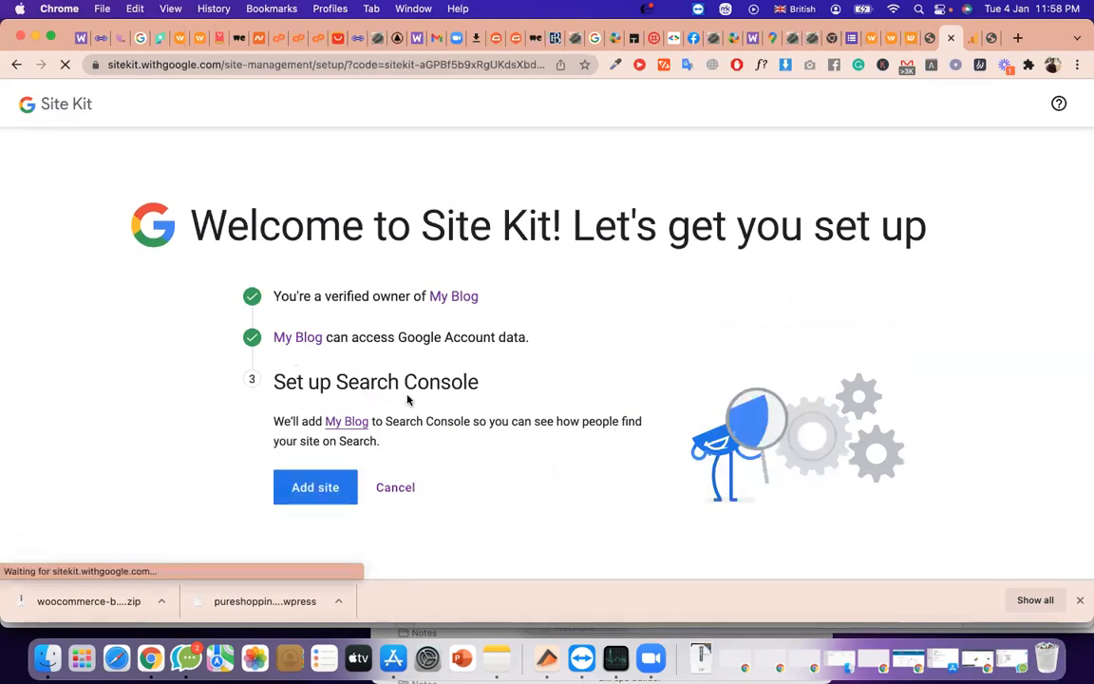
scroll(390, 459, "down", 2)
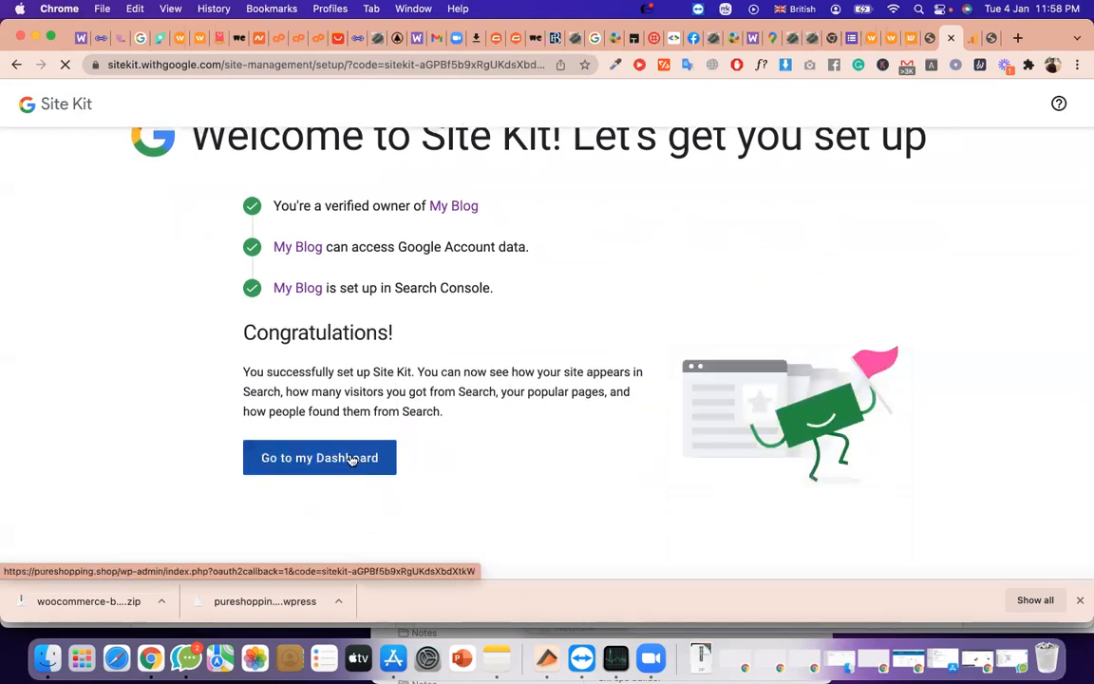
left_click(350, 459)
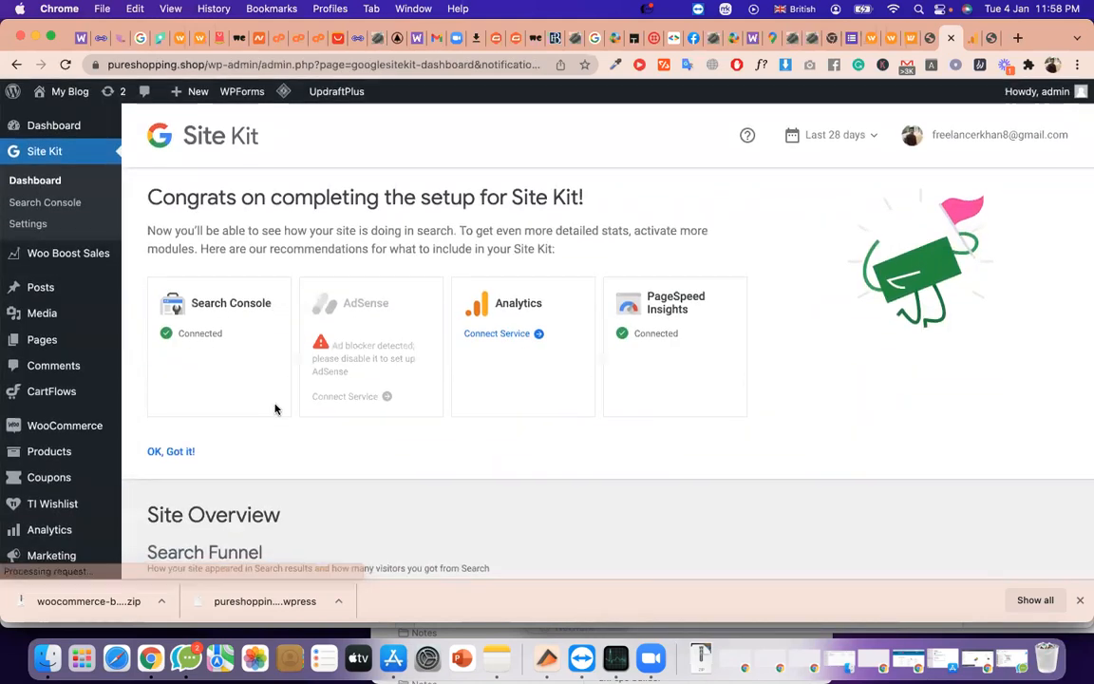
Step: Pause AdBlock once on pureshopping.shop and reload the Site Kit dashboard
triple_click(387, 339)
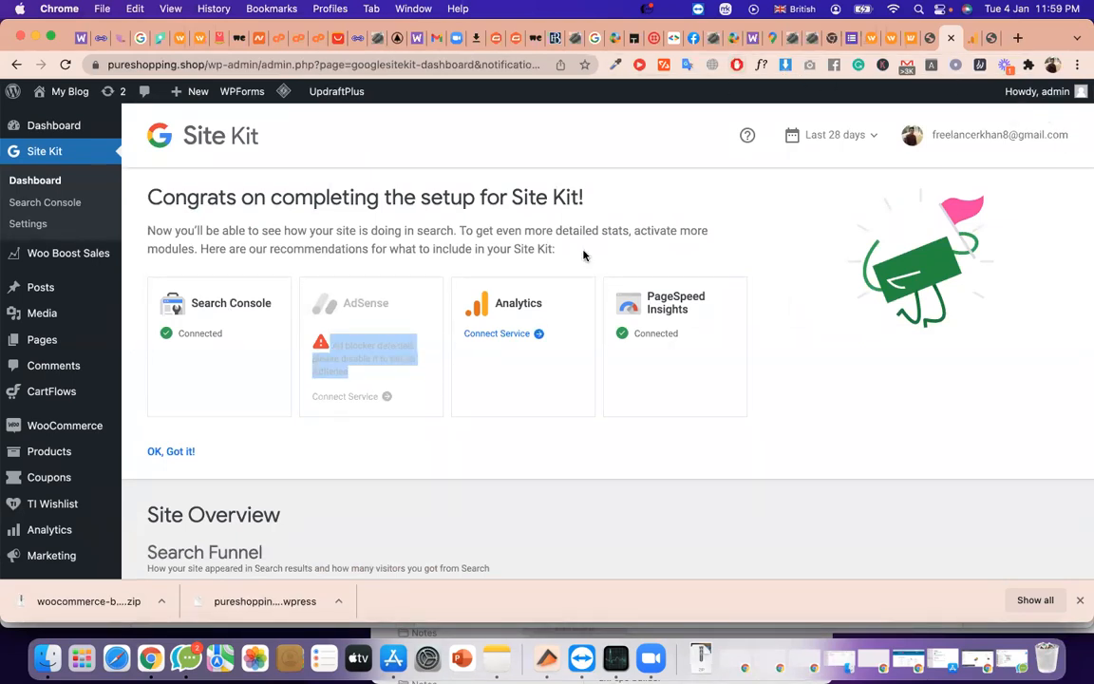
left_click(735, 66)
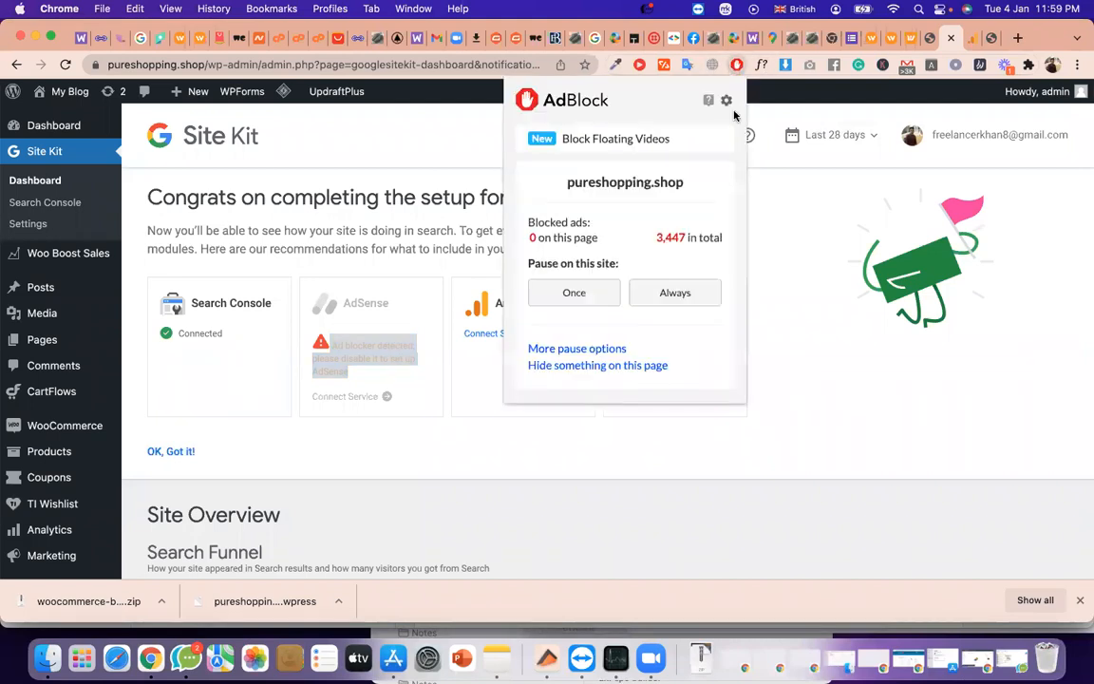
left_click(574, 292)
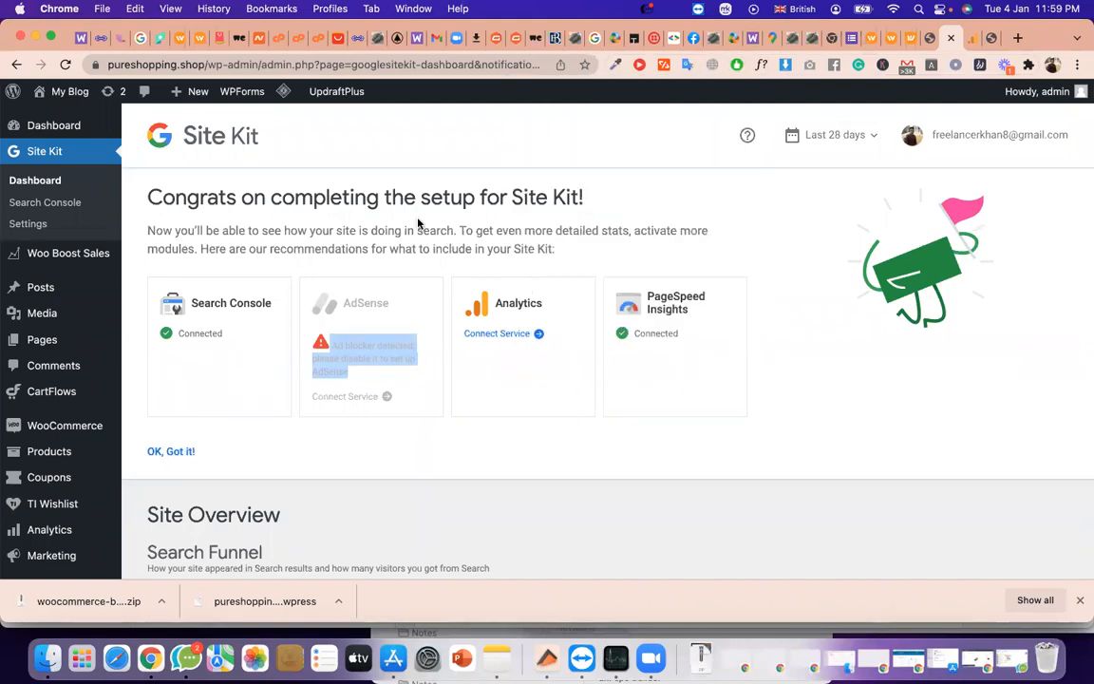
left_click(66, 66)
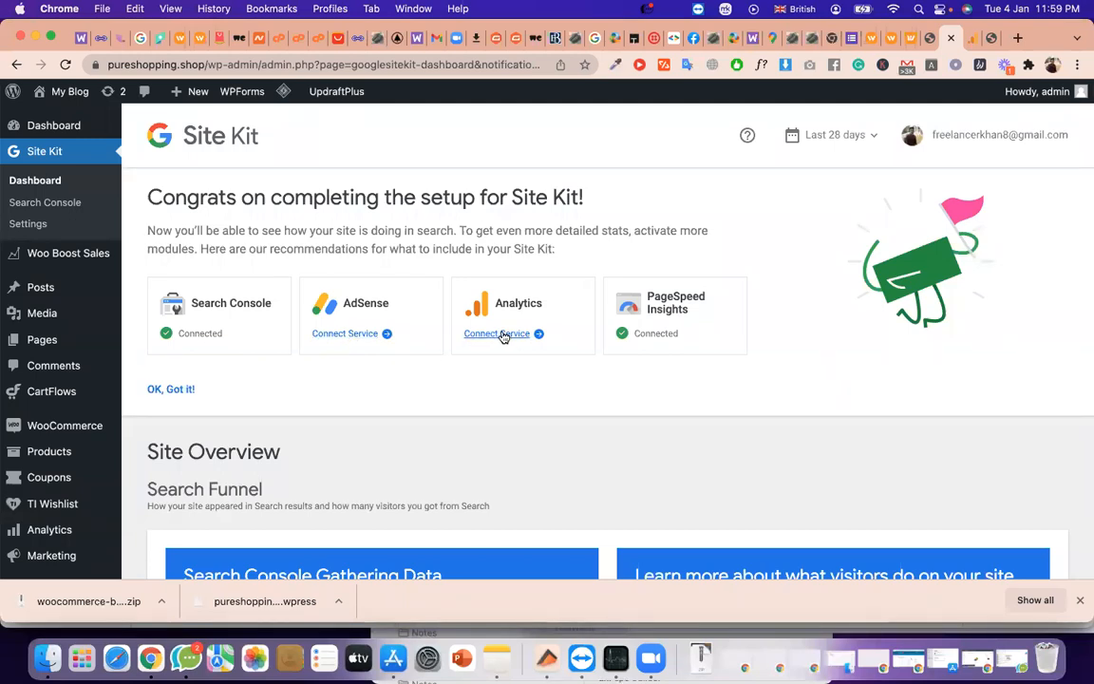
Step: Examine the CartFlows Google Analytics ID field and the Analytics and PageSpeed Insights cards on the Site Kit dashboard
scroll(665, 247, "down", 1)
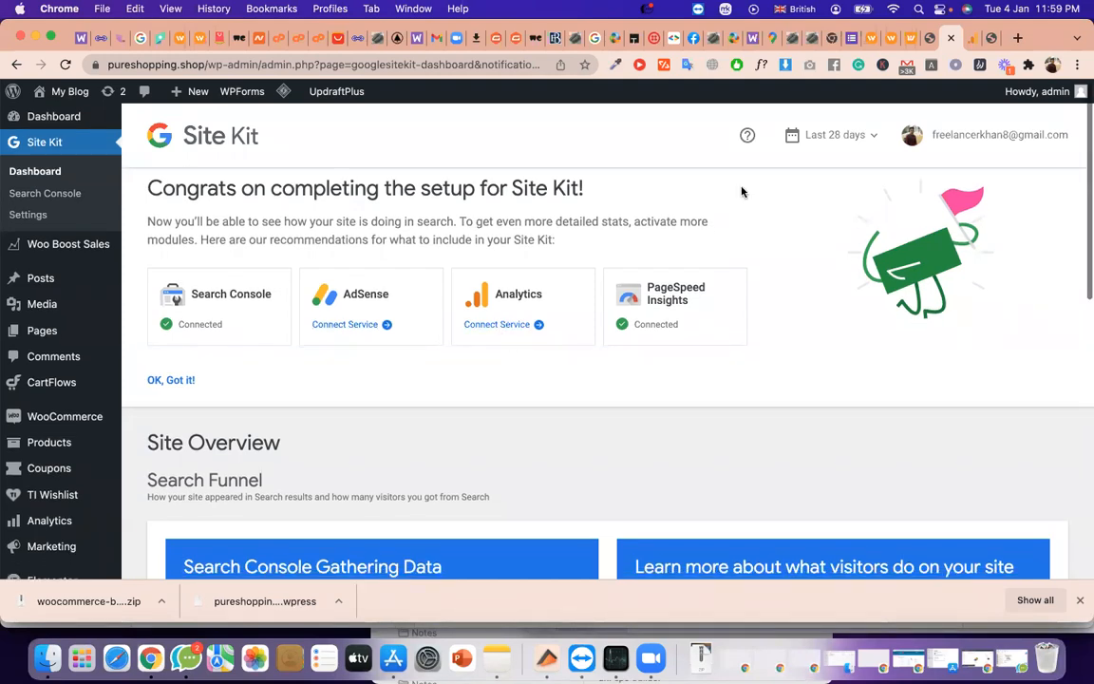
left_click(930, 38)
left_click(522, 359)
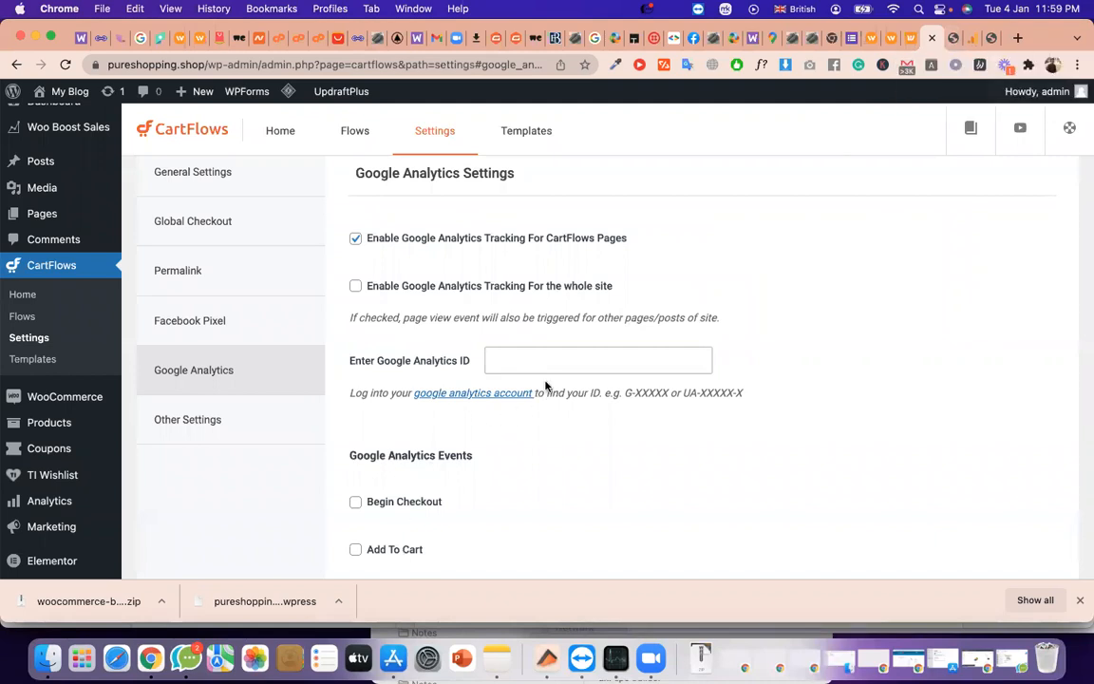
left_click(950, 40)
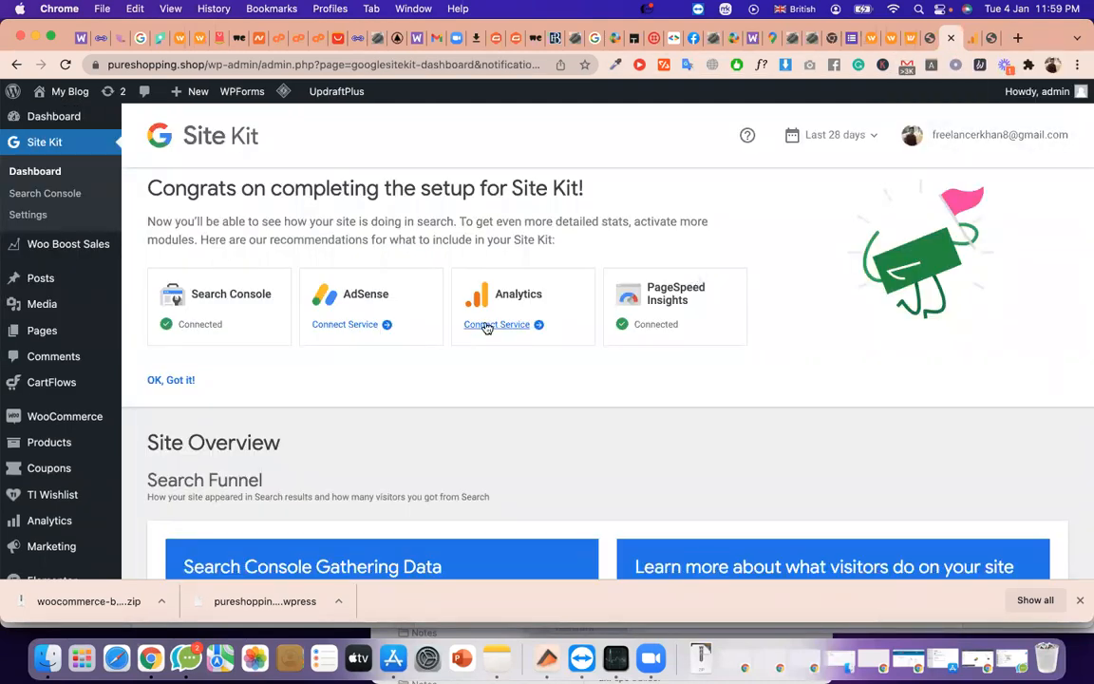
triple_click(681, 298)
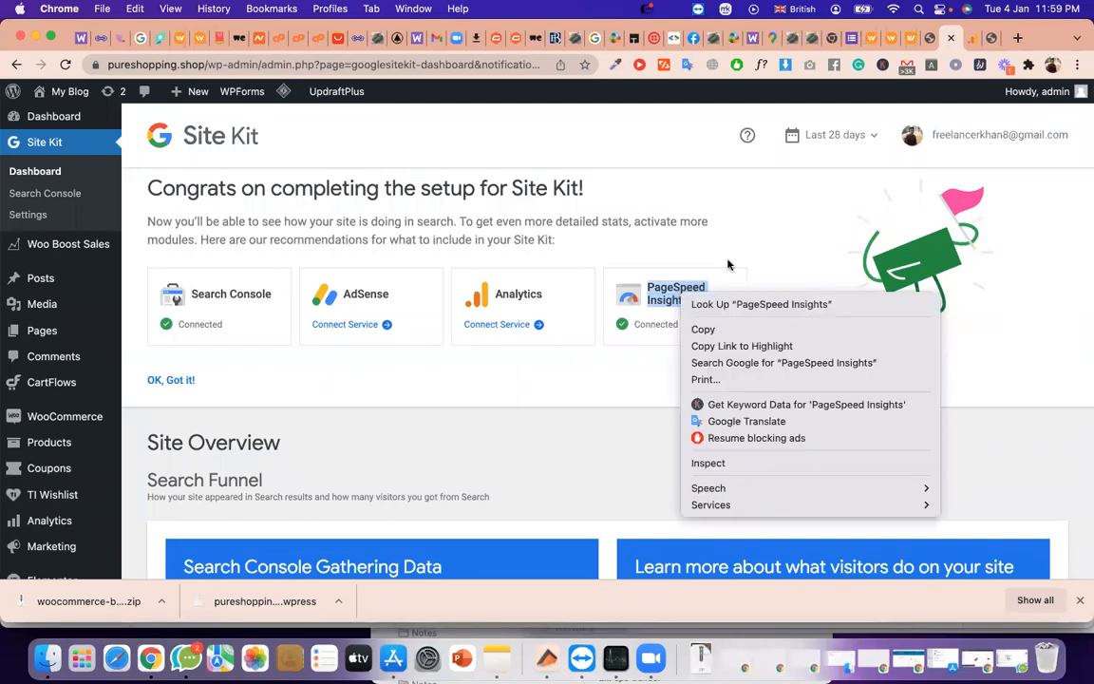
left_click(639, 228)
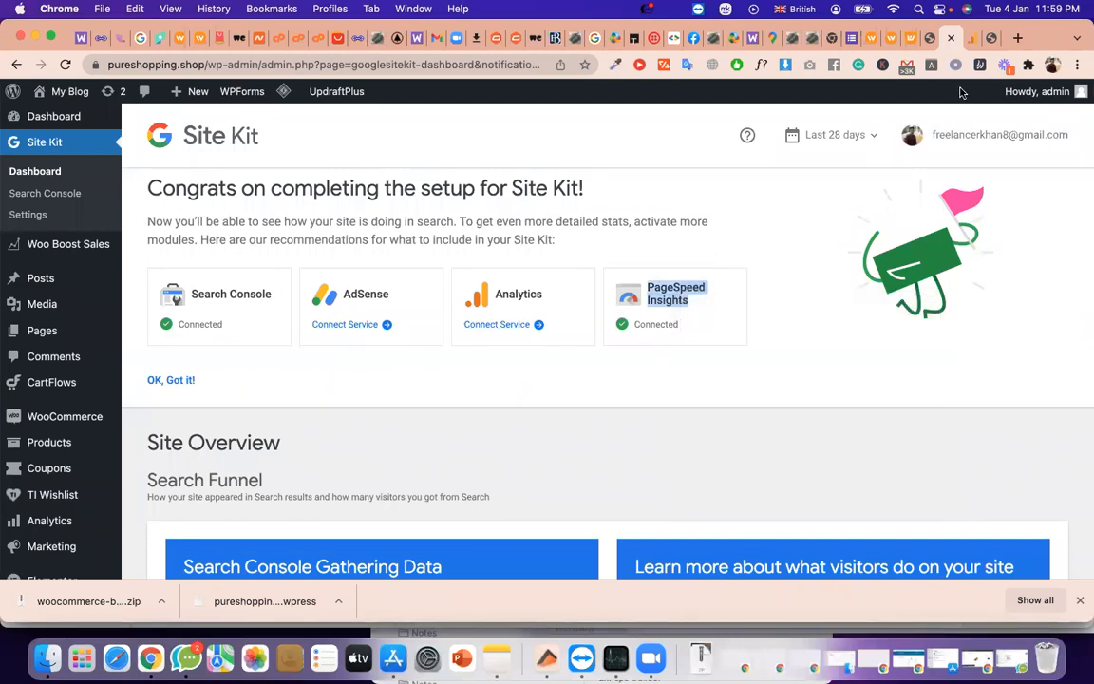
Step: Search Google for "gtmetrix" in a new tab and open the GTmetrix website
left_click(1018, 38)
type("gtmar")
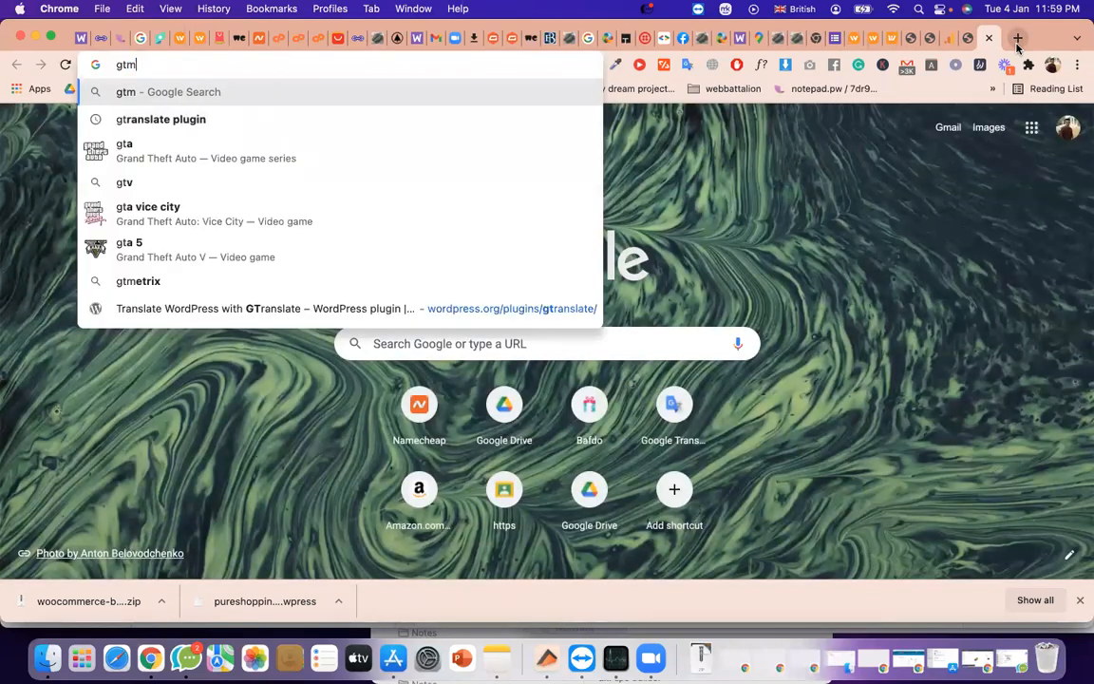
key("Down")
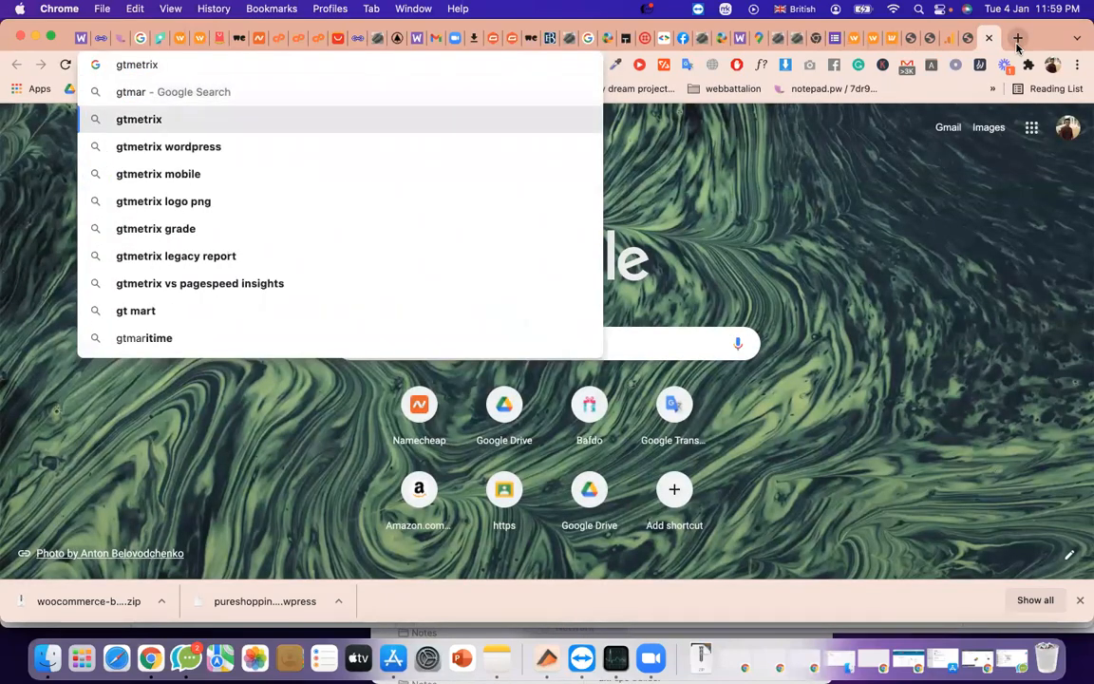
key("Return")
left_click(217, 246)
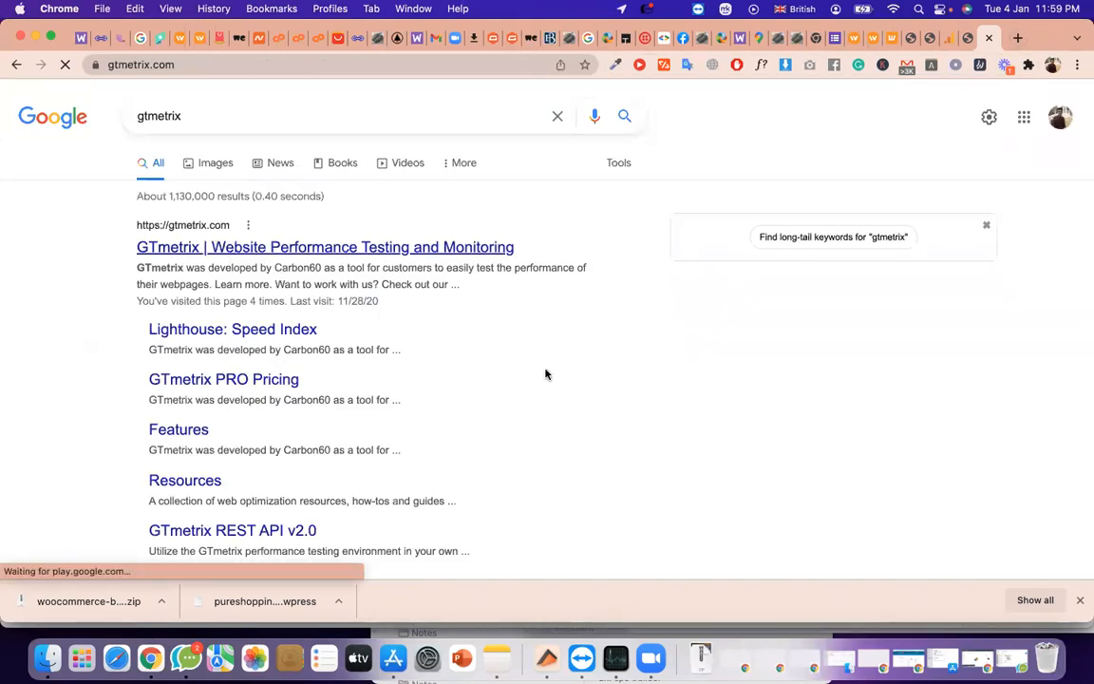
Step: Search Google for "google page insights" in a new tab and open the PageSpeed Insights website
left_click(1018, 38)
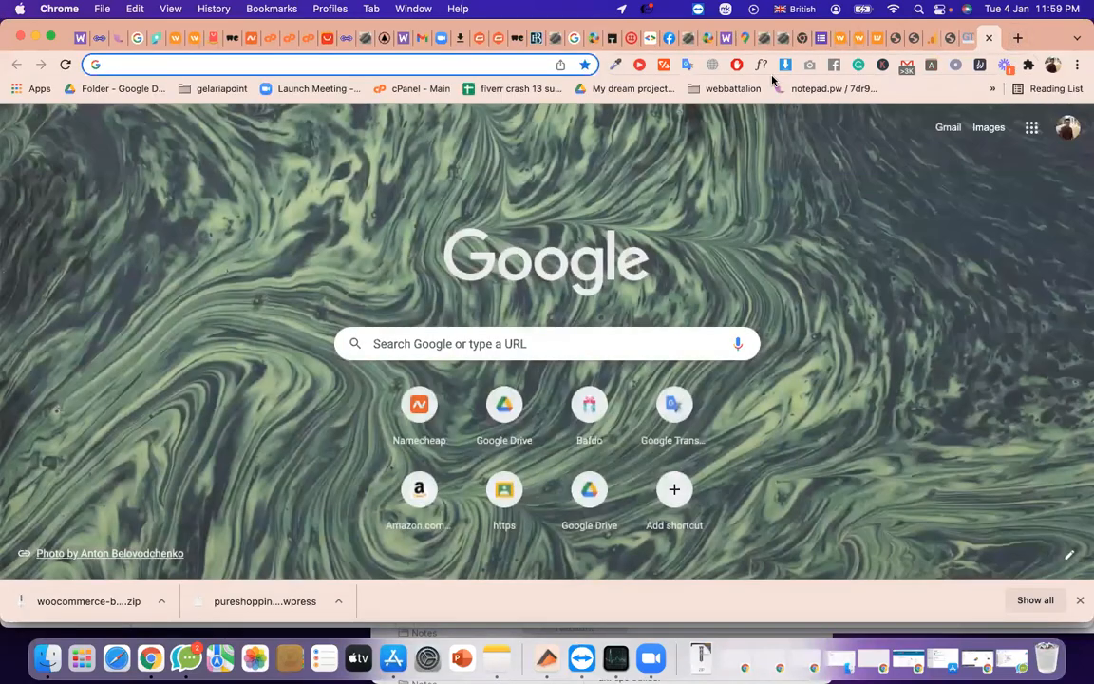
type("go")
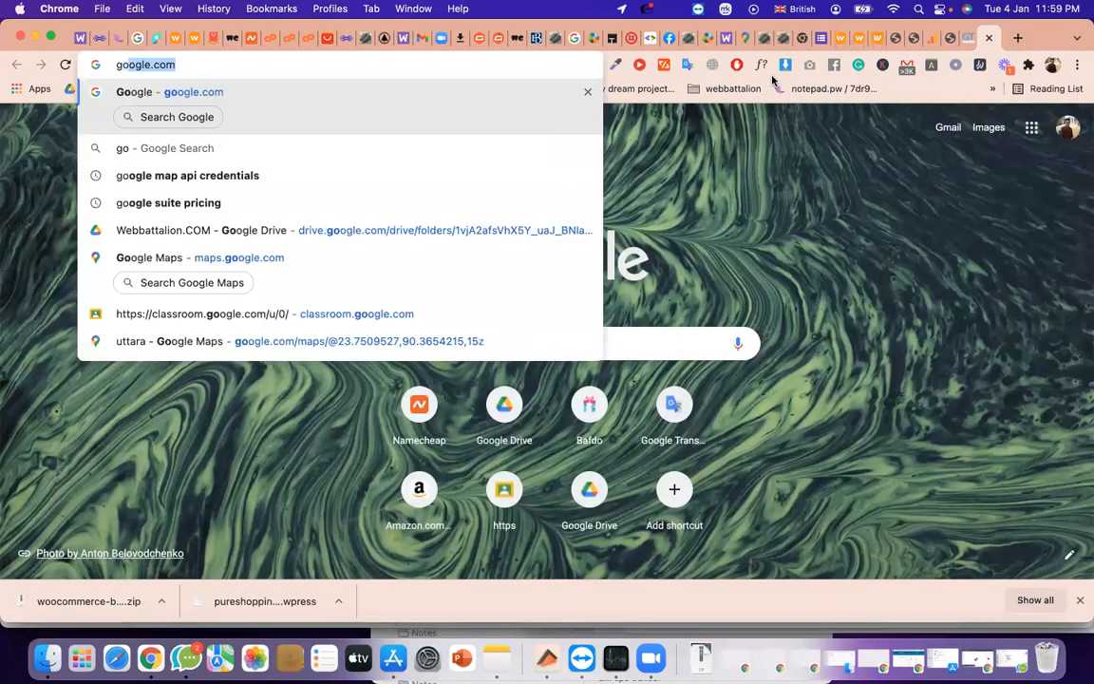
type("ogle page in")
key("Return")
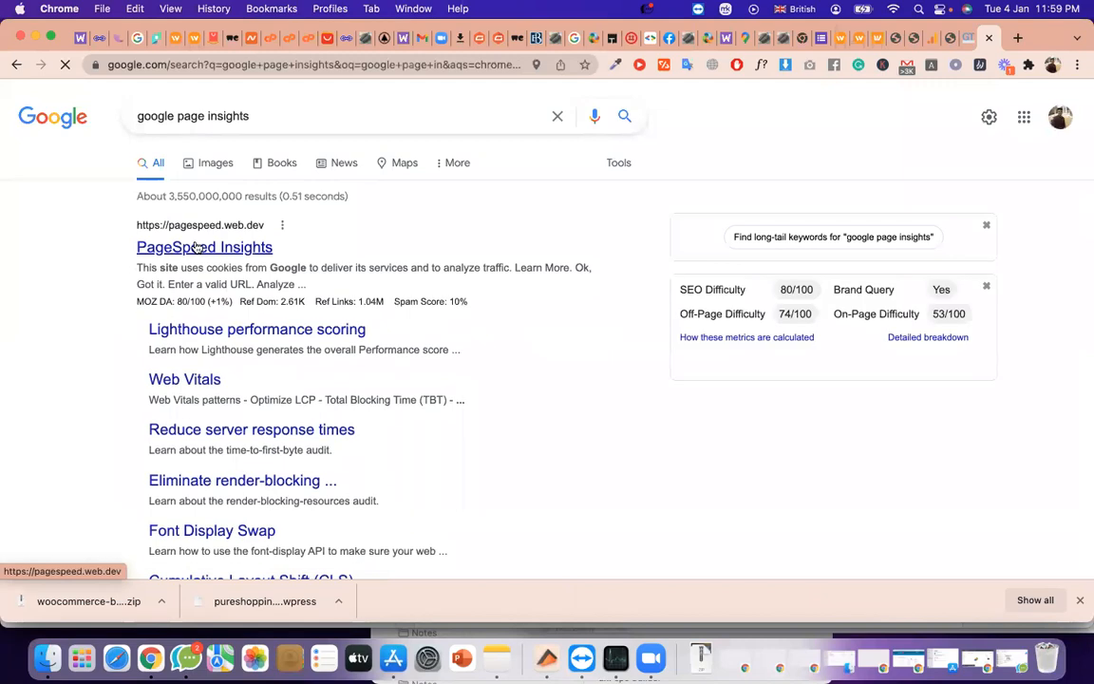
left_click(195, 247)
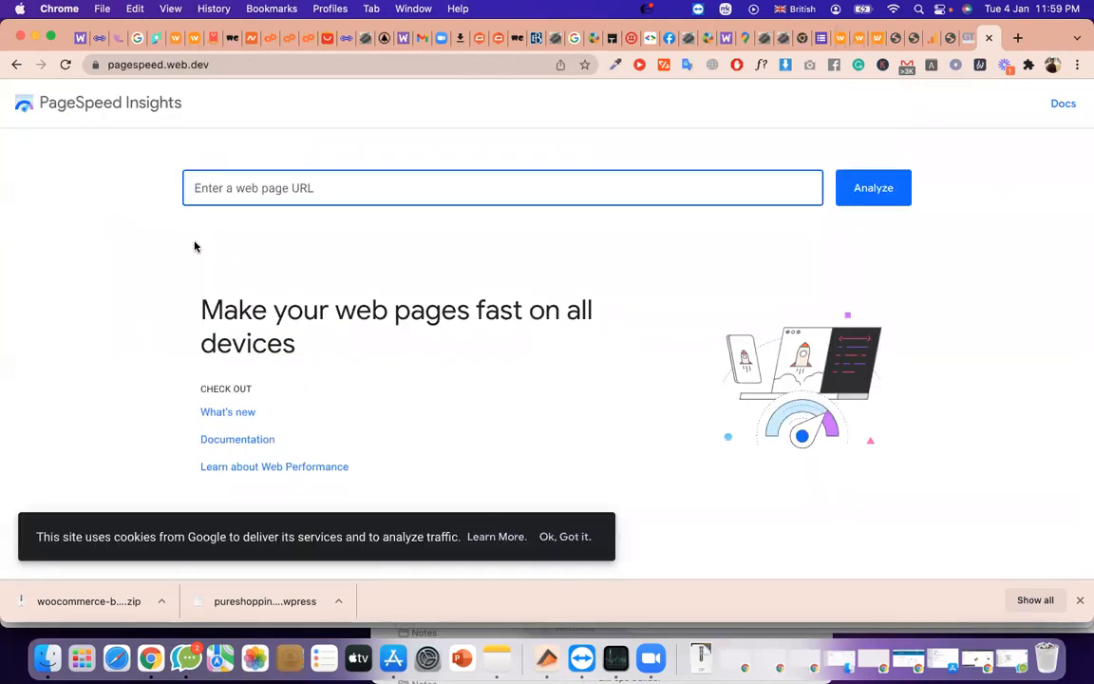
scroll(589, 228, "down", 5)
scroll(589, 228, "up", 10)
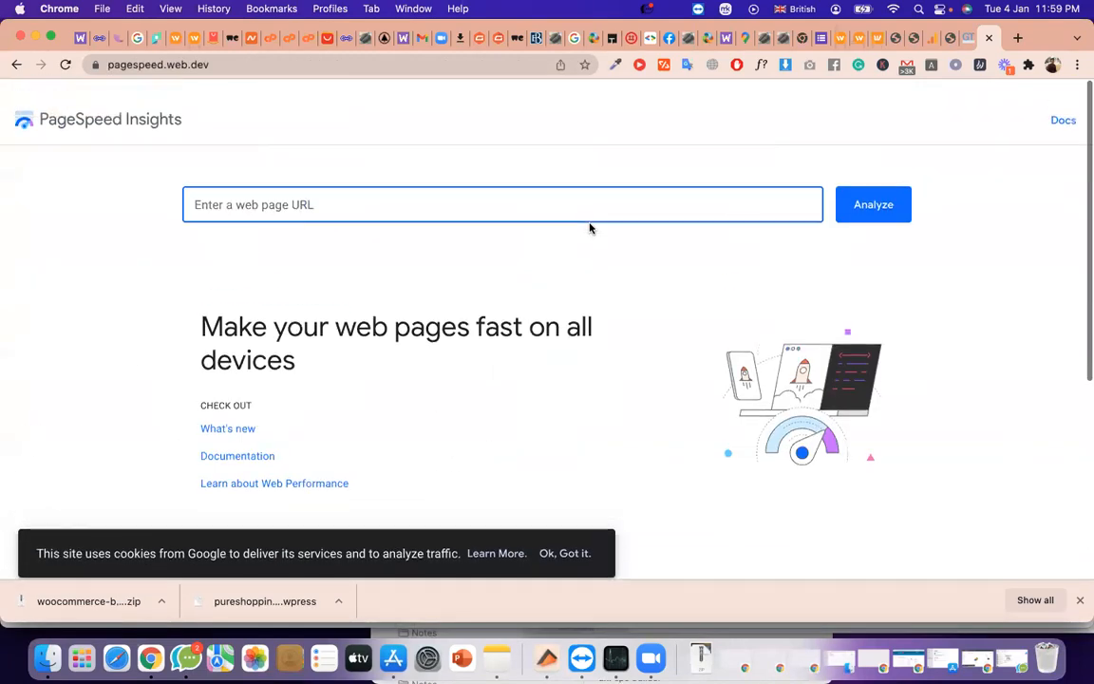
left_click(407, 190)
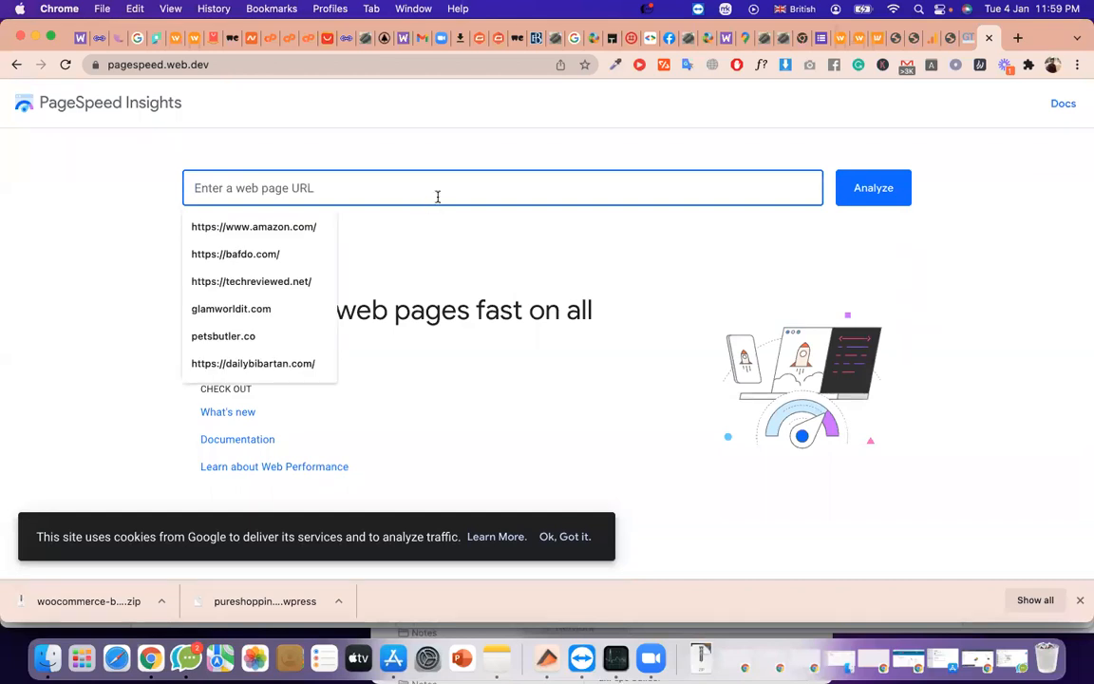
left_click(288, 228)
left_click(870, 194)
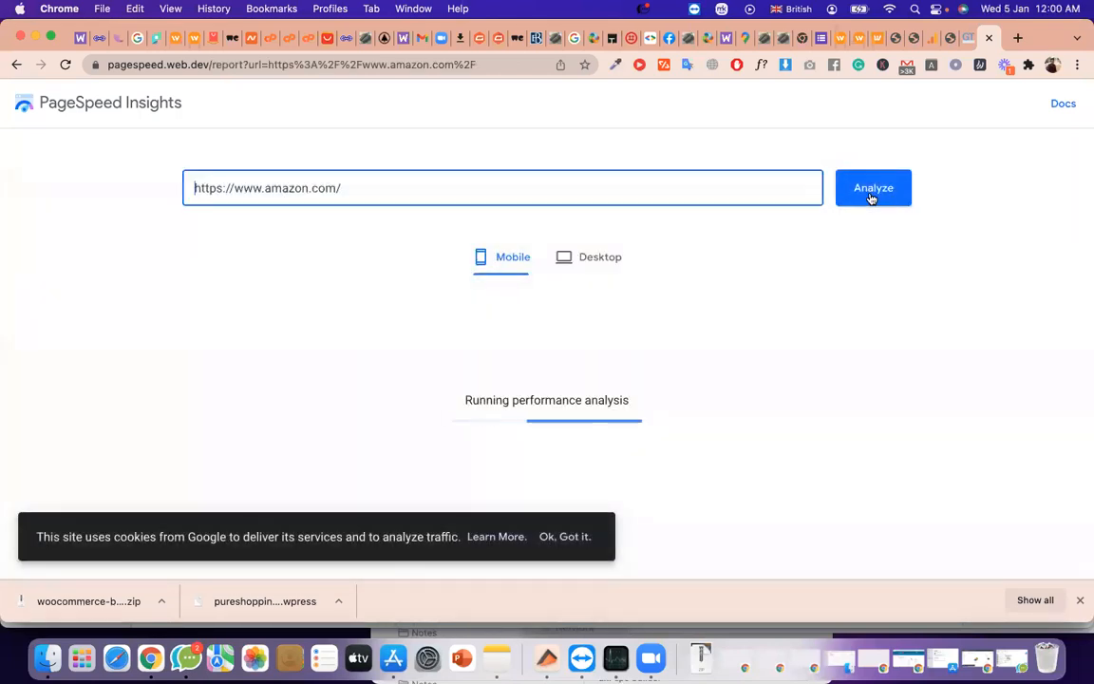
Step: Return to the Site Kit dashboard and examine the PageSpeed Insights connection and the Search Funnel, Acquisition and Page Speed sections
left_click(950, 38)
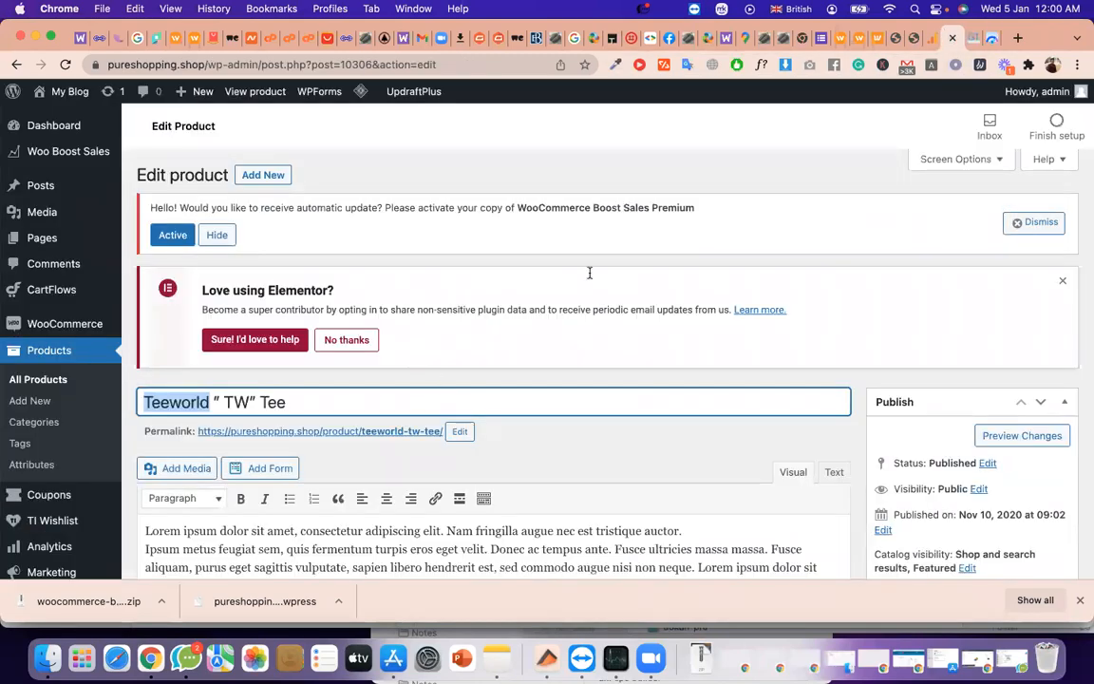
left_click(929, 38)
left_click(912, 38)
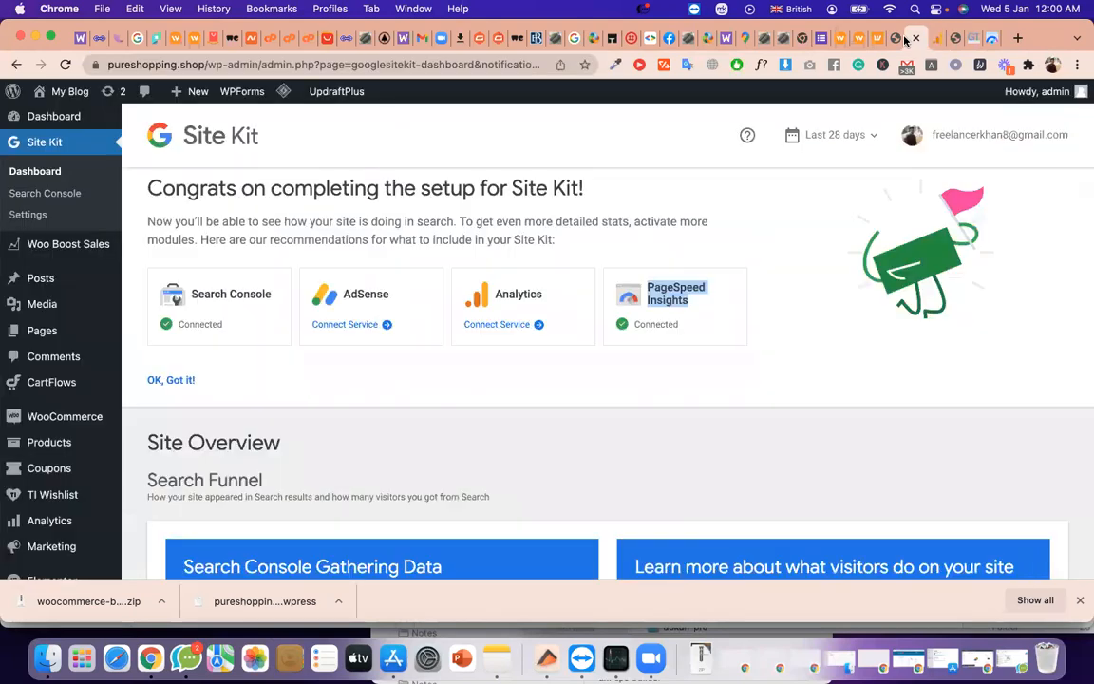
double_click(654, 324)
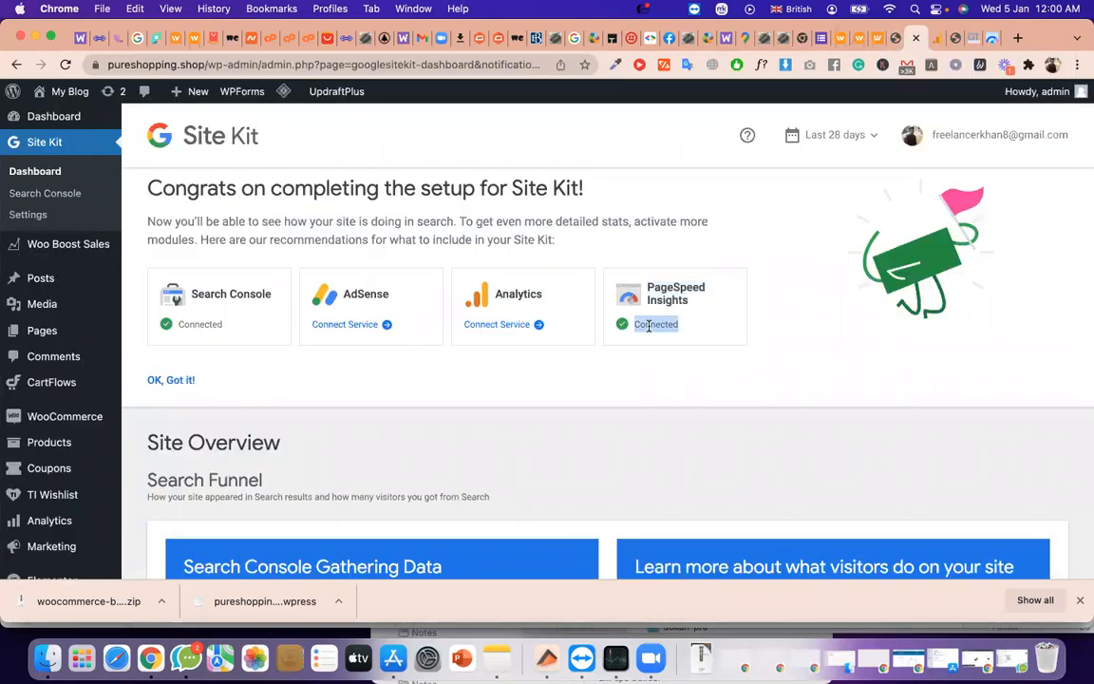
scroll(648, 332, "down", 3)
scroll(650, 435, "down", 5)
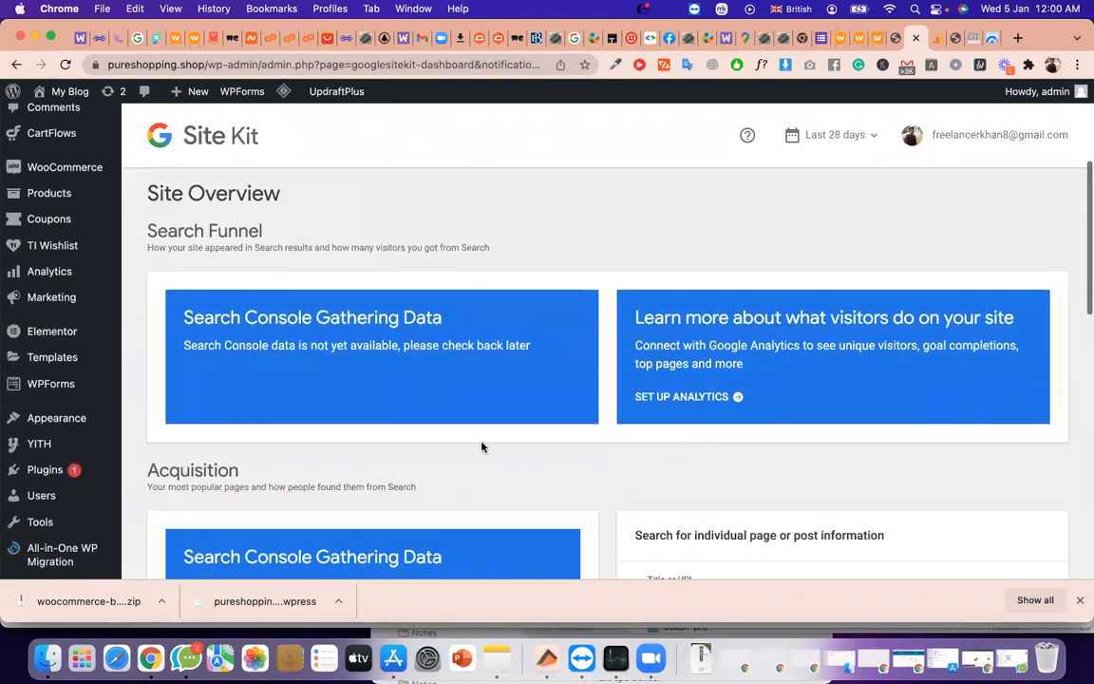
scroll(532, 475, "down", 2)
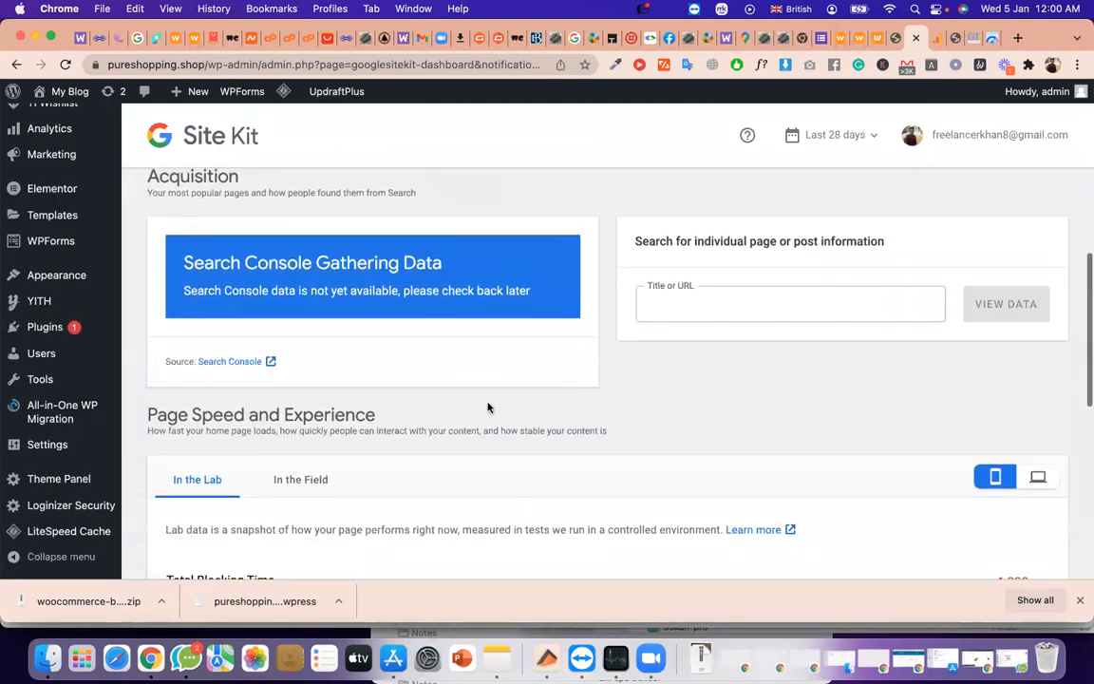
scroll(344, 349, "up", 3)
scroll(345, 350, "up", 6)
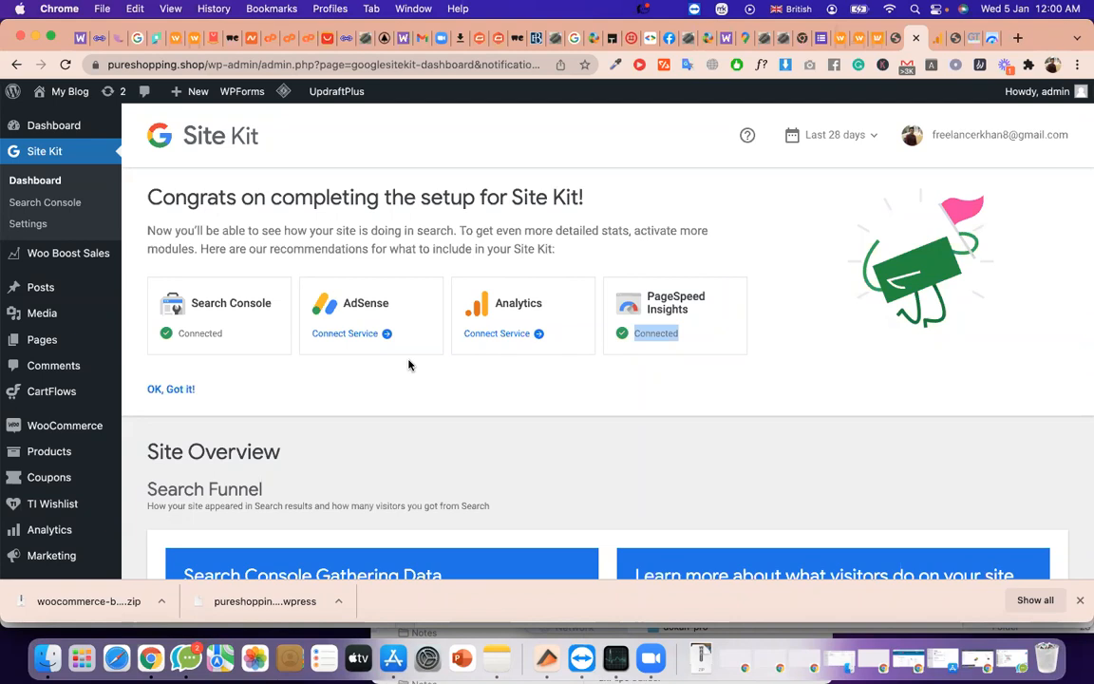
Step: Dismiss the setup-completion notice with the four service cards on the Site Kit dashboard
left_click_drag(801, 311, 219, 278)
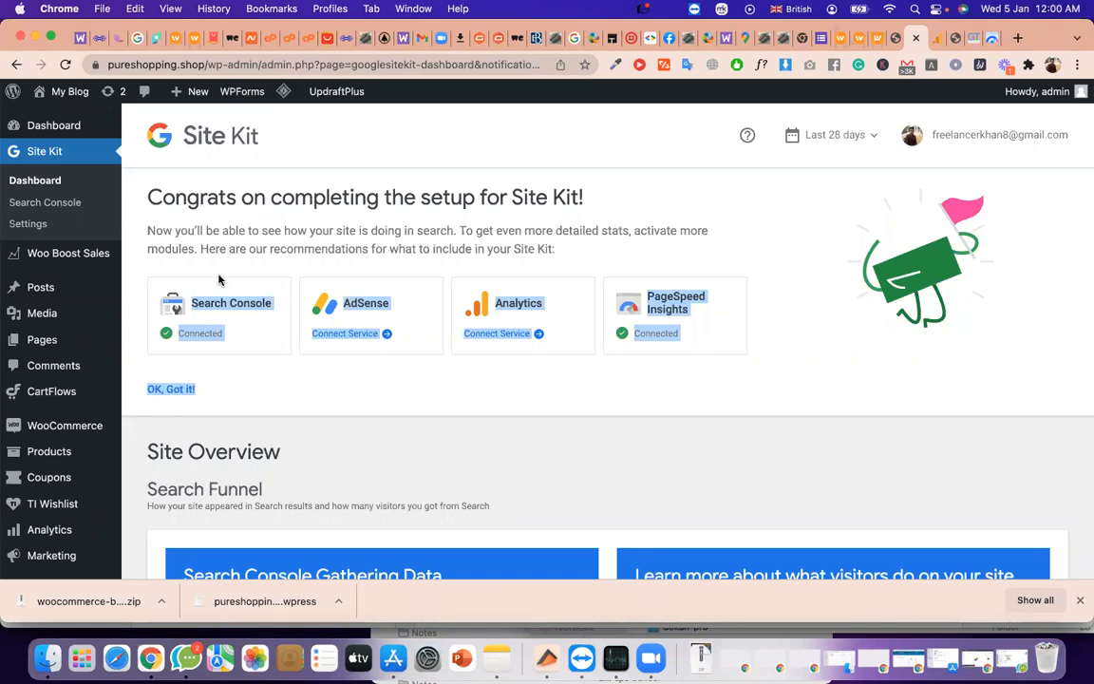
left_click(183, 390)
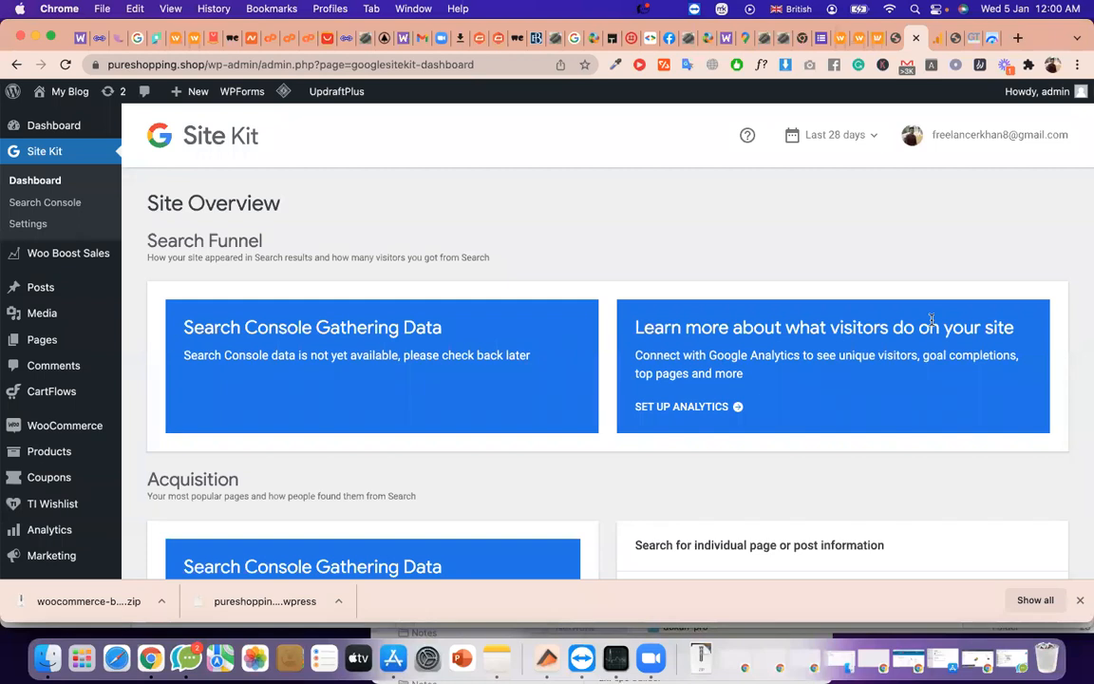
scroll(931, 320, "down", 1)
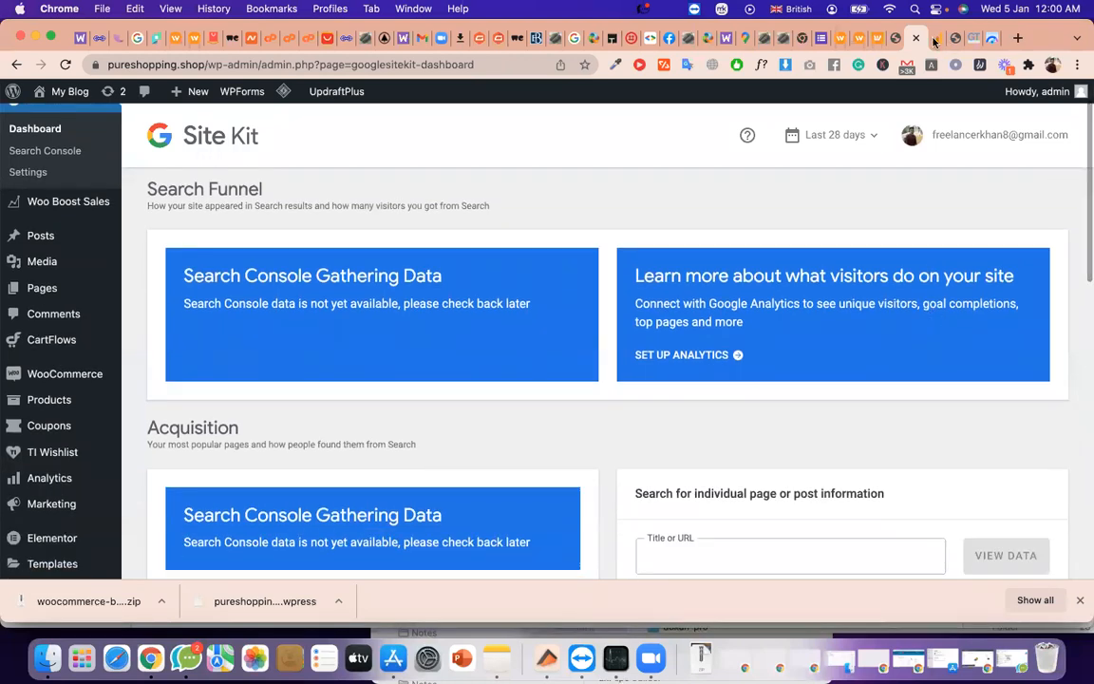
Step: Review the CartFlows Google Analytics settings and return to the Site Kit dashboard
left_click(895, 38)
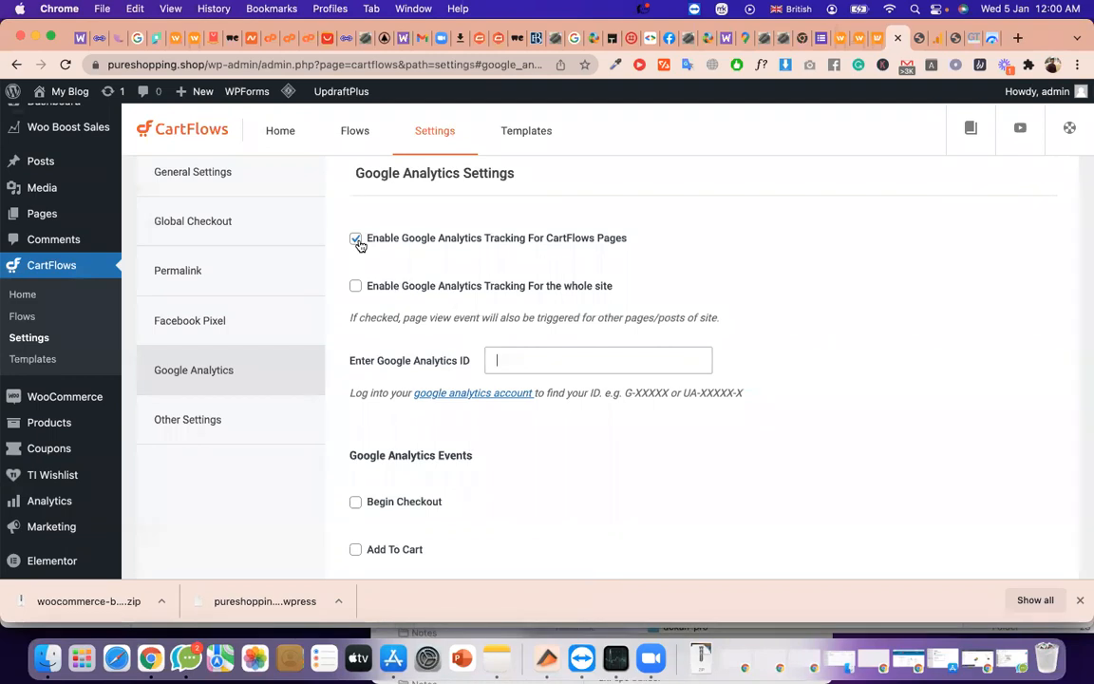
triple_click(475, 174)
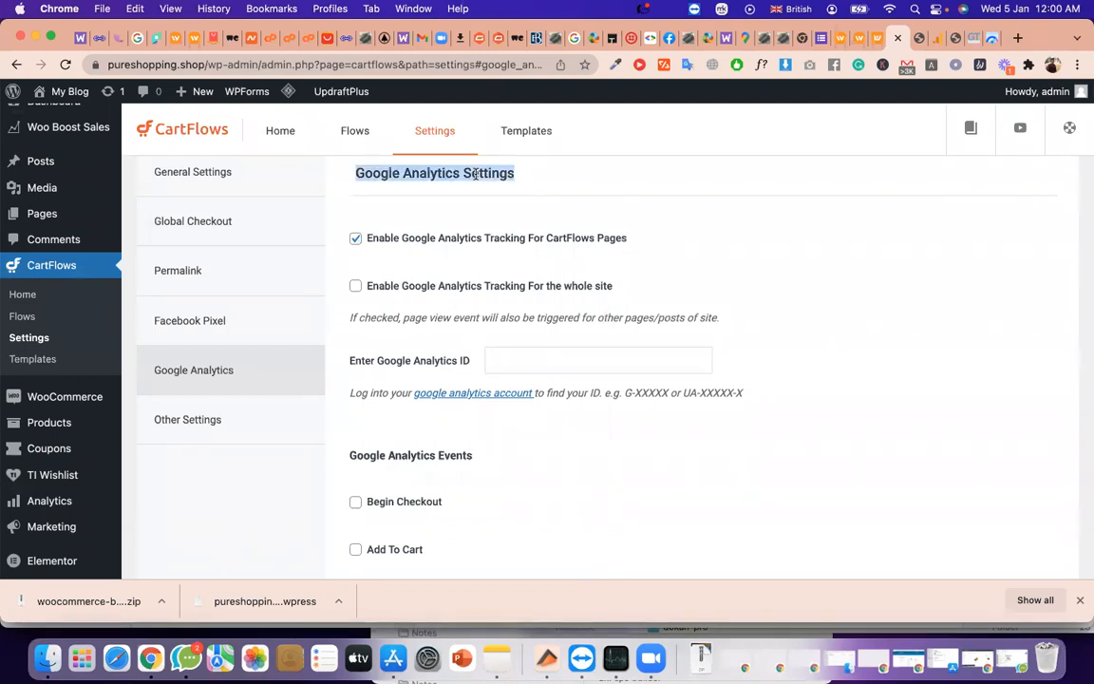
scroll(855, 152, "up", 1)
left_click(918, 38)
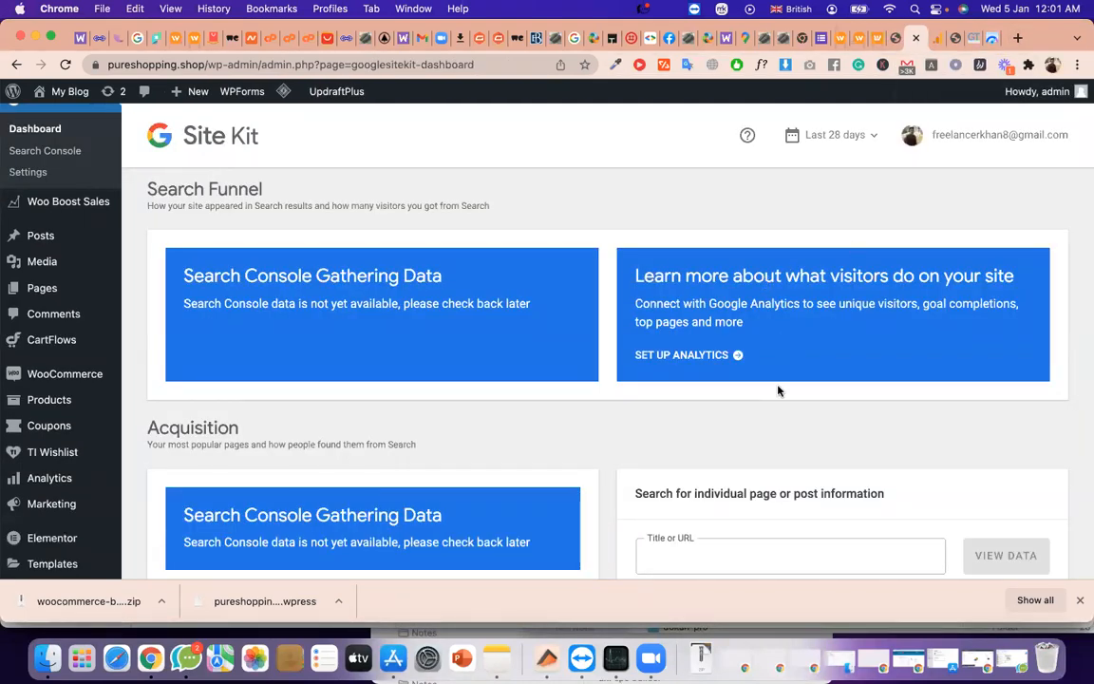
Step: Search Google for "thrive architect" in a new tab and open the thrivethemes.com Thrive Architect page
left_click(1014, 40)
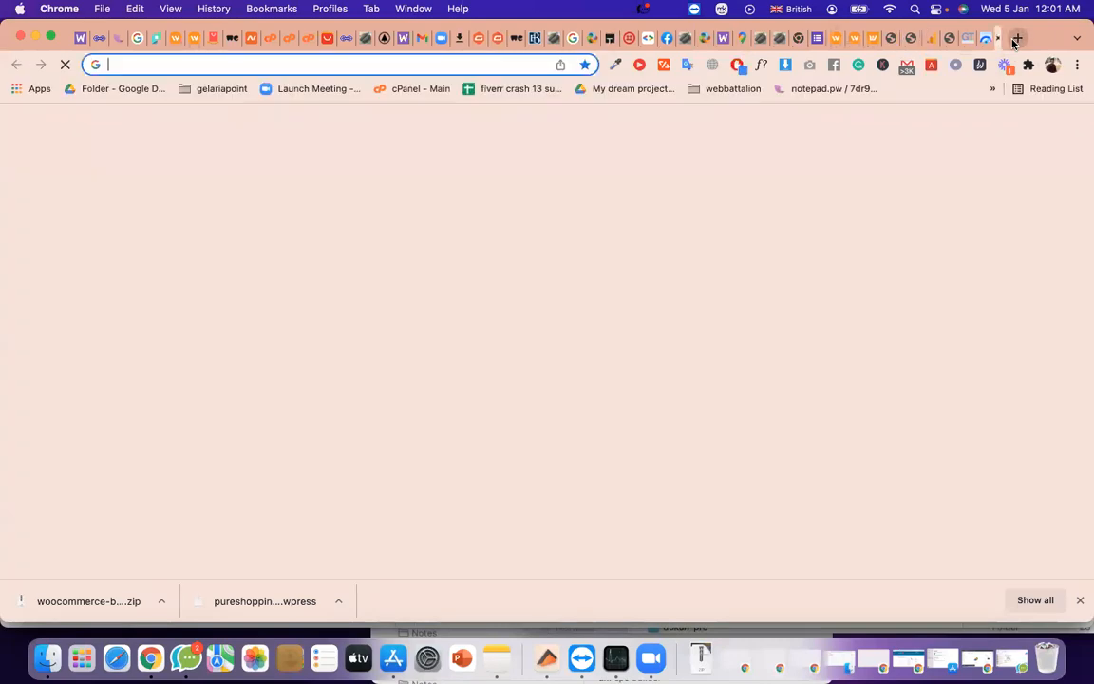
type("thri")
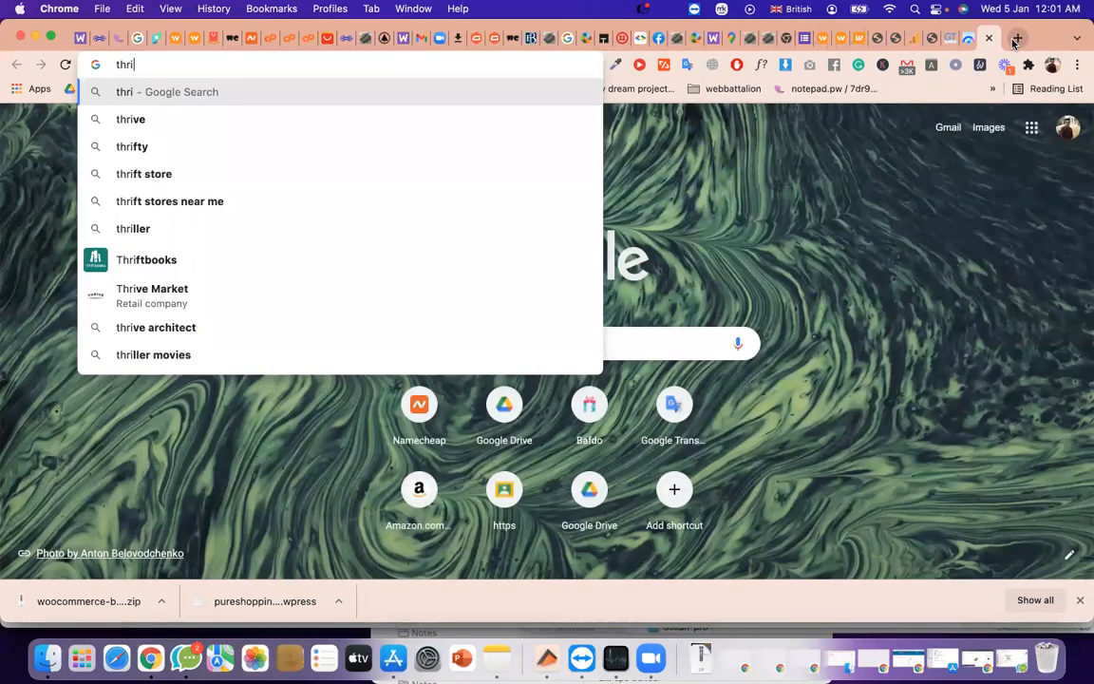
key("BackSpace")
key("BackSpace")
type("rive")
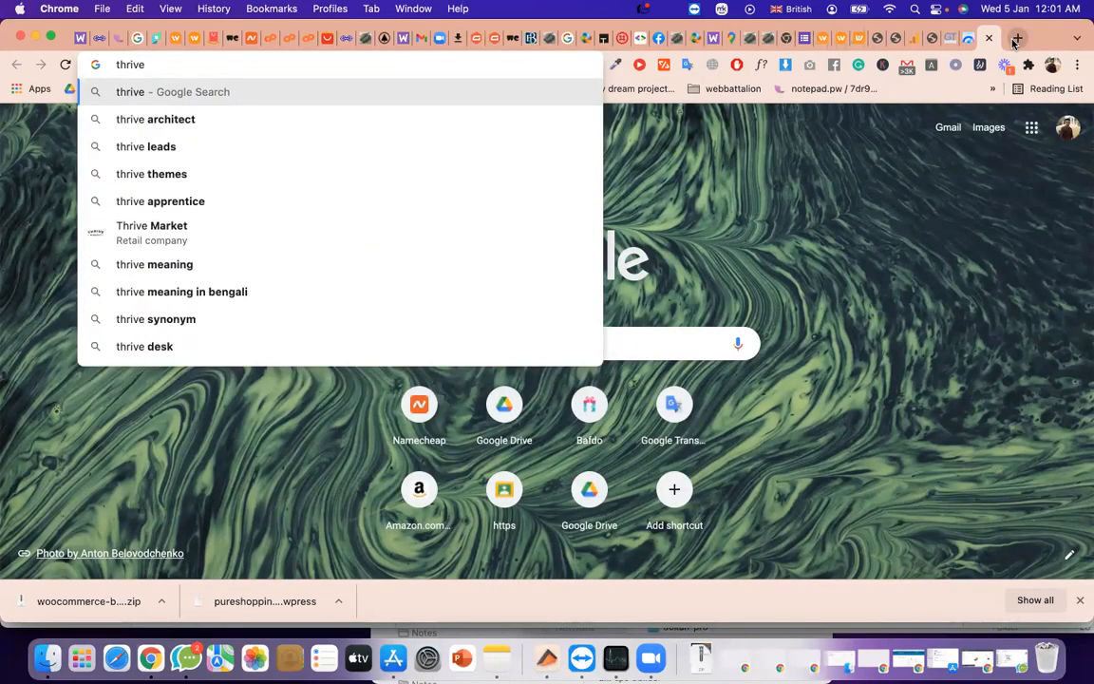
key("Down")
key("Return")
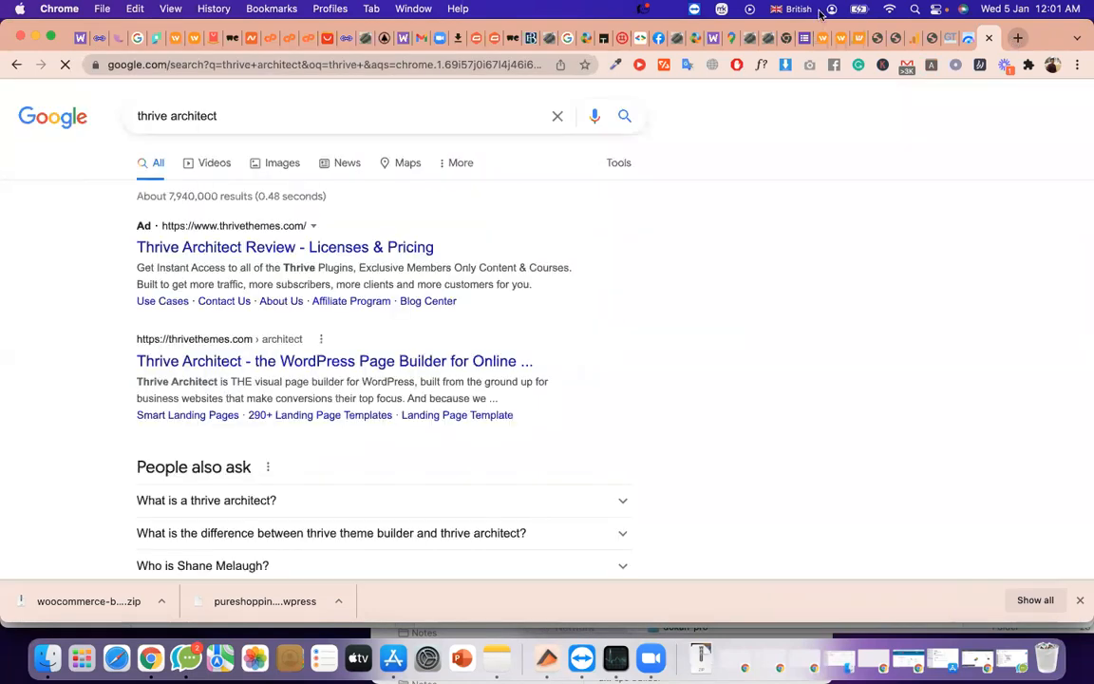
scroll(425, 211, "down", 3)
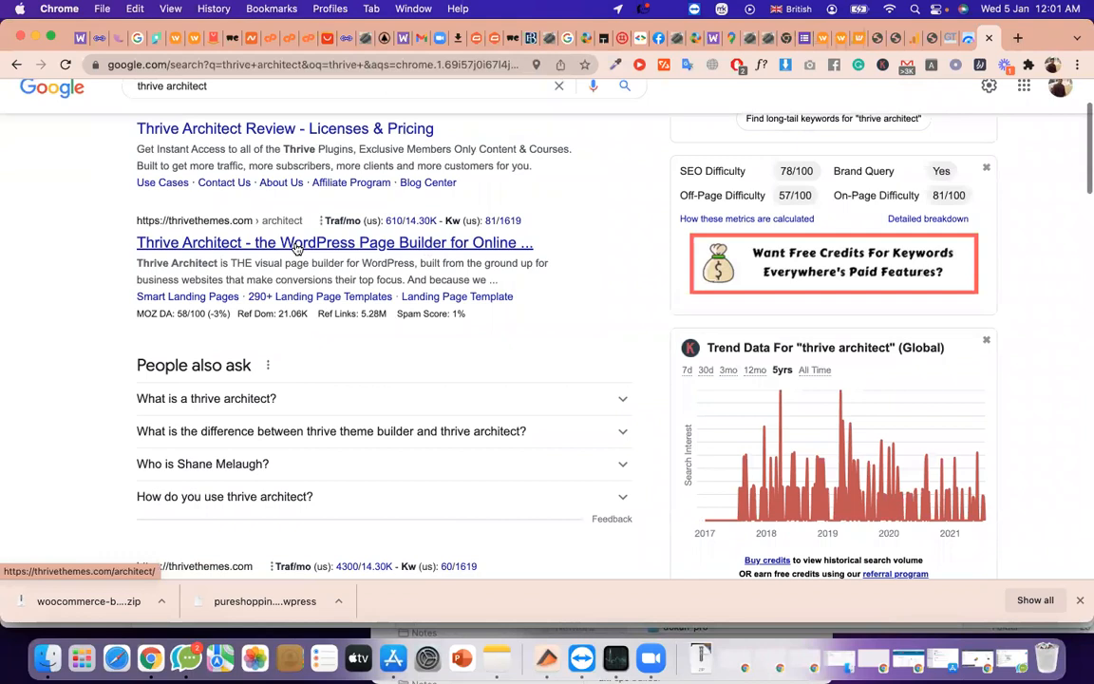
left_click(297, 245)
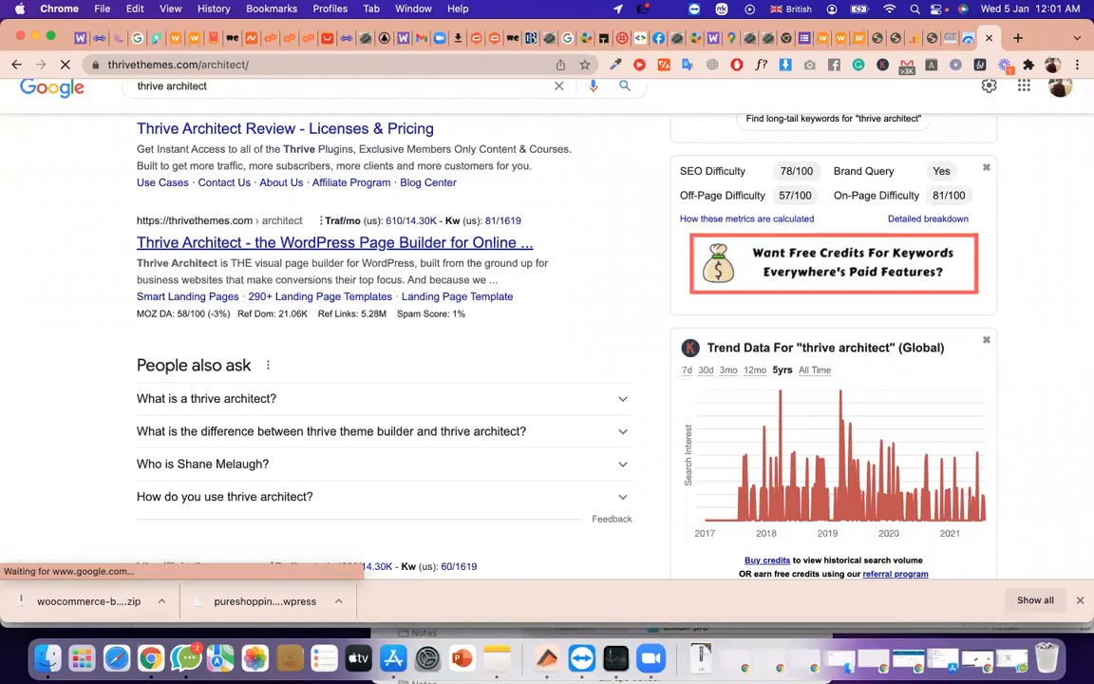
Step: Switch to Notes and move "CartFlows (P)" from the marketing list to a new "Sales funnel:" section above it in the store setup note
left_click(495, 658)
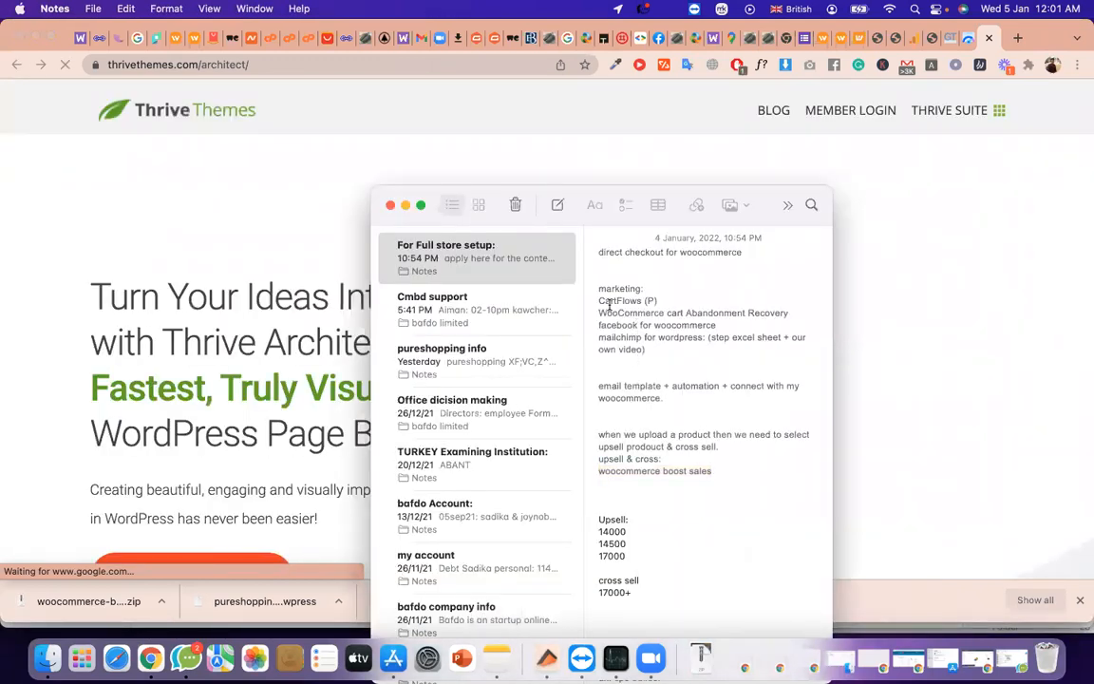
left_click(646, 288)
left_click_drag(657, 300, 581, 300)
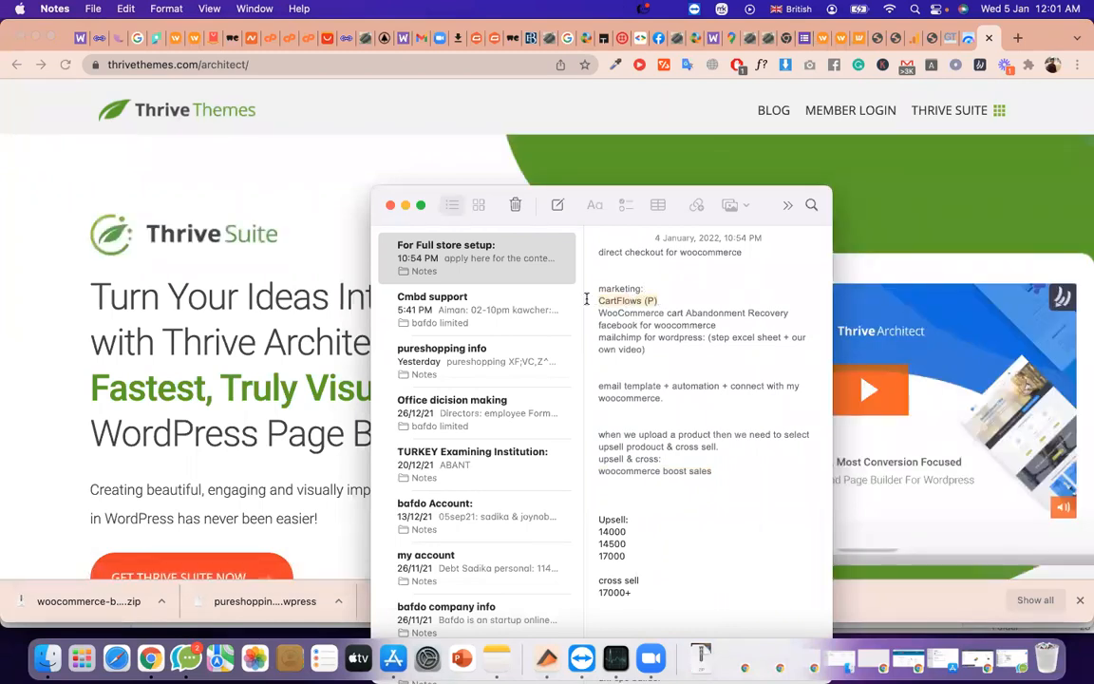
key("BackSpace")
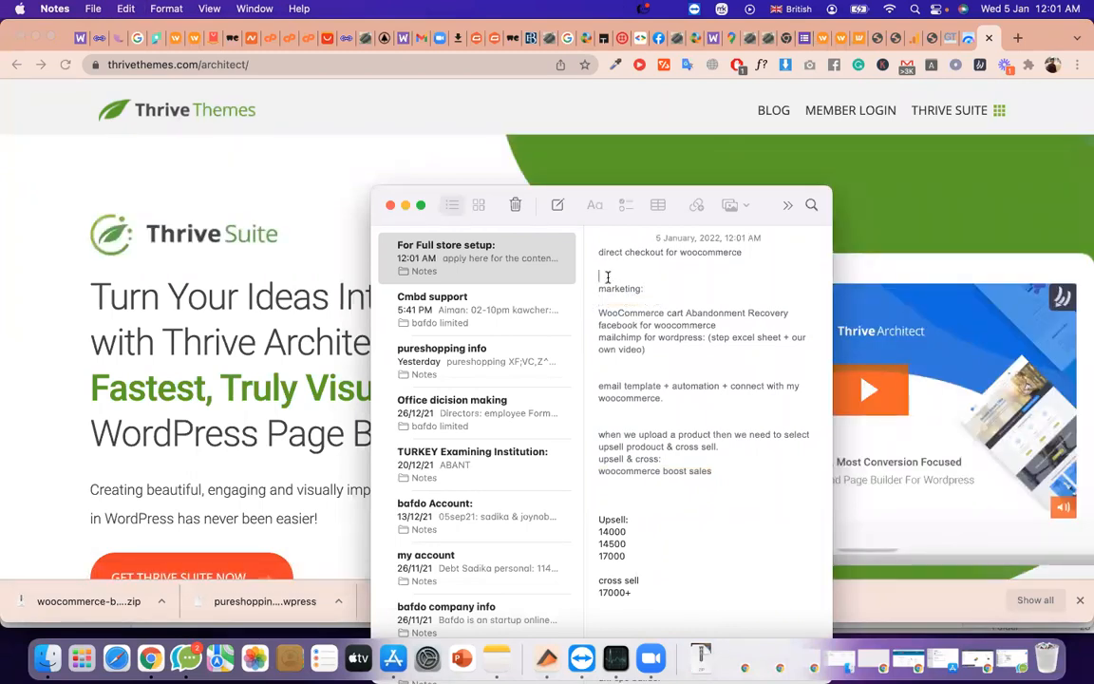
key("Return")
key("Return")
left_click(619, 275)
type("Sales funnel:")
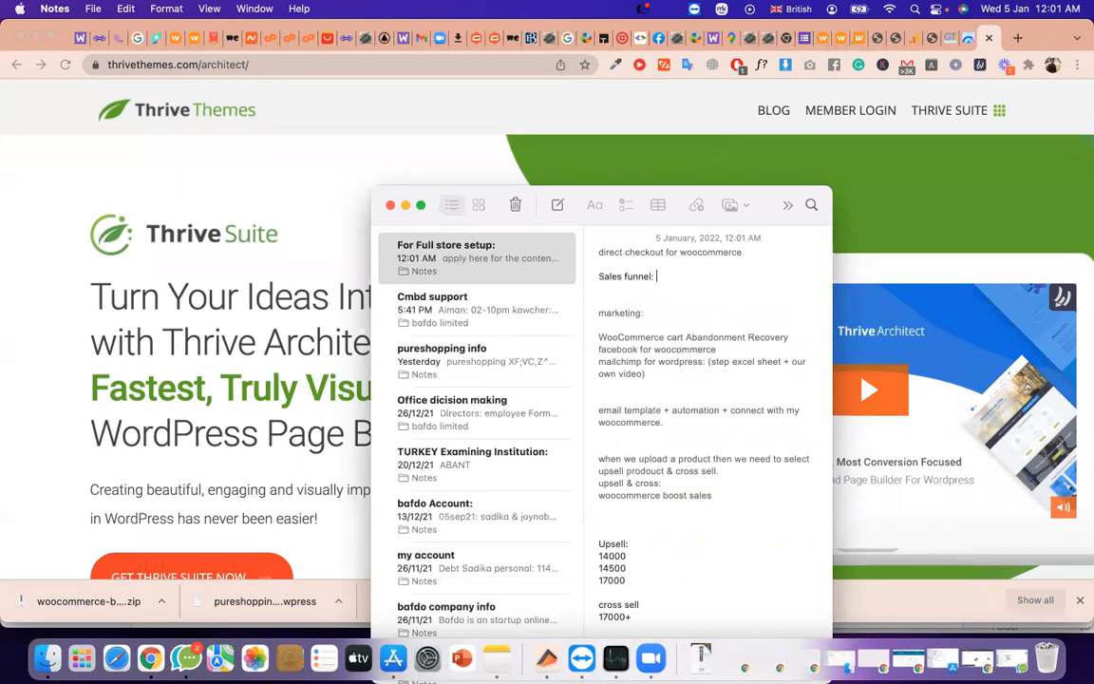
key("Return")
type("CartFlows (P)")
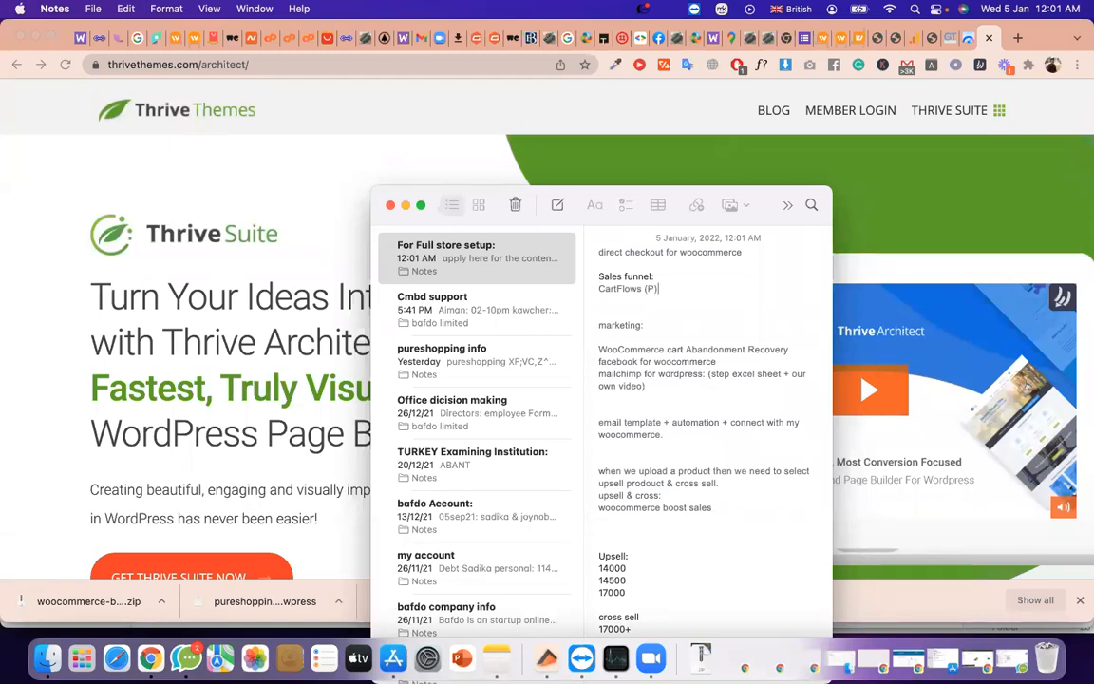
Step: Add "thirve architect" below "CartFlows (P)" in the note and select the whole "Sales funnel:" section
key("Return")
type("thirve ")
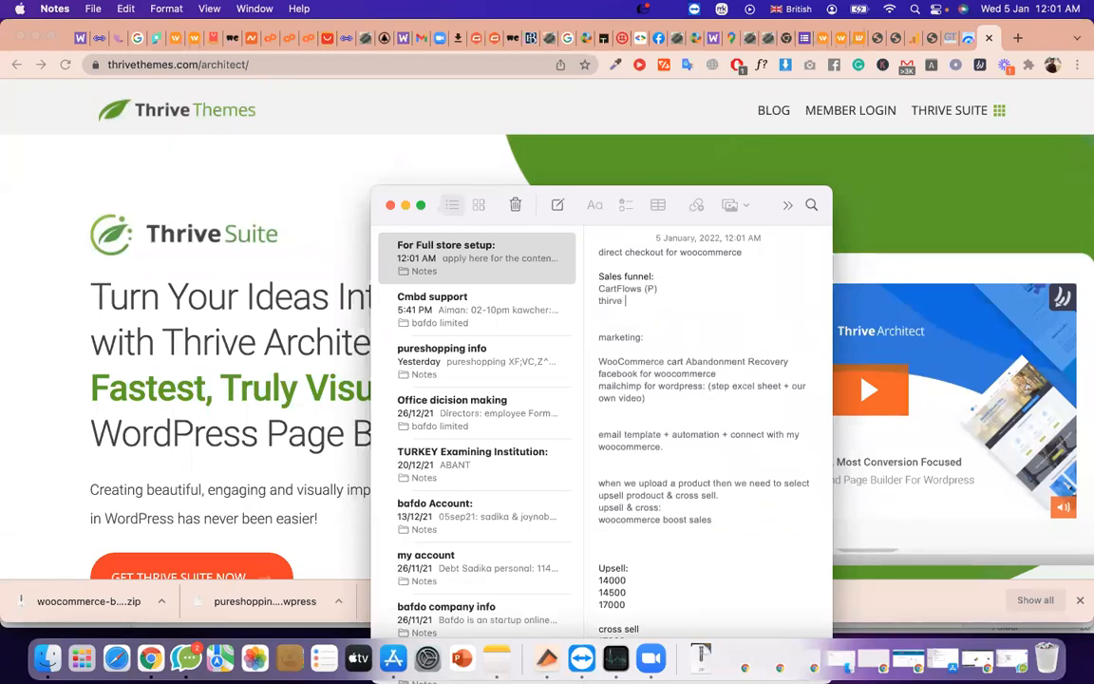
type("architect")
left_click_drag(696, 308, 616, 301)
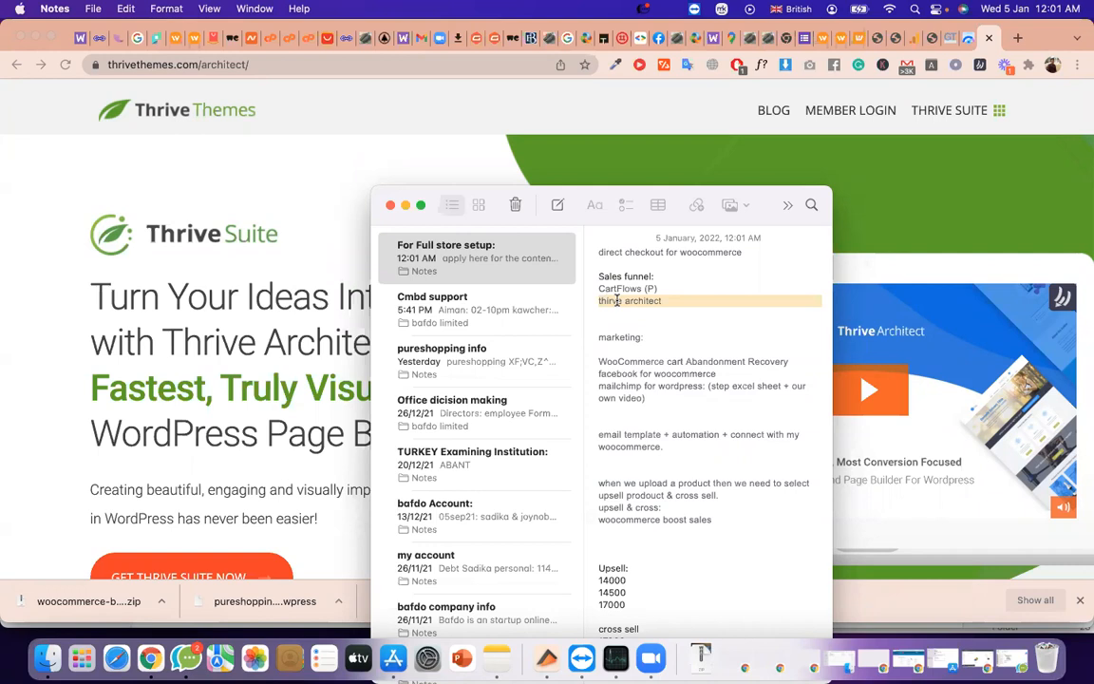
left_click(662, 302)
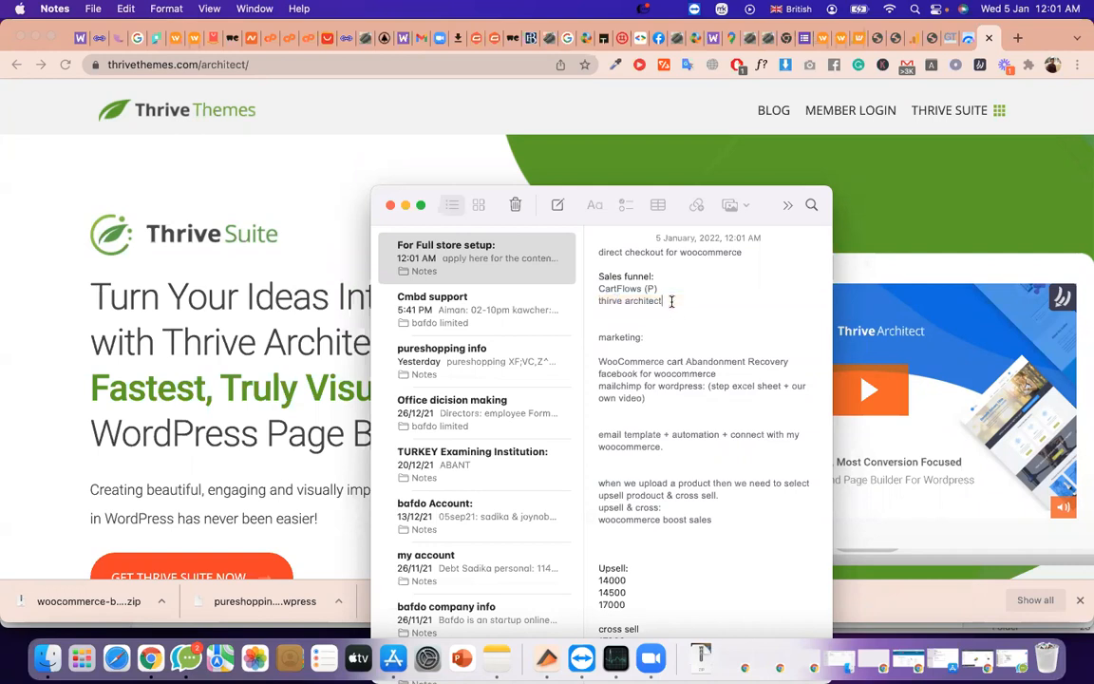
left_click_drag(662, 302, 588, 298)
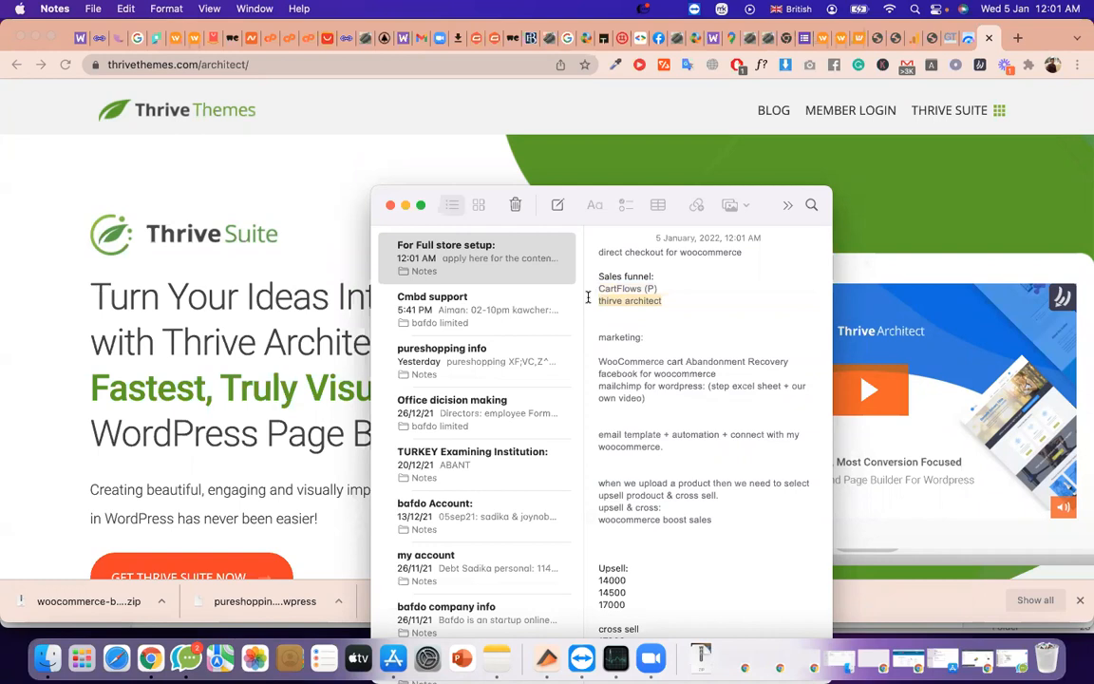
left_click(597, 277)
left_click(673, 303, "shift")
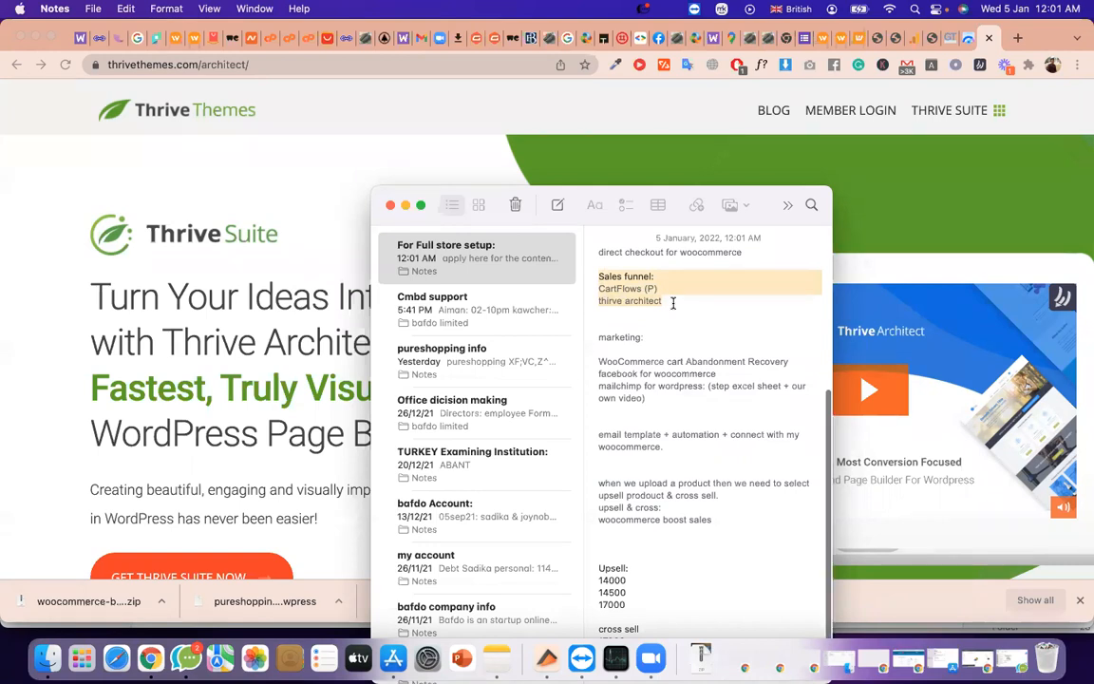
Step: Review the store setup note, highlighting everything from its title through "thirve architect", and look over the marketing, upsell and cross-sell sections
scroll(673, 303, "down", 2)
scroll(676, 313, "up", 5)
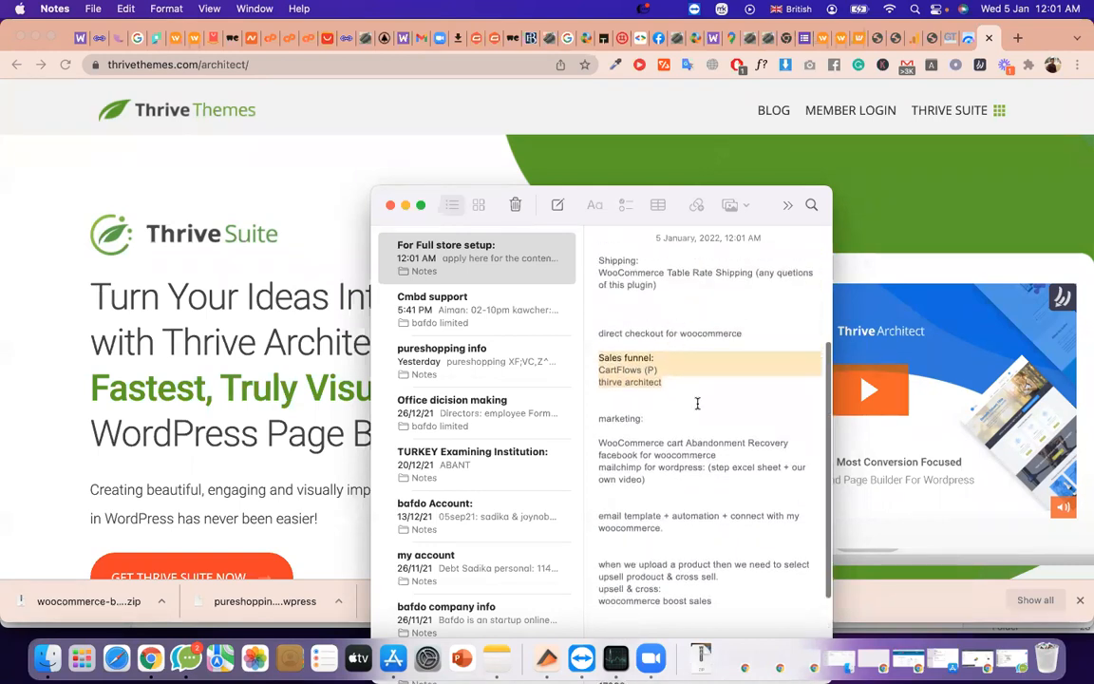
scroll(697, 403, "up", 1)
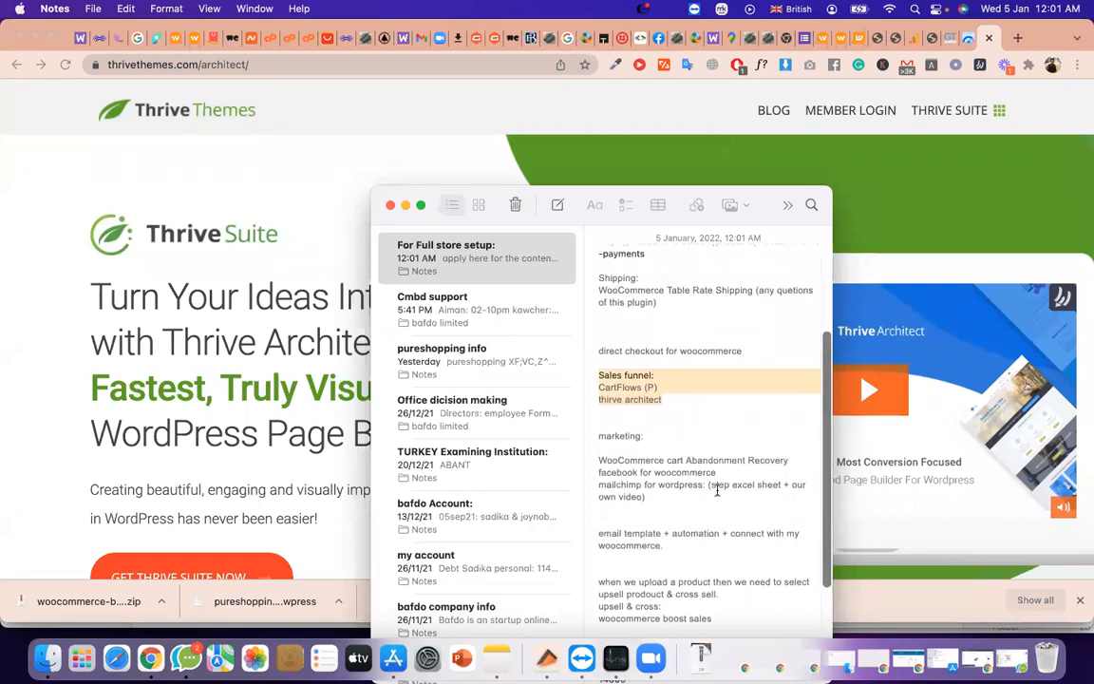
scroll(707, 475, "up", 2)
scroll(689, 451, "down", 6)
scroll(680, 441, "up", 6)
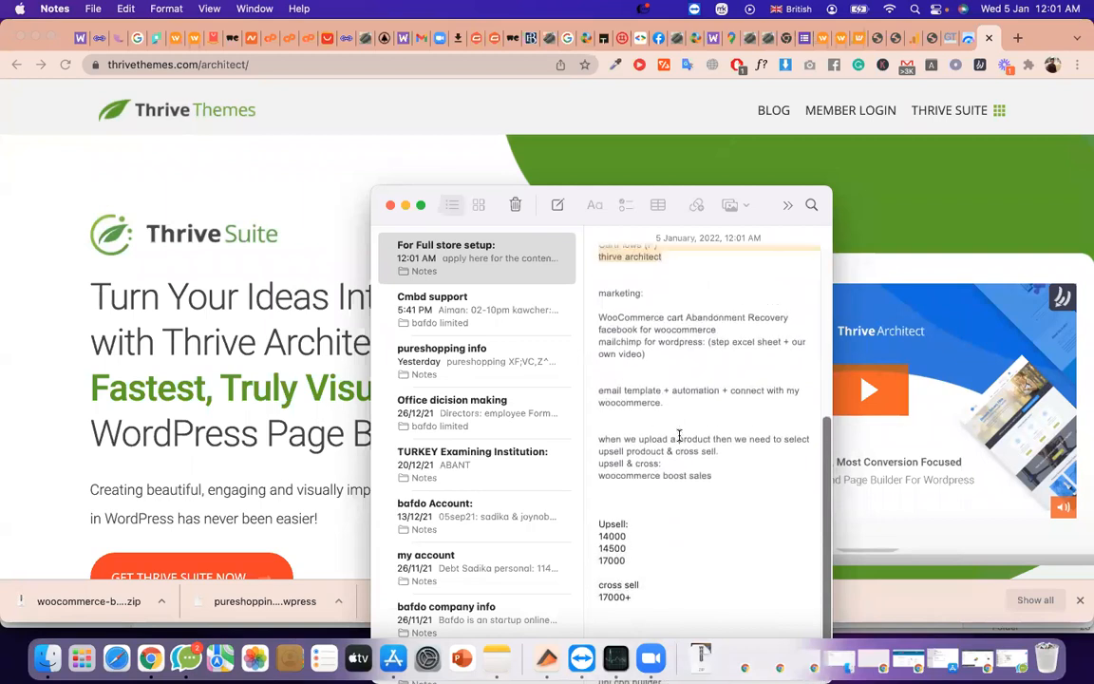
left_click(670, 456)
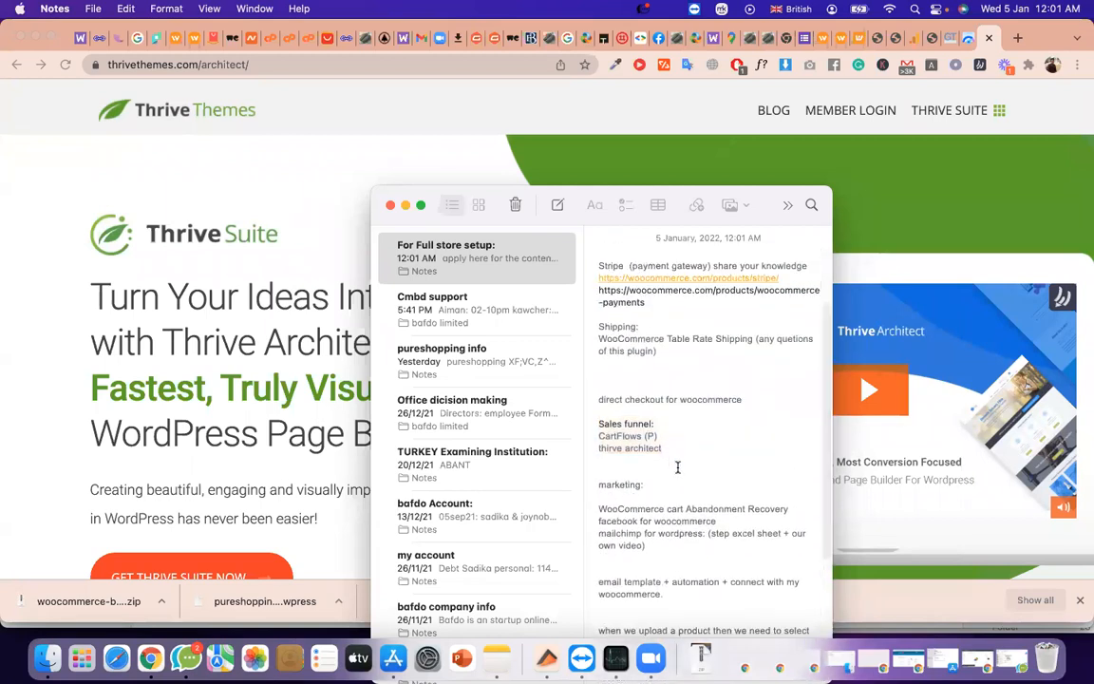
left_click_drag(711, 454, 598, 235)
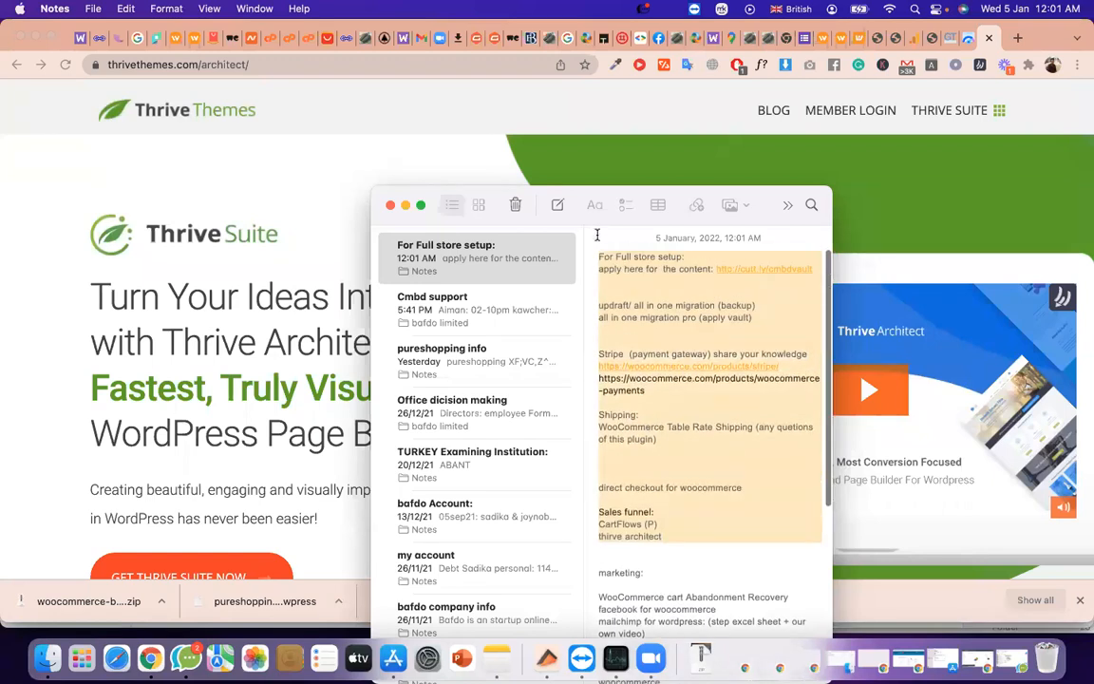
scroll(715, 475, "down", 5)
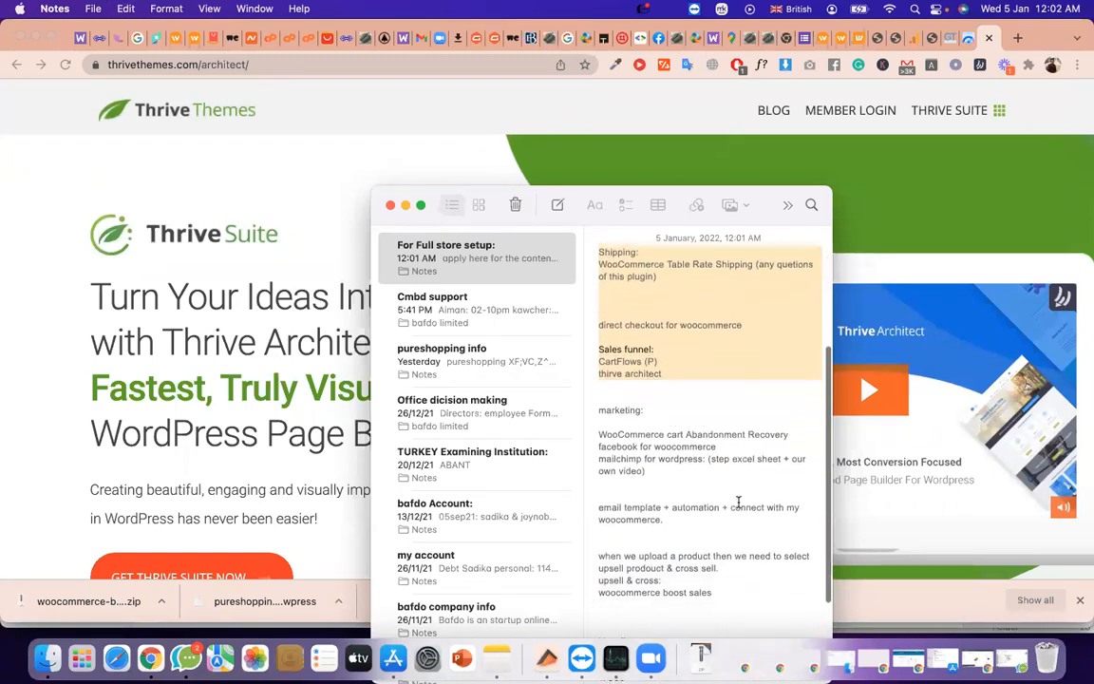
scroll(738, 502, "down", 4)
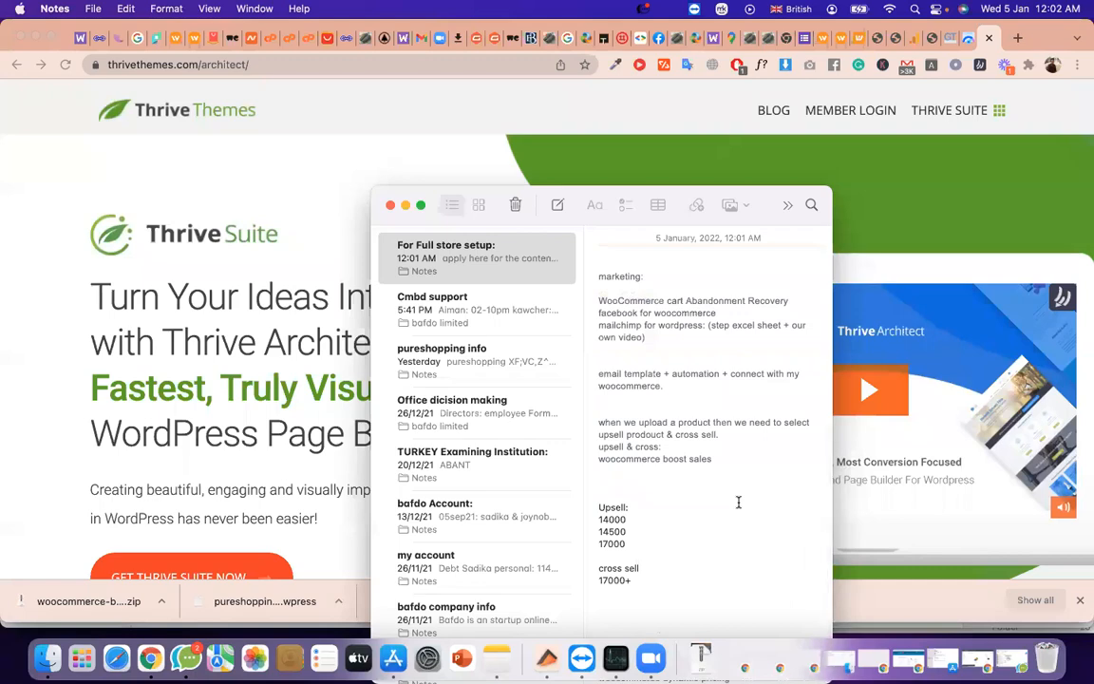